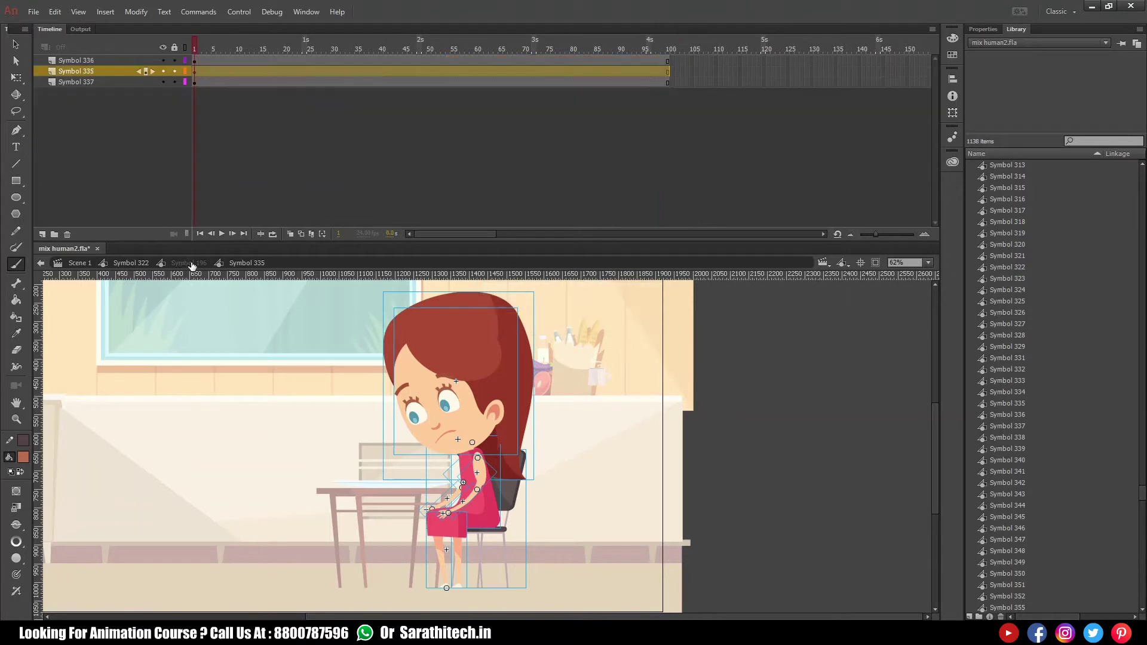
# - Extend all layers inside the robot symbol to frame 100 and return to the parent symbol, Symbol 196
pyautogui.hotkey('ctrl', '-')
pyautogui.doubleClick(303, 408)
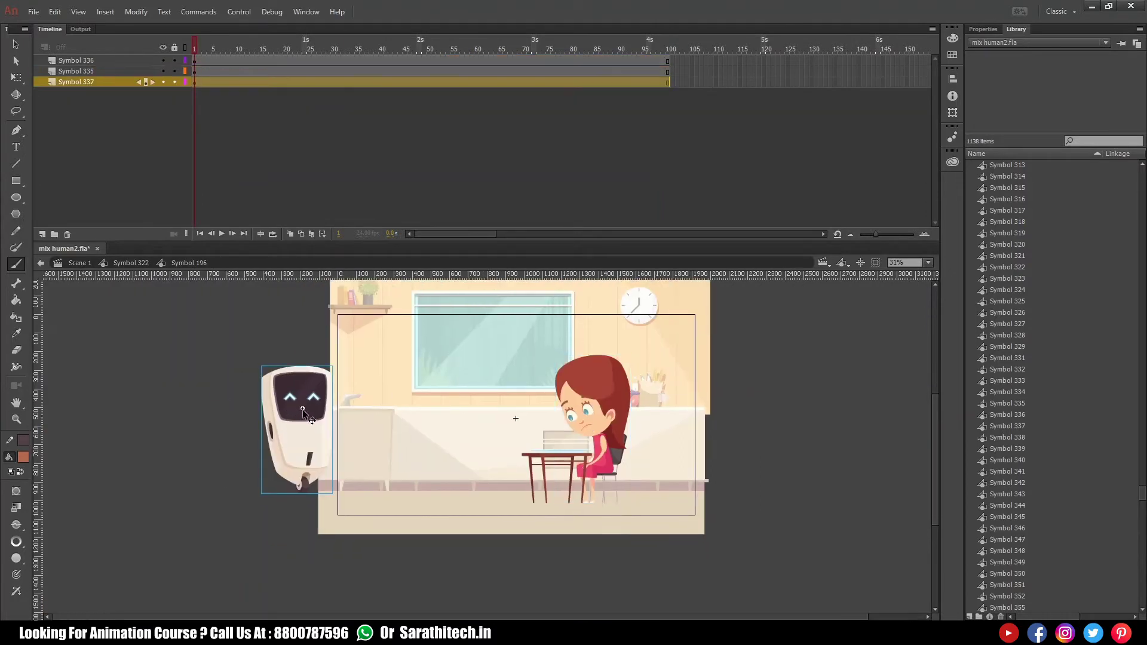
pyautogui.moveTo(605, 61); pyautogui.dragTo(671, 166)
pyautogui.press('F5')
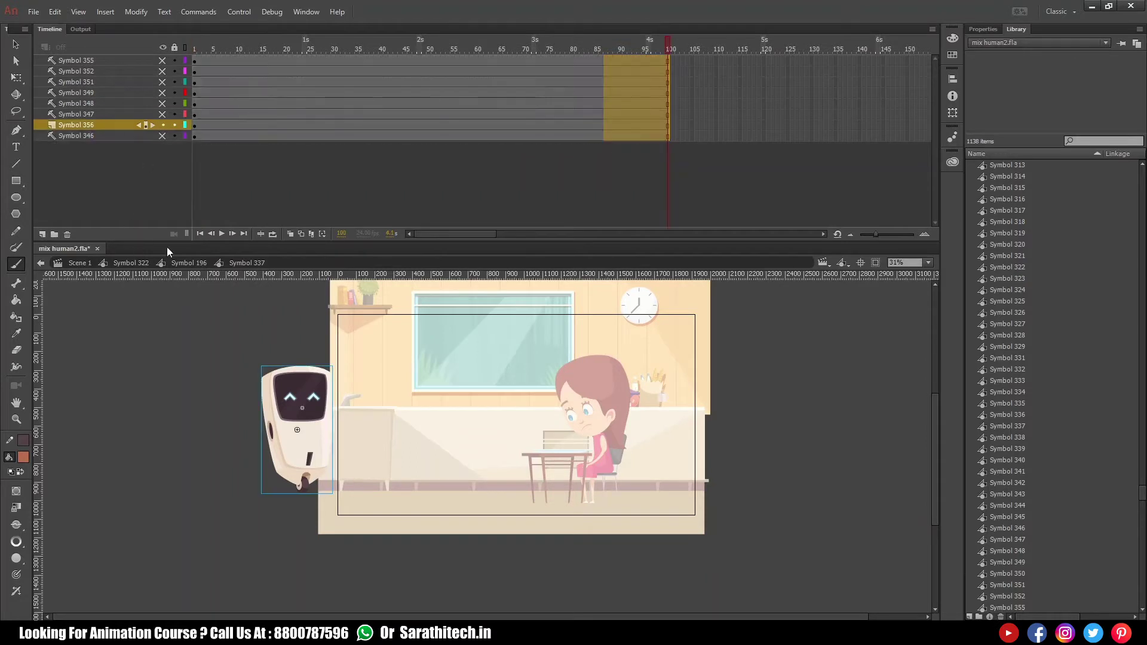
pyautogui.click(189, 263)
pyautogui.moveTo(185, 323); pyautogui.dragTo(728, 536)
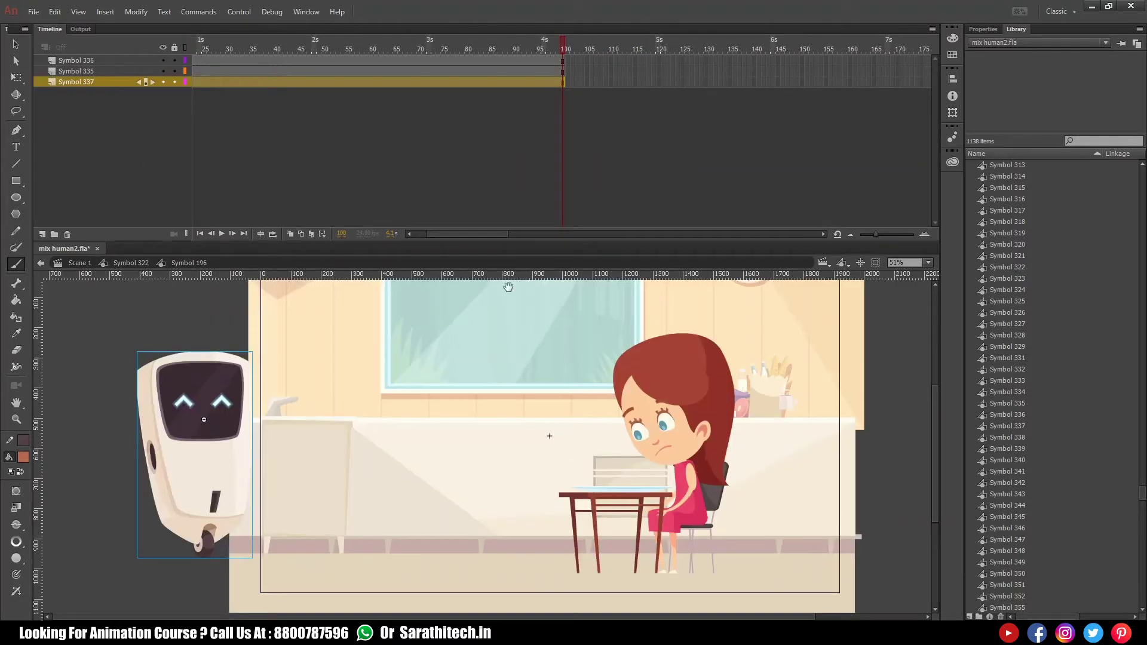
pyautogui.moveTo(461, 240); pyautogui.dragTo(382, 239)
pyautogui.click(196, 43)
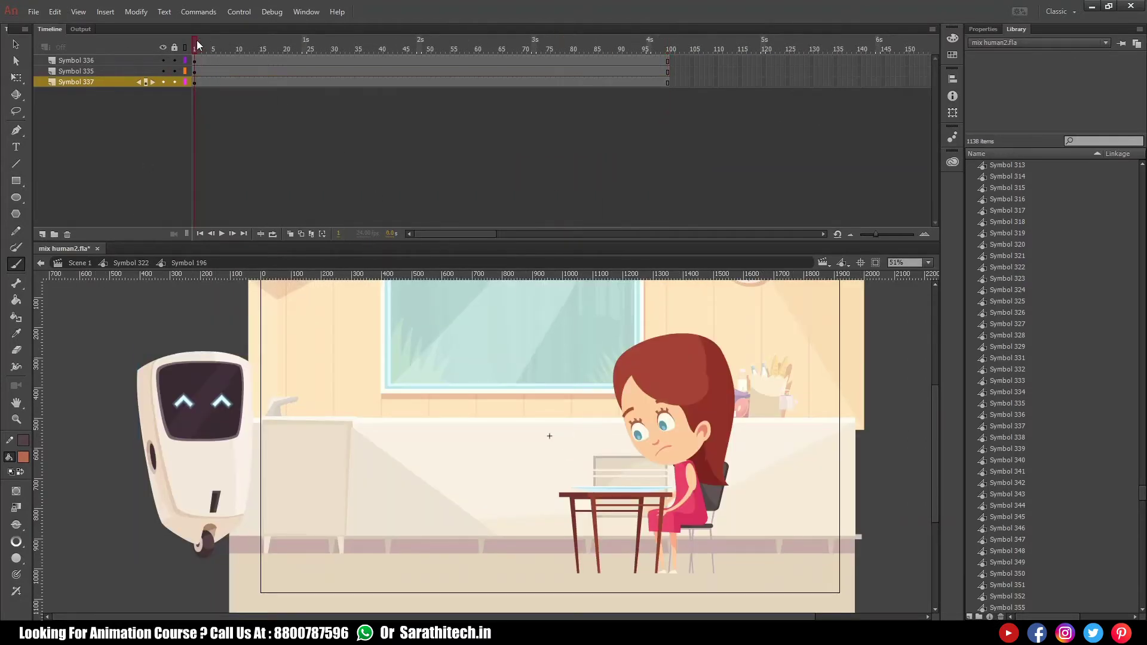
pyautogui.click(214, 82)
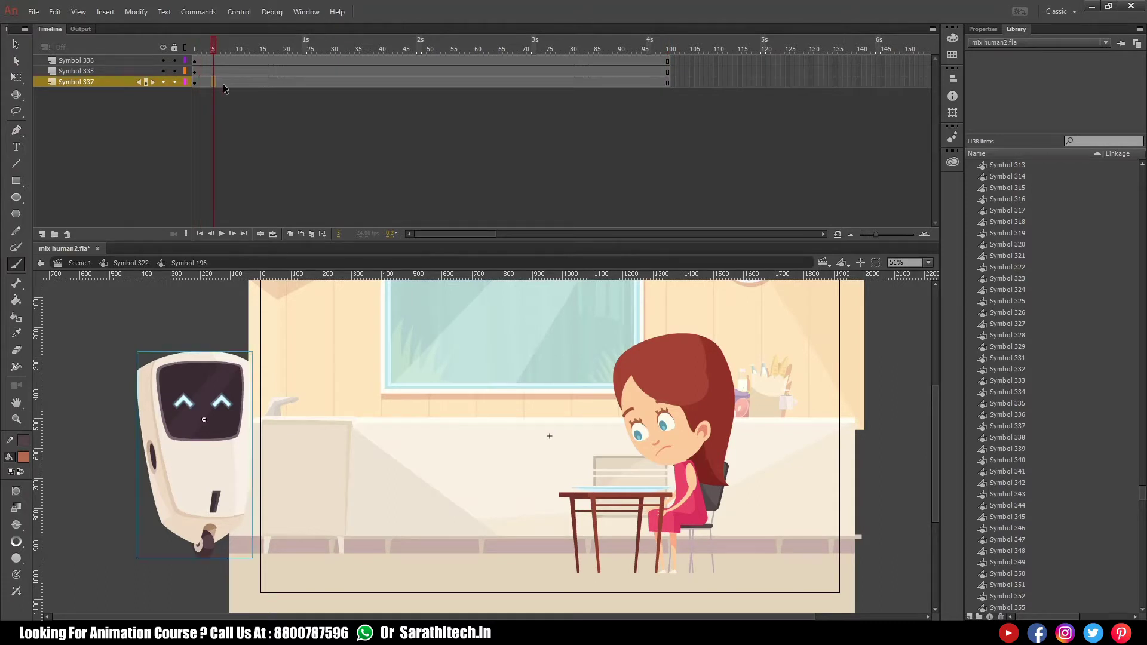
pyautogui.click(239, 48)
pyautogui.click(239, 81)
pyautogui.click(204, 48)
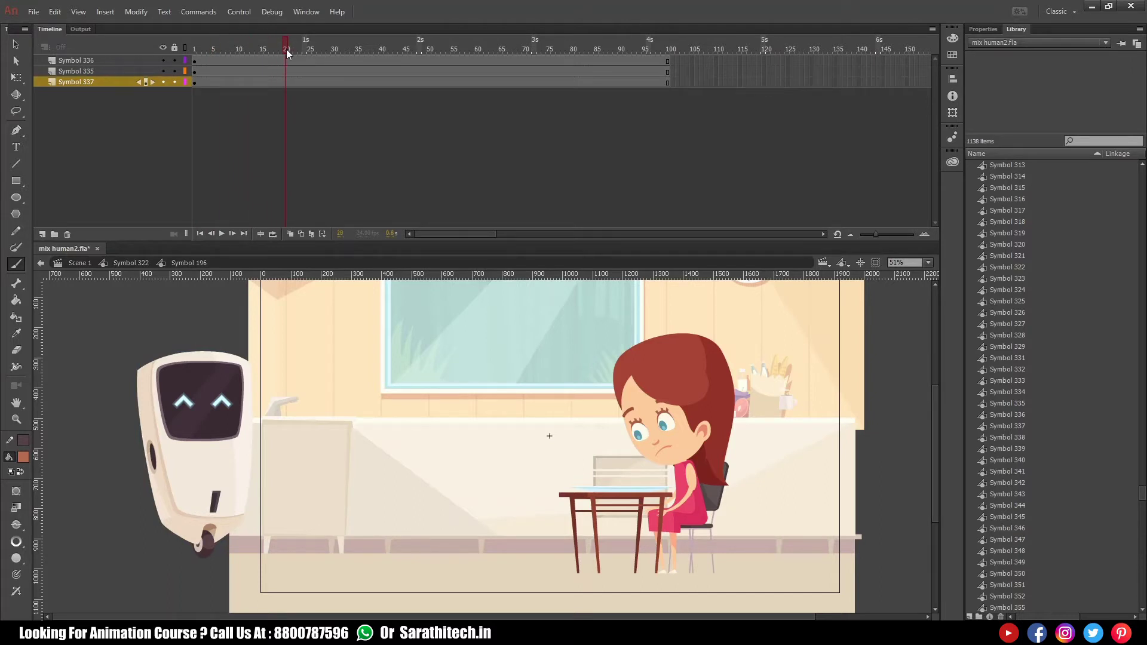
# - Inside the seated girl's symbol, insert keyframes on all layers at frames 5, 10, 20 and 25
pyautogui.doubleClick(652, 402)
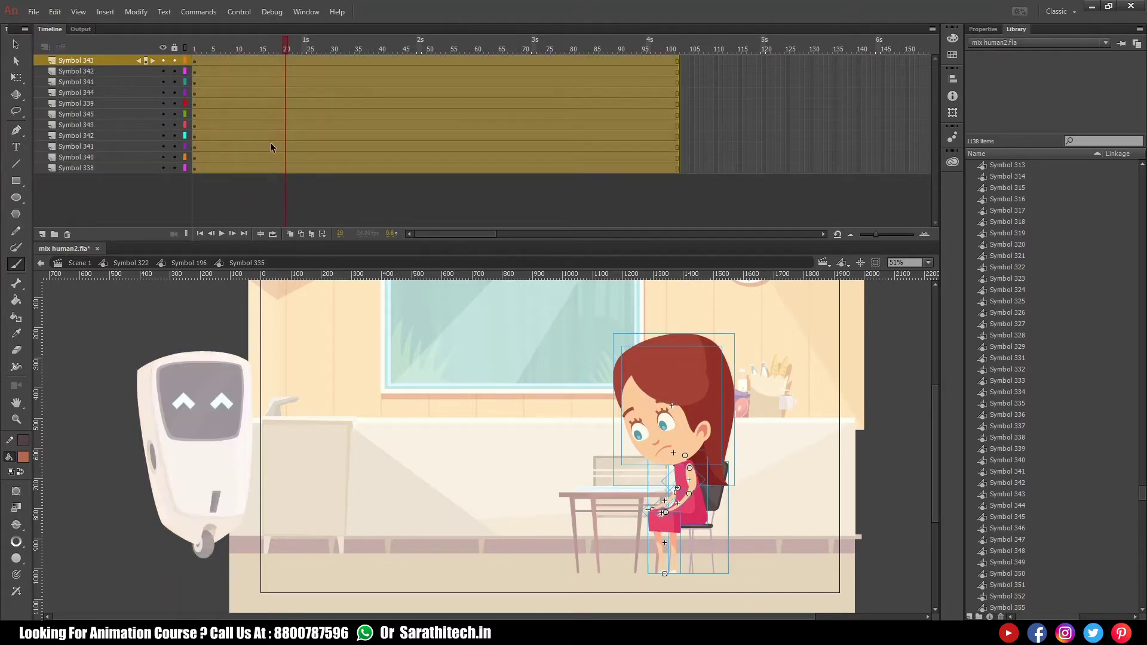
pyautogui.moveTo(252, 41); pyautogui.dragTo(217, 189)
pyautogui.press('F6')
pyautogui.click(243, 43)
pyautogui.press('F6')
pyautogui.click(285, 43)
pyautogui.moveTo(285, 60); pyautogui.dragTo(284, 178)
pyautogui.press('F6')
pyautogui.click(308, 62)
pyautogui.press('F6')
# - At frame 10, skew the girl's dress slightly so her torso leans forward toward the table
pyautogui.click(239, 51)
pyautogui.moveTo(630, 449); pyautogui.dragTo(723, 552)
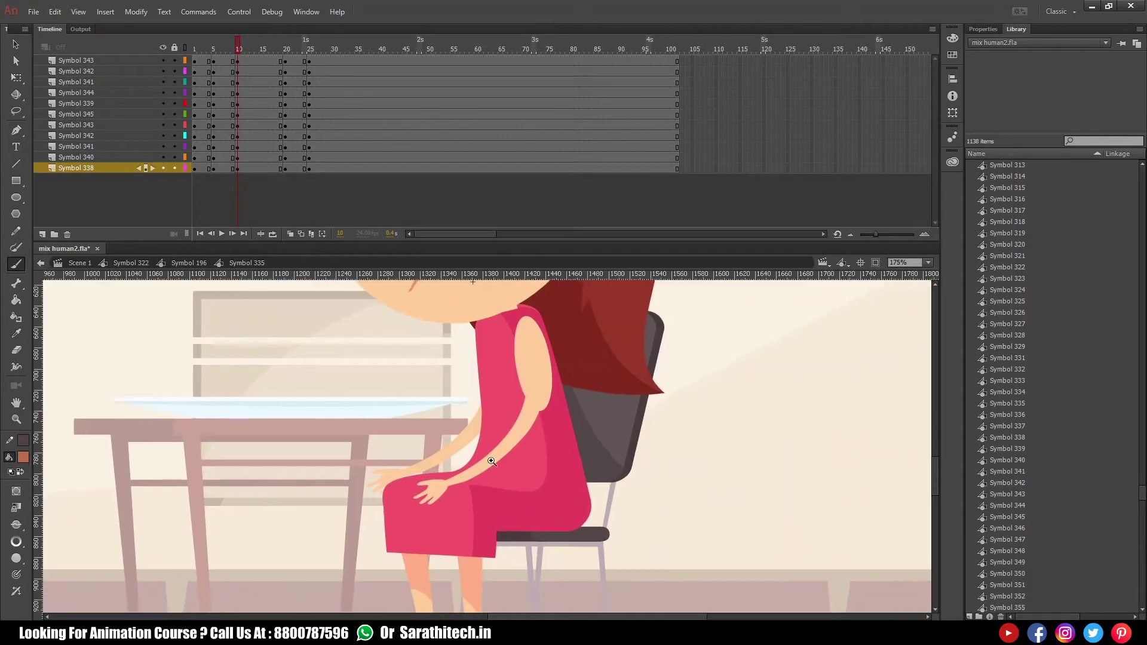
pyautogui.moveTo(310, 396); pyautogui.dragTo(616, 568)
pyautogui.keyDown('ctrl'); pyautogui.click(590, 412); pyautogui.keyUp('ctrl')
pyautogui.hotkey('ctrl', '-')
pyautogui.moveTo(533, 414); pyautogui.dragTo(493, 520)
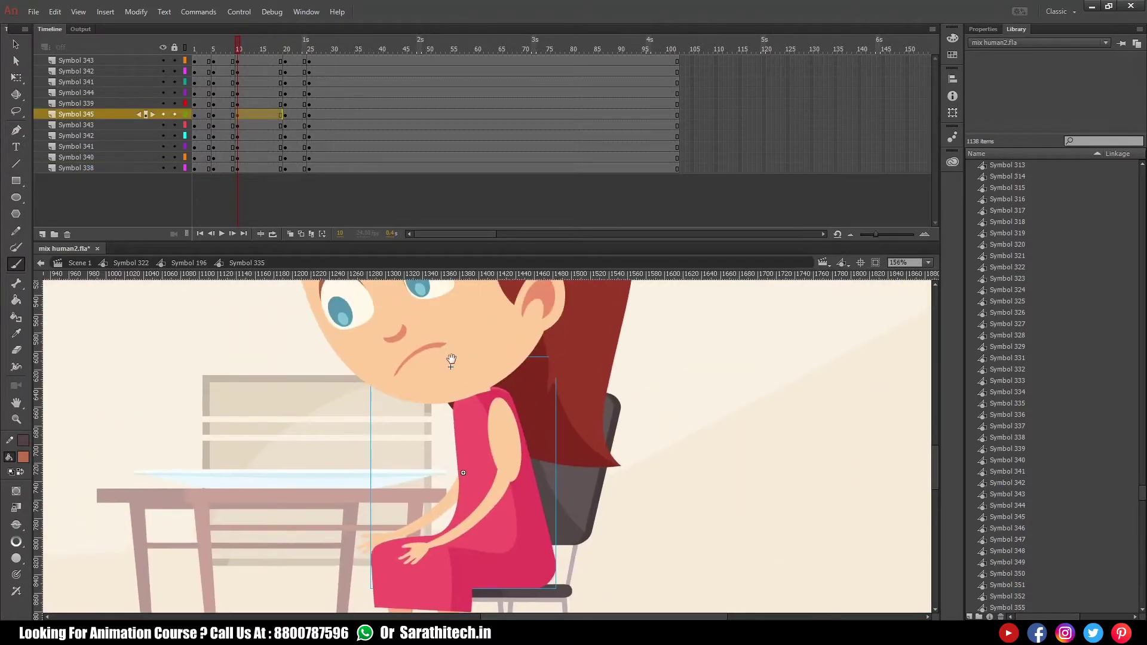
pyautogui.press('q')
pyautogui.moveTo(477, 357); pyautogui.dragTo(474, 359)
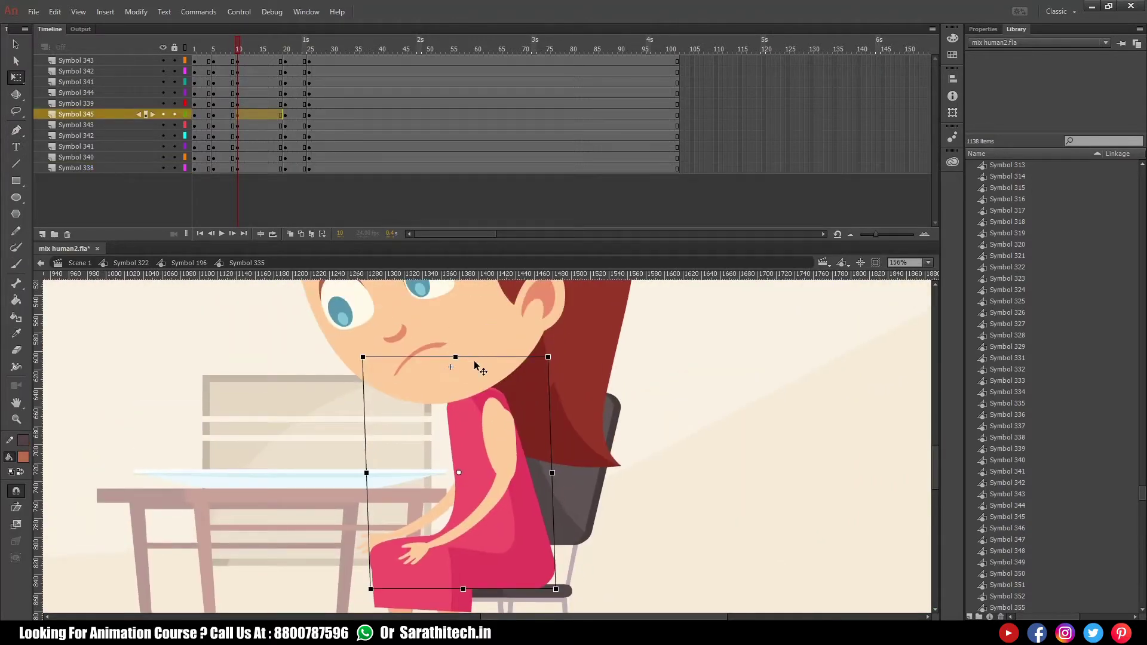
# - At frame 10, rotate the girl's head and hair together slightly forward and nudge them toward the table
pyautogui.hotkey('ctrl', '-')
pyautogui.moveTo(587, 348); pyautogui.dragTo(476, 475)
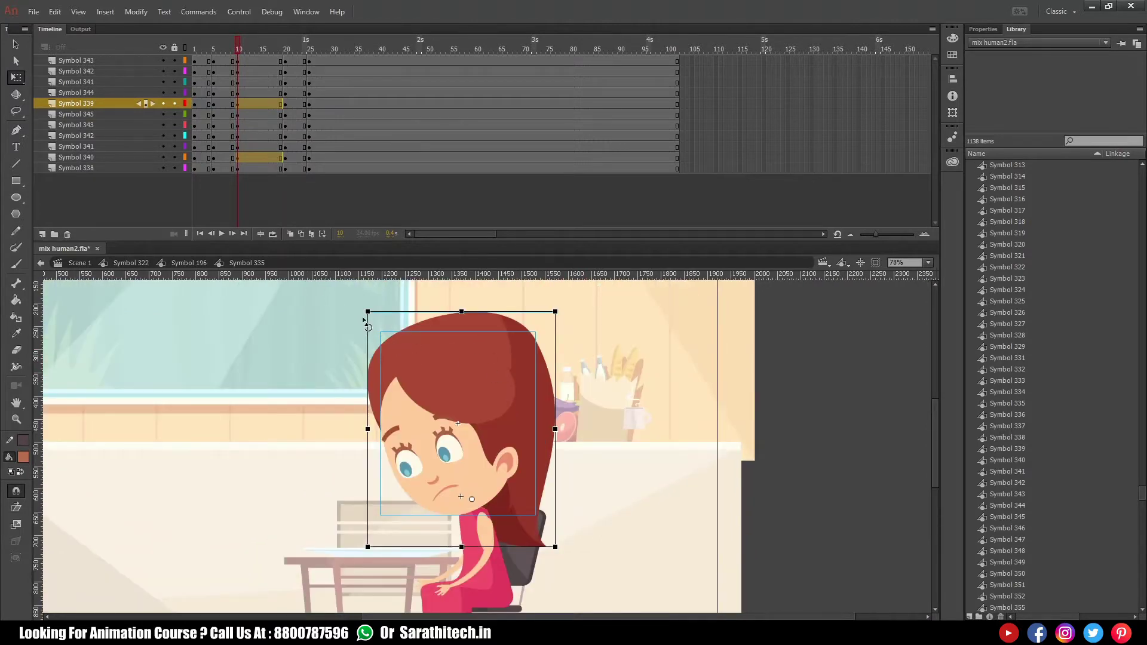
pyautogui.moveTo(365, 321); pyautogui.dragTo(347, 331)
pyautogui.press('Left')
pyautogui.press('Left')
pyautogui.press('Left')
pyautogui.press('Down')
pyautogui.press('Left')
pyautogui.press('Left')
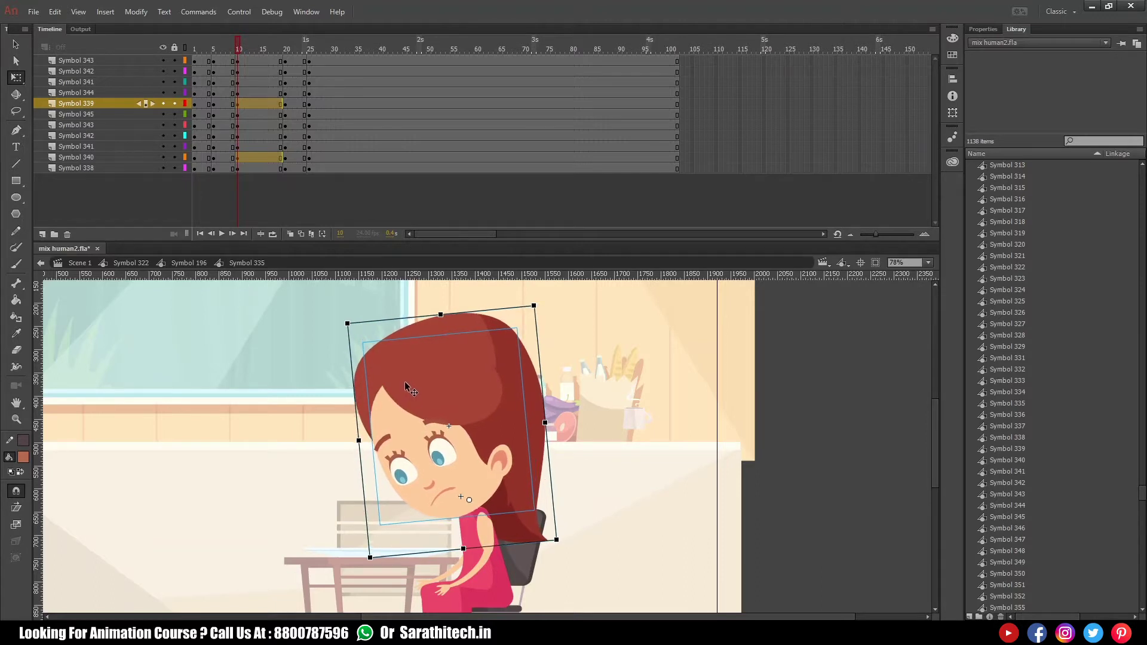
pyautogui.click(443, 510)
# - At frame 10, select the upper arms, forearms and hands of both arms and nudge them forward to match the leaning torso
pyautogui.moveTo(443, 513); pyautogui.dragTo(528, 602)
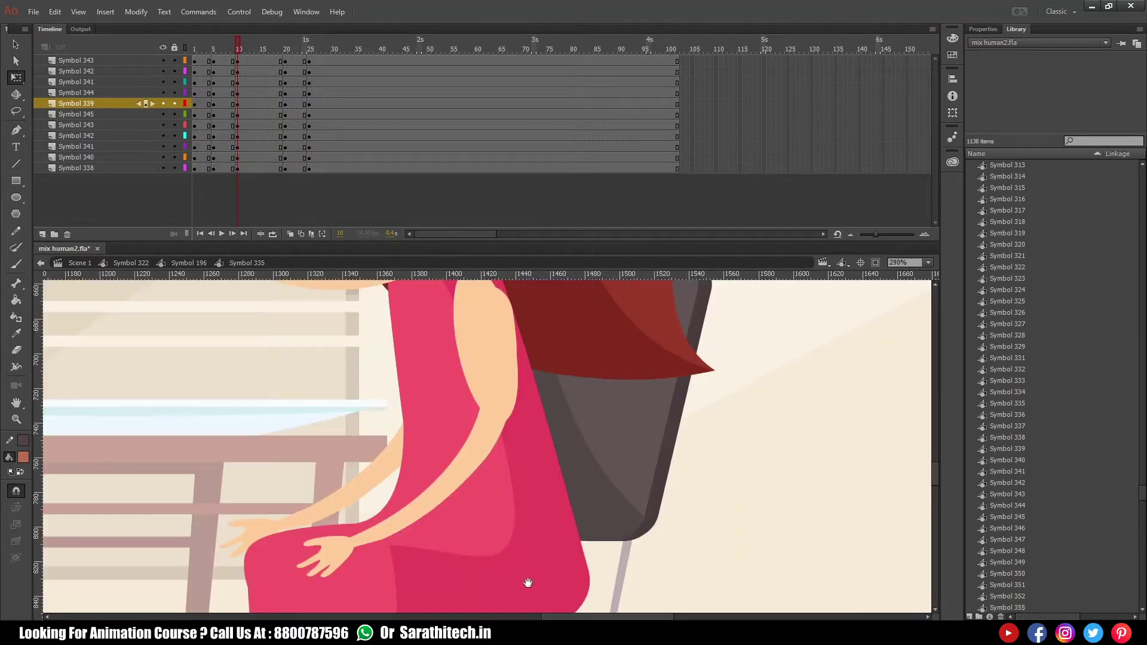
pyautogui.click(495, 418)
pyautogui.keyDown('shift'); pyautogui.click(339, 542); pyautogui.keyUp('shift')
pyautogui.keyDown('shift'); pyautogui.click(339, 544); pyautogui.keyUp('shift')
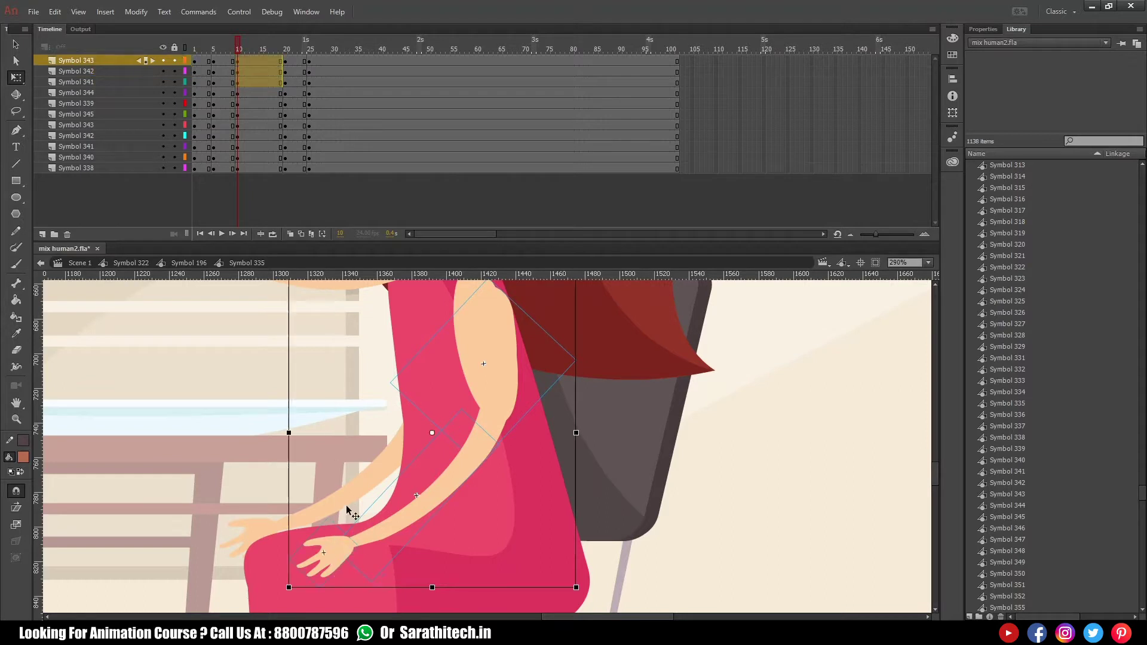
pyautogui.keyDown('shift'); pyautogui.click(349, 485); pyautogui.keyUp('shift')
pyautogui.keyDown('shift'); pyautogui.click(222, 516); pyautogui.keyUp('shift')
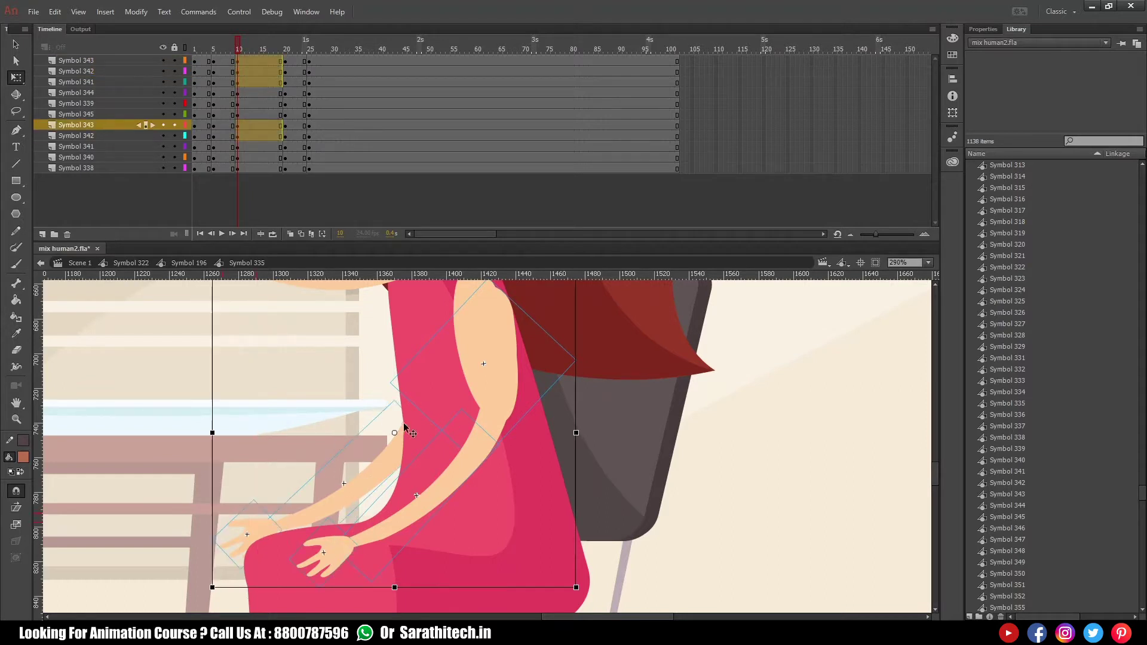
pyautogui.keyDown('shift'); pyautogui.click(428, 407); pyautogui.keyUp('shift')
pyautogui.keyDown('shift'); pyautogui.click(449, 406); pyautogui.keyUp('shift')
pyautogui.moveTo(454, 379); pyautogui.dragTo(476, 425)
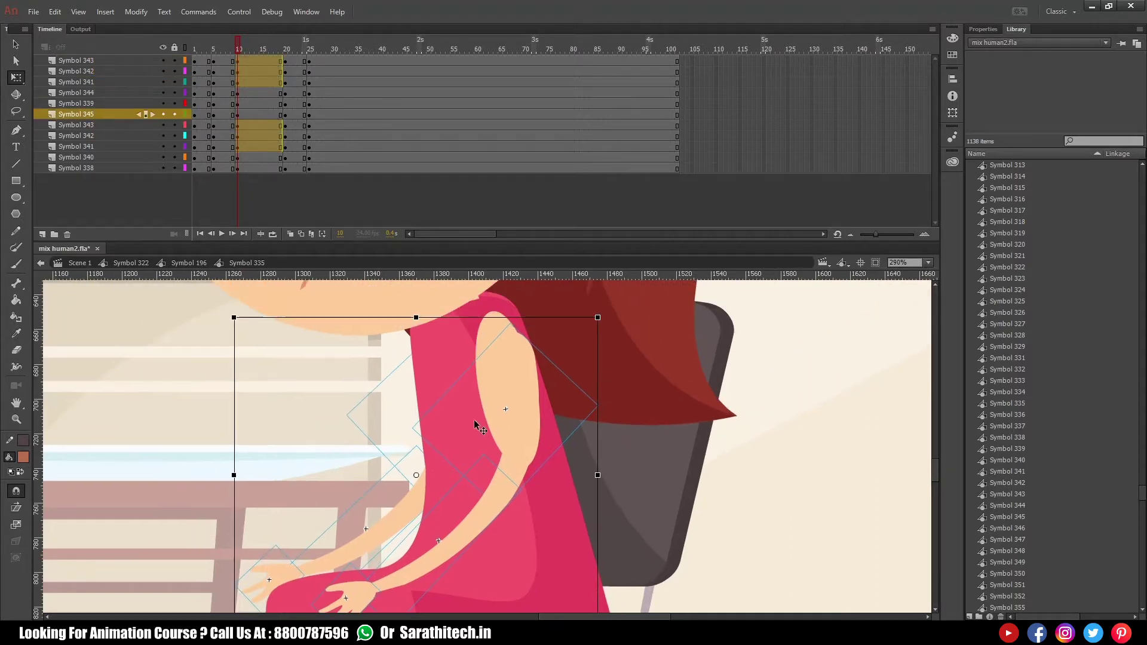
pyautogui.press('Left')
pyautogui.press('Left')
pyautogui.press('Left')
pyautogui.press('Left')
pyautogui.press('Left')
pyautogui.press('Left')
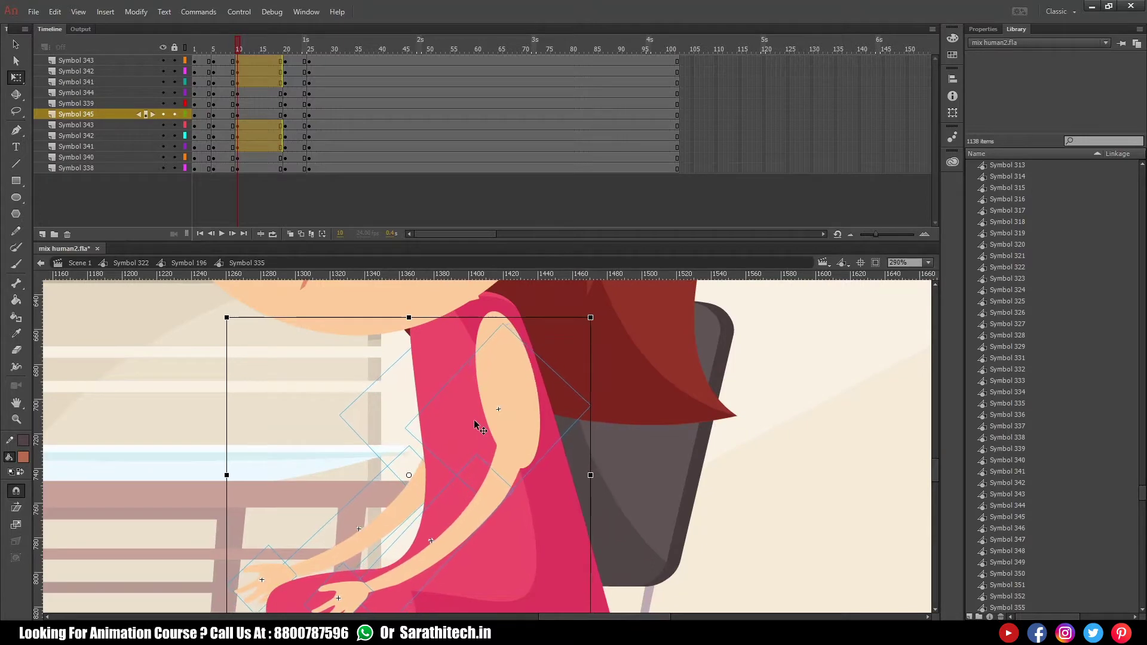
pyautogui.press('Left')
pyautogui.press('Left')
pyautogui.press('Left')
pyautogui.moveTo(470, 368); pyautogui.dragTo(480, 381)
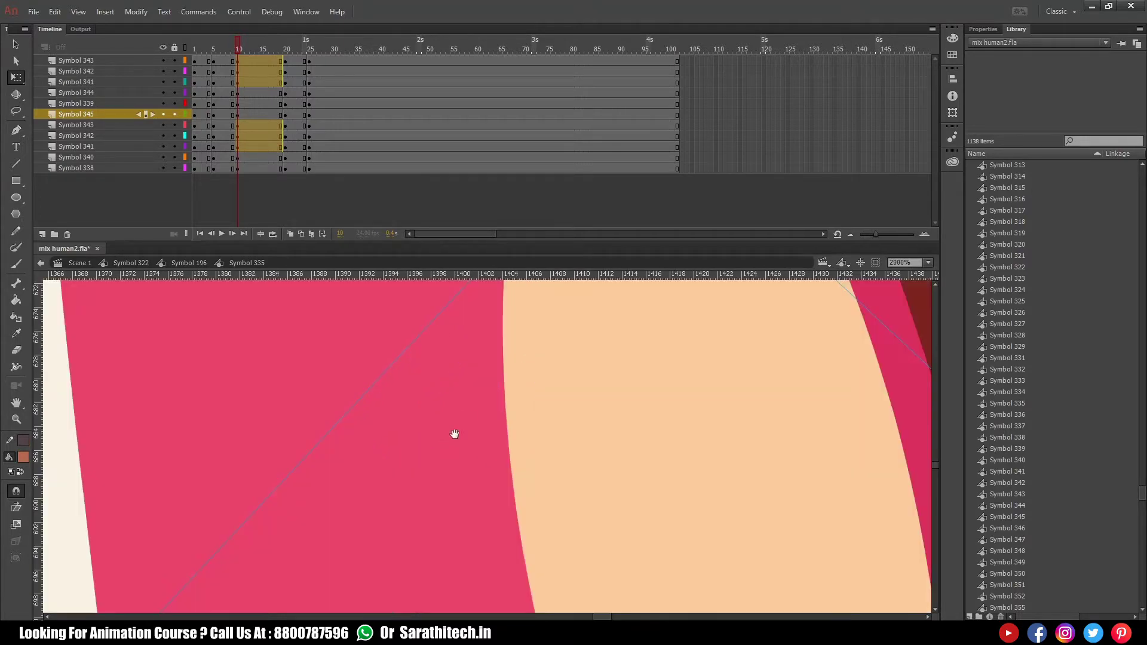
pyautogui.scroll(-6, 452, 421)
pyautogui.scroll(-4, 430, 449)
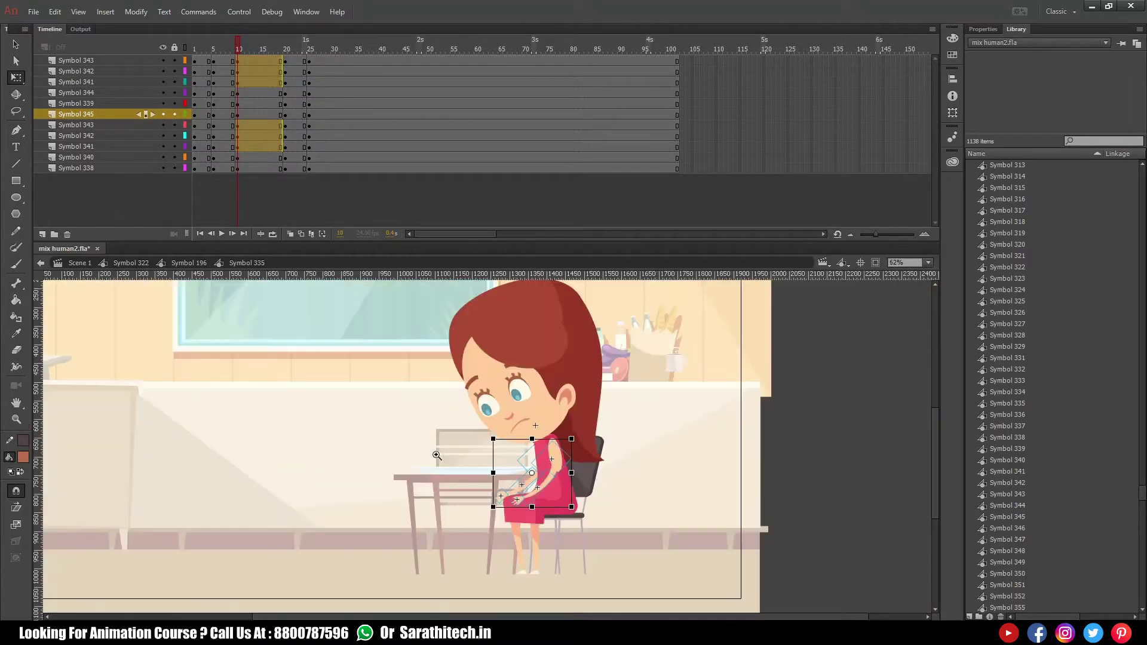
# - At frame 20, skew the girl's dress, arms and hands together slightly backward toward the chair, leaving out the head and hair
pyautogui.moveTo(239, 44); pyautogui.dragTo(284, 45)
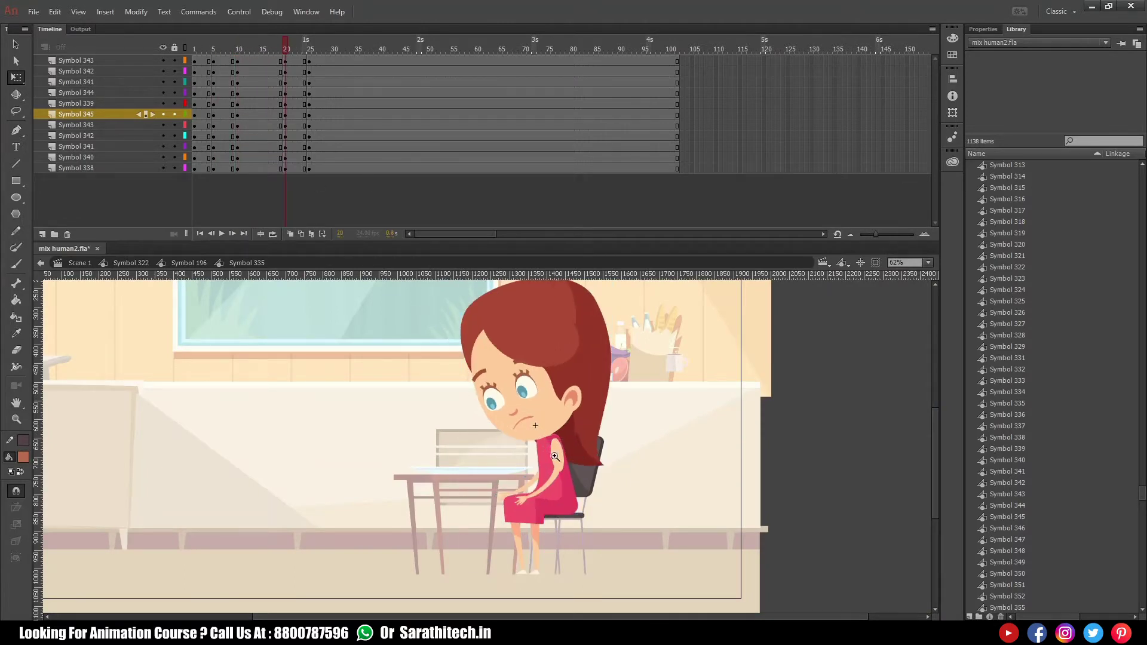
pyautogui.scroll(3, 554, 503)
pyautogui.scroll(1, 537, 484)
pyautogui.moveTo(336, 367); pyautogui.dragTo(709, 478)
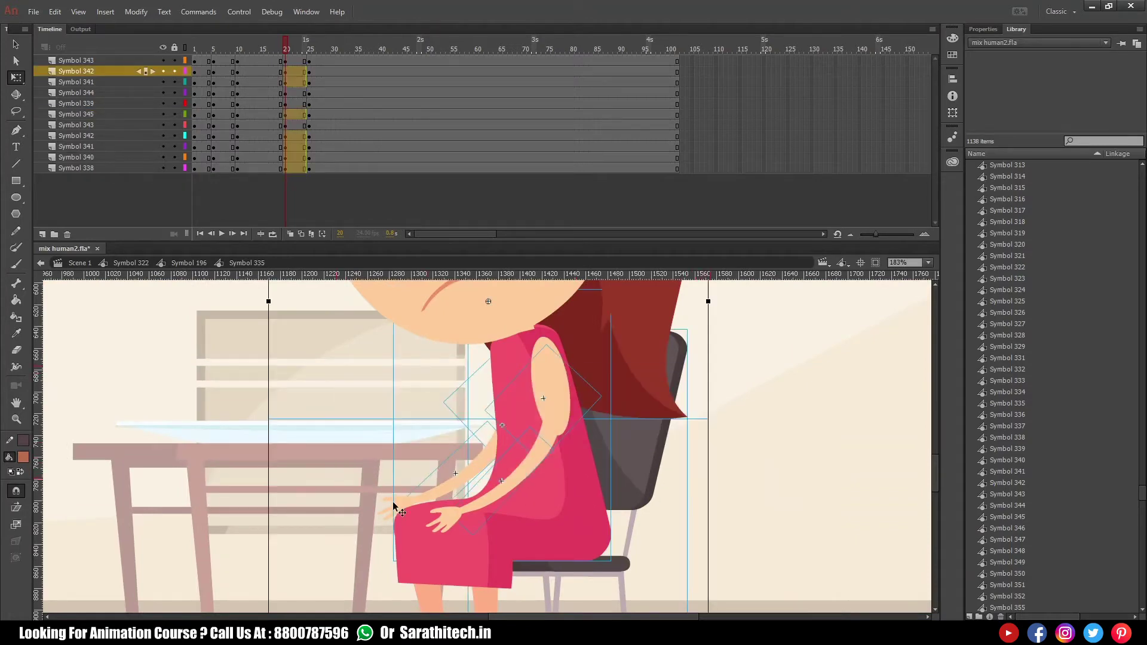
pyautogui.keyDown('shift'); pyautogui.click(393, 502); pyautogui.keyUp('shift')
pyautogui.keyDown('shift'); pyautogui.click(444, 512); pyautogui.keyUp('shift')
pyautogui.scroll(3, 500, 385)
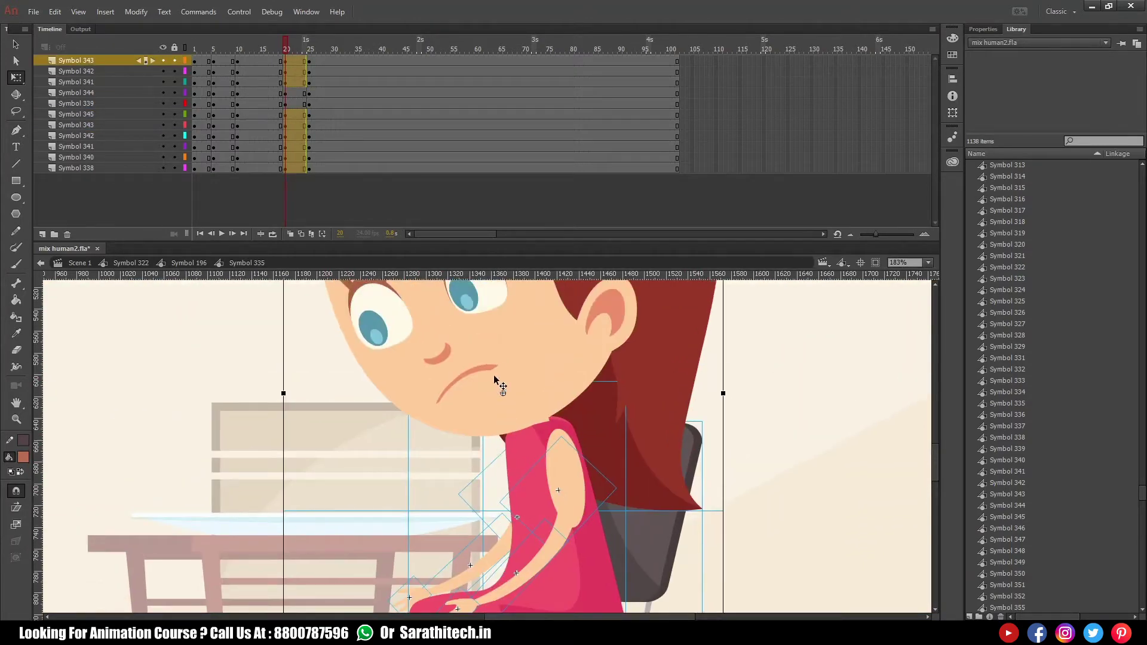
pyautogui.scroll(-2, 530, 384)
pyautogui.moveTo(480, 450); pyautogui.dragTo(536, 443)
pyautogui.keyDown('shift'); pyautogui.click(567, 469); pyautogui.keyUp('shift')
pyautogui.hotkey('ctrl', 'z')
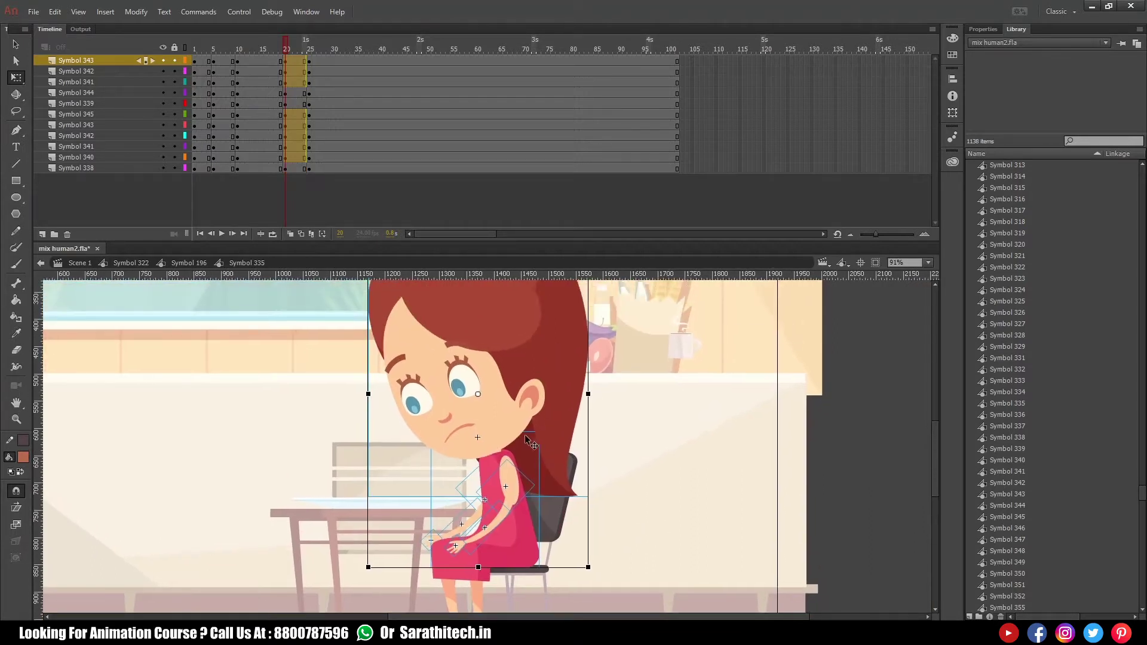
pyautogui.keyDown('shift'); pyautogui.click(503, 410); pyautogui.keyUp('shift')
pyautogui.keyDown('shift'); pyautogui.click(485, 428); pyautogui.keyUp('shift')
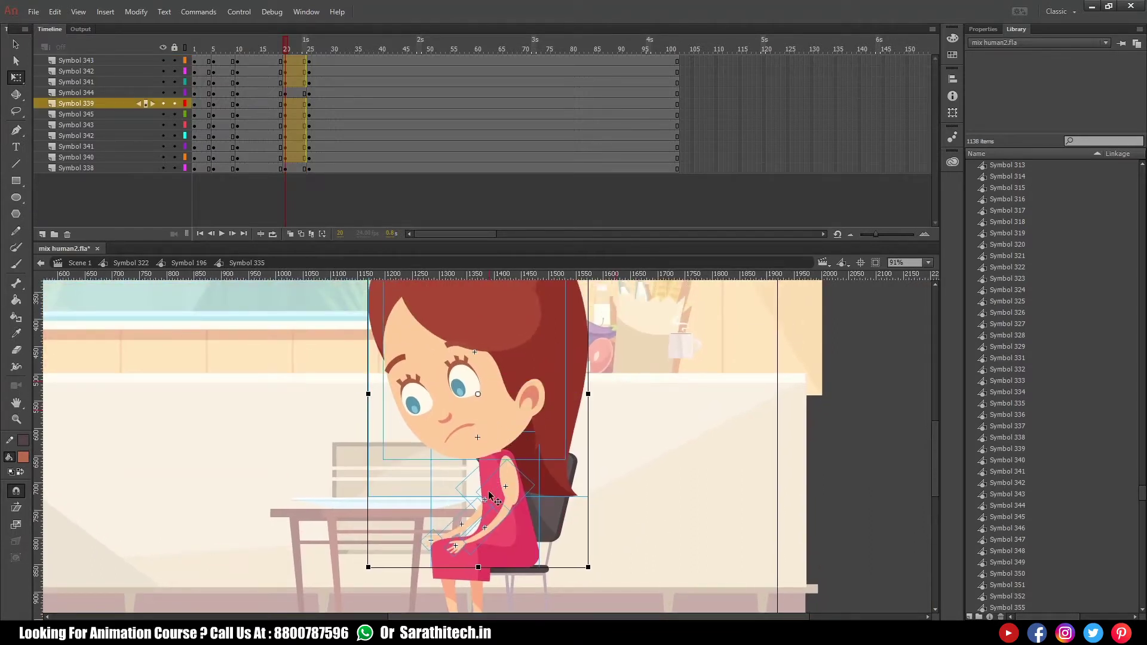
pyautogui.moveTo(519, 406); pyautogui.dragTo(550, 424)
pyautogui.keyDown('shift'); pyautogui.click(502, 458); pyautogui.keyUp('shift')
pyautogui.keyDown('shift'); pyautogui.click(568, 483); pyautogui.keyUp('shift')
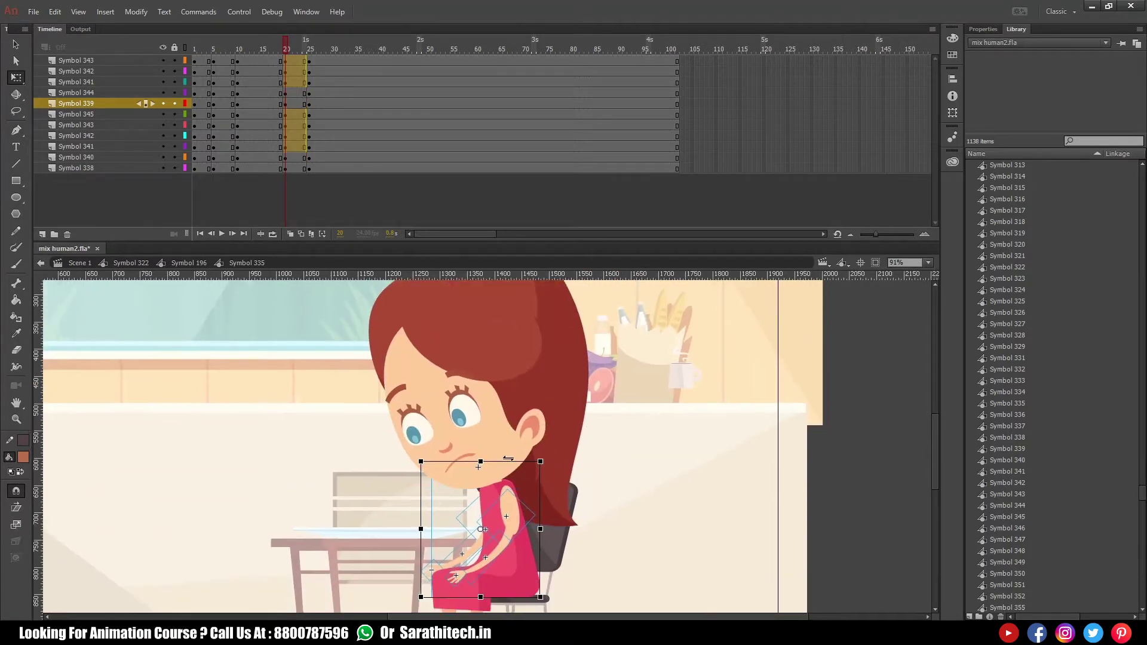
pyautogui.click(601, 440)
# - At frame 20, move the head and hair's shared pivot to the neck and rotate them slightly backward
pyautogui.click(507, 425)
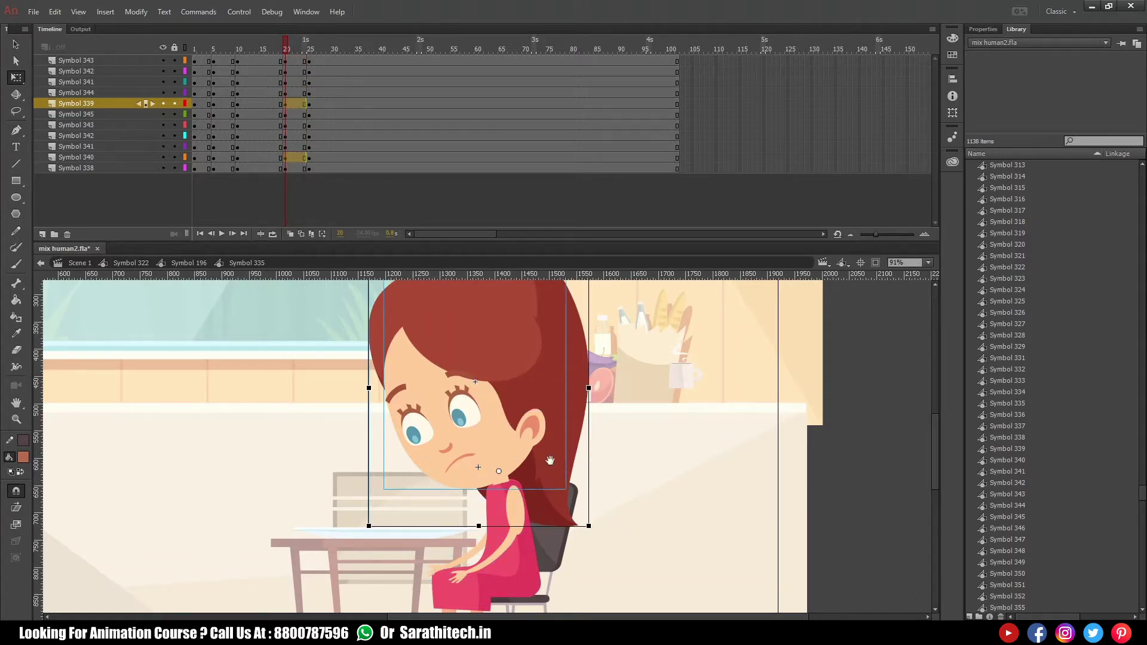
pyautogui.scroll(3, 585, 368)
pyautogui.moveTo(604, 352); pyautogui.dragTo(612, 359)
pyautogui.hotkey('ctrl', 'z')
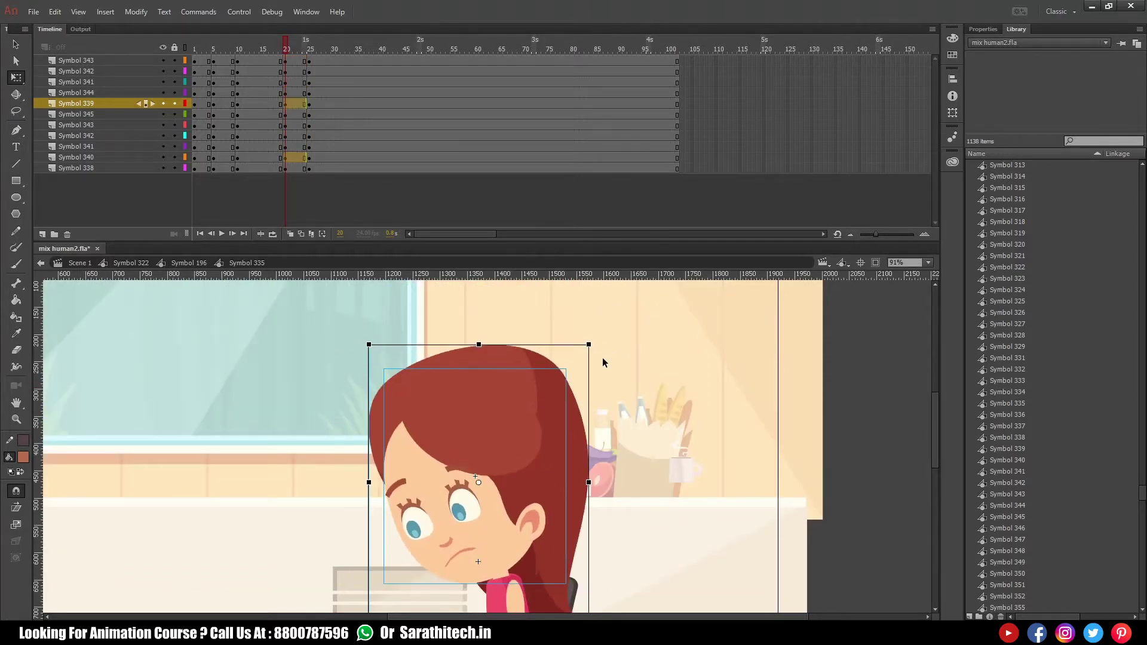
pyautogui.moveTo(479, 484); pyautogui.dragTo(500, 566)
pyautogui.moveTo(596, 349); pyautogui.dragTo(624, 368)
pyautogui.click(633, 457)
pyautogui.moveTo(622, 513); pyautogui.dragTo(643, 442)
pyautogui.moveTo(668, 384); pyautogui.dragTo(544, 412)
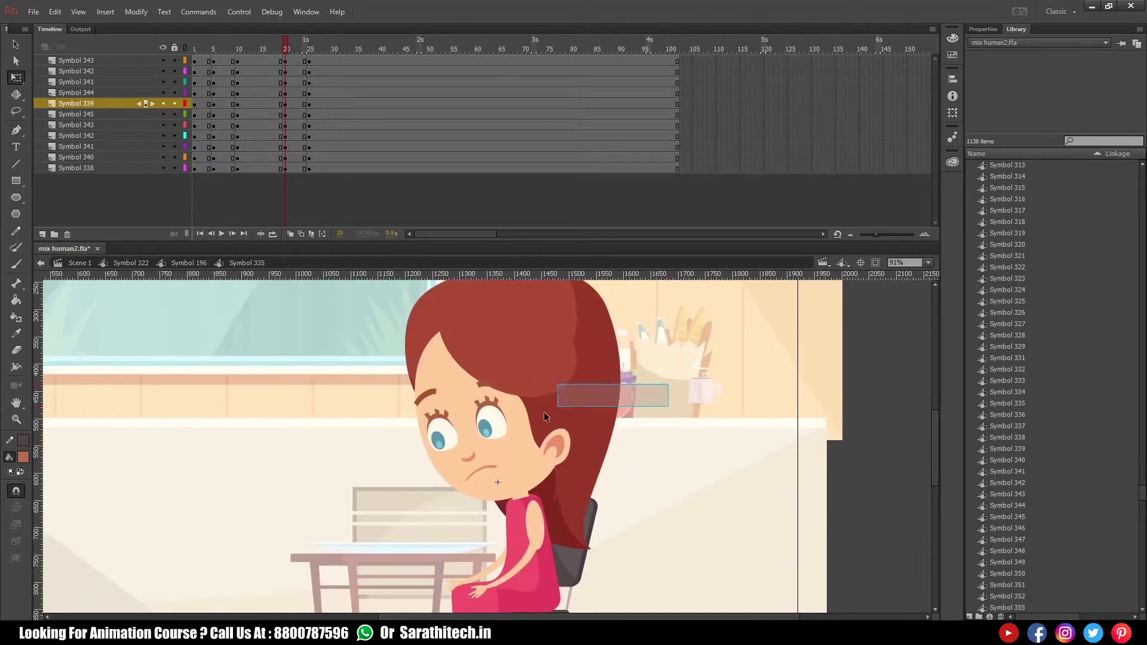
pyautogui.click(566, 410)
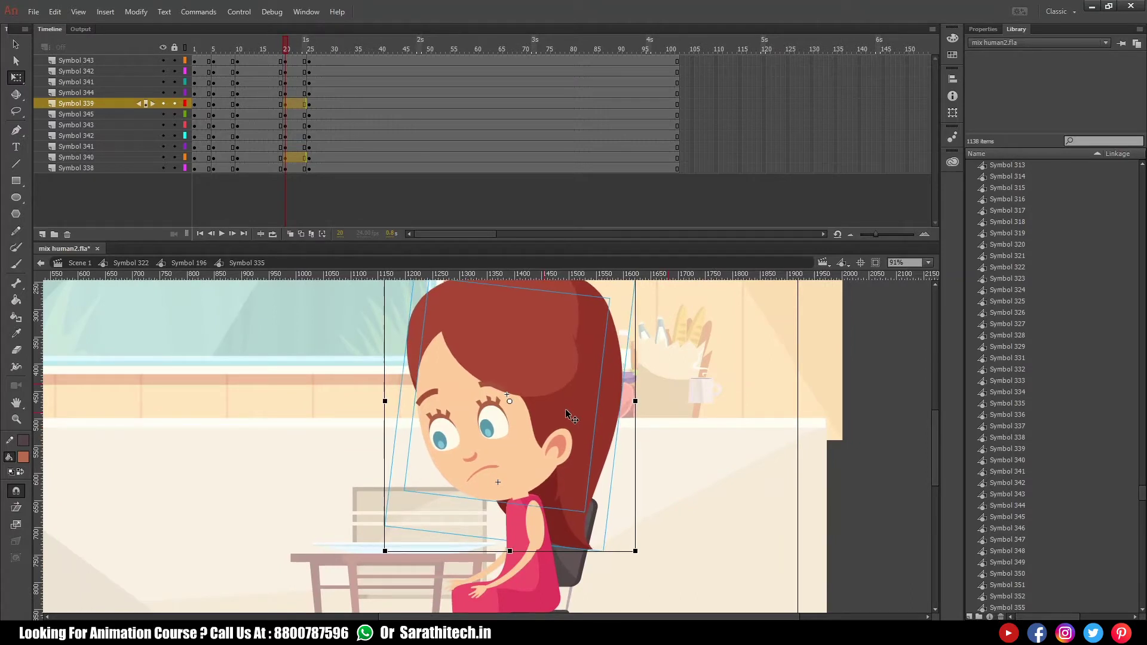
# - Create classic tweens on all layers between the keyframes from frame 5 to frame 25 and adjust their easing
pyautogui.moveTo(303, 48)
pyautogui.mouseDown()
pyautogui.moveTo(216, 59)
pyautogui.moveTo(321, 52)
pyautogui.mouseUp()
pyautogui.moveTo(236, 61); pyautogui.dragTo(320, 168)
pyautogui.moveTo(229, 60); pyautogui.dragTo(289, 168)
pyautogui.rightClick(274, 143)
pyautogui.click(328, 175)
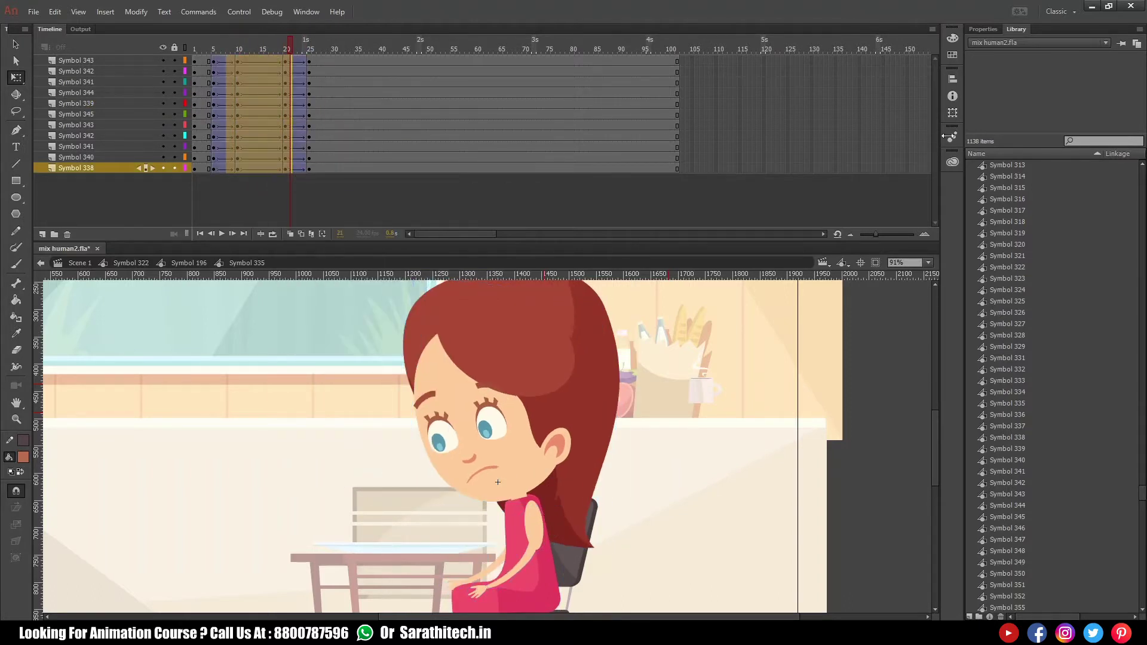
pyautogui.click(989, 30)
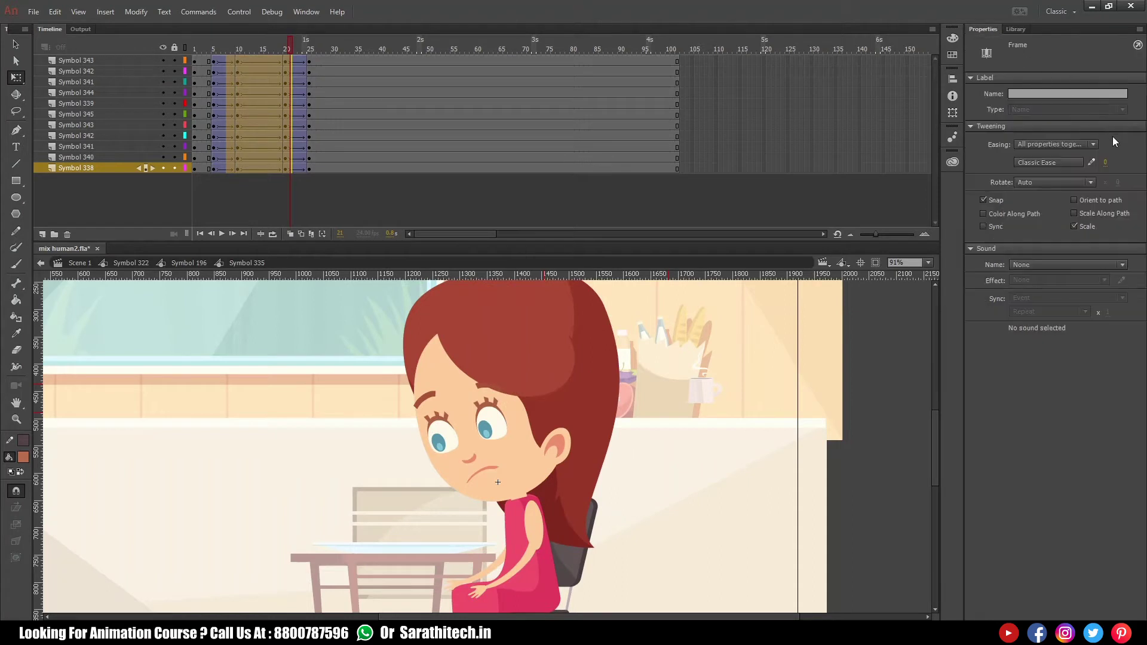
pyautogui.click(924, 107)
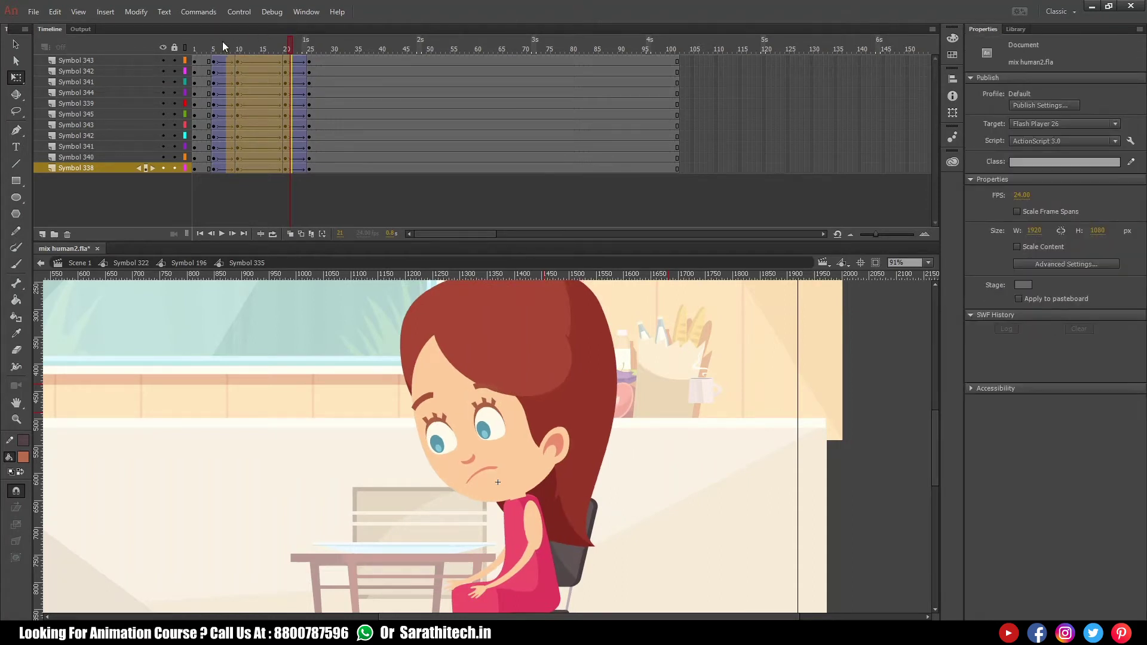
# - Play the timeline and scrub through the frames after frame 5 to review the girl's swaying motion
pyautogui.press('Return')
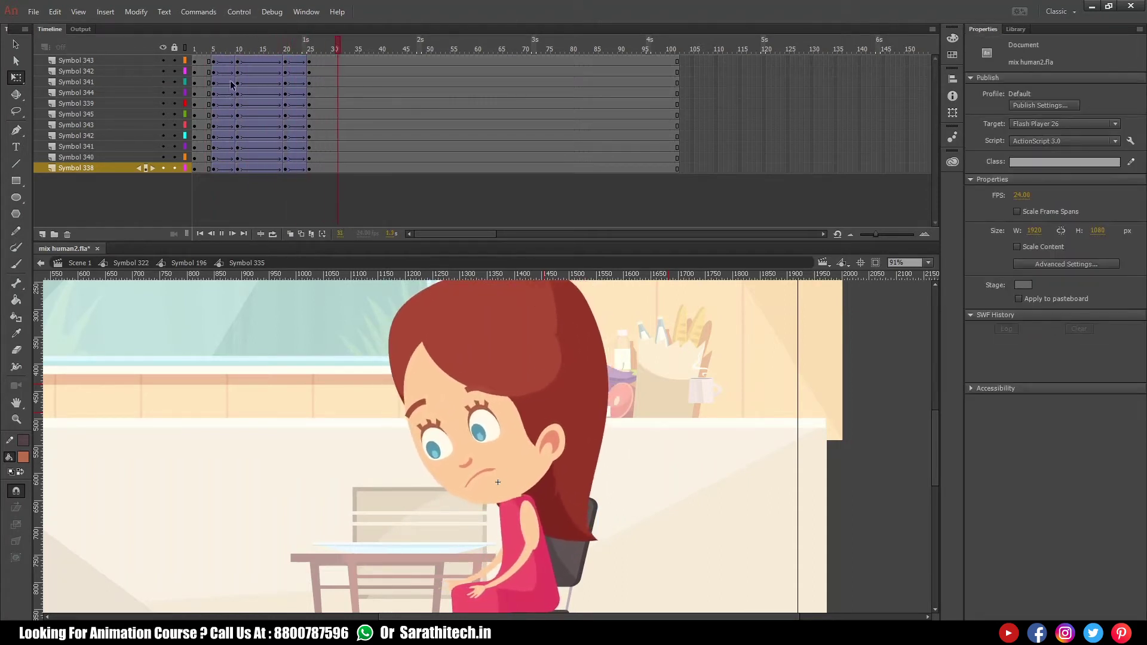
pyautogui.click(218, 45)
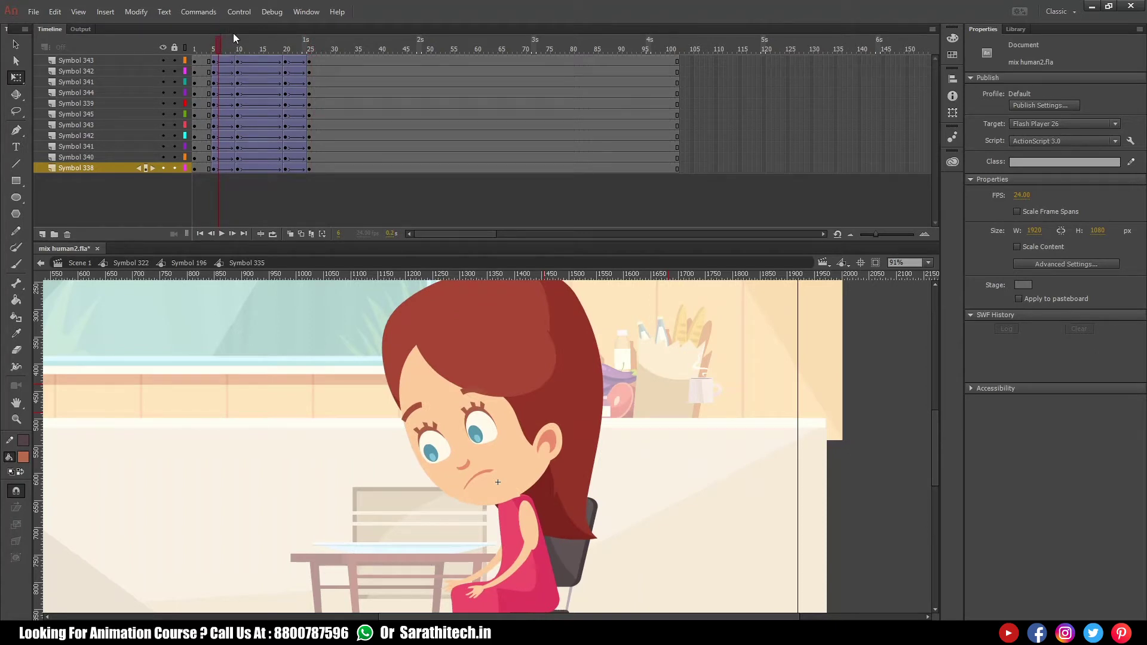
pyautogui.click(229, 45)
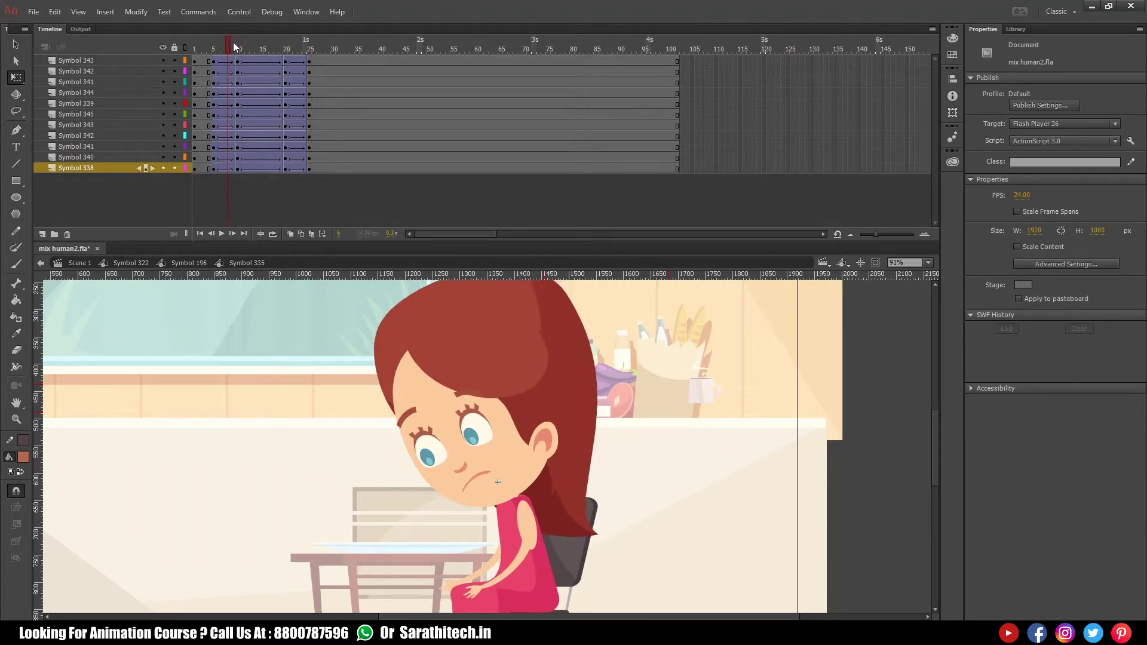
# - Try lengthening the first sway tween, which starts at frame 5, by three frames on all layers
pyautogui.press('F5')
pyautogui.press('F5')
pyautogui.press('F5')
# - Lengthen the second sway tween by one frame on all layers and play back the motion
pyautogui.click(272, 44)
pyautogui.press('F5')
pyautogui.moveTo(275, 38); pyautogui.dragTo(210, 53)
pyautogui.press('Return')
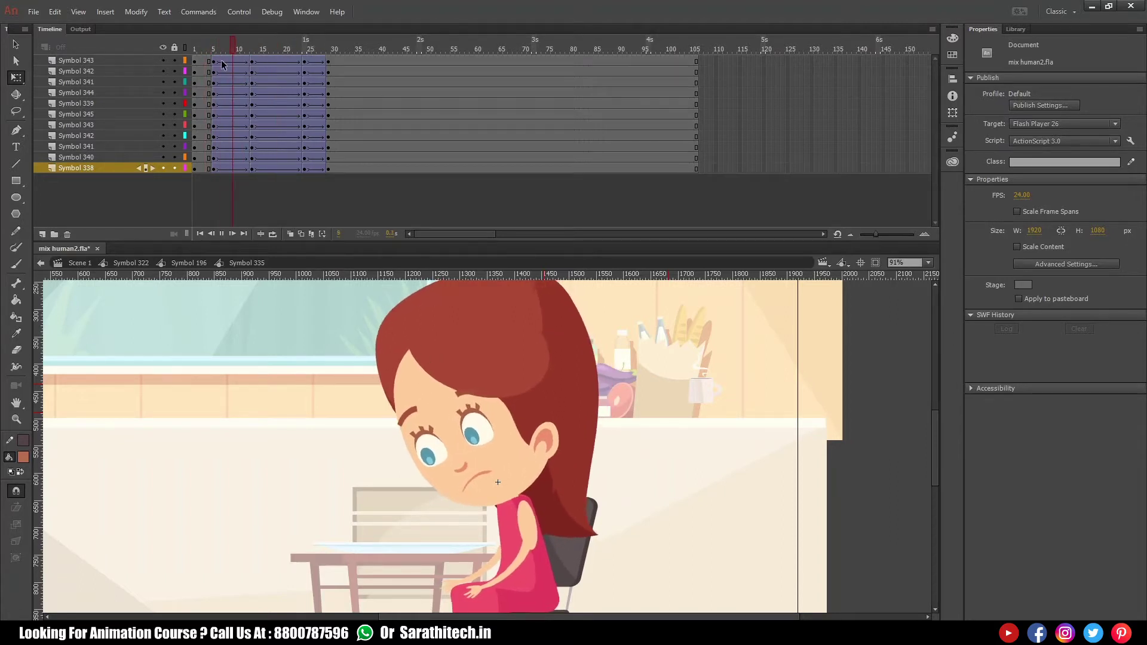
# - Remove the three added frames from the first sway tween on all layers and replay from frame 1
pyautogui.click(225, 50)
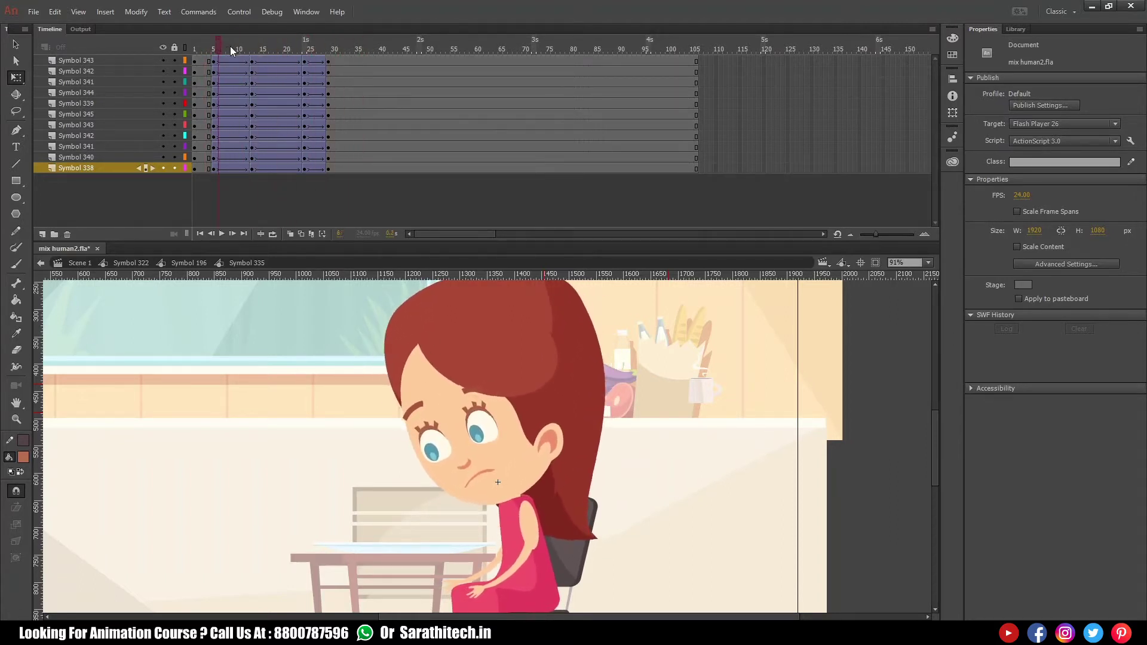
pyautogui.hotkey('shift', 'F5')
pyautogui.hotkey('shift', 'F5')
pyautogui.hotkey('shift', 'F5')
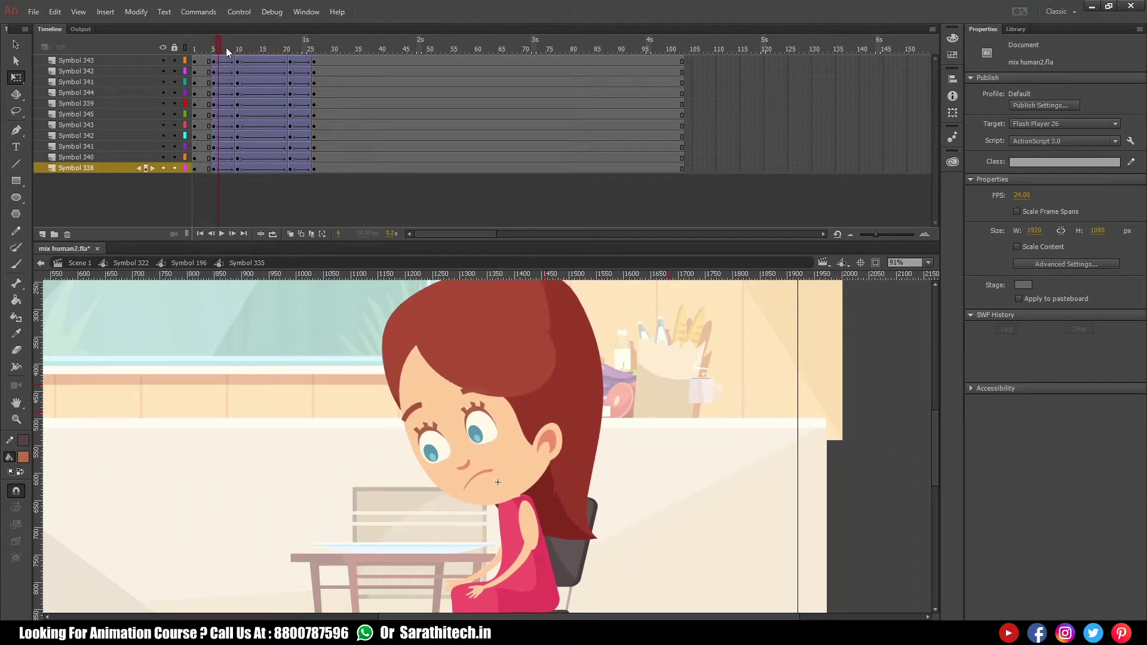
pyautogui.moveTo(221, 48); pyautogui.dragTo(186, 63)
pyautogui.press('Return')
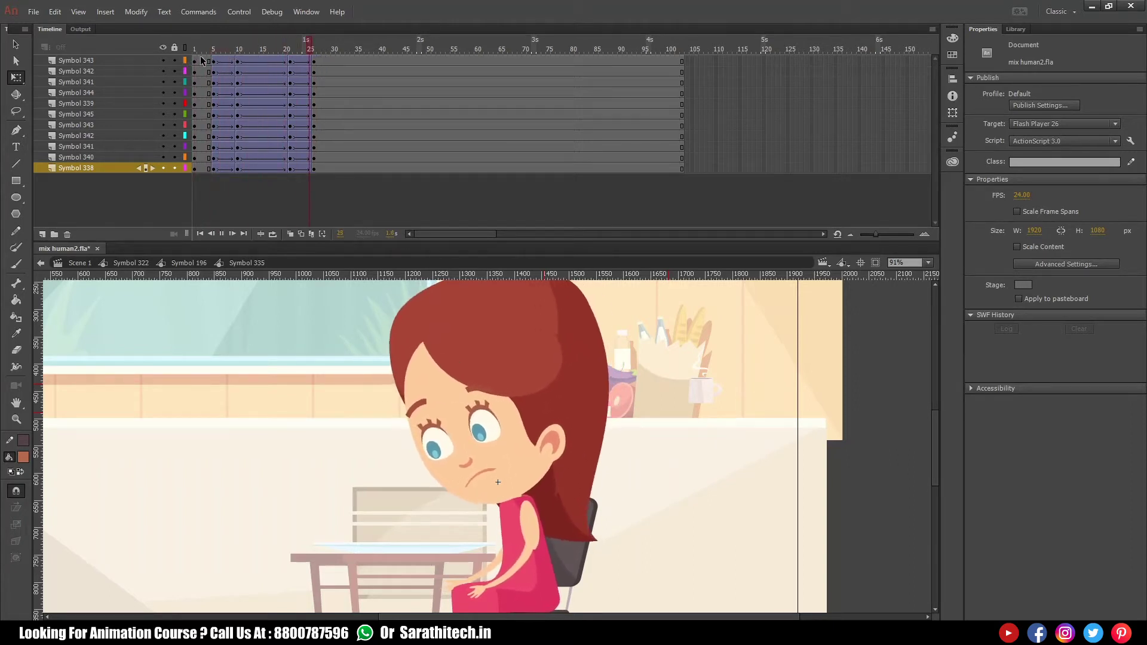
# - At frame 21, nudge the girl's head and hair slightly backward toward the chair
pyautogui.click(273, 43)
pyautogui.moveTo(271, 42)
pyautogui.mouseDown()
pyautogui.moveTo(259, 46)
pyautogui.moveTo(291, 46)
pyautogui.mouseUp()
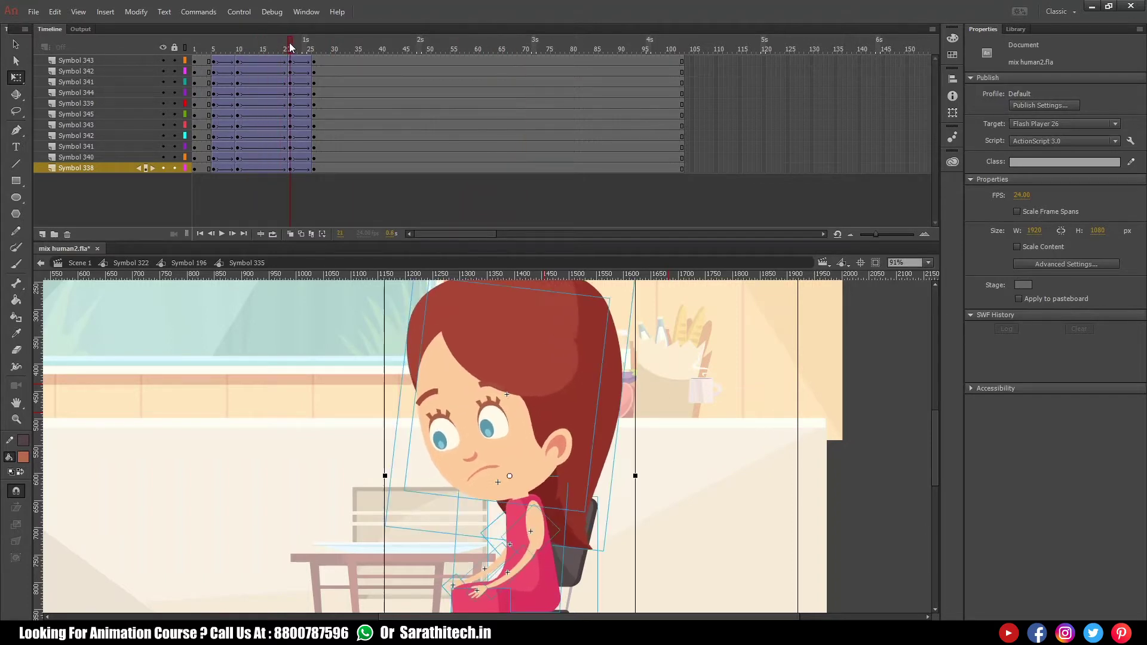
pyautogui.click(564, 387)
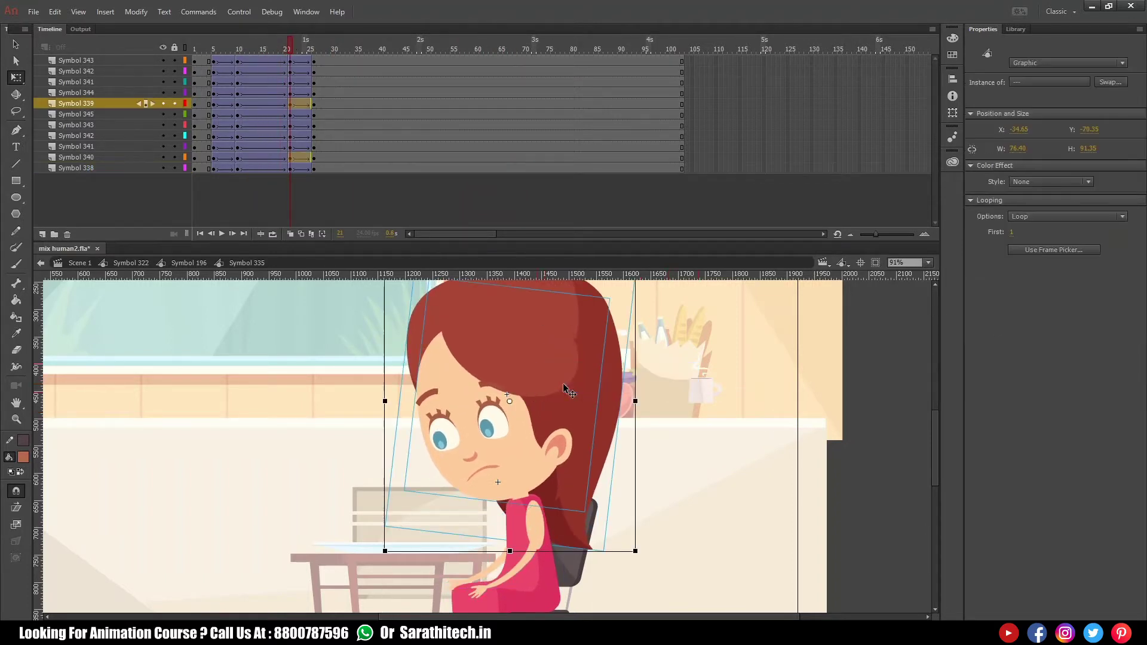
pyautogui.press('Right')
pyautogui.press('Right')
pyautogui.press('Right')
pyautogui.press('Right')
pyautogui.press('Right')
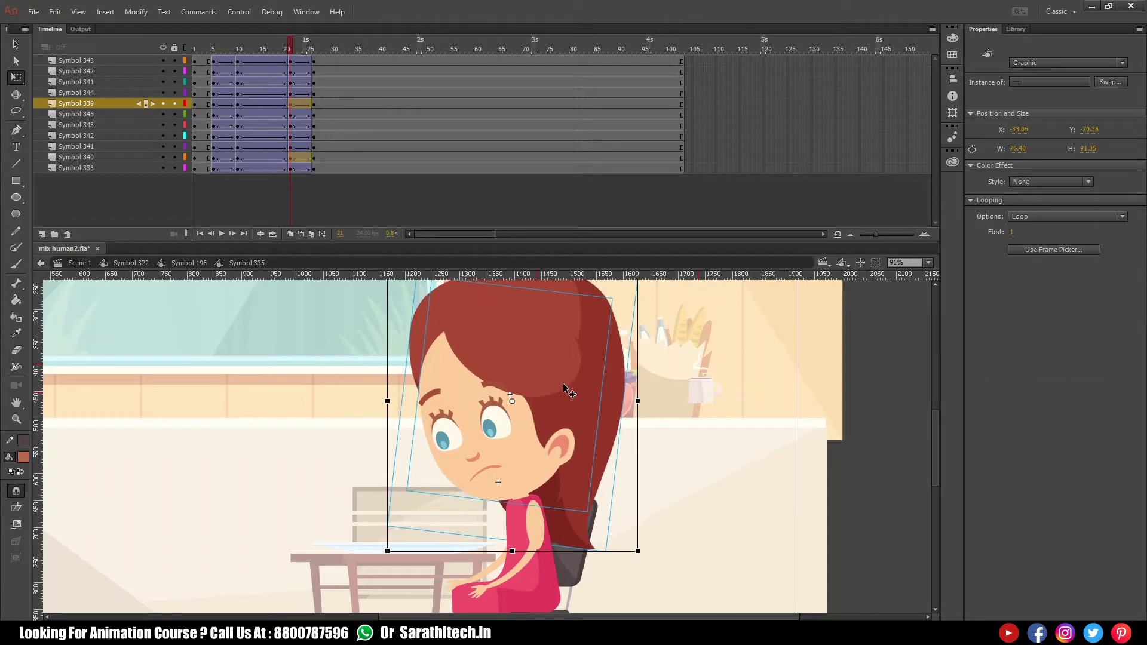
pyautogui.press('Right')
# - Play the timeline from the start to review the girl's sway with the adjusted head position
pyautogui.click(206, 50)
pyautogui.press('Return')
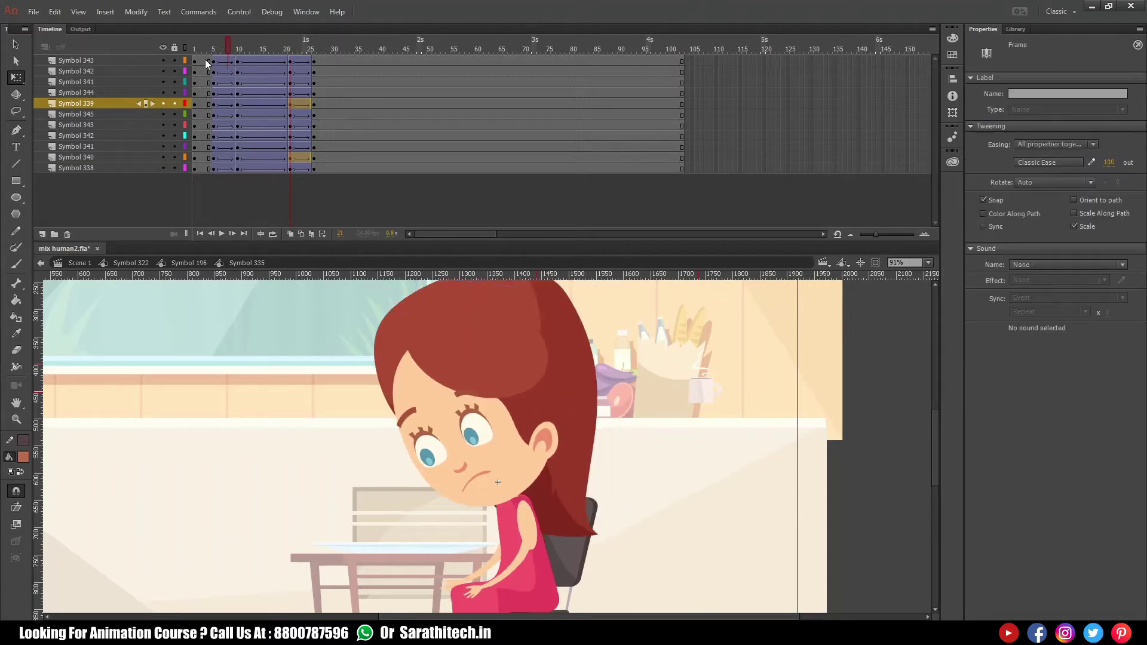
pyautogui.press('Return')
pyautogui.moveTo(228, 49); pyautogui.dragTo(195, 57)
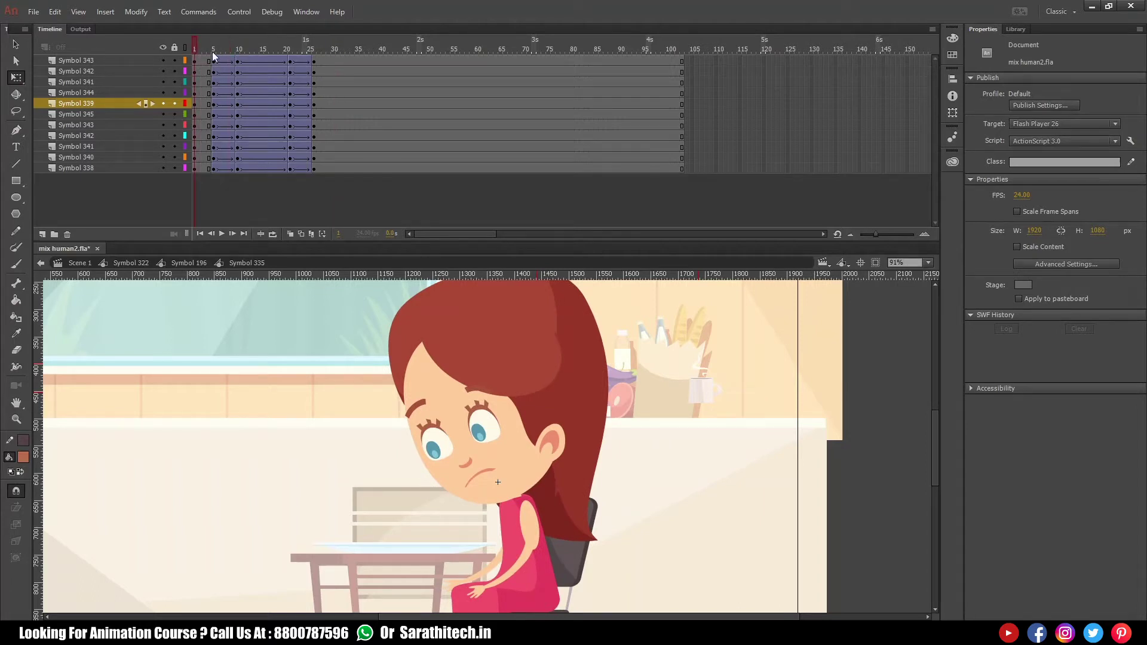
pyautogui.press('Return')
pyautogui.press('Return')
# - Return to Symbol 196 and insert keyframes at frames 30 and 40 on the robot's layer, Symbol 337
pyautogui.click(189, 263)
pyautogui.hotkey('ctrl', '-')
pyautogui.hotkey('ctrl', '-')
pyautogui.moveTo(446, 458); pyautogui.dragTo(461, 444)
pyautogui.moveTo(282, 361); pyautogui.dragTo(712, 561)
pyautogui.moveTo(325, 49)
pyautogui.mouseDown()
pyautogui.moveTo(264, 62)
pyautogui.moveTo(318, 62)
pyautogui.moveTo(317, 49)
pyautogui.mouseUp()
pyautogui.click(332, 82)
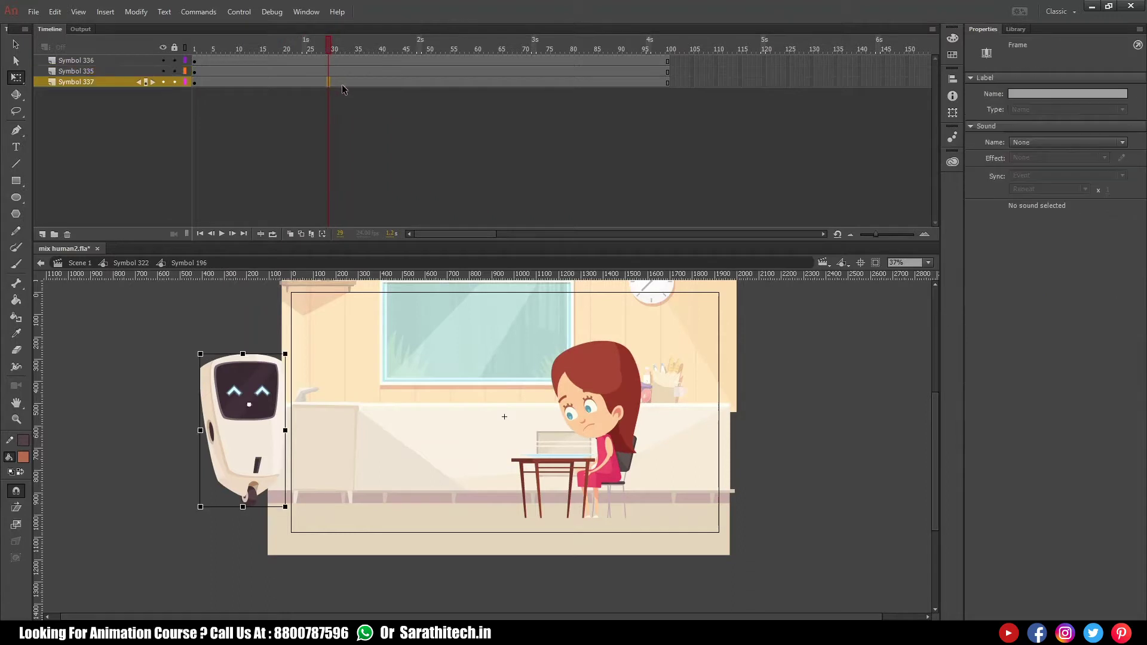
pyautogui.click(381, 49)
pyautogui.click(382, 82)
pyautogui.press('F6')
# - At frame 40, move the robot horizontally from outside the stage to just beside the girl's table
pyautogui.press('Right')
pyautogui.press('Right')
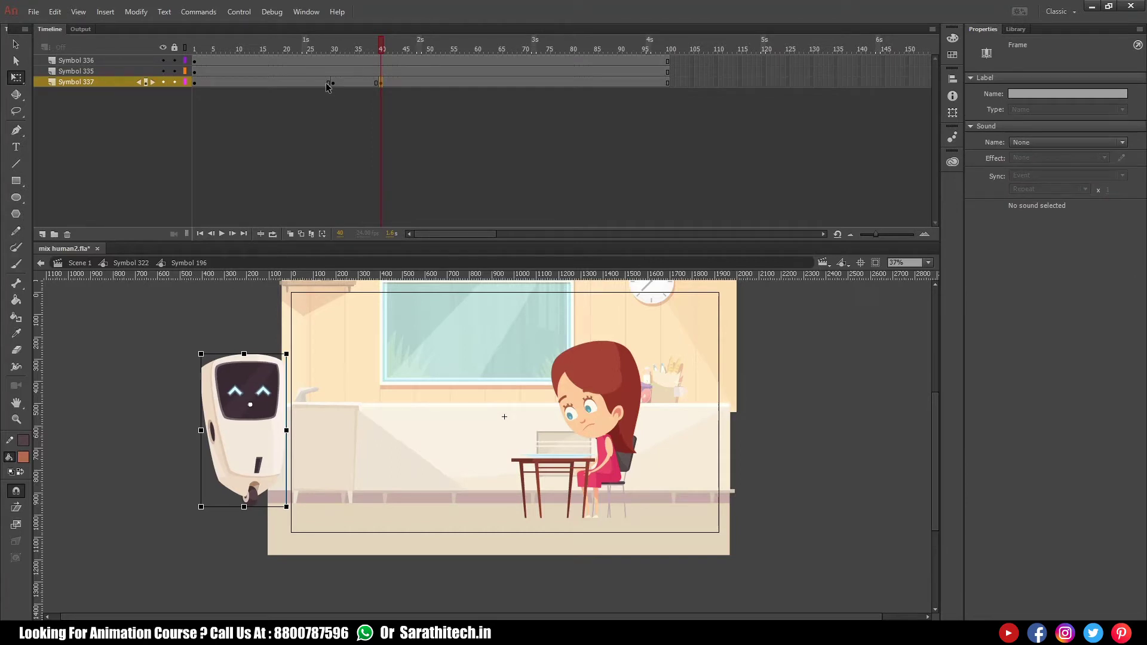
pyautogui.hotkey('shift', 'Right')
pyautogui.hotkey('shift', 'Right')
pyautogui.hotkey('shift', 'Right')
pyautogui.hotkey('shift', 'Right')
pyautogui.hotkey('shift', 'Right')
pyautogui.hotkey('shift', 'Right')
pyautogui.hotkey('shift', 'Right')
pyautogui.hotkey('shift', 'Right')
pyautogui.hotkey('shift', 'Right')
pyautogui.hotkey('shift', 'Right')
pyautogui.hotkey('shift', 'Right')
pyautogui.hotkey('shift', 'Right')
pyautogui.hotkey('shift', 'Right')
pyautogui.hotkey('shift', 'Right')
pyautogui.hotkey('shift', 'Right')
pyautogui.hotkey('shift', 'Right')
pyautogui.hotkey('shift', 'Right')
pyautogui.hotkey('shift', 'Right')
pyautogui.hotkey('shift', 'Right')
pyautogui.hotkey('shift', 'Right')
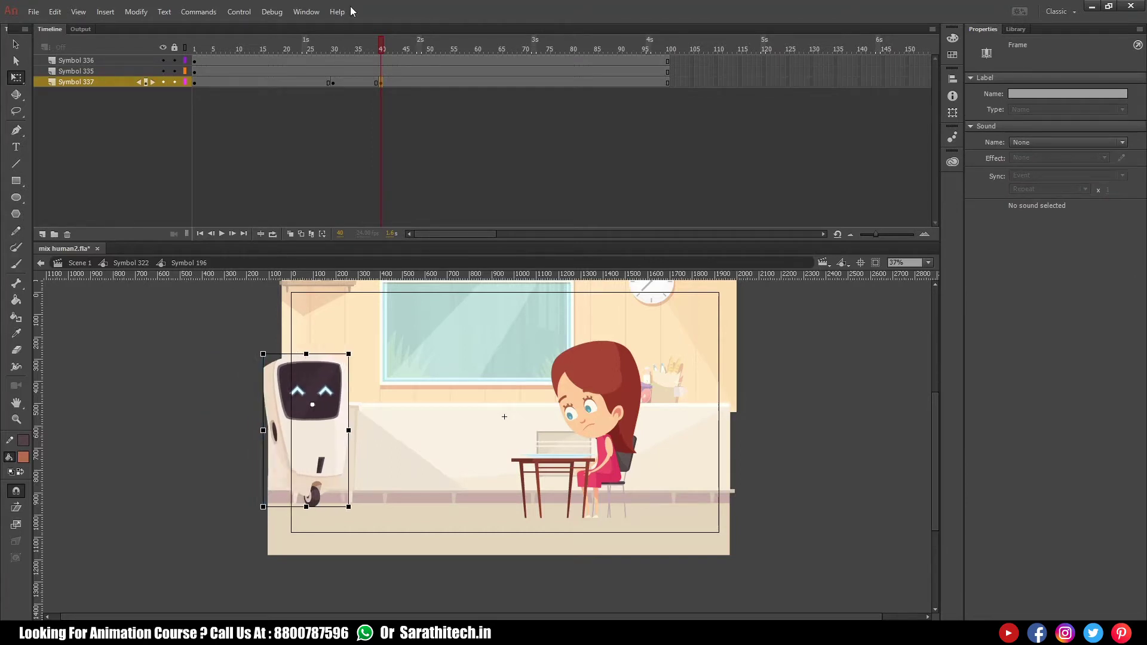
pyautogui.hotkey('shift', 'Right')
pyautogui.hotkey('shift', 'Right')
pyautogui.hotkey('shift', 'Right')
pyautogui.hotkey('shift', 'Right')
pyautogui.hotkey('shift', 'Right')
pyautogui.hotkey('shift', 'Right')
pyautogui.hotkey('shift', 'Right')
pyautogui.hotkey('shift', 'Right')
pyautogui.hotkey('shift', 'Right')
pyautogui.hotkey('shift', 'Right')
pyautogui.hotkey('shift', 'Right')
pyautogui.hotkey('shift', 'Right')
pyautogui.hotkey('shift', 'Right')
pyautogui.hotkey('shift', 'Right')
pyautogui.hotkey('shift', 'Right')
pyautogui.hotkey('shift', 'Right')
pyautogui.hotkey('shift', 'Right')
pyautogui.hotkey('shift', 'Right')
pyautogui.hotkey('shift', 'Right')
pyautogui.hotkey('shift', 'Right')
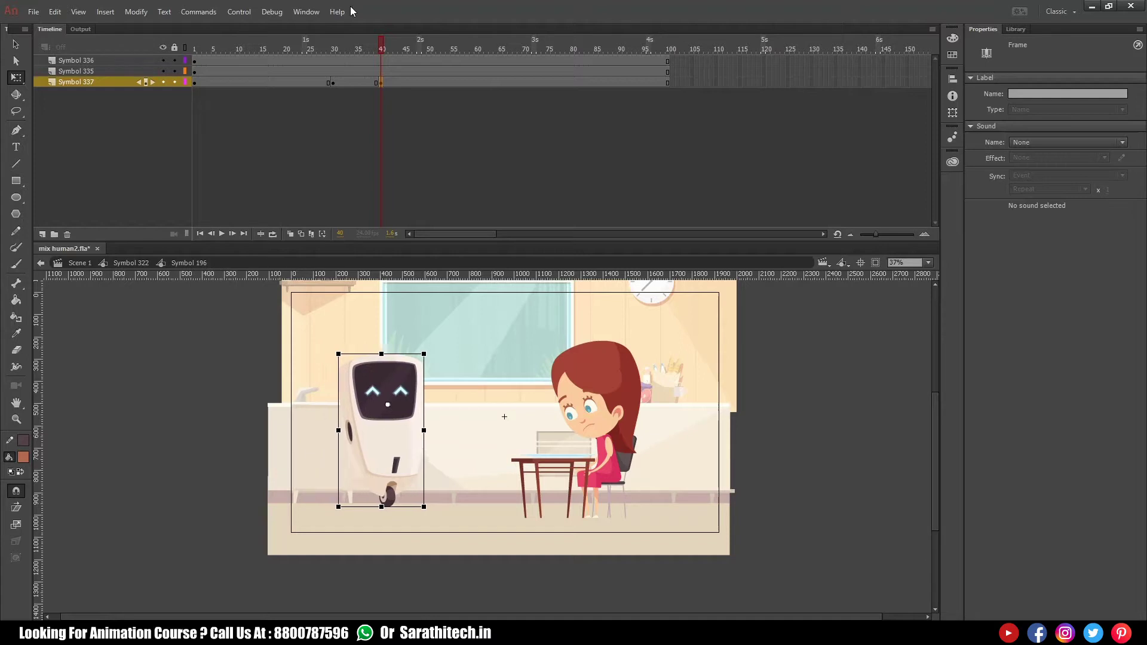
pyautogui.hotkey('shift', 'Right')
pyautogui.hotkey('shift', 'Right')
pyautogui.hotkey('shift', 'Right')
pyautogui.hotkey('shift', 'Right')
pyautogui.hotkey('shift', 'Right')
pyautogui.hotkey('shift', 'Right')
pyautogui.hotkey('shift', 'Right')
pyautogui.hotkey('shift', 'Right')
pyautogui.hotkey('shift', 'Right')
pyautogui.hotkey('shift', 'Right')
pyautogui.hotkey('shift', 'Right')
pyautogui.hotkey('shift', 'Right')
pyautogui.hotkey('shift', 'Right')
pyautogui.hotkey('shift', 'Right')
pyautogui.hotkey('shift', 'Right')
pyautogui.hotkey('shift', 'Right')
pyautogui.hotkey('shift', 'Right')
pyautogui.hotkey('shift', 'Right')
pyautogui.hotkey('shift', 'Right')
pyautogui.hotkey('shift', 'Right')
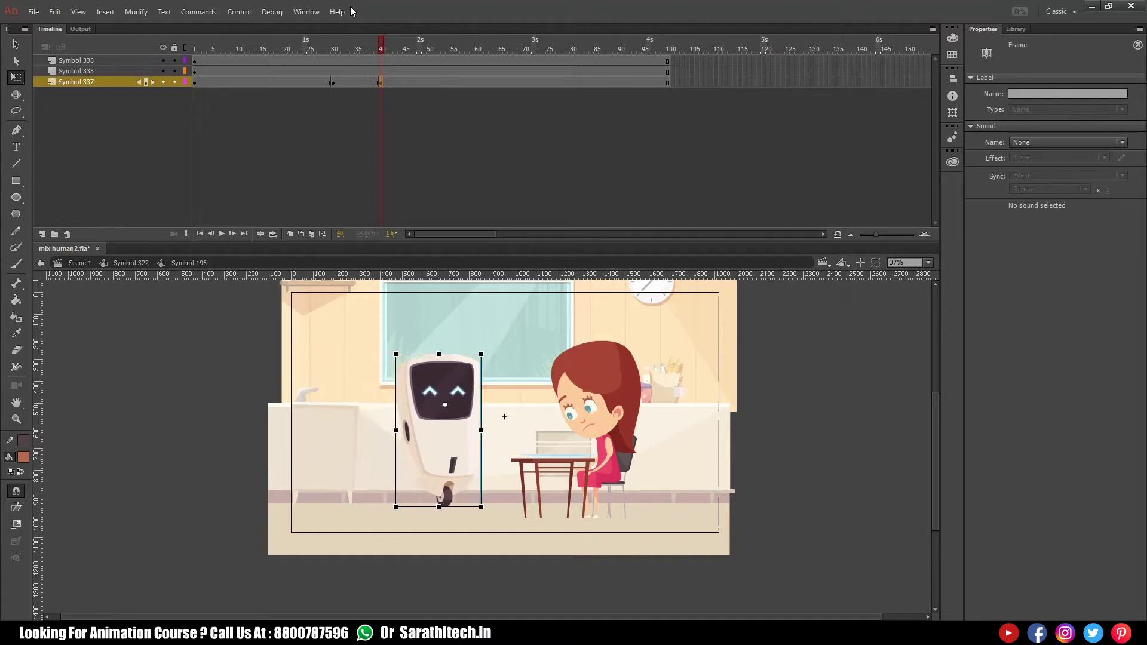
pyautogui.hotkey('shift', 'Right')
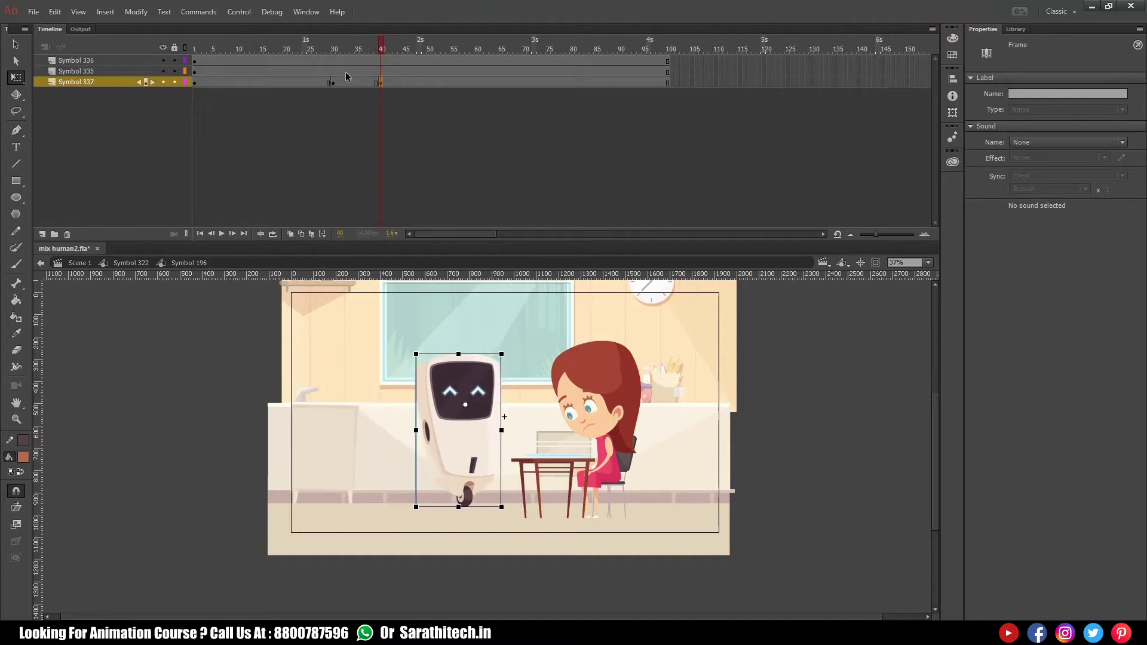
# - Inside the robot symbol, show the arm and food tray layers Symbol 348, 349, 351 and 352, then return to Symbol 196
pyautogui.doubleClick(484, 423)
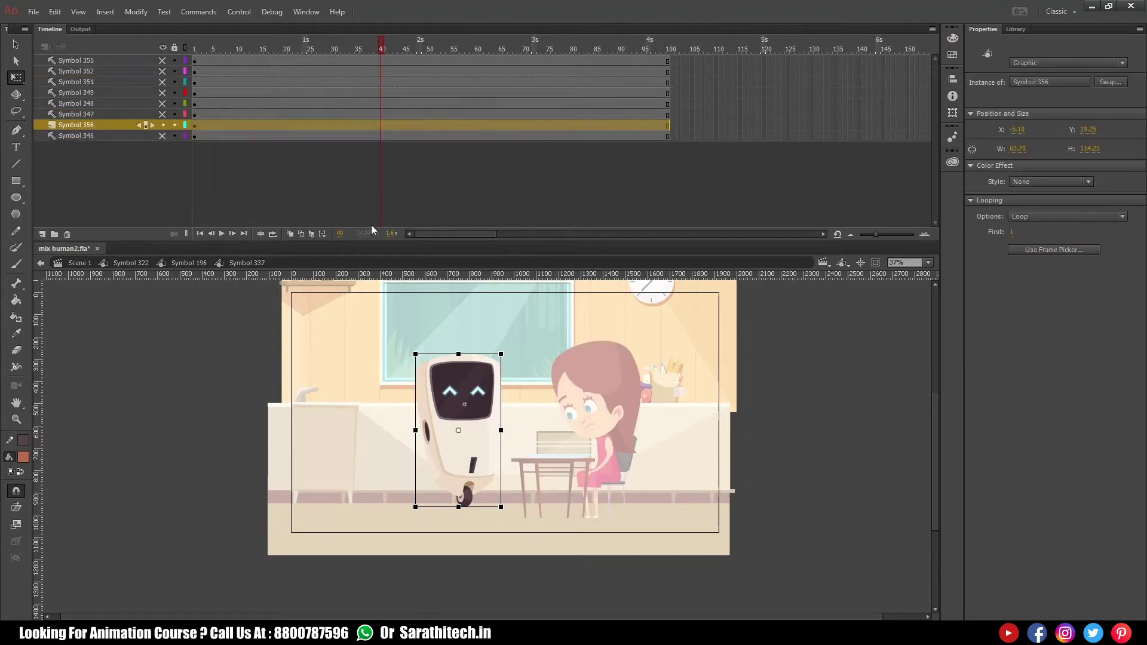
pyautogui.click(162, 61)
pyautogui.click(163, 62)
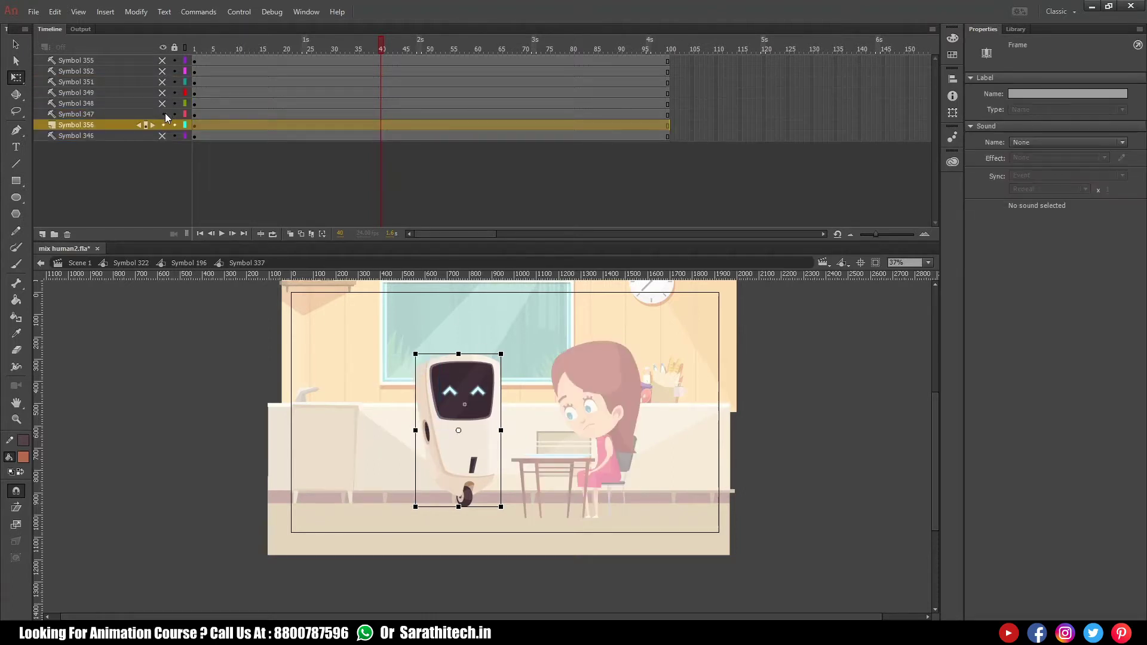
pyautogui.click(163, 93)
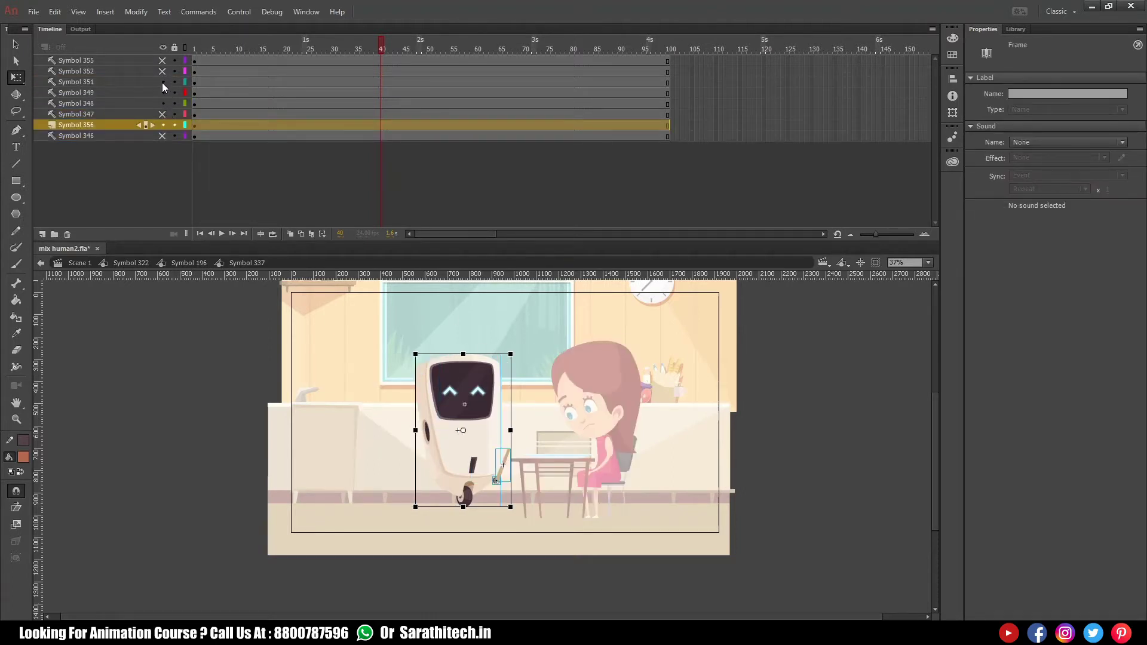
pyautogui.click(162, 82)
pyautogui.click(163, 82)
pyautogui.click(162, 71)
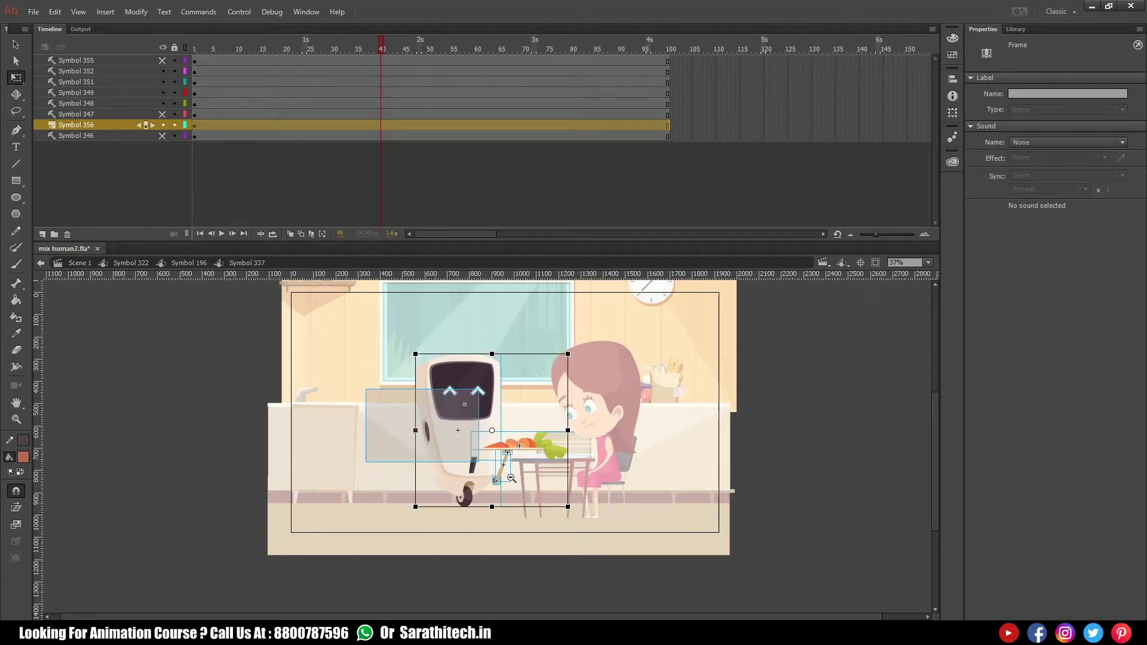
pyautogui.moveTo(438, 389); pyautogui.dragTo(538, 509)
pyautogui.moveTo(620, 474); pyautogui.dragTo(599, 469)
pyautogui.click(188, 265)
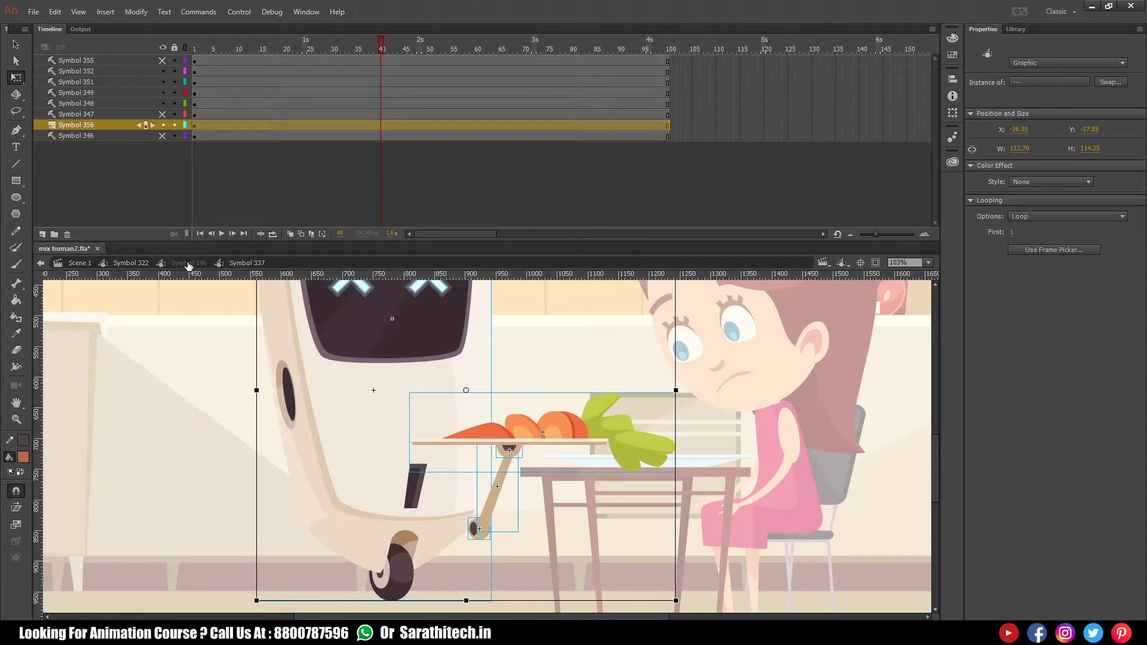
pyautogui.click(188, 264)
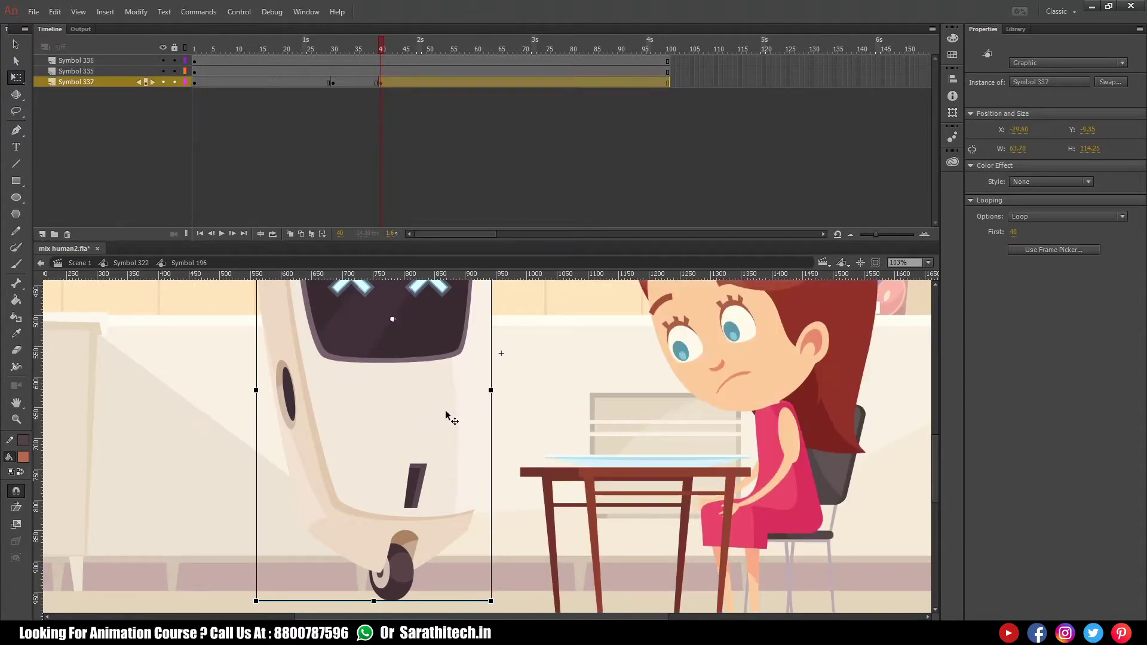
# - At frame 40, nudge the robot closer to the girl until its food tray reaches over the table, checking the tray inside the robot symbol
pyautogui.press('Right')
pyautogui.press('Right')
pyautogui.press('Right')
pyautogui.press('Right')
pyautogui.press('Right')
pyautogui.press('Right')
pyautogui.press('Right')
pyautogui.press('Right')
pyautogui.press('Right')
pyautogui.press('Right')
pyautogui.press('Right')
pyautogui.press('Right')
pyautogui.press('Right')
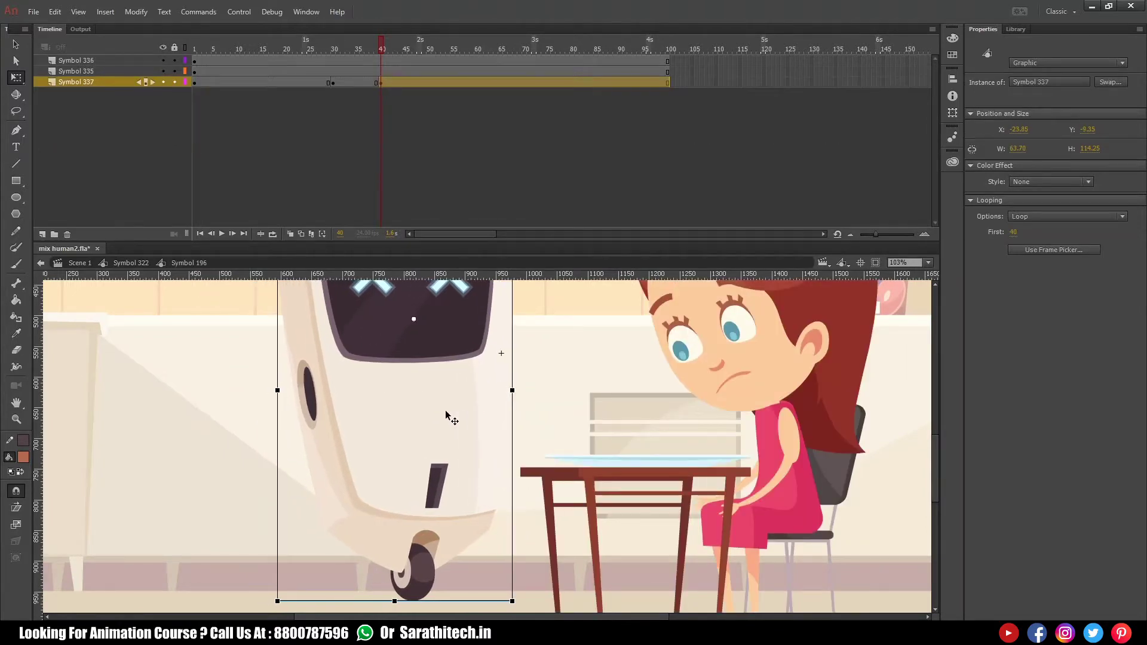
pyautogui.press('Right')
pyautogui.press('Right')
pyautogui.press('Right')
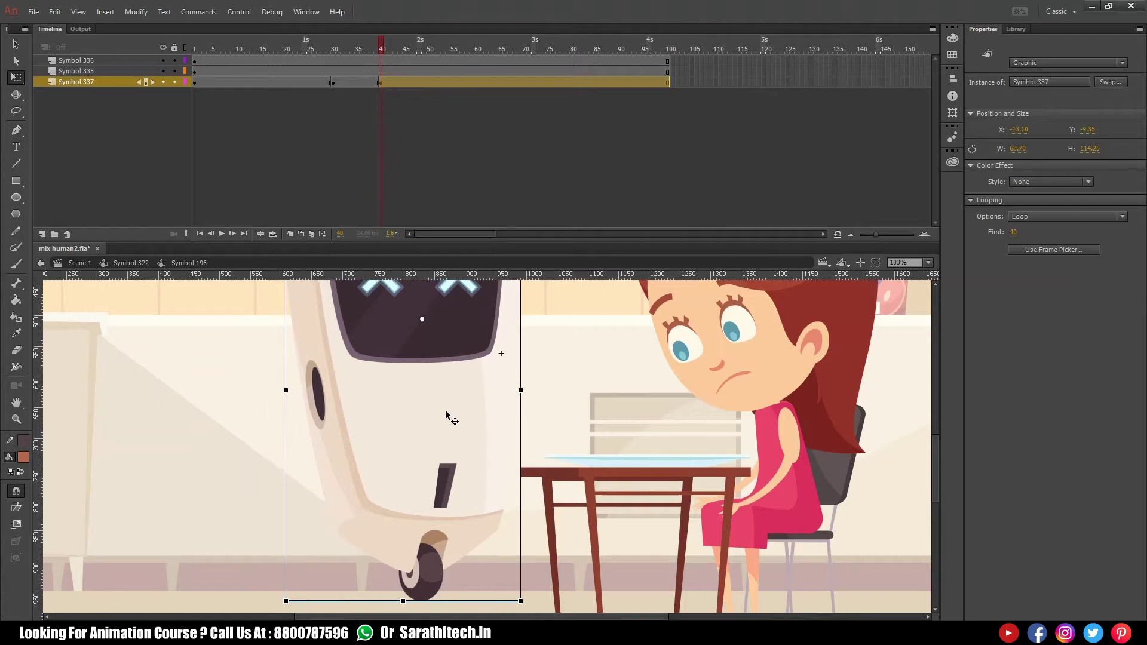
pyautogui.press('Right')
pyautogui.doubleClick(497, 401)
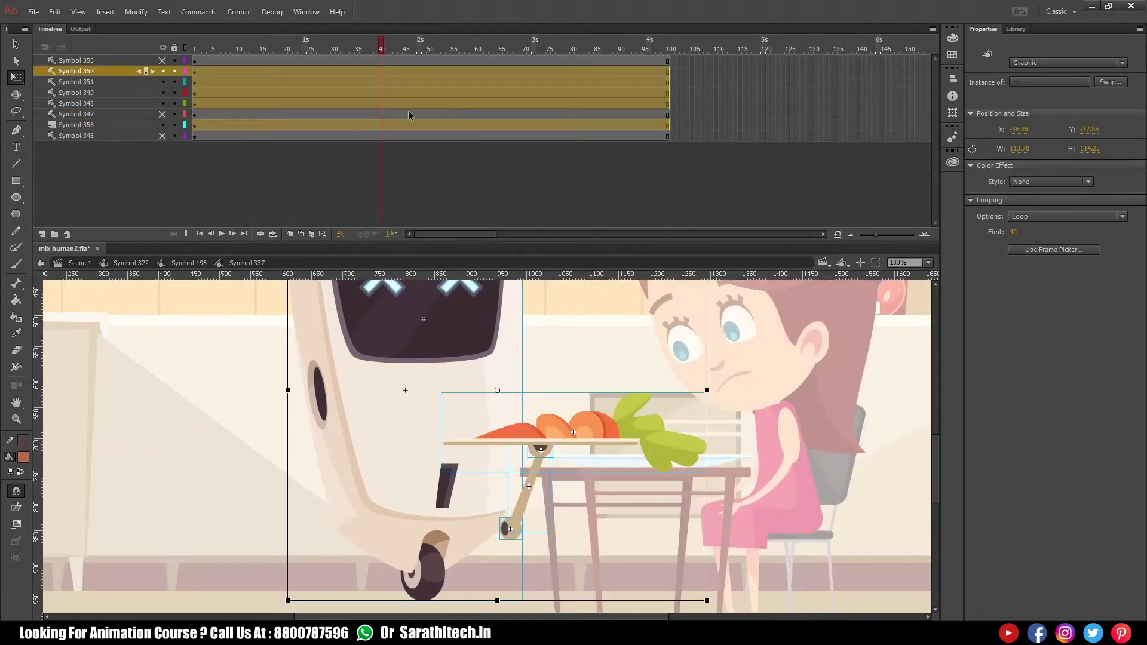
pyautogui.click(189, 263)
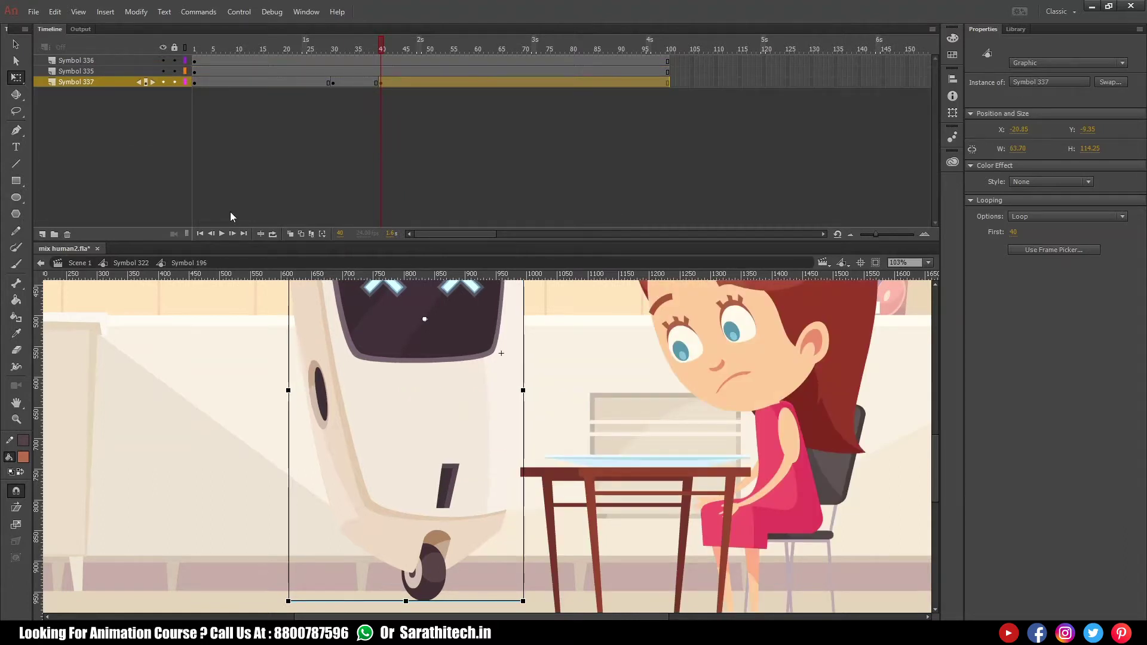
pyautogui.press('Right')
pyautogui.press('Right')
pyautogui.press('Right')
pyautogui.press('Right')
pyautogui.press('Right')
pyautogui.press('Right')
pyautogui.press('Right')
pyautogui.press('Right')
pyautogui.press('Right')
pyautogui.press('Right')
pyautogui.press('Right')
pyautogui.press('Right')
pyautogui.press('Right')
pyautogui.press('Right')
pyautogui.press('Right')
pyautogui.press('Right')
pyautogui.press('Right')
pyautogui.press('Right')
pyautogui.press('Right')
pyautogui.press('Right')
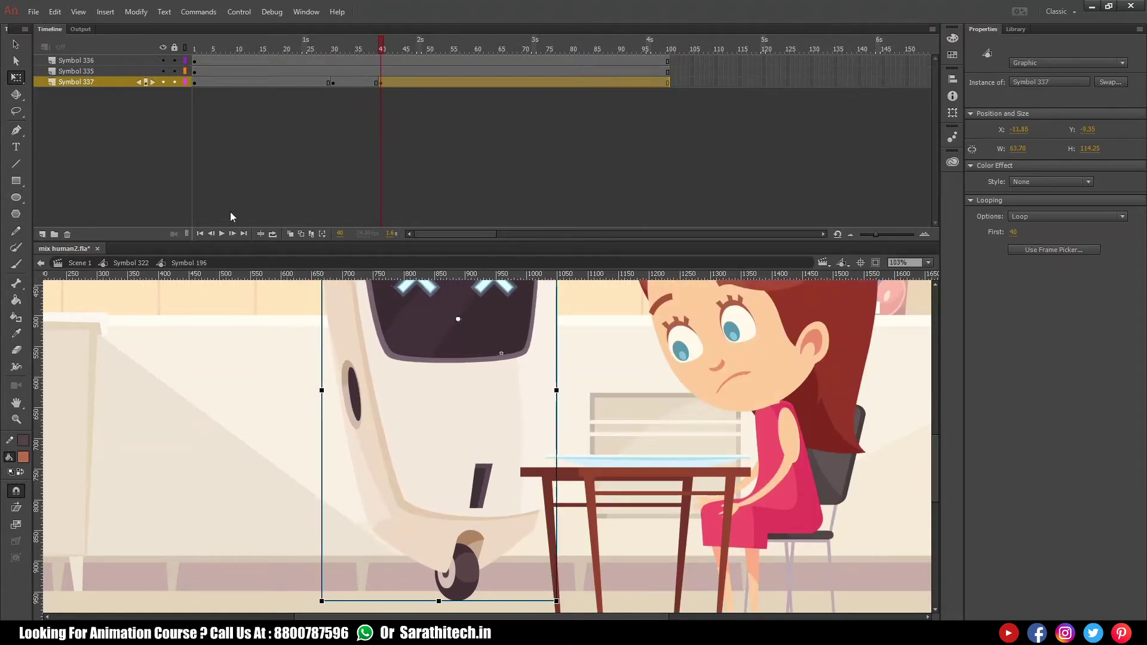
pyautogui.doubleClick(491, 374)
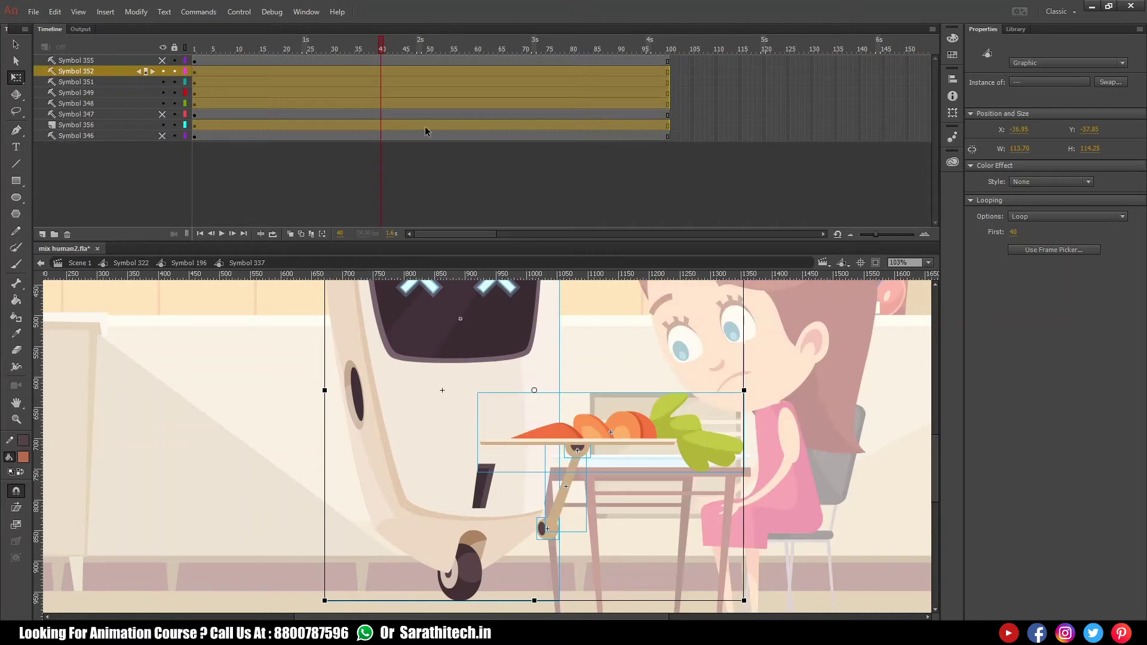
pyautogui.click(189, 263)
# - Create a classic tween on the robot's layer between frames 30 and 40 with easing set to 100 out
pyautogui.rightClick(343, 83)
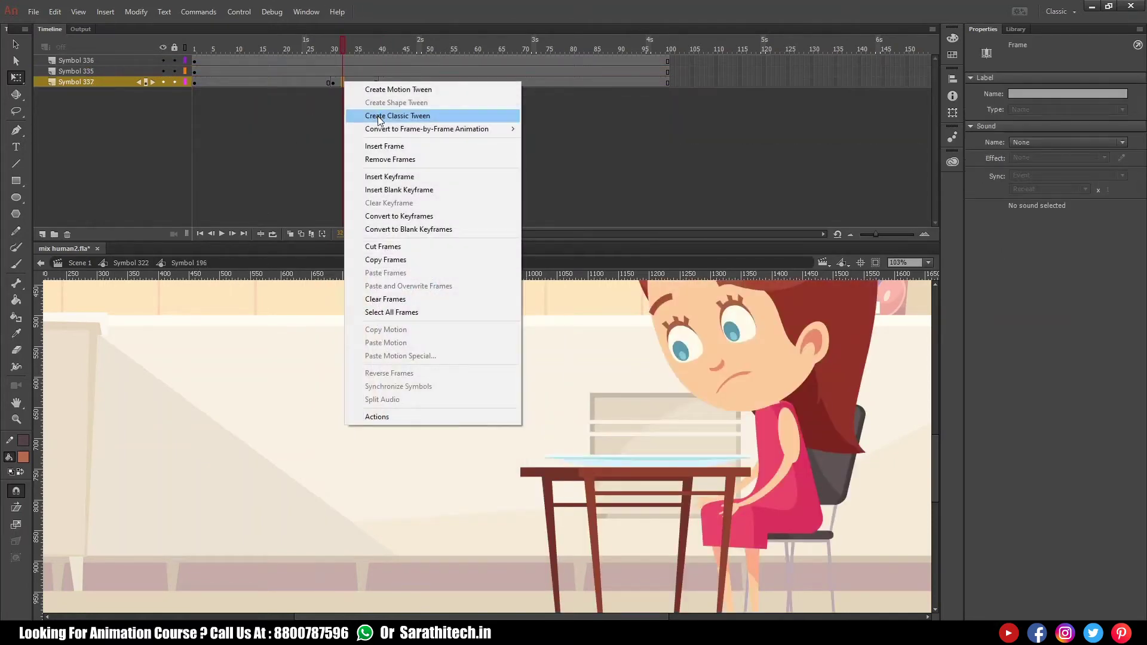
pyautogui.click(383, 116)
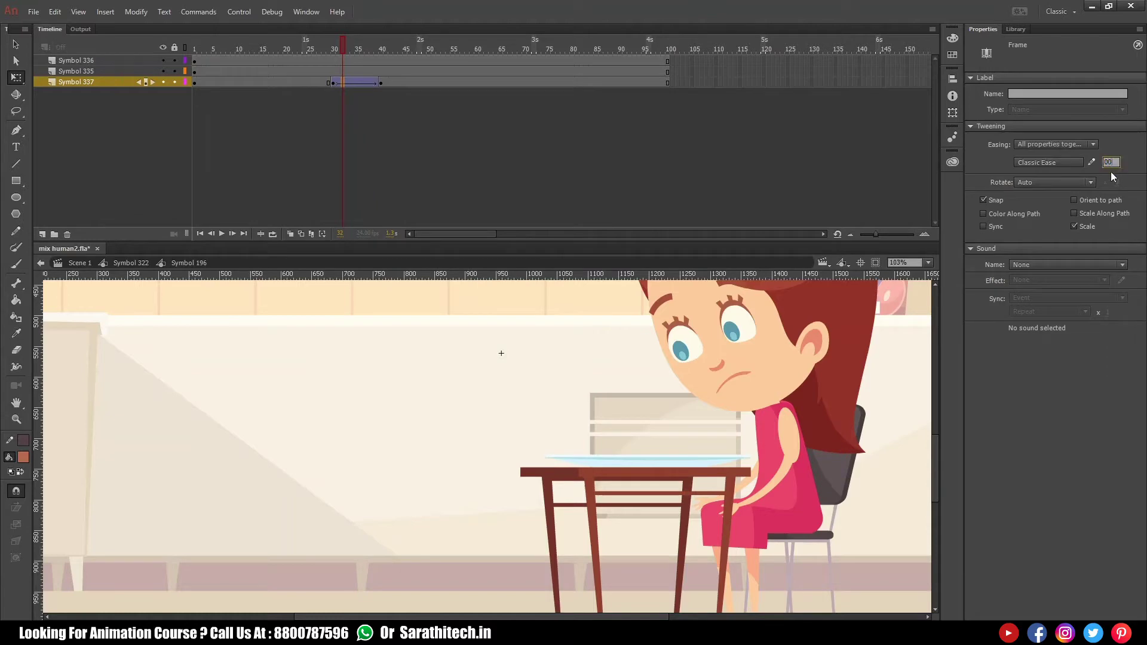
pyautogui.keyDown('ctrl'); pyautogui.keyDown('shift'); pyautogui.click(489, 411); pyautogui.keyUp('shift'); pyautogui.keyUp('ctrl')
pyautogui.keyDown('ctrl'); pyautogui.click(497, 421); pyautogui.keyUp('ctrl')
pyautogui.moveTo(556, 411); pyautogui.dragTo(503, 479)
pyautogui.keyDown('ctrl'); pyautogui.keyDown('shift'); pyautogui.click(487, 472); pyautogui.keyUp('shift'); pyautogui.keyUp('ctrl')
pyautogui.keyDown('ctrl'); pyautogui.keyDown('shift'); pyautogui.click(482, 475); pyautogui.keyUp('shift'); pyautogui.keyUp('ctrl')
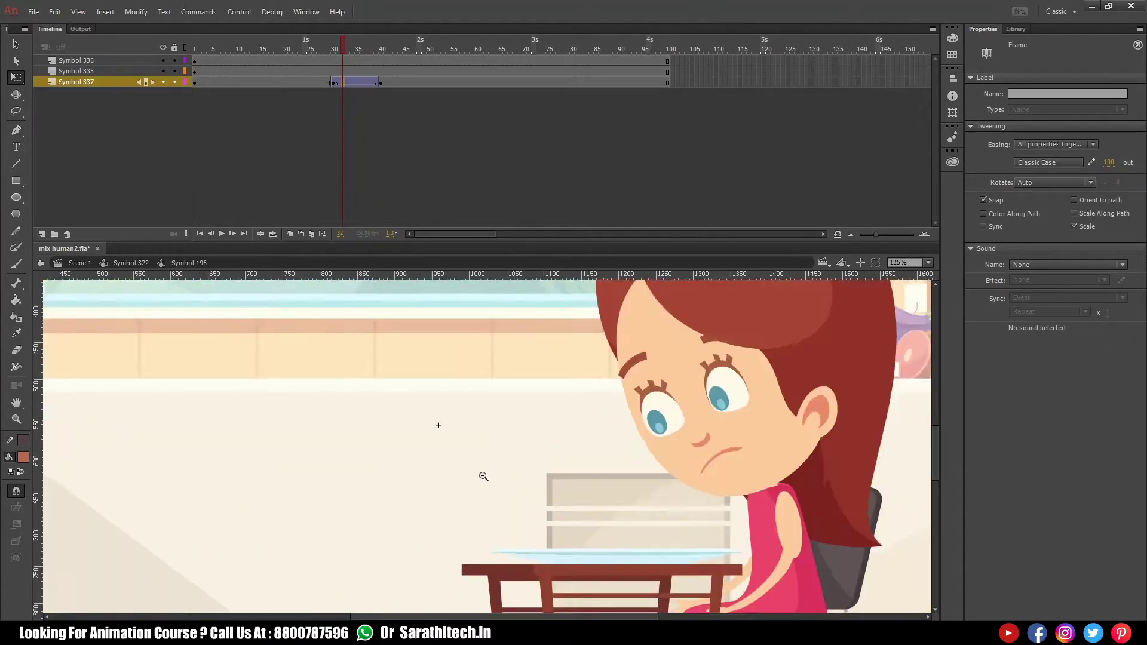
# - Preview the robot's entrance, and move its end keyframe on the Symbol 337 layer from frame 40 to frame 48
pyautogui.keyDown('ctrl'); pyautogui.keyDown('shift'); pyautogui.click(481, 474); pyautogui.keyUp('shift'); pyautogui.keyUp('ctrl')
pyautogui.keyDown('ctrl'); pyautogui.keyDown('shift'); pyautogui.click(477, 474); pyautogui.keyUp('shift'); pyautogui.keyUp('ctrl')
pyautogui.moveTo(308, 318); pyautogui.dragTo(672, 526)
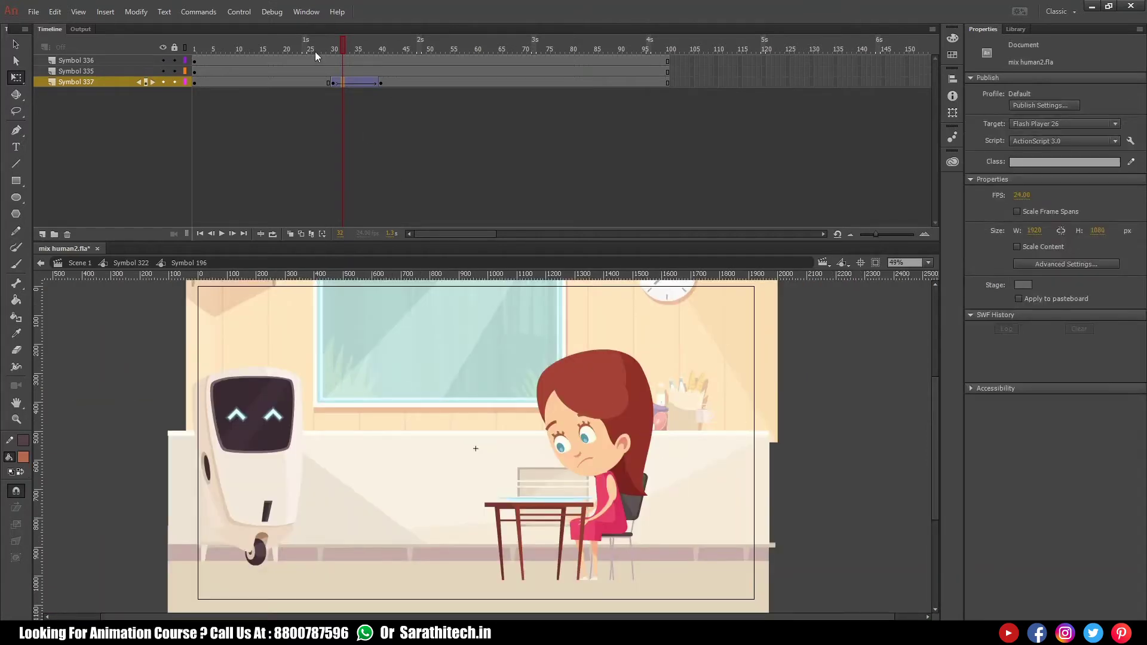
pyautogui.press('Return')
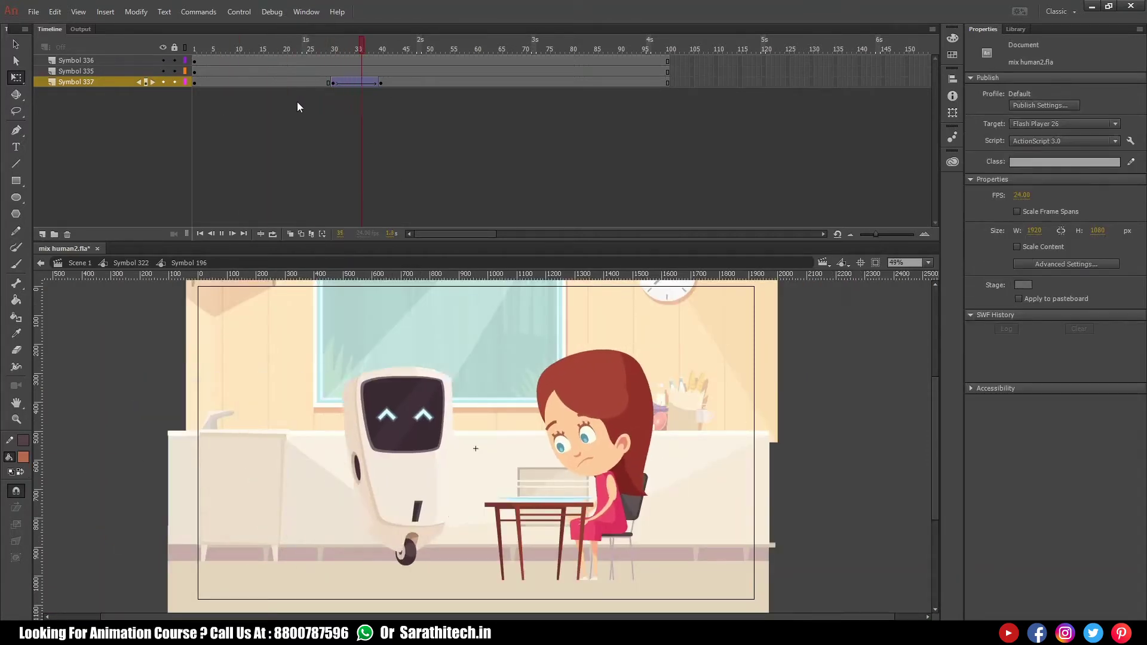
pyautogui.moveTo(324, 45); pyautogui.dragTo(389, 58)
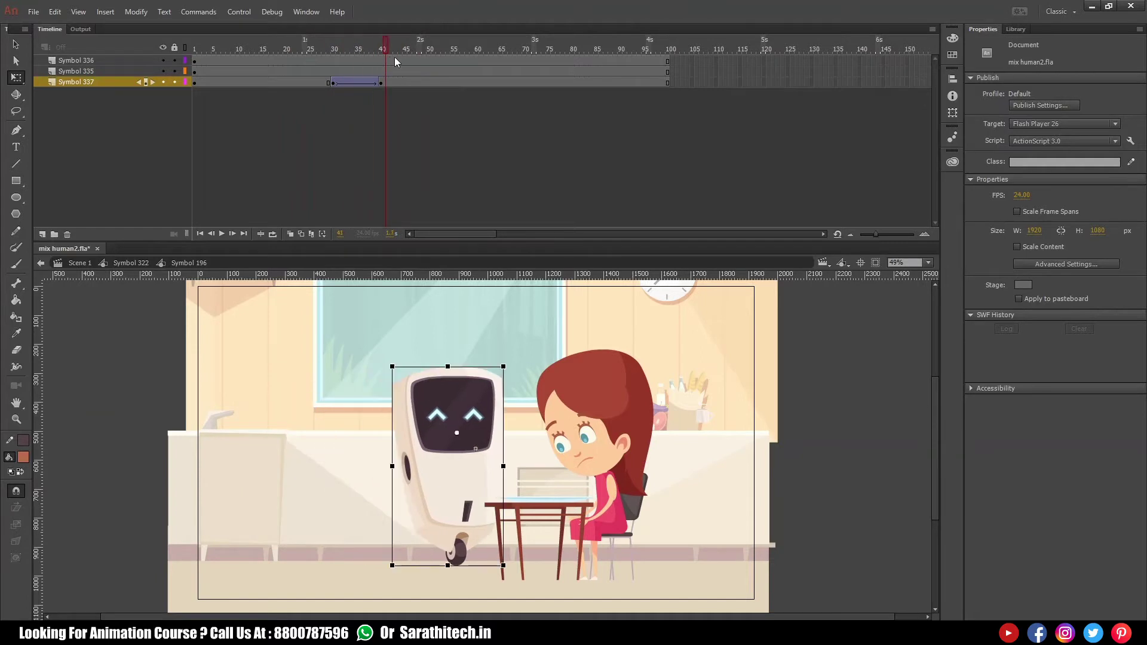
pyautogui.click(381, 83)
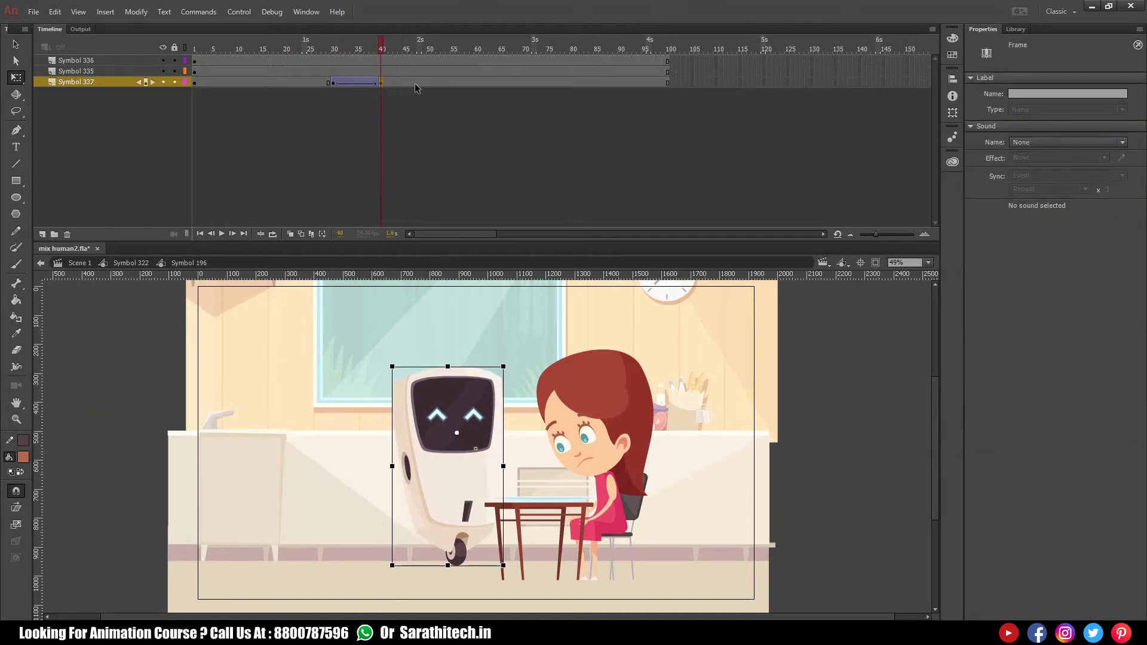
pyautogui.hotkey('shift', 'F6')
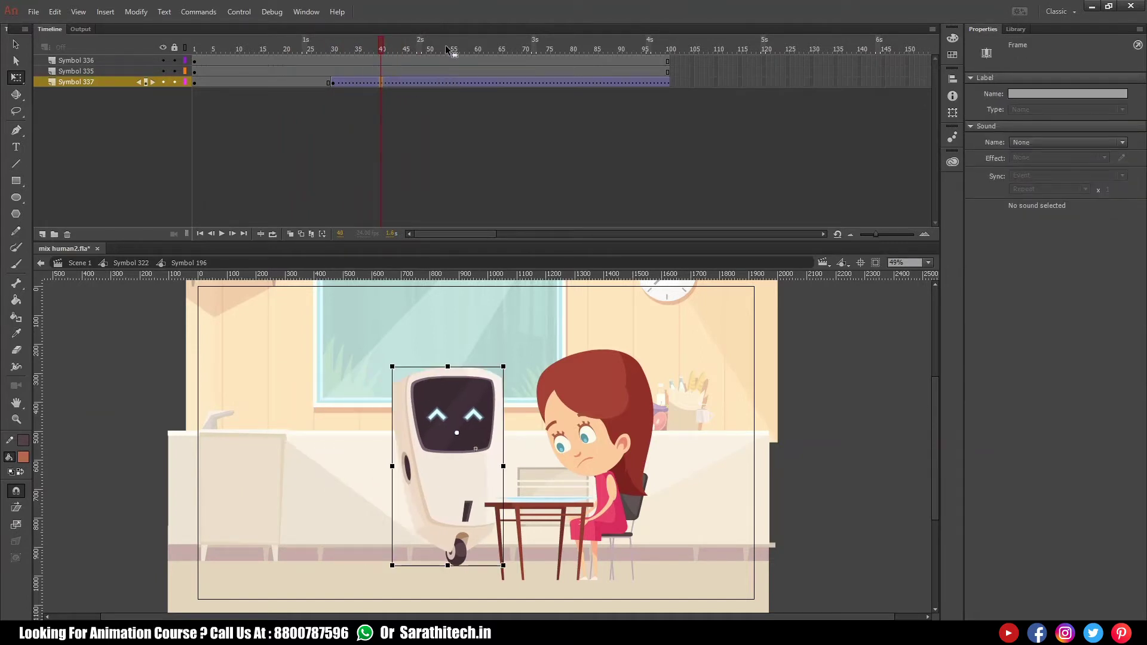
# - Synchronize the symbols across the robot's tweened frames and play back the slower entrance
pyautogui.moveTo(402, 96); pyautogui.dragTo(329, 82)
pyautogui.rightClick(347, 79)
pyautogui.click(401, 383)
pyautogui.moveTo(278, 49); pyautogui.dragTo(146, 81)
pyautogui.press('Return')
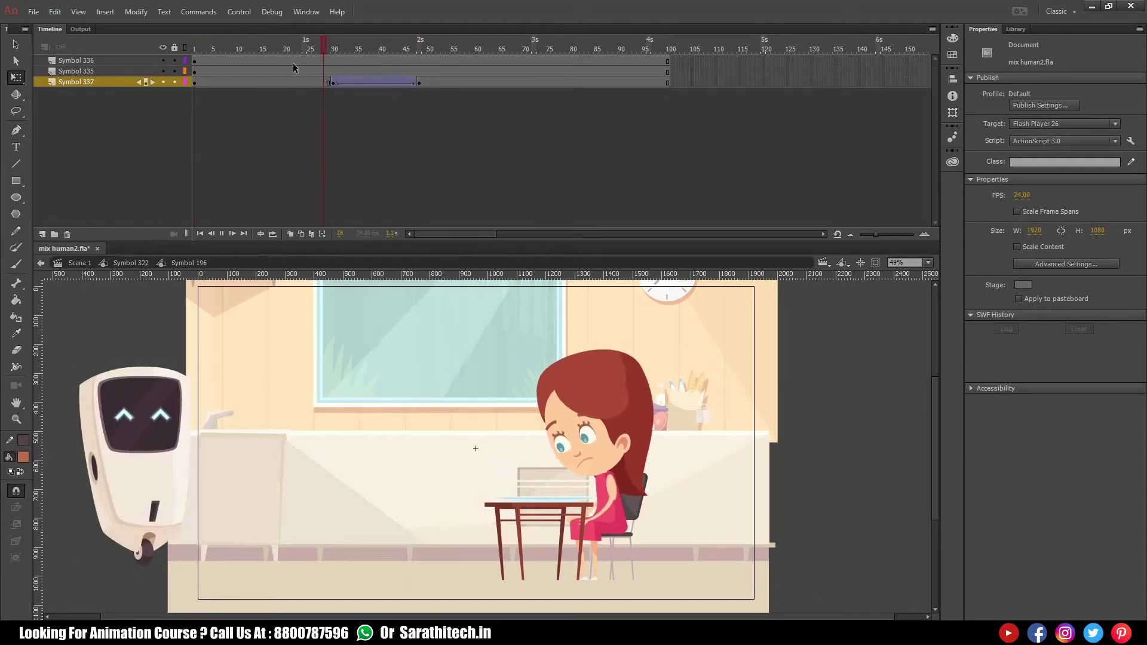
# - Delete the robot from the Symbol 337 layer's span before frame 30, and check frame 30
pyautogui.click(291, 82)
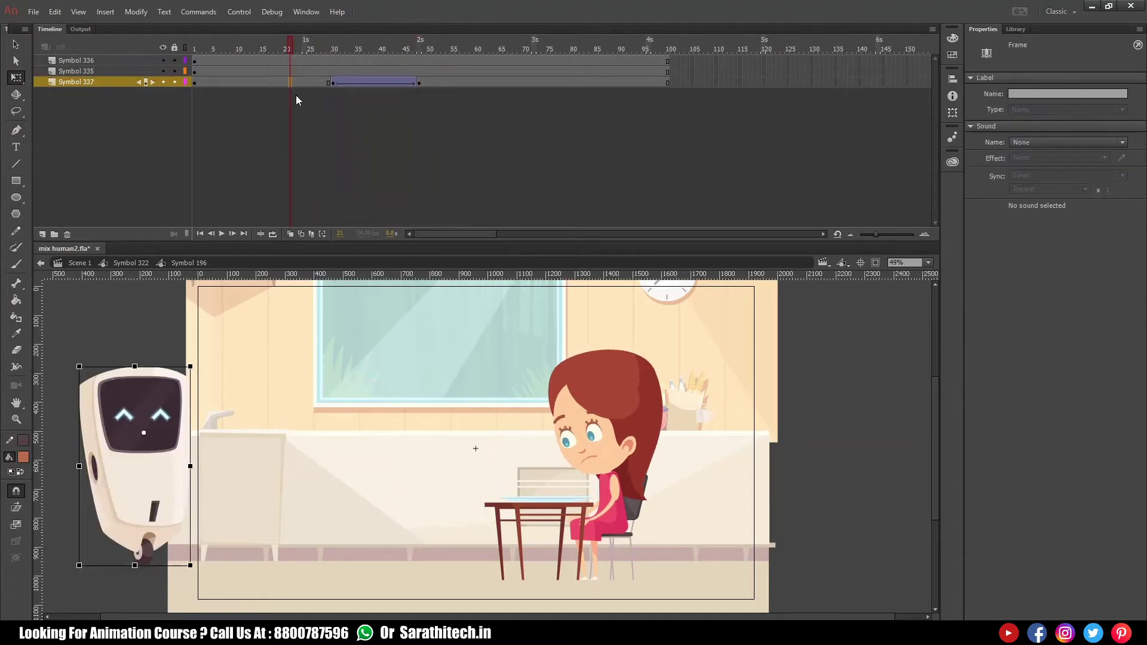
pyautogui.press('Delete')
pyautogui.moveTo(338, 48); pyautogui.dragTo(334, 46)
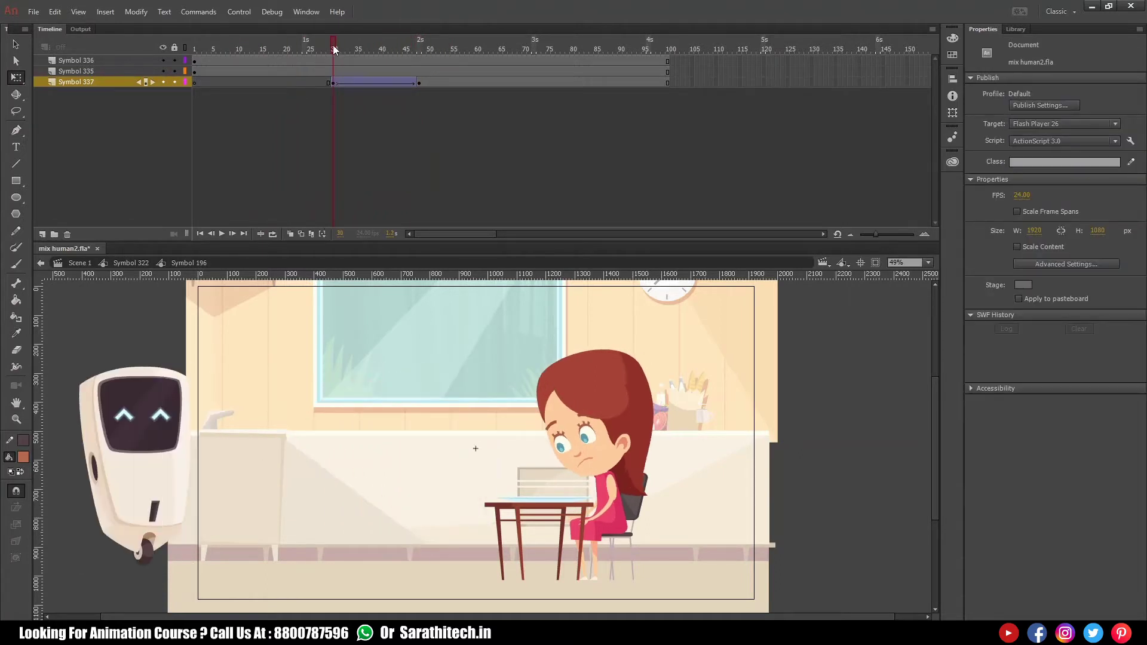
# - At frame 30, set the robot instance's looping first frame to 1, and check the pose at frame 48
pyautogui.doubleClick(161, 389)
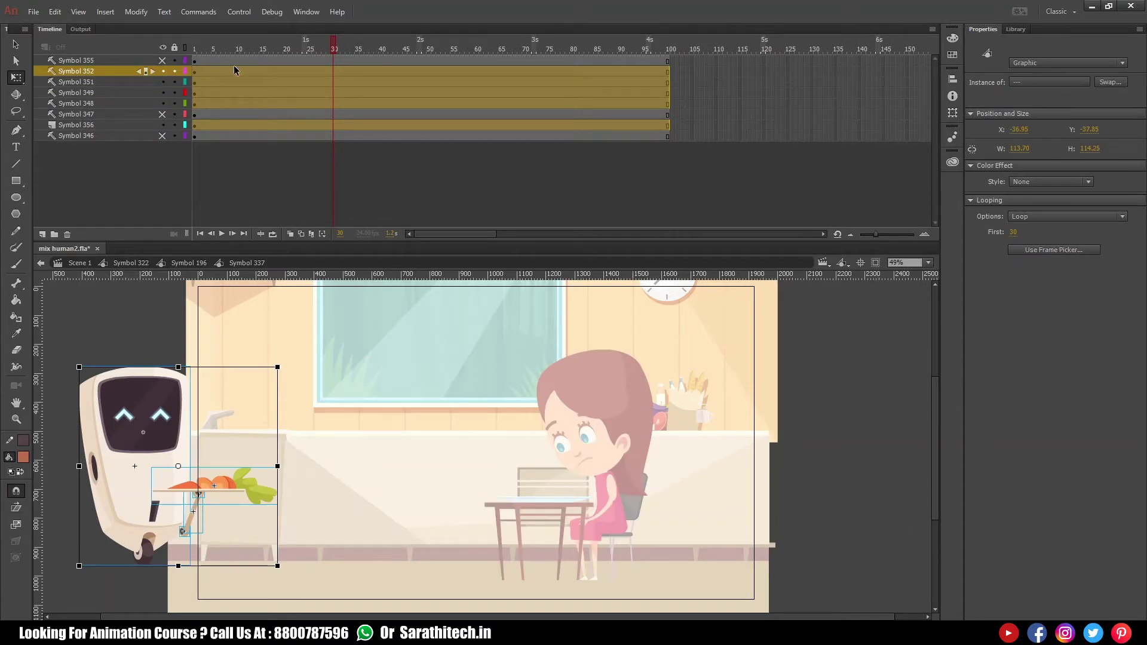
pyautogui.click(188, 263)
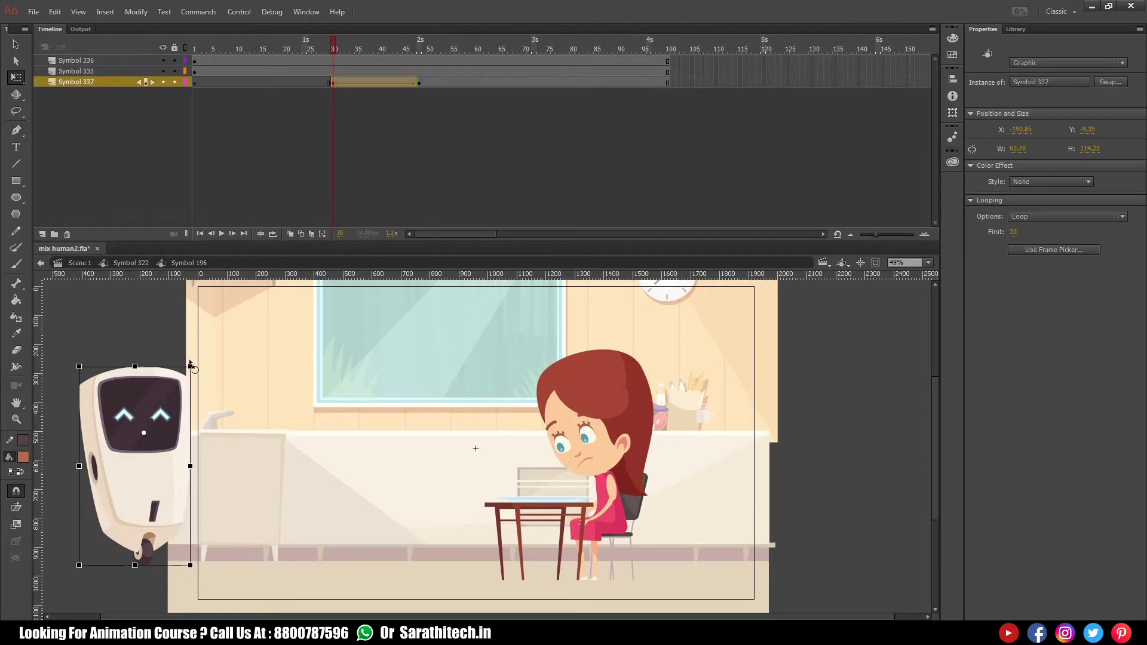
pyautogui.moveTo(427, 83); pyautogui.dragTo(347, 81)
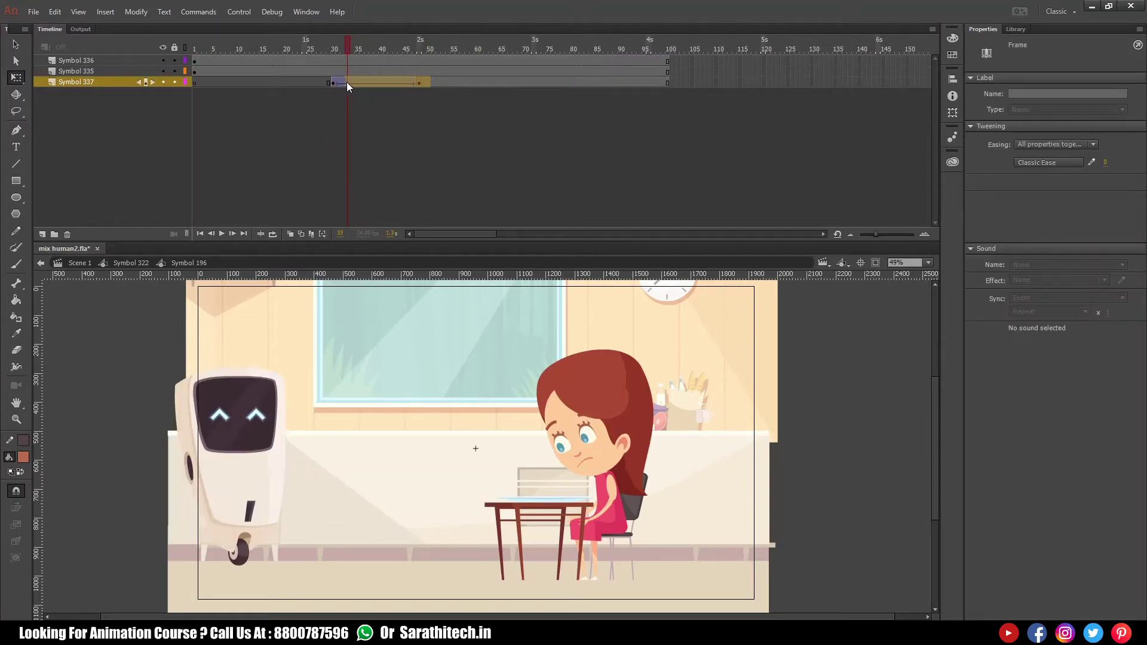
pyautogui.click(332, 82)
pyautogui.click(155, 434)
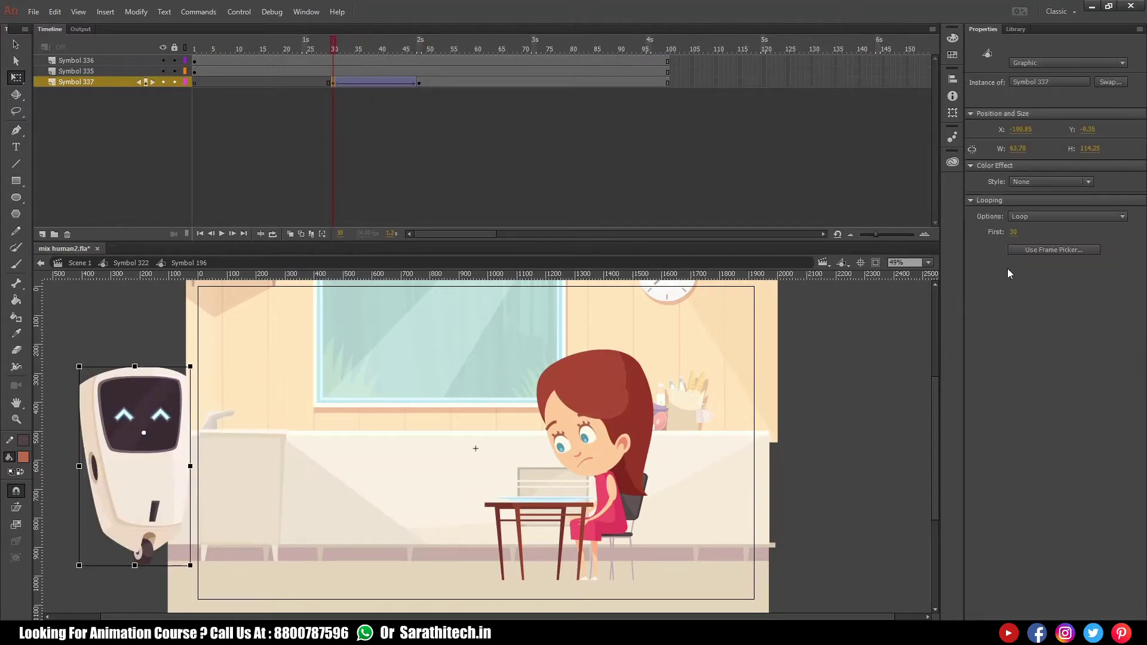
pyautogui.click(1013, 232)
pyautogui.write('1')
pyautogui.press('Return')
pyautogui.click(428, 51)
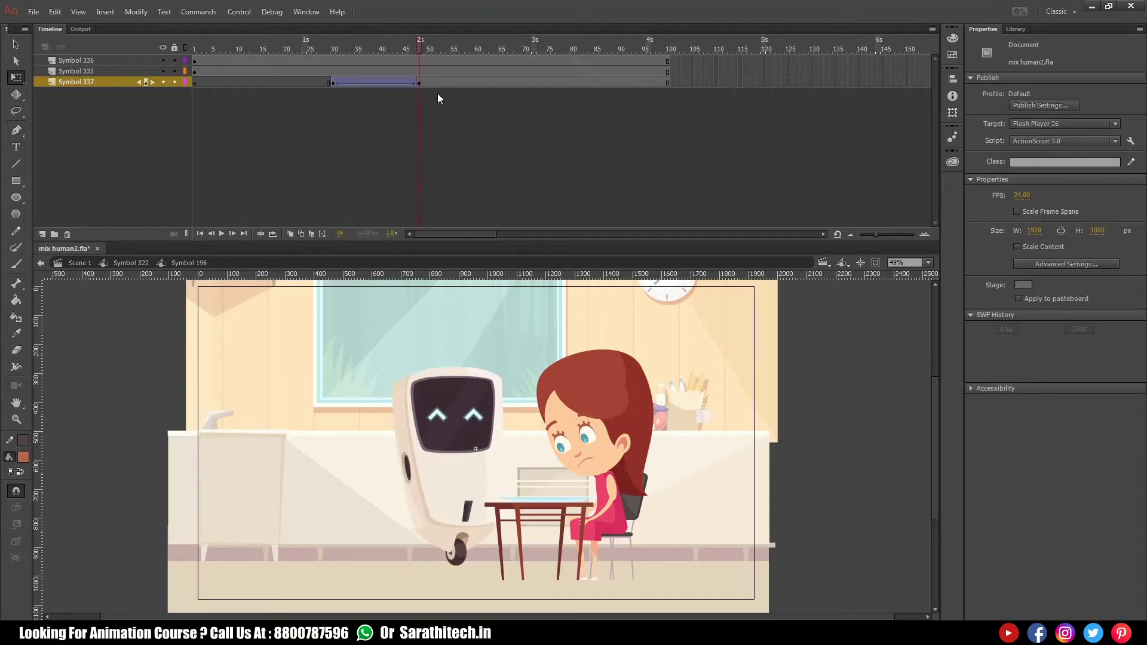
# - Synchronize the symbols across the robot's tween again, starting from the keyframe at frame 30
pyautogui.moveTo(443, 90); pyautogui.dragTo(370, 92)
pyautogui.click(333, 84)
pyautogui.rightClick(371, 82)
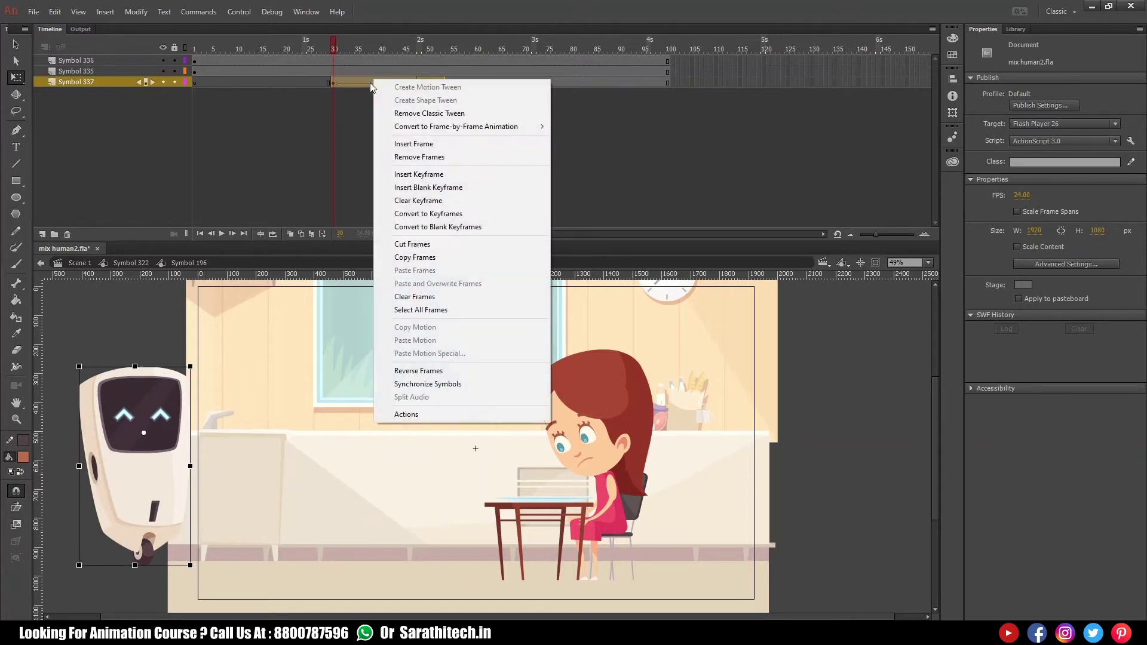
pyautogui.click(448, 384)
# - Open the robot symbol from frame 48 and show all its hidden layers, including both arms
pyautogui.click(421, 49)
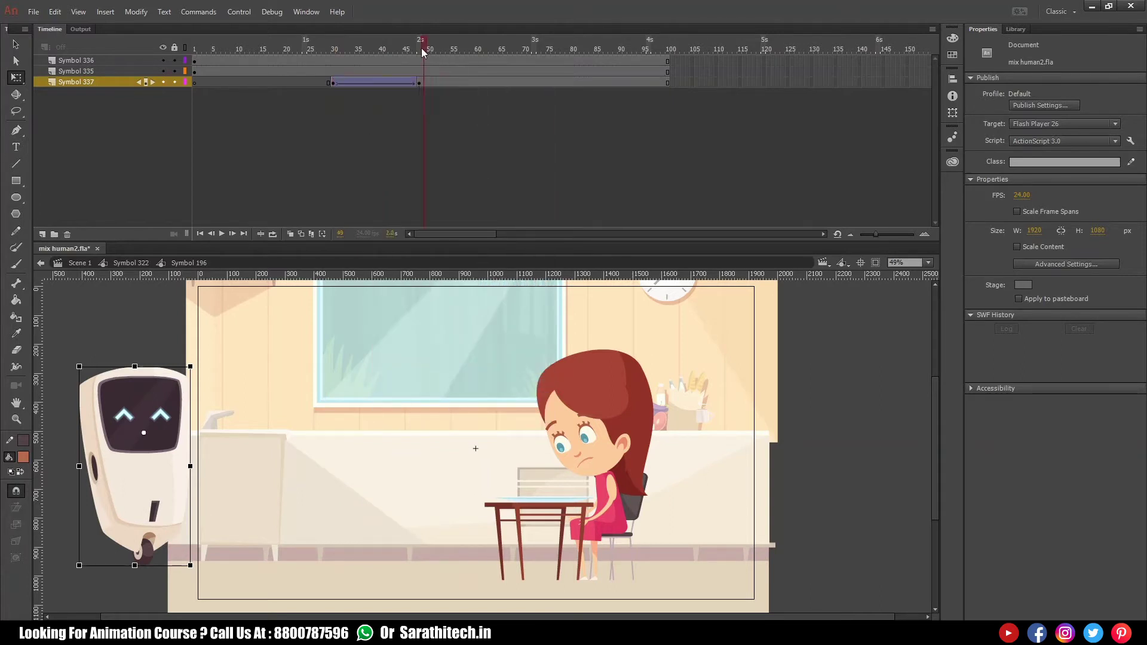
pyautogui.doubleClick(446, 454)
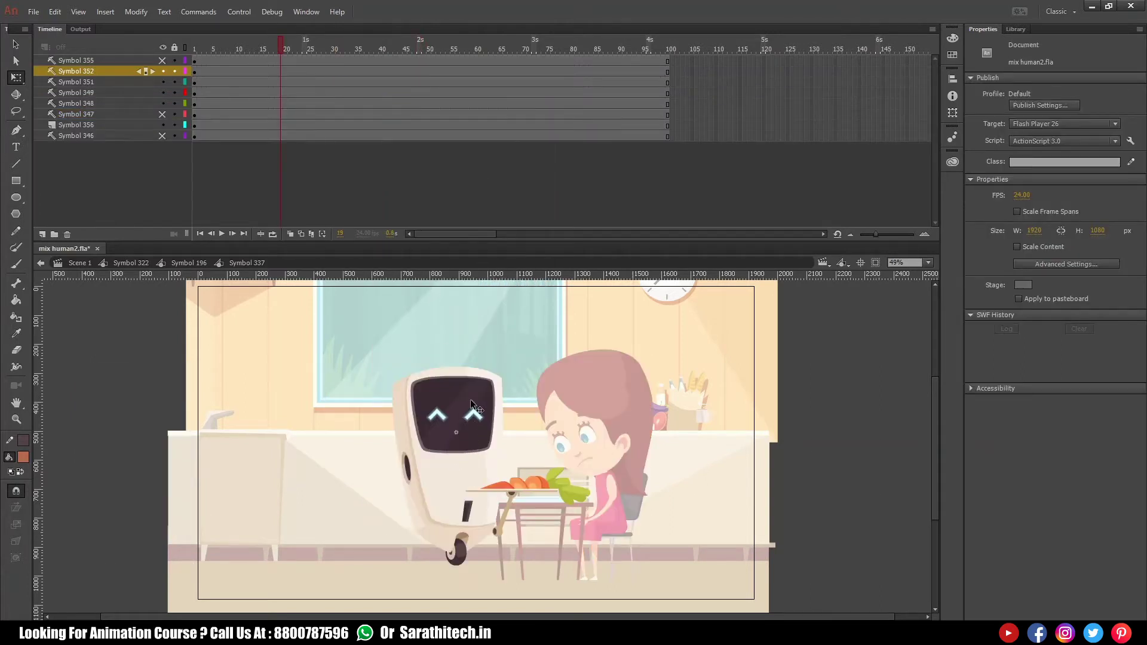
pyautogui.scroll(2, 629, 551)
pyautogui.moveTo(629, 551); pyautogui.dragTo(623, 554)
pyautogui.moveTo(162, 61); pyautogui.dragTo(168, 177)
pyautogui.moveTo(529, 416); pyautogui.dragTo(539, 460)
pyautogui.click(449, 424)
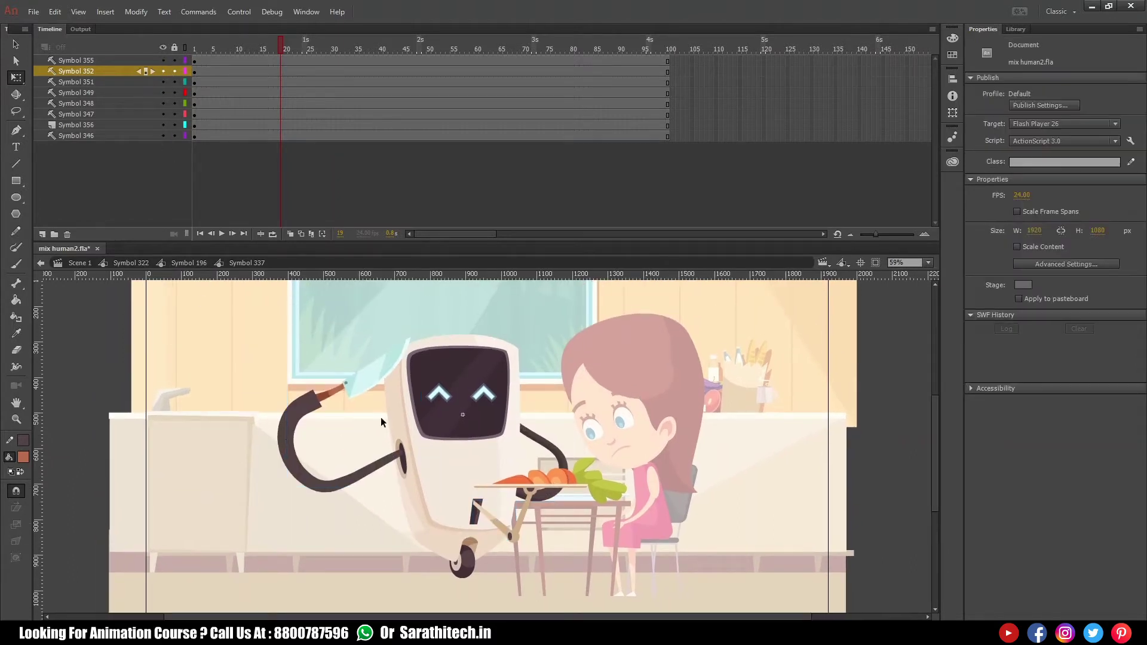
# - Turn off the Guide setting on all the robot symbol's guide layers, from Symbol 355 down to Symbol 346
pyautogui.click(350, 387)
pyautogui.rightClick(113, 62)
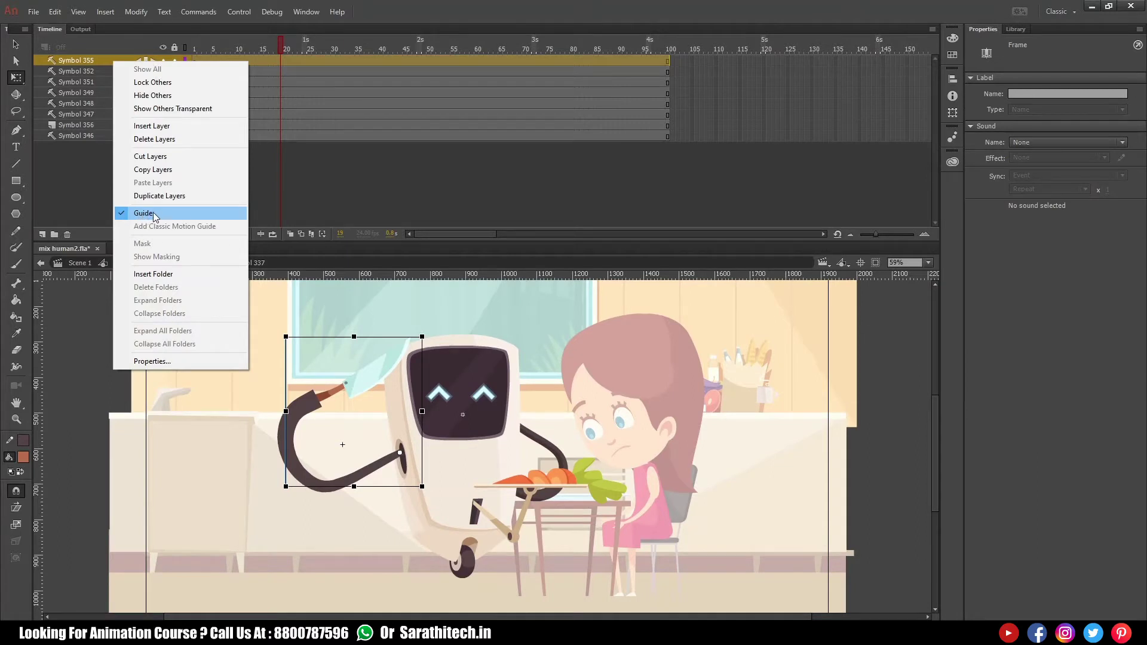
pyautogui.click(79, 142)
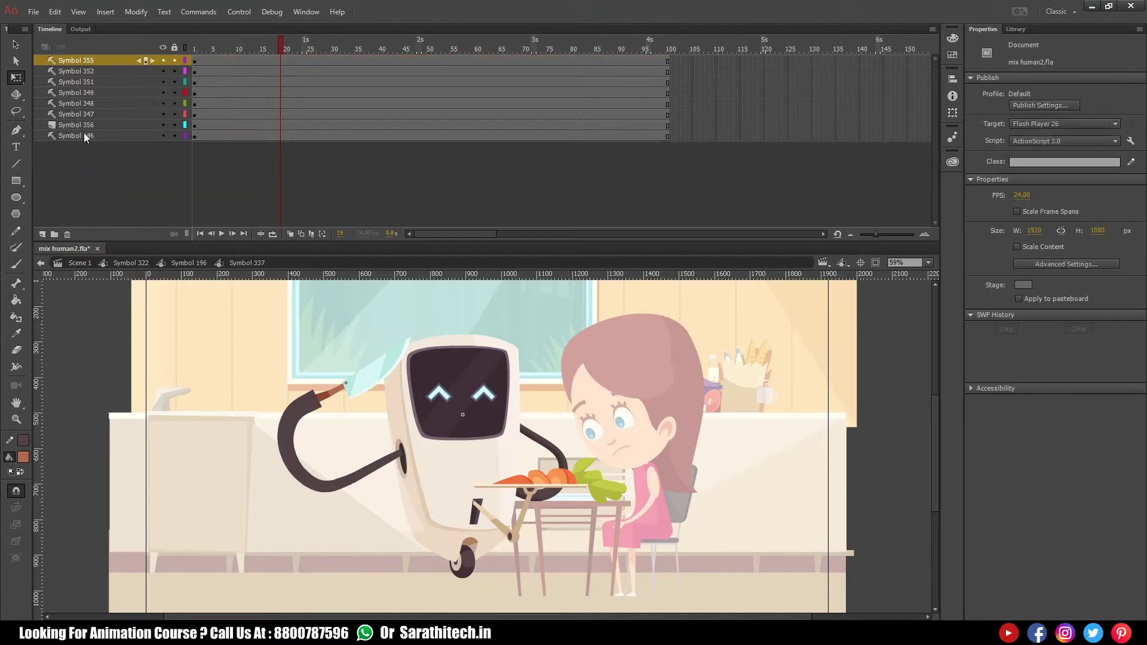
pyautogui.keyDown('shift'); pyautogui.click(89, 133); pyautogui.keyUp('shift')
pyautogui.rightClick(104, 102)
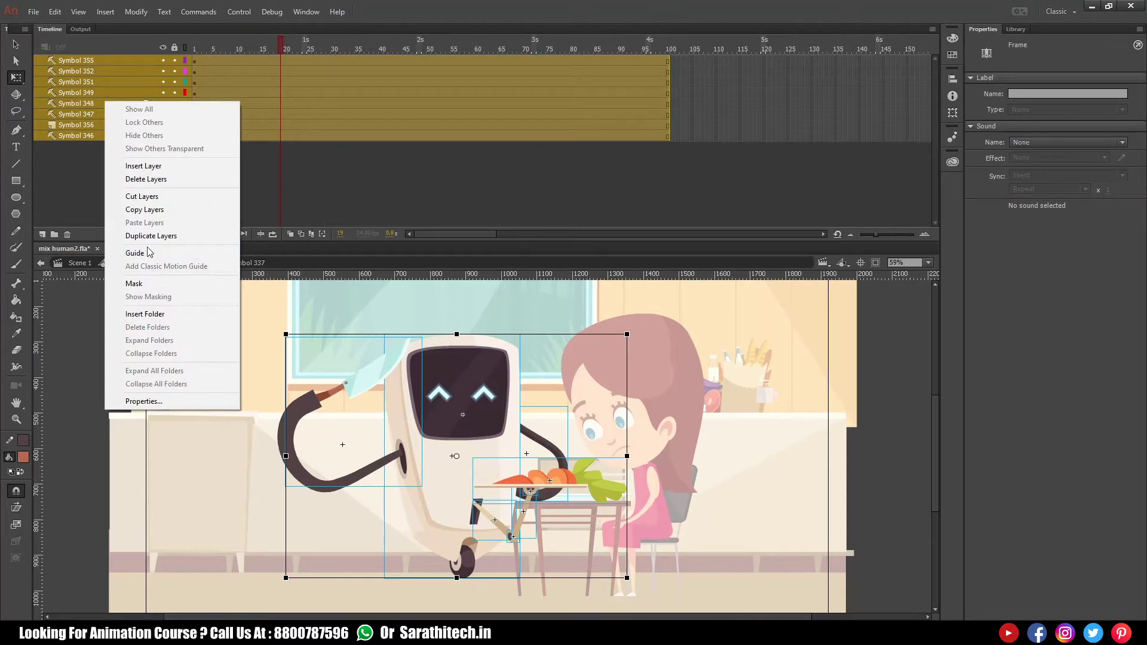
pyautogui.click(147, 251)
pyautogui.rightClick(114, 119)
pyautogui.click(144, 270)
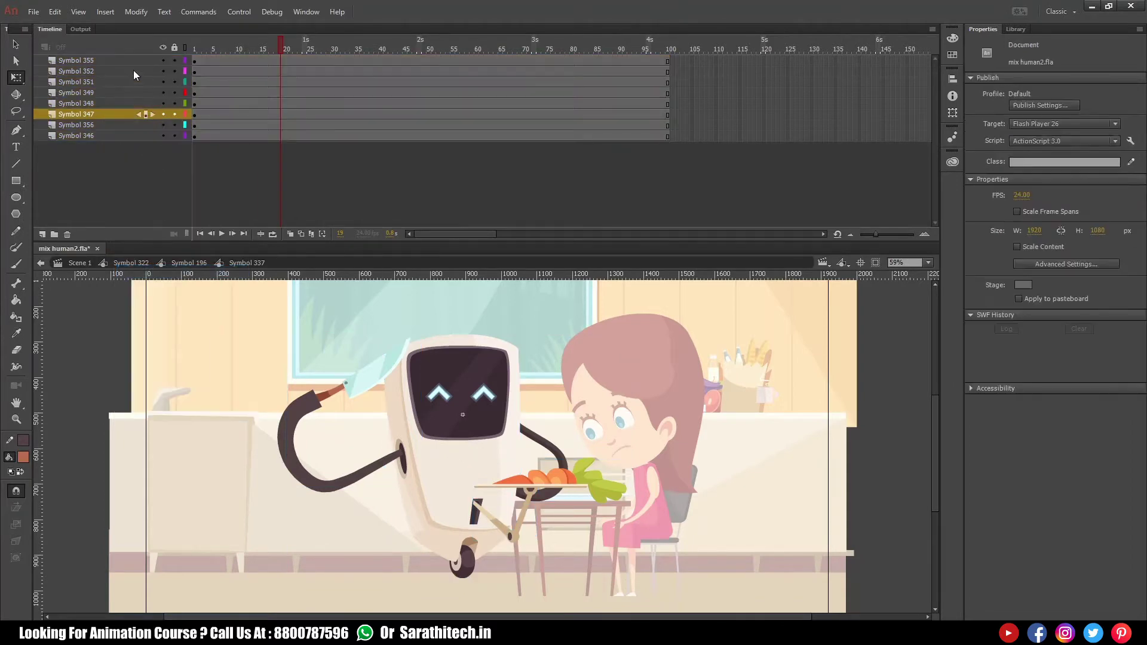
# - Add a new layer above Symbol 355 in the robot symbol and work from its first frame
pyautogui.click(126, 61)
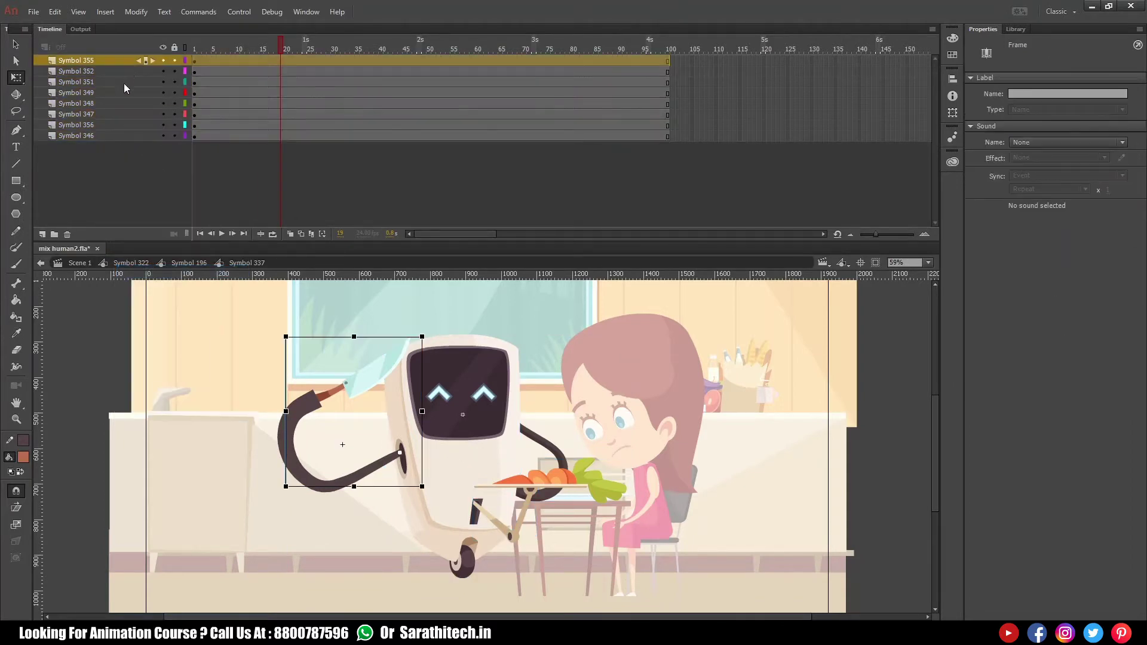
pyautogui.click(41, 235)
pyautogui.click(194, 61)
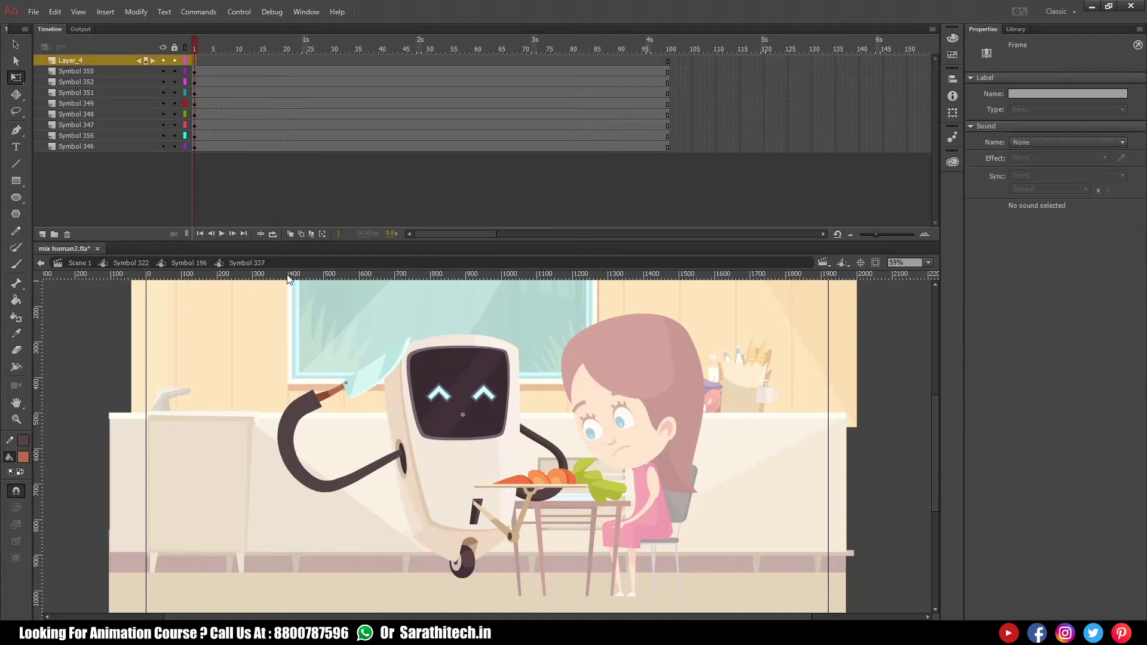
pyautogui.scroll(2, 425, 421)
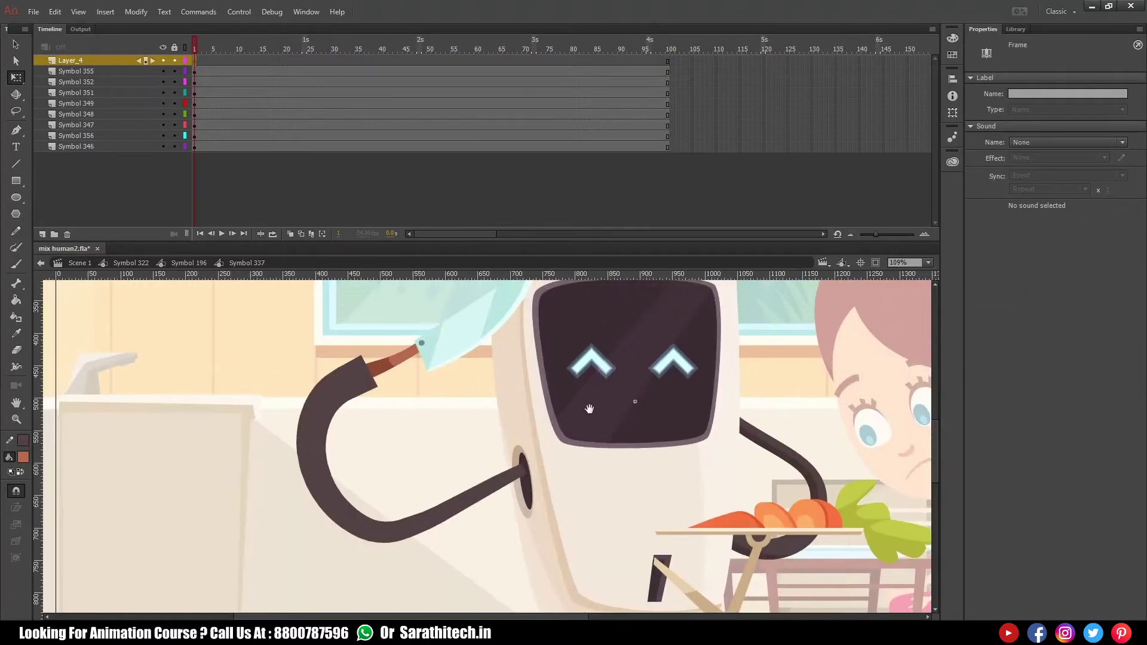
pyautogui.click(558, 462)
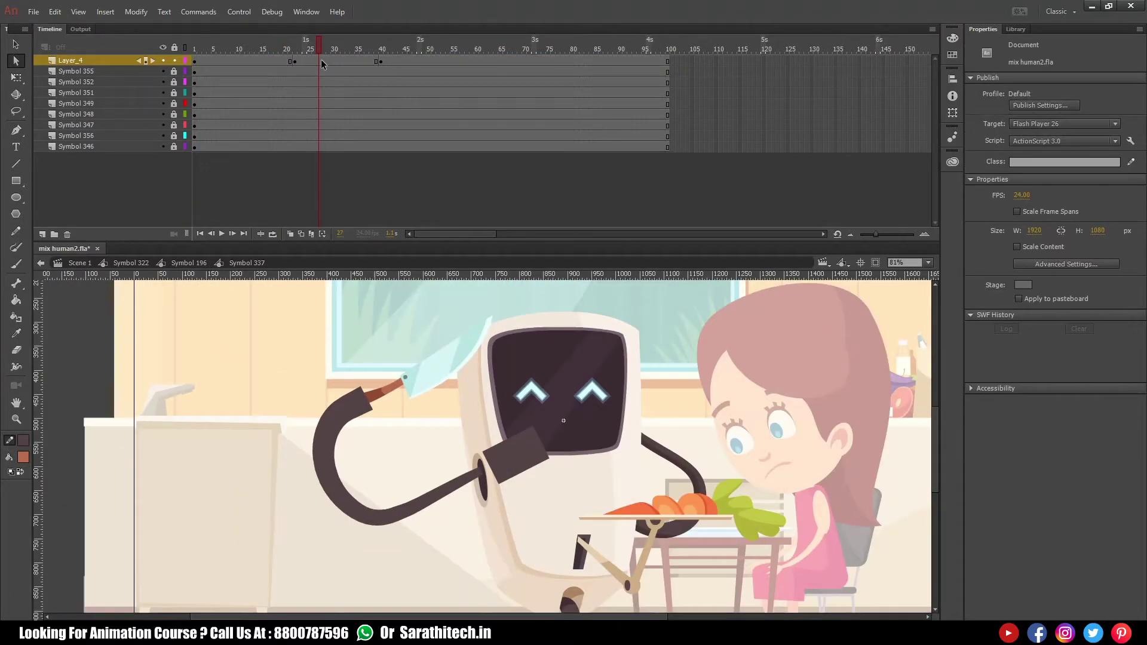
# - At frame 27 of Layer_4, stretch the dark shape along the arm to its lower bend and shape-tween it from frame 22
pyautogui.click(321, 61)
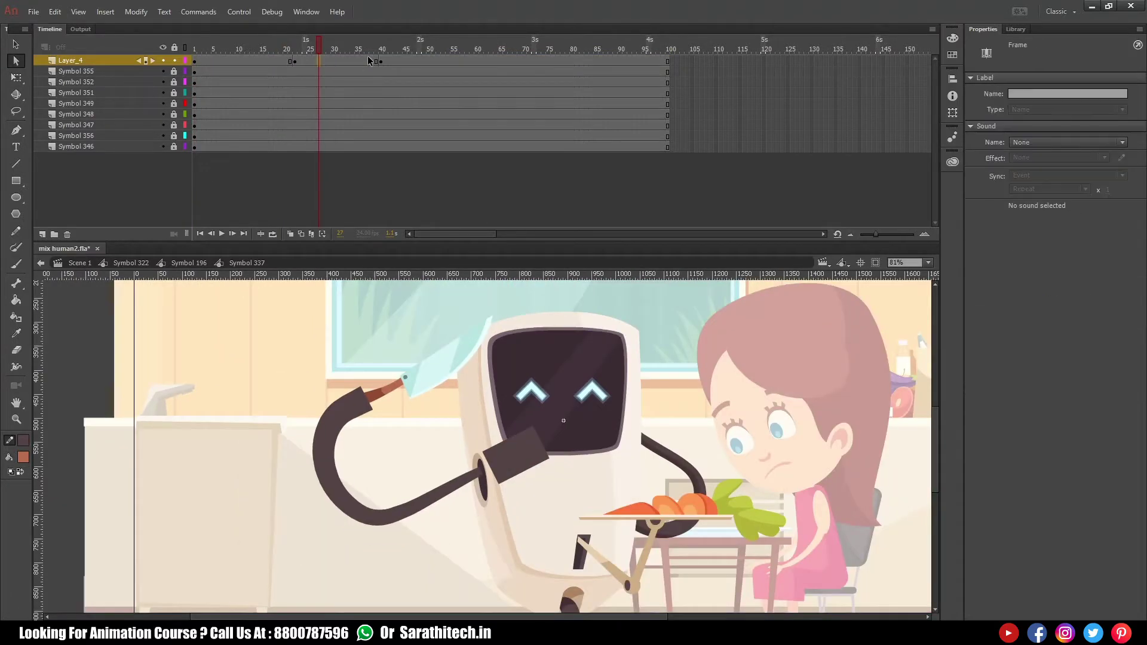
pyautogui.click(490, 470)
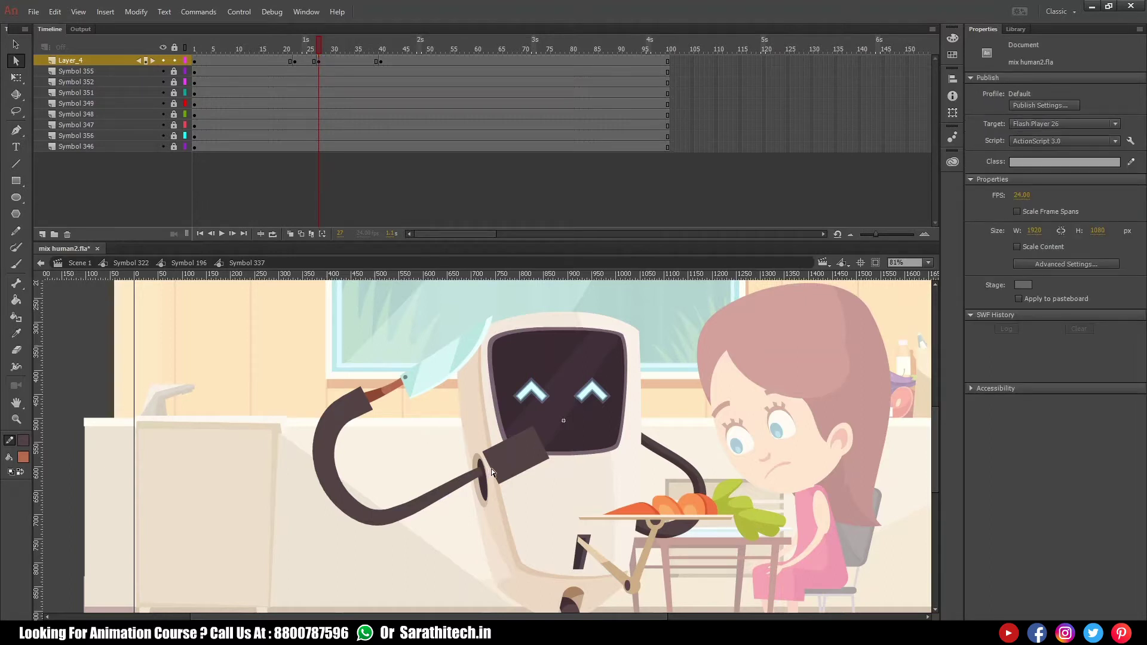
pyautogui.press('v')
pyautogui.moveTo(498, 462); pyautogui.dragTo(390, 510)
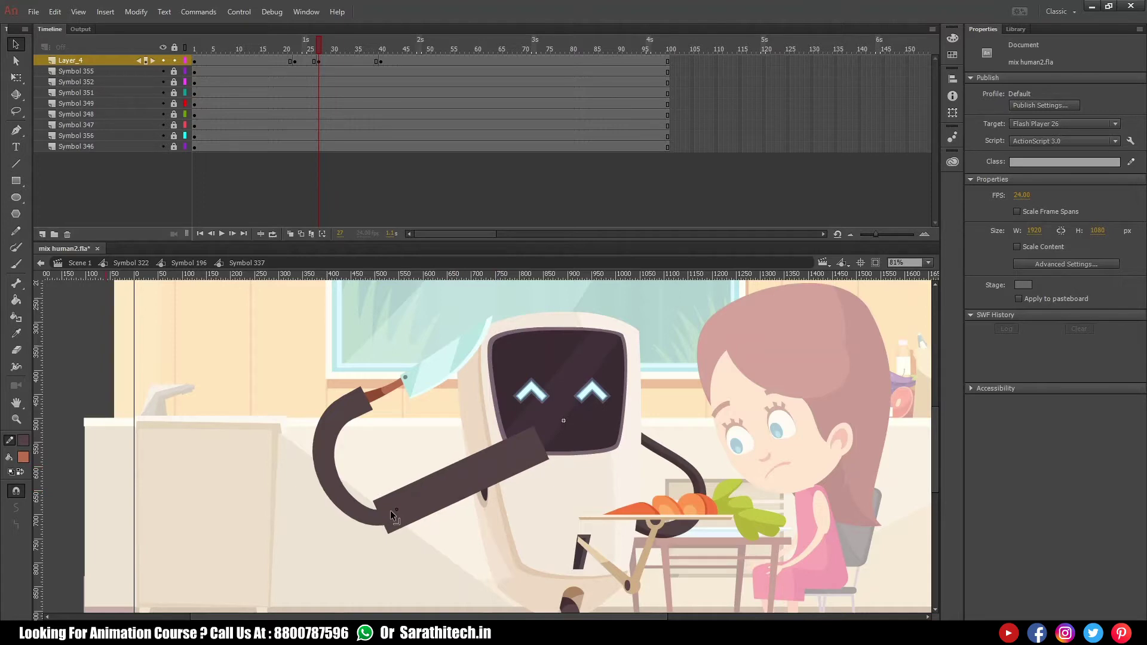
pyautogui.rightClick(311, 63)
pyautogui.click(341, 85)
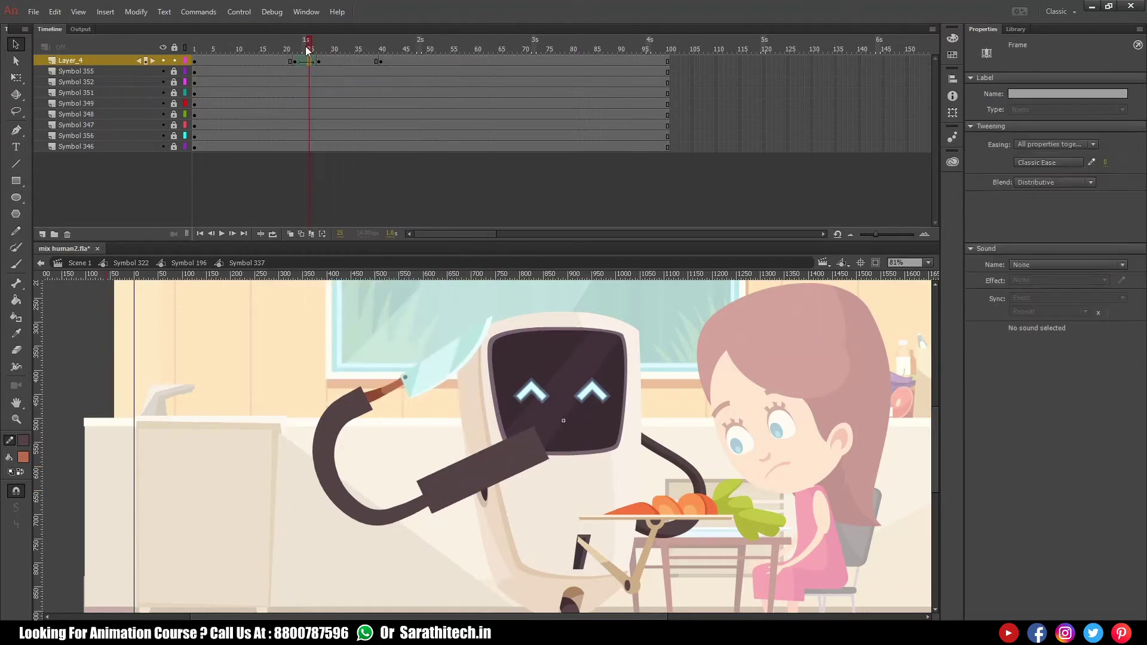
# - At frame 32 of Layer_4, extend and curve the shape around the arm's bend, and shape-tween it from frame 27
pyautogui.click(343, 61)
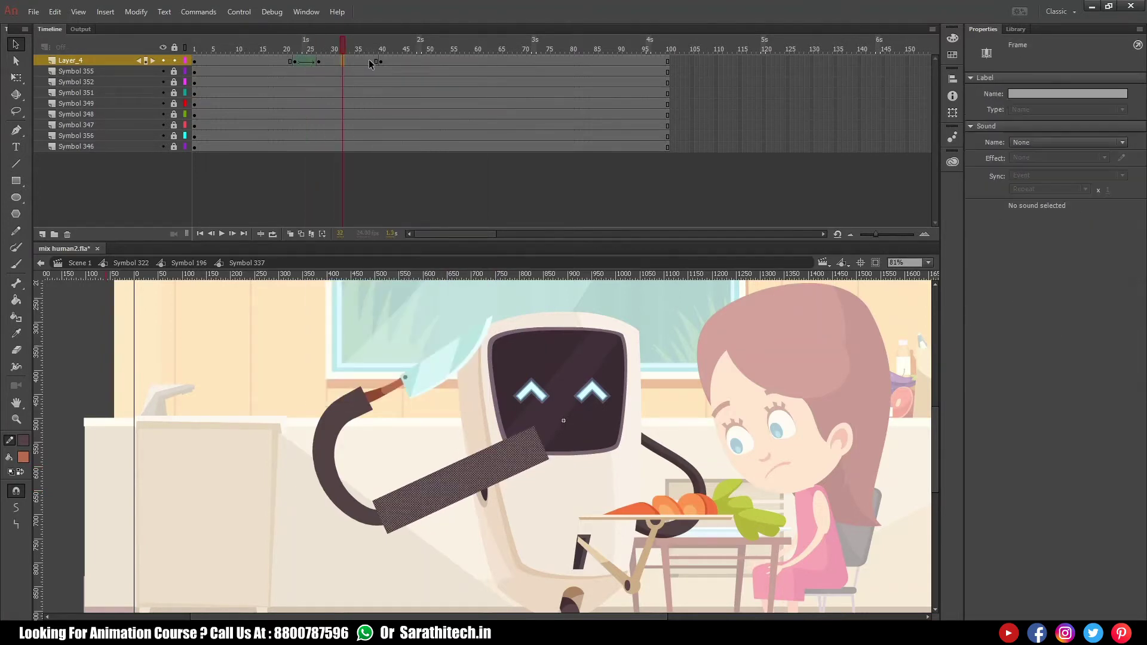
pyautogui.moveTo(377, 519); pyautogui.dragTo(326, 501)
pyautogui.moveTo(391, 515); pyautogui.dragTo(324, 471)
pyautogui.moveTo(408, 478); pyautogui.dragTo(382, 521)
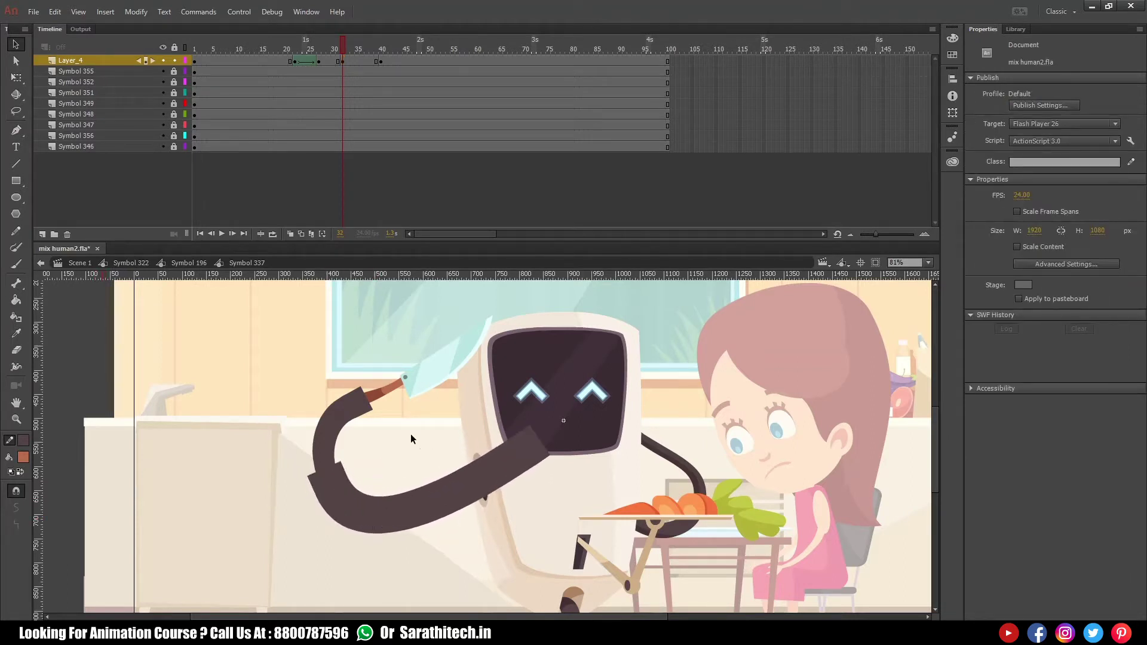
pyautogui.rightClick(342, 62)
pyautogui.click(366, 79)
pyautogui.click(335, 50)
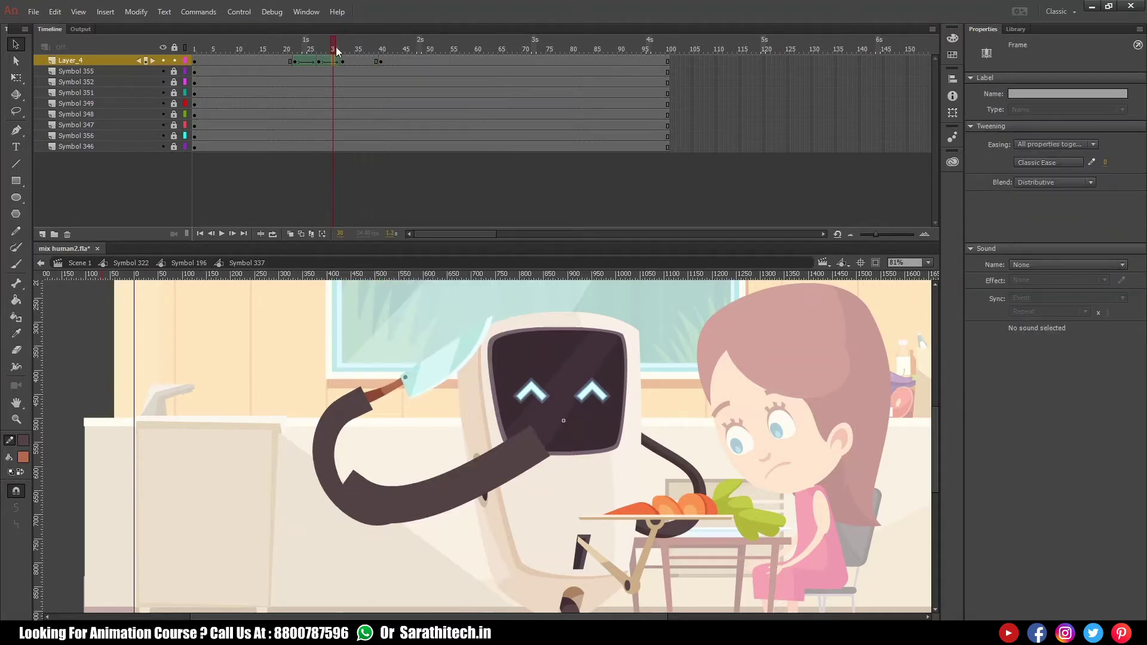
# - Add a keyframe at frame 29 of Layer_4 and adjust the shape's end so it follows the arm's bend
pyautogui.moveTo(333, 51); pyautogui.dragTo(327, 53)
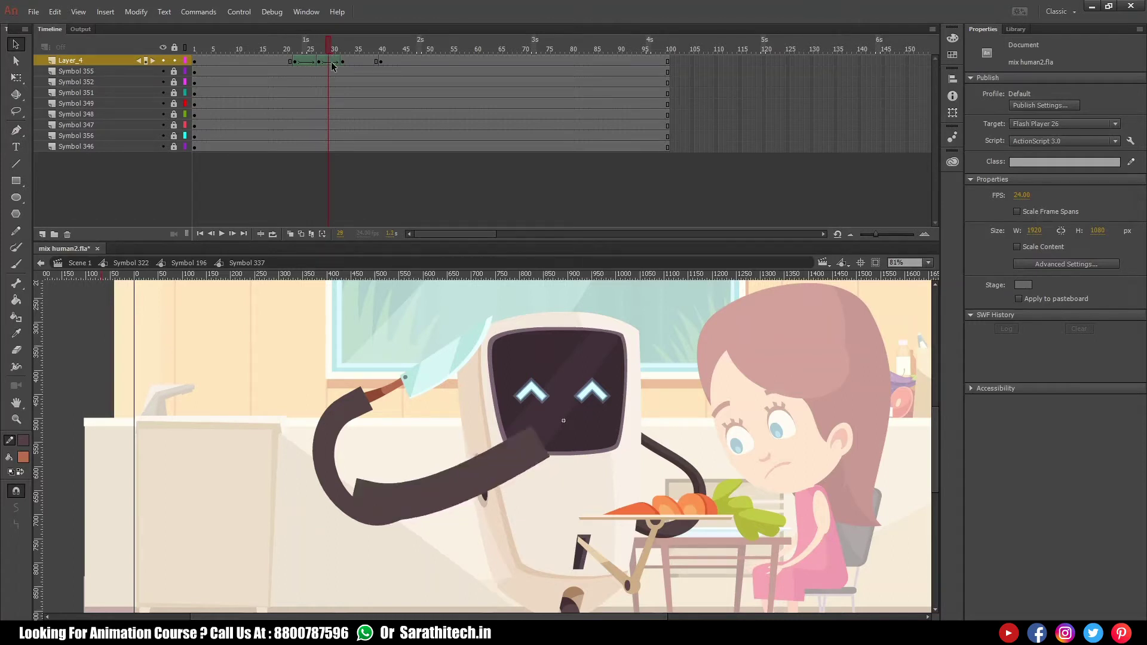
pyautogui.click(330, 62)
pyautogui.press('F6')
pyautogui.click(414, 427)
pyautogui.moveTo(359, 500)
pyautogui.mouseDown()
pyautogui.moveTo(342, 511)
pyautogui.moveTo(343, 494)
pyautogui.mouseUp()
# - Add a keyframe at frame 36 of Layer_4 and replace its shape with the arm loop portion cut from frame 40, pasted in place
pyautogui.moveTo(332, 50); pyautogui.dragTo(360, 43)
pyautogui.click(363, 61)
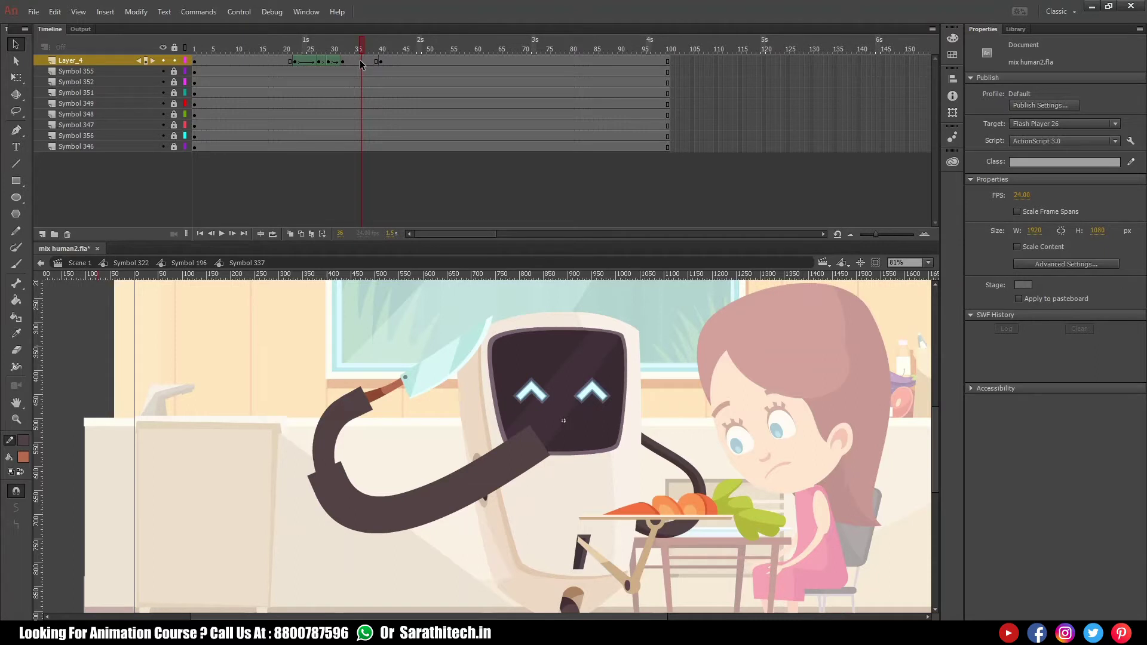
pyautogui.click(382, 458)
pyautogui.click(382, 62)
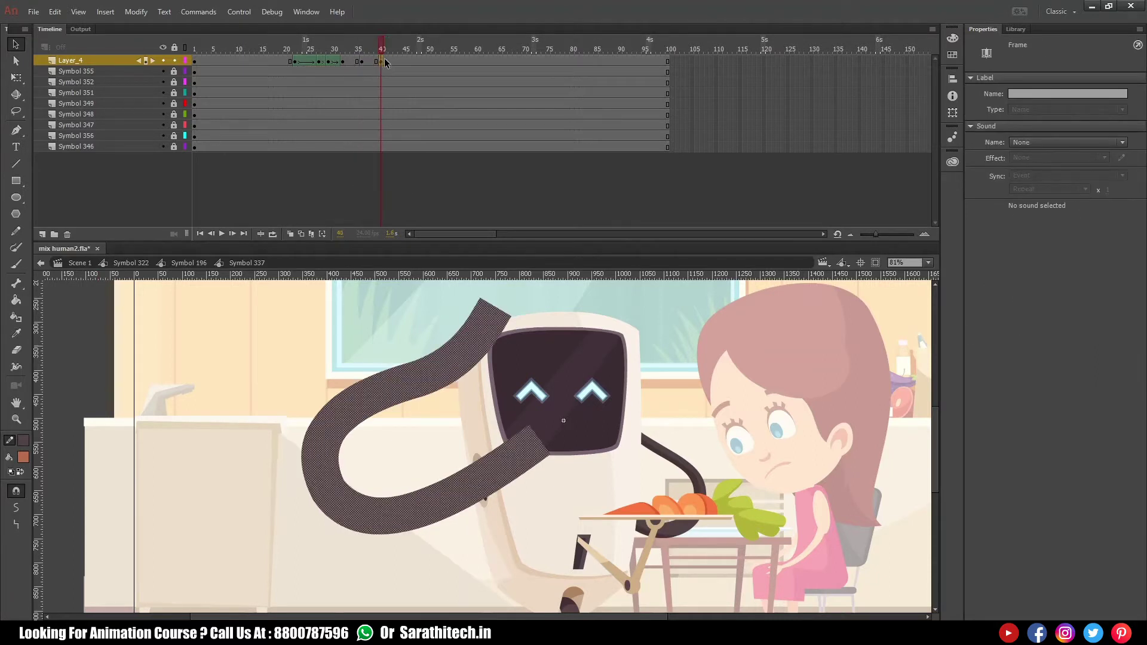
pyautogui.click(388, 387)
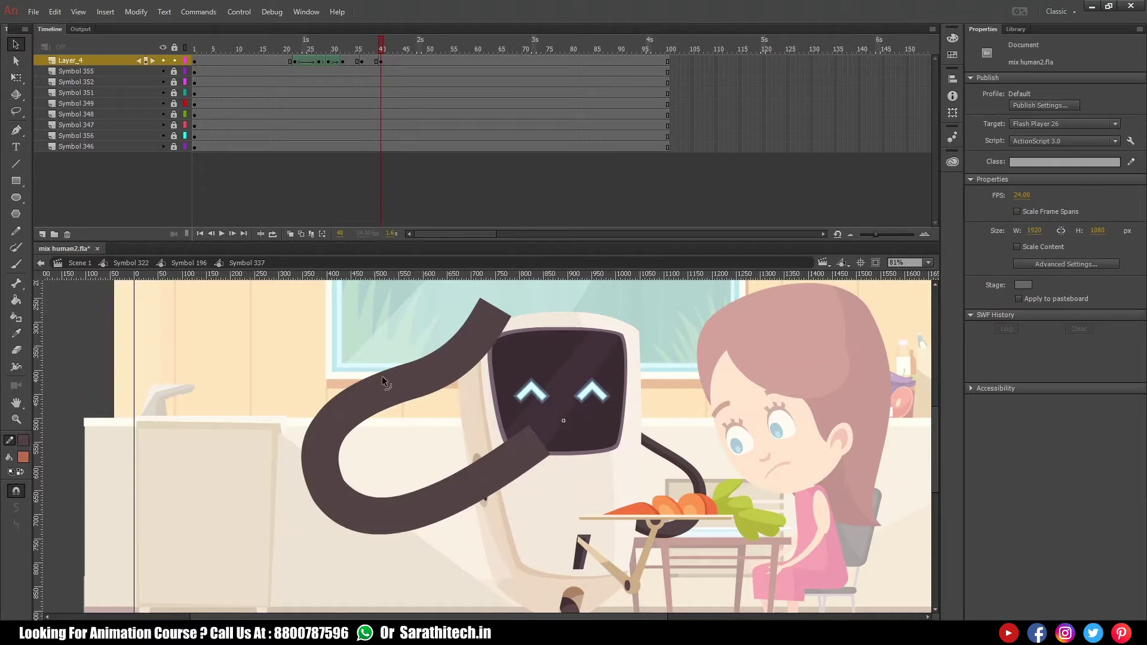
pyautogui.moveTo(265, 371); pyautogui.dragTo(401, 542)
pyautogui.moveTo(581, 419); pyautogui.dragTo(377, 598)
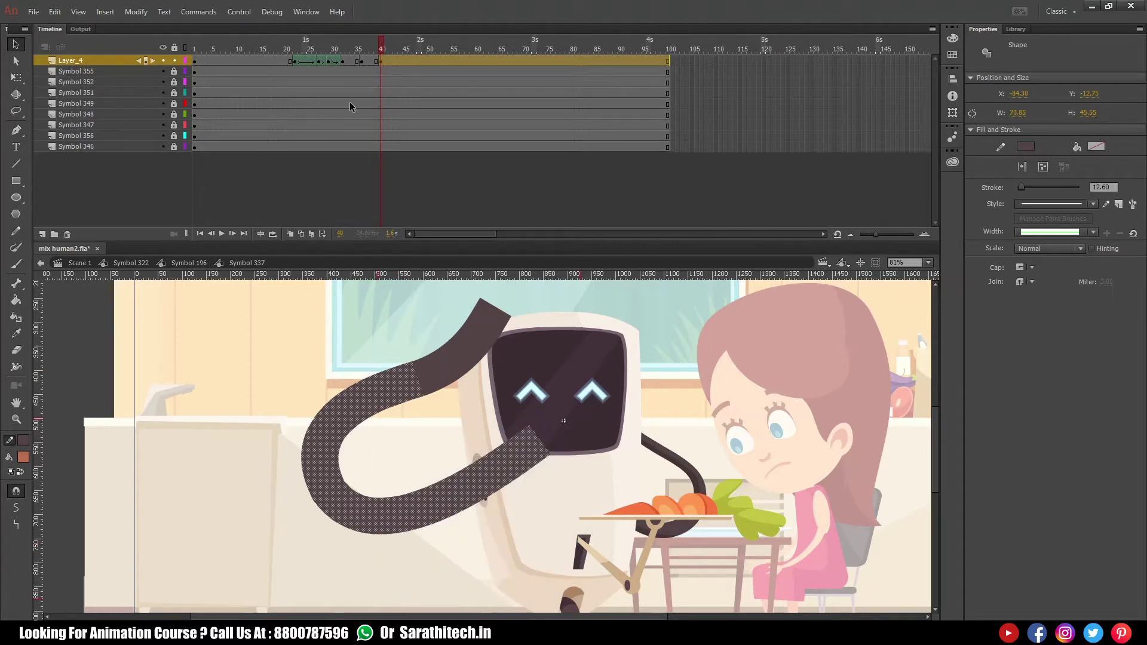
pyautogui.click(362, 61)
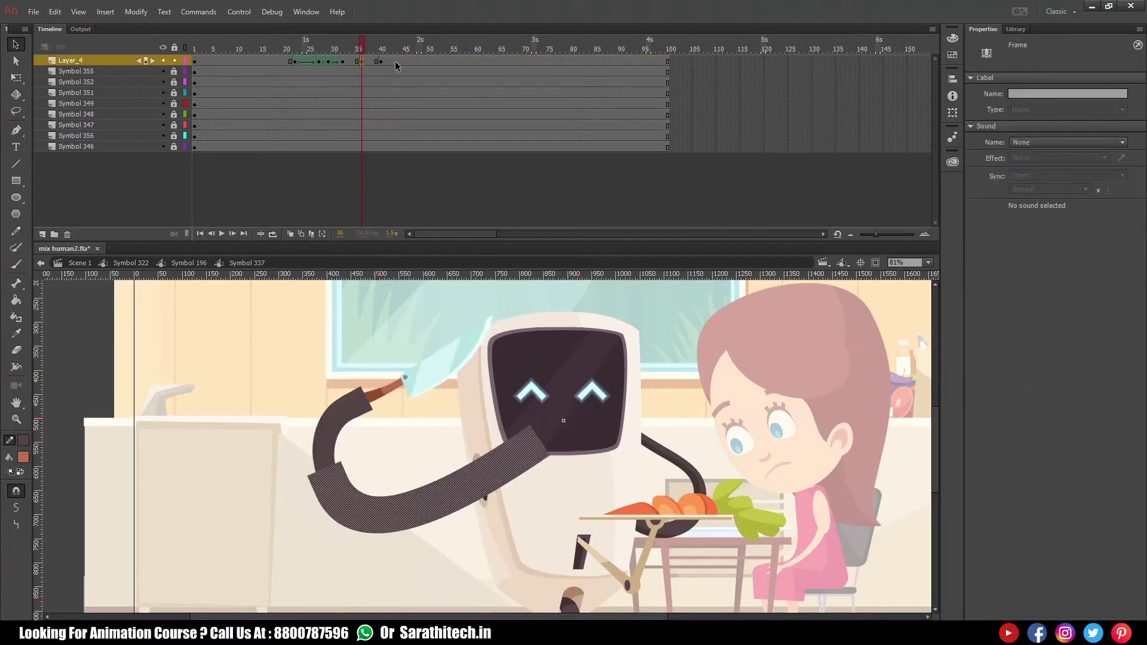
pyautogui.hotkey('ctrl', 'shift', 'v')
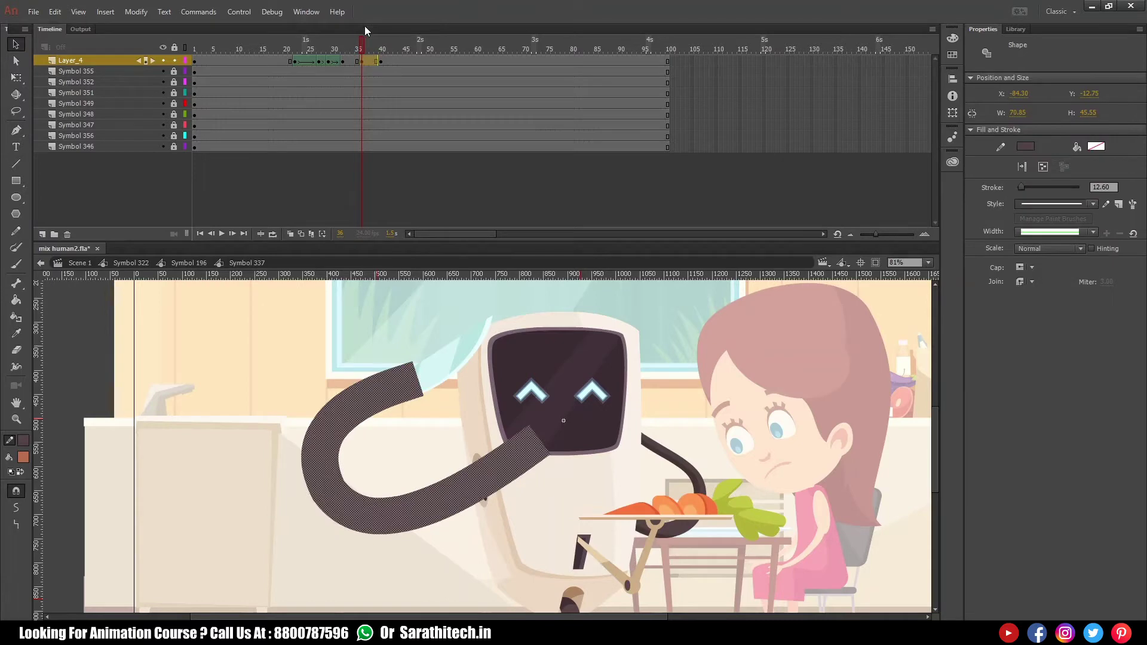
# - Shape-tween Layer_4 from frame 32 through 36 to 40, and paste the cut arm portion back in place at frame 40
pyautogui.click(350, 61)
pyautogui.rightClick(364, 63)
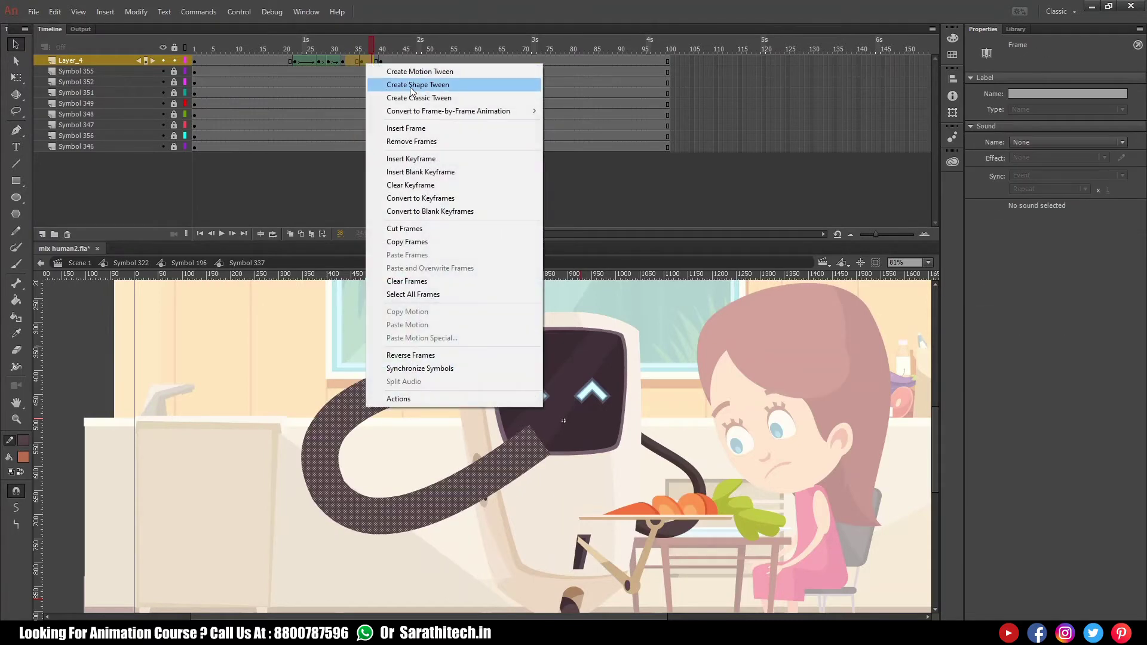
pyautogui.click(397, 85)
pyautogui.moveTo(367, 49)
pyautogui.mouseDown()
pyautogui.moveTo(341, 56)
pyautogui.moveTo(383, 56)
pyautogui.mouseUp()
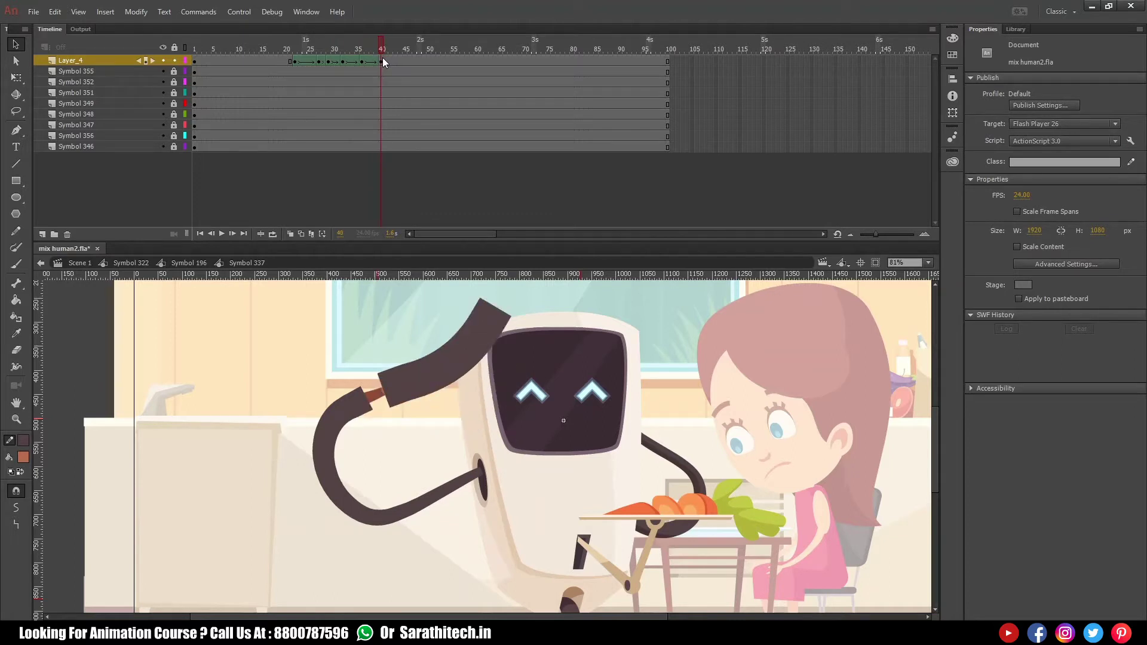
pyautogui.click(382, 61)
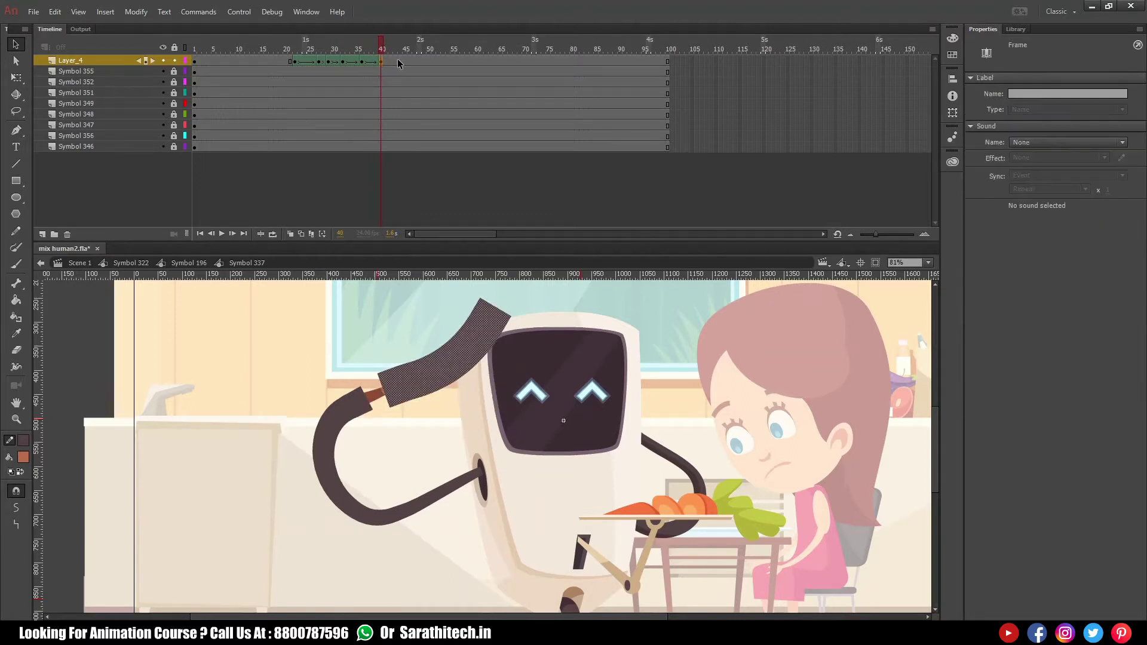
pyautogui.click(381, 285)
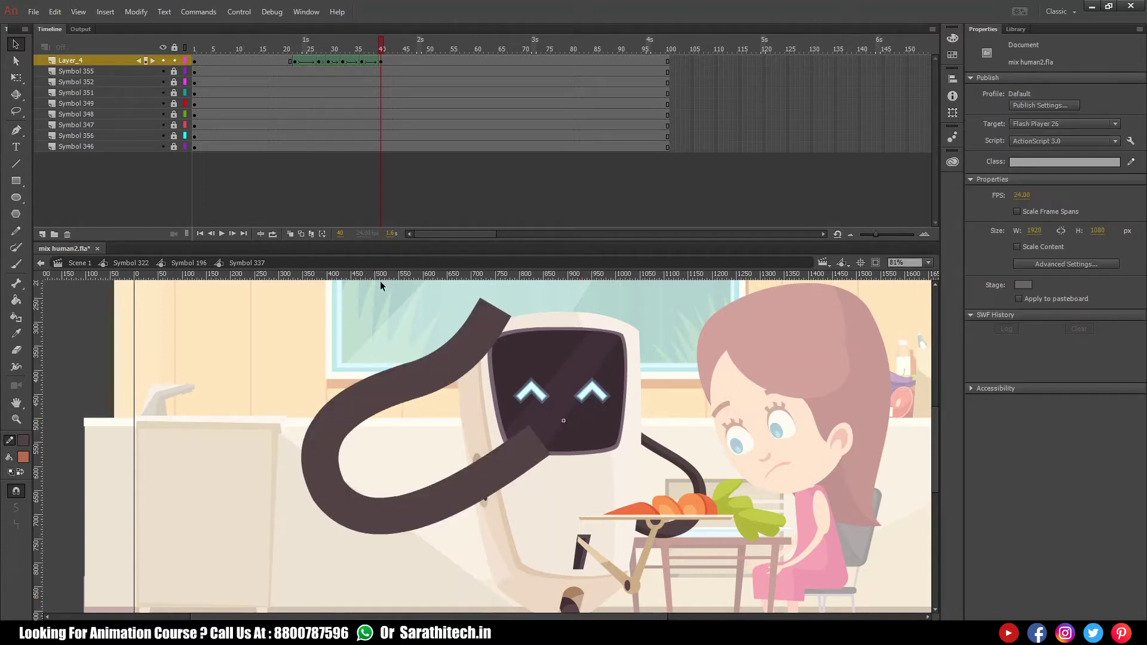
# - Add a keyframe at frame 33 of Layer_4 and reshape the dark shape's end and lower curve to follow the arm's bend
pyautogui.moveTo(377, 52); pyautogui.dragTo(357, 69)
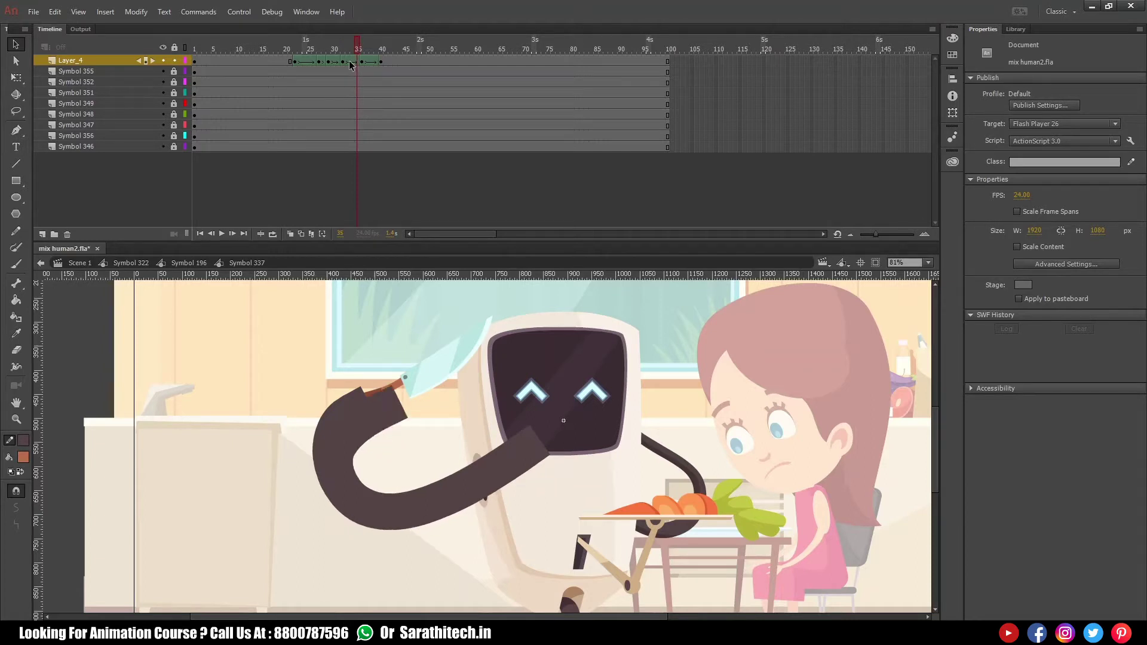
pyautogui.click(349, 61)
pyautogui.click(343, 458)
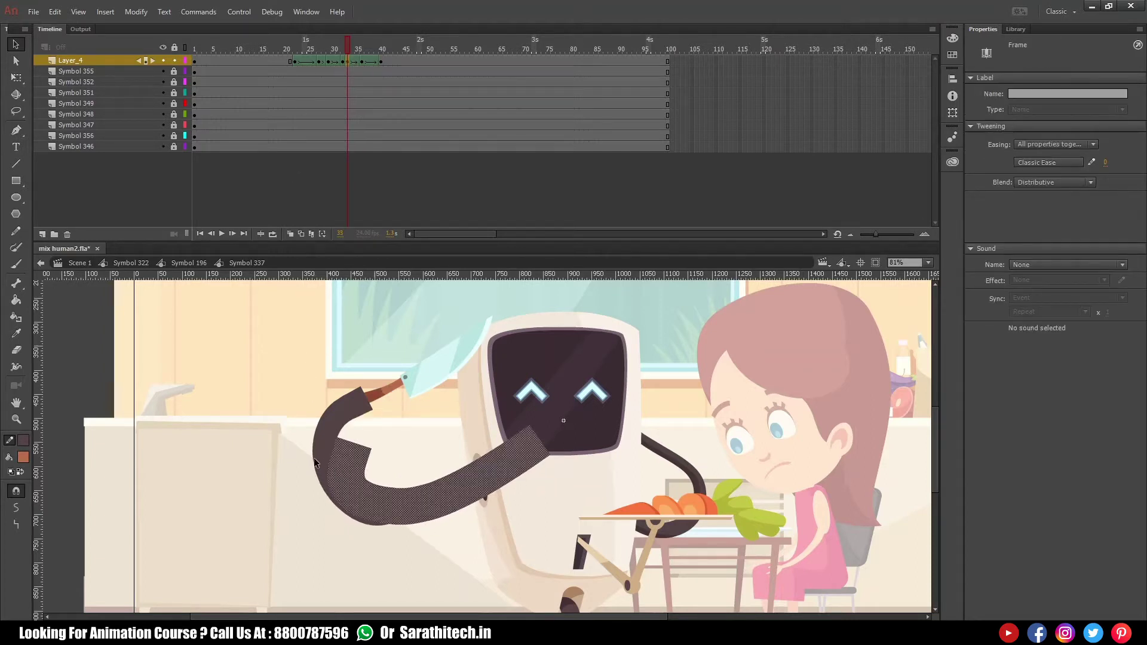
pyautogui.click(375, 451)
pyautogui.moveTo(370, 448); pyautogui.dragTo(322, 442)
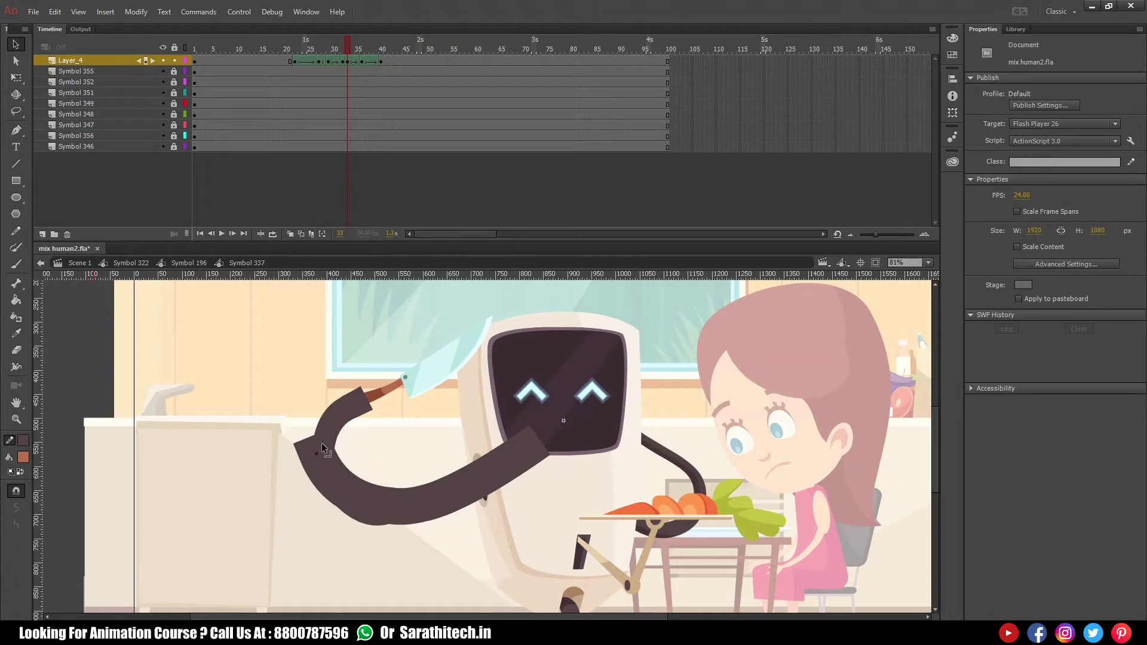
pyautogui.moveTo(368, 516); pyautogui.dragTo(395, 517)
pyautogui.moveTo(323, 440); pyautogui.dragTo(329, 437)
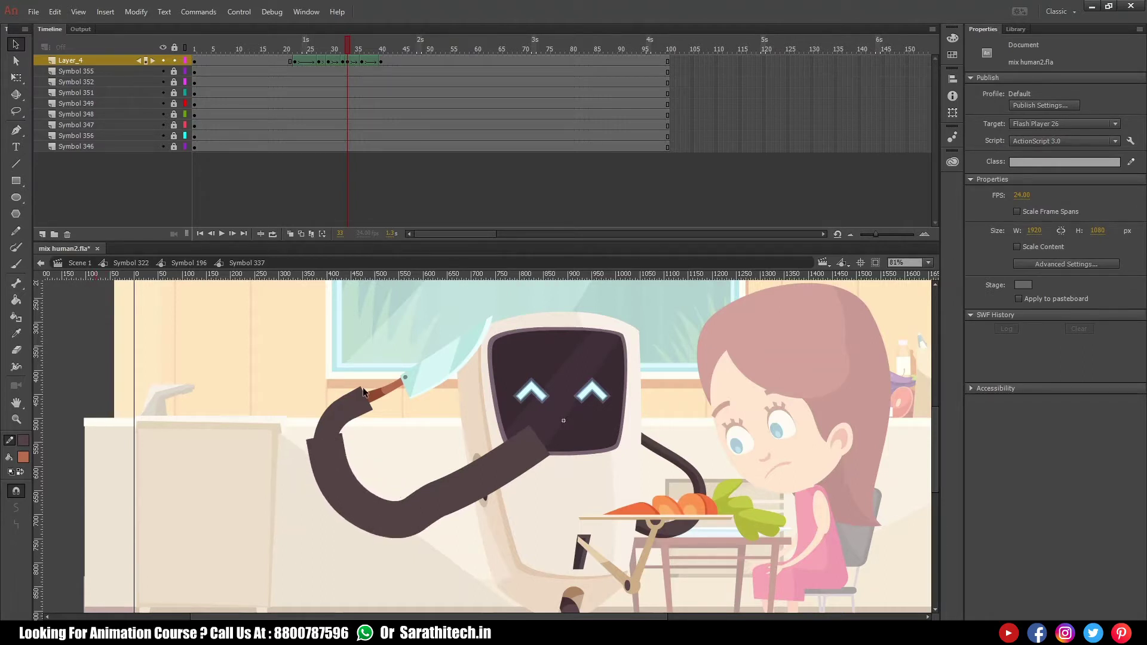
# - Add a keyframe at frame 34 of Layer_4 and extend the shape's end up to the hand, bowing its outer curve outward
pyautogui.moveTo(350, 54); pyautogui.dragTo(351, 54)
pyautogui.click(355, 61)
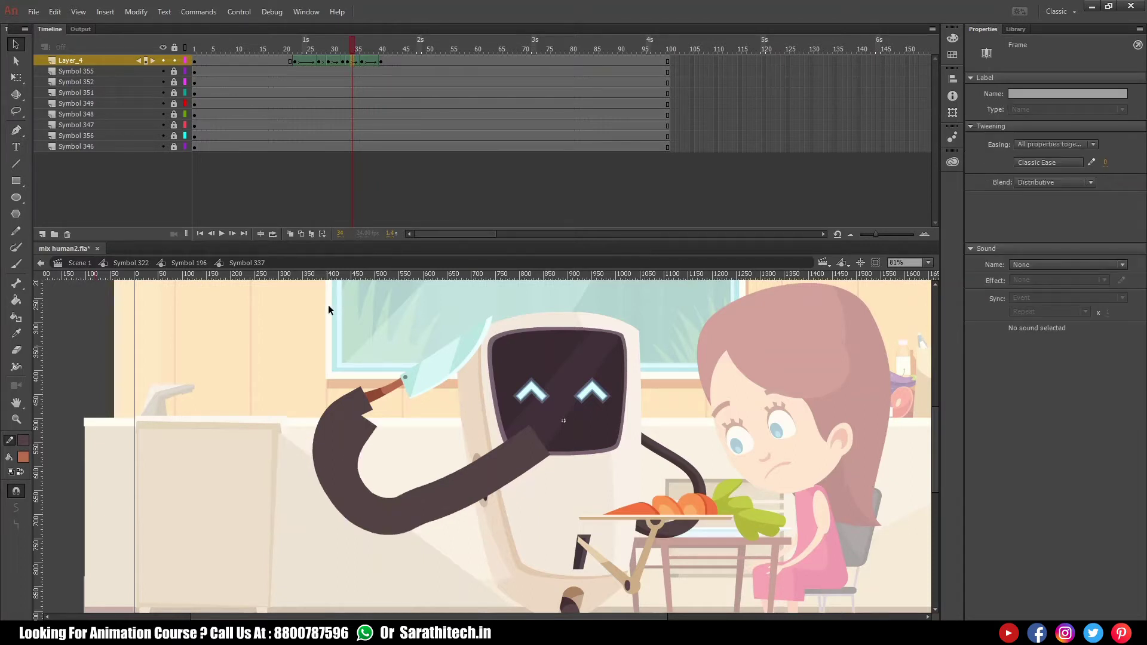
pyautogui.press('F6')
pyautogui.click(379, 428)
pyautogui.moveTo(376, 427); pyautogui.dragTo(353, 405)
pyautogui.moveTo(333, 451); pyautogui.dragTo(321, 438)
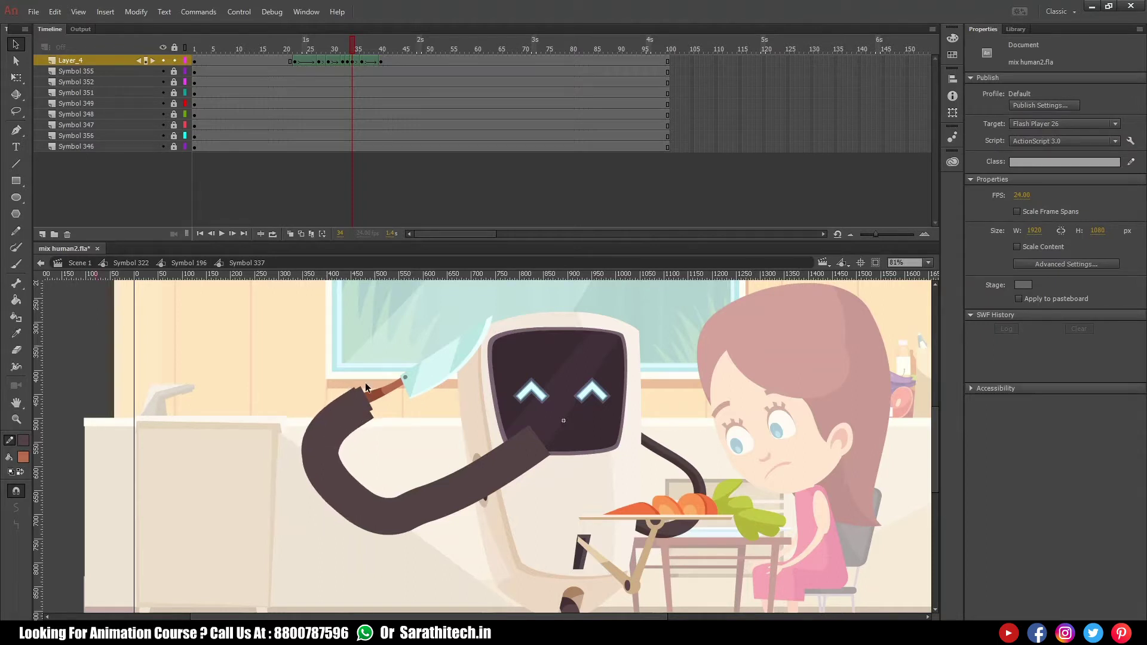
# - Add a keyframe at frame 38 of Layer_4 and adjust the shape's upper end so it covers the knife
pyautogui.click(357, 61)
pyautogui.moveTo(359, 46)
pyautogui.mouseDown()
pyautogui.moveTo(345, 50)
pyautogui.moveTo(371, 50)
pyautogui.mouseUp()
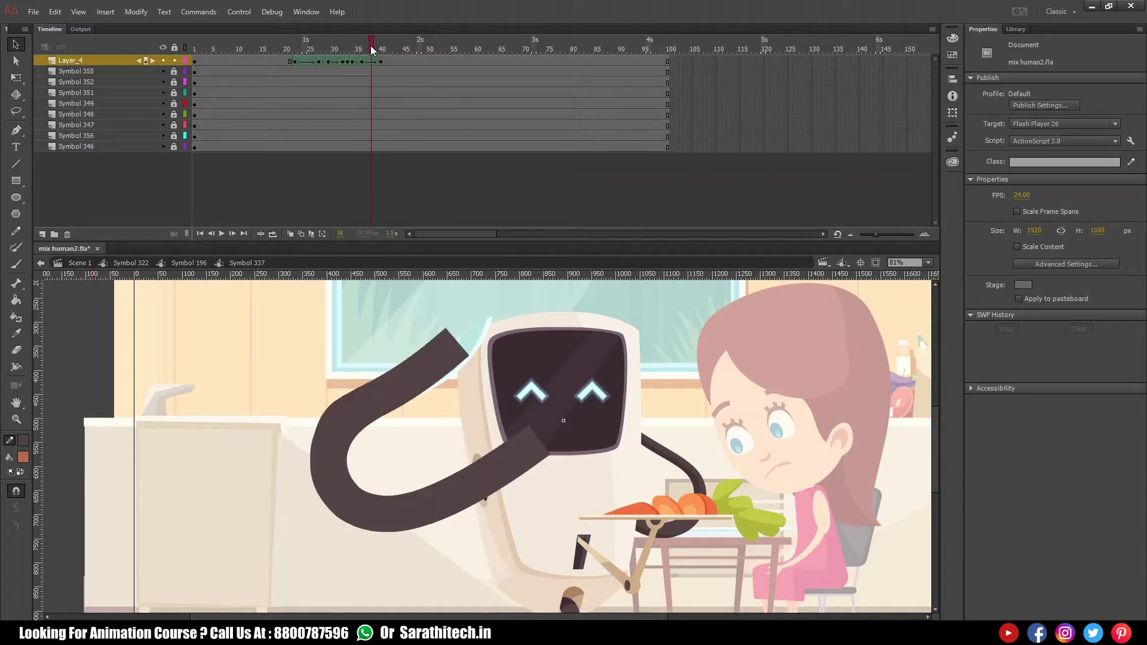
pyautogui.click(371, 62)
pyautogui.moveTo(469, 359); pyautogui.dragTo(462, 351)
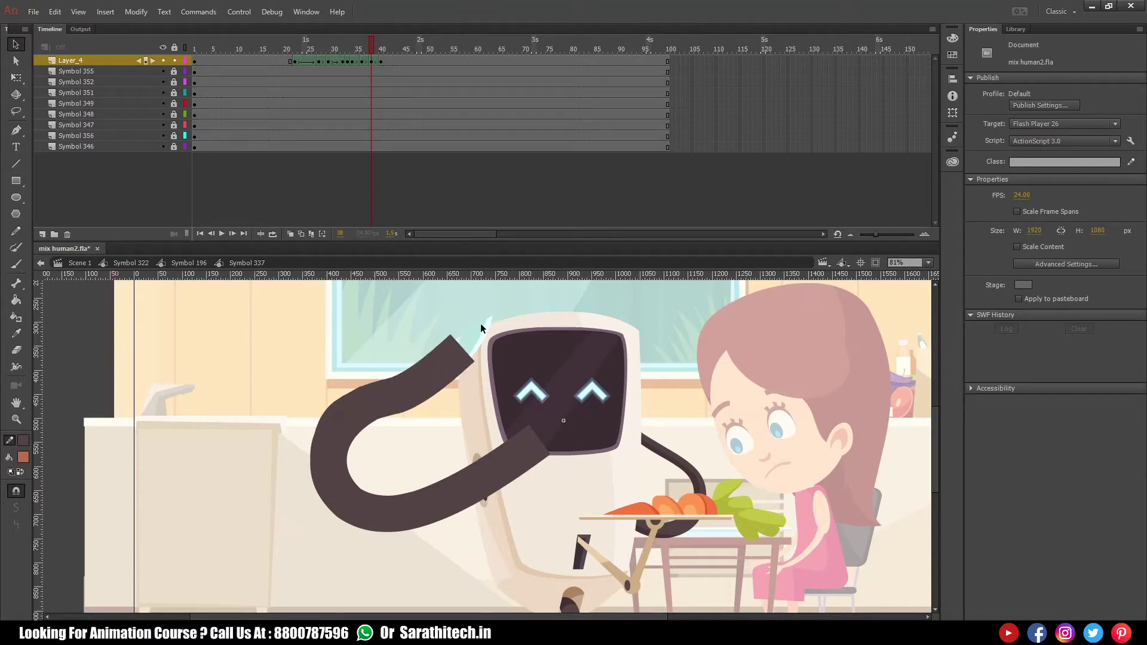
# - Turn Layer_4 into a mask over the Symbol 355 arm layer
pyautogui.moveTo(369, 52); pyautogui.dragTo(281, 51)
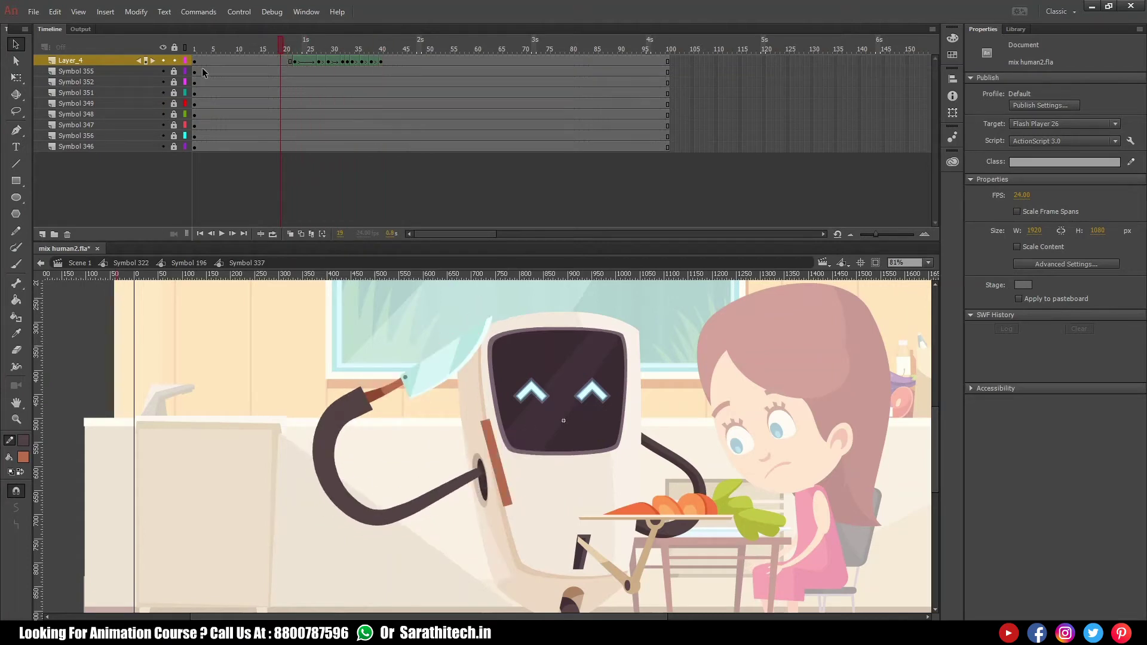
pyautogui.rightClick(121, 60)
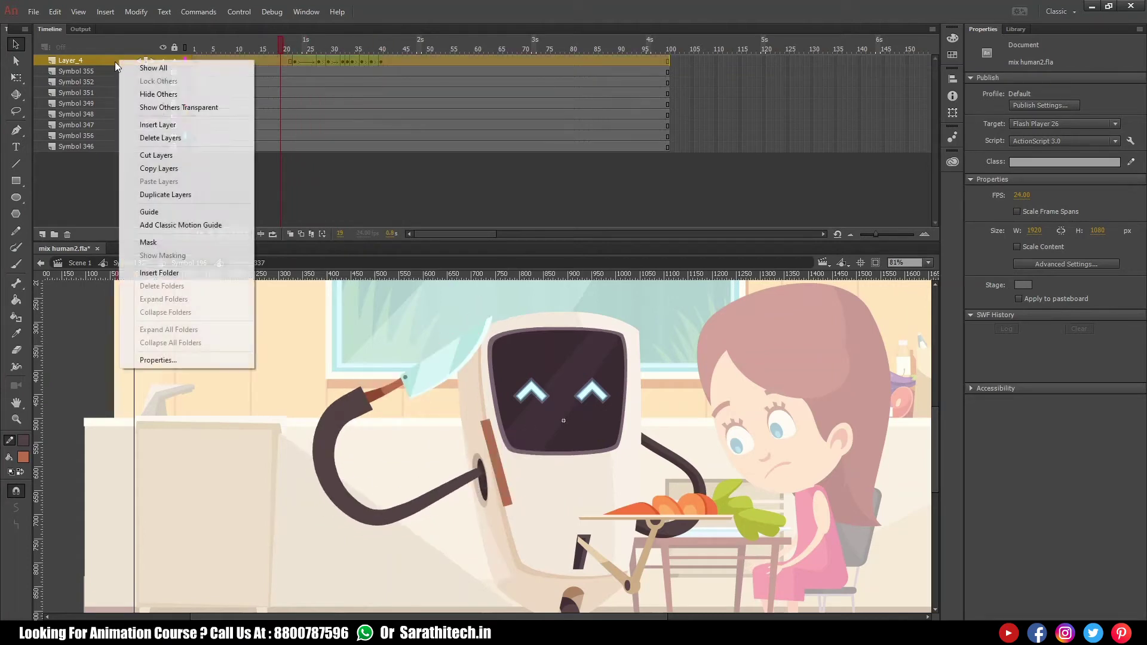
pyautogui.click(160, 238)
# - Check the masked arm around frame 41 and play the reveal from just before the mask shape begins
pyautogui.click(285, 49)
pyautogui.moveTo(285, 49); pyautogui.dragTo(386, 49)
pyautogui.click(173, 71)
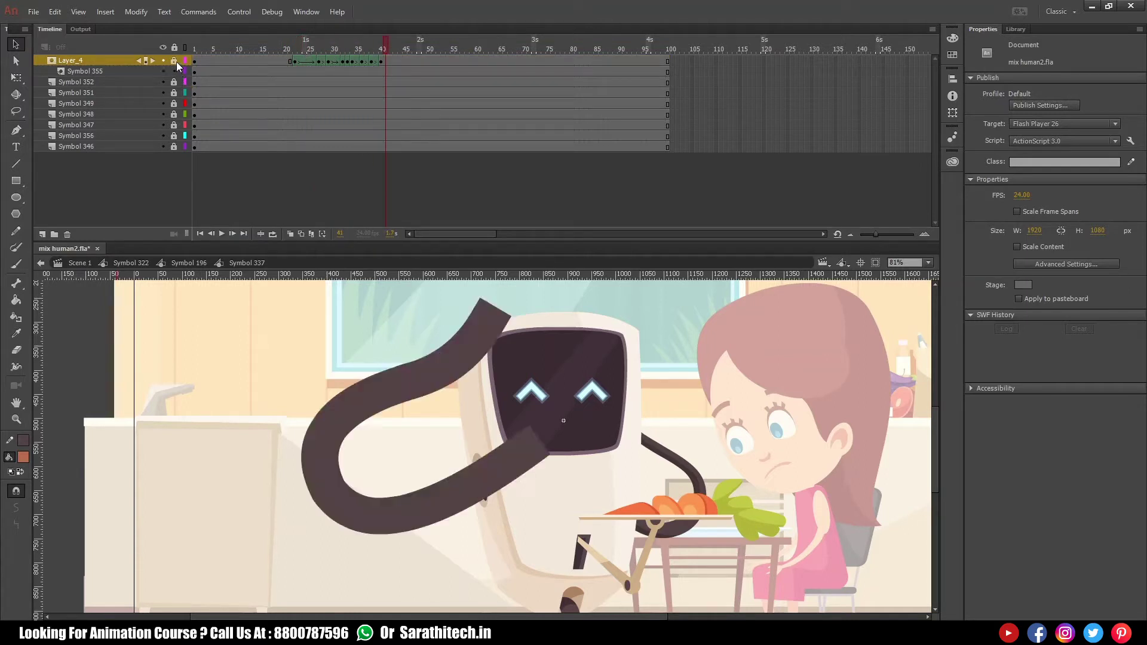
pyautogui.click(174, 71)
pyautogui.click(281, 49)
pyautogui.press('Return')
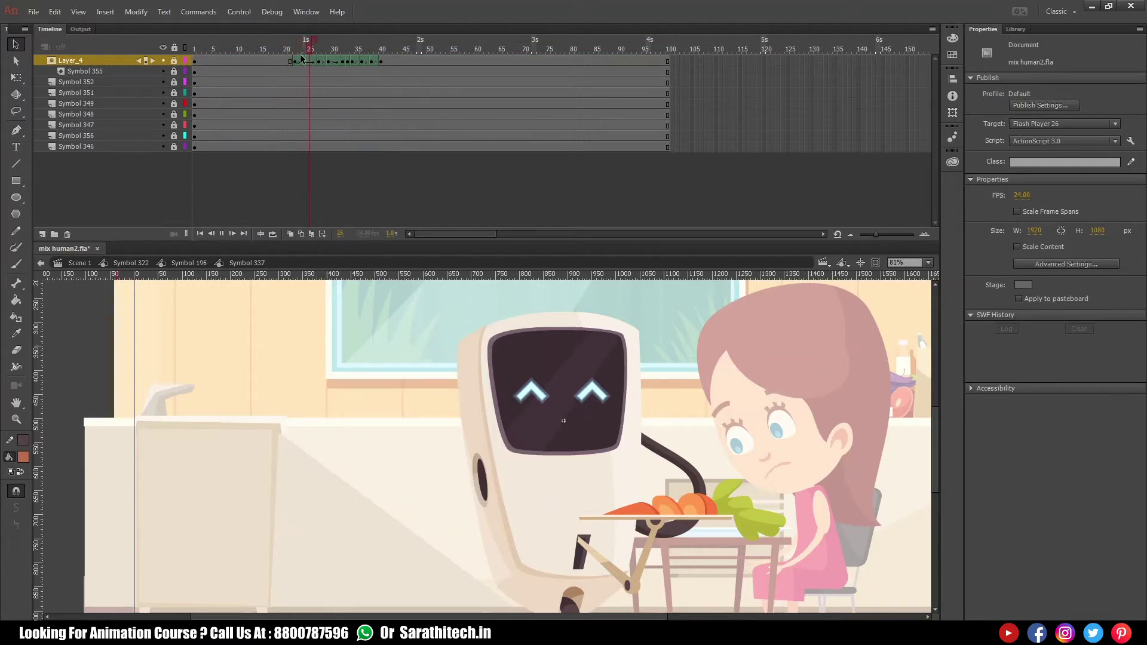
# - Unlock Layer_4, turn on multiple-frame editing, and convert every tweened frame from 22 to 40 into a keyframe
pyautogui.click(175, 61)
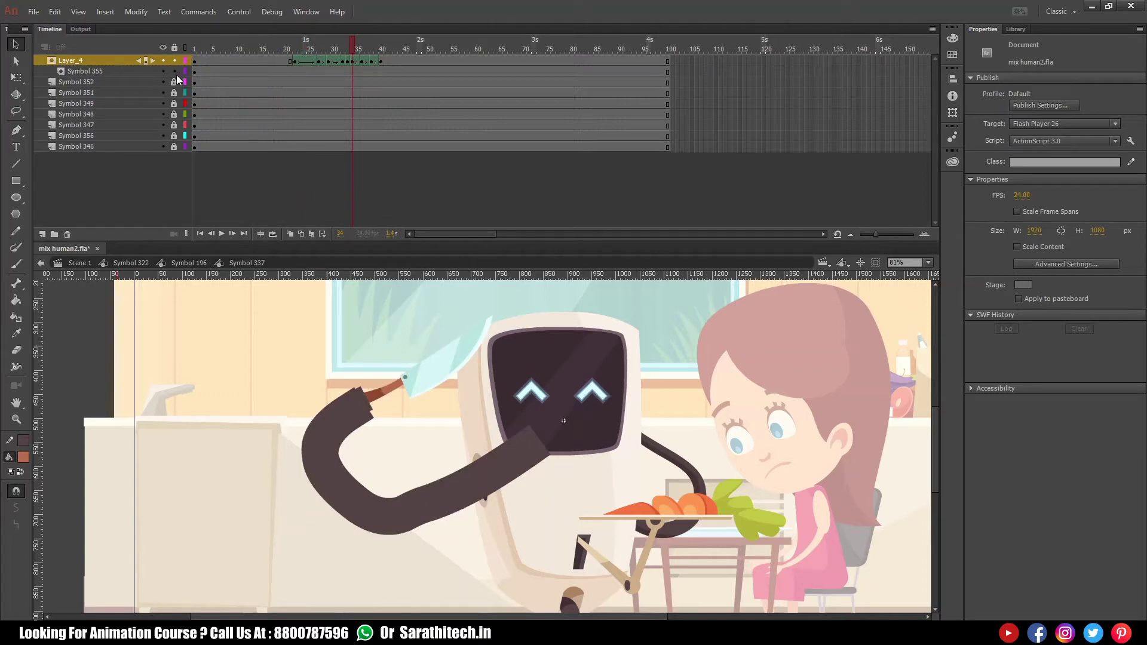
pyautogui.click(175, 71)
pyautogui.click(311, 234)
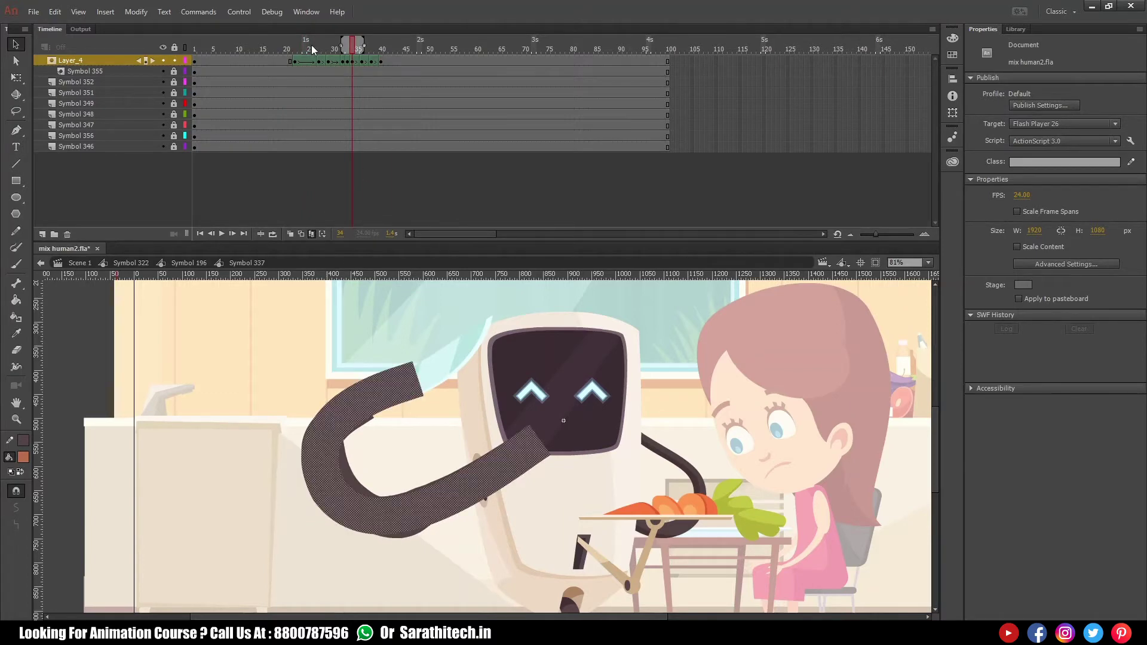
pyautogui.click(314, 47)
pyautogui.doubleClick(304, 61)
pyautogui.press('F6')
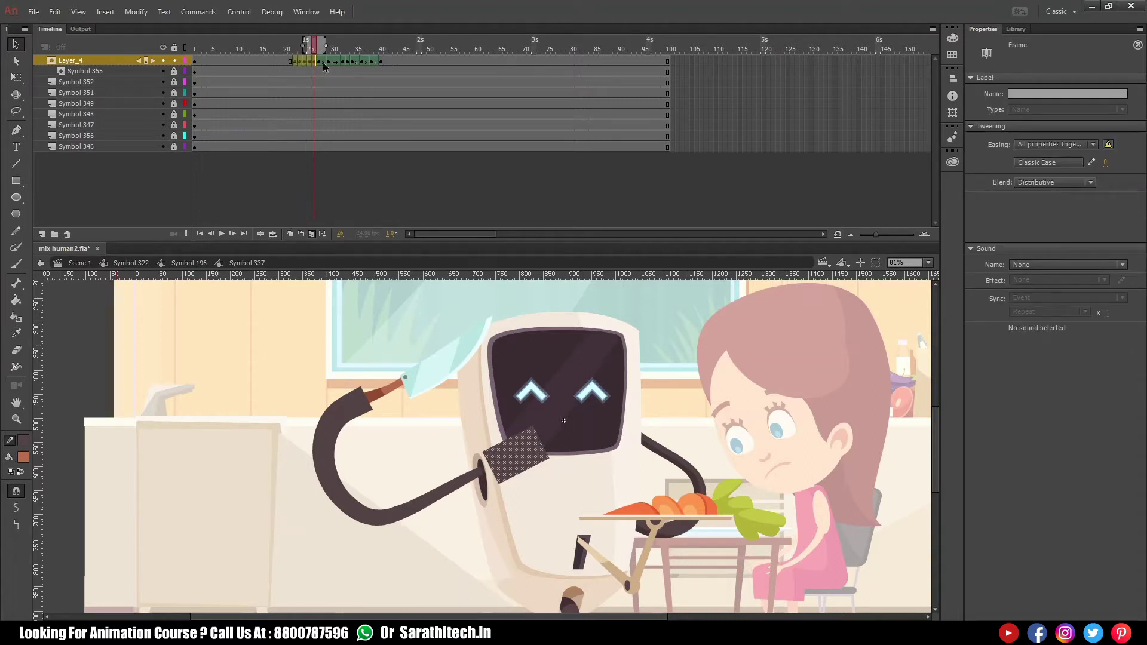
pyautogui.click(323, 62)
pyautogui.moveTo(324, 61); pyautogui.dragTo(367, 65)
pyautogui.click(375, 62)
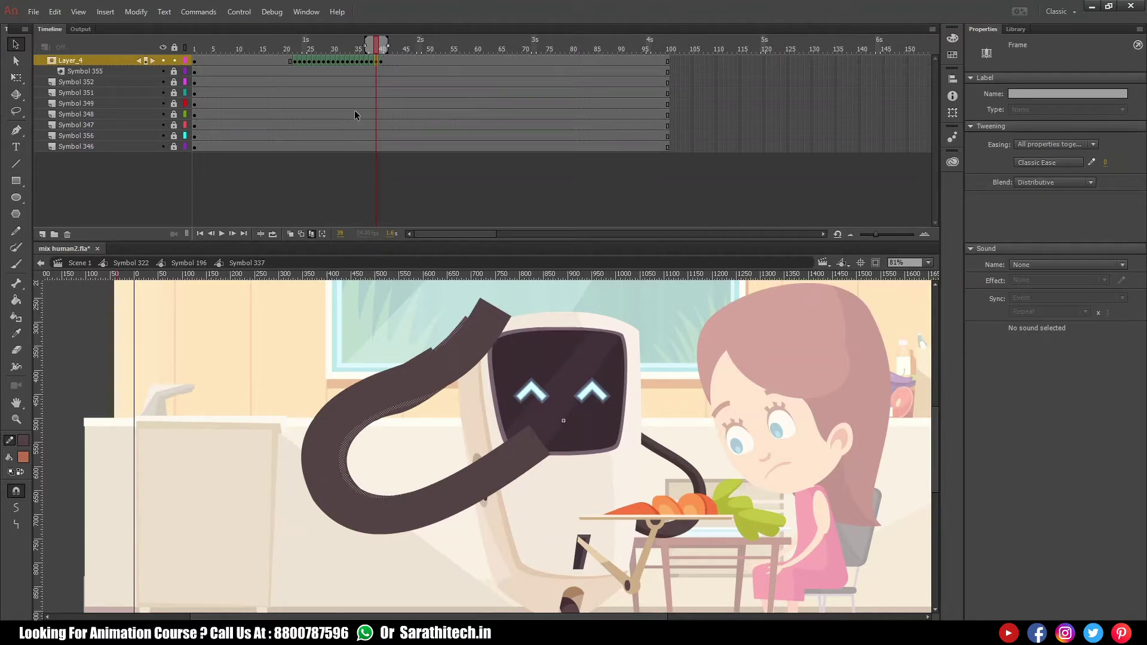
# - Extend the multiple-frame editing range to all frames, select all the mask strokes, and convert the lines to fills
pyautogui.click(320, 234)
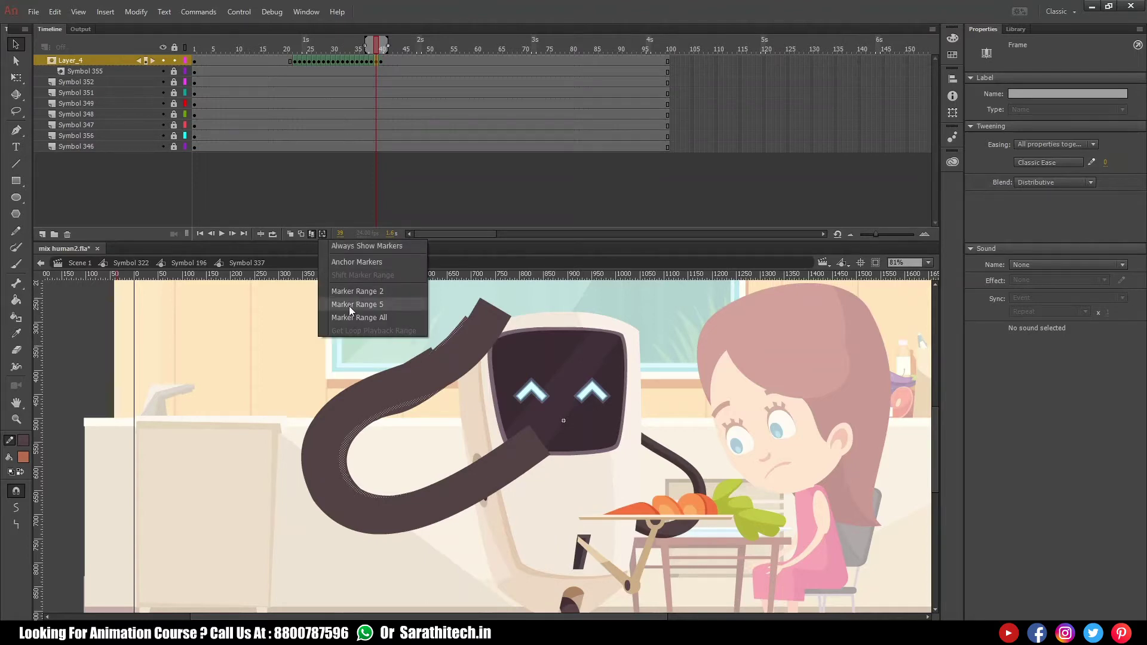
pyautogui.click(350, 316)
pyautogui.hotkey('ctrl', 'a')
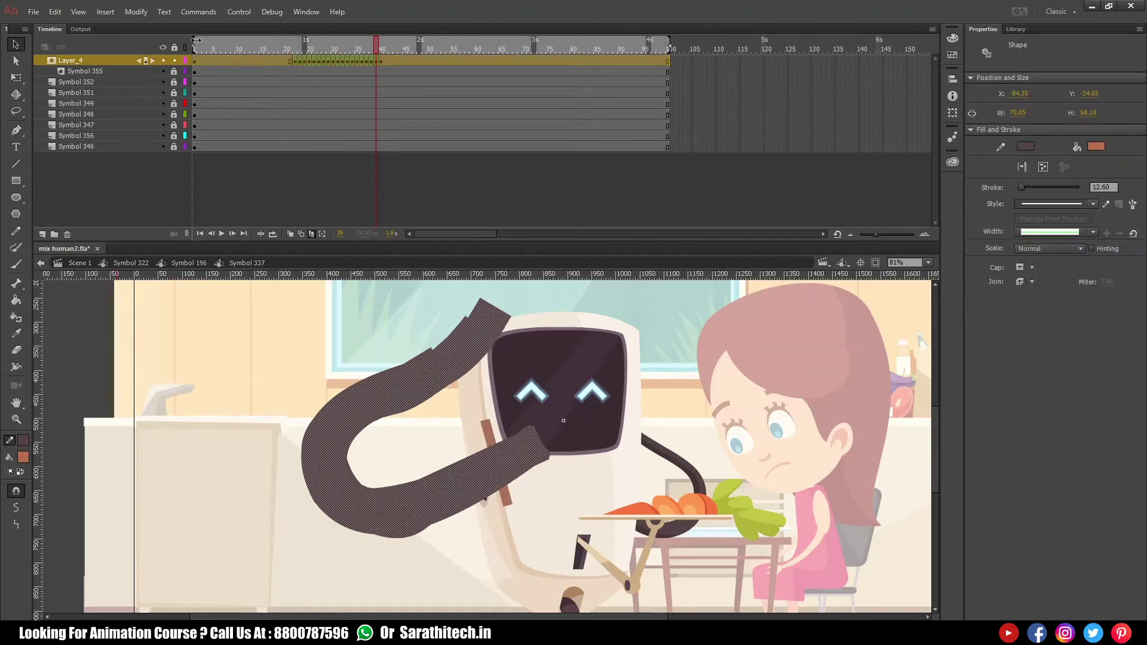
pyautogui.click(137, 12)
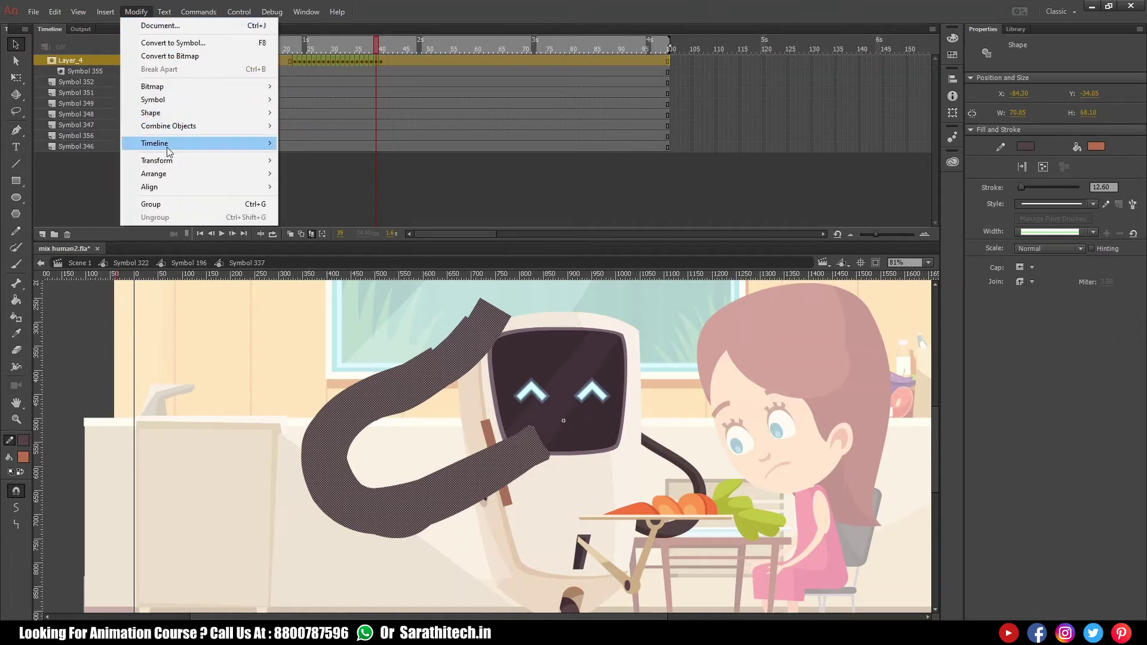
pyautogui.moveTo(171, 116)
pyautogui.click(357, 183)
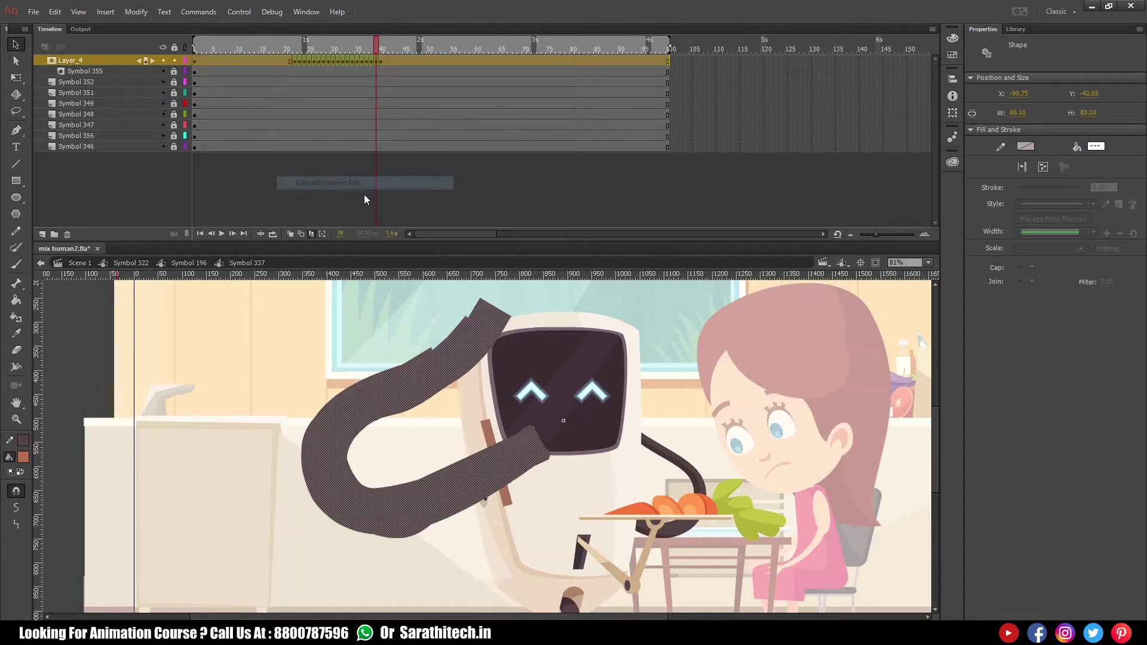
pyautogui.click(366, 196)
# - Lock Layer_4, turn off multiple-frame editing, and play back the masked arm reveal through frame 41
pyautogui.click(173, 61)
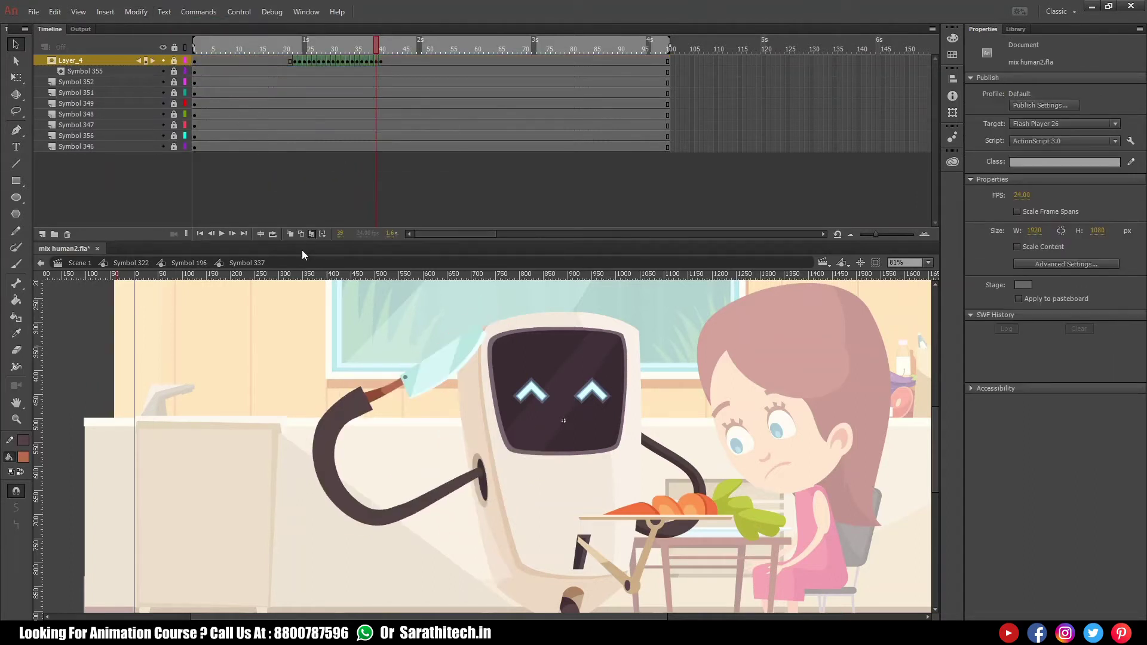
pyautogui.press('Return')
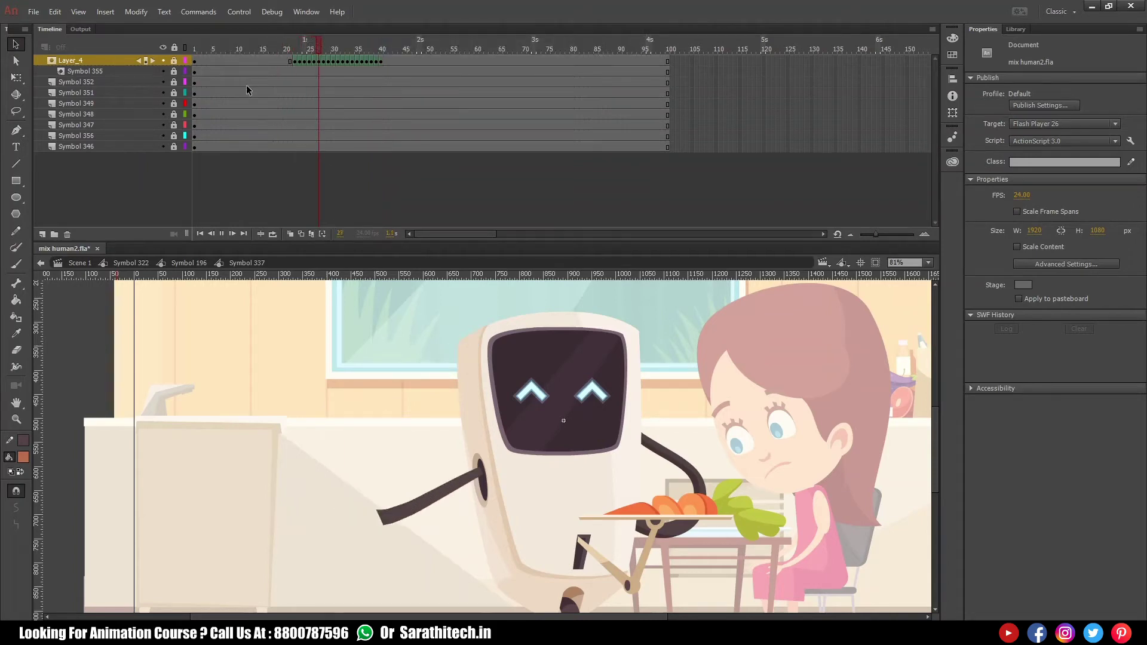
pyautogui.moveTo(289, 49); pyautogui.dragTo(281, 74)
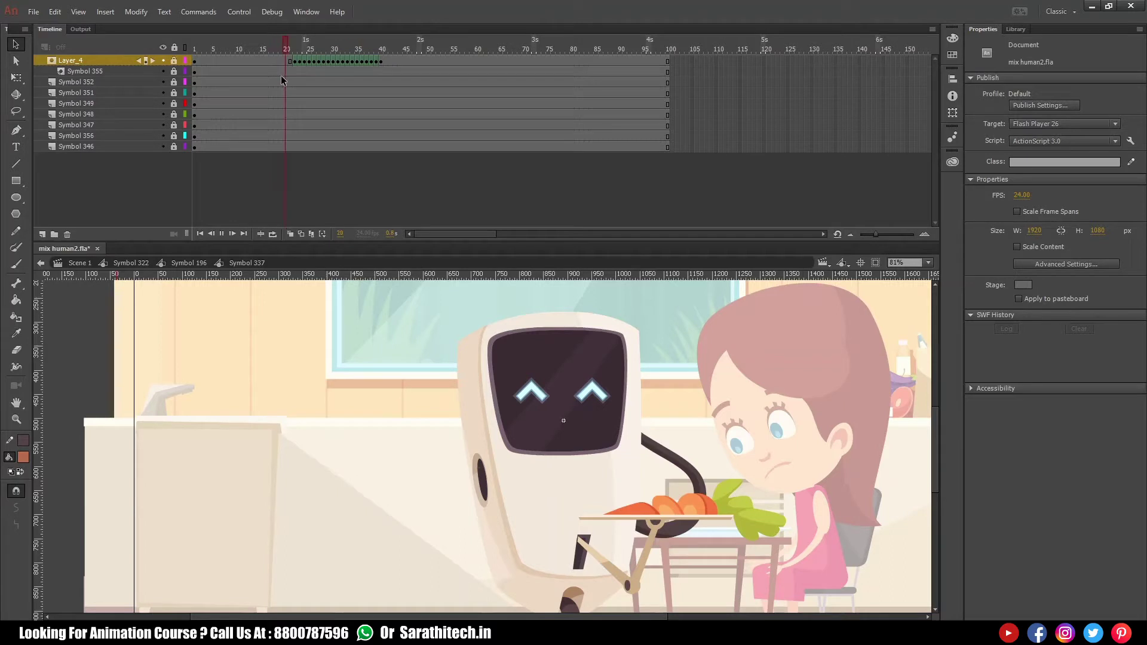
pyautogui.press('Return')
pyautogui.click(331, 50)
pyautogui.moveTo(331, 51); pyautogui.dragTo(387, 53)
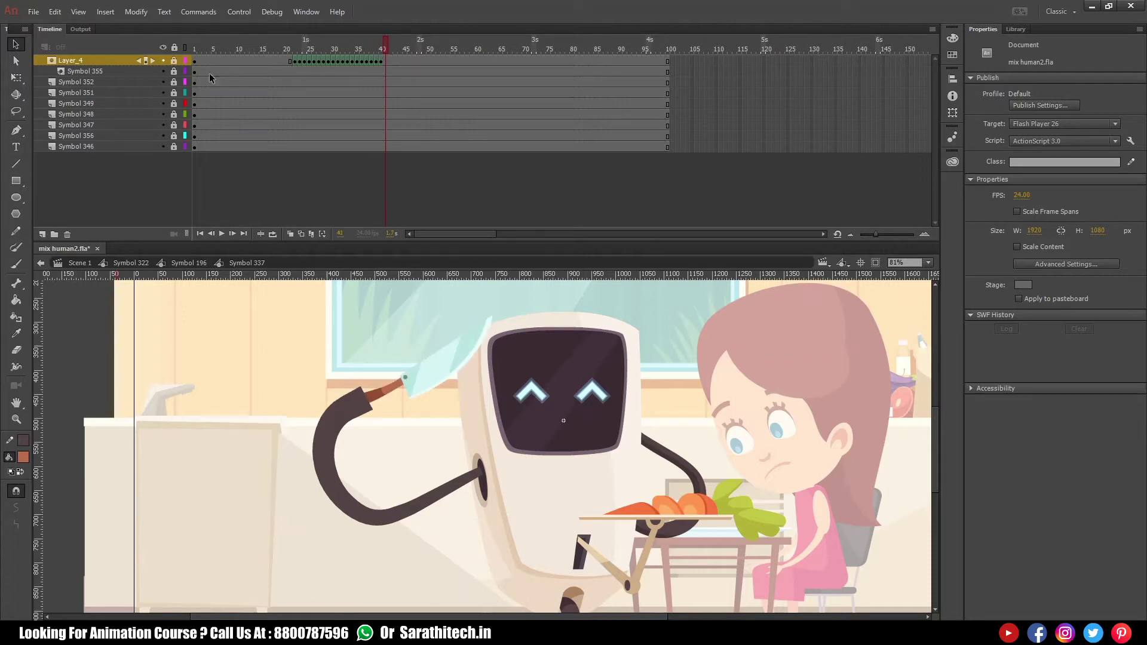
# - Unlock Layer_4, try pulling the outer bend of the mask shape outward at frame 37, and undo the change
pyautogui.click(175, 61)
pyautogui.moveTo(367, 46); pyautogui.dragTo(366, 45)
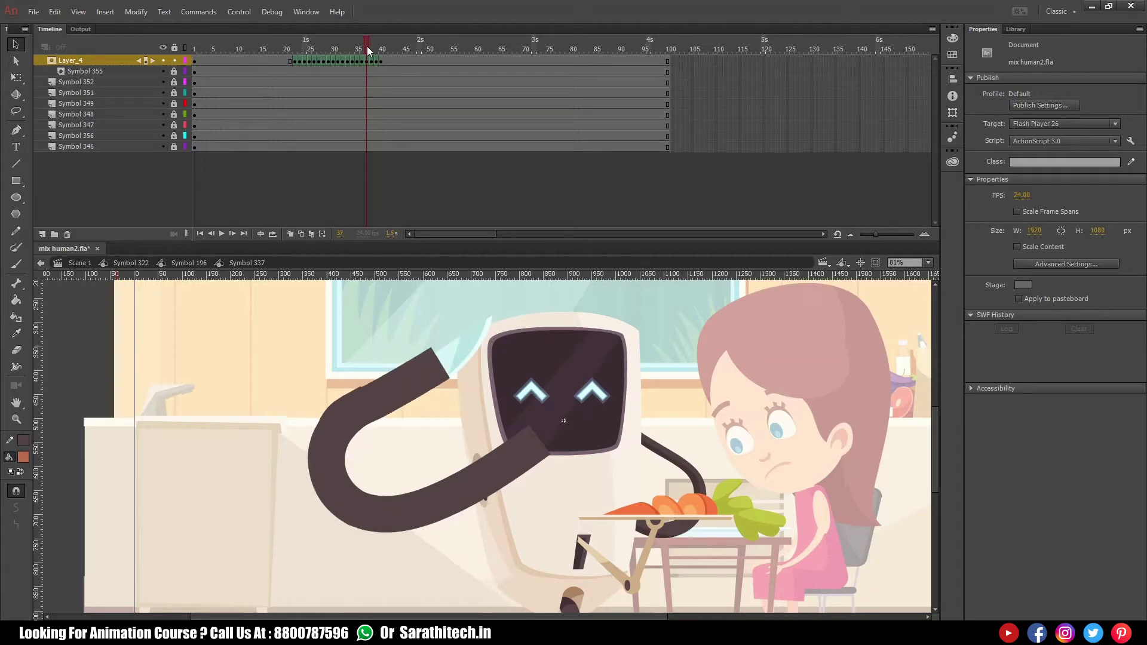
pyautogui.click(369, 60)
pyautogui.click(335, 401)
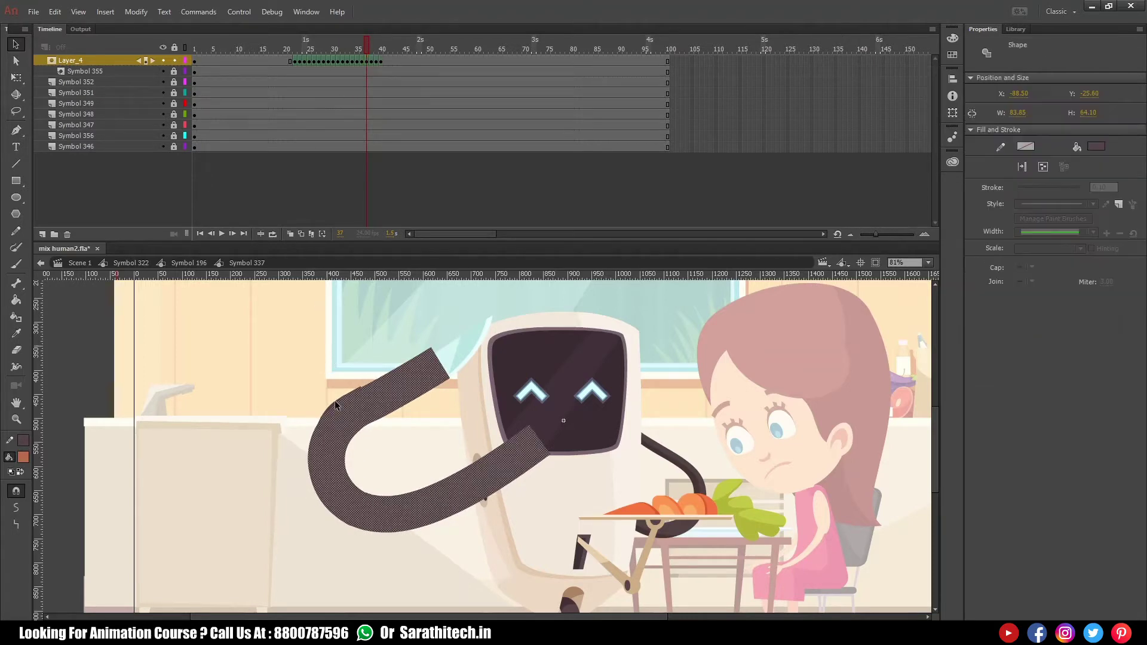
pyautogui.moveTo(328, 410); pyautogui.dragTo(326, 398)
pyautogui.hotkey('ctrl', 'z')
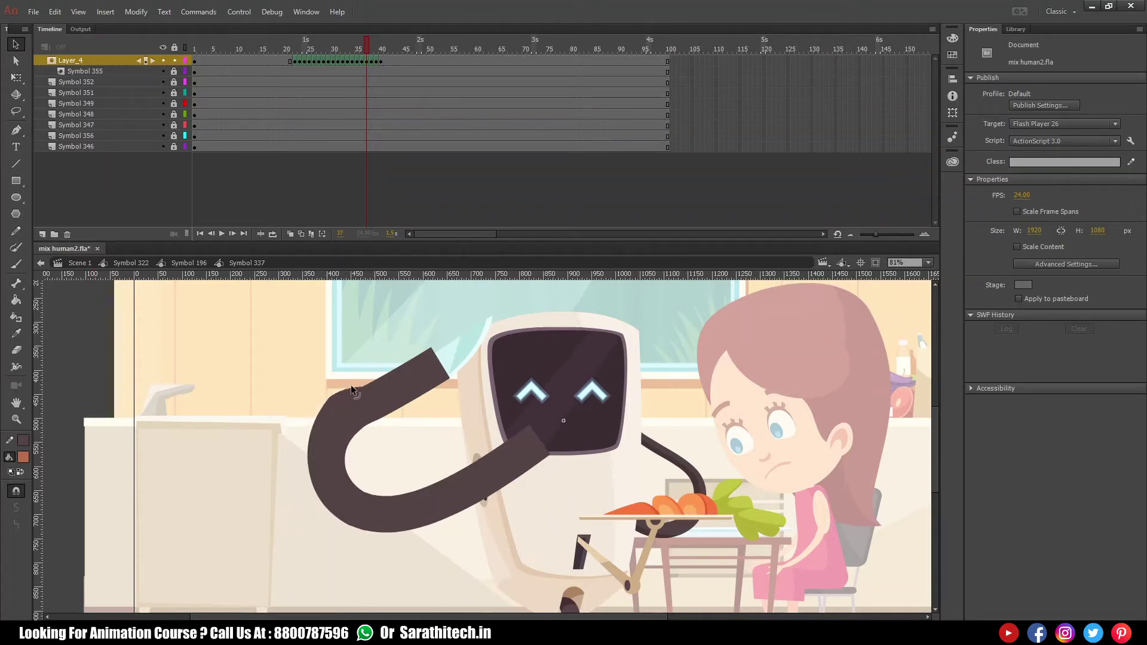
# - Show Layer_4's mask as an outline and widen its outer bend around the arm at frame 38, then check frame 39
pyautogui.click(369, 60)
pyautogui.click(372, 57)
pyautogui.moveTo(327, 411); pyautogui.dragTo(312, 410)
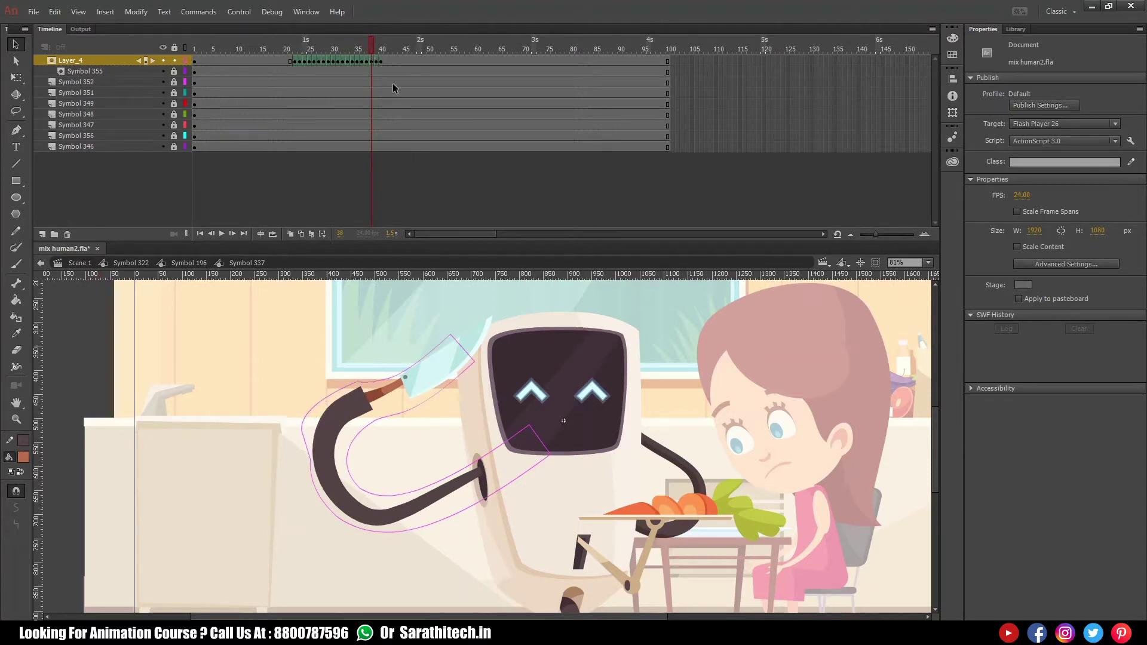
pyautogui.click(376, 61)
pyautogui.click(344, 375)
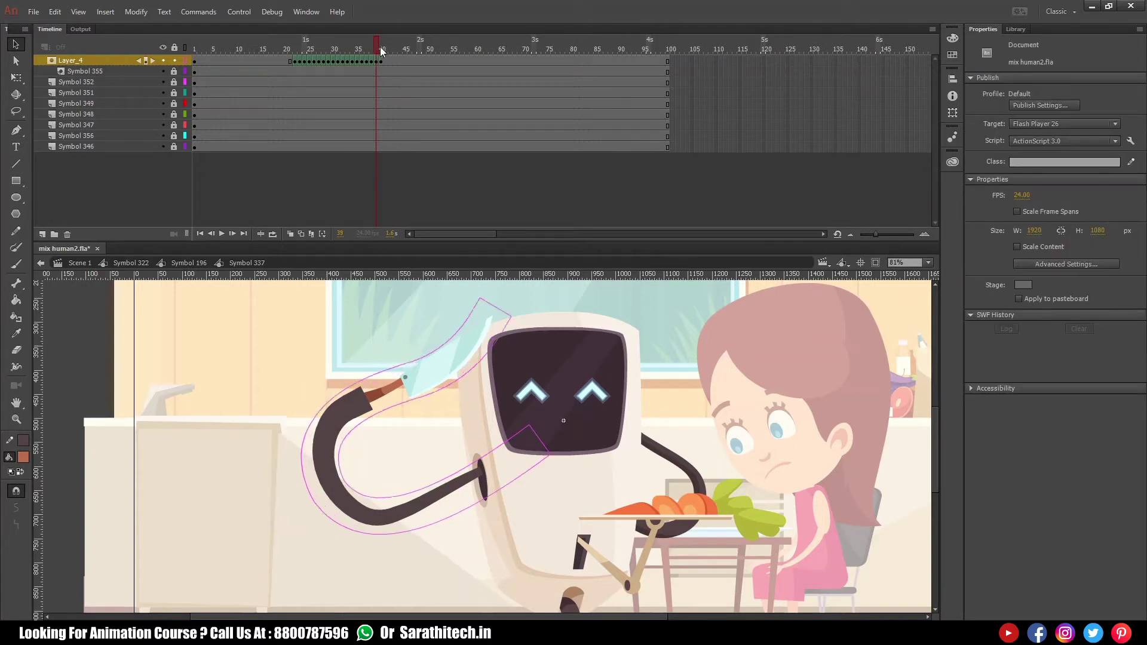
# - Play the outlined mask, then restore Layer_4's solid display, lock it, and play the masked arm reveal
pyautogui.click(320, 51)
pyautogui.press('Return')
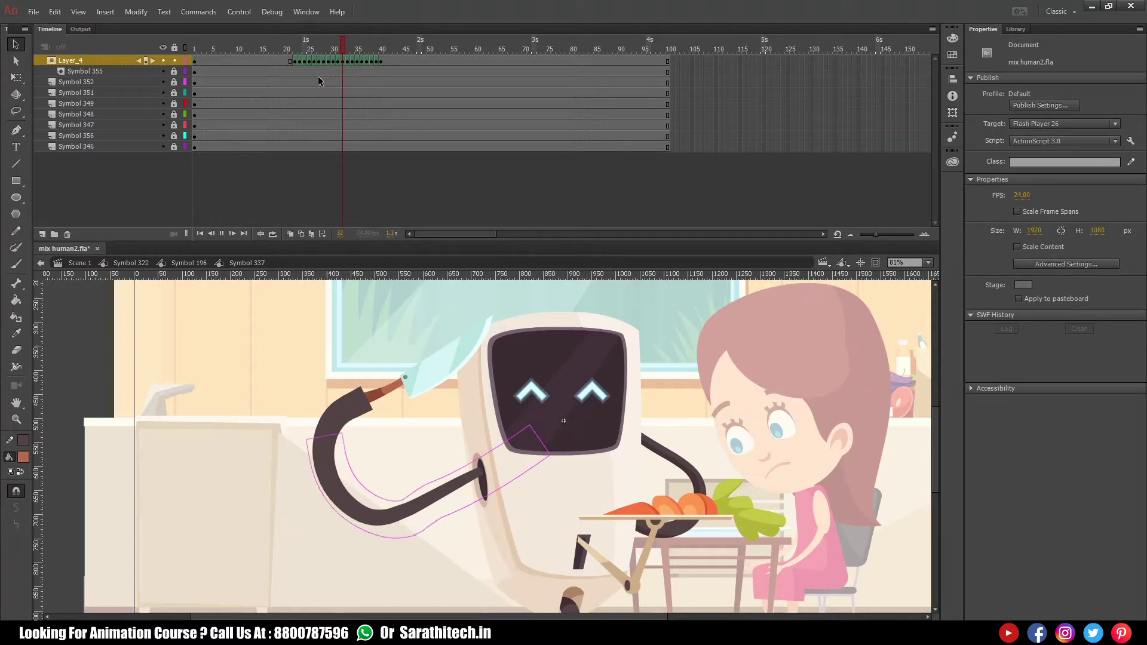
pyautogui.press('Return')
pyautogui.click(186, 71)
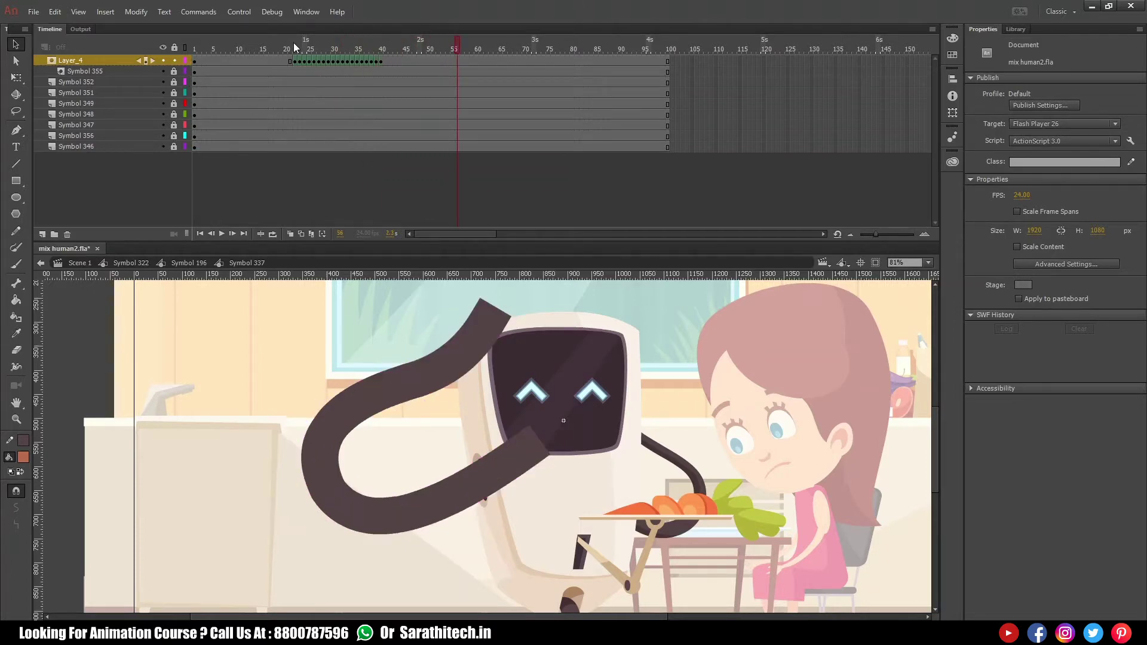
pyautogui.click(174, 61)
pyautogui.click(277, 49)
pyautogui.press('Return')
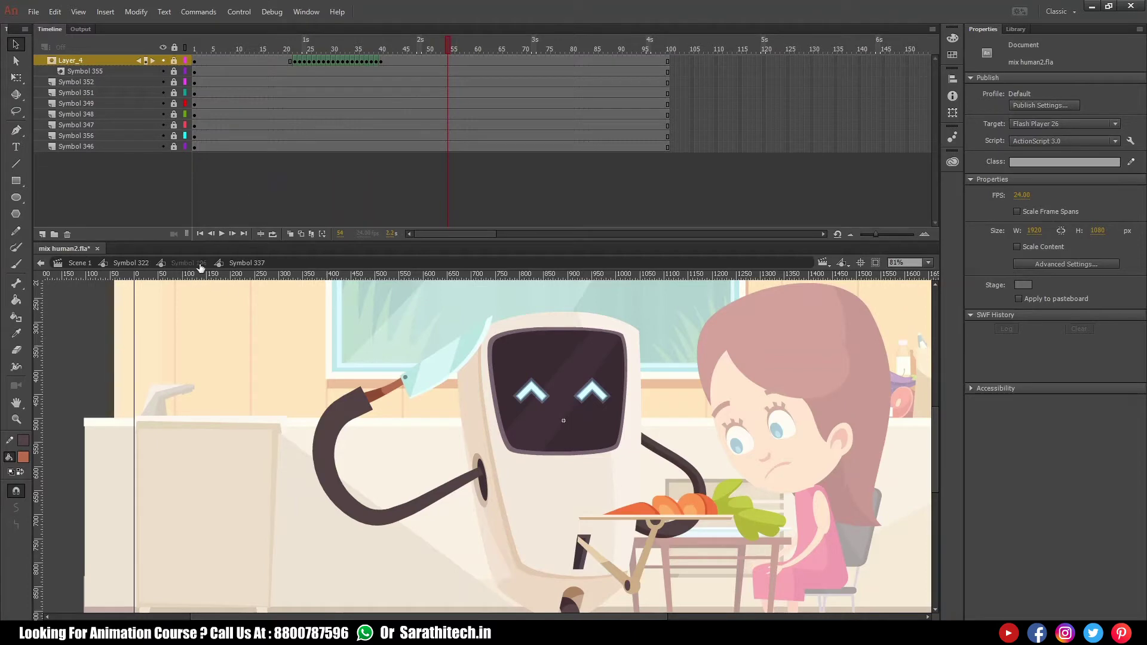
# - Step out to Symbol 196, reopen the robot's Symbol 337 at frame 40, and unlock all layers below the masked arm
pyautogui.click(198, 265)
pyautogui.keyDown('ctrl'); pyautogui.keyDown('alt'); pyautogui.click(554, 446); pyautogui.keyUp('alt'); pyautogui.keyUp('ctrl')
pyautogui.moveTo(555, 445); pyautogui.dragTo(538, 419)
pyautogui.moveTo(333, 367); pyautogui.dragTo(634, 562)
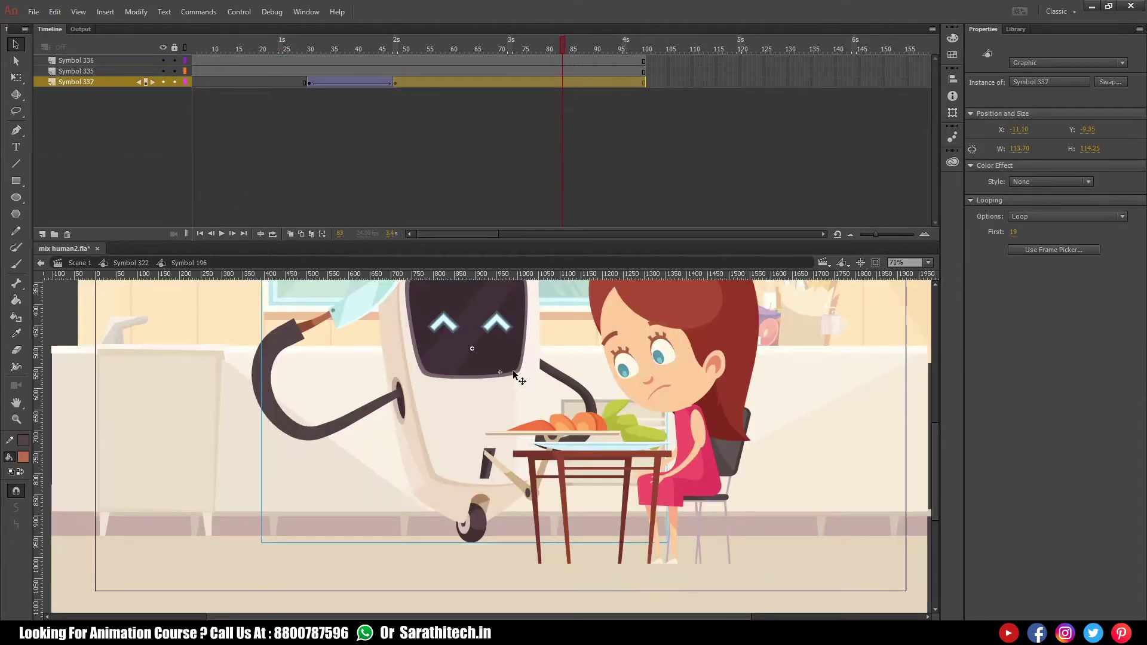
pyautogui.doubleClick(481, 393)
pyautogui.moveTo(309, 50); pyautogui.dragTo(381, 51)
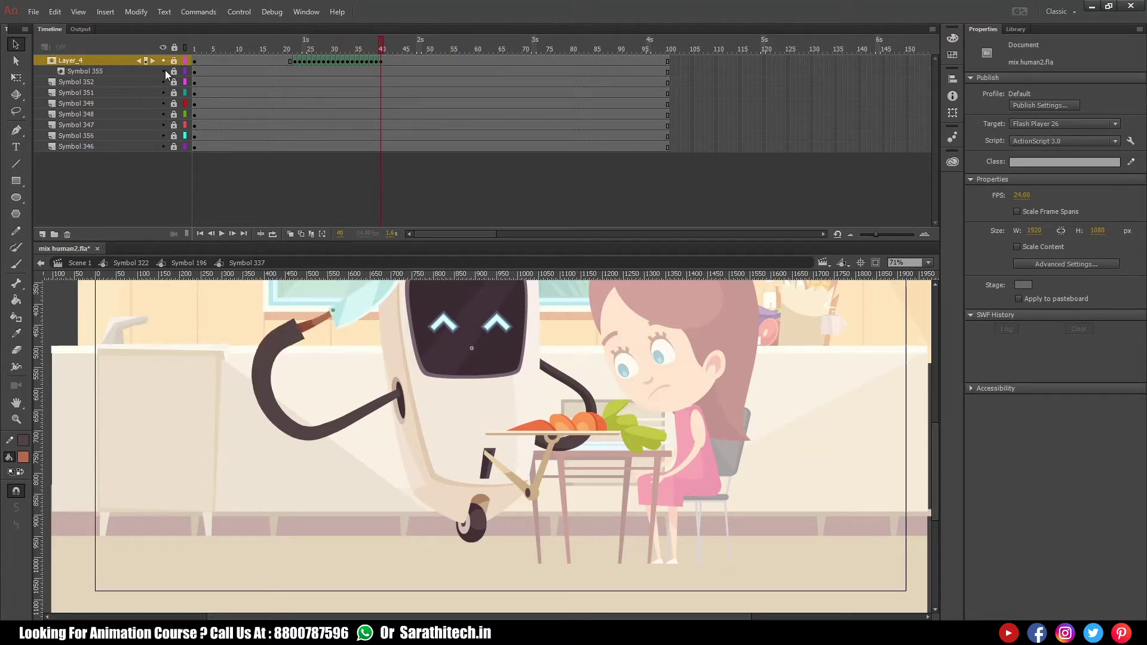
pyautogui.moveTo(174, 81); pyautogui.dragTo(174, 147)
# - Select the vegetable tray with its arm and joint pieces and insert keyframes at frames 40 and 50 on their five layers
pyautogui.click(530, 489)
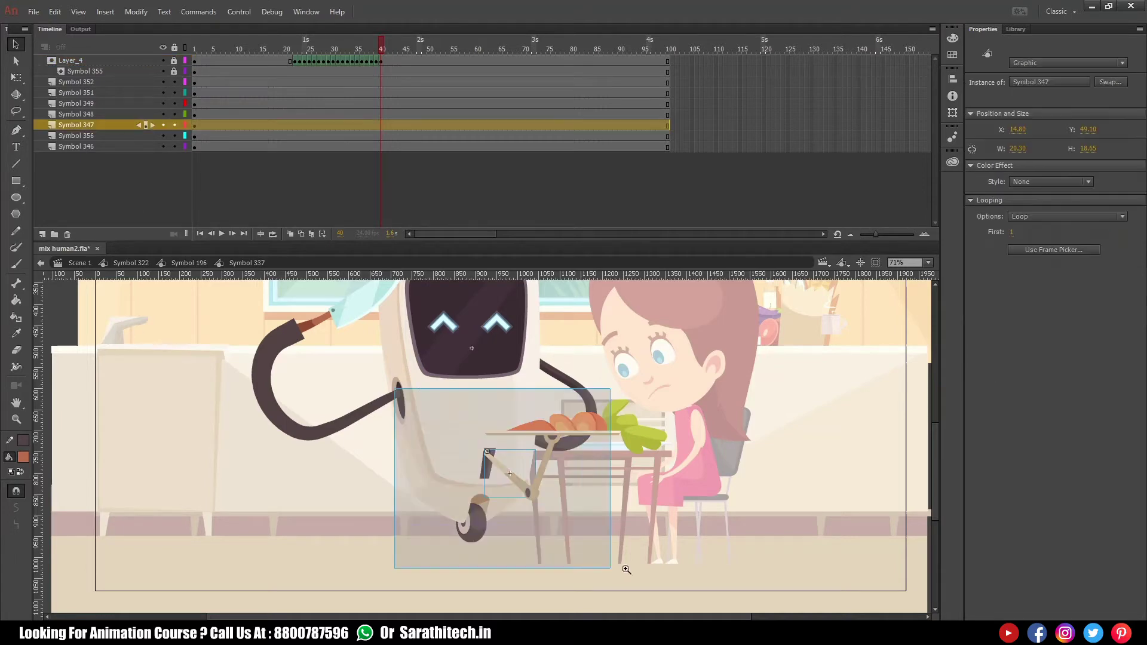
pyautogui.scroll(3, 597, 512)
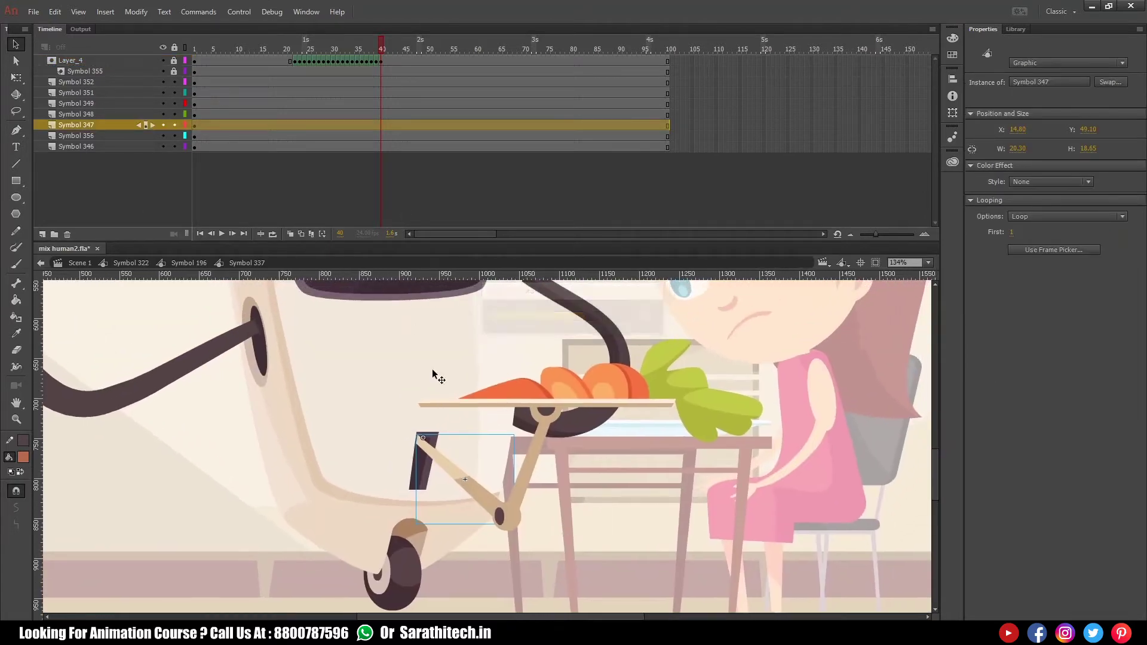
pyautogui.keyDown('shift'); pyautogui.click(505, 519); pyautogui.keyUp('shift')
pyautogui.keyDown('shift'); pyautogui.click(521, 487); pyautogui.keyUp('shift')
pyautogui.keyDown('shift'); pyautogui.click(570, 402); pyautogui.keyUp('shift')
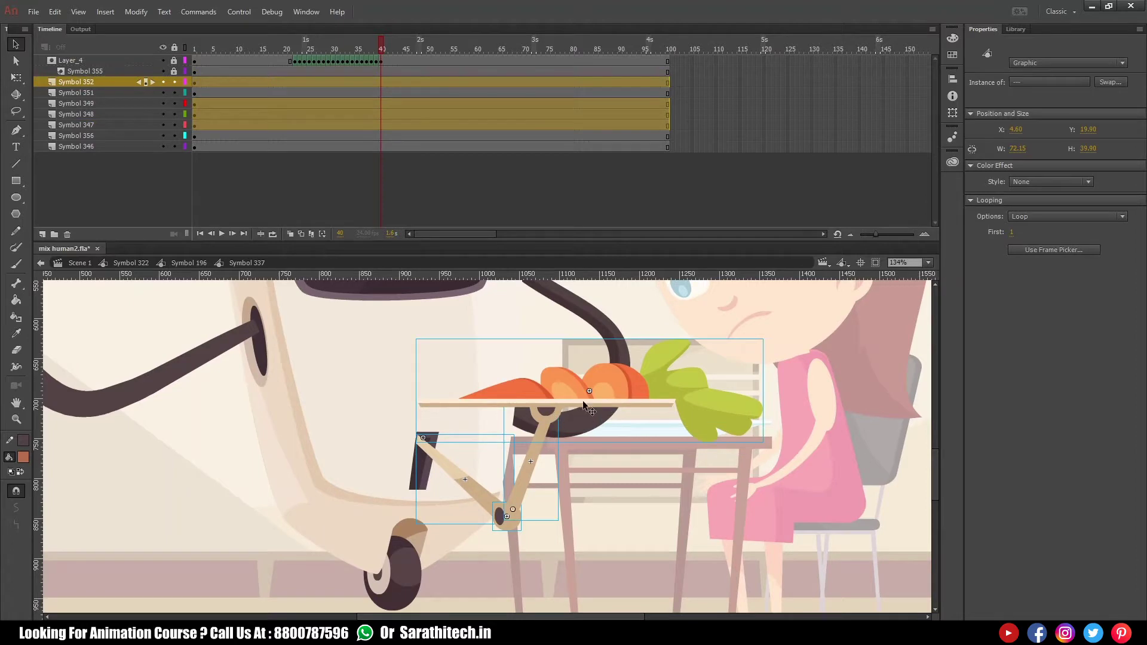
pyautogui.keyDown('shift'); pyautogui.click(551, 417); pyautogui.keyUp('shift')
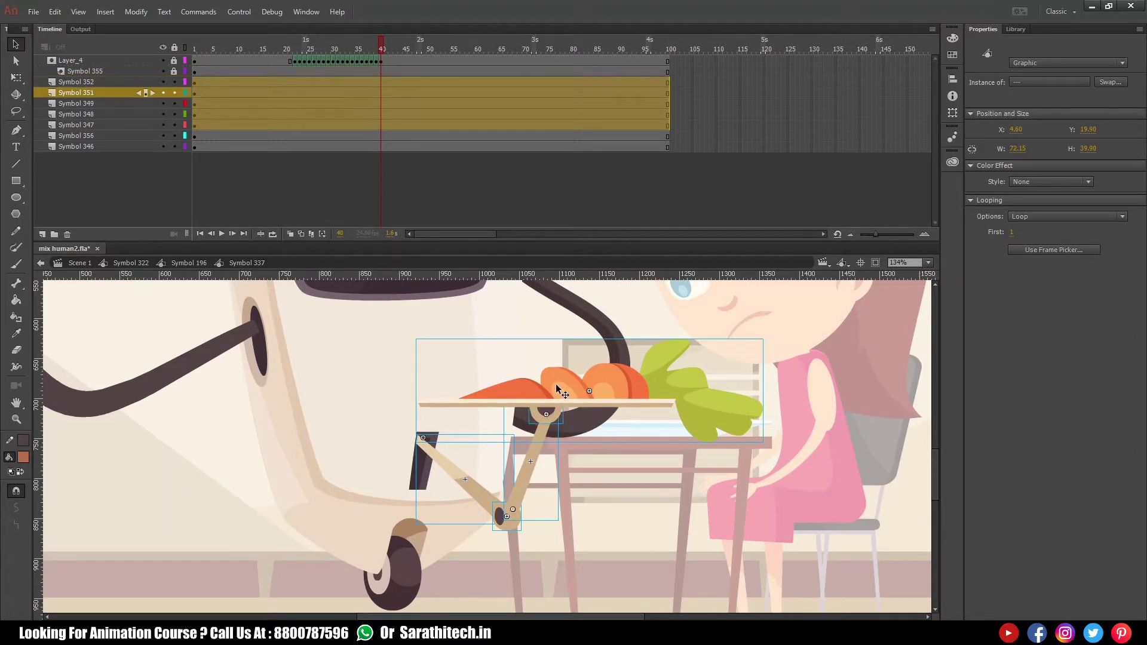
pyautogui.click(381, 50)
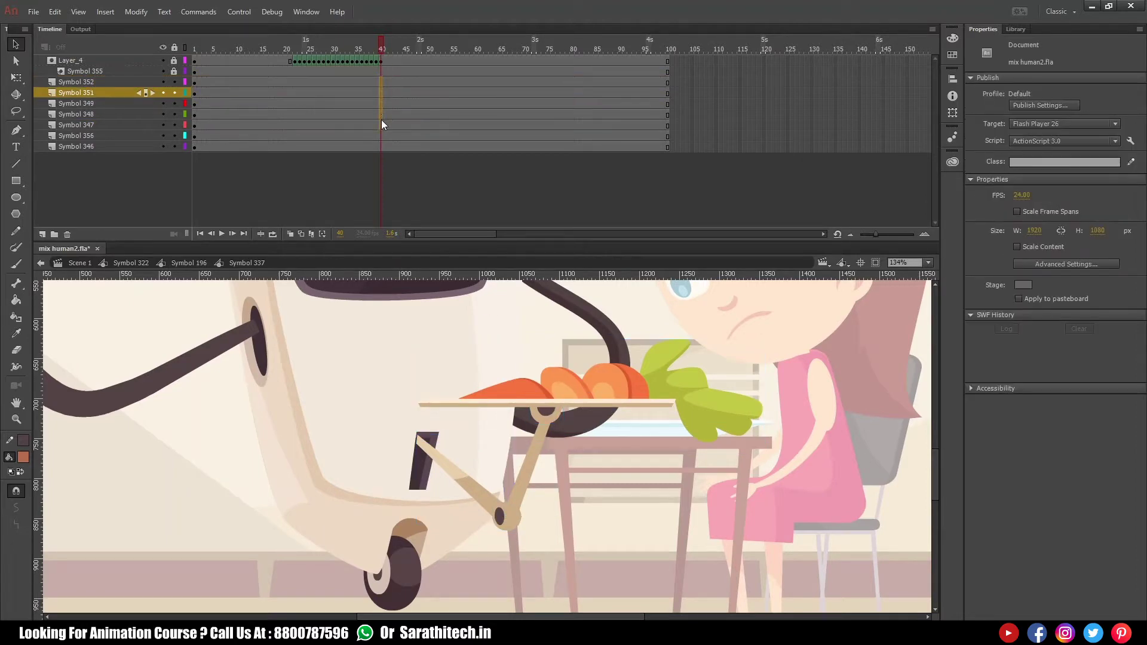
pyautogui.moveTo(382, 124); pyautogui.dragTo(382, 127)
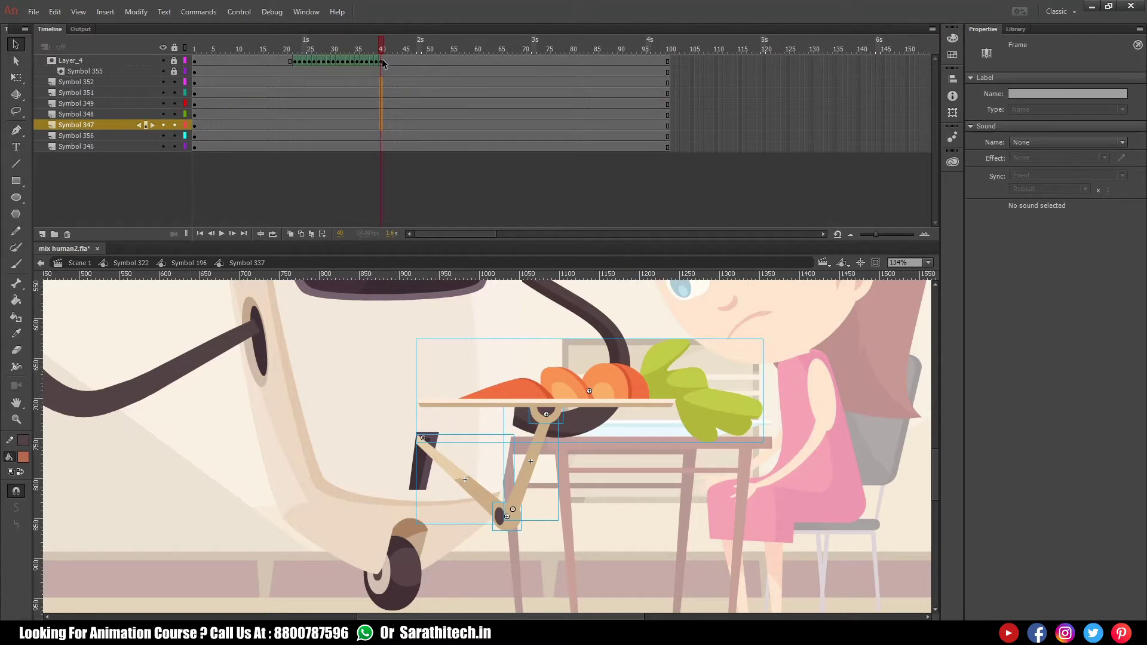
pyautogui.press('F6')
pyautogui.click(429, 45)
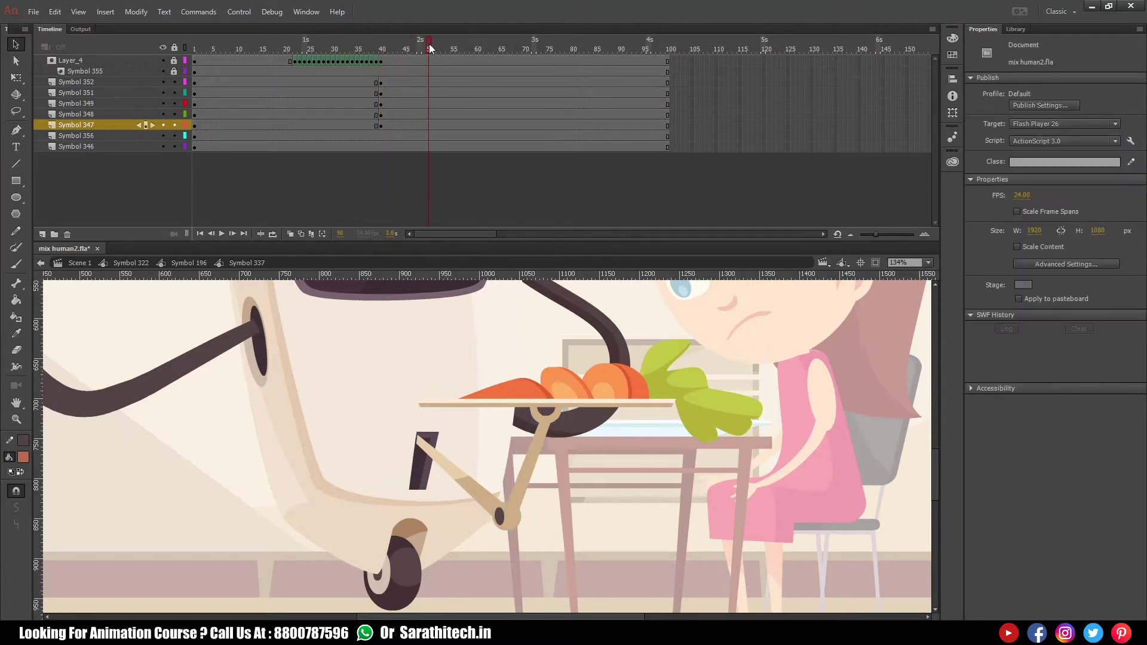
pyautogui.press('F6')
# - Delete the tray and its support pieces from the frames before 40 and check frame 40
pyautogui.moveTo(366, 82); pyautogui.dragTo(366, 123)
pyautogui.press('Delete')
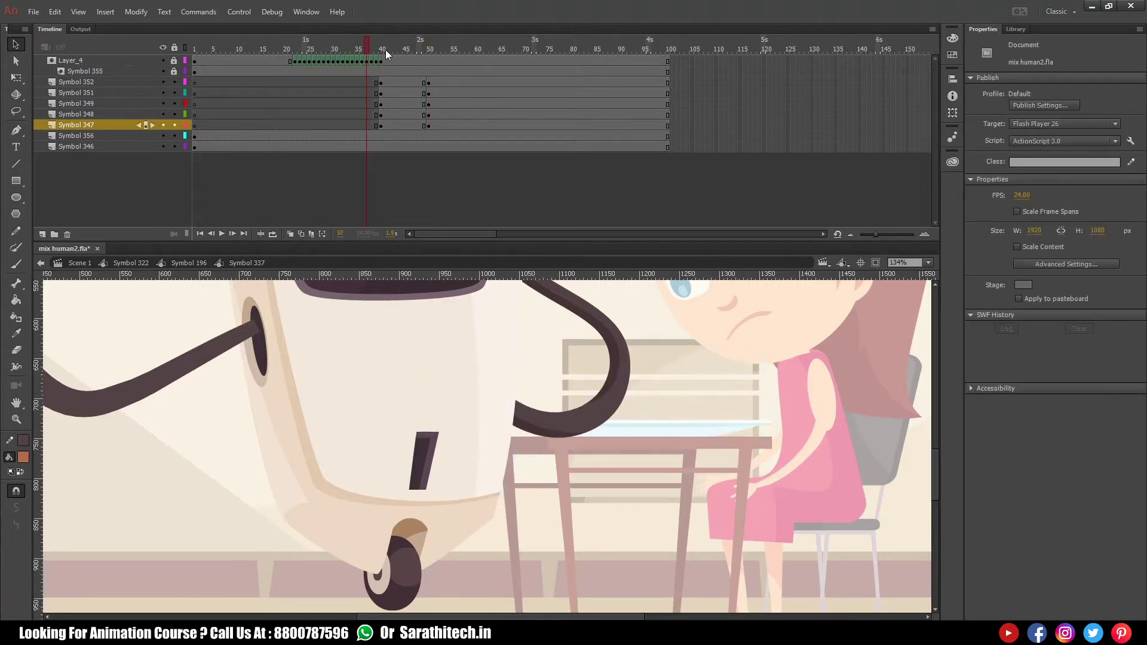
pyautogui.click(382, 53)
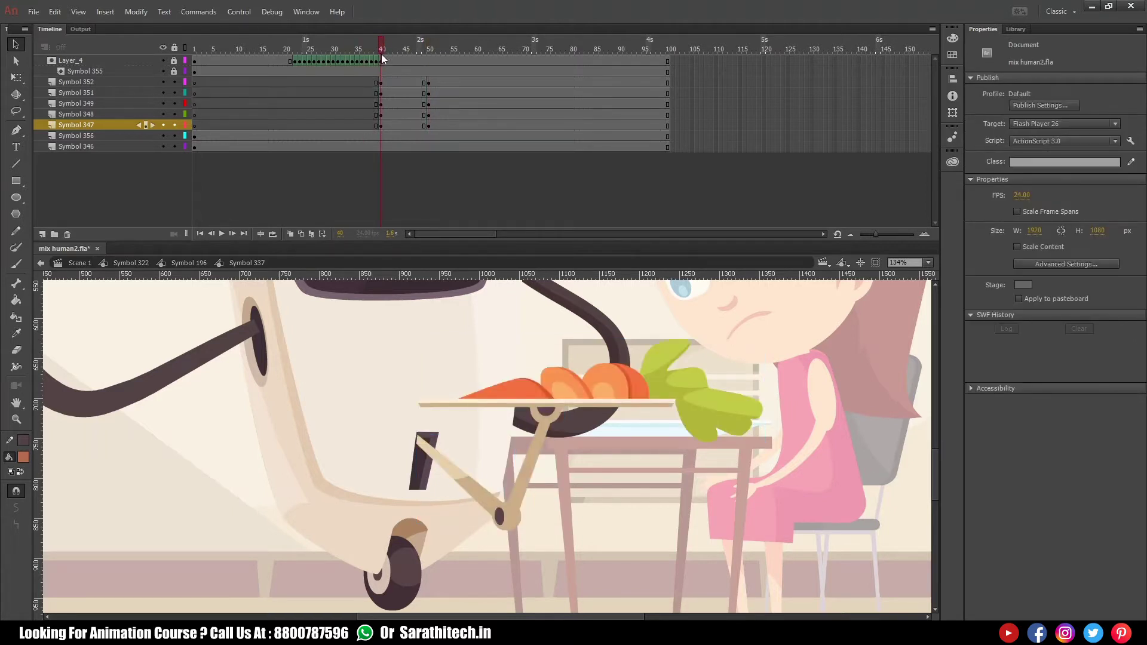
pyautogui.moveTo(381, 54); pyautogui.dragTo(381, 79)
# - Try squashing the lower tray arm on Symbol 347 horizontally at frame 40 with Free Transform, and undo it
pyautogui.click(473, 493)
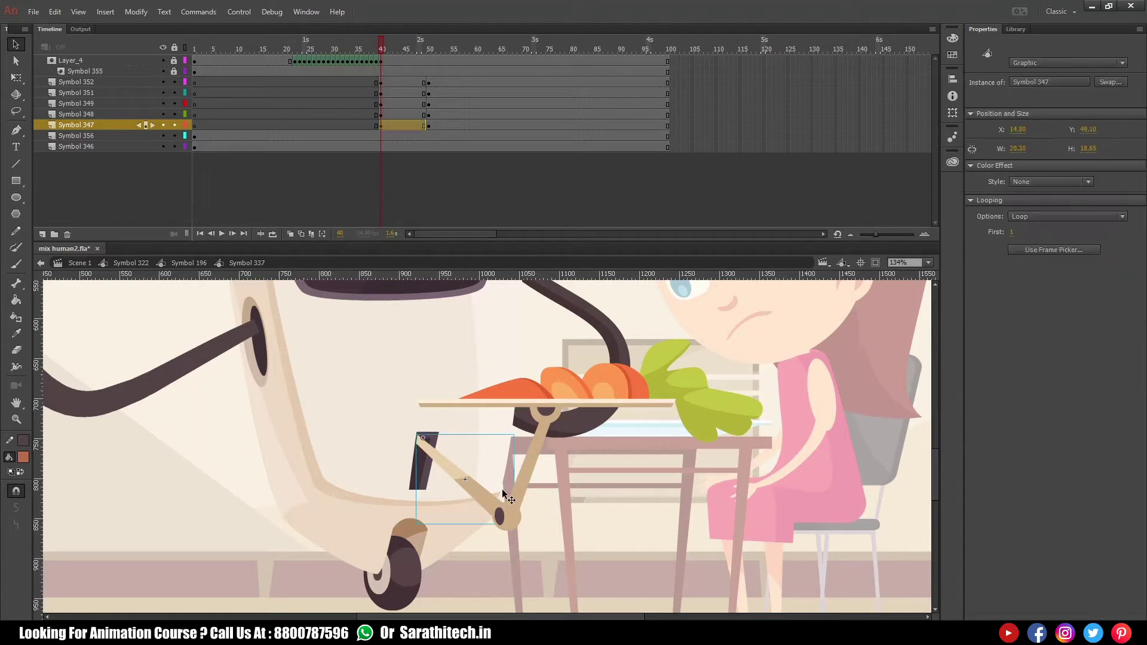
pyautogui.press('q')
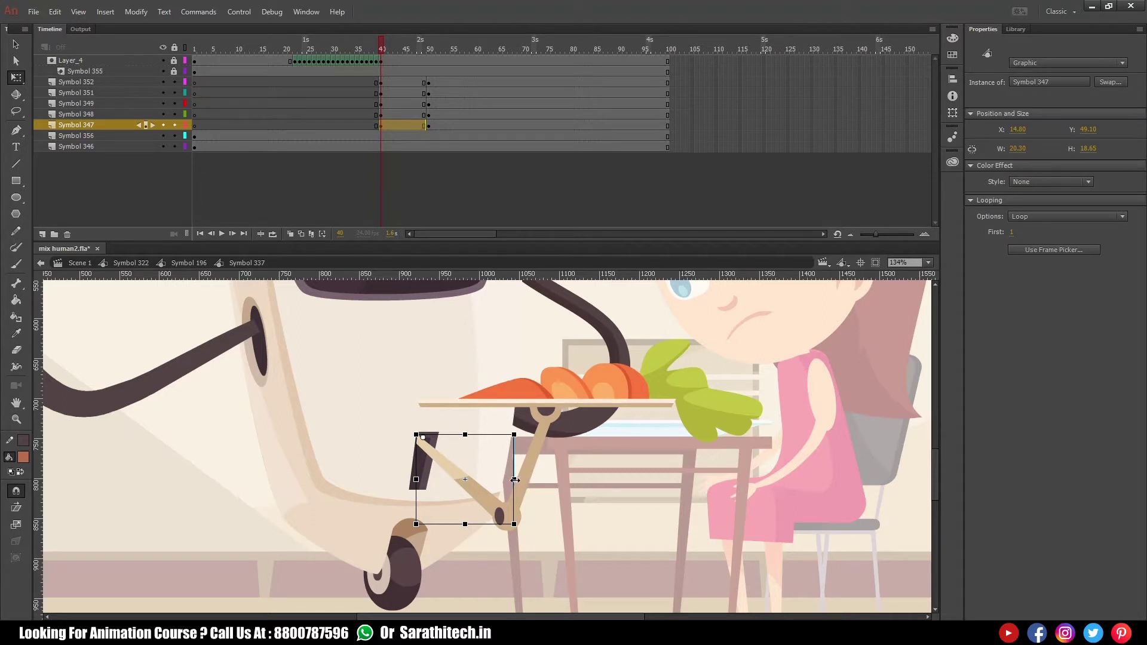
pyautogui.moveTo(514, 480); pyautogui.dragTo(458, 435)
pyautogui.hotkey('ctrl', 'z')
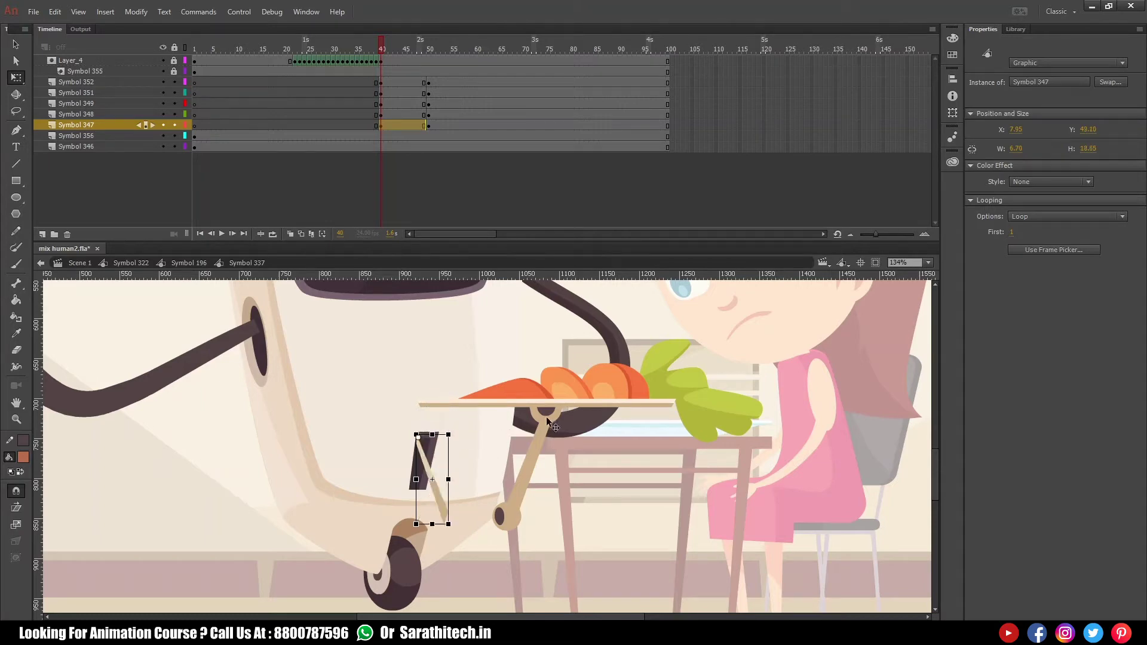
pyautogui.hotkey('ctrl', 'z')
pyautogui.click(600, 477)
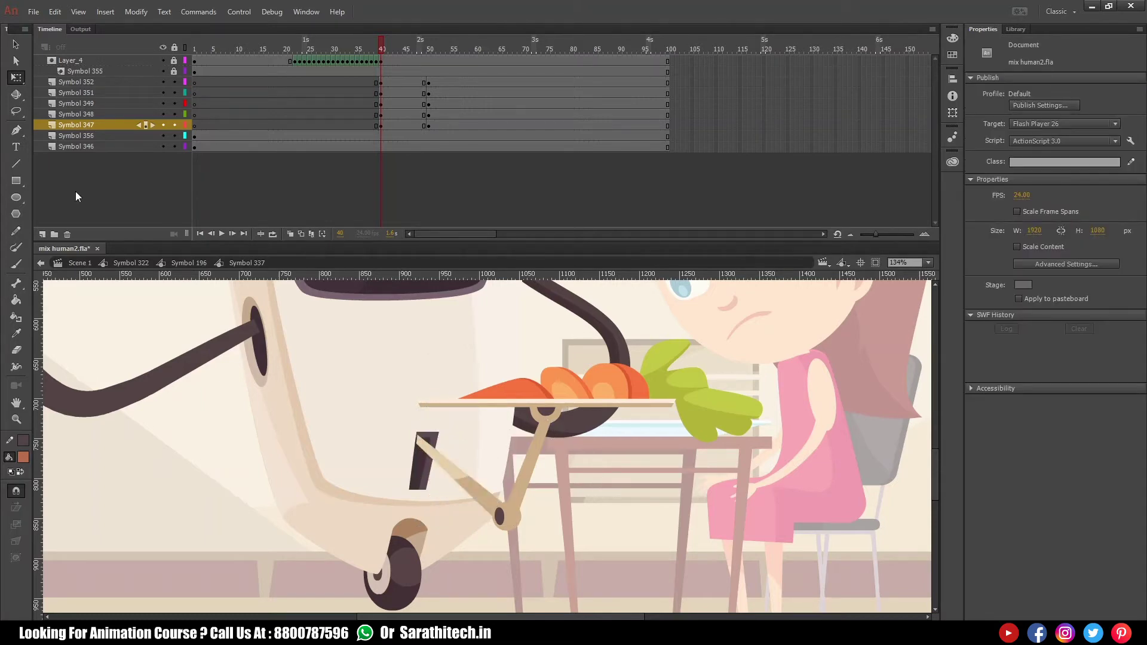
# - Add a layer above Symbol 347, draw a thin vertical rectangle about 1.75 by 19 near the robot's slot, and delete its stroke
pyautogui.click(42, 234)
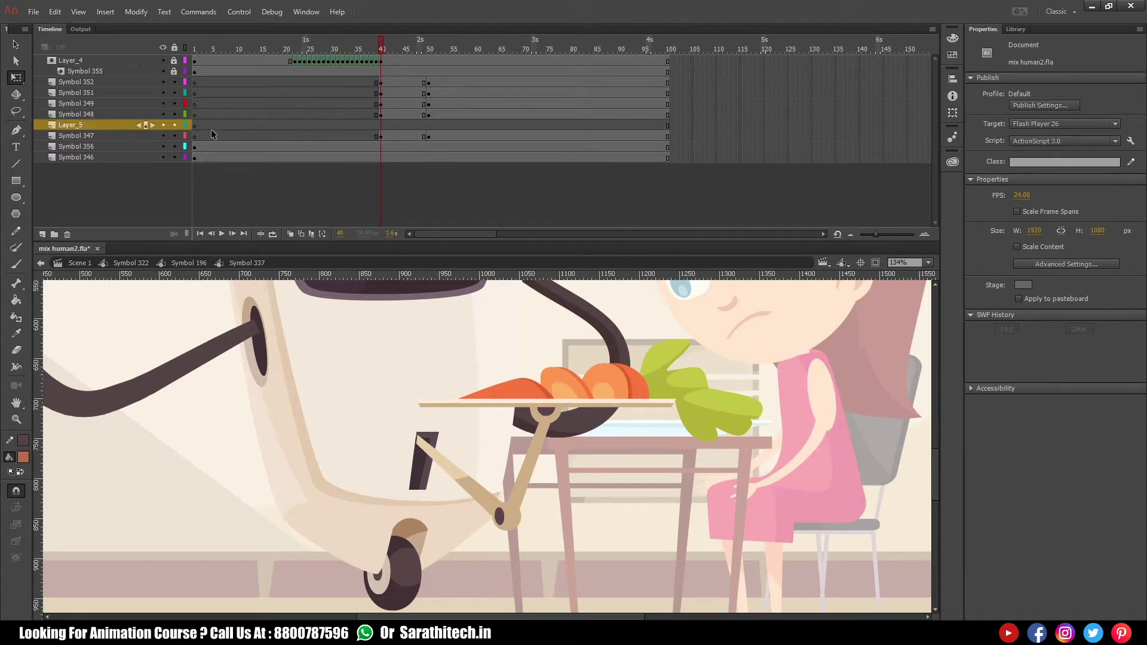
pyautogui.click(367, 125)
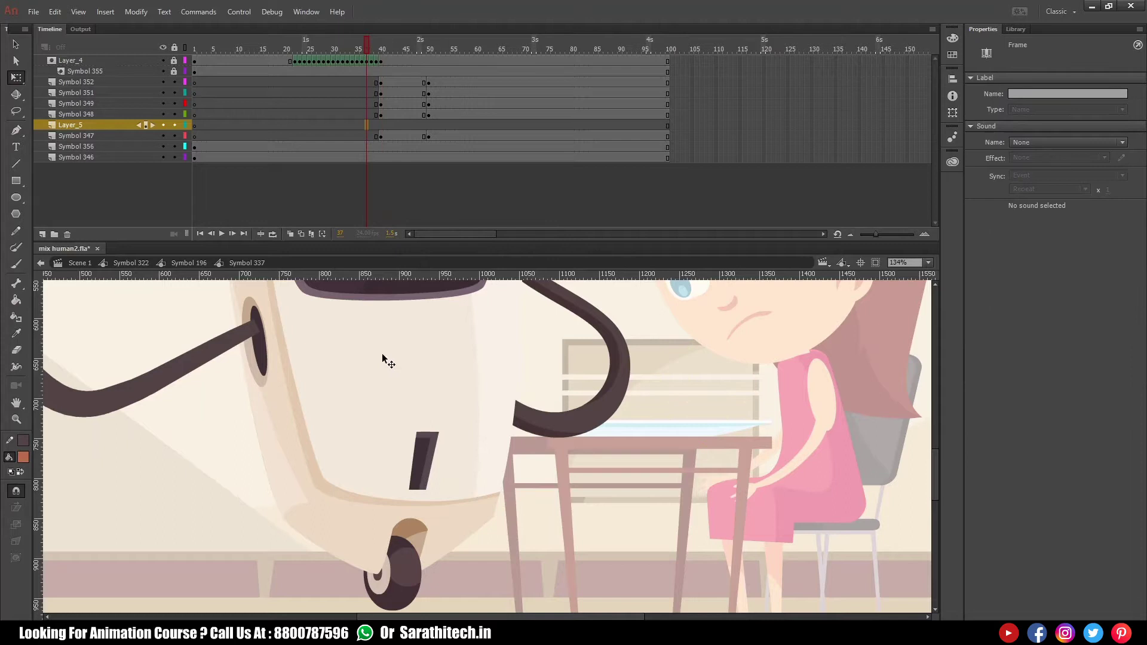
pyautogui.press('r')
pyautogui.click(382, 124)
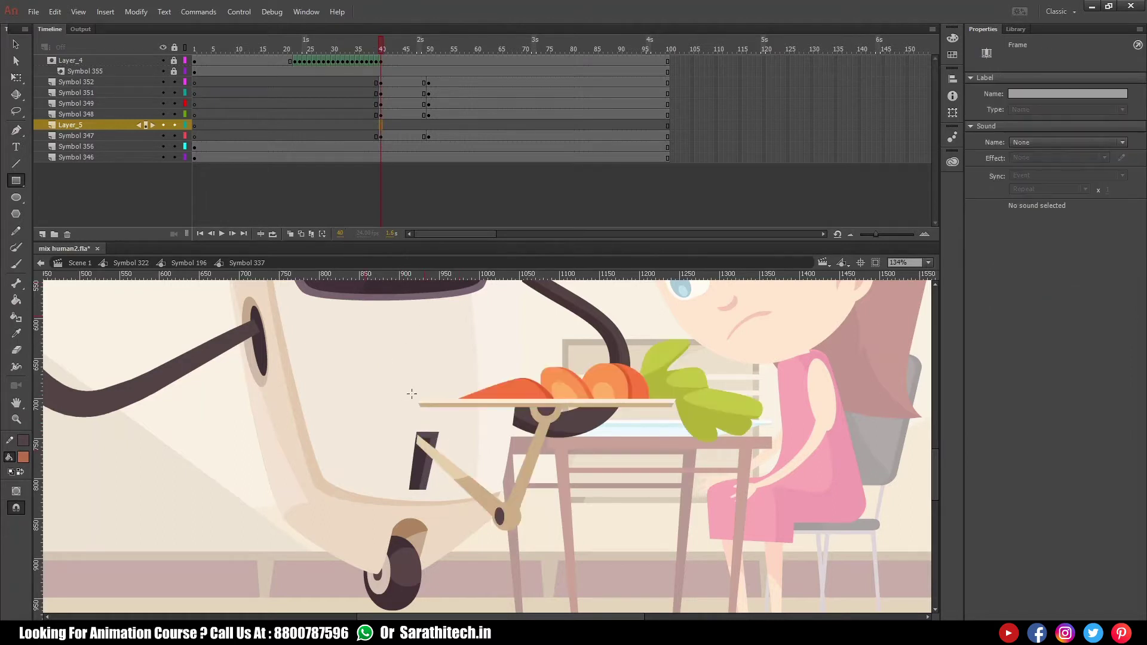
pyautogui.moveTo(383, 375)
pyautogui.mouseDown()
pyautogui.moveTo(377, 461)
pyautogui.moveTo(391, 463)
pyautogui.mouseUp()
pyautogui.keyDown('ctrl'); pyautogui.click(409, 438); pyautogui.keyUp('ctrl')
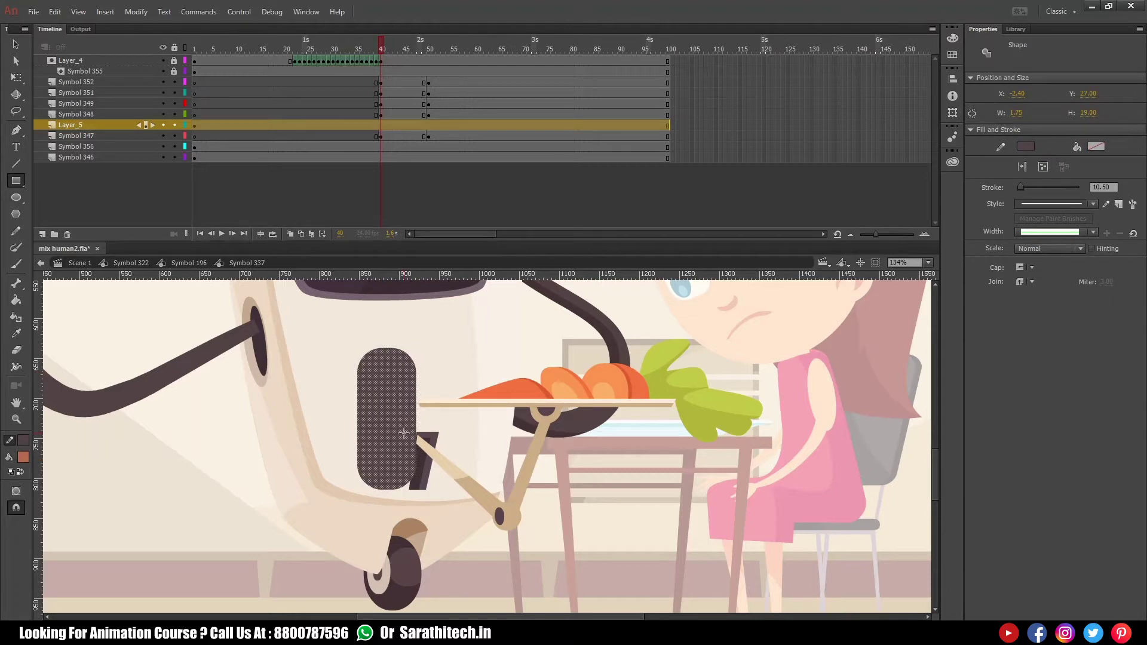
pyautogui.press('Delete')
# - Rotate the thin rectangle clockwise and widen it into a slanted block ending beside the start of the tray arm
pyautogui.keyDown('ctrl'); pyautogui.click(387, 421); pyautogui.keyUp('ctrl')
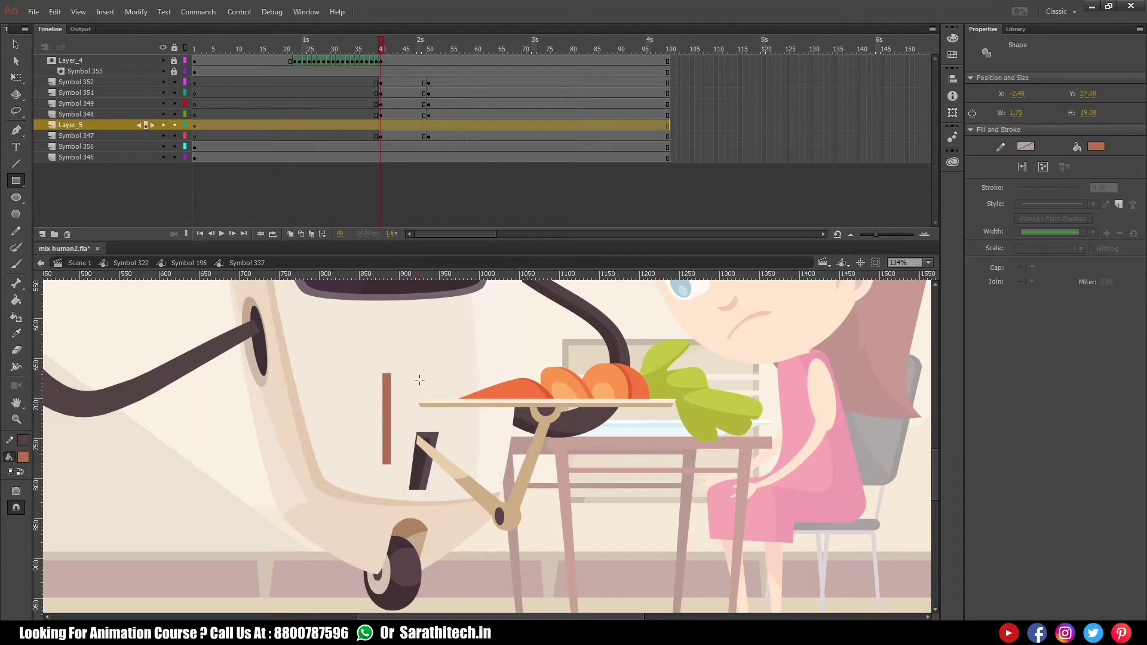
pyautogui.press('q')
pyautogui.moveTo(396, 371); pyautogui.dragTo(411, 379)
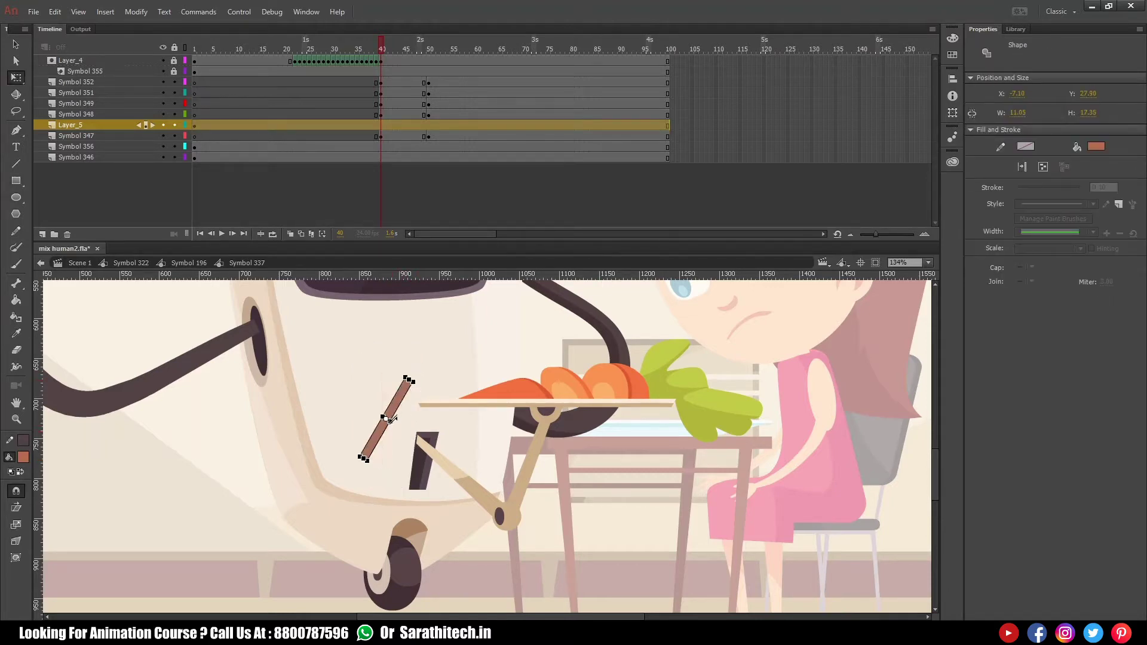
pyautogui.moveTo(387, 420)
pyautogui.mouseDown()
pyautogui.moveTo(412, 426)
pyautogui.moveTo(406, 408)
pyautogui.mouseUp()
pyautogui.click(480, 428)
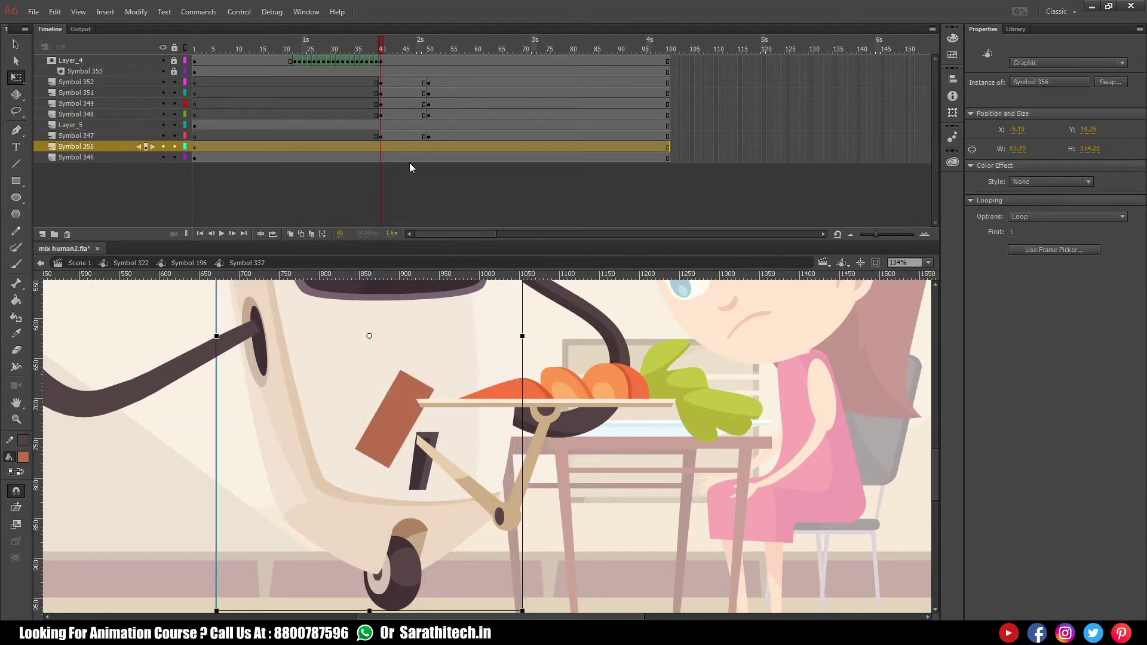
# - Insert a keyframe on Layer_5 at frame 50, try stretching the slanted block sideways, and undo the stretch
pyautogui.click(429, 125)
pyautogui.press('F6')
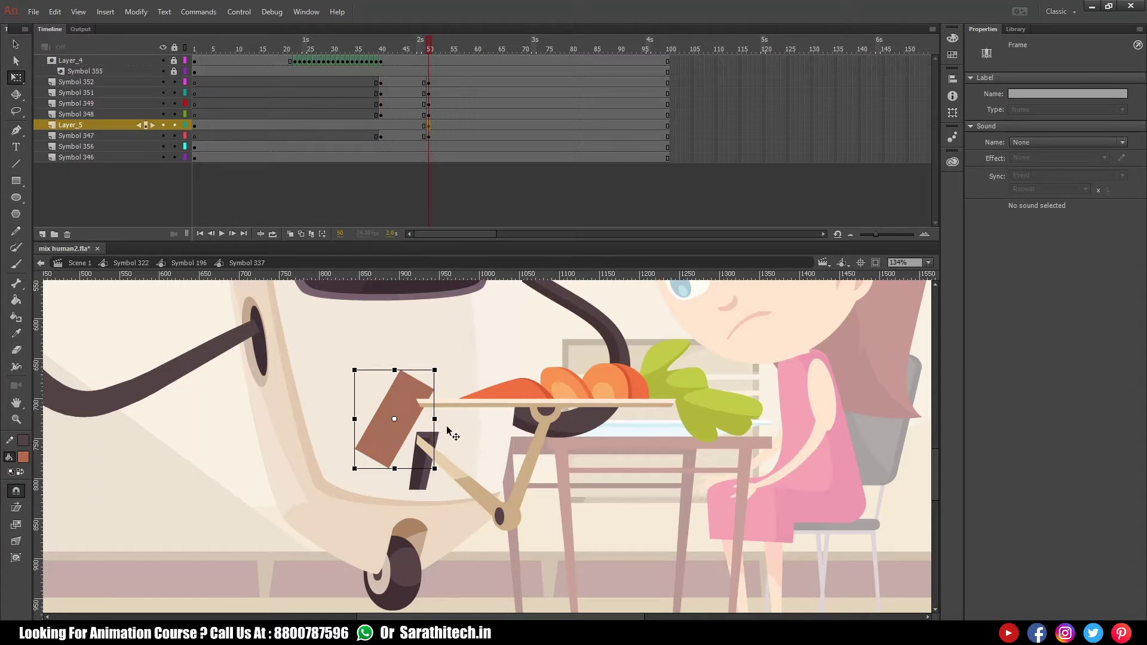
pyautogui.click(447, 428)
pyautogui.click(410, 423)
pyautogui.moveTo(434, 419); pyautogui.dragTo(518, 464)
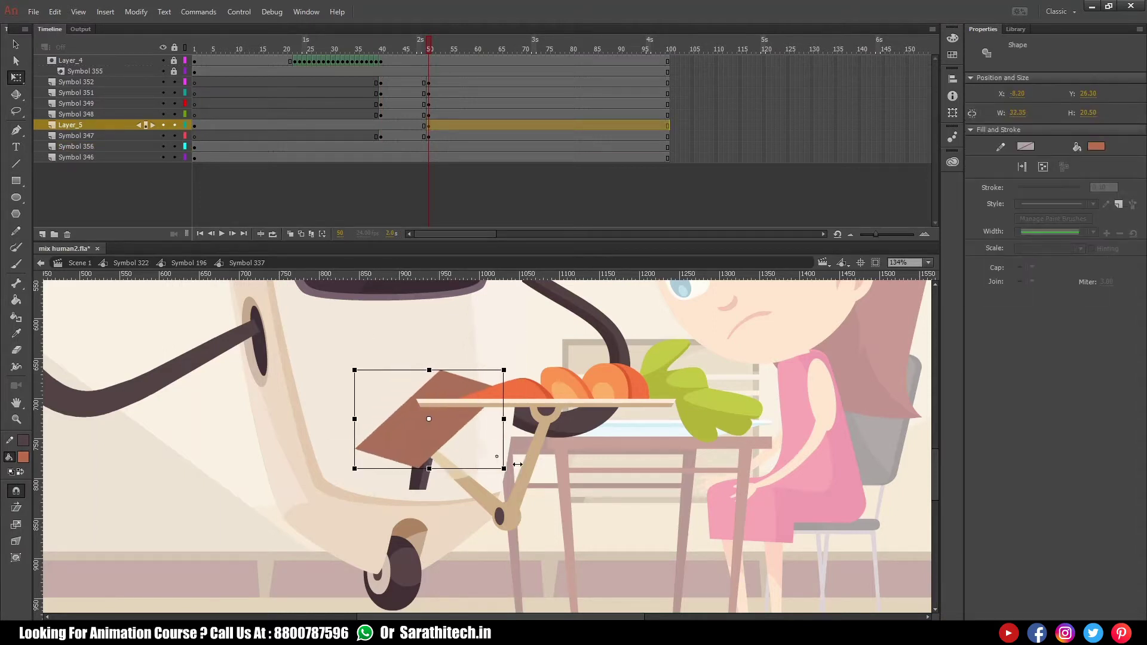
pyautogui.hotkey('ctrl', 'z')
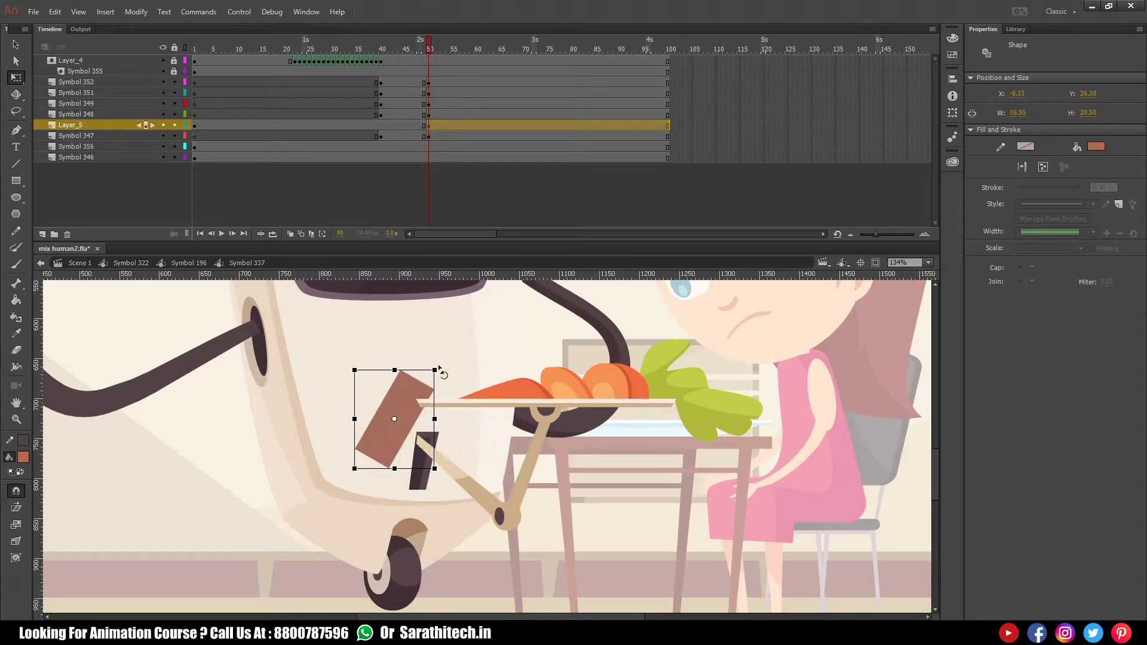
# - Rotate the frame 50 block to align with the lower tray arm and extend it over the whole arm, then return to frame 40
pyautogui.moveTo(433, 367); pyautogui.dragTo(410, 356)
pyautogui.click(406, 364)
pyautogui.click(397, 406)
pyautogui.moveTo(415, 419); pyautogui.dragTo(579, 466)
pyautogui.moveTo(471, 447); pyautogui.dragTo(456, 484)
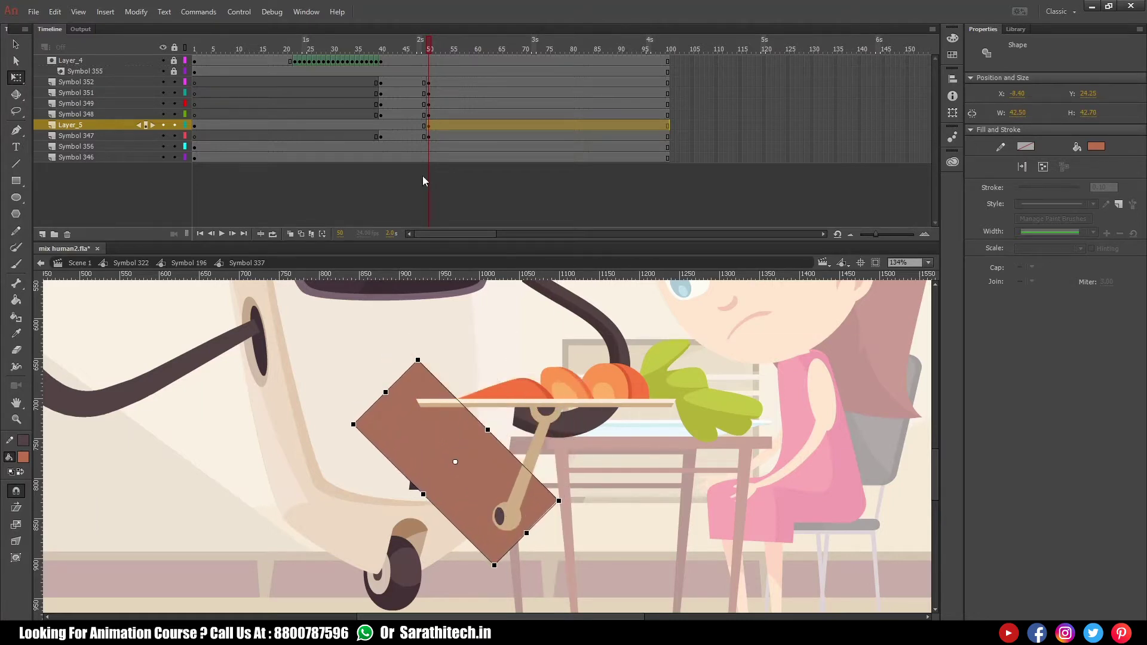
pyautogui.click(381, 126)
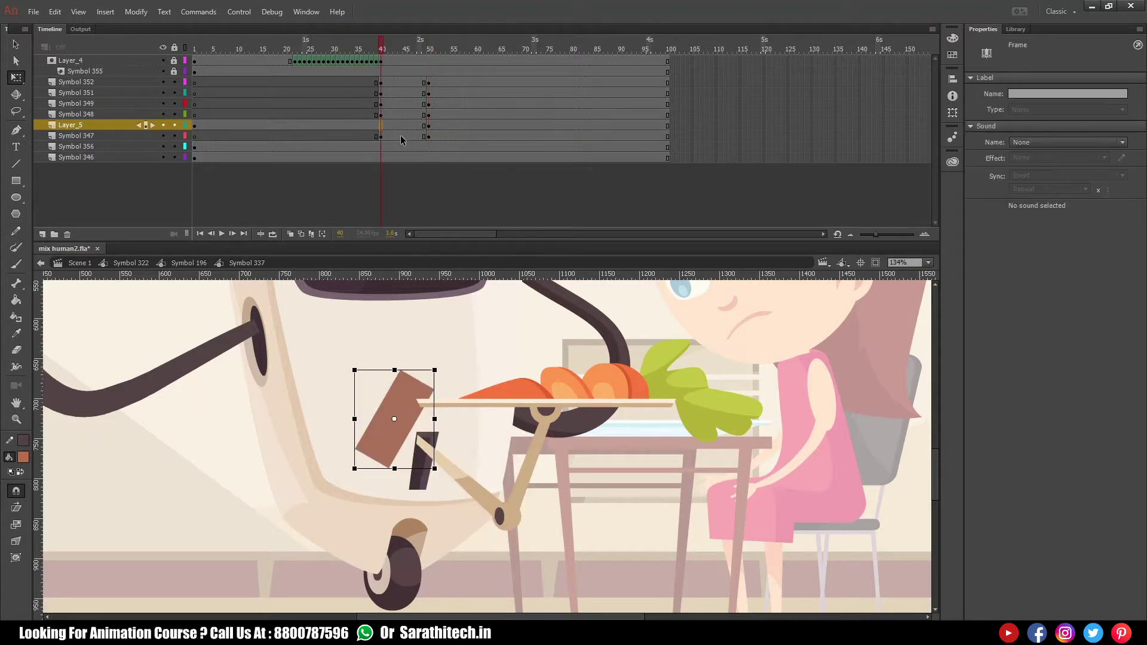
# - Create a shape tween on Layer_5 between frames 40 and 50, and delete the block from the frames before frame 40
pyautogui.rightClick(400, 125)
pyautogui.click(436, 146)
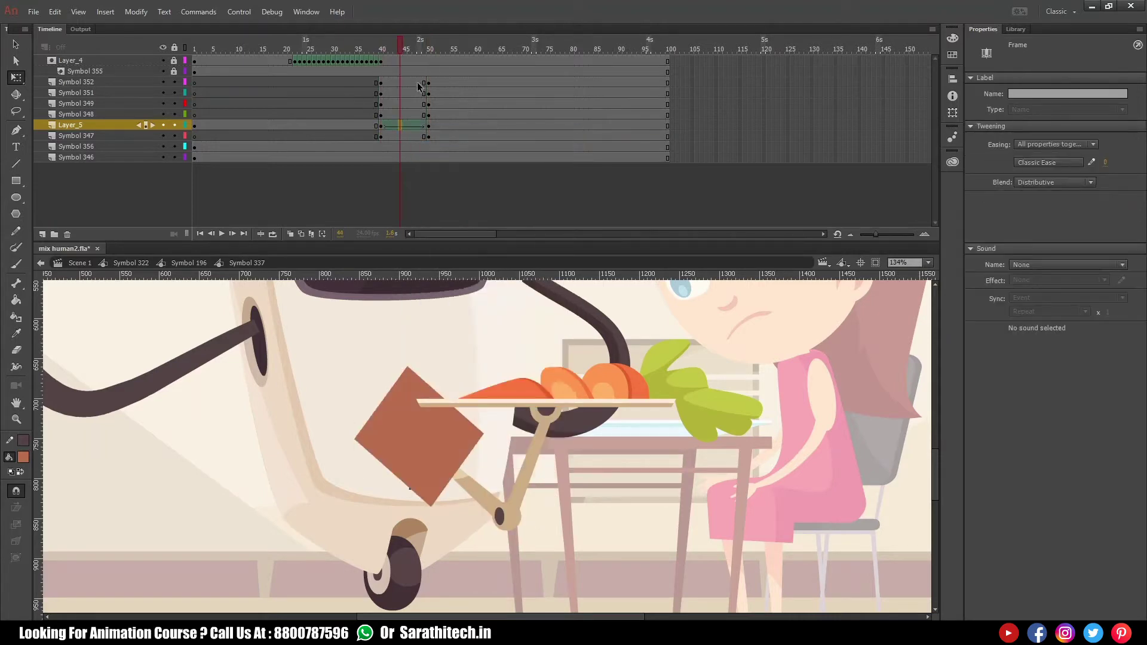
pyautogui.moveTo(400, 54); pyautogui.dragTo(432, 63)
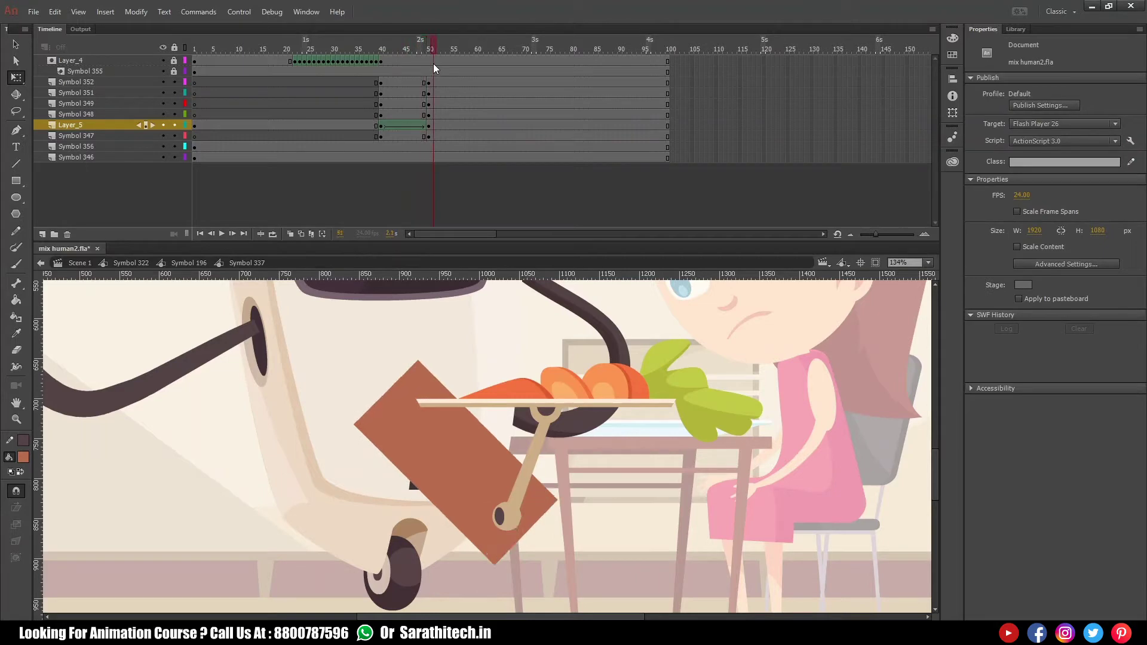
pyautogui.click(286, 125)
pyautogui.press('Delete')
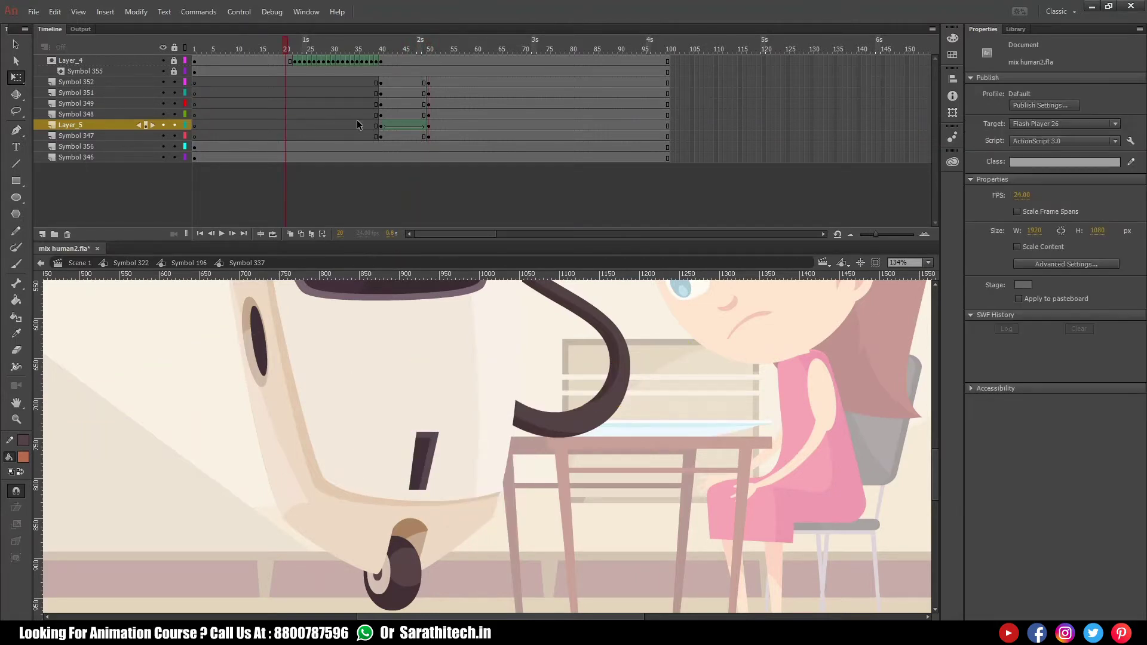
pyautogui.click(378, 52)
pyautogui.moveTo(378, 52); pyautogui.dragTo(429, 53)
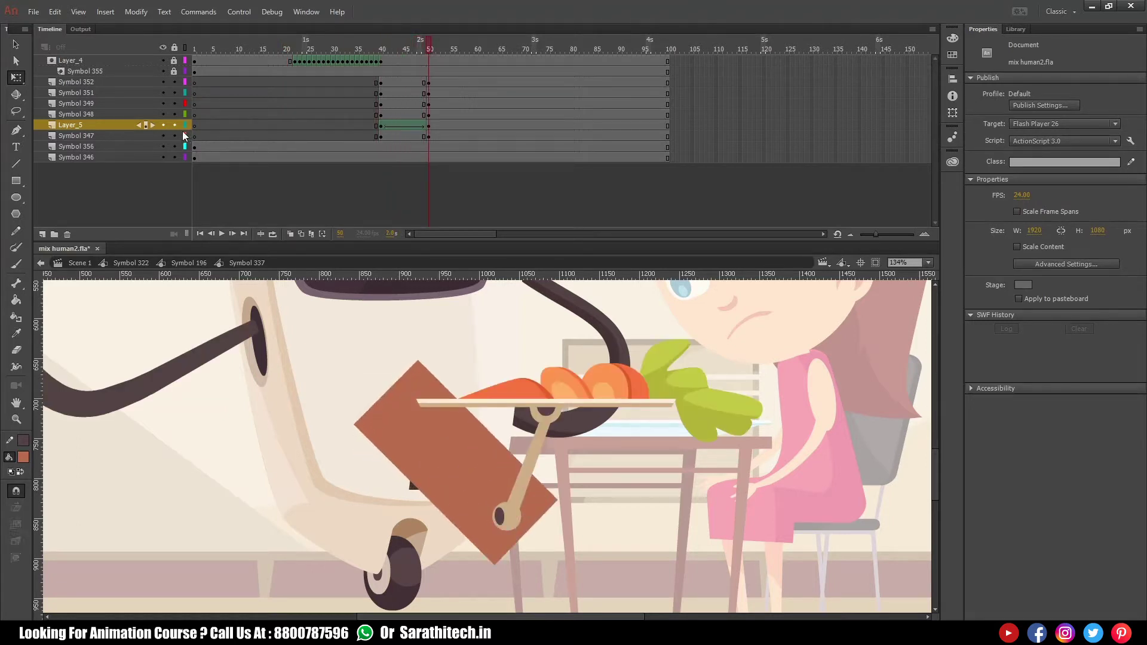
# - Turn Layer_5 into a mask over the Symbol 347 layer
pyautogui.rightClick(111, 123)
pyautogui.click(95, 125)
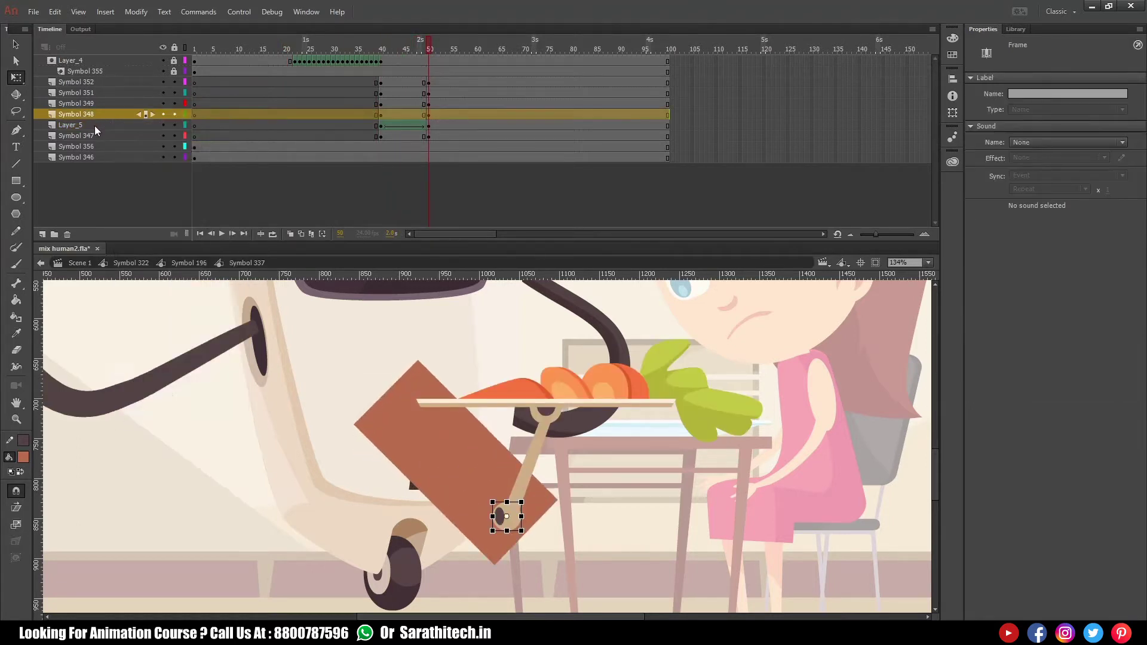
pyautogui.rightClick(95, 125)
pyautogui.click(139, 308)
pyautogui.moveTo(425, 56)
pyautogui.mouseDown()
pyautogui.moveTo(380, 58)
pyautogui.moveTo(434, 60)
pyautogui.mouseUp()
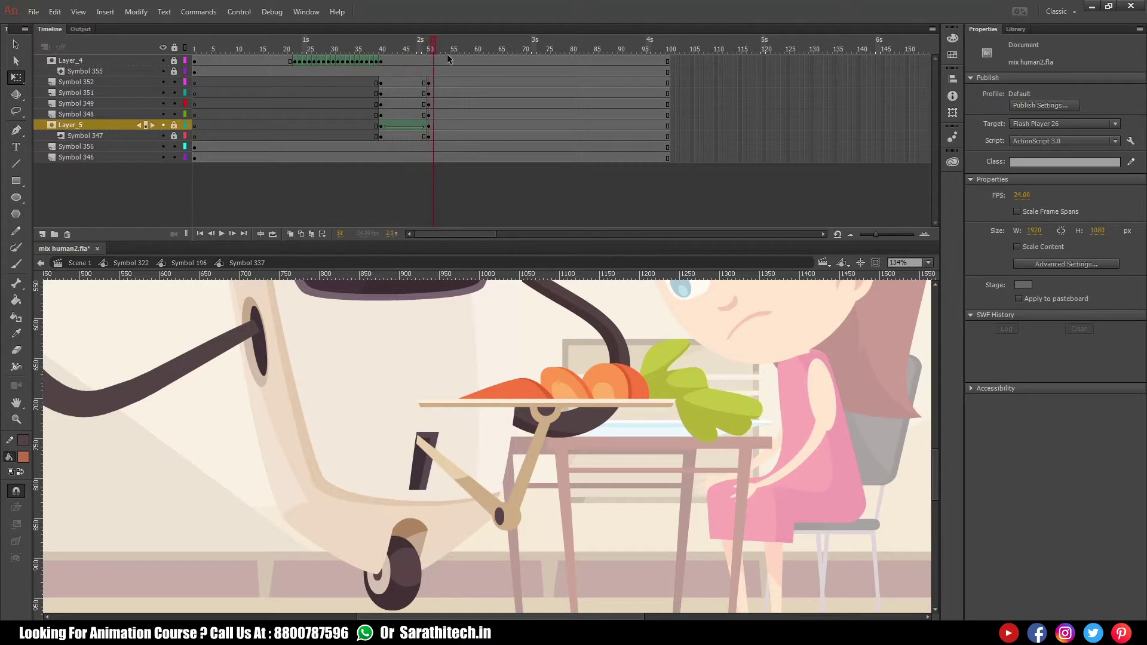
# - Add keyframes on Symbol 348 at frames 53 and 56, and scale the elbow joint to 102% at frame 53
pyautogui.click(519, 515)
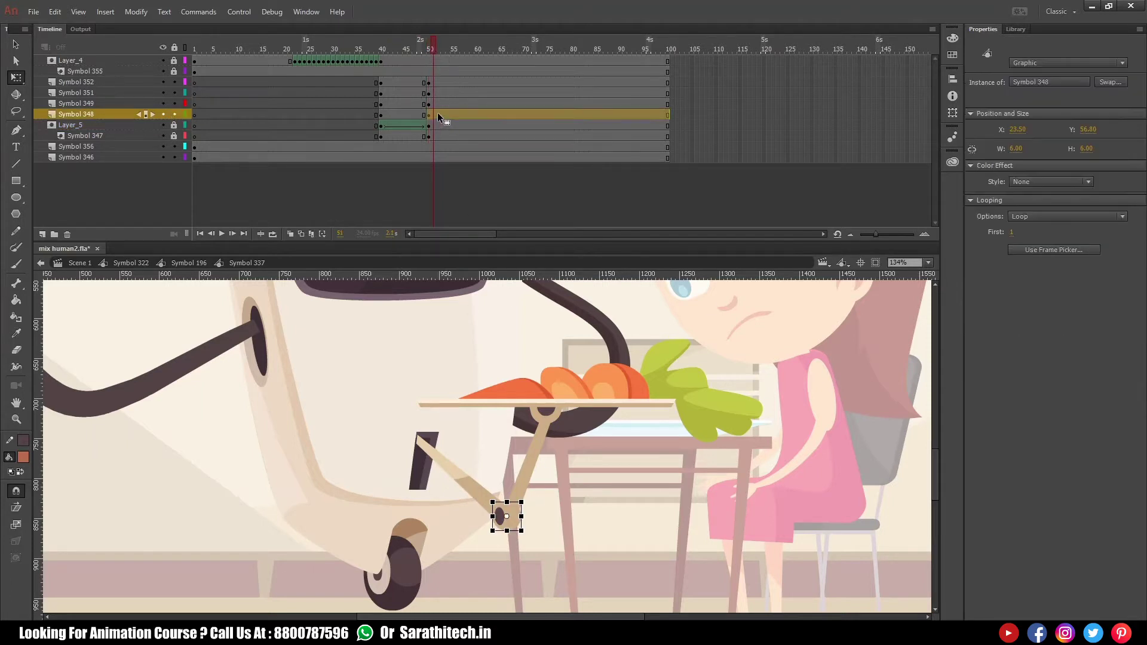
pyautogui.click(455, 53)
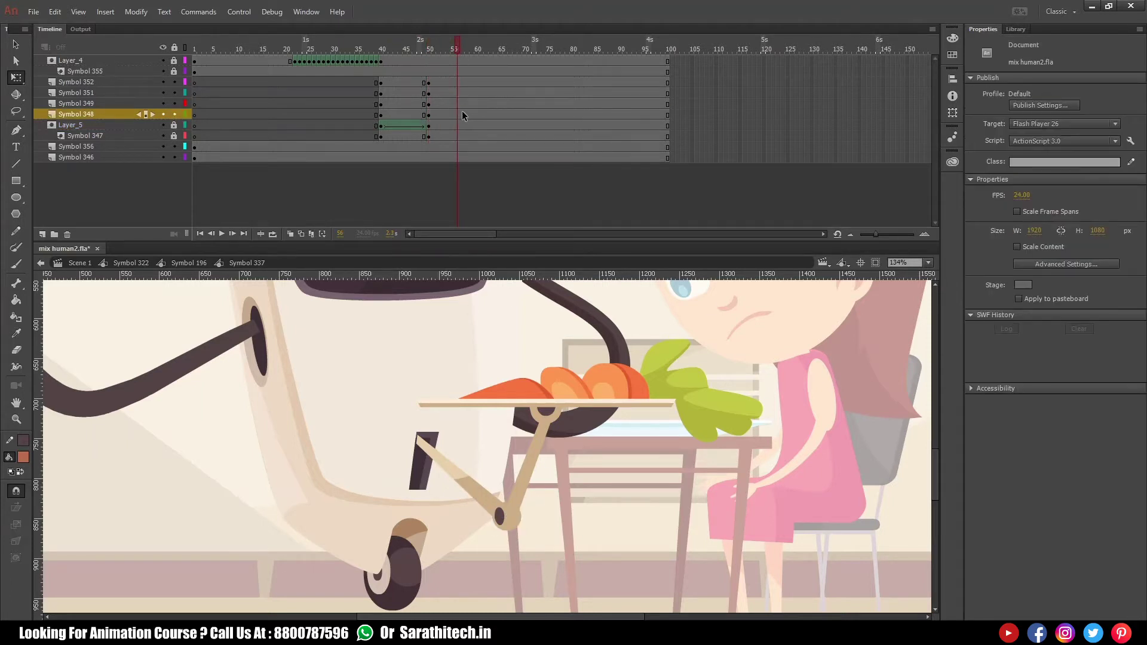
pyautogui.click(458, 114)
pyautogui.click(436, 115)
pyautogui.press('F6')
pyautogui.moveTo(442, 116); pyautogui.dragTo(447, 118)
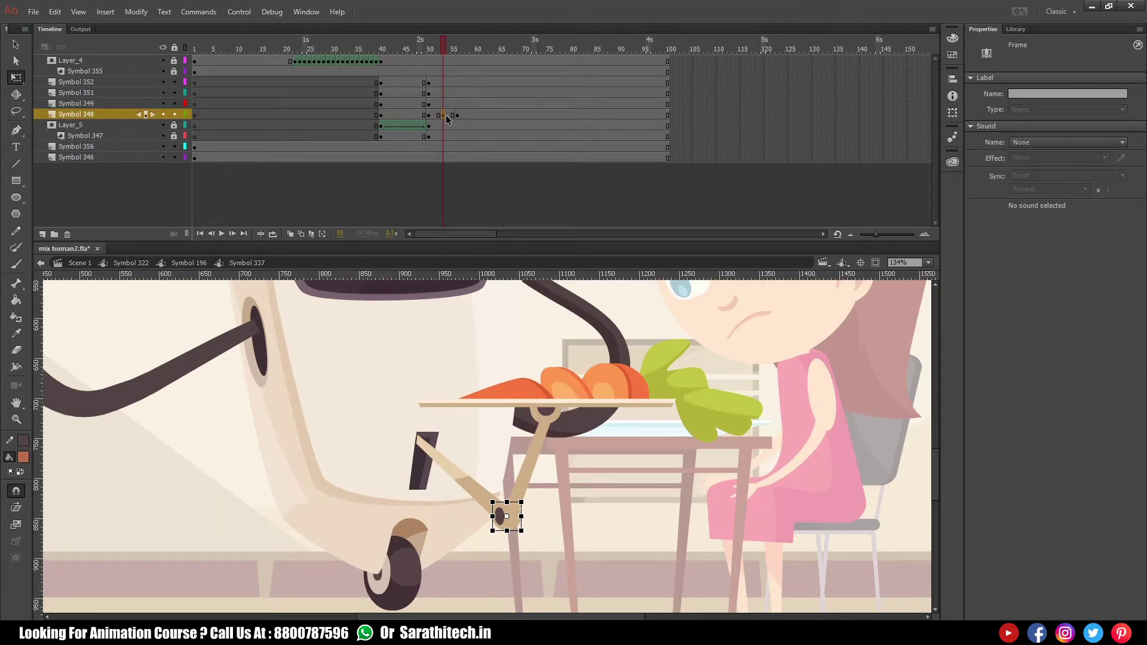
pyautogui.hotkey('ctrl', 'alt', 's')
pyautogui.write('10')
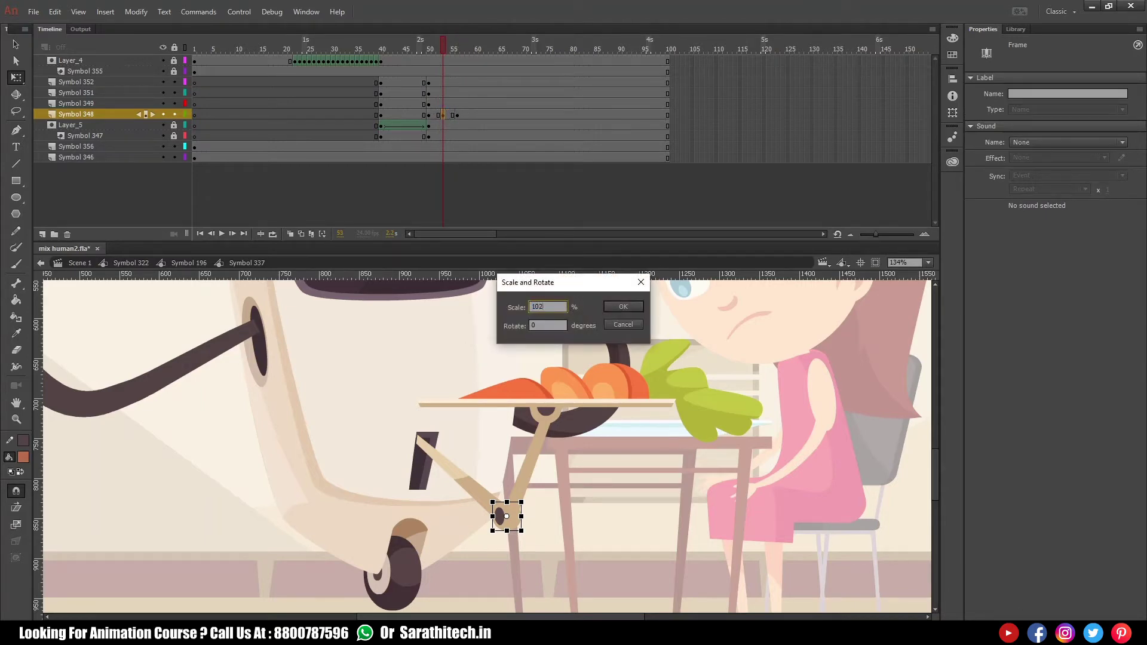
pyautogui.write('2')
pyautogui.press('Return')
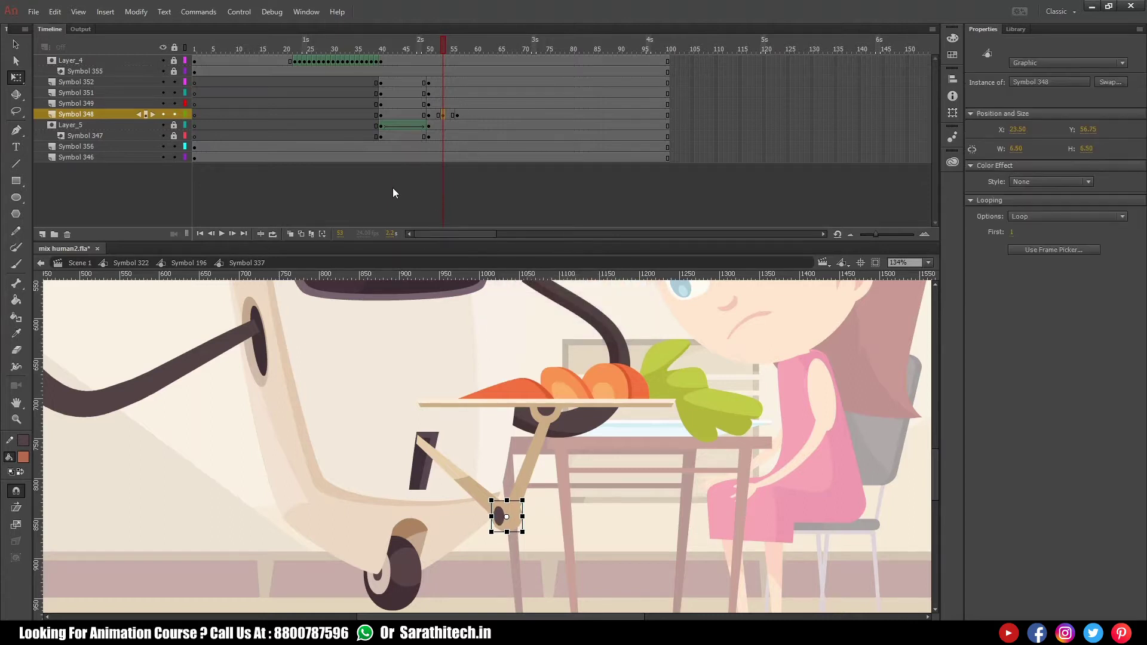
# - Scale the elbow joint to 50% at frame 50 of Symbol 348
pyautogui.click(429, 115)
pyautogui.click(429, 115)
pyautogui.hotkey('ctrl', 'alt', 's')
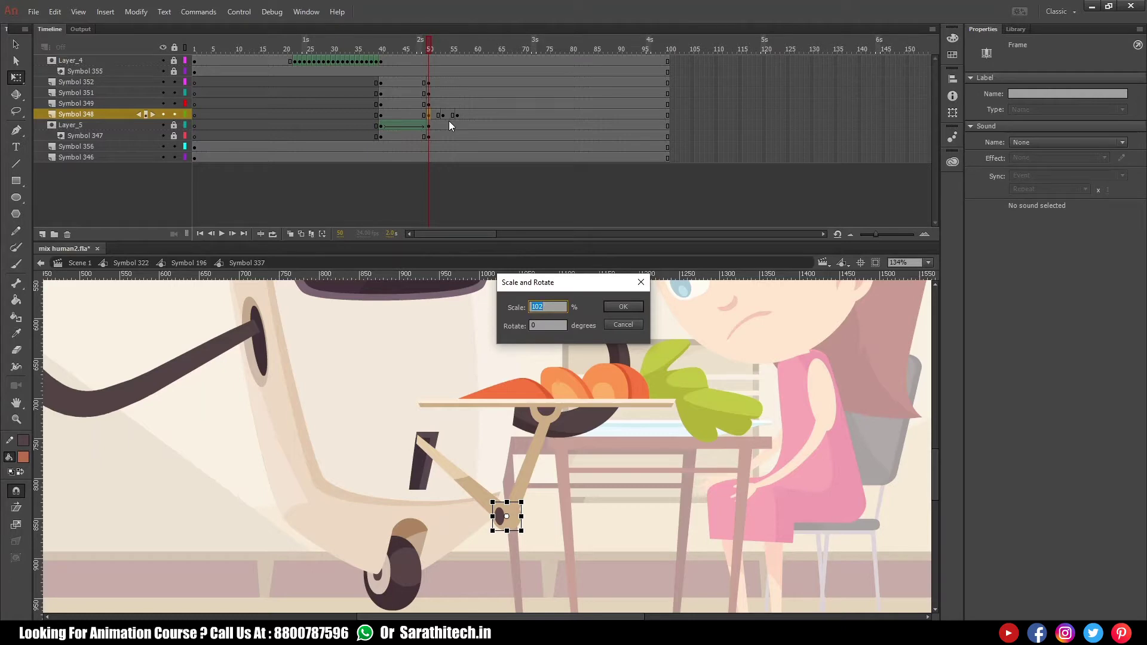
pyautogui.write('50')
pyautogui.press('Return')
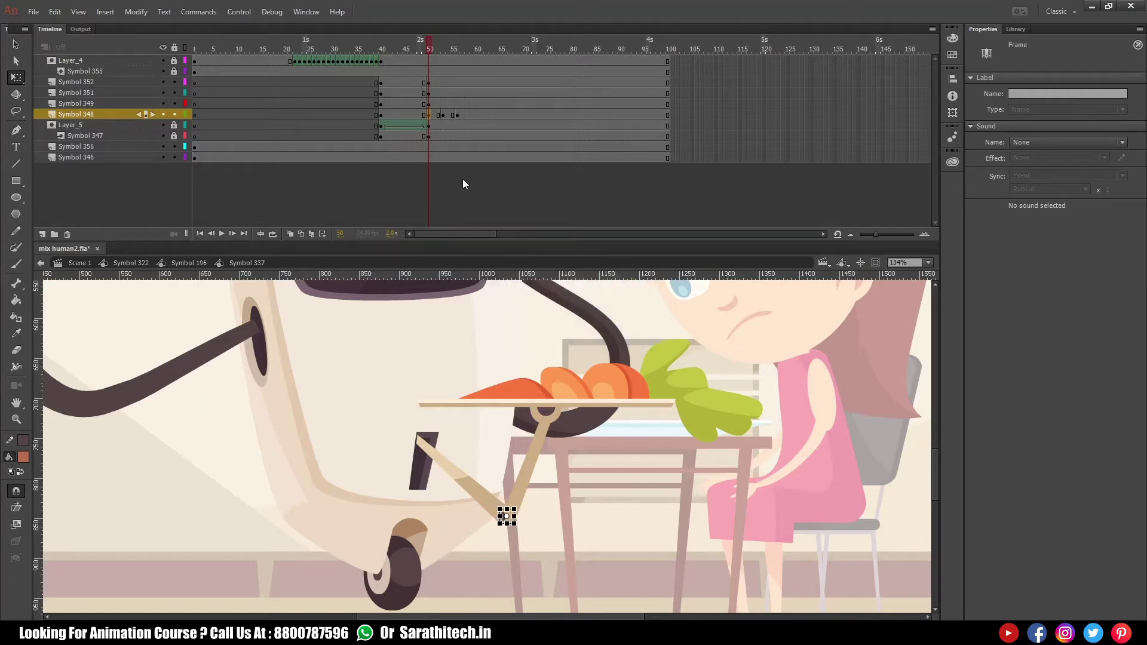
# - Empty Symbol 348 from frame 40 up to frame 50, and apply classic tweens with ease out between frames 50, 53 and 56
pyautogui.click(390, 115)
pyautogui.click(443, 115)
pyautogui.rightClick(444, 116)
pyautogui.click(545, 150)
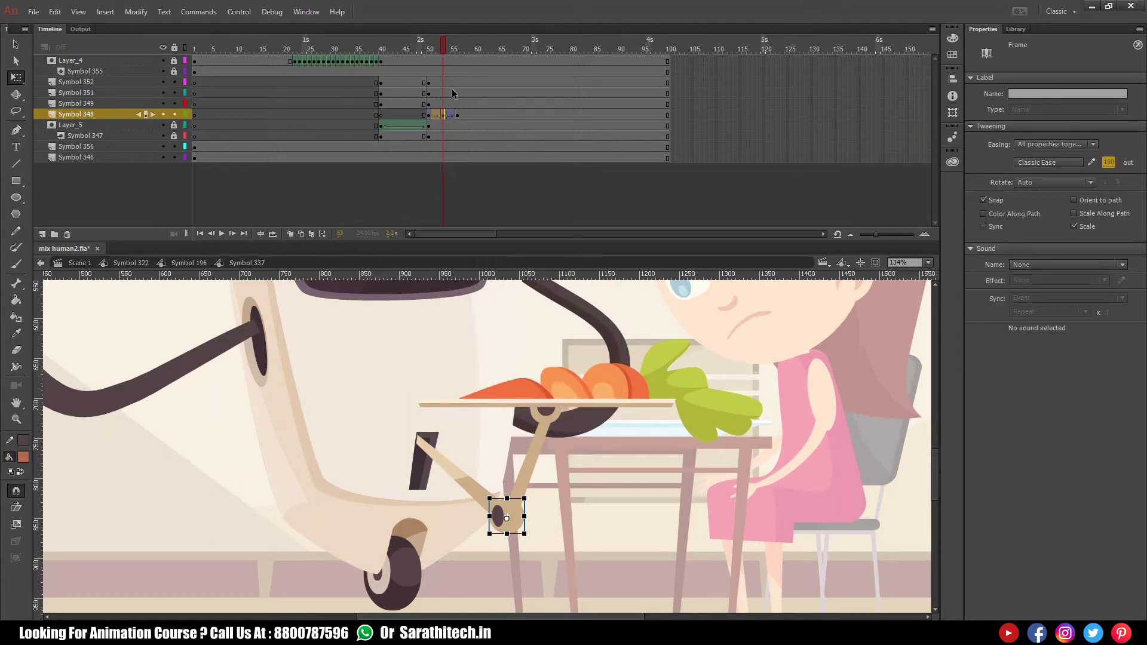
# - Check the elbow joint's size and position at frames 50, 53 and 56
pyautogui.click(393, 53)
pyautogui.press('Return')
pyautogui.click(430, 50)
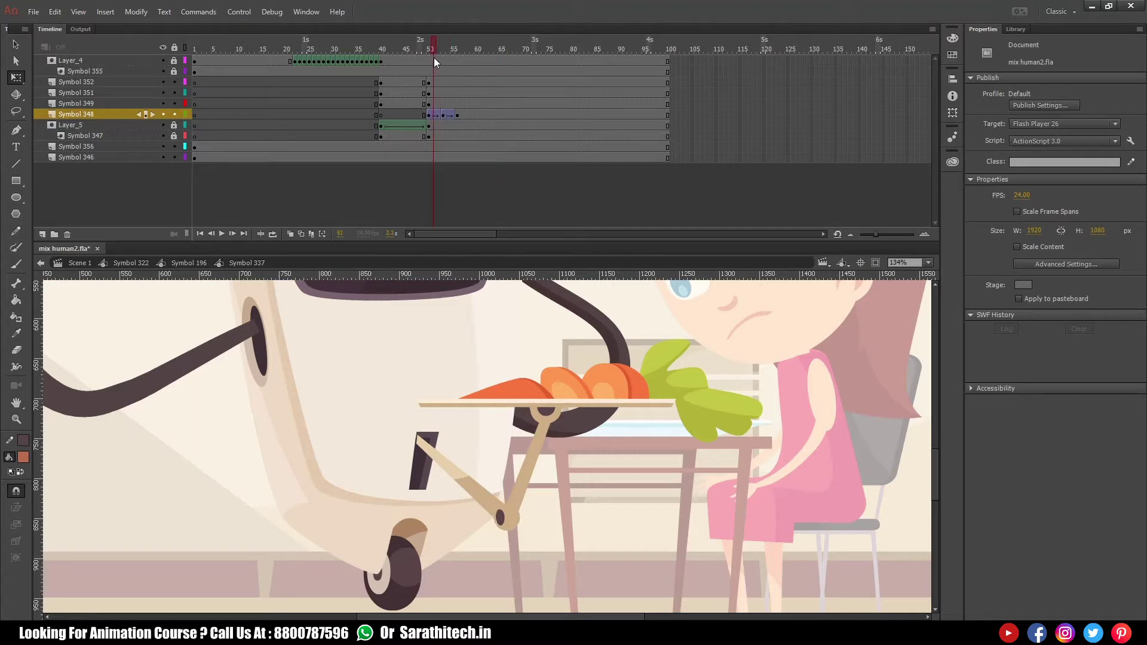
pyautogui.click(516, 521)
pyautogui.click(507, 533)
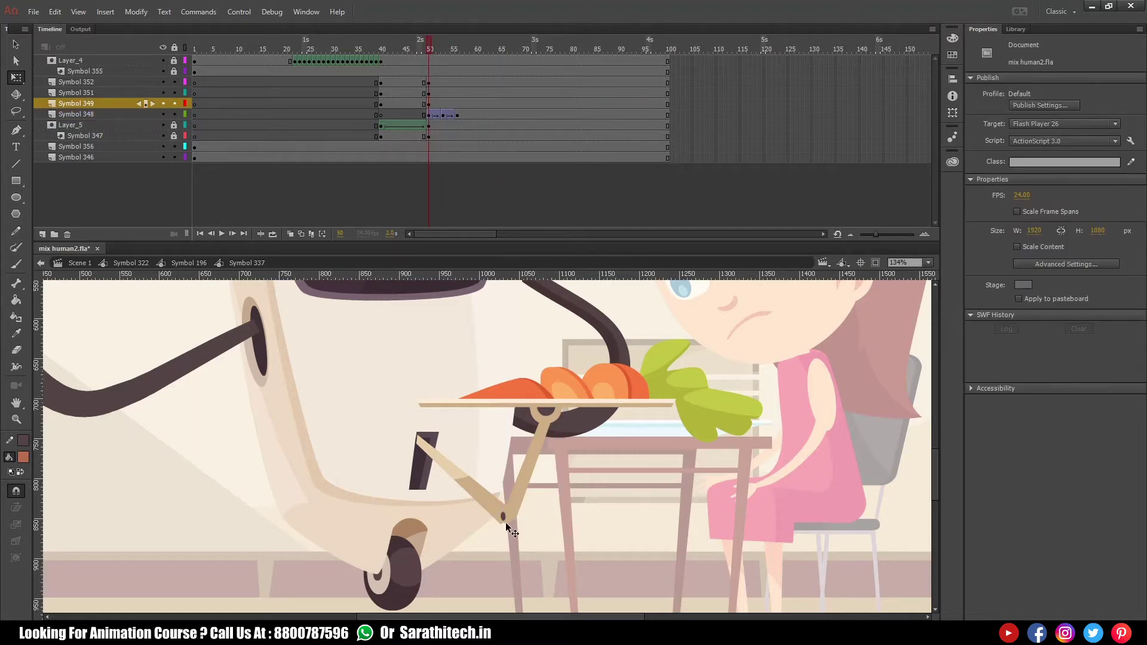
pyautogui.click(506, 523)
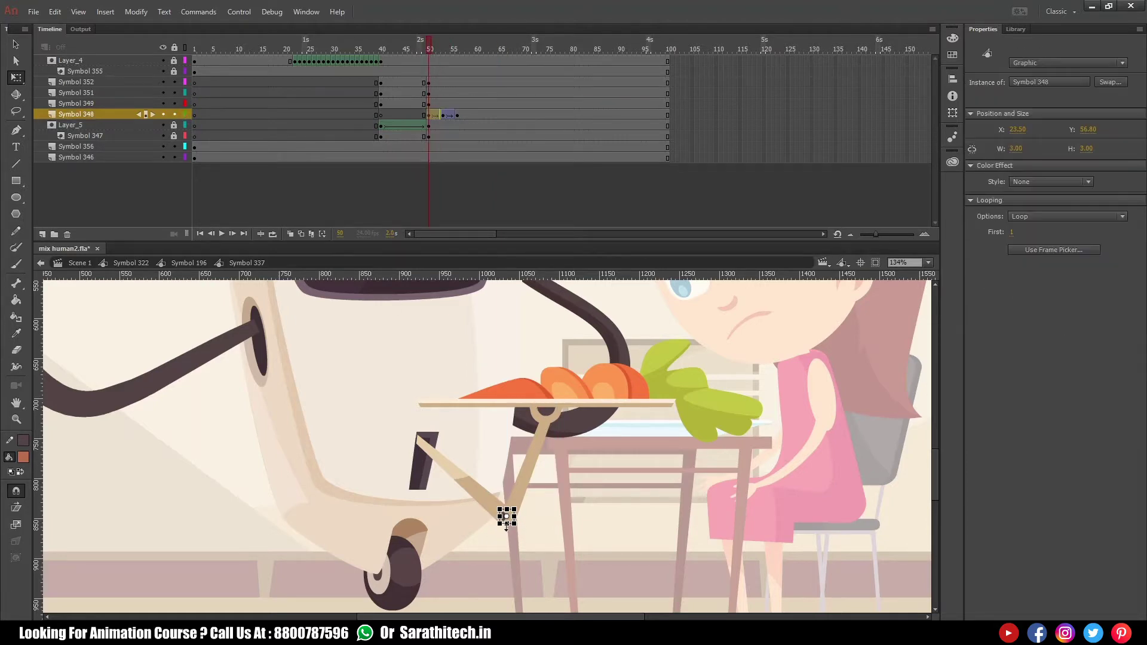
pyautogui.click(447, 105)
pyautogui.click(524, 544)
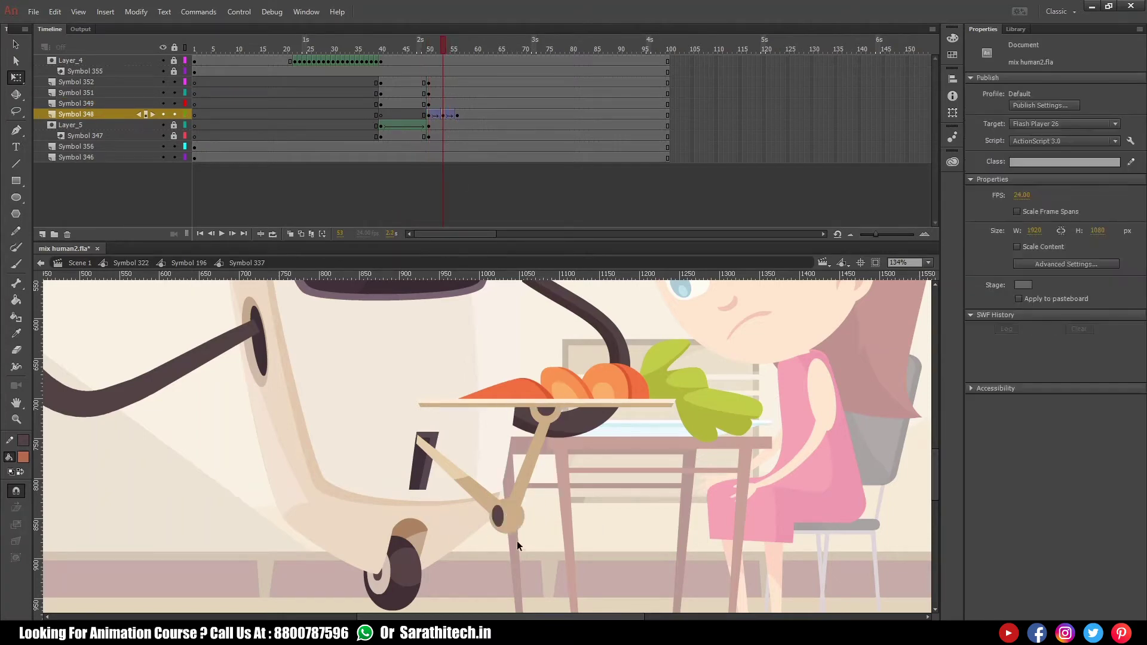
pyautogui.click(511, 526)
pyautogui.click(505, 519)
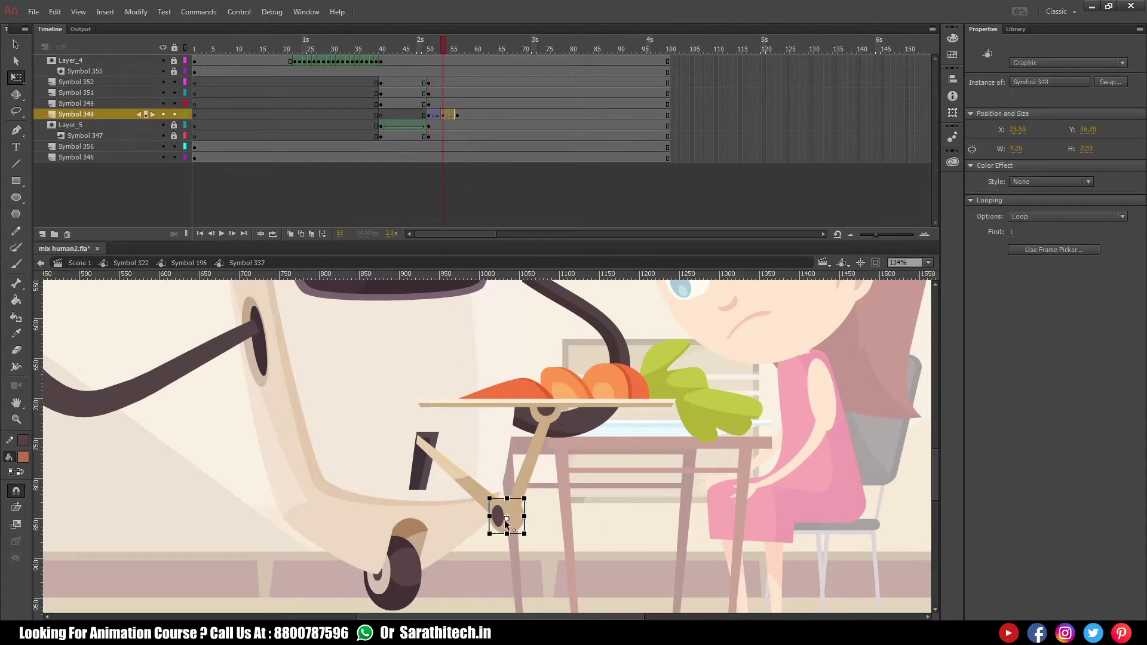
pyautogui.click(457, 48)
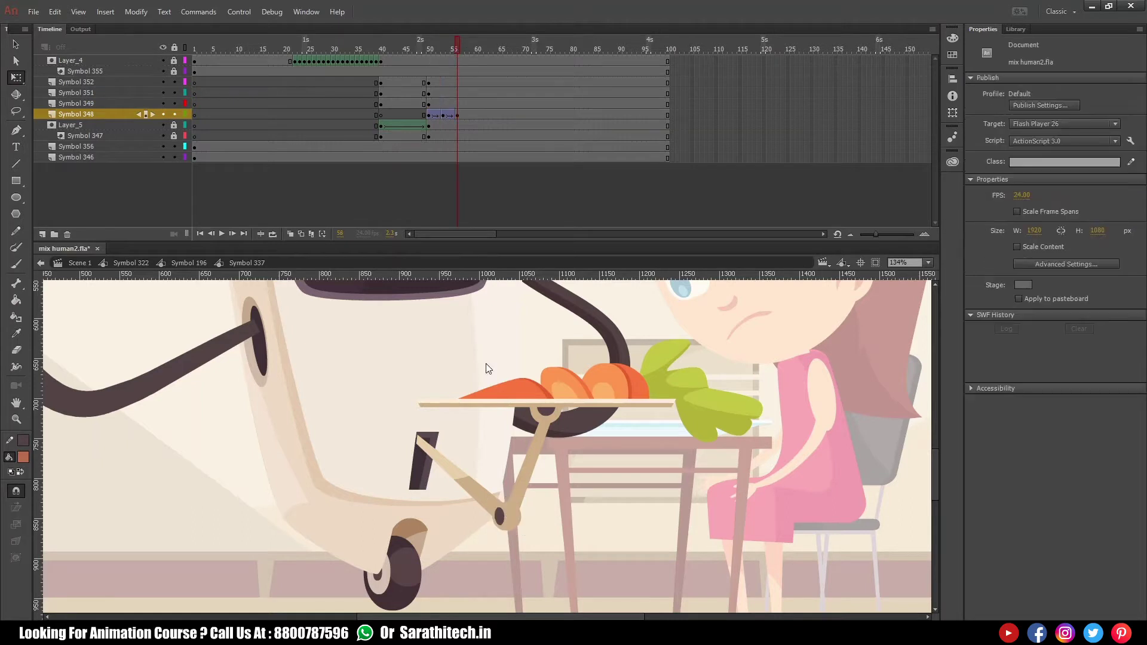
pyautogui.click(502, 521)
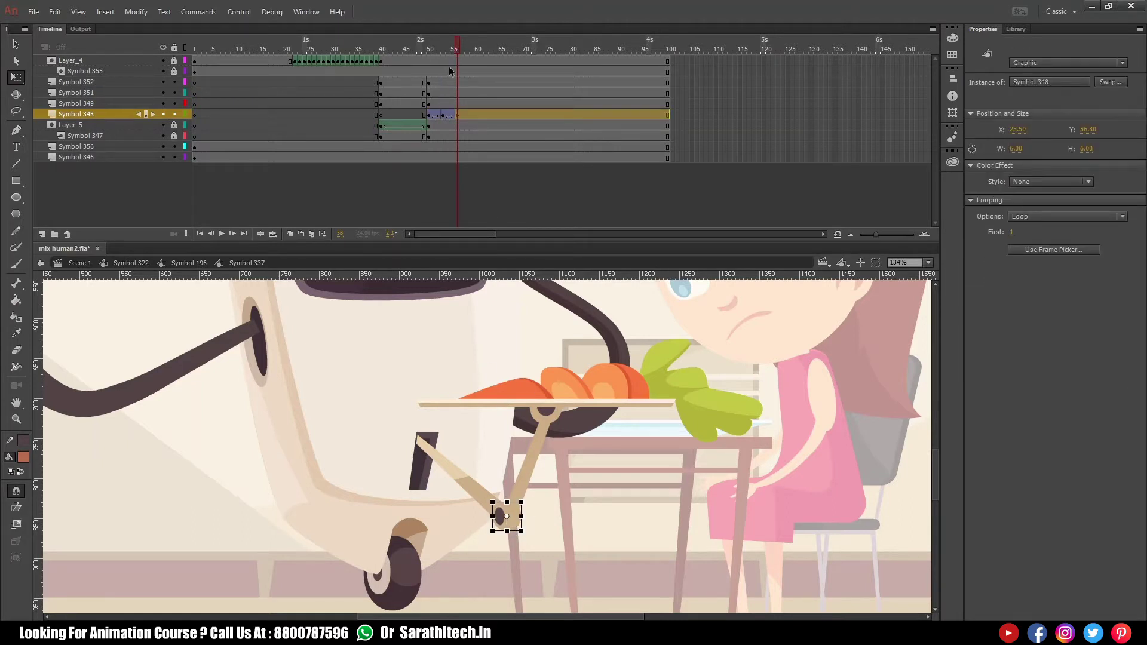
# - Play back the arm reveal and the joint's pop-in, ending on frame 56
pyautogui.click(432, 47)
pyautogui.press('Return')
pyautogui.click(393, 50)
pyautogui.press('Return')
pyautogui.press('Return')
pyautogui.moveTo(451, 49)
pyautogui.mouseDown()
pyautogui.moveTo(476, 52)
pyautogui.moveTo(460, 53)
pyautogui.mouseUp()
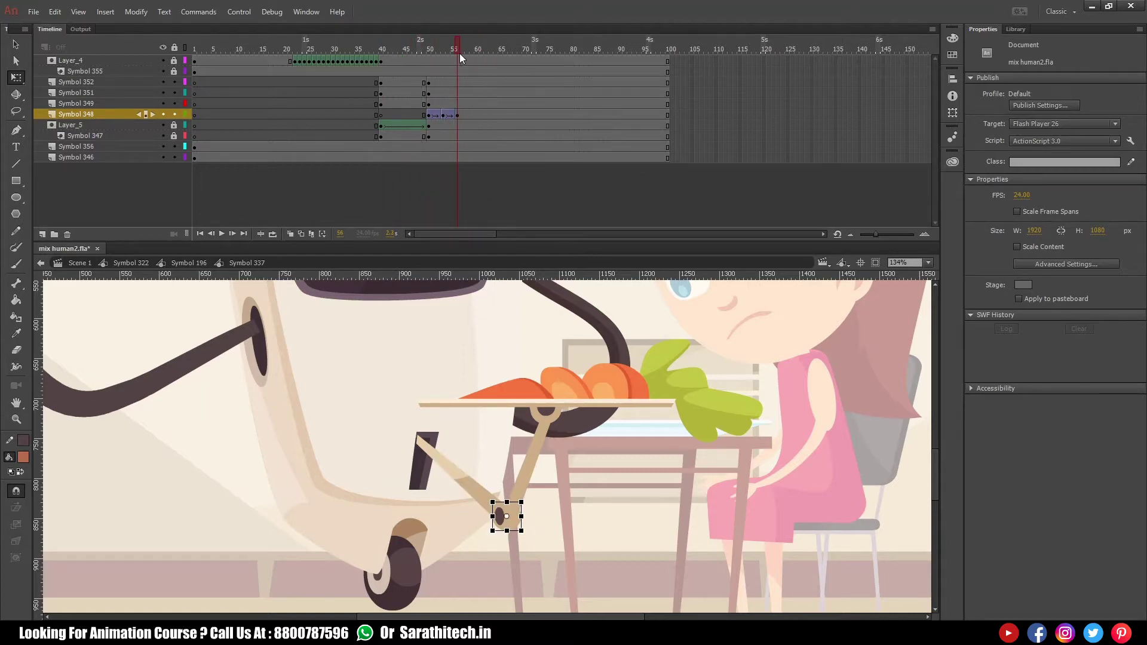
# - Clear the frame 40 keyframes on Symbols 352, 351 and 349, and add keyframes on Symbol 349 at frames 56 and 62
pyautogui.moveTo(386, 105); pyautogui.dragTo(457, 55)
pyautogui.hotkey('shift', 'F6')
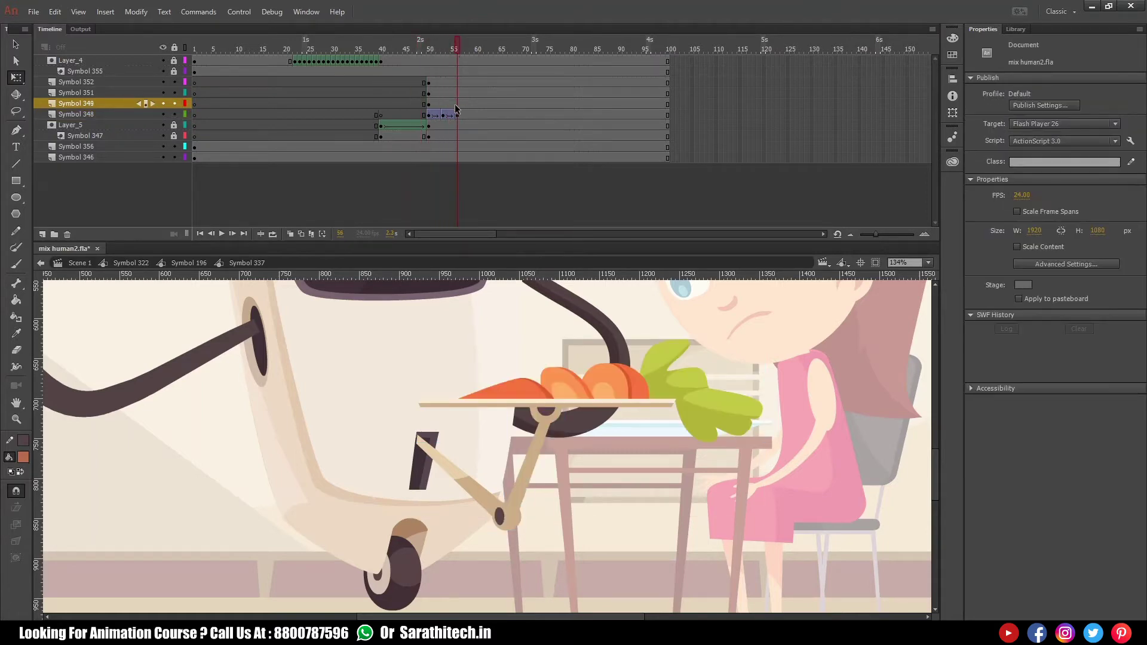
pyautogui.click(533, 453)
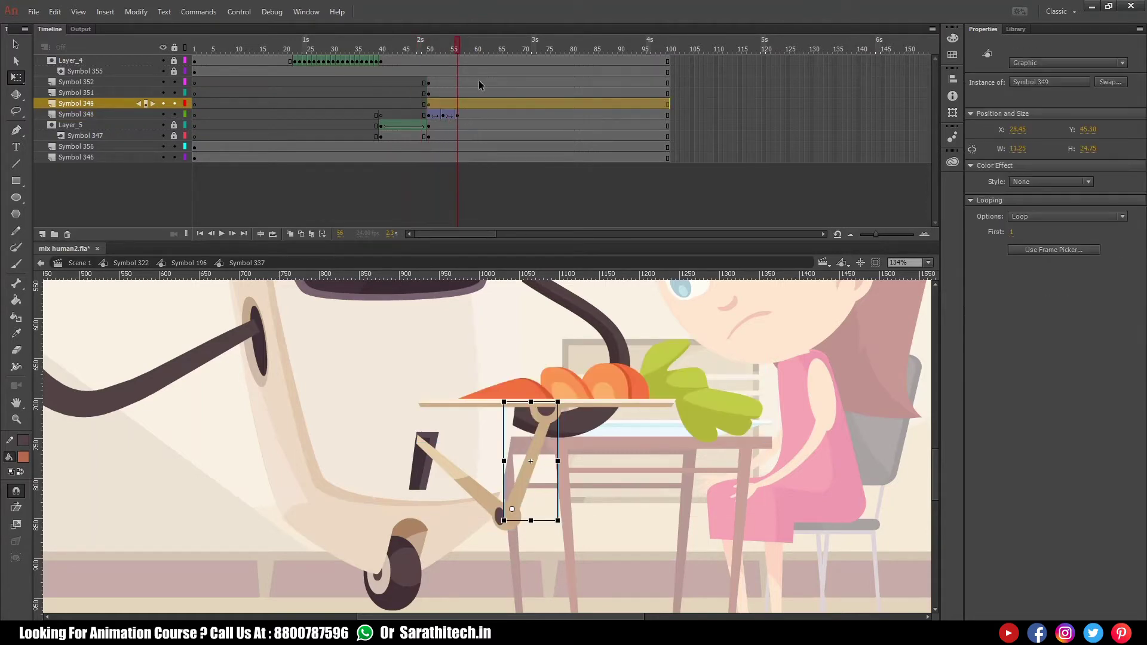
pyautogui.click(458, 104)
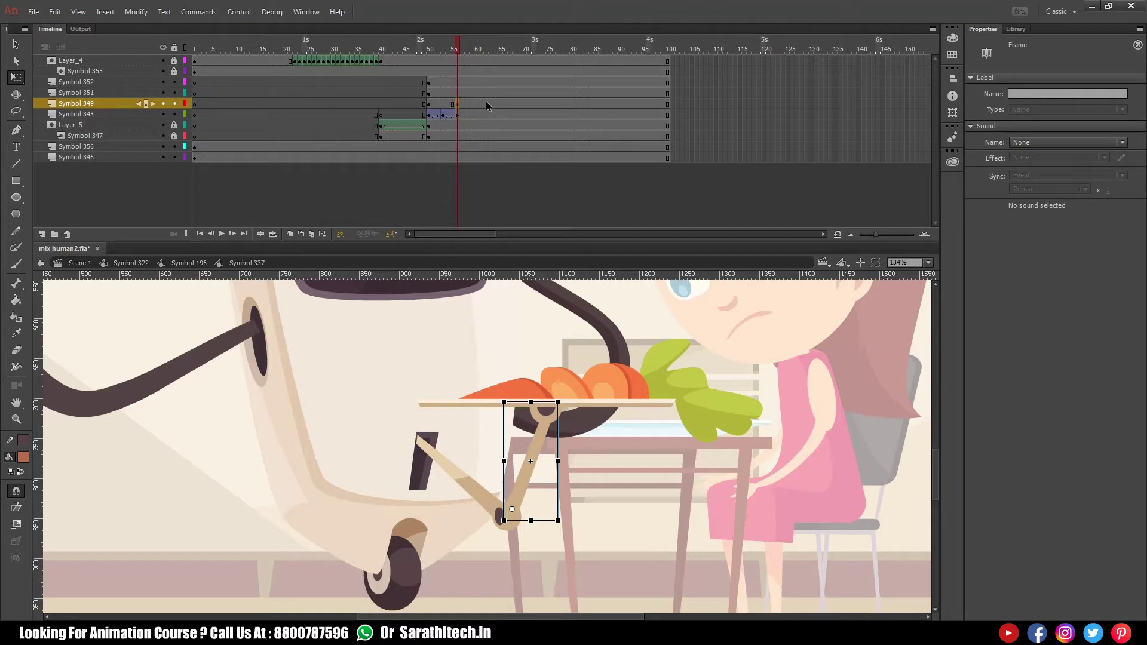
pyautogui.click(487, 104)
pyautogui.press('F6')
pyautogui.click(458, 105)
# - Squash the upper tray arm down at frame 56 and slant it into a short stub at the elbow joint
pyautogui.moveTo(531, 402); pyautogui.dragTo(530, 483)
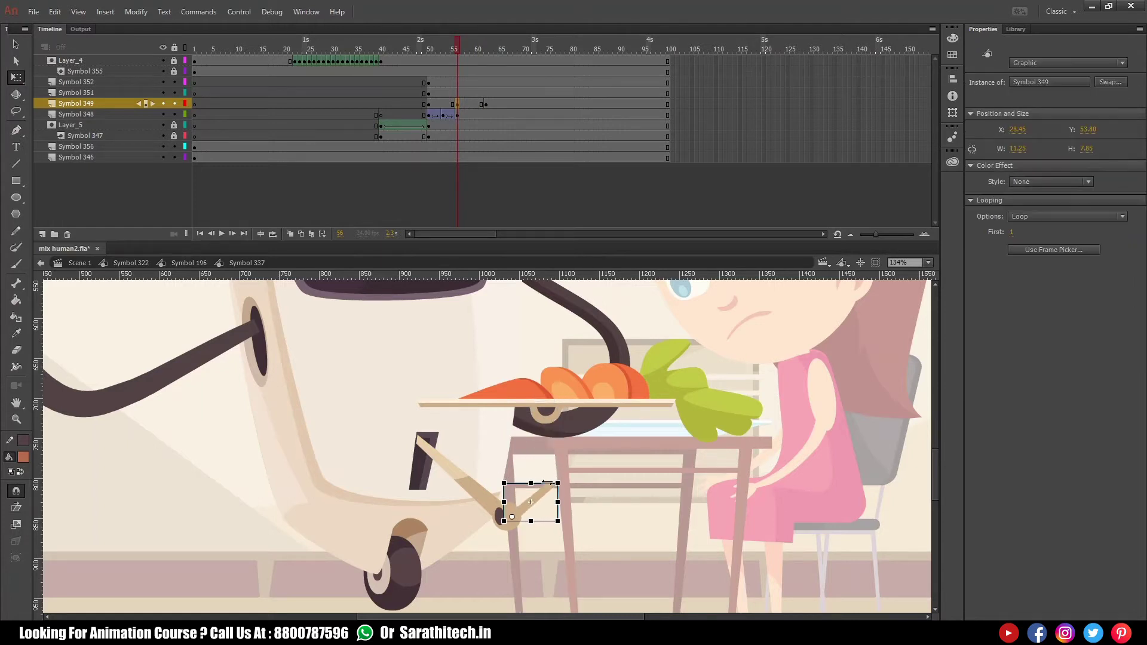
pyautogui.click(536, 486)
pyautogui.click(545, 495)
pyautogui.moveTo(541, 483); pyautogui.dragTo(517, 506)
pyautogui.click(561, 472)
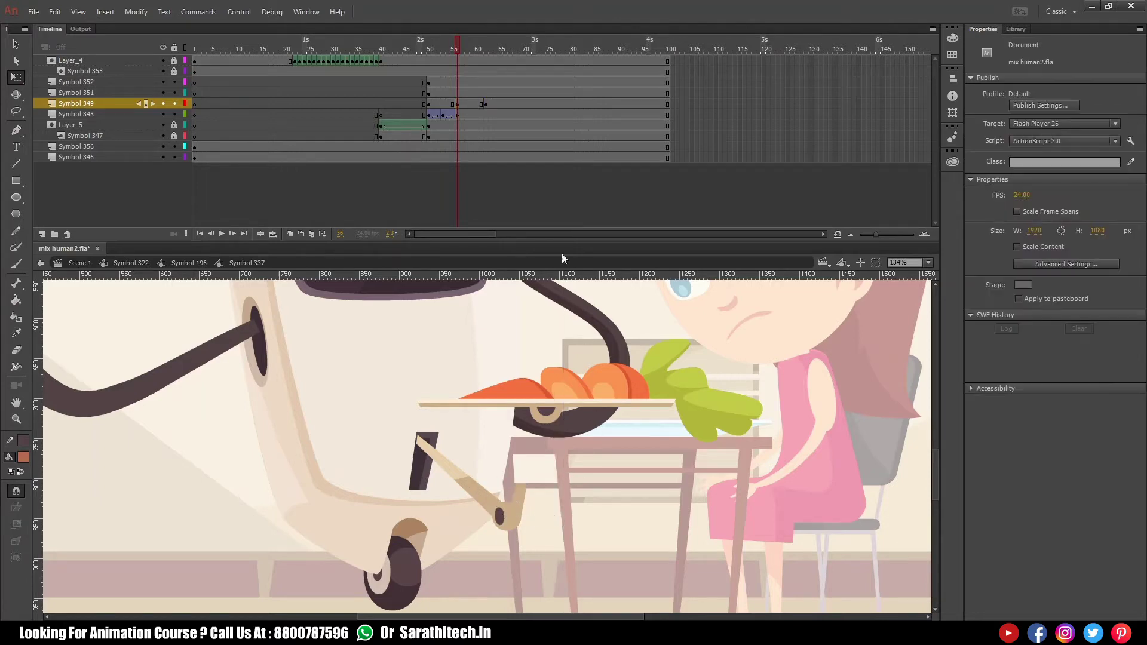
# - Empty Symbol 349 before frame 56, apply a classic tween with easing 100 from frame 56 to 62, and preview it
pyautogui.click(435, 108)
pyautogui.moveTo(457, 104); pyautogui.dragTo(483, 105)
pyautogui.rightClick(472, 105)
pyautogui.click(541, 134)
pyautogui.click(1119, 167)
pyautogui.write('100')
pyautogui.press('Return')
pyautogui.moveTo(452, 51); pyautogui.dragTo(499, 56)
pyautogui.press('Return')
pyautogui.click(486, 48)
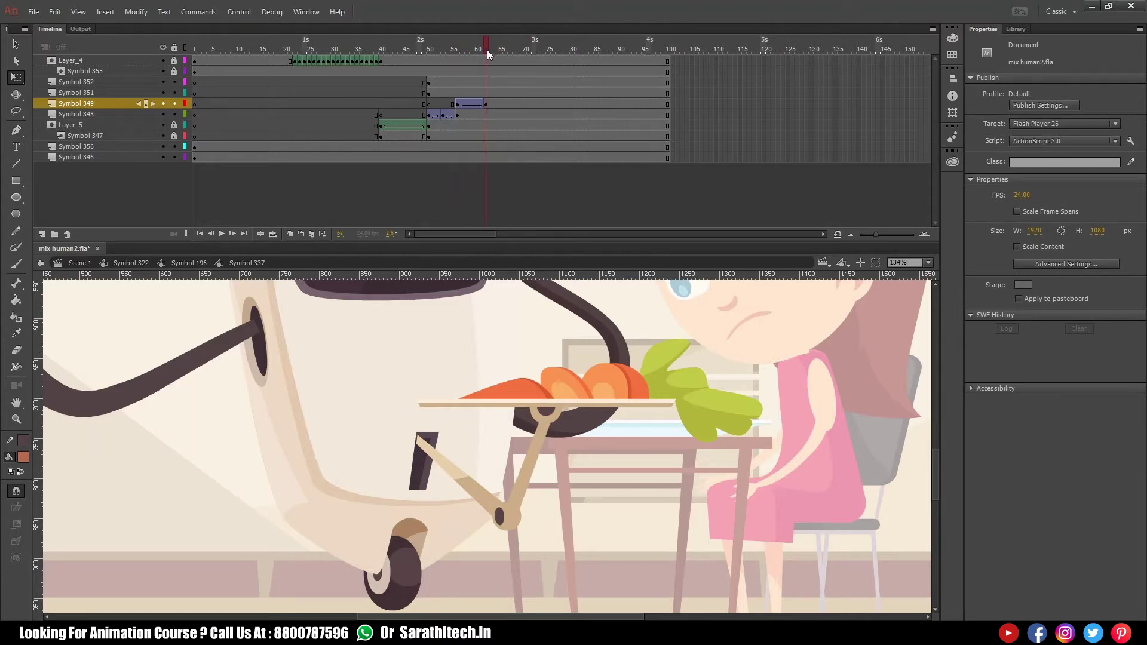
# - Add keyframes on Symbol 351 at frames 62 and 67, and delete the tray bracket from the frames before frame 62
pyautogui.click(553, 411)
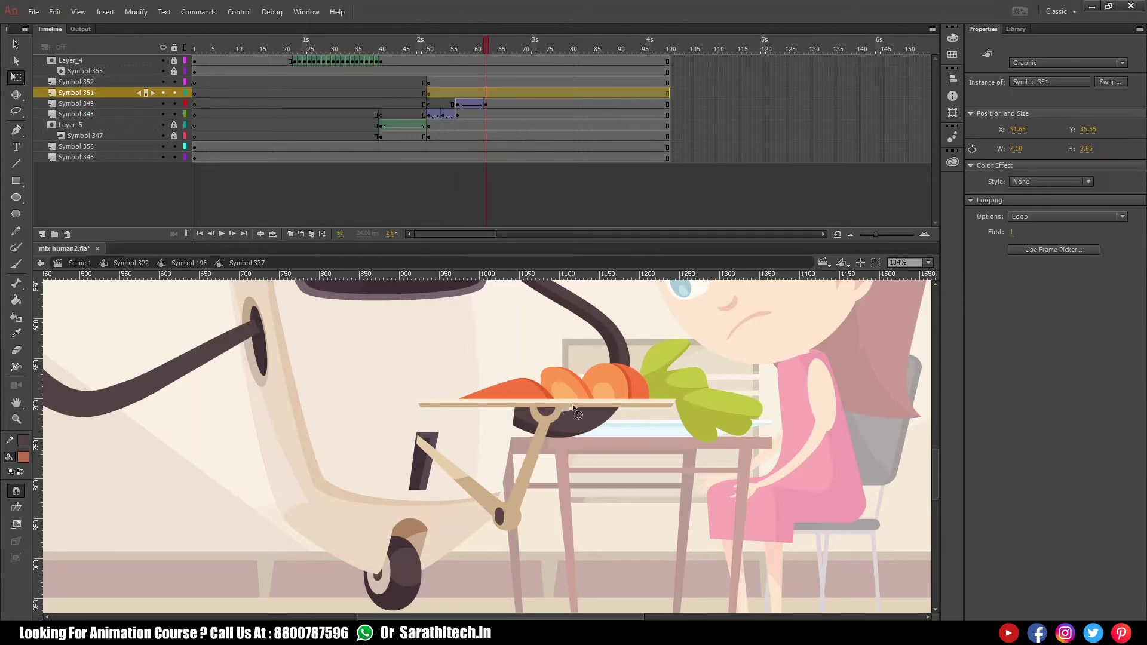
pyautogui.click(487, 93)
pyautogui.press('F6')
pyautogui.click(510, 92)
pyautogui.press('F6')
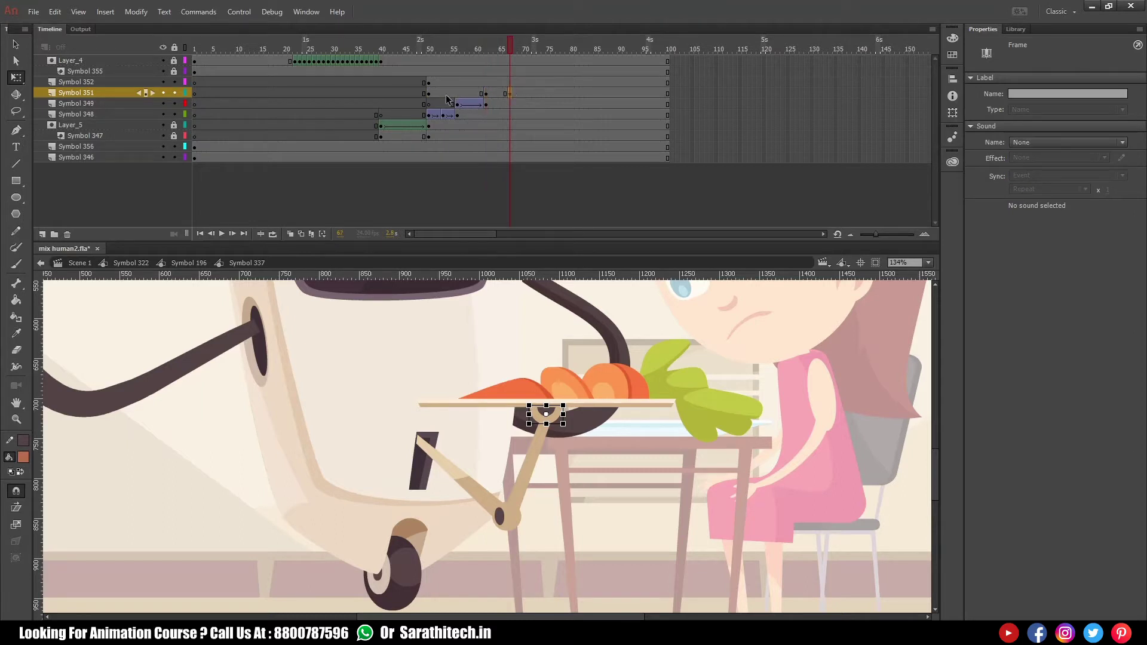
pyautogui.click(443, 93)
pyautogui.press('Delete')
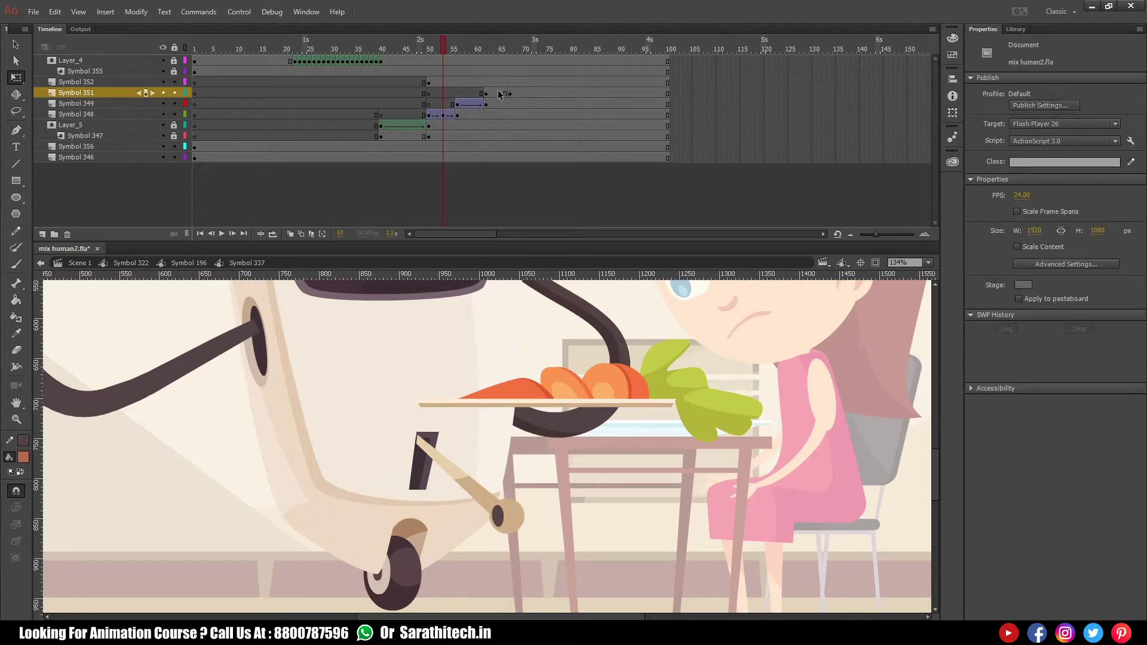
# - Scale the tray bracket to 90% at frame 62, and shrink it further to about 2.8 by 1.5
pyautogui.click(496, 93)
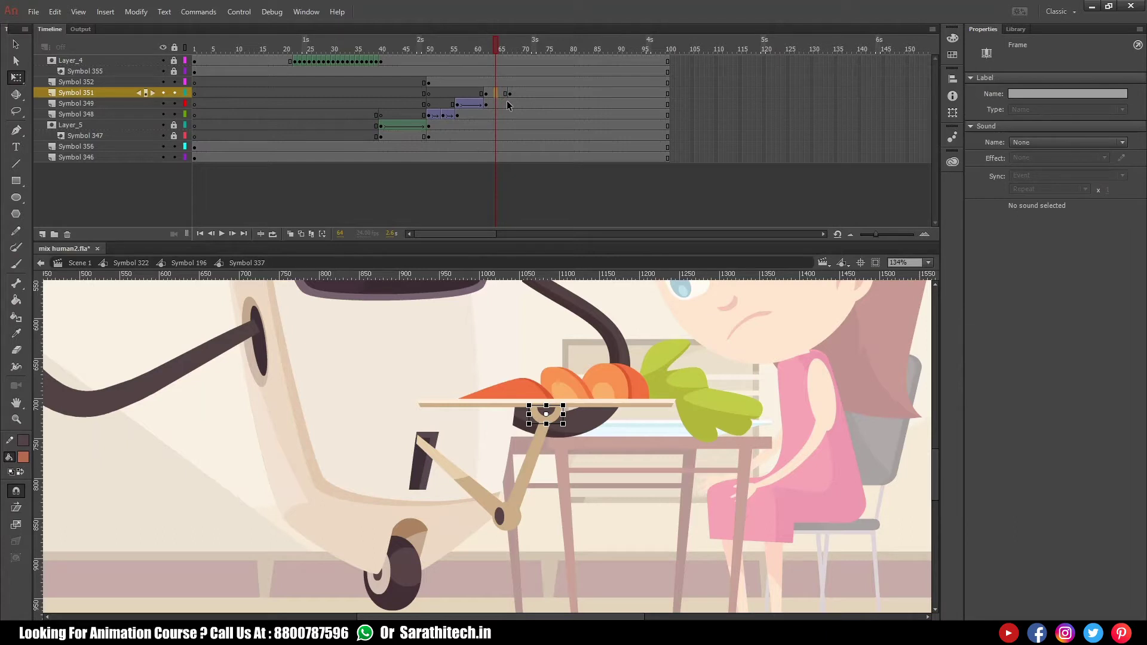
pyautogui.click(486, 93)
pyautogui.hotkey('ctrl', 'alt', 's')
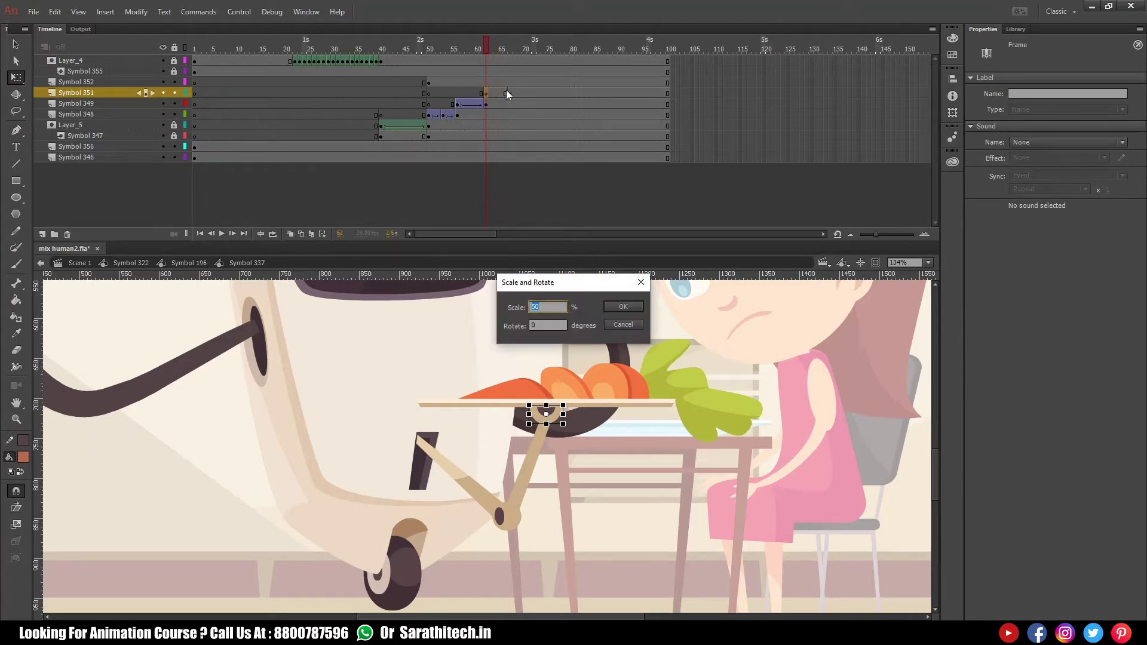
pyautogui.write('90')
pyautogui.press('Return')
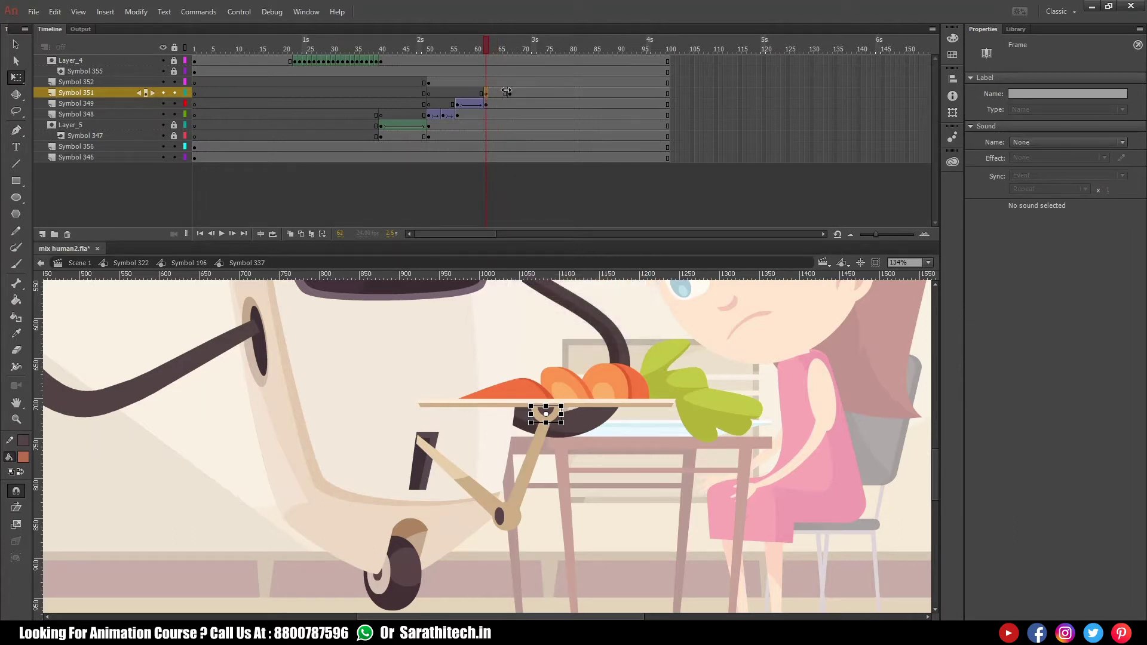
pyautogui.press('v')
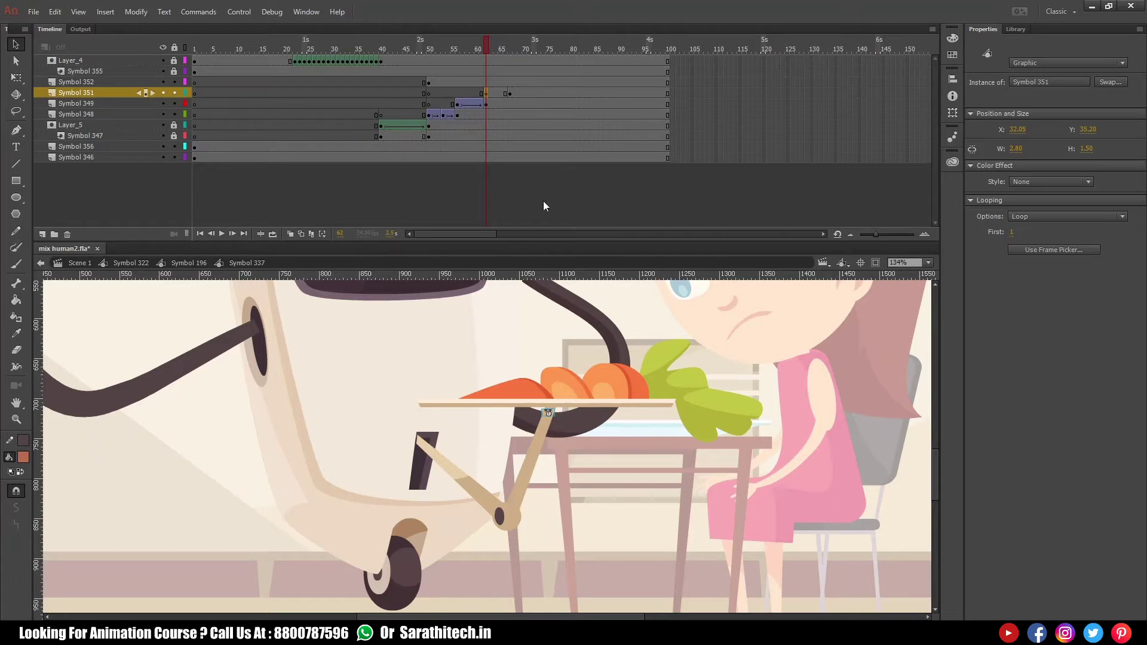
# - Apply a classic tween with Back Ease-Out easing to Symbol 351 between frames 62 and 67, and preview it
pyautogui.rightClick(501, 96)
pyautogui.click(529, 128)
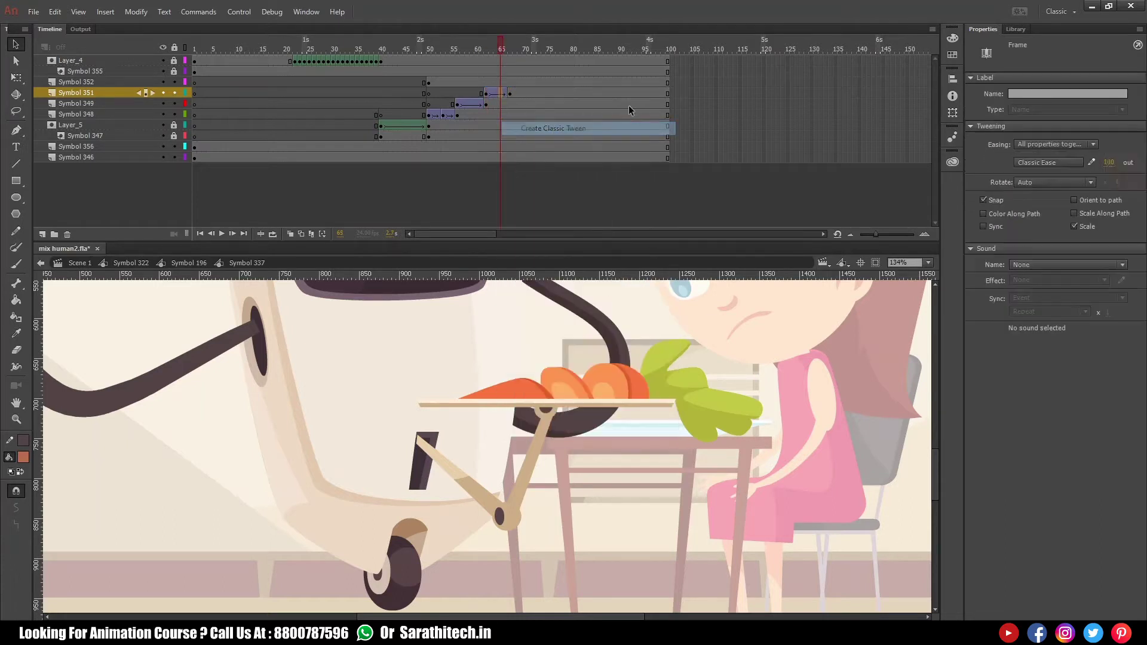
pyautogui.click(1081, 162)
pyautogui.click(806, 218)
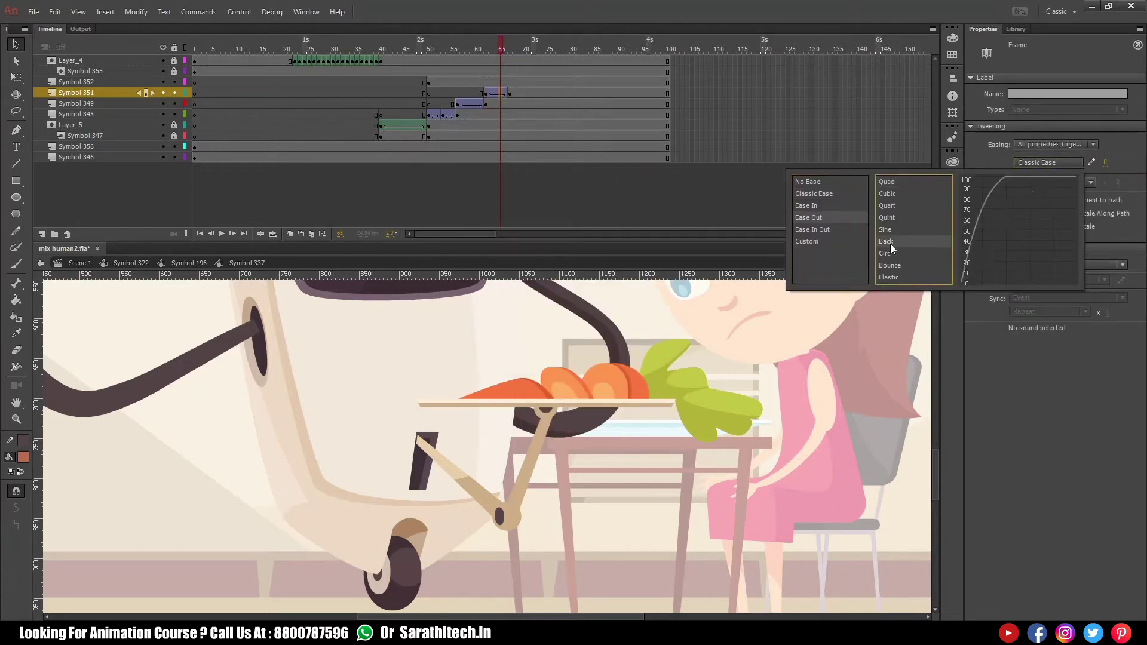
pyautogui.click(891, 244)
pyautogui.click(510, 93)
pyautogui.click(461, 47)
pyautogui.press('Return')
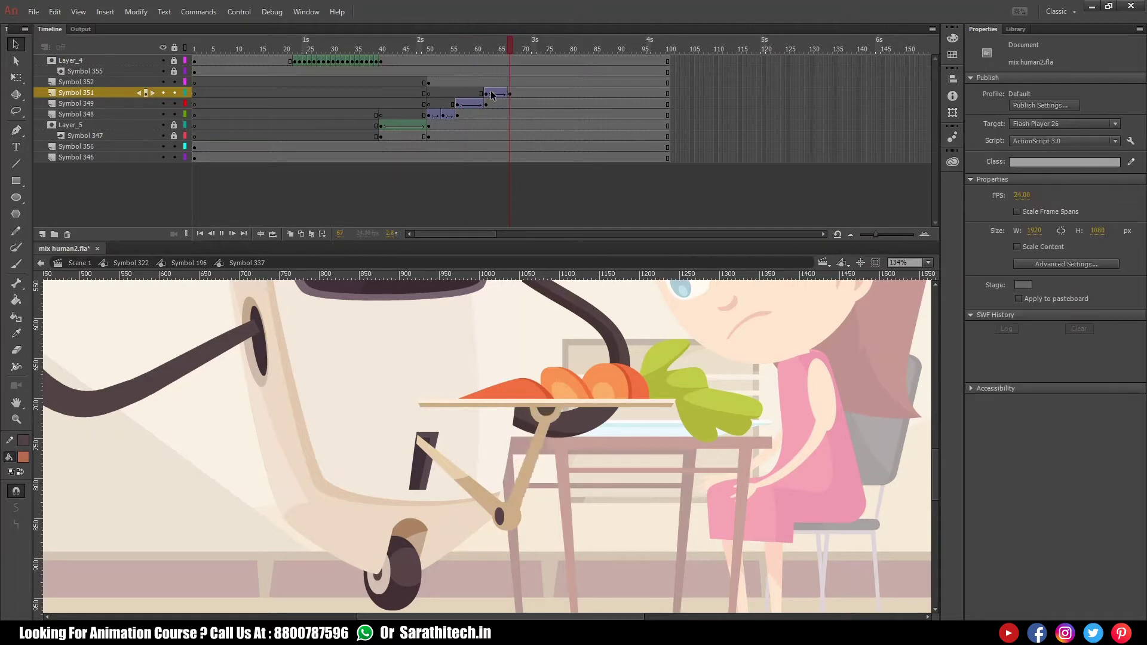
# - Inspect the tray bracket at frames 62 and 68, and play and scrub through its growth between them
pyautogui.click(488, 93)
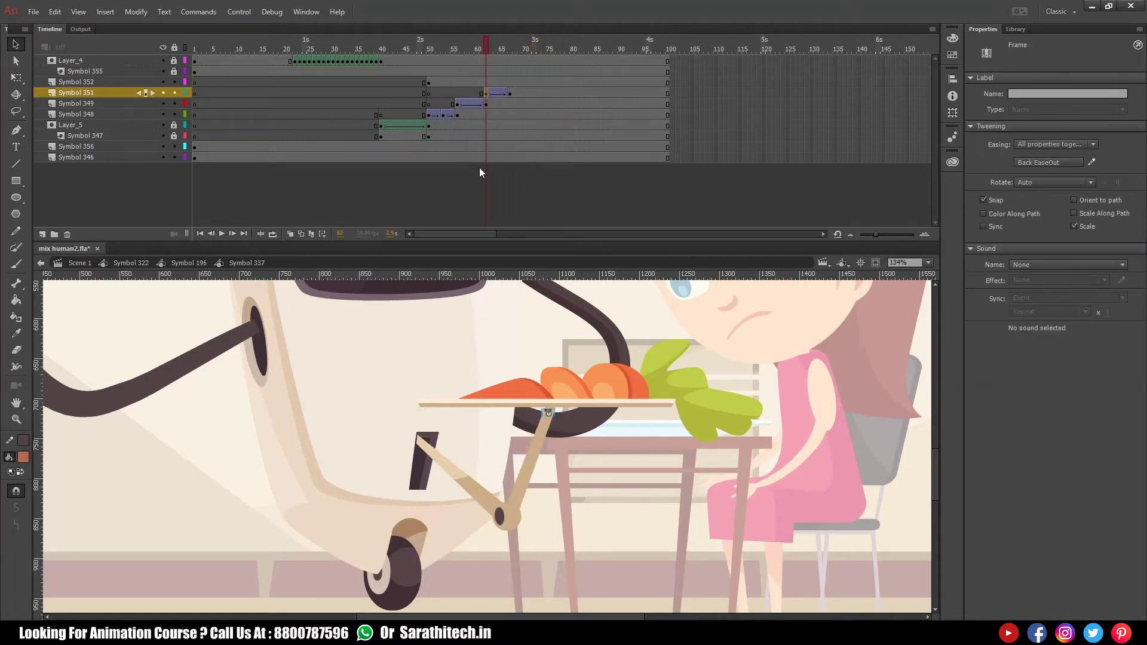
pyautogui.click(548, 415)
pyautogui.press('q')
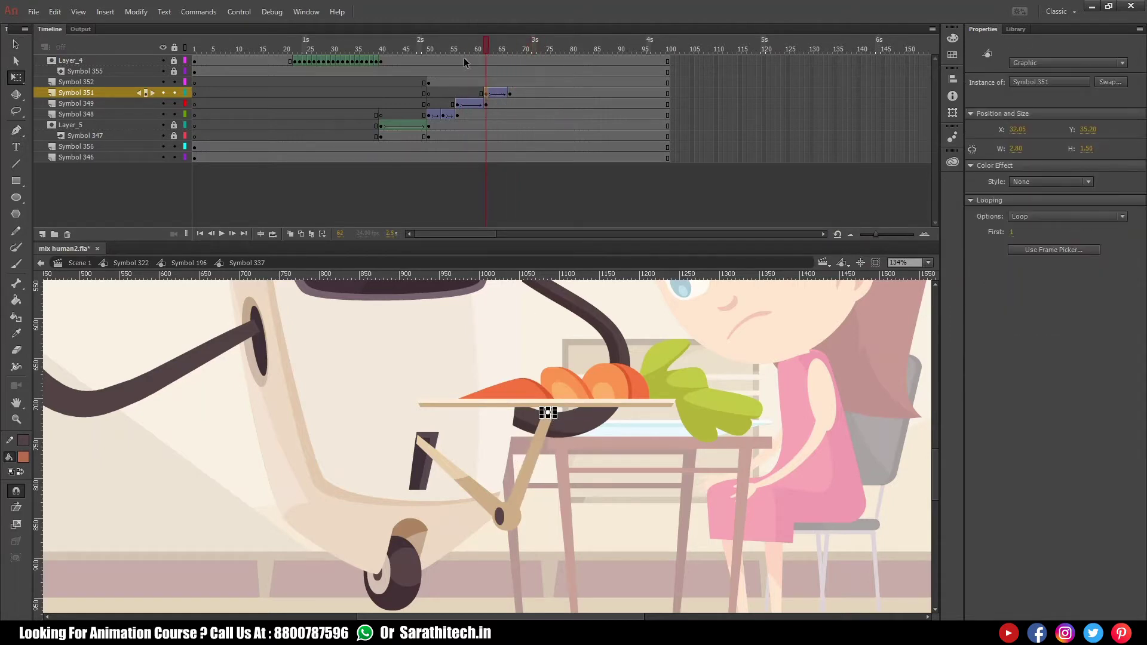
pyautogui.click(516, 47)
pyautogui.click(544, 418)
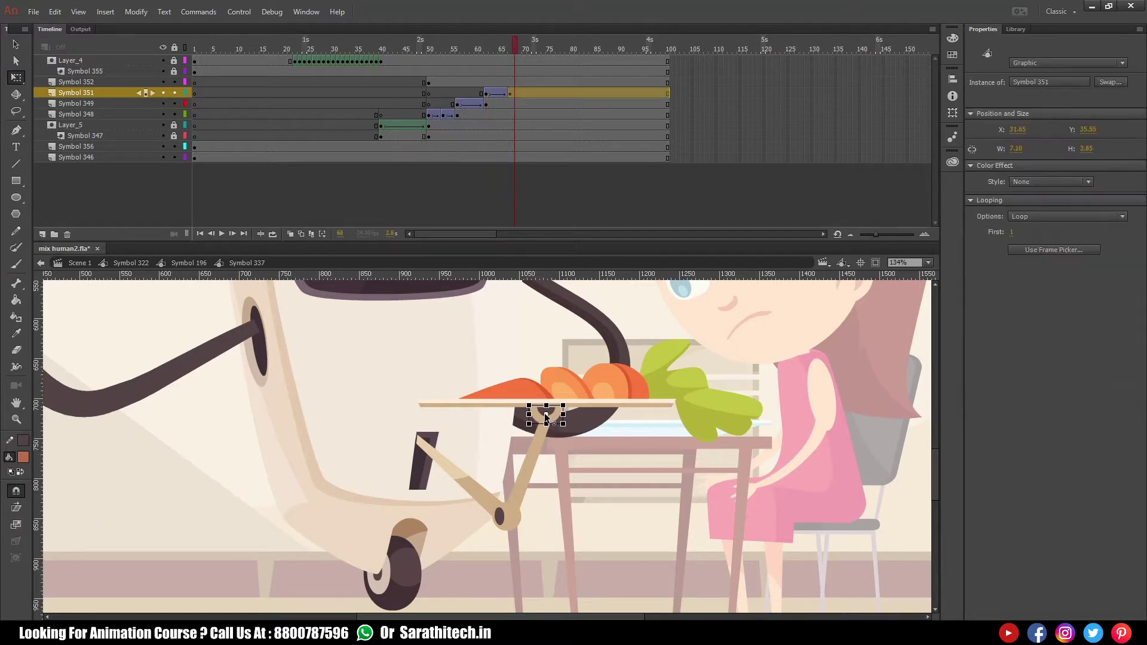
pyautogui.click(487, 50)
pyautogui.press('Return')
pyautogui.press('Return')
pyautogui.click(495, 50)
pyautogui.moveTo(495, 50); pyautogui.dragTo(516, 50)
pyautogui.click(510, 52)
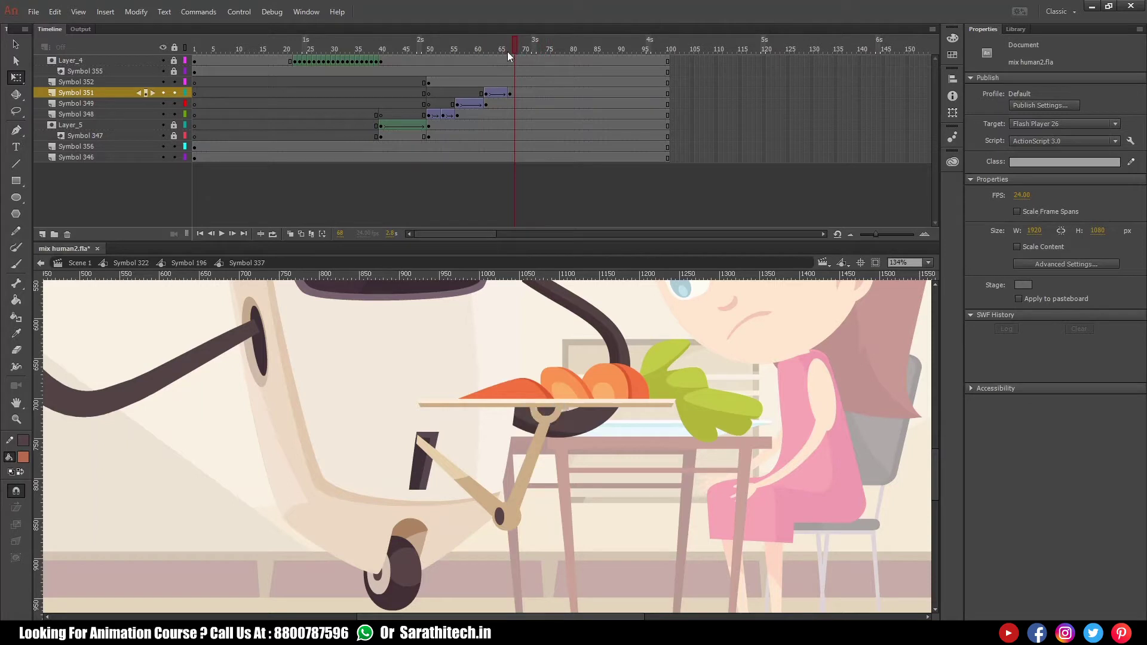
# - Add a keyframe on Symbol 352 at frame 67, remove the tray before it, and clear the leftover keyframes on the arm layers
pyautogui.click(511, 83)
pyautogui.press('F6')
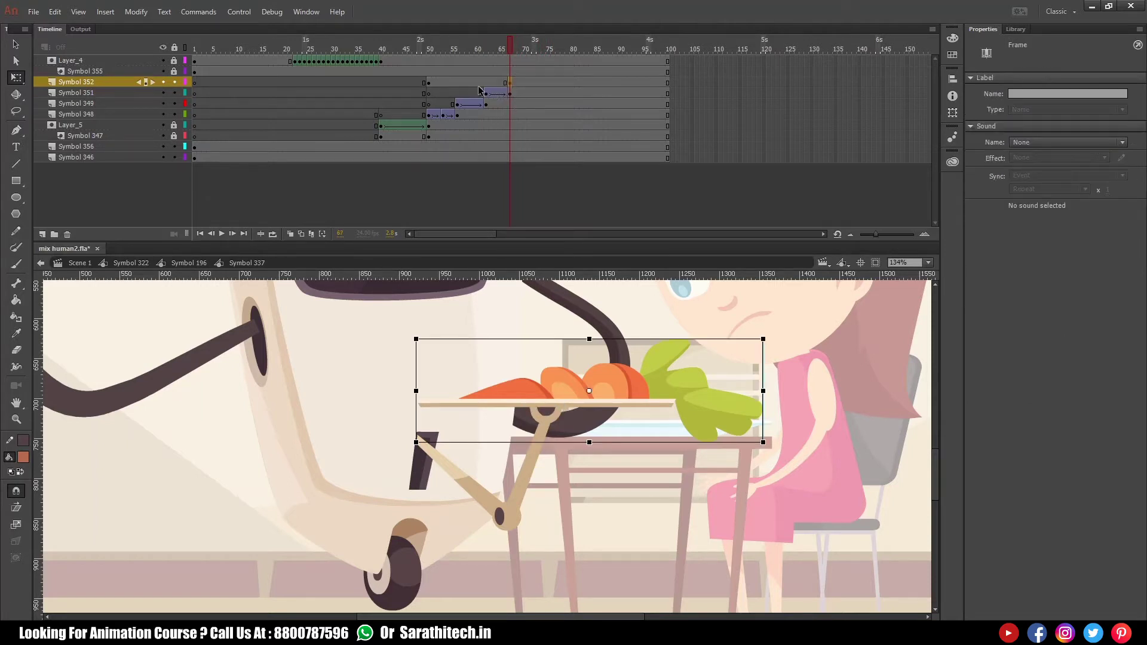
pyautogui.click(466, 83)
pyautogui.press('Delete')
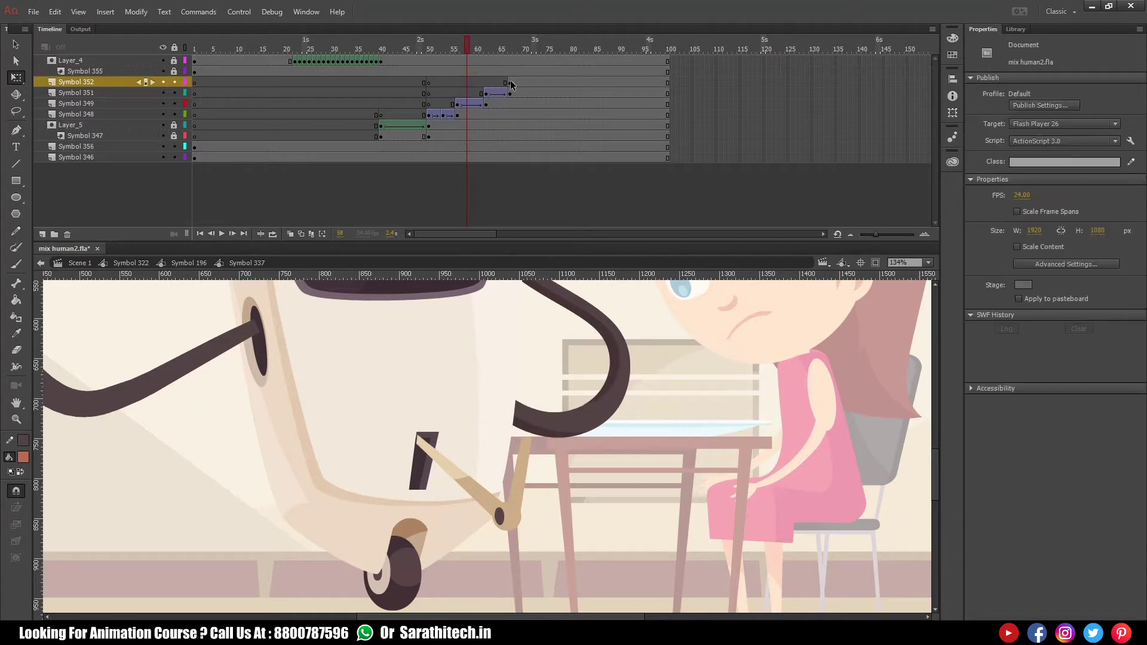
pyautogui.moveTo(431, 83); pyautogui.dragTo(429, 103)
pyautogui.hotkey('shift', 'F6')
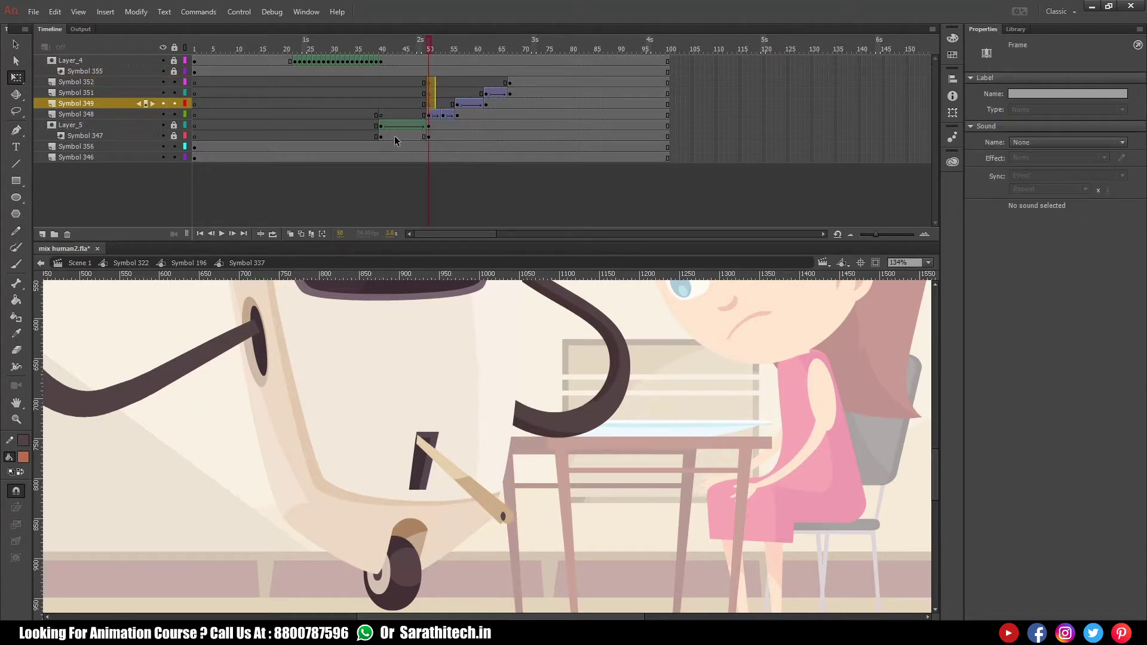
pyautogui.click(381, 115)
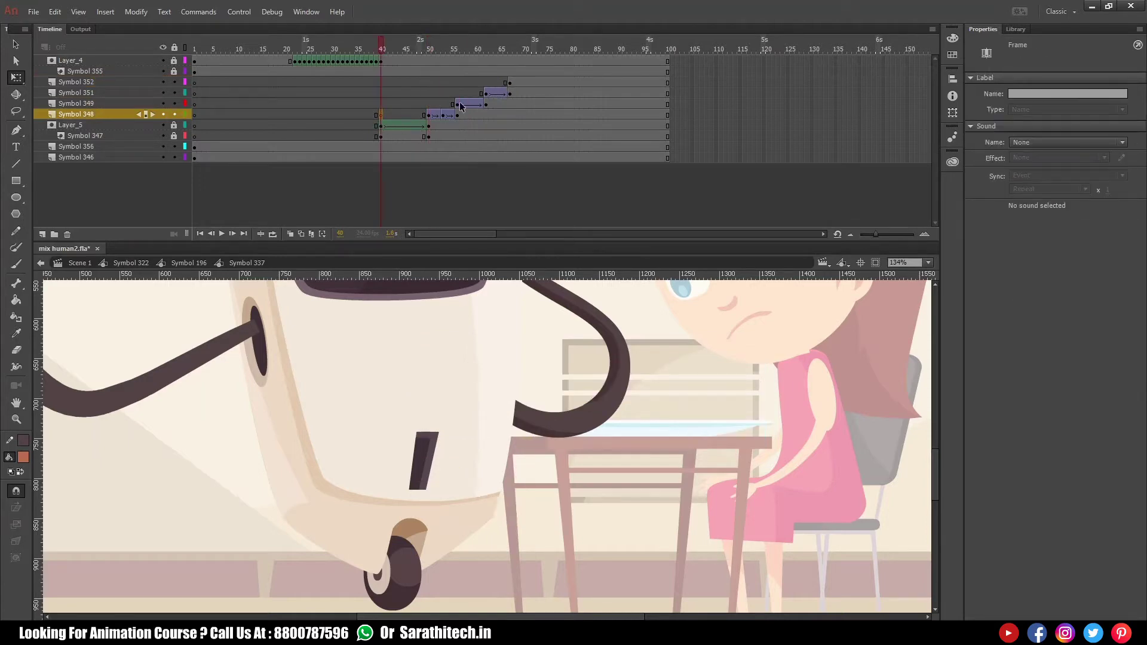
# - Try moving the vegetable tray at frame 67 and undo the move
pyautogui.click(510, 84)
pyautogui.moveTo(664, 398); pyautogui.dragTo(618, 404)
pyautogui.hotkey('ctrl', 'z')
pyautogui.click(642, 348)
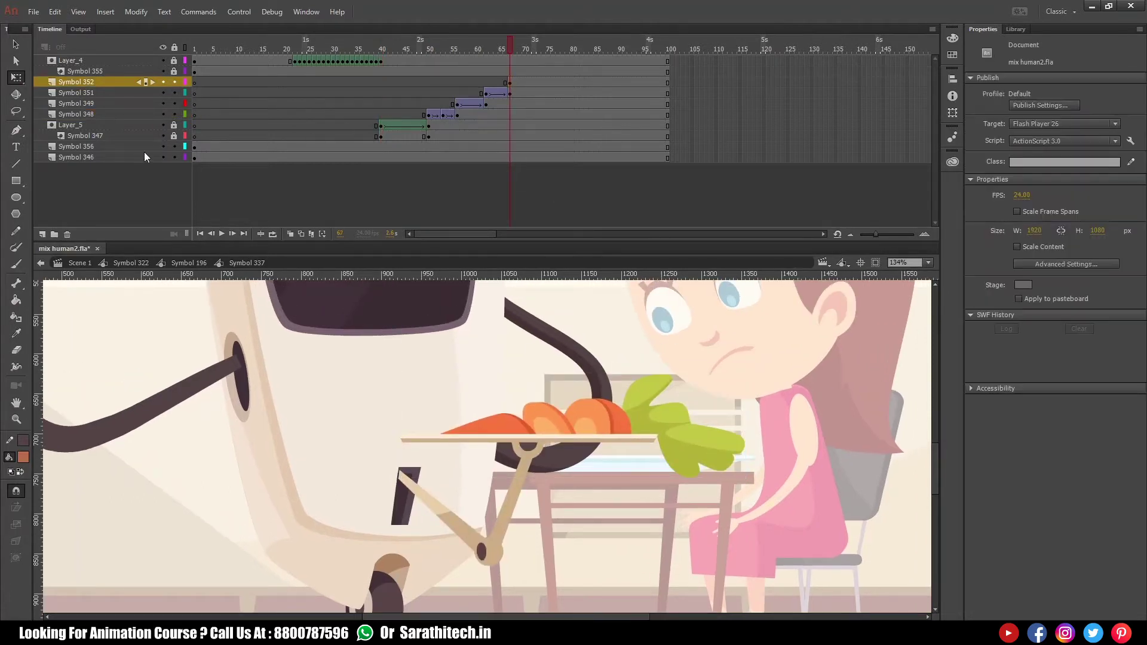
# - Add a layer above Symbol 352 and draw a strokeless rectangle about 78.2 by 12.8 just below the vegetable tray
pyautogui.click(45, 234)
pyautogui.click(501, 82)
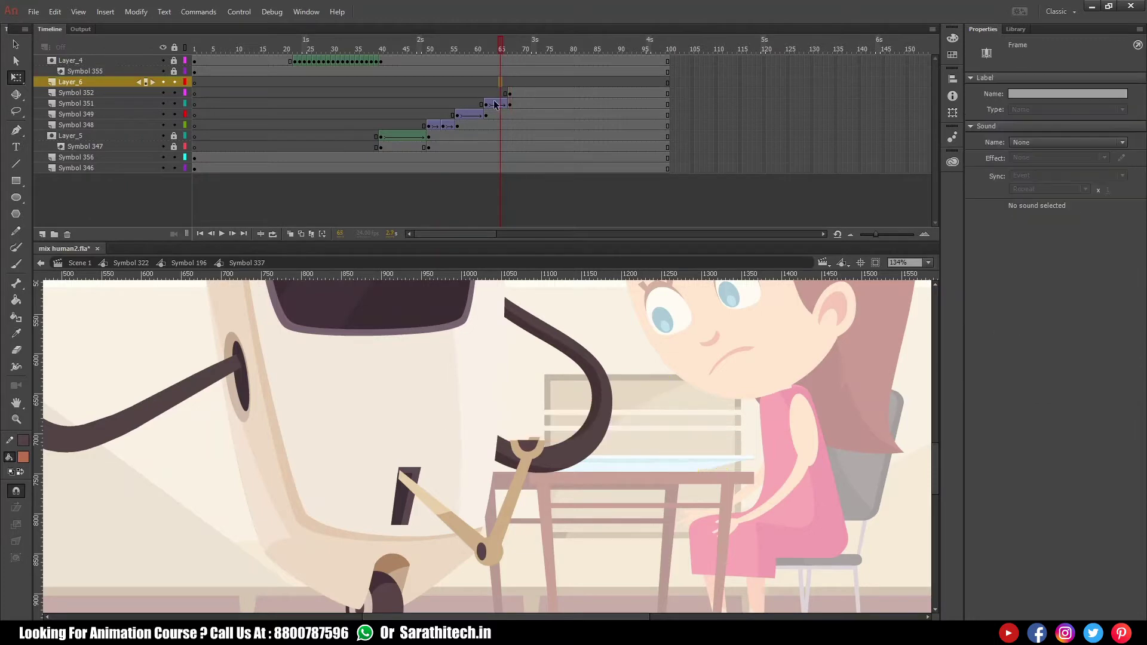
pyautogui.click(509, 83)
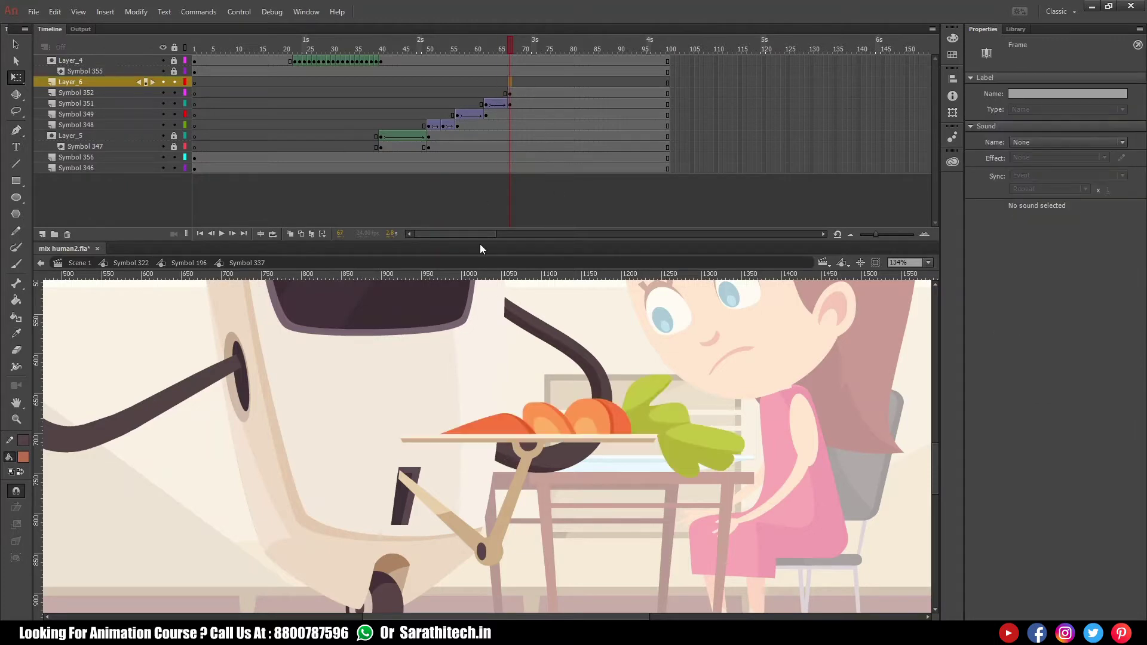
pyautogui.press('r')
pyautogui.moveTo(417, 508); pyautogui.dragTo(733, 510)
pyautogui.keyDown('ctrl'); pyautogui.doubleClick(761, 469); pyautogui.keyUp('ctrl')
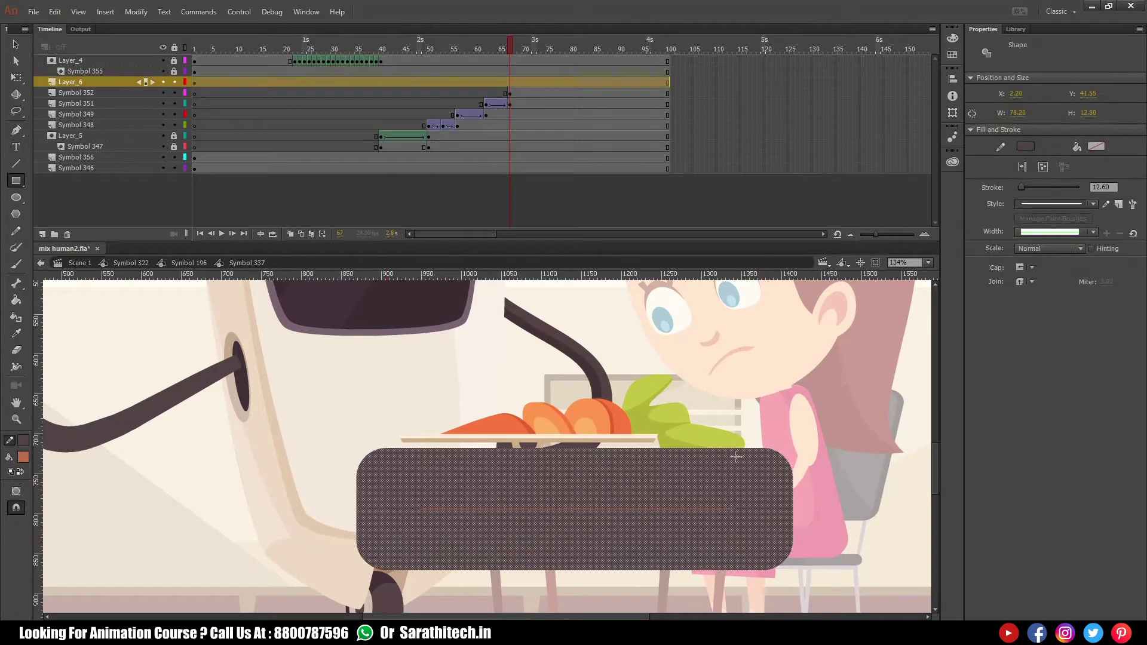
pyautogui.press('Delete')
pyautogui.click(657, 505)
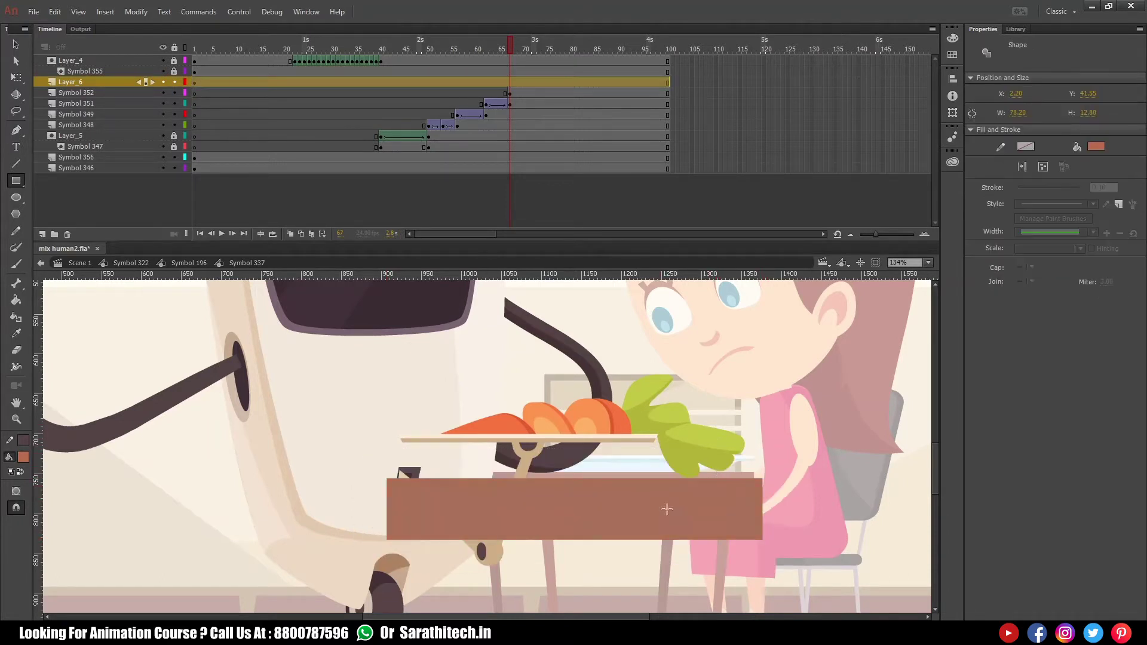
pyautogui.moveTo(657, 504); pyautogui.dragTo(657, 516)
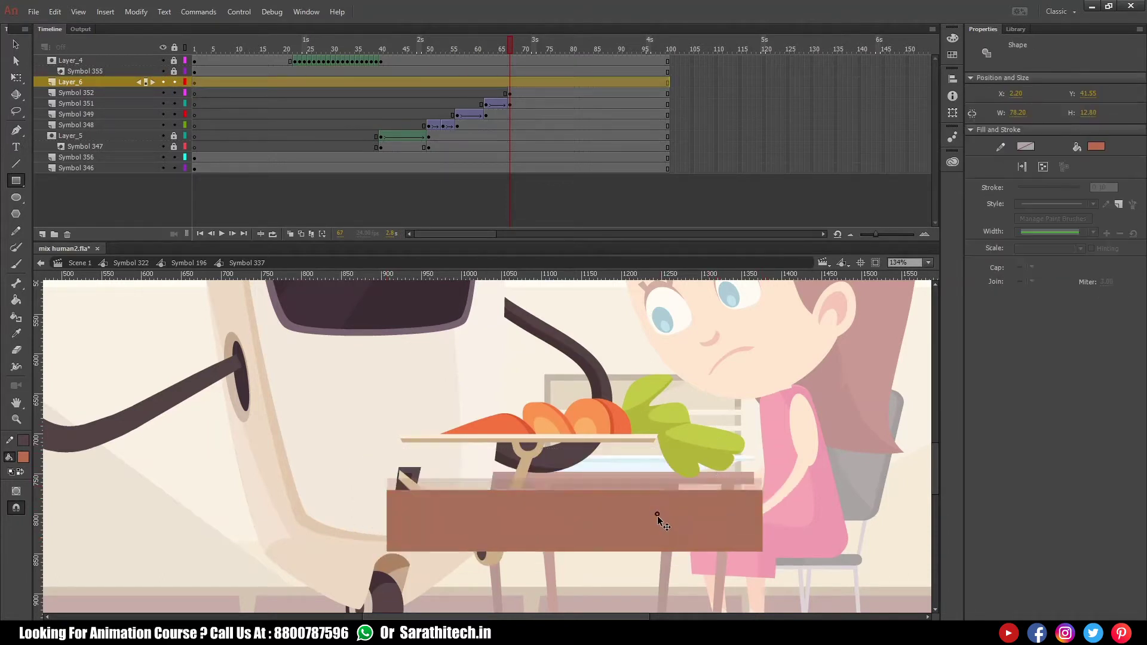
# - Add a keyframe at frame 75 on the rectangle layer and stretch the rectangle upward over the whole vegetable tray, about 41 high
pyautogui.click(513, 49)
pyautogui.click(540, 48)
pyautogui.click(548, 82)
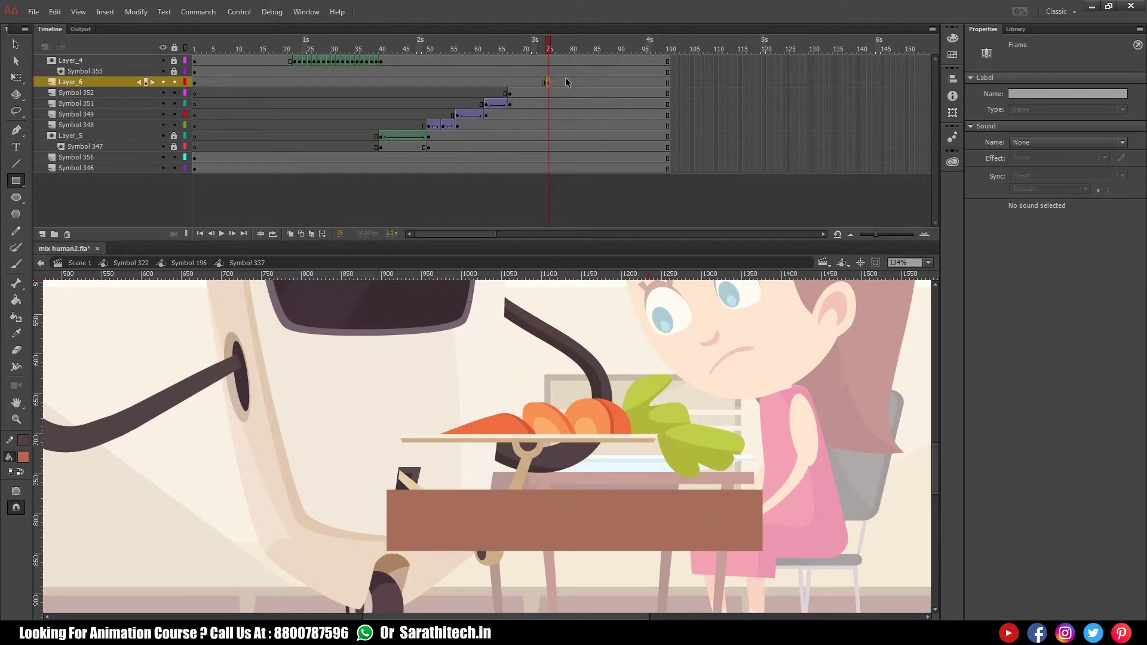
pyautogui.press('q')
pyautogui.moveTo(575, 489); pyautogui.dragTo(574, 354)
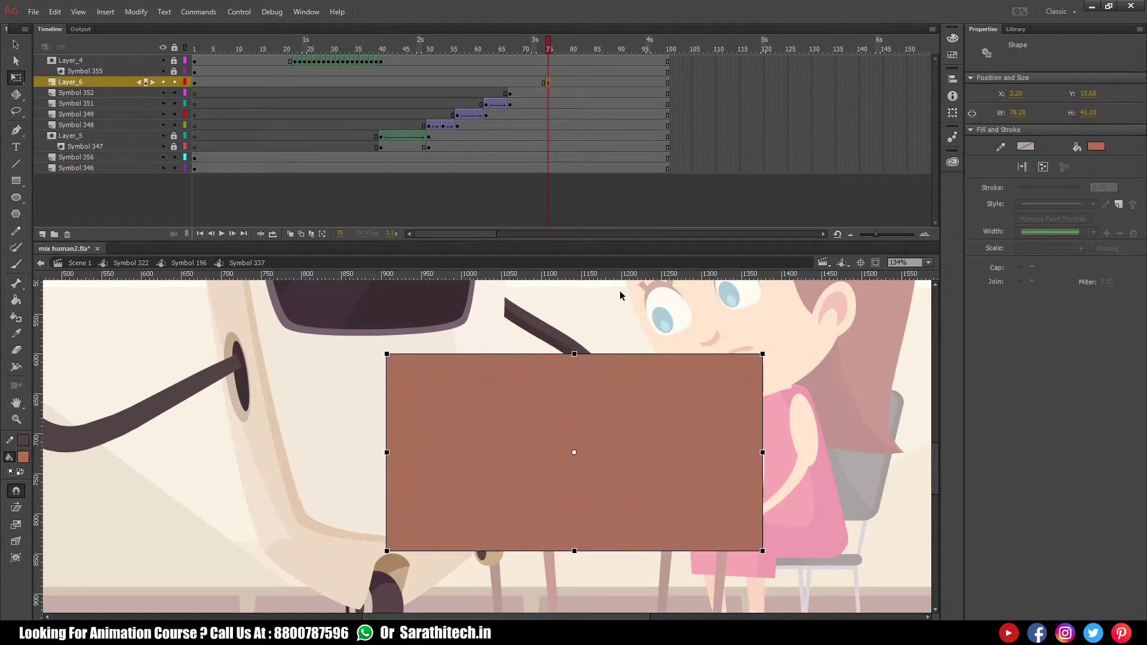
# - Add a keyframe on the rectangle layer at frame 67 and empty the frames before it
pyautogui.click(510, 82)
pyautogui.press('F6')
pyautogui.rightClick(489, 83)
pyautogui.click(443, 80)
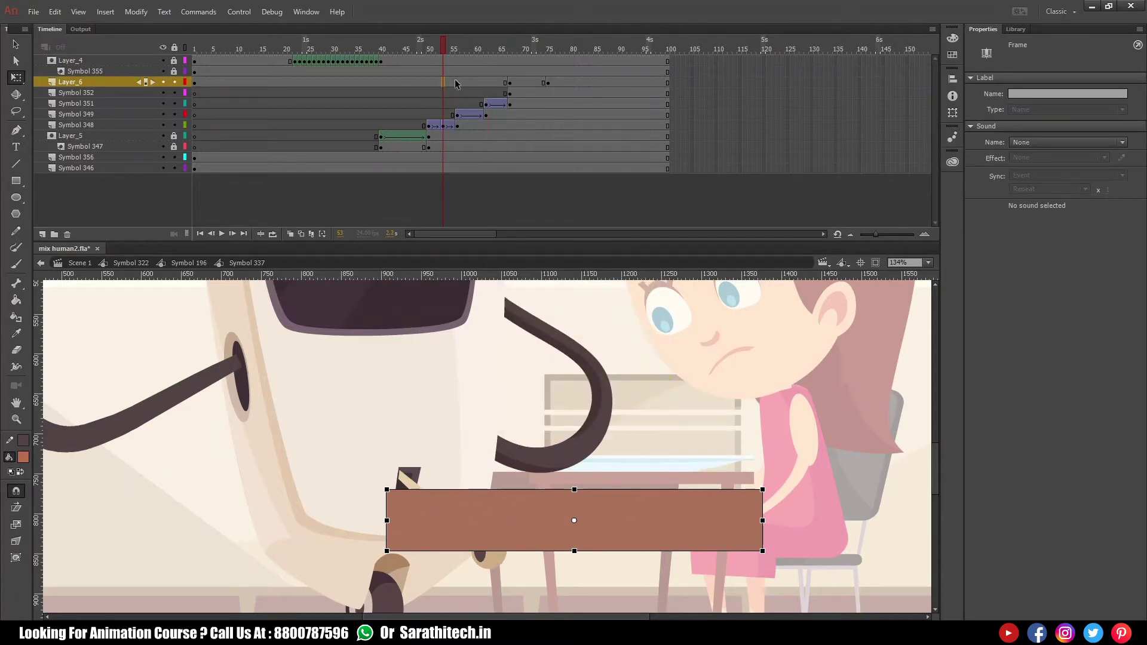
pyautogui.press('Delete')
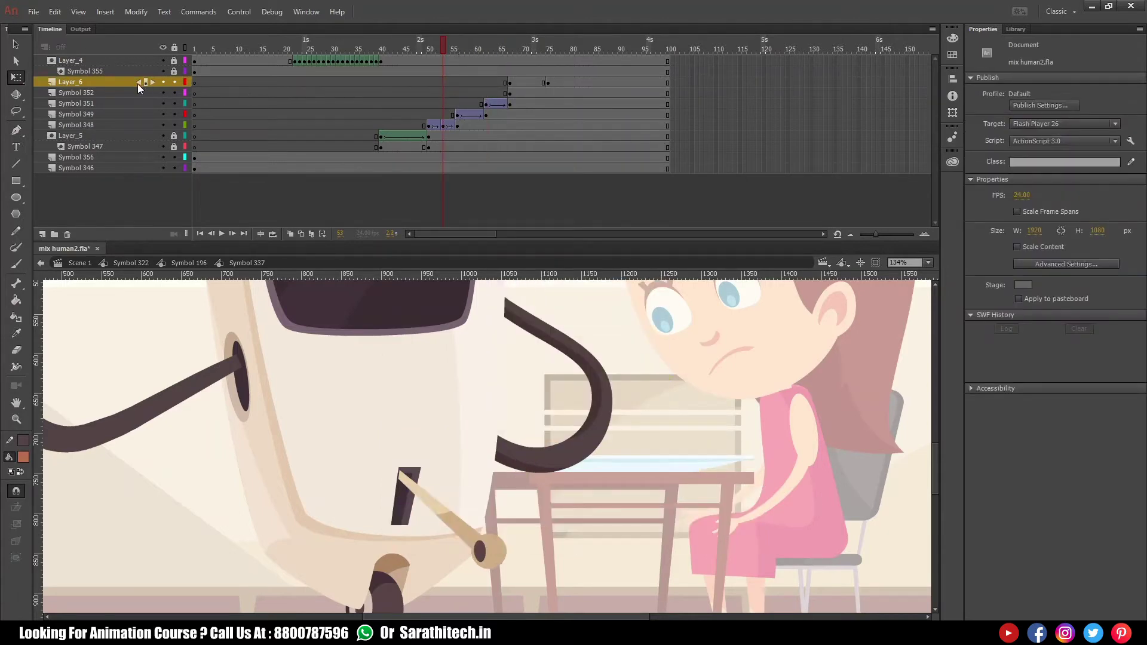
pyautogui.rightClick(517, 82)
pyautogui.click(540, 94)
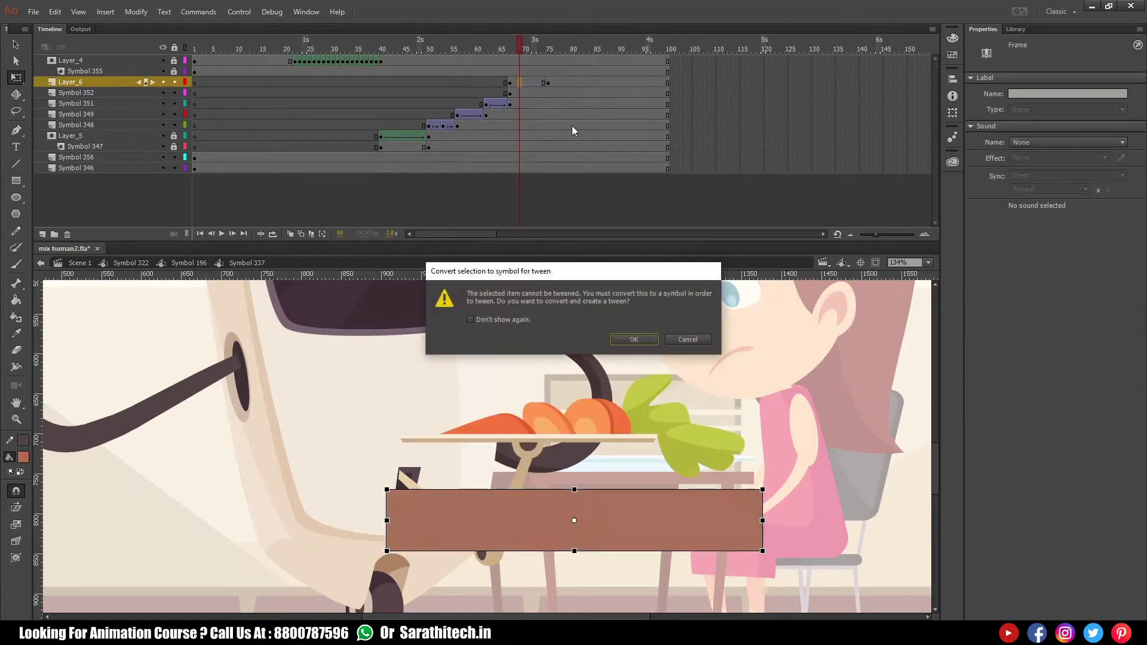
pyautogui.click(700, 343)
# - Apply a shape tween to the rectangle from frame 67 to 75, turn its layer into a mask for Symbol 352, and preview it
pyautogui.rightClick(529, 82)
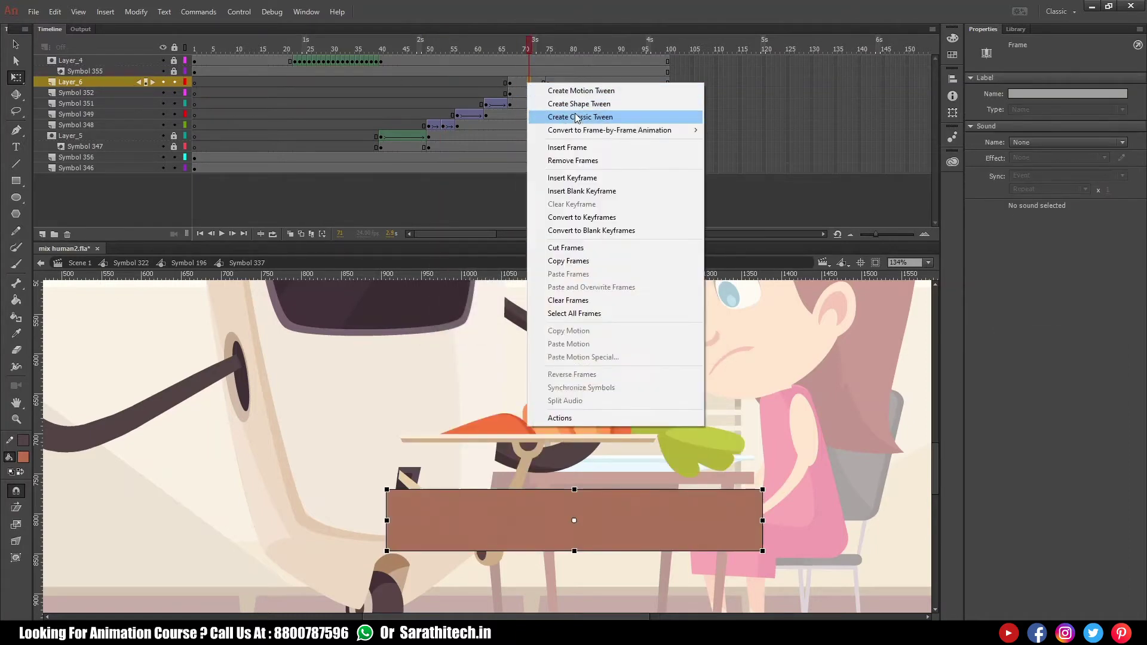
pyautogui.click(579, 104)
pyautogui.rightClick(130, 85)
pyautogui.click(180, 268)
pyautogui.moveTo(522, 53); pyautogui.dragTo(508, 57)
pyautogui.press('Return')
pyautogui.press('Return')
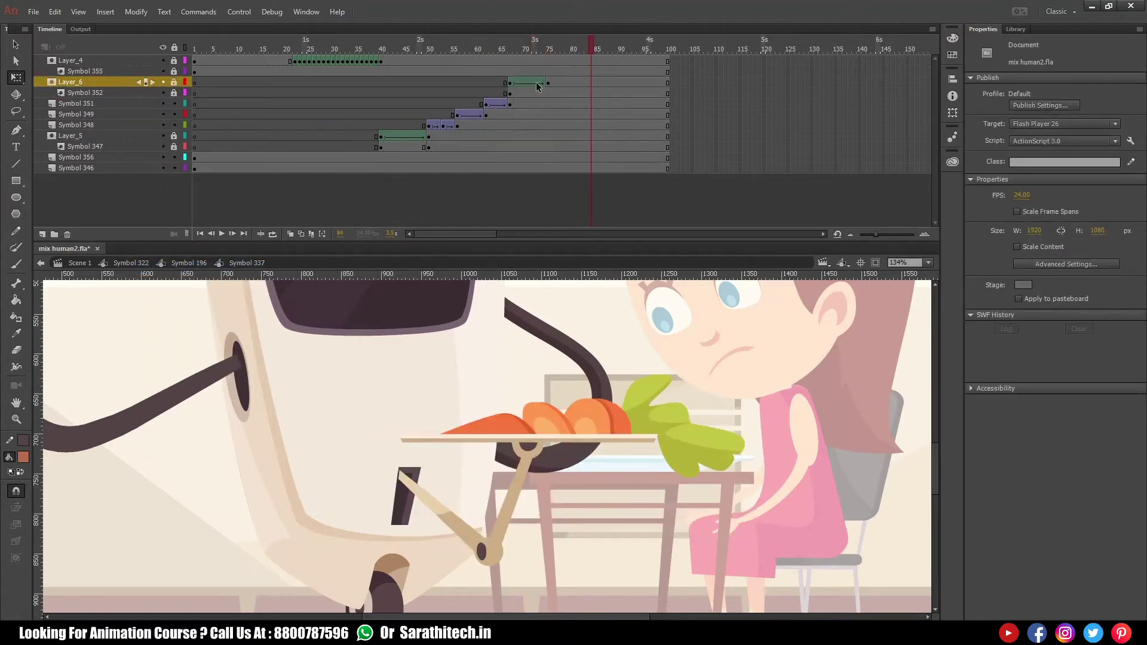
# - Shorten the mask's shape tween by four frames to end at frame 71, and set its easing to 100
pyautogui.click(524, 83)
pyautogui.hotkey('shift', 'F5')
pyautogui.hotkey('shift', 'F5')
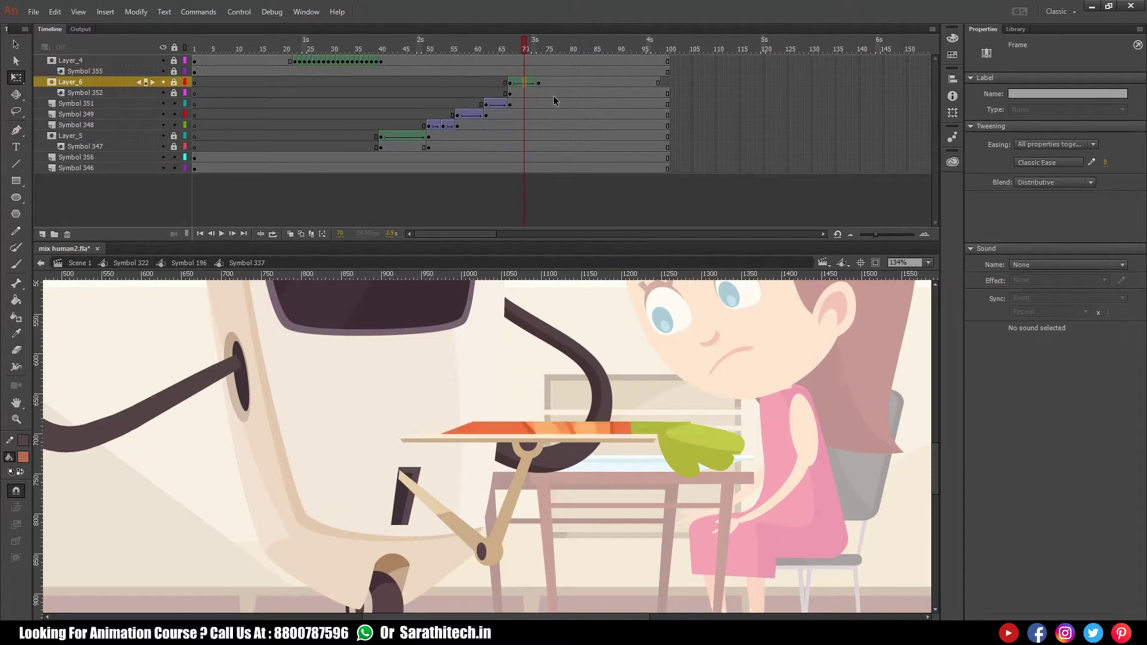
pyautogui.hotkey('shift', 'F5')
pyautogui.hotkey('shift', 'F5')
pyautogui.click(520, 83)
pyautogui.press('Return')
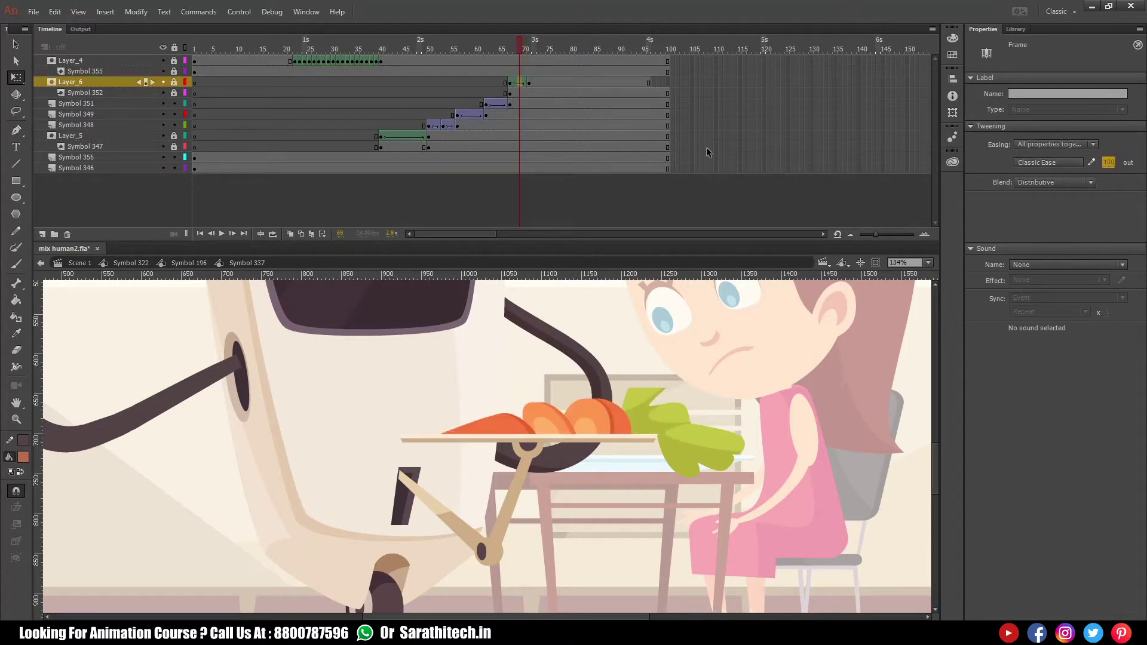
# - Extend the mask layer back to frame 100 and preview the vegetable tray reveal
pyautogui.click(667, 83)
pyautogui.click(504, 50)
pyautogui.press('Return')
pyautogui.moveTo(508, 51); pyautogui.dragTo(540, 47)
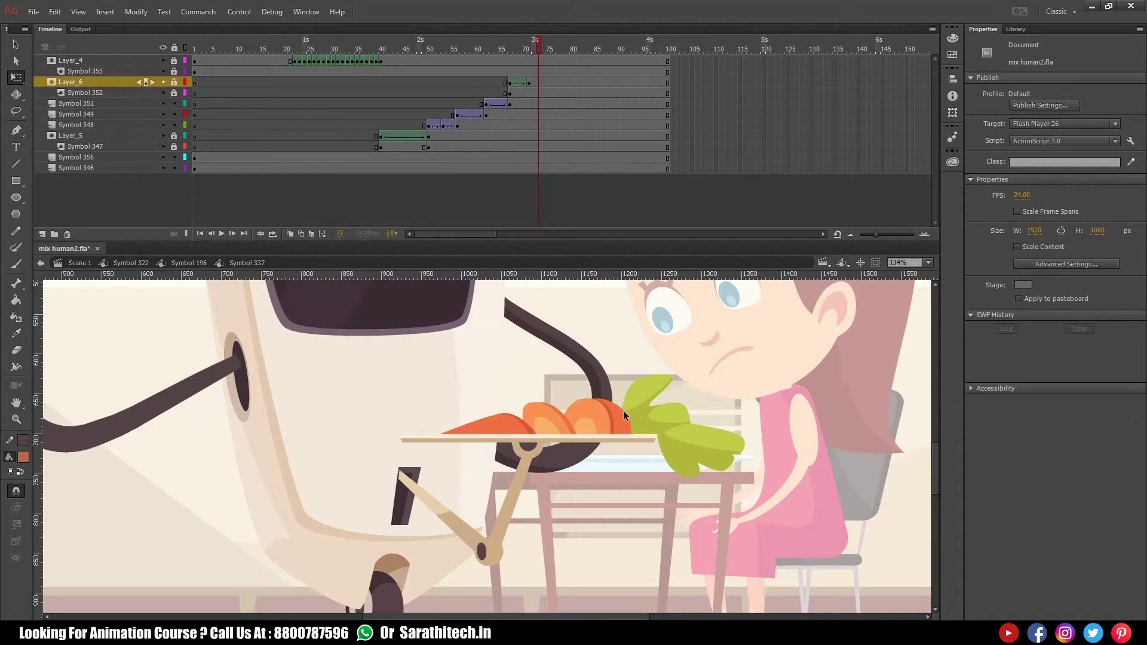
# - Unlock Symbol 352, hide its mask layer, and open the vegetable tray symbol for editing
pyautogui.doubleClick(600, 416)
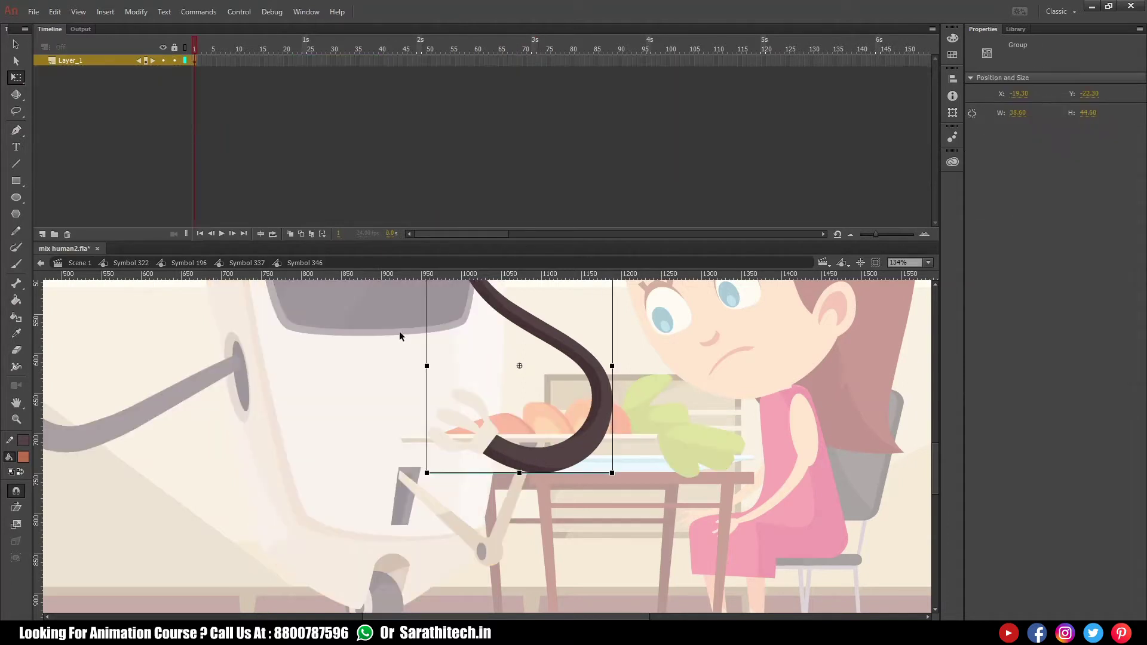
pyautogui.click(241, 267)
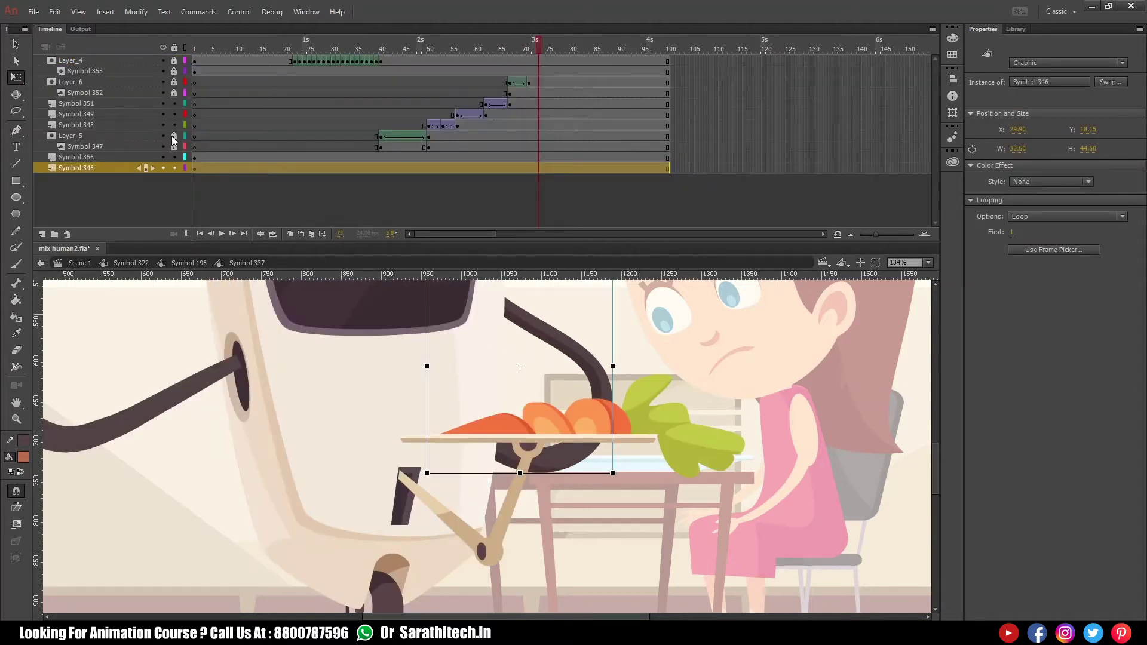
pyautogui.click(174, 93)
pyautogui.click(162, 82)
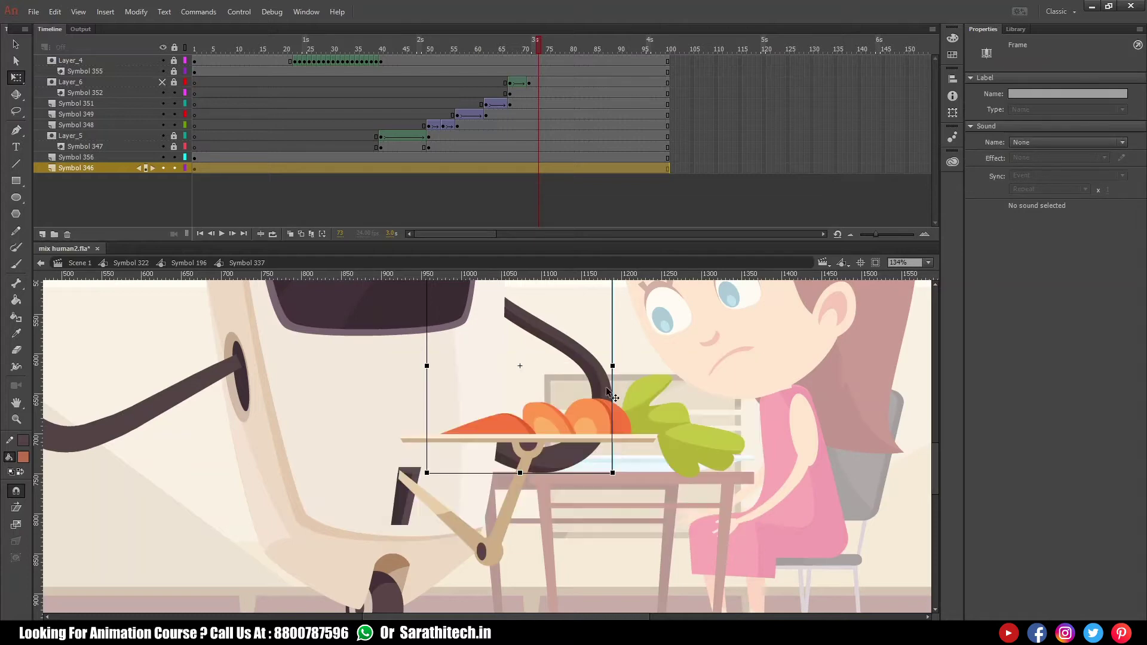
pyautogui.doubleClick(598, 412)
pyautogui.scroll(3, 561, 437)
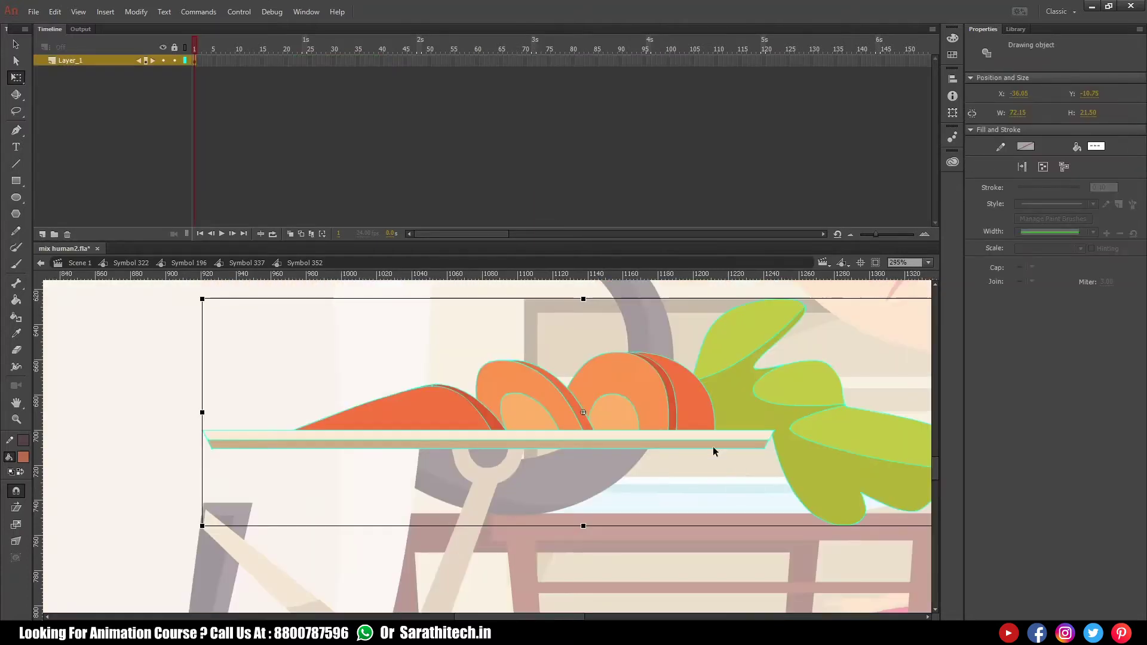
# - Try moving the large carrot piece sideways on the tray and undo the changes
pyautogui.click(569, 328)
pyautogui.moveTo(641, 395); pyautogui.dragTo(560, 405)
pyautogui.hotkey('ctrl', 'z')
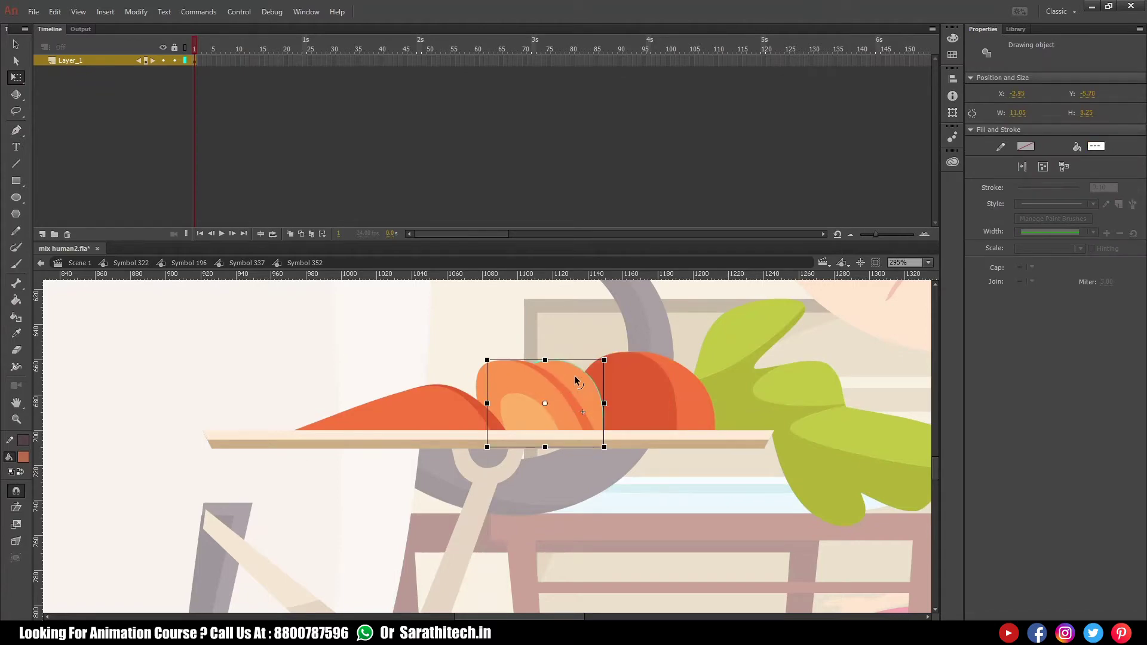
pyautogui.hotkey('ctrl', 'z')
pyautogui.click(558, 335)
# - Exit to Symbol 196, reopen robot Symbol 337, and restore the tray mask layer's visibility and Symbol 352's lock
pyautogui.click(235, 263)
pyautogui.click(181, 263)
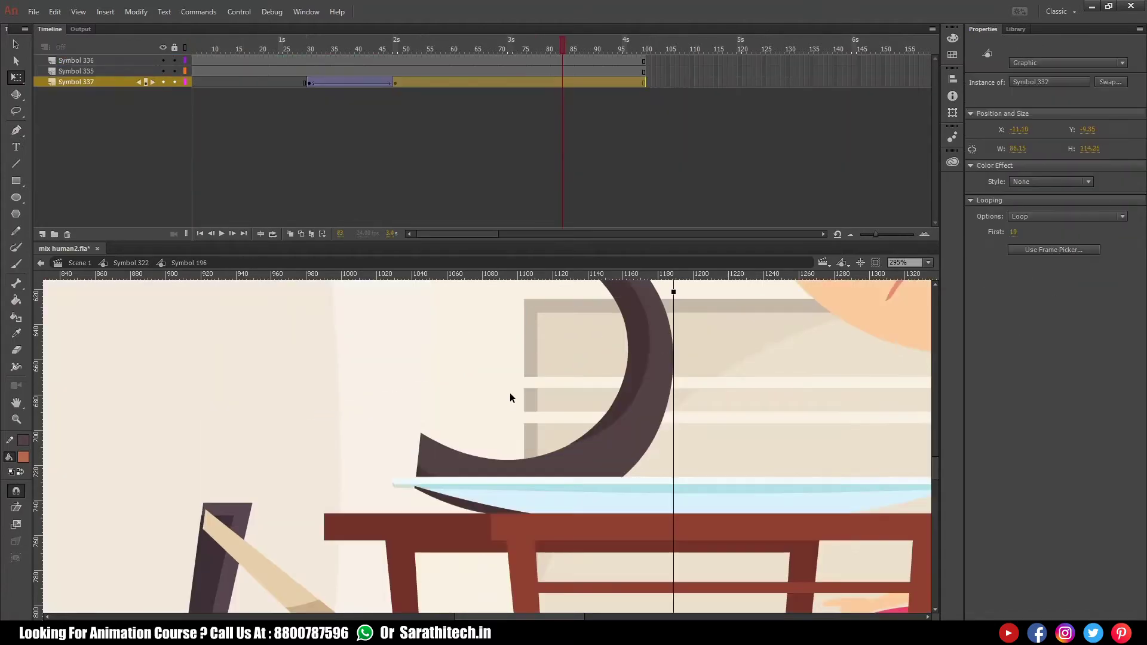
pyautogui.scroll(-6, 510, 398)
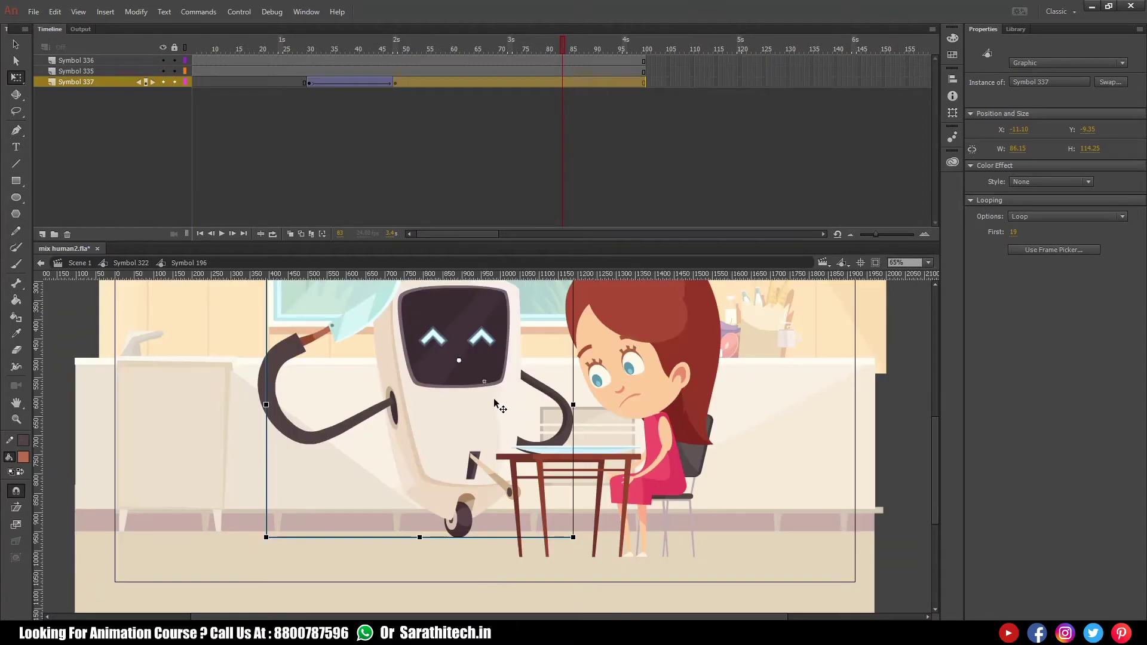
pyautogui.doubleClick(495, 405)
pyautogui.click(163, 82)
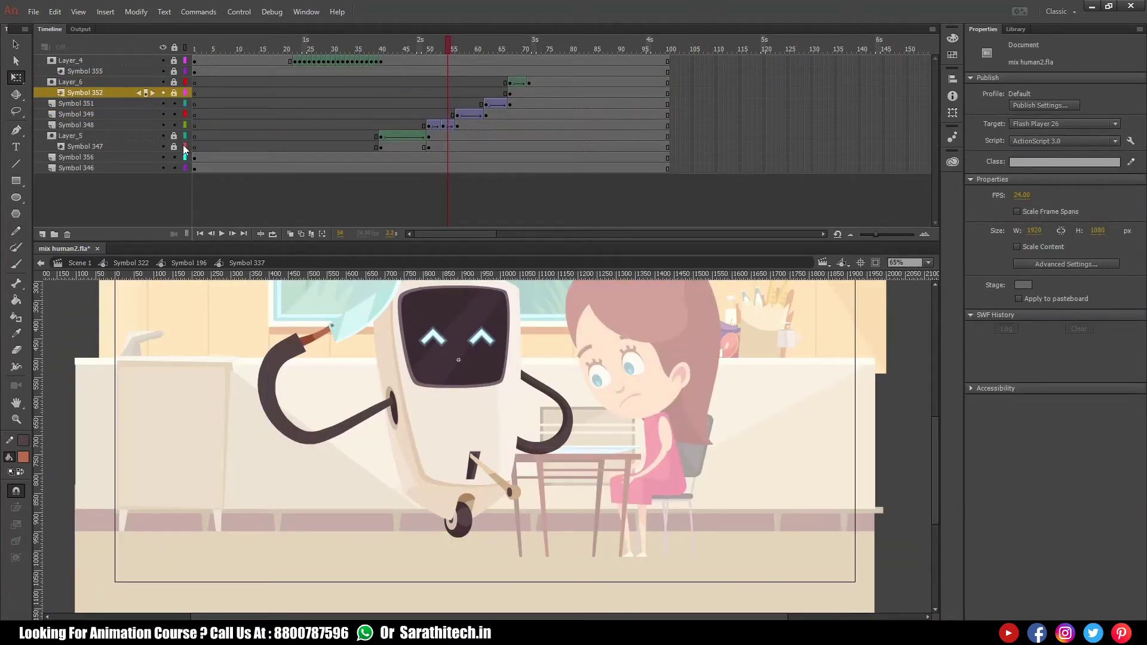
# - Return to Symbol 196 and play through the robot's knife arm and tray animation beside the girl
pyautogui.click(188, 263)
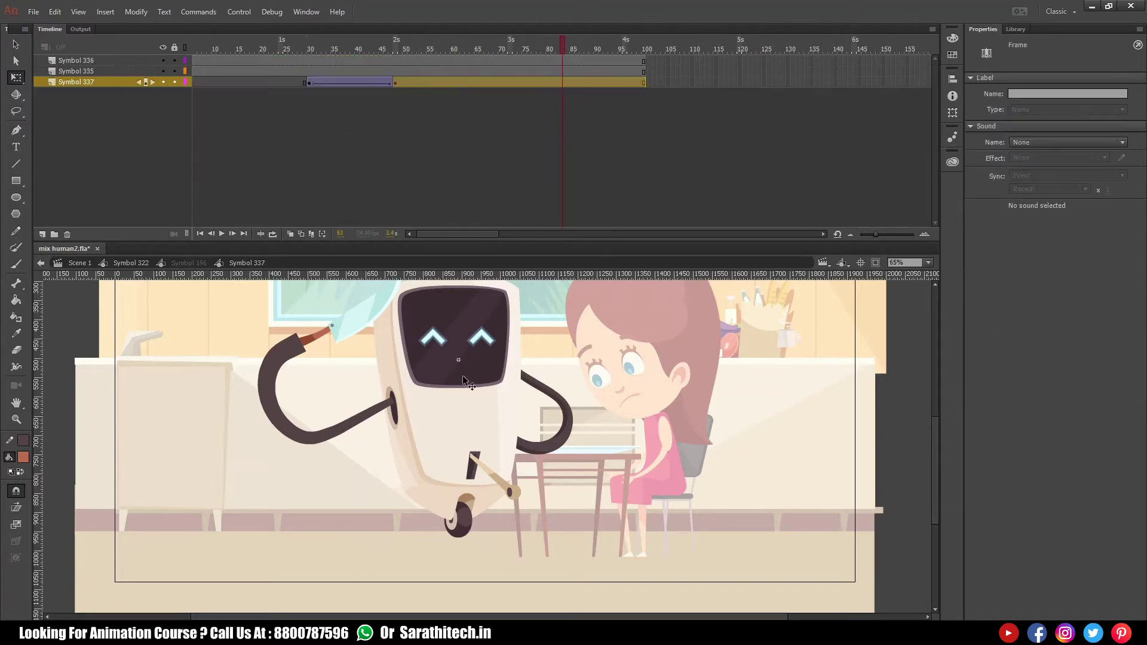
pyautogui.click(463, 376)
pyautogui.keyDown('ctrl'); pyautogui.keyDown('shift'); pyautogui.click(562, 478); pyautogui.keyUp('shift'); pyautogui.keyUp('ctrl')
pyautogui.moveTo(289, 368); pyautogui.dragTo(687, 557)
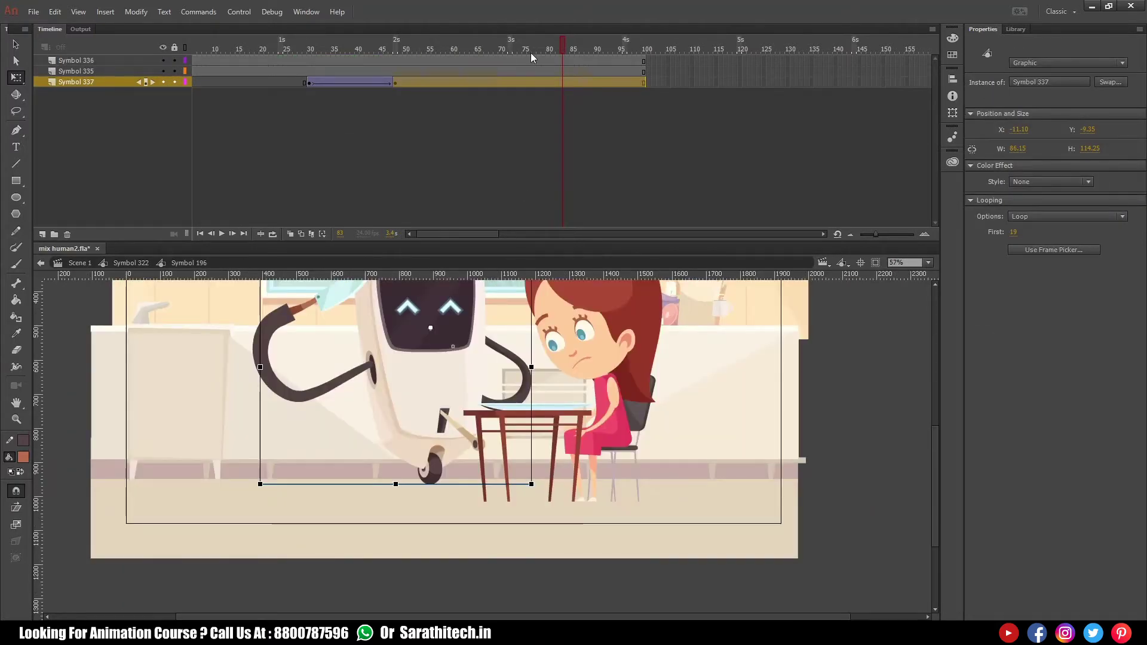
pyautogui.press('Return')
pyautogui.press('Return')
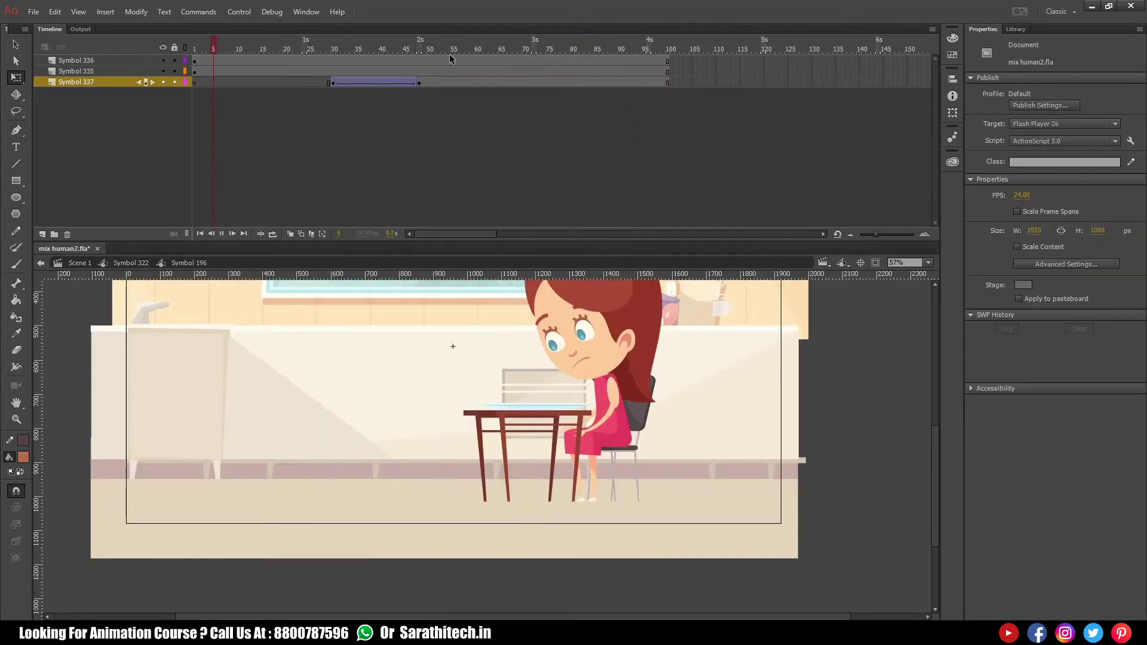
pyautogui.moveTo(508, 53); pyautogui.dragTo(304, 84)
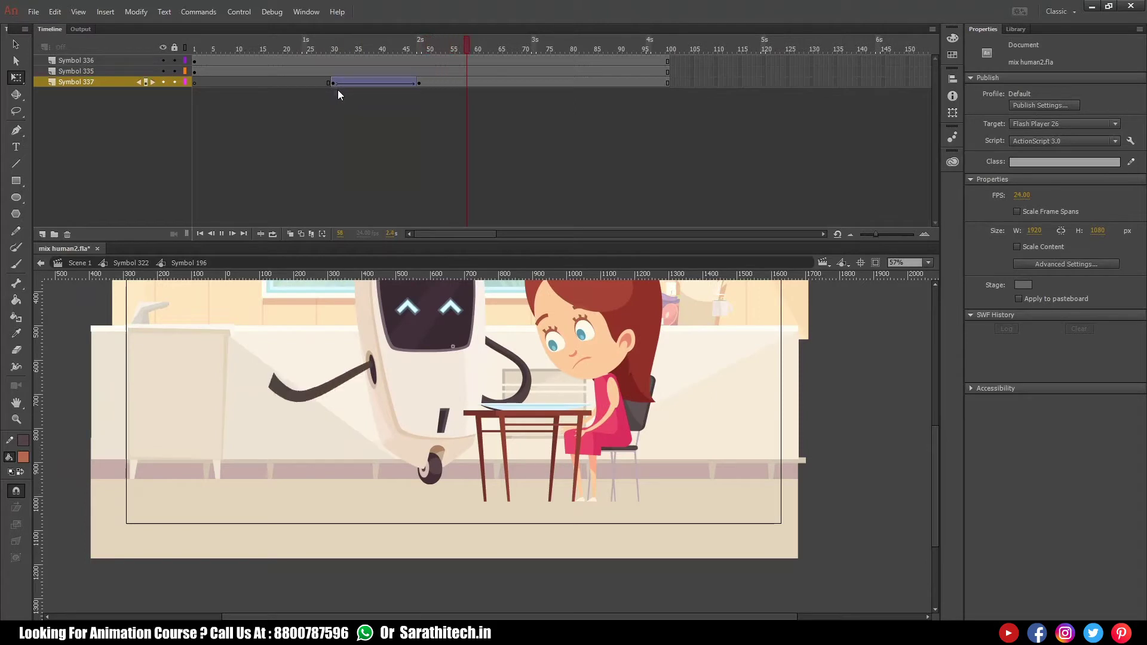
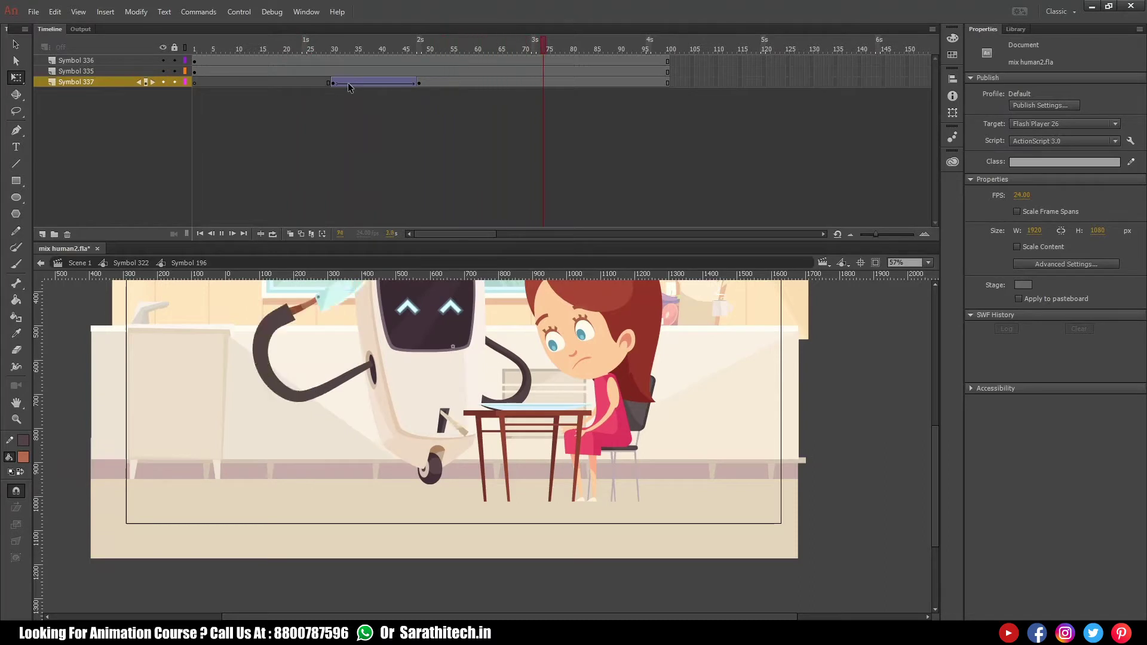
pyautogui.moveTo(207, 48); pyautogui.dragTo(626, 38)
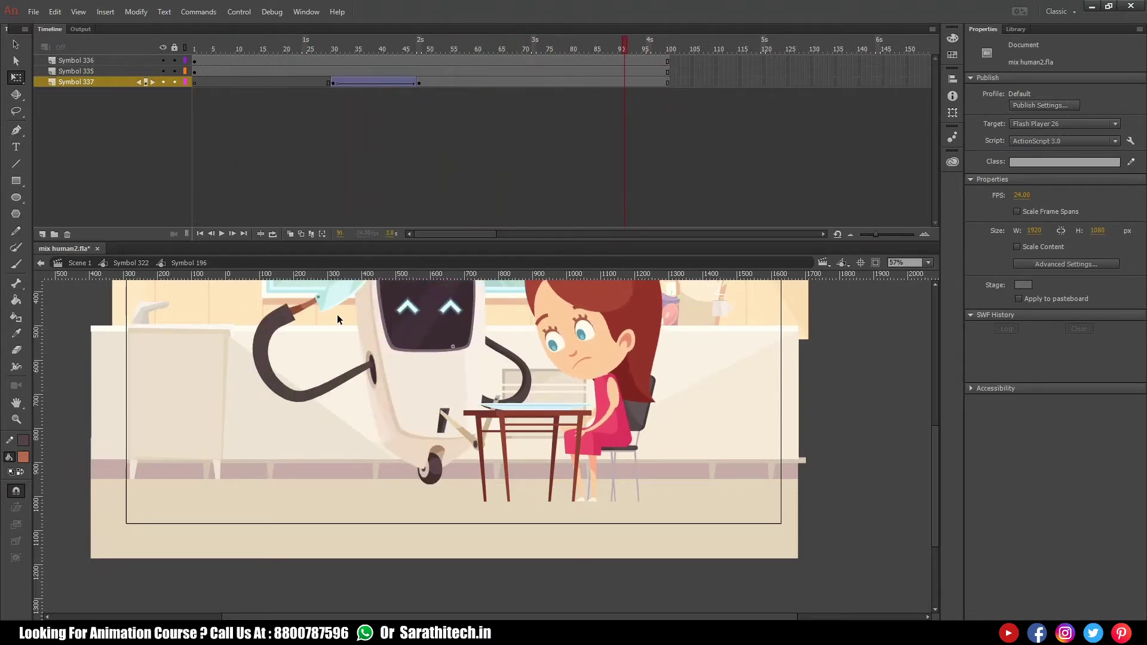
# - Reopen the robot's Symbol 337 and select the bent arm behind the vegetable tray at frame 74
pyautogui.doubleClick(339, 297)
pyautogui.moveTo(350, 52); pyautogui.dragTo(544, 89)
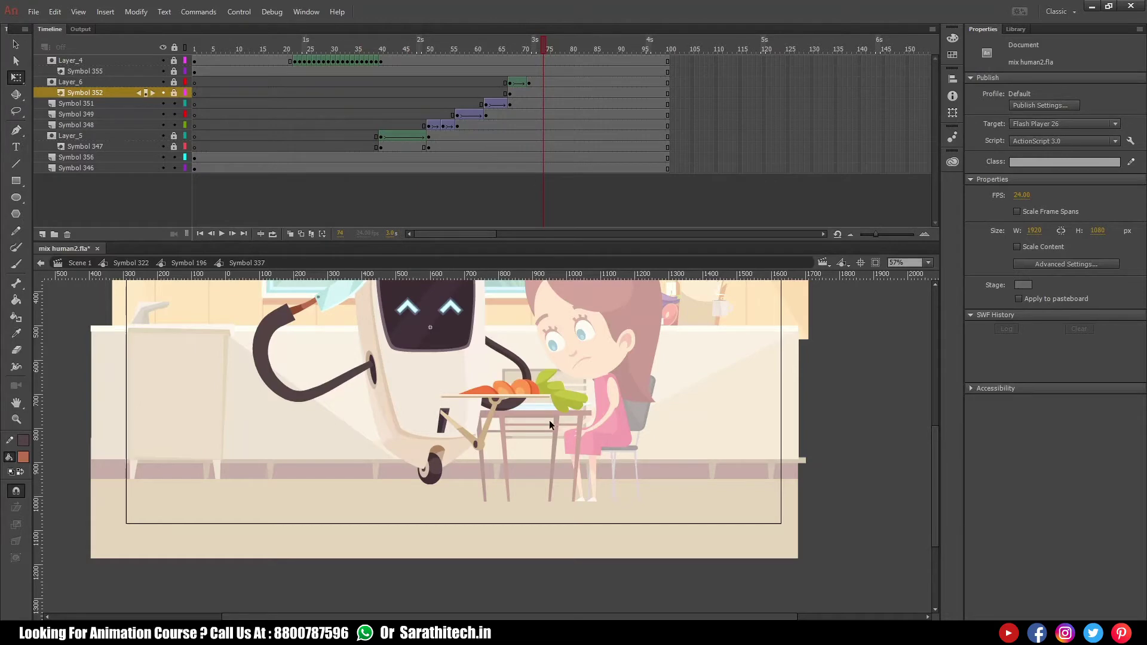
pyautogui.scroll(4, 549, 424)
pyautogui.click(556, 432)
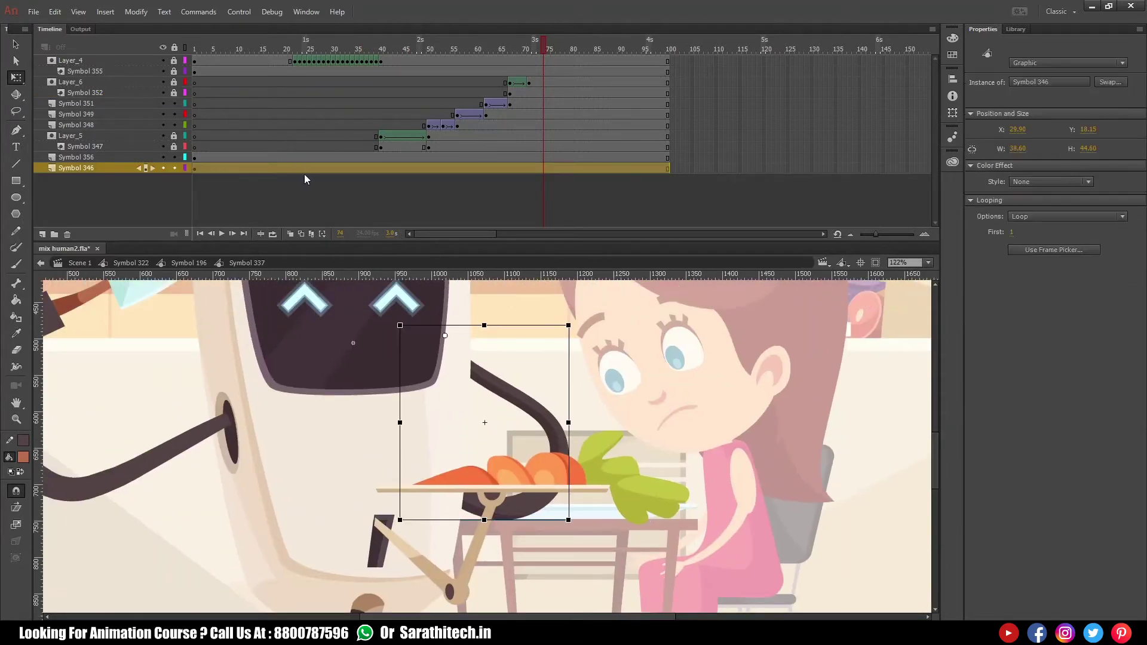
# - Insert keyframes at frames 67 and 71 on the Symbol 346 arm layer and delete the arm before frame 67
pyautogui.moveTo(469, 55); pyautogui.dragTo(489, 93)
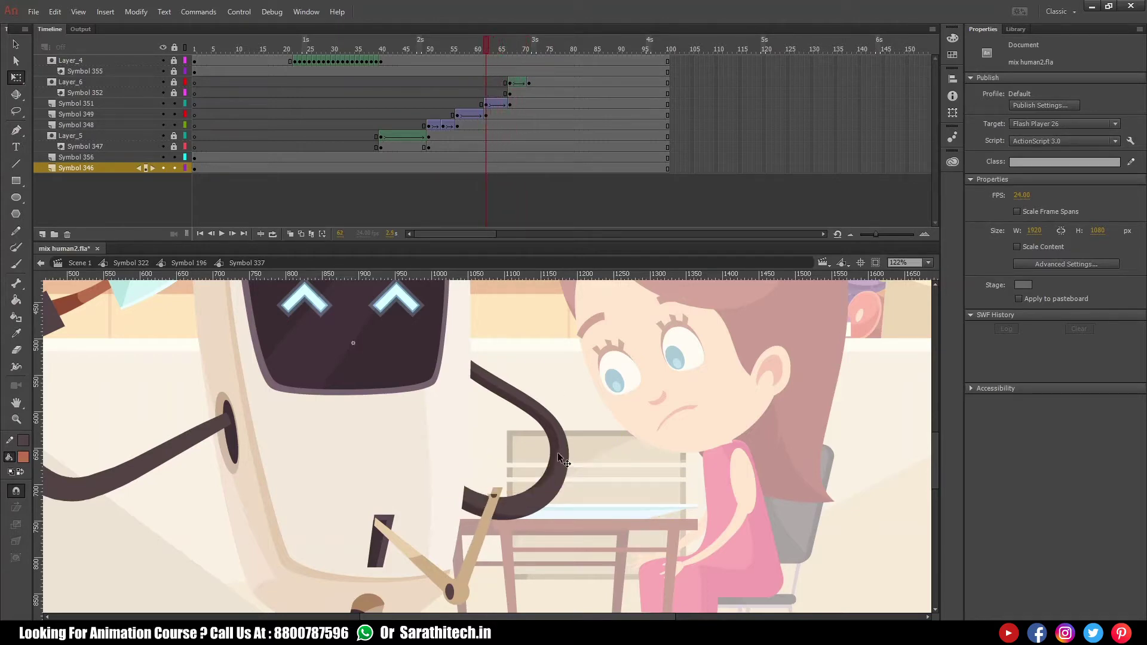
pyautogui.click(510, 51)
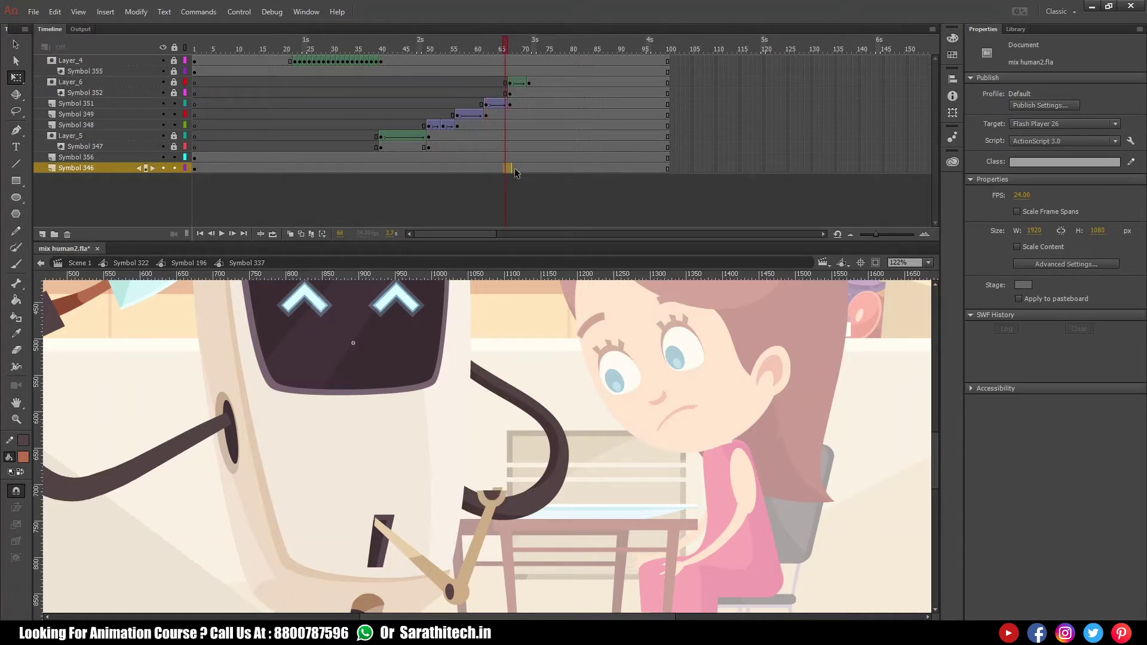
pyautogui.click(508, 168)
pyautogui.click(512, 168)
pyautogui.click(528, 42)
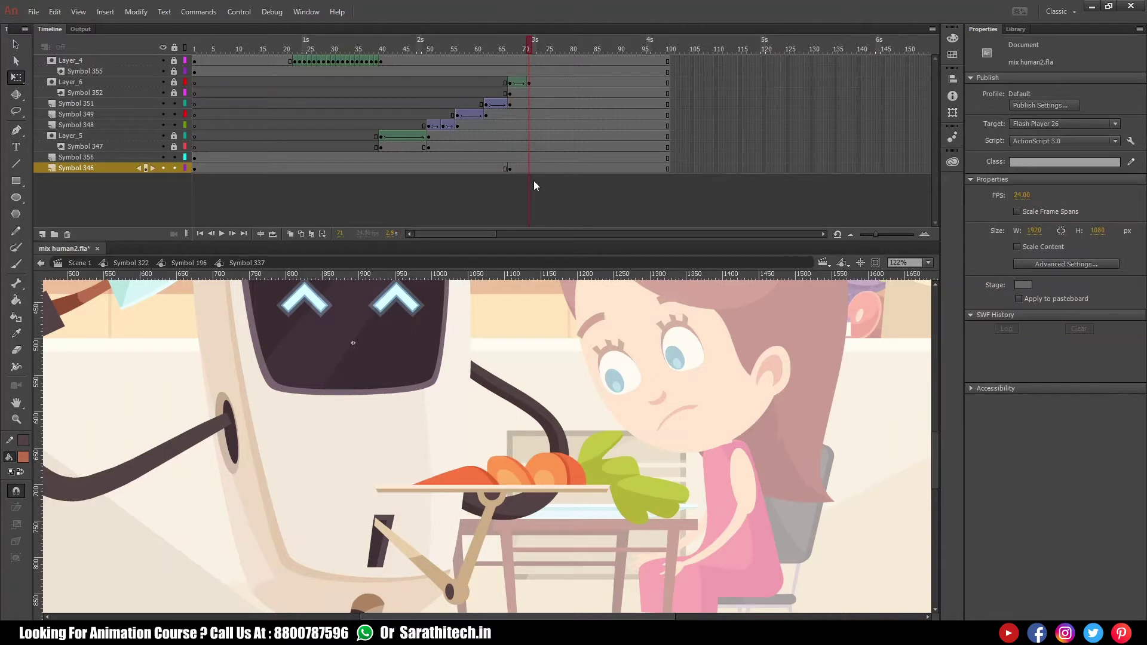
pyautogui.click(530, 169)
pyautogui.click(472, 168)
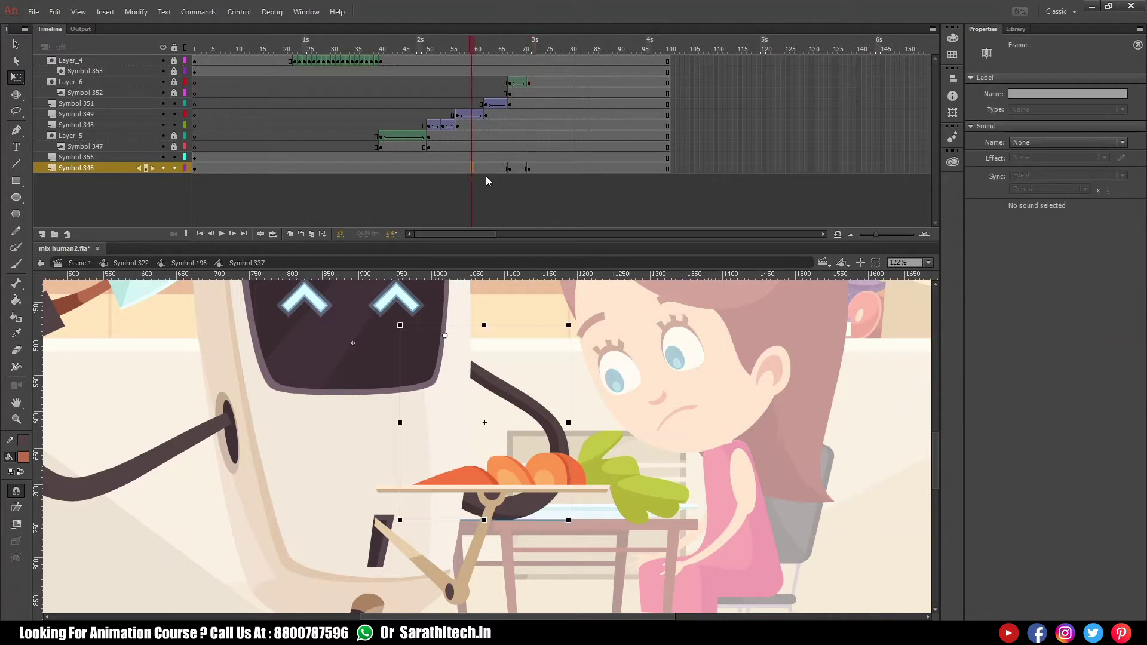
pyautogui.press('Delete')
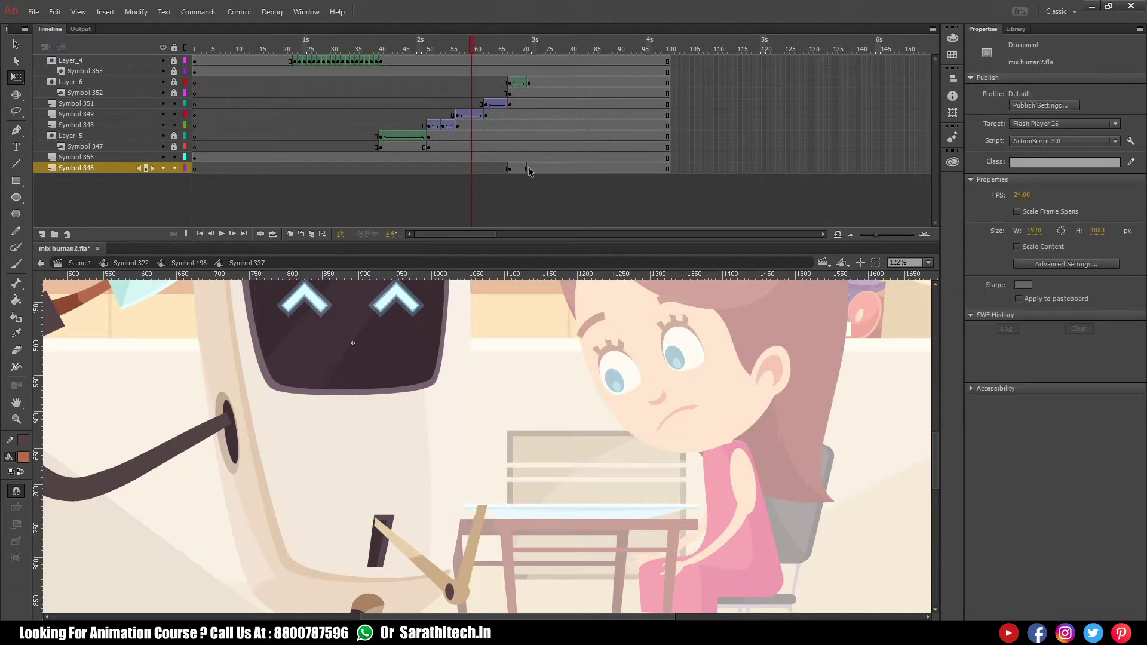
pyautogui.click(529, 168)
pyautogui.moveTo(575, 521); pyautogui.dragTo(363, 532)
pyautogui.hotkey('ctrl', 'z')
# - Rotate the Symbol 346 arm clockwise behind the robot's body at frame 67 and add a classic tween to the next keyframe
pyautogui.click(511, 169)
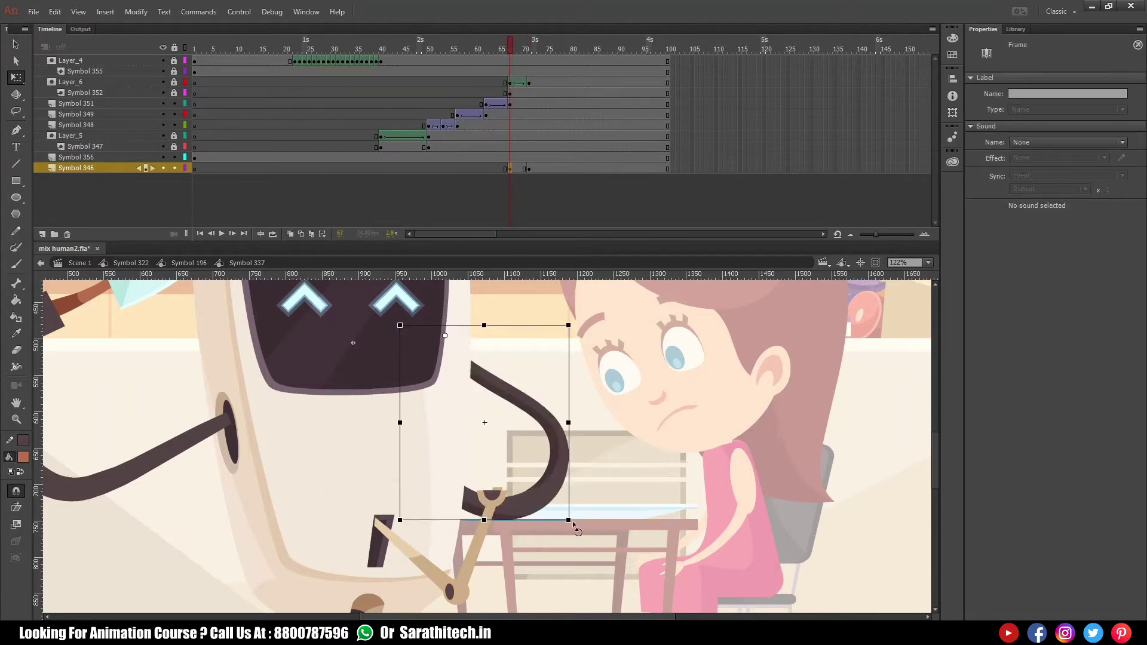
pyautogui.moveTo(577, 521); pyautogui.dragTo(369, 529)
pyautogui.click(590, 395)
pyautogui.rightClick(517, 169)
pyautogui.click(603, 199)
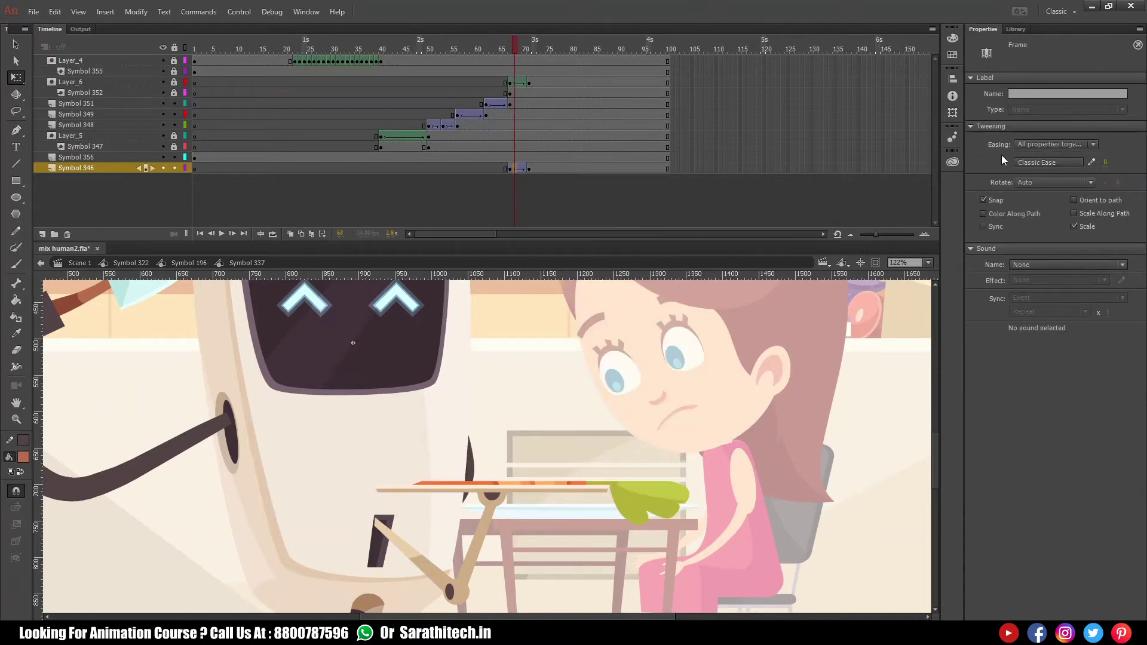
# - Apply Ease Out Back easing to the arm tween, move its ending keyframe to frame 74 and play it
pyautogui.click(1037, 163)
pyautogui.click(826, 224)
pyautogui.doubleClick(885, 242)
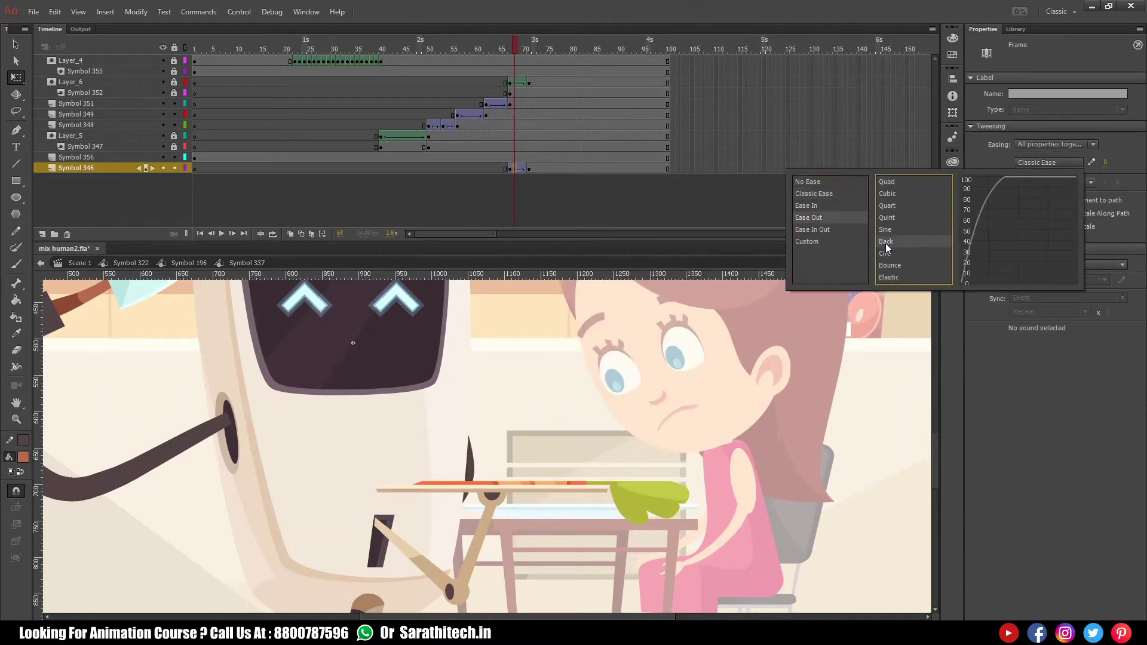
pyautogui.click(529, 169)
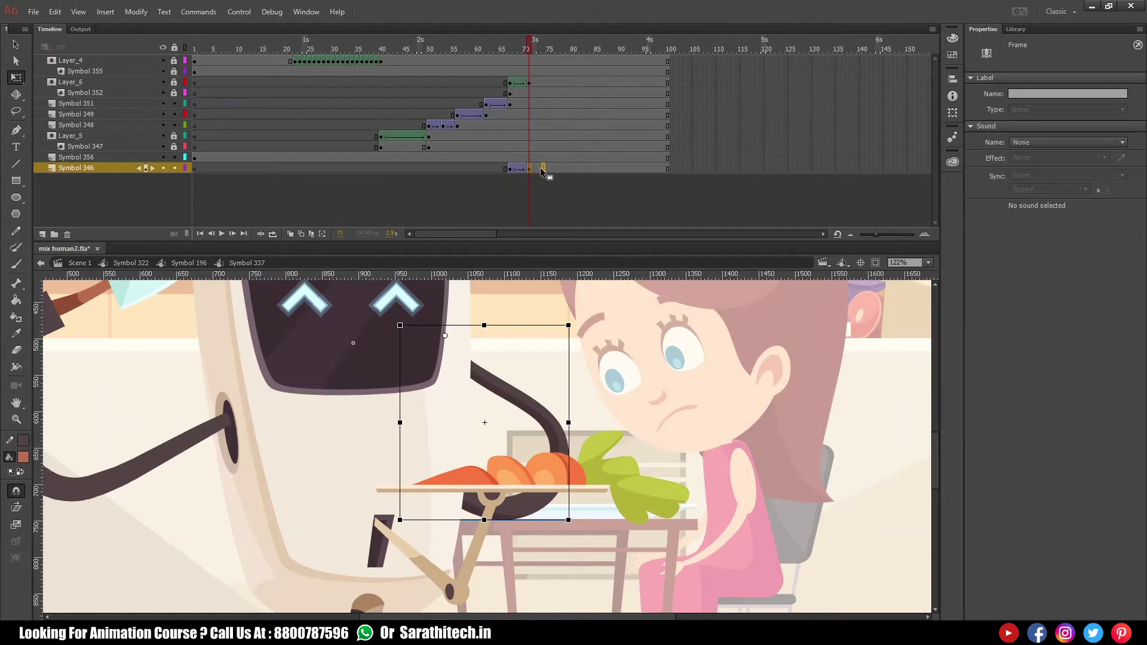
pyautogui.moveTo(542, 172); pyautogui.dragTo(543, 170)
pyautogui.press('Return')
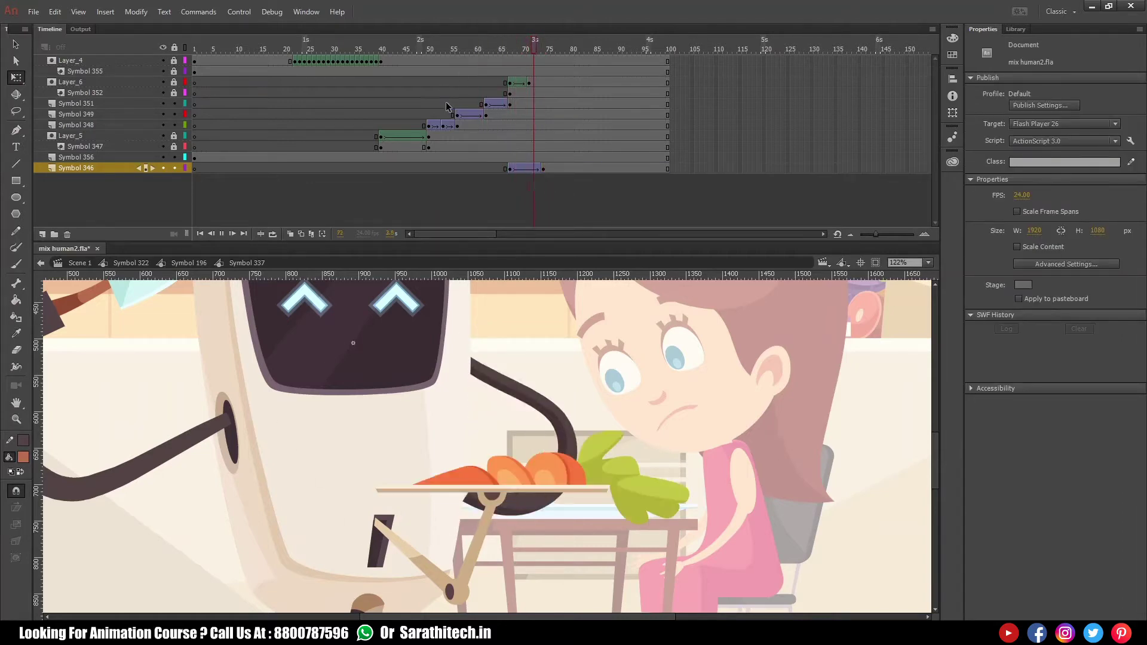
# - Exit to Symbol 196 and preview the full robot animation with the swinging arm through frame 100
pyautogui.click(189, 263)
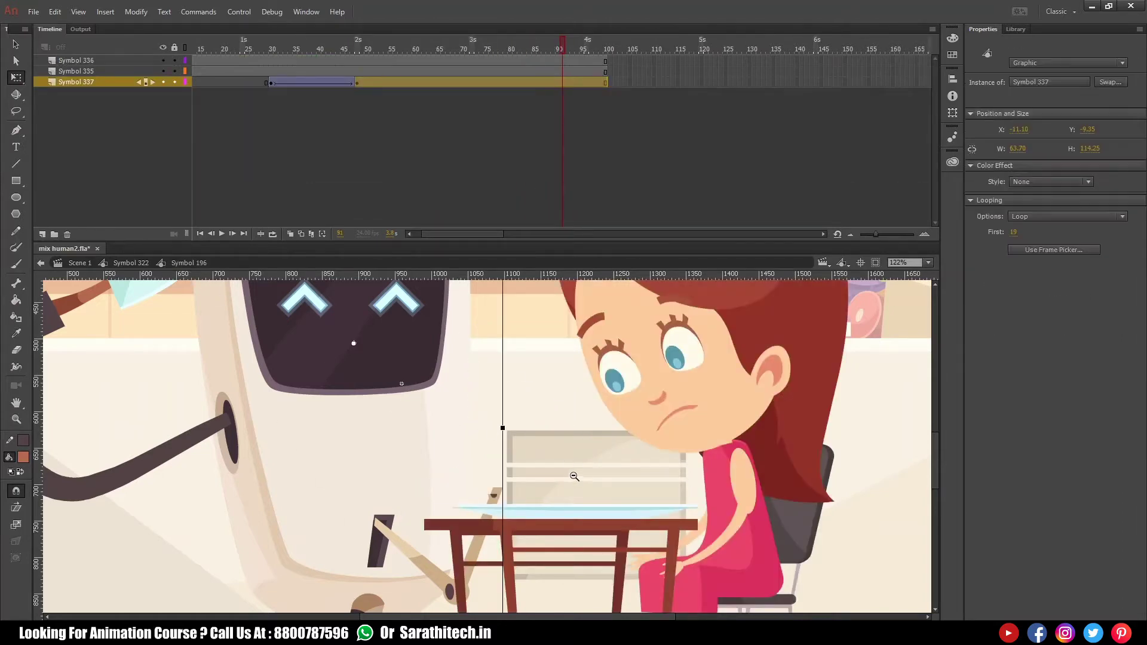
pyautogui.press('Return')
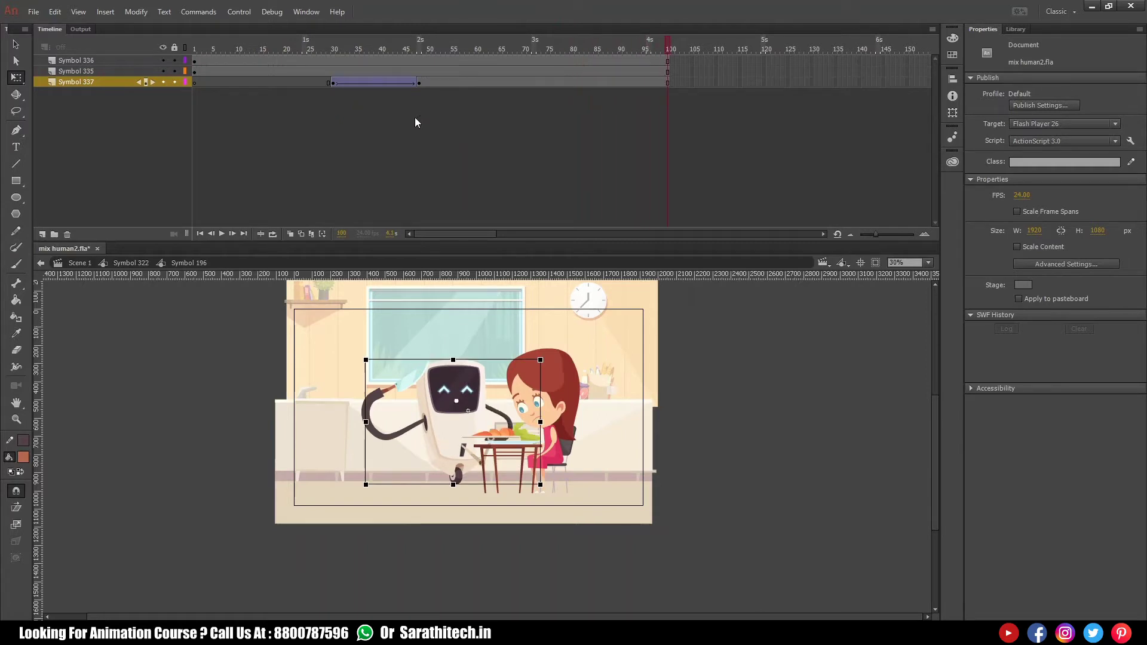
pyautogui.press('Return')
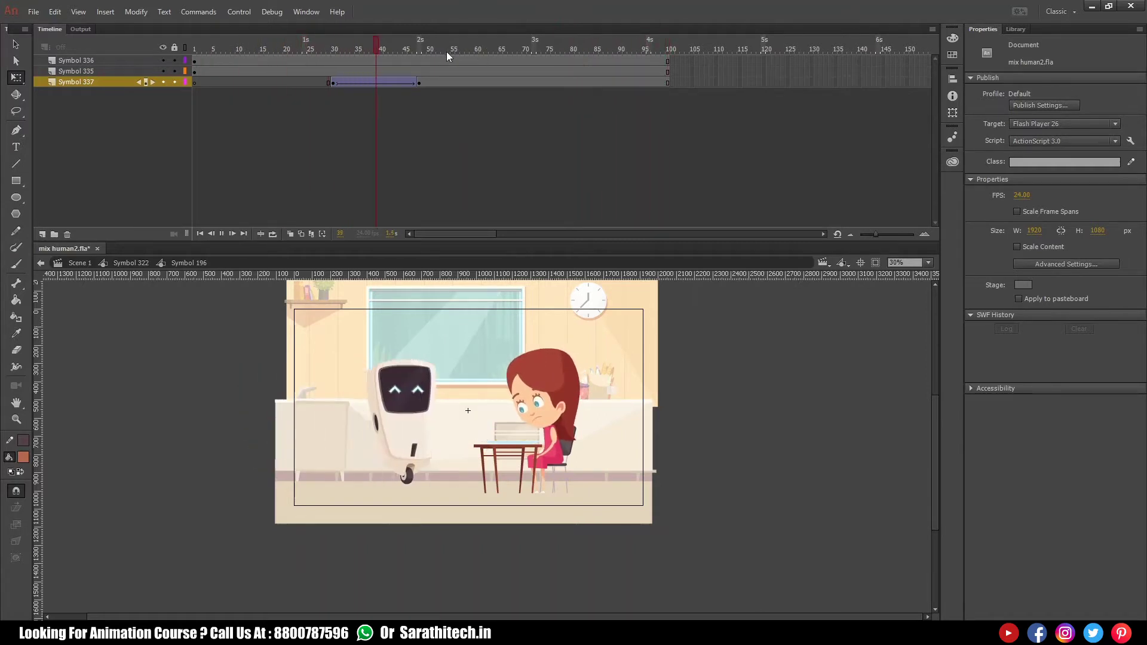
pyautogui.click(442, 48)
pyautogui.moveTo(442, 49); pyautogui.dragTo(538, 57)
pyautogui.moveTo(609, 57); pyautogui.dragTo(730, 58)
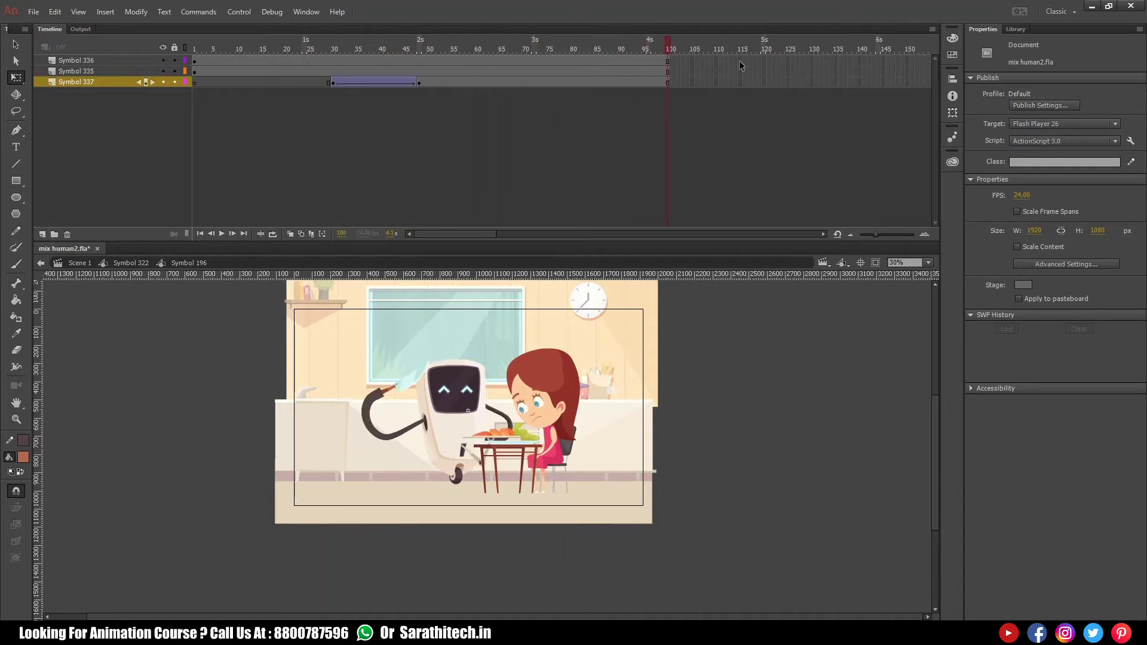
# - Open the seated girl's Symbol 335 and insert keyframes on all layers at frame 80
pyautogui.click(460, 341)
pyautogui.doubleClick(543, 371)
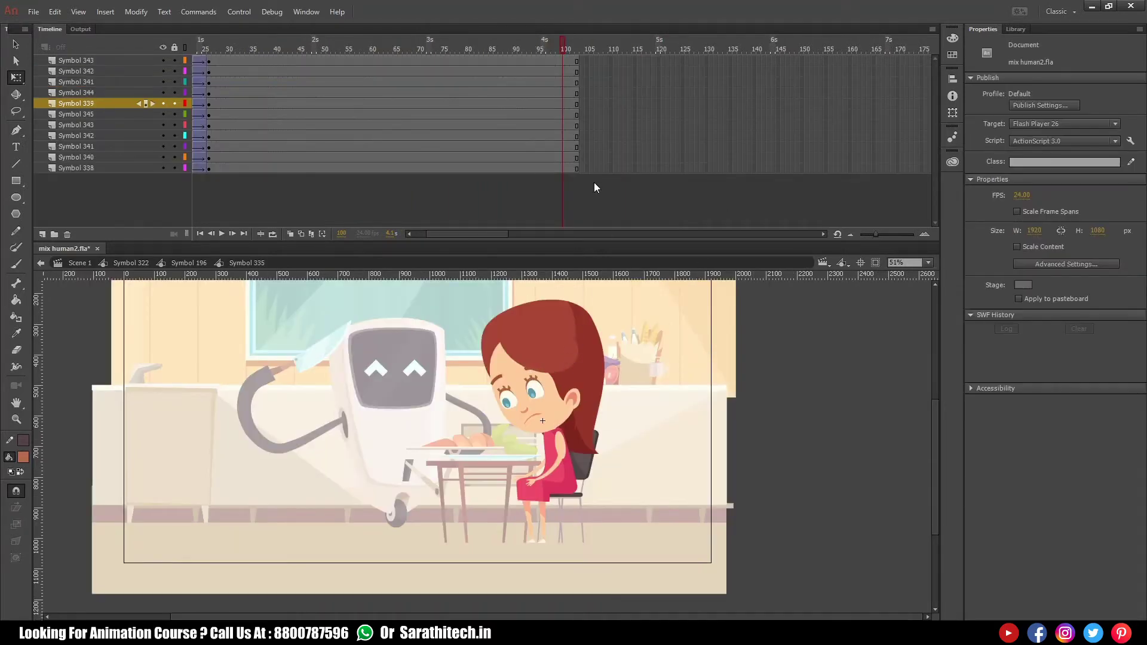
pyautogui.click(470, 43)
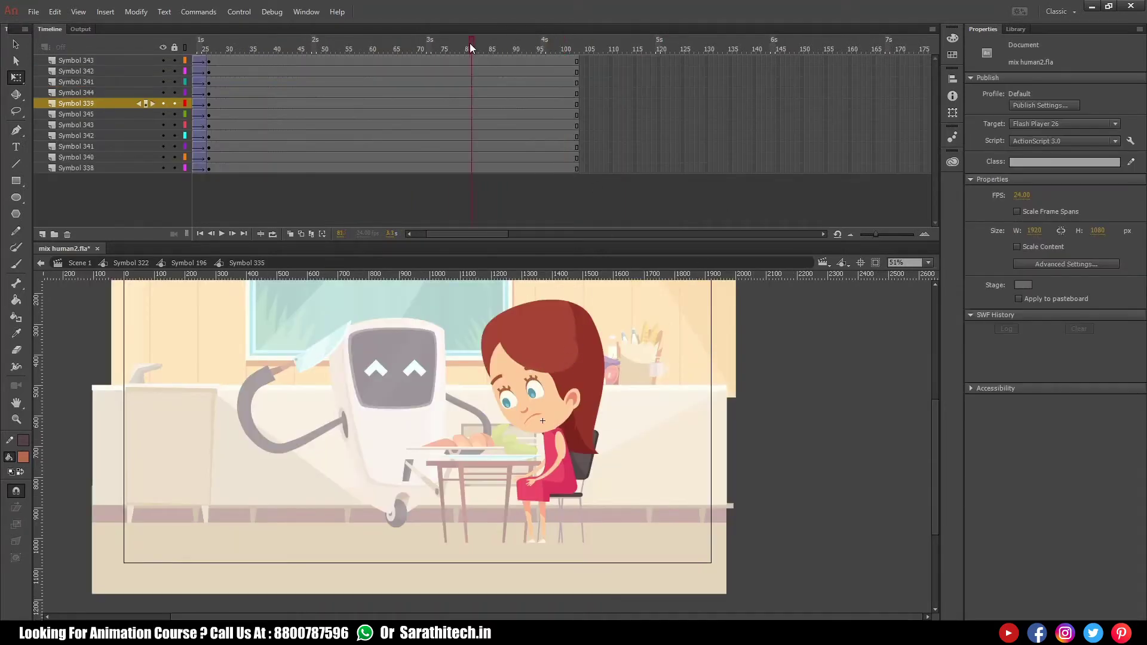
pyautogui.click(468, 171)
pyautogui.moveTo(472, 234); pyautogui.dragTo(476, 233)
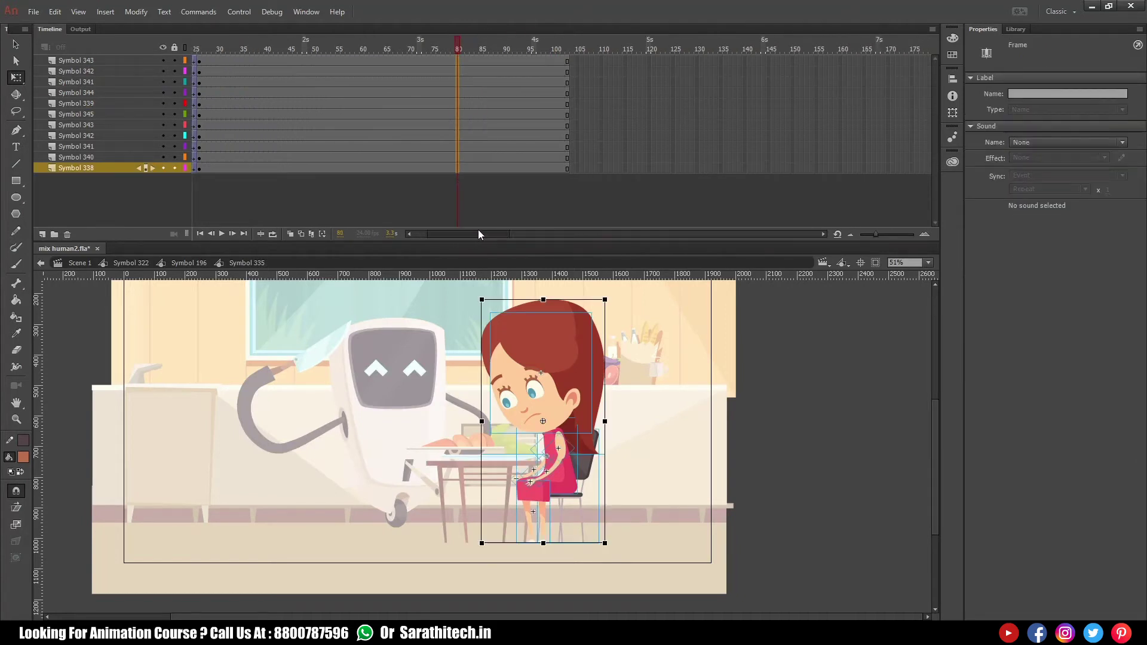
pyautogui.press('F6')
# - Extend all of the girl's layers past frame 160 by inserting extra frames after frame 90
pyautogui.moveTo(511, 58); pyautogui.dragTo(548, 195)
pyautogui.press('F5')
pyautogui.press('F5')
pyautogui.press('F5')
pyautogui.press('F5')
pyautogui.press('F5')
pyautogui.press('F5')
pyautogui.press('F5')
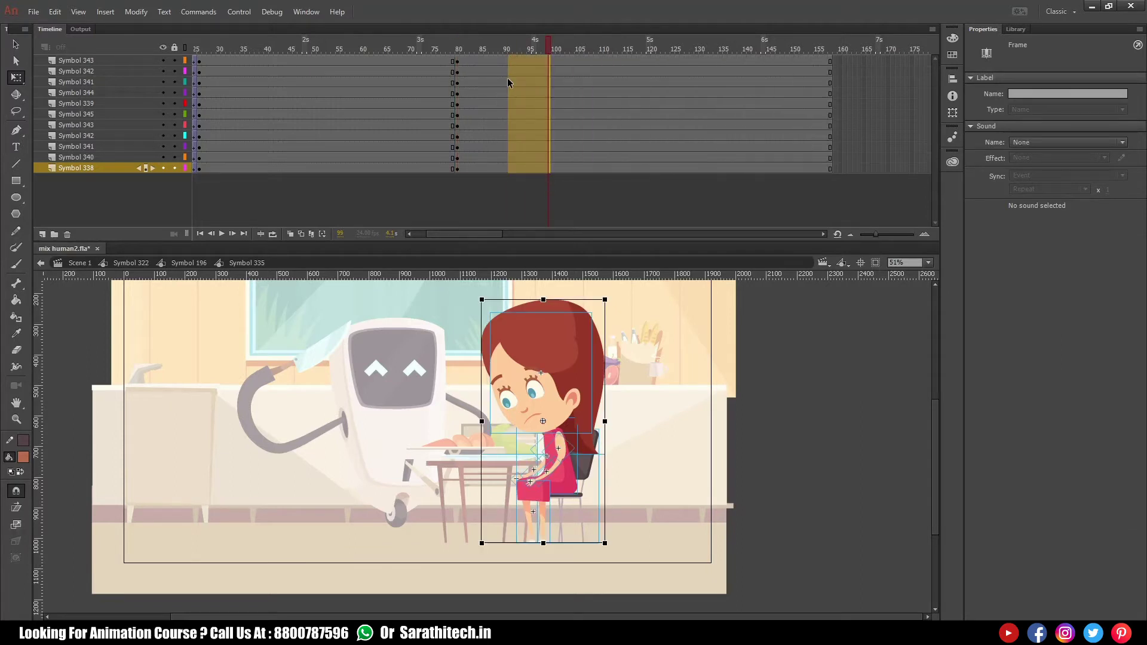
# - Insert keyframes on all of the girl's layers at frames 85 and 90
pyautogui.moveTo(465, 45); pyautogui.dragTo(482, 177)
pyautogui.click(482, 49)
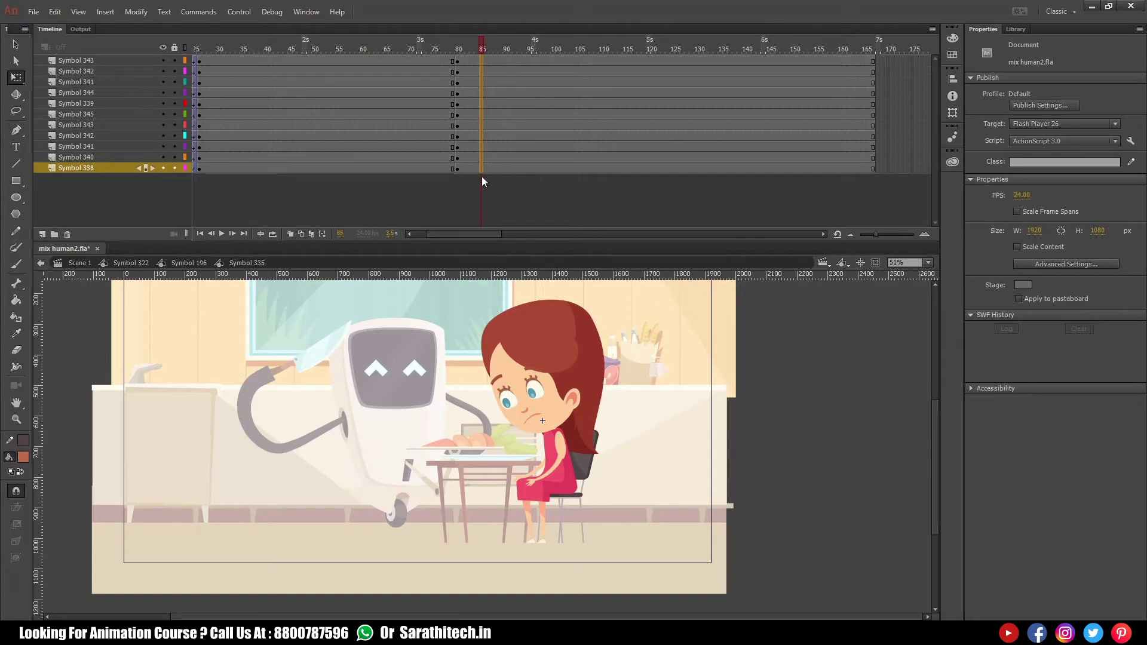
pyautogui.press('F6')
pyautogui.click(506, 48)
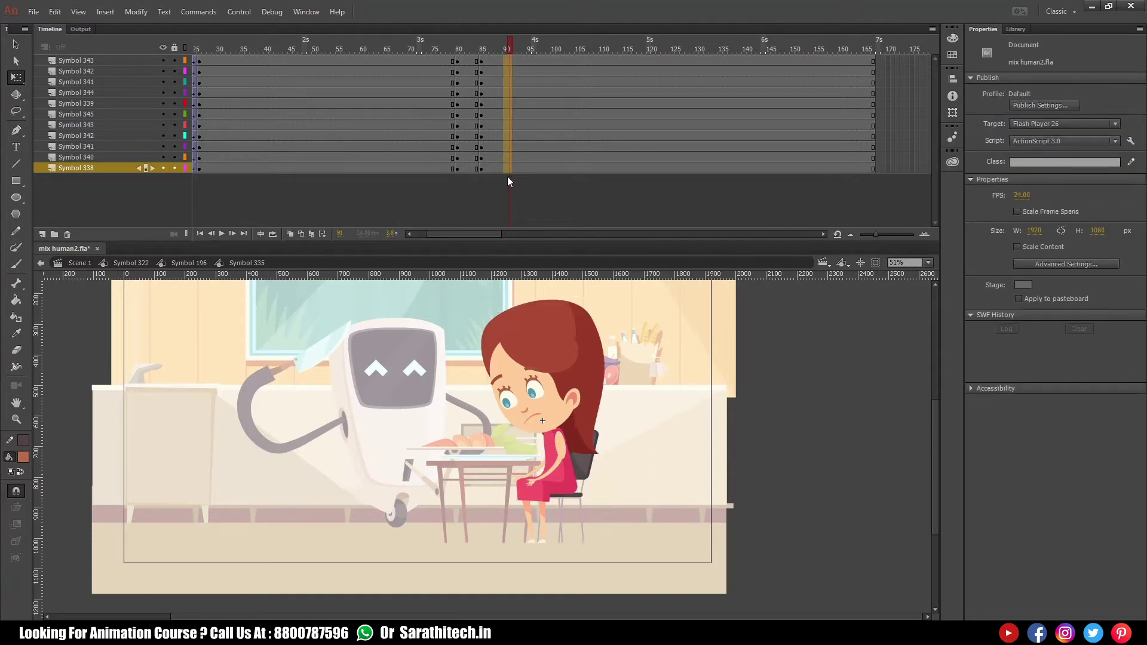
pyautogui.moveTo(507, 177); pyautogui.dragTo(504, 177)
pyautogui.press('F6')
pyautogui.click(530, 42)
pyautogui.moveTo(530, 61); pyautogui.dragTo(530, 180)
# - At frame 85, rotate the girl's dress and both arms together slightly backward around a pivot at her hip
pyautogui.click(480, 48)
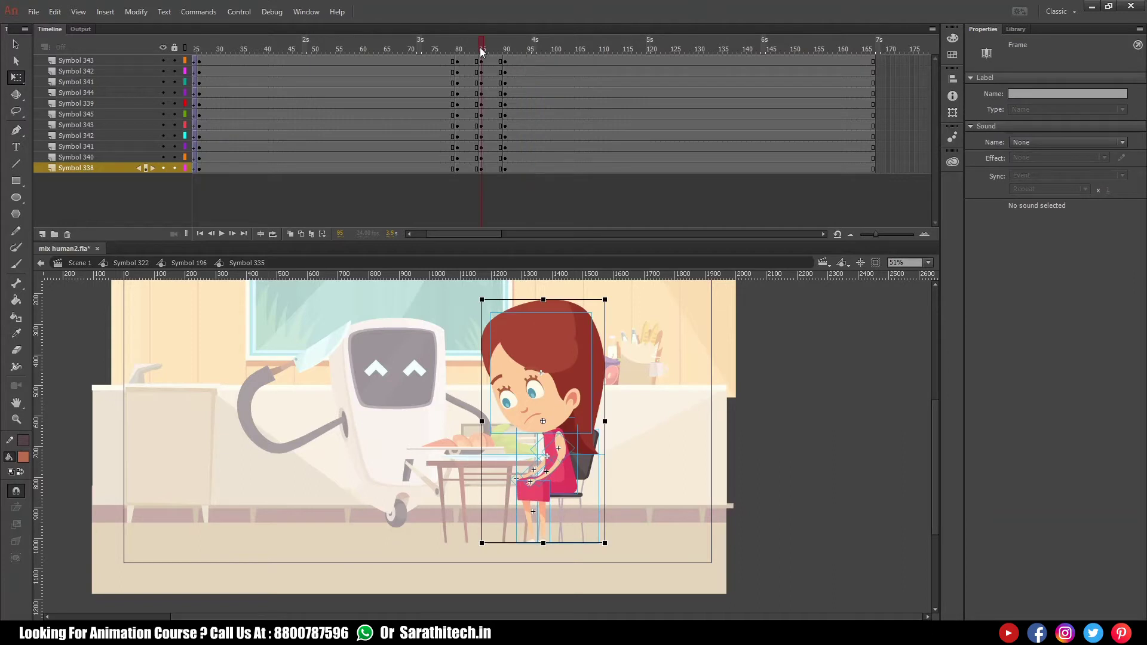
pyautogui.moveTo(466, 391); pyautogui.dragTo(601, 515)
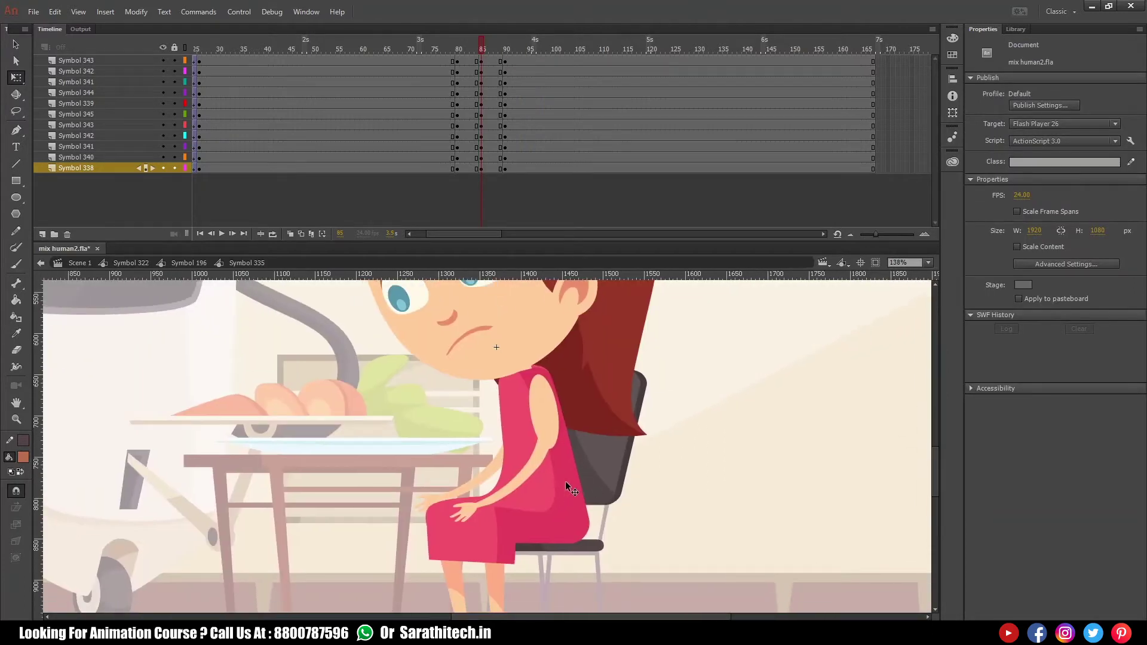
pyautogui.click(528, 478)
pyautogui.keyDown('shift'); pyautogui.click(480, 507); pyautogui.keyUp('shift')
pyautogui.keyDown('shift'); pyautogui.click(495, 496); pyautogui.keyUp('shift')
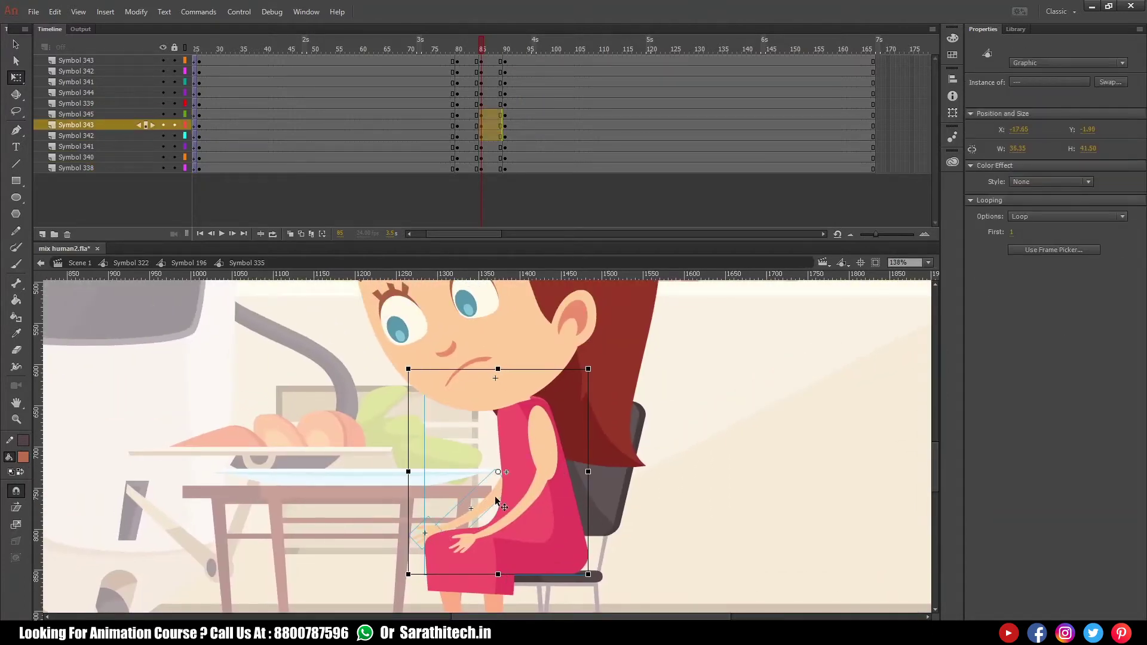
pyautogui.moveTo(474, 465); pyautogui.dragTo(465, 444)
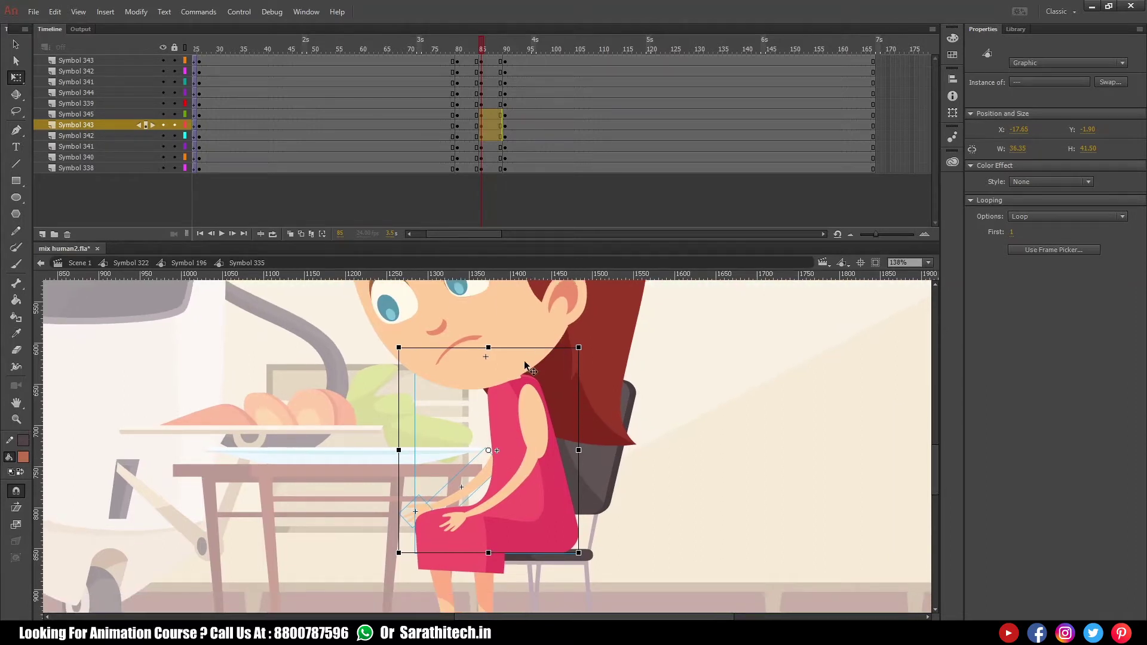
pyautogui.keyDown('shift'); pyautogui.click(481, 443); pyautogui.keyUp('shift')
pyautogui.moveTo(720, 418); pyautogui.dragTo(485, 512)
pyautogui.keyDown('shift'); pyautogui.click(458, 518); pyautogui.keyUp('shift')
pyautogui.keyDown('shift'); pyautogui.click(599, 466); pyautogui.keyUp('shift')
pyautogui.keyDown('shift'); pyautogui.click(606, 353); pyautogui.keyUp('shift')
pyautogui.scroll(3, 557, 373)
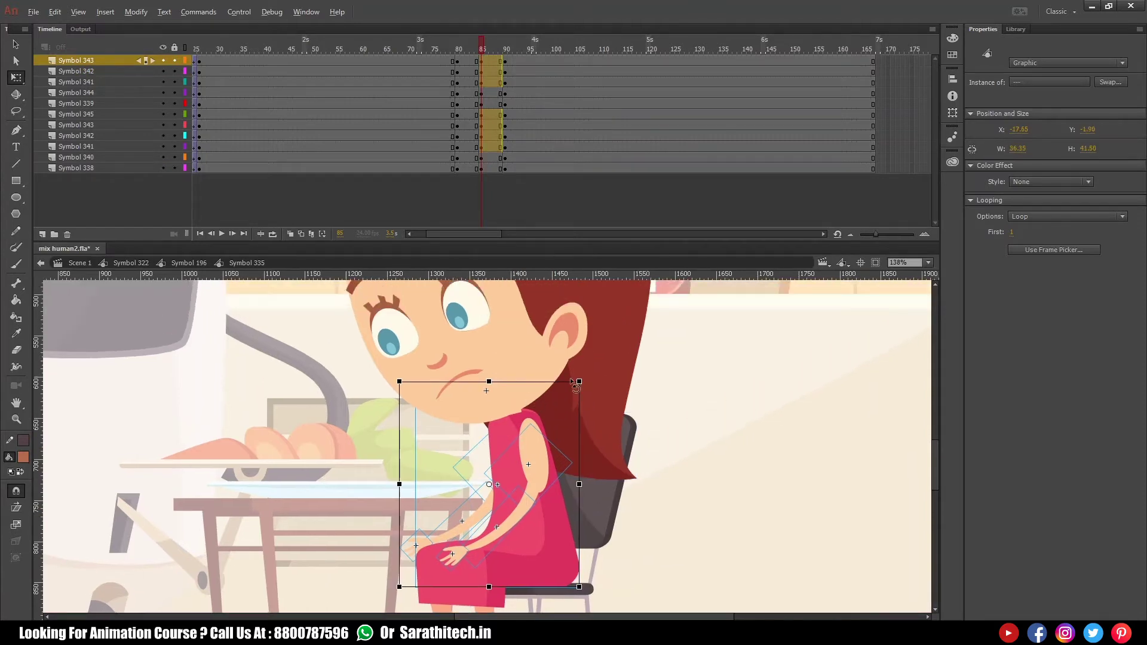
pyautogui.moveTo(493, 489); pyautogui.dragTo(512, 562)
pyautogui.hotkey('ctrl', 'z')
pyautogui.moveTo(586, 387); pyautogui.dragTo(600, 390)
pyautogui.hotkey('ctrl', 'z')
pyautogui.moveTo(490, 487); pyautogui.dragTo(541, 551)
pyautogui.moveTo(590, 395); pyautogui.dragTo(596, 394)
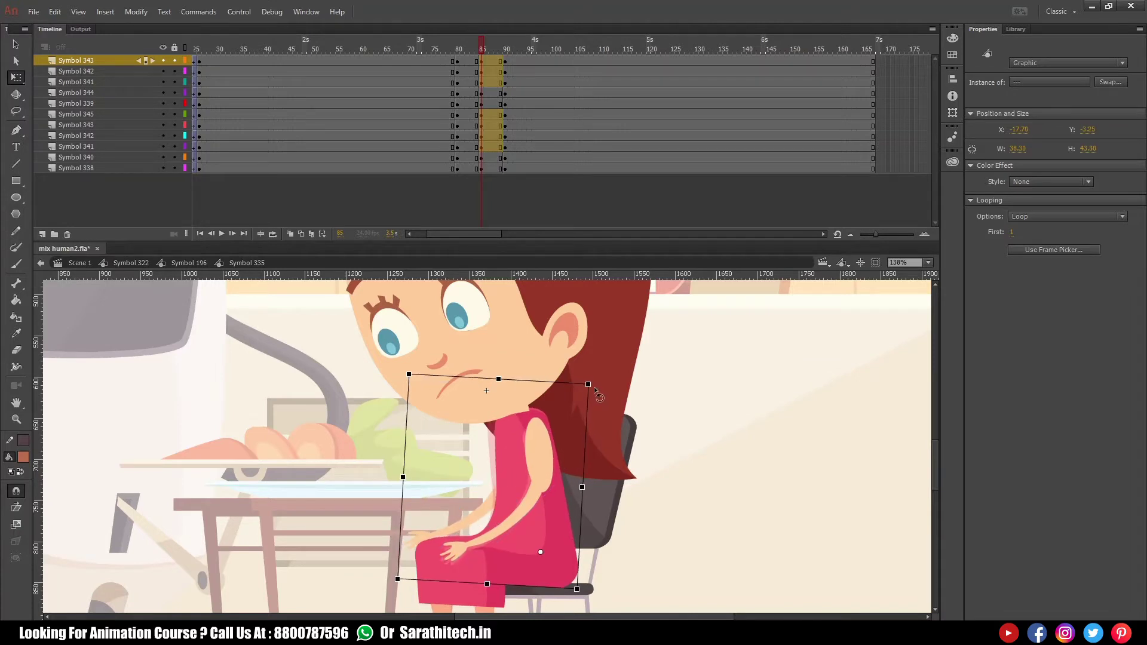
# - Rotate the girl's front upper arm, forearm and hand backward around the shoulder at frame 85
pyautogui.click(526, 513)
pyautogui.click(523, 534)
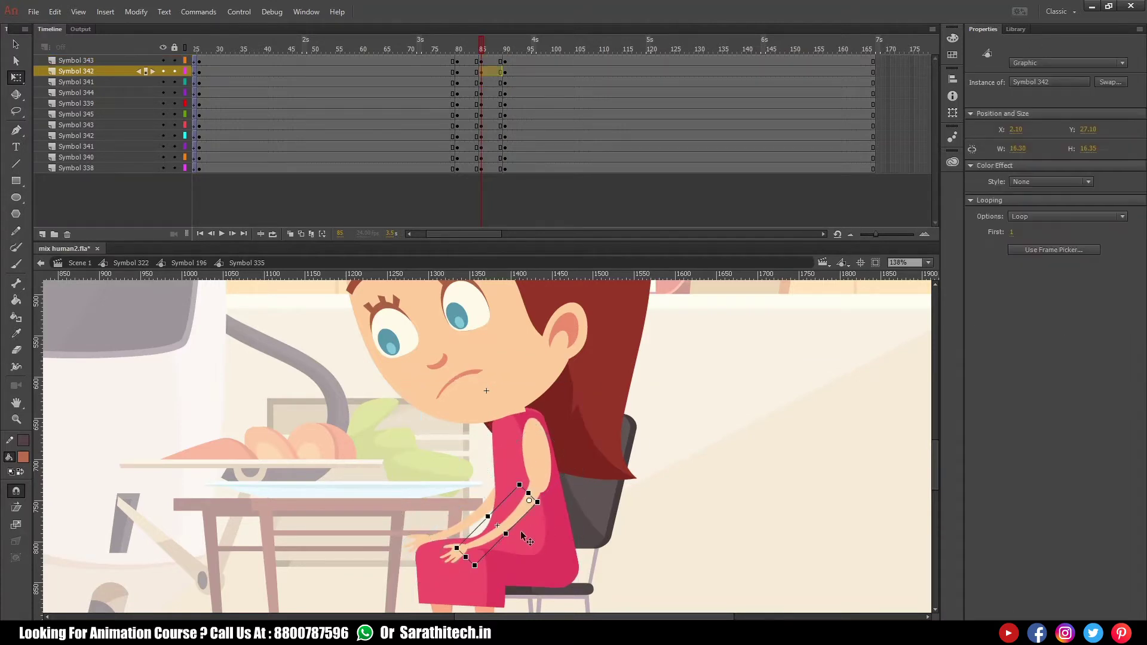
pyautogui.keyDown('shift'); pyautogui.click(540, 483); pyautogui.keyUp('shift')
pyautogui.keyDown('shift'); pyautogui.click(455, 554); pyautogui.keyUp('shift')
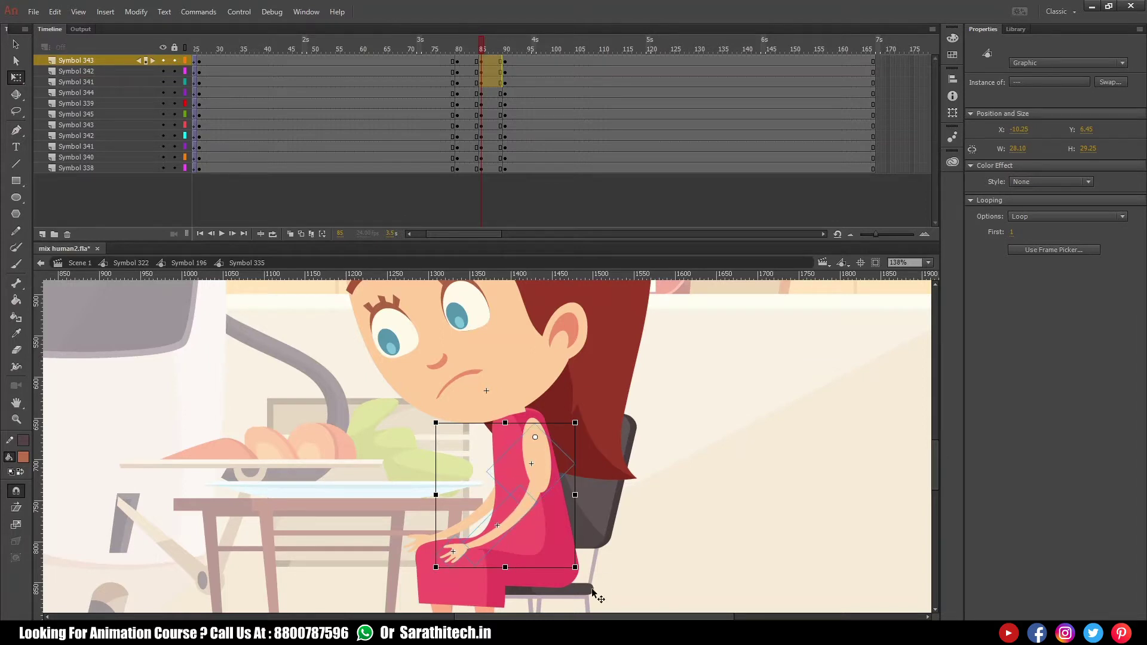
pyautogui.moveTo(589, 583); pyautogui.dragTo(638, 558)
pyautogui.click(638, 557)
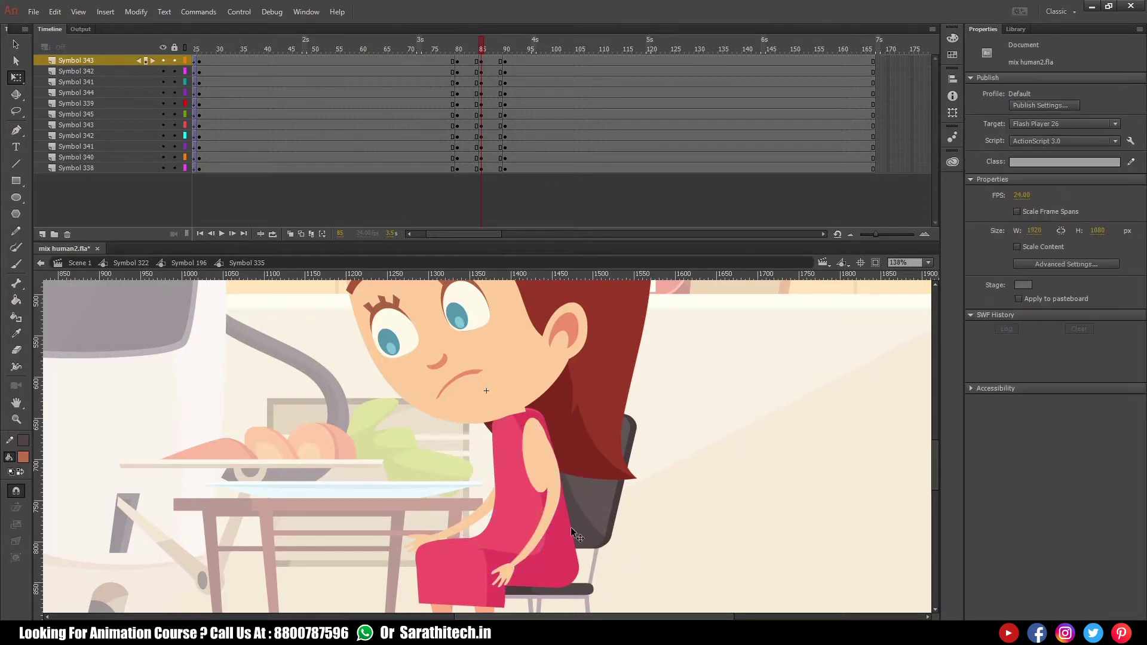
# - Try to place the shared pivot of the girl's front forearm and hand at the elbow
pyautogui.click(548, 525)
pyautogui.keyDown('shift'); pyautogui.click(505, 581); pyautogui.keyUp('shift')
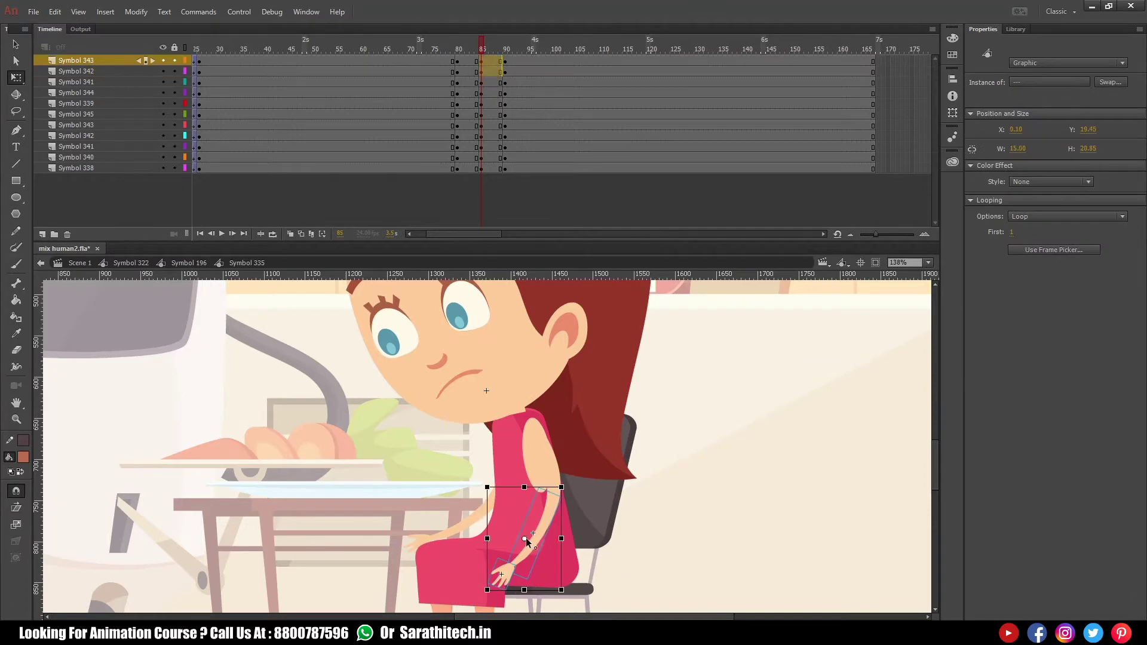
pyautogui.doubleClick(528, 540)
pyautogui.hotkey('ctrl', 'z')
pyautogui.moveTo(530, 541); pyautogui.dragTo(546, 512)
pyautogui.hotkey('ctrl', 'z')
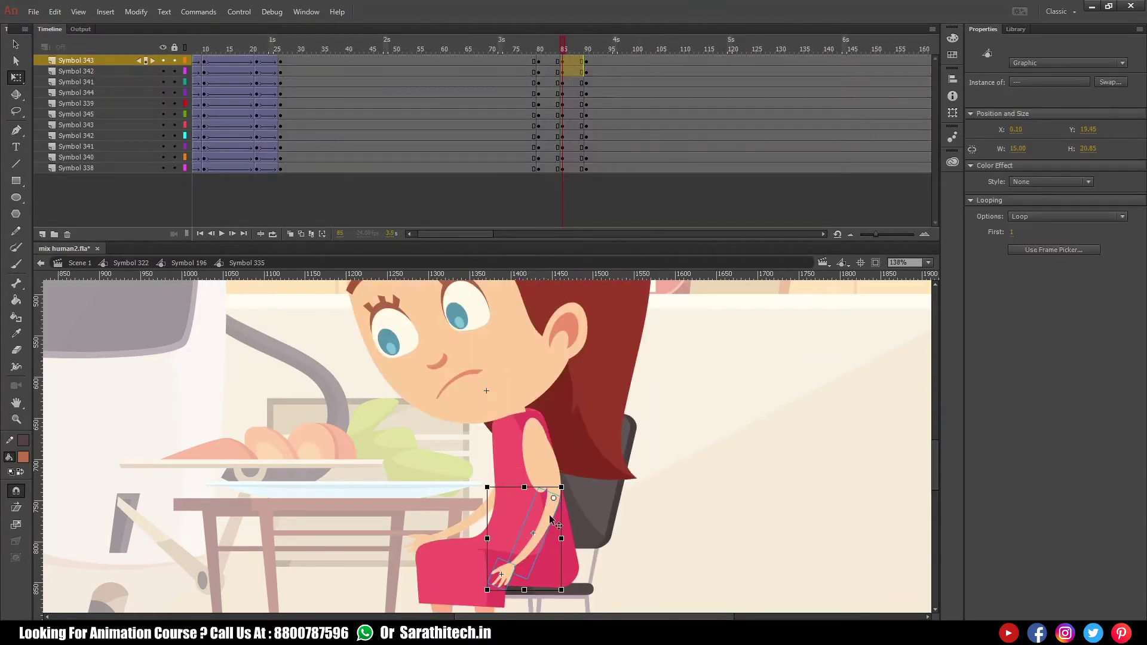
# - Rotate the girl's whole back arm around its shoulder so that it swings toward her body
pyautogui.moveTo(447, 500); pyautogui.dragTo(489, 518)
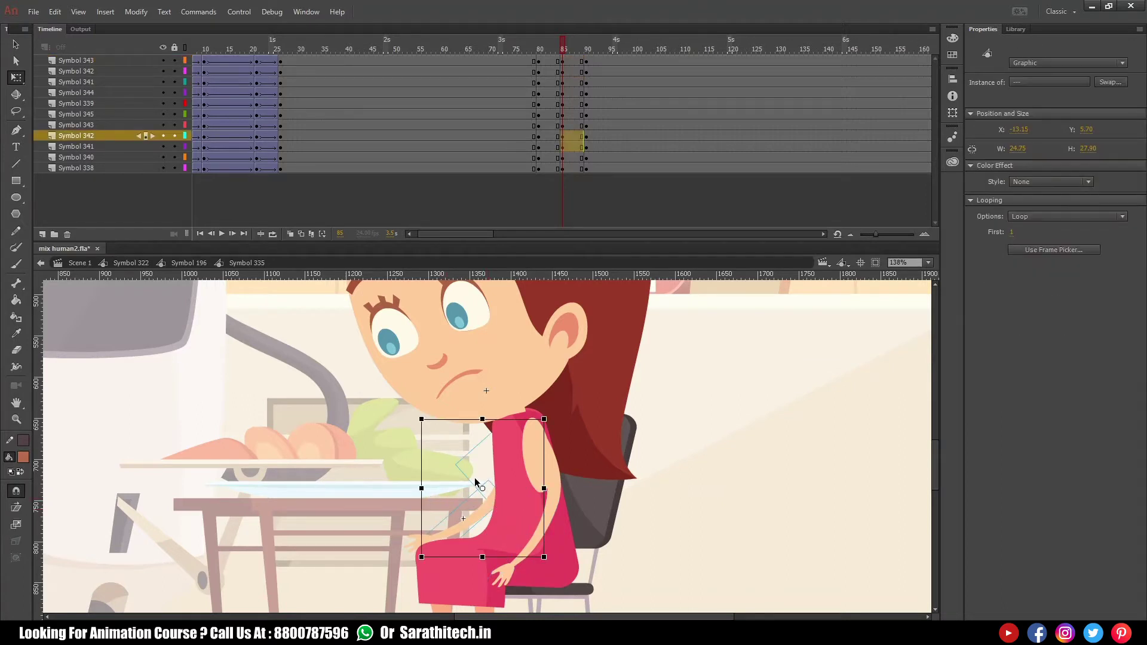
pyautogui.keyDown('shift'); pyautogui.click(446, 522); pyautogui.keyUp('shift')
pyautogui.moveTo(472, 489); pyautogui.dragTo(507, 422)
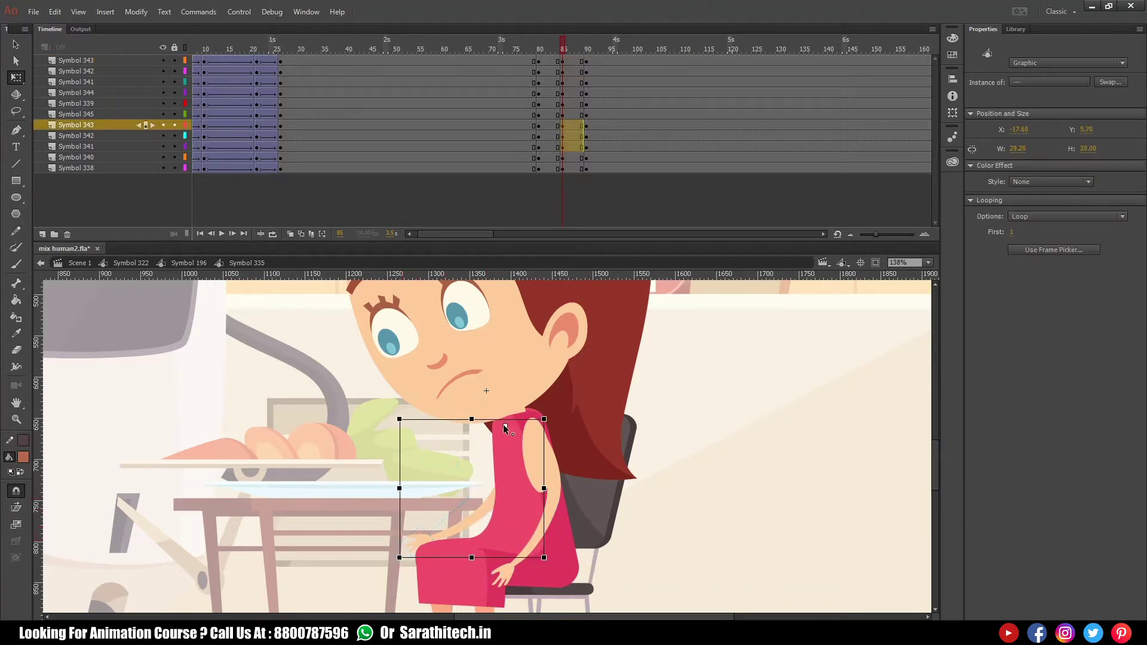
pyautogui.moveTo(402, 571); pyautogui.dragTo(432, 582)
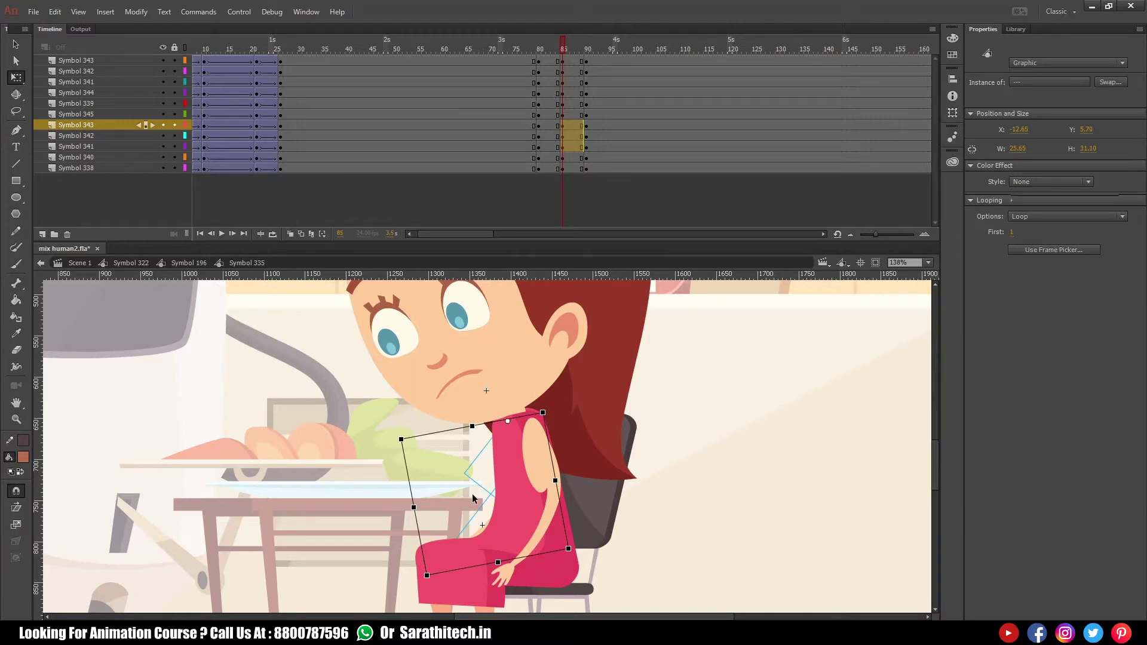
pyautogui.click(461, 495)
# - Tilt the girl's head and hair slightly toward the robot around a pivot at her neck
pyautogui.hotkey('ctrl', '-')
pyautogui.moveTo(592, 326); pyautogui.dragTo(511, 532)
pyautogui.hotkey('ctrl', 'z')
pyautogui.moveTo(500, 464); pyautogui.dragTo(502, 490)
pyautogui.moveTo(588, 323); pyautogui.dragTo(579, 320)
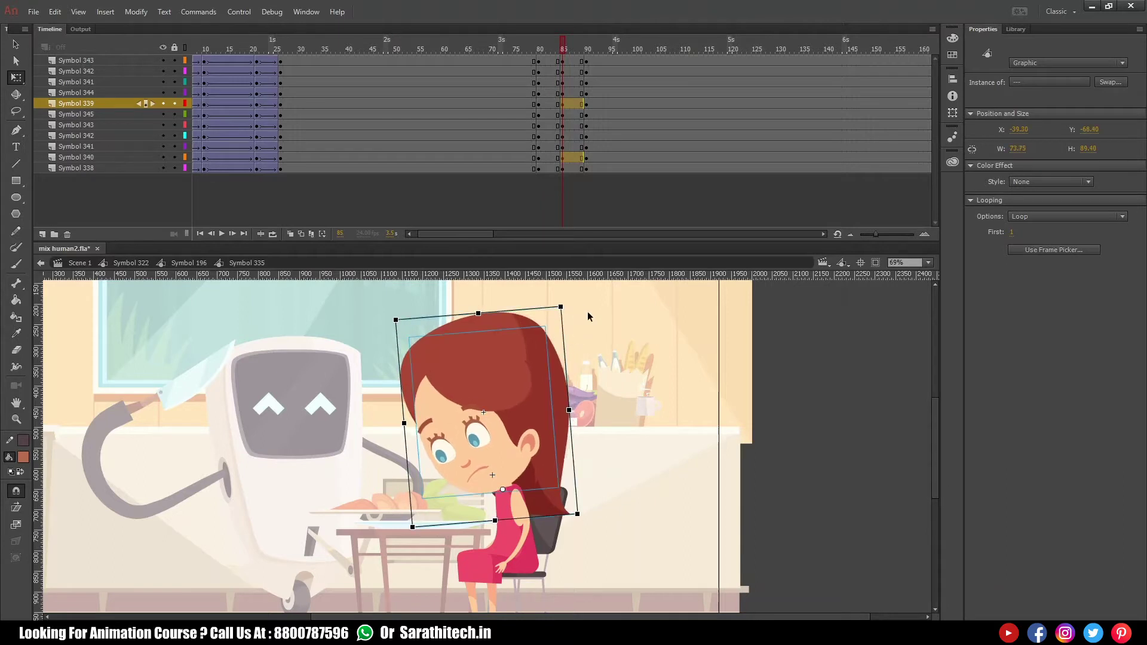
# - Clear the keyframes at frames 85 and 90 on all of the girl's layers and insert fresh ones at frame 85
pyautogui.click(553, 71)
pyautogui.moveTo(561, 52); pyautogui.dragTo(585, 176)
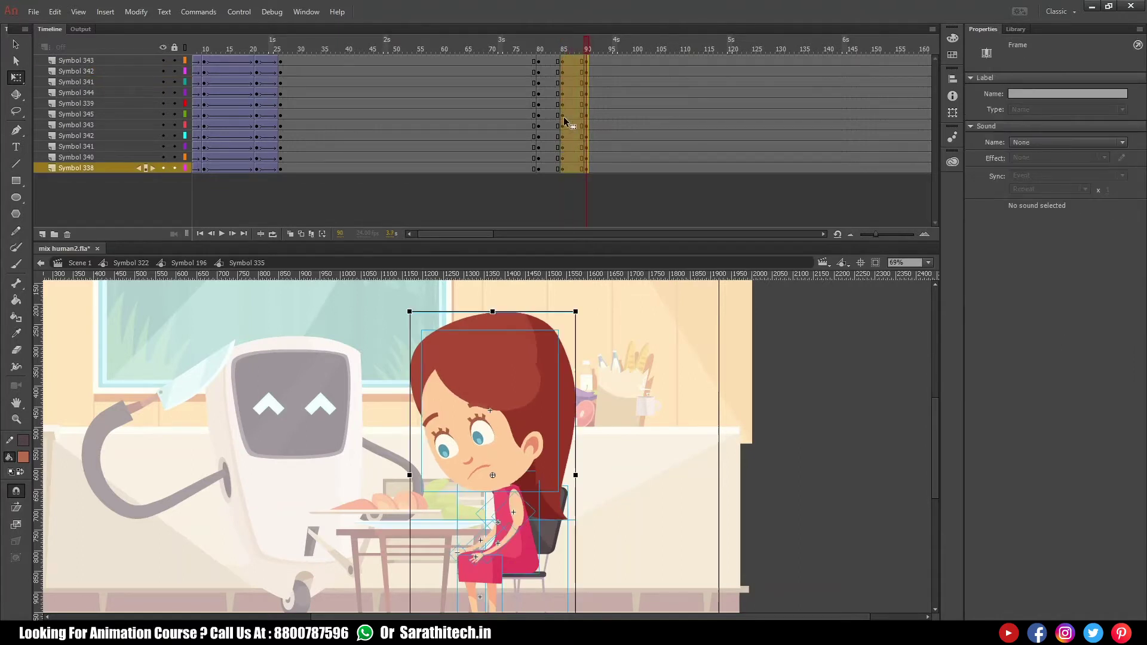
pyautogui.click(561, 52)
pyautogui.press('F6')
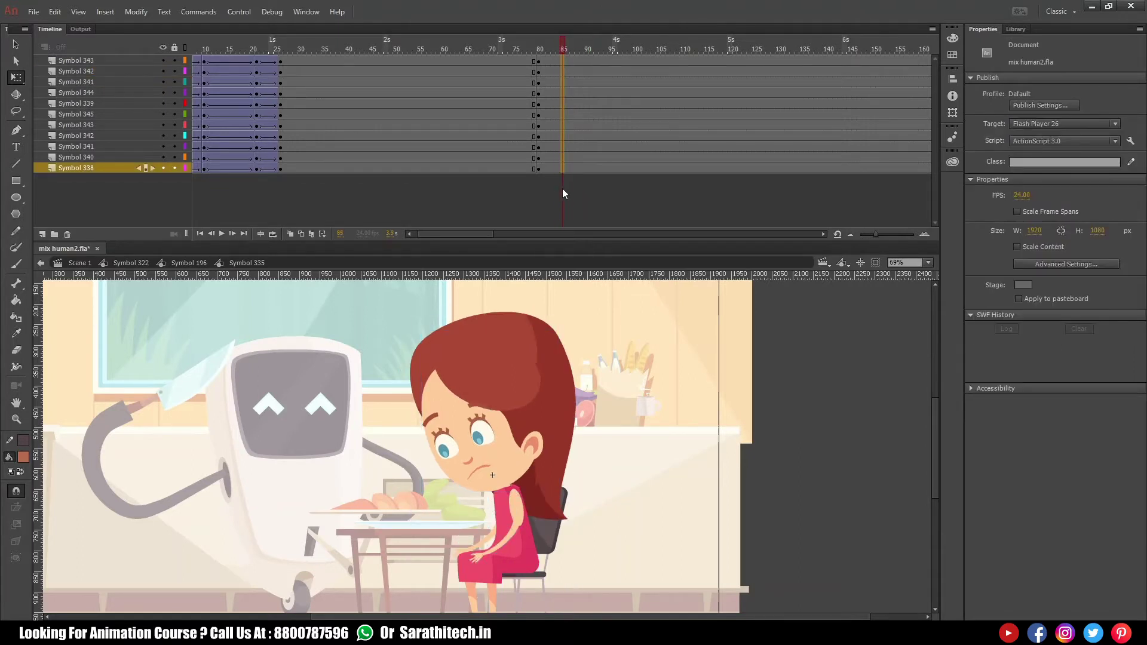
# - Insert keyframes on all of the girl's layers at frames 90 and 95
pyautogui.click(583, 45)
pyautogui.moveTo(586, 61); pyautogui.dragTo(586, 168)
pyautogui.press('F6')
pyautogui.click(564, 49)
pyautogui.click(614, 48)
pyautogui.moveTo(610, 60); pyautogui.dragTo(608, 106)
pyautogui.moveTo(612, 181); pyautogui.dragTo(614, 184)
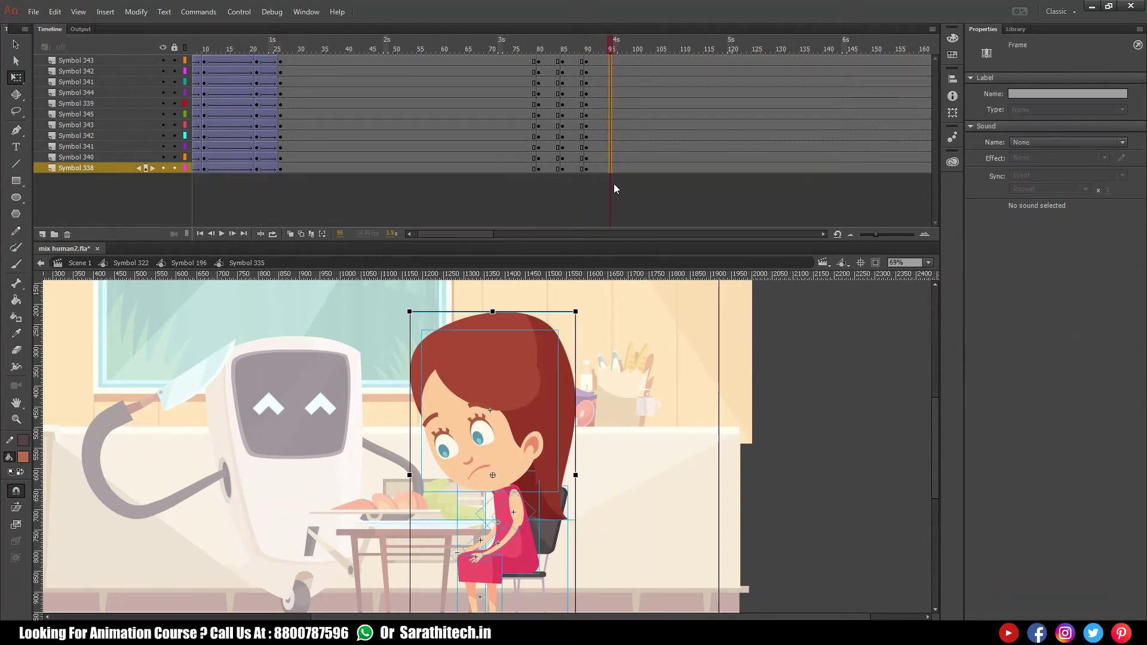
pyautogui.press('F6')
# - At frame 85, rotate the girl's dress and both arms together slightly forward around a pivot at her hip
pyautogui.click(563, 48)
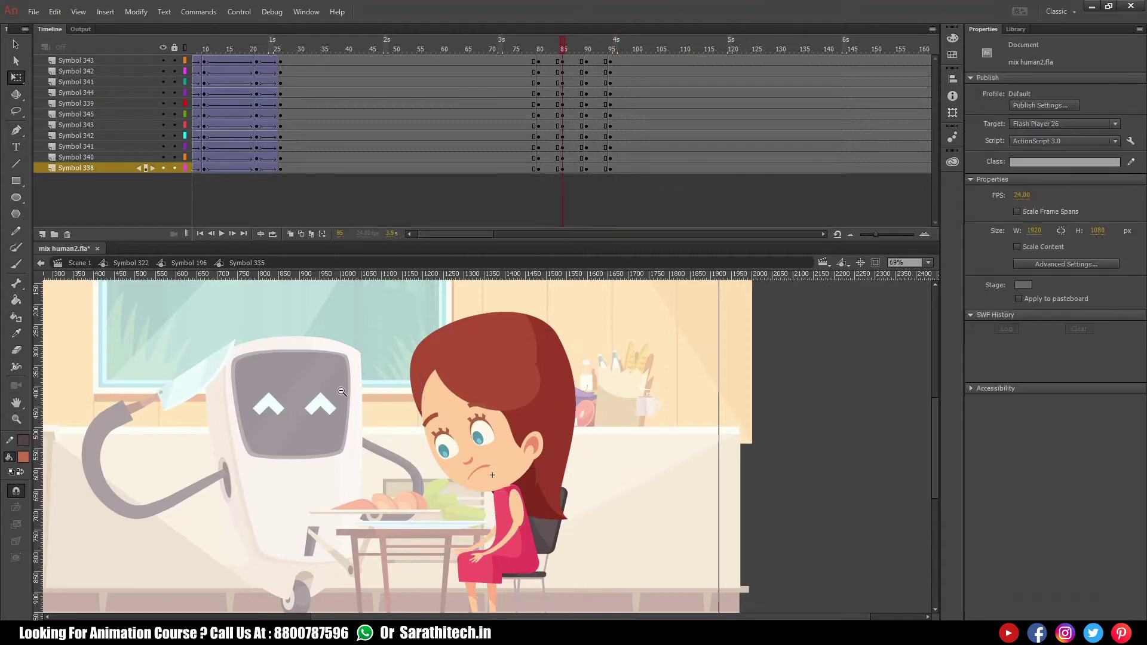
pyautogui.moveTo(342, 392); pyautogui.dragTo(610, 556)
pyautogui.moveTo(364, 405); pyautogui.dragTo(710, 553)
pyautogui.moveTo(597, 539); pyautogui.dragTo(608, 481)
pyautogui.keyDown('shift'); pyautogui.click(454, 526); pyautogui.keyUp('shift')
pyautogui.keyDown('shift'); pyautogui.click(491, 536); pyautogui.keyUp('shift')
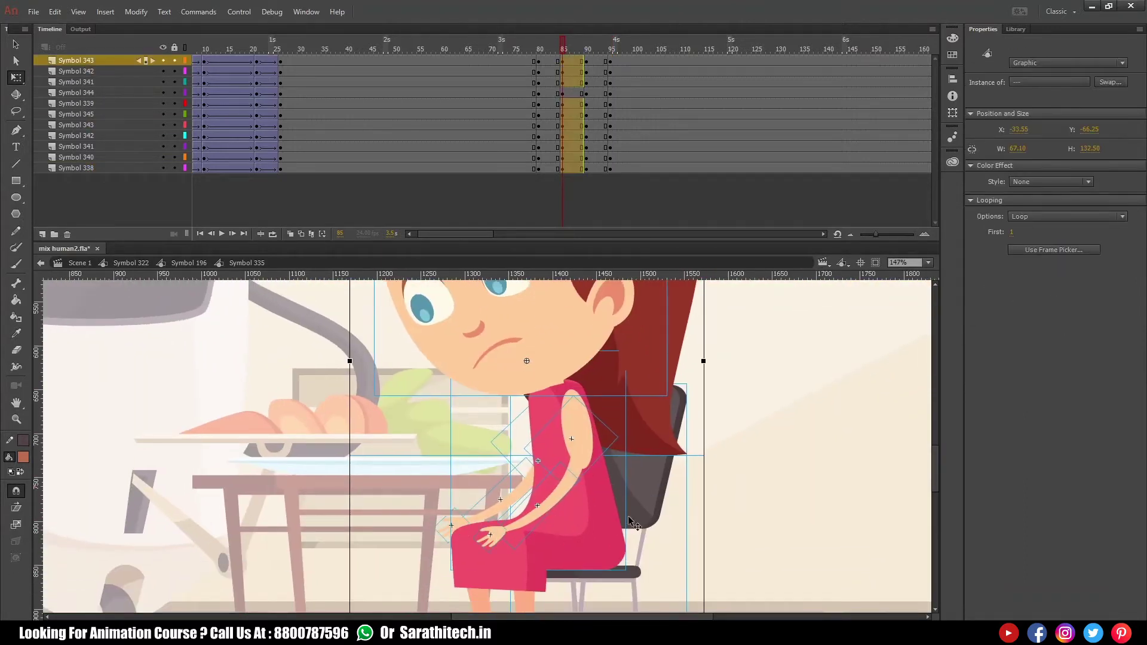
pyautogui.keyDown('shift'); pyautogui.click(652, 487); pyautogui.keyUp('shift')
pyautogui.hotkey('ctrl', '-')
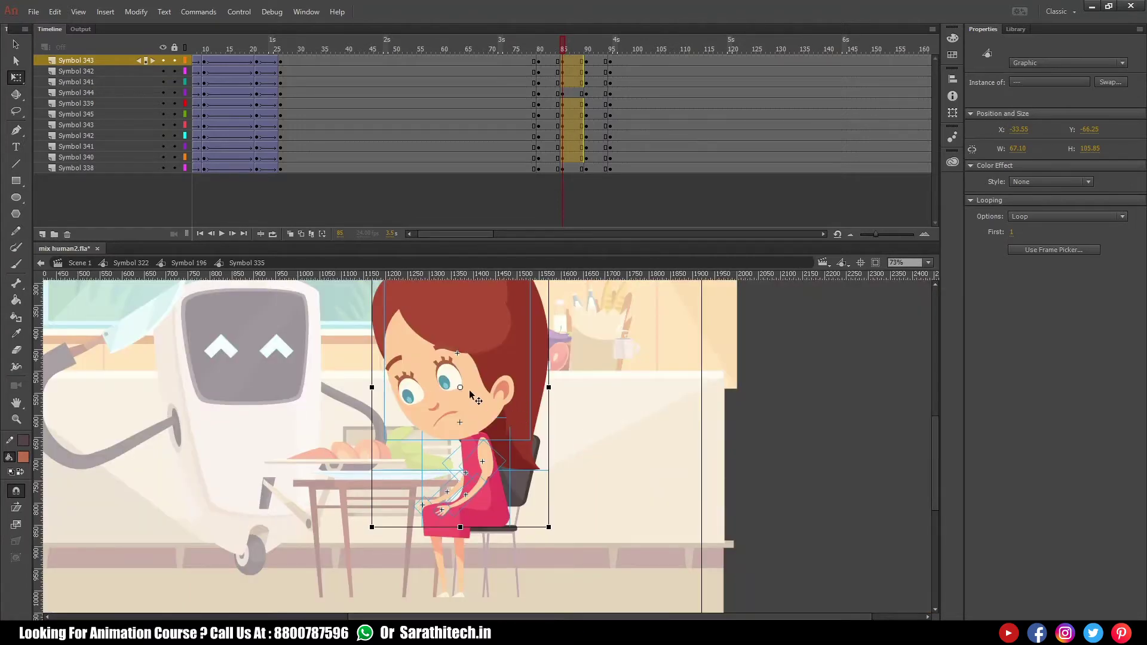
pyautogui.keyDown('shift'); pyautogui.click(526, 455); pyautogui.keyUp('shift')
pyautogui.keyDown('shift'); pyautogui.click(474, 397); pyautogui.keyUp('shift')
pyautogui.keyDown('shift'); pyautogui.click(488, 506); pyautogui.keyUp('shift')
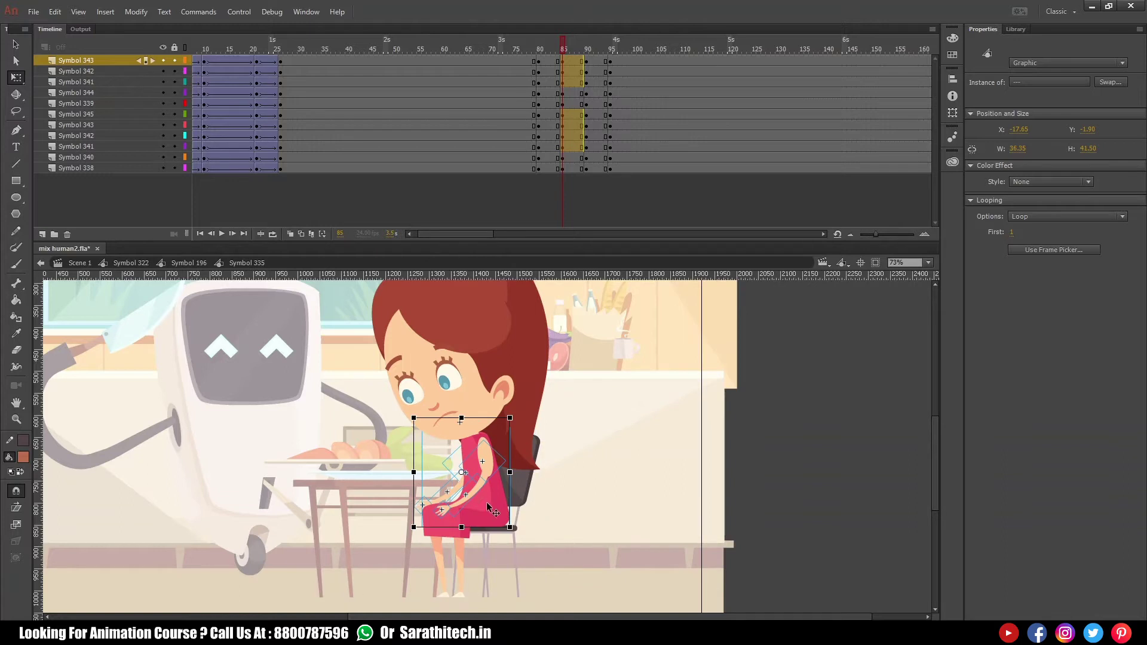
pyautogui.moveTo(466, 472); pyautogui.dragTo(462, 508)
pyautogui.moveTo(515, 425); pyautogui.dragTo(509, 418)
# - At frame 85, tilt the girl's head and hair forward around the chin and nudge them left and down onto the neck
pyautogui.click(563, 404)
pyautogui.moveTo(583, 333); pyautogui.dragTo(460, 424)
pyautogui.moveTo(560, 466); pyautogui.dragTo(562, 456)
pyautogui.press('Left')
pyautogui.press('Left')
pyautogui.press('Left')
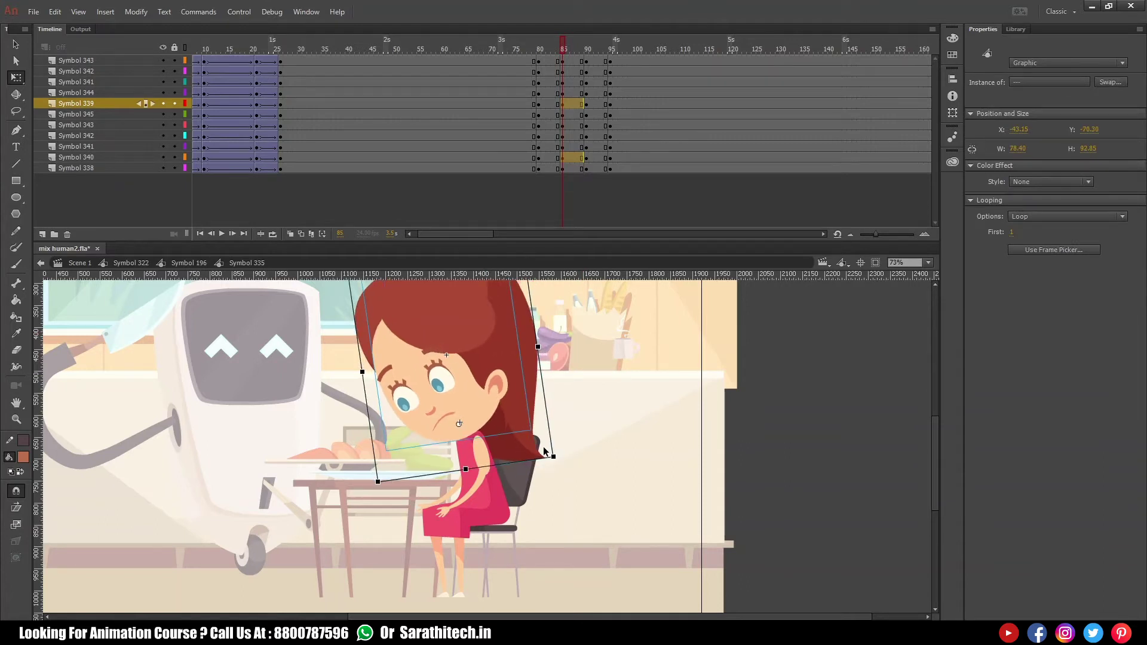
pyautogui.press('Down')
pyautogui.press('Left')
pyautogui.press('Left')
pyautogui.press('Down')
# - At frame 90, tilt the girl's head and hair backward around a pivot at the chin
pyautogui.moveTo(561, 52); pyautogui.dragTo(595, 54)
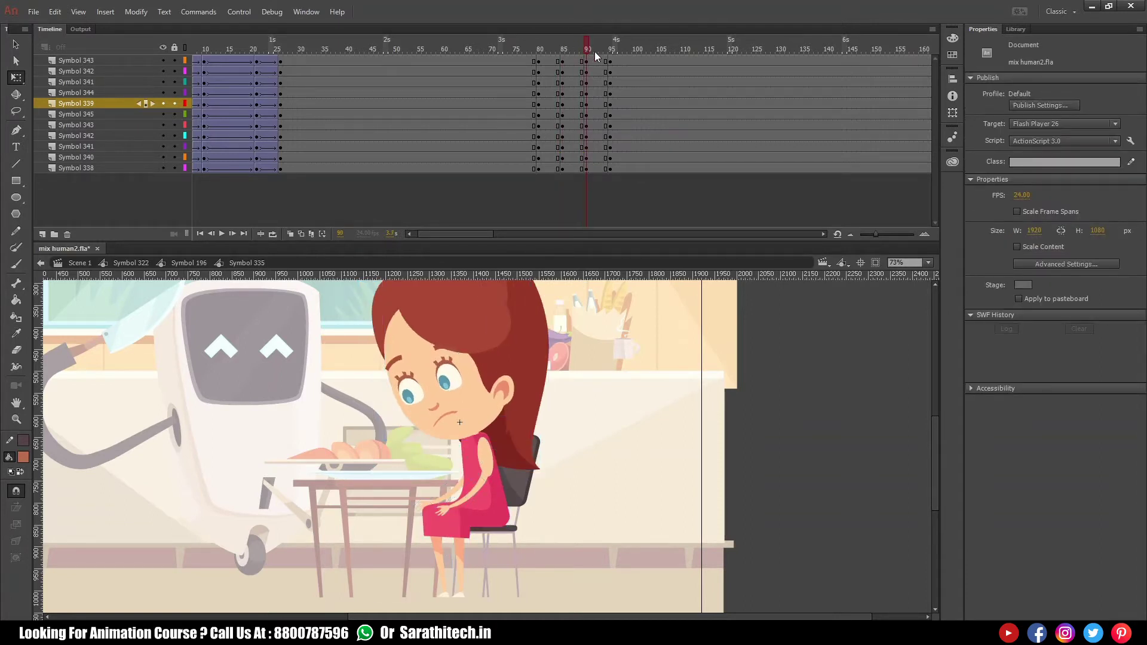
pyautogui.click(460, 368)
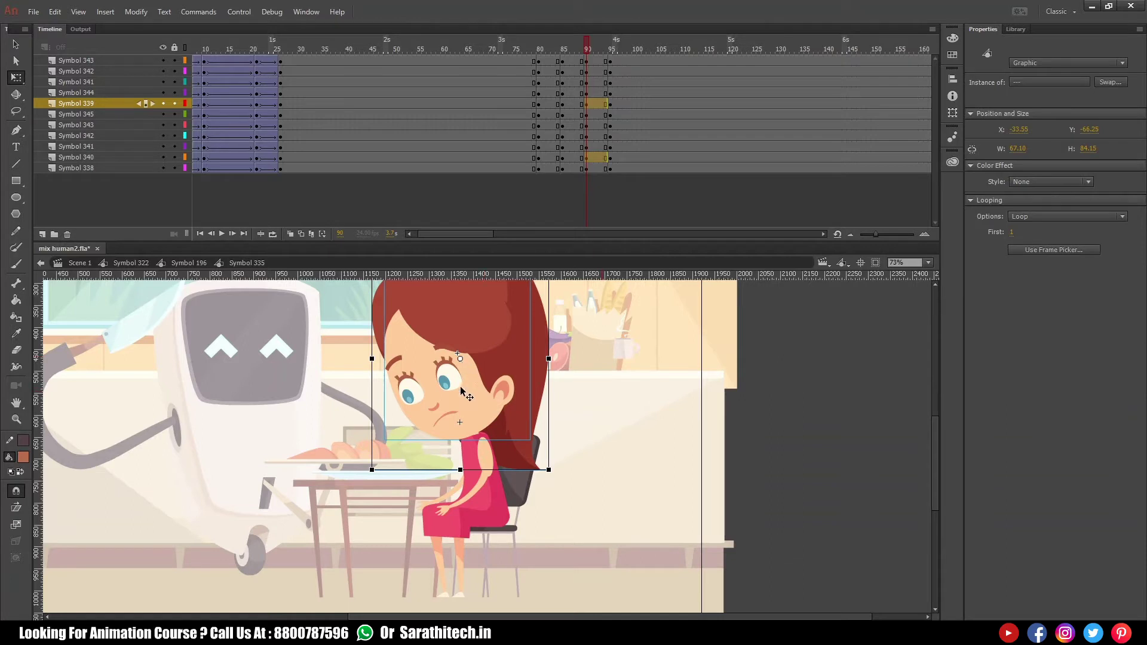
pyautogui.moveTo(556, 474); pyautogui.dragTo(550, 482)
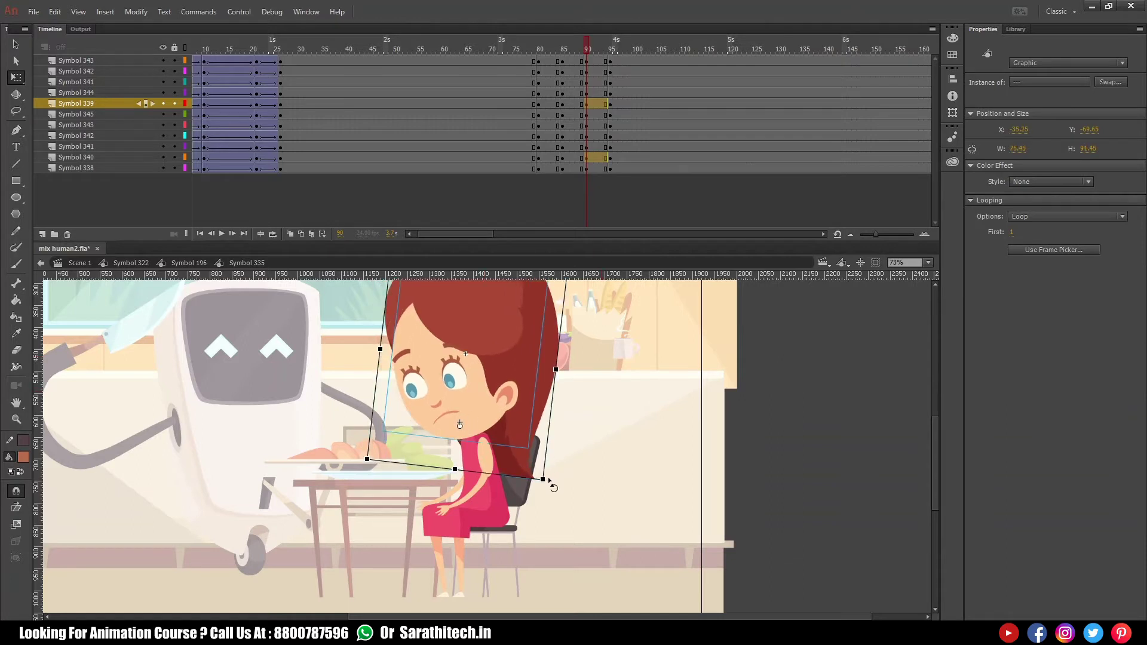
# - At frame 90, rotate the girl's head, hair, dress and both arms together slightly backward around a pivot at her hip
pyautogui.click(440, 491)
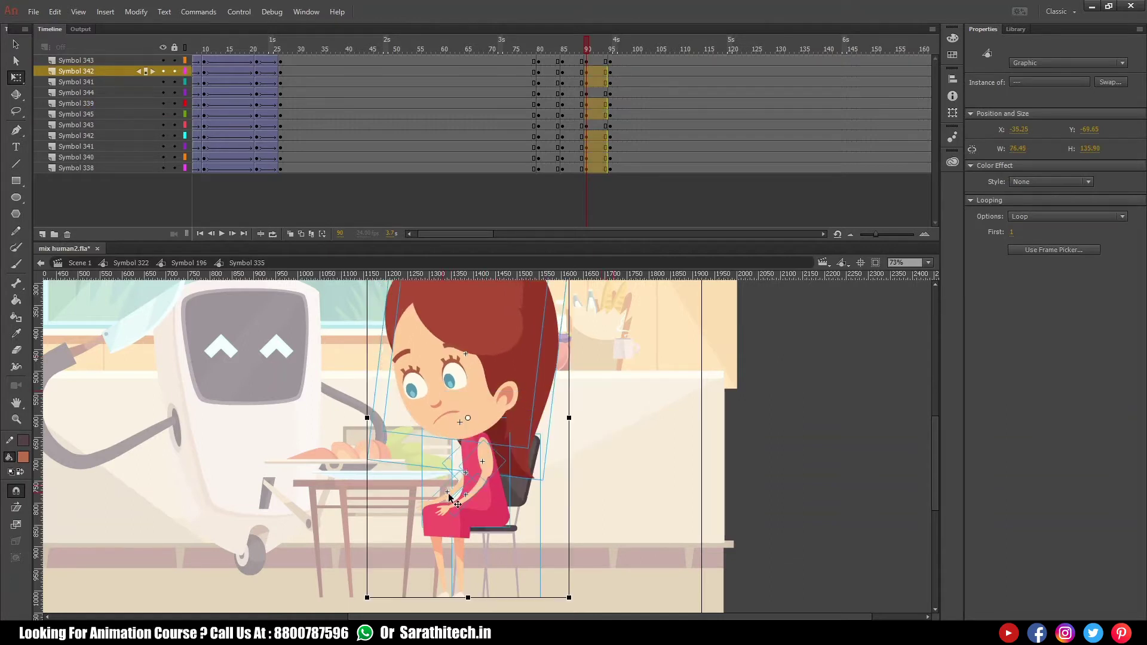
pyautogui.click(426, 505)
pyautogui.click(485, 490)
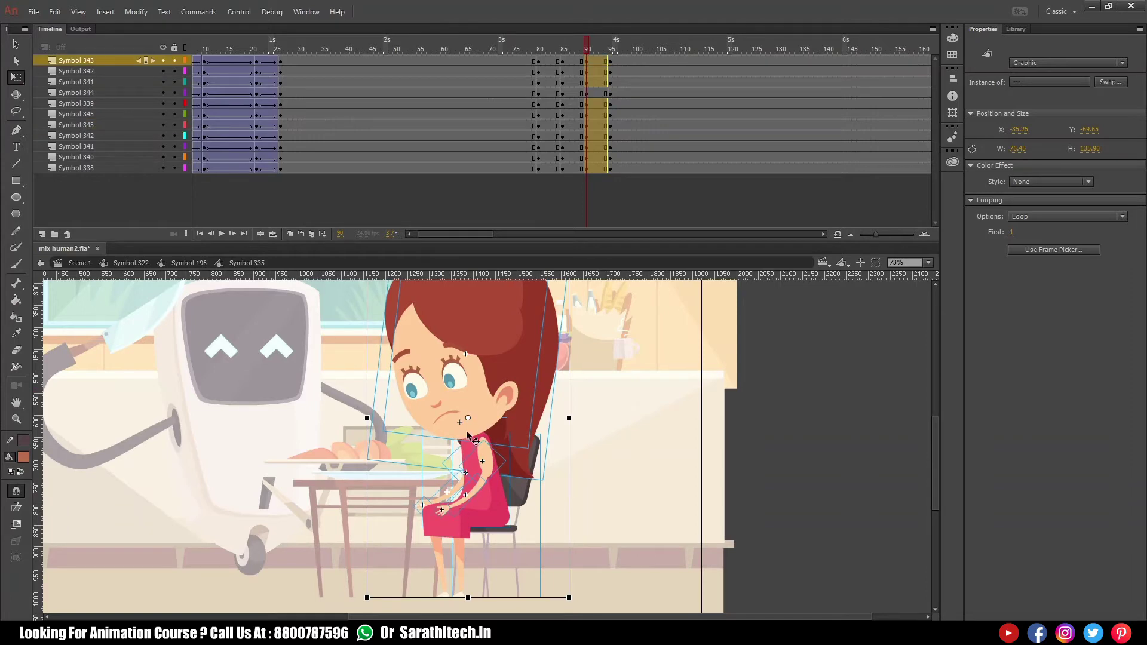
pyautogui.moveTo(547, 366); pyautogui.dragTo(551, 434)
pyautogui.moveTo(582, 315); pyautogui.dragTo(594, 317)
pyautogui.hotkey('ctrl', 'z')
pyautogui.keyDown('shift'); pyautogui.click(527, 566); pyautogui.keyUp('shift')
pyautogui.moveTo(471, 509); pyautogui.dragTo(455, 578)
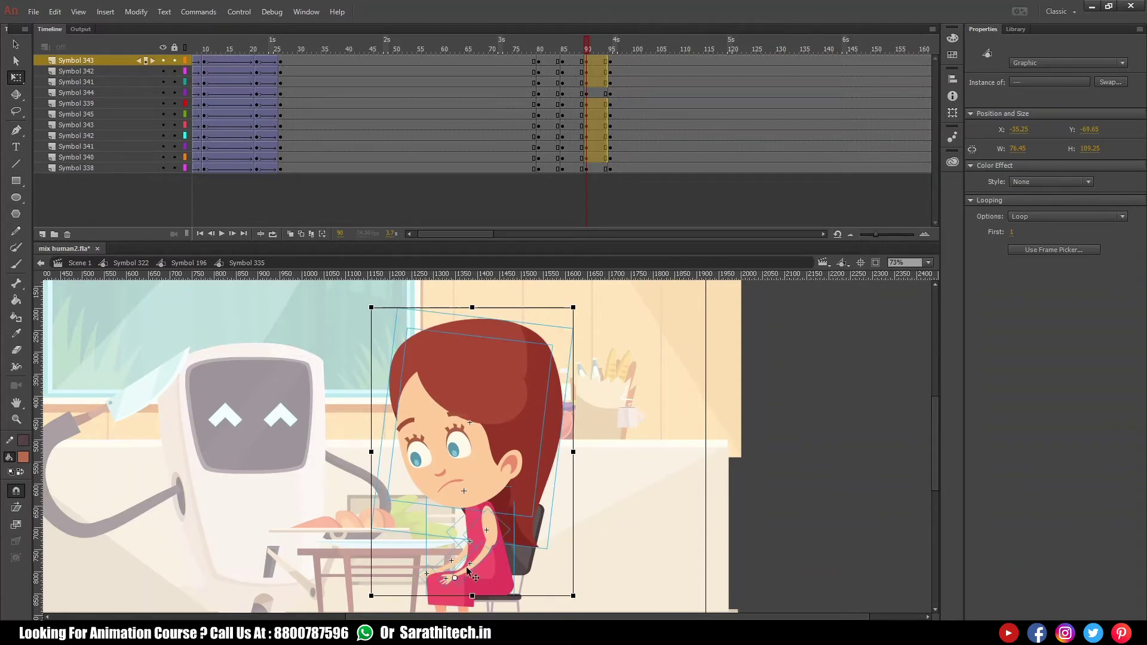
pyautogui.moveTo(584, 311); pyautogui.dragTo(593, 316)
# - Tilt the girl's head and hair further backward around the neck at frame 90 and shift them slightly up and right
pyautogui.moveTo(637, 357); pyautogui.dragTo(477, 490)
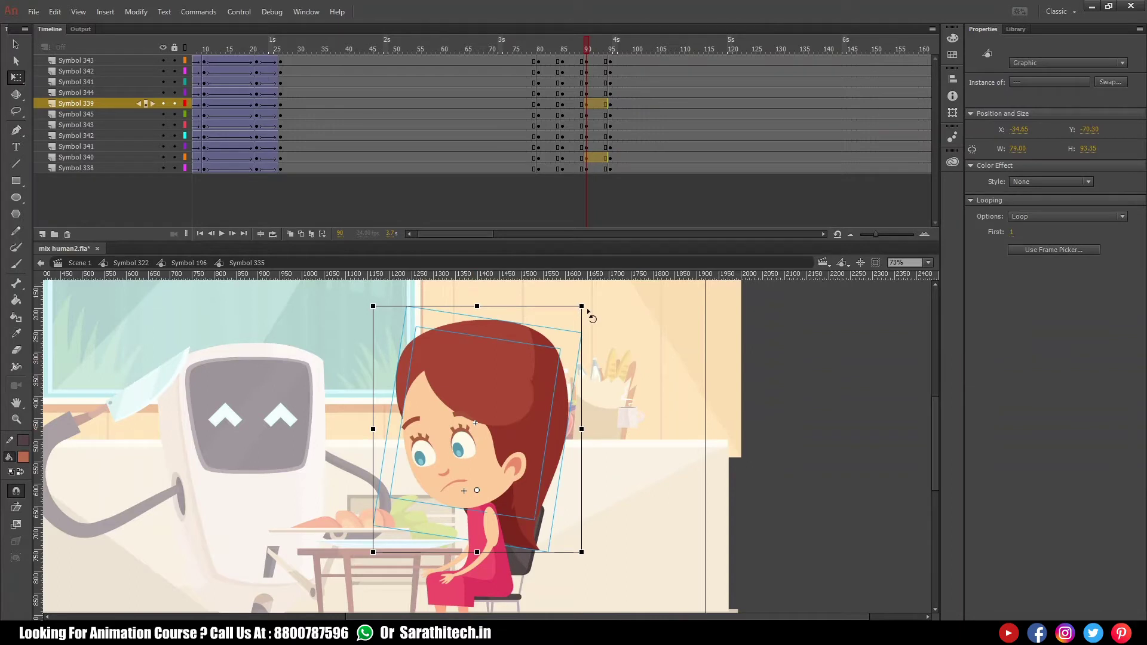
pyautogui.moveTo(588, 310); pyautogui.dragTo(612, 331)
pyautogui.moveTo(508, 439); pyautogui.dragTo(513, 432)
pyautogui.click(652, 331)
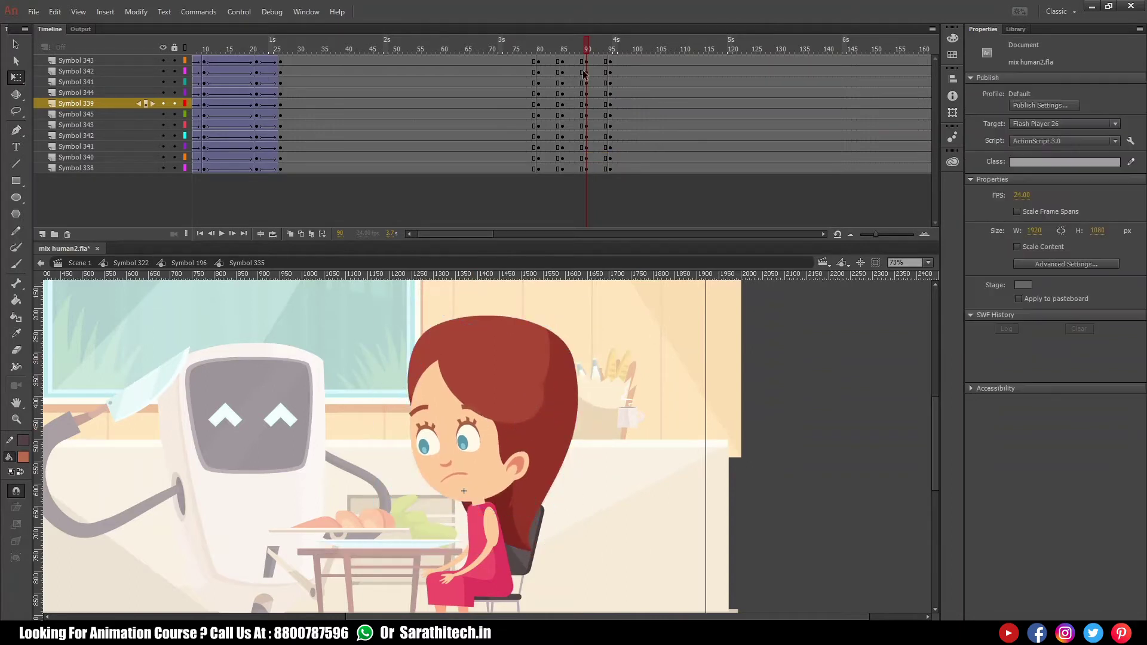
# - At frame 95, tilt the girl's head and hair backward around the neck
pyautogui.click(610, 49)
pyautogui.click(489, 432)
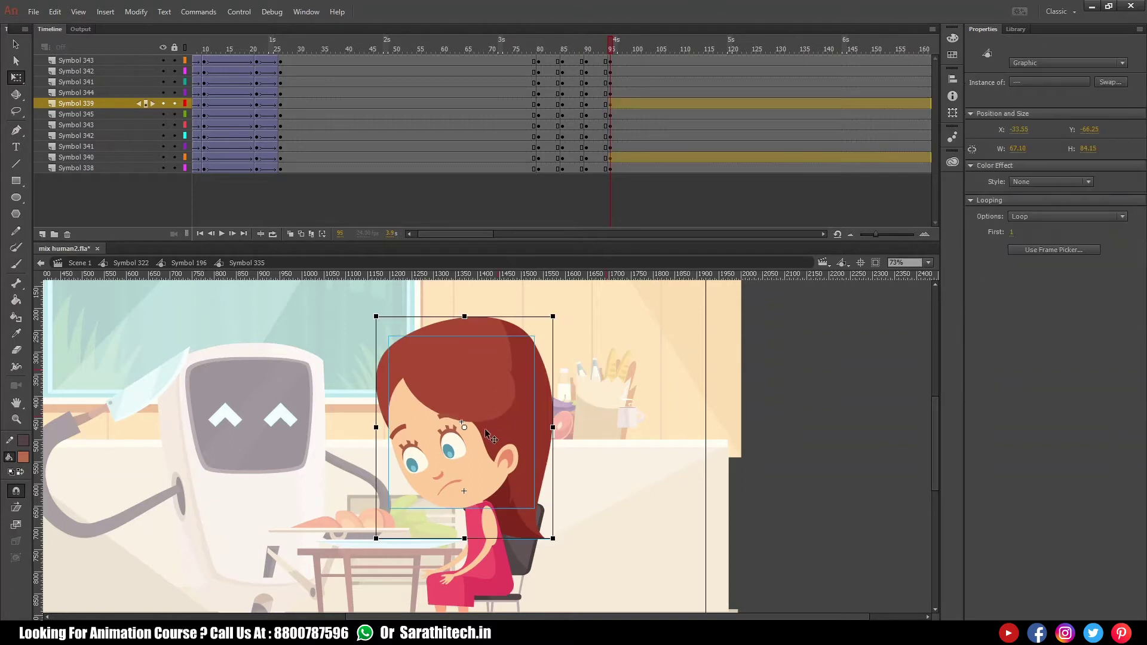
pyautogui.moveTo(560, 323); pyautogui.dragTo(600, 338)
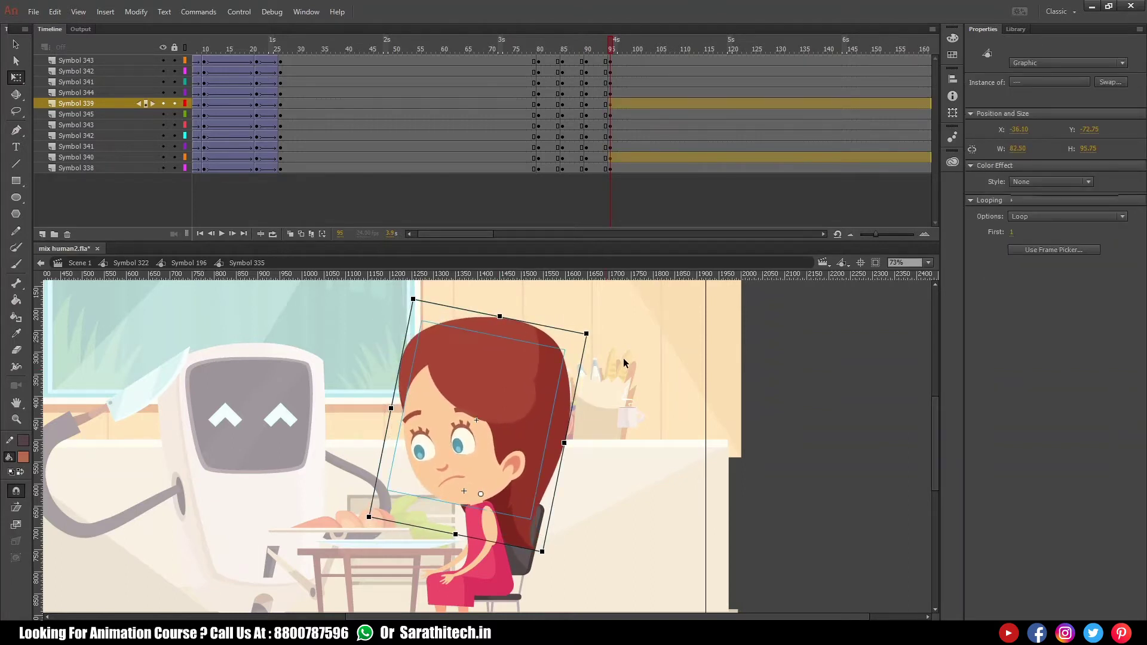
pyautogui.click(623, 362)
# - Create classic tweens between the keyframes from frame 80 to 95 on all of the girl's layers
pyautogui.moveTo(591, 58); pyautogui.dragTo(648, 82)
pyautogui.moveTo(558, 66); pyautogui.dragTo(602, 169)
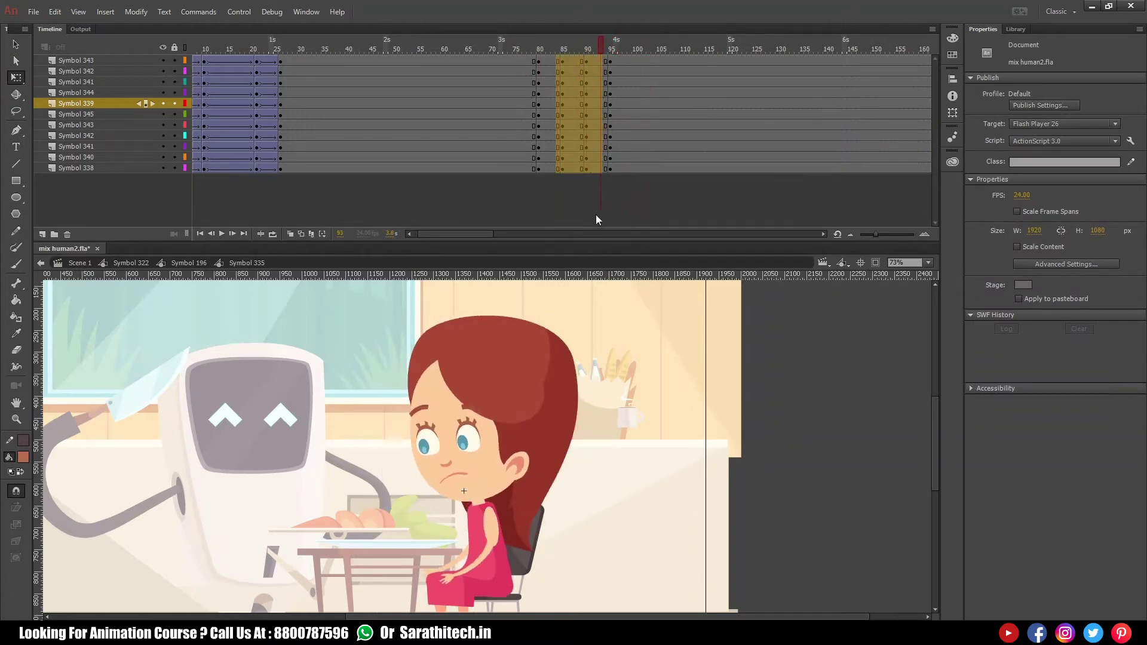
pyautogui.rightClick(591, 137)
pyautogui.click(615, 175)
# - Inside the girl's head symbol at frame 90, flip the mouth vertically, then rotate and reposition it as a smile
pyautogui.click(1107, 164)
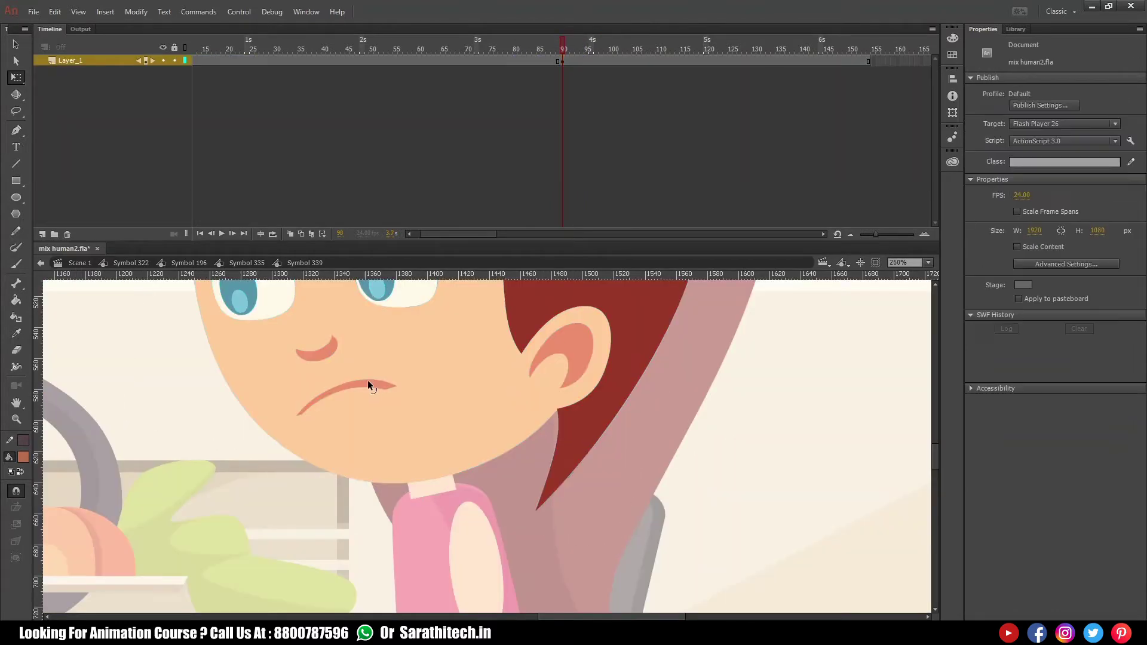
pyautogui.click(368, 383)
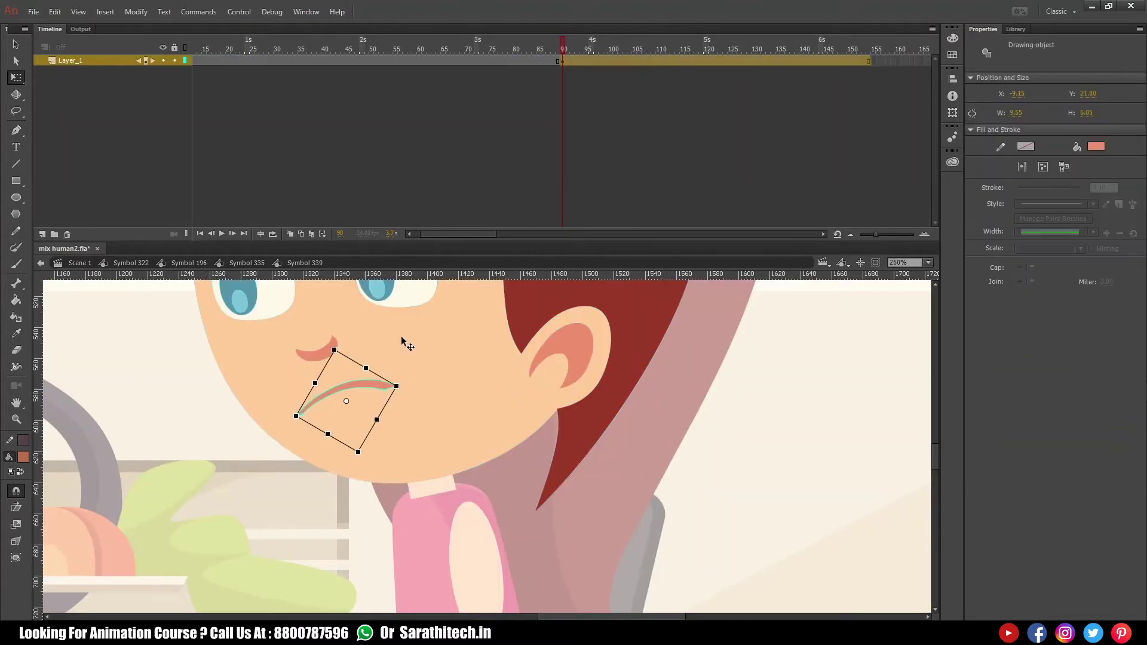
pyautogui.hotkey('alt', 'm')
pyautogui.press('t')
pyautogui.press('v')
pyautogui.press('m')
pyautogui.press('q')
pyautogui.moveTo(392, 451)
pyautogui.mouseDown()
pyautogui.moveTo(412, 389)
pyautogui.moveTo(372, 406)
pyautogui.mouseUp()
# - Return to Symbol 196 and extend its three layers to frame 160 by inserting extra frames
pyautogui.click(189, 263)
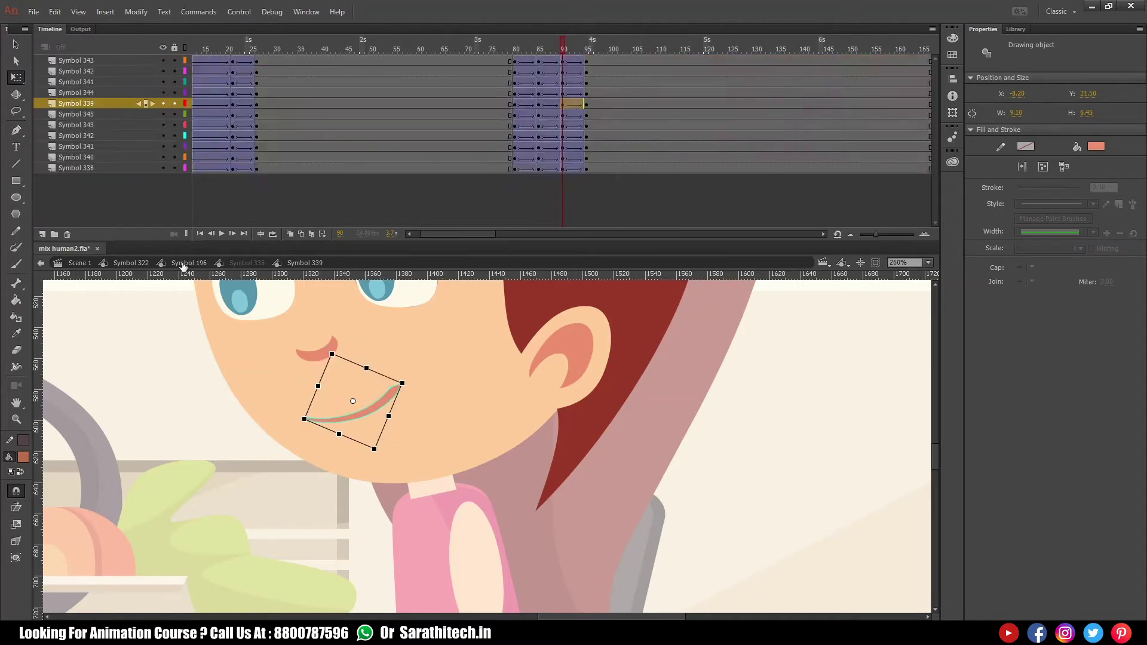
pyautogui.keyDown('ctrl'); pyautogui.click(527, 428); pyautogui.keyUp('ctrl')
pyautogui.keyDown('ctrl'); pyautogui.click(491, 442); pyautogui.keyUp('ctrl')
pyautogui.keyDown('ctrl'); pyautogui.click(456, 456); pyautogui.keyUp('ctrl')
pyautogui.keyDown('ctrl'); pyautogui.keyDown('alt'); pyautogui.click(460, 459); pyautogui.keyUp('alt'); pyautogui.keyUp('ctrl')
pyautogui.keyDown('ctrl'); pyautogui.keyDown('alt'); pyautogui.click(472, 464); pyautogui.keyUp('alt'); pyautogui.keyUp('ctrl')
pyautogui.keyDown('ctrl'); pyautogui.keyDown('alt'); pyautogui.click(457, 466); pyautogui.keyUp('alt'); pyautogui.keyUp('ctrl')
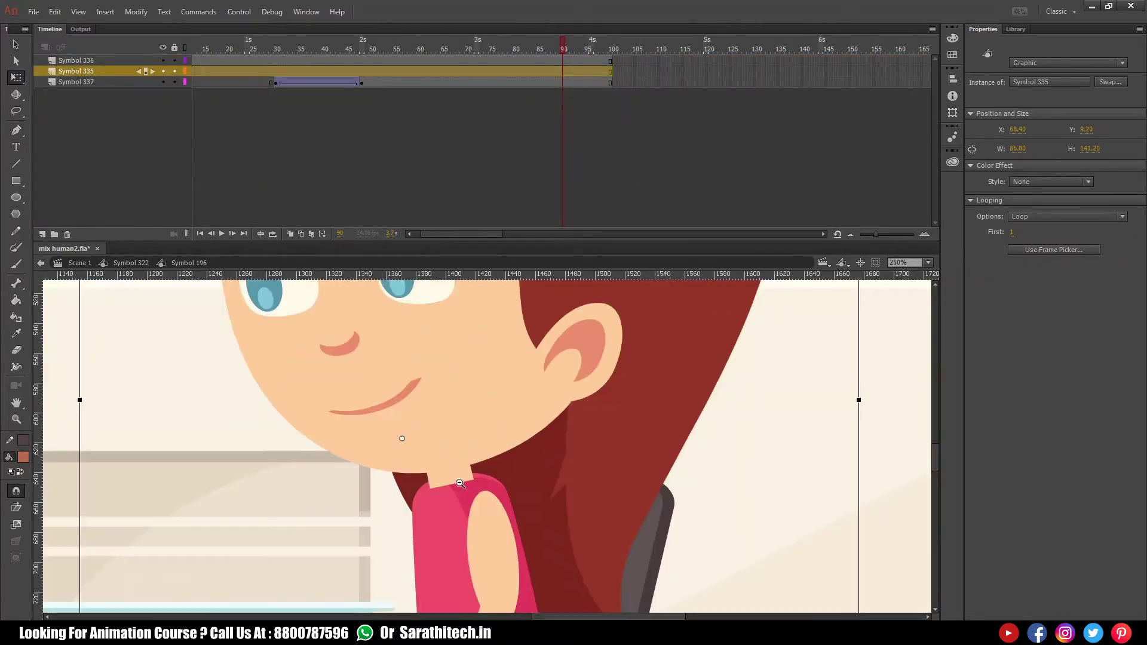
pyautogui.keyDown('ctrl'); pyautogui.keyDown('alt'); pyautogui.click(450, 482); pyautogui.keyUp('alt'); pyautogui.keyUp('ctrl')
pyautogui.keyDown('ctrl'); pyautogui.keyDown('alt'); pyautogui.click(451, 488); pyautogui.keyUp('alt'); pyautogui.keyUp('ctrl')
pyautogui.keyDown('alt'); pyautogui.click(451, 488); pyautogui.keyUp('alt')
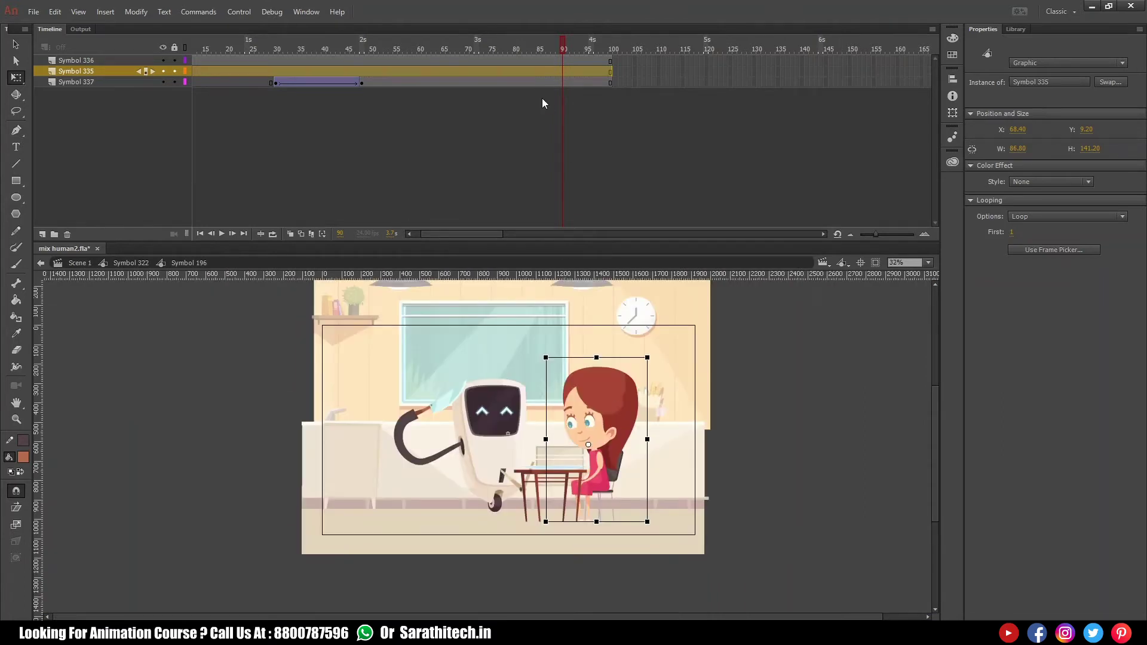
pyautogui.moveTo(547, 61); pyautogui.dragTo(564, 84)
pyautogui.press('F5')
pyautogui.press('F5')
pyautogui.press('F5')
pyautogui.press('F5')
pyautogui.press('F5')
pyautogui.press('F5')
pyautogui.press('F5')
pyautogui.press('F5')
pyautogui.press('F5')
pyautogui.press('F5')
pyautogui.press('F5')
pyautogui.press('F5')
pyautogui.press('F5')
pyautogui.press('F5')
pyautogui.press('F5')
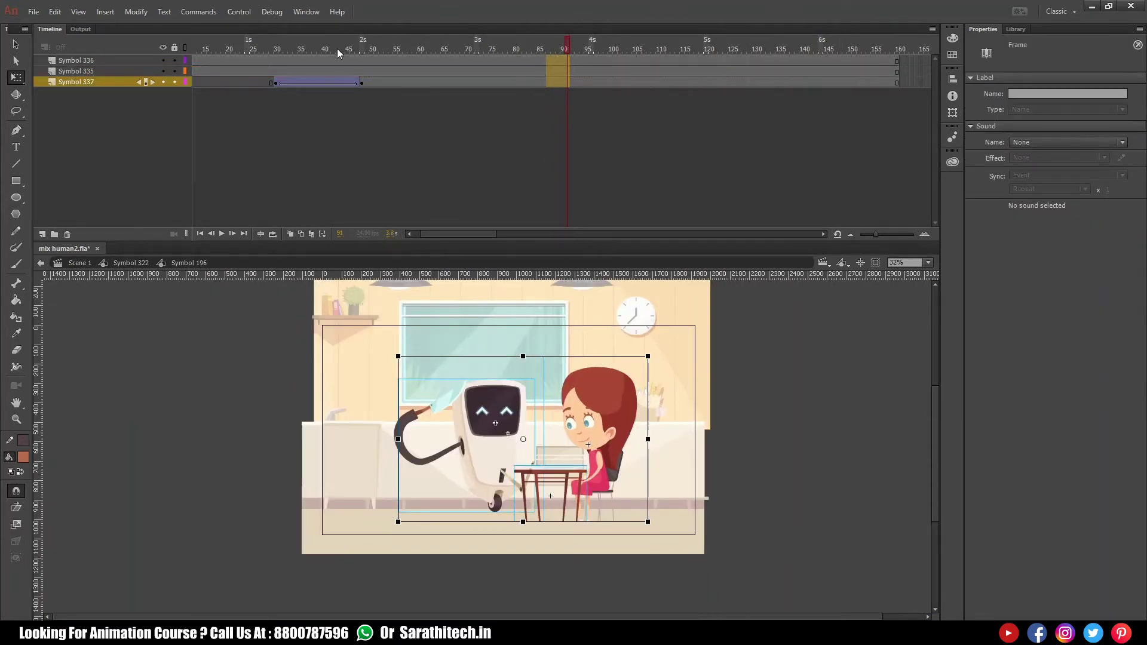
# - Play the Symbol 196 animation from the first frame to check the girl's reaction
pyautogui.moveTo(208, 48); pyautogui.dragTo(95, 67)
pyautogui.press('Return')
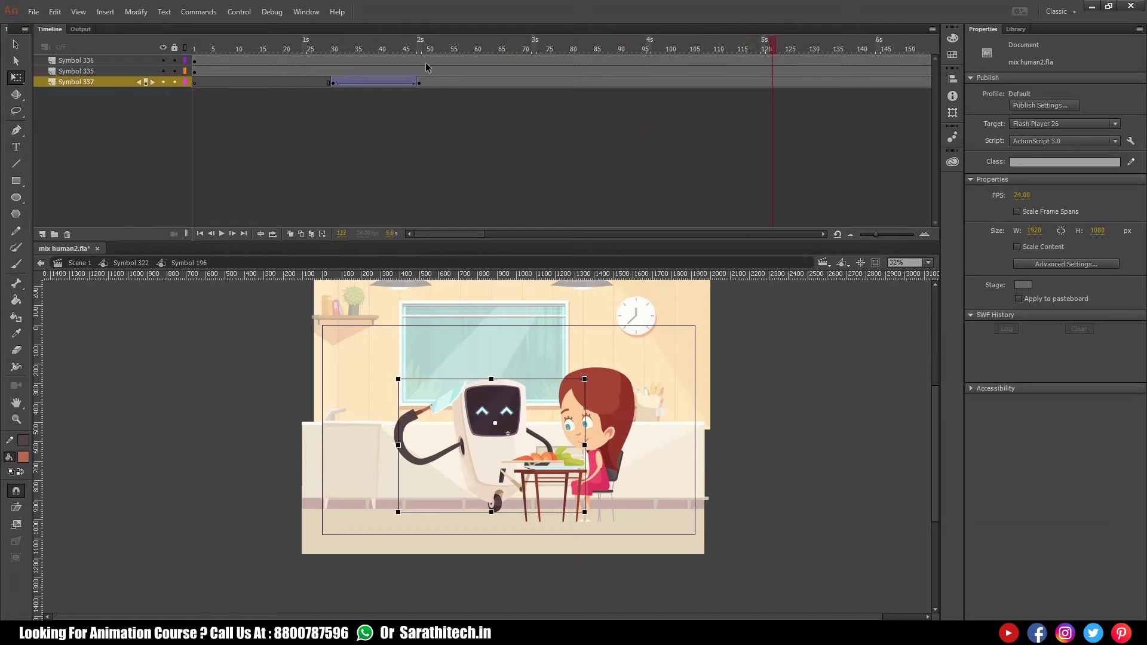
# - Play and scrub through the frames of Symbol 196 to check when the girl reacts relative to the robot's tray
pyautogui.click(663, 48)
pyautogui.press('Return')
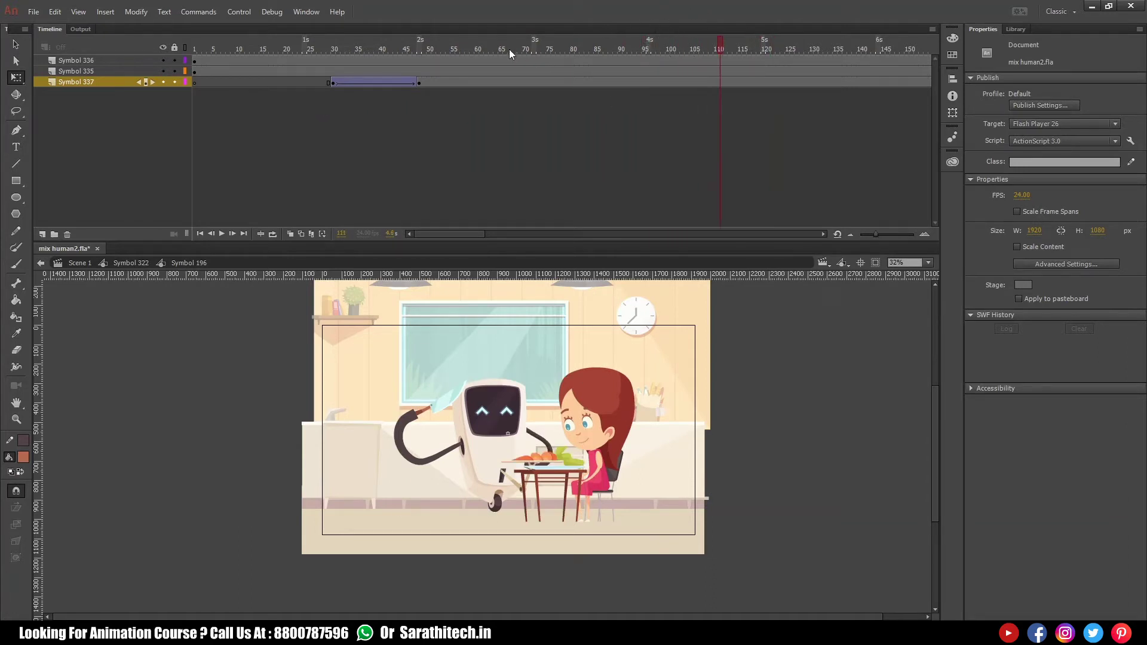
pyautogui.click(517, 51)
pyautogui.click(568, 49)
pyautogui.moveTo(568, 49); pyautogui.dragTo(677, 58)
# - Inside the girl's Symbol 335, move the reaction keyframes on all layers later so they start at frame 97
pyautogui.scroll(3, 615, 469)
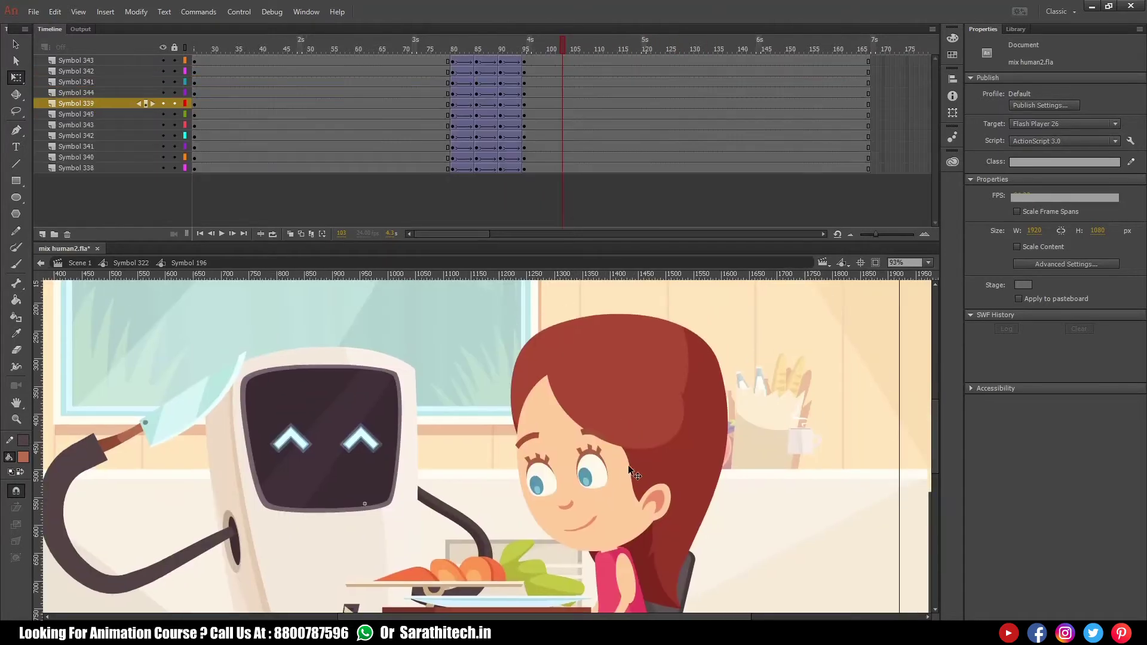
pyautogui.doubleClick(628, 465)
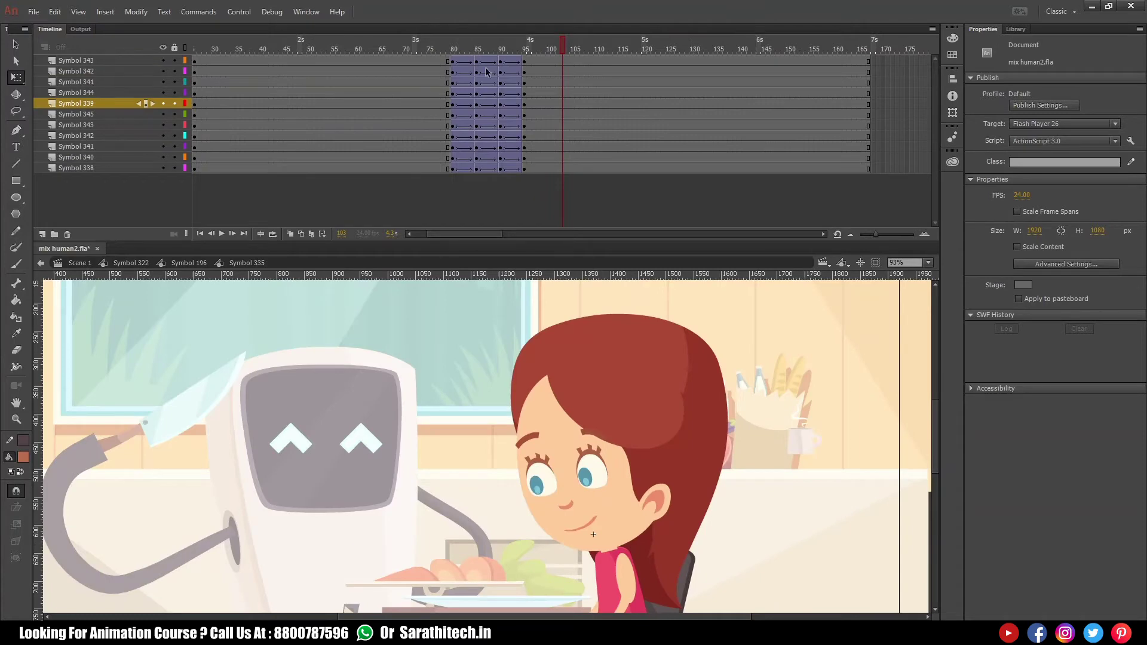
pyautogui.moveTo(447, 62); pyautogui.dragTo(560, 149)
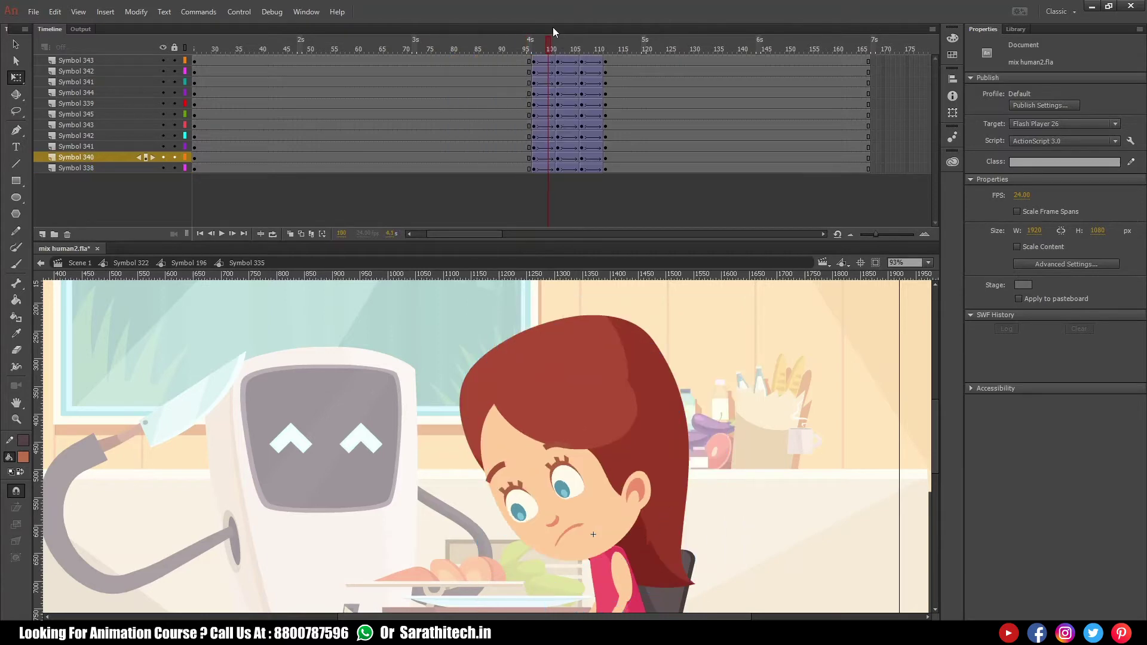
# - Select every layer of Symbol 335 and synchronize the symbols across all of their frames
pyautogui.click(121, 66)
pyautogui.keyDown('shift'); pyautogui.click(117, 167); pyautogui.keyUp('shift')
pyautogui.rightClick(136, 159)
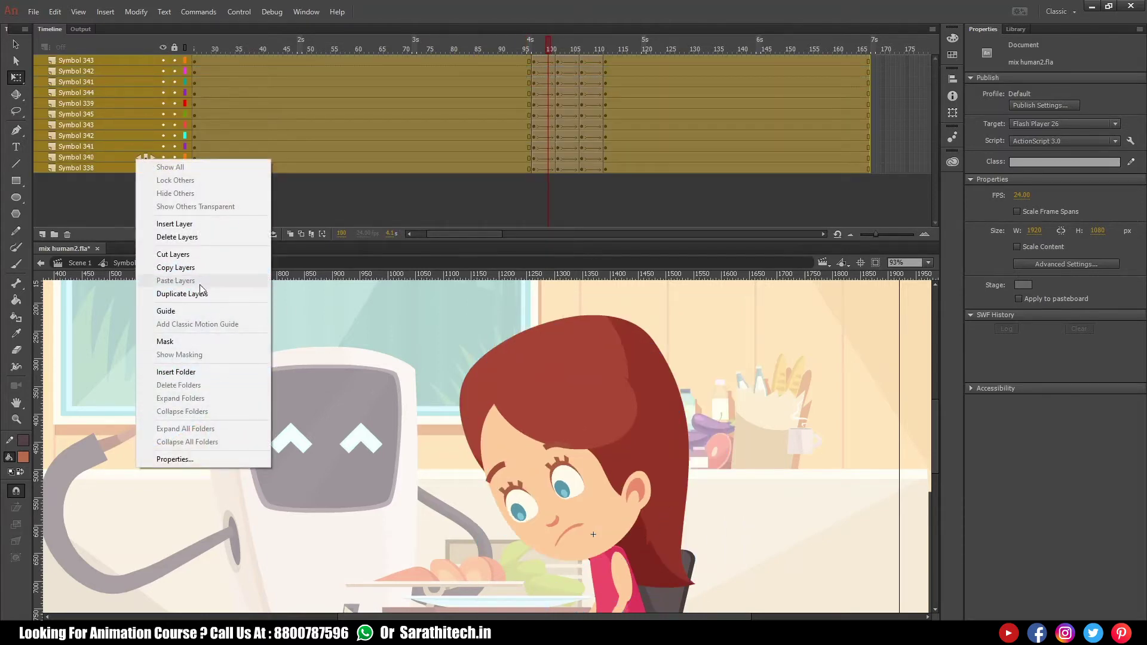
pyautogui.rightClick(513, 96)
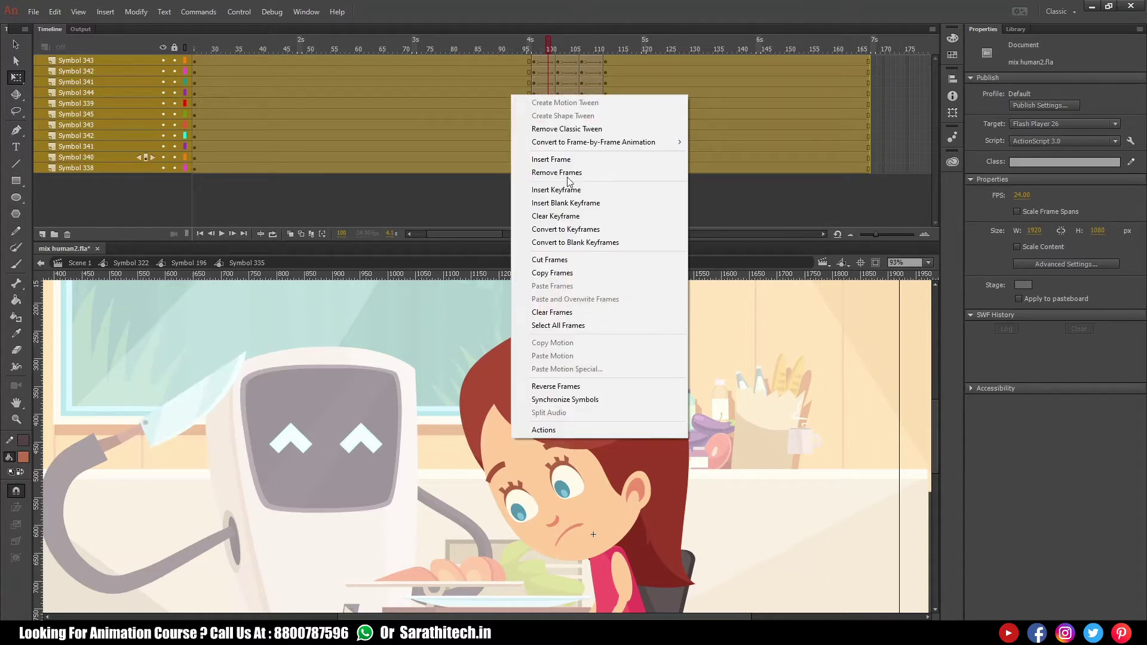
pyautogui.click(565, 400)
pyautogui.click(583, 50)
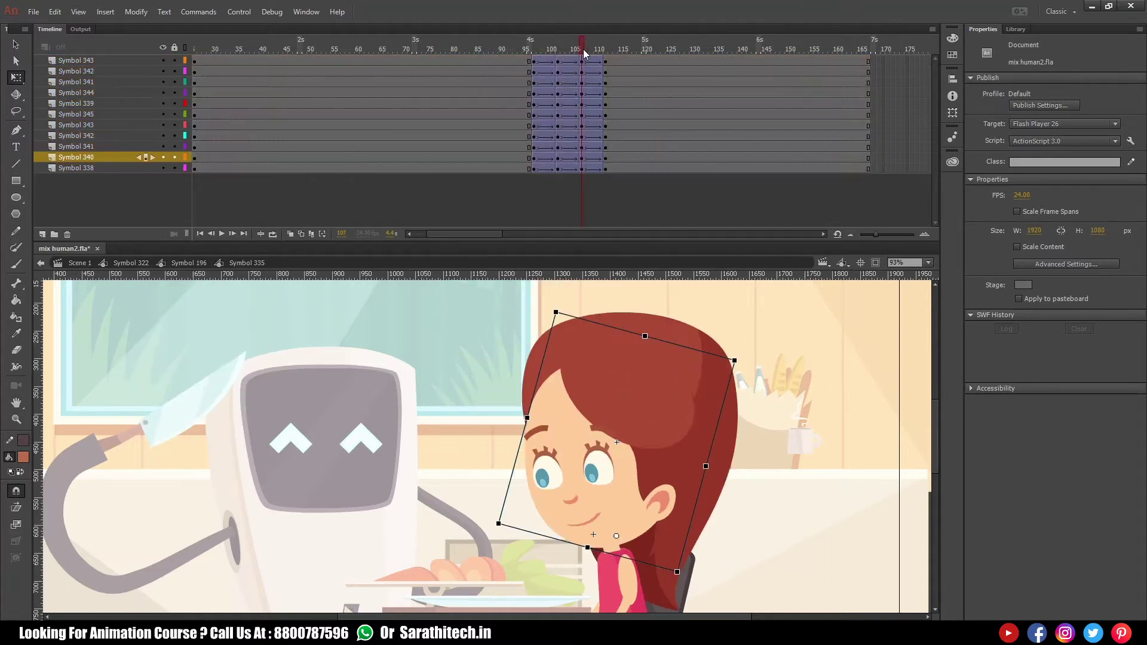
# - Inside the girl's head symbol, insert a keyframe at frame 107, clear the one at frame 90, and return to Symbol 335
pyautogui.doubleClick(593, 519)
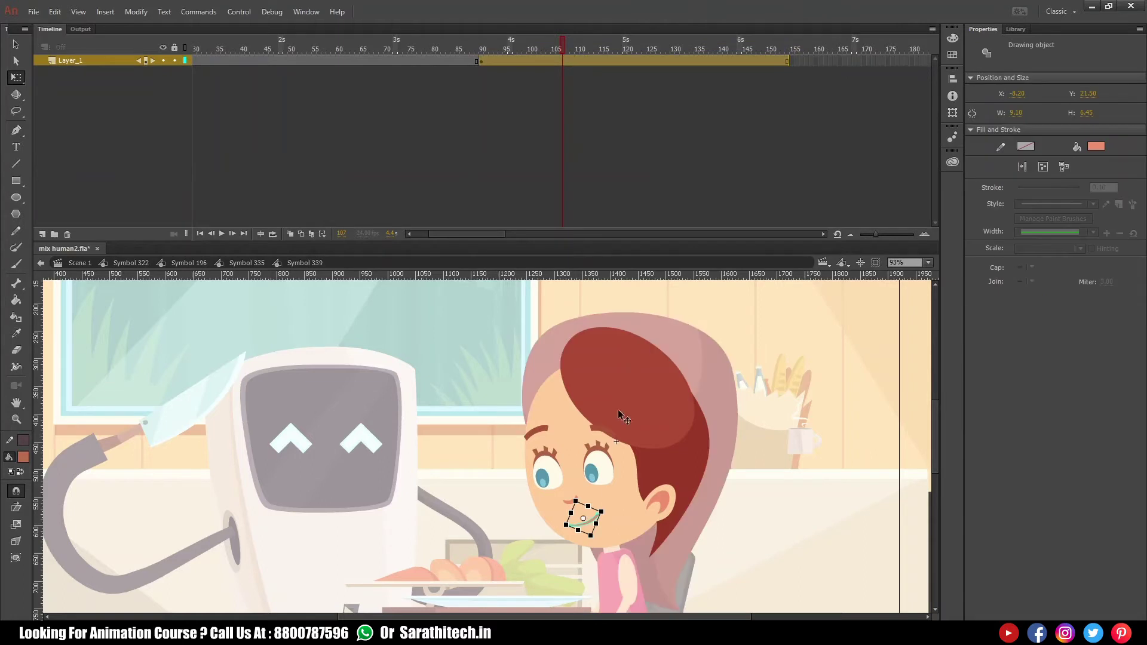
pyautogui.click(563, 59)
pyautogui.press('F6')
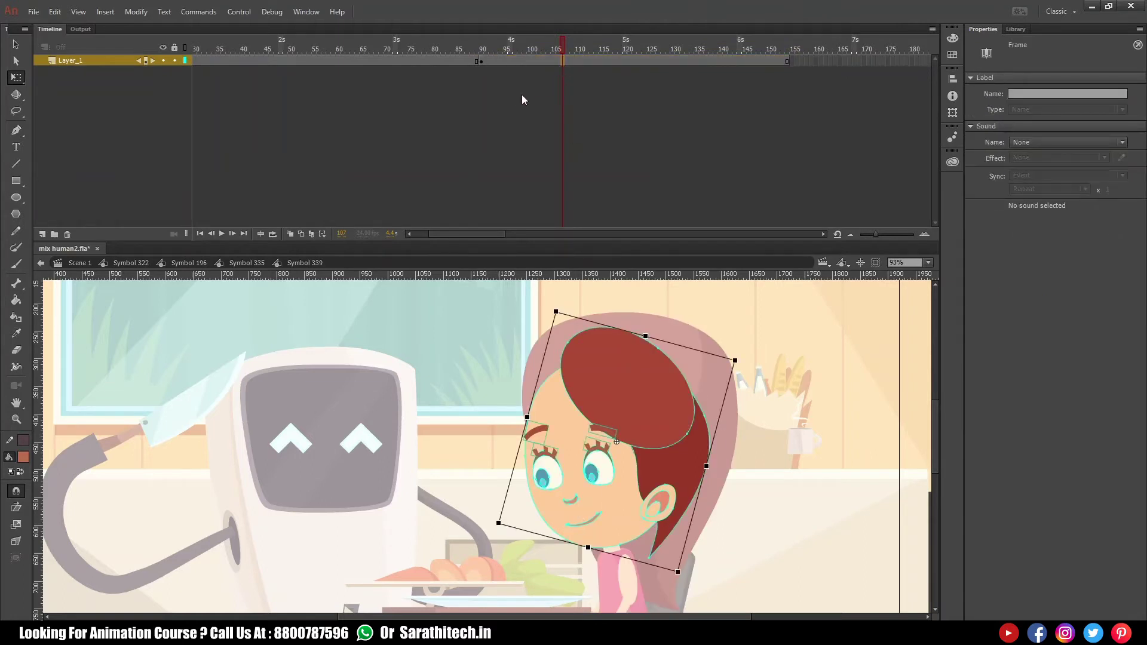
pyautogui.click(482, 61)
pyautogui.hotkey('shift', 'F6')
pyautogui.click(253, 263)
# - Return to Symbol 196 and play the animation to check the retimed lean and smile
pyautogui.moveTo(544, 445); pyautogui.dragTo(578, 475)
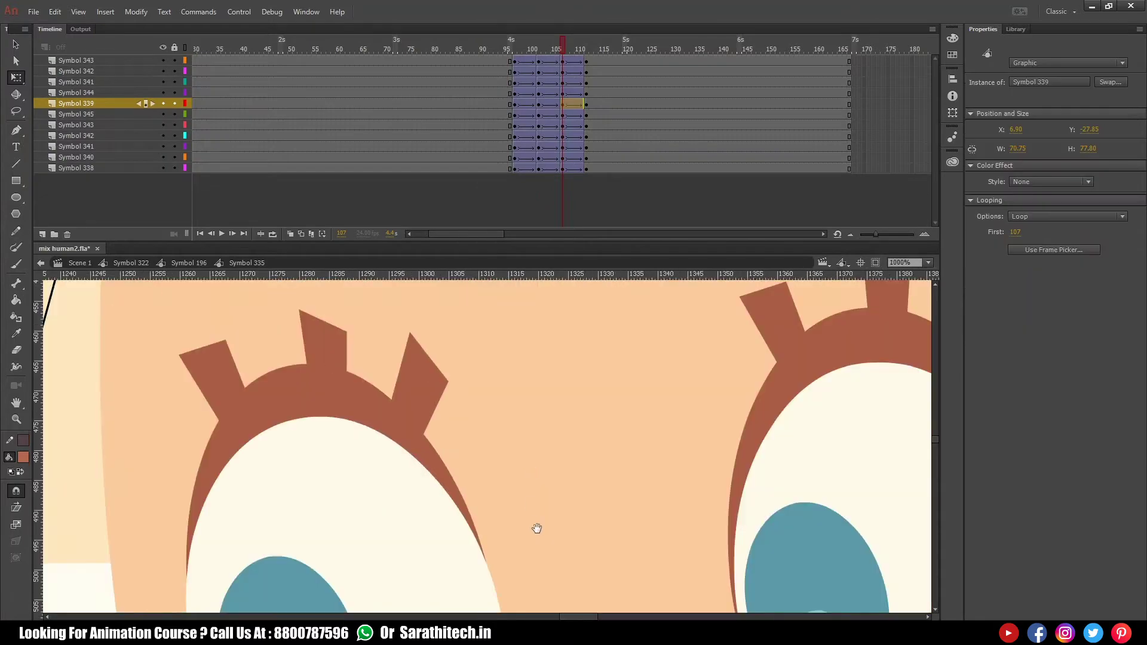
pyautogui.moveTo(532, 509); pyautogui.dragTo(555, 426)
pyautogui.click(535, 489)
pyautogui.click(536, 489)
pyautogui.click(535, 490)
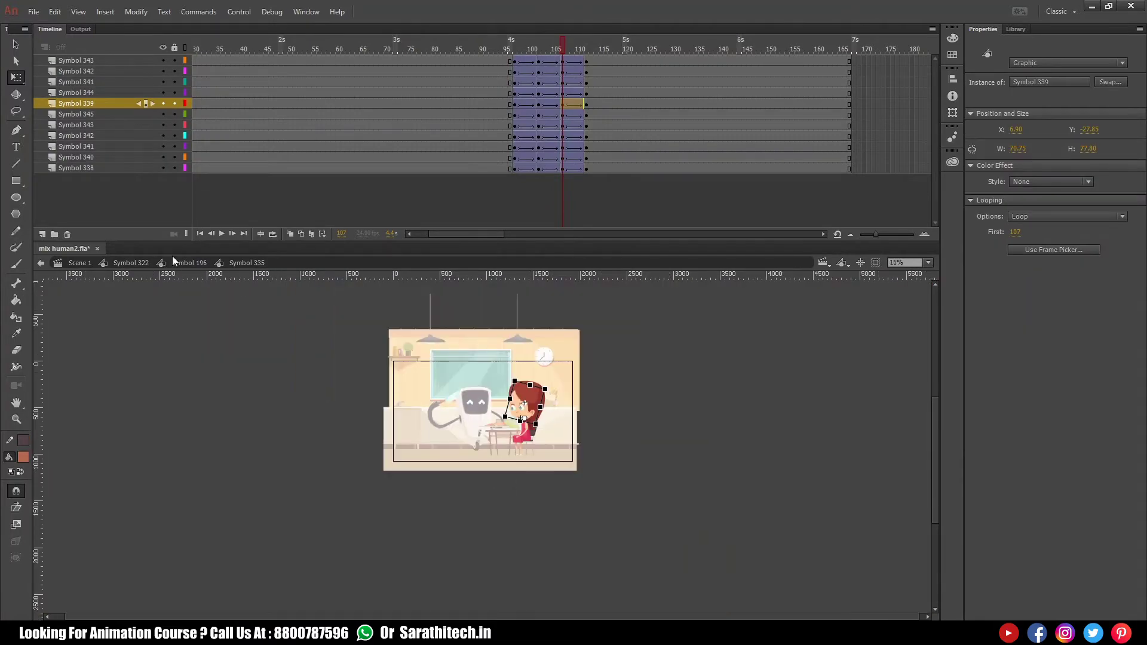
pyautogui.click(203, 264)
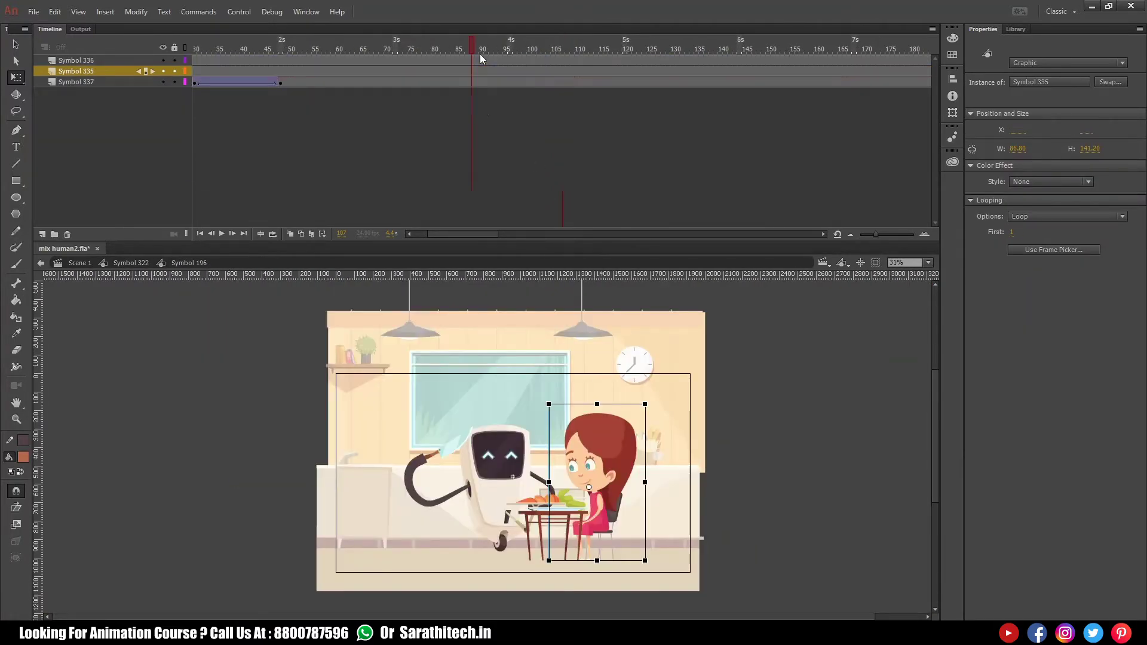
pyautogui.moveTo(524, 49)
pyautogui.mouseDown()
pyautogui.moveTo(512, 50)
pyautogui.moveTo(568, 49)
pyautogui.moveTo(513, 50)
pyautogui.mouseUp()
pyautogui.press('Return')
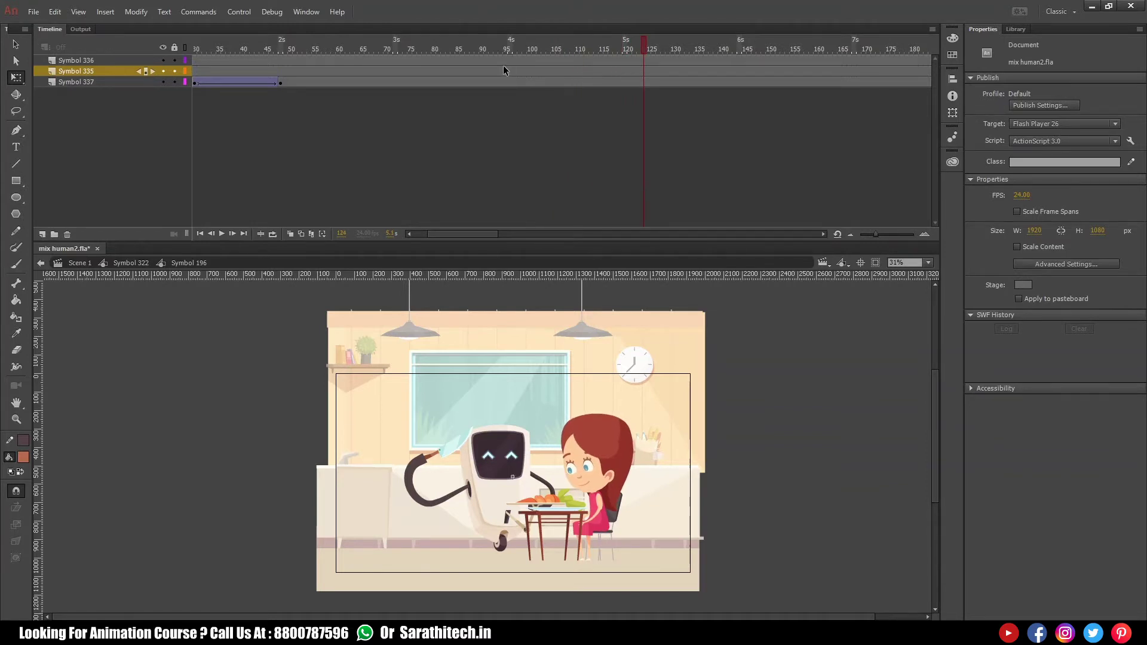
# - Open the robot's Symbol 337 and extend all of its layers by inserting extra frames
pyautogui.moveTo(477, 448); pyautogui.dragTo(646, 579)
pyautogui.moveTo(294, 320); pyautogui.dragTo(570, 466)
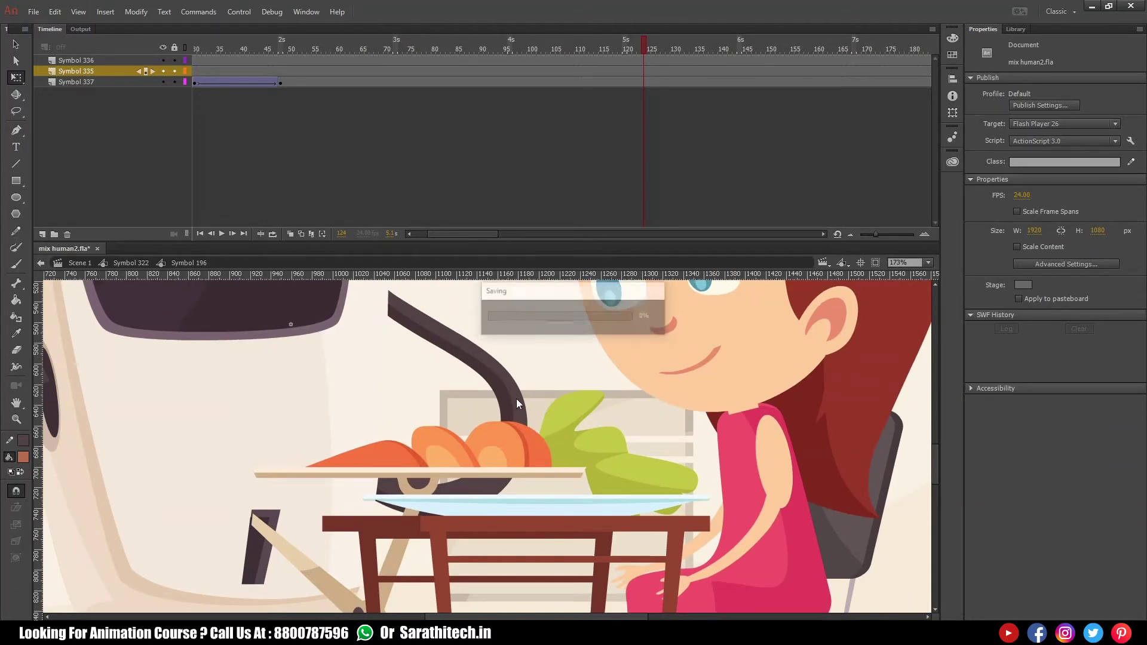
pyautogui.click(533, 457)
pyautogui.click(532, 456)
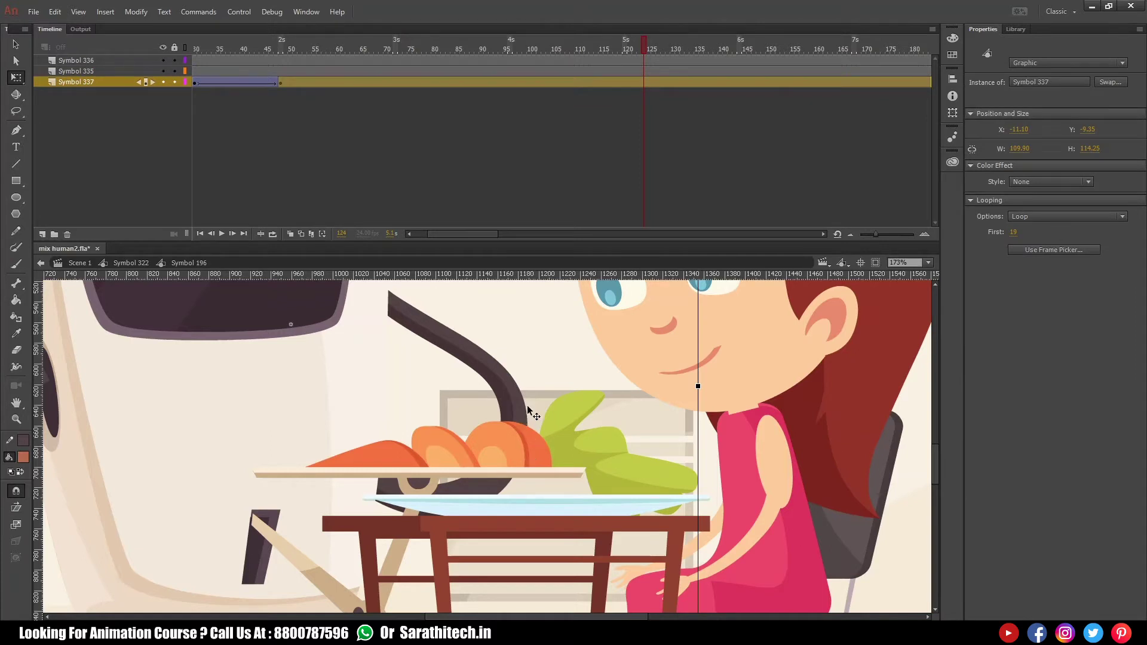
pyautogui.doubleClick(529, 448)
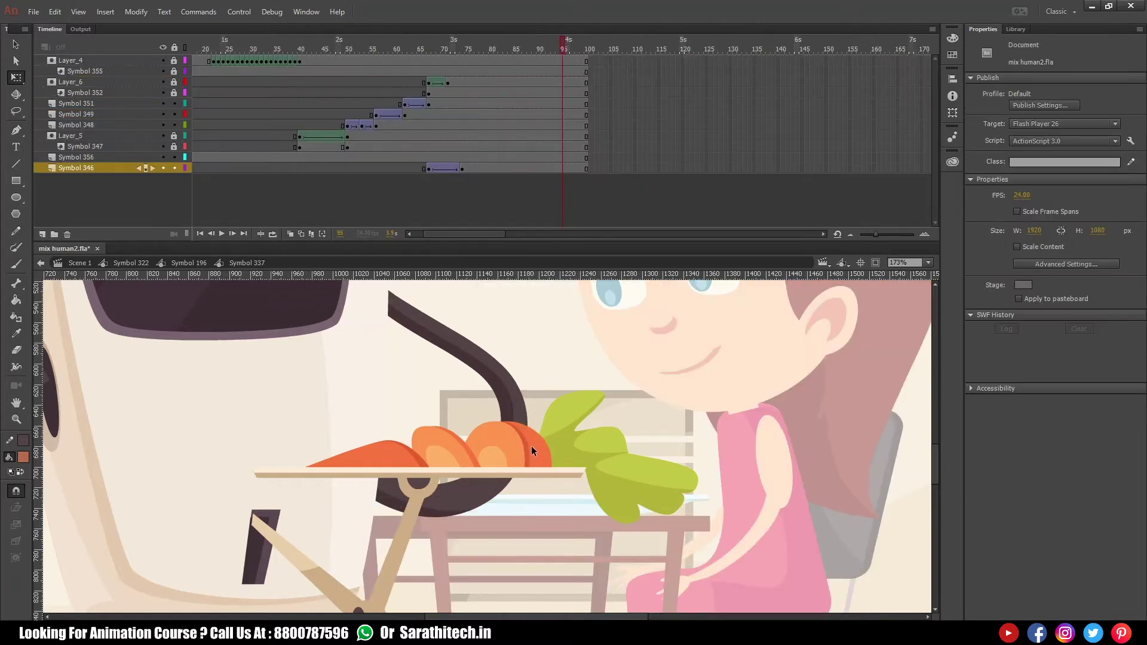
pyautogui.moveTo(550, 70); pyautogui.dragTo(562, 171)
pyautogui.press('F5')
pyautogui.press('F5')
pyautogui.press('F5')
pyautogui.press('F5')
pyautogui.press('F5')
pyautogui.press('F5')
pyautogui.press('F5')
pyautogui.press('F5')
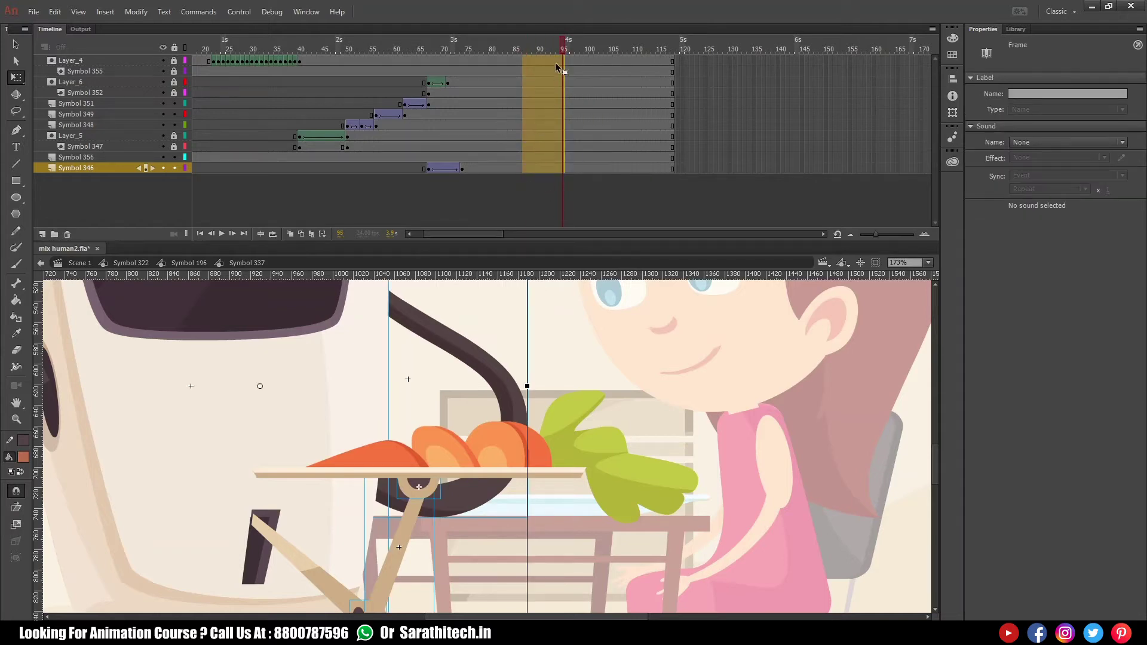
# - Try selecting the tray, vegetables and folding arm segments together at frame 87
pyautogui.click(529, 49)
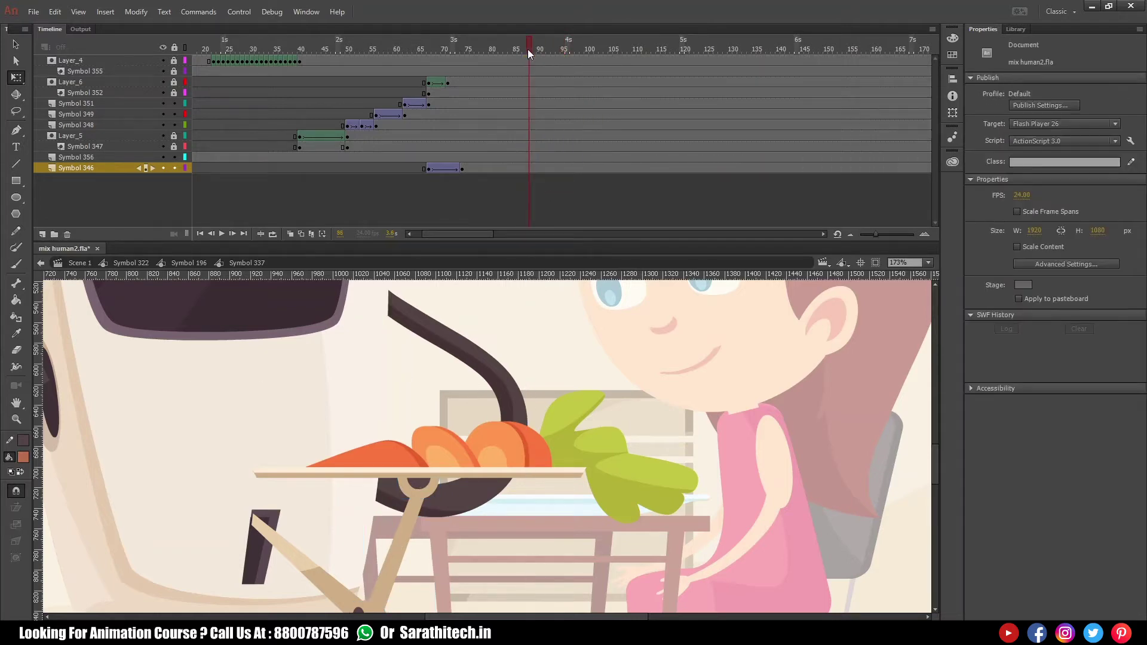
pyautogui.keyDown('ctrl'); pyautogui.keyDown('shift'); pyautogui.click(562, 473); pyautogui.keyUp('shift'); pyautogui.keyUp('ctrl')
pyautogui.moveTo(230, 386); pyautogui.dragTo(642, 508)
pyautogui.click(526, 49)
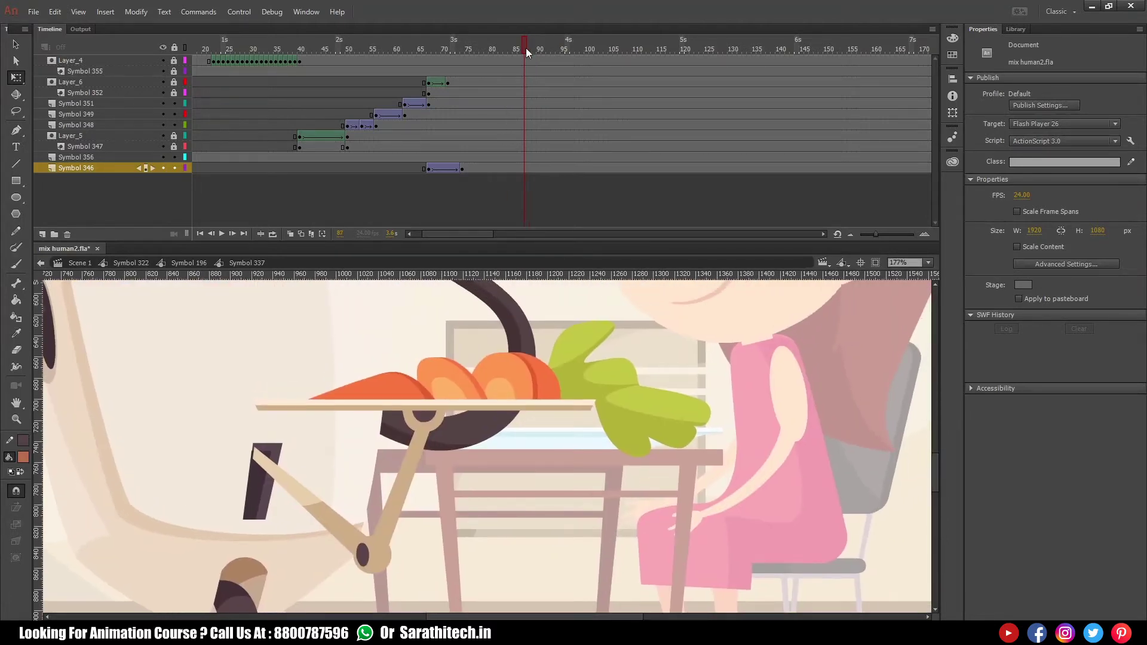
pyautogui.moveTo(423, 541); pyautogui.dragTo(362, 563)
pyautogui.keyDown('shift'); pyautogui.click(339, 526); pyautogui.keyUp('shift')
pyautogui.moveTo(481, 466); pyautogui.dragTo(422, 415)
pyautogui.keyDown('shift'); pyautogui.click(482, 426); pyautogui.keyUp('shift')
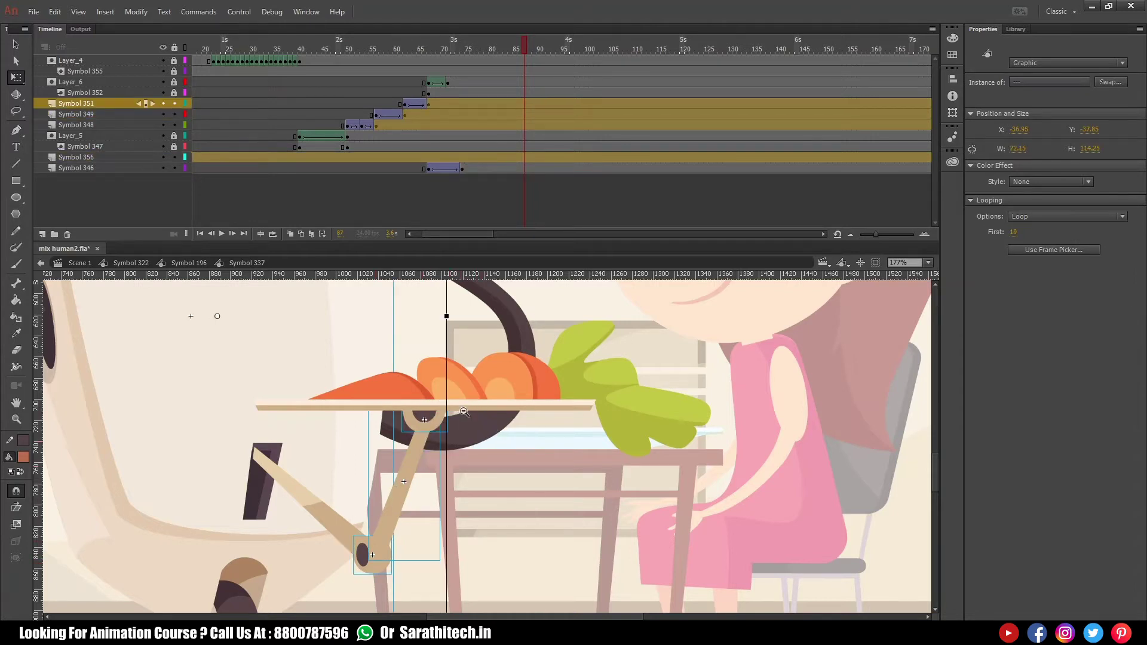
pyautogui.keyDown('shift'); pyautogui.click(409, 356); pyautogui.keyUp('shift')
pyautogui.moveTo(475, 389); pyautogui.dragTo(484, 408)
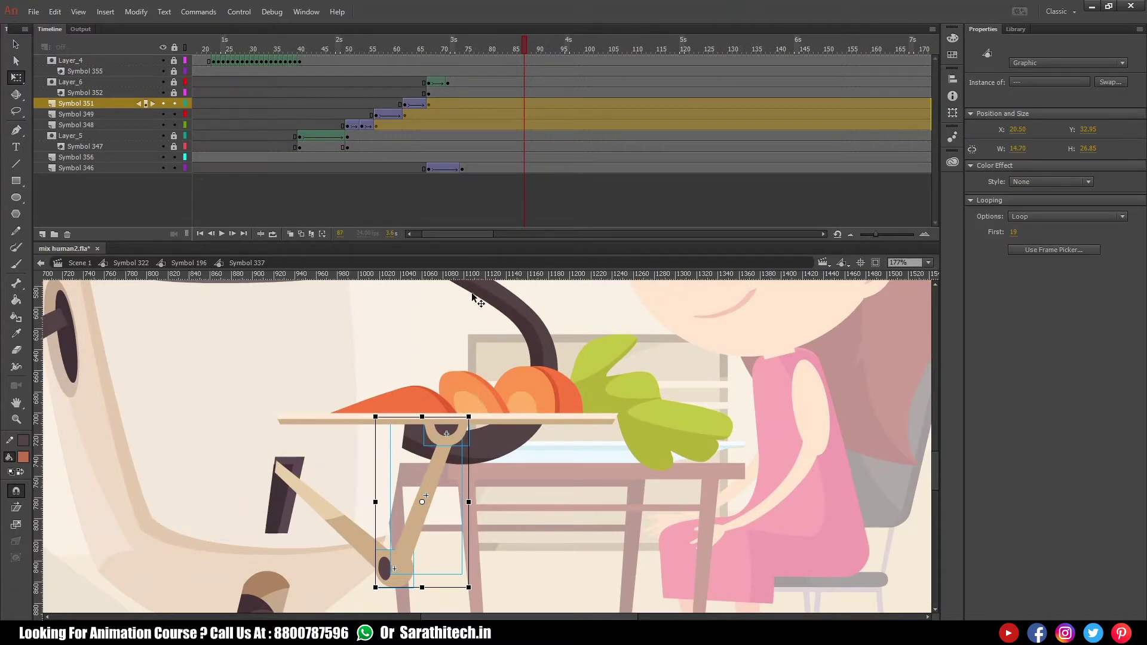
# - Hide mask layers Layer_6 and Layer_5, unlock Symbol 352 and Symbol 347, lock Symbol 356 and Symbol 346, and select all editable parts
pyautogui.click(162, 82)
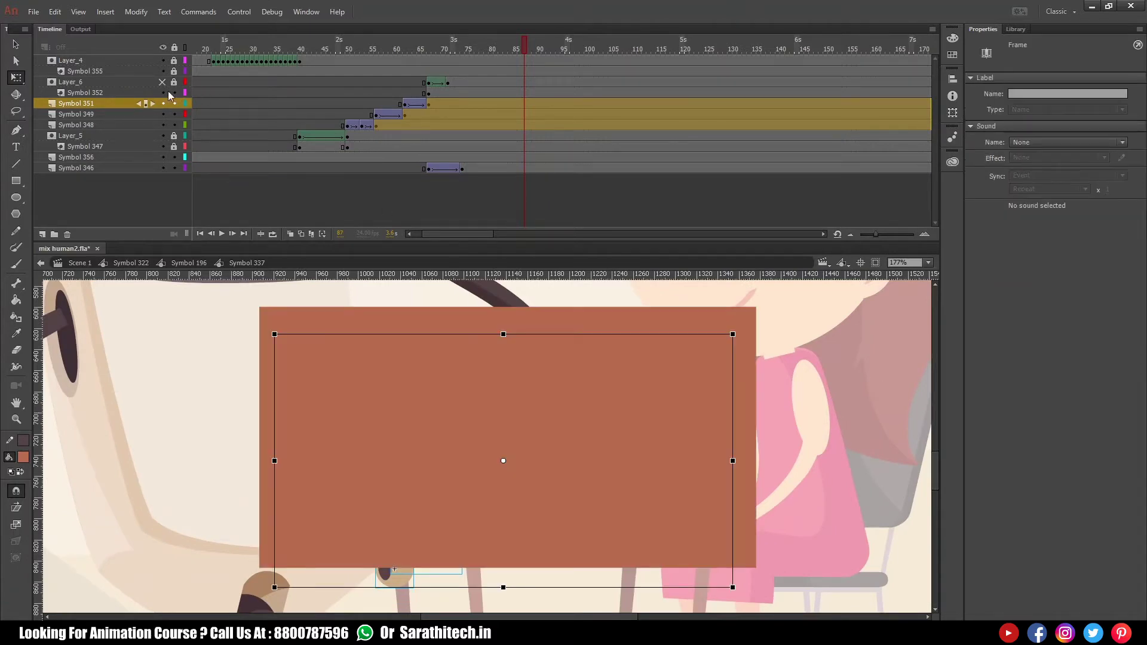
pyautogui.click(162, 136)
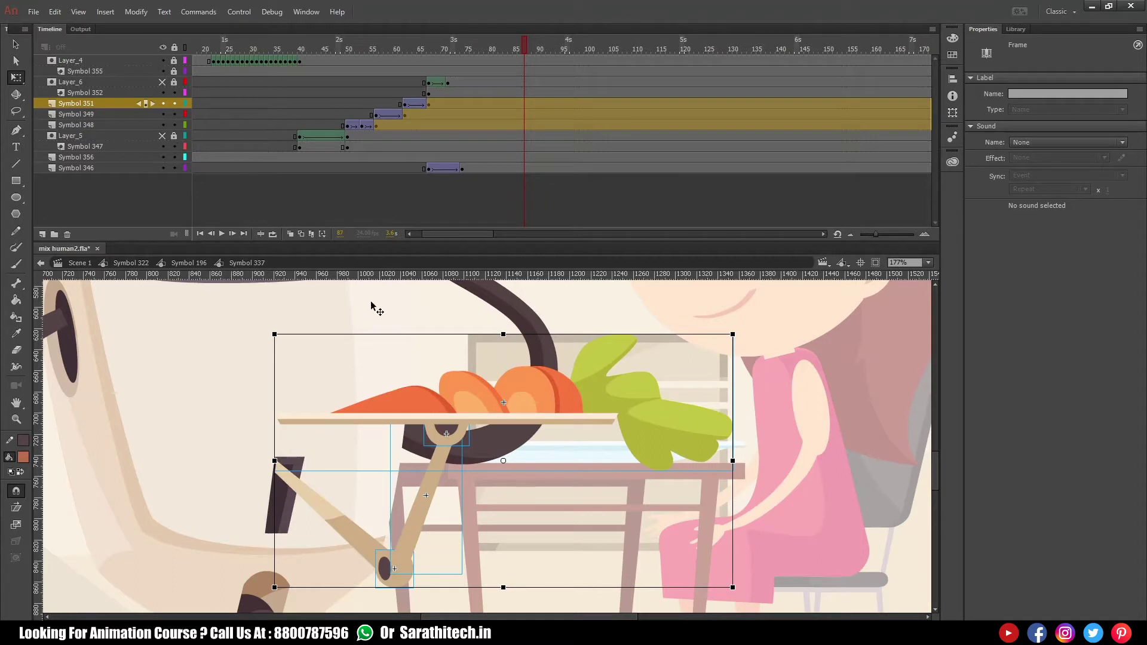
pyautogui.moveTo(176, 161); pyautogui.dragTo(174, 170)
pyautogui.hotkey('ctrl', 'a')
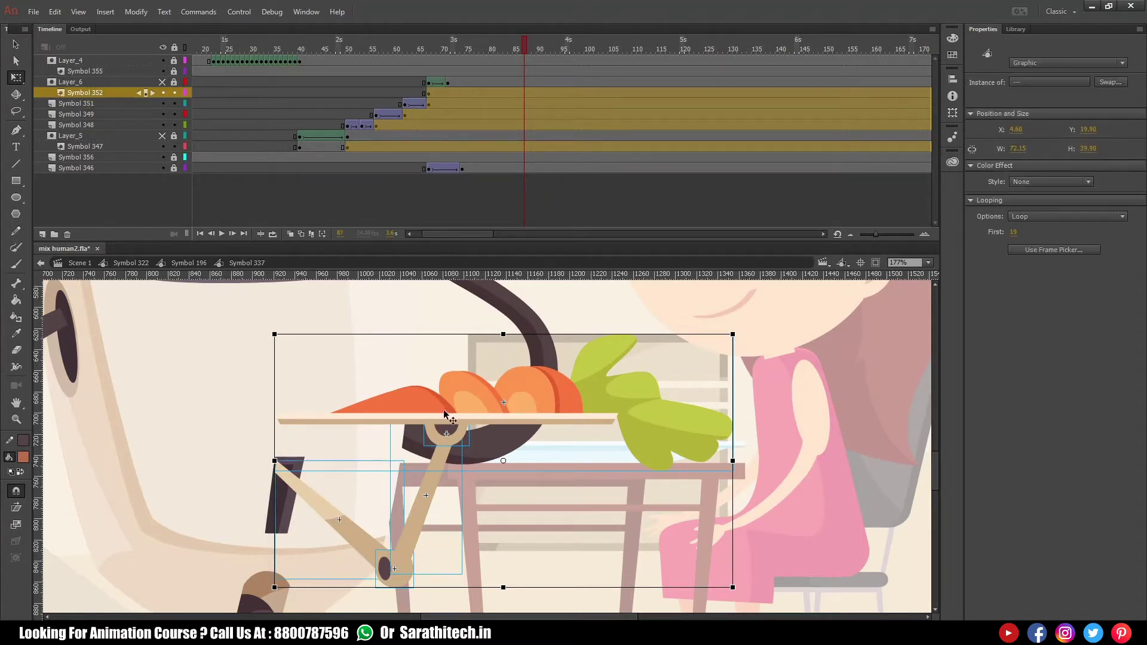
# - Try moving the selected tray assembly, undo it, and return to Symbol 196 to check the tray against the table
pyautogui.moveTo(487, 415); pyautogui.dragTo(721, 399)
pyautogui.hotkey('ctrl', 'z')
pyautogui.moveTo(550, 472); pyautogui.dragTo(551, 466)
pyautogui.moveTo(524, 49)
pyautogui.mouseDown()
pyautogui.moveTo(514, 51)
pyautogui.moveTo(548, 49)
pyautogui.moveTo(458, 69)
pyautogui.moveTo(530, 71)
pyautogui.mouseUp()
pyautogui.click(515, 92)
pyautogui.click(192, 264)
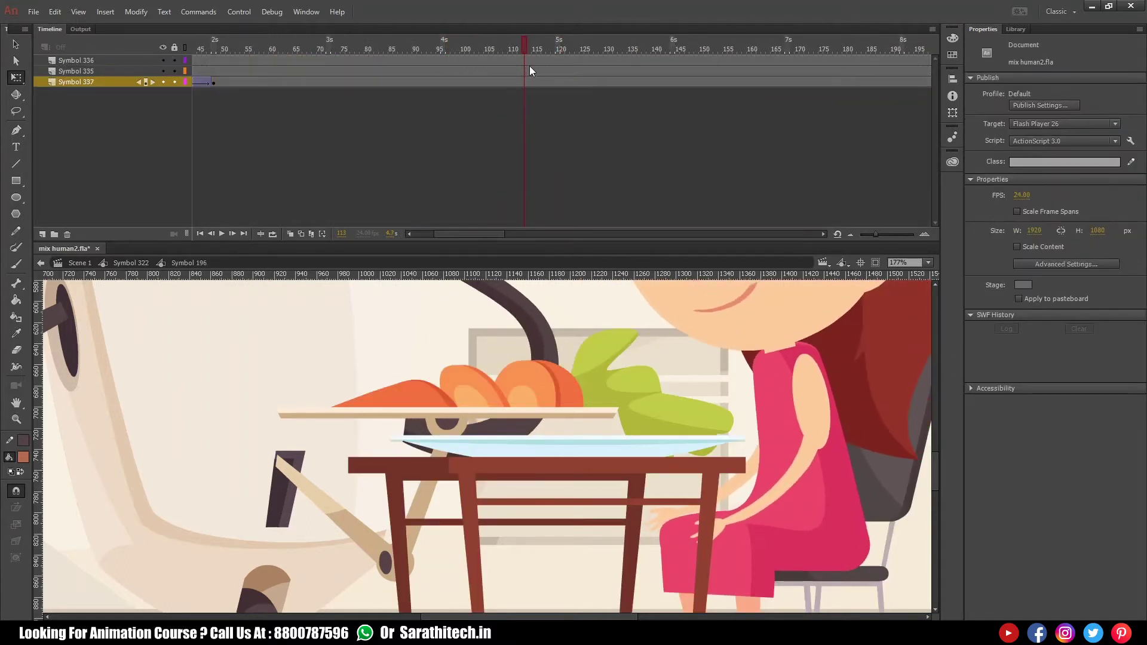
# - Reopen Symbol 337 and insert keyframes at frame 87 on the Symbol 352, 351, 349, 348 and 347 layers
pyautogui.doubleClick(542, 393)
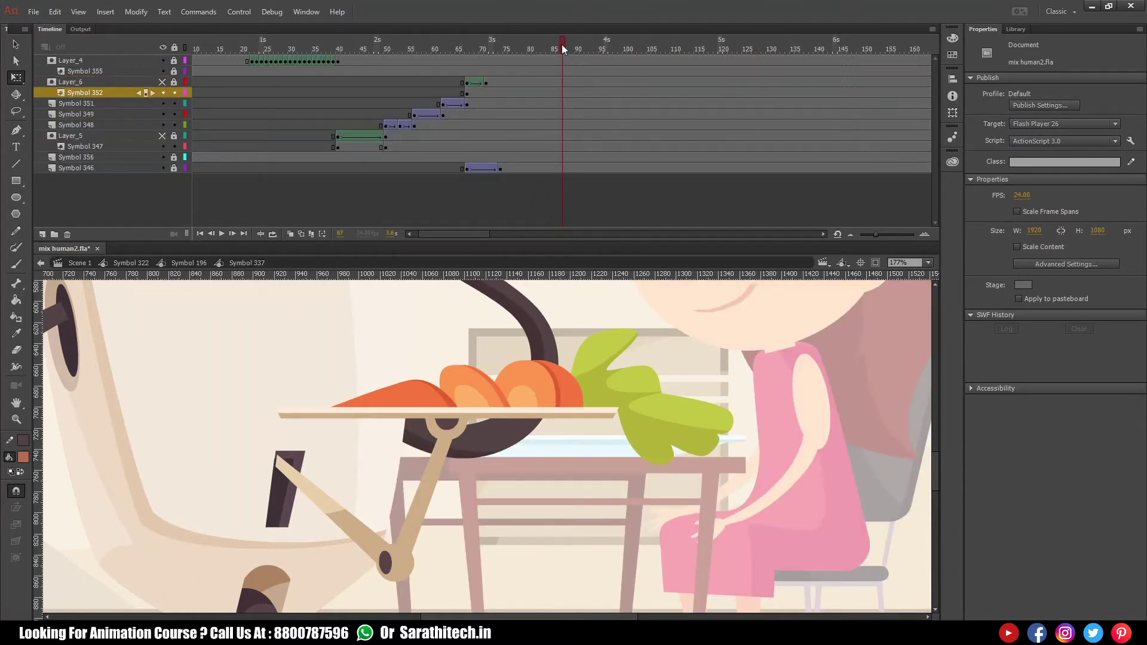
pyautogui.moveTo(564, 113); pyautogui.dragTo(564, 120)
pyautogui.click(571, 91)
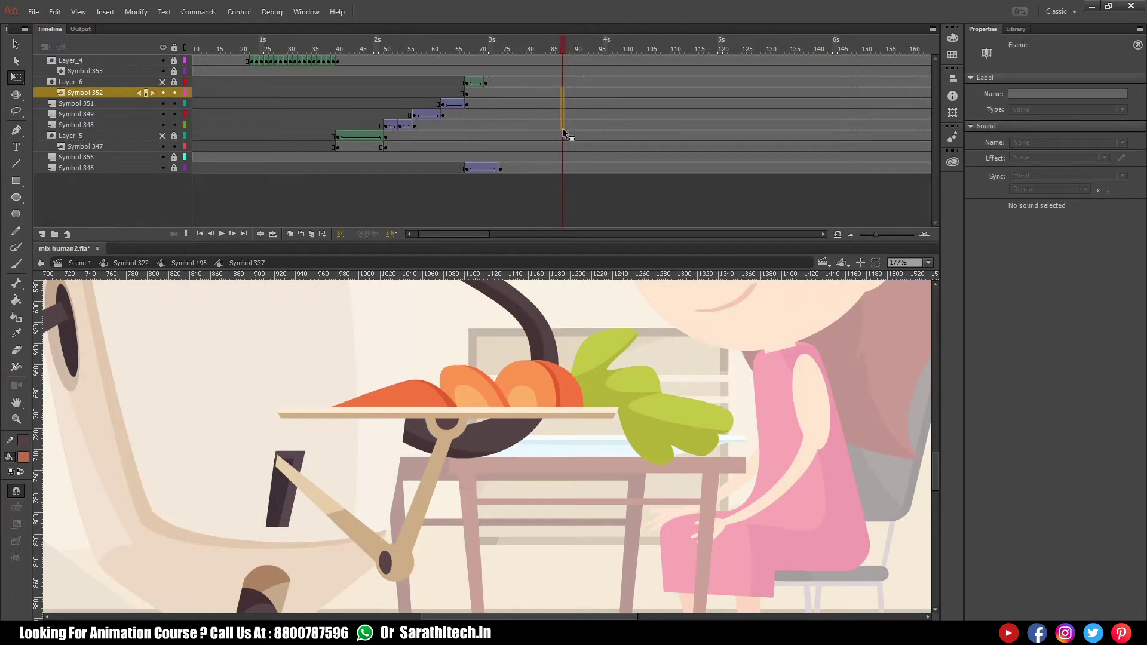
pyautogui.click(565, 128)
pyautogui.press('F6')
pyautogui.moveTo(449, 499); pyautogui.dragTo(548, 467)
pyautogui.hotkey('ctrl', 'z')
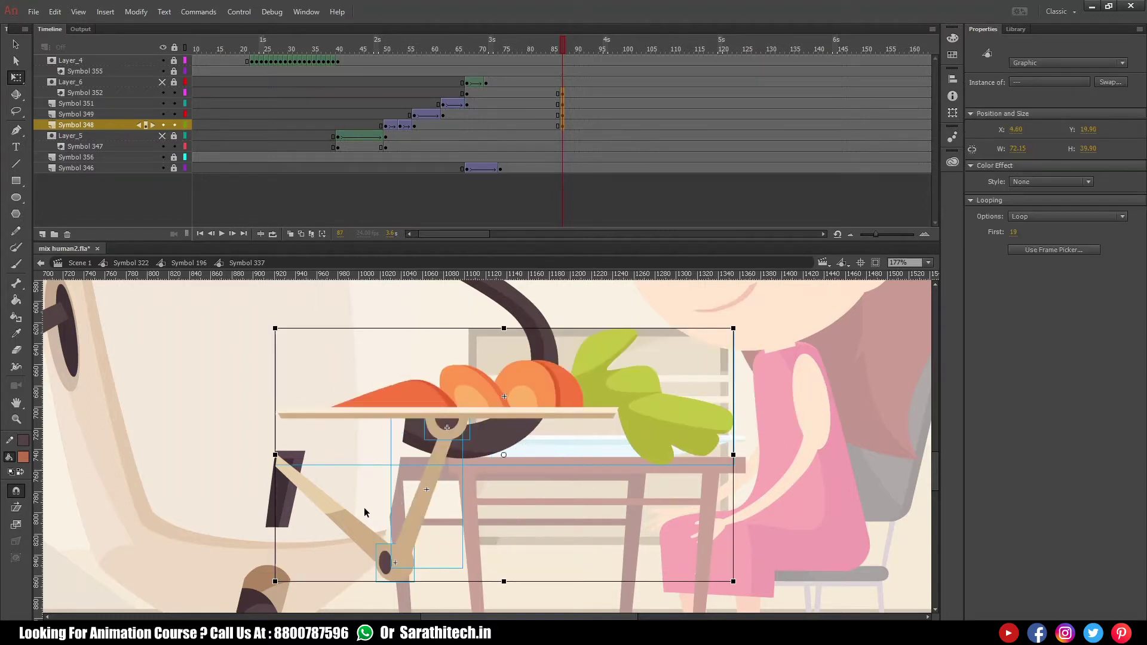
pyautogui.click(382, 513)
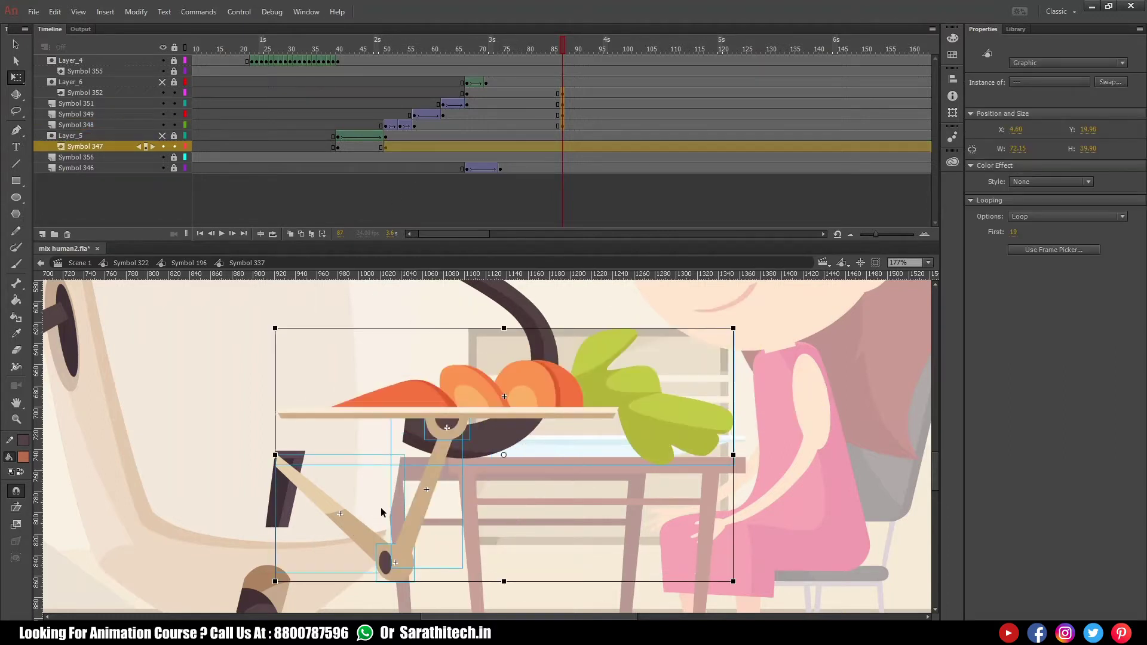
pyautogui.click(563, 149)
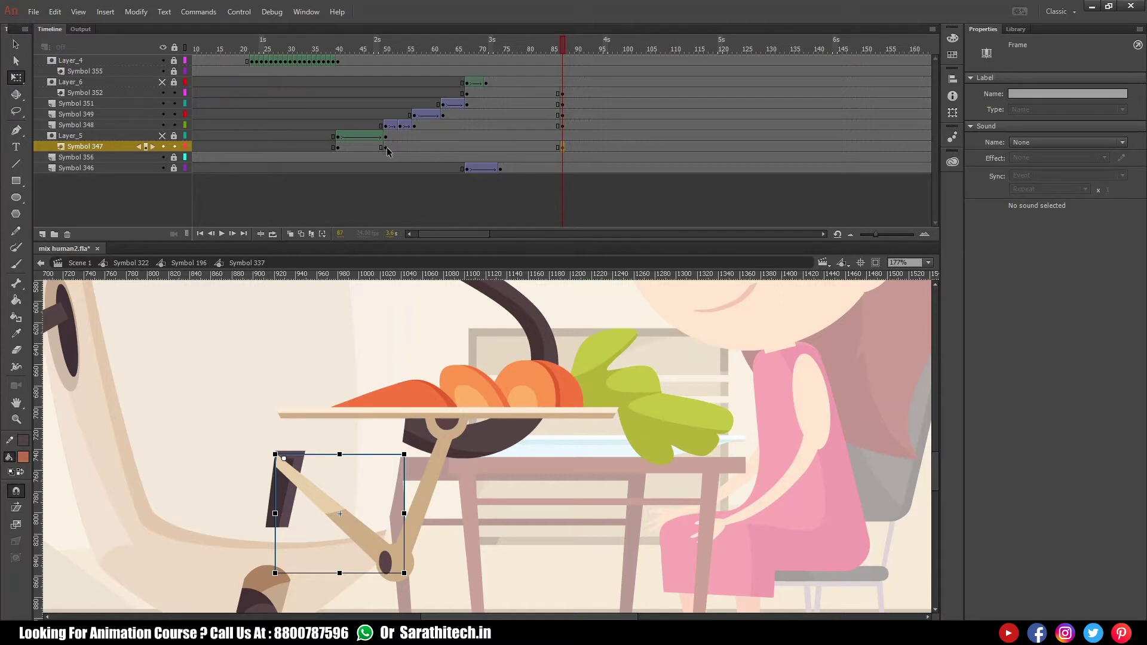
# - Insert keyframes at frame 92 on the Symbol 352, 351, 349, 348 and 347 layers
pyautogui.moveTo(628, 470); pyautogui.dragTo(561, 463)
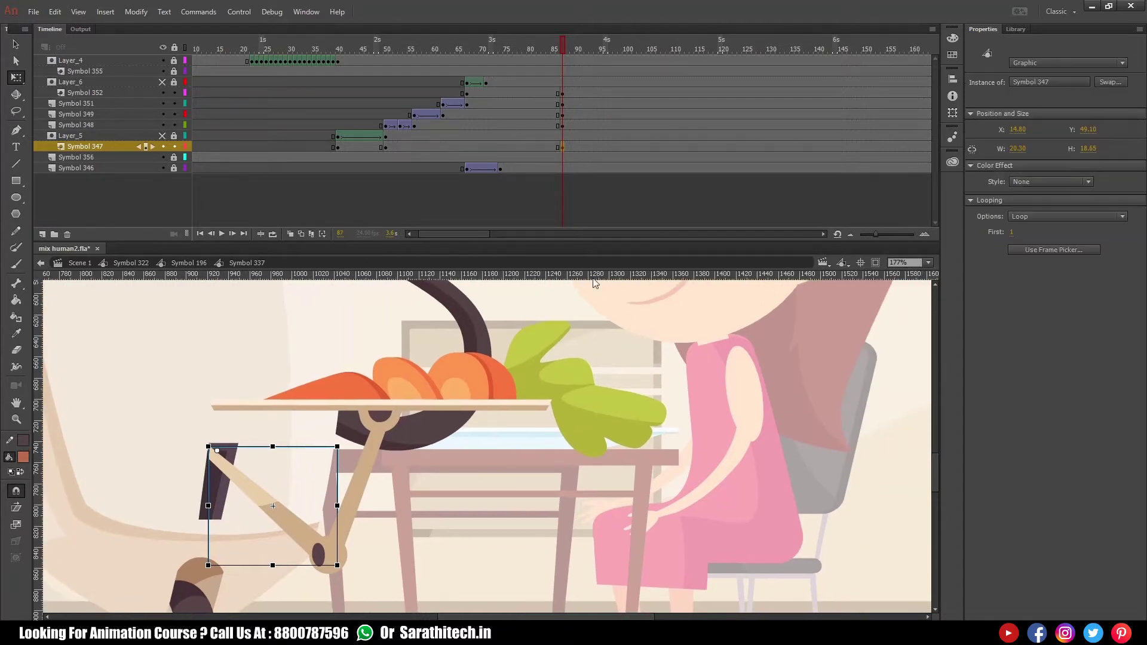
pyautogui.click(584, 45)
pyautogui.press('F6')
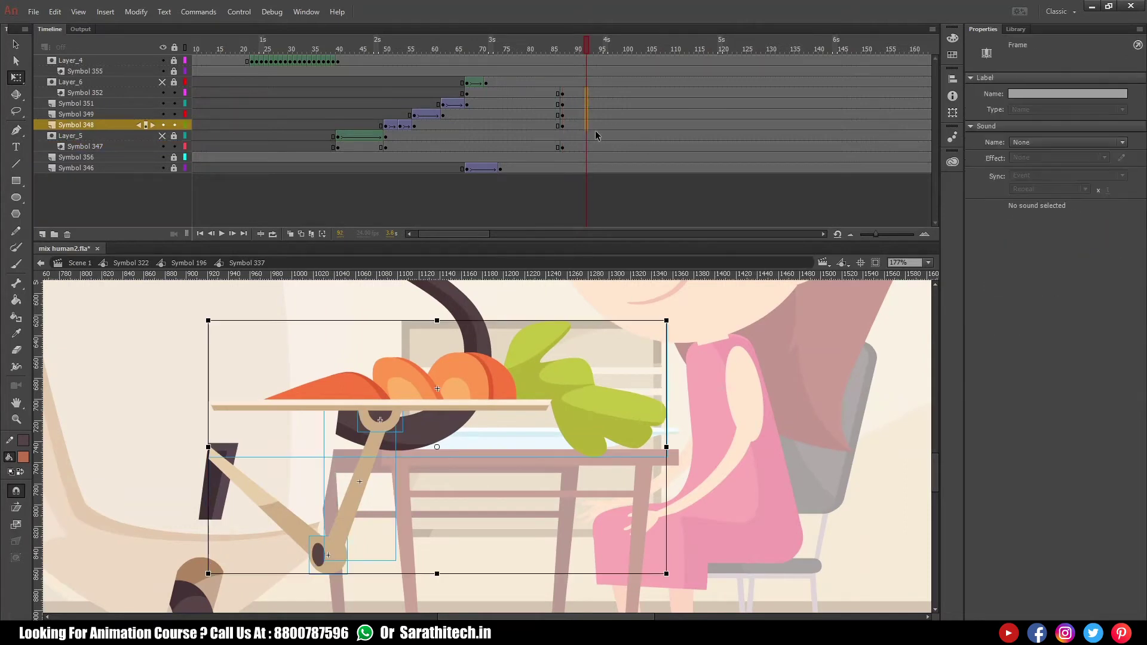
pyautogui.click(587, 147)
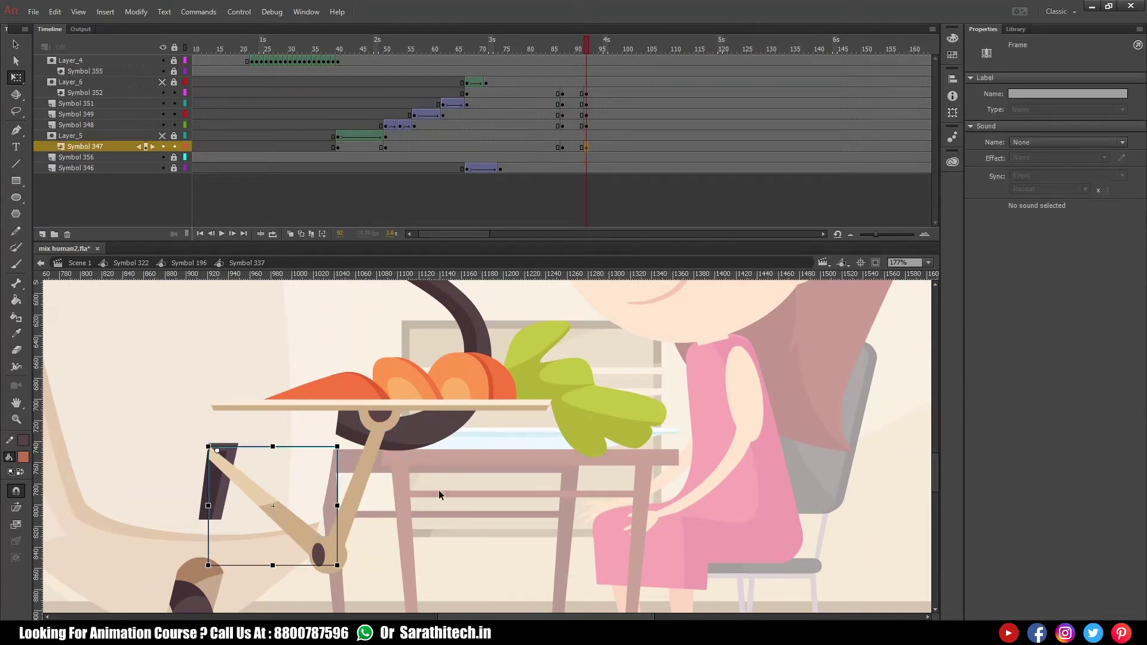
# - At frame 92, select the whole arm and tray assembly, set its pivot at the lower arm's base, and rotate it slightly counterclockwise
pyautogui.moveTo(381, 561); pyautogui.dragTo(308, 537)
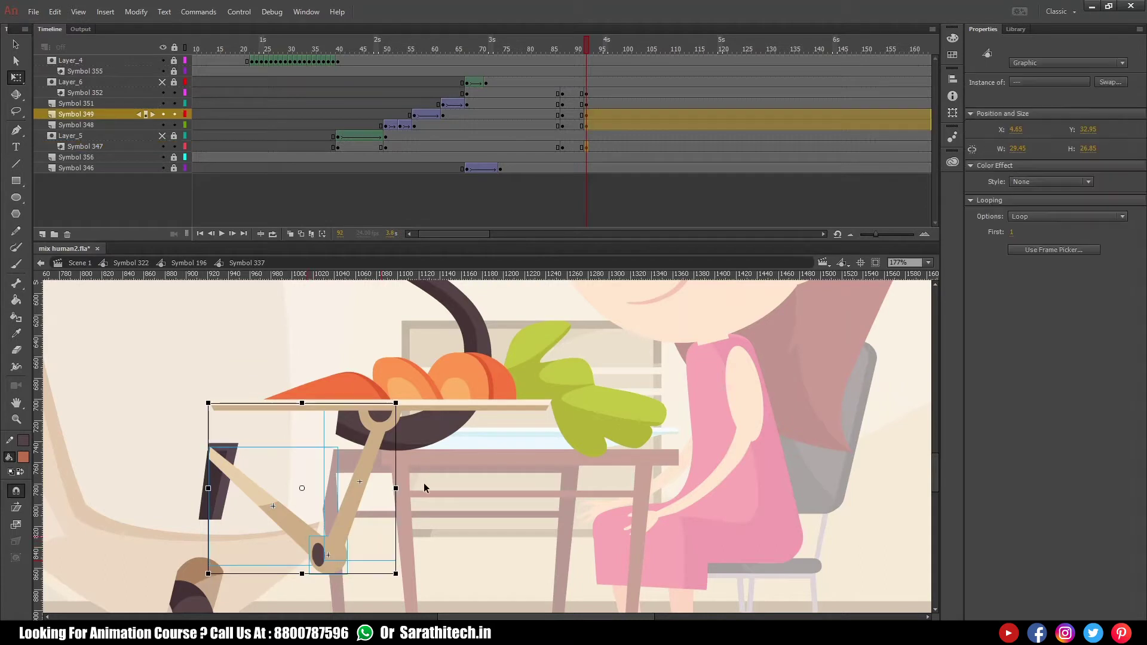
pyautogui.keyDown('shift'); pyautogui.click(391, 412); pyautogui.keyUp('shift')
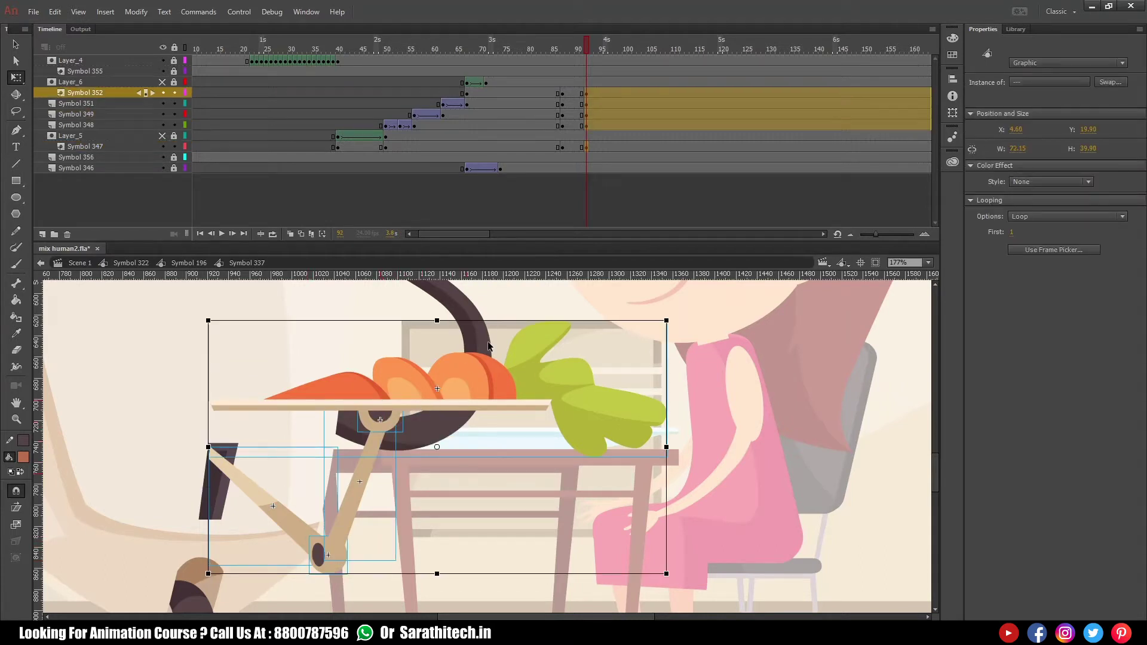
pyautogui.moveTo(437, 447); pyautogui.dragTo(217, 450)
pyautogui.moveTo(684, 574); pyautogui.dragTo(682, 546)
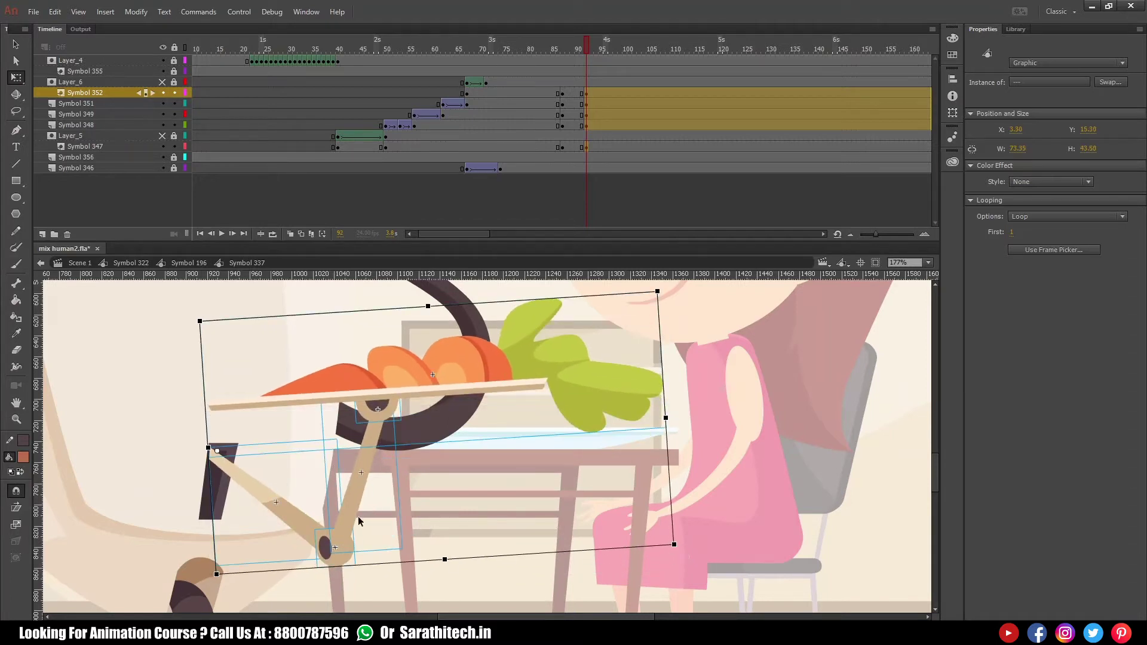
# - Select the upper arm, its top joint and the tray, set their pivot at the elbow, and rotate them clockwise toward the girl
pyautogui.click(394, 511)
pyautogui.click(367, 473)
pyautogui.keyDown('shift'); pyautogui.click(396, 407); pyautogui.keyUp('shift')
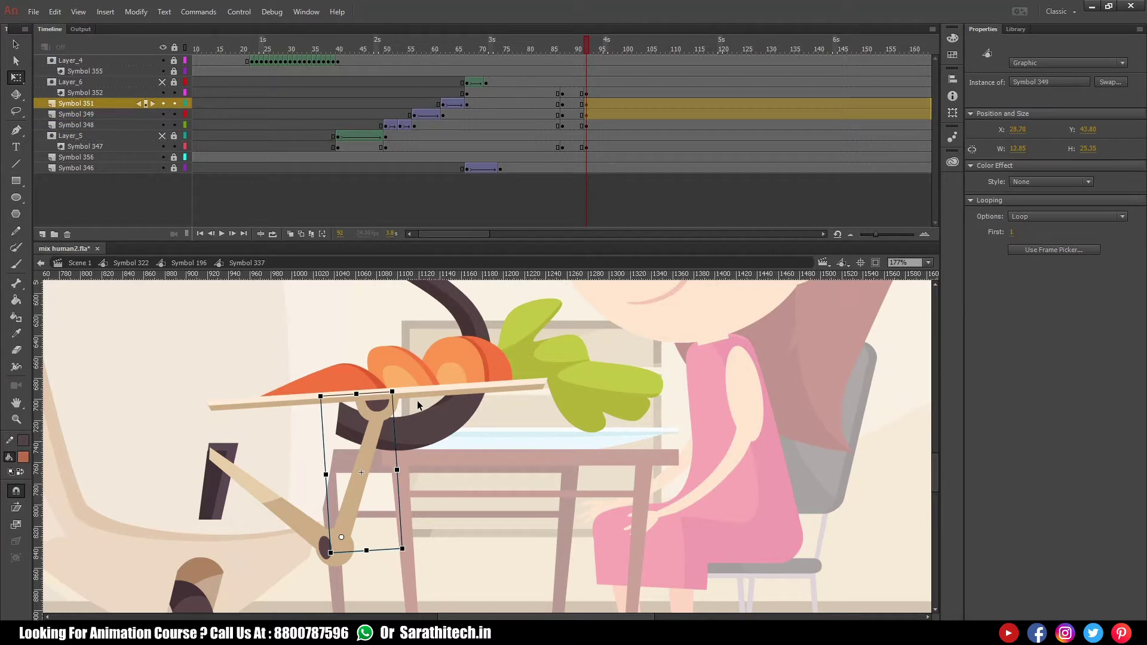
pyautogui.keyDown('shift'); pyautogui.click(416, 394); pyautogui.keyUp('shift')
pyautogui.moveTo(433, 422); pyautogui.dragTo(341, 537)
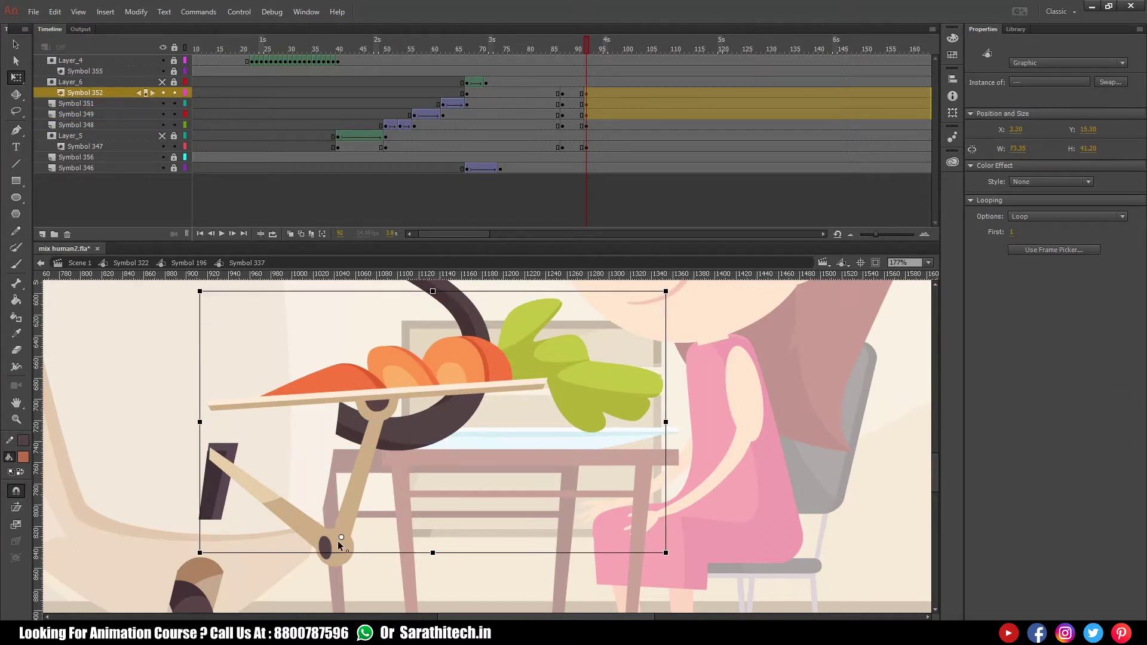
pyautogui.moveTo(682, 310); pyautogui.dragTo(688, 335)
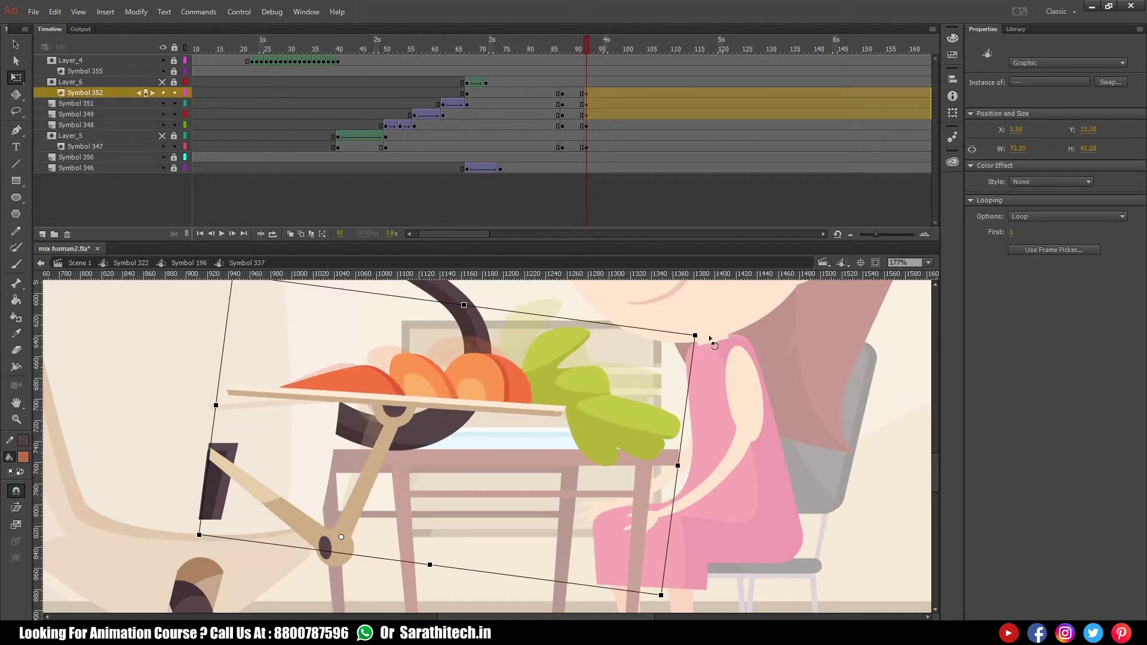
# - Rotate the vegetable tray alone until it is nearly level, and lower it onto the arm's top joint
pyautogui.click(644, 349)
pyautogui.moveTo(690, 330); pyautogui.dragTo(715, 384)
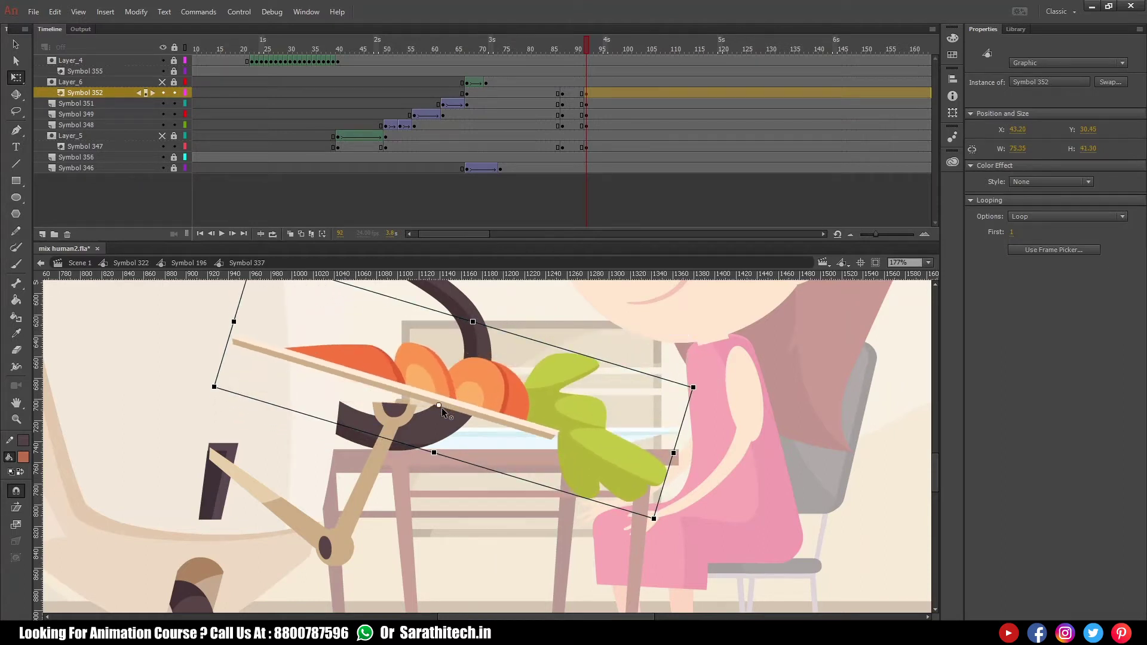
pyautogui.moveTo(704, 399); pyautogui.dragTo(688, 322)
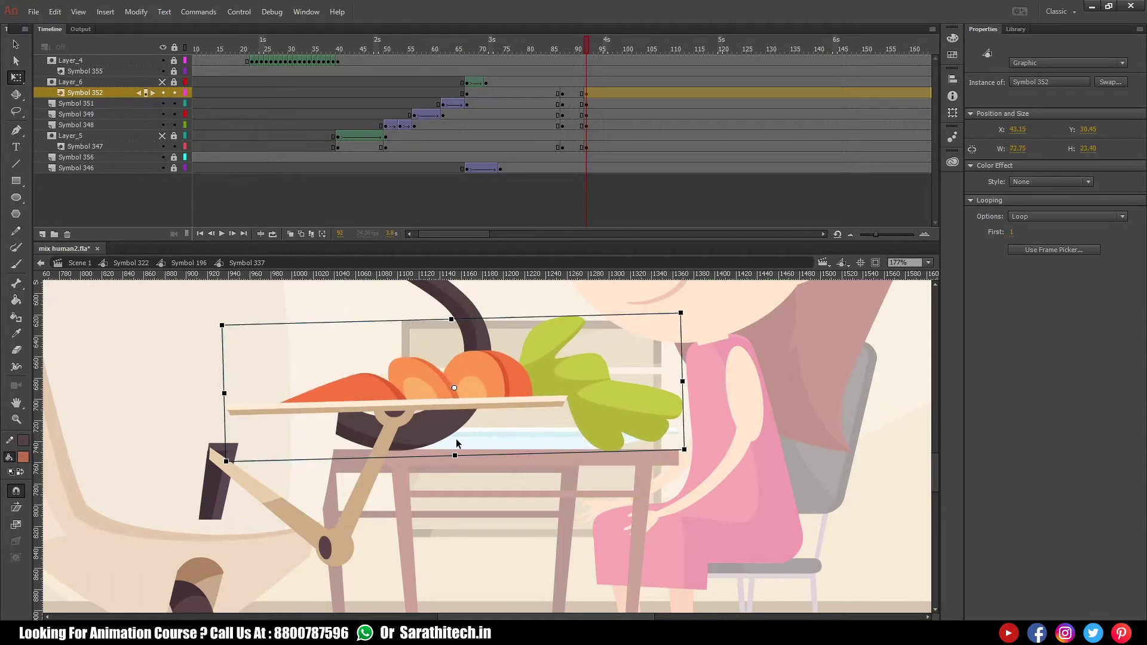
pyautogui.moveTo(479, 389); pyautogui.dragTo(481, 402)
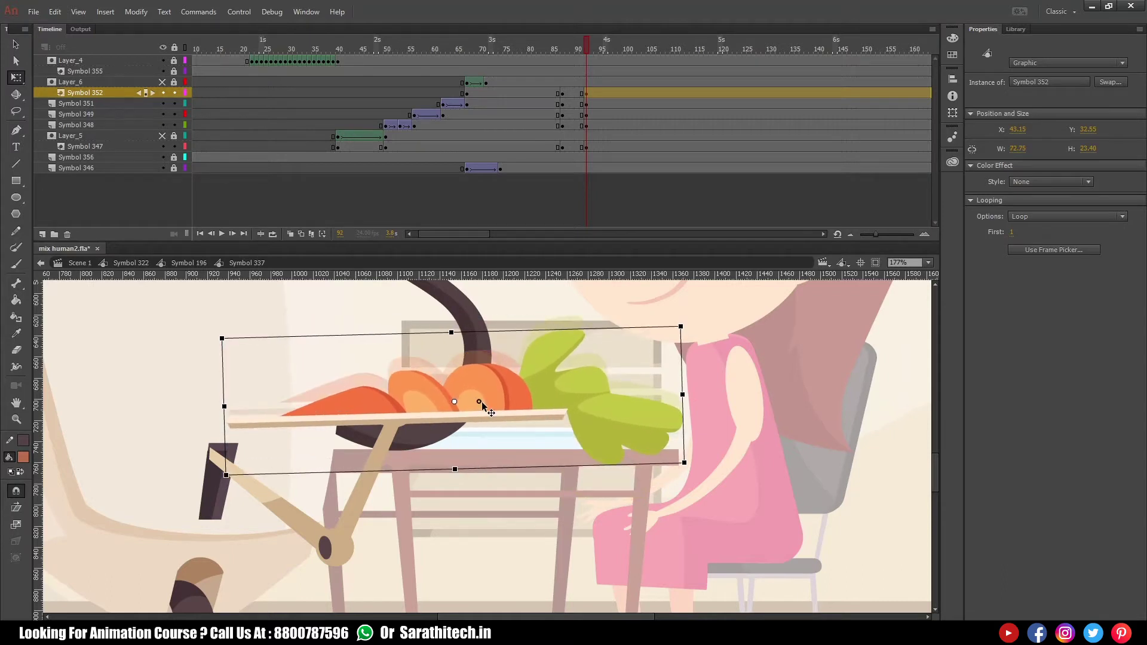
# - Select the frames between the keyframes at 87 and 92 on the Symbol 352, 351, 349 and 348 layers
pyautogui.click(645, 202)
pyautogui.moveTo(573, 92); pyautogui.dragTo(582, 124)
pyautogui.click(602, 92)
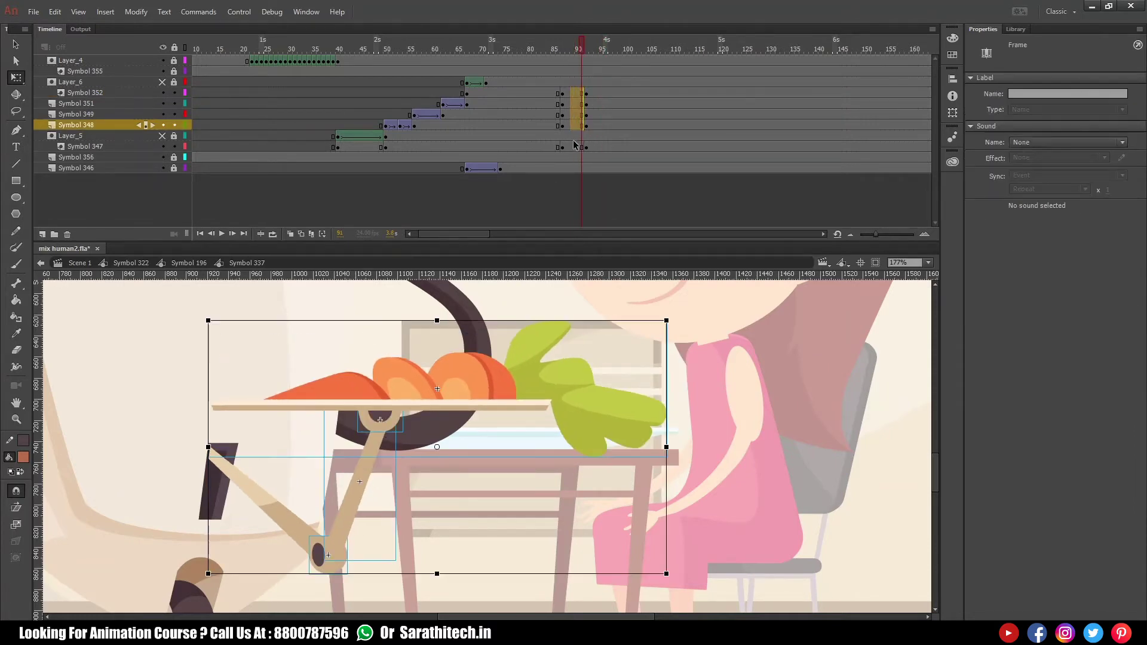
# - Create classic tweens between the last two keyframes on the Symbol 352, 351, 349, 348 and 347 layers, and set their ease
pyautogui.rightClick(575, 145)
pyautogui.click(618, 182)
pyautogui.click(719, 280)
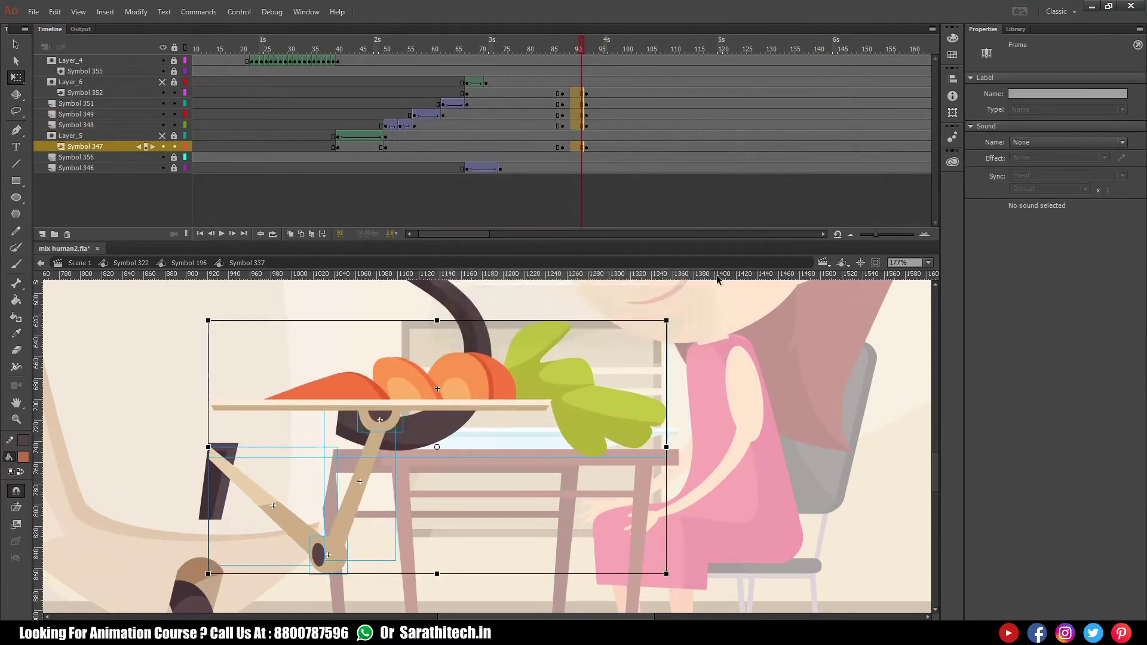
pyautogui.rightClick(570, 147)
pyautogui.click(610, 118)
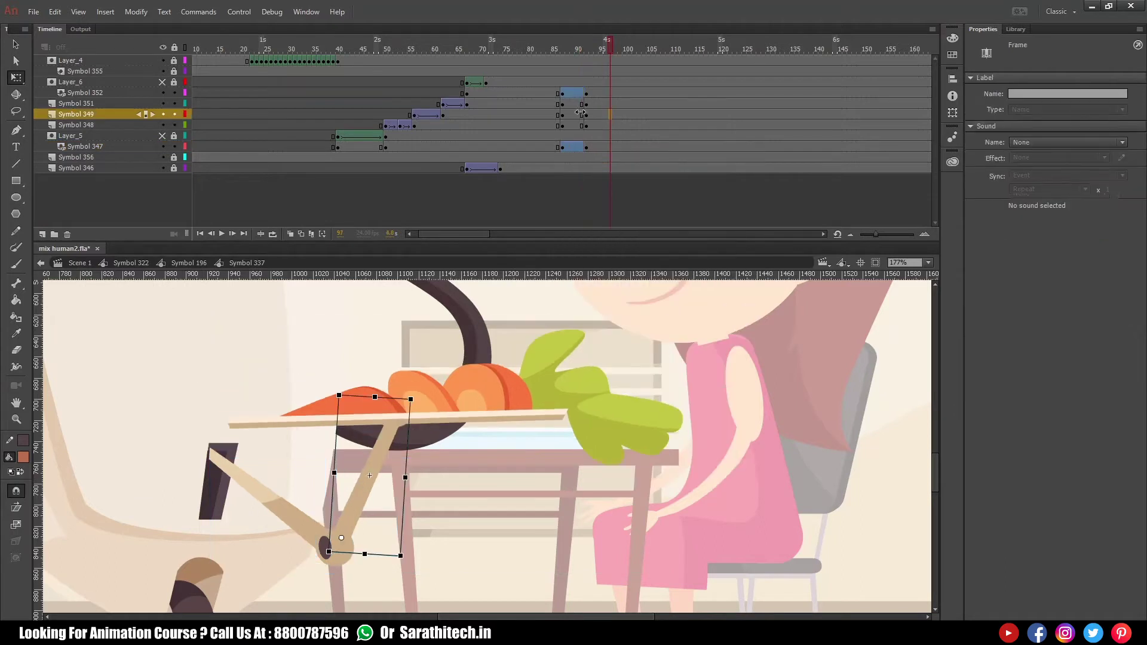
pyautogui.moveTo(583, 91); pyautogui.dragTo(565, 147)
pyautogui.rightClick(584, 107)
pyautogui.click(621, 141)
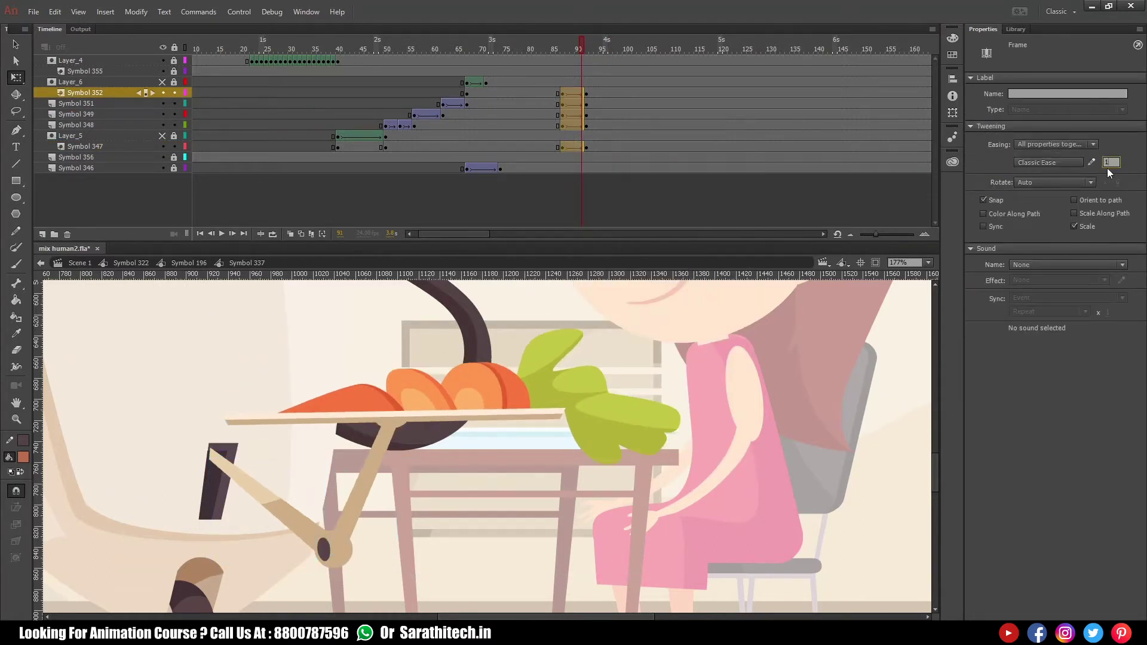
# - Play back the tilting tray animation inside Symbol 337 and again from the parent Symbol 196
pyautogui.click(519, 52)
pyautogui.press('Return')
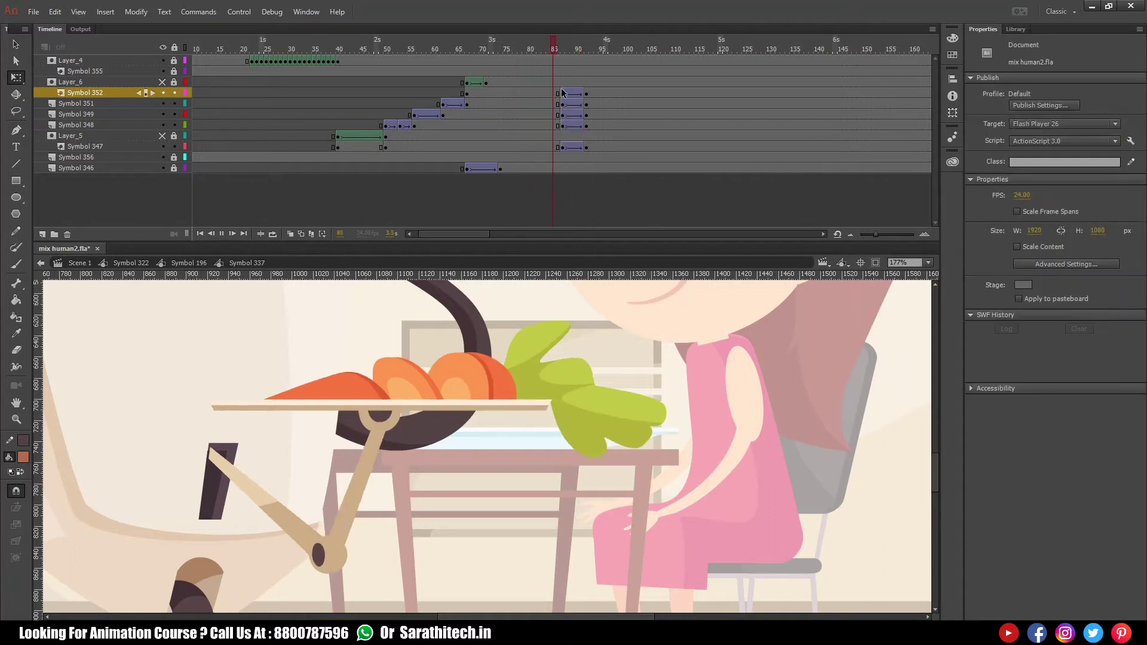
pyautogui.press('Return')
pyautogui.moveTo(538, 53); pyautogui.dragTo(610, 55)
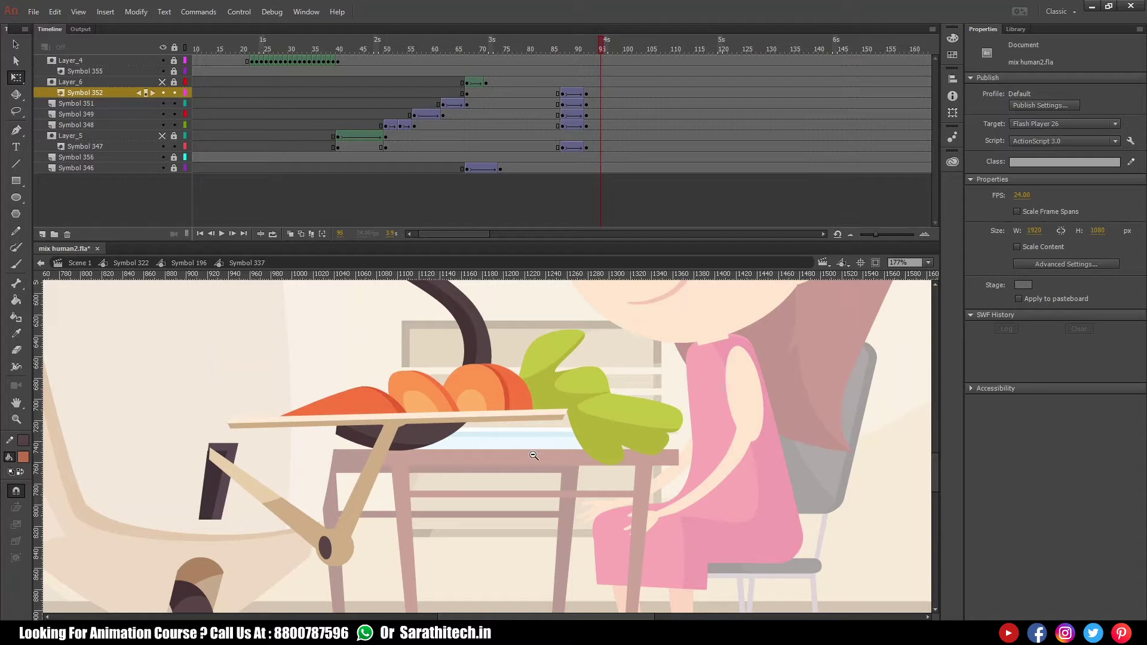
pyautogui.keyDown('ctrl'); pyautogui.keyDown('alt'); pyautogui.click(532, 458); pyautogui.keyUp('alt'); pyautogui.keyUp('ctrl')
pyautogui.keyDown('ctrl'); pyautogui.keyDown('alt'); pyautogui.click(532, 458); pyautogui.keyUp('alt'); pyautogui.keyUp('ctrl')
pyautogui.scroll(1, 528, 452)
pyautogui.click(194, 263)
pyautogui.click(524, 49)
pyautogui.click(474, 49)
pyautogui.press('Return')
pyautogui.press('Return')
pyautogui.moveTo(549, 44)
pyautogui.mouseDown()
pyautogui.moveTo(511, 50)
pyautogui.moveTo(543, 54)
pyautogui.mouseUp()
# - Enter Symbol 352 from frame 92 of Symbol 337 and copy the carrot and leaf shapes without the tray
pyautogui.hotkey('ctrl', 'space')
pyautogui.moveTo(462, 416); pyautogui.dragTo(573, 496)
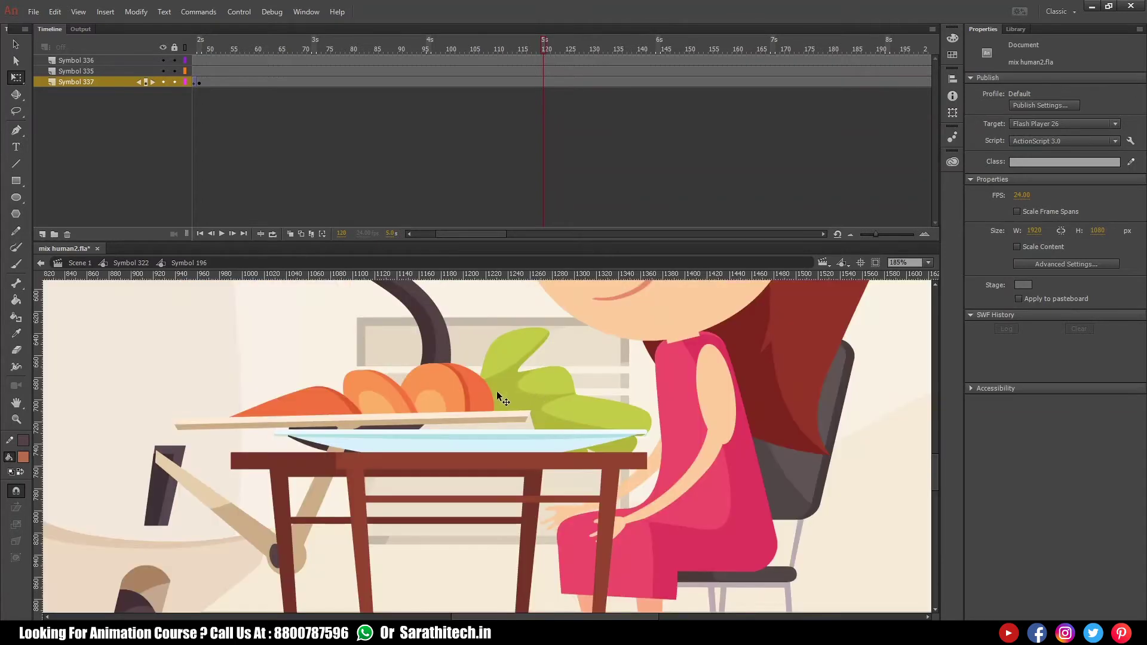
pyautogui.doubleClick(497, 391)
pyautogui.moveTo(560, 45); pyautogui.dragTo(569, 47)
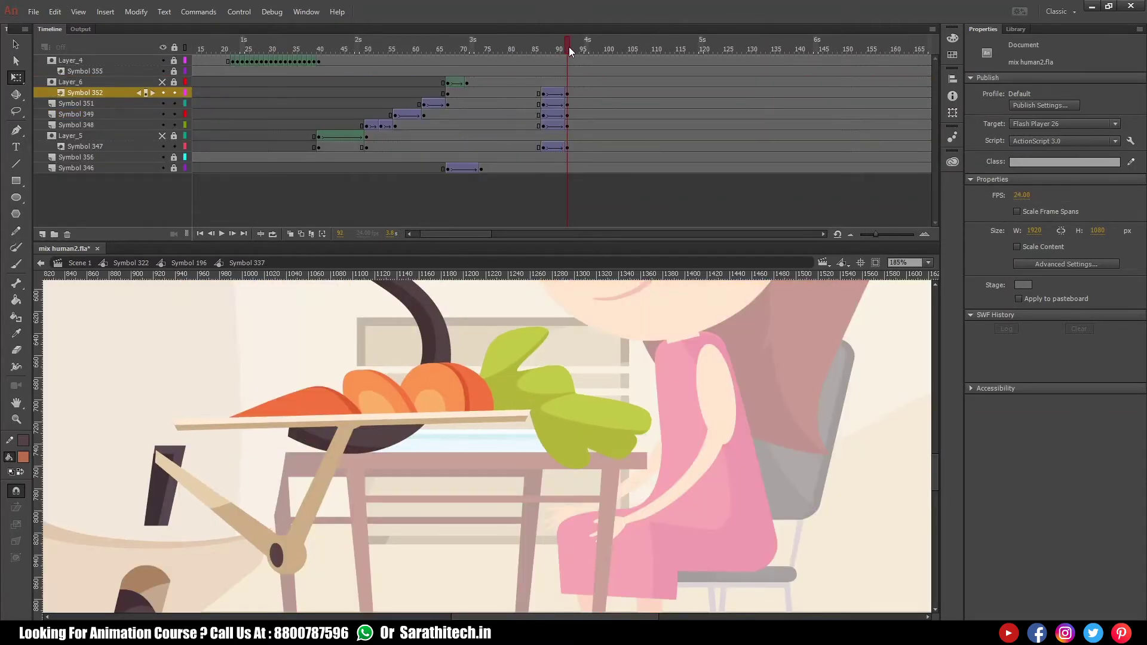
pyautogui.click(459, 399)
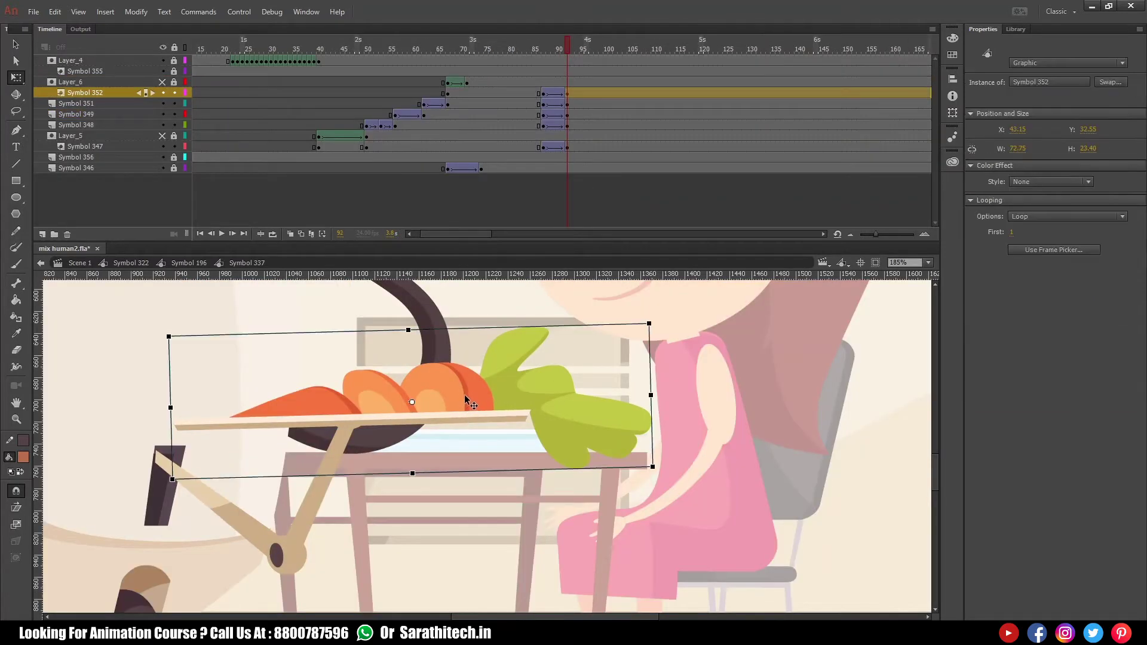
pyautogui.doubleClick(464, 394)
pyautogui.click(455, 390)
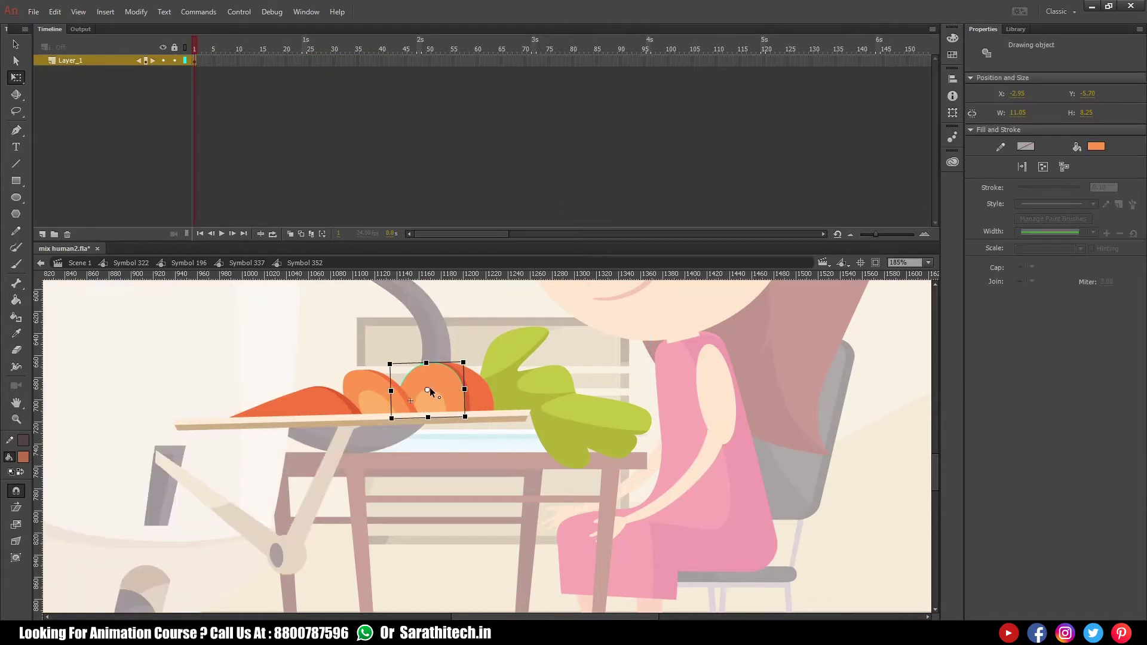
pyautogui.moveTo(251, 363)
pyautogui.mouseDown()
pyautogui.moveTo(560, 378)
pyautogui.moveTo(606, 398)
pyautogui.mouseUp()
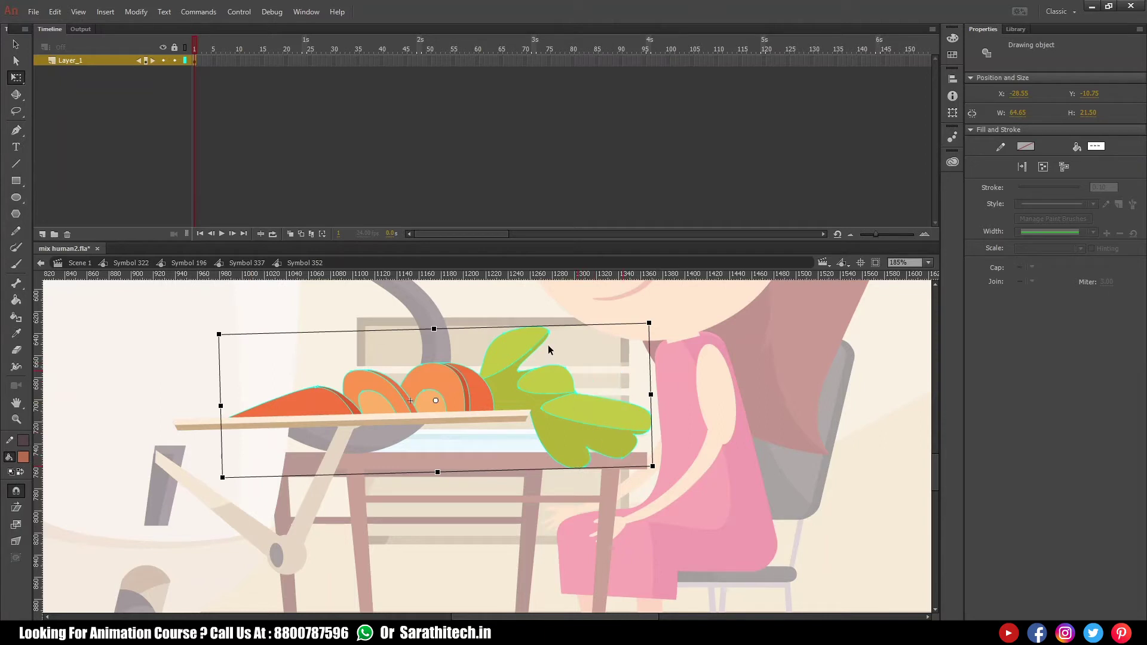
# - Add a new layer above all others in Symbol 337 with a blank keyframe at frame 92
pyautogui.click(247, 263)
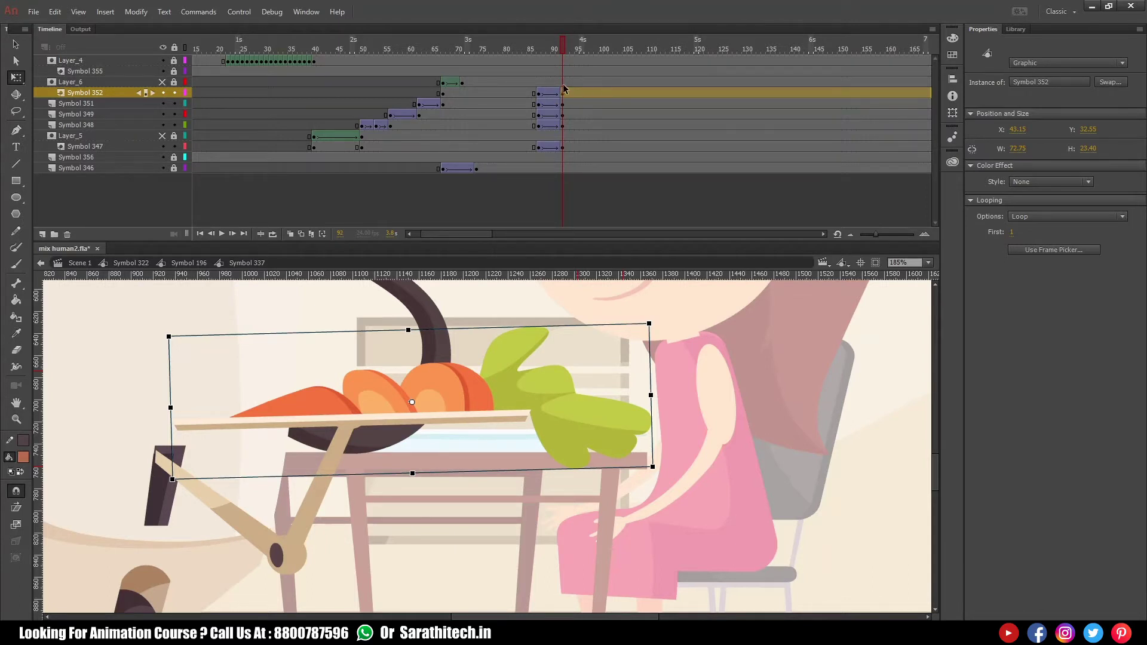
pyautogui.click(135, 61)
pyautogui.click(42, 234)
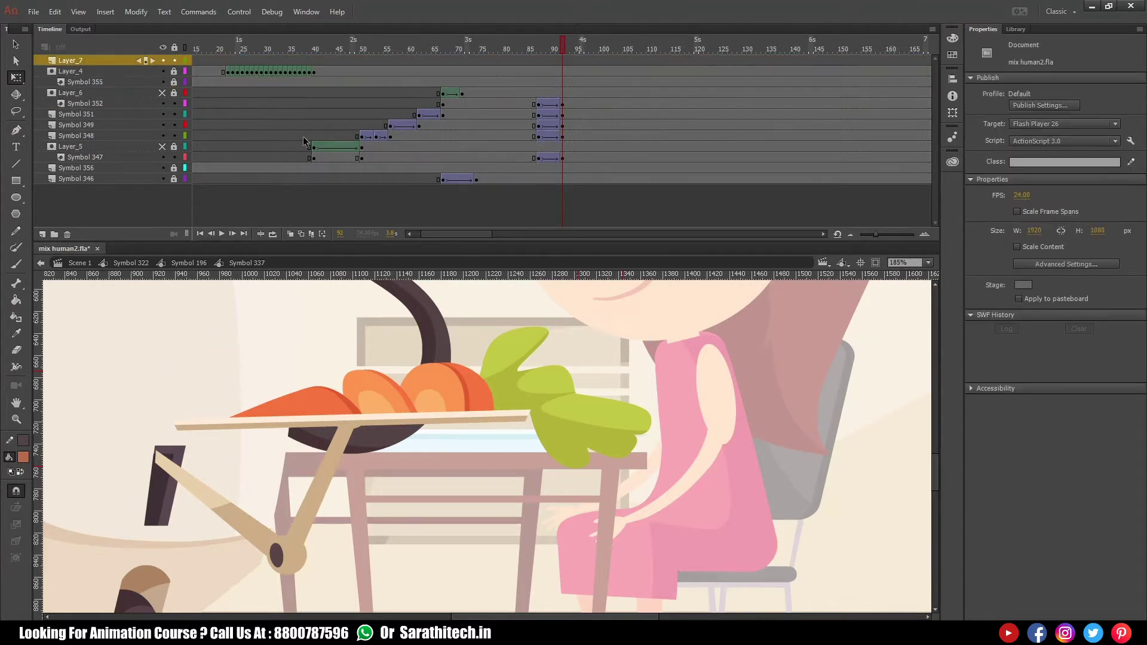
pyautogui.click(564, 61)
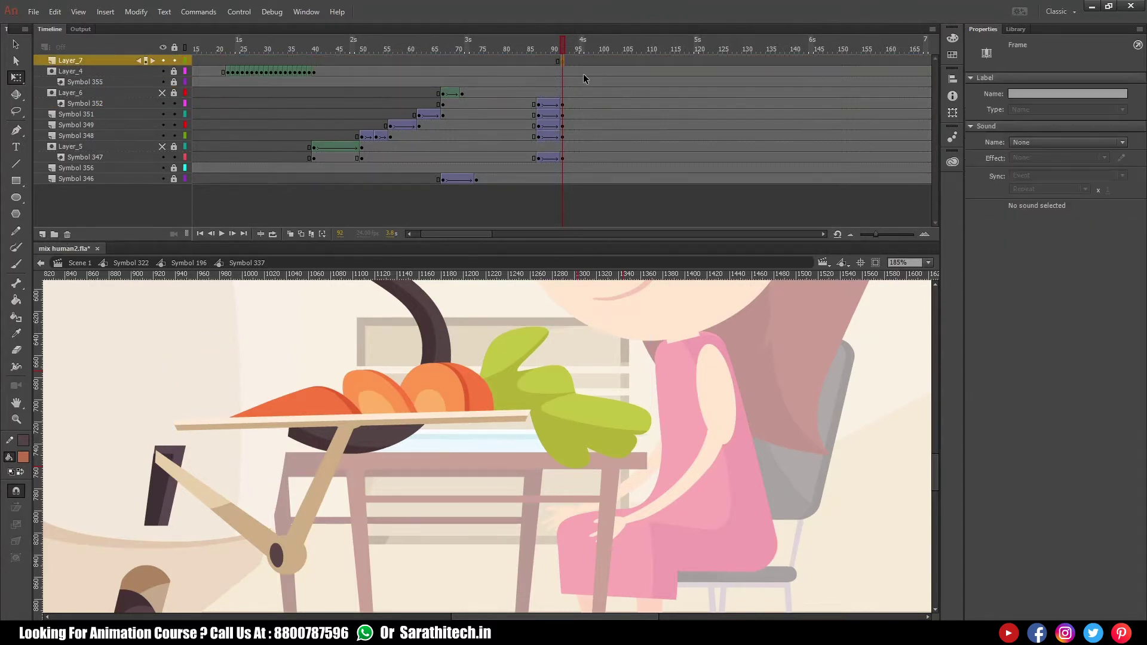
# - Paste the copied vegetables over the originals on the tray and convert them to a graphic symbol
pyautogui.hotkey('ctrl', 'v')
pyautogui.moveTo(531, 457)
pyautogui.mouseDown()
pyautogui.moveTo(475, 401)
pyautogui.moveTo(482, 409)
pyautogui.mouseUp()
pyautogui.press('F8')
pyautogui.press('Return')
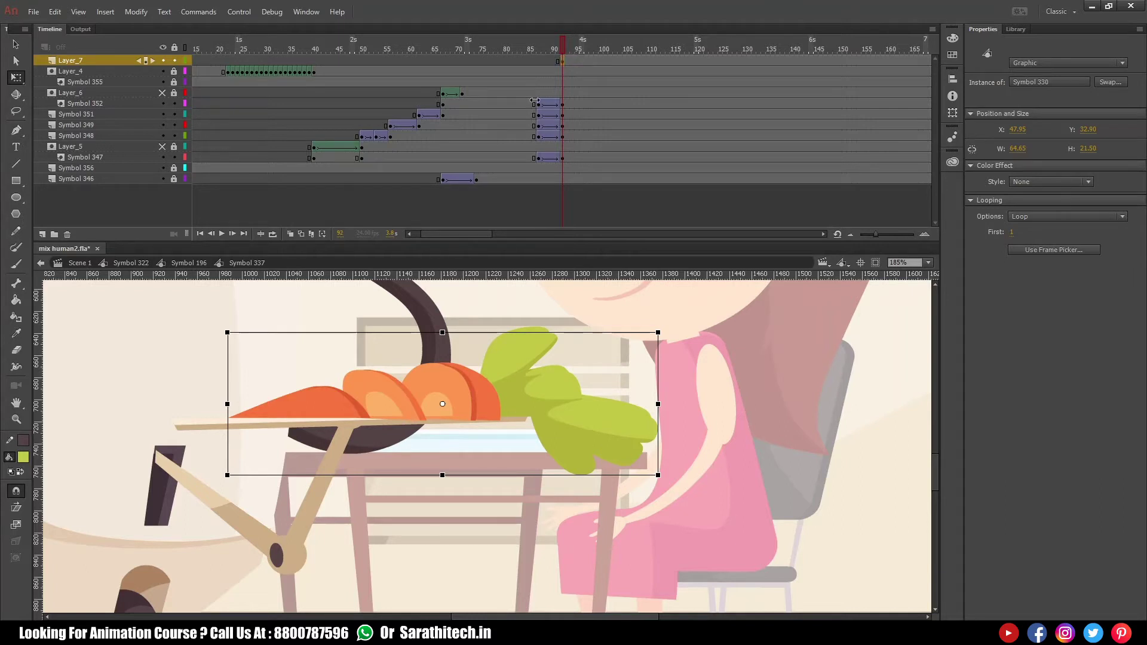
# - Open the table's Symbol 336 from Symbol 196 and extend its Layer_1 frames to frame 138
pyautogui.click(571, 363)
pyautogui.doubleClick(646, 404)
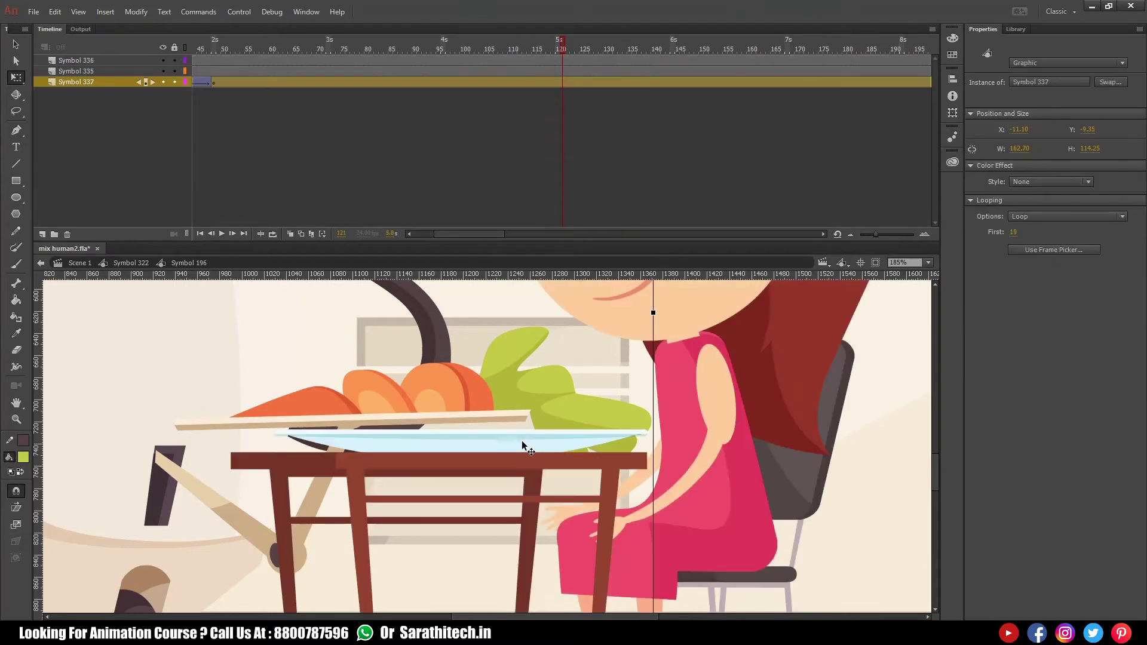
pyautogui.click(523, 441)
pyautogui.doubleClick(528, 441)
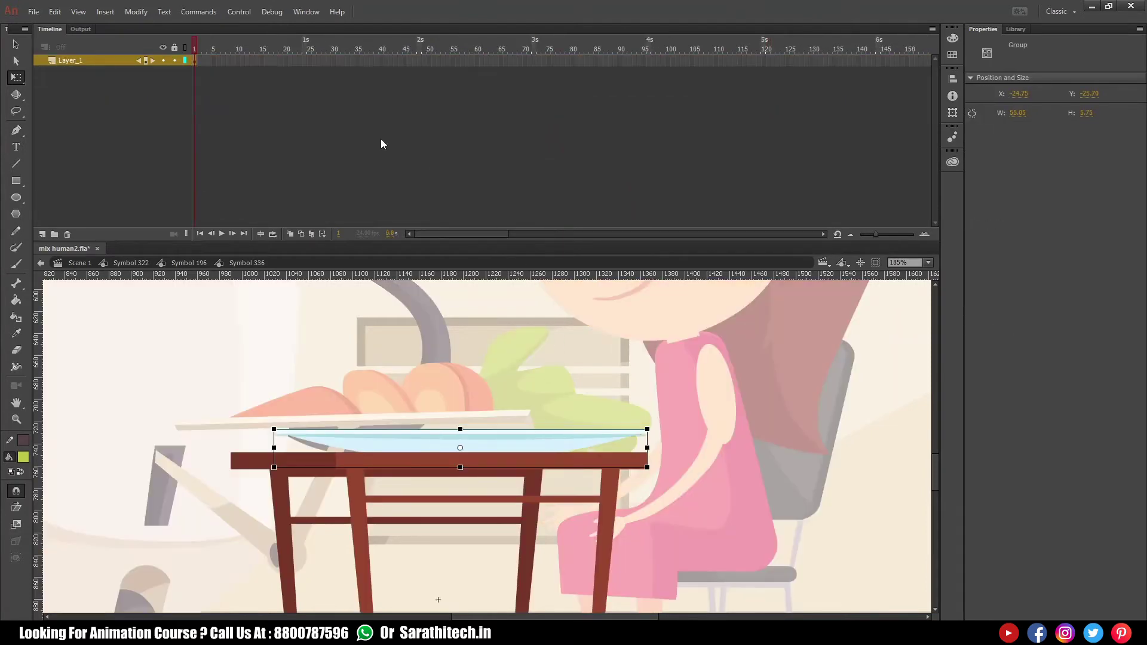
pyautogui.moveTo(734, 60); pyautogui.dragTo(849, 63)
pyautogui.press('F5')
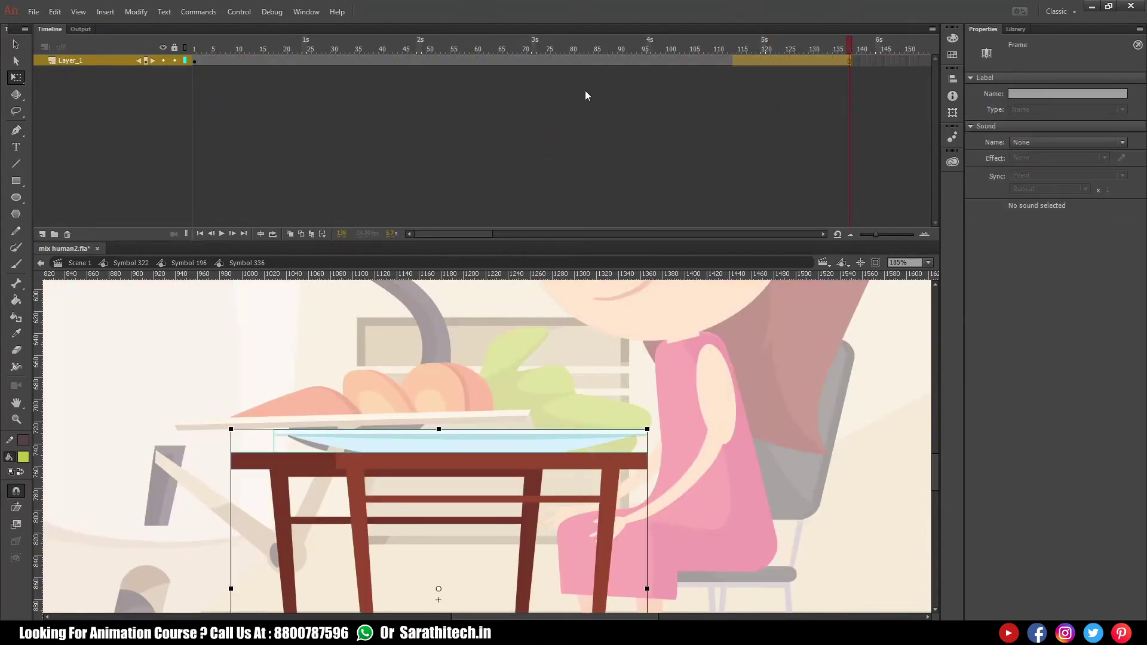
# - Check the tray's end frame in Symbol 337, then add a new layer in Symbol 336 with a blank keyframe at frame 121
pyautogui.click(198, 264)
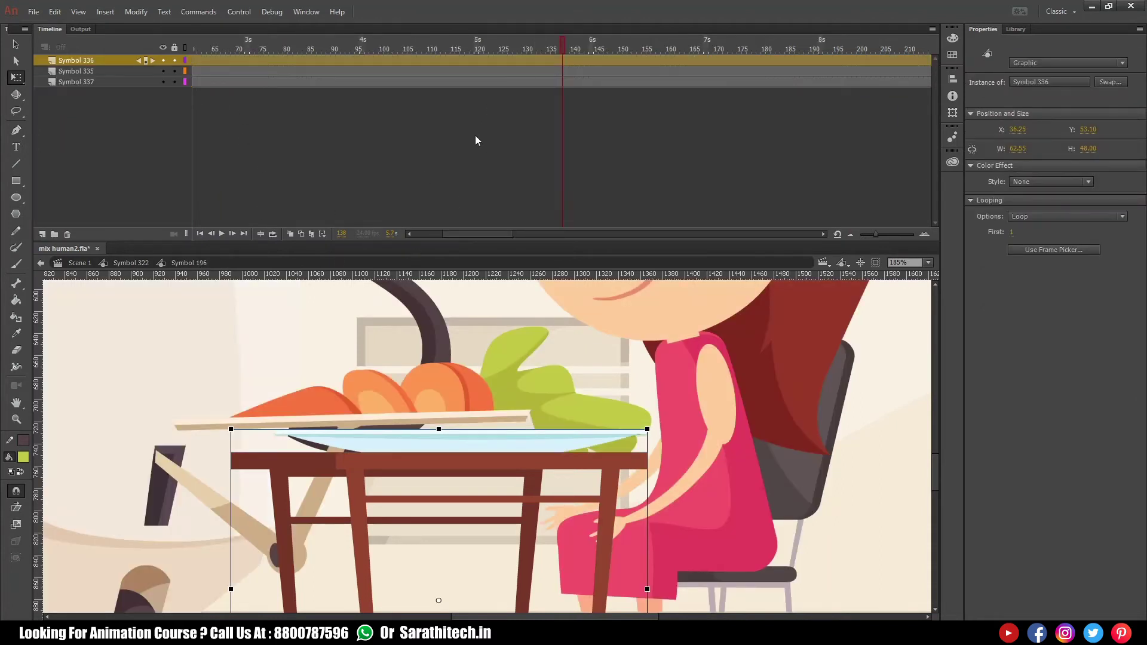
pyautogui.doubleClick(451, 381)
pyautogui.click(482, 48)
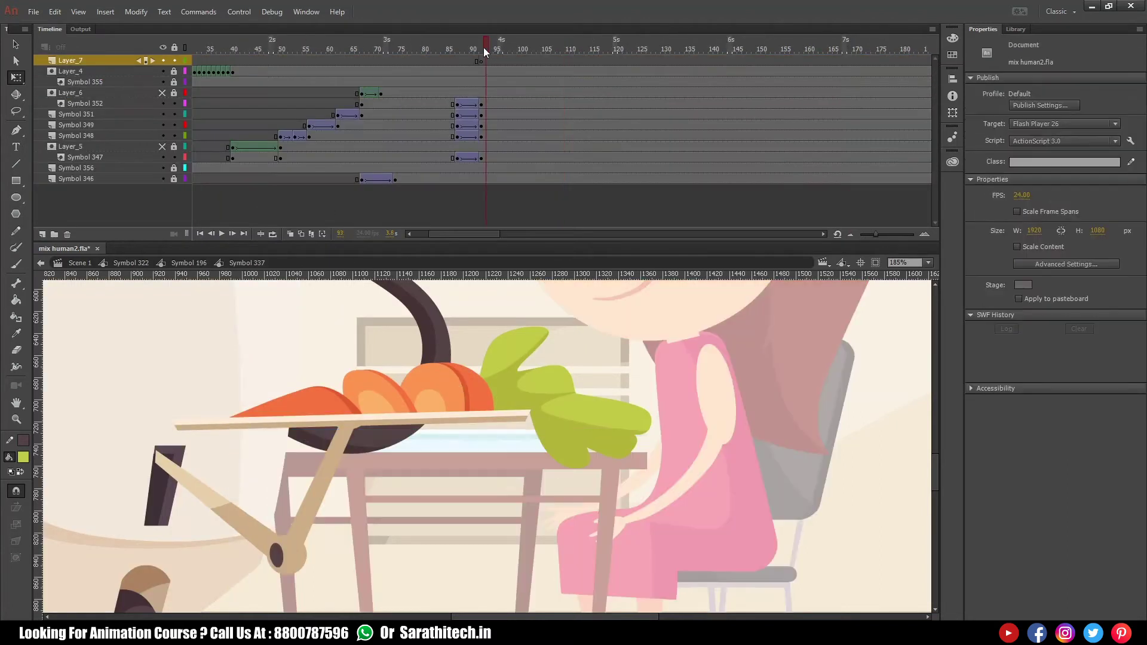
pyautogui.doubleClick(472, 453)
pyautogui.doubleClick(474, 449)
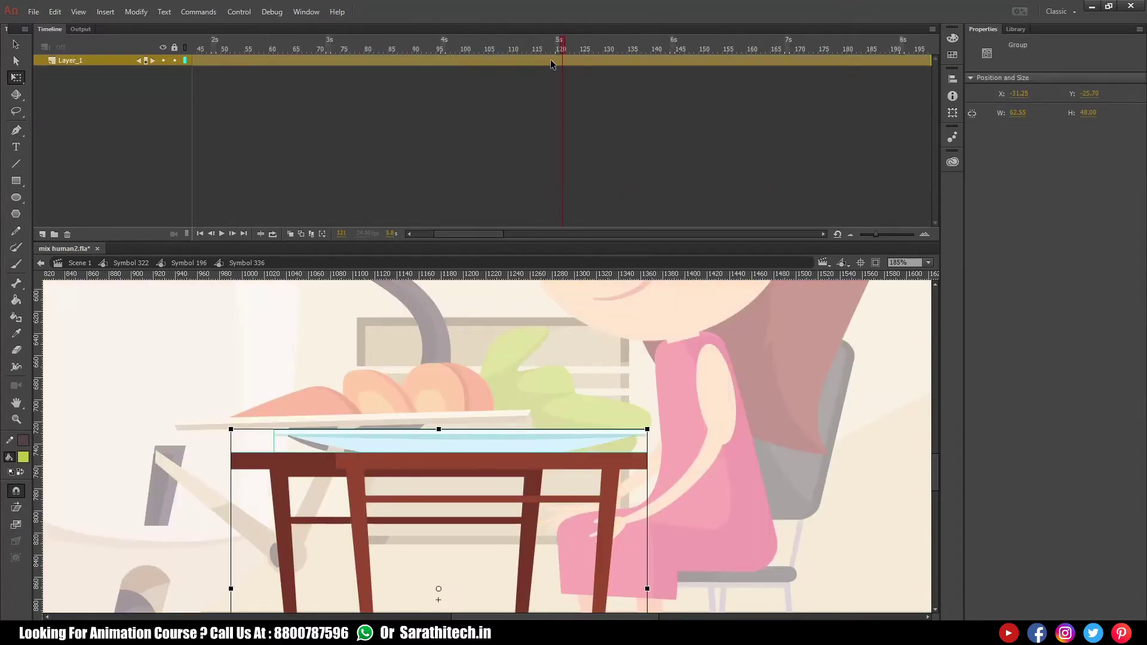
pyautogui.click(42, 235)
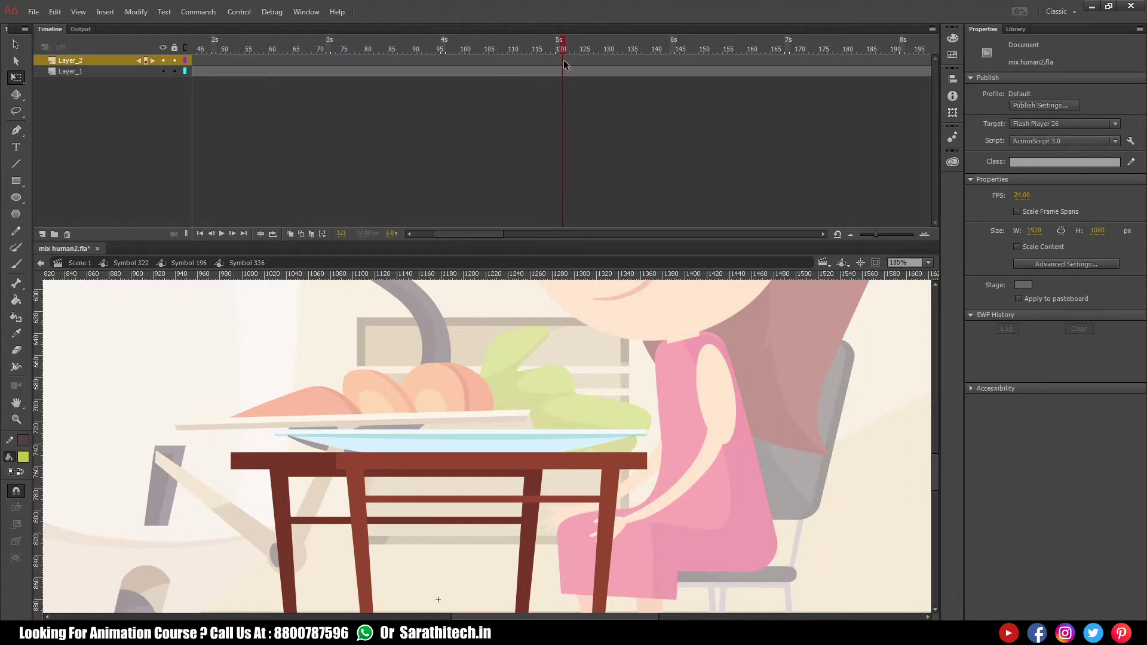
pyautogui.click(563, 60)
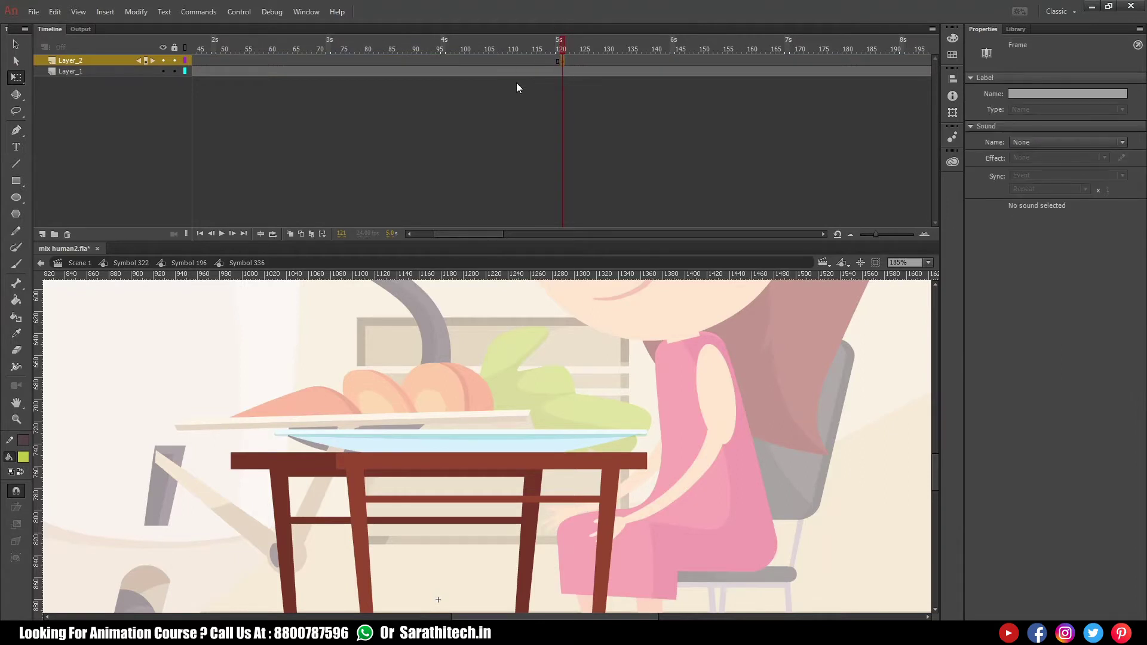
# - Paste the vegetables symbol over the originals on the tray and move its layer below Layer_1
pyautogui.hotkey('ctrl', 'v')
pyautogui.moveTo(508, 452); pyautogui.dragTo(451, 397)
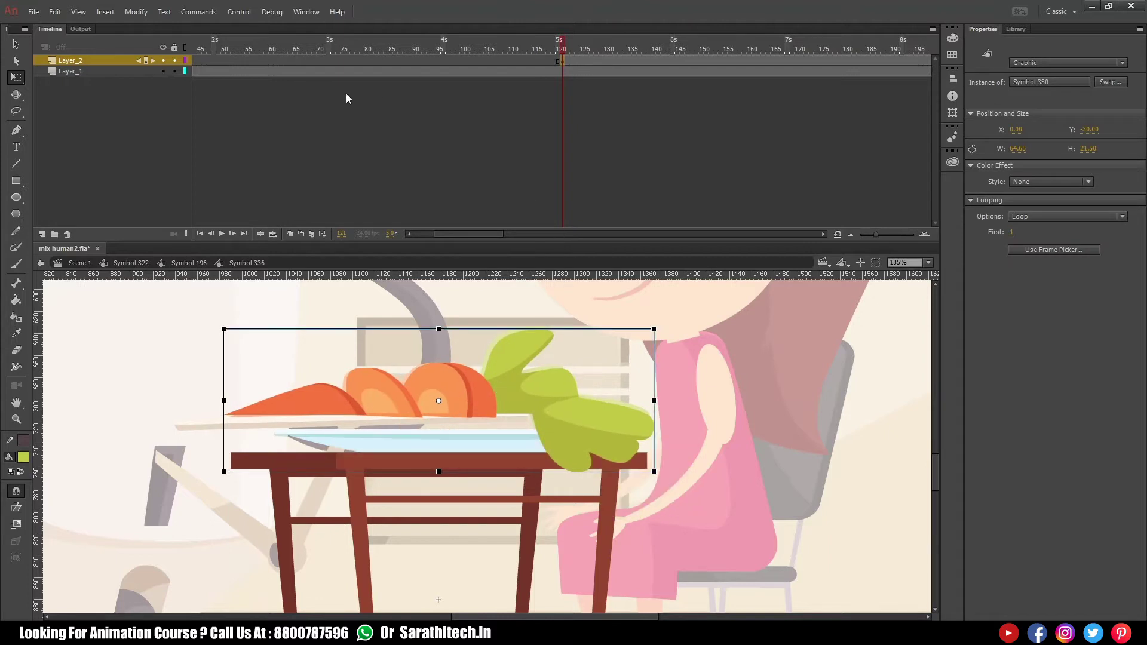
pyautogui.moveTo(144, 64)
pyautogui.mouseDown()
pyautogui.moveTo(119, 74)
pyautogui.moveTo(144, 77)
pyautogui.mouseUp()
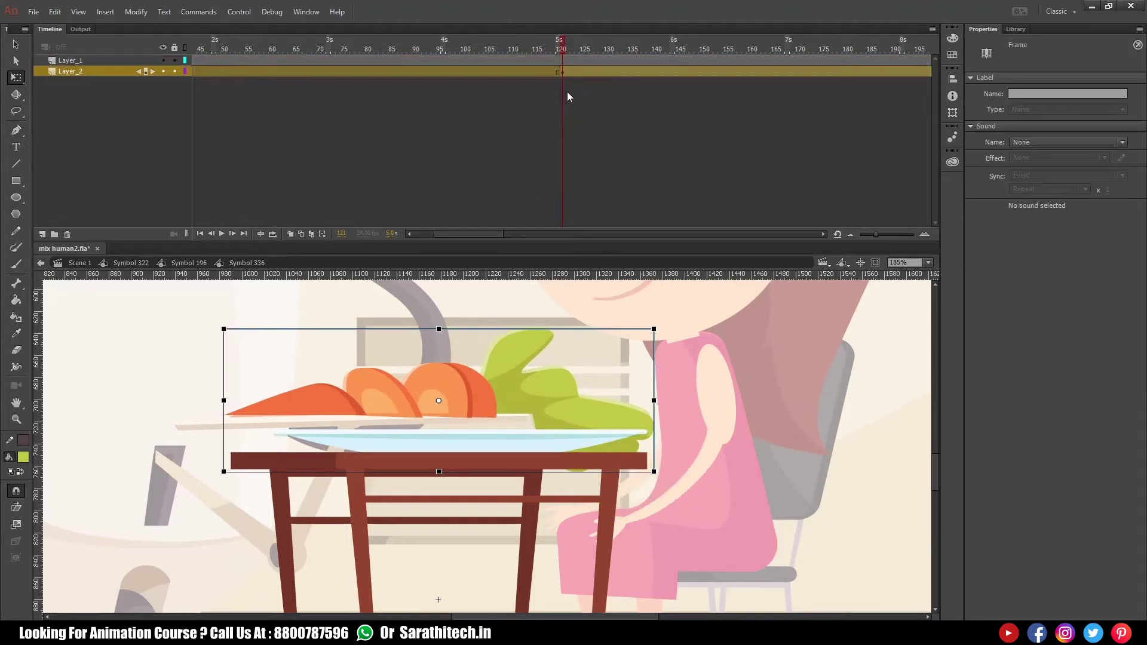
# - Insert a keyframe at frame 127 on Layer_2 and nudge the vegetables right and down onto the plate
pyautogui.click(581, 48)
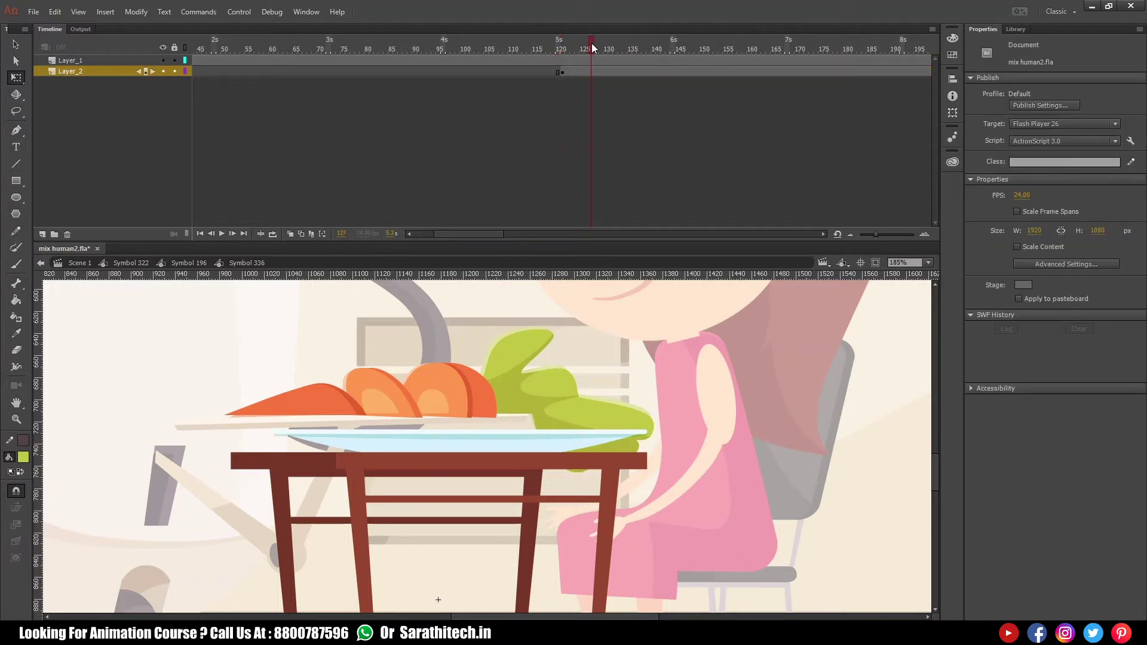
pyautogui.click(592, 71)
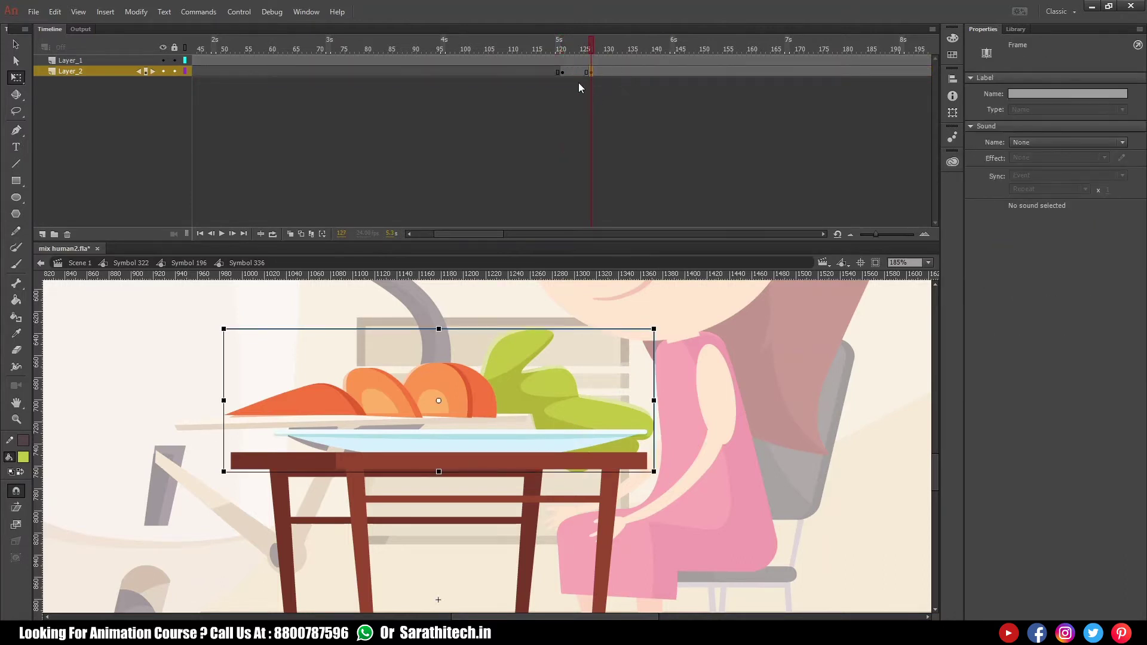
pyautogui.press('Down')
pyautogui.press('Down')
pyautogui.press('Down')
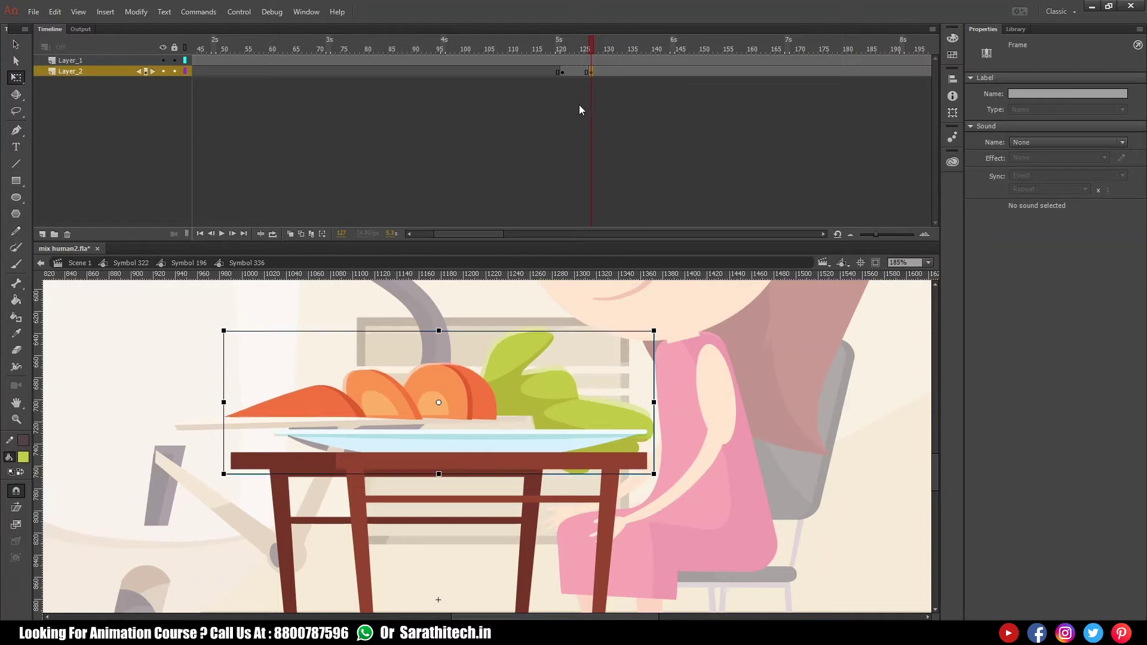
pyautogui.press('Right')
pyautogui.press('Right')
pyautogui.press('Right')
pyautogui.press('Right')
pyautogui.press('Right')
pyautogui.press('Right')
pyautogui.press('Right')
pyautogui.press('Right')
pyautogui.press('Right')
pyautogui.press('Right')
pyautogui.press('Right')
pyautogui.press('Right')
pyautogui.press('Right')
pyautogui.press('Right')
pyautogui.press('Right')
pyautogui.press('Right')
pyautogui.press('Right')
pyautogui.press('Right')
pyautogui.press('Right')
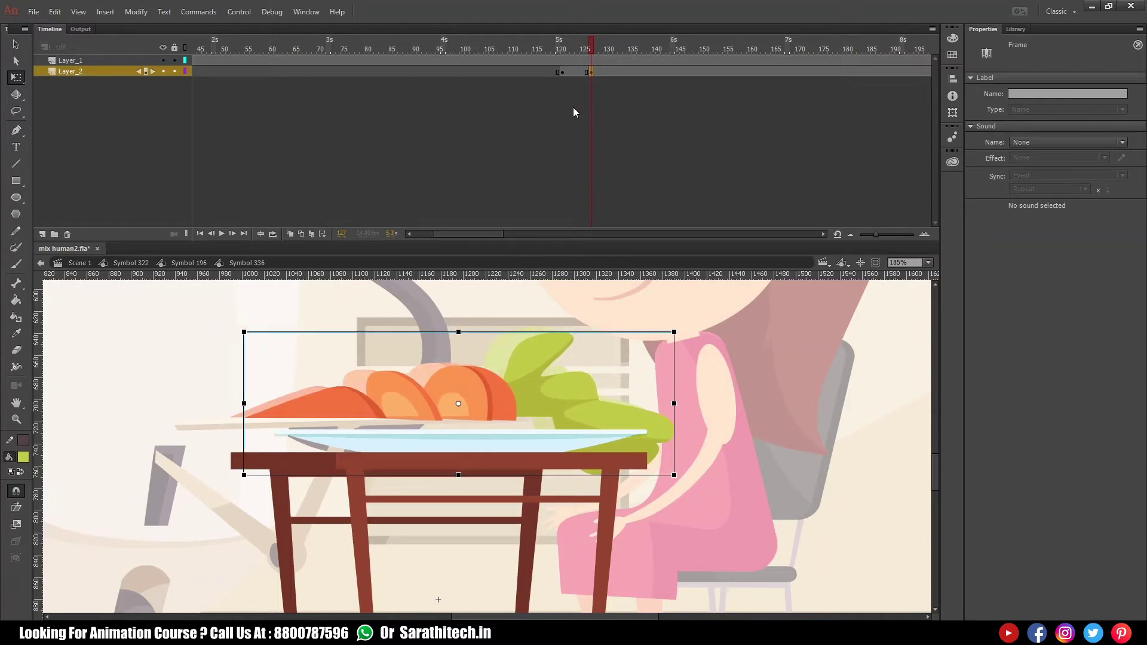
pyautogui.press('Right')
pyautogui.press('Right')
pyautogui.press('Right')
pyautogui.press('Right')
pyautogui.press('Right')
pyautogui.press('Right')
pyautogui.press('Right')
pyautogui.press('Right')
pyautogui.press('Right')
pyautogui.press('Right')
pyautogui.press('Right')
pyautogui.press('Right')
pyautogui.press('Down')
pyautogui.press('Down')
pyautogui.press('Down')
pyautogui.press('Down')
pyautogui.press('Down')
pyautogui.press('Down')
pyautogui.press('Down')
pyautogui.press('Down')
pyautogui.press('Down')
pyautogui.press('Down')
pyautogui.press('Down')
pyautogui.press('Down')
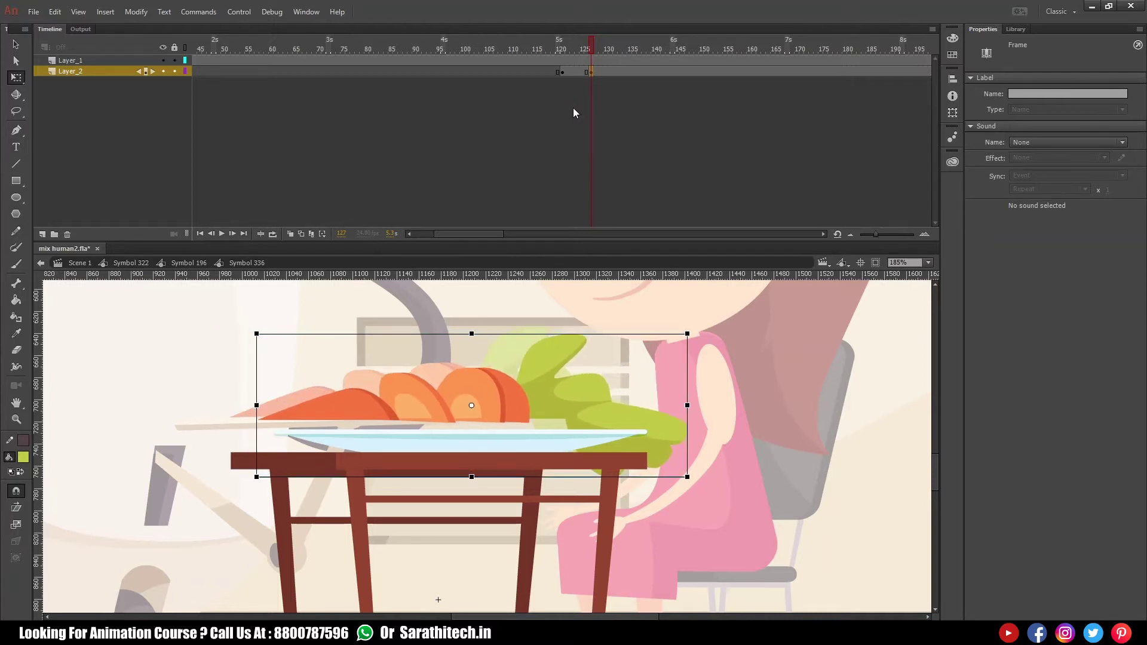
pyautogui.press('Right')
pyautogui.press('Right')
pyautogui.press('Right')
pyautogui.press('Right')
pyautogui.press('Right')
pyautogui.press('Right')
pyautogui.press('Right')
pyautogui.press('Right')
pyautogui.press('Right')
pyautogui.press('Right')
pyautogui.press('Right')
pyautogui.press('Right')
pyautogui.press('Right')
pyautogui.press('Right')
pyautogui.press('Right')
pyautogui.press('Right')
pyautogui.press('Right')
pyautogui.press('Right')
pyautogui.press('Right')
pyautogui.press('Right')
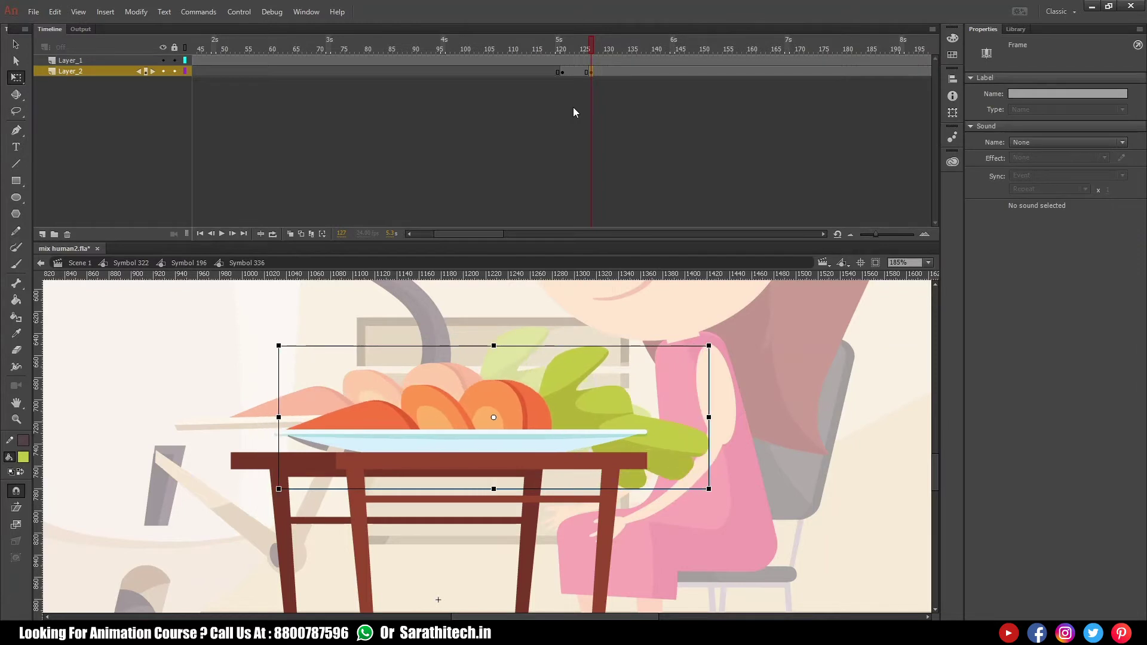
pyautogui.press('Right')
pyautogui.press('Right')
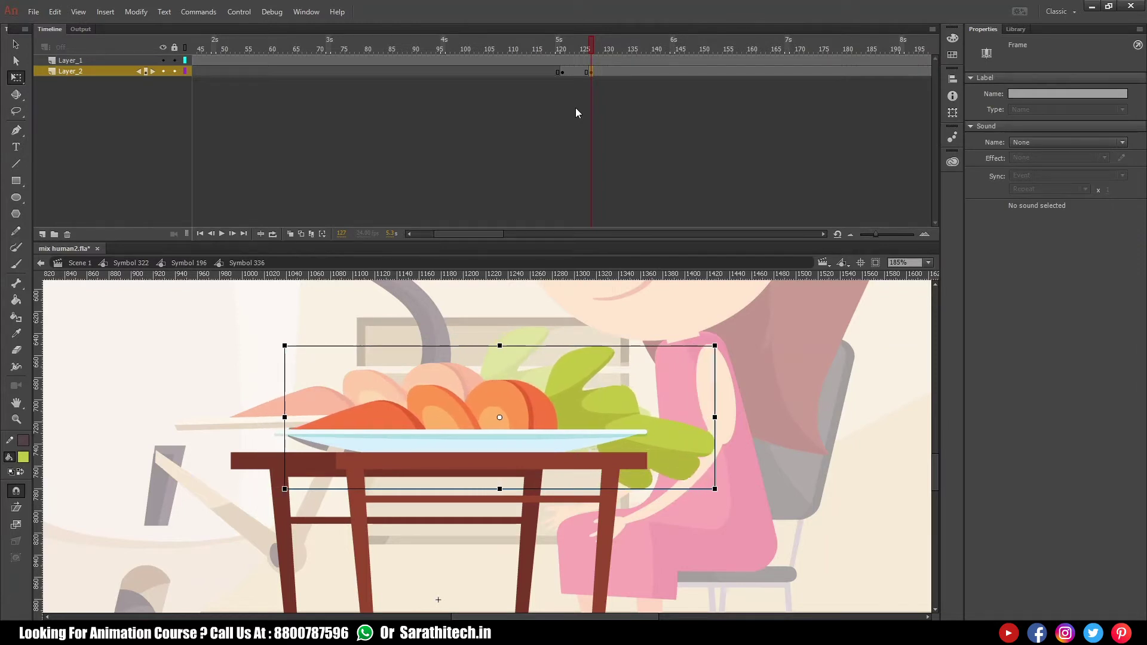
pyautogui.press('Right')
pyautogui.press('Right')
# - Create a classic tween between frames 121 and 127 of Layer_2, adjust its ease, and scrub through the motion
pyautogui.rightClick(578, 72)
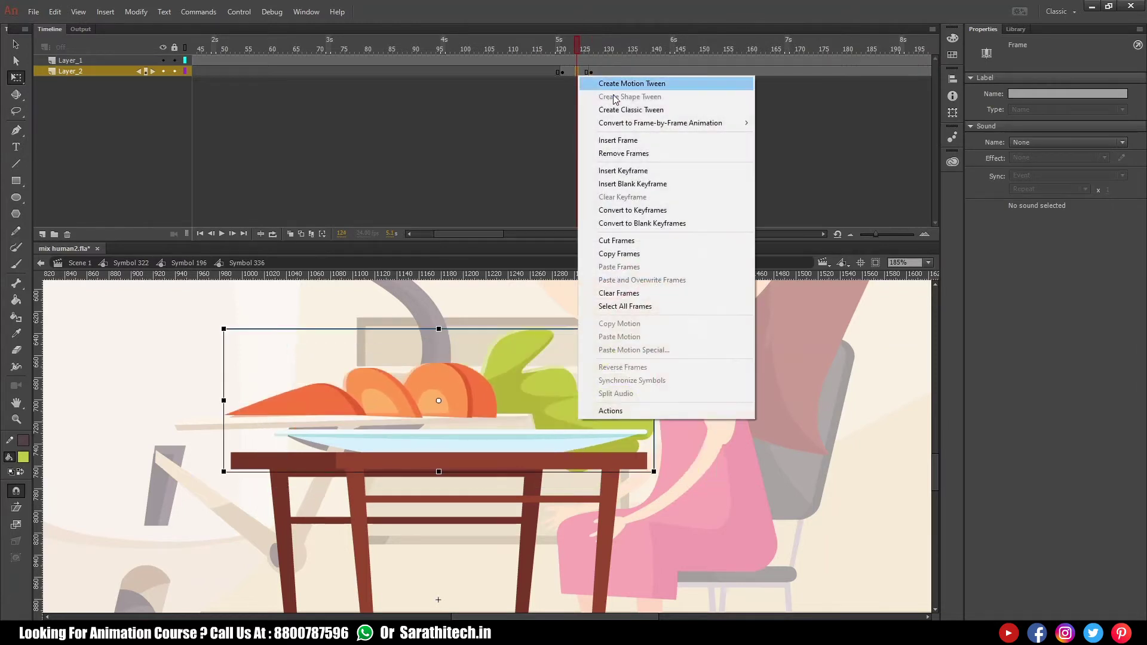
pyautogui.click(628, 110)
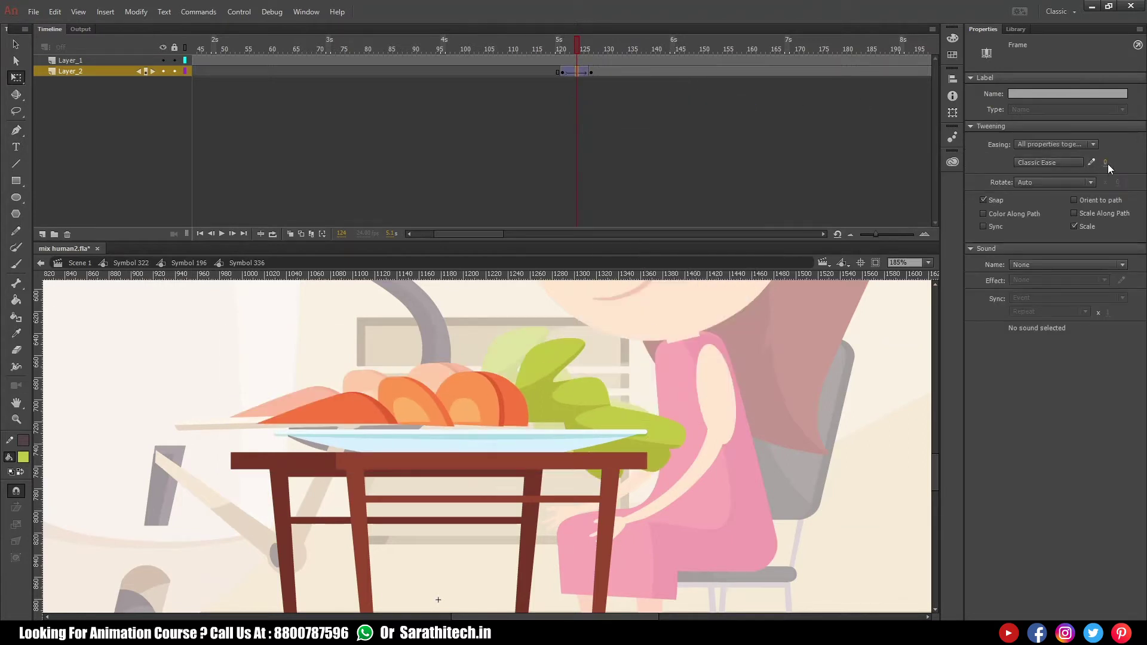
pyautogui.moveTo(1107, 163); pyautogui.dragTo(1123, 163)
pyautogui.click(550, 57)
pyautogui.moveTo(551, 56); pyautogui.dragTo(601, 57)
# - Open Symbol 352 inside Symbol 337 from Symbol 196 and extend its Layer_1 with additional frames
pyautogui.click(189, 263)
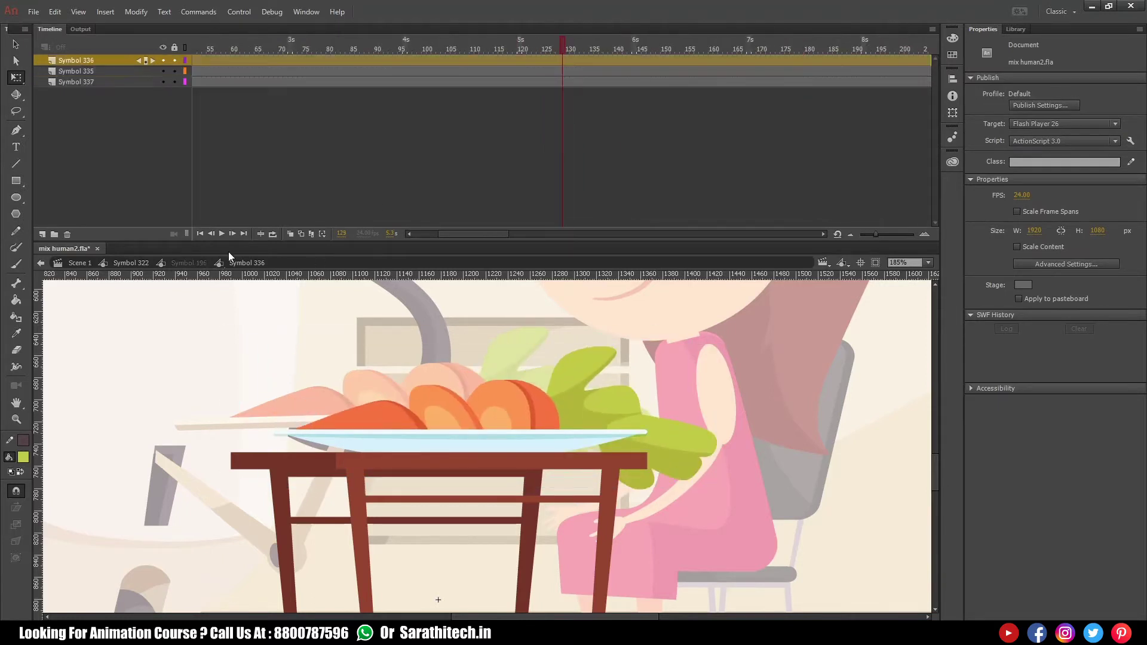
pyautogui.moveTo(476, 53); pyautogui.dragTo(571, 50)
pyautogui.doubleClick(454, 373)
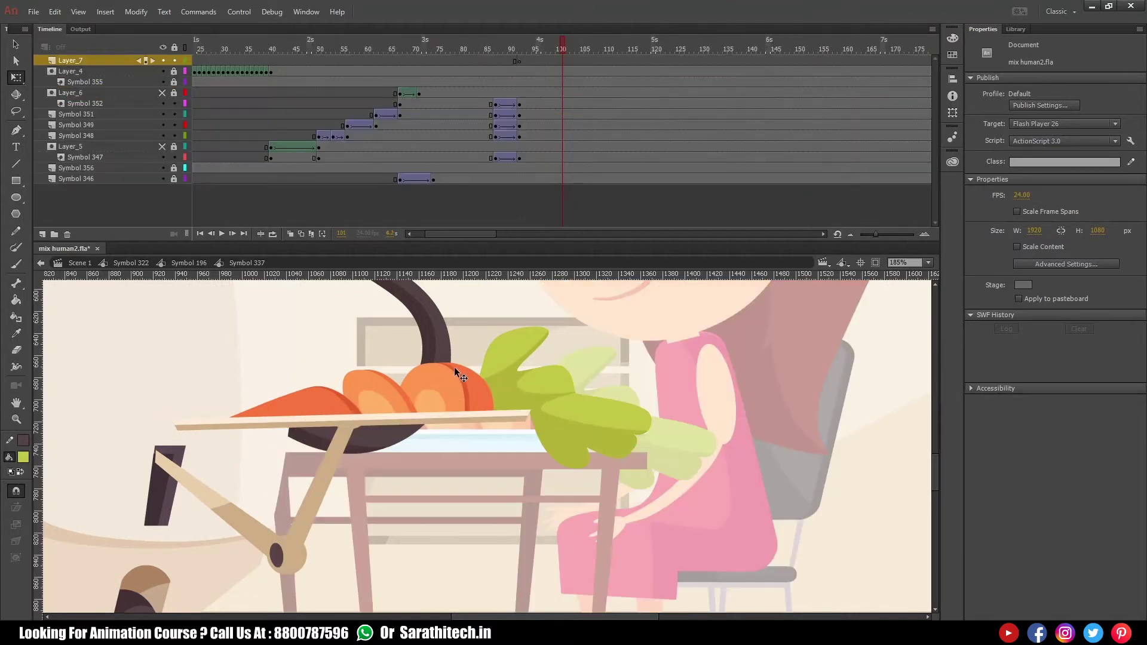
pyautogui.click(461, 369)
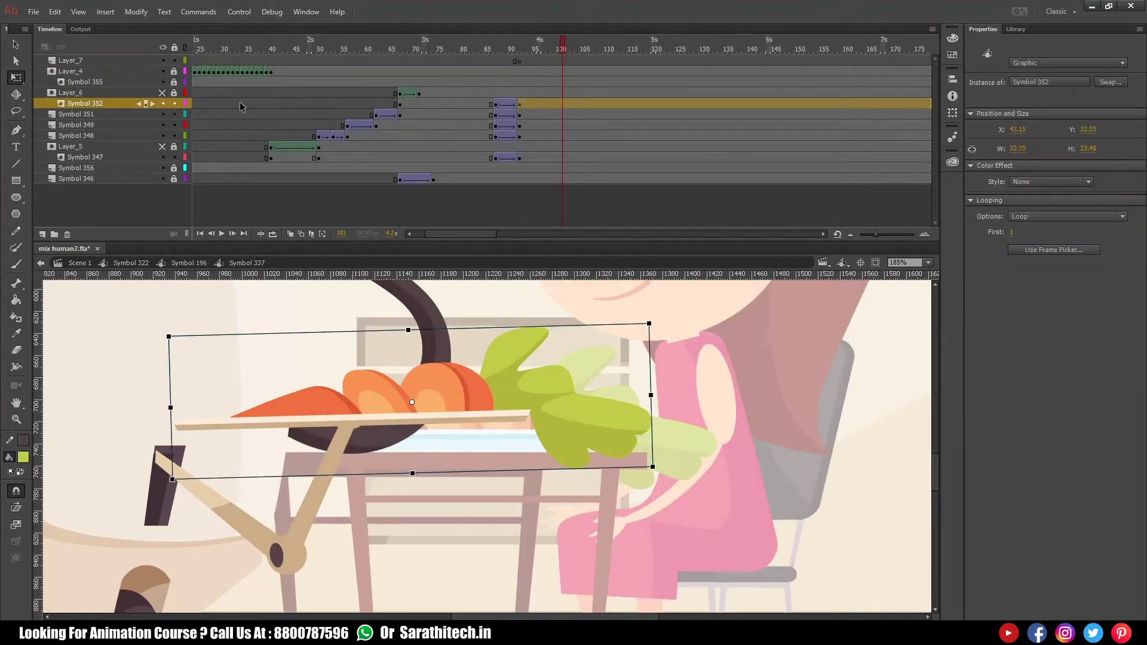
pyautogui.doubleClick(449, 379)
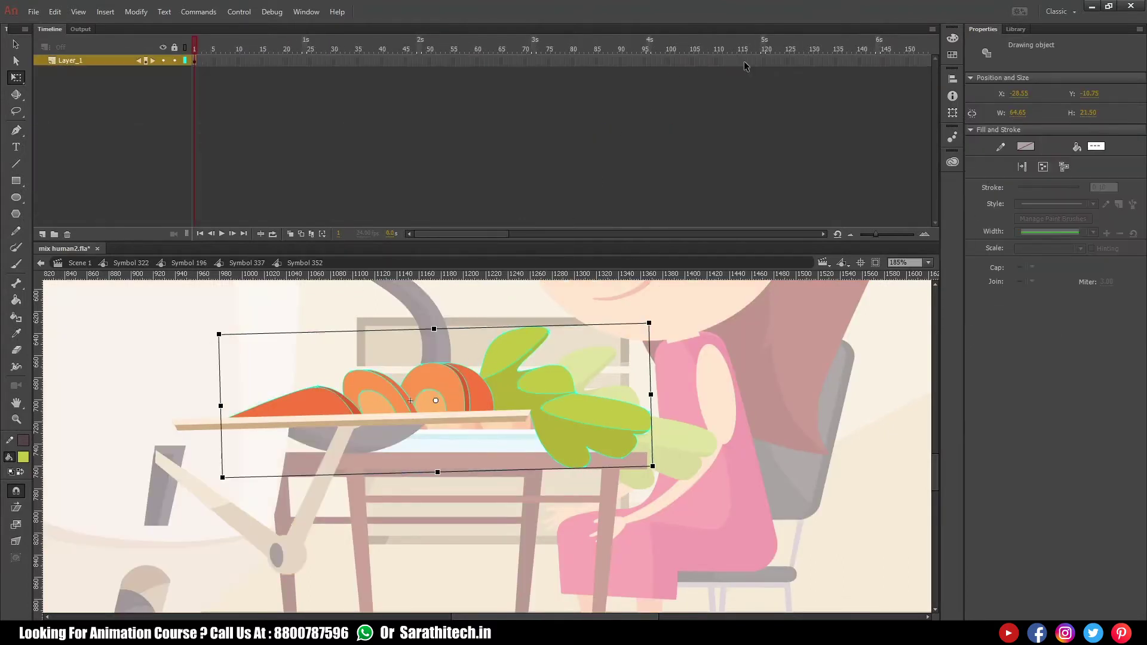
pyautogui.moveTo(729, 61); pyautogui.dragTo(887, 70)
pyautogui.press('F5')
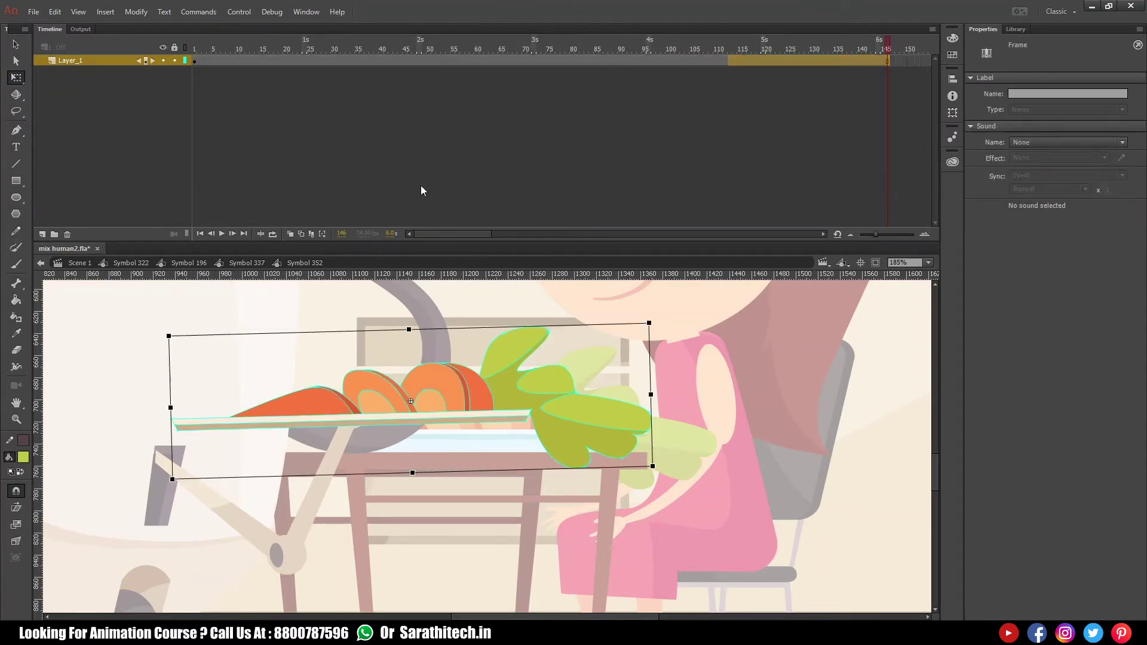
# - Synchronize the symbol frames on the Symbol 352 layer of Symbol 337 and move to frame 92
pyautogui.click(246, 263)
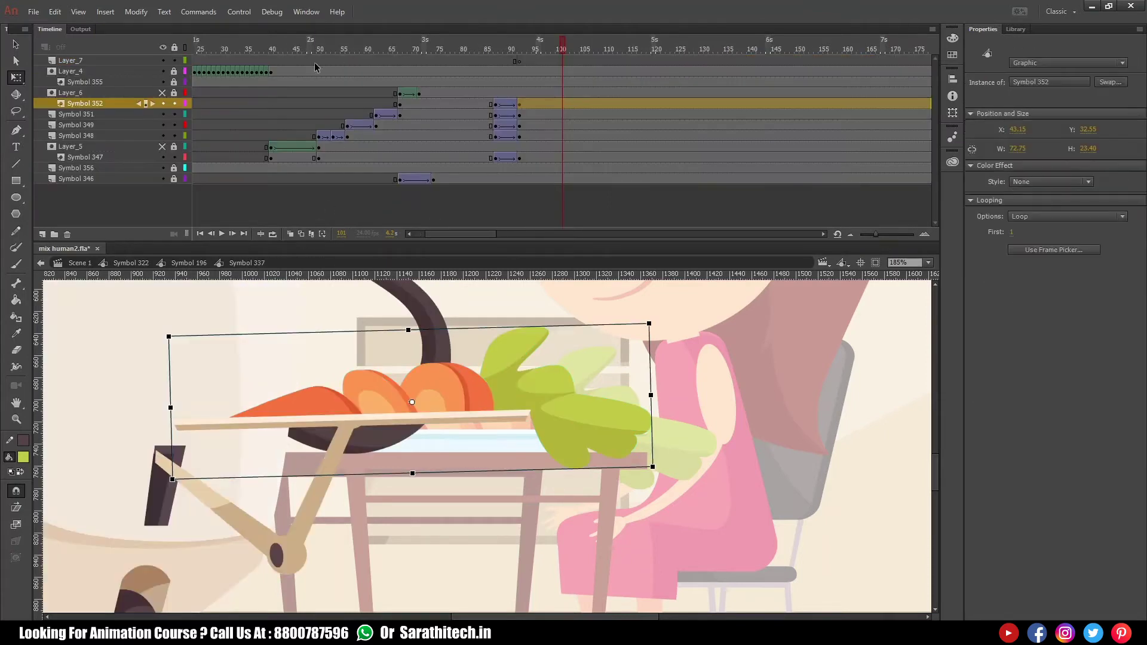
pyautogui.rightClick(119, 108)
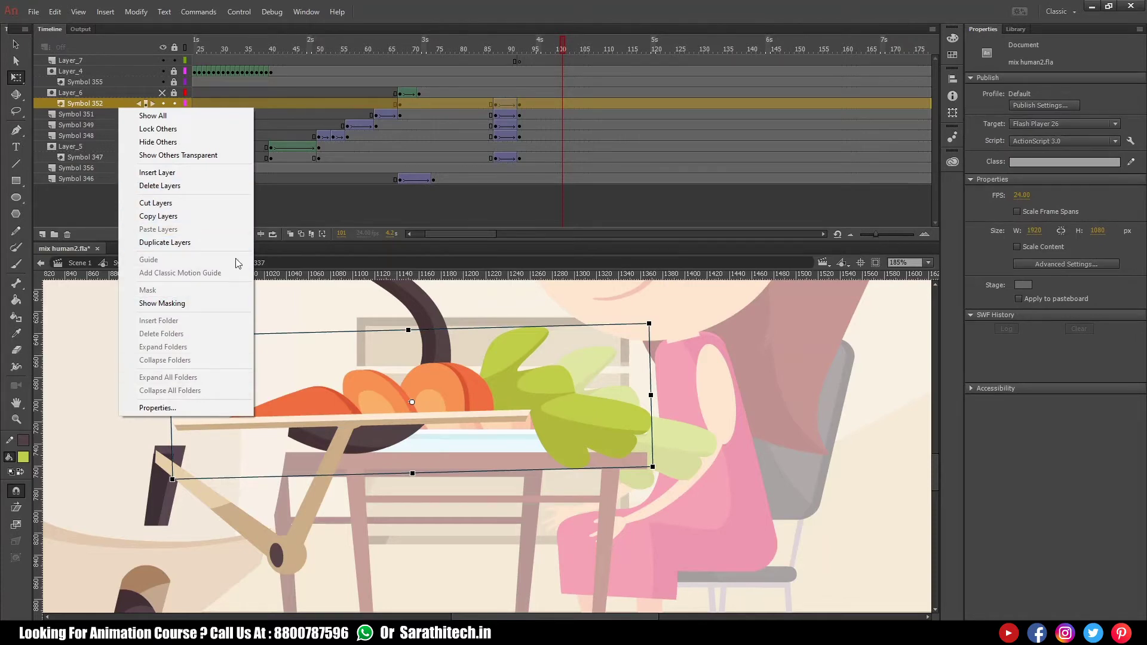
pyautogui.rightClick(463, 109)
pyautogui.click(514, 419)
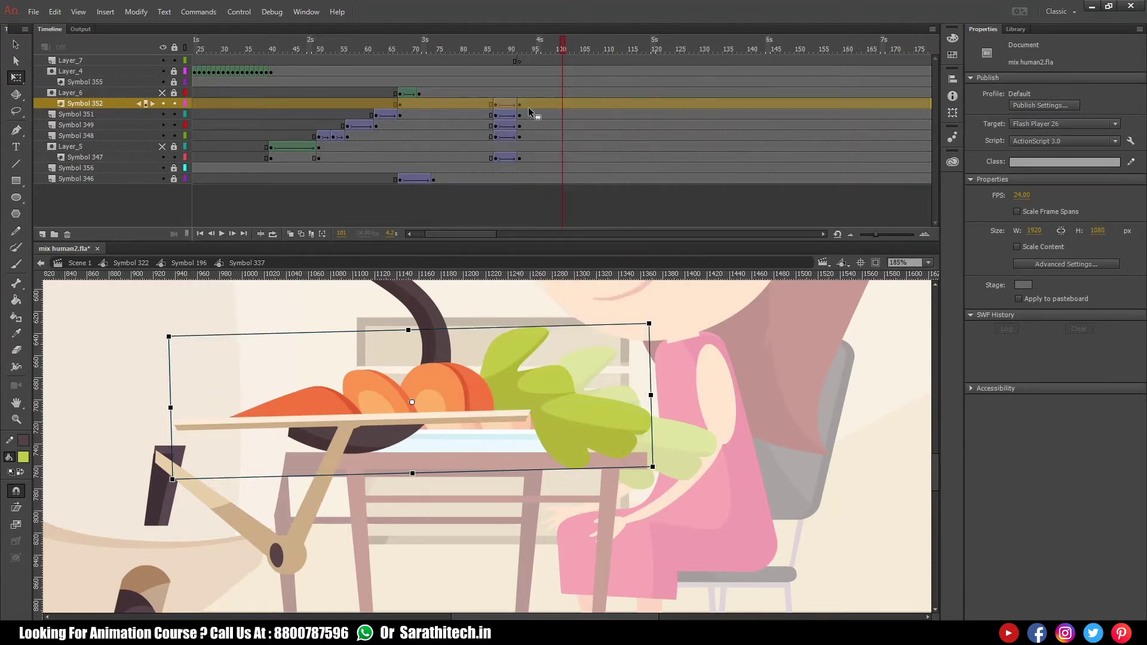
pyautogui.click(519, 52)
pyautogui.moveTo(519, 51)
pyautogui.mouseDown()
pyautogui.moveTo(565, 45)
pyautogui.moveTo(519, 60)
pyautogui.mouseUp()
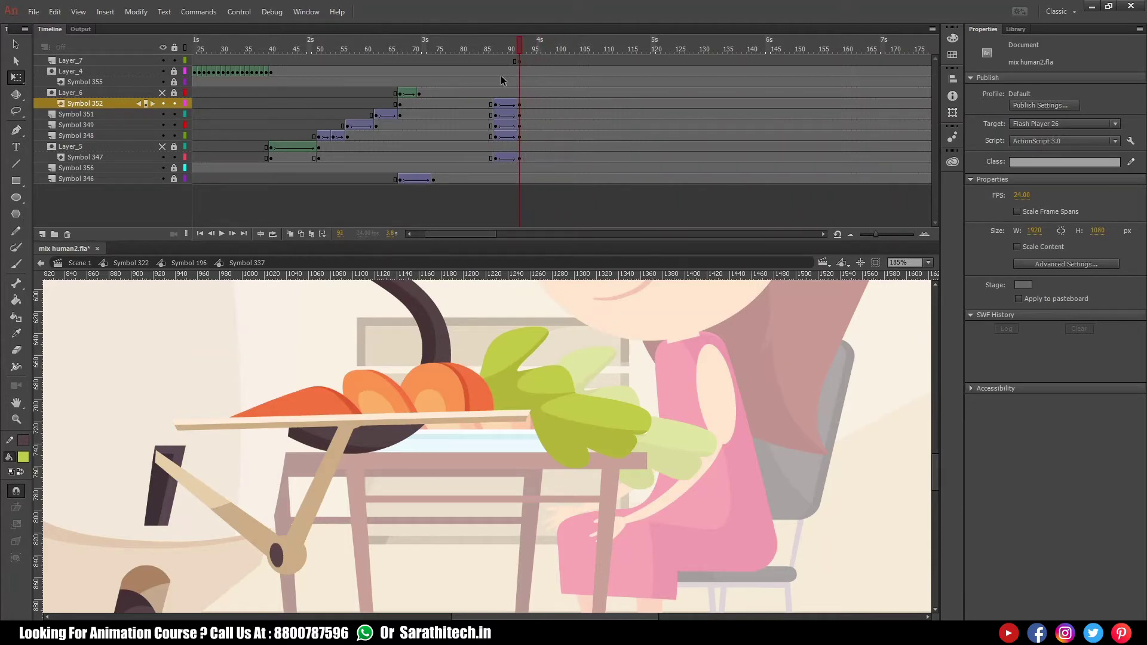
# - Check the vegetables instance in Symbol 336 at frame 121 of Symbol 196
pyautogui.click(201, 263)
pyautogui.click(559, 48)
pyautogui.moveTo(557, 48); pyautogui.dragTo(561, 47)
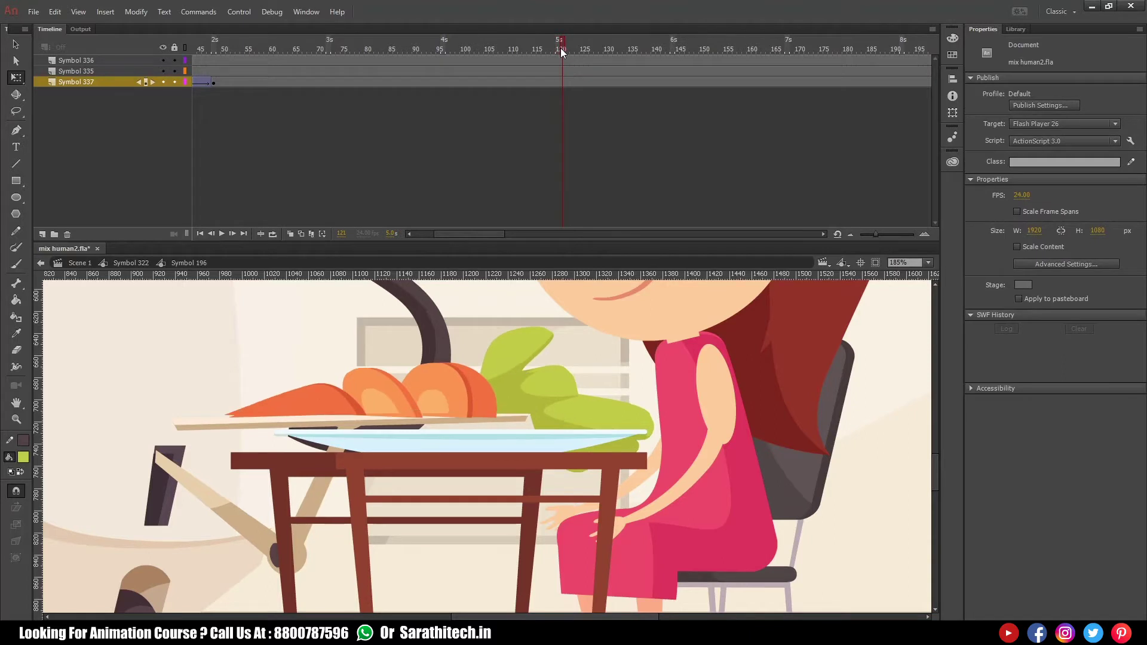
pyautogui.doubleClick(446, 387)
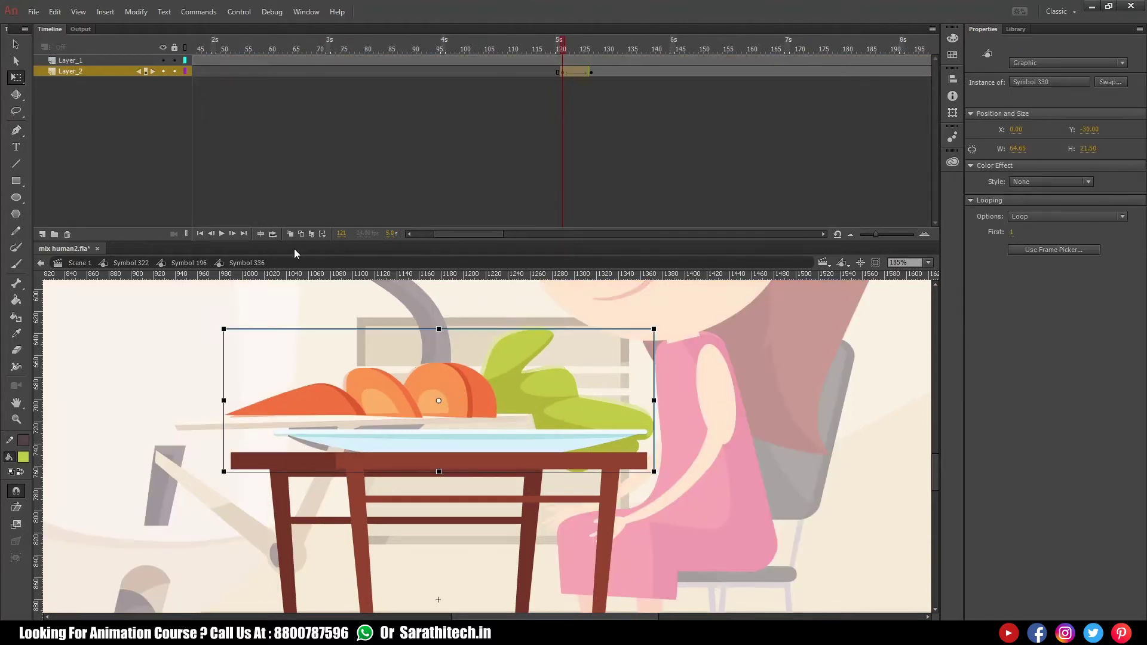
pyautogui.click(201, 263)
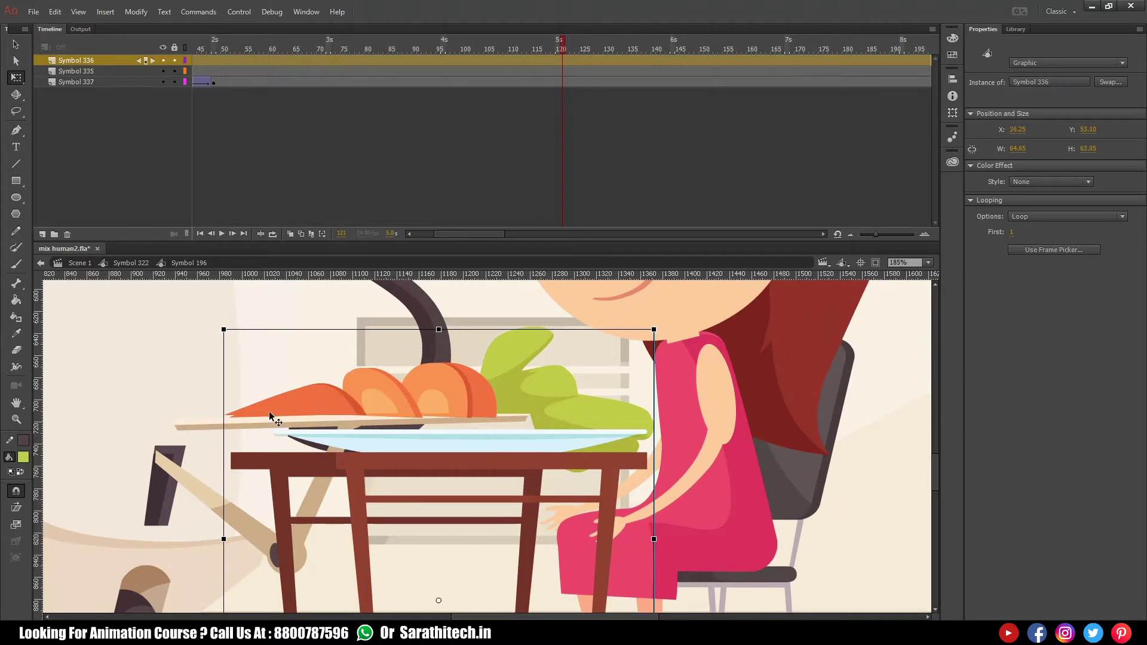
# - Match frame 92 of Symbol 337 inside Symbol 352 and insert a keyframe at frame 26 of Layer_1
pyautogui.doubleClick(196, 425)
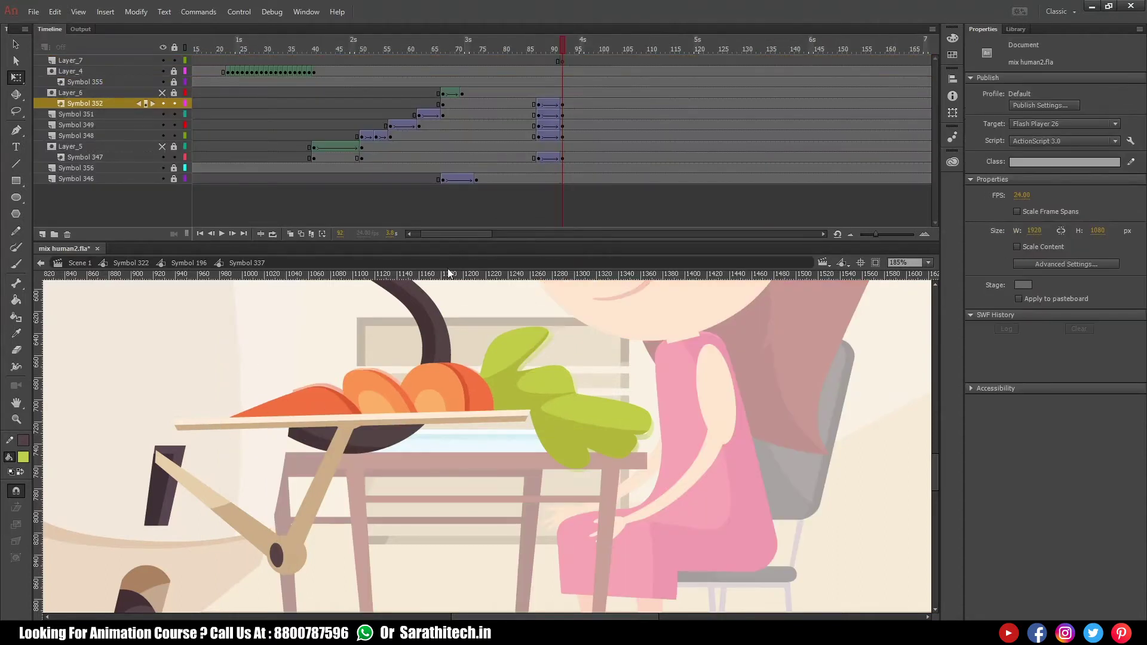
pyautogui.click(383, 403)
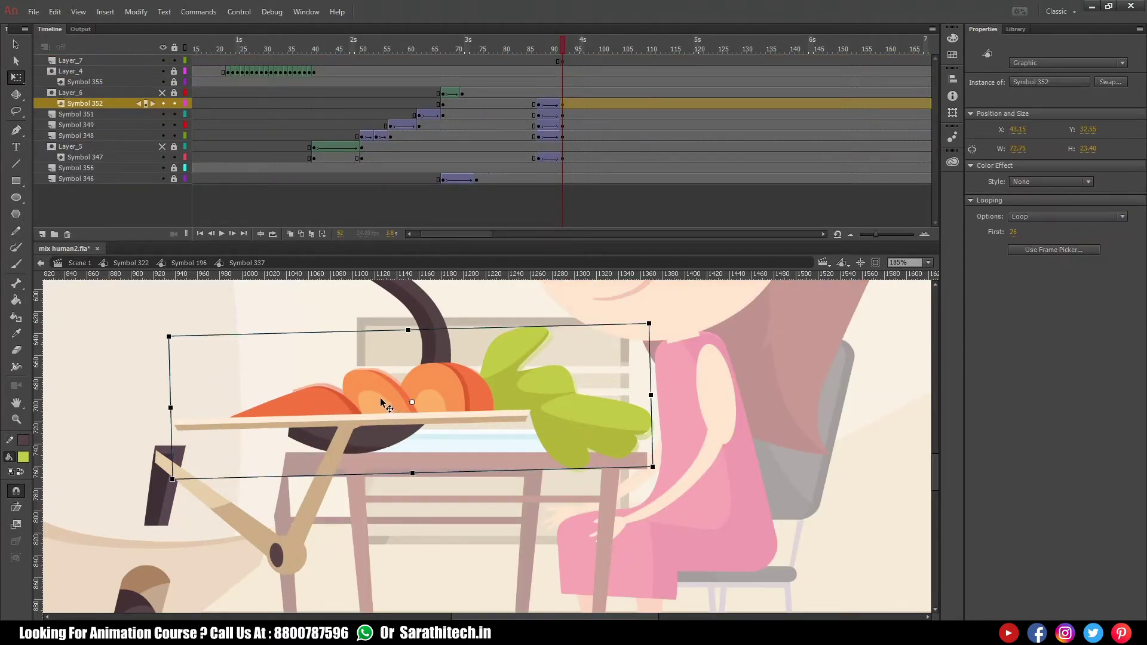
pyautogui.doubleClick(388, 400)
pyautogui.click(317, 61)
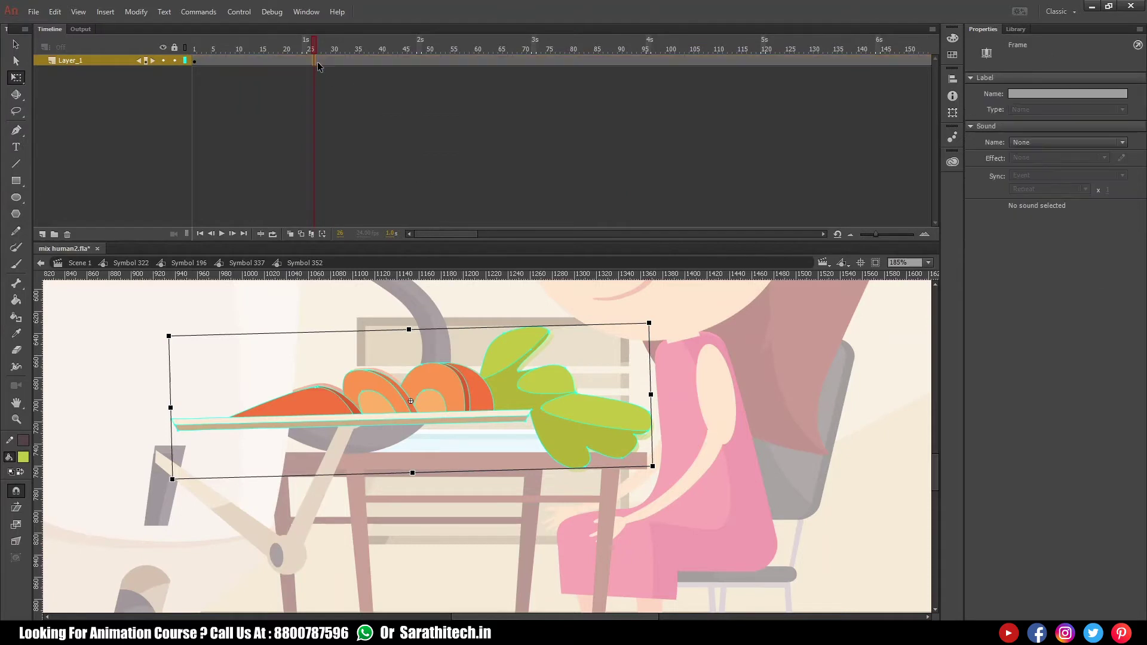
pyautogui.click(246, 263)
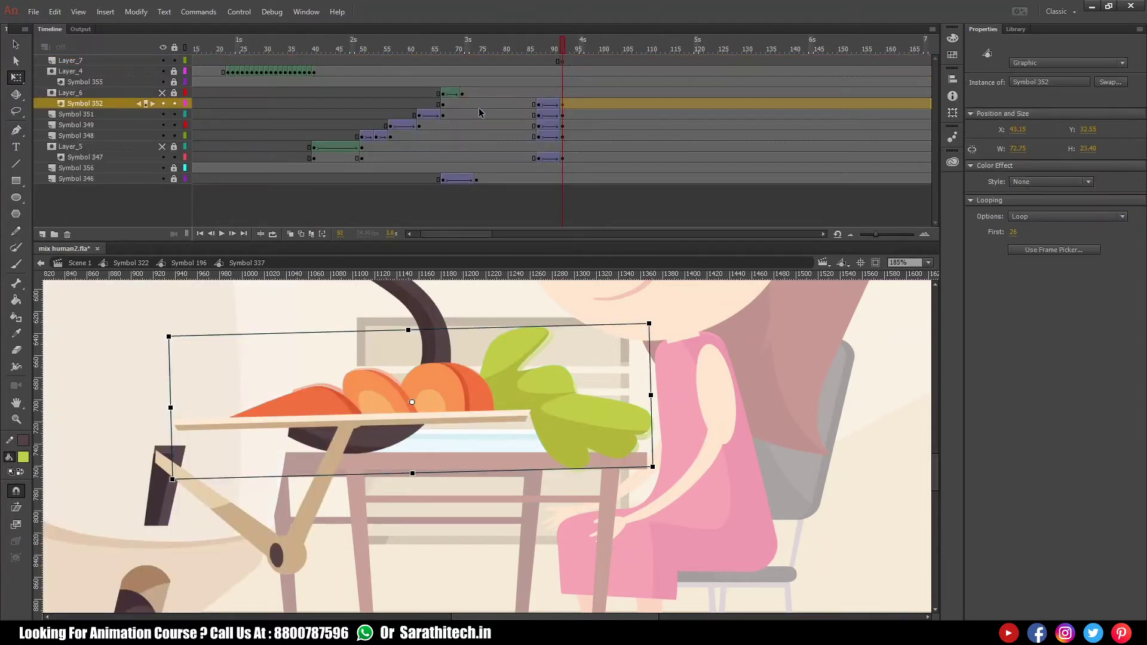
pyautogui.doubleClick(371, 386)
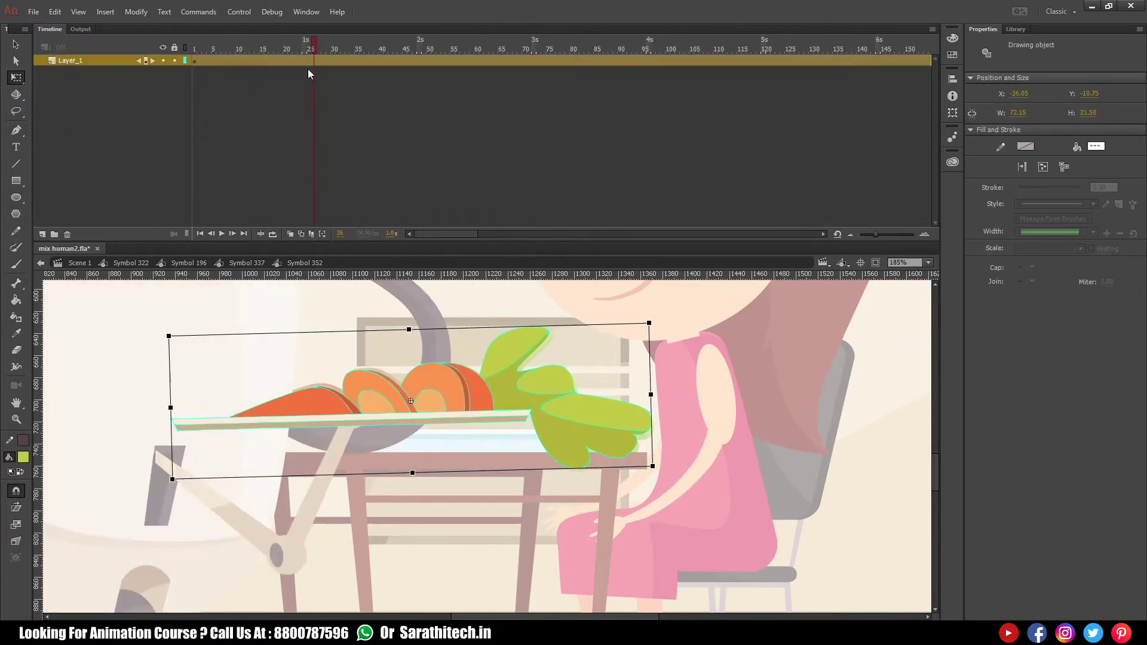
pyautogui.click(313, 60)
pyautogui.press('F6')
# - Delete the carrots and lettuce from the tray at frame 26 of Symbol 352 and return to Symbol 337
pyautogui.click(368, 360)
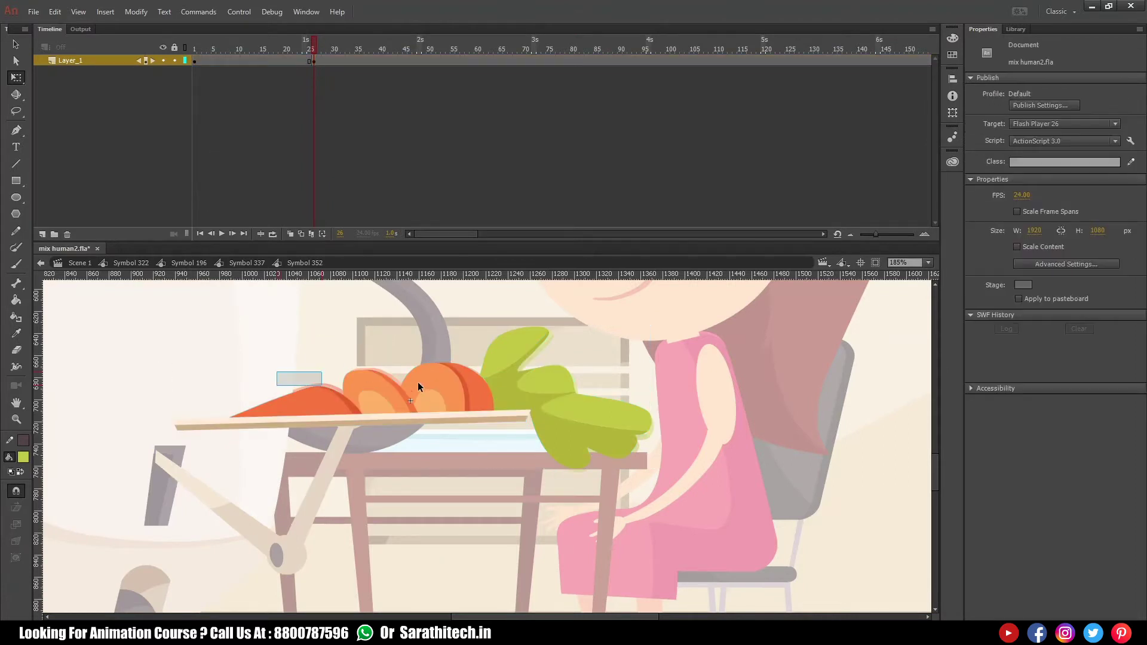
pyautogui.click(457, 401)
pyautogui.moveTo(536, 374); pyautogui.dragTo(619, 377)
pyautogui.press('Delete')
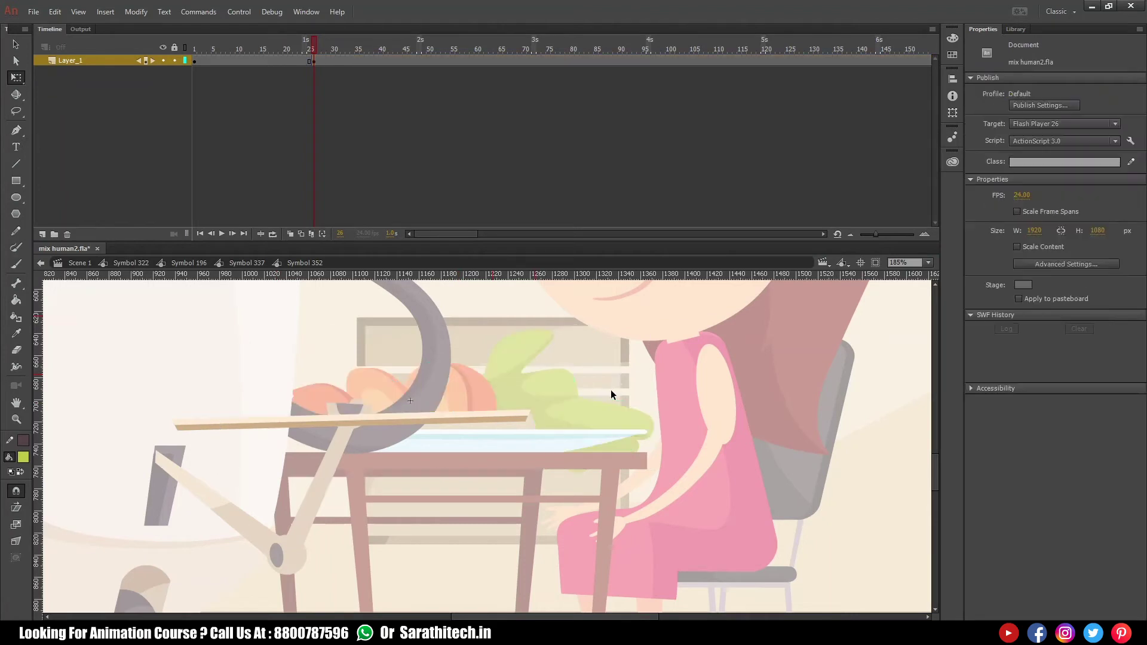
pyautogui.click(247, 263)
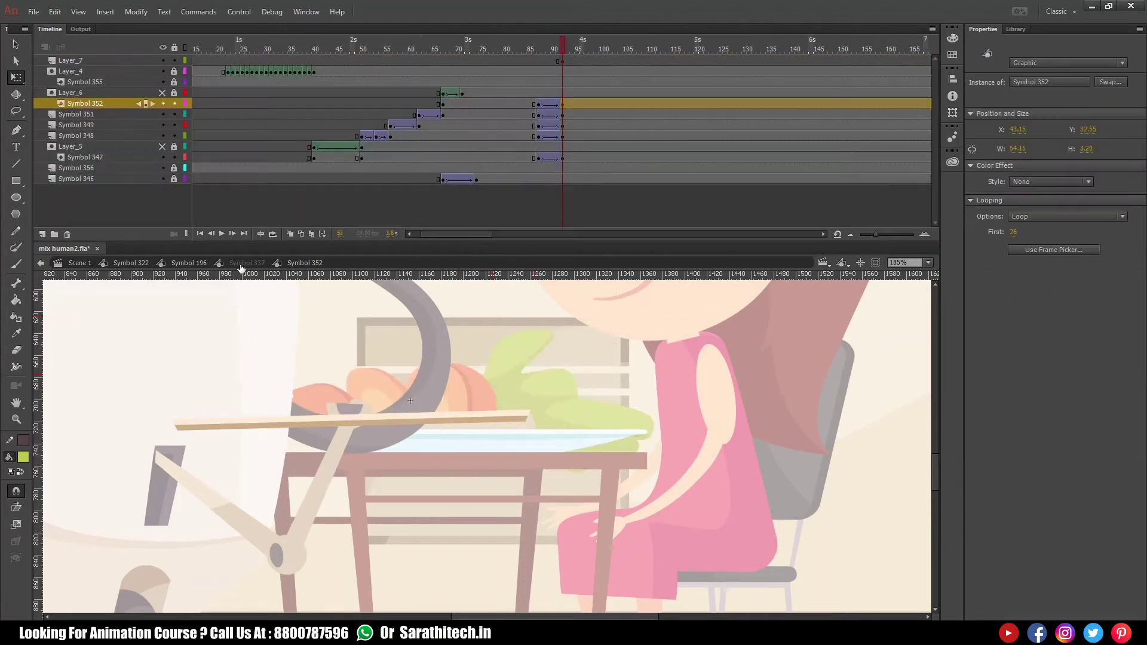
# - Play the Symbol 196 timeline from several earlier frames to review the vegetables sliding from the tray onto the plate
pyautogui.click(200, 263)
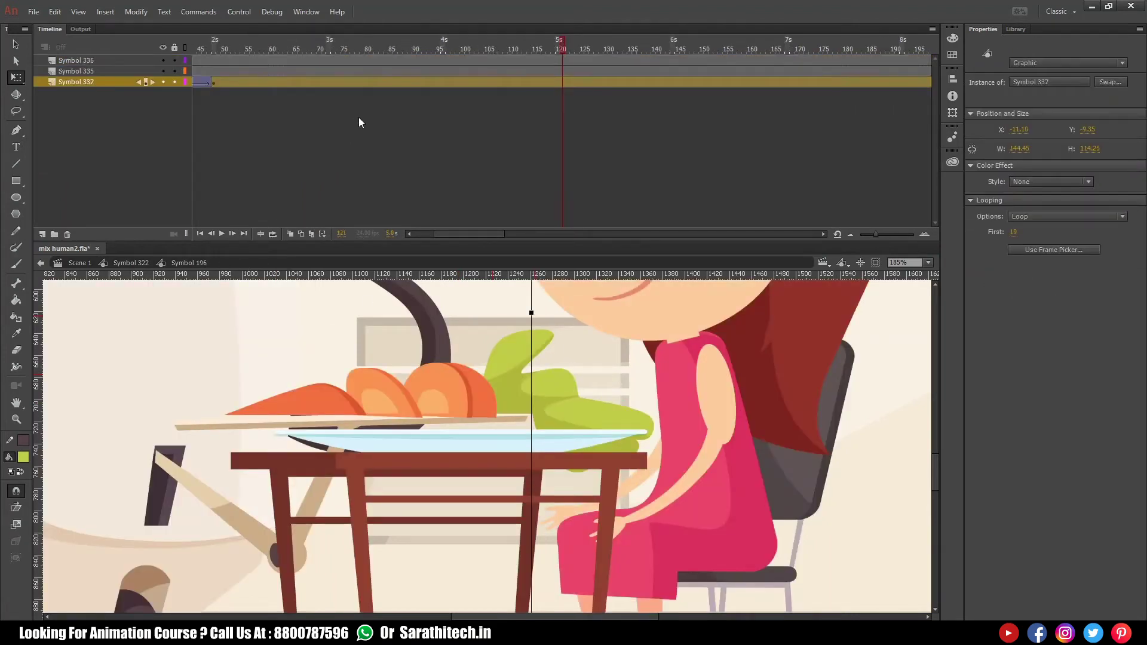
pyautogui.click(452, 48)
pyautogui.press('Return')
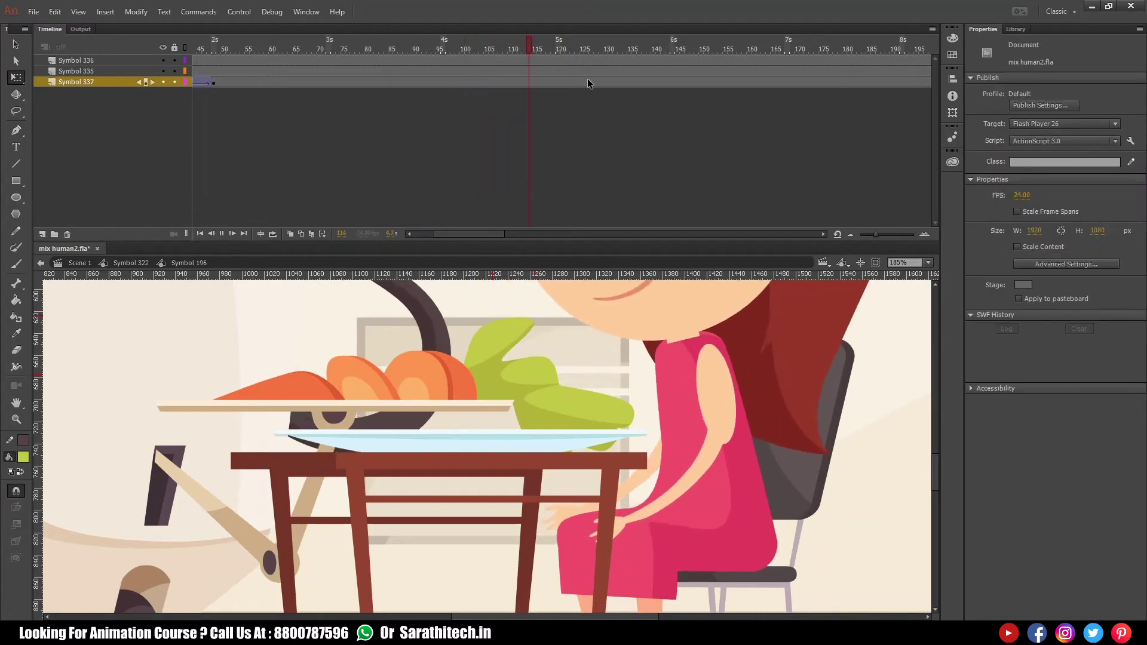
pyautogui.click(459, 47)
pyautogui.press('Return')
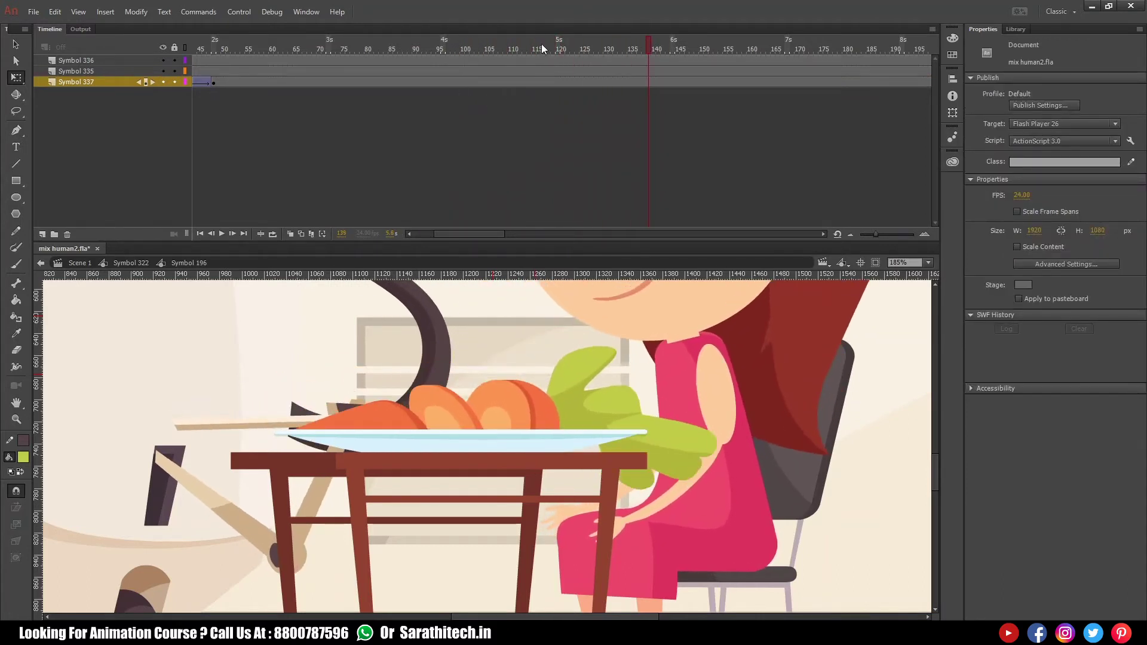
pyautogui.click(510, 52)
pyautogui.moveTo(509, 54); pyautogui.dragTo(357, 139)
pyautogui.press('Return')
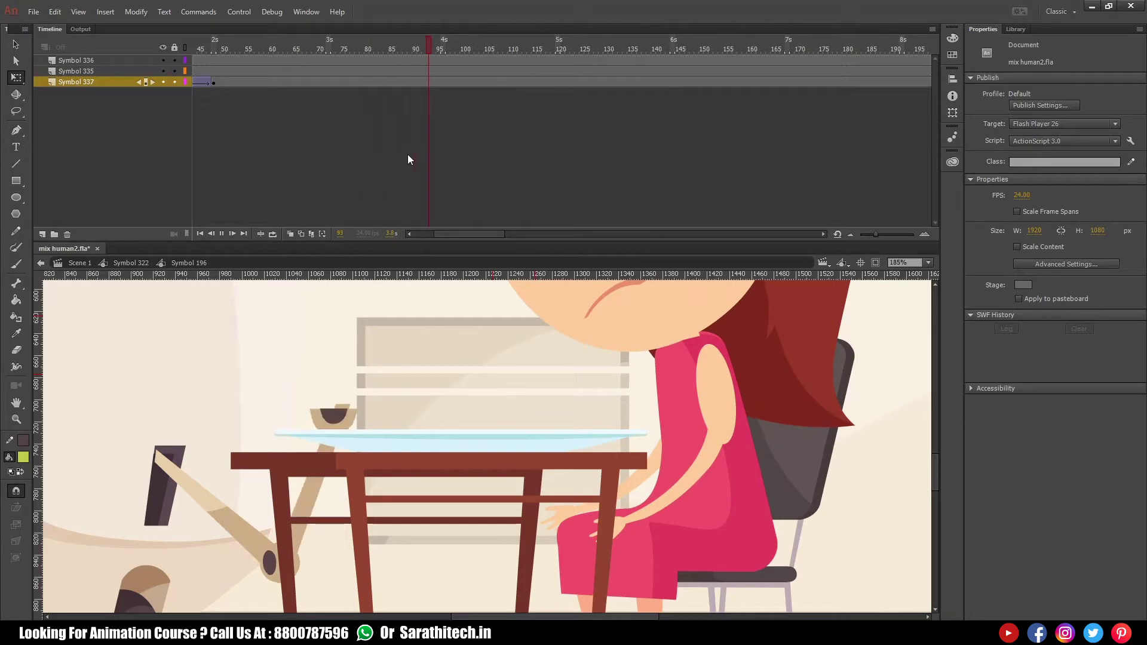
pyautogui.press('Return')
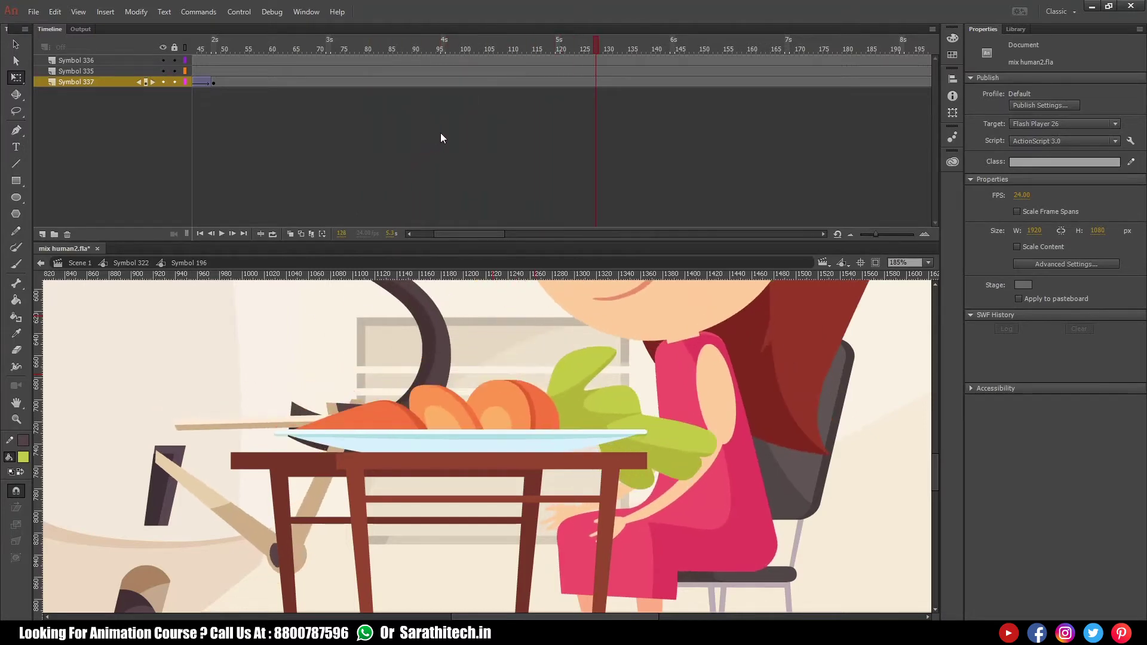
# - View the whole kitchen scene and play its animation in Symbol 322
pyautogui.keyDown('ctrl'); pyautogui.keyDown('alt'); pyautogui.click(453, 459); pyautogui.keyUp('alt'); pyautogui.keyUp('ctrl')
pyautogui.keyDown('ctrl'); pyautogui.keyDown('alt'); pyautogui.click(453, 459); pyautogui.keyUp('alt'); pyautogui.keyUp('ctrl')
pyautogui.moveTo(449, 460); pyautogui.dragTo(466, 464)
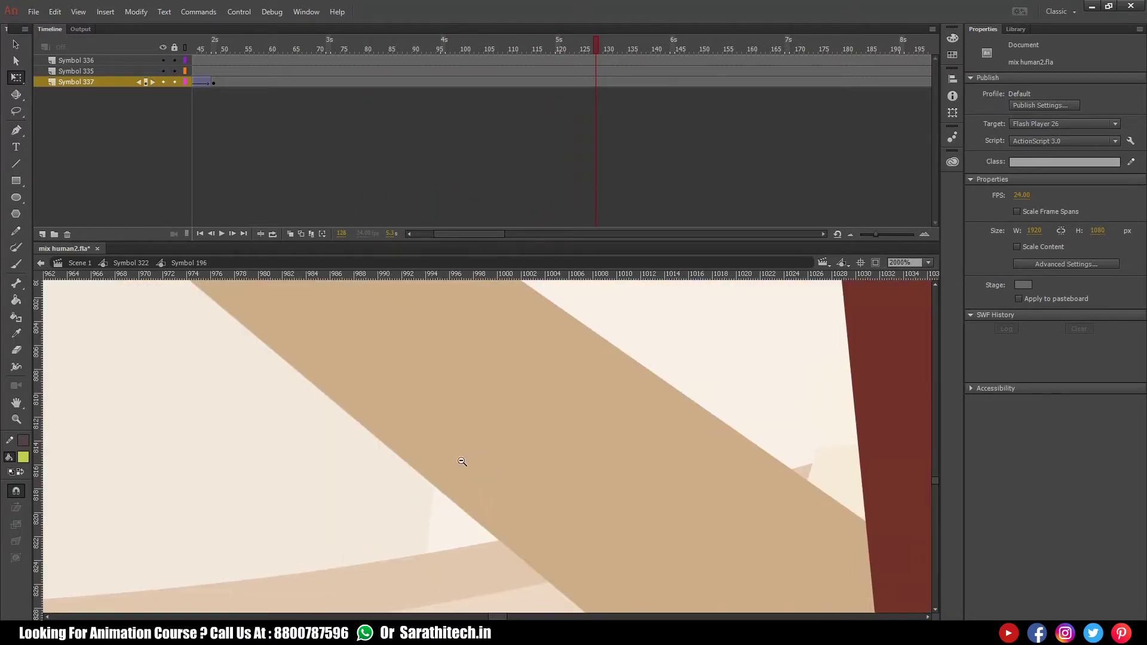
pyautogui.keyDown('ctrl'); pyautogui.keyDown('alt'); pyautogui.click(460, 466); pyautogui.keyUp('alt'); pyautogui.keyUp('ctrl')
pyautogui.keyDown('ctrl'); pyautogui.keyDown('alt'); pyautogui.click(451, 469); pyautogui.keyUp('alt'); pyautogui.keyUp('ctrl')
pyautogui.keyDown('ctrl'); pyautogui.keyDown('alt'); pyautogui.click(448, 473); pyautogui.keyUp('alt'); pyautogui.keyUp('ctrl')
pyautogui.keyDown('ctrl'); pyautogui.keyDown('alt'); pyautogui.click(448, 473); pyautogui.keyUp('alt'); pyautogui.keyUp('ctrl')
pyautogui.keyDown('ctrl'); pyautogui.keyDown('alt'); pyautogui.click(460, 464); pyautogui.keyUp('alt'); pyautogui.keyUp('ctrl')
pyautogui.keyDown('ctrl'); pyautogui.keyDown('alt'); pyautogui.click(458, 455); pyautogui.keyUp('alt'); pyautogui.keyUp('ctrl')
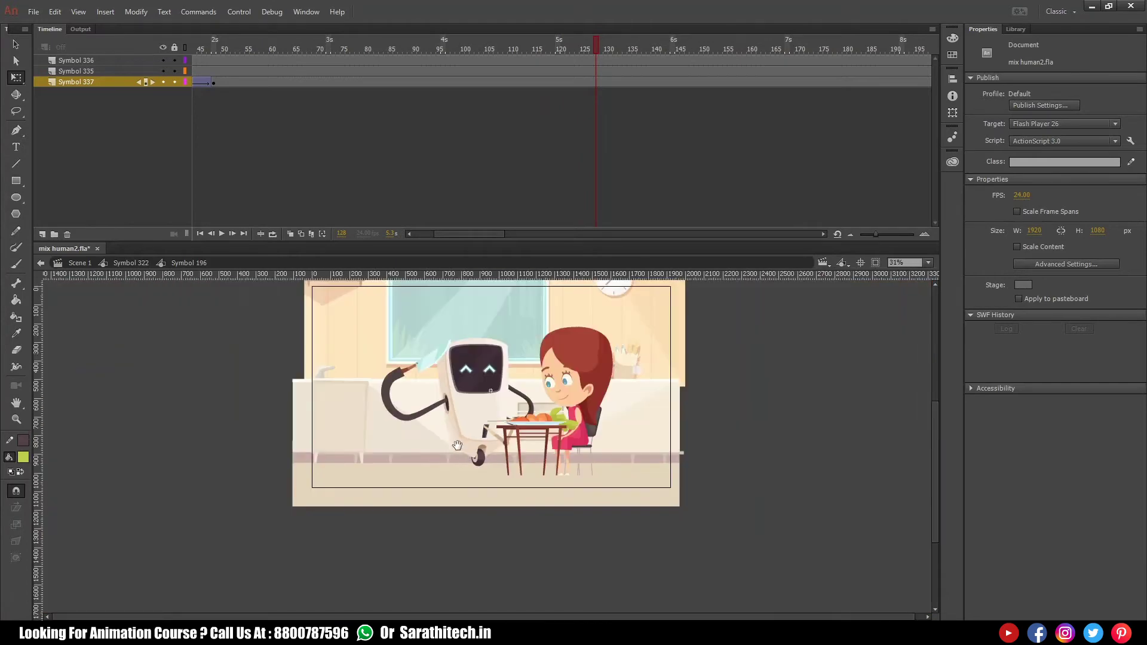
pyautogui.moveTo(282, 314); pyautogui.dragTo(731, 541)
pyautogui.moveTo(658, 484); pyautogui.dragTo(668, 482)
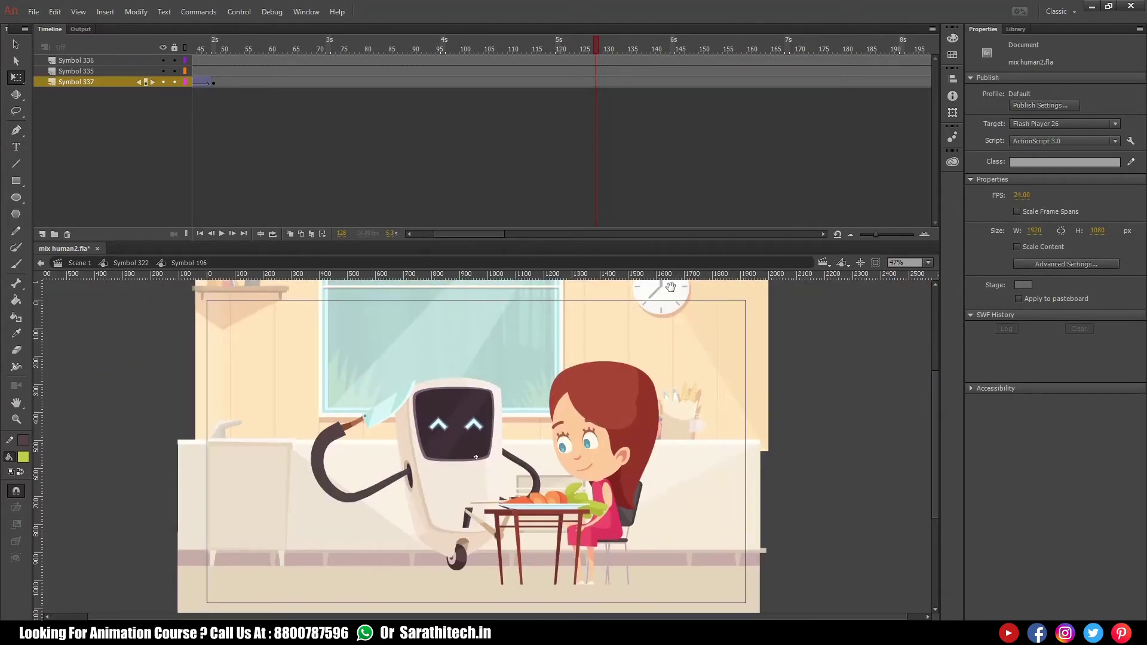
pyautogui.click(142, 266)
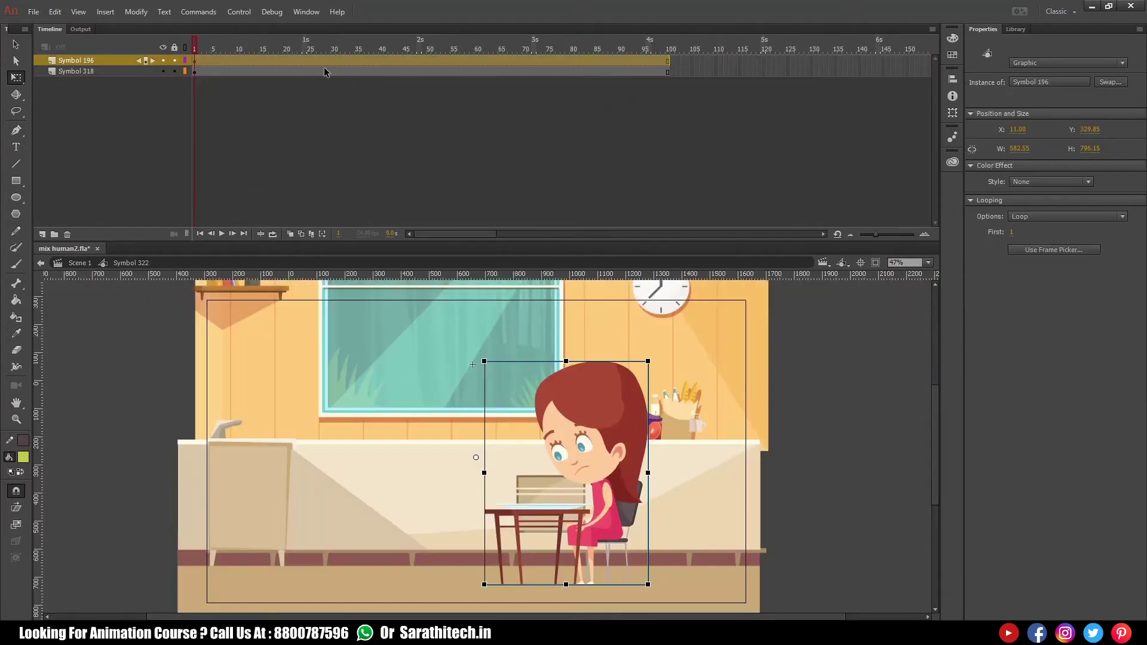
pyautogui.press('Return')
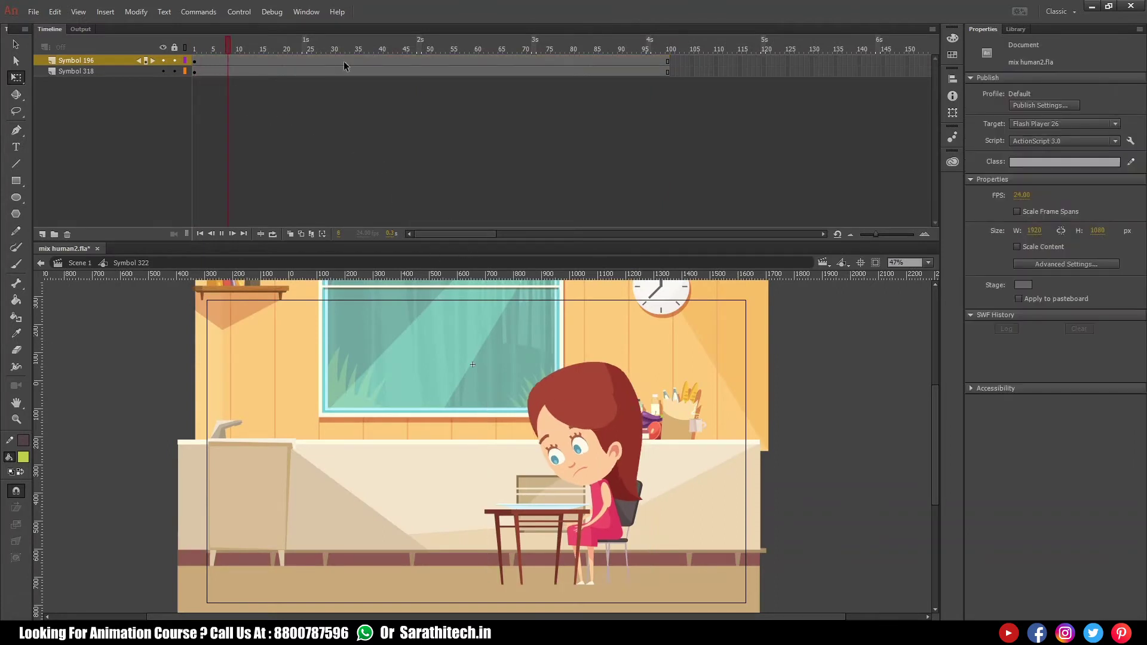
pyautogui.press('Return')
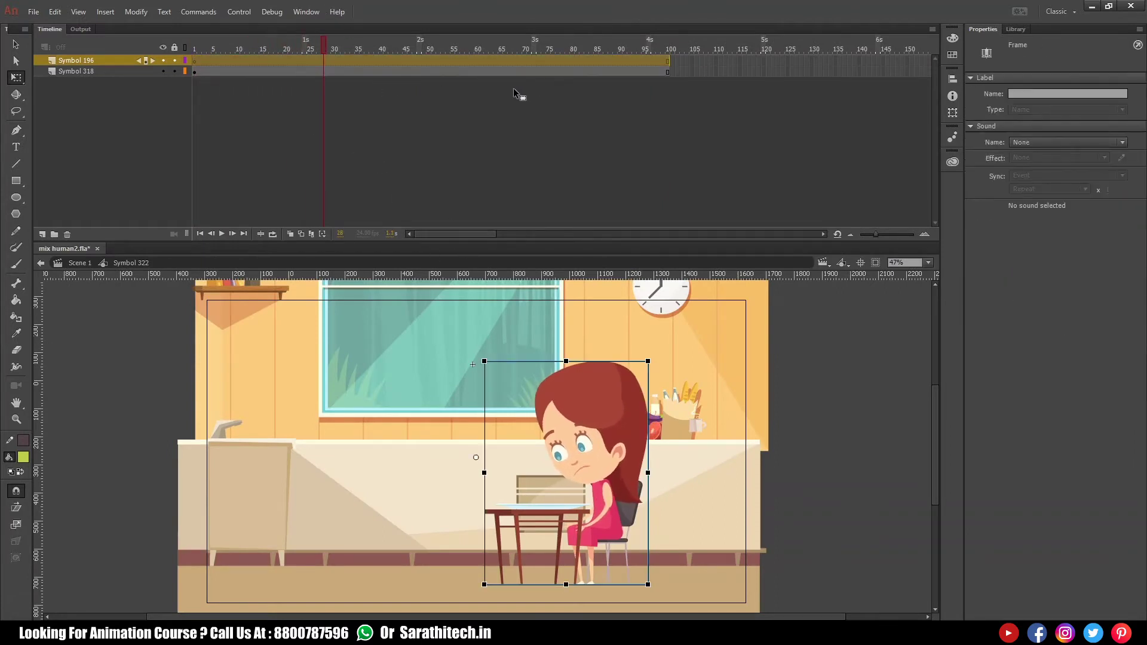
# - Extend the Symbol 196 and Symbol 318 layers of Symbol 322 with additional frames and play the scene from near its start
pyautogui.click(505, 110)
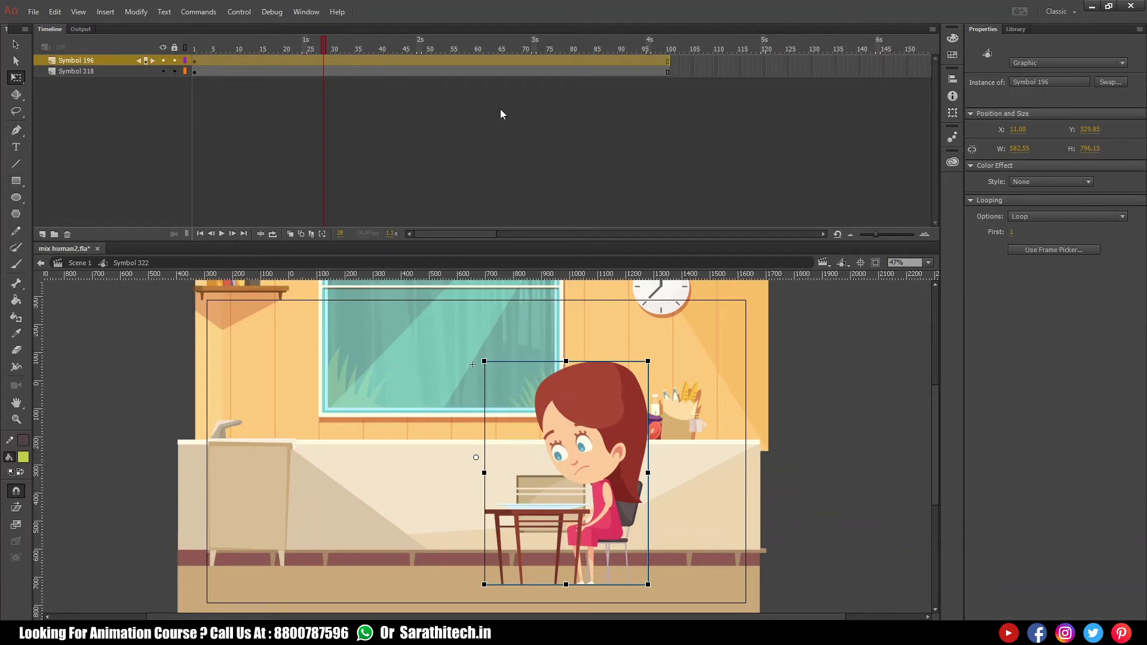
pyautogui.click(501, 107)
pyautogui.moveTo(501, 62); pyautogui.dragTo(551, 85)
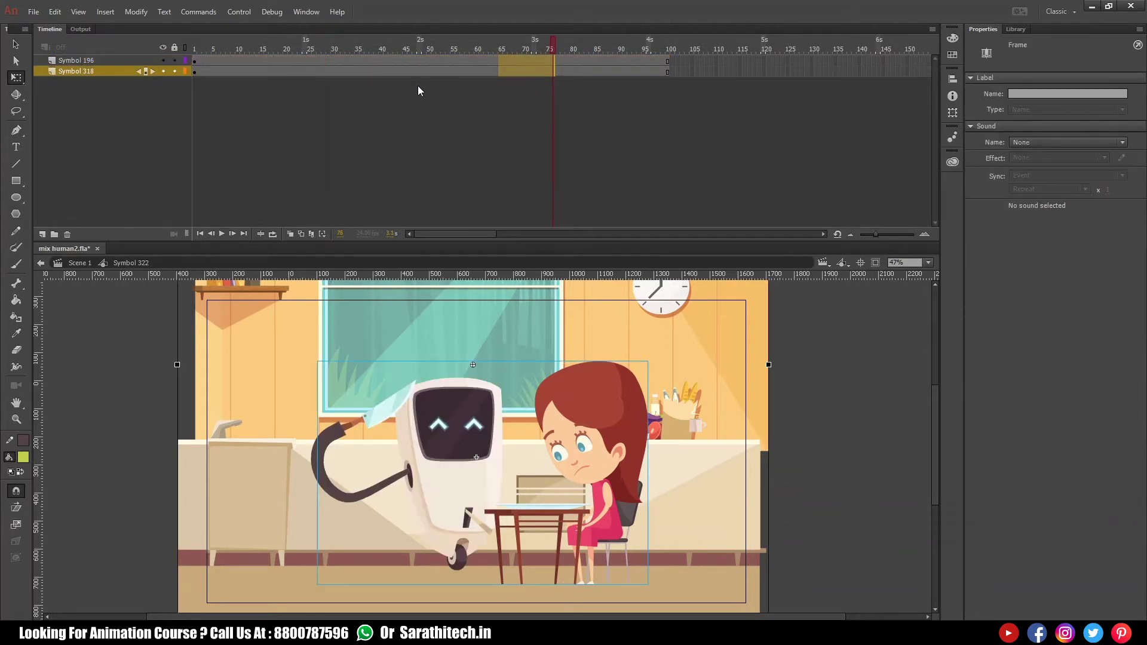
pyautogui.press('F5')
pyautogui.press('F5')
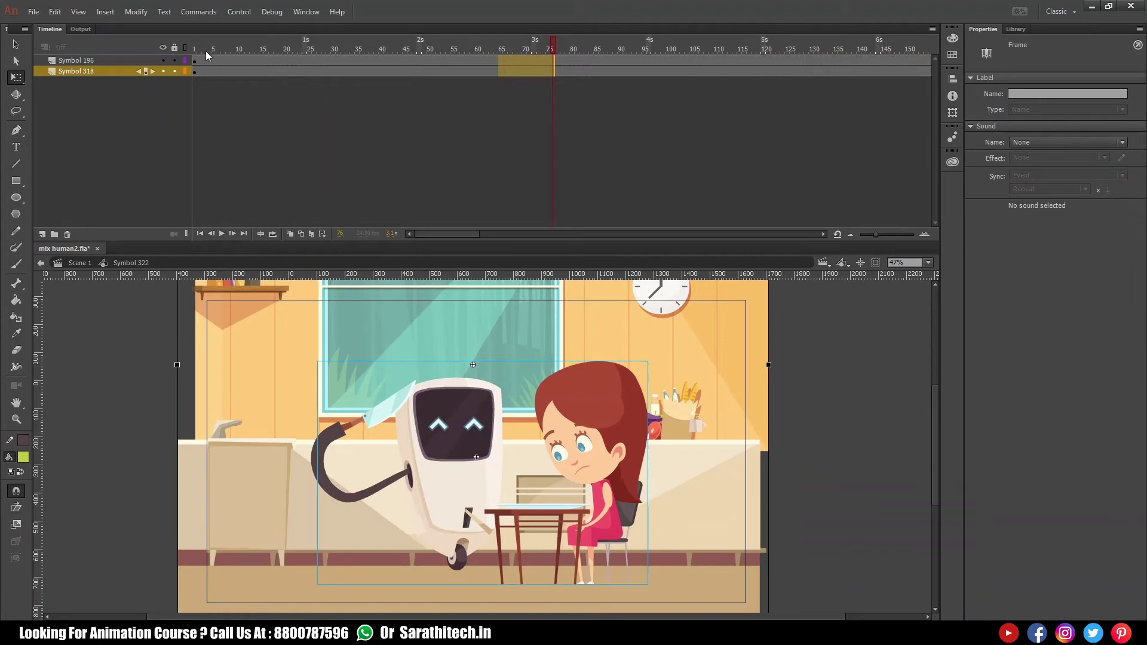
pyautogui.click(205, 52)
pyautogui.press('Return')
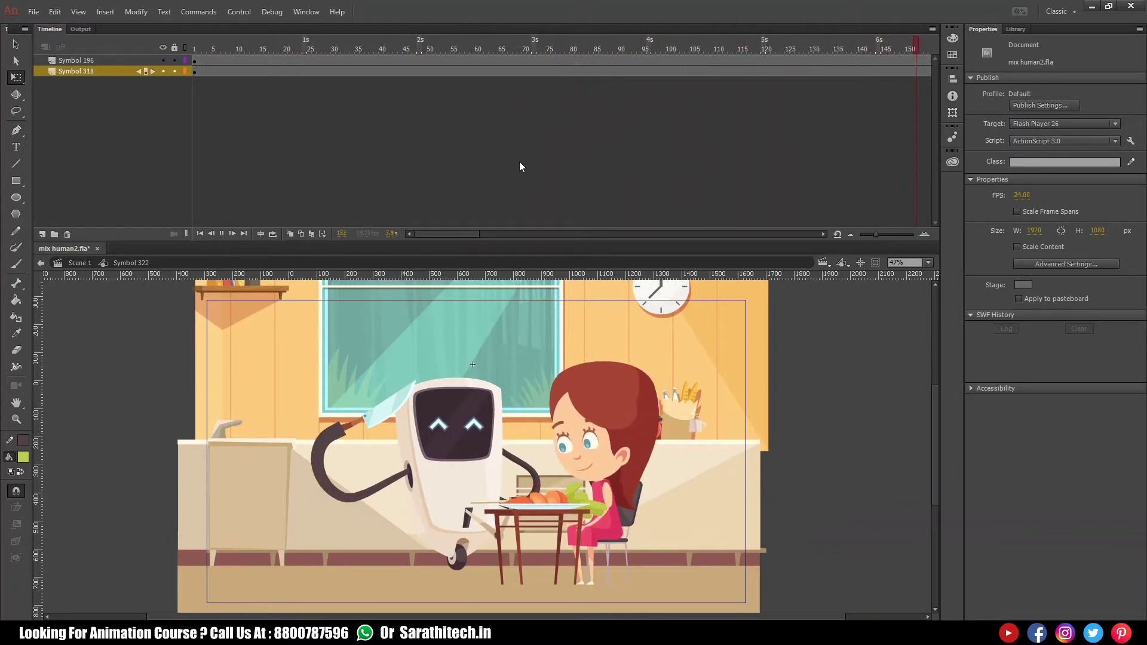
# - Enter Symbol 196 from the kitchen scene, go to frame 48, and open the robot's Symbol 337 for editing
pyautogui.press('Return')
pyautogui.moveTo(504, 234); pyautogui.dragTo(437, 235)
pyautogui.click(424, 49)
pyautogui.doubleClick(439, 448)
pyautogui.moveTo(326, 371); pyautogui.dragTo(560, 563)
pyautogui.click(533, 448)
pyautogui.click(421, 47)
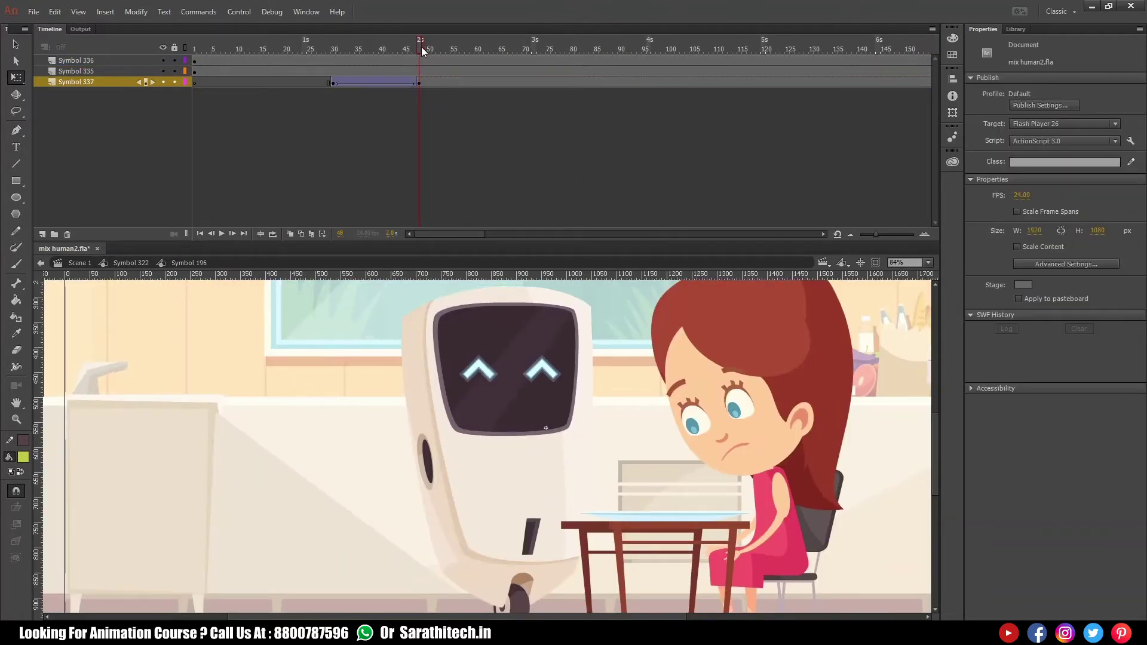
pyautogui.doubleClick(507, 406)
pyautogui.keyDown('ctrl'); pyautogui.keyDown('shift'); pyautogui.click(508, 475); pyautogui.keyUp('shift'); pyautogui.keyUp('ctrl')
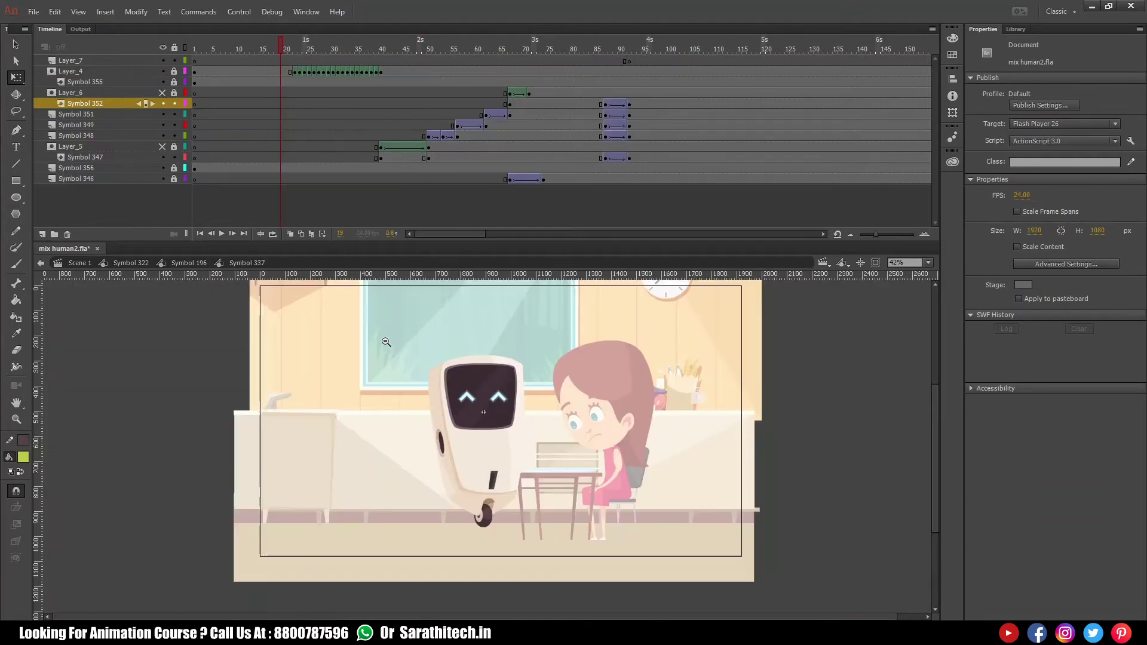
pyautogui.moveTo(395, 343); pyautogui.dragTo(580, 515)
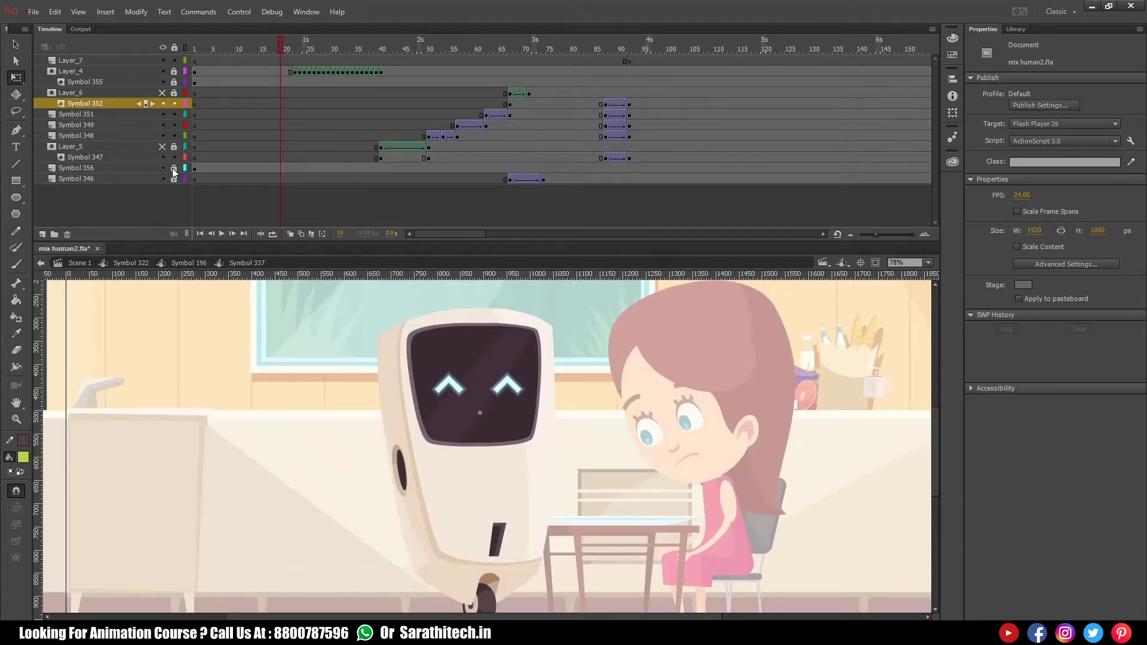
# - Insert keyframes at frames 16, 19 and 21 on the robot body's Symbol 356 layer
pyautogui.click(281, 167)
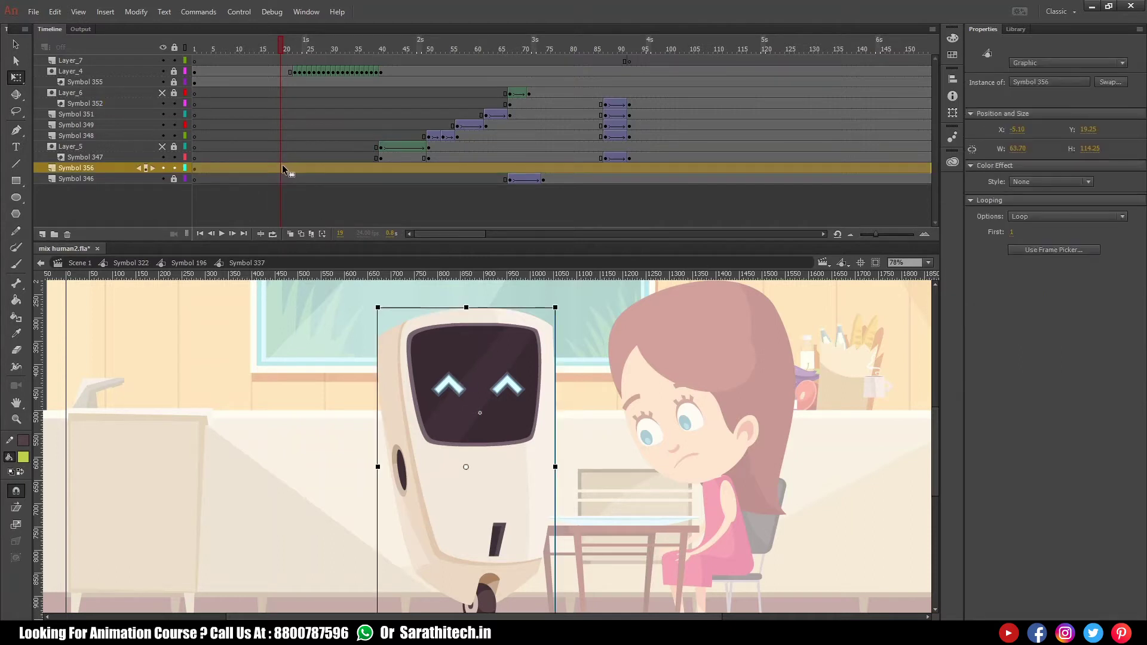
pyautogui.press('F6')
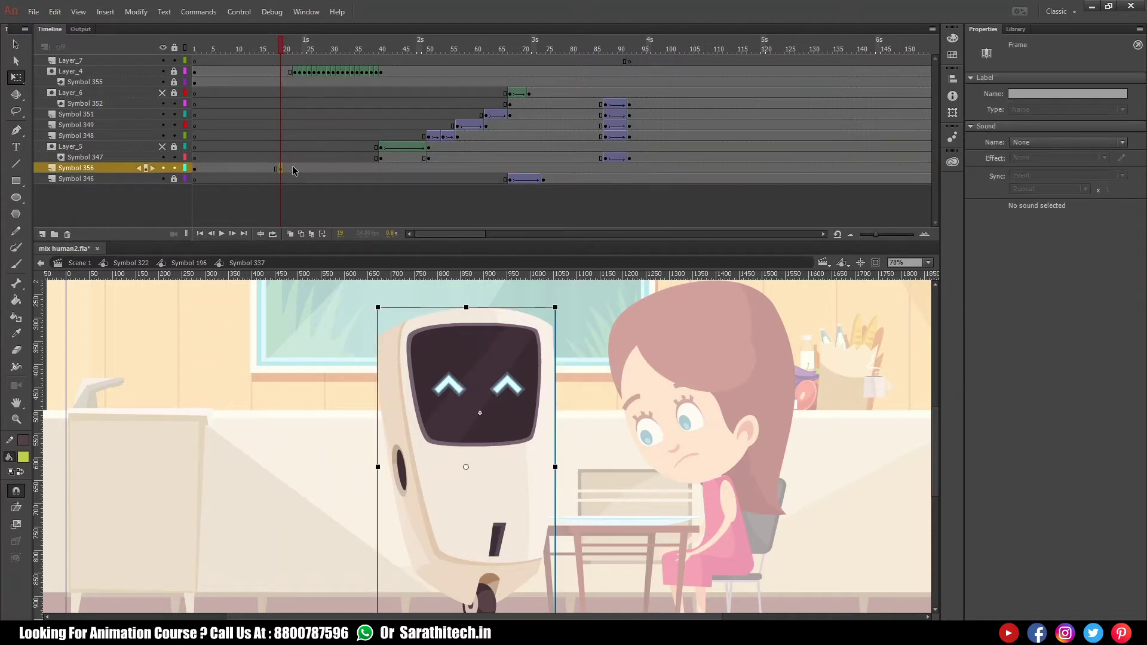
pyautogui.click(292, 168)
pyautogui.press('F6')
pyautogui.click(264, 169)
pyautogui.press('F6')
# - At frame 19, move the robot body's transformation point to its wheel and rotate the body slightly clockwise
pyautogui.moveTo(466, 468); pyautogui.dragTo(483, 585)
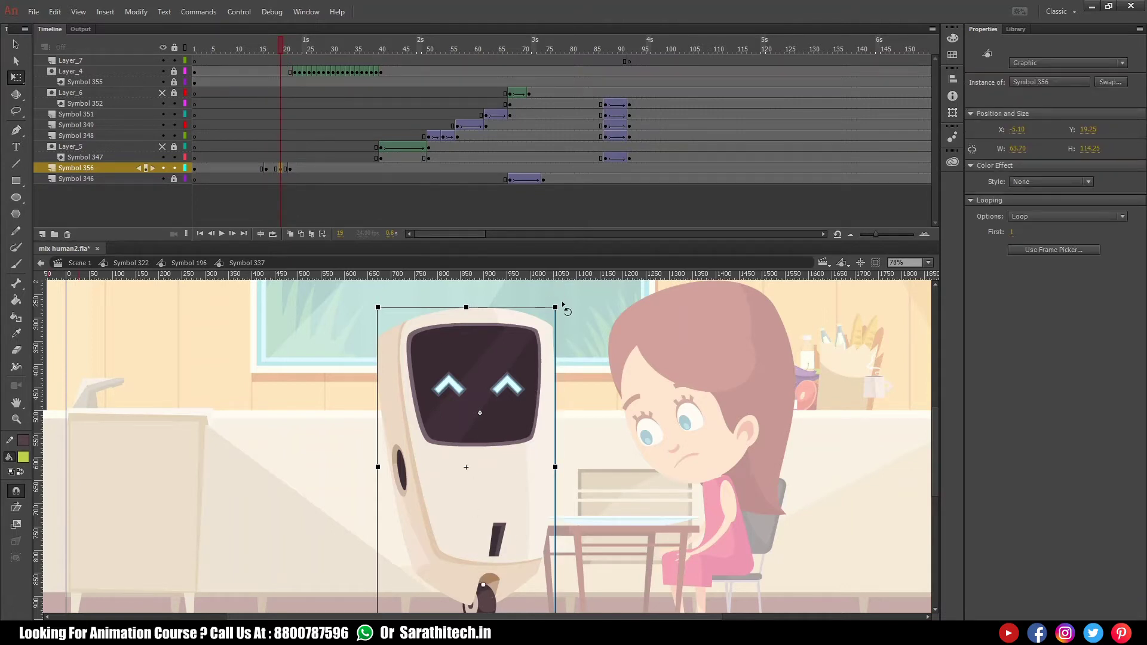
pyautogui.moveTo(575, 320); pyautogui.dragTo(591, 328)
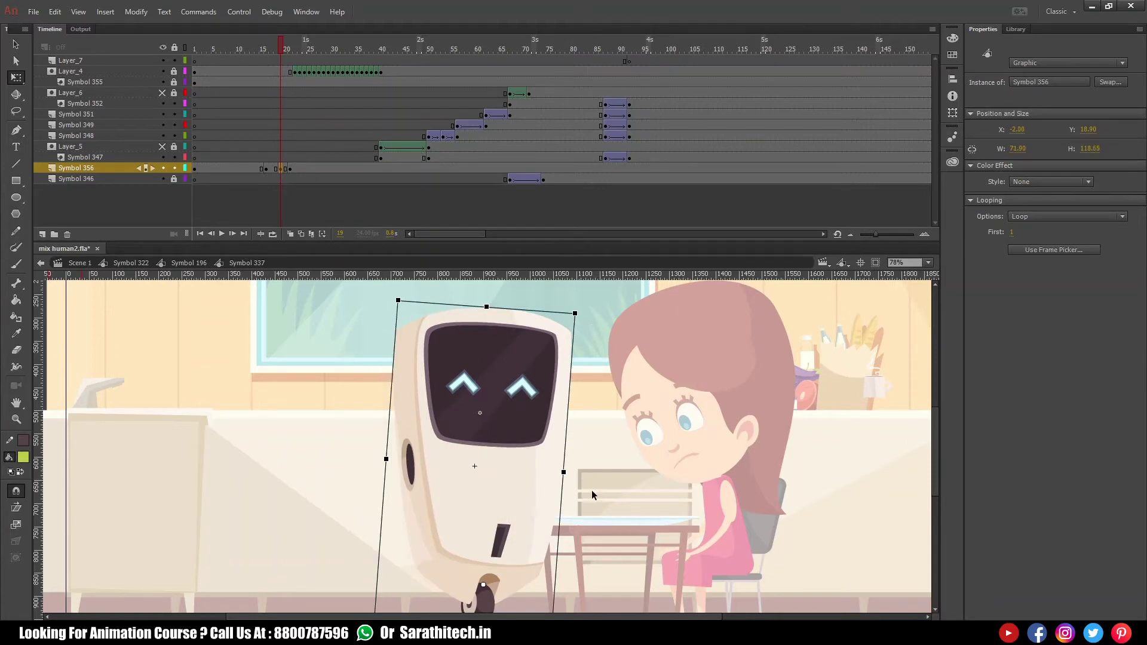
pyautogui.hotkey('ctrl', 'z')
pyautogui.scroll(-3, 487, 508)
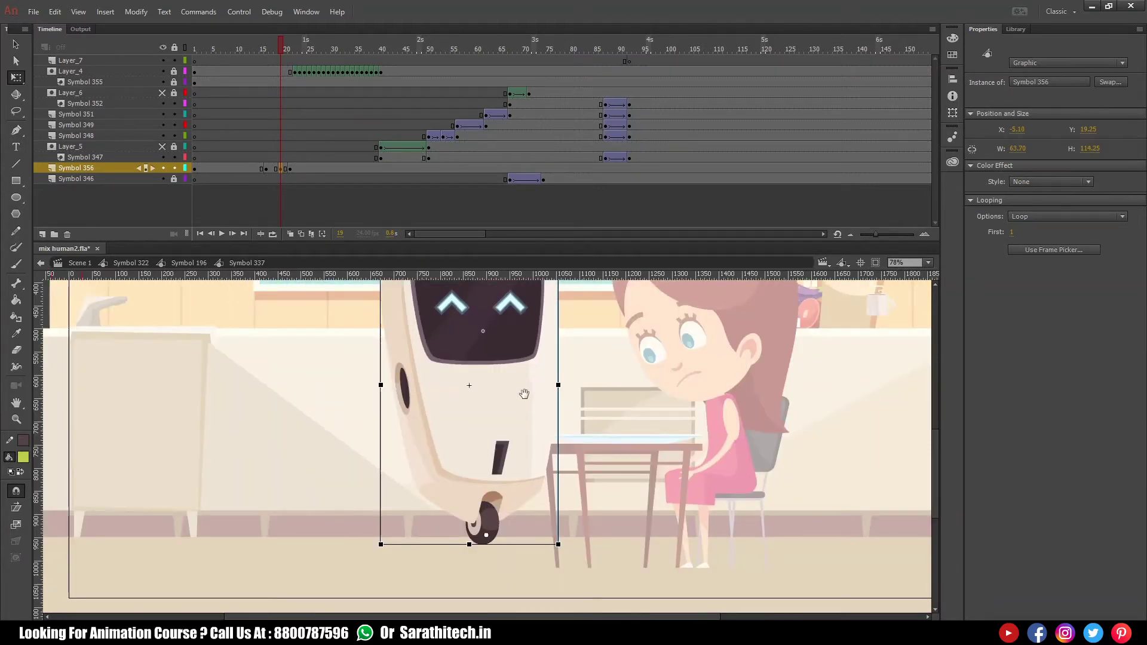
pyautogui.scroll(3, 483, 536)
pyautogui.moveTo(566, 318); pyautogui.dragTo(582, 328)
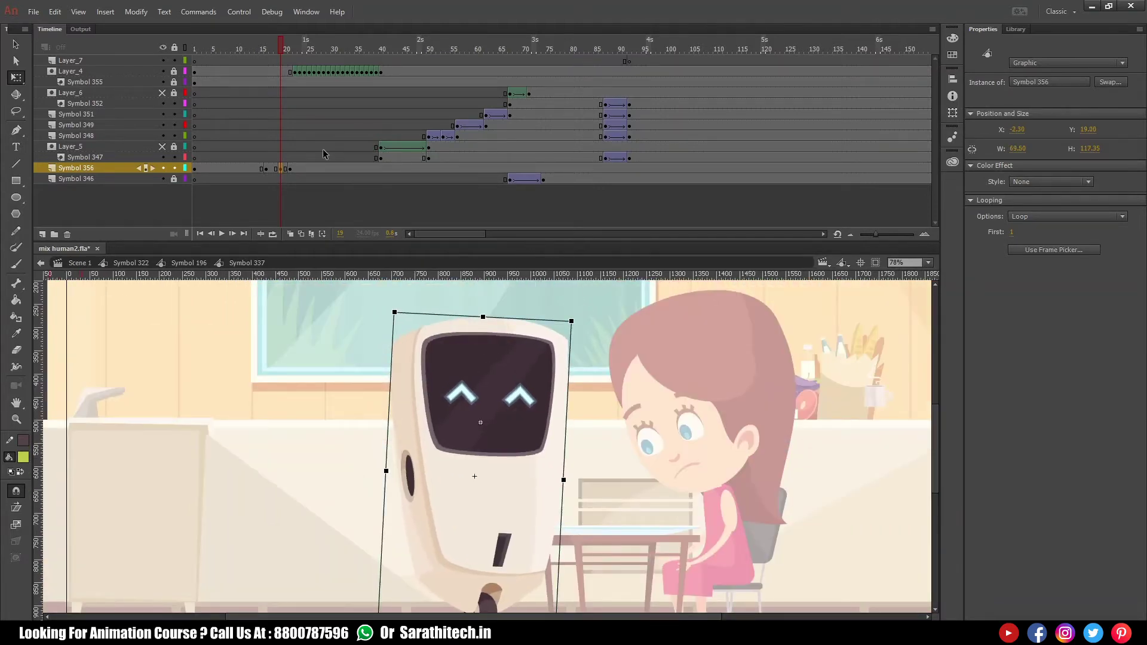
# - Create classic tweens with an ease of 100 between Symbol 356's keyframes at frames 16, 19 and 21, and play the tilt
pyautogui.moveTo(274, 169); pyautogui.dragTo(284, 170)
pyautogui.click(326, 205)
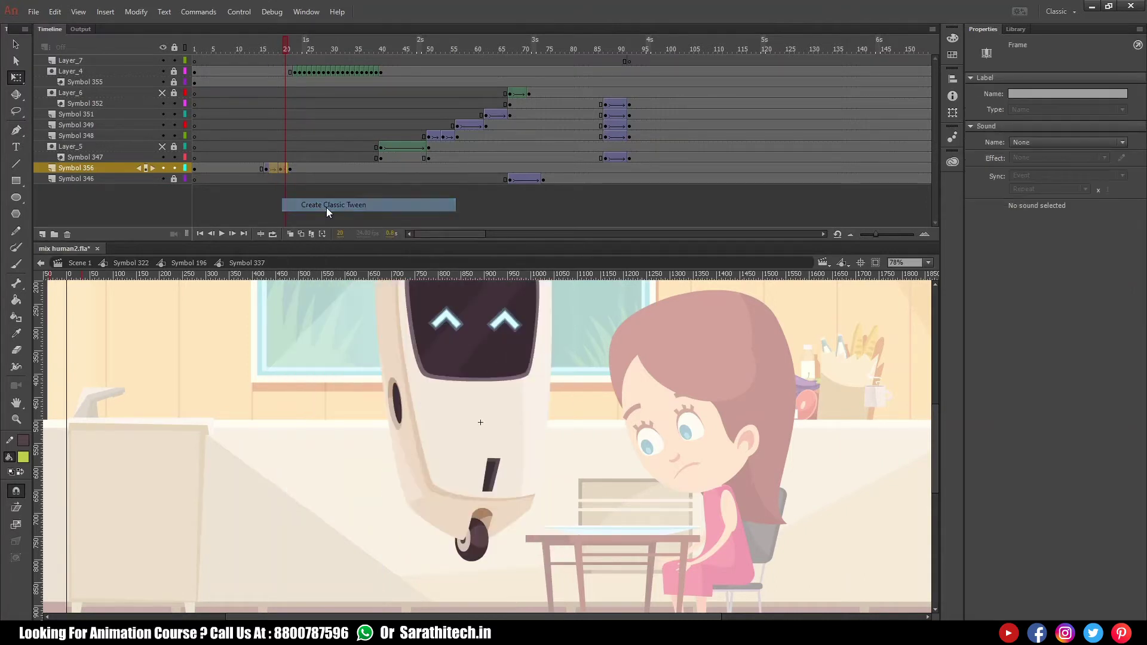
pyautogui.press('Return')
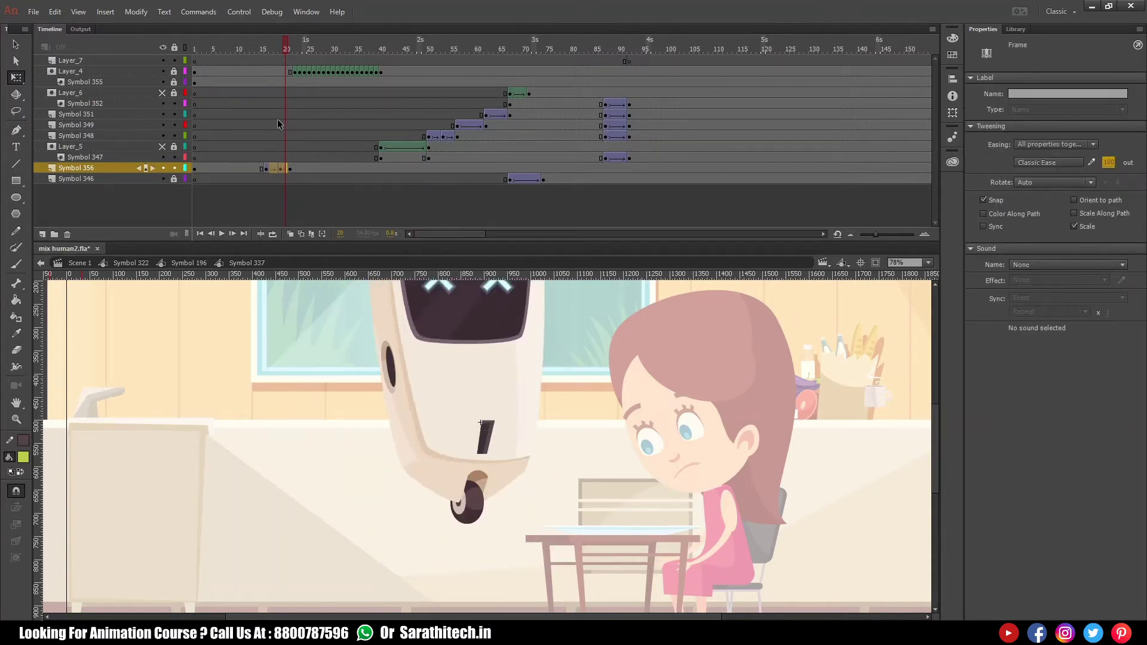
pyautogui.click(282, 49)
pyautogui.click(477, 490)
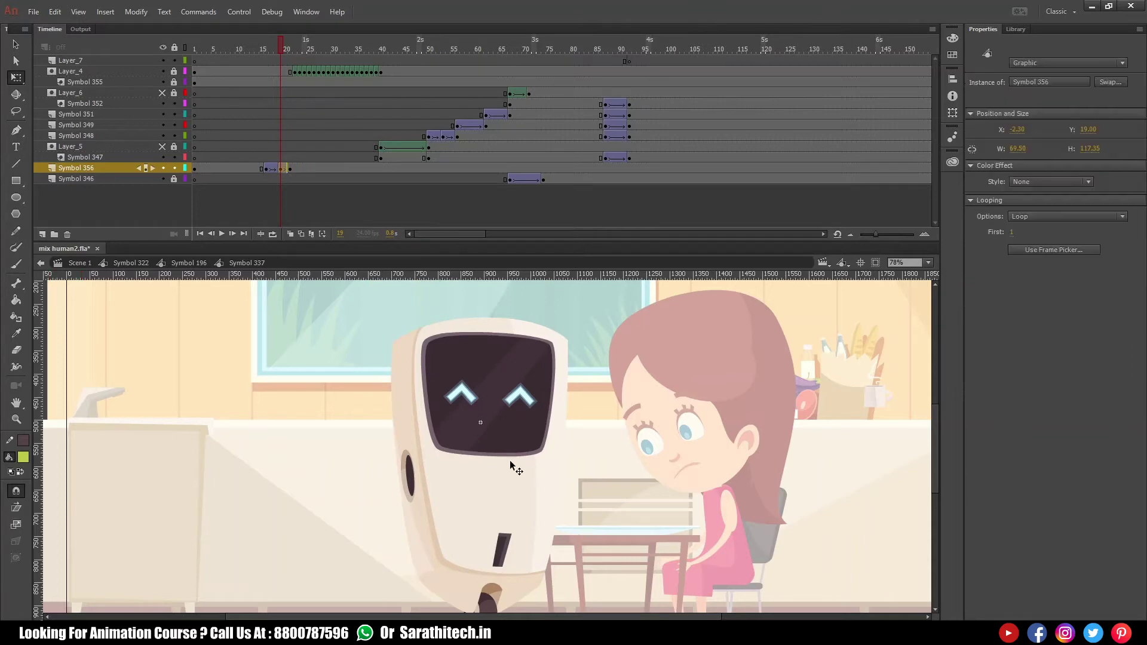
pyautogui.scroll(-2, 498, 496)
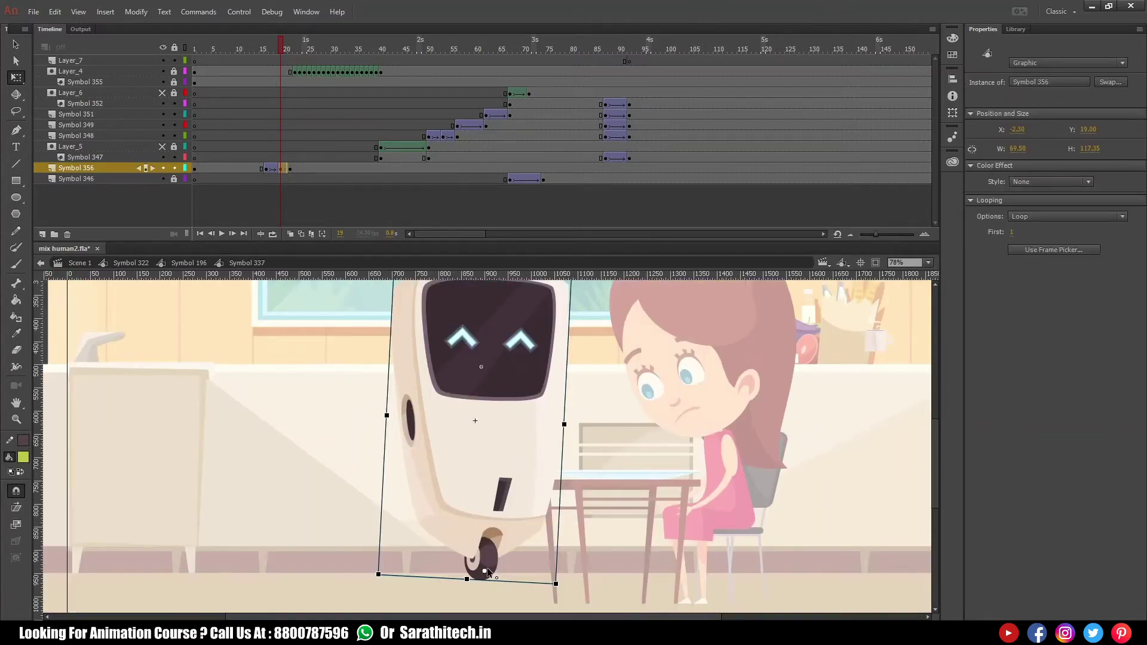
pyautogui.click(264, 49)
pyautogui.press('Return')
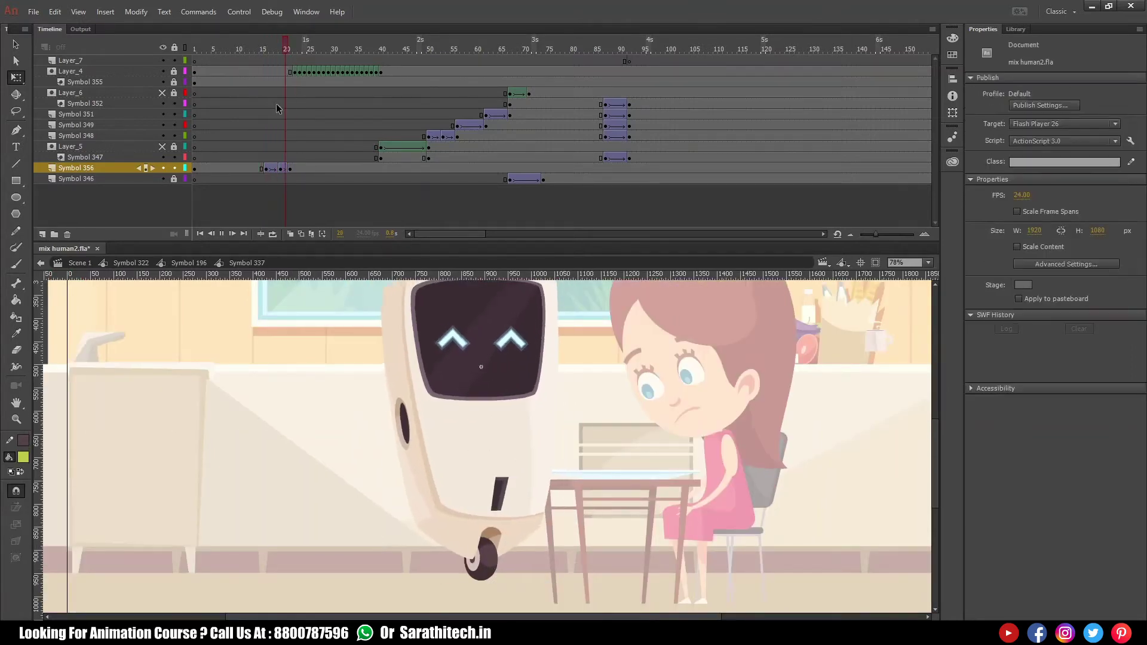
# - Return to Symbol 196 and play its animation with the robot and girl both in view
pyautogui.click(189, 263)
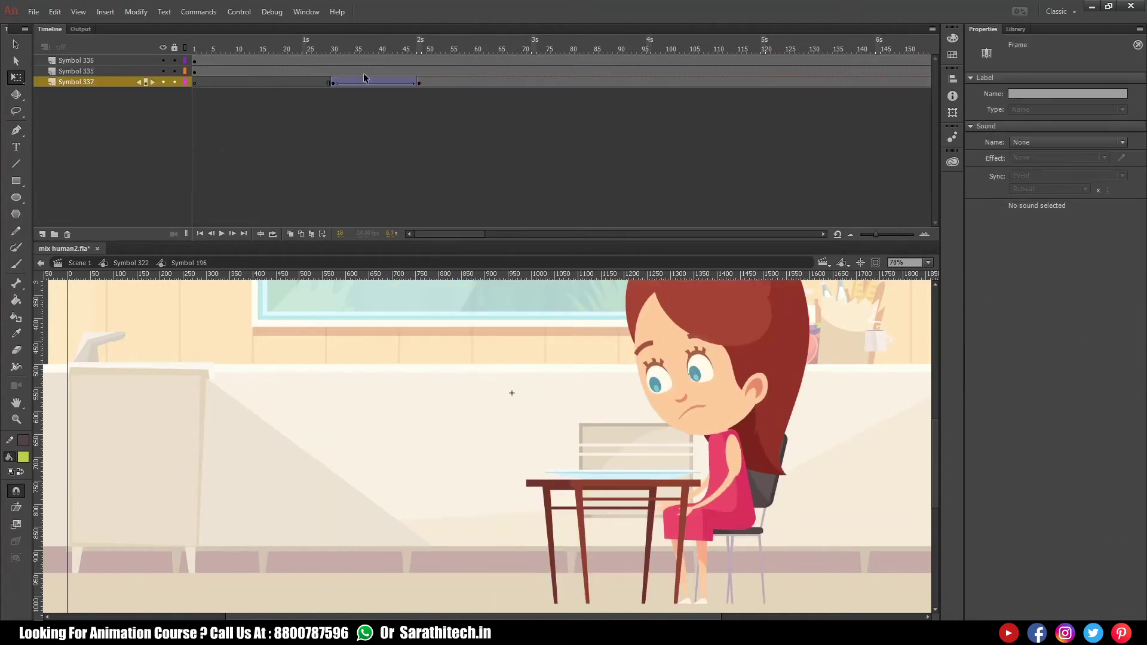
pyautogui.press('Return')
pyautogui.click(441, 84)
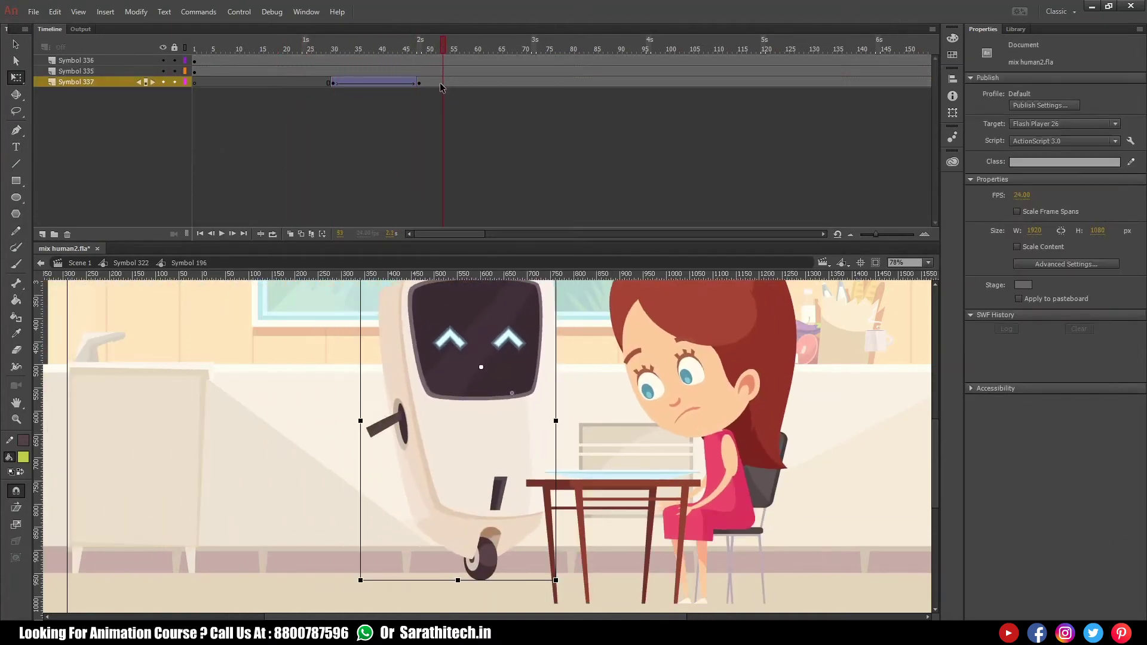
pyautogui.keyDown('ctrl'); pyautogui.keyDown('shift'); pyautogui.click(588, 470); pyautogui.keyUp('shift'); pyautogui.keyUp('ctrl')
pyautogui.moveTo(510, 454); pyautogui.dragTo(515, 489)
pyautogui.moveTo(307, 355); pyautogui.dragTo(722, 568)
pyautogui.moveTo(760, 490); pyautogui.dragTo(719, 500)
pyautogui.press('Return')
pyautogui.press('Return')
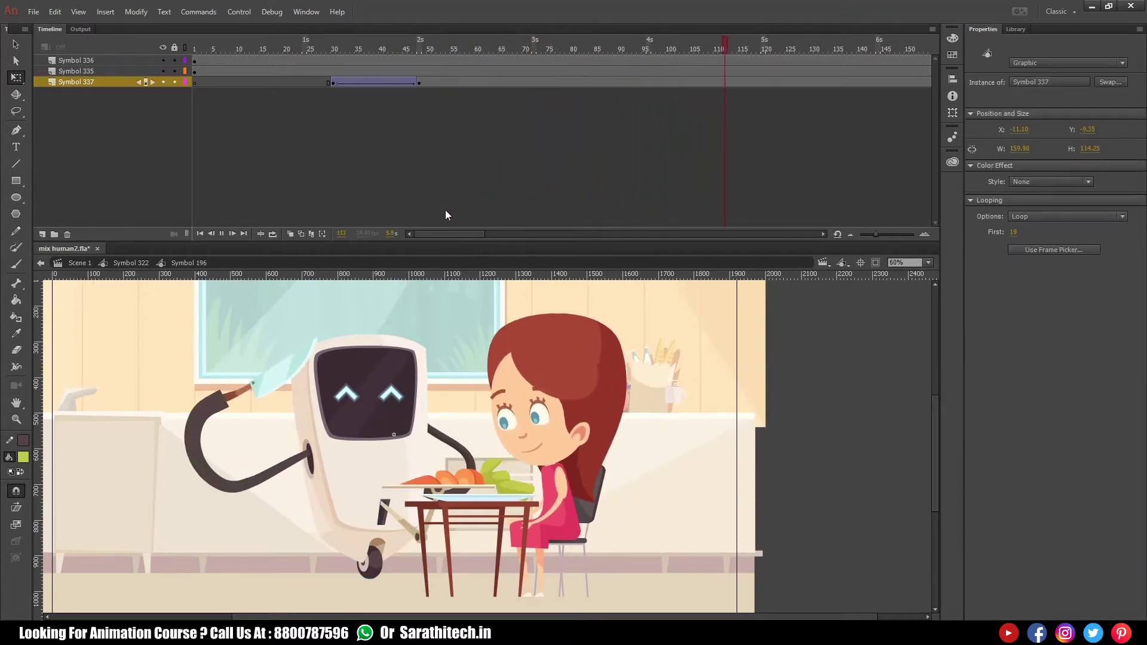
pyautogui.press('Return')
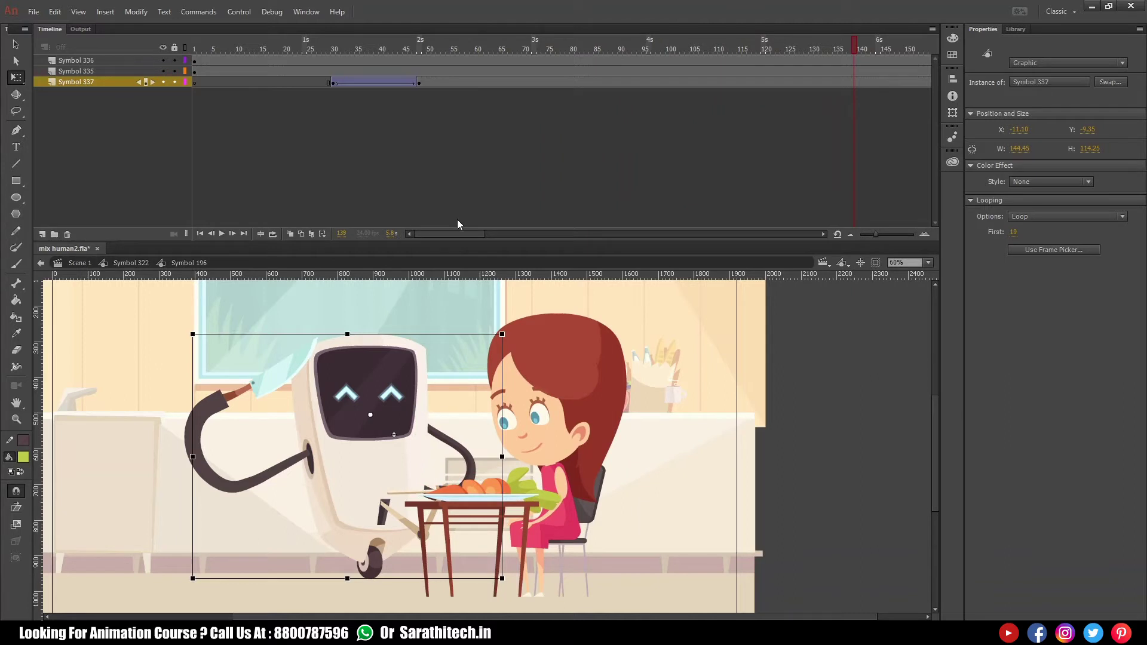
# - Replay and scrub the later frames of Symbol 196, ending at frame 1
pyautogui.moveTo(458, 233); pyautogui.dragTo(486, 232)
pyautogui.moveTo(562, 45); pyautogui.dragTo(388, 74)
pyautogui.press('Return')
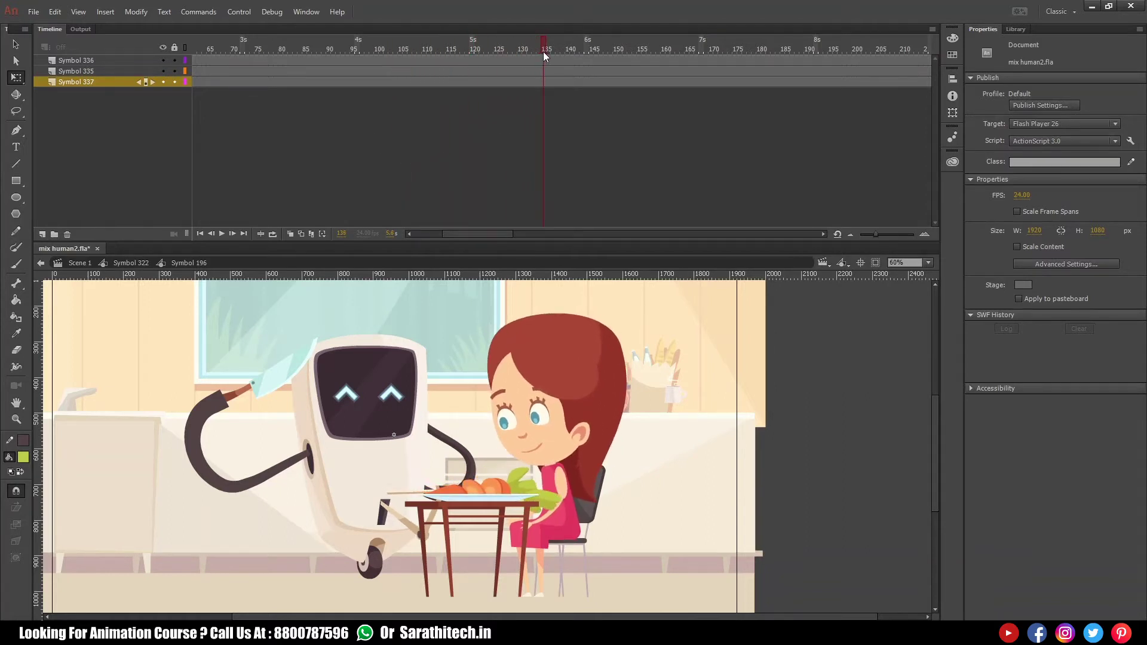
pyautogui.moveTo(529, 58); pyautogui.dragTo(448, 75)
pyautogui.moveTo(368, 91); pyautogui.dragTo(1, 149)
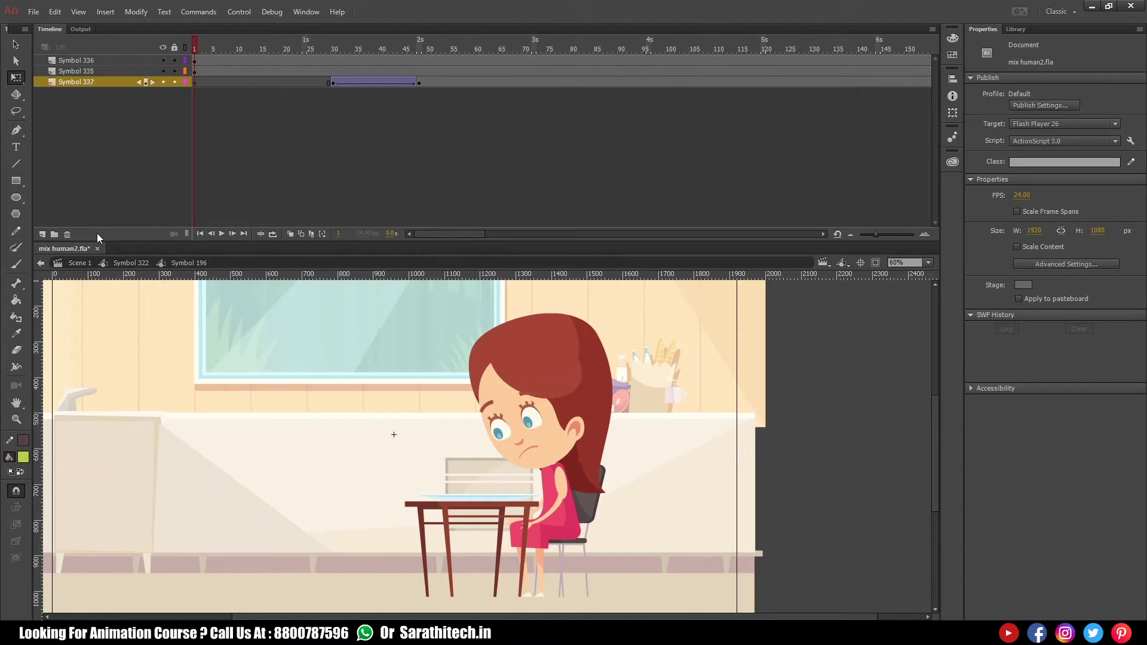
# - Return to Symbol 322, fit the stage in the window, and clip the content outside the stage
pyautogui.click(129, 264)
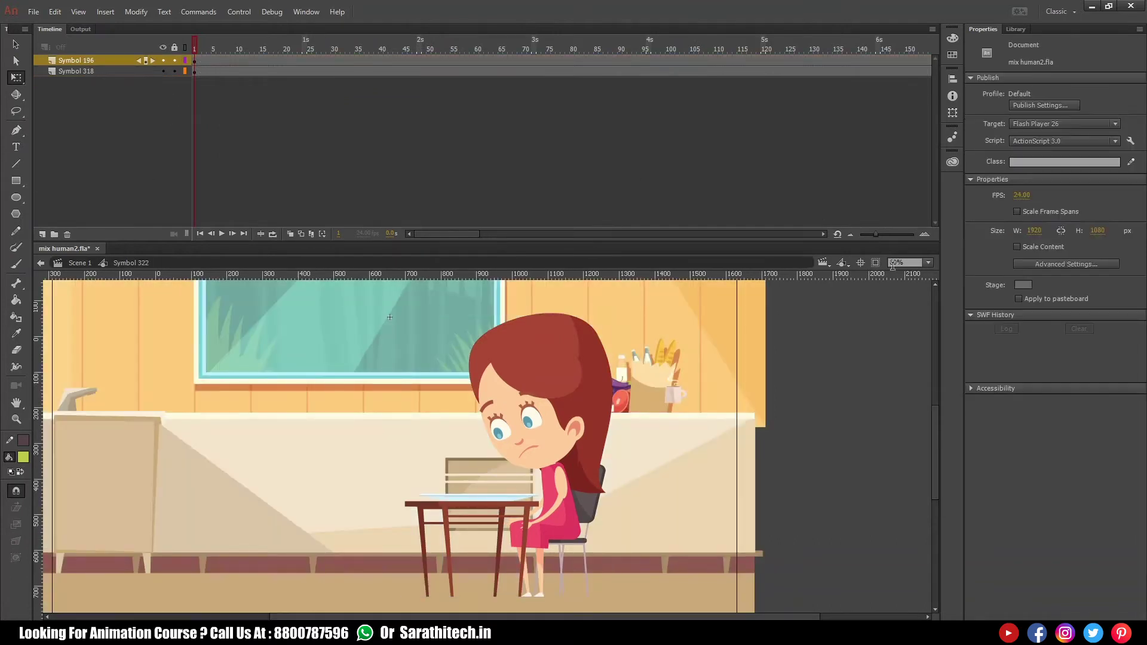
pyautogui.click(929, 263)
pyautogui.click(933, 272)
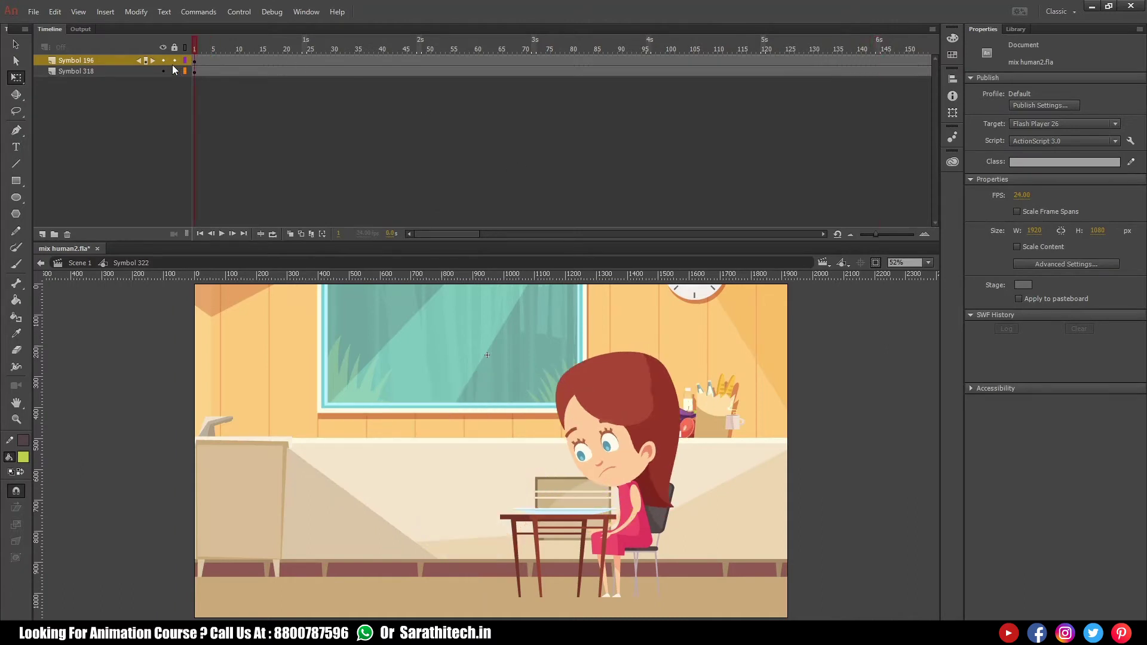
# - Scrub through the girl's motion in Symbol 335, then through Symbol 196 up to frame 51
pyautogui.doubleClick(627, 453)
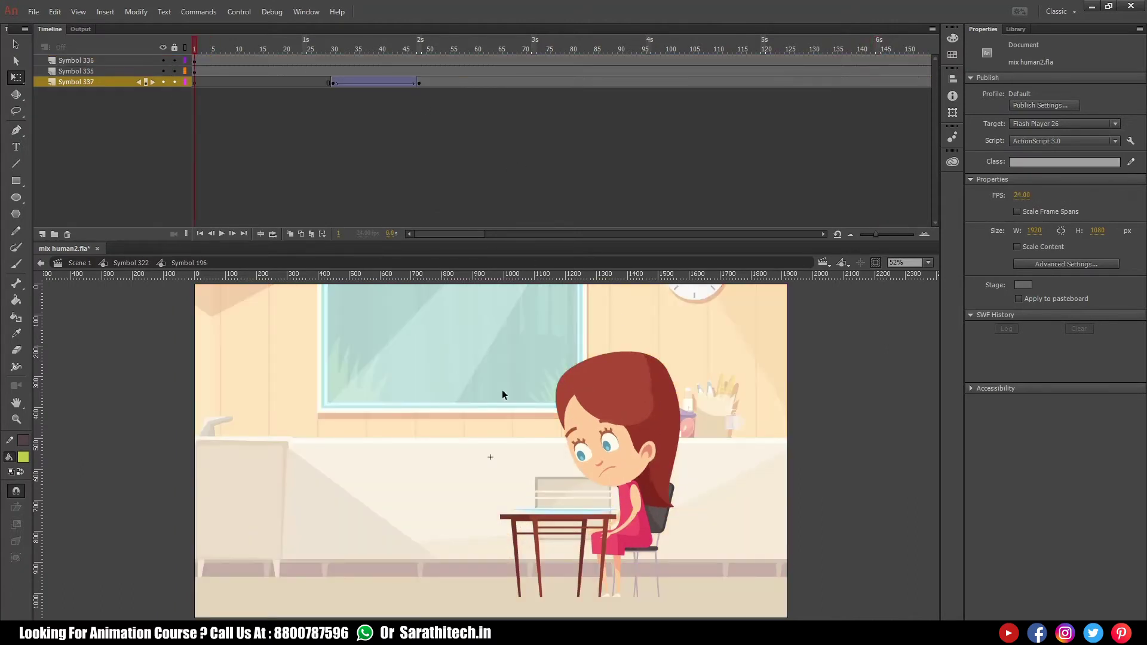
pyautogui.doubleClick(606, 425)
pyautogui.moveTo(209, 50); pyautogui.dragTo(364, 55)
pyautogui.moveTo(439, 59); pyautogui.dragTo(214, 181)
pyautogui.click(192, 262)
pyautogui.moveTo(332, 58); pyautogui.dragTo(429, 78)
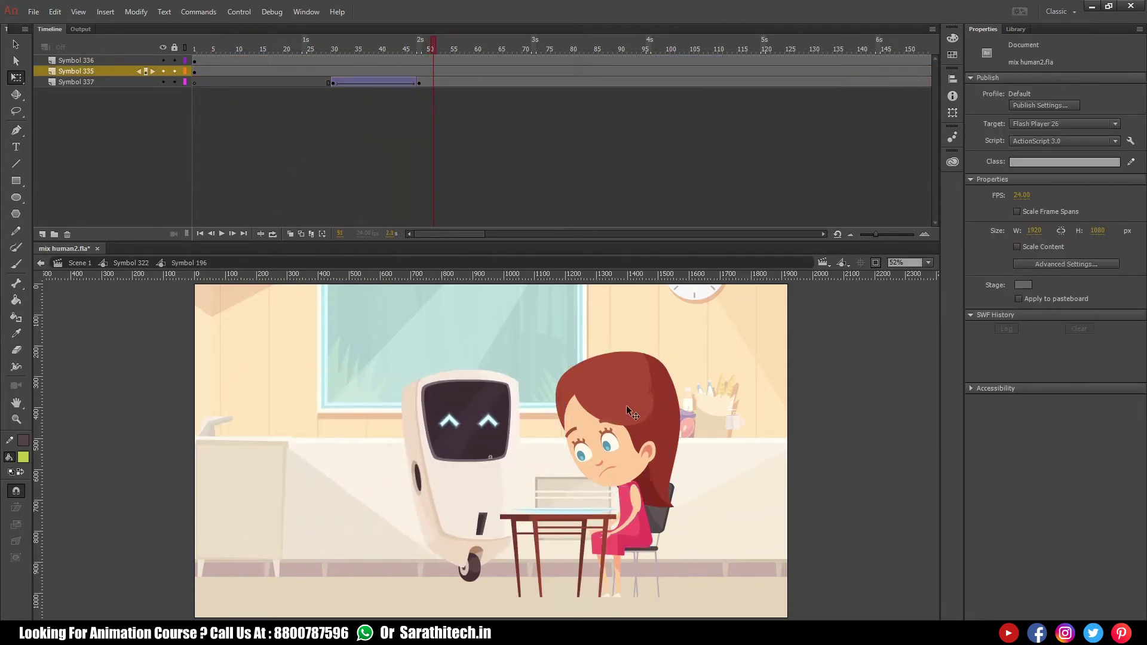
# - In the girl's Symbol 335, copy the tweened keyframes of frames 97–112 on all layers so the copy starts at frame 50
pyautogui.doubleClick(627, 407)
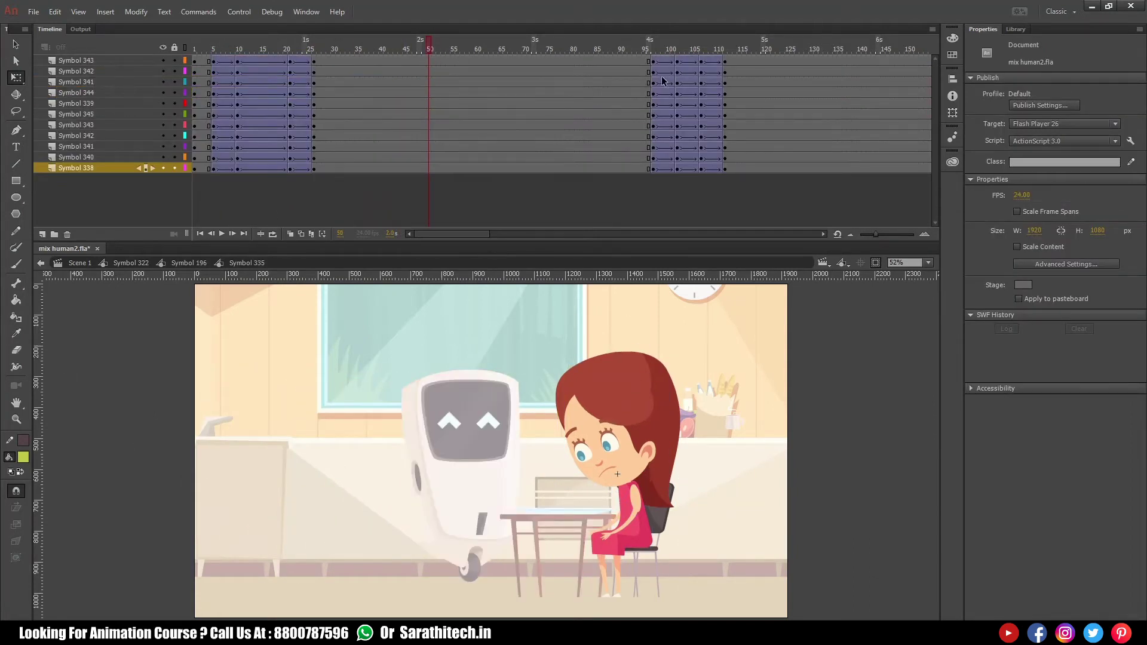
pyautogui.moveTo(653, 61); pyautogui.dragTo(730, 177)
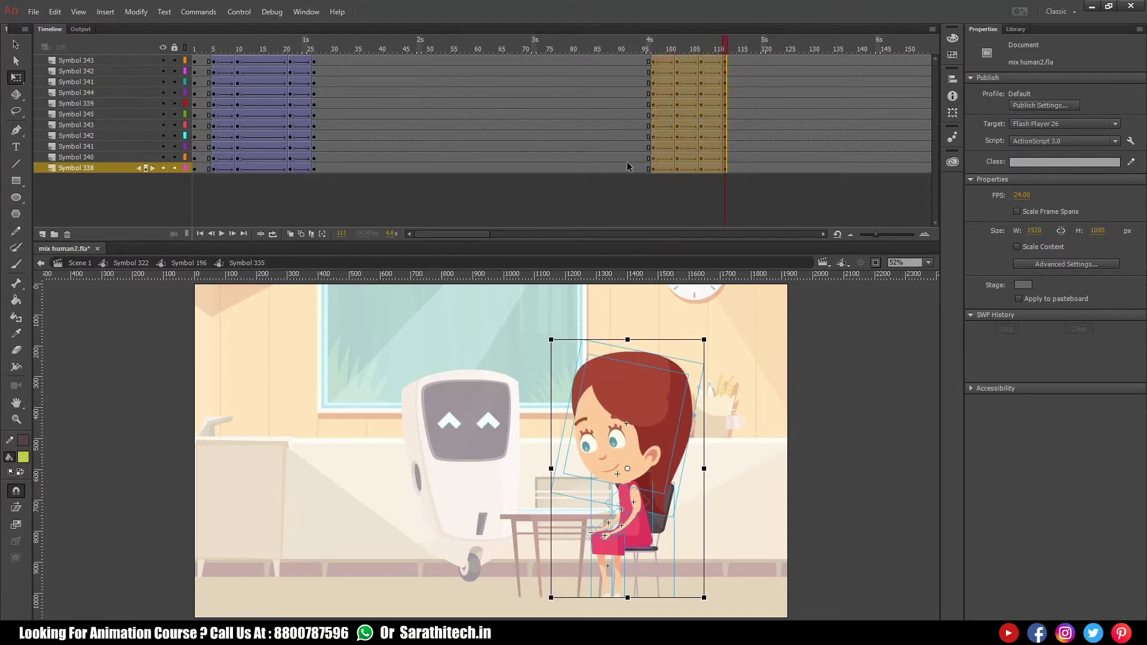
pyautogui.moveTo(655, 160); pyautogui.dragTo(477, 138)
pyautogui.moveTo(441, 49); pyautogui.dragTo(504, 59)
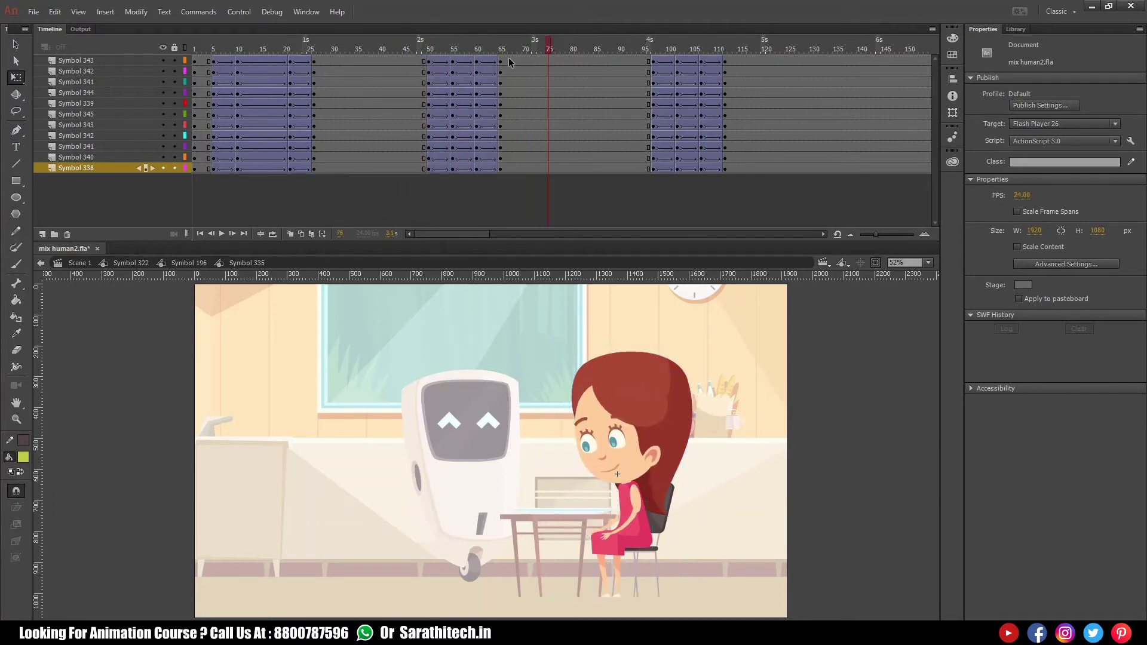
# - Synchronize the symbols across all layers of Symbol 335, then return to Symbol 196 and play it from the start
pyautogui.click(124, 62)
pyautogui.keyDown('shift'); pyautogui.click(131, 167); pyautogui.keyUp('shift')
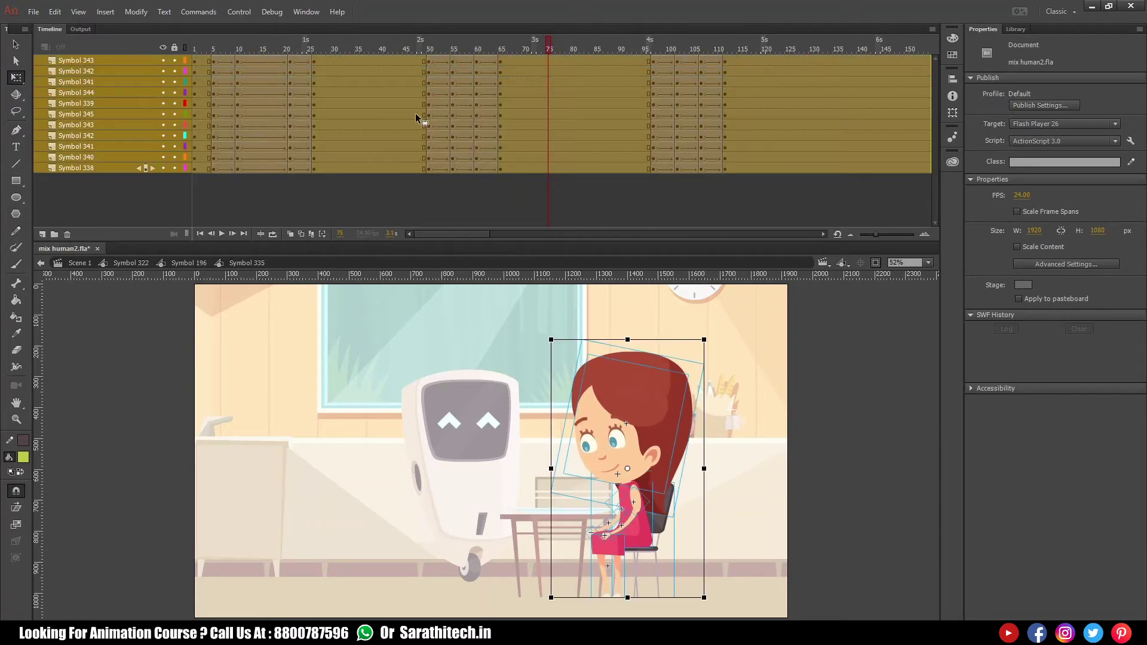
pyautogui.rightClick(455, 150)
pyautogui.click(504, 452)
pyautogui.click(199, 264)
pyautogui.click(202, 64)
pyautogui.press('Return')
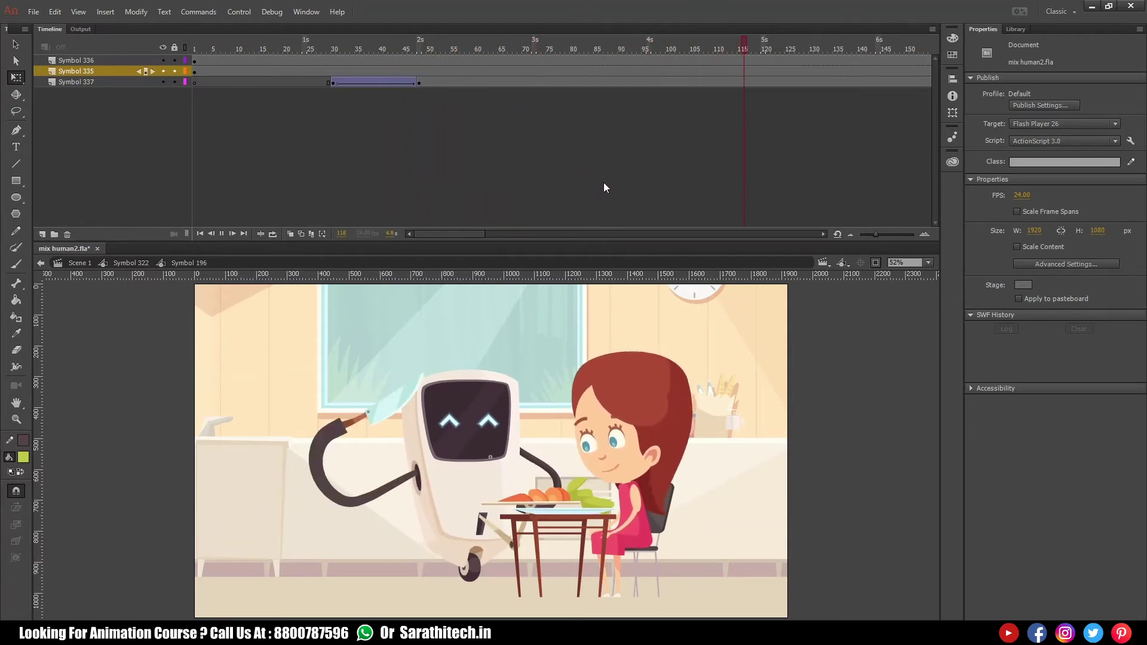
# - Reopen Symbol 335 and examine the girl's pose and mouth between frames 97 and 112
pyautogui.moveTo(626, 52)
pyautogui.mouseDown()
pyautogui.moveTo(613, 49)
pyautogui.moveTo(686, 54)
pyautogui.moveTo(622, 60)
pyautogui.mouseUp()
pyautogui.doubleClick(627, 436)
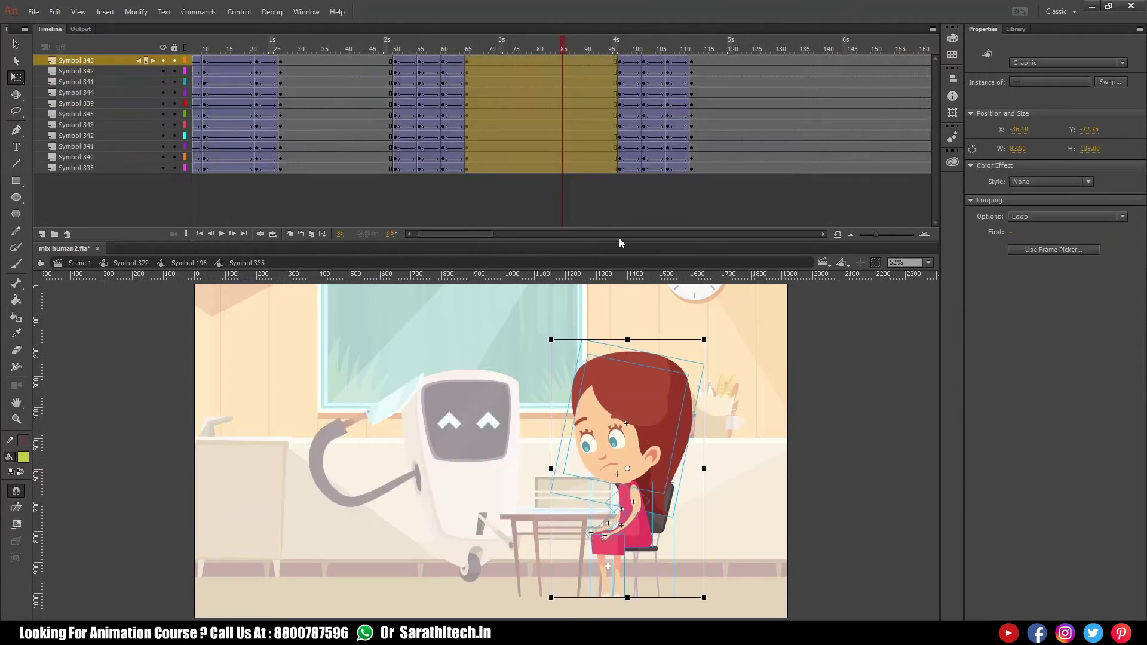
pyautogui.moveTo(616, 52); pyautogui.dragTo(691, 56)
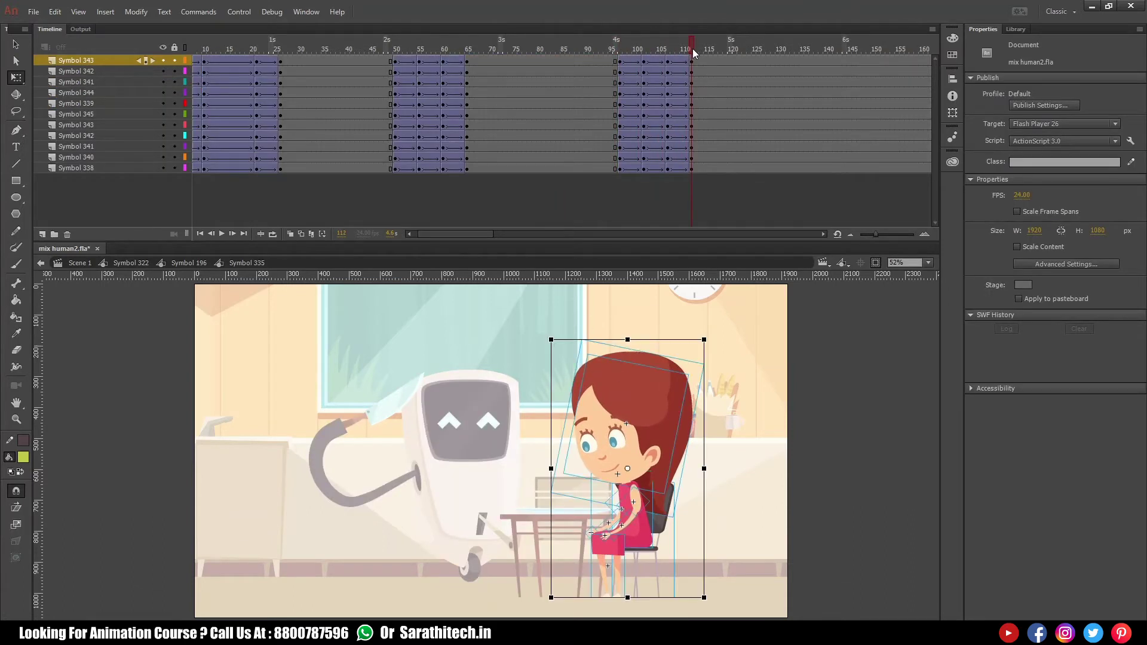
pyautogui.scroll(4, 697, 543)
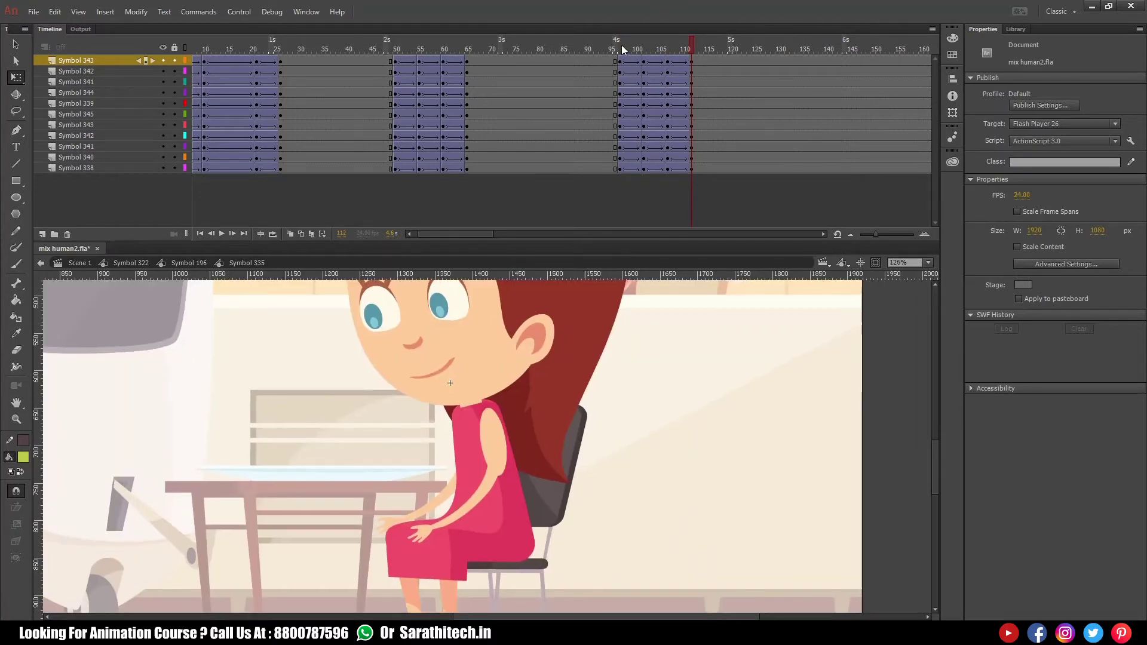
pyautogui.click(618, 46)
pyautogui.moveTo(618, 47); pyautogui.dragTo(696, 49)
# - Reset the frame 97 keyframes on all layers to the preceding held pose and classic-tween frames 97–102 with an ease of 100
pyautogui.moveTo(619, 63); pyautogui.dragTo(621, 190)
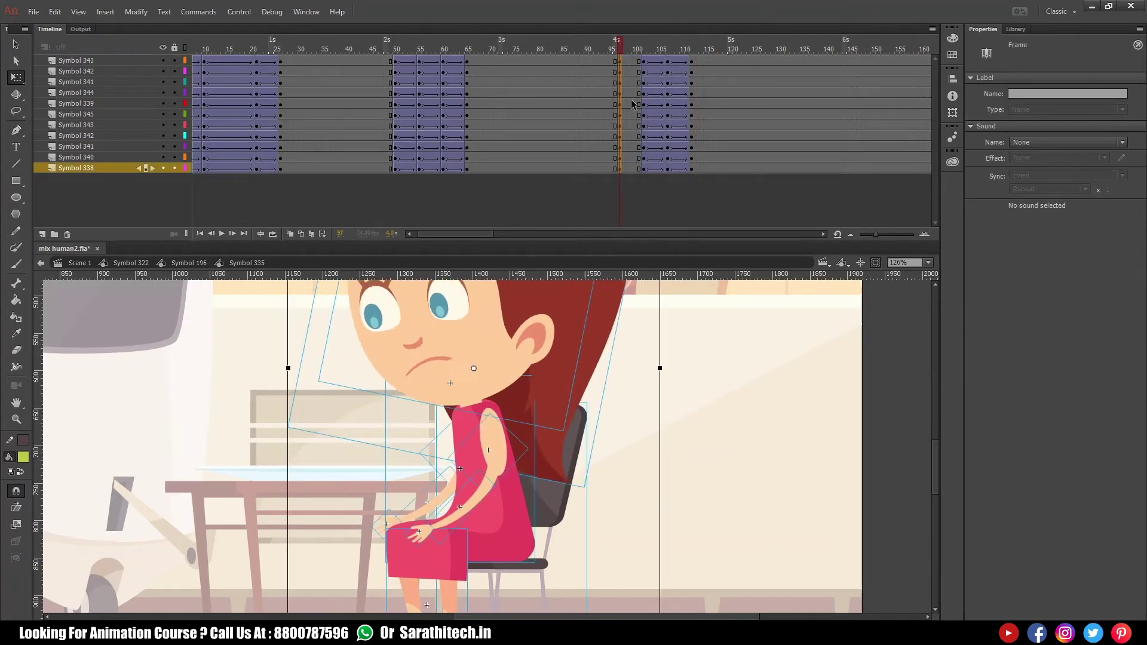
pyautogui.moveTo(630, 68); pyautogui.dragTo(640, 184)
pyautogui.rightClick(637, 160)
pyautogui.click(711, 184)
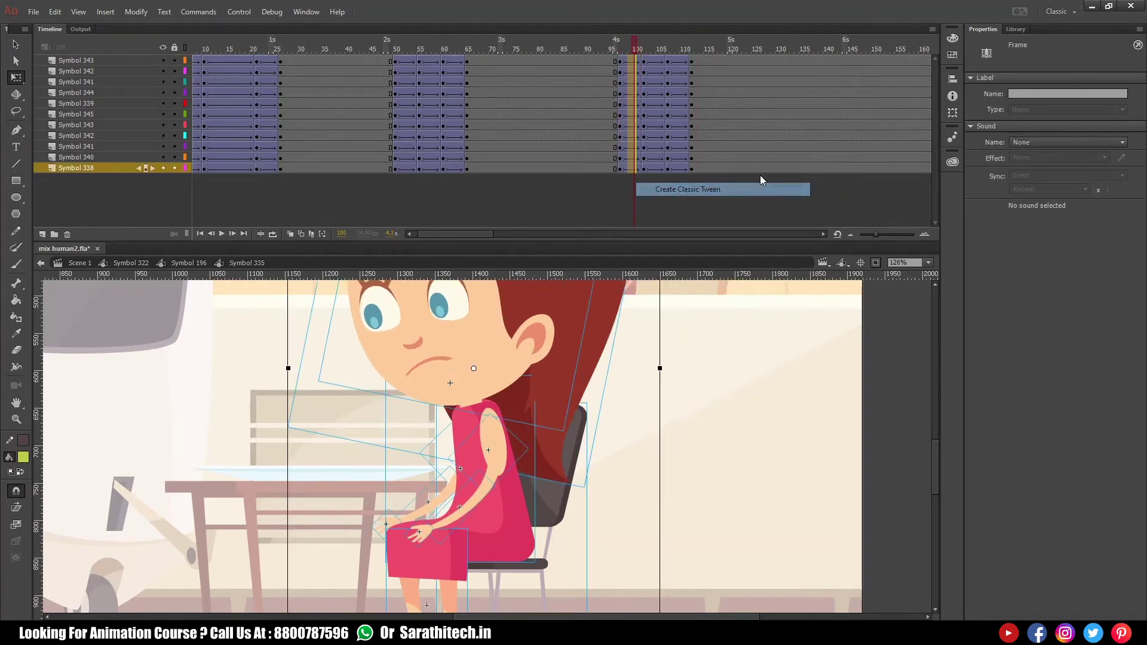
pyautogui.write('0')
pyautogui.press('Return')
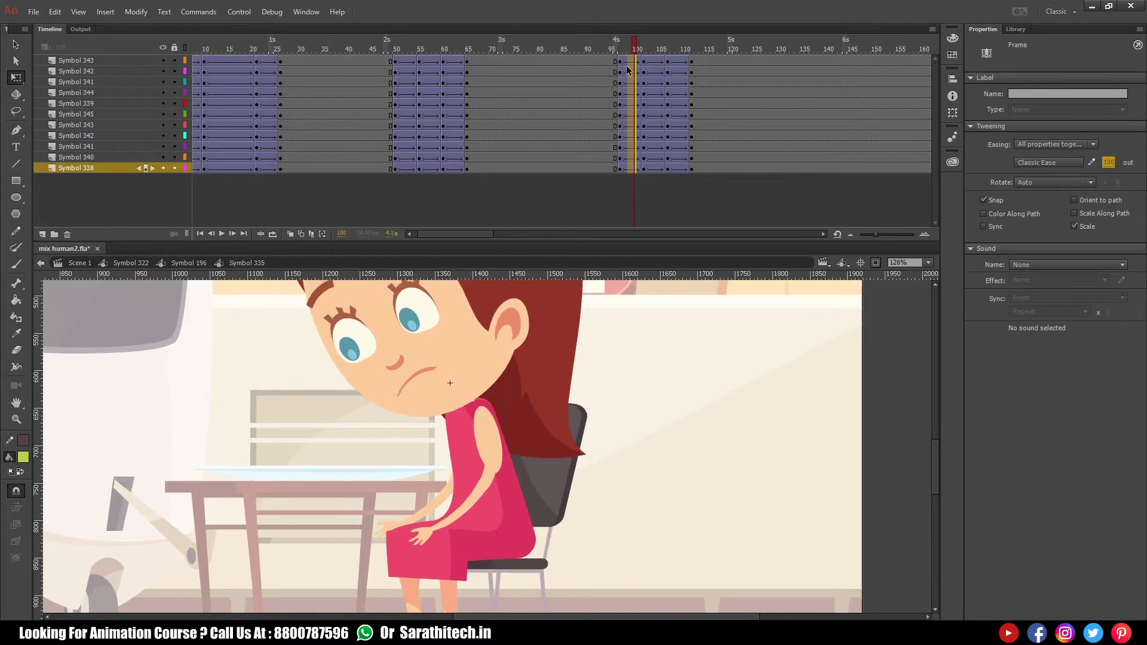
# - Play Symbol 335 and scrub frames 94–115 to check the girl's retimed reaction
pyautogui.press('Return')
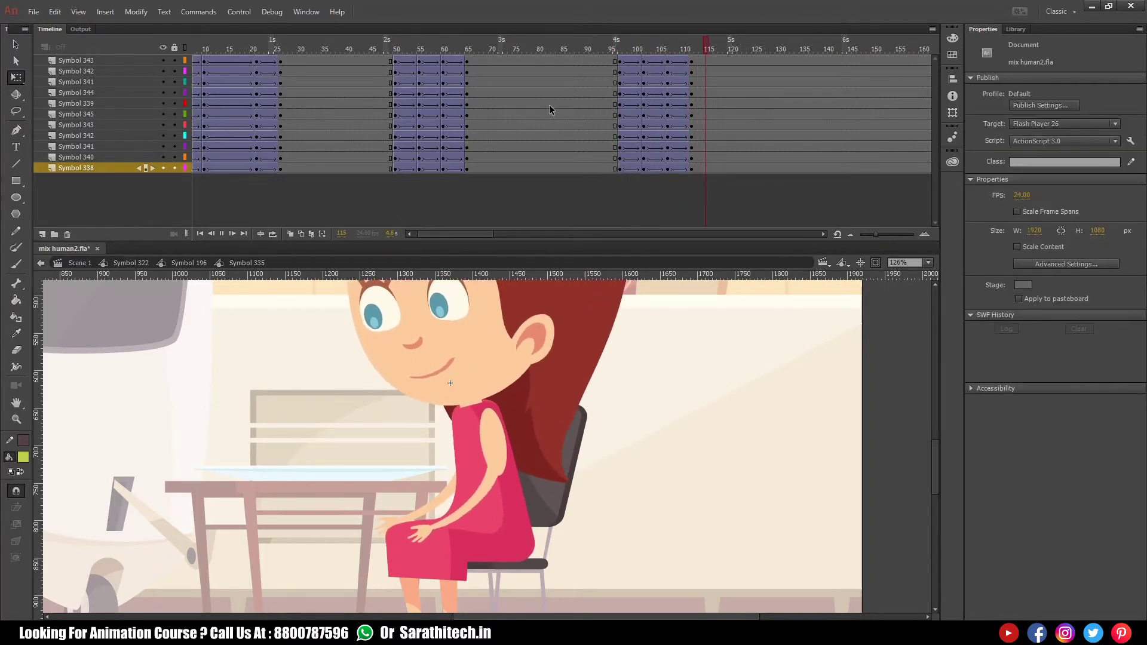
pyautogui.press('Return')
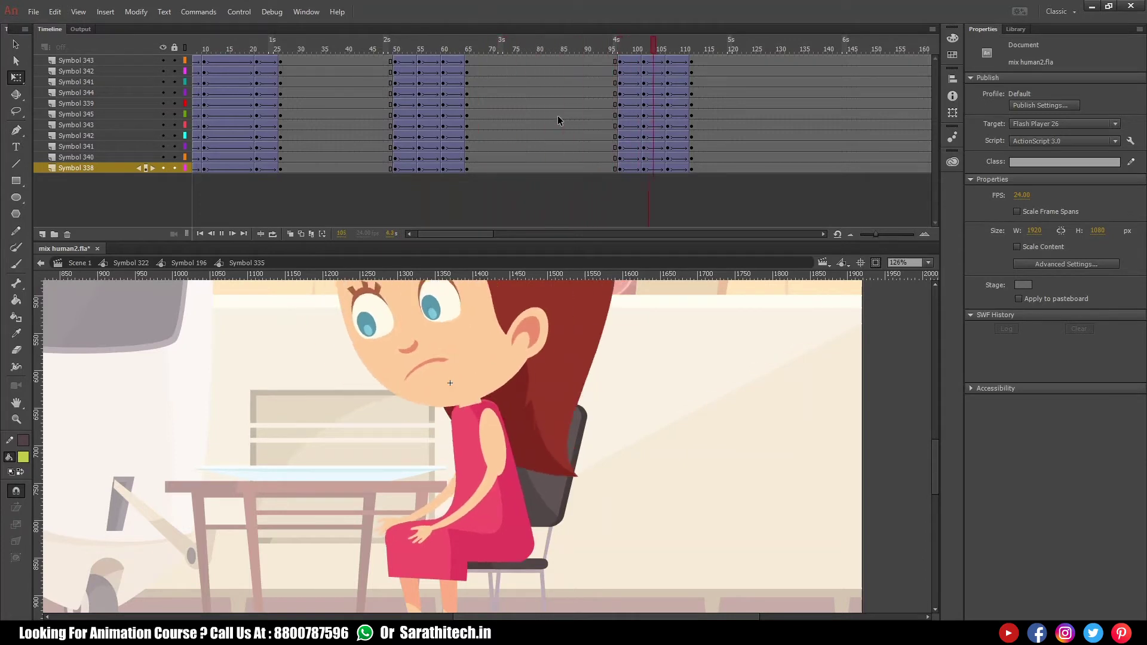
pyautogui.moveTo(605, 52); pyautogui.dragTo(701, 55)
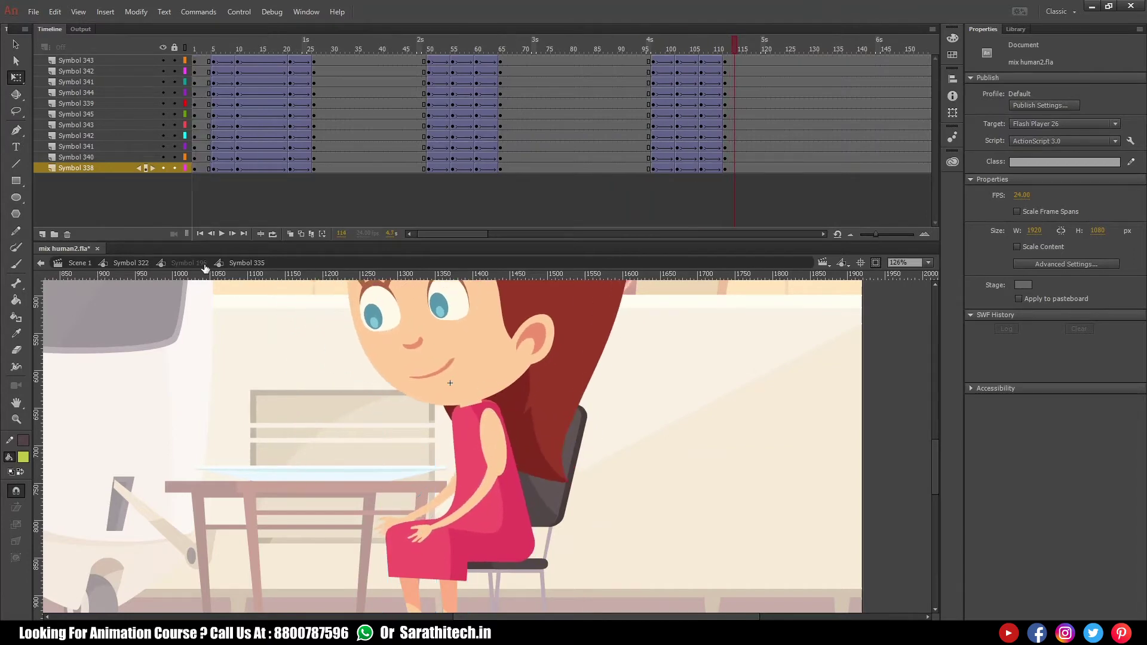
# - Return to Symbol 196 and play the kitchen scene from the start
pyautogui.click(204, 264)
pyautogui.hotkey('ctrl', '-')
pyautogui.hotkey('ctrl', '-')
pyautogui.hotkey('ctrl', '-')
pyautogui.moveTo(338, 399); pyautogui.dragTo(616, 532)
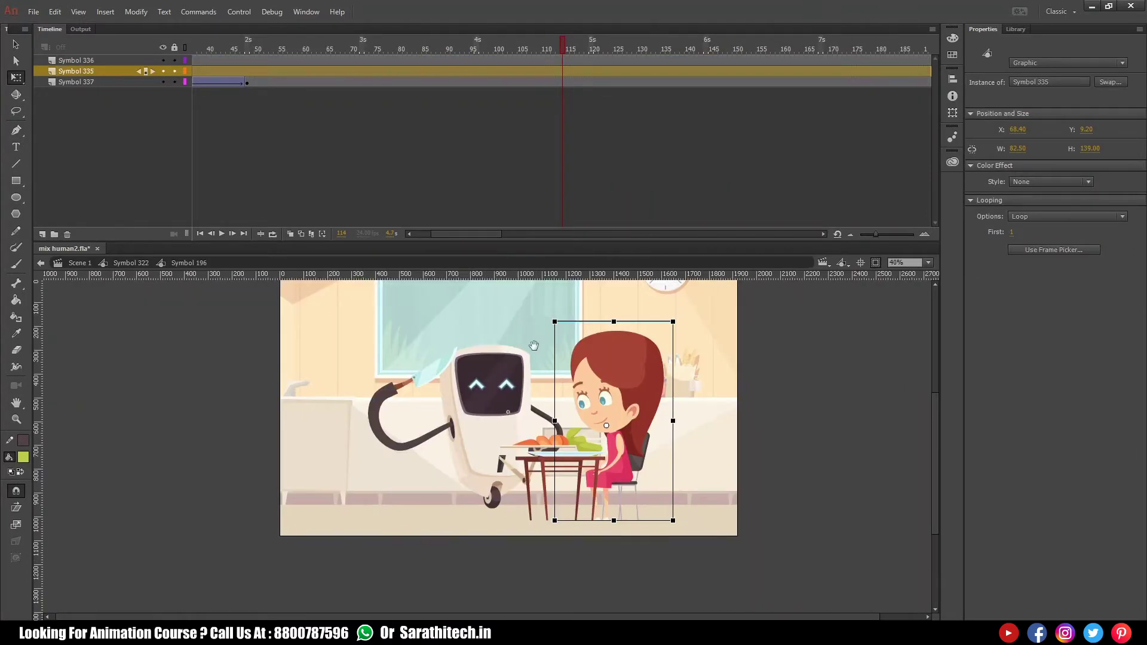
pyautogui.moveTo(446, 234); pyautogui.dragTo(428, 234)
pyautogui.moveTo(207, 49); pyautogui.dragTo(165, 74)
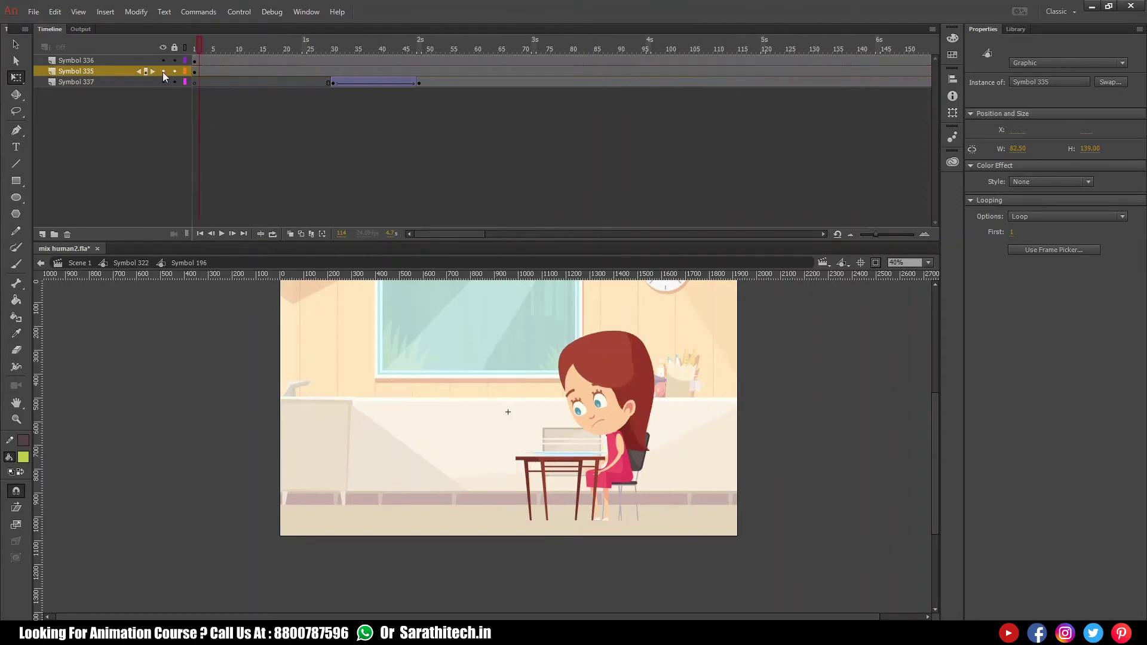
pyautogui.press('Return')
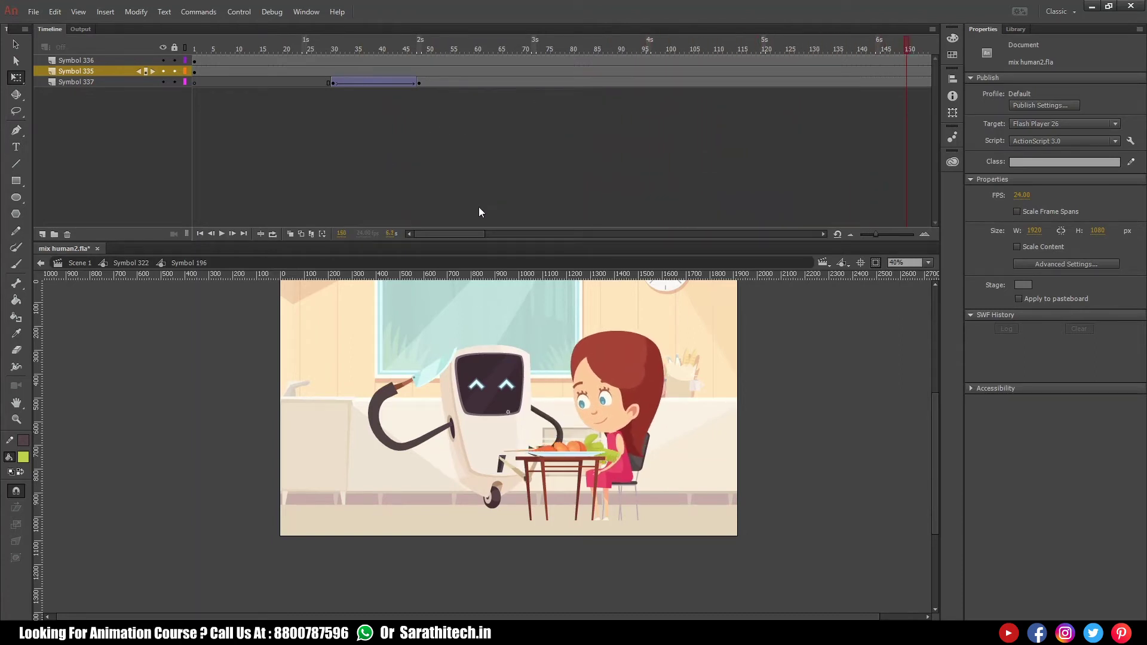
# - Remove the frames after frame 140 on all layers of Symbol 196 and play the scene from the start
pyautogui.moveTo(757, 41); pyautogui.dragTo(951, 139)
pyautogui.click(572, 226)
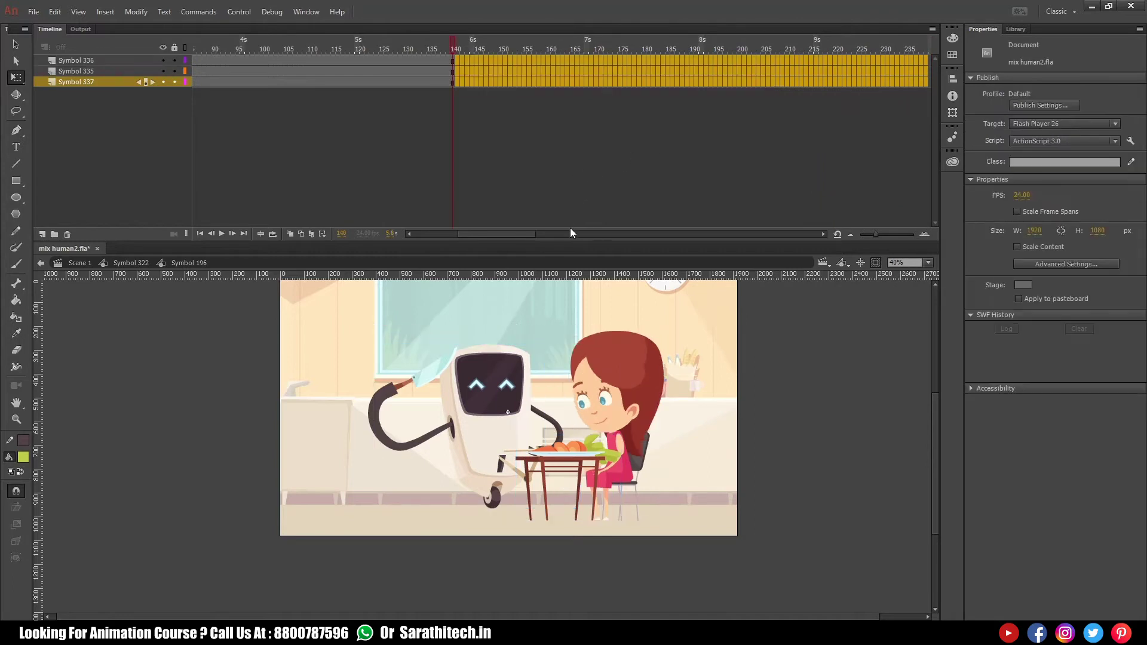
pyautogui.moveTo(498, 236); pyautogui.dragTo(460, 235)
pyautogui.press('Return')
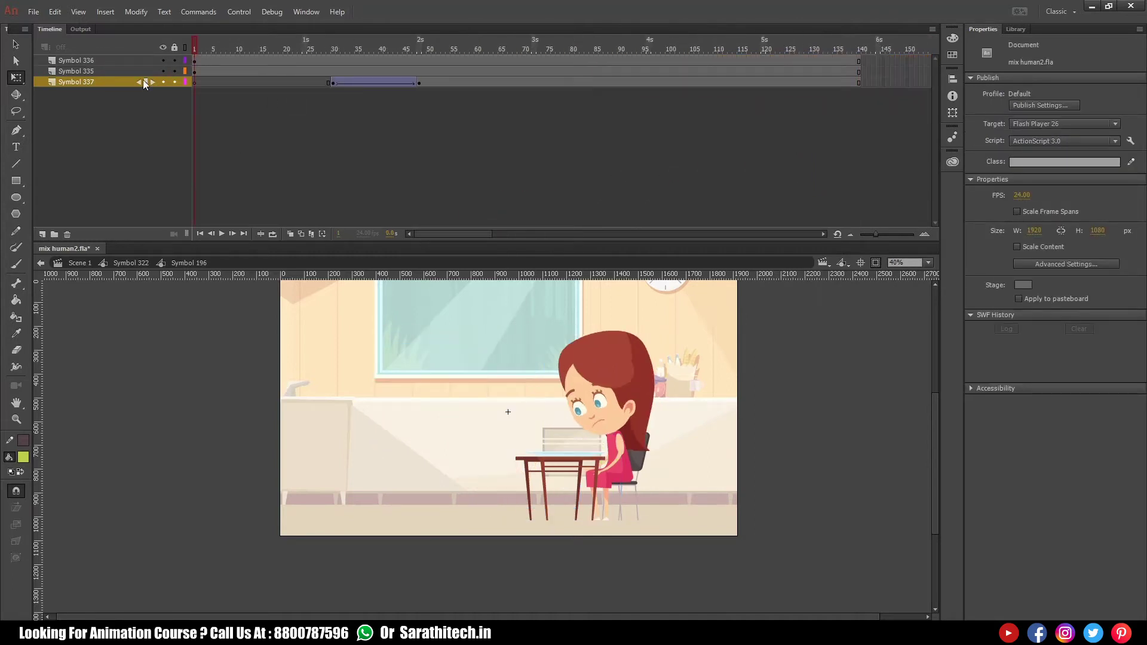
pyautogui.press('Return')
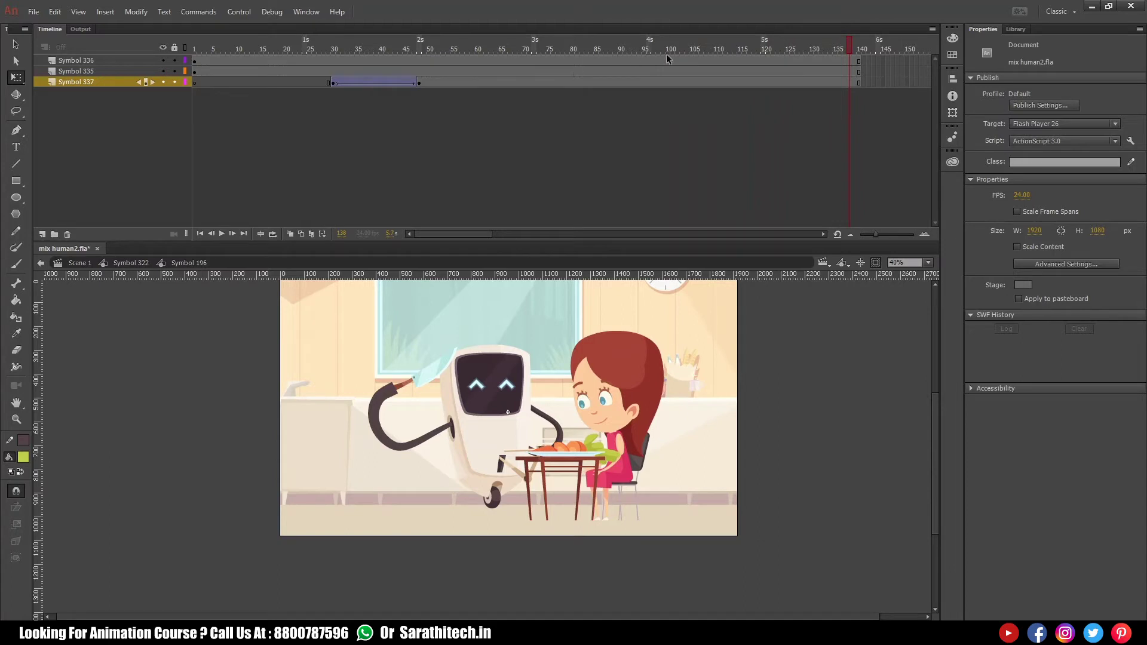
# - Insert frames around frames 133–137 on all layers of Symbol 196, extending the timeline past frame 255
pyautogui.moveTo(477, 234); pyautogui.dragTo(530, 233)
pyautogui.moveTo(334, 67); pyautogui.dragTo(363, 102)
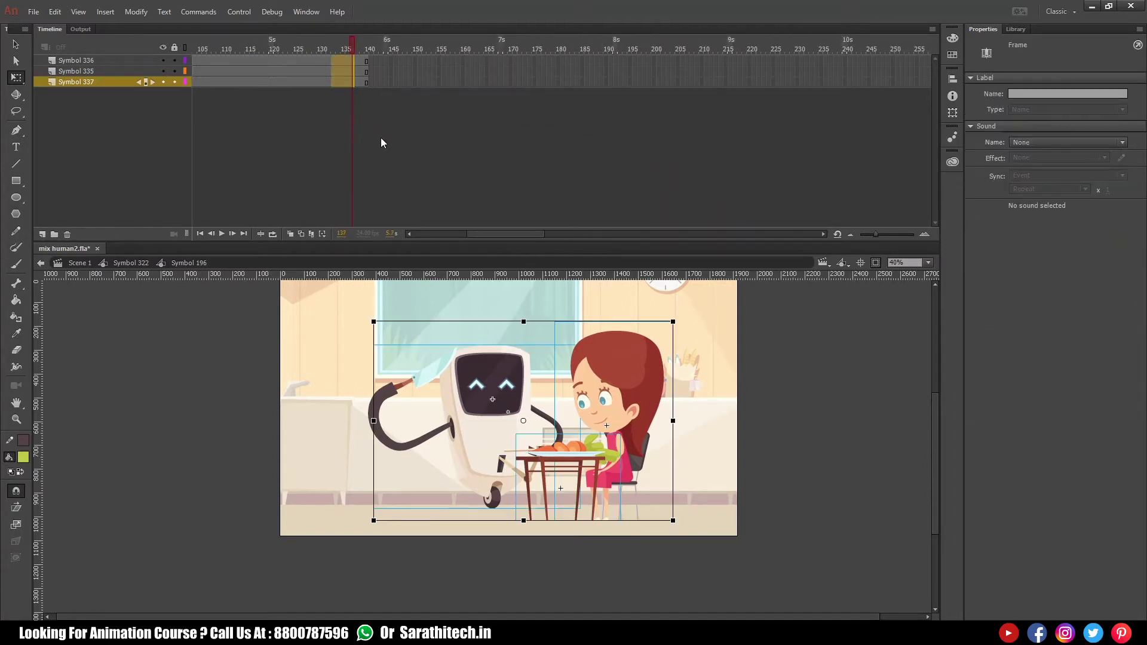
pyautogui.press('F5')
pyautogui.press('F5')
pyautogui.press('F5')
pyautogui.press('F5')
pyautogui.press('F5')
pyautogui.press('F5')
pyautogui.press('F5')
pyautogui.press('F5')
pyautogui.press('F5')
pyautogui.press('F5')
pyautogui.press('F5')
pyautogui.press('F5')
pyautogui.press('F5')
pyautogui.press('F5')
pyautogui.press('F5')
pyautogui.press('F5')
pyautogui.press('F5')
pyautogui.press('F5')
pyautogui.press('F5')
pyautogui.press('F5')
# - Open the robot's Symbol 337 and try keyframing all layers at frame 110 with the Symbol 355 layer unlocked
pyautogui.moveTo(346, 50); pyautogui.dragTo(360, 81)
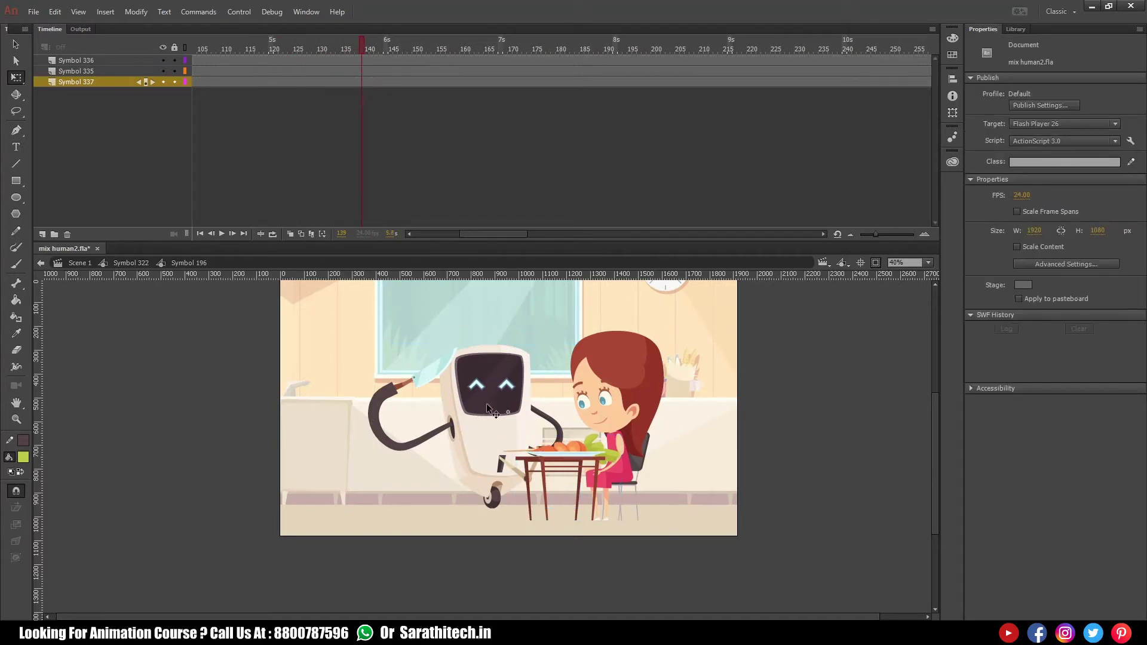
pyautogui.doubleClick(487, 404)
pyautogui.scroll(3, 578, 293)
pyautogui.moveTo(564, 60); pyautogui.dragTo(564, 202)
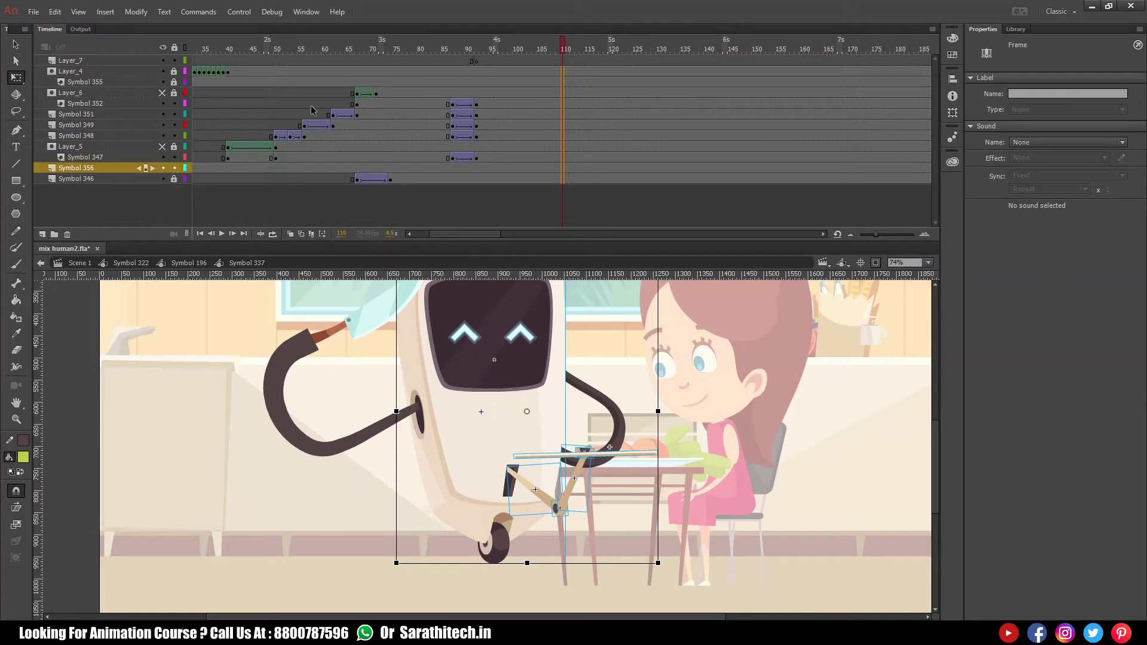
pyautogui.click(175, 82)
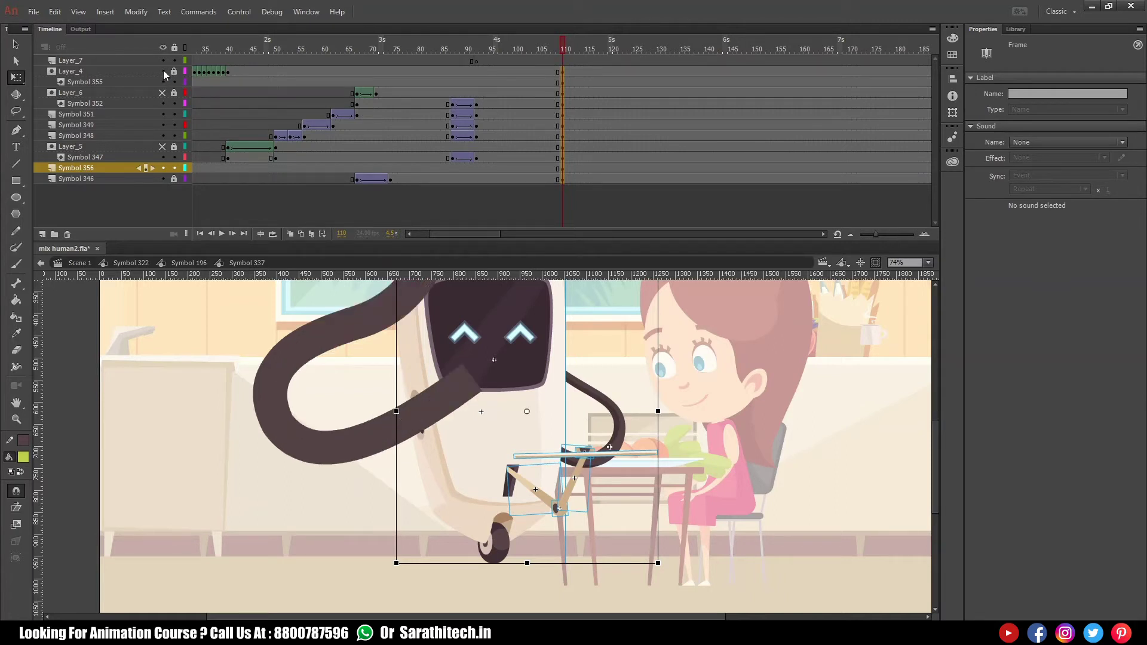
pyautogui.click(163, 71)
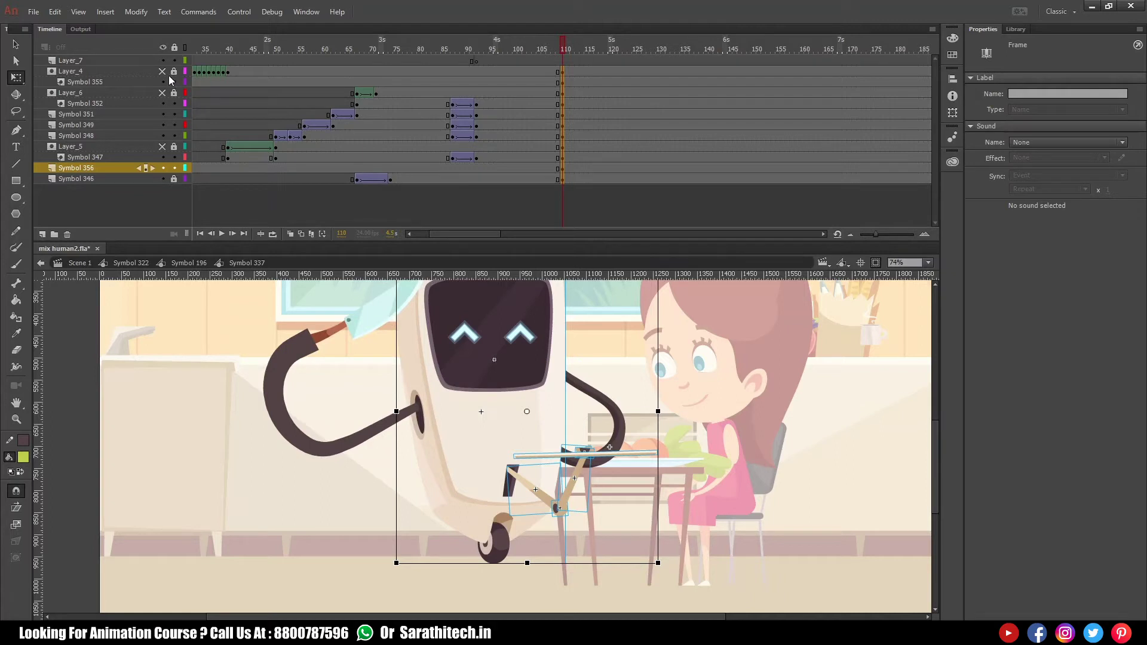
pyautogui.click(162, 71)
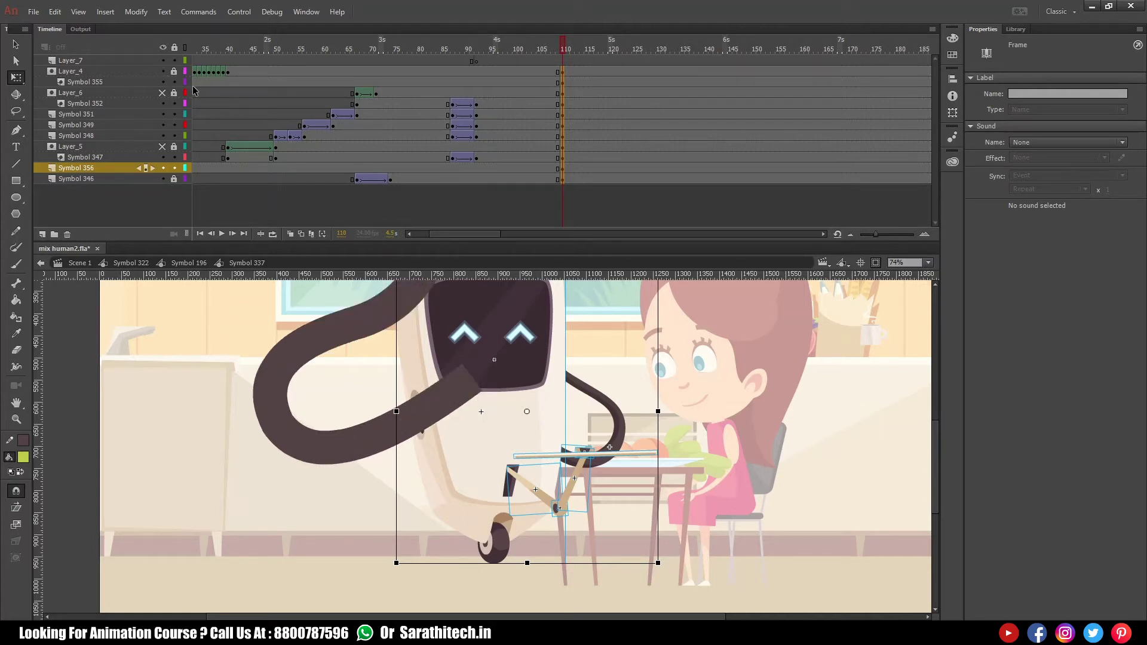
pyautogui.hotkey('shift', 'F6')
# - Return to Symbol 196, reopen the robot's Symbol 337 and scrub its timeline to frame 108
pyautogui.click(182, 263)
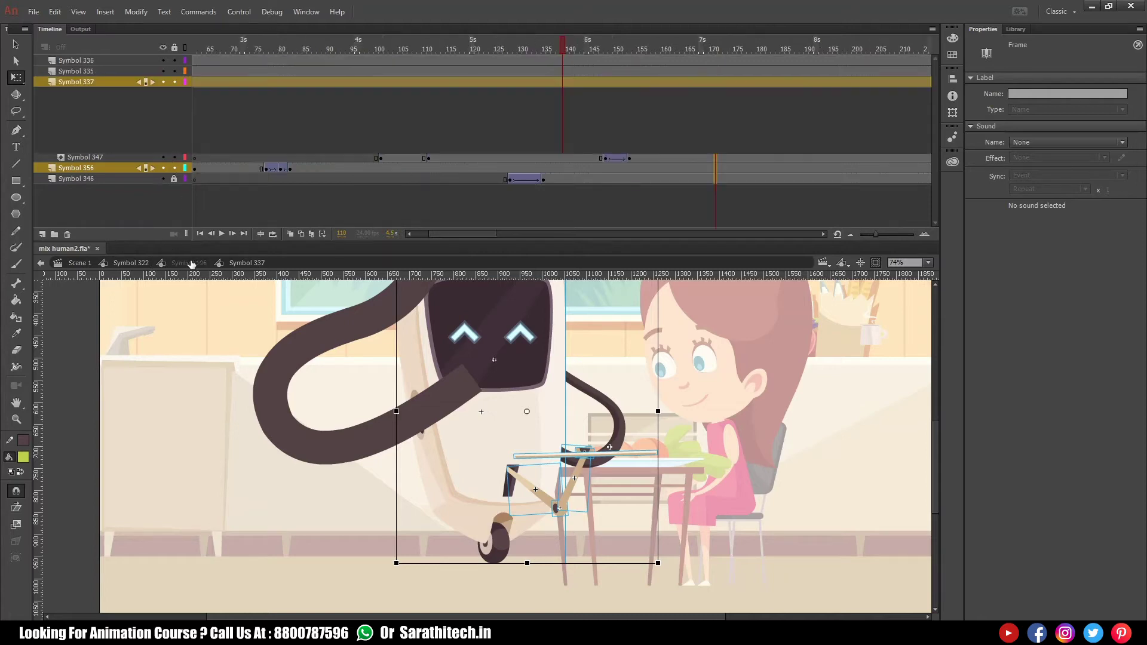
pyautogui.moveTo(722, 457); pyautogui.dragTo(734, 469)
pyautogui.scroll(-10, 515, 432)
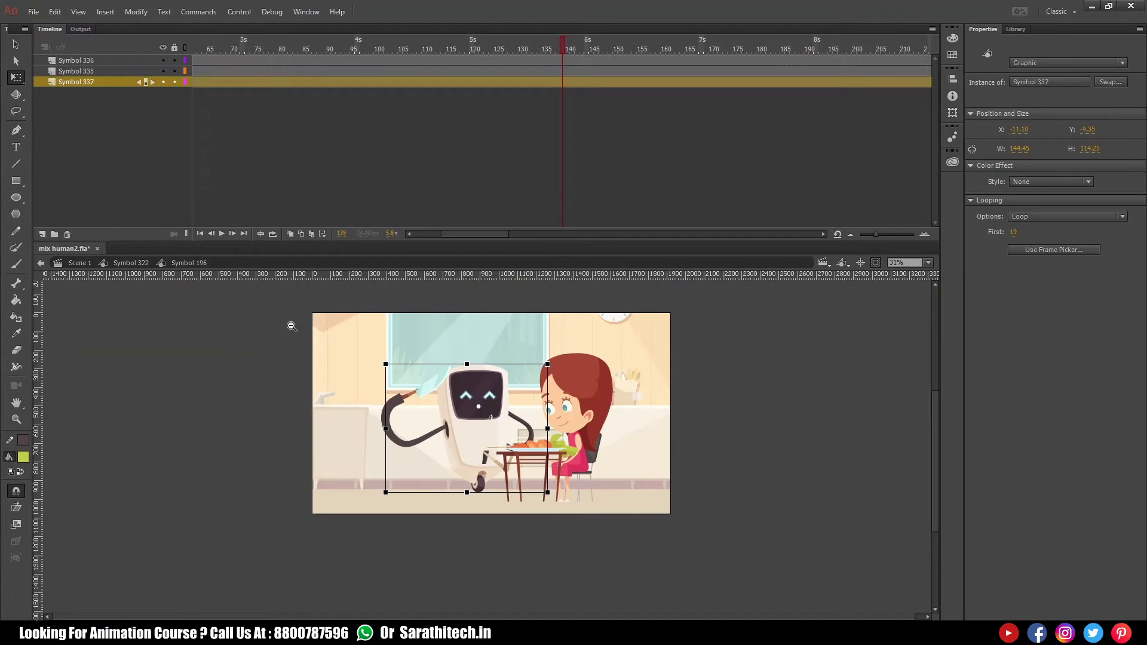
pyautogui.scroll(3, 390, 370)
pyautogui.doubleClick(535, 406)
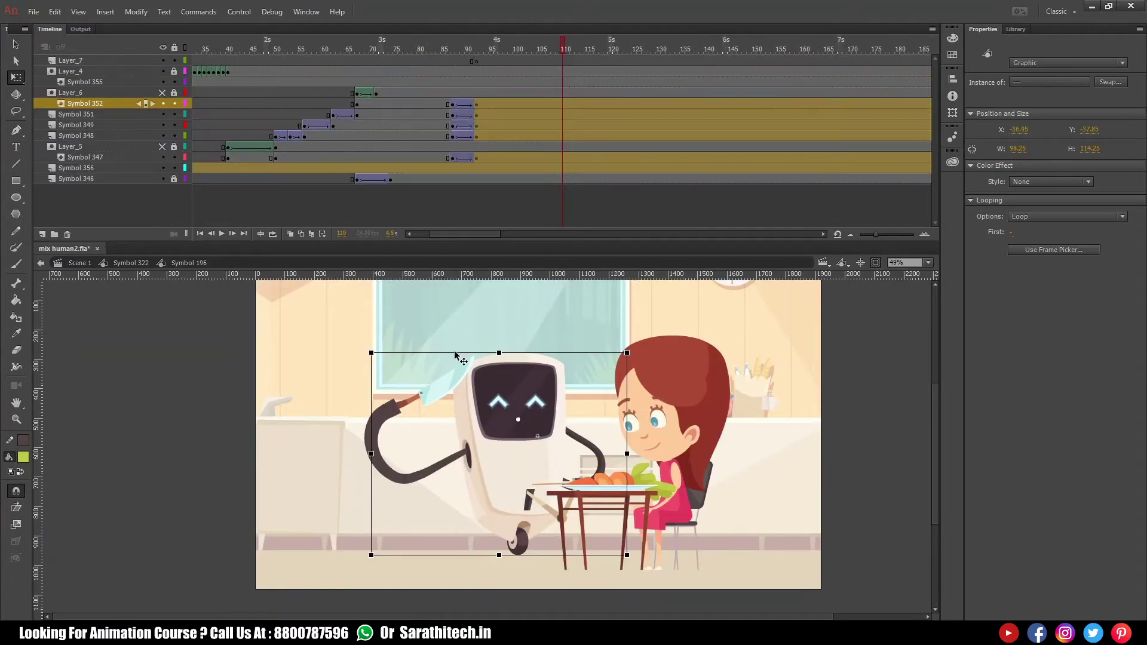
pyautogui.scroll(2, 487, 333)
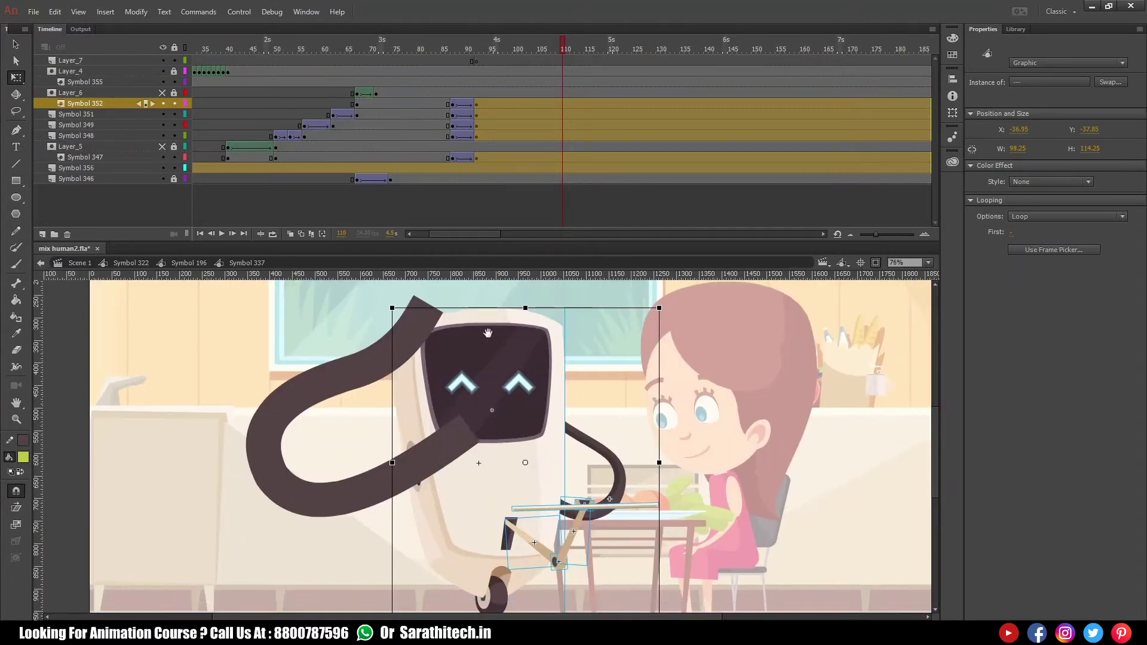
pyautogui.click(105, 92)
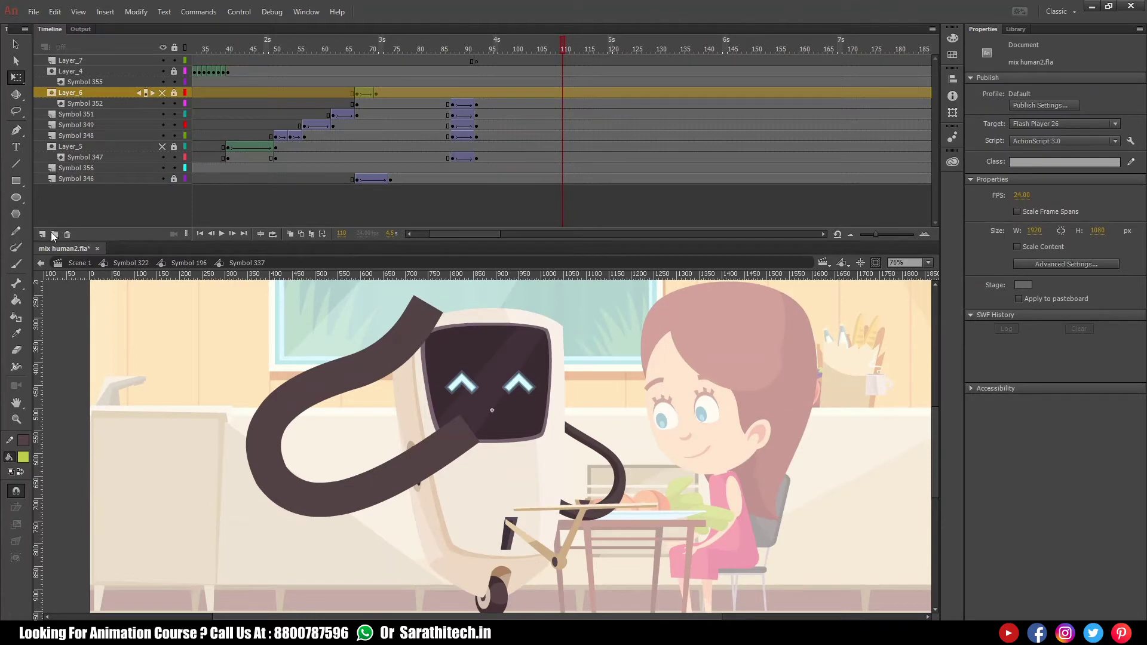
pyautogui.moveTo(435, 41); pyautogui.dragTo(551, 76)
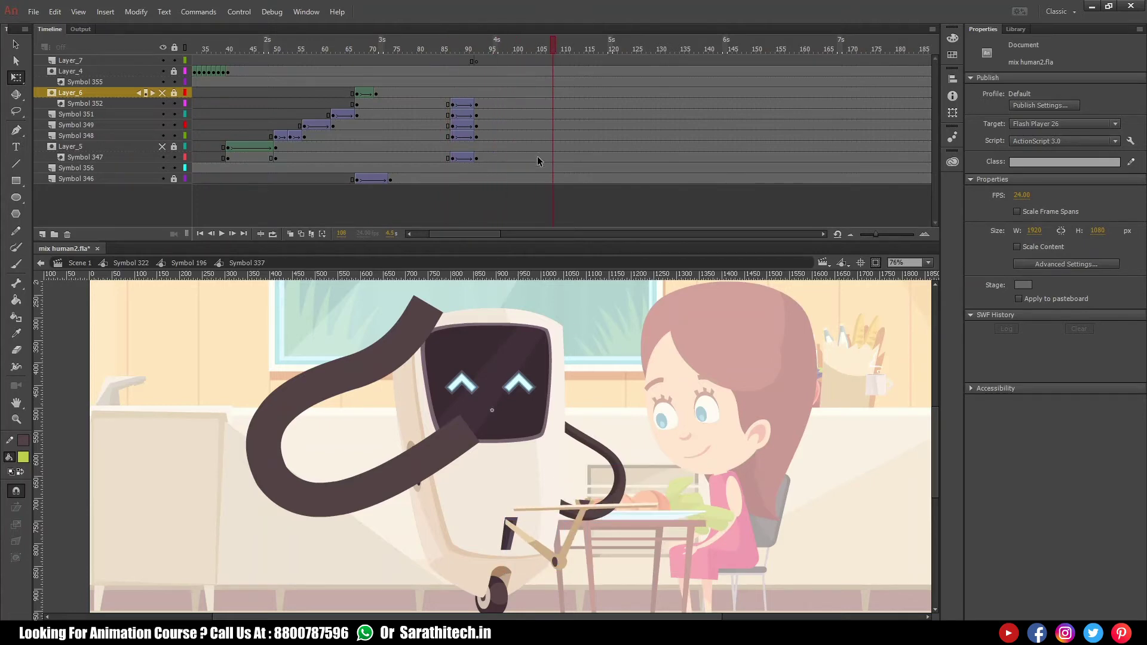
# - At frame 92, rotate the tray's upright arm and bracket about the lower joint so the bracket sits beneath the tray
pyautogui.moveTo(565, 481); pyautogui.dragTo(616, 572)
pyautogui.moveTo(471, 53); pyautogui.dragTo(478, 75)
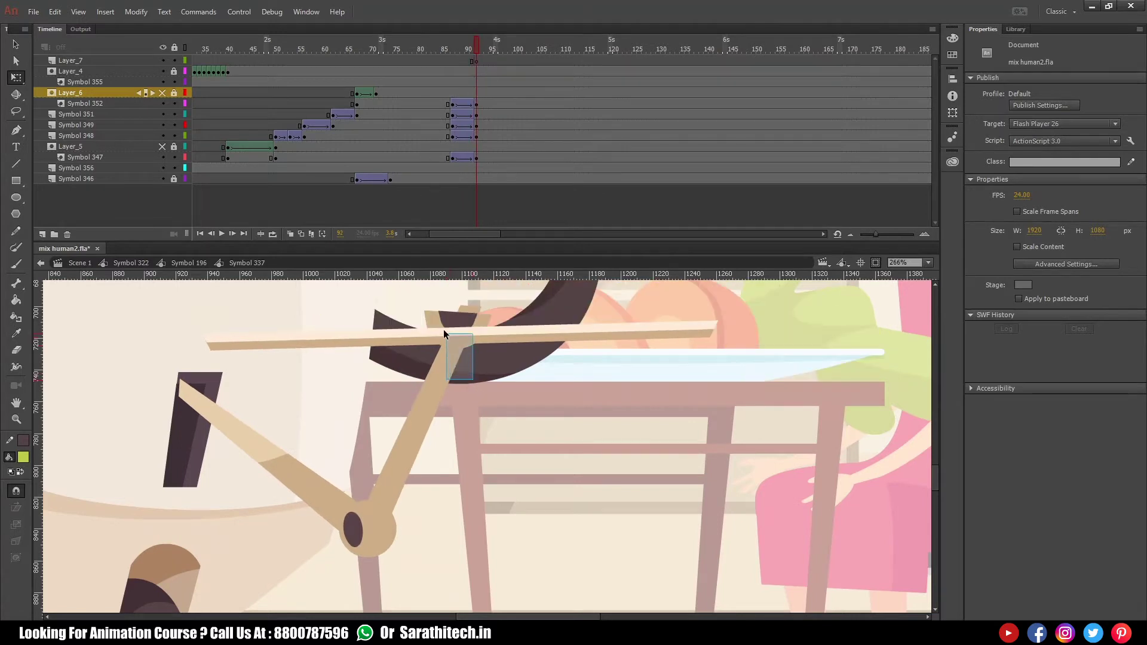
pyautogui.click(510, 334)
pyautogui.click(449, 392)
pyautogui.moveTo(428, 420); pyautogui.dragTo(372, 527)
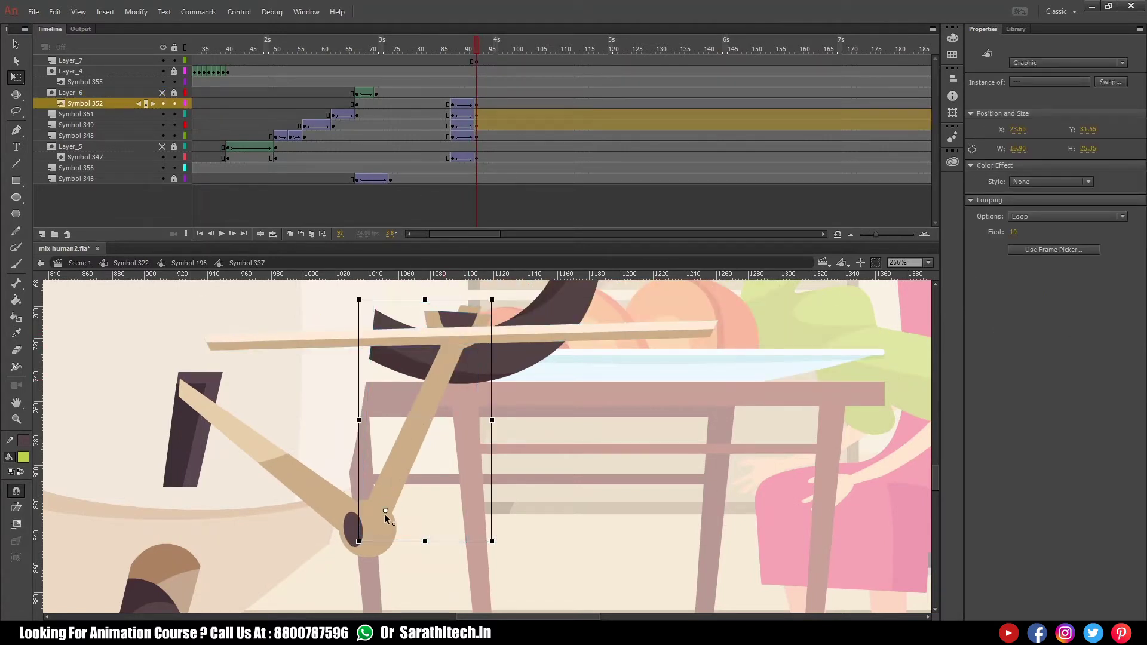
pyautogui.moveTo(496, 302); pyautogui.dragTo(437, 322)
pyautogui.click(512, 136)
# - Insert keyframes at frame 100 on the tray support layers, Symbols 352, 351, 349, 348 and 347
pyautogui.moveTo(475, 49); pyautogui.dragTo(571, 80)
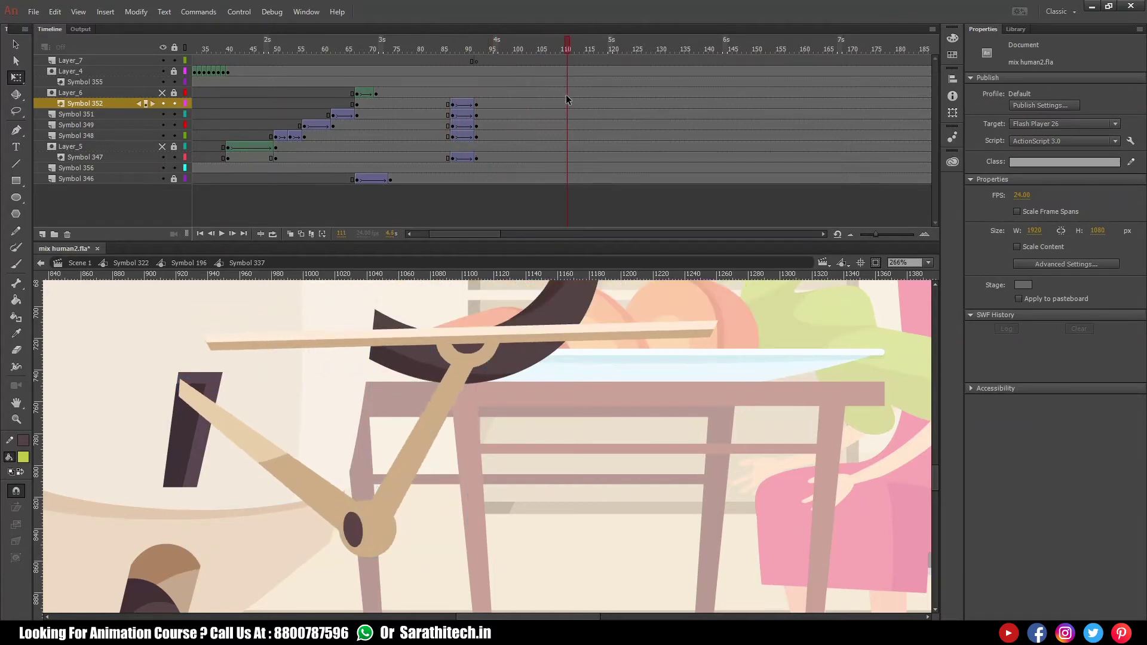
pyautogui.moveTo(491, 301); pyautogui.dragTo(559, 335)
pyautogui.moveTo(432, 438); pyautogui.dragTo(472, 424)
pyautogui.keyDown('ctrl'); pyautogui.keyDown('alt'); pyautogui.click(512, 457); pyautogui.keyUp('alt'); pyautogui.keyUp('ctrl')
pyautogui.keyDown('ctrl'); pyautogui.keyDown('alt'); pyautogui.click(513, 458); pyautogui.keyUp('alt'); pyautogui.keyUp('ctrl')
pyautogui.keyDown('ctrl'); pyautogui.keyDown('alt'); pyautogui.click(513, 457); pyautogui.keyUp('alt'); pyautogui.keyUp('ctrl')
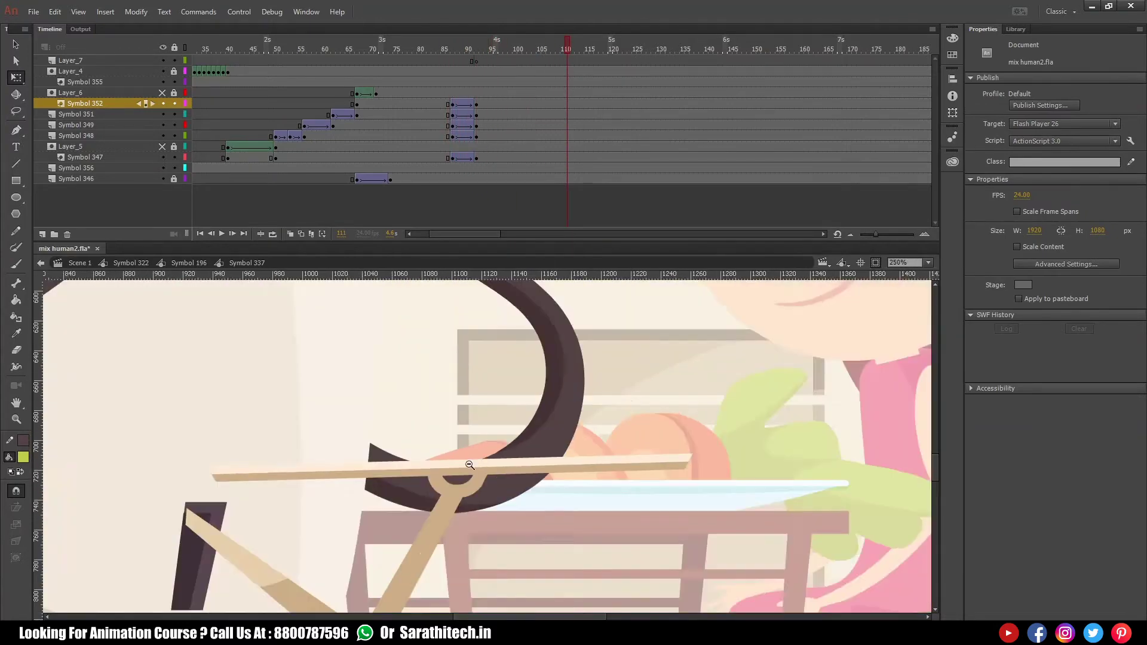
pyautogui.keyDown('ctrl'); pyautogui.keyDown('alt'); pyautogui.click(512, 439); pyautogui.keyUp('alt'); pyautogui.keyUp('ctrl')
pyautogui.keyDown('ctrl'); pyautogui.keyDown('alt'); pyautogui.click(512, 439); pyautogui.keyUp('alt'); pyautogui.keyUp('ctrl')
pyautogui.scroll(-1, 498, 424)
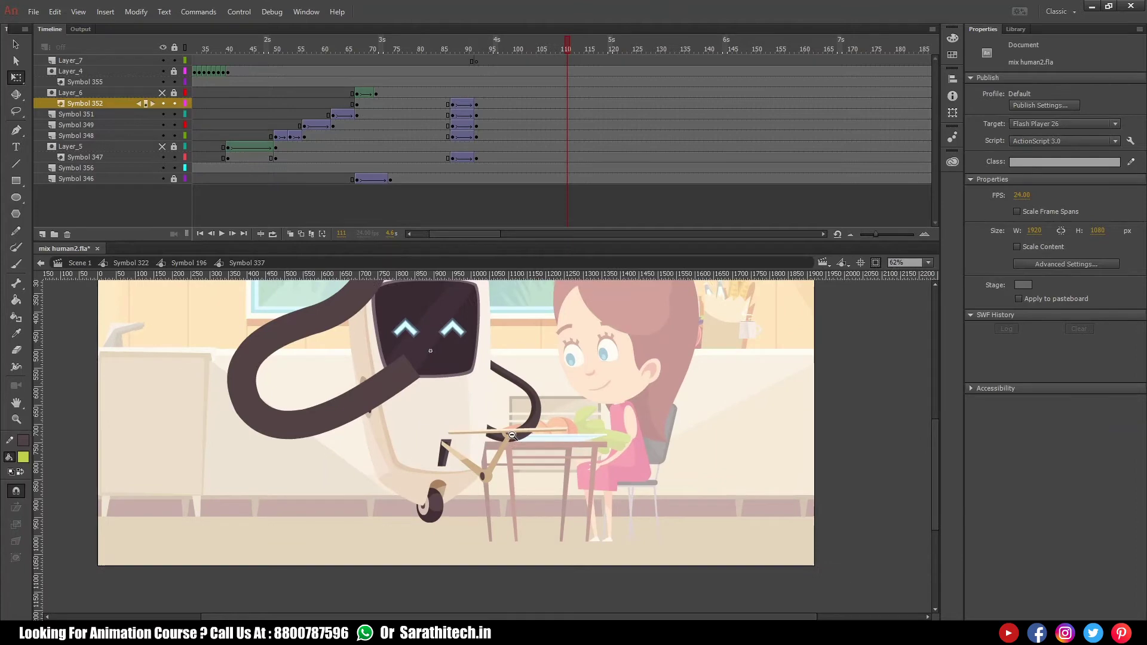
pyautogui.scroll(5, 496, 406)
pyautogui.moveTo(501, 49); pyautogui.dragTo(521, 91)
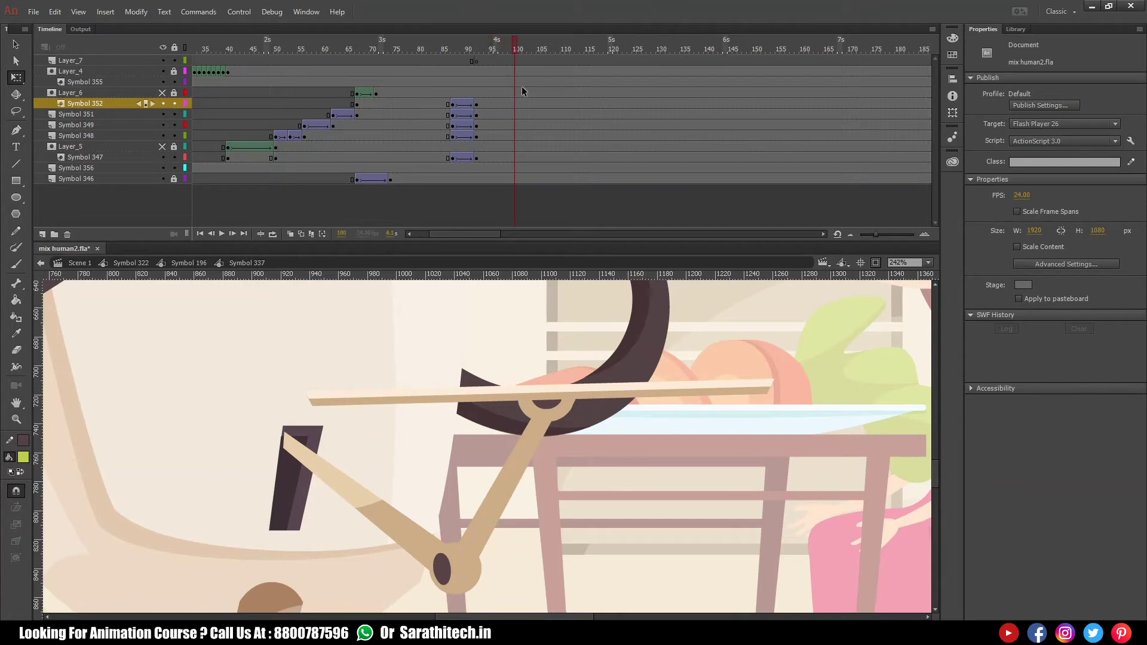
pyautogui.moveTo(514, 136); pyautogui.dragTo(514, 137)
pyautogui.press('F6')
pyautogui.click(515, 157)
# - Add keyframes at frame 105 on the same five tray support layers
pyautogui.click(540, 67)
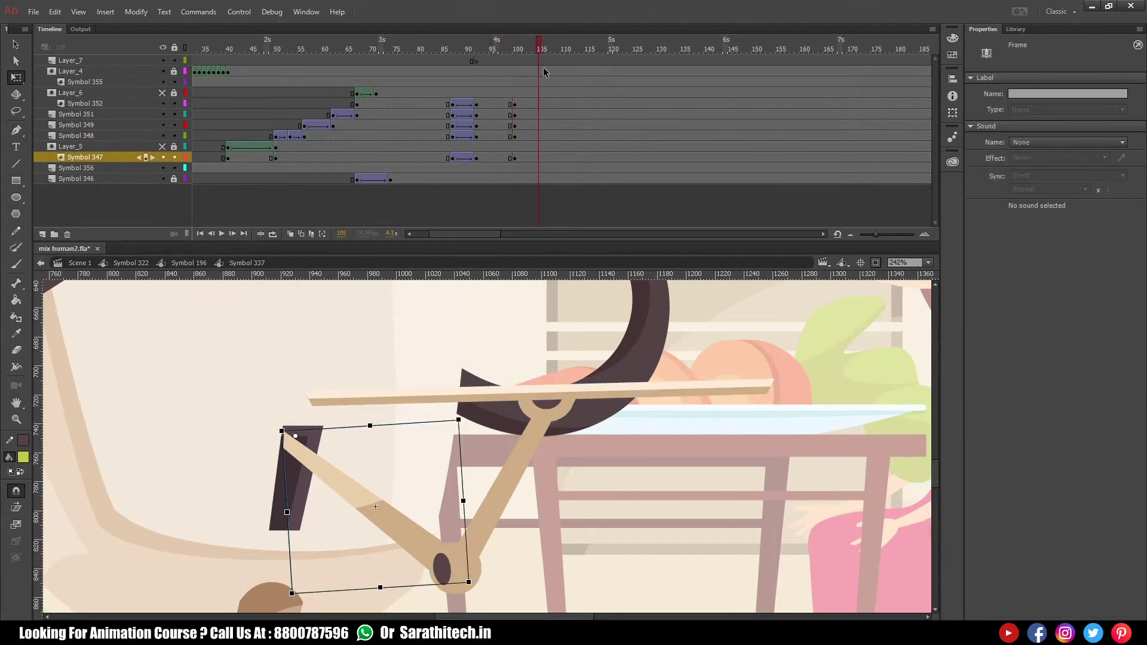
pyautogui.press('F6')
pyautogui.click(539, 157)
pyautogui.click(539, 49)
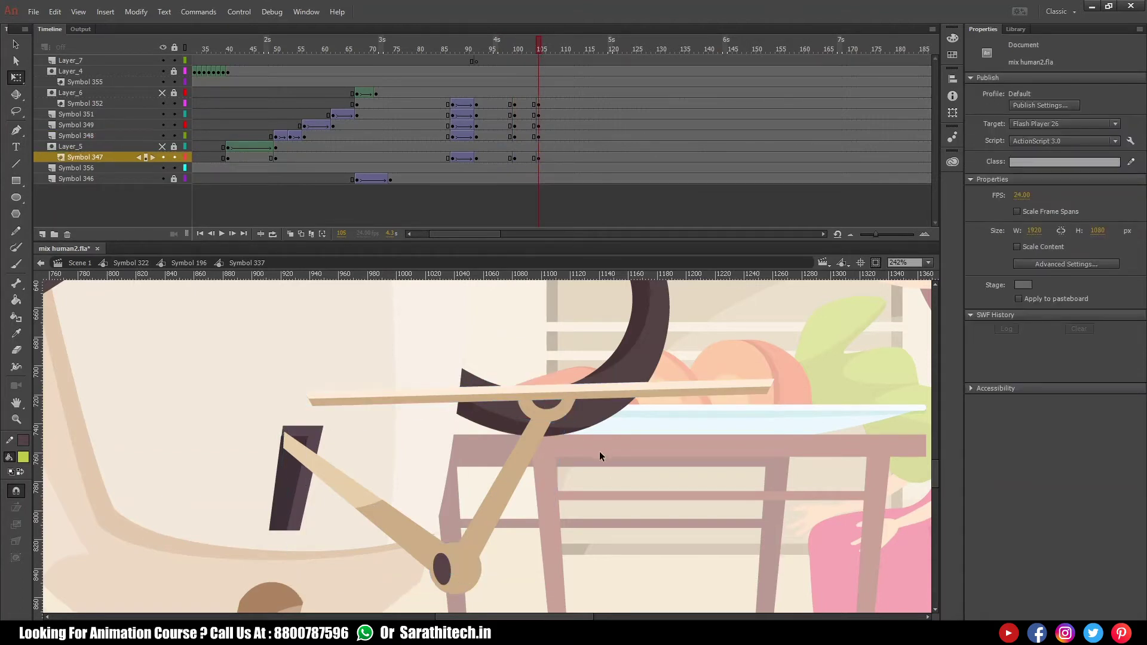
# - At frame 105, rotate the tray and upright arm counterclockwise about the lower joint, nudge them right, and select the lower arm with them
pyautogui.moveTo(530, 371); pyautogui.dragTo(460, 560)
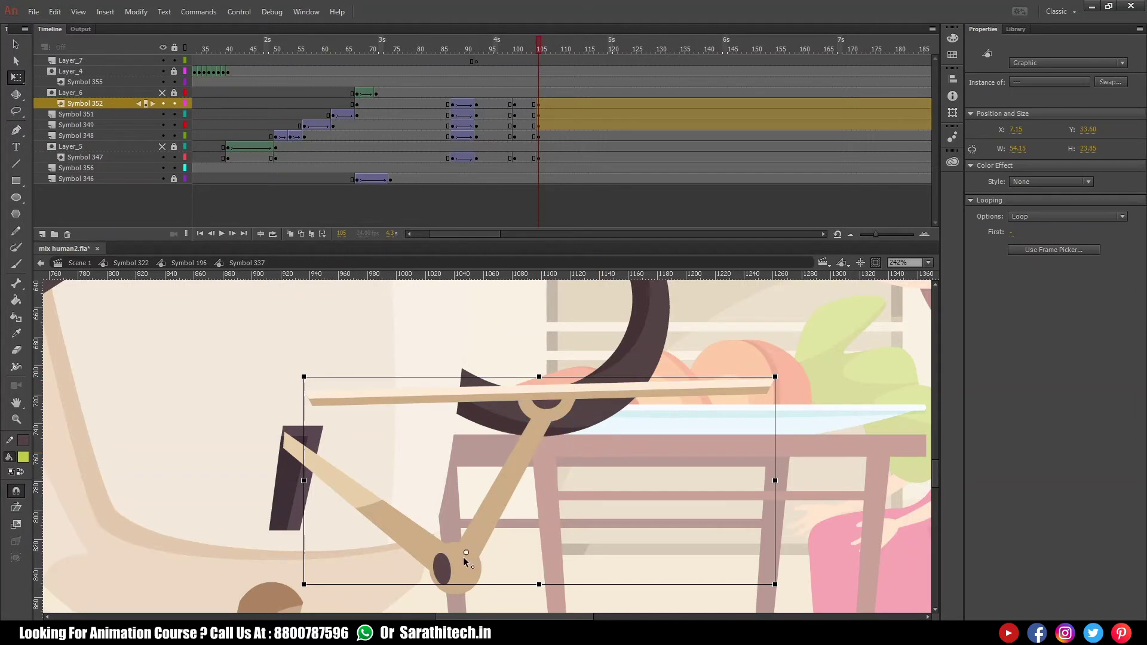
pyautogui.moveTo(780, 386); pyautogui.dragTo(679, 356)
pyautogui.hotkey('ctrl', 'z')
pyautogui.moveTo(539, 480); pyautogui.dragTo(463, 567)
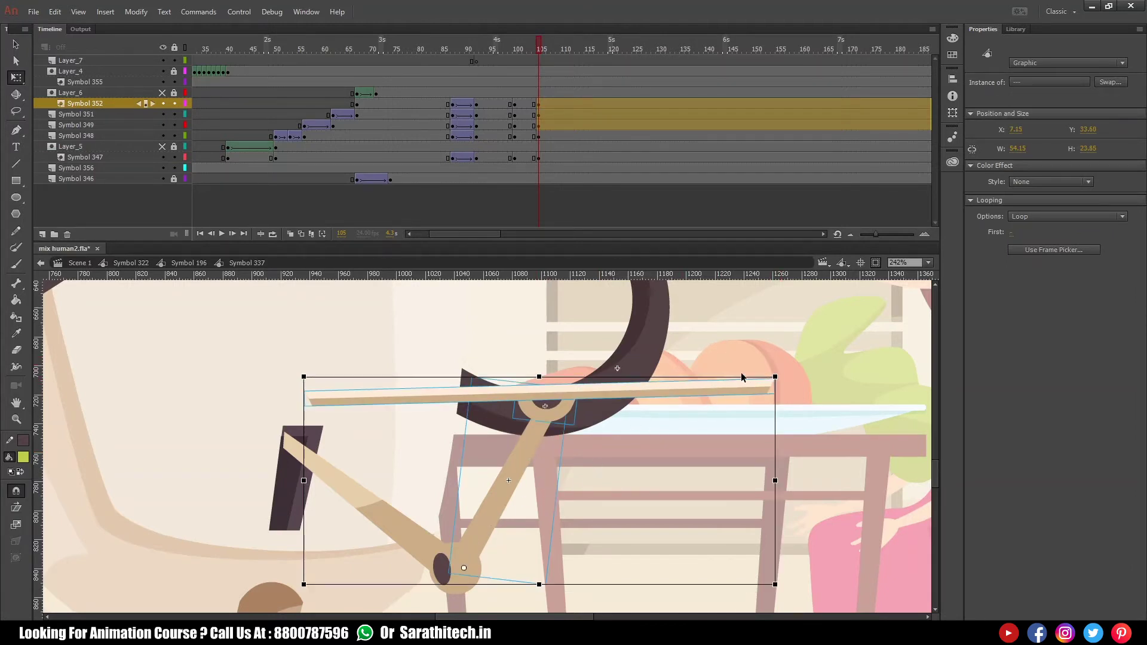
pyautogui.moveTo(782, 388); pyautogui.dragTo(633, 284)
pyautogui.press('Right')
pyautogui.press('Right')
pyautogui.press('Right')
pyautogui.press('Right')
pyautogui.press('Right')
pyautogui.press('Right')
pyautogui.press('Right')
pyautogui.press('Right')
pyautogui.press('Right')
pyautogui.press('Right')
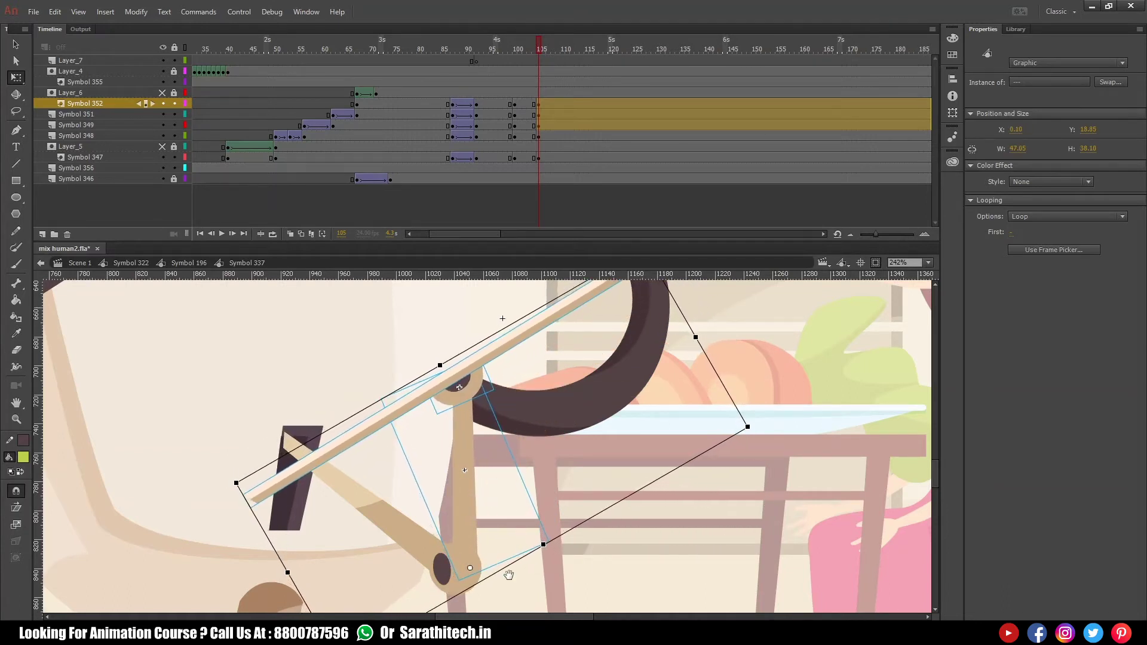
pyautogui.moveTo(509, 575); pyautogui.dragTo(505, 554)
pyautogui.click(440, 506)
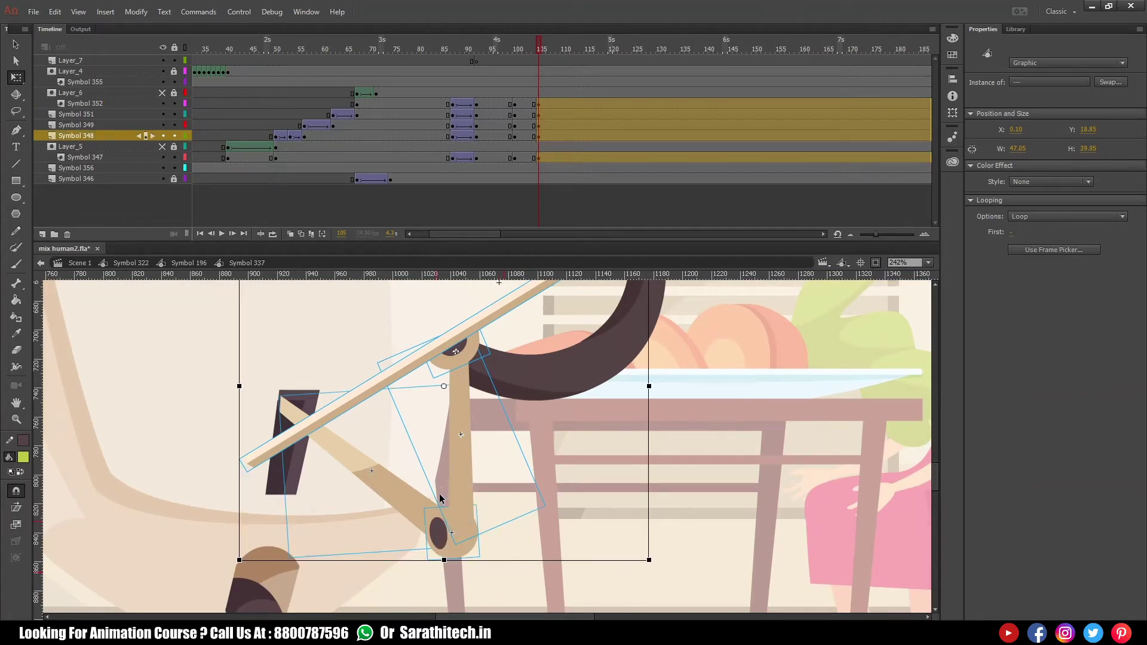
pyautogui.moveTo(444, 398); pyautogui.dragTo(286, 408)
pyautogui.click(645, 560)
pyautogui.hotkey('ctrl', 'a')
pyautogui.moveTo(416, 410); pyautogui.dragTo(246, 411)
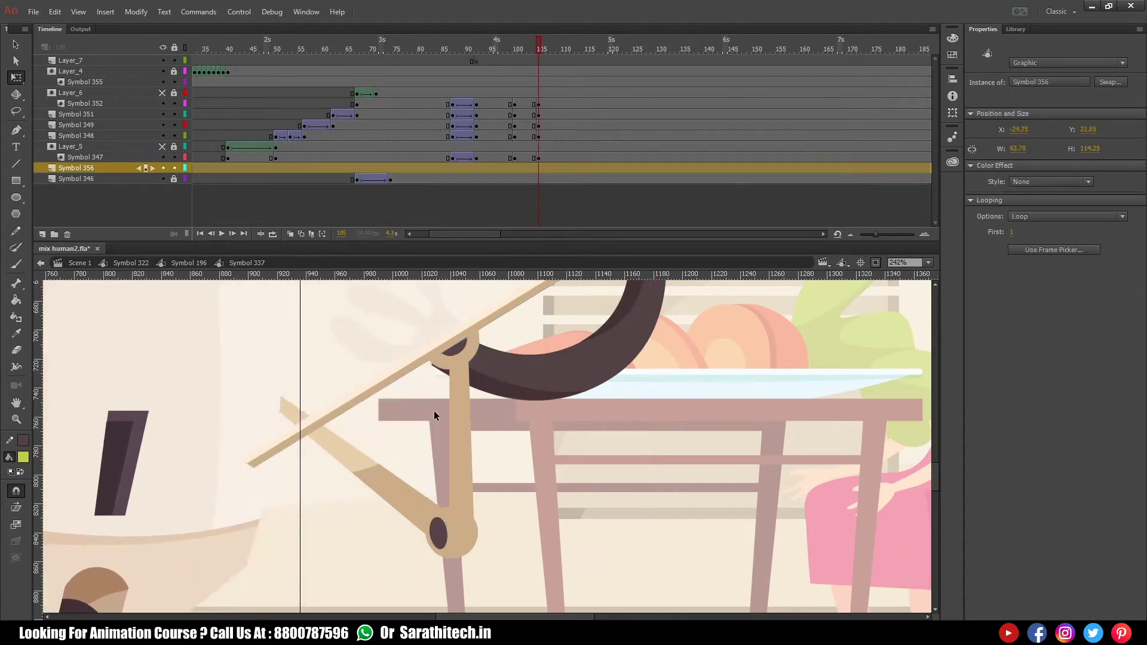
pyautogui.hotkey('ctrl', 'z')
pyautogui.hotkey('ctrl', 'z')
# - Rotate the entire tray support counterclockwise about its hinge on the robot's body at frame 105
pyautogui.moveTo(444, 386); pyautogui.dragTo(283, 402)
pyautogui.moveTo(654, 565); pyautogui.dragTo(671, 472)
pyautogui.hotkey('ctrl', '-')
pyautogui.moveTo(504, 485); pyautogui.dragTo(514, 535)
pyautogui.click(619, 448)
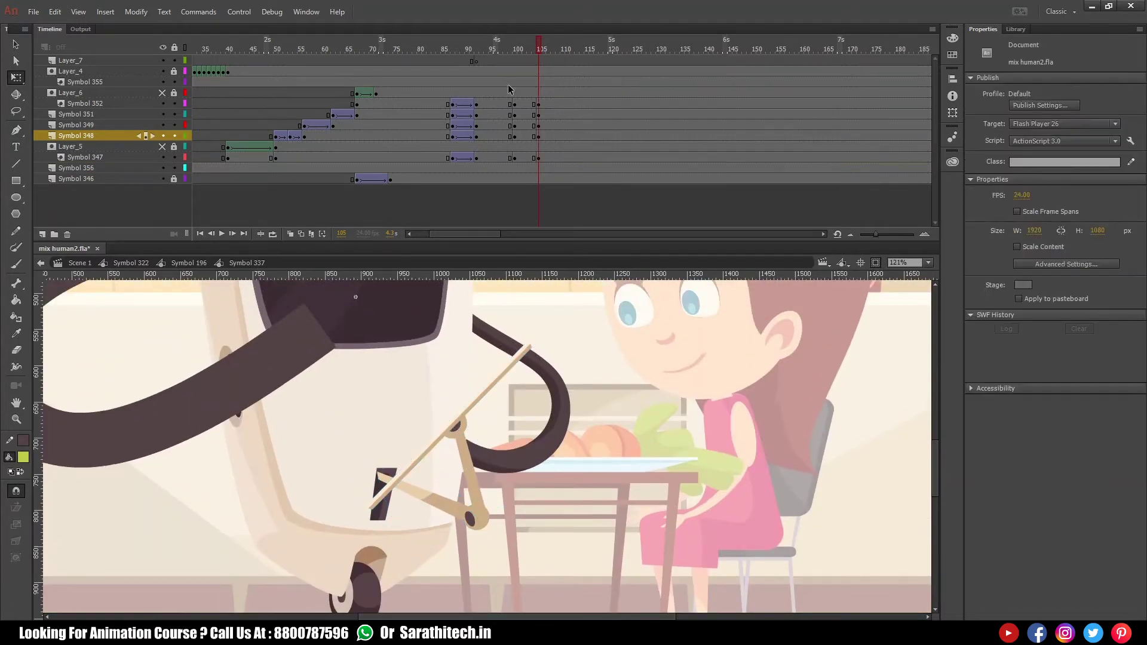
# - Create classic tweens between frames 100 and 105 on the five tray support layers with an easing of 100
pyautogui.moveTo(538, 51)
pyautogui.mouseDown()
pyautogui.moveTo(503, 55)
pyautogui.moveTo(553, 54)
pyautogui.mouseUp()
pyautogui.moveTo(525, 106); pyautogui.dragTo(532, 137)
pyautogui.keyDown('ctrl'); pyautogui.click(527, 158); pyautogui.keyUp('ctrl')
pyautogui.rightClick(526, 158)
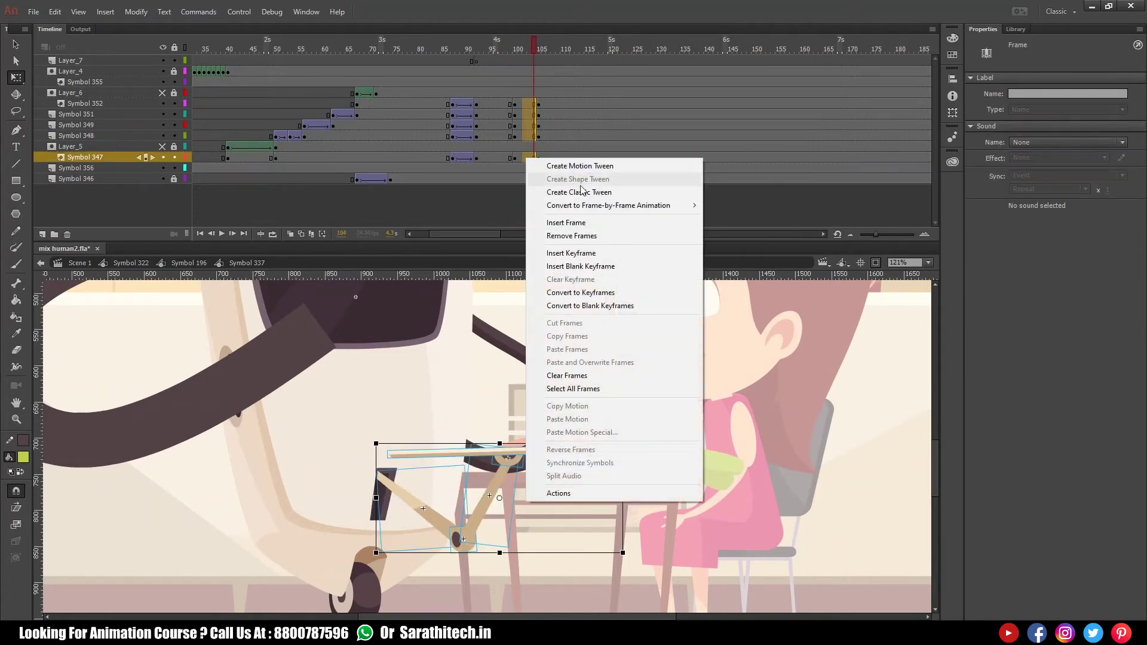
pyautogui.click(572, 192)
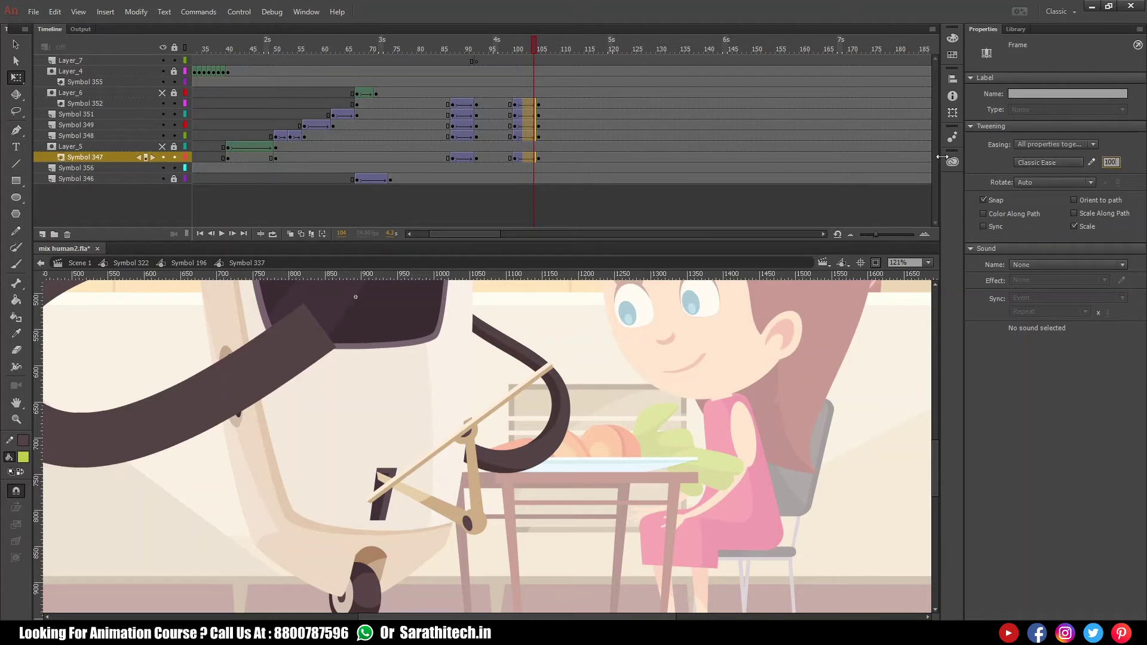
pyautogui.press('Return')
pyautogui.press('Return')
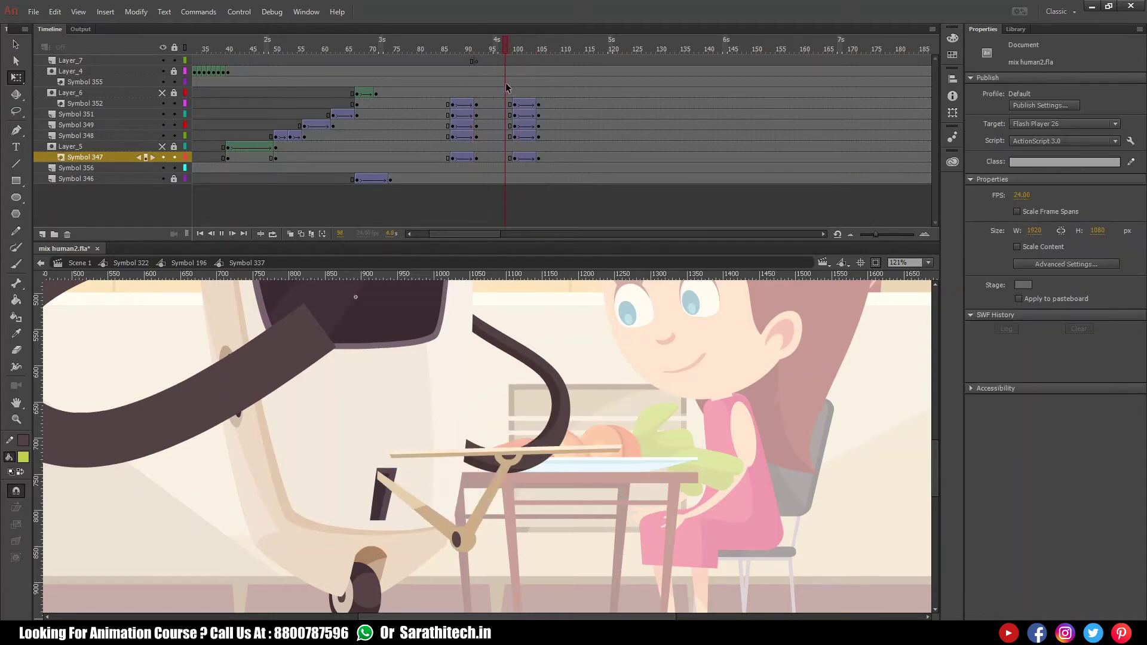
# - Check the fold in Symbol 196, reopen Symbol 337 and insert keyframes on Symbol 346 at frames 87 and 92
pyautogui.click(197, 263)
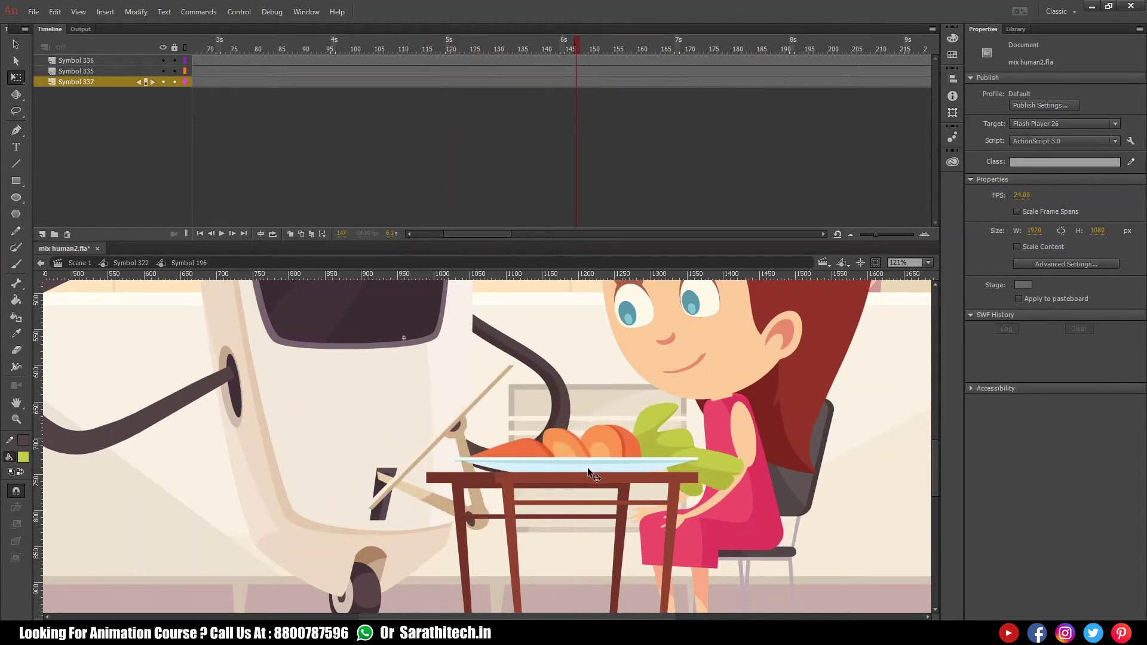
pyautogui.hotkey('ctrl', '-')
pyautogui.doubleClick(531, 433)
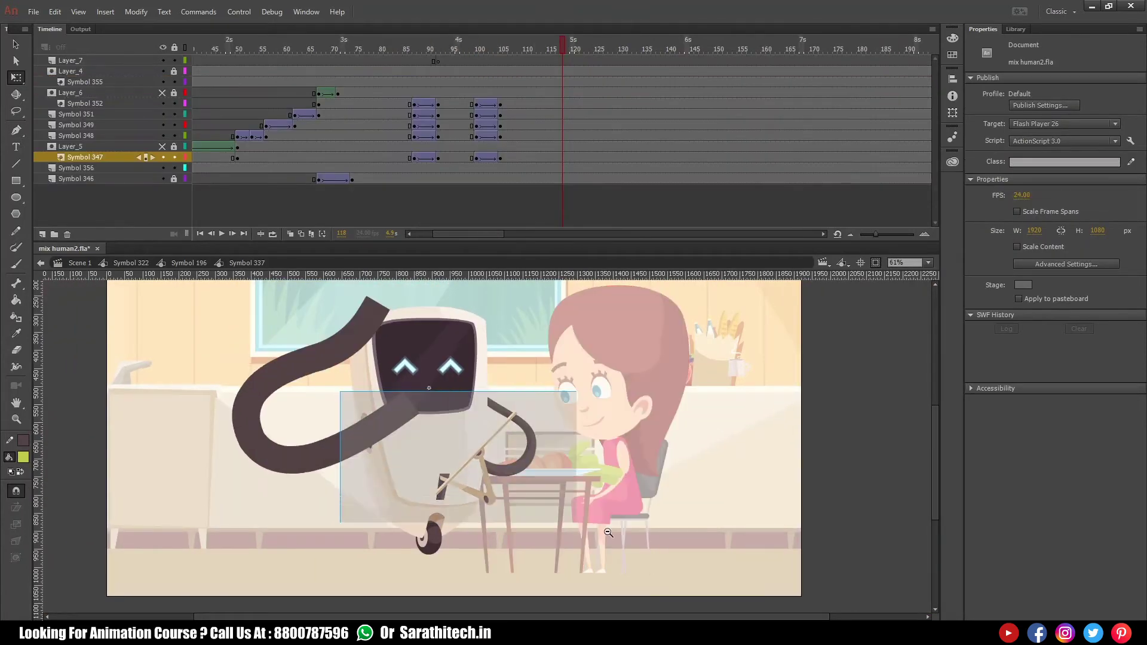
pyautogui.moveTo(551, 512); pyautogui.dragTo(640, 536)
pyautogui.moveTo(417, 48); pyautogui.dragTo(434, 56)
pyautogui.click(416, 178)
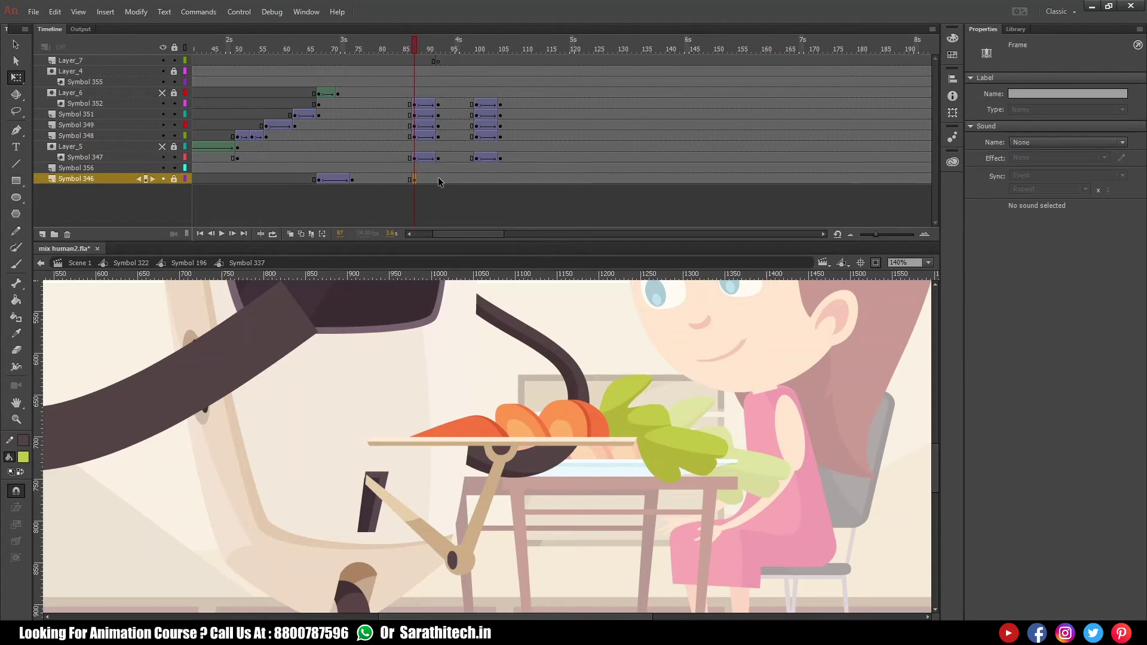
pyautogui.click(440, 182)
pyautogui.press('F6')
# - Unlock Symbol 346 and rotate the robot's arm beside the girl slightly counterclockwise at frame 92
pyautogui.click(579, 399)
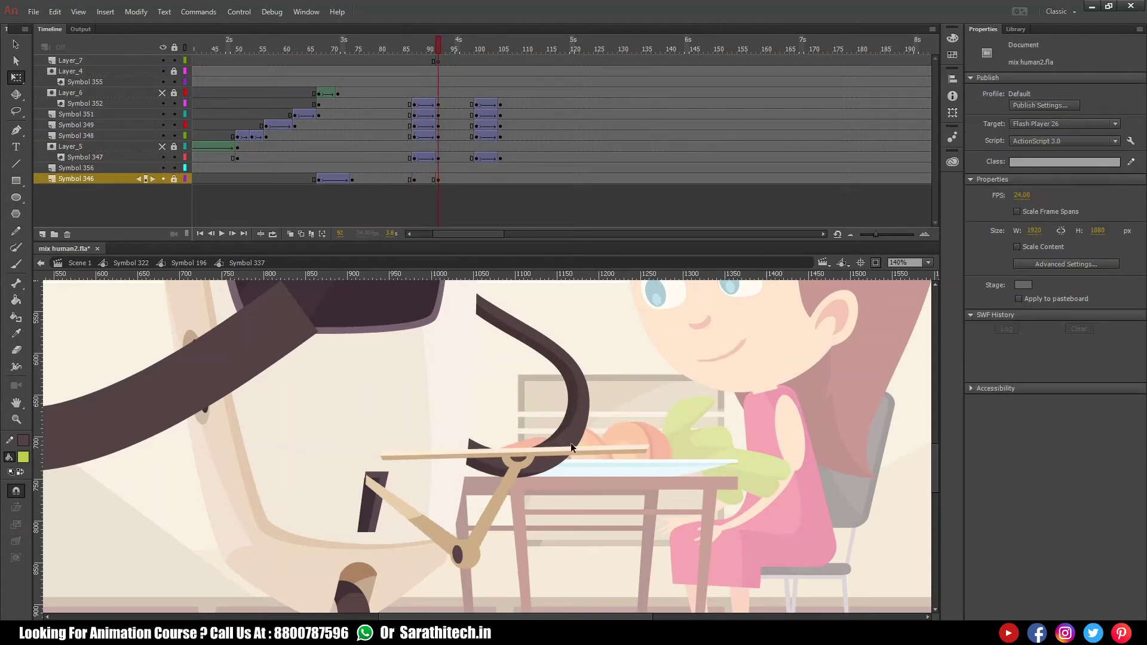
pyautogui.click(439, 179)
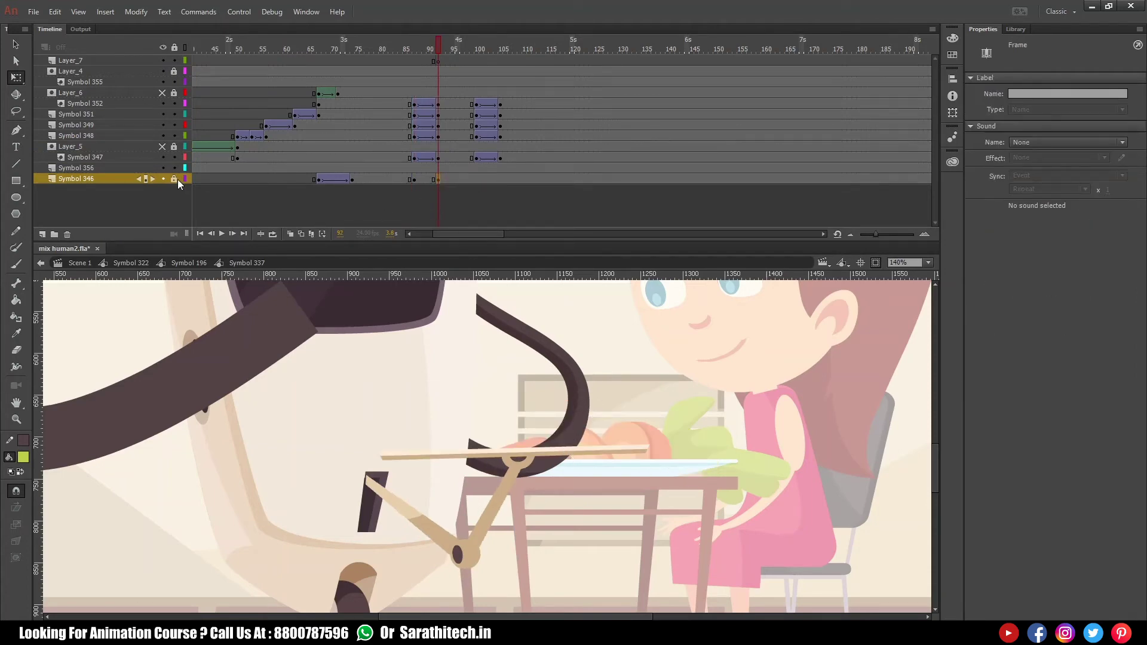
pyautogui.click(579, 411)
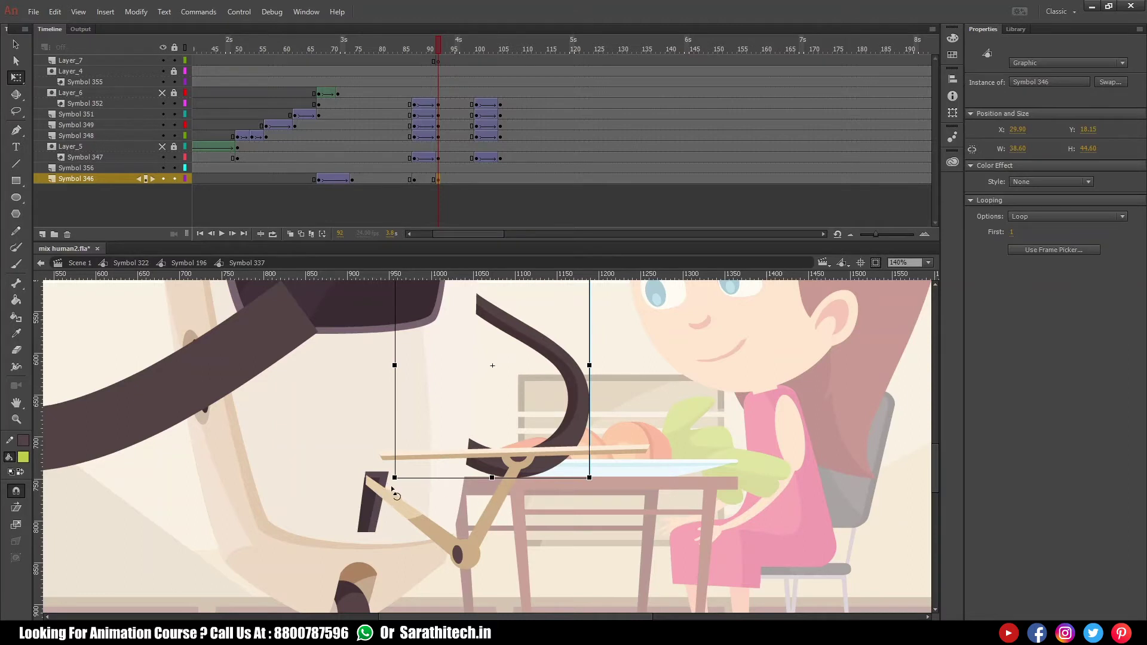
pyautogui.moveTo(395, 490); pyautogui.dragTo(422, 495)
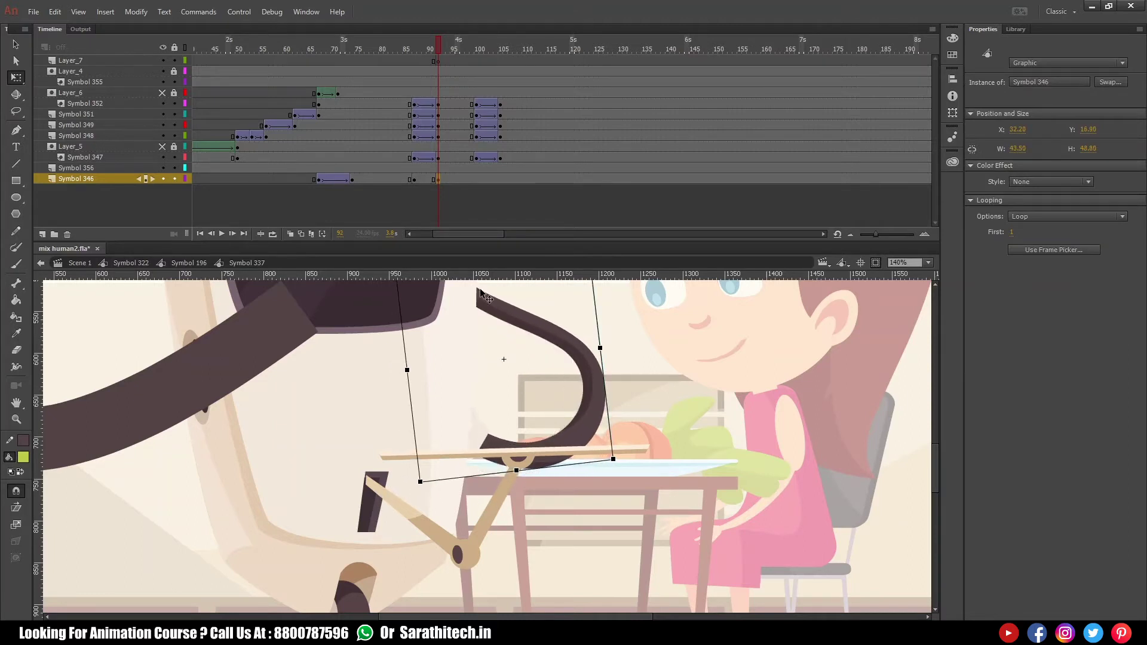
# - Insert a keyframe on Symbol 346 at frame 100 and copy the arm's resting pose from frame 83 to frame 105
pyautogui.click(477, 180)
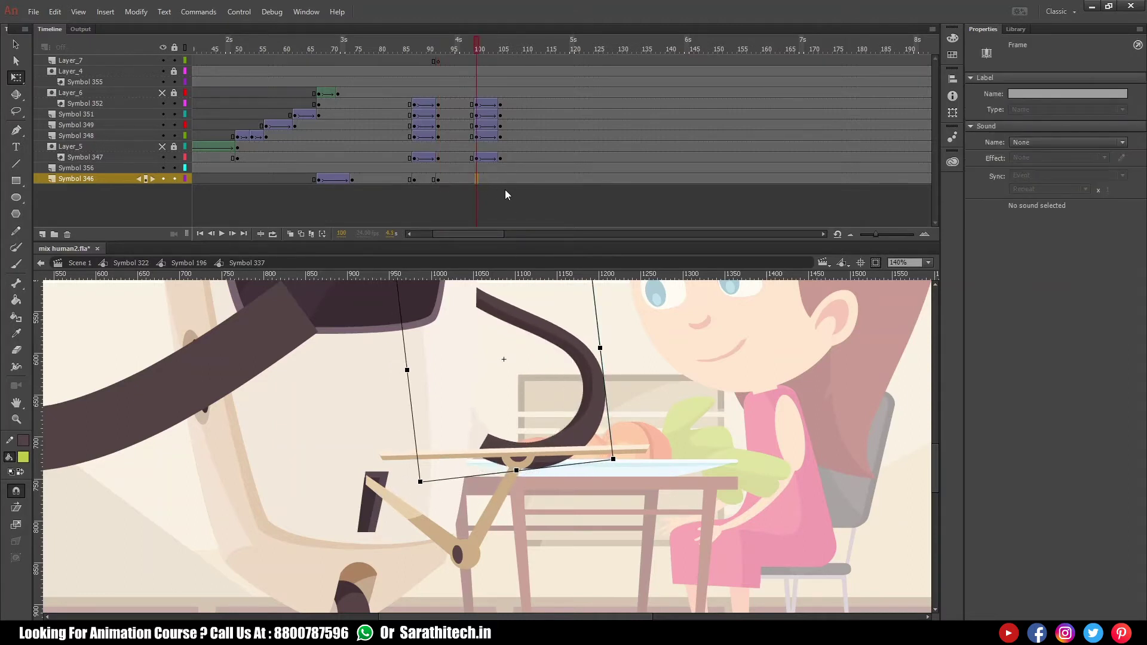
pyautogui.click(396, 179)
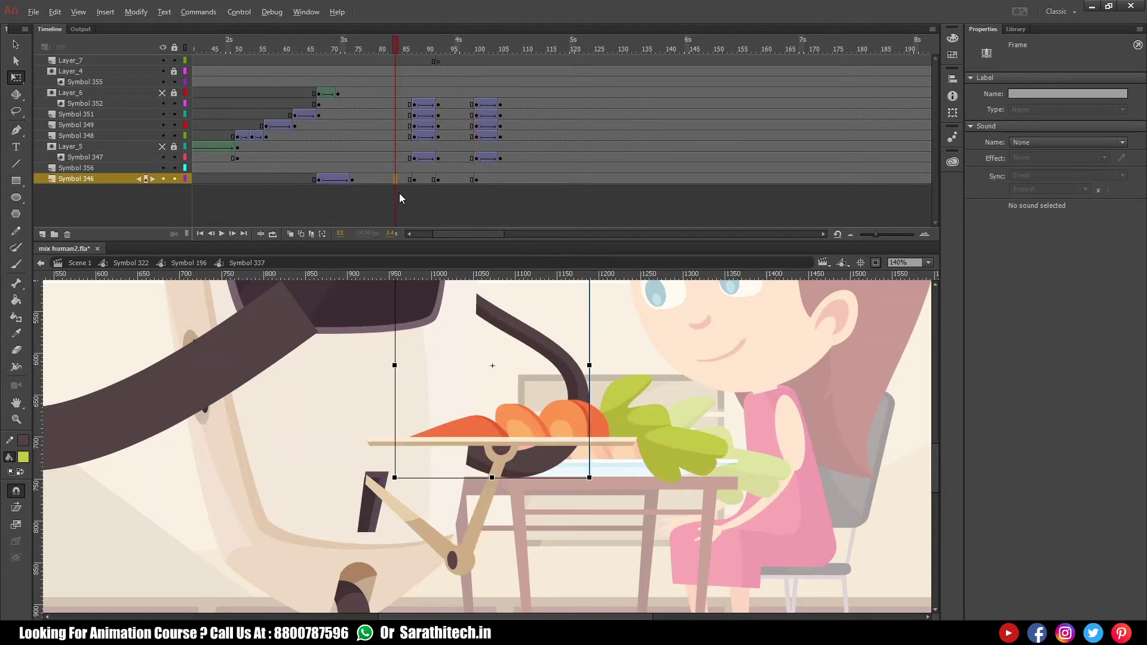
pyautogui.click(505, 179)
pyautogui.click(499, 179)
# - Create classic tweens on Symbol 346 between frames 87–92 and 100–105 with an easing of 100
pyautogui.rightClick(491, 180)
pyautogui.click(538, 215)
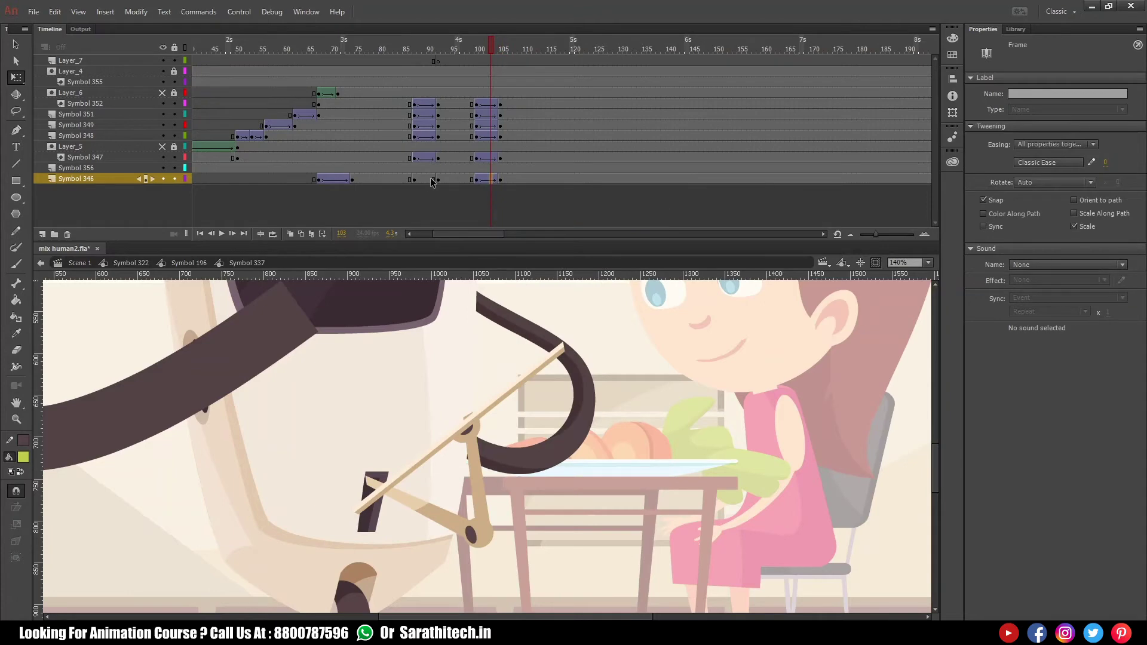
pyautogui.rightClick(432, 179)
pyautogui.click(460, 211)
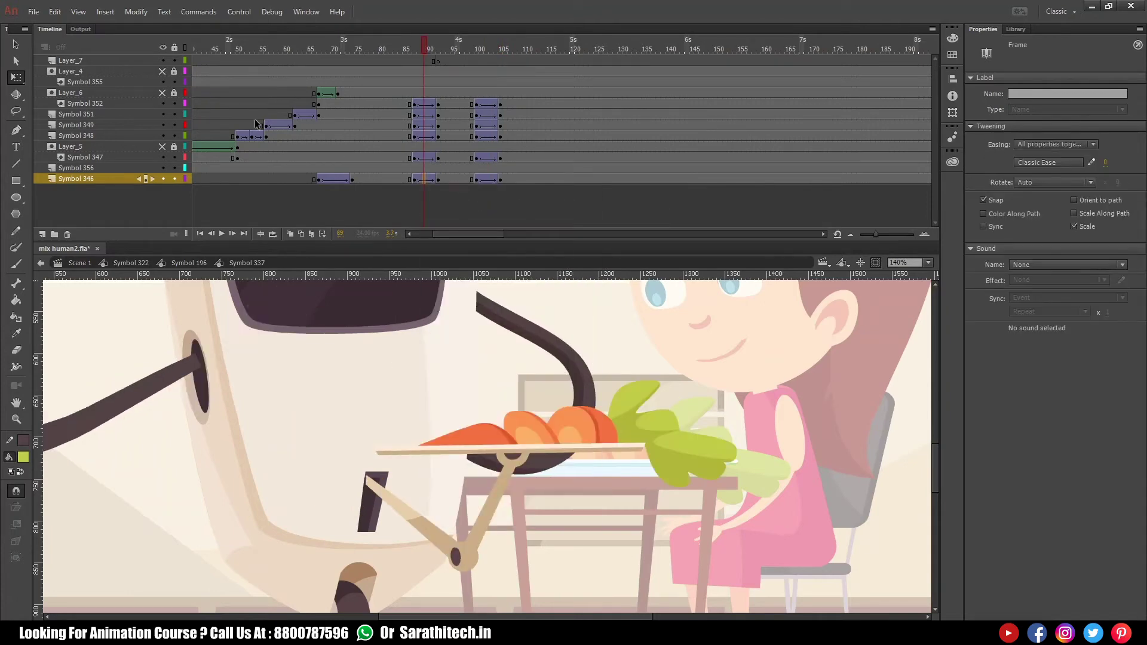
pyautogui.click(482, 179)
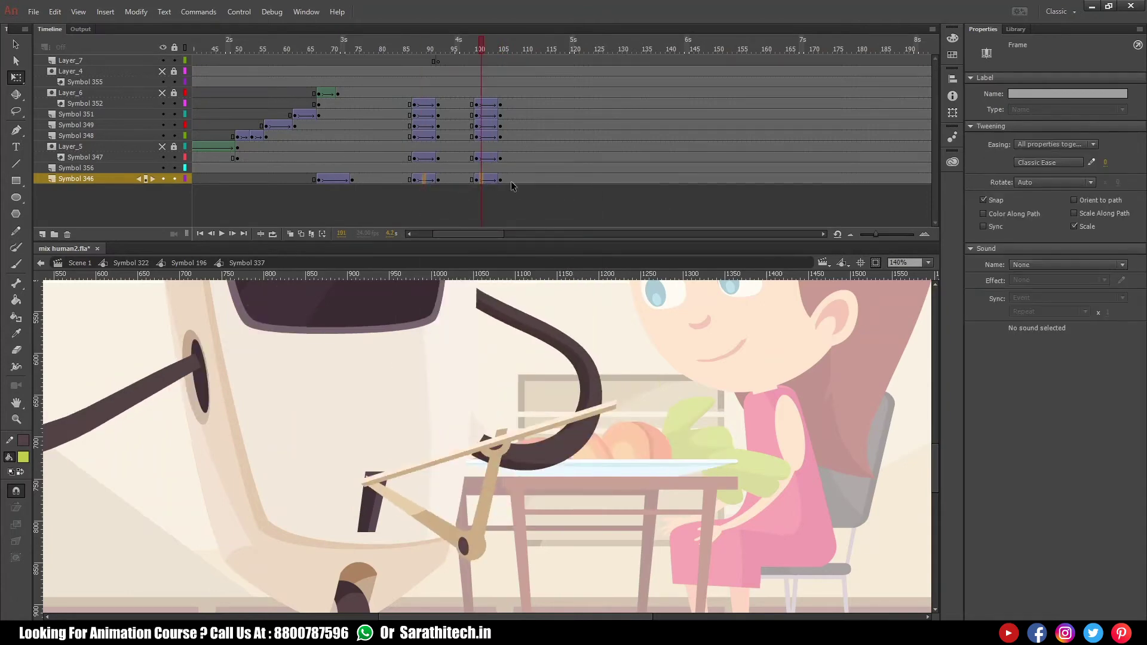
pyautogui.press('Return')
# - Play Symbol 337 from about frame 40 to check the arm and tray movements
pyautogui.keyDown('ctrl'); pyautogui.keyDown('alt'); pyautogui.click(454, 381); pyautogui.keyUp('alt'); pyautogui.keyUp('ctrl')
pyautogui.keyDown('ctrl'); pyautogui.keyDown('alt'); pyautogui.click(455, 381); pyautogui.keyUp('alt'); pyautogui.keyUp('ctrl')
pyautogui.moveTo(323, 385); pyautogui.dragTo(718, 538)
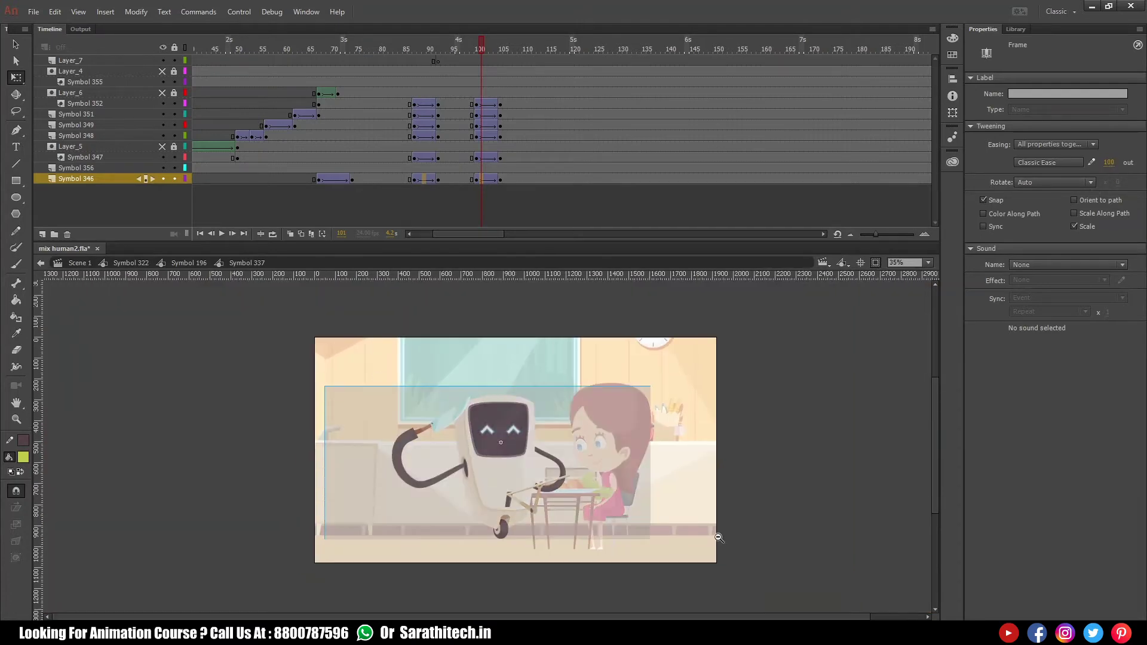
pyautogui.click(286, 49)
pyautogui.press('Return')
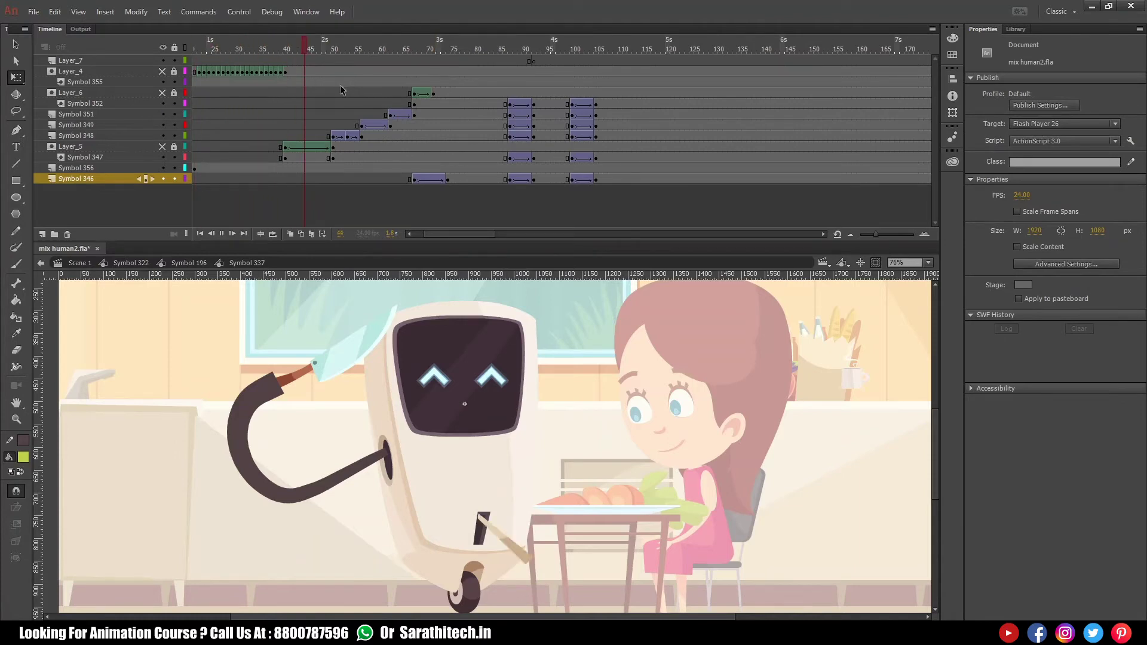
pyautogui.press('Return')
# - Show Layer_4, lock Symbol 355 so its mask applies, and replay the animation
pyautogui.moveTo(191, 56); pyautogui.dragTo(166, 65)
pyautogui.click(163, 71)
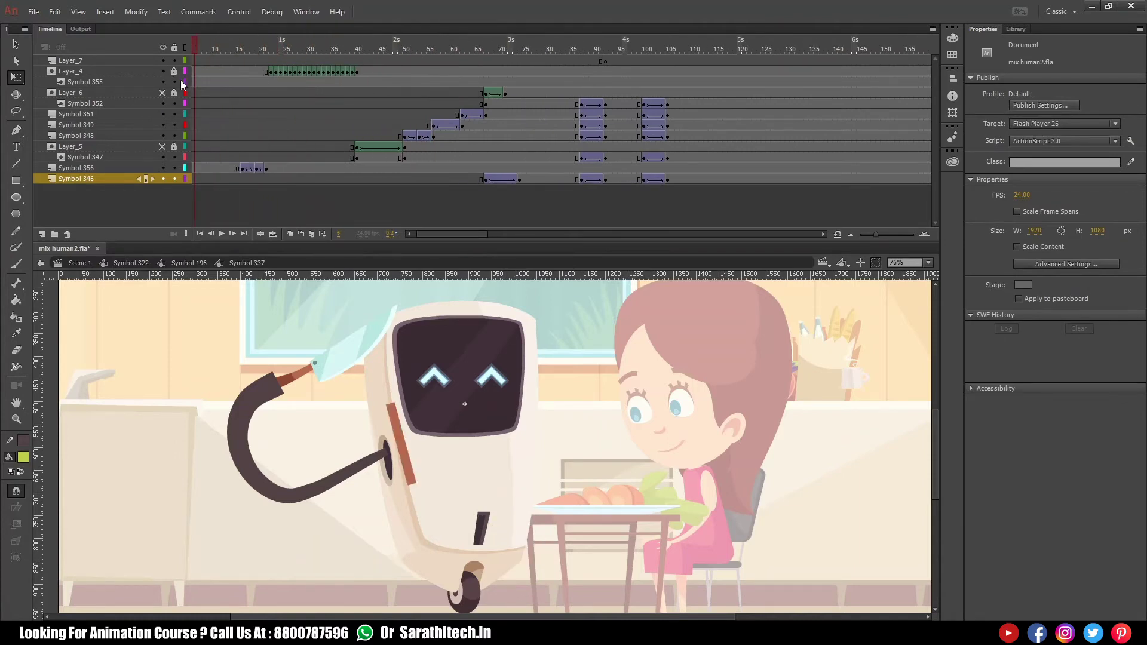
pyautogui.click(175, 81)
pyautogui.click(251, 45)
pyautogui.press('Return')
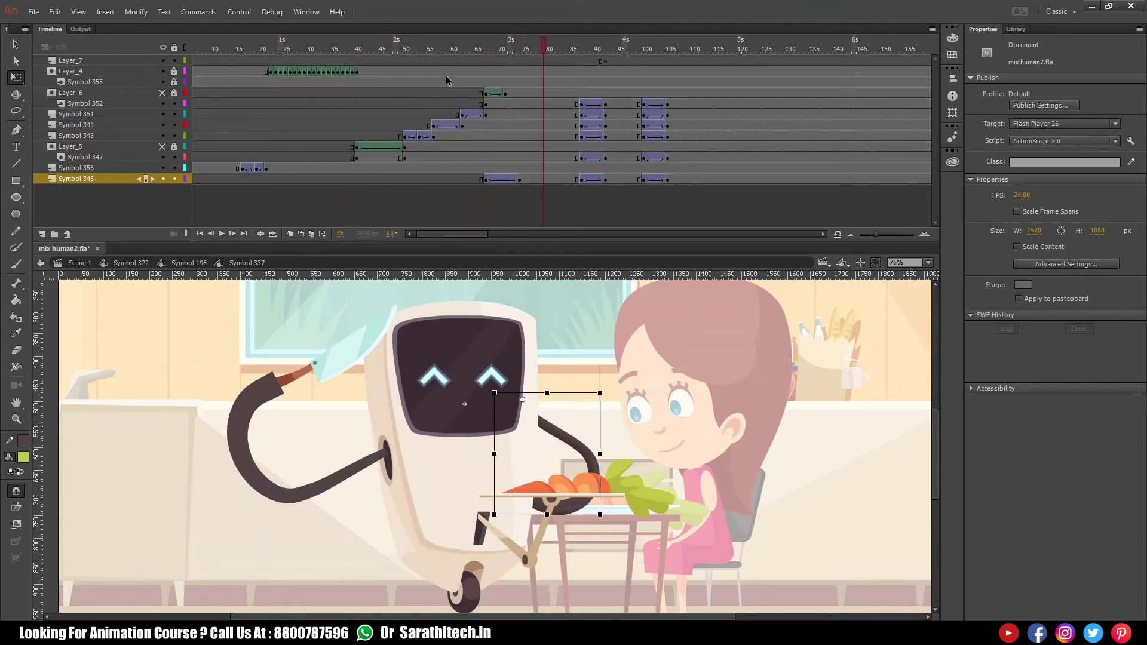
# - Examine the masked Symbol 355 arm at frame 67 and scrub through the animation to frame 115
pyautogui.click(461, 48)
pyautogui.moveTo(471, 55); pyautogui.dragTo(486, 55)
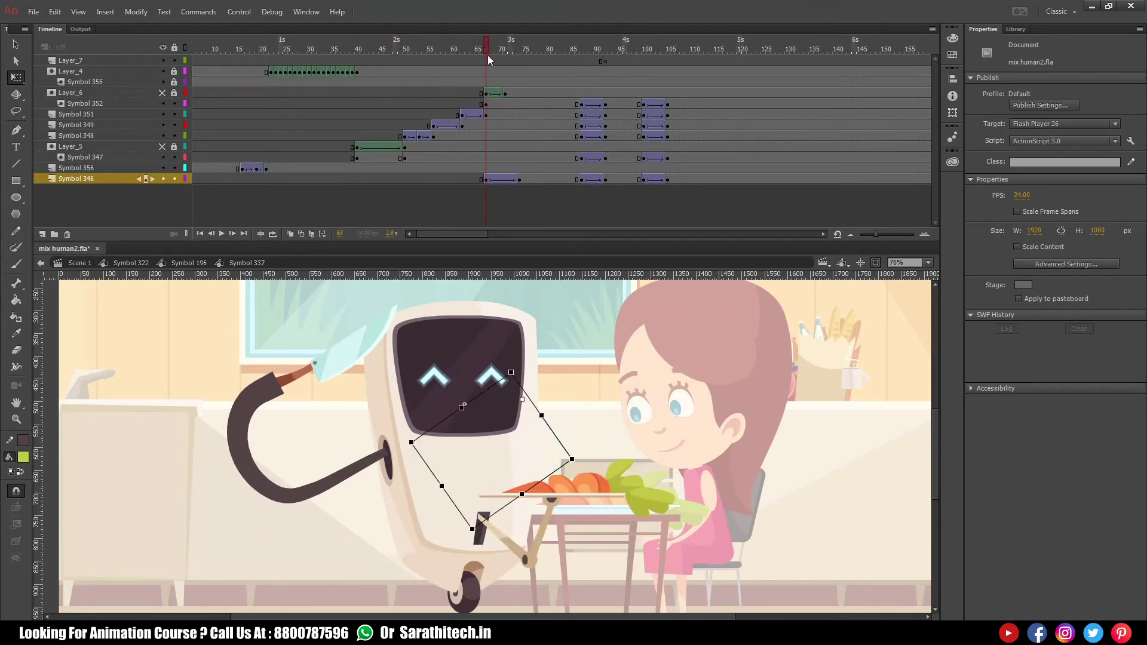
pyautogui.click(486, 71)
pyautogui.click(486, 83)
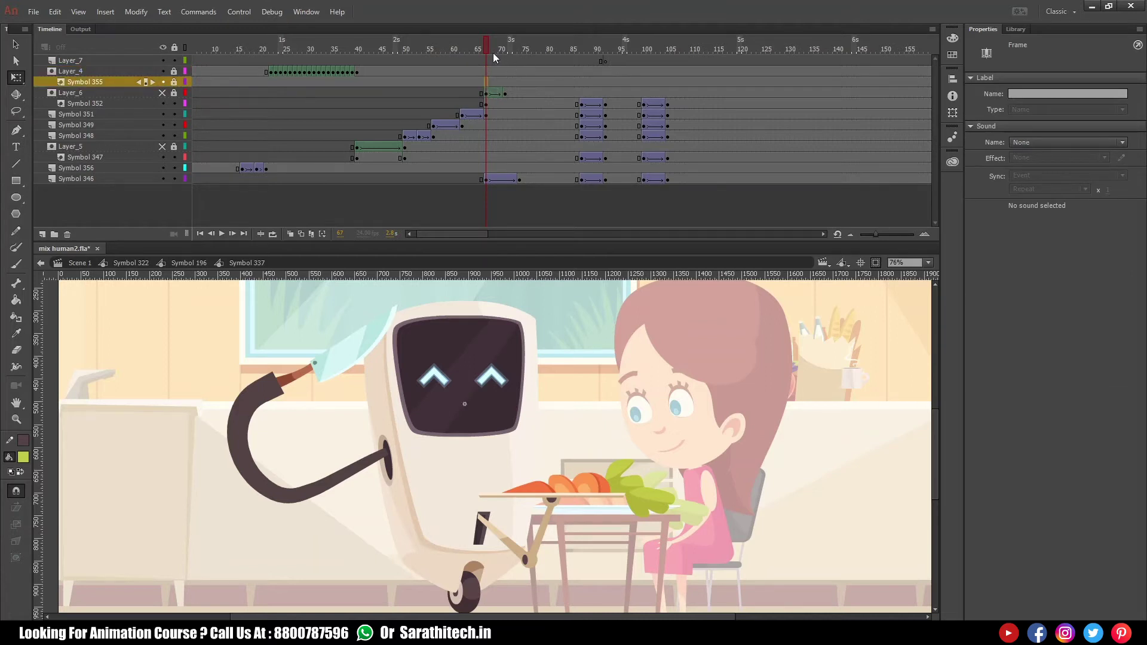
pyautogui.moveTo(490, 47); pyautogui.dragTo(717, 83)
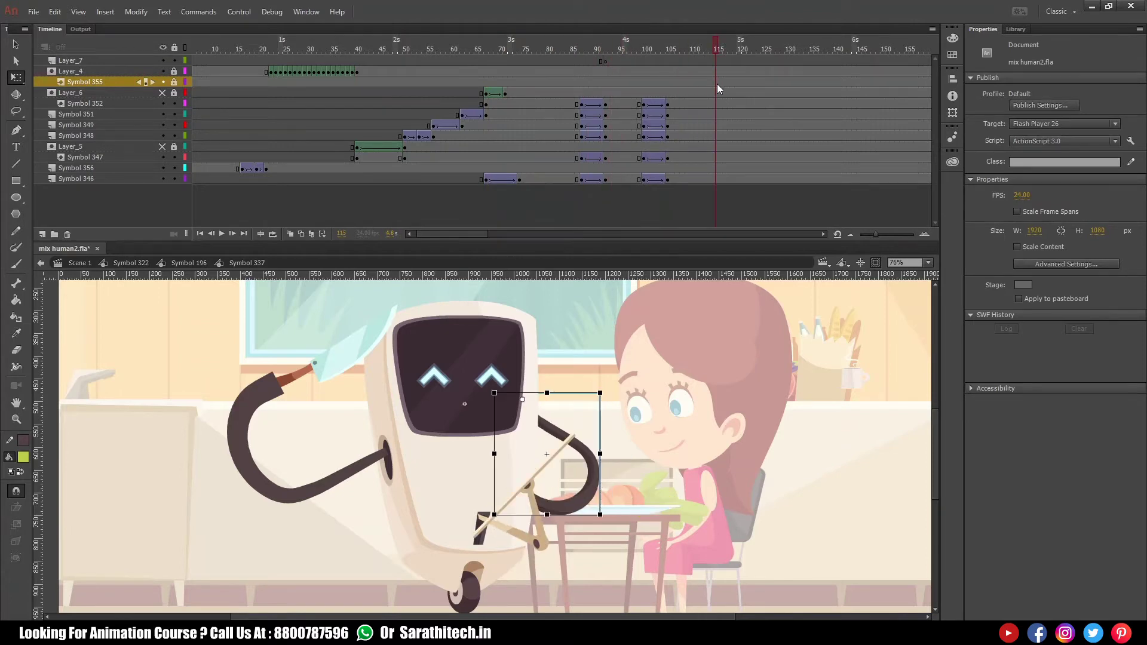
# - Return to Symbol 196 and play the whole kitchen scene from its first frame
pyautogui.click(188, 263)
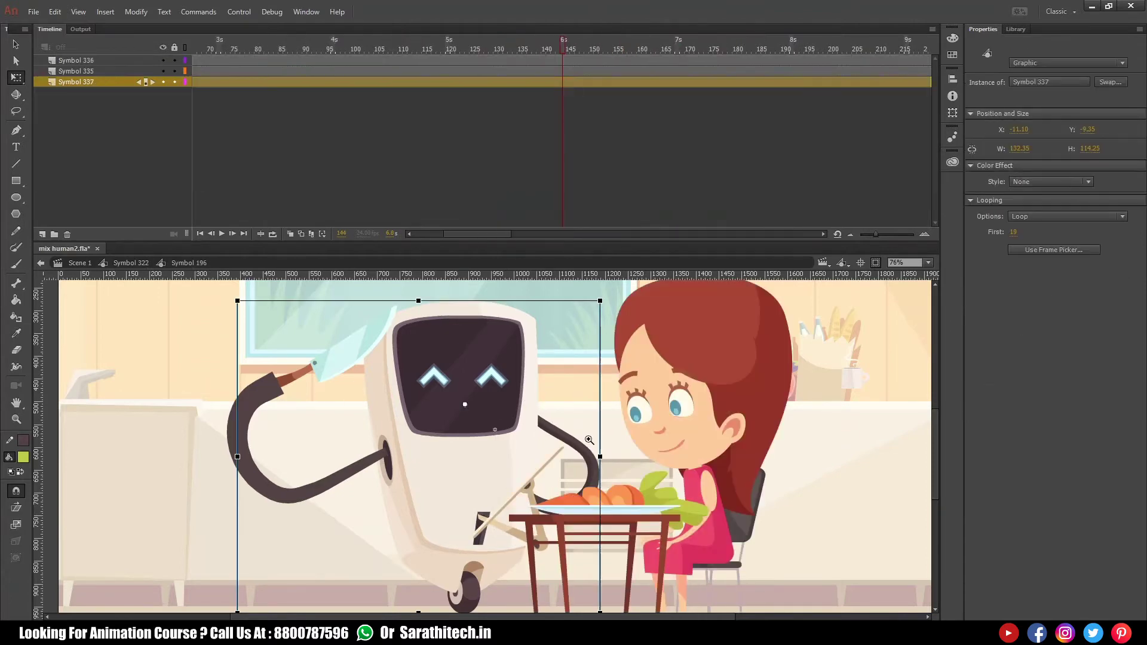
pyautogui.keyDown('ctrl'); pyautogui.keyDown('alt'); pyautogui.click(536, 460); pyautogui.keyUp('alt'); pyautogui.keyUp('ctrl')
pyautogui.keyDown('ctrl'); pyautogui.keyDown('alt'); pyautogui.click(484, 441); pyautogui.keyUp('alt'); pyautogui.keyUp('ctrl')
pyautogui.moveTo(297, 373); pyautogui.dragTo(634, 507)
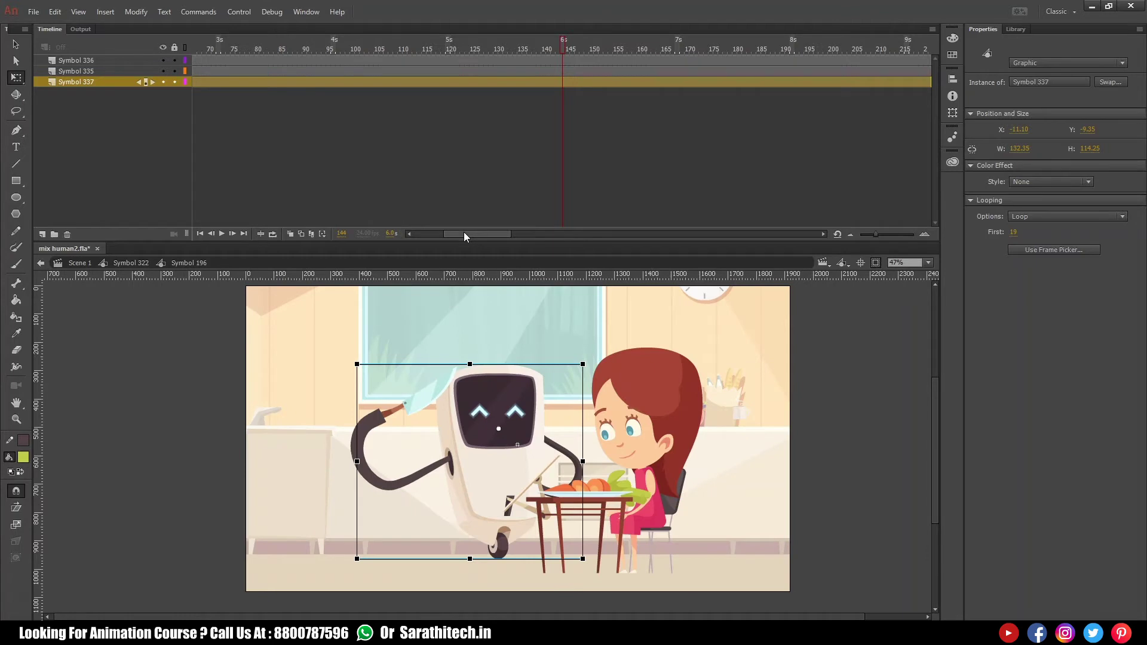
pyautogui.moveTo(464, 234); pyautogui.dragTo(428, 234)
pyautogui.moveTo(209, 49); pyautogui.dragTo(124, 81)
pyautogui.press('Return')
pyautogui.press('Return')
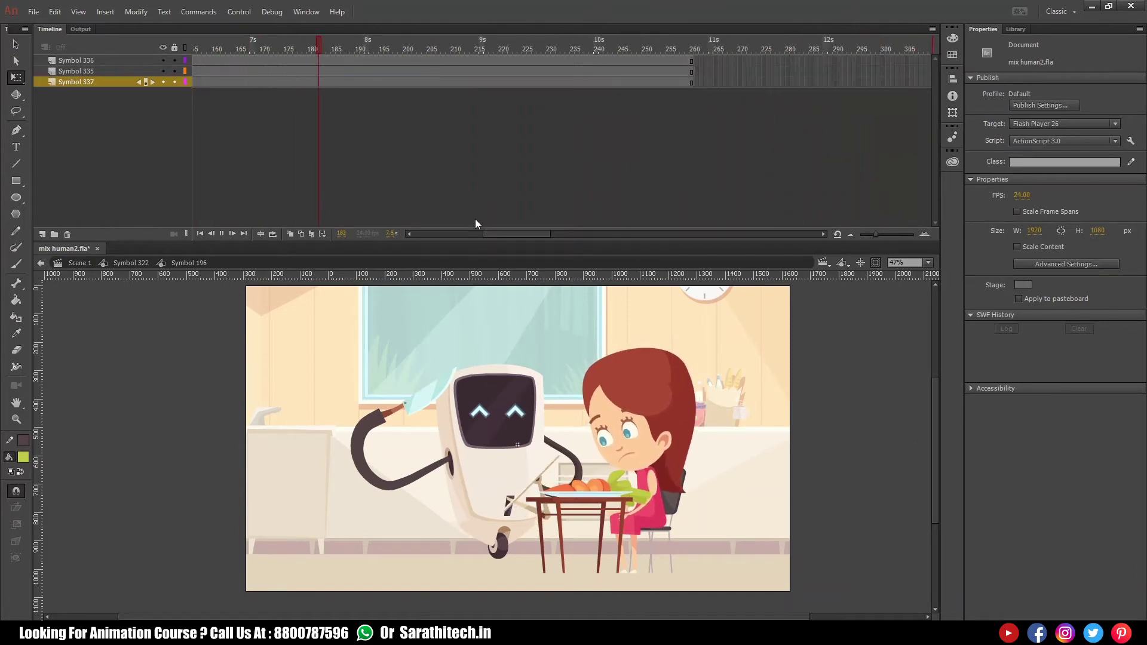
# - Trim the three layers of Symbol 196 to end at frame 140 and replay the scene from the start
pyautogui.moveTo(502, 234); pyautogui.dragTo(475, 234)
pyautogui.moveTo(422, 49); pyautogui.dragTo(411, 56)
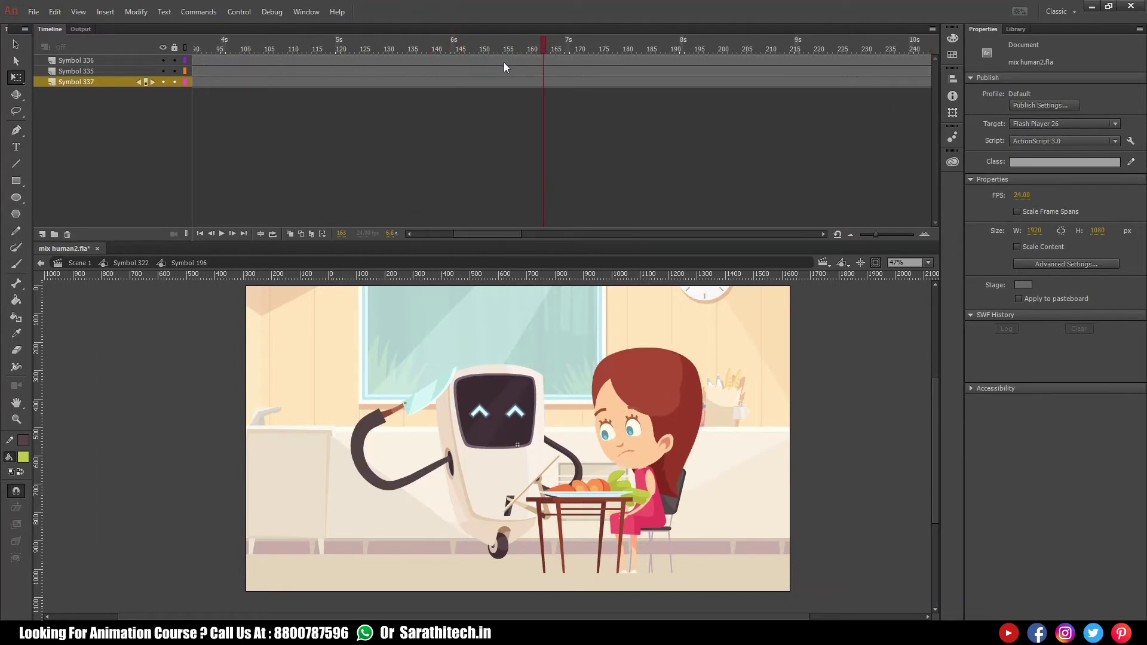
pyautogui.moveTo(423, 53); pyautogui.dragTo(985, 127)
pyautogui.moveTo(532, 234); pyautogui.dragTo(418, 233)
pyautogui.press('Return')
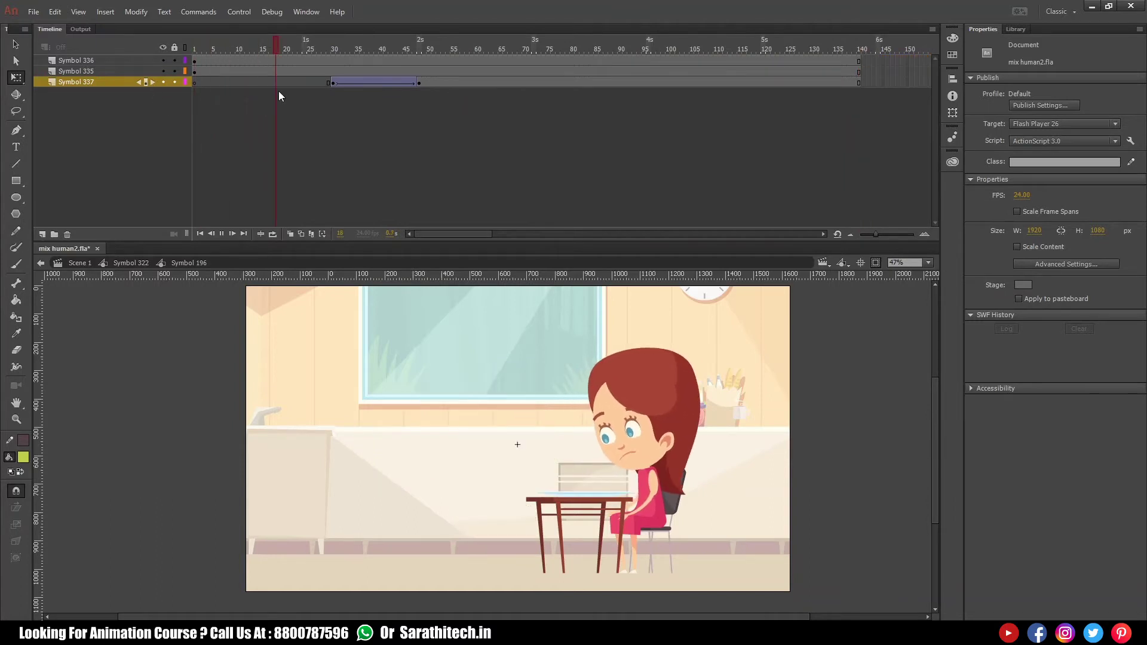
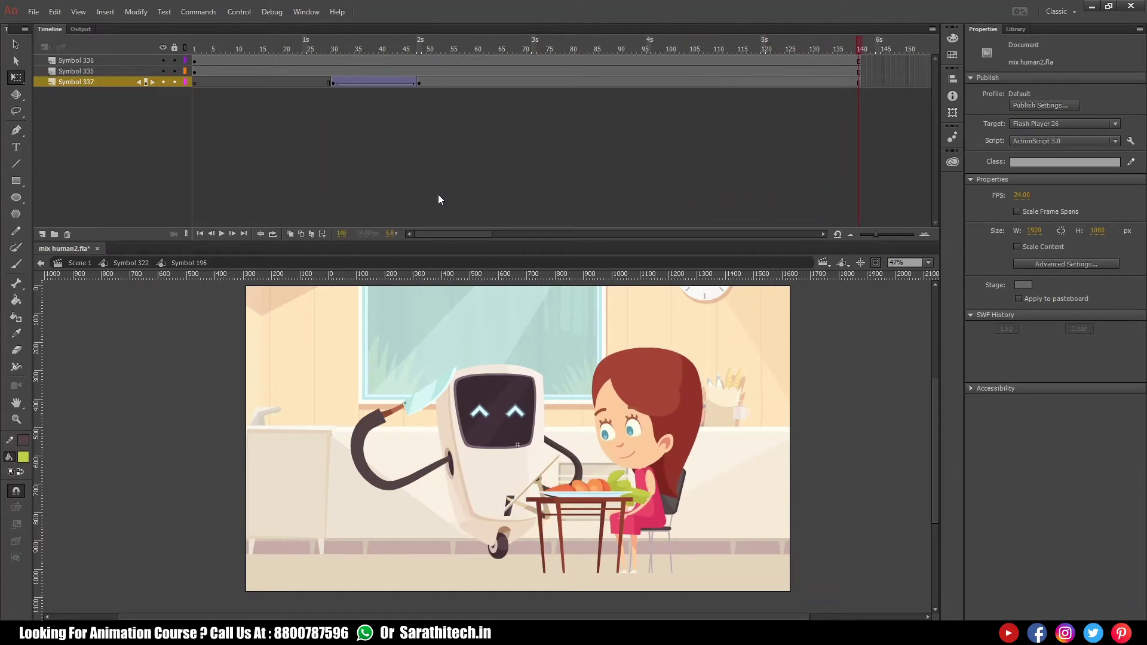
pyautogui.press('Return')
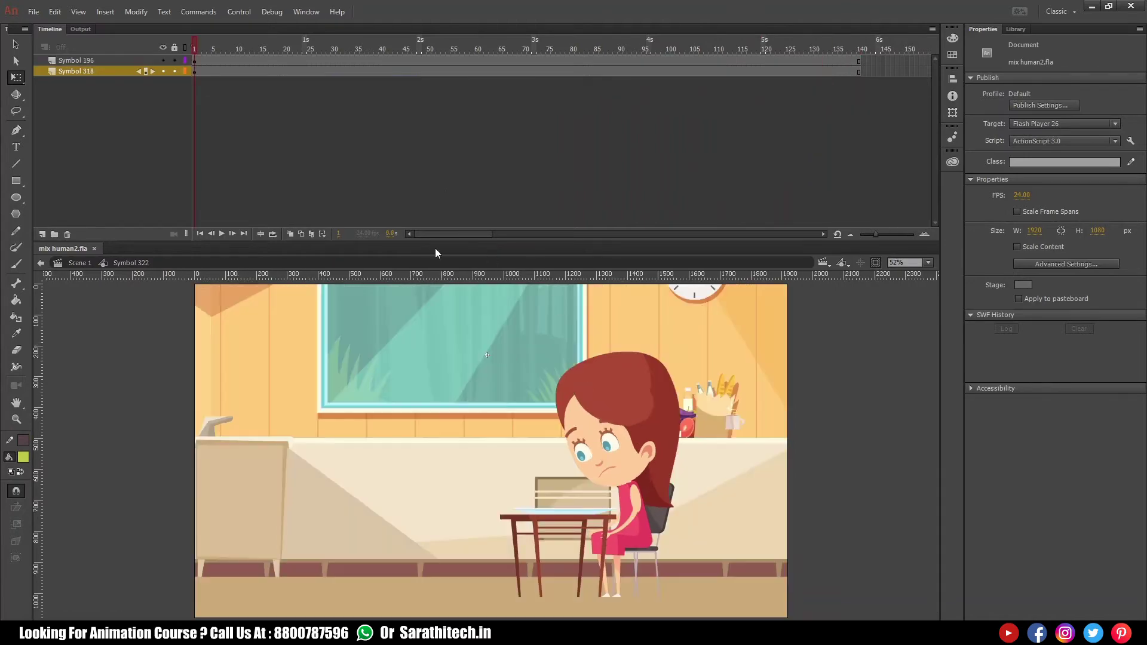
# - Review the scene on an enlarged stage, reopen Symbol 337 and scrub between about frames 67 and 74
pyautogui.moveTo(435, 244); pyautogui.dragTo(417, 118)
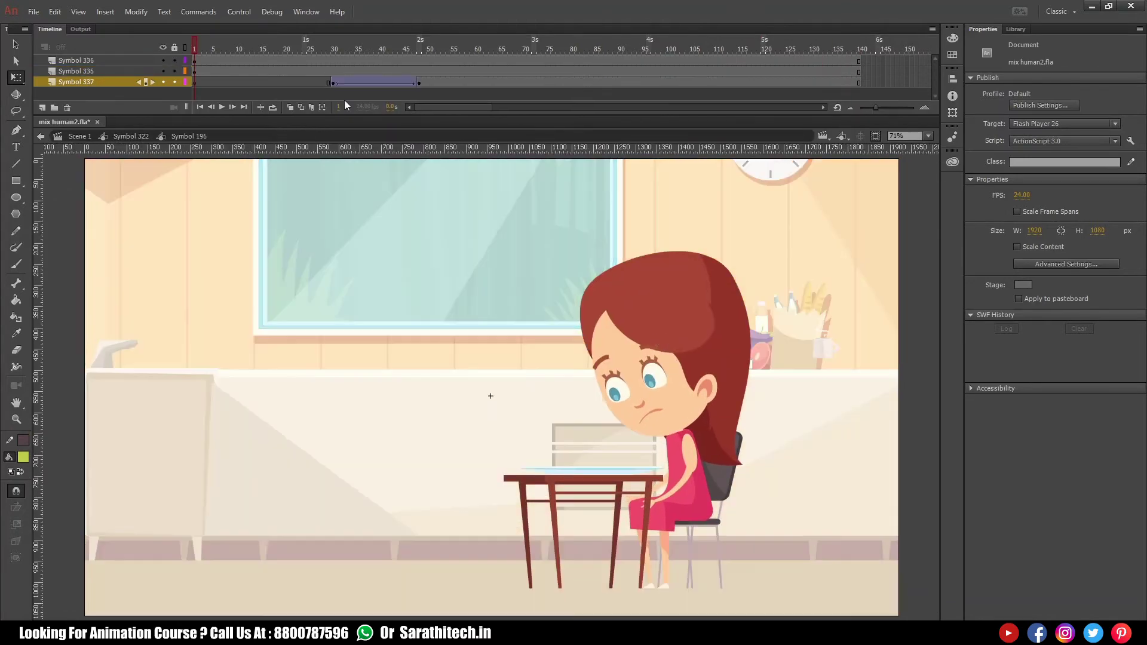
pyautogui.moveTo(344, 49); pyautogui.dragTo(515, 49)
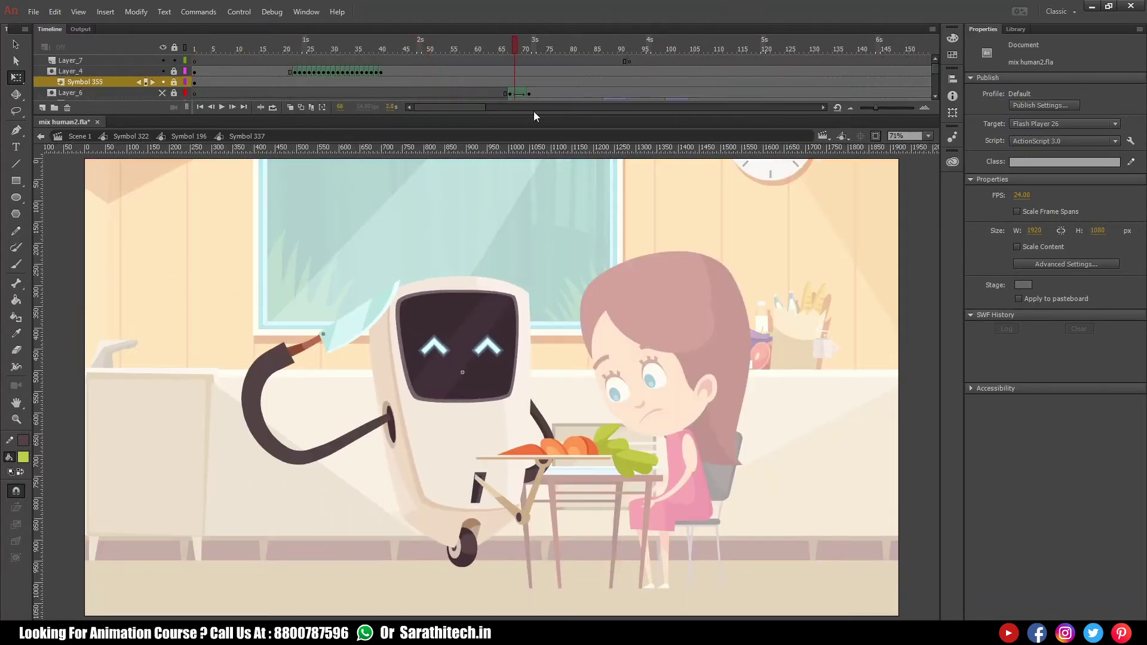
pyautogui.moveTo(533, 114); pyautogui.dragTo(523, 228)
pyautogui.moveTo(619, 388); pyautogui.dragTo(635, 407)
pyautogui.keyDown('ctrl'); pyautogui.keyDown('alt'); pyautogui.click(601, 458); pyautogui.keyUp('alt'); pyautogui.keyUp('ctrl')
pyautogui.keyDown('ctrl'); pyautogui.keyDown('alt'); pyautogui.click(601, 458); pyautogui.keyUp('alt'); pyautogui.keyUp('ctrl')
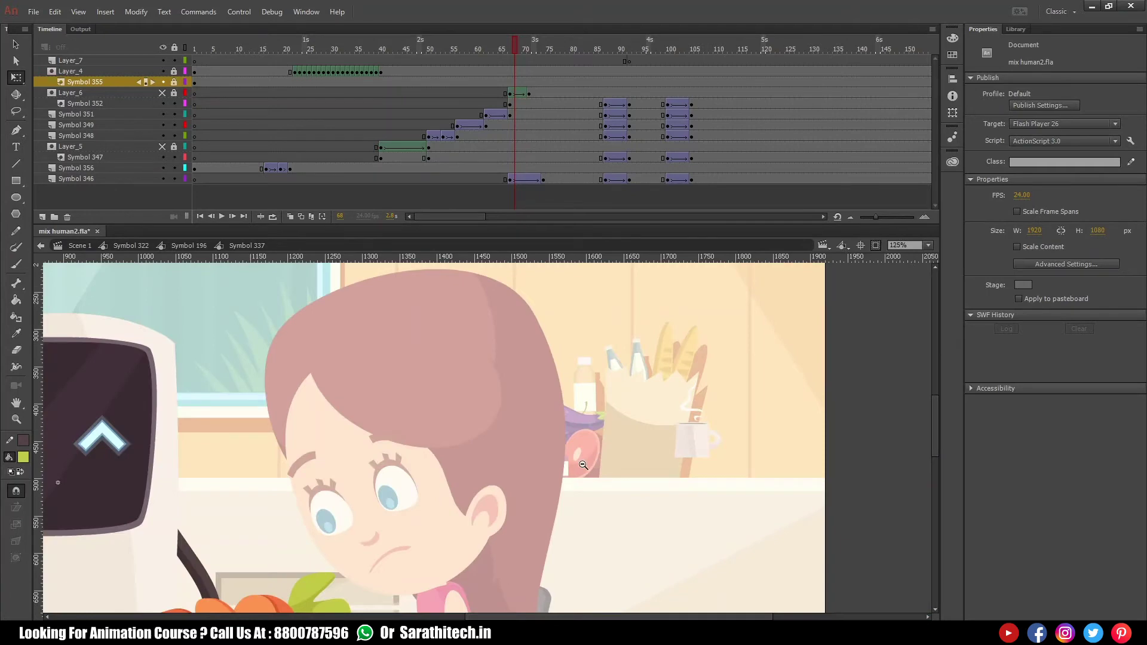
pyautogui.keyDown('alt'); pyautogui.click(602, 458); pyautogui.keyUp('alt')
pyautogui.moveTo(511, 43); pyautogui.dragTo(545, 62)
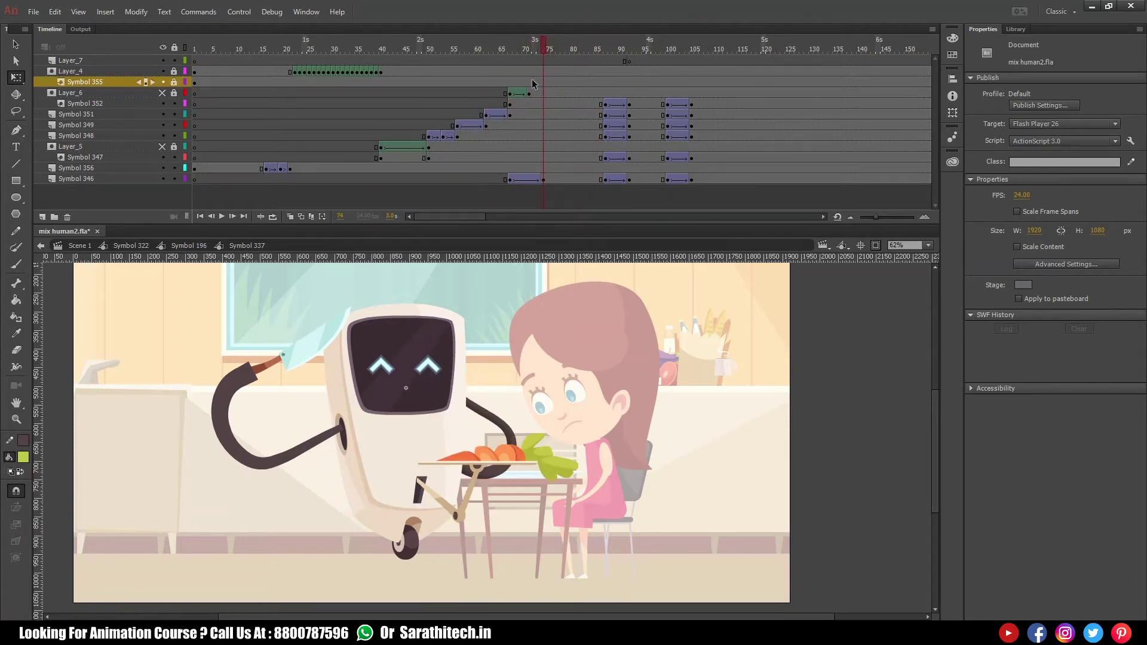
# - At frame 67, keyframe Layer_4 and move the robot's masked arm from Symbol 355 to the topmost layer
pyautogui.click(511, 78)
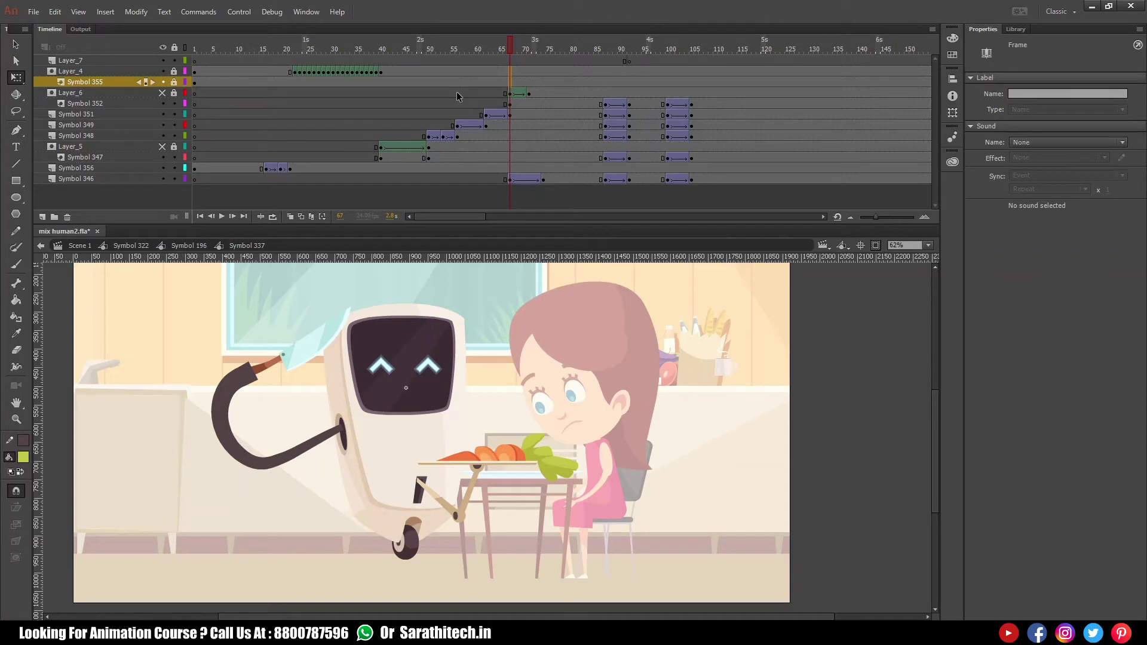
pyautogui.press('F6')
pyautogui.click(506, 47)
pyautogui.click(510, 82)
pyautogui.moveTo(511, 82); pyautogui.dragTo(509, 61)
pyautogui.click(515, 83)
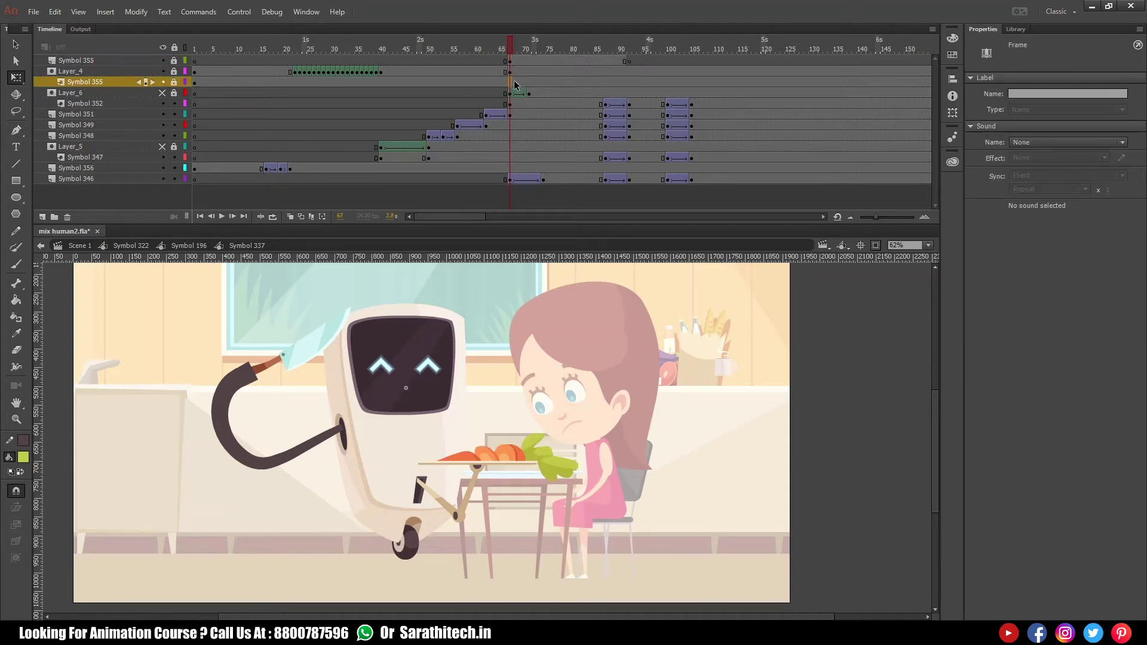
# - Insert a blank keyframe at frame 67 on the masked Symbol 355 layer under Layer_4
pyautogui.press('F7')
pyautogui.click(519, 73)
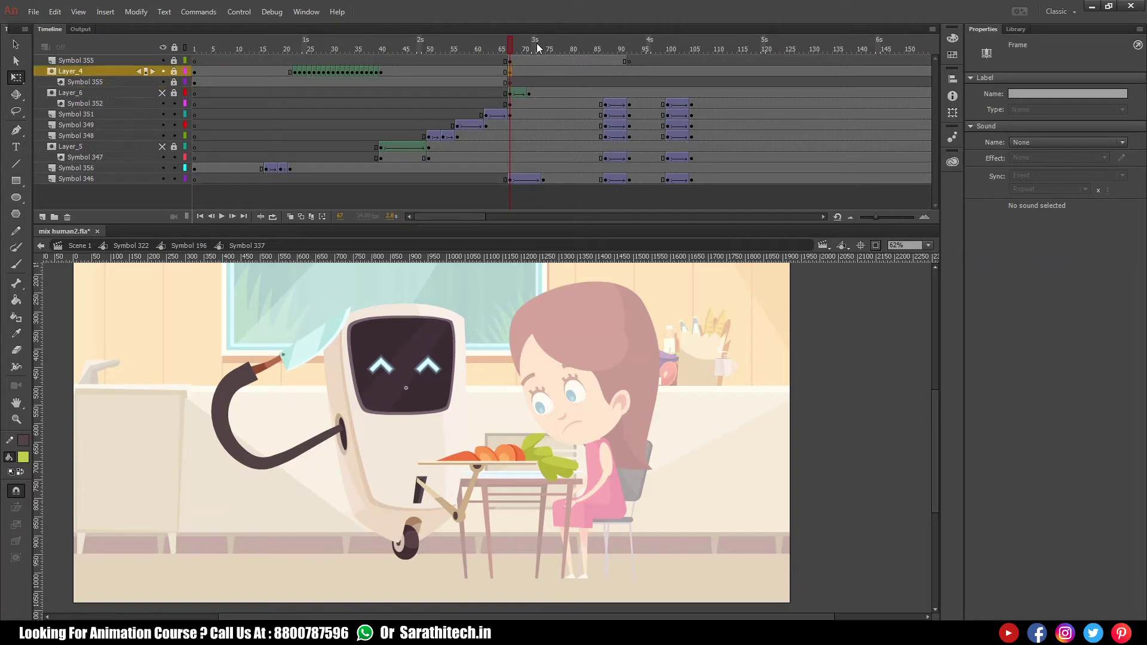
pyautogui.rightClick(520, 72)
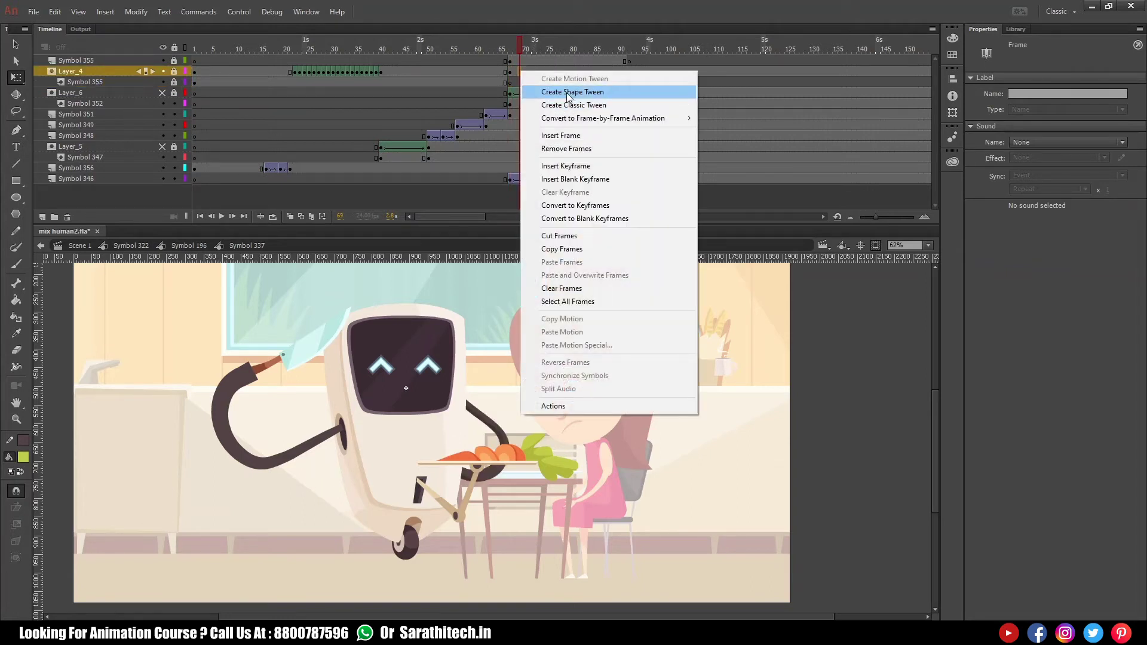
pyautogui.click(567, 93)
pyautogui.click(568, 87)
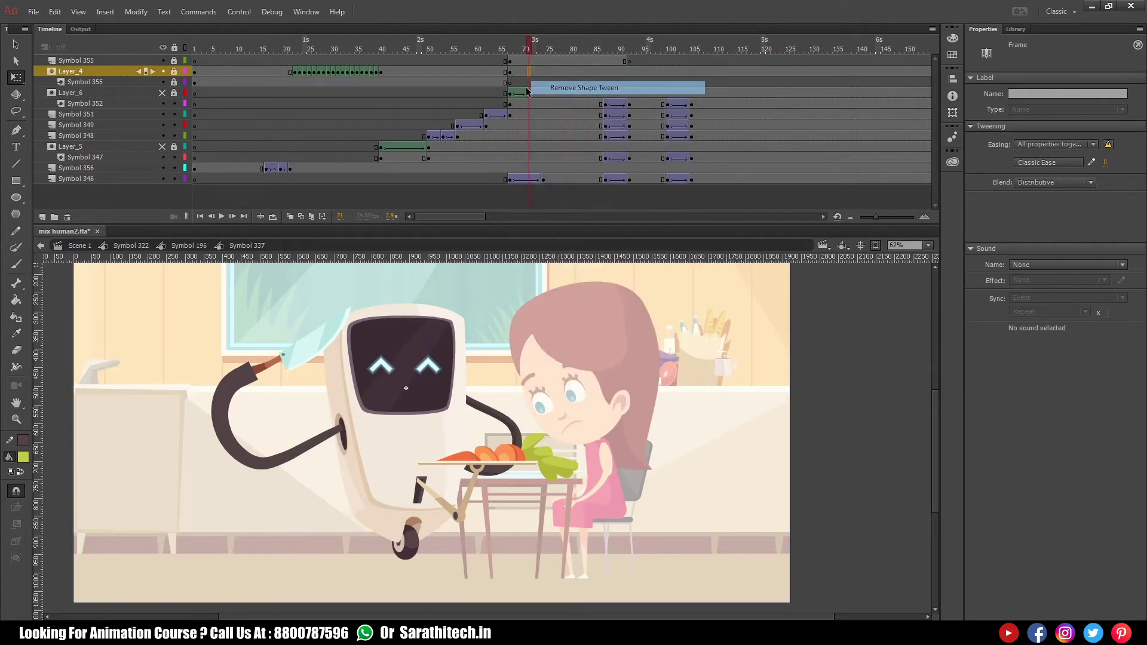
# - Insert a blank keyframe at frame 67 on the mask layer Layer_4 and scrub on to about frame 73
pyautogui.click(513, 82)
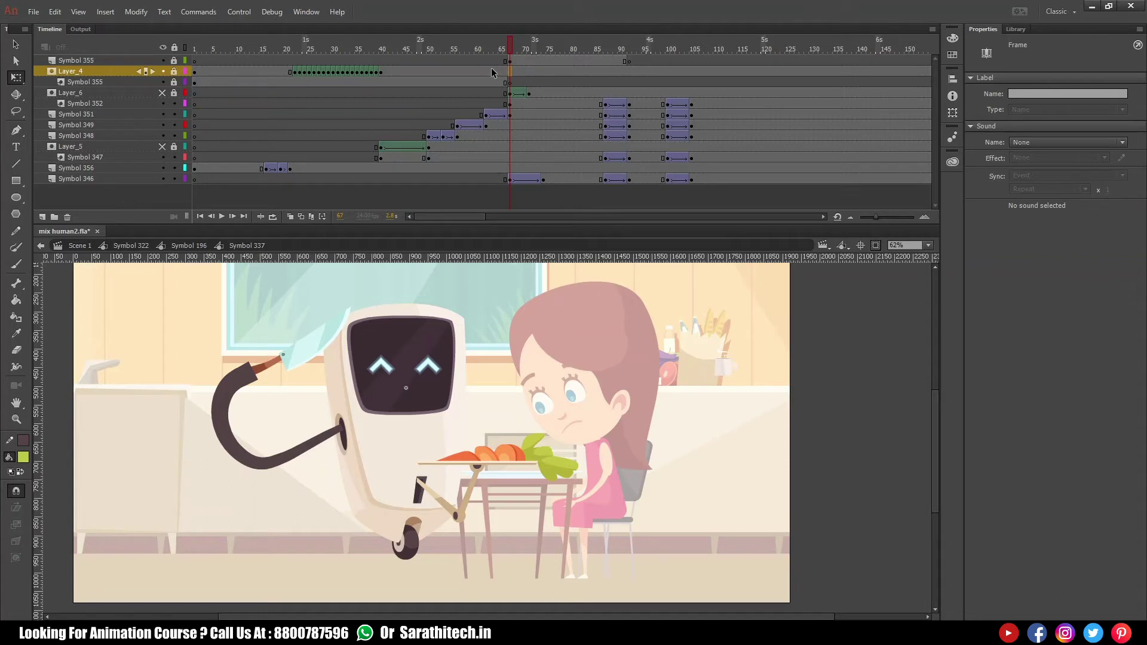
pyautogui.press('F7')
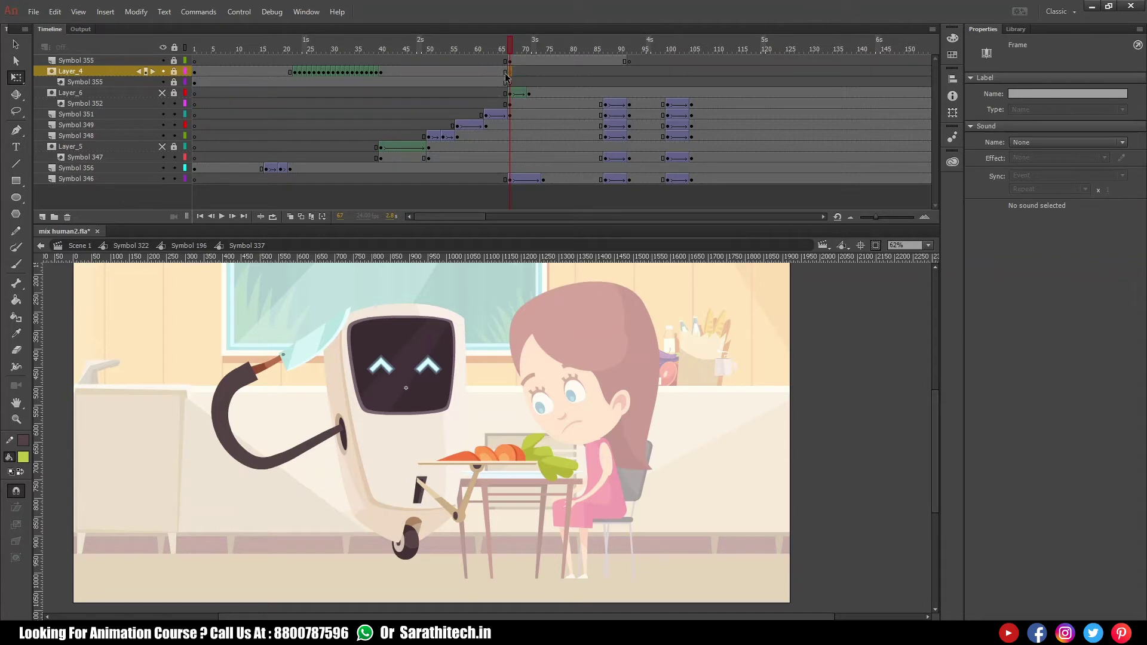
pyautogui.moveTo(505, 47); pyautogui.dragTo(540, 49)
pyautogui.click(162, 72)
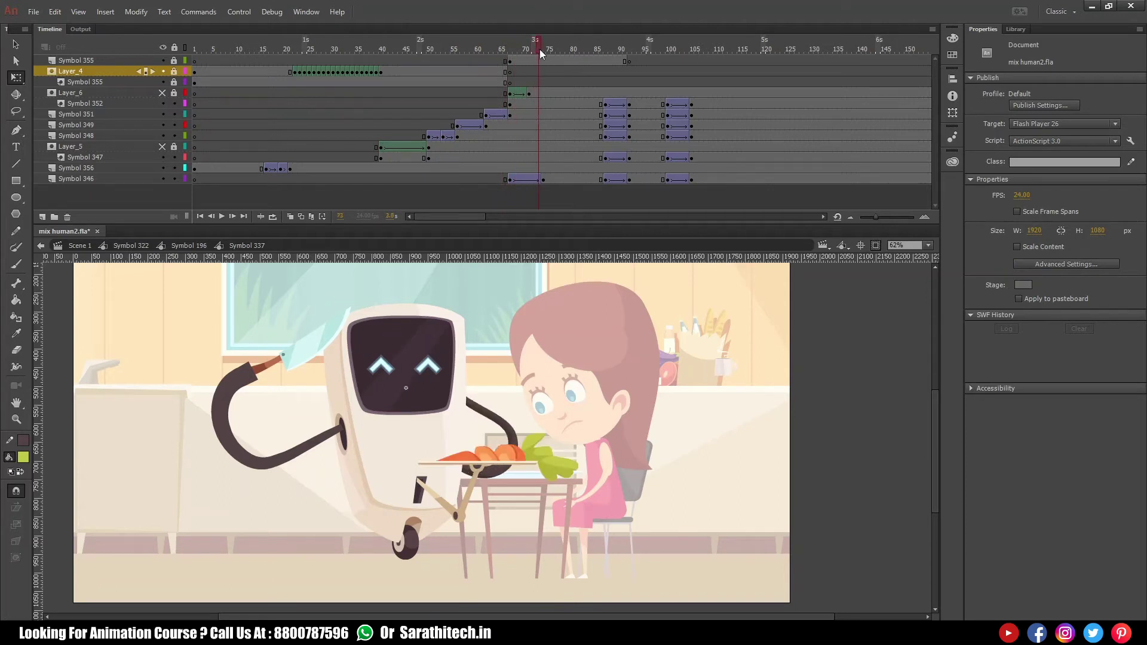
# - Open Symbol 352, the tray holding the sliced carrot, for editing
pyautogui.scroll(5, 561, 489)
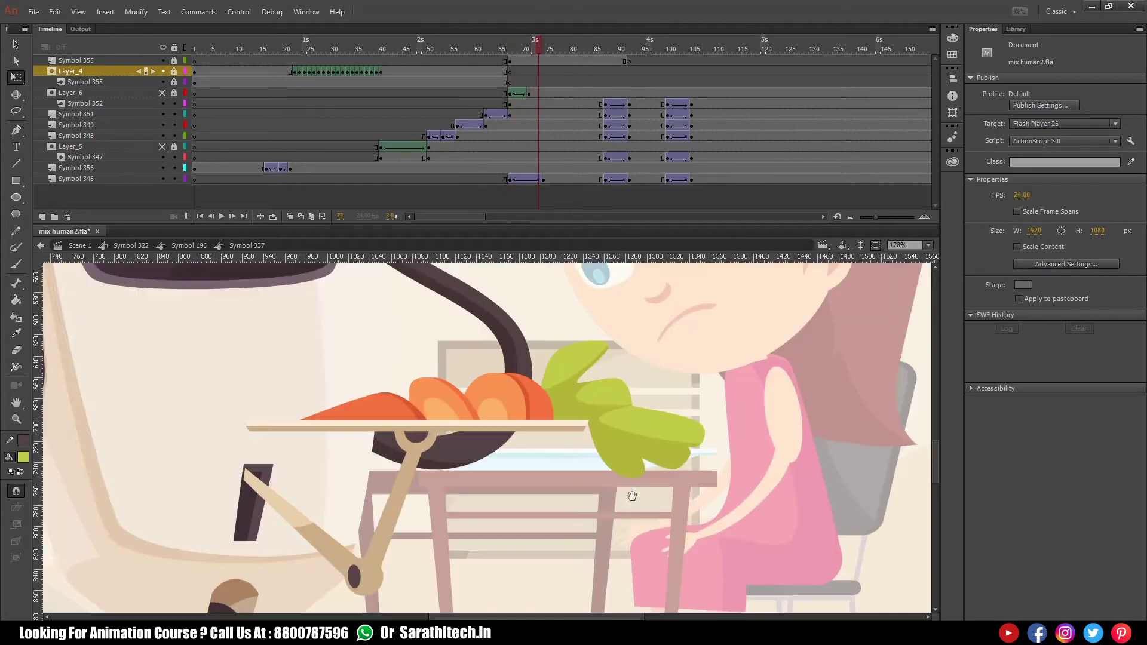
pyautogui.click(483, 394)
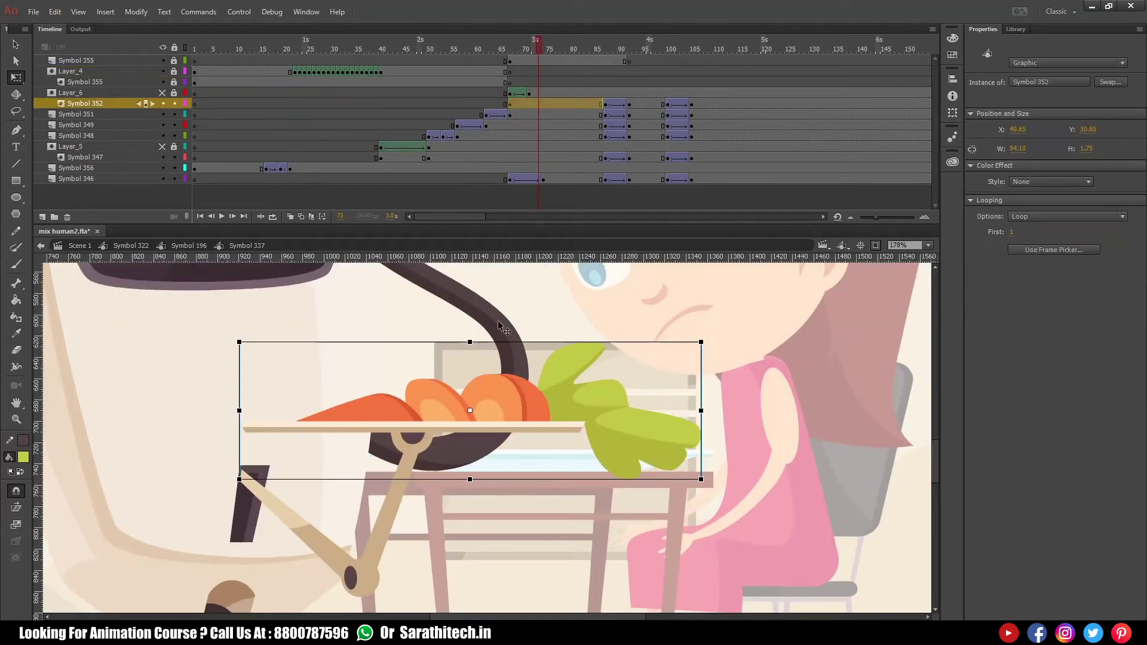
pyautogui.doubleClick(504, 394)
pyautogui.click(512, 392)
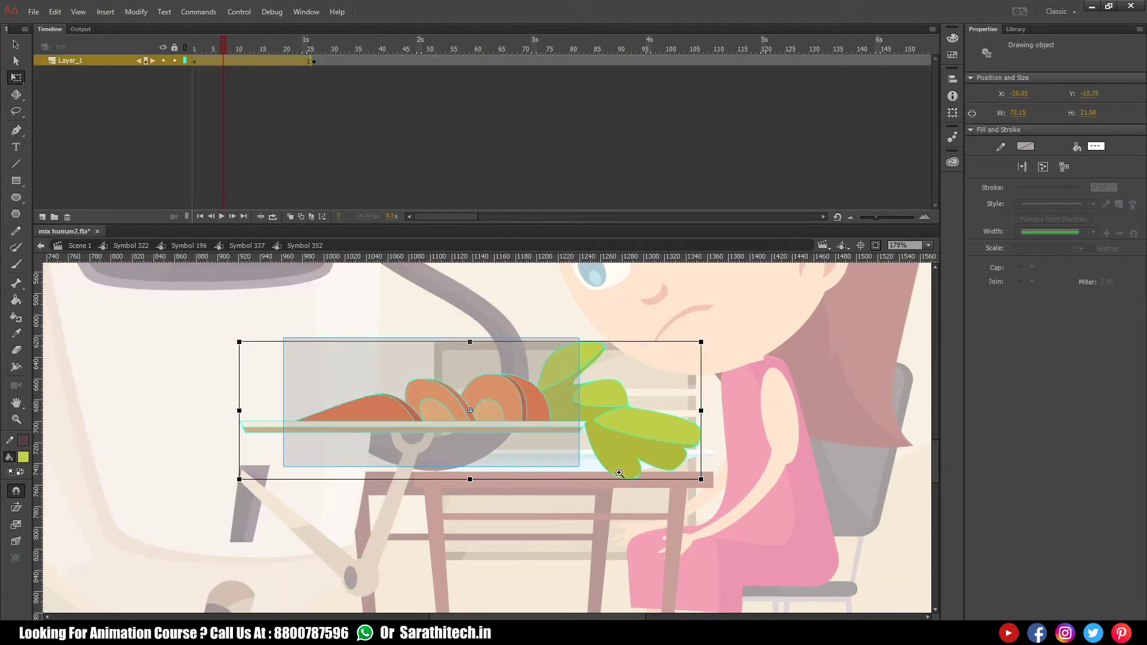
pyautogui.scroll(5, 513, 392)
pyautogui.click(541, 347)
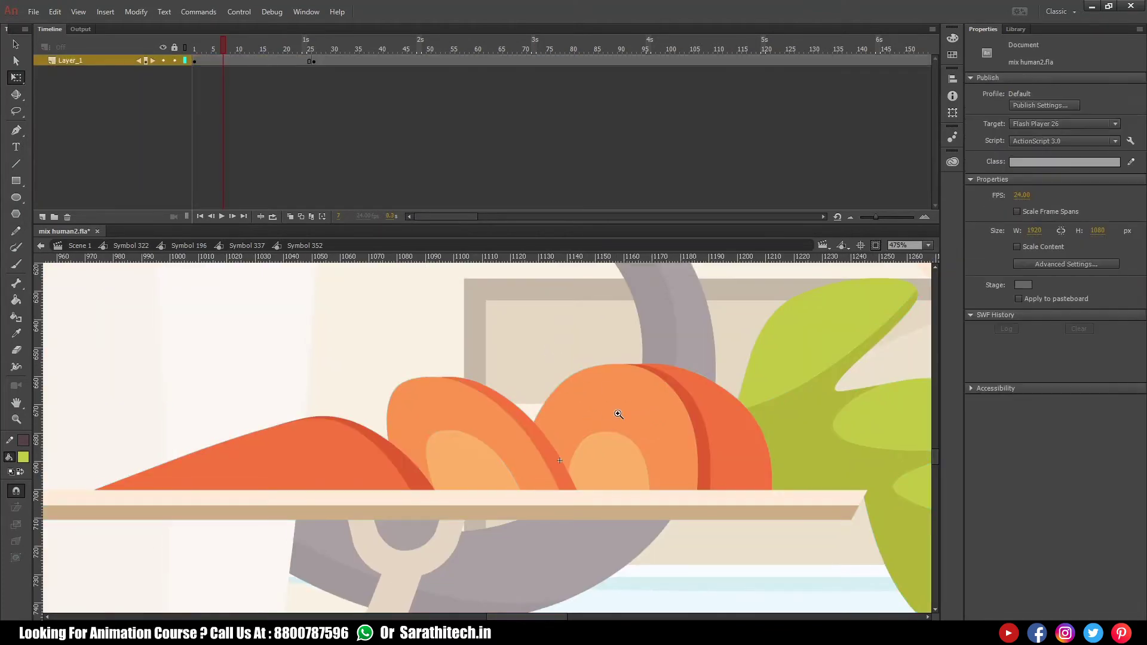
pyautogui.scroll(-3, 618, 414)
# - Move the carrot slices and leaves from Layer_1 to a new layer at frame 7, keeping their position
pyautogui.moveTo(276, 389)
pyautogui.mouseDown()
pyautogui.moveTo(590, 436)
pyautogui.moveTo(598, 457)
pyautogui.mouseUp()
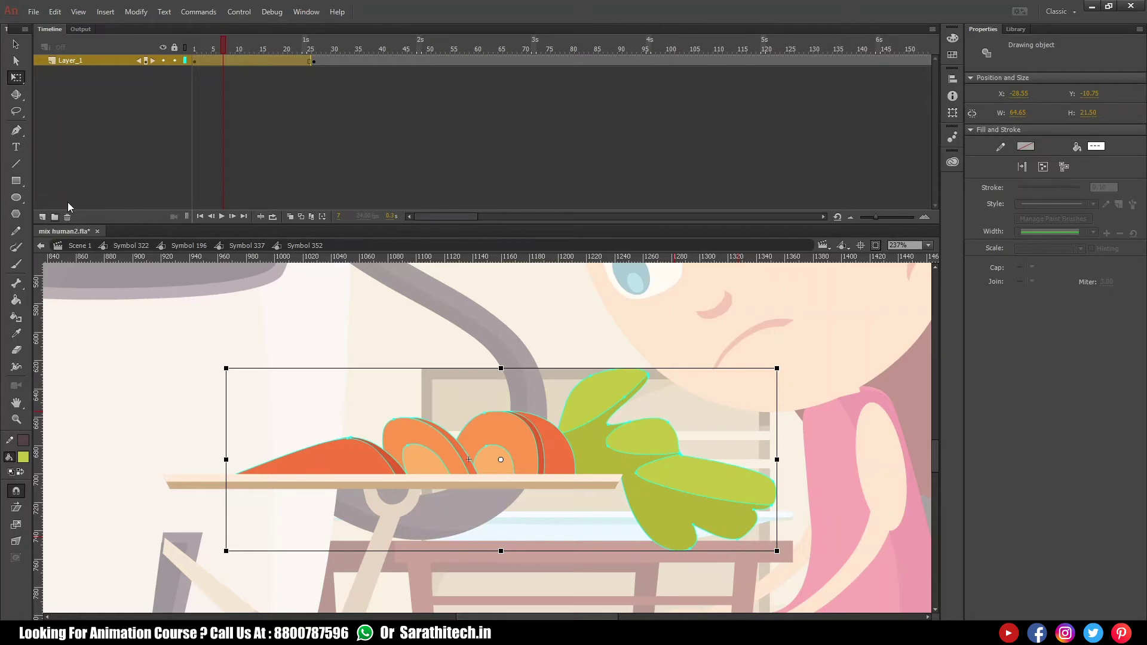
pyautogui.click(42, 217)
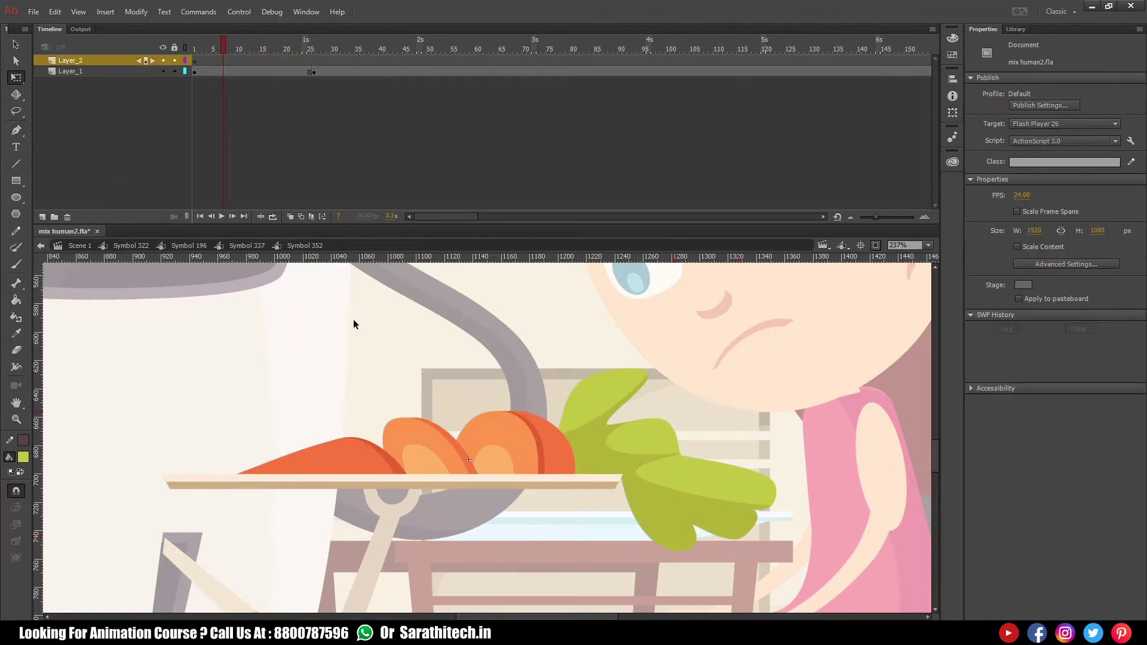
pyautogui.moveTo(273, 378)
pyautogui.mouseDown()
pyautogui.moveTo(445, 425)
pyautogui.moveTo(691, 456)
pyautogui.moveTo(694, 474)
pyautogui.mouseUp()
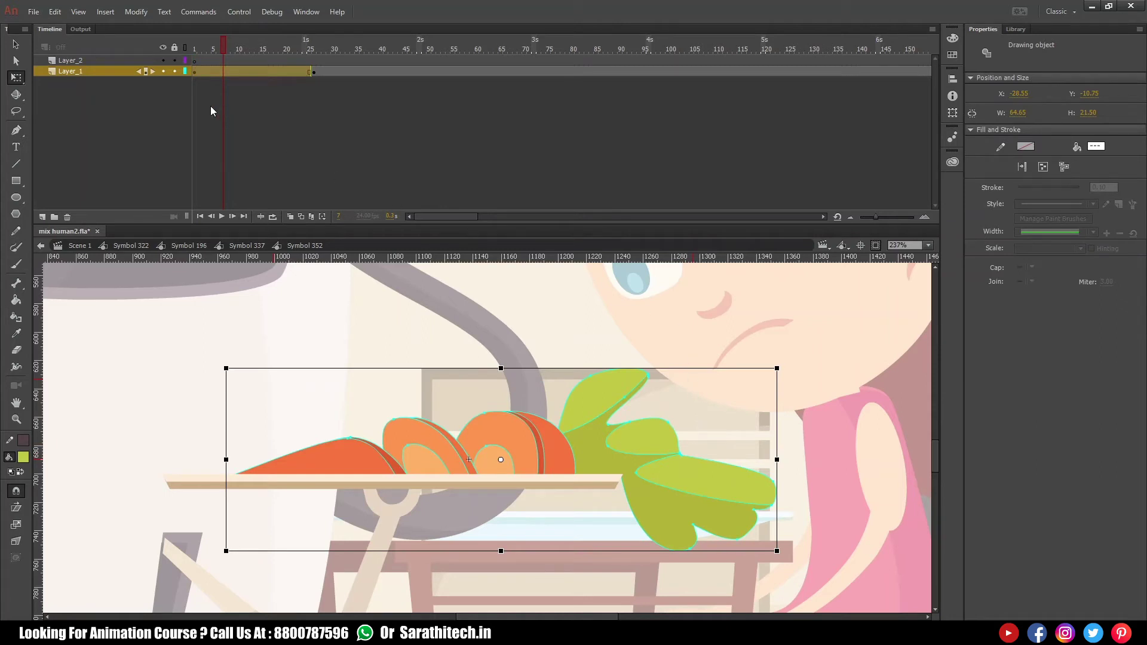
pyautogui.hotkey('ctrl', 'x')
pyautogui.click(225, 61)
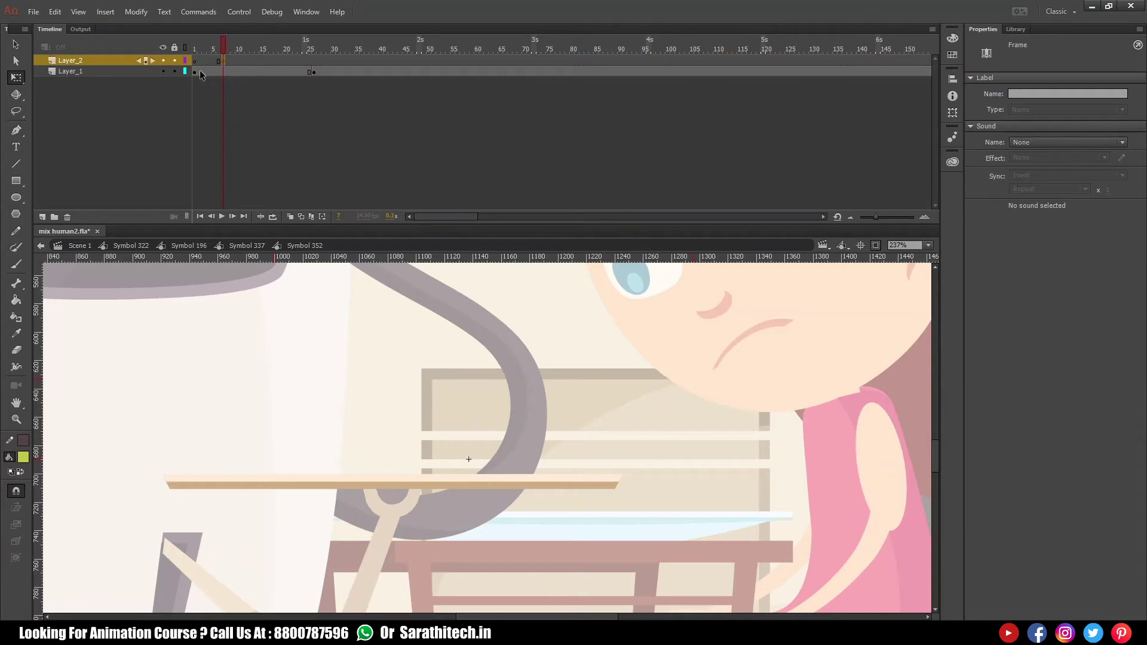
pyautogui.hotkey('ctrl', 'shift', 'v')
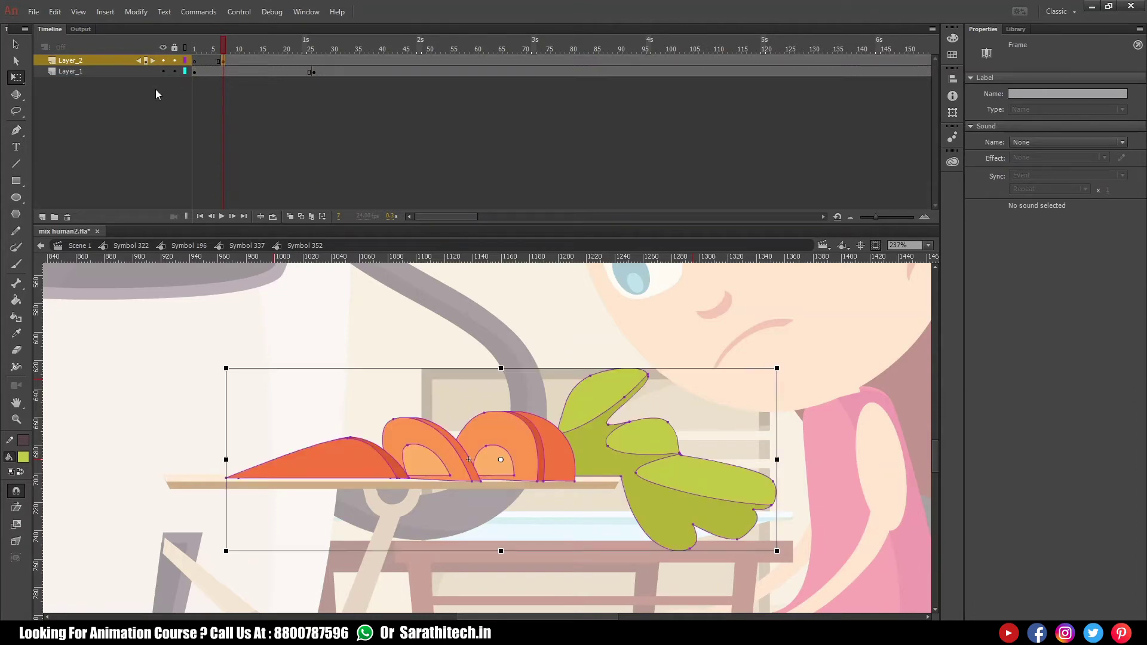
# - Copy the frame 7 carrot artwork from Layer_2 to a new layer below Layer_1 and hide Layer_2
pyautogui.click(107, 71)
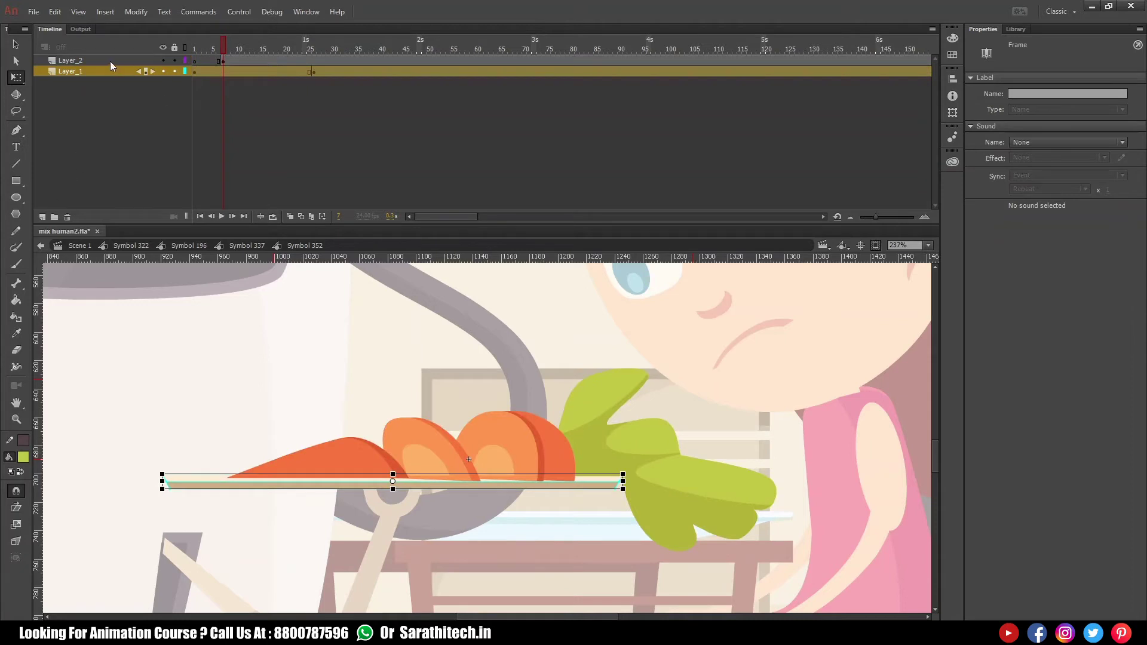
pyautogui.click(112, 61)
pyautogui.click(43, 217)
pyautogui.click(223, 71)
pyautogui.moveTo(221, 71); pyautogui.dragTo(222, 60)
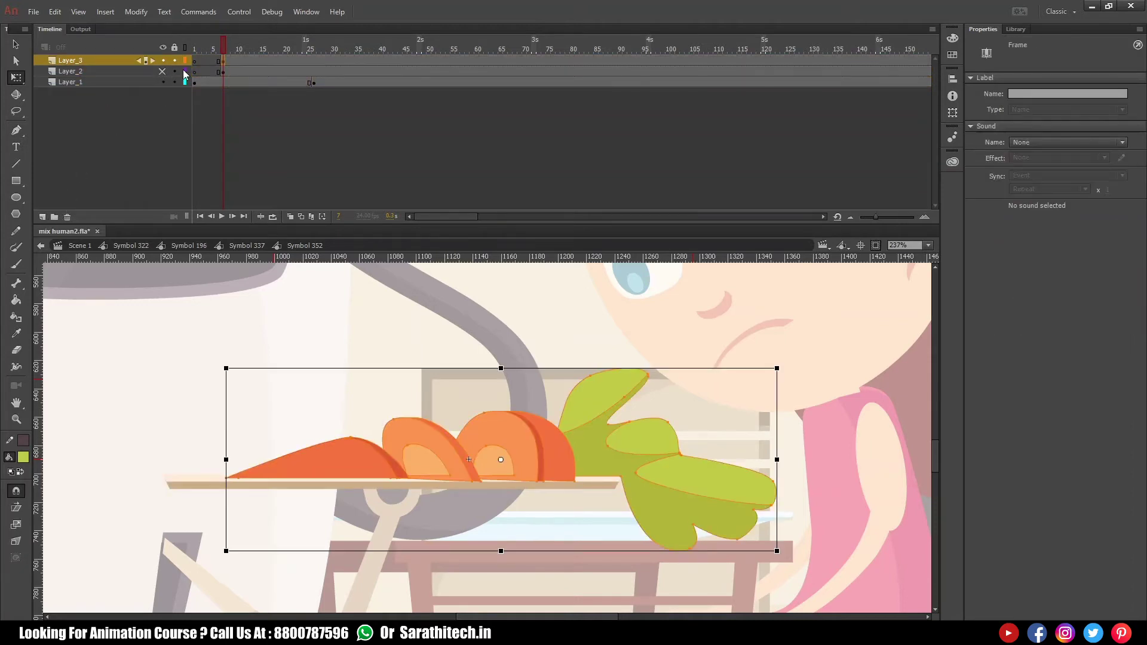
pyautogui.moveTo(114, 60); pyautogui.dragTo(98, 109)
# - On Layer_3, remove the carrot tip's dark edge and extend its orange shape over the middle slice
pyautogui.click(378, 392)
pyautogui.moveTo(315, 388); pyautogui.dragTo(469, 519)
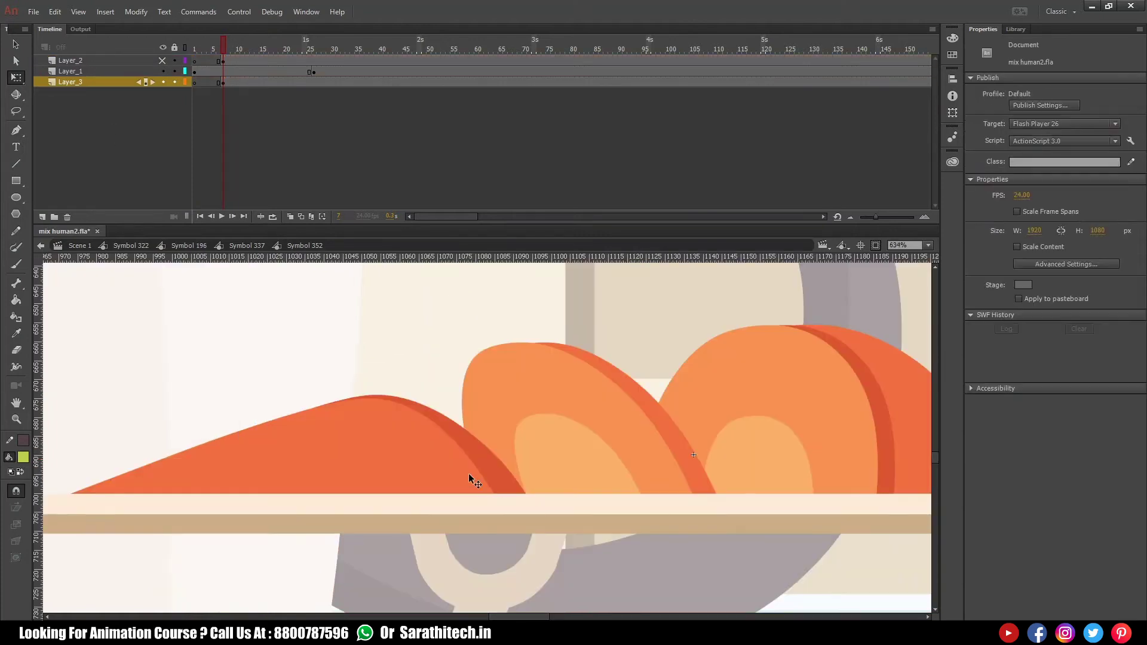
pyautogui.click(426, 429)
pyautogui.moveTo(454, 426); pyautogui.dragTo(557, 390)
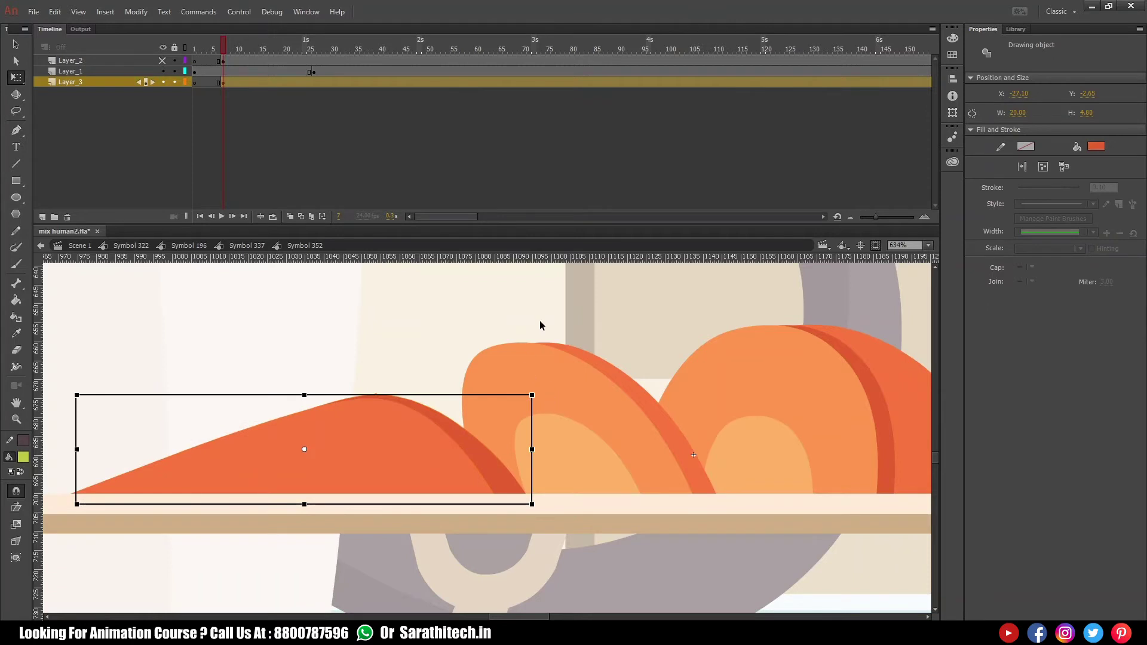
pyautogui.moveTo(489, 428)
pyautogui.mouseDown()
pyautogui.moveTo(529, 402)
pyautogui.moveTo(491, 432)
pyautogui.moveTo(477, 422)
pyautogui.mouseUp()
pyautogui.hotkey('ctrl', 'z')
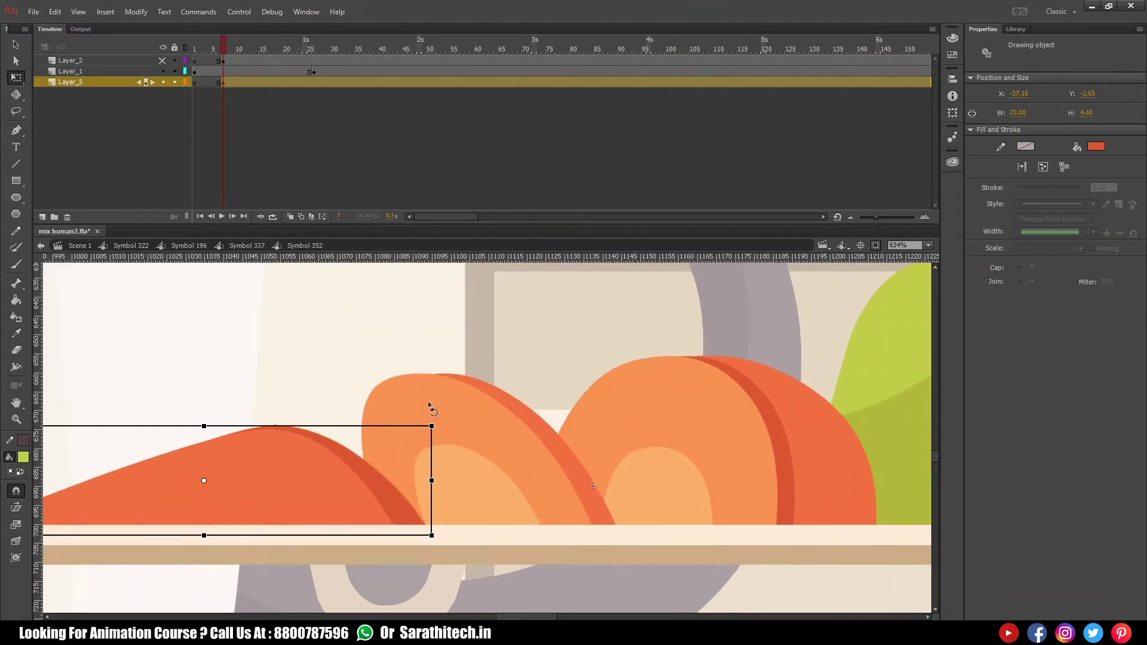
pyautogui.click(311, 451)
pyautogui.doubleClick(302, 456)
pyautogui.moveTo(277, 432); pyautogui.dragTo(420, 375)
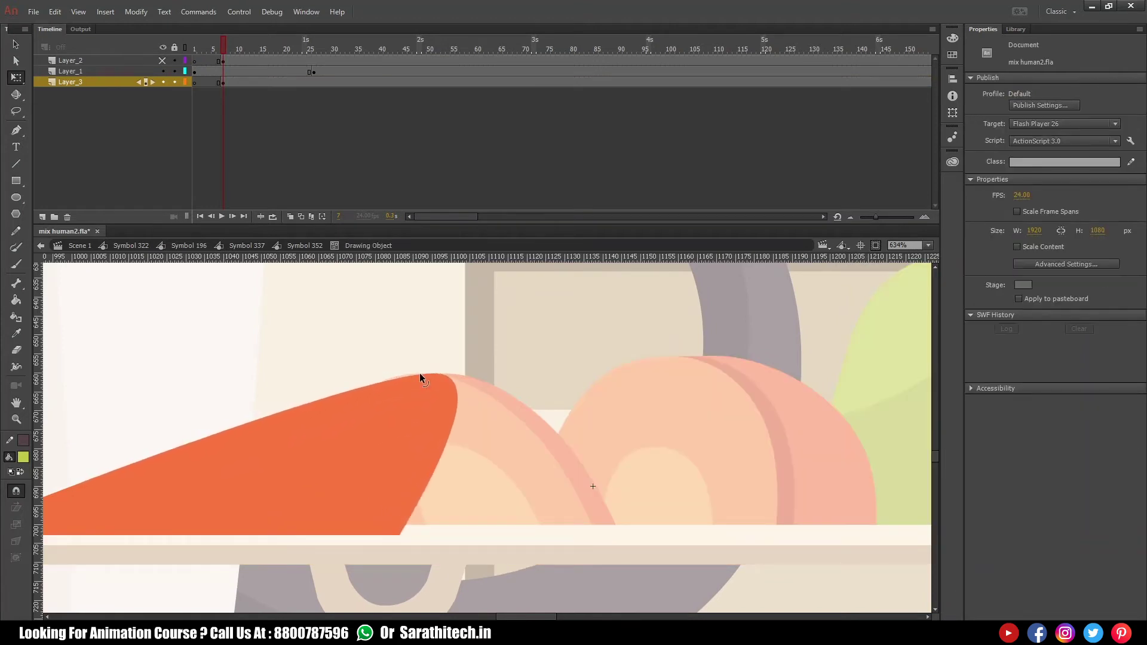
pyautogui.moveTo(400, 537); pyautogui.dragTo(604, 528)
pyautogui.moveTo(524, 432); pyautogui.dragTo(539, 429)
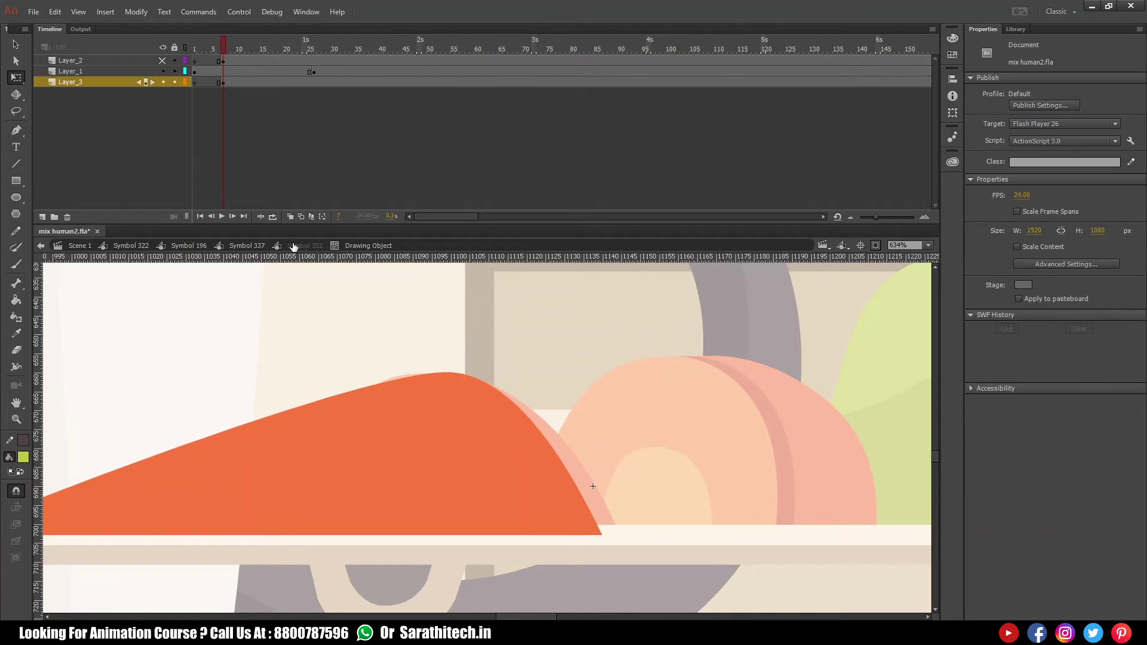
pyautogui.click(289, 246)
# - Delete the large carrot slice's dark edge, light orange face and pale core on Layer_3
pyautogui.moveTo(571, 412); pyautogui.dragTo(470, 423)
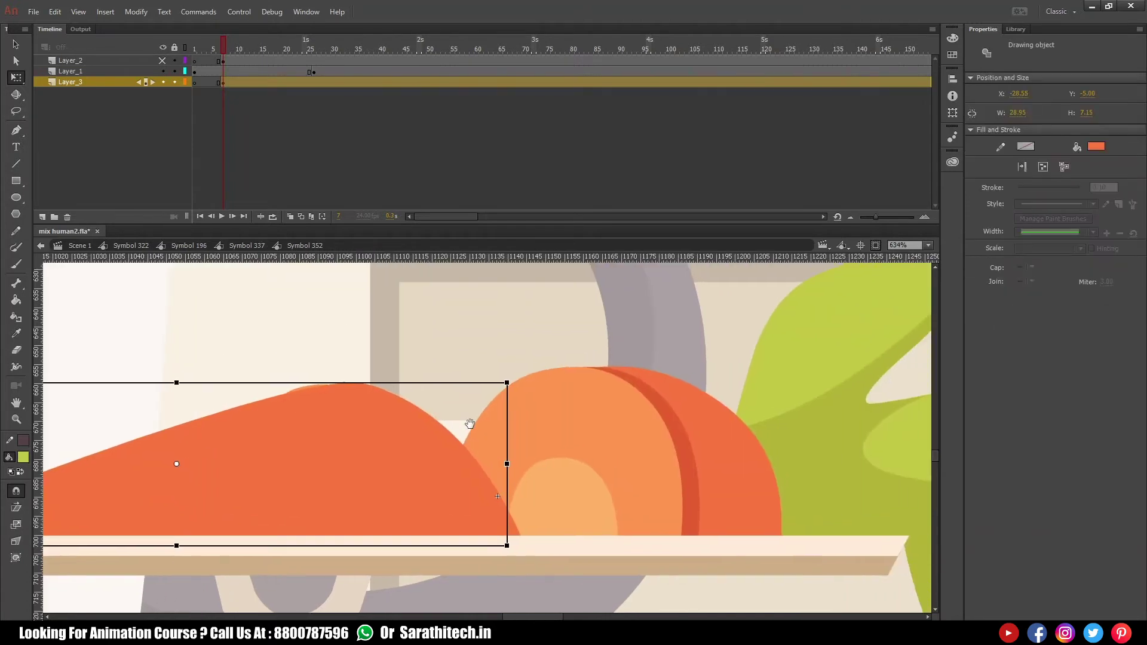
pyautogui.click(660, 406)
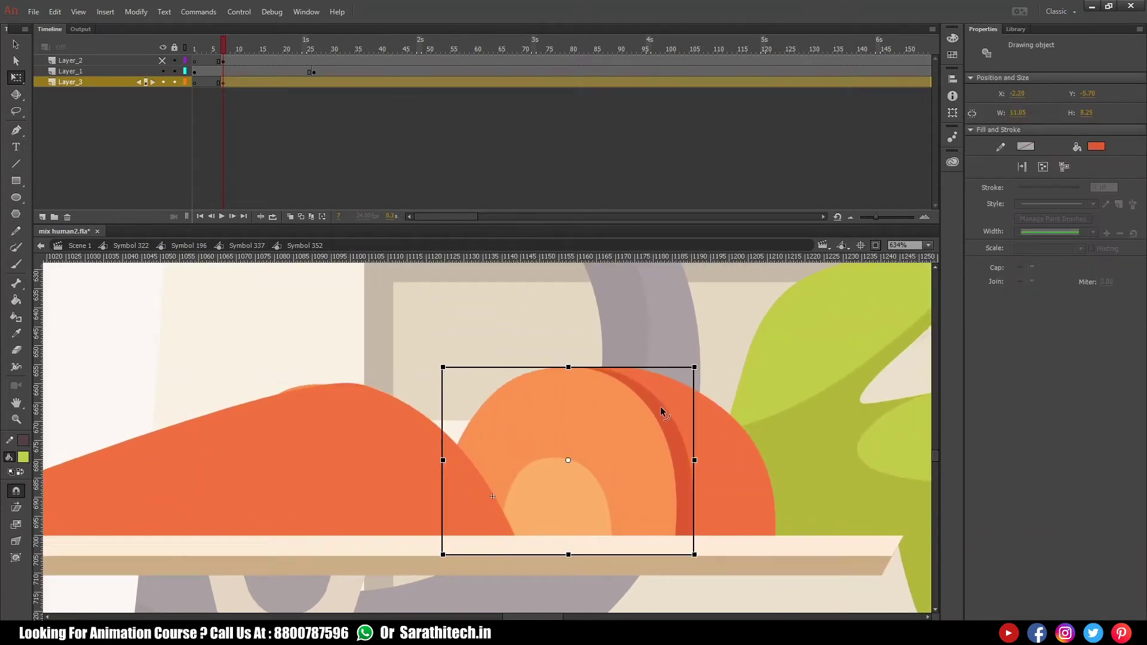
pyautogui.press('Delete')
pyautogui.click(638, 434)
pyautogui.press('Delete')
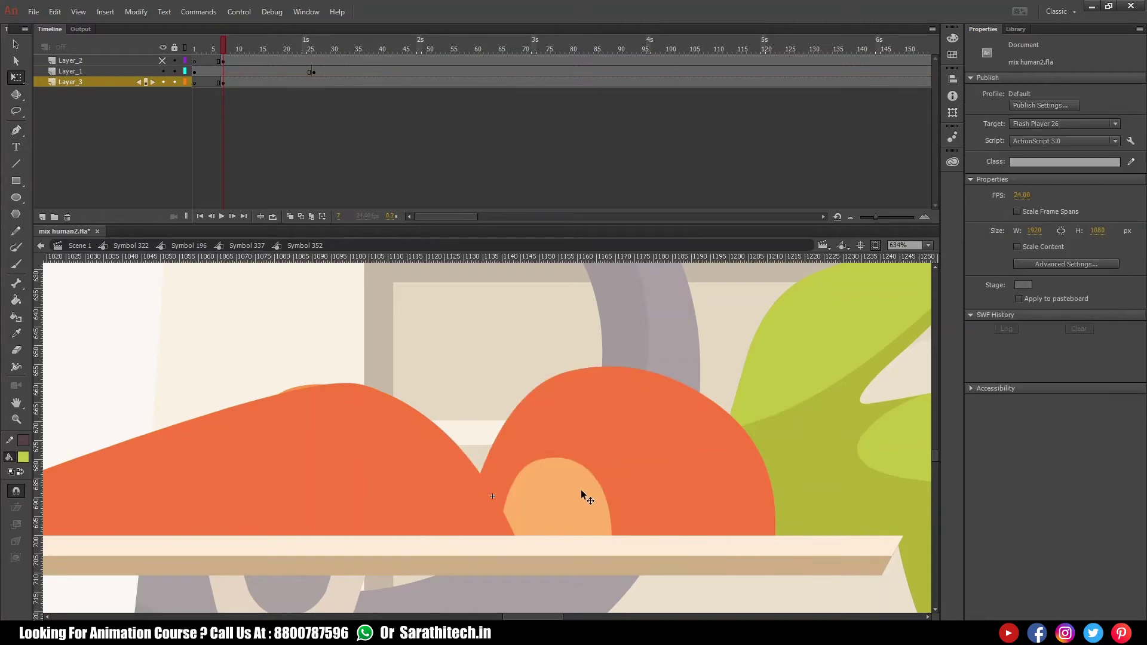
pyautogui.click(570, 491)
pyautogui.press('Delete')
# - Delete the middle slice's remaining pieces behind the extended carrot shape, keeping the orange carrot tip
pyautogui.click(312, 389)
pyautogui.press('Delete')
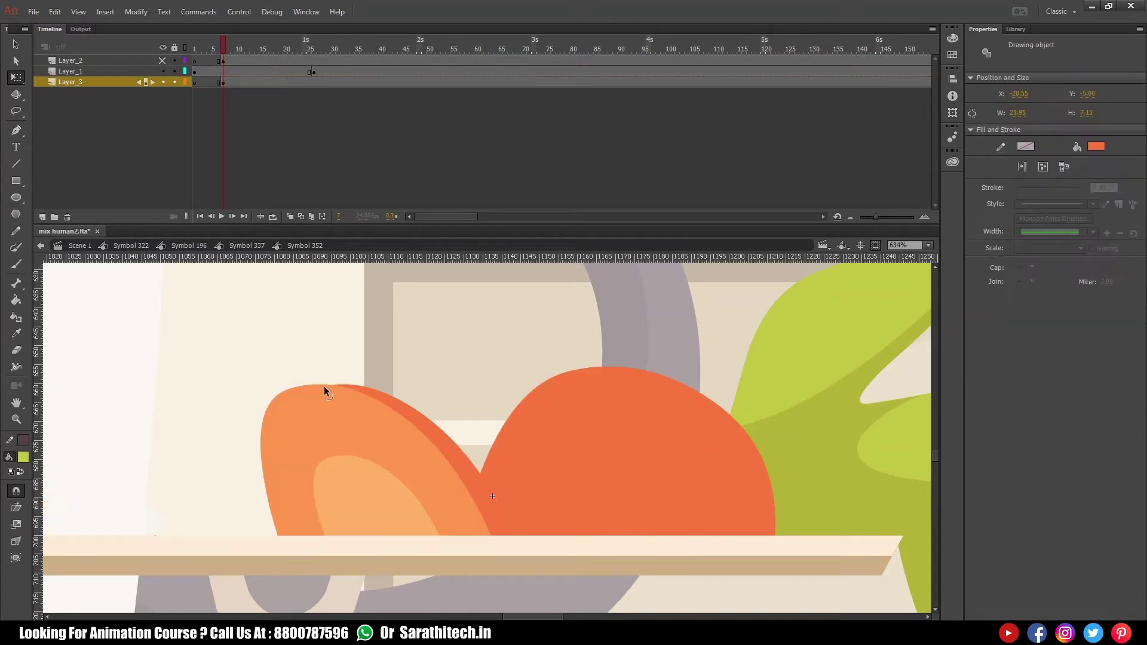
pyautogui.hotkey('ctrl', 'z')
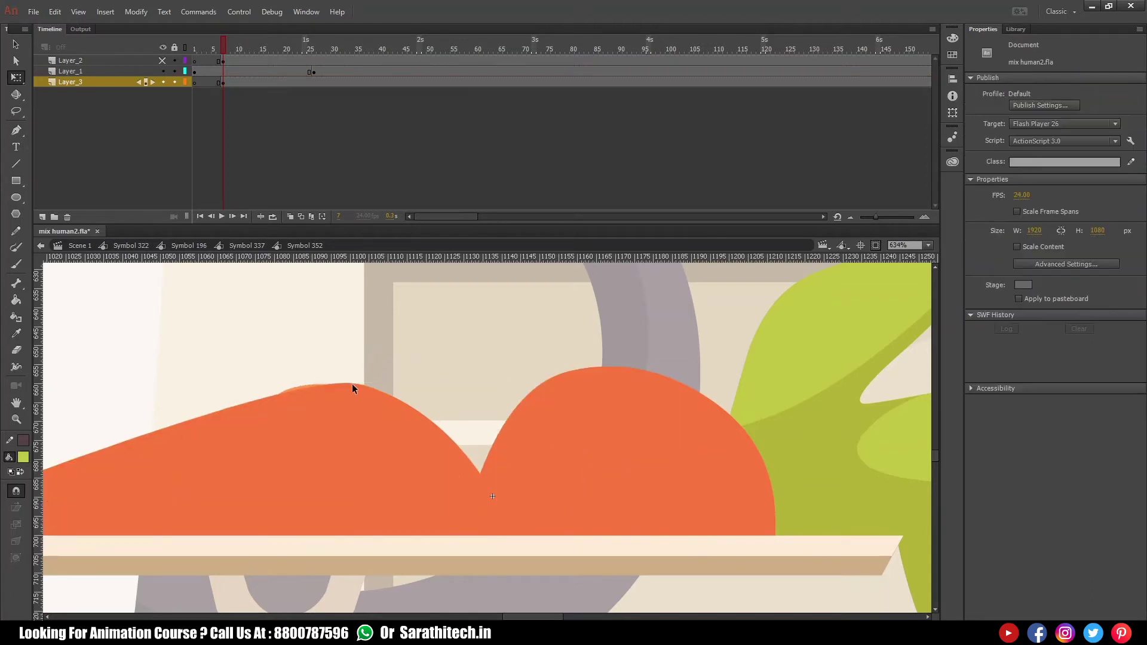
pyautogui.moveTo(343, 340); pyautogui.dragTo(239, 434)
pyautogui.keyDown('shift'); pyautogui.click(215, 435); pyautogui.keyUp('shift')
pyautogui.click(434, 393)
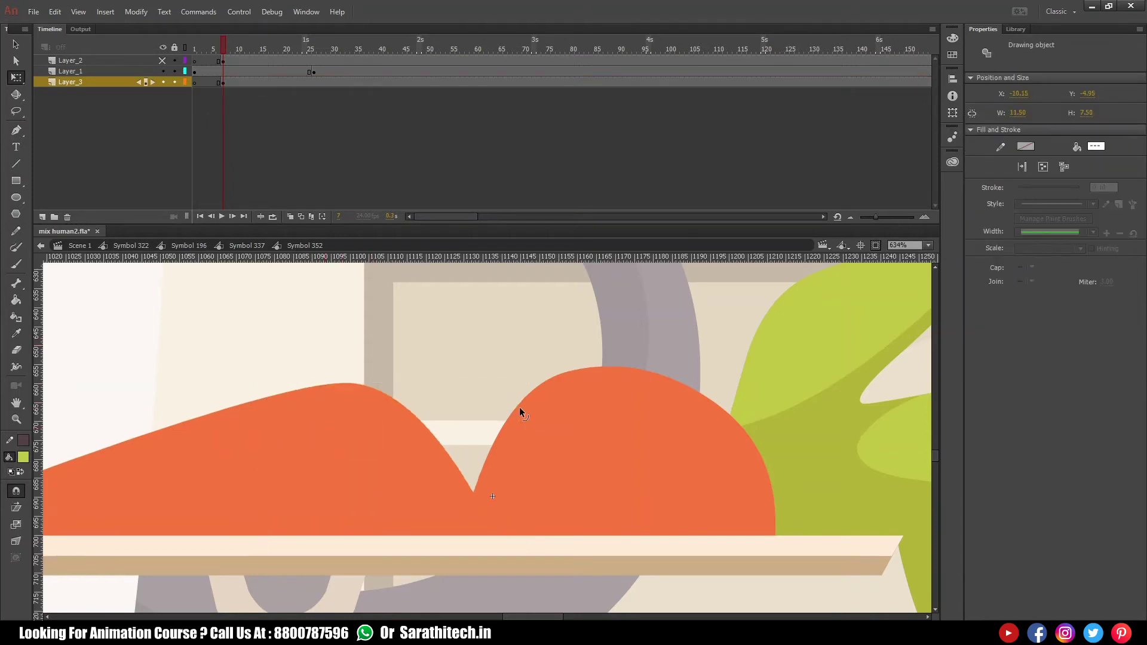
# - Extend the carrot tip's orange shape over the large slice so both form one whole carrot
pyautogui.click(565, 400)
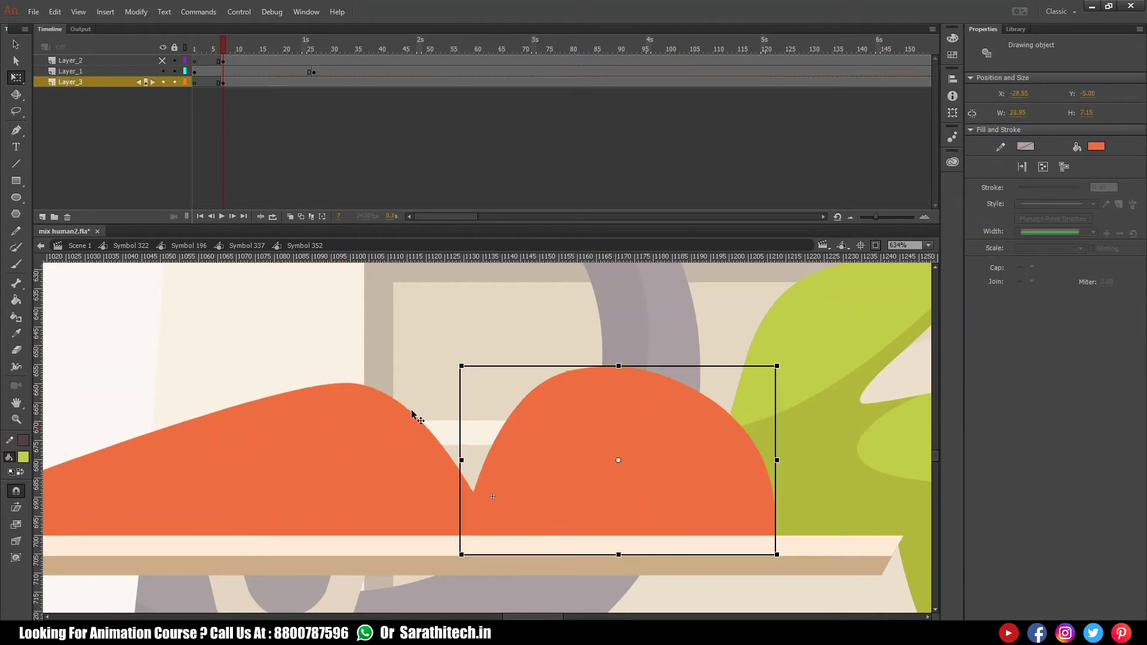
pyautogui.doubleClick(388, 403)
pyautogui.moveTo(385, 395)
pyautogui.mouseDown()
pyautogui.moveTo(601, 377)
pyautogui.moveTo(608, 391)
pyautogui.mouseUp()
pyautogui.moveTo(503, 544); pyautogui.dragTo(562, 544)
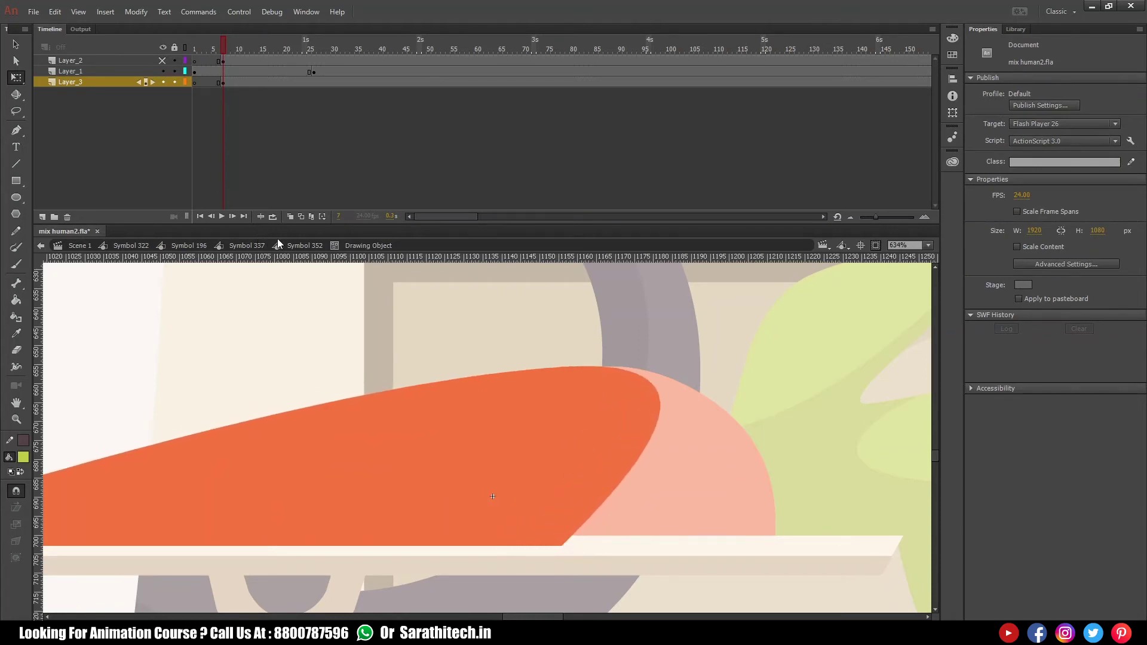
pyautogui.click(299, 246)
pyautogui.keyDown('ctrl'); pyautogui.keyDown('alt'); pyautogui.click(480, 461); pyautogui.keyUp('alt'); pyautogui.keyUp('ctrl')
pyautogui.keyDown('ctrl'); pyautogui.keyDown('alt'); pyautogui.click(480, 461); pyautogui.keyUp('alt'); pyautogui.keyUp('ctrl')
pyautogui.moveTo(284, 374); pyautogui.dragTo(620, 483)
pyautogui.click(498, 336)
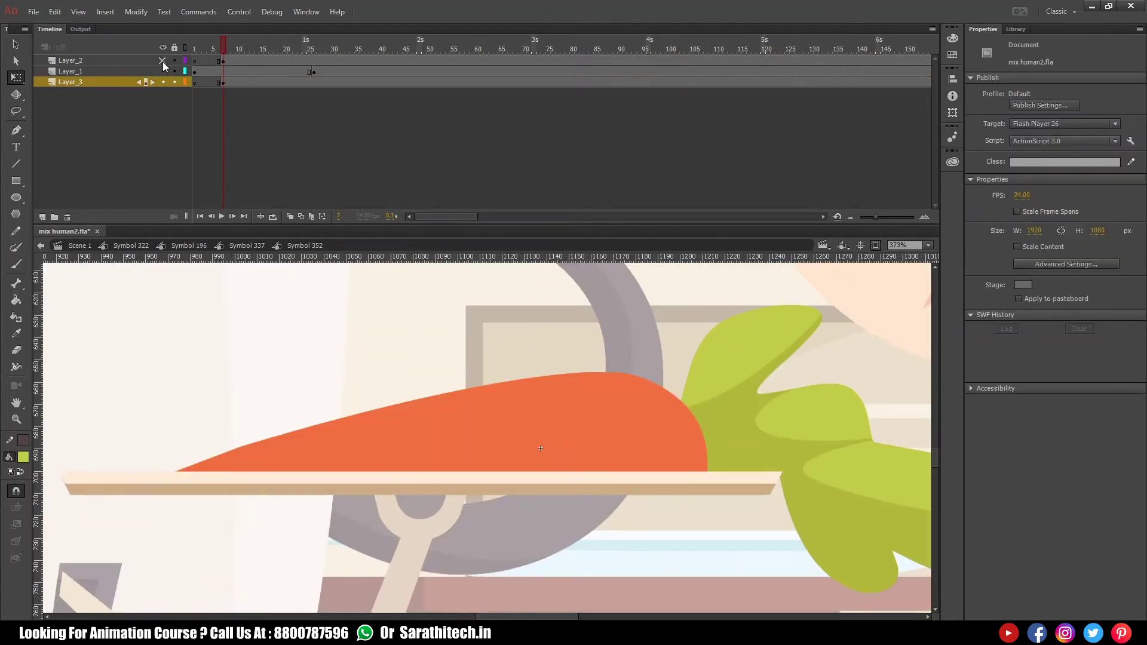
# - Turn Layer_2 with the sliced carrot into a guide layer and return to Symbol 337
pyautogui.rightClick(128, 60)
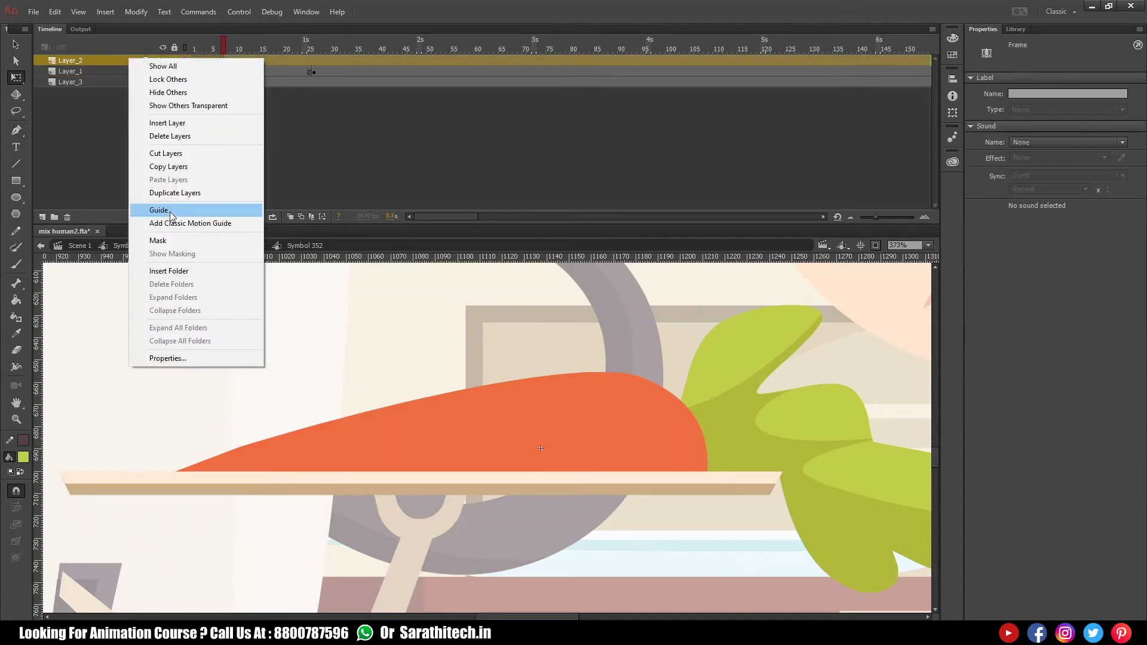
pyautogui.click(173, 208)
pyautogui.click(261, 245)
# - Show Layer_6 and scrub around frame 73 to check the whole carrot on the robot's tray
pyautogui.keyDown('ctrl'); pyautogui.keyDown('shift'); pyautogui.click(587, 432); pyautogui.keyUp('shift'); pyautogui.keyUp('ctrl')
pyautogui.keyDown('ctrl'); pyautogui.keyDown('shift'); pyautogui.click(551, 435); pyautogui.keyUp('shift'); pyautogui.keyUp('ctrl')
pyautogui.keyDown('ctrl'); pyautogui.keyDown('shift'); pyautogui.click(391, 439); pyautogui.keyUp('shift'); pyautogui.keyUp('ctrl')
pyautogui.moveTo(274, 350); pyautogui.dragTo(649, 536)
pyautogui.moveTo(540, 49); pyautogui.dragTo(533, 84)
pyautogui.click(162, 93)
pyautogui.moveTo(536, 38)
pyautogui.mouseDown()
pyautogui.moveTo(511, 55)
pyautogui.moveTo(539, 52)
pyautogui.mouseUp()
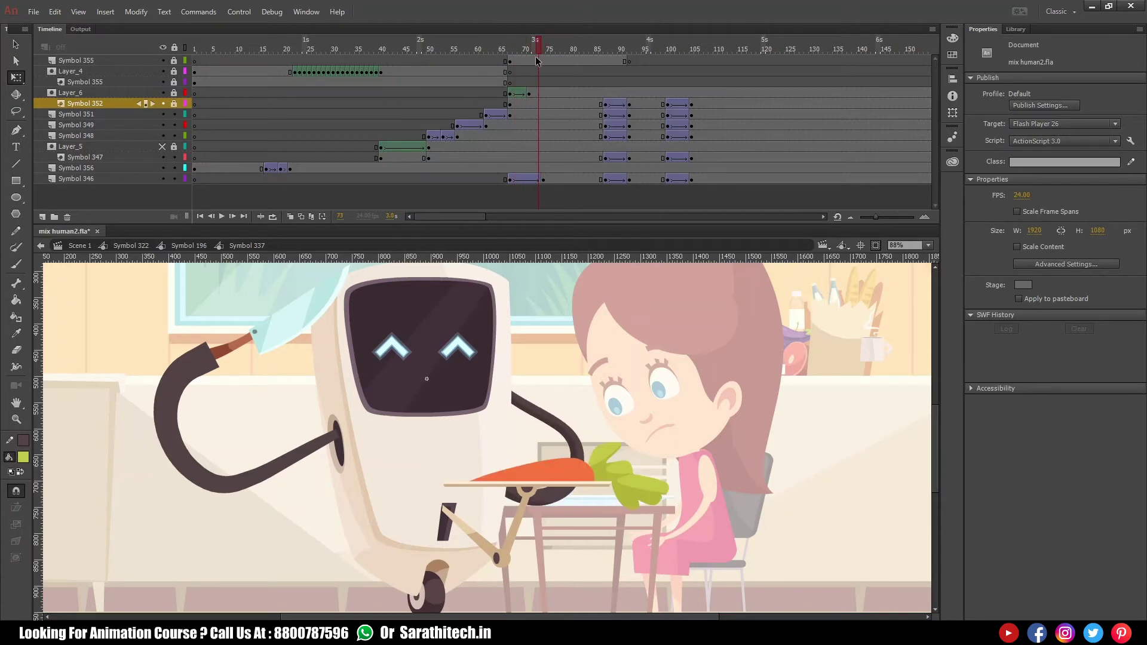
pyautogui.click(570, 470)
pyautogui.doubleClick(571, 470)
pyautogui.scroll(5, 423, 388)
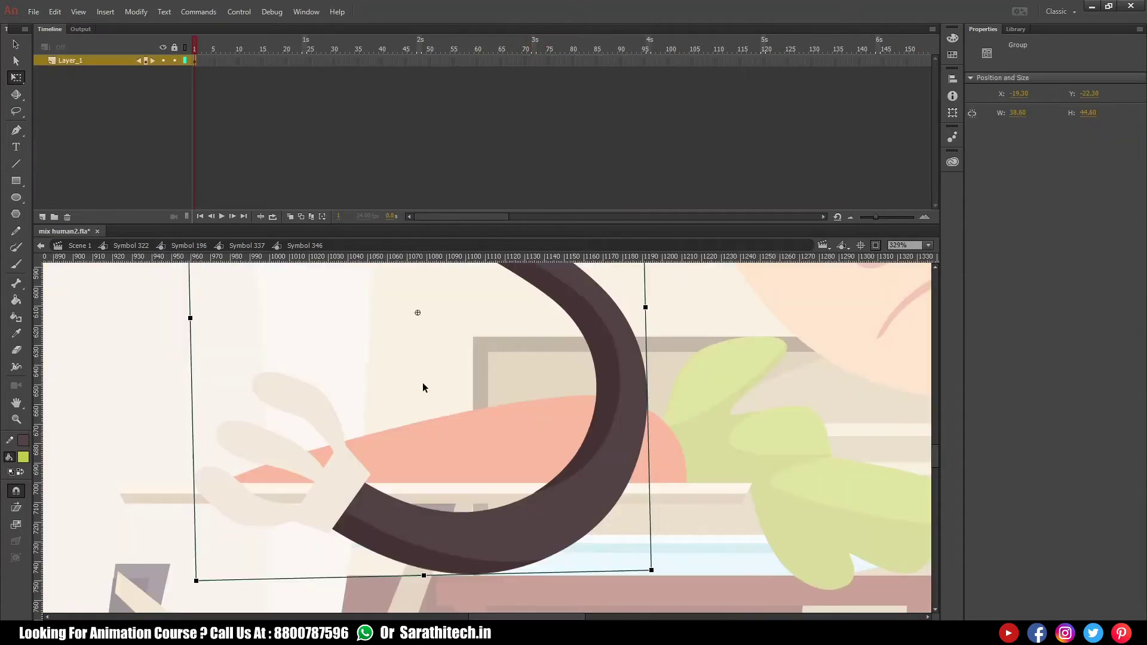
pyautogui.click(247, 246)
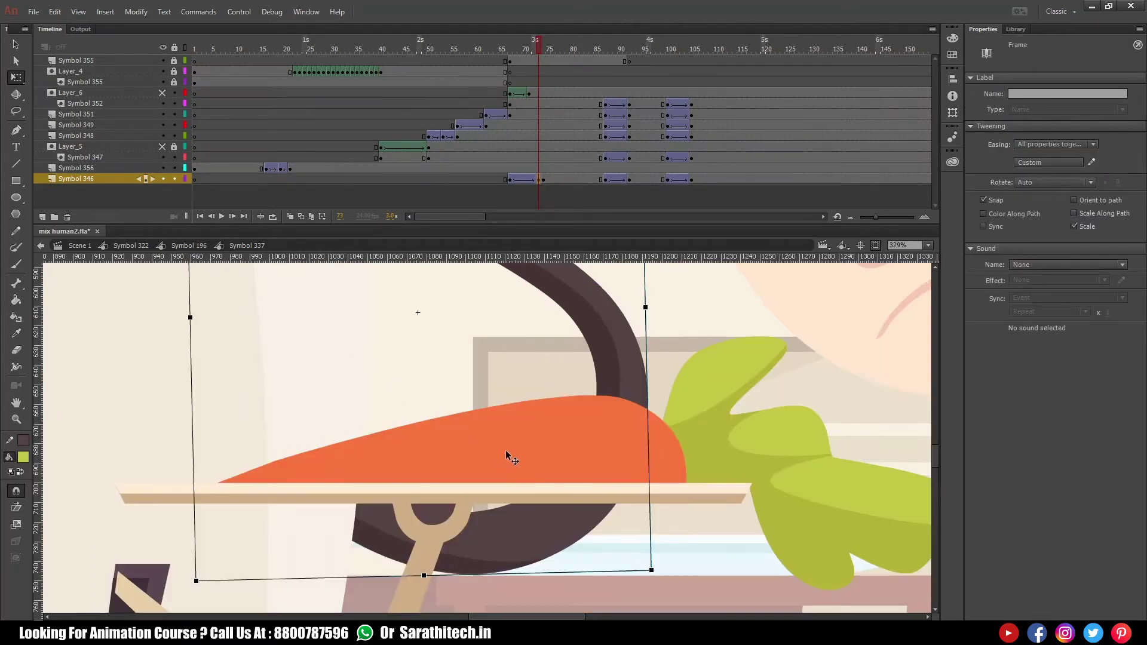
# - Inside Symbol 352, move Layer_3's whole-carrot keyframe to frame 1 and return to Symbol 337
pyautogui.doubleClick(505, 451)
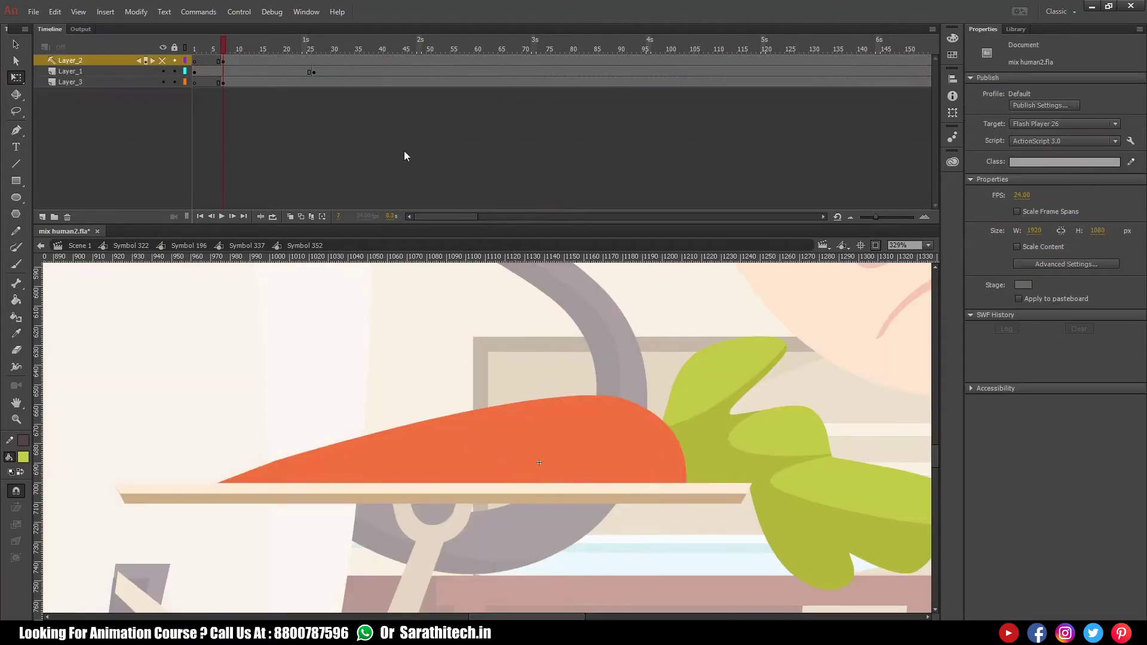
pyautogui.click(224, 83)
pyautogui.moveTo(195, 80); pyautogui.dragTo(195, 81)
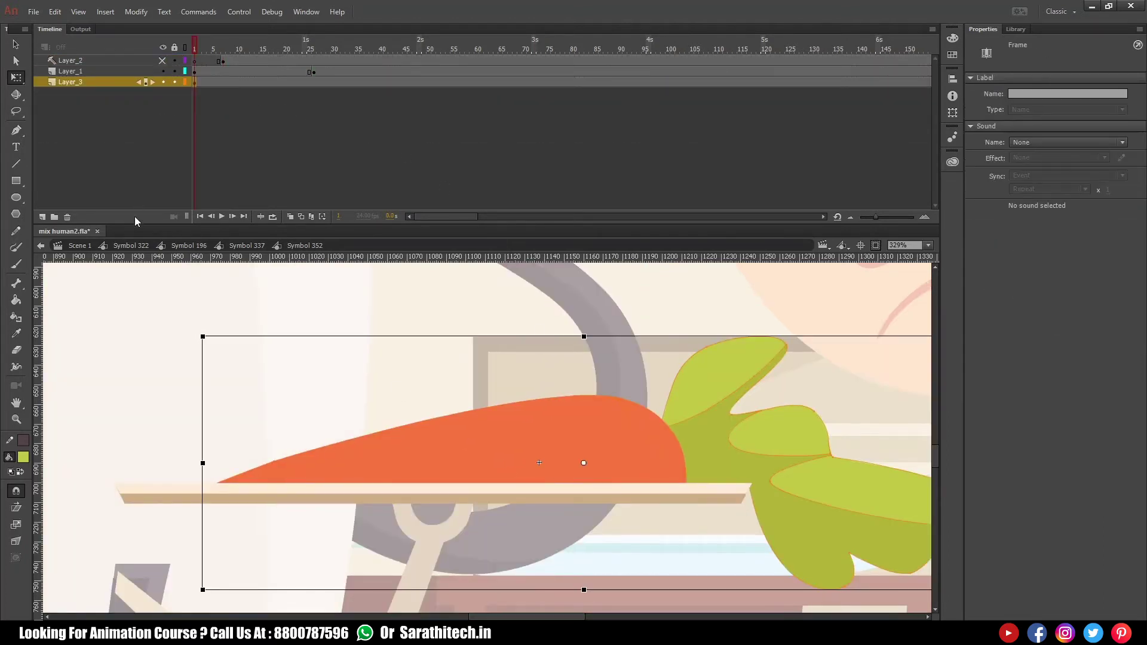
pyautogui.click(247, 246)
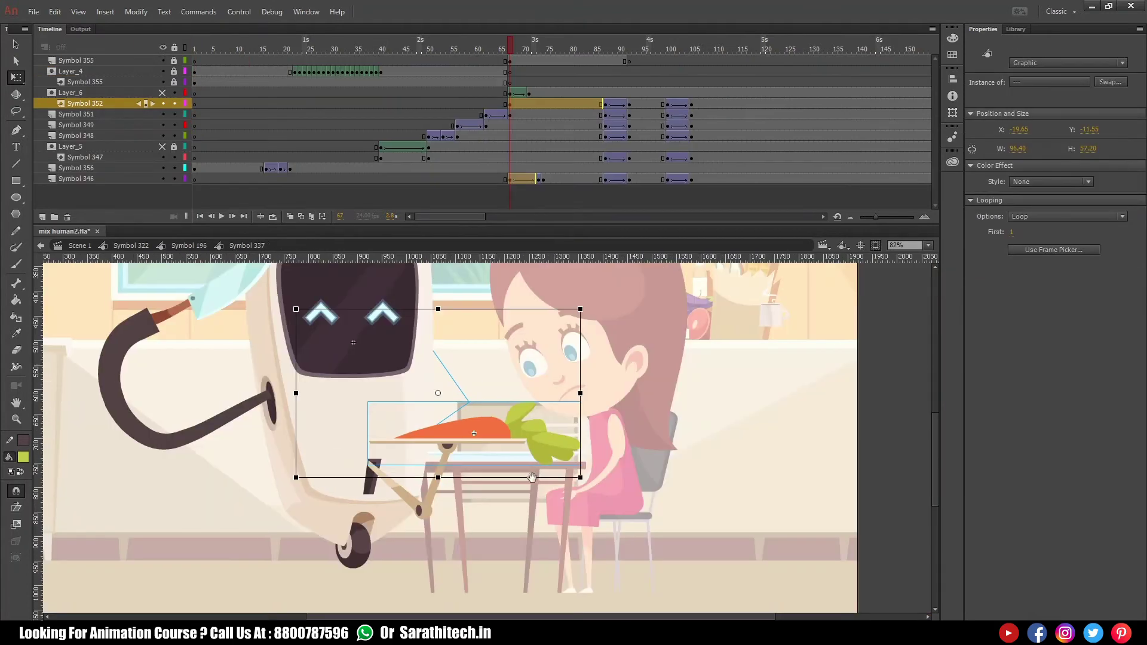
# - Lock the Symbol 352 layer and scrub to frame 73 to check the carrot on the robot's tray
pyautogui.moveTo(500, 54); pyautogui.dragTo(533, 55)
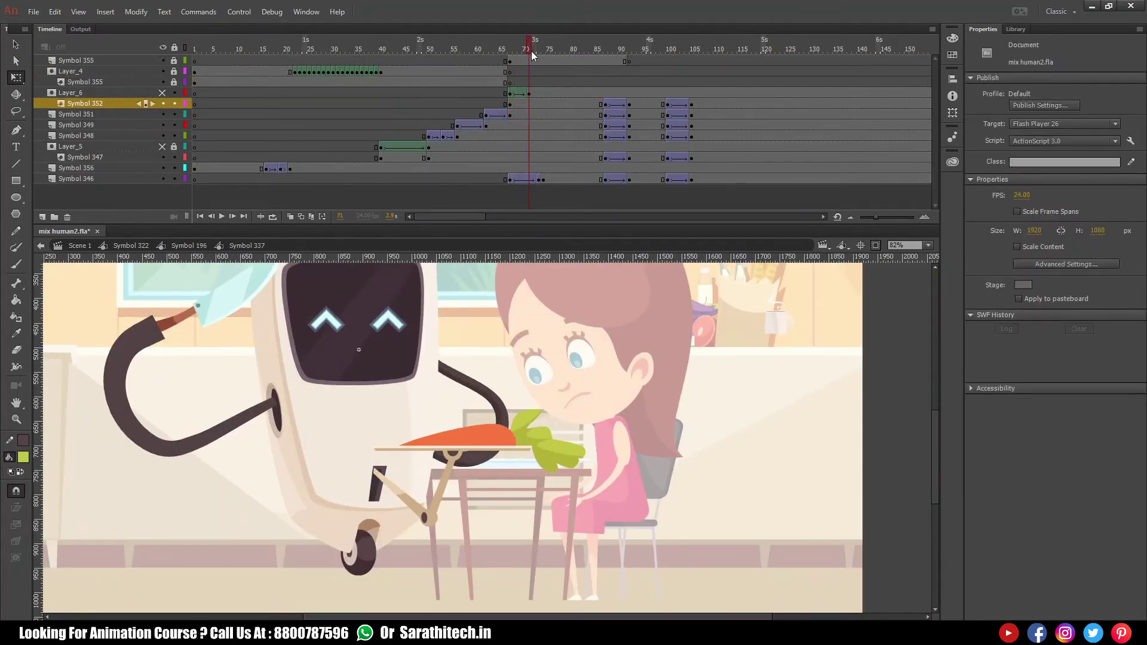
pyautogui.click(174, 103)
pyautogui.moveTo(519, 49)
pyautogui.mouseDown()
pyautogui.moveTo(506, 48)
pyautogui.moveTo(538, 48)
pyautogui.mouseUp()
pyautogui.moveTo(320, 359); pyautogui.dragTo(633, 532)
pyautogui.hotkey('ctrl', '-')
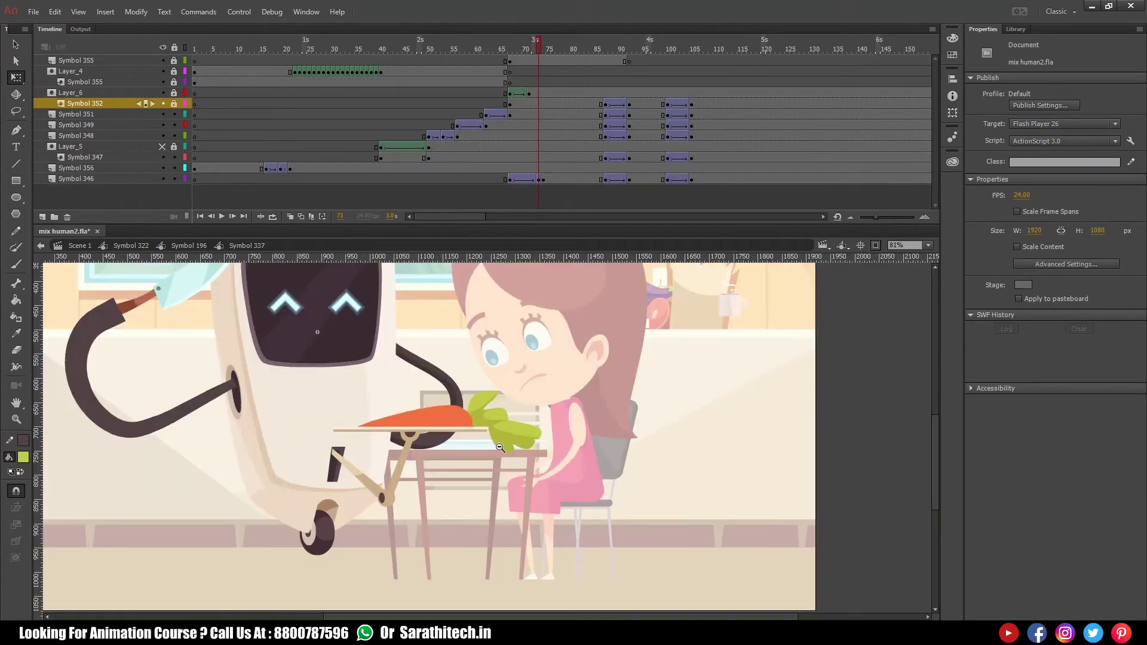
pyautogui.hotkey('ctrl', '-')
pyautogui.scroll(1, 454, 418)
pyautogui.moveTo(287, 333)
pyautogui.mouseDown()
pyautogui.moveTo(709, 520)
pyautogui.moveTo(667, 519)
pyautogui.mouseUp()
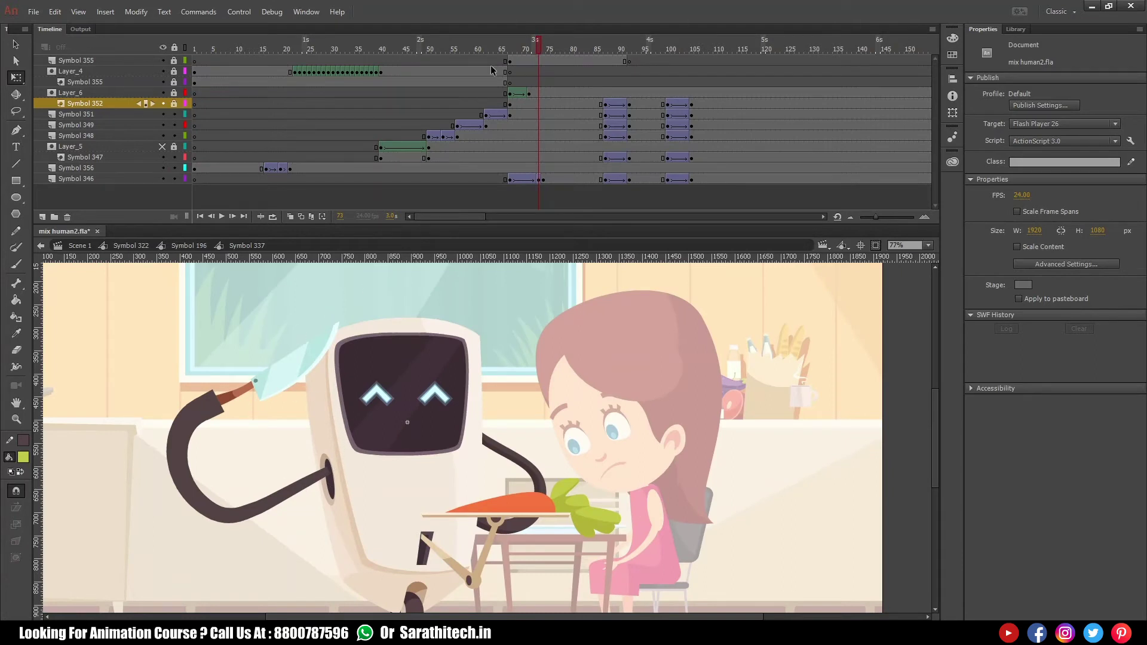
# - Clear the blank keyframe around frame 92 on the top Symbol 355 layer and insert a keyframe at frame 74
pyautogui.click(633, 62)
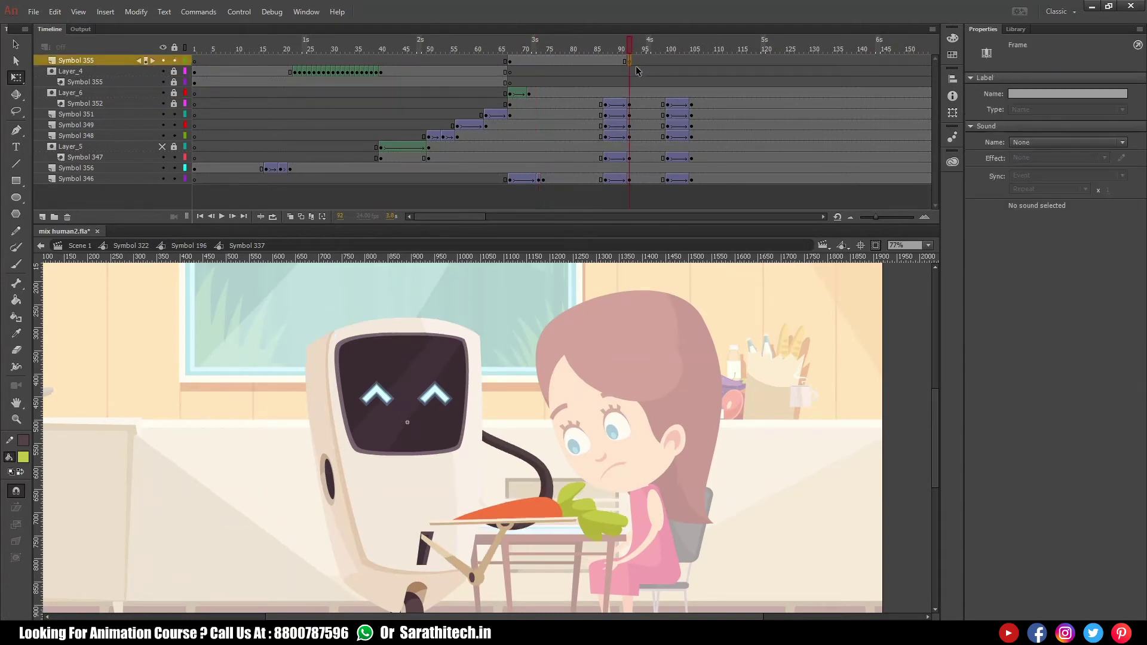
pyautogui.moveTo(557, 55)
pyautogui.mouseDown()
pyautogui.moveTo(507, 54)
pyautogui.moveTo(559, 54)
pyautogui.moveTo(545, 45)
pyautogui.mouseUp()
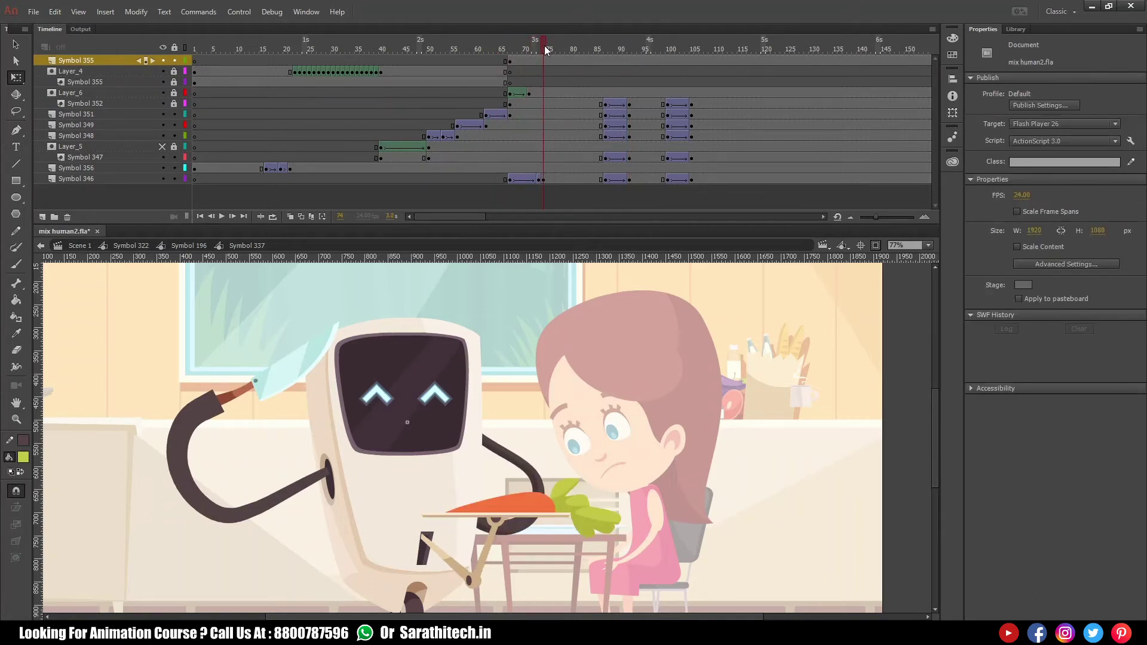
pyautogui.moveTo(547, 49); pyautogui.dragTo(545, 55)
pyautogui.click(546, 60)
# - Try to rotate the robot's knife arm across its face at frame 74
pyautogui.moveTo(365, 327); pyautogui.dragTo(699, 518)
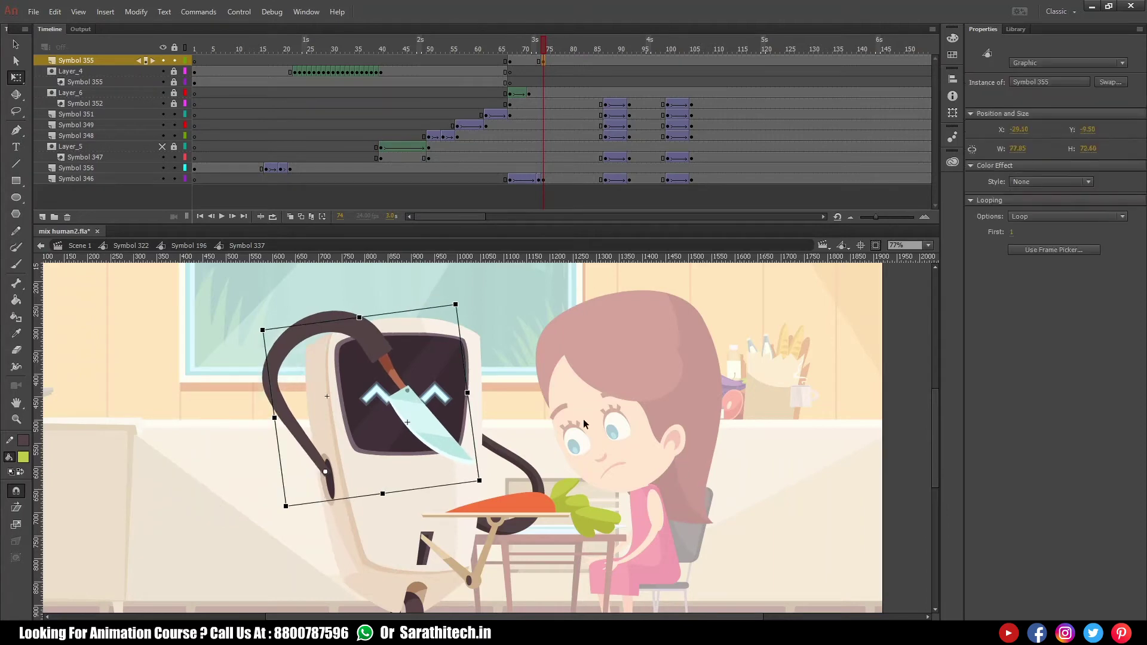
pyautogui.hotkey('ctrl', 'z')
pyautogui.click(323, 359)
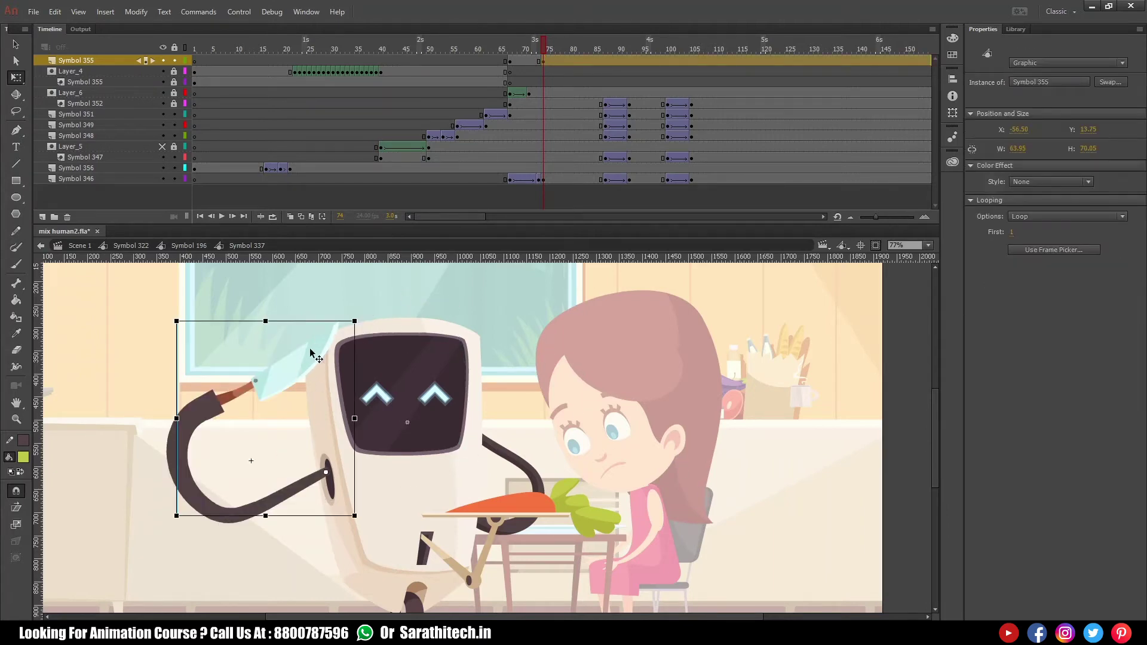
# - Set the masked Symbol 355 arm's looping to Single Frame at frame 1, unlocking its layer and hiding the Layer_4 mask only while editing
pyautogui.click(174, 81)
pyautogui.click(163, 71)
pyautogui.click(195, 82)
pyautogui.click(301, 382)
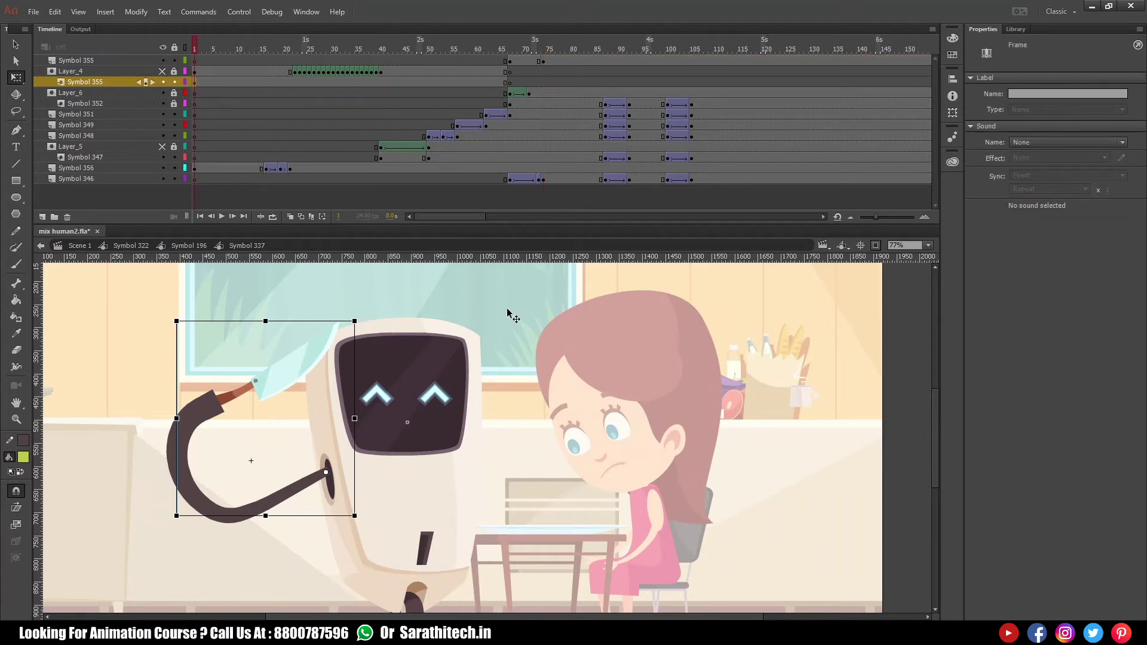
pyautogui.click(1057, 217)
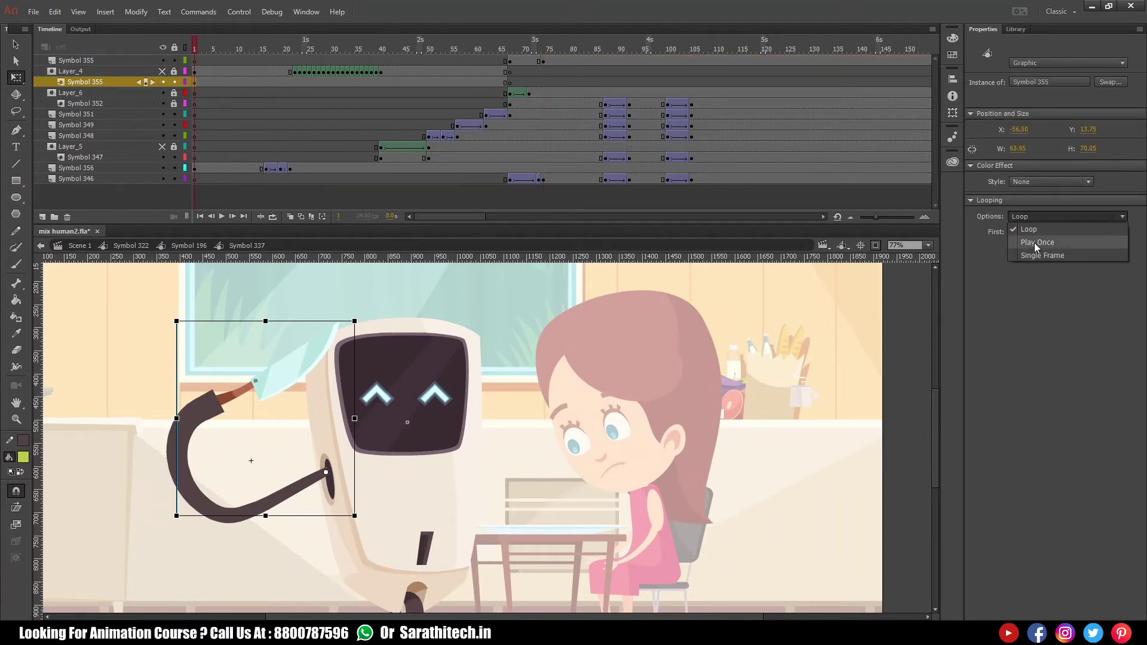
pyautogui.click(1041, 256)
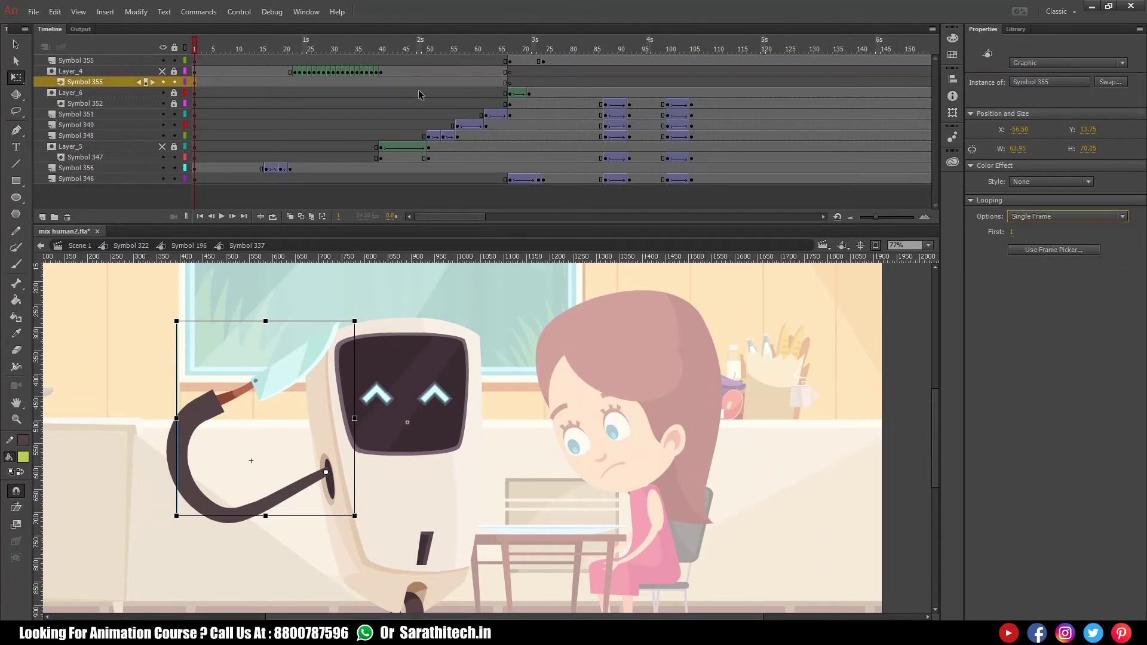
pyautogui.click(174, 82)
pyautogui.click(162, 71)
# - Open Symbol 355 from frame 74, extend all three of its layers to about frame 138, and return to Symbol 337
pyautogui.click(510, 46)
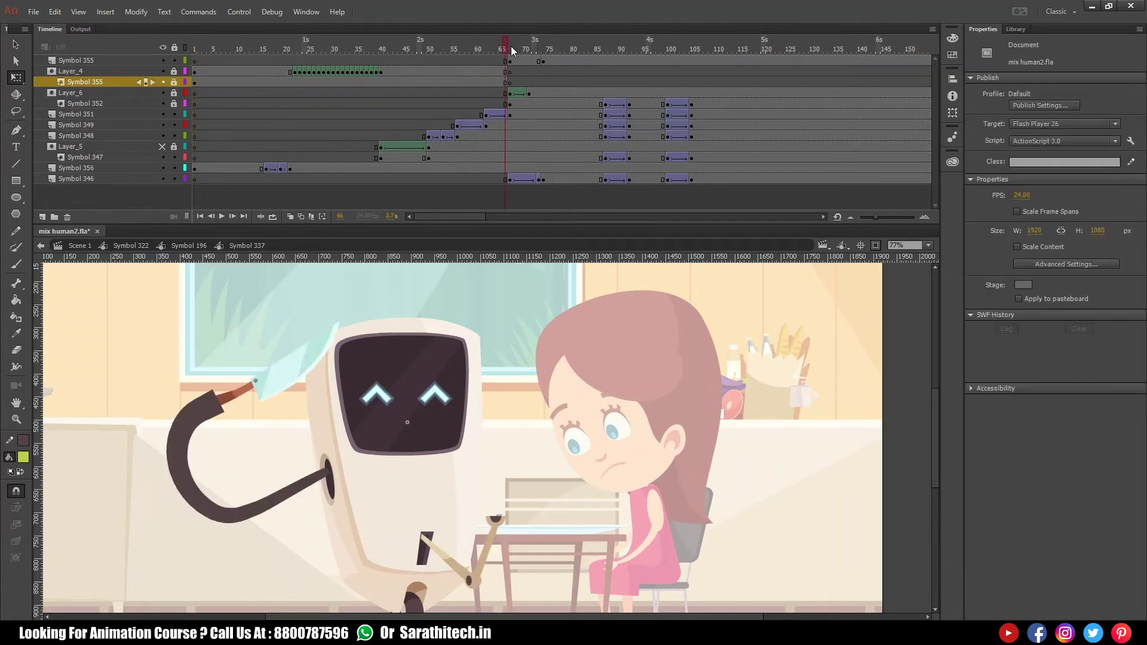
pyautogui.click(543, 48)
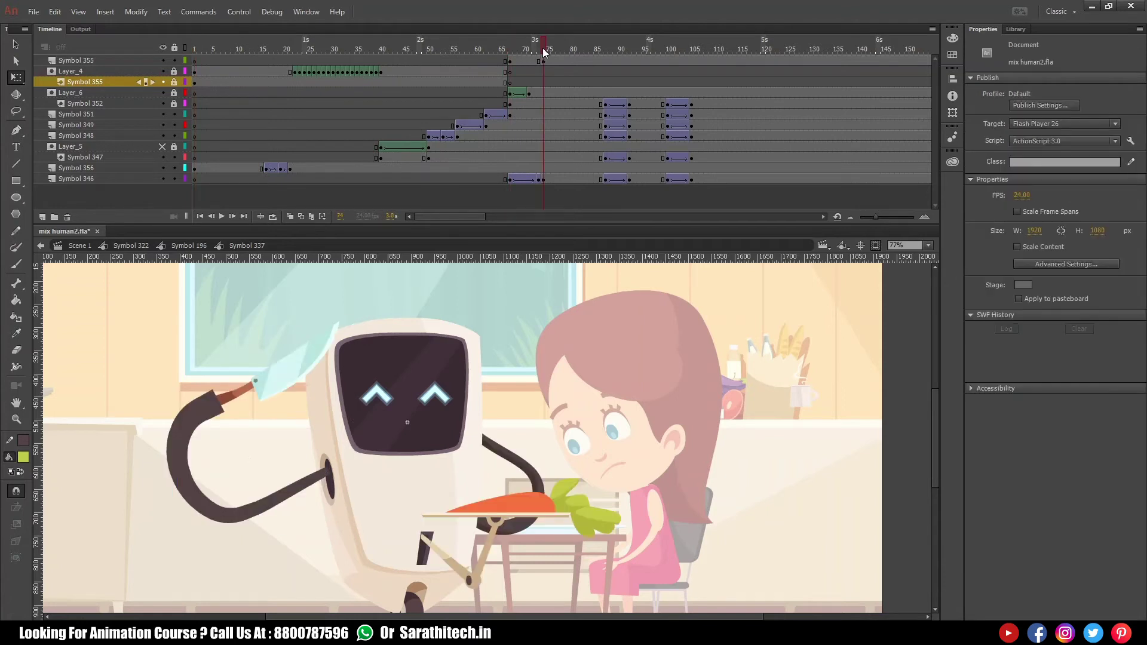
pyautogui.doubleClick(303, 480)
pyautogui.moveTo(366, 60); pyautogui.dragTo(850, 82)
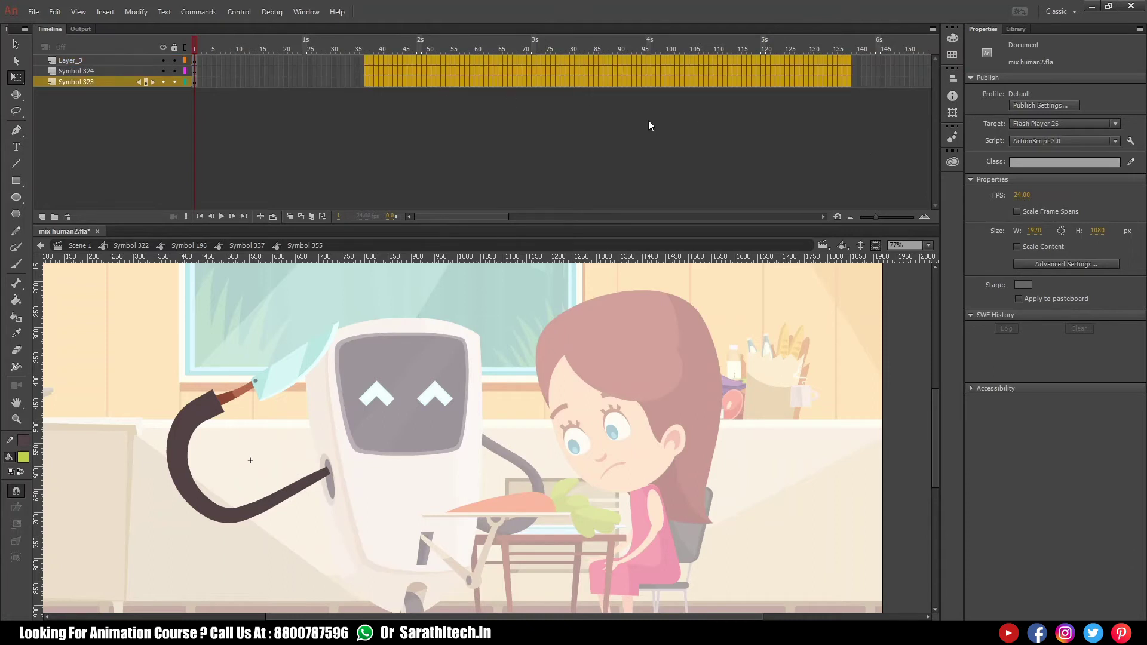
pyautogui.click(254, 246)
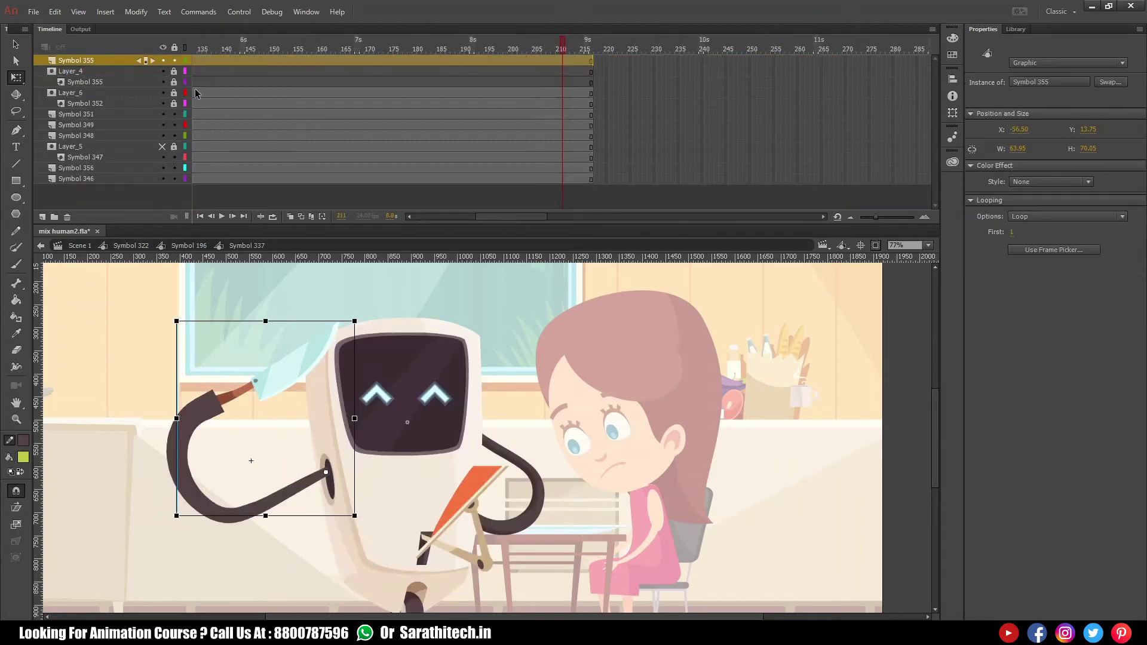
# - Go back to the Symbol 355 keyframe at frame 74 and open that knife arm for editing
pyautogui.moveTo(499, 217); pyautogui.dragTo(265, 181)
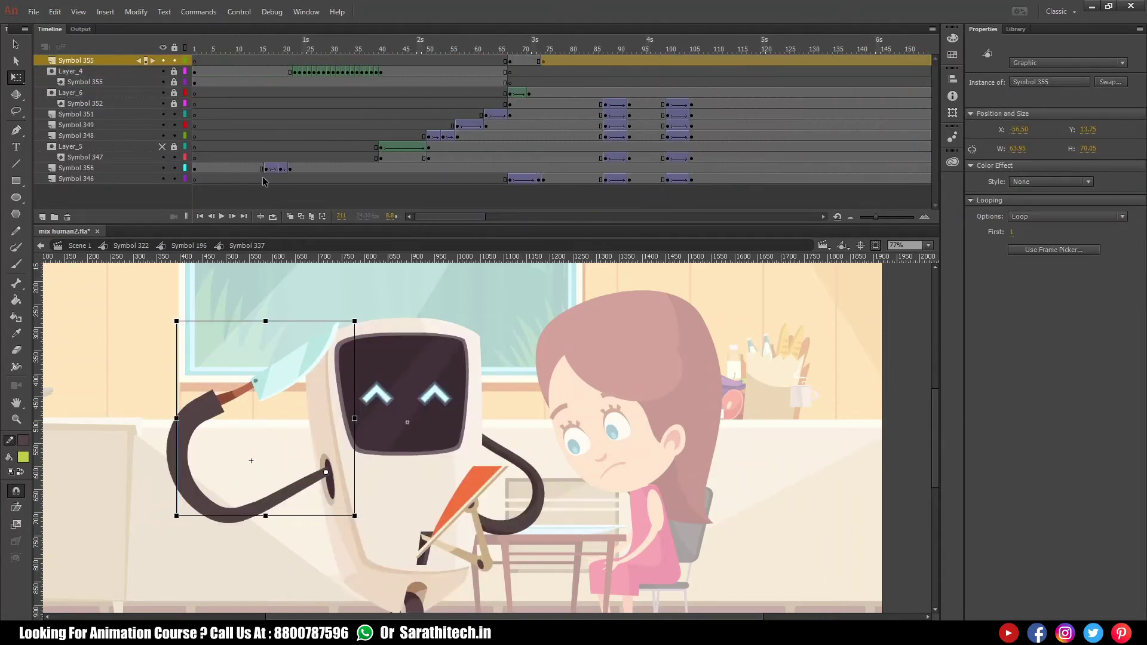
pyautogui.click(89, 62)
pyautogui.click(545, 43)
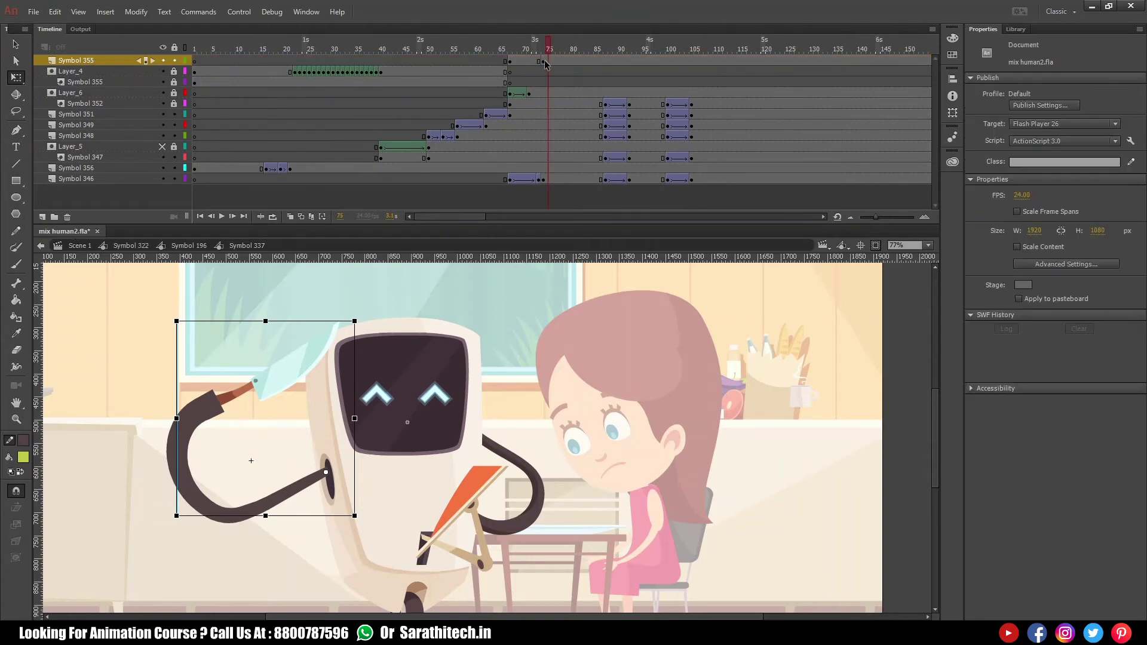
pyautogui.click(545, 60)
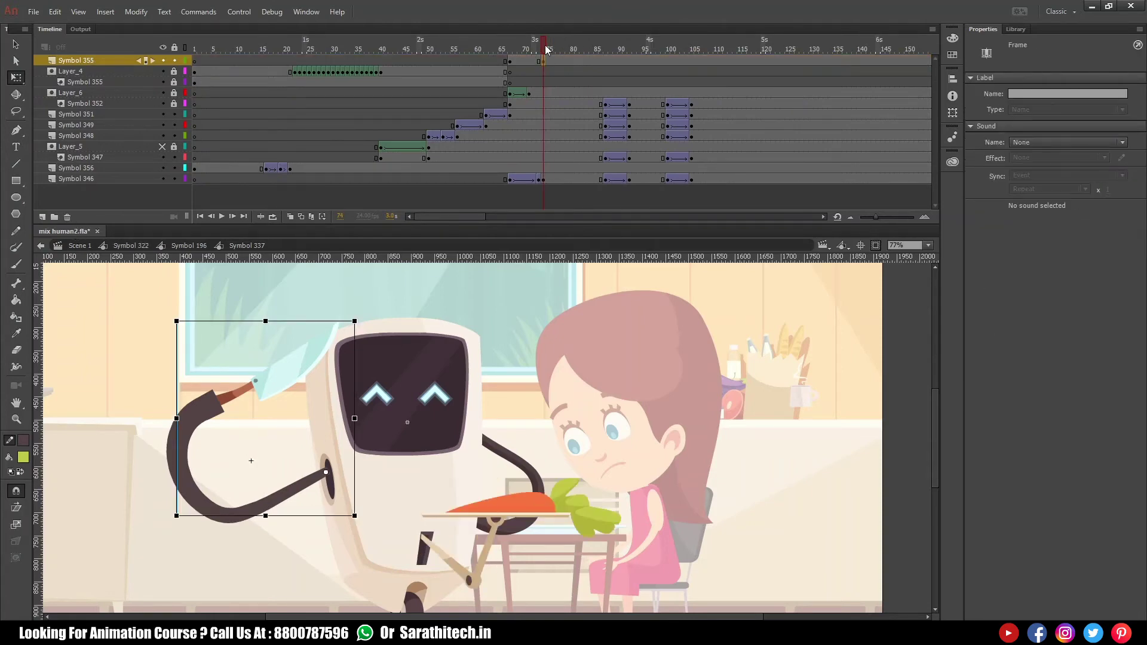
pyautogui.doubleClick(281, 390)
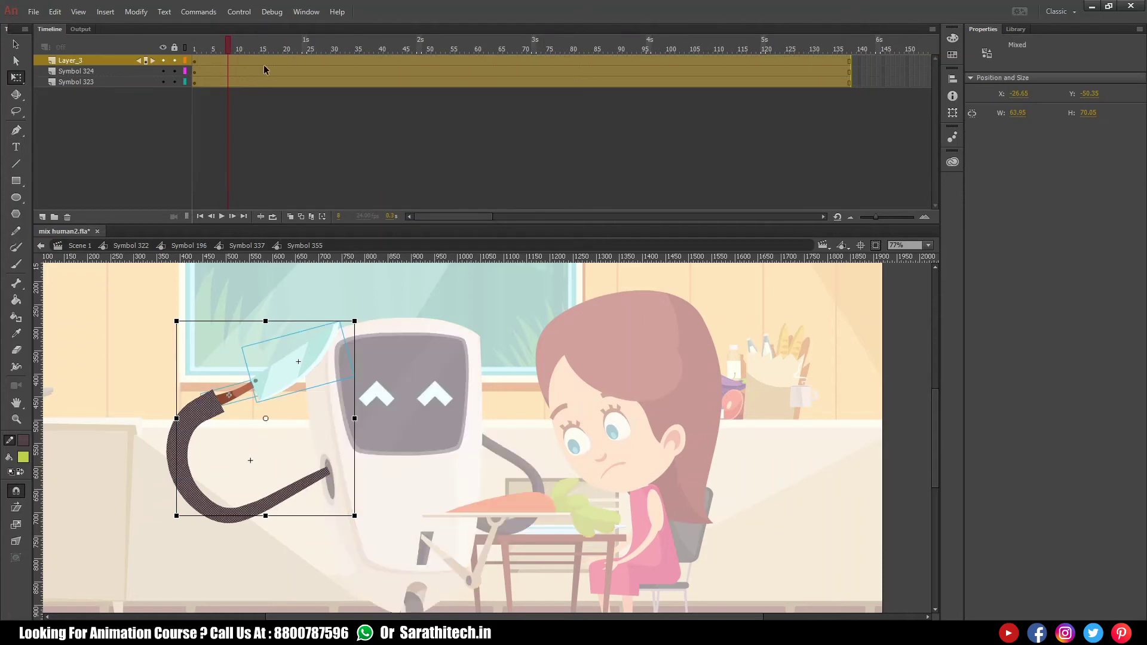
# - Insert keyframes at frame 8 on all three layers and move the knife above the carrot on the tray
pyautogui.click(229, 82)
pyautogui.press('F6')
pyautogui.click(294, 410)
pyautogui.moveTo(296, 367); pyautogui.dragTo(550, 454)
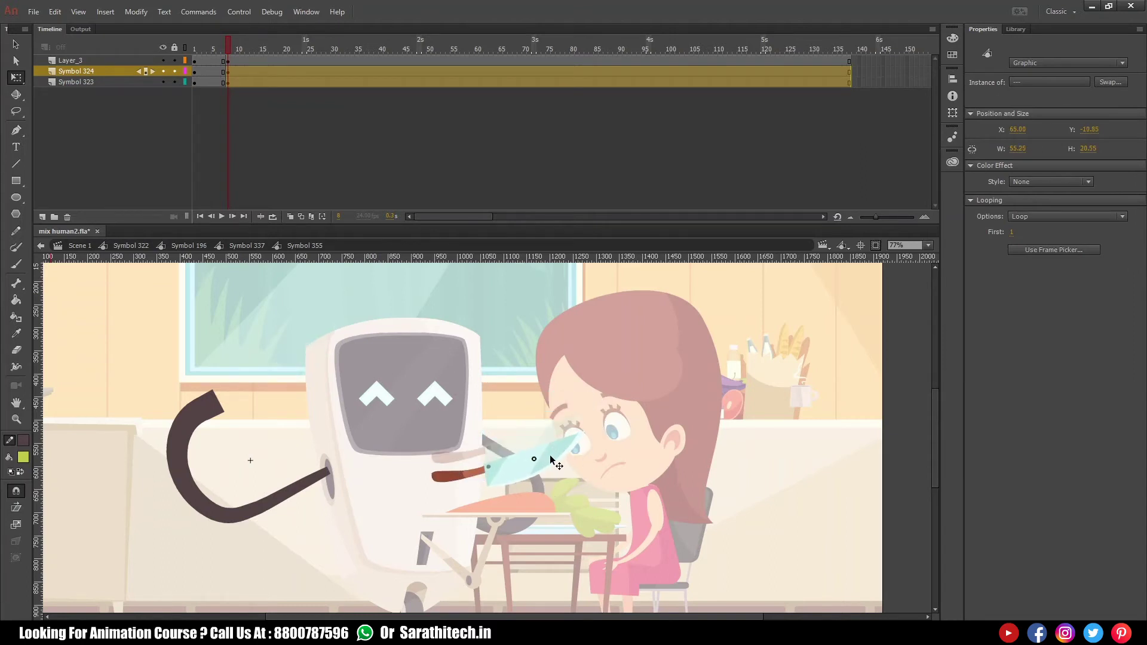
# - Try to reshape the existing arm stroke so that it reaches the knife handle with a new bend
pyautogui.click(222, 411)
pyautogui.click(257, 408)
pyautogui.moveTo(215, 406); pyautogui.dragTo(446, 471)
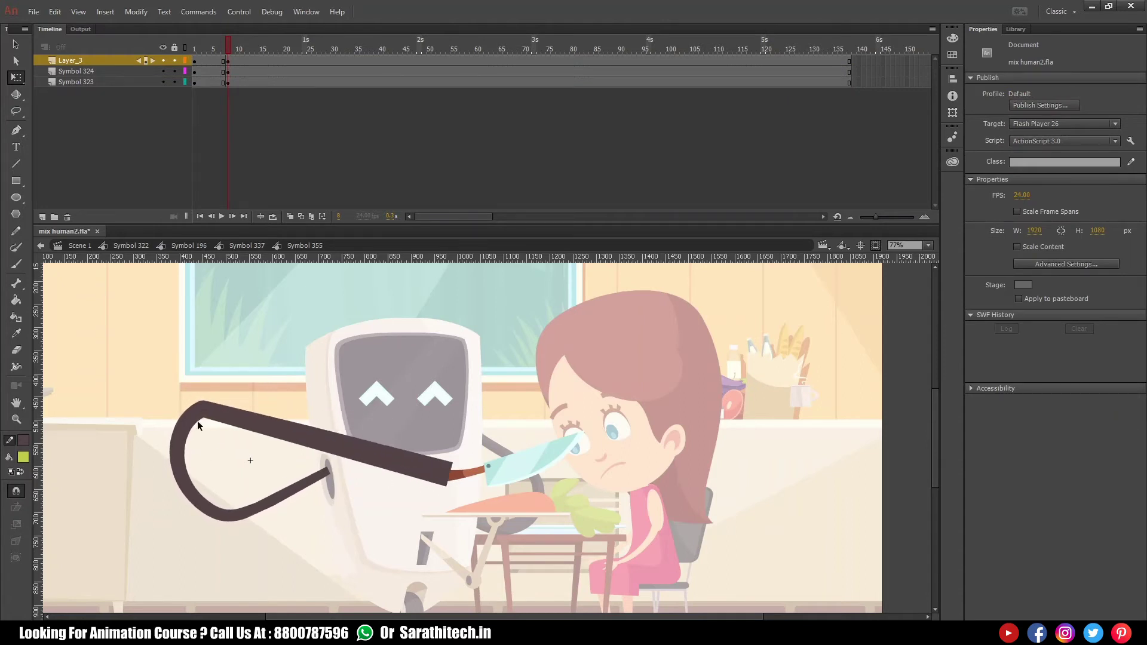
pyautogui.moveTo(203, 410); pyautogui.dragTo(340, 406)
pyautogui.moveTo(186, 475)
pyautogui.mouseDown()
pyautogui.moveTo(245, 464)
pyautogui.moveTo(241, 496)
pyautogui.moveTo(255, 507)
pyautogui.moveTo(274, 487)
pyautogui.moveTo(317, 478)
pyautogui.moveTo(322, 492)
pyautogui.moveTo(299, 487)
pyautogui.moveTo(307, 471)
pyautogui.mouseUp()
pyautogui.hotkey('ctrl', 'z')
pyautogui.hotkey('ctrl', 'z')
pyautogui.hotkey('ctrl', 'z')
pyautogui.hotkey('ctrl', 'z')
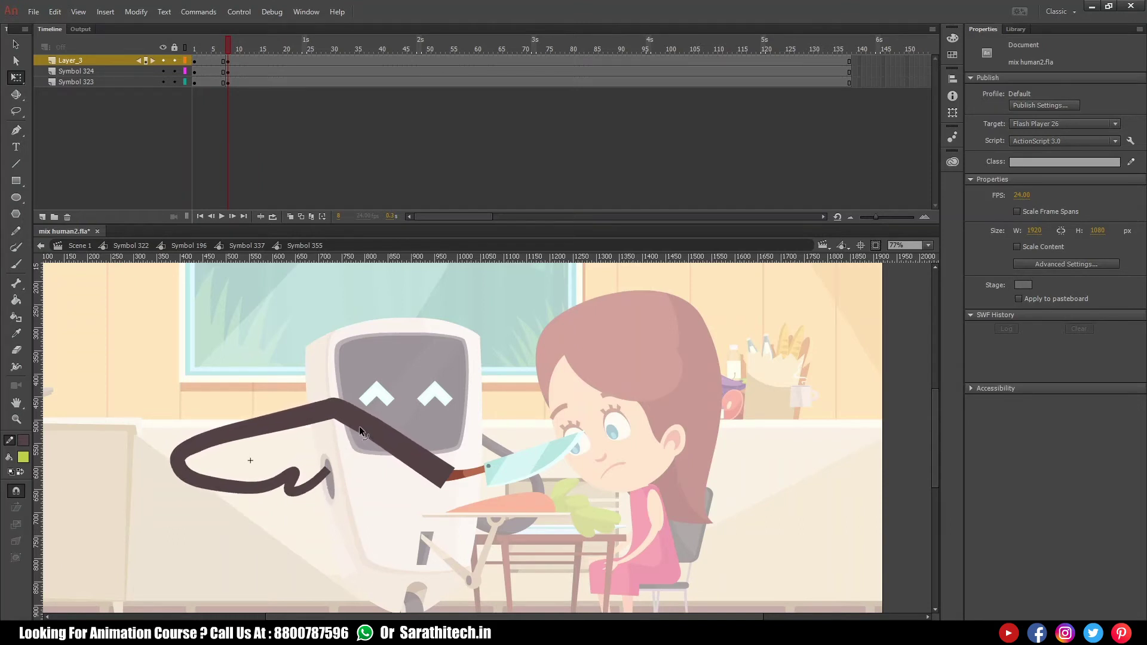
pyautogui.hotkey('ctrl', 'z')
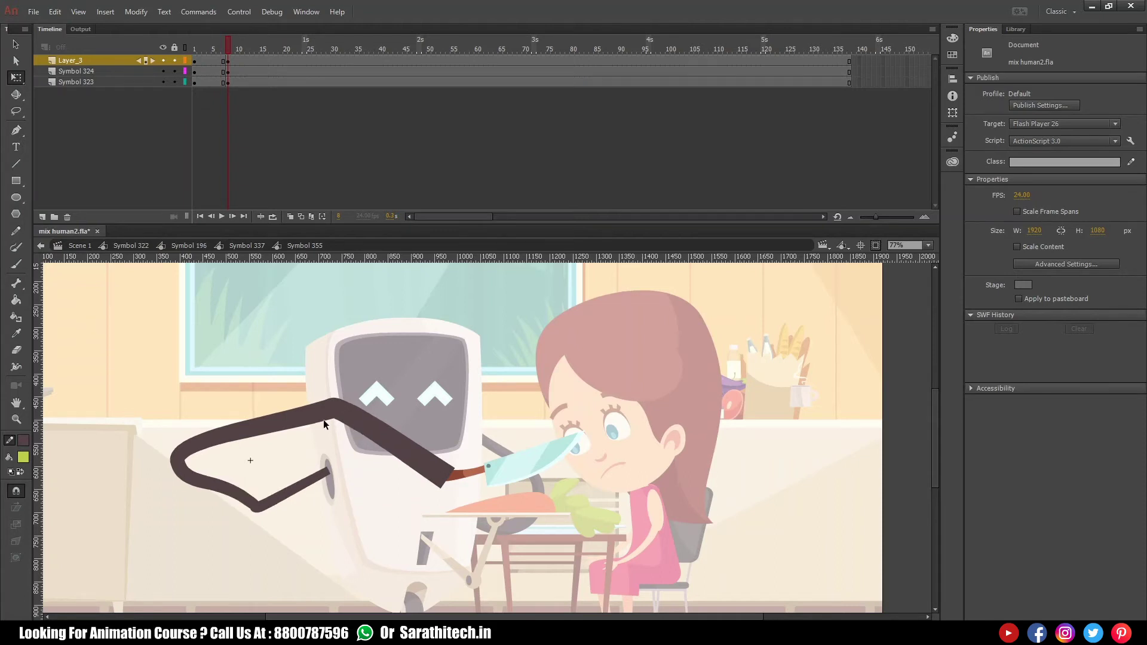
pyautogui.doubleClick(332, 423)
pyautogui.click(22, 440)
pyautogui.click(326, 428)
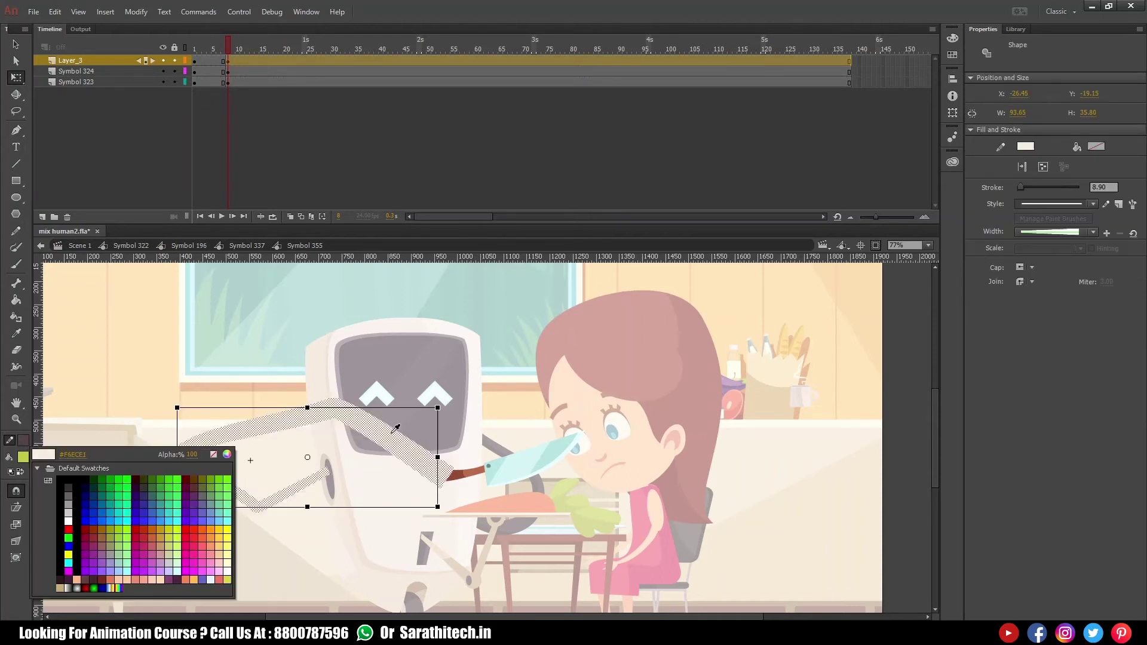
pyautogui.hotkey('ctrl', 'z')
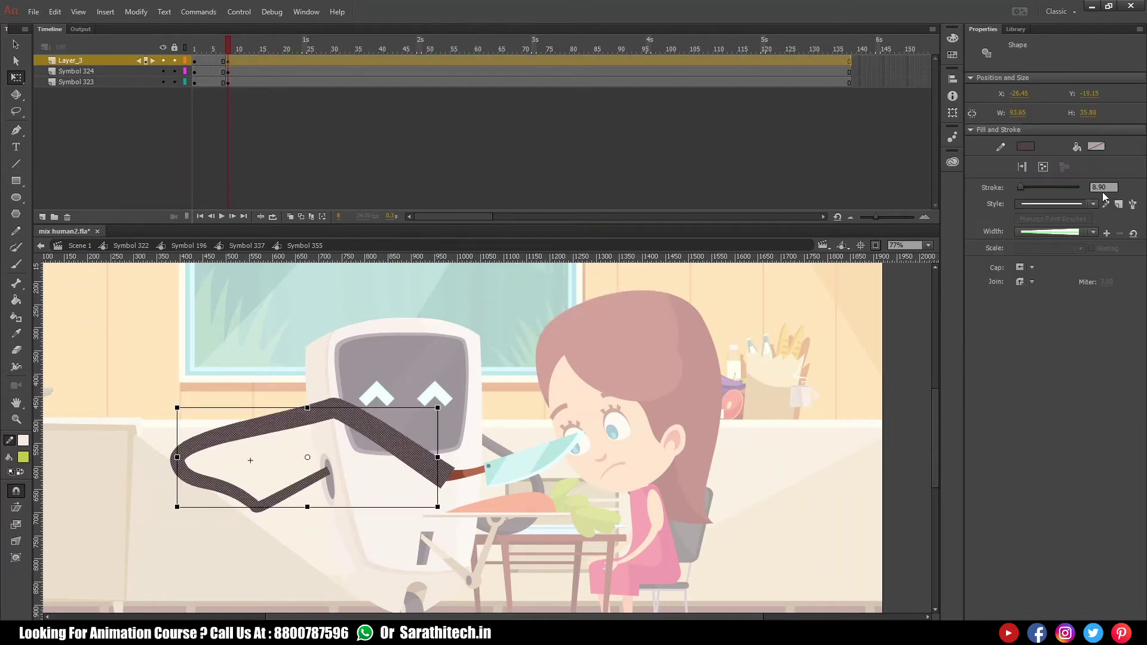
# - Replace the old arm stroke at frame 8 with a line from the shoulder socket to the knife handle, bent outward behind the robot
pyautogui.moveTo(190, 372); pyautogui.dragTo(599, 572)
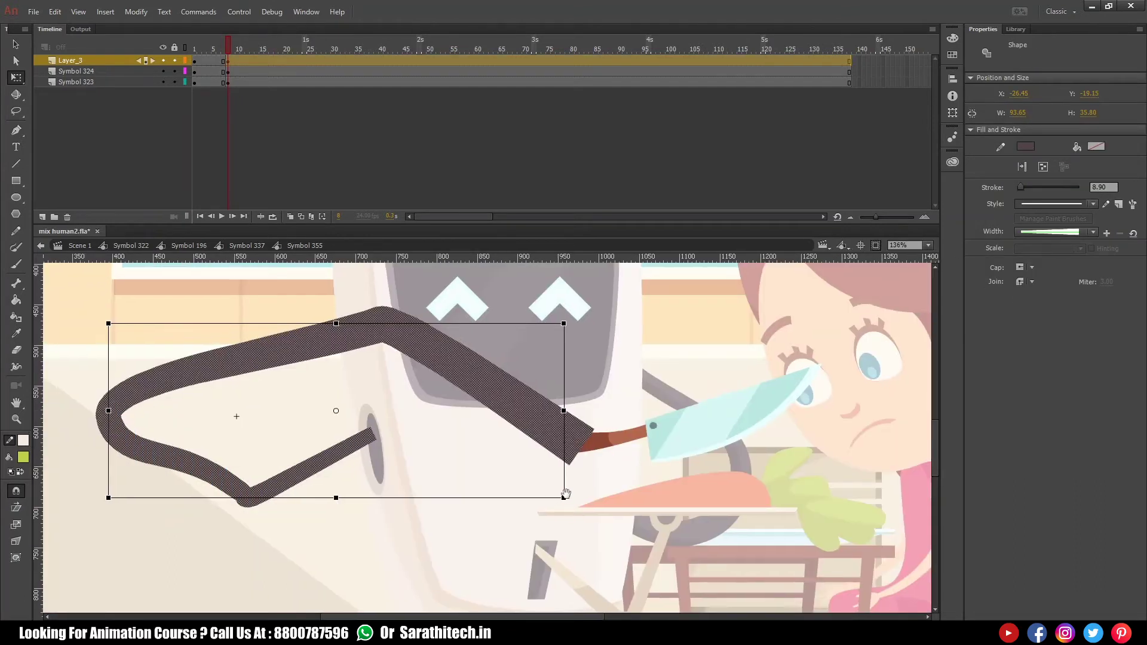
pyautogui.moveTo(566, 494); pyautogui.dragTo(590, 503)
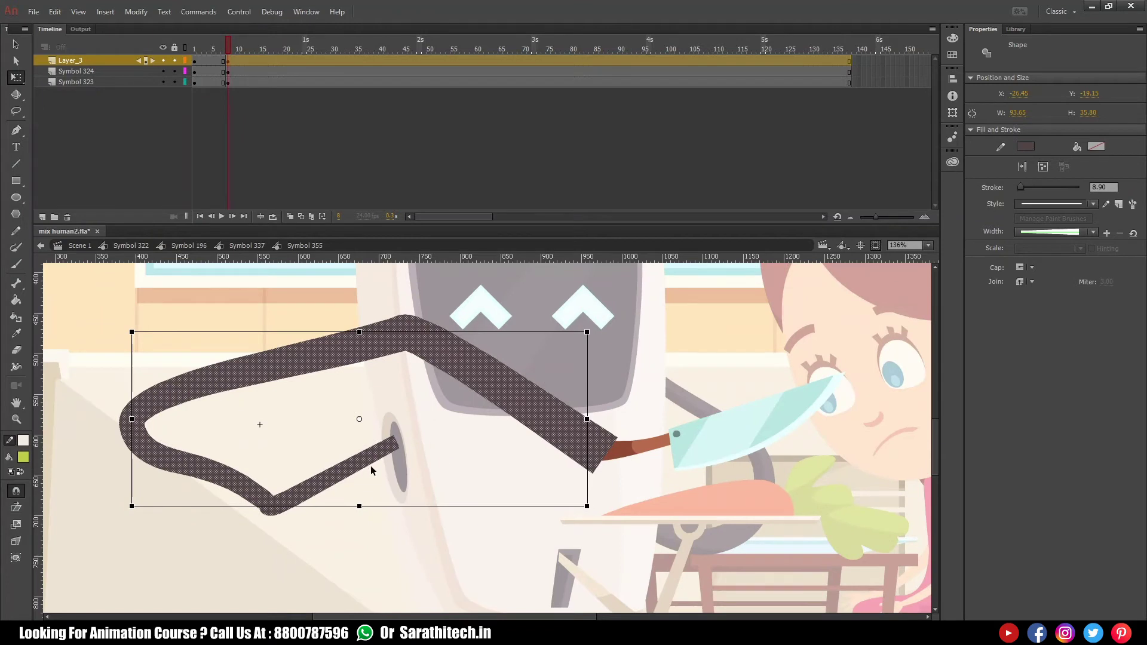
pyautogui.press('Delete')
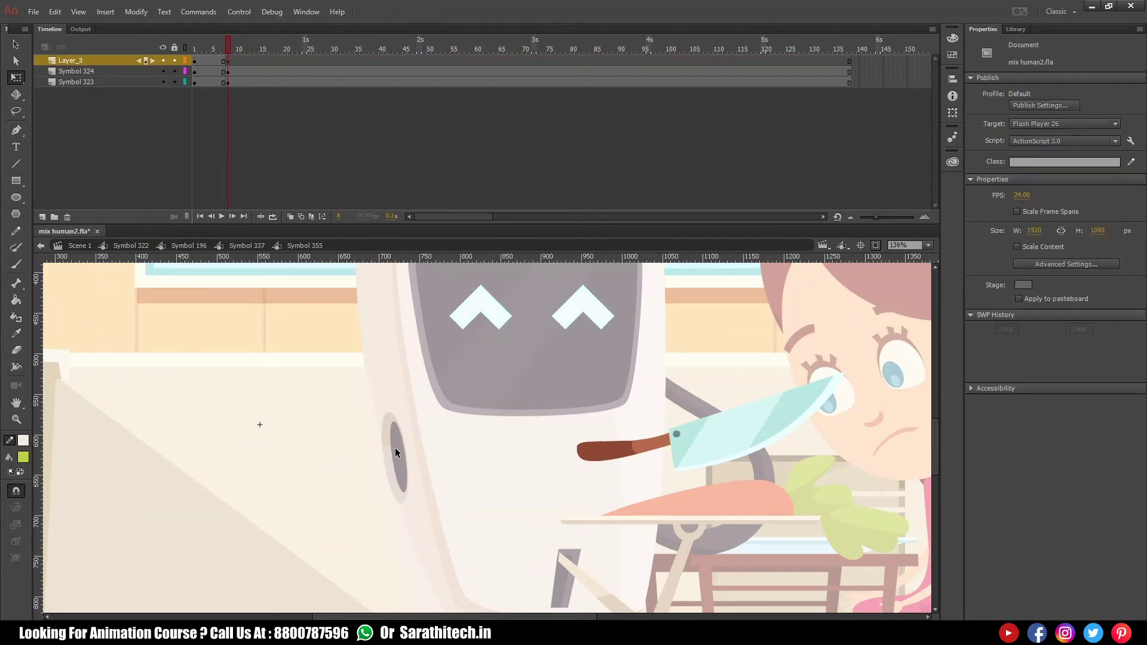
pyautogui.press('n')
pyautogui.moveTo(391, 443); pyautogui.dragTo(600, 454)
pyautogui.moveTo(530, 458)
pyautogui.mouseDown()
pyautogui.moveTo(403, 549)
pyautogui.moveTo(378, 552)
pyautogui.moveTo(340, 493)
pyautogui.mouseUp()
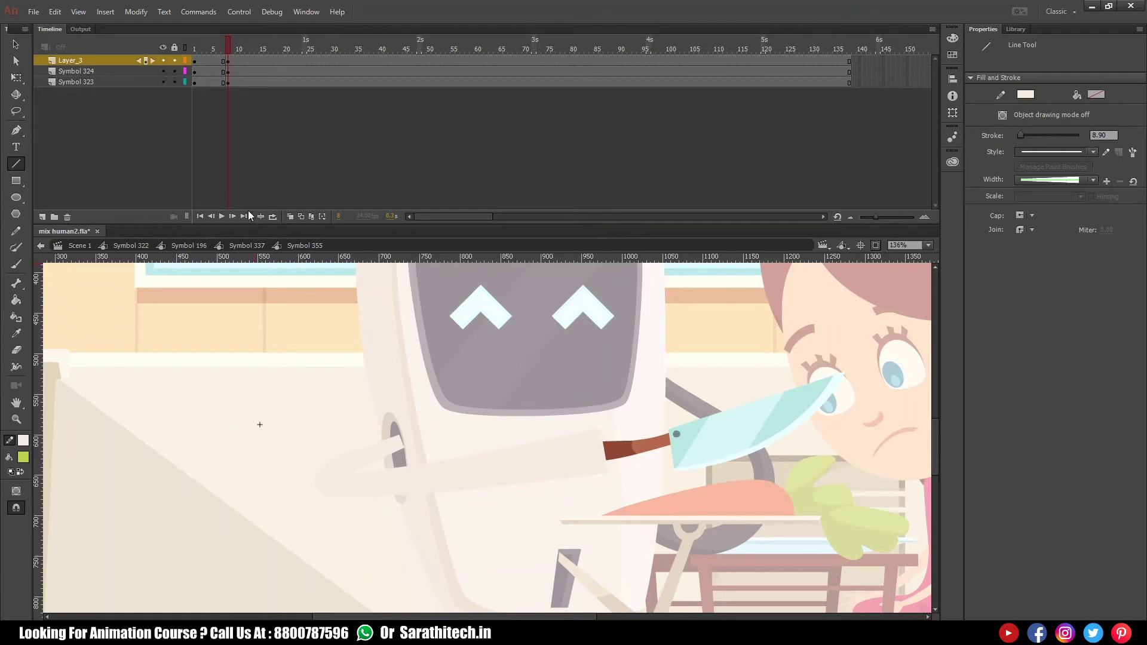
# - Recolour the new arm stroke at frame 8 with the dark brown sampled from the original arm at frame 7
pyautogui.click(223, 50)
pyautogui.click(23, 440)
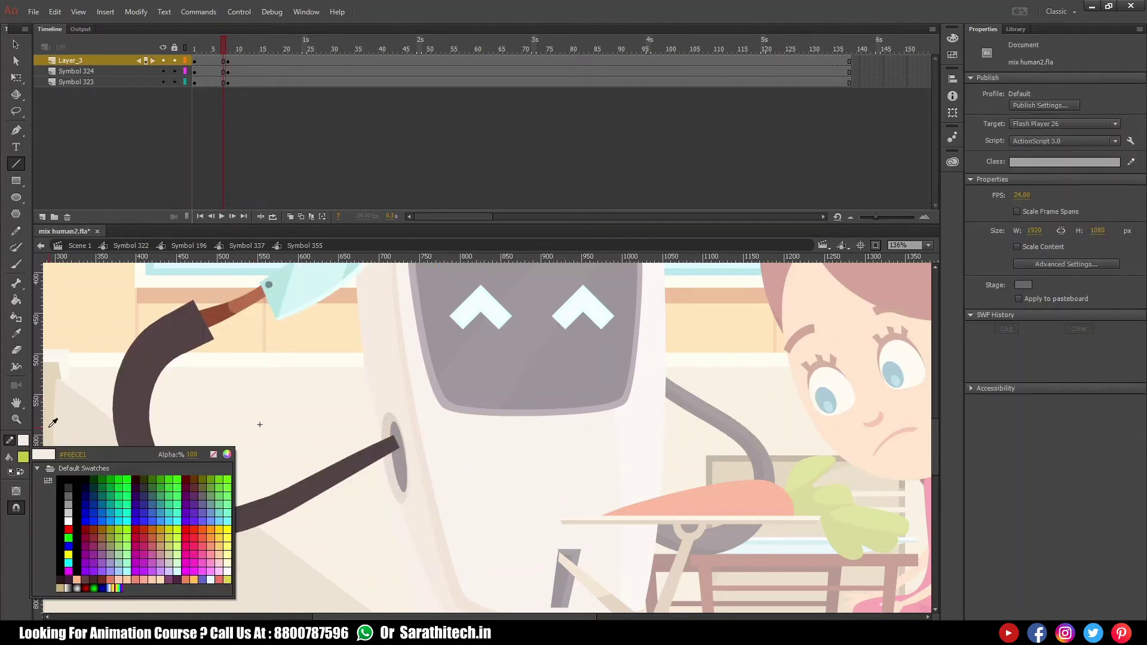
pyautogui.click(167, 341)
pyautogui.click(228, 49)
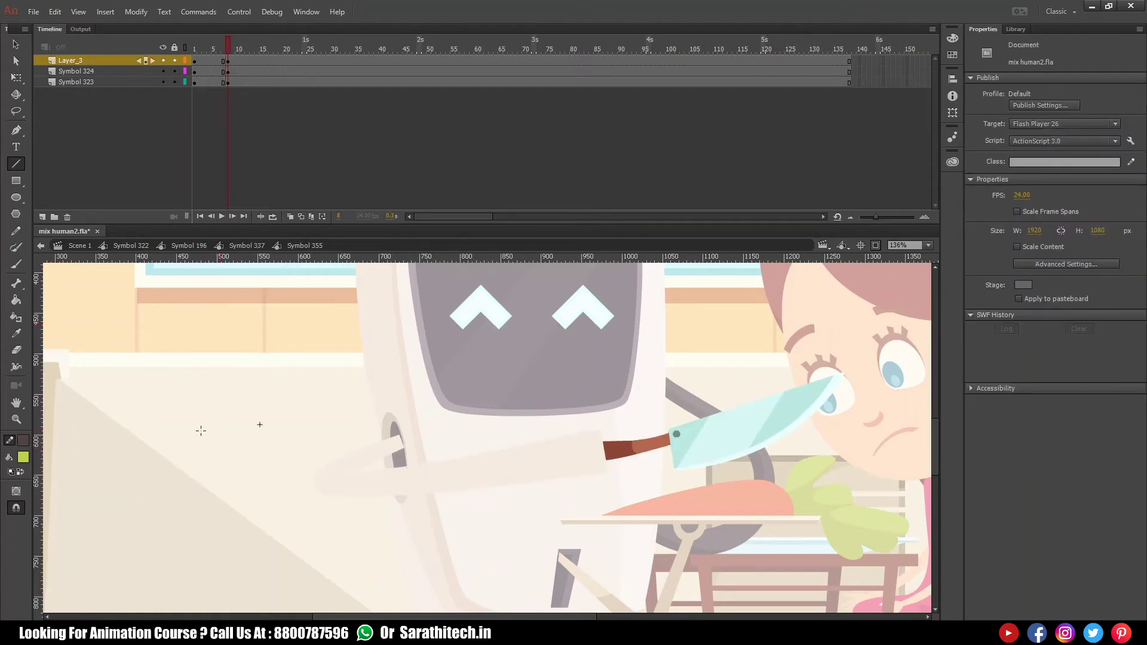
pyautogui.click(409, 486)
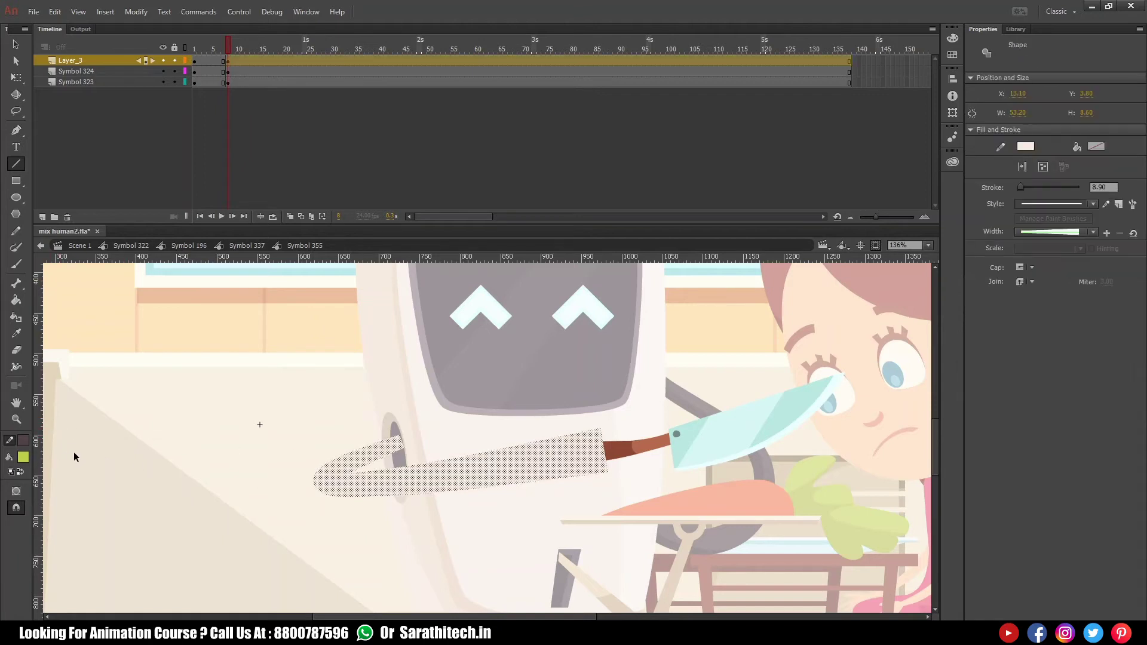
pyautogui.click(25, 443)
pyautogui.click(29, 448)
pyautogui.click(299, 394)
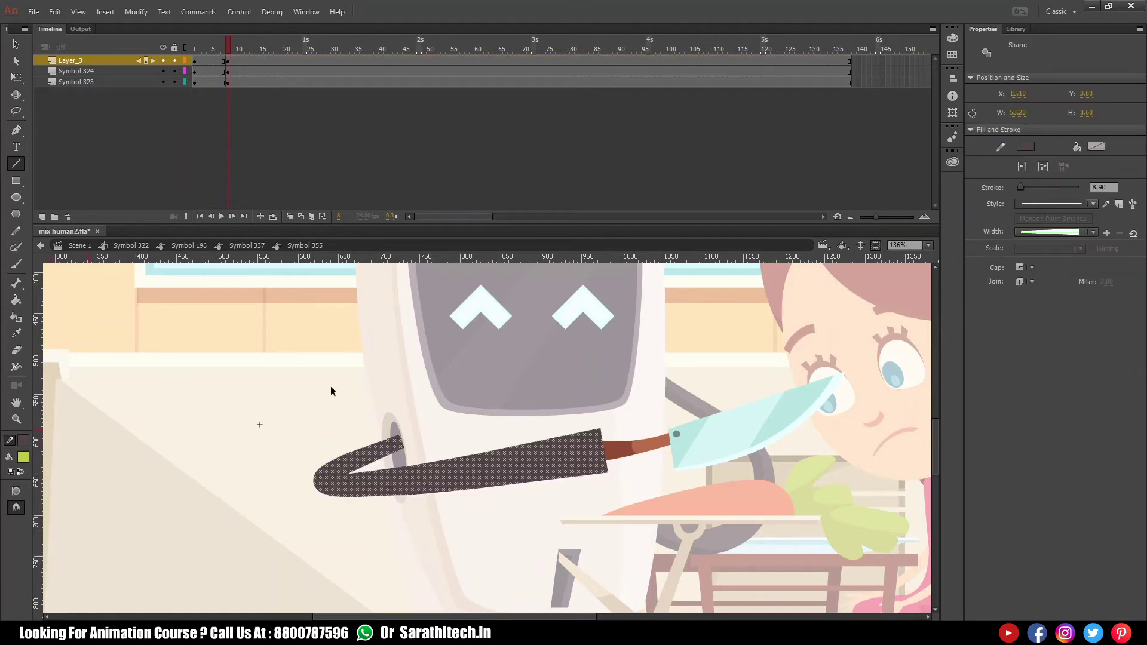
# - Create a shape tween for the arm stroke on Layer_3 between frames 1 and 8
pyautogui.hotkey('ctrl', '-')
pyautogui.moveTo(227, 48)
pyautogui.mouseDown()
pyautogui.moveTo(206, 51)
pyautogui.moveTo(230, 50)
pyautogui.mouseUp()
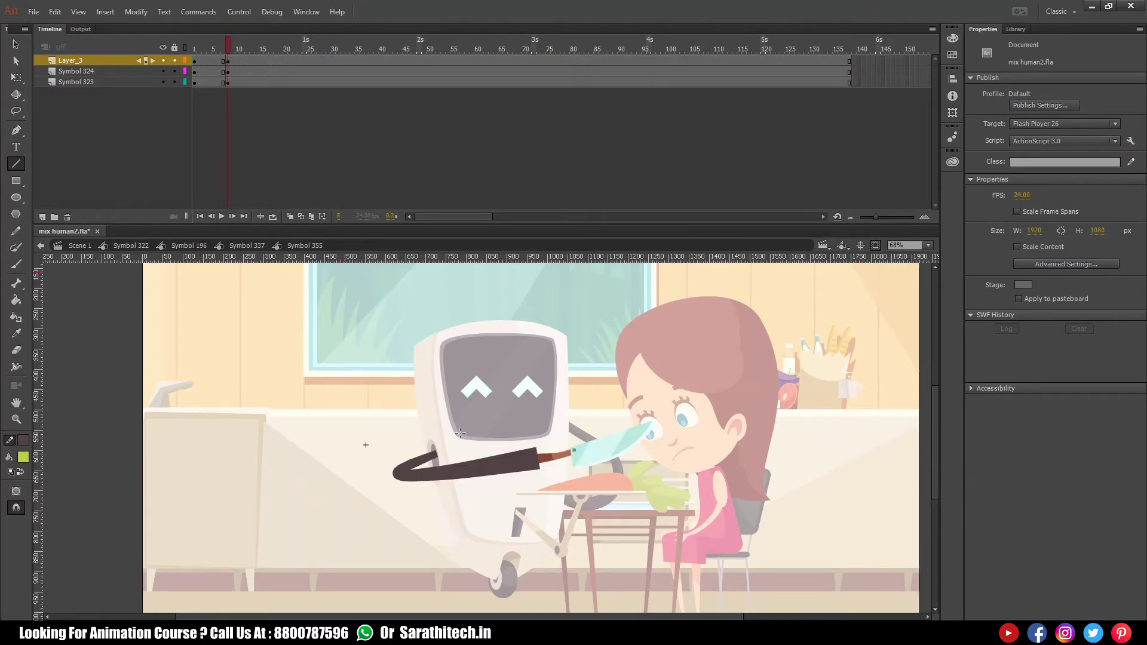
pyautogui.click(480, 458)
pyautogui.rightClick(210, 61)
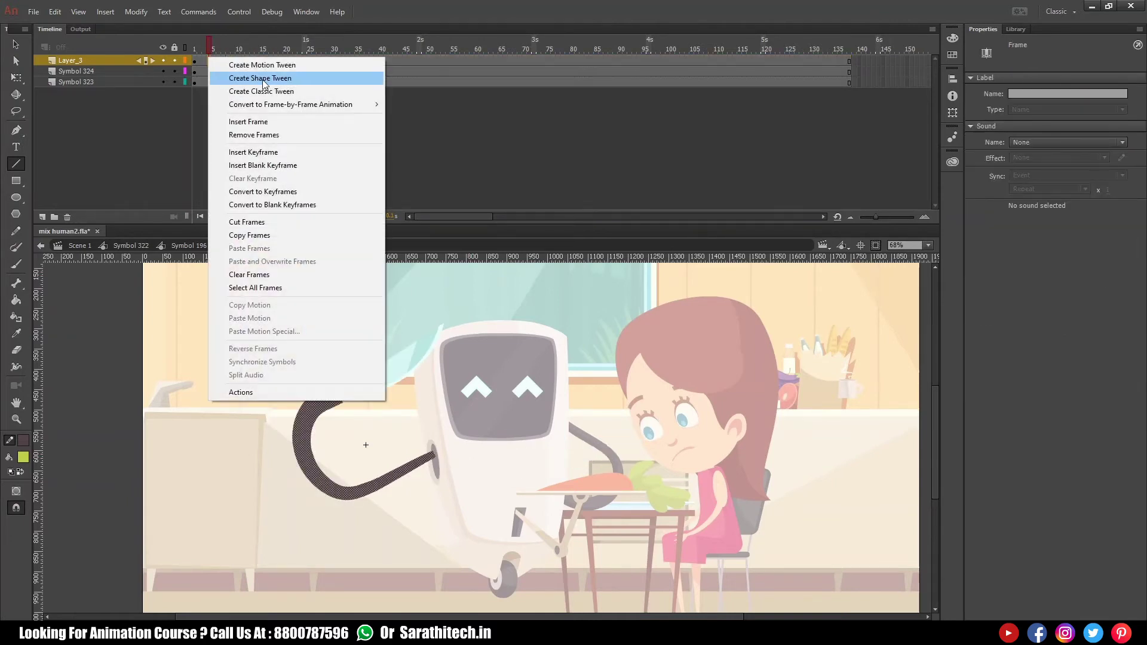
pyautogui.click(245, 77)
pyautogui.moveTo(211, 52); pyautogui.dragTo(242, 52)
# - Create a classic tween for the knife blade on the Symbol 324 layer between frames 1 and 8 with ease 100
pyautogui.click(618, 445)
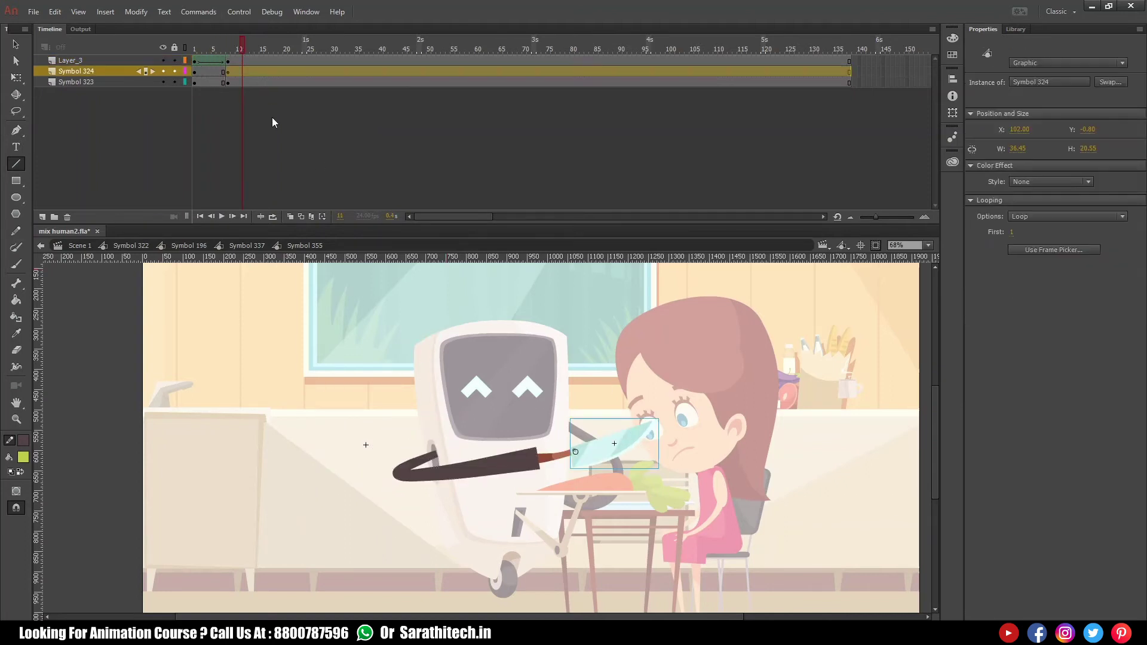
pyautogui.rightClick(212, 71)
pyautogui.click(245, 106)
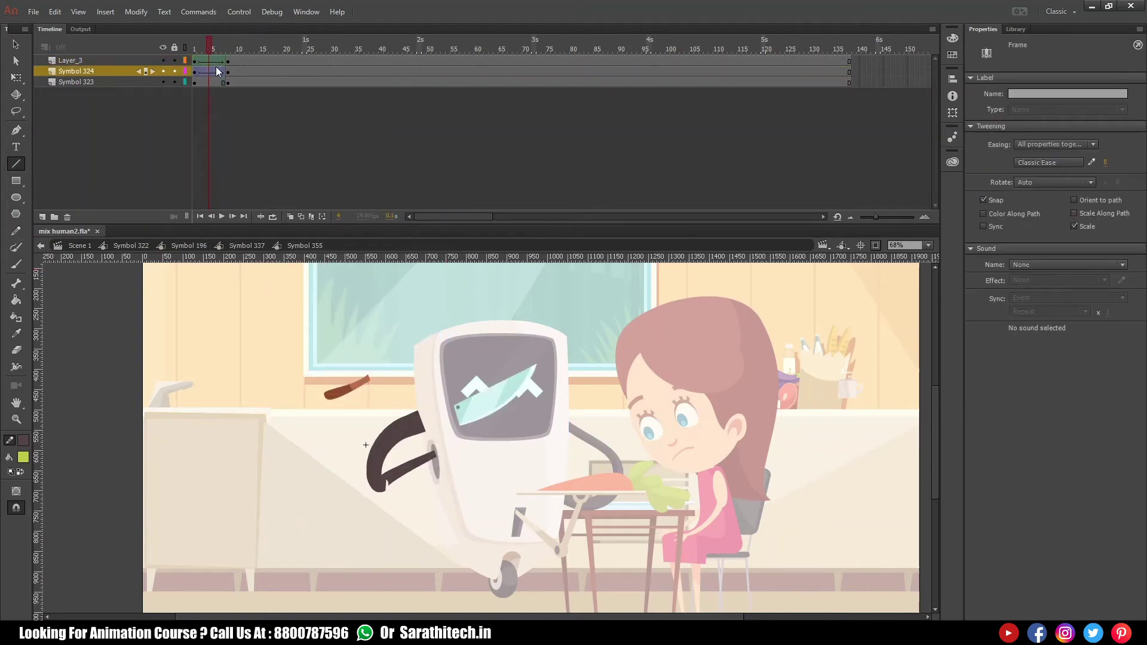
pyautogui.click(1105, 163)
pyautogui.write('100')
pyautogui.press('Return')
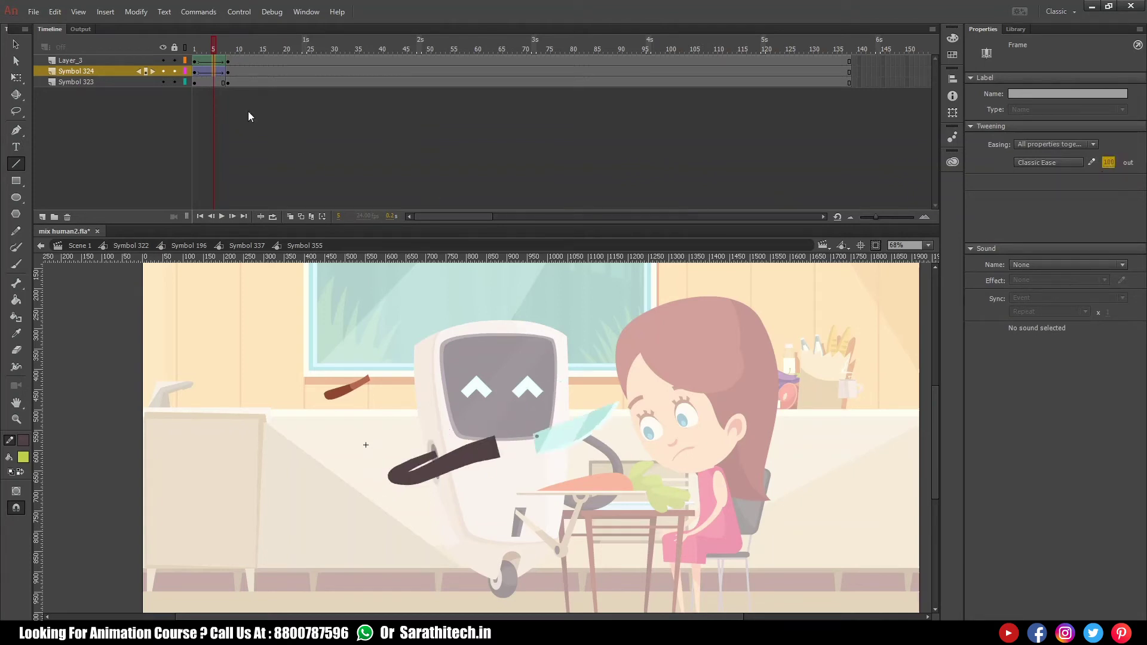
# - Create a classic tween for the knife handle on the Symbol 323 layer between frames 1 and 8 with ease 100
pyautogui.rightClick(210, 82)
pyautogui.click(251, 117)
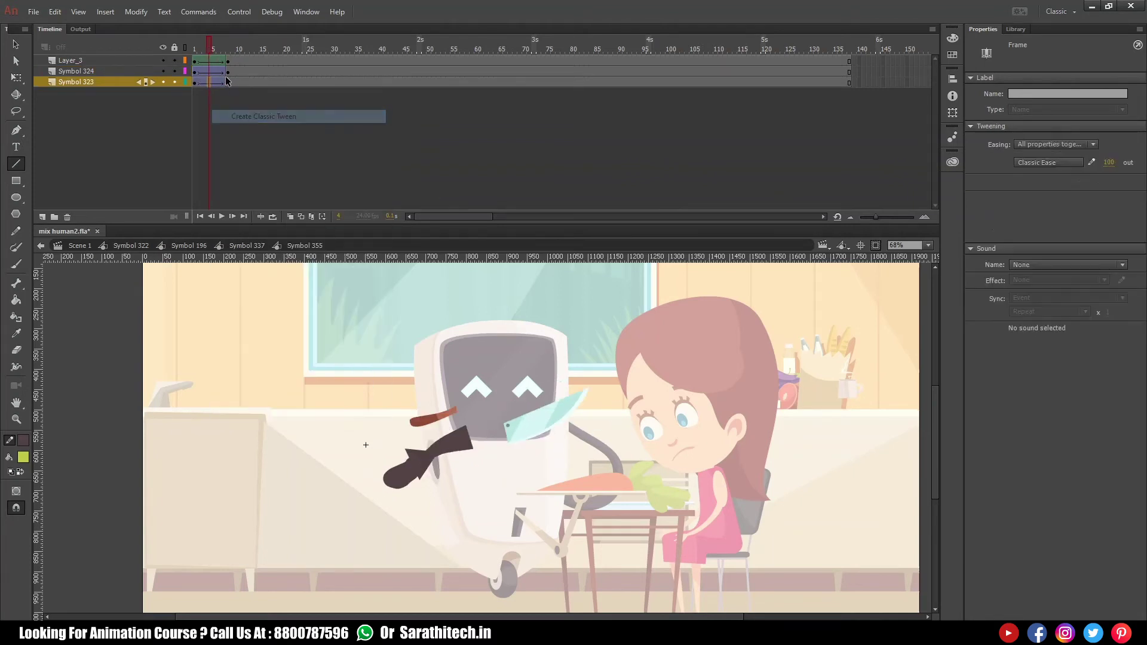
pyautogui.click(1108, 162)
pyautogui.write('100')
pyautogui.press('Return')
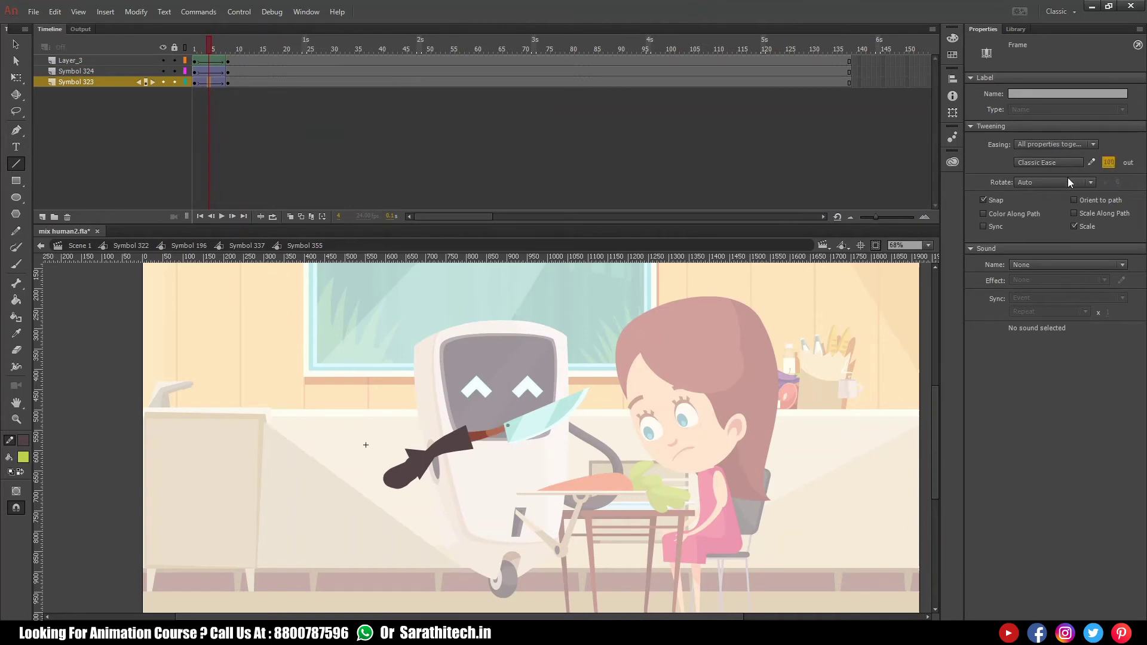
pyautogui.click(605, 386)
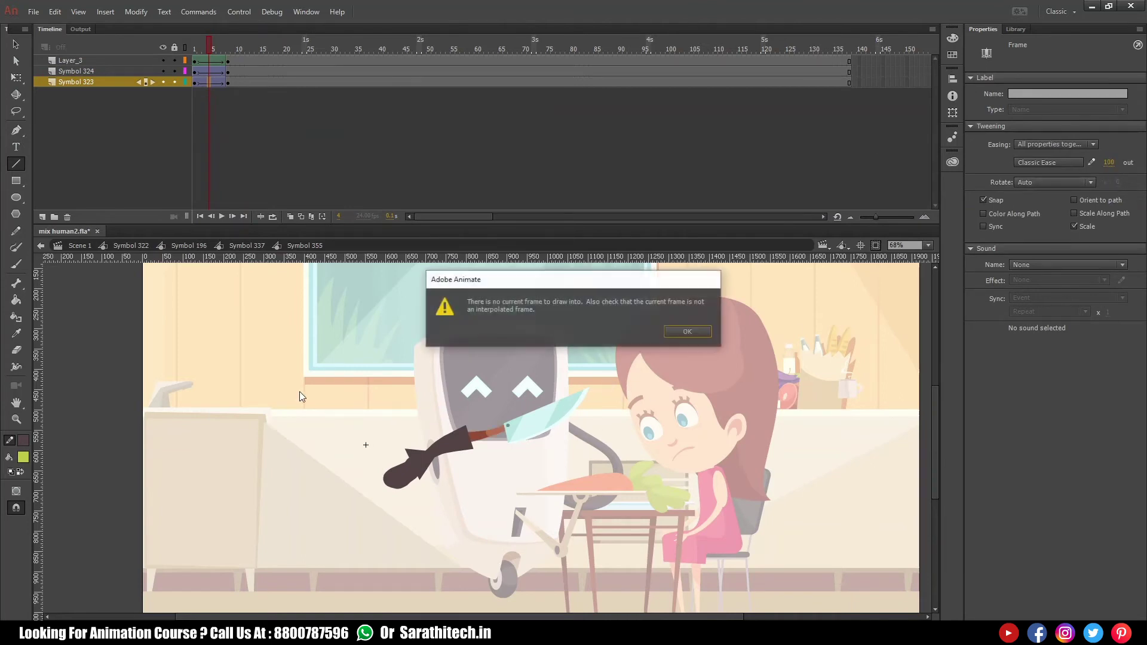
pyautogui.click(686, 326)
pyautogui.click(686, 376)
pyautogui.click(688, 329)
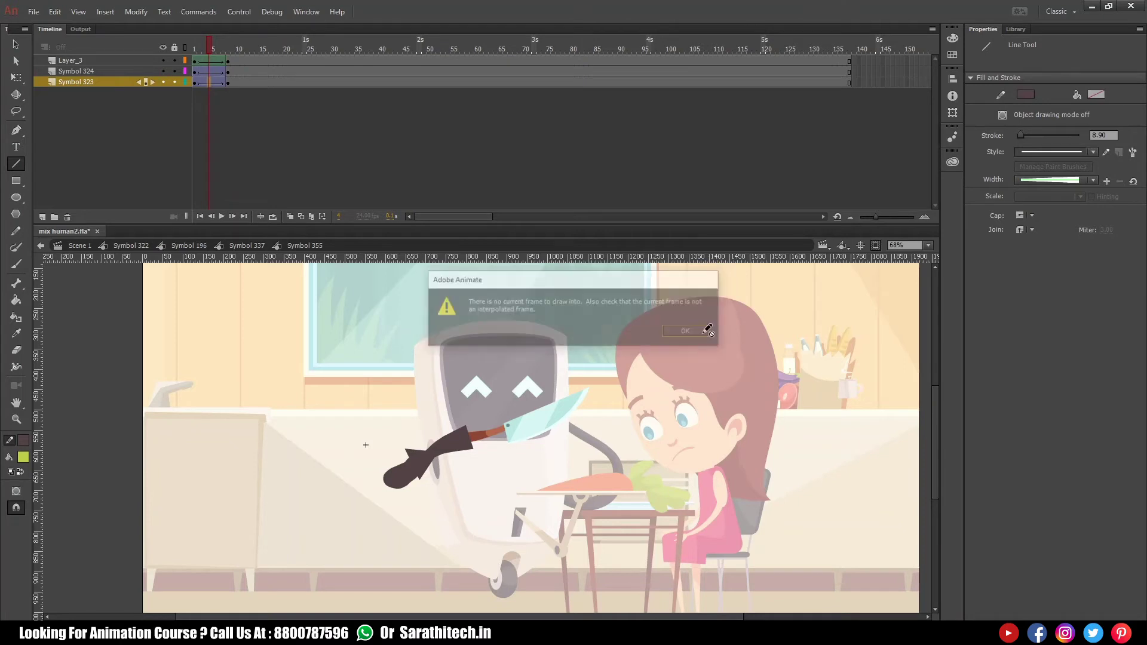
# - Insert a keyframe at frame 3 on Layer_3 and reshape the broken arm bend into a smooth curve
pyautogui.moveTo(208, 47)
pyautogui.mouseDown()
pyautogui.moveTo(191, 51)
pyautogui.moveTo(217, 54)
pyautogui.moveTo(205, 56)
pyautogui.mouseUp()
pyautogui.click(205, 61)
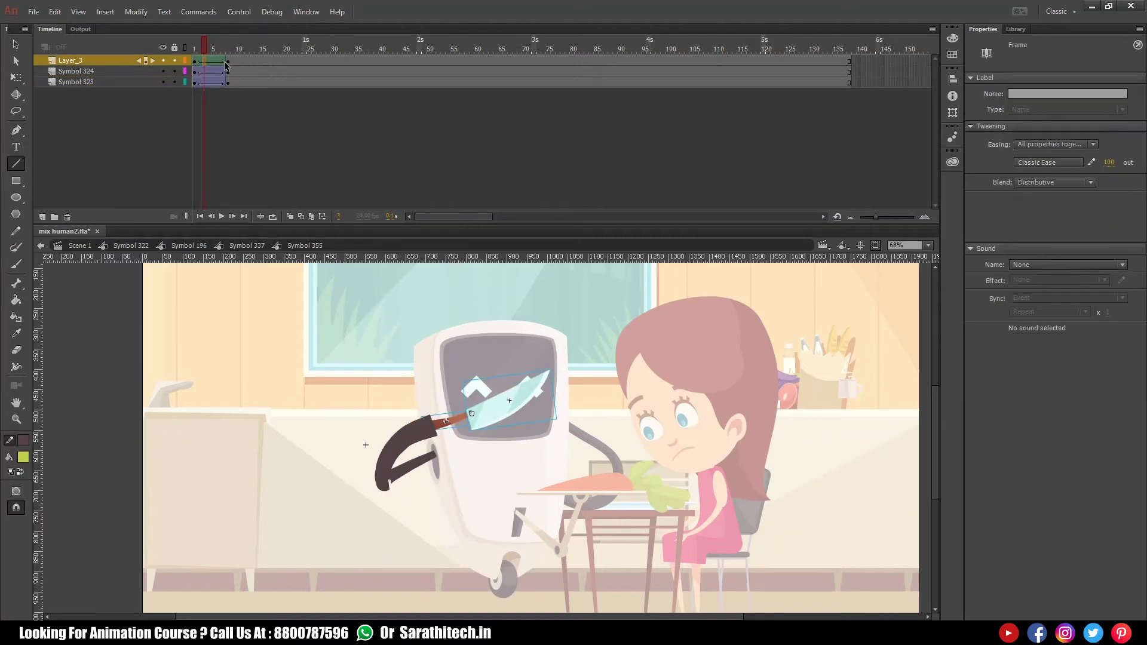
pyautogui.press('F6')
pyautogui.moveTo(358, 455); pyautogui.dragTo(436, 498)
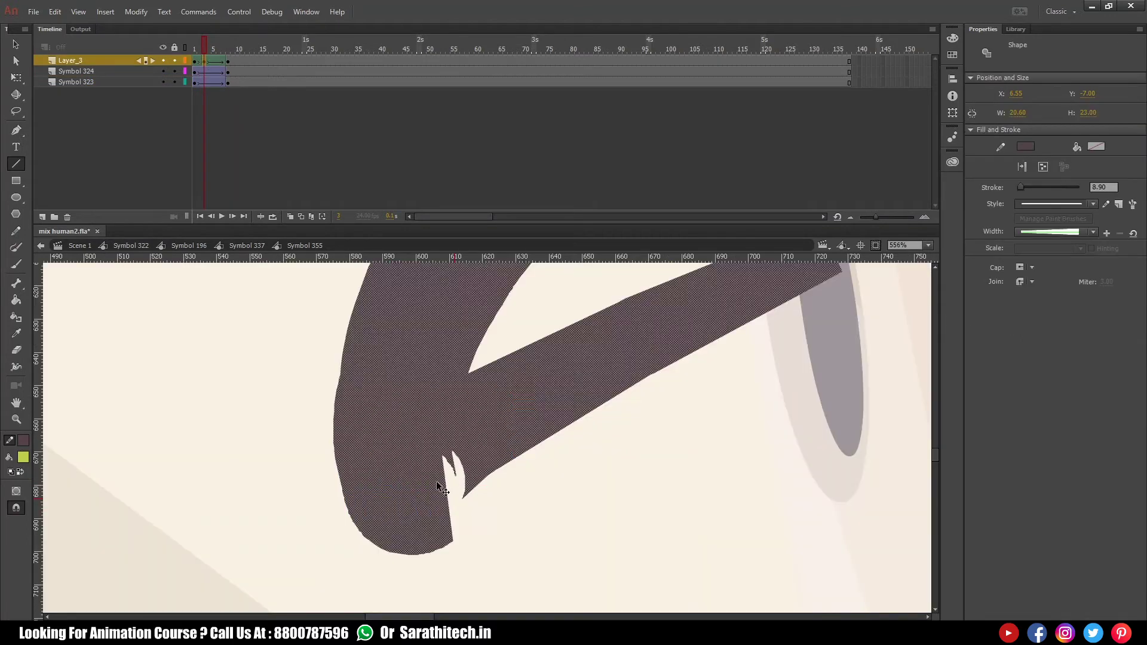
pyautogui.keyDown('ctrl'); pyautogui.click(507, 484); pyautogui.keyUp('ctrl')
pyautogui.moveTo(461, 438)
pyautogui.mouseDown()
pyautogui.moveTo(481, 486)
pyautogui.moveTo(474, 501)
pyautogui.moveTo(442, 503)
pyautogui.moveTo(440, 465)
pyautogui.moveTo(451, 460)
pyautogui.mouseUp()
pyautogui.scroll(-8, 450, 461)
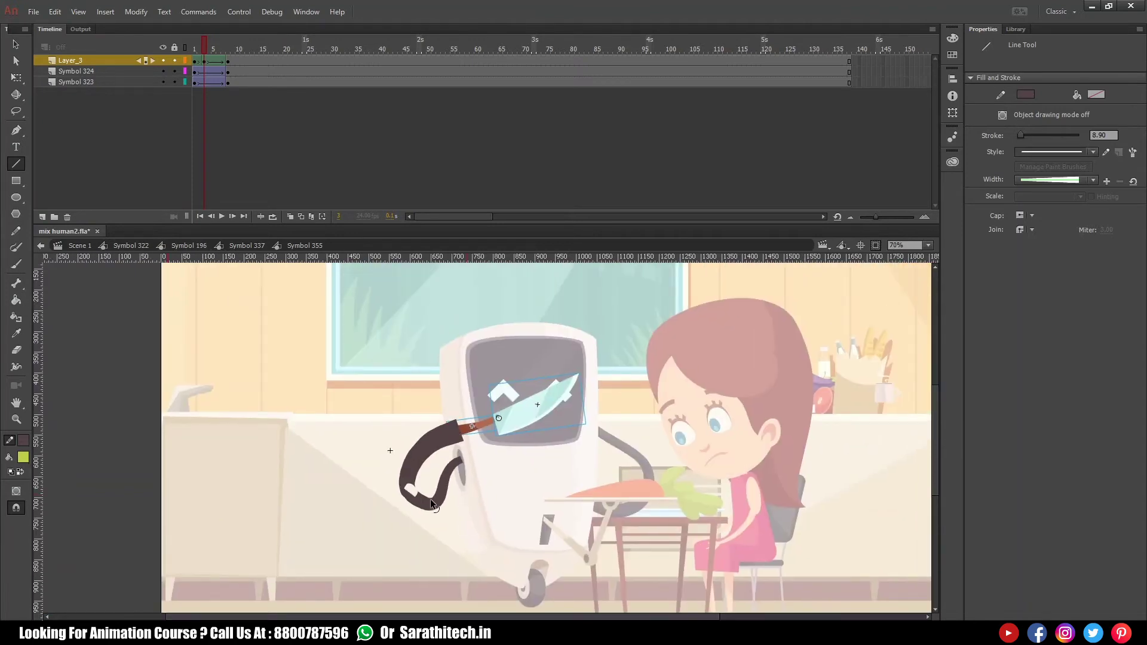
pyautogui.moveTo(418, 504); pyautogui.dragTo(417, 516)
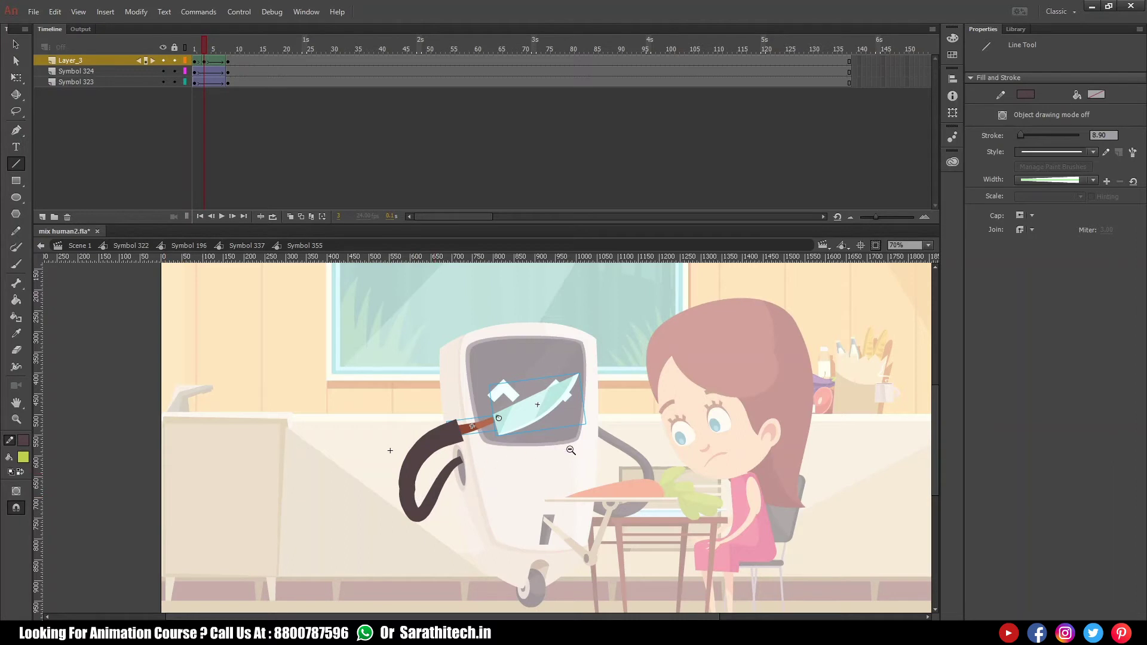
# - Insert keyframes at frames 5 and 4 on Layer_3 for the arm stroke
pyautogui.hotkey('ctrl', '-')
pyautogui.moveTo(346, 378); pyautogui.dragTo(586, 512)
pyautogui.moveTo(205, 46); pyautogui.dragTo(212, 47)
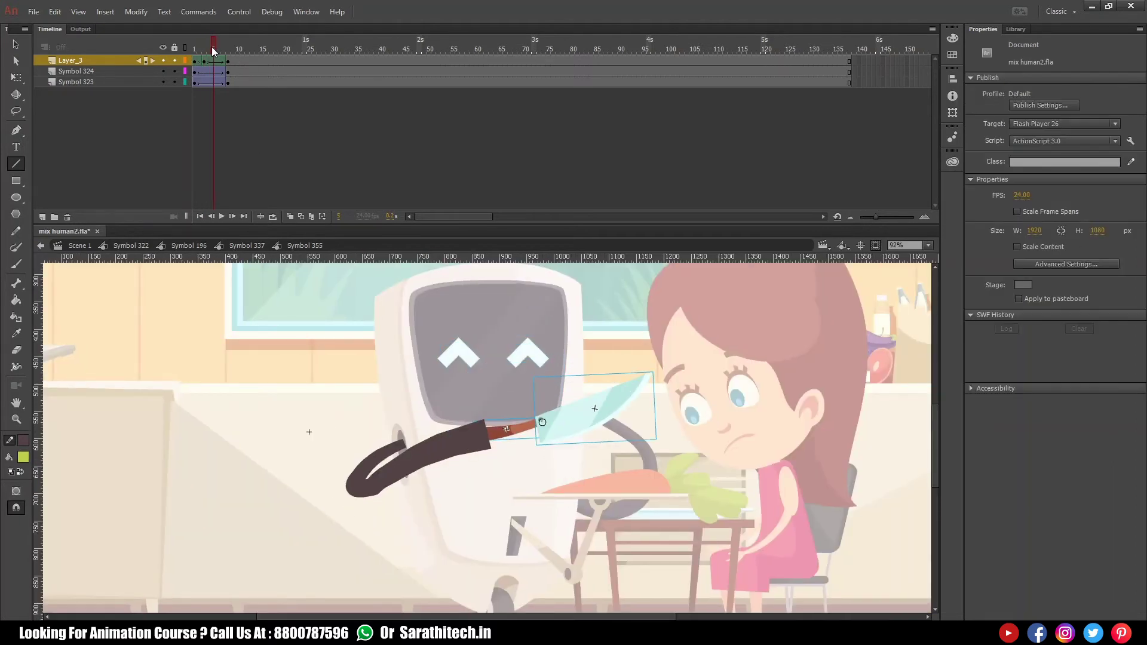
pyautogui.click(215, 62)
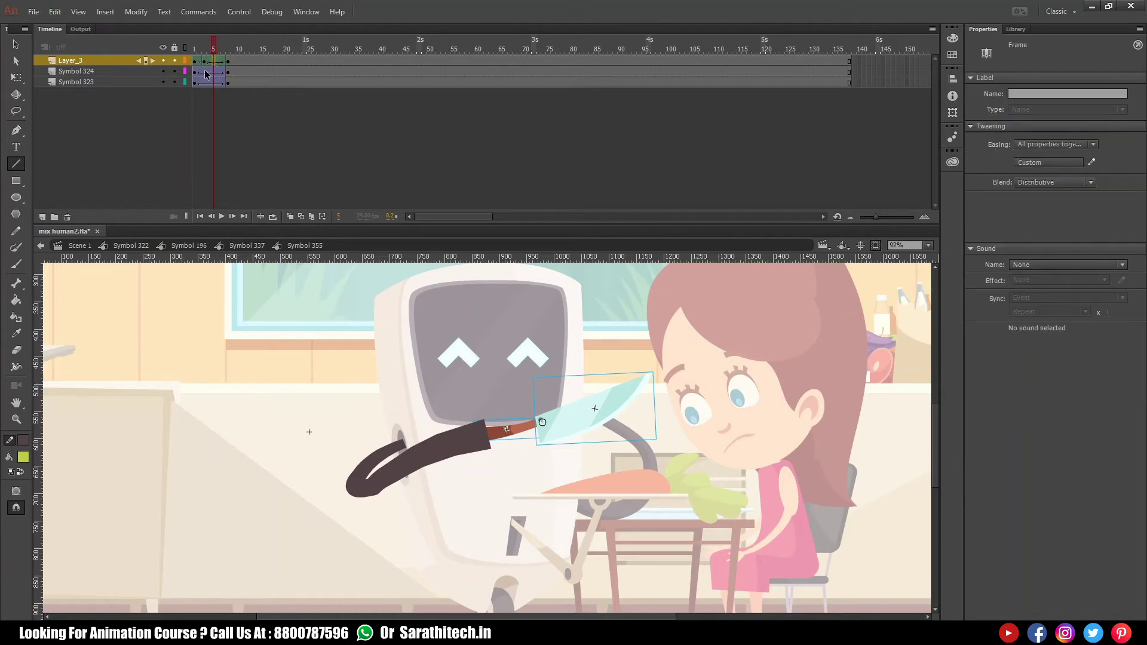
pyautogui.click(208, 61)
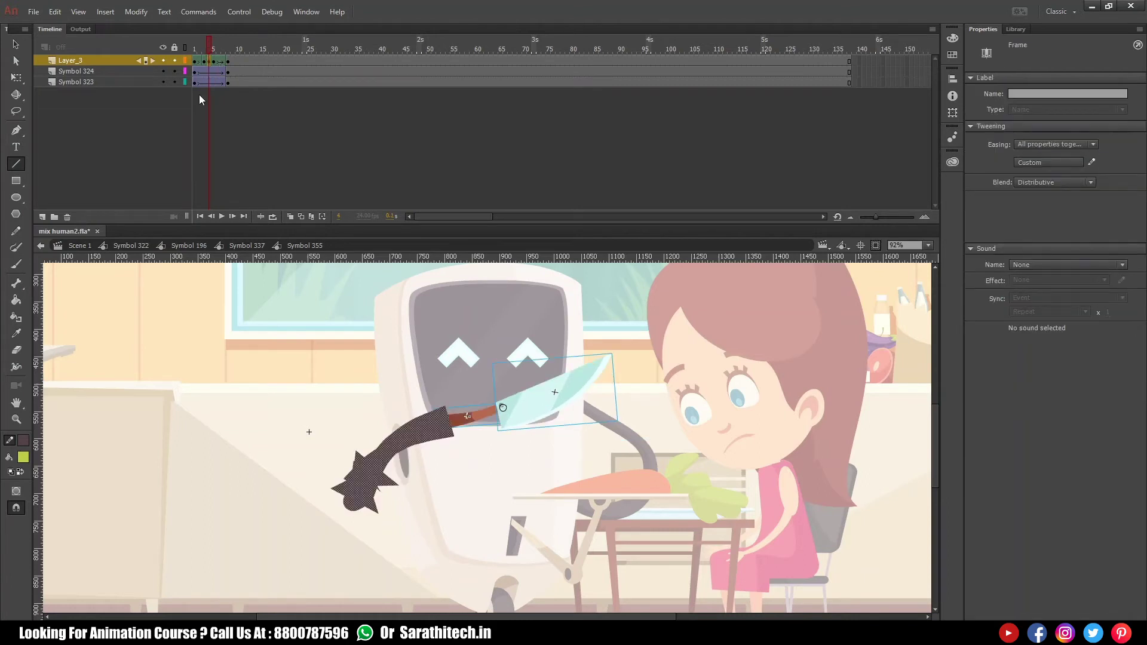
pyautogui.click(393, 484)
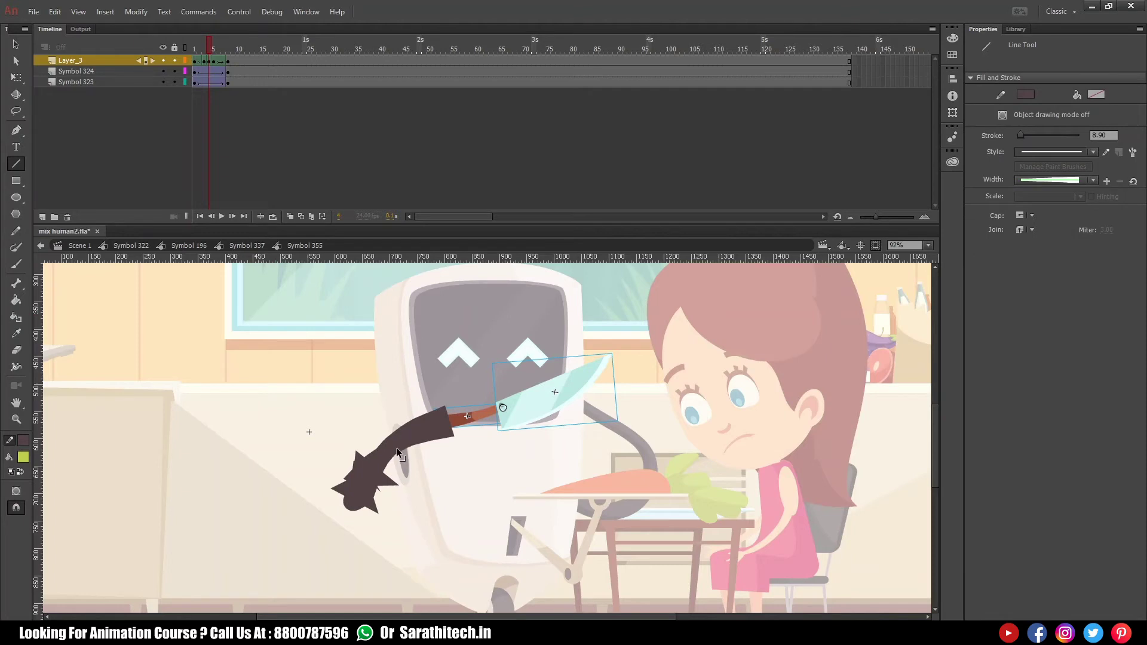
# - Delete the distorted part of the arm stroke at frame 4, keeping the section next to the knife handle
pyautogui.moveTo(407, 441); pyautogui.dragTo(403, 464)
pyautogui.hotkey('ctrl', 'z')
pyautogui.moveTo(299, 434); pyautogui.dragTo(401, 512)
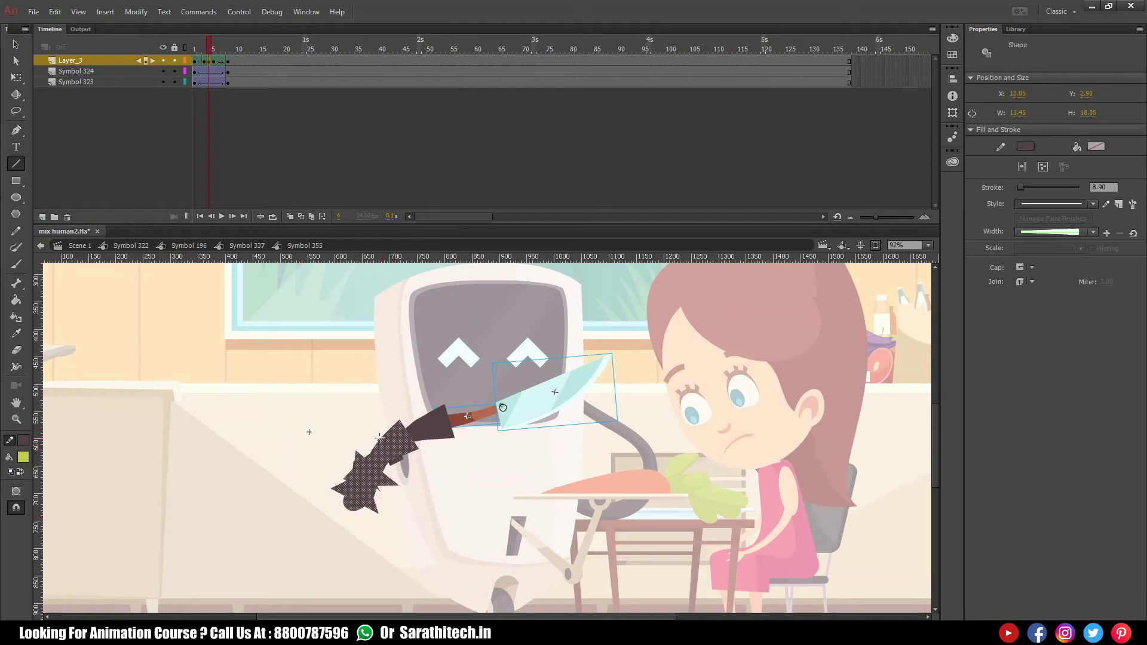
pyautogui.press('Delete')
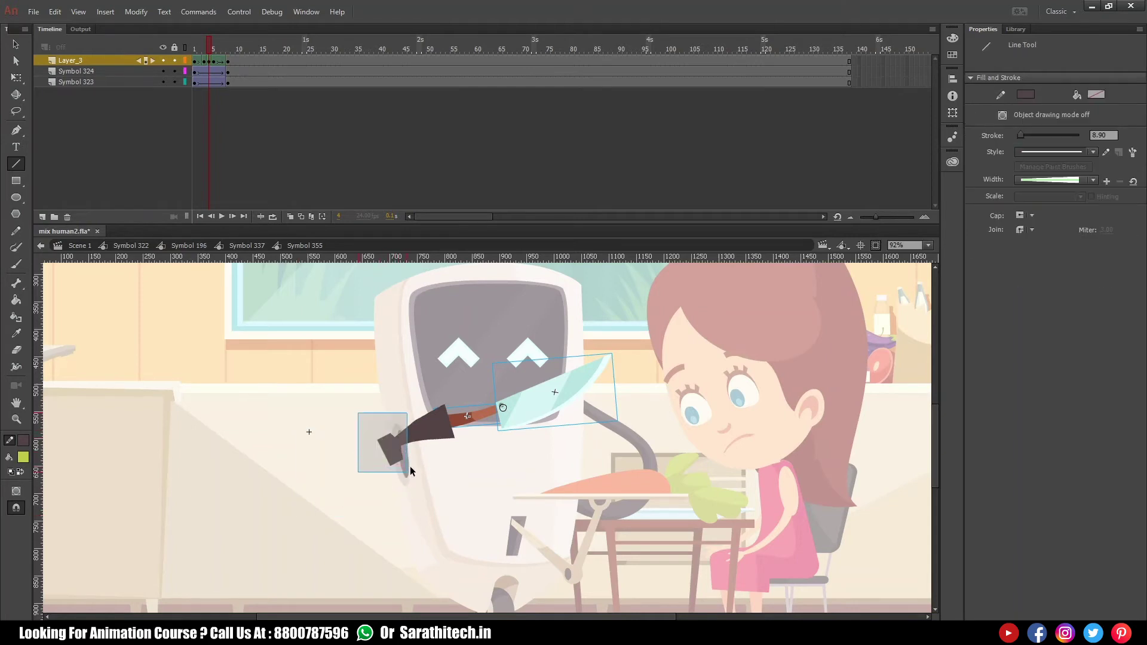
pyautogui.hotkey('ctrl', 'z')
pyautogui.press('Delete')
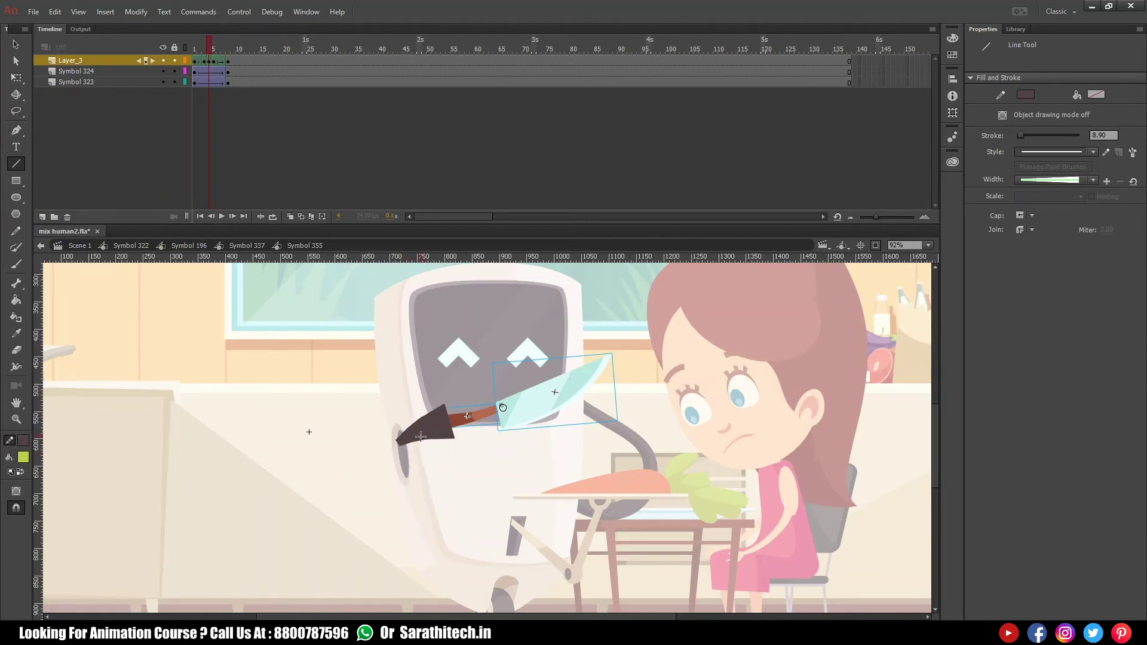
# - Rebuild the lower arm at frame 4 as a bend connecting the remaining stroke to the shoulder socket
pyautogui.press('v')
pyautogui.moveTo(404, 494)
pyautogui.mouseDown()
pyautogui.moveTo(402, 505)
pyautogui.moveTo(421, 421)
pyautogui.moveTo(379, 504)
pyautogui.moveTo(338, 518)
pyautogui.moveTo(353, 551)
pyautogui.mouseUp()
pyautogui.moveTo(401, 437); pyautogui.dragTo(398, 437)
pyautogui.moveTo(354, 535)
pyautogui.mouseDown()
pyautogui.moveTo(340, 490)
pyautogui.moveTo(353, 538)
pyautogui.moveTo(361, 469)
pyautogui.mouseUp()
pyautogui.moveTo(209, 49); pyautogui.dragTo(241, 53)
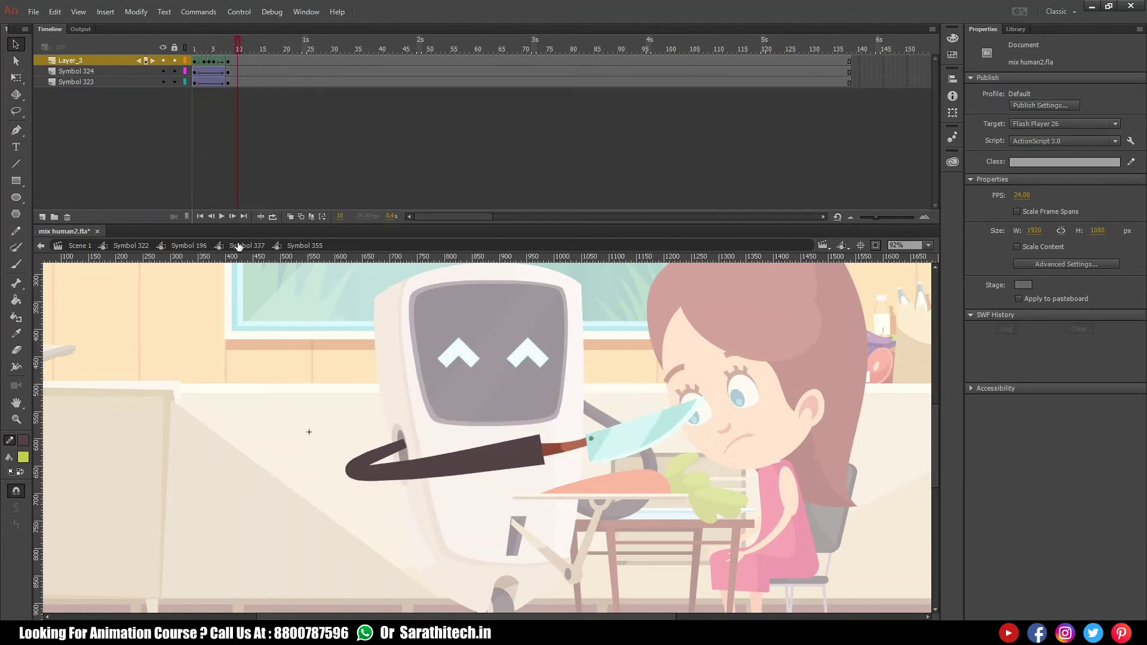
# - Return to Symbol 337 and insert a keyframe at frame 77 on the Symbol 355 knife arm layer
pyautogui.click(246, 245)
pyautogui.moveTo(546, 48)
pyautogui.mouseDown()
pyautogui.moveTo(594, 47)
pyautogui.moveTo(543, 49)
pyautogui.mouseUp()
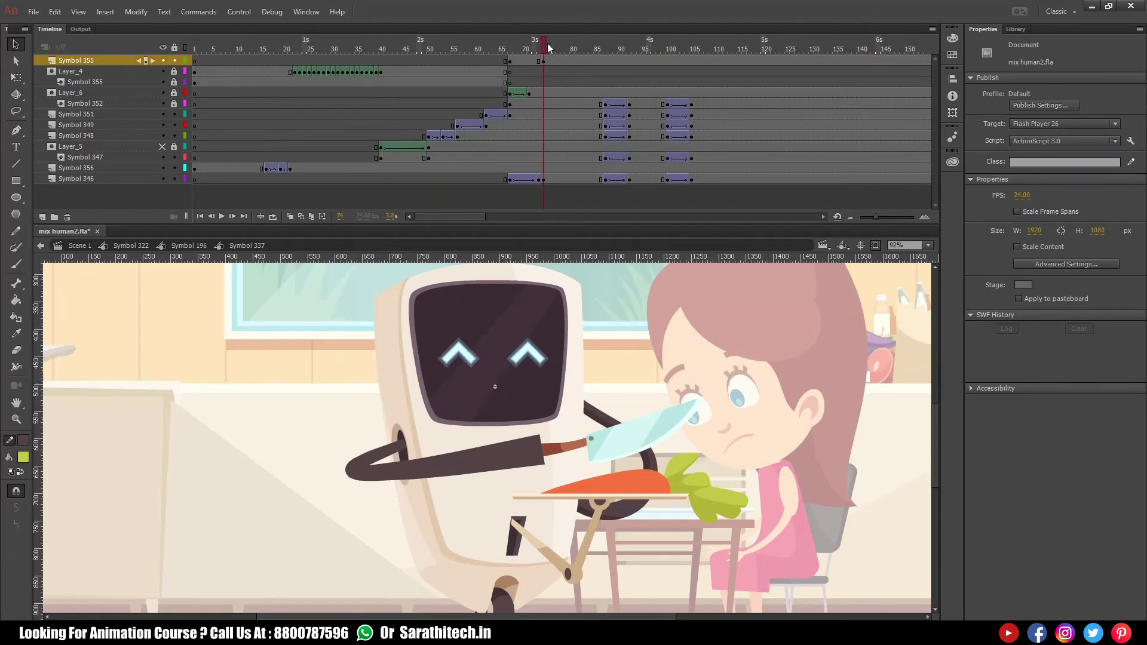
pyautogui.scroll(4, 644, 538)
pyautogui.moveTo(675, 536); pyautogui.dragTo(661, 544)
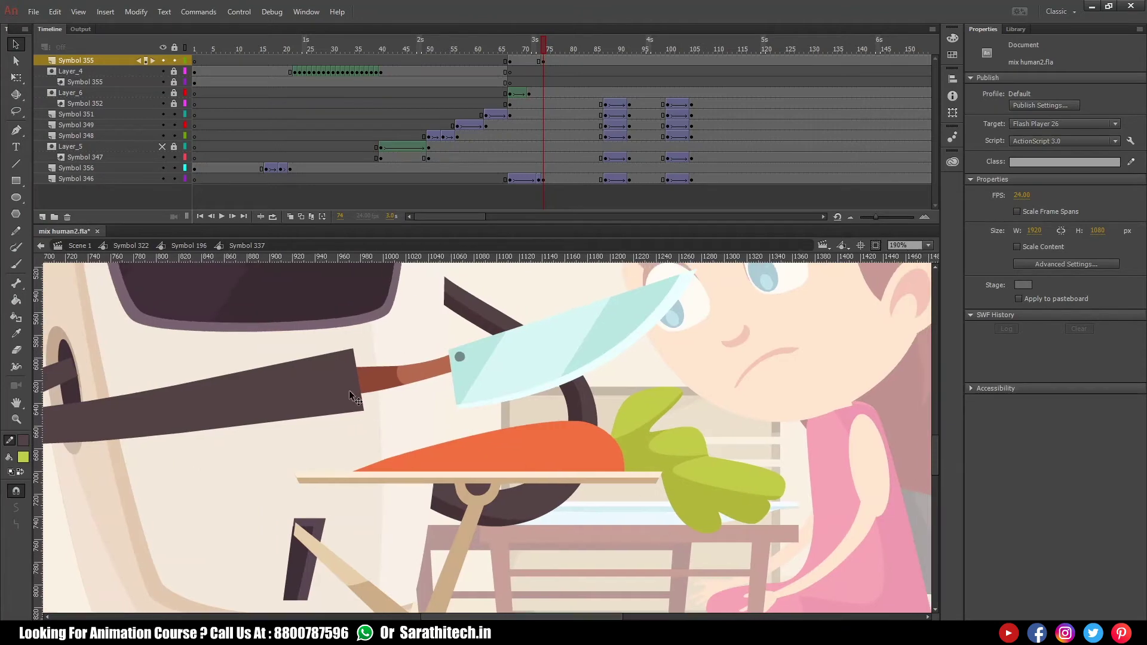
pyautogui.hotkey('ctrl', '-')
pyautogui.click(447, 418)
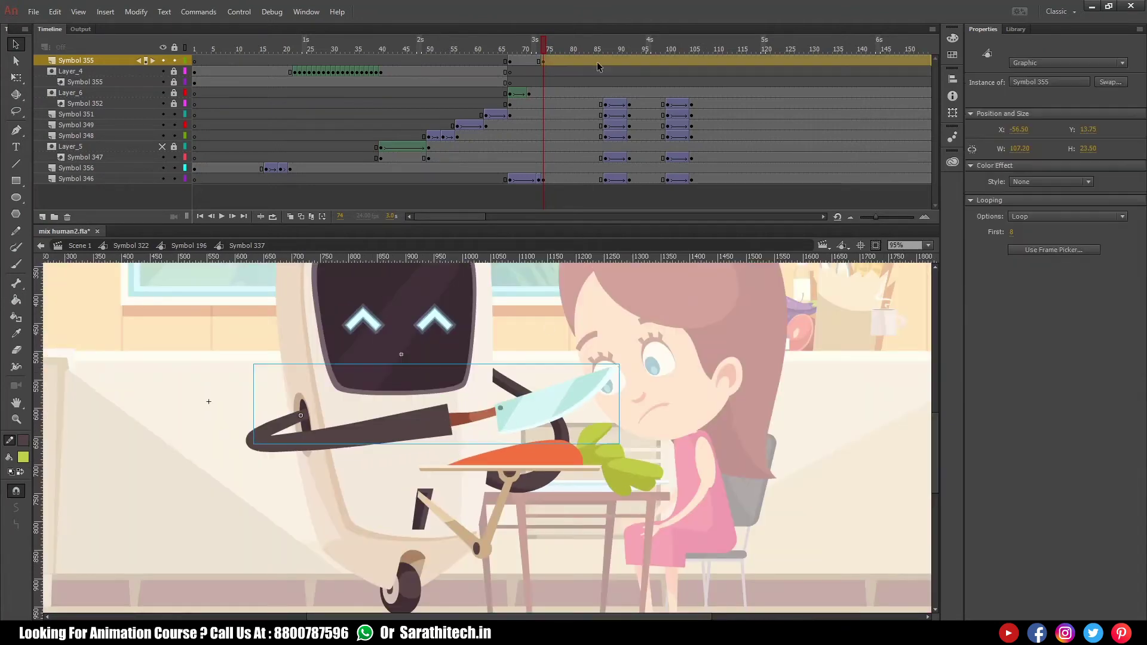
pyautogui.click(559, 51)
pyautogui.click(558, 61)
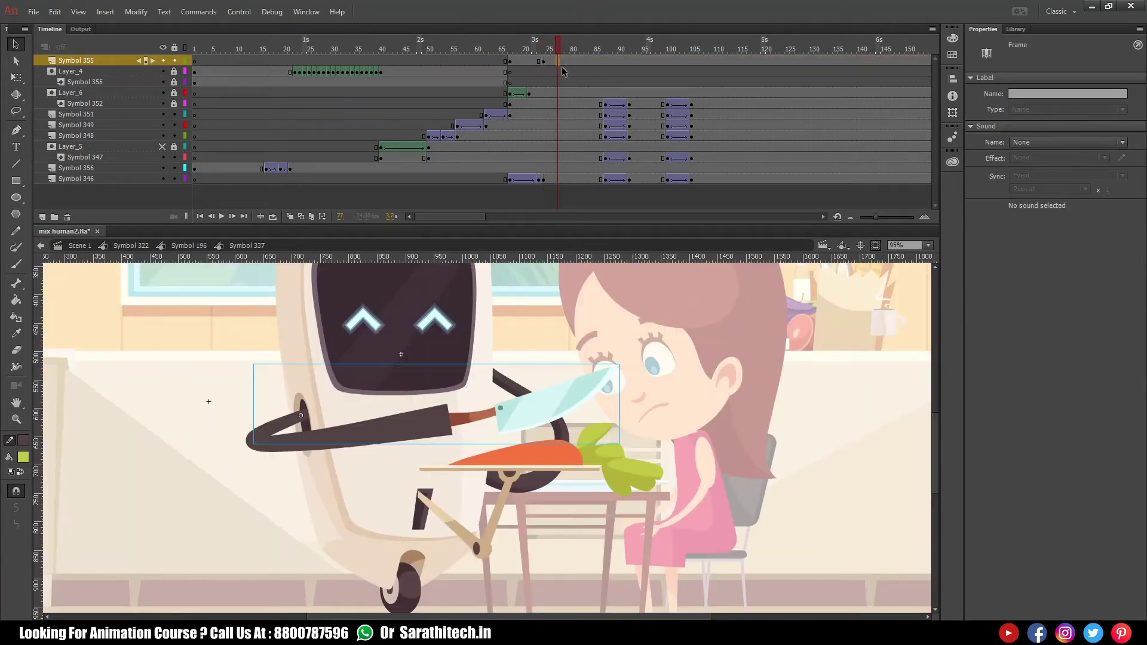
pyautogui.press('F6')
# - Insert three more keyframes after frame 77 on the Symbol 355 knife arm layer
pyautogui.click(573, 48)
pyautogui.click(572, 62)
pyautogui.click(574, 54)
pyautogui.click(572, 62)
pyautogui.press('F6')
pyautogui.click(576, 51)
pyautogui.click(577, 61)
pyautogui.press('F6')
pyautogui.click(583, 48)
pyautogui.click(587, 59)
pyautogui.press('F6')
# - Space the knife arm keyframes three frames apart so that they fall on frames 77, 80, 83 and 86
pyautogui.moveTo(557, 61); pyautogui.dragTo(583, 61)
pyautogui.click(568, 51)
pyautogui.click(563, 61)
pyautogui.press('F5')
pyautogui.click(572, 61)
pyautogui.press('F5')
pyautogui.click(592, 60)
pyautogui.click(602, 49)
pyautogui.moveTo(596, 48); pyautogui.dragTo(557, 58)
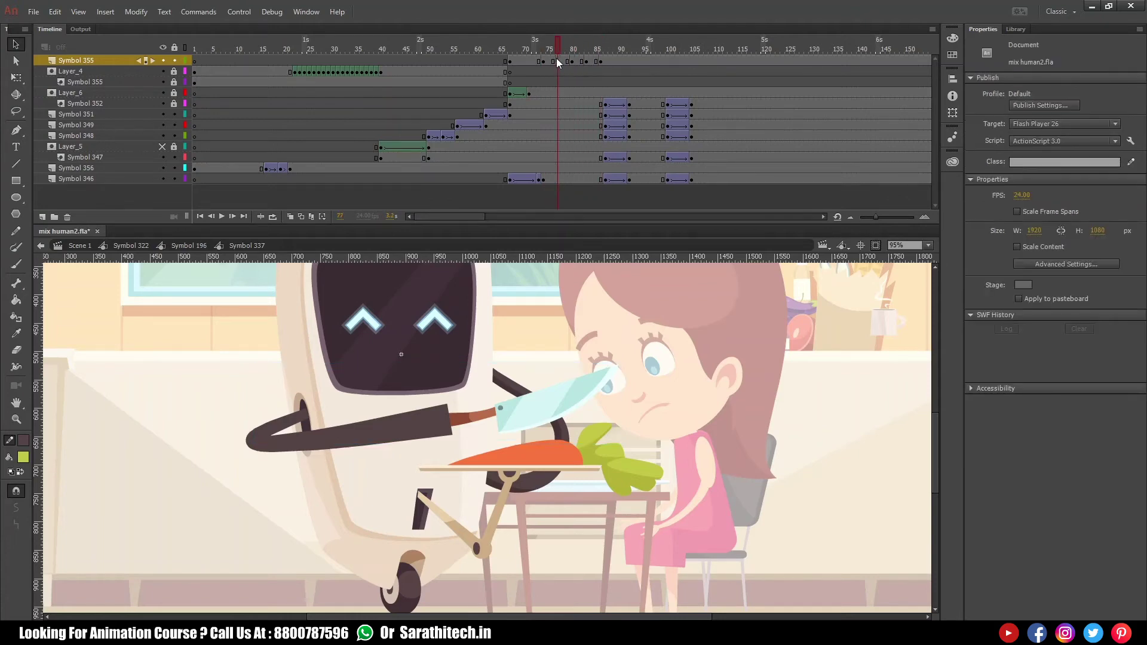
# - Rotate the knife arm down onto the carrot at frames 77 and 83 with Free Transform
pyautogui.click(563, 403)
pyautogui.press('q')
pyautogui.moveTo(632, 365); pyautogui.dragTo(632, 420)
pyautogui.moveTo(570, 53); pyautogui.dragTo(574, 53)
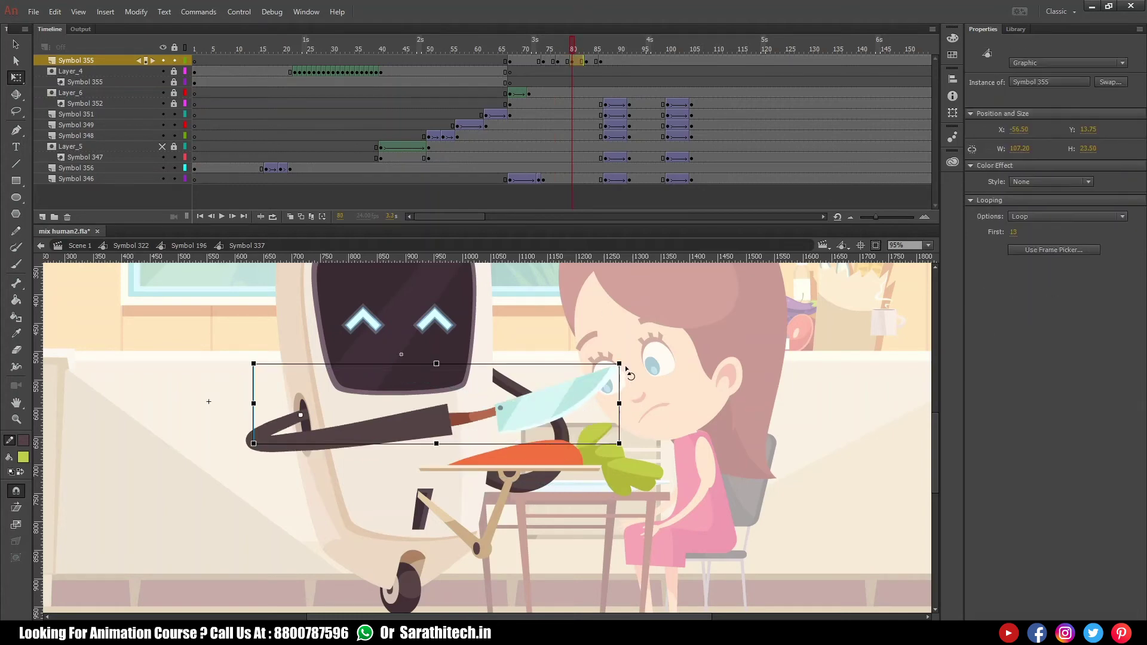
pyautogui.click(586, 62)
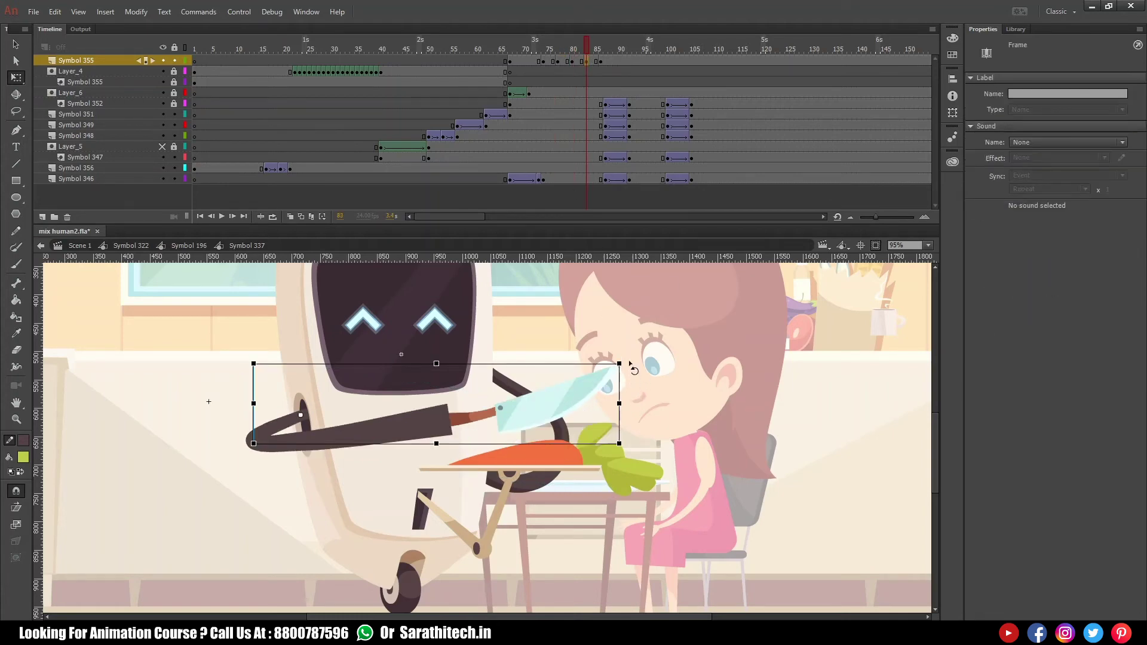
pyautogui.moveTo(631, 366); pyautogui.dragTo(648, 393)
# - Add classic tweens with ease 100 between the knife arm's chopping keyframes and play back the motion
pyautogui.moveTo(548, 61); pyautogui.dragTo(591, 61)
pyautogui.rightClick(587, 60)
pyautogui.click(647, 94)
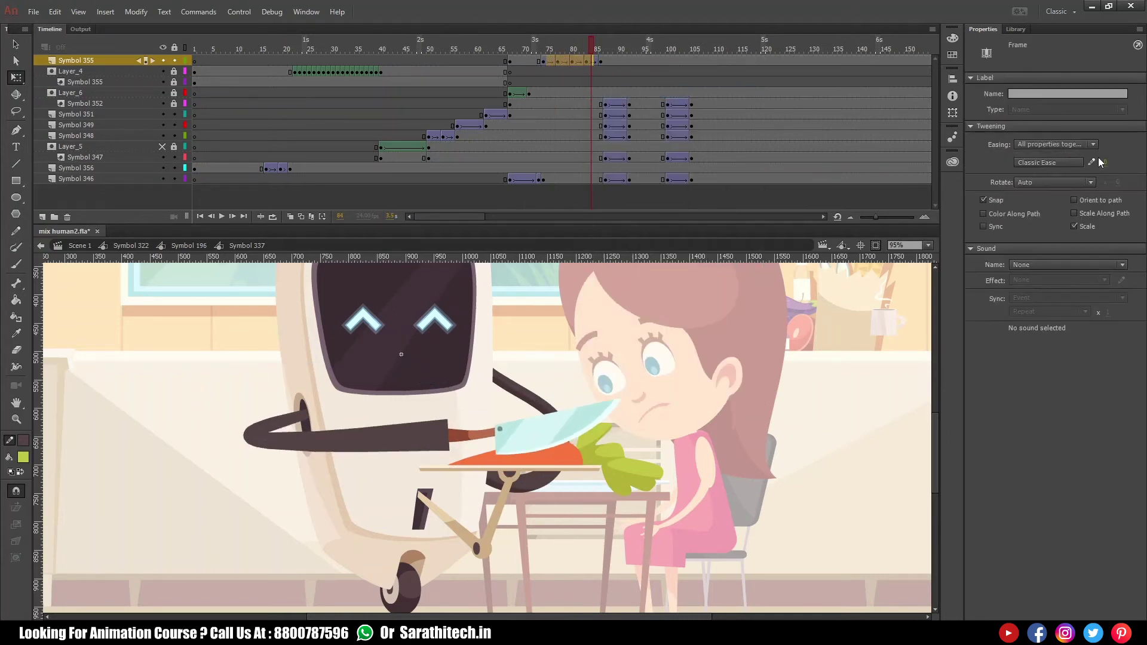
pyautogui.press('Return')
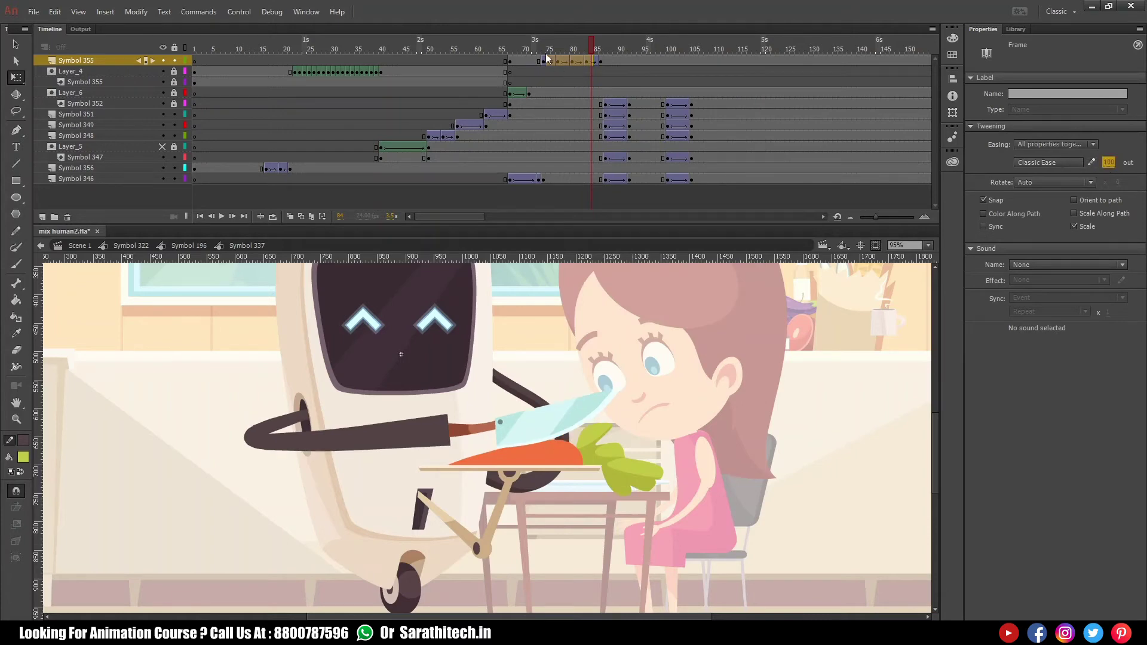
pyautogui.click(519, 49)
pyautogui.press('Return')
pyautogui.press('Return')
pyautogui.moveTo(562, 53); pyautogui.dragTo(612, 61)
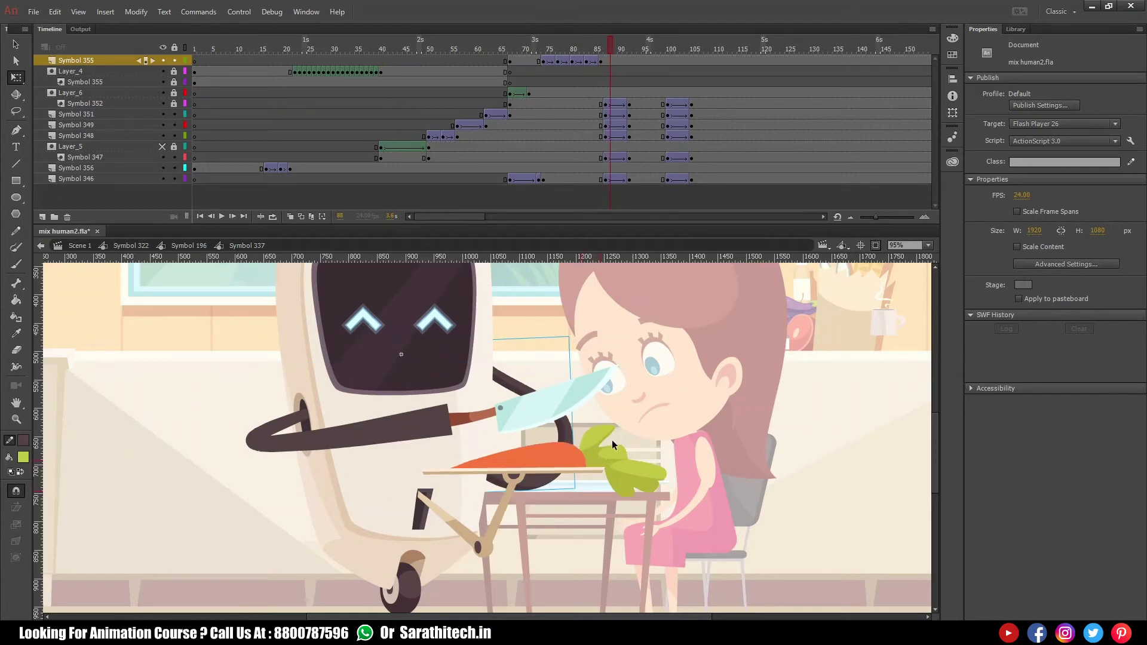
# - Hide the Layer_6 mask and unlock the Symbol 352 layer that holds the carrot tray
pyautogui.click(630, 54)
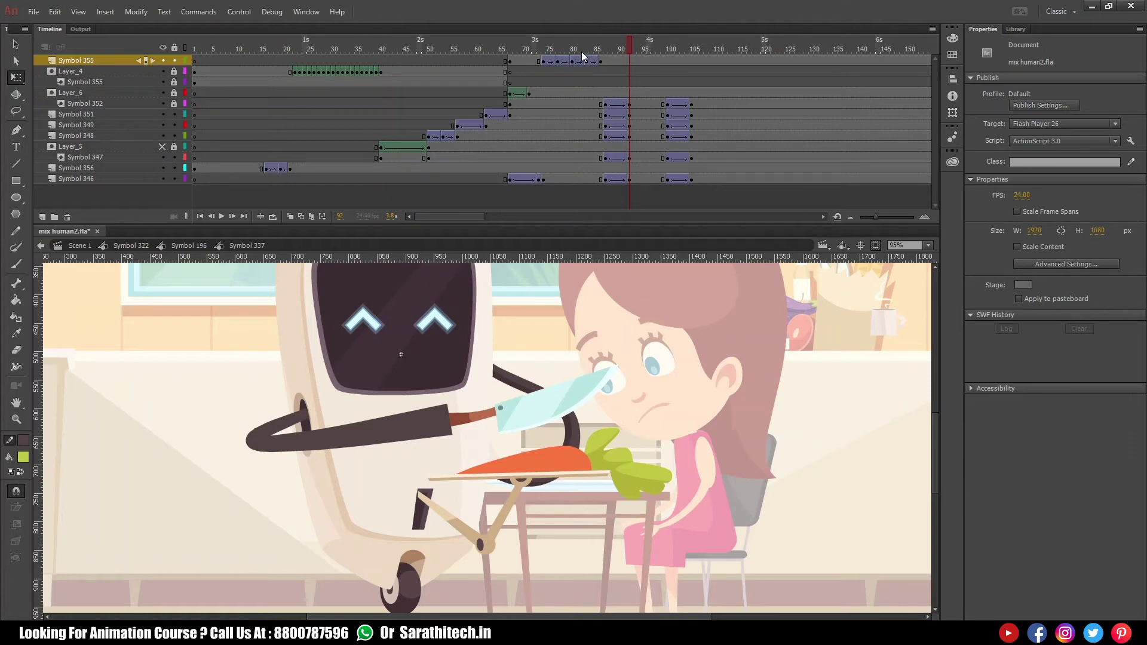
pyautogui.click(163, 93)
pyautogui.click(631, 105)
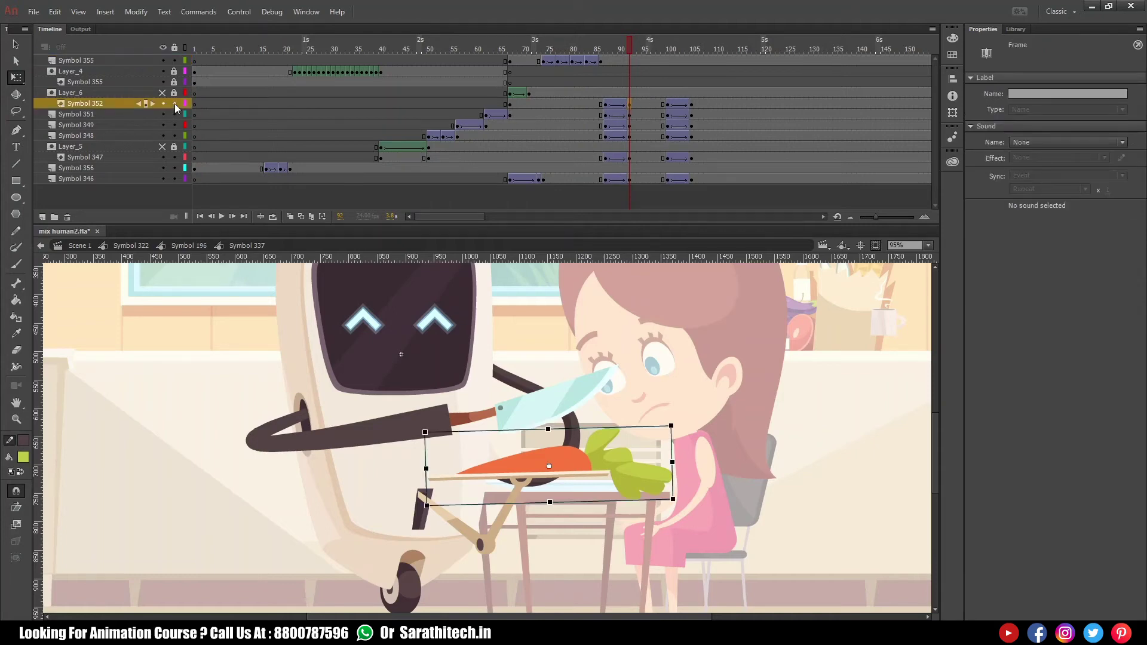
# - Try to move Layer_6 with its masked tray layer above the Symbol 355 knife arm layer, and undo the move
pyautogui.click(109, 95)
pyautogui.moveTo(123, 93); pyautogui.dragTo(121, 48)
pyautogui.moveTo(623, 46); pyautogui.dragTo(617, 72)
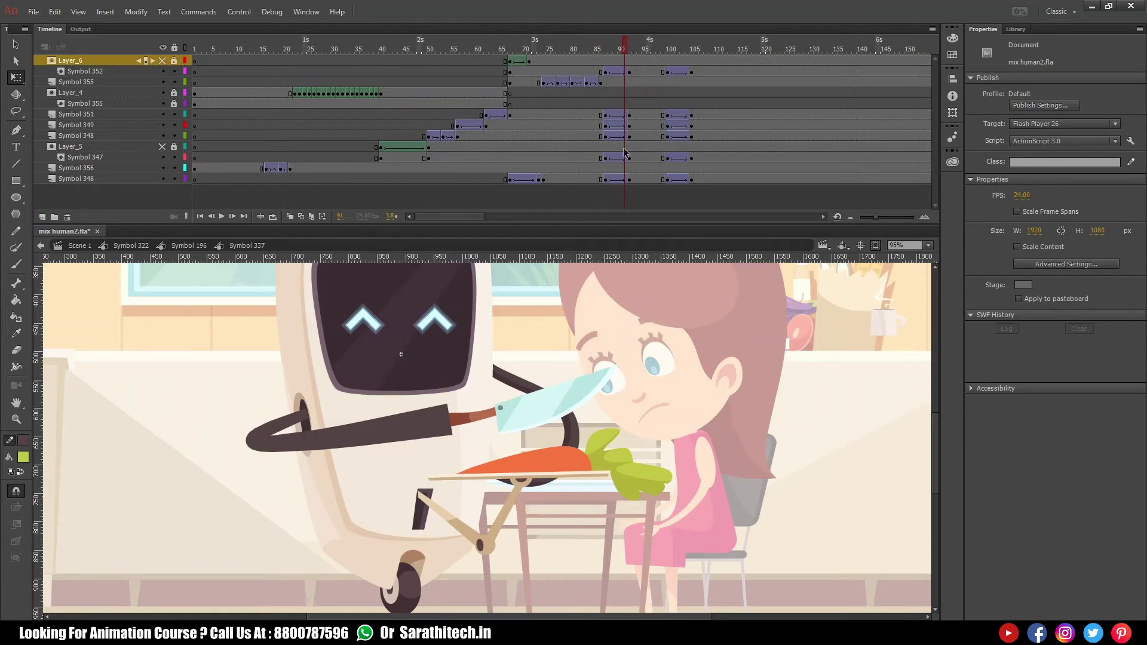
pyautogui.hotkey('ctrl', 'z')
# - Play back the chopping motion close up on the knife and carrot
pyautogui.hotkey('ctrl', 'space')
pyautogui.moveTo(405, 359); pyautogui.dragTo(700, 531)
pyautogui.moveTo(630, 46); pyautogui.dragTo(600, 63)
pyautogui.press('Return')
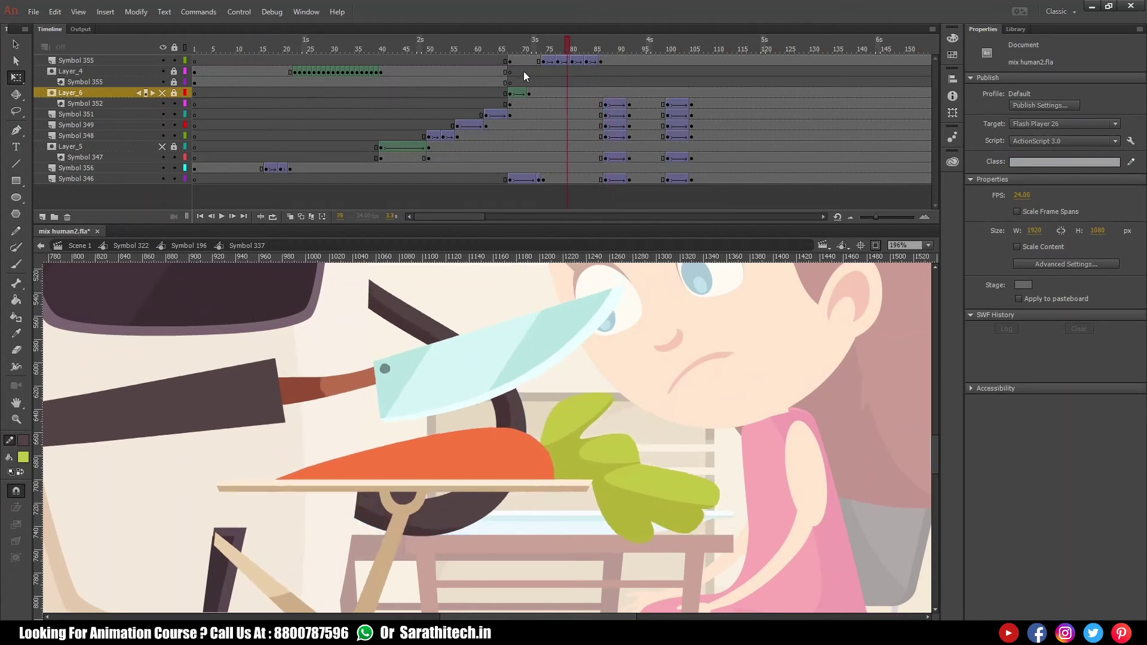
# - Open the carrot tray symbol from the chop's end frame and insert a blank keyframe at frame 20 of Layer_3, ending the whole carrot
pyautogui.moveTo(538, 44); pyautogui.dragTo(600, 49)
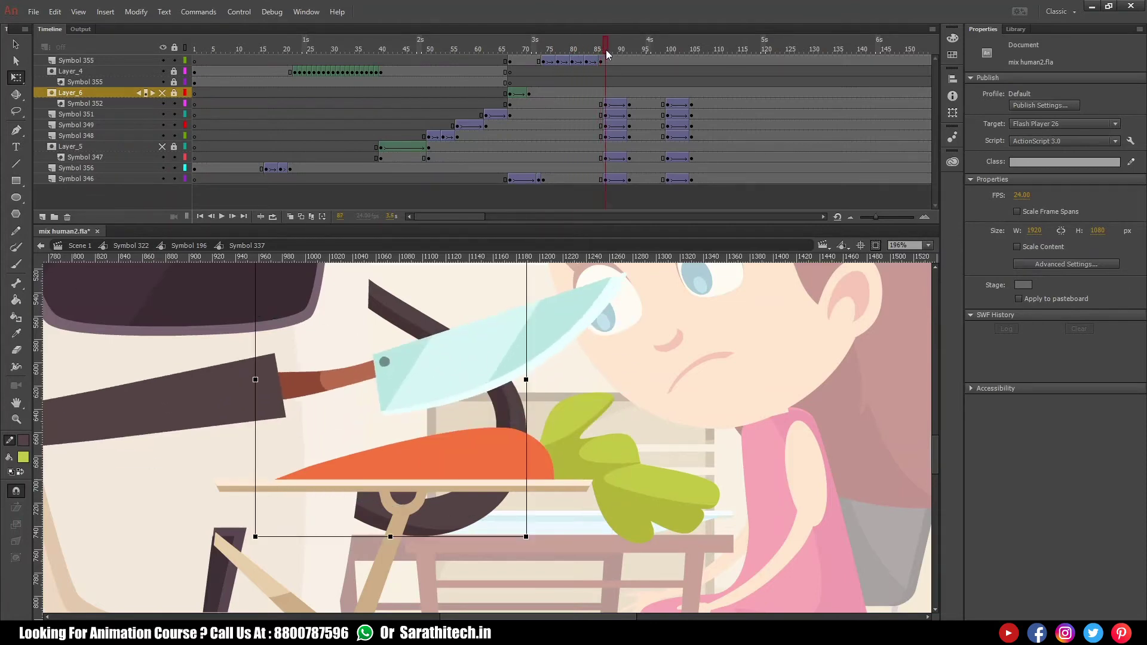
pyautogui.doubleClick(505, 461)
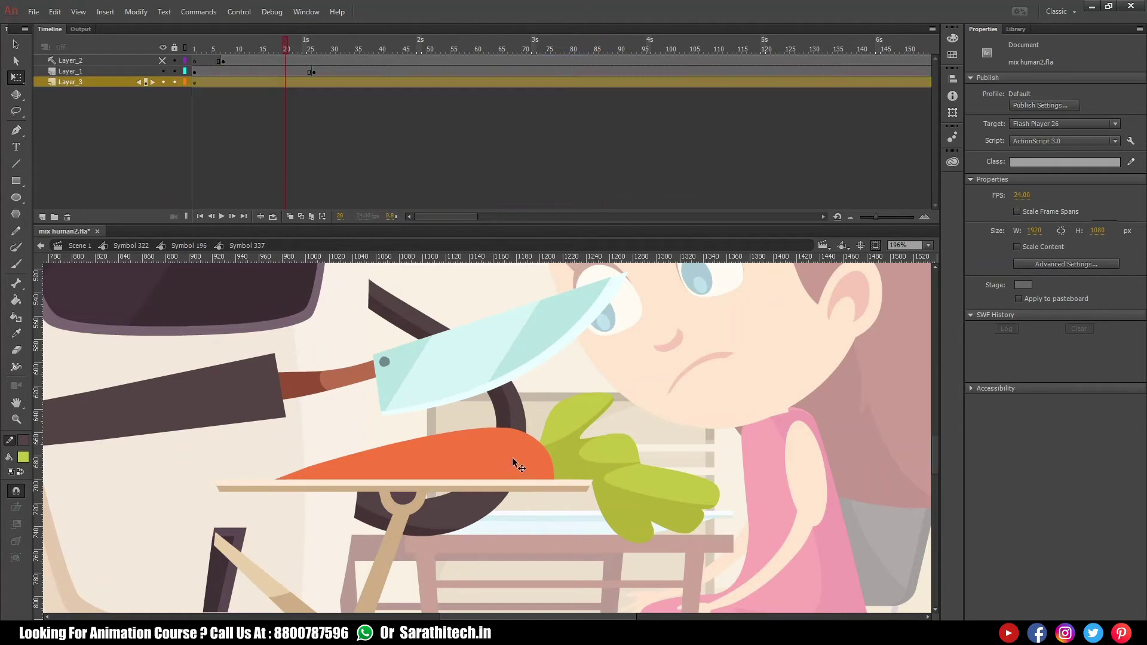
pyautogui.click(508, 456)
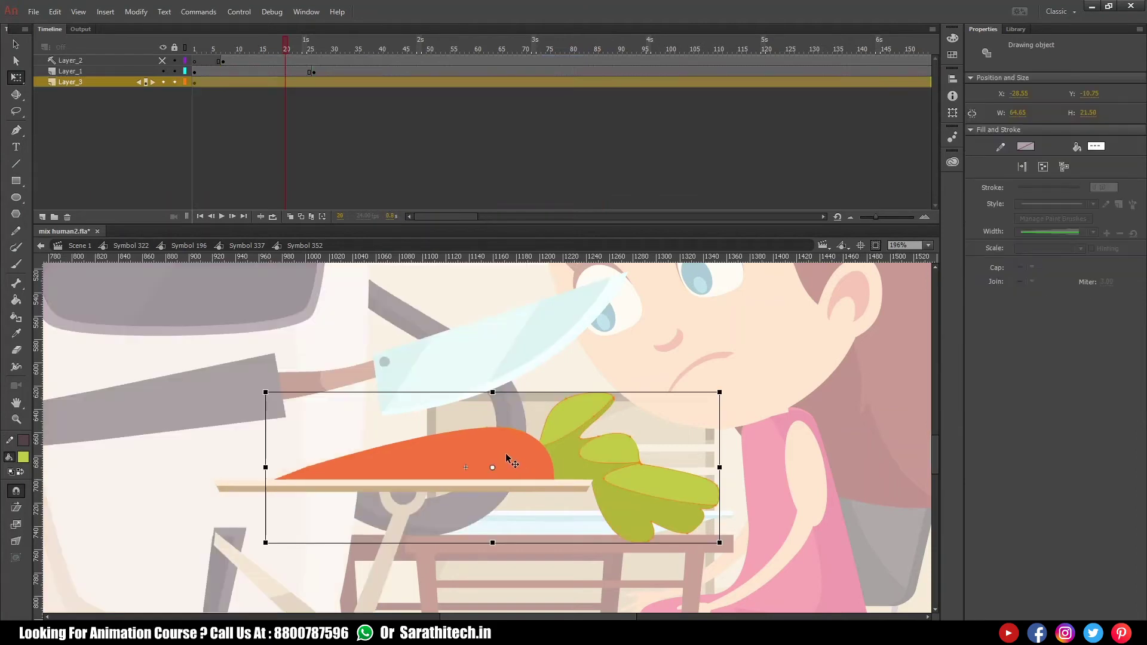
pyautogui.click(287, 82)
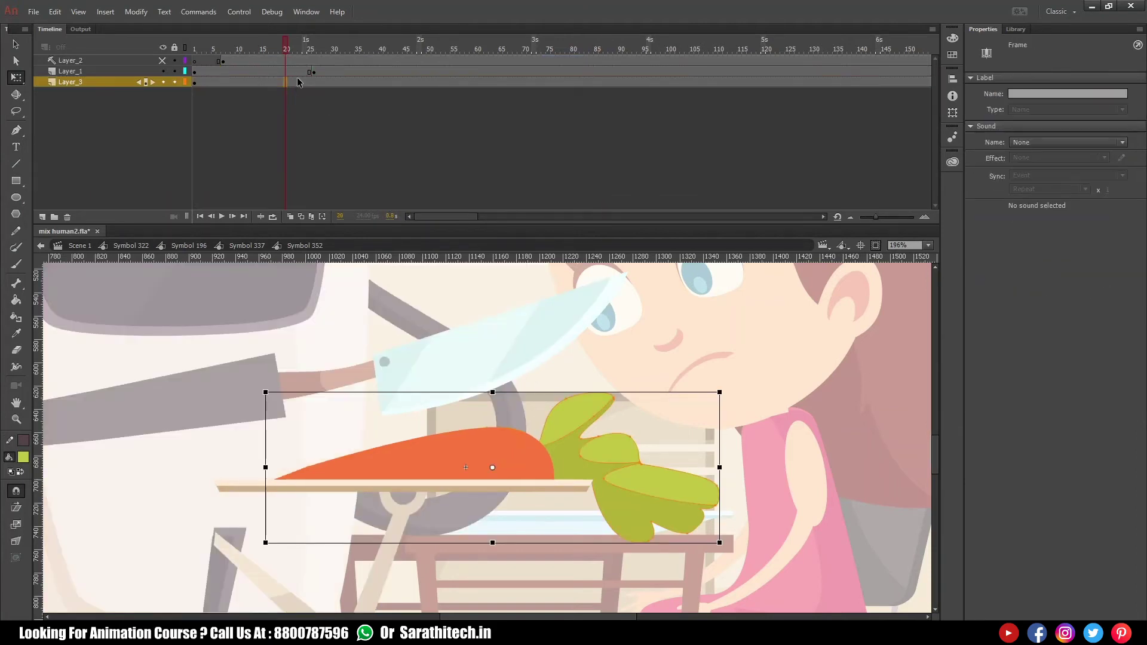
pyautogui.press('F7')
# - Show Layer_2 with the chopped carrot, start it at frame 20, place it below Layer_3 and turn off its guide setting
pyautogui.click(162, 61)
pyautogui.click(223, 61)
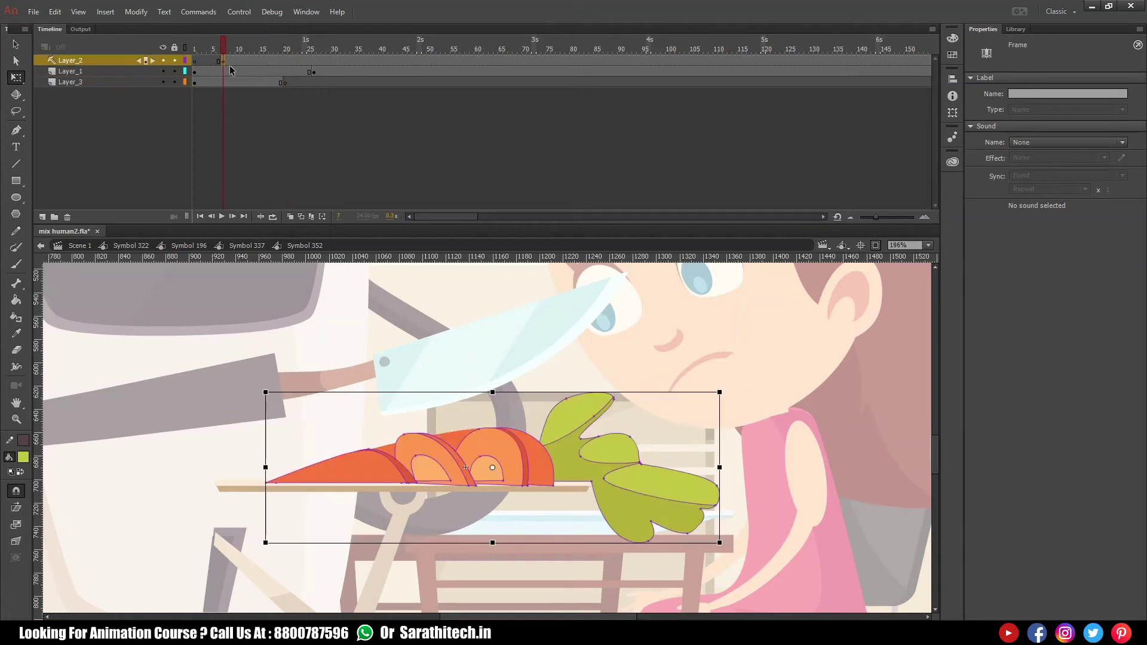
pyautogui.moveTo(223, 62); pyautogui.dragTo(287, 61)
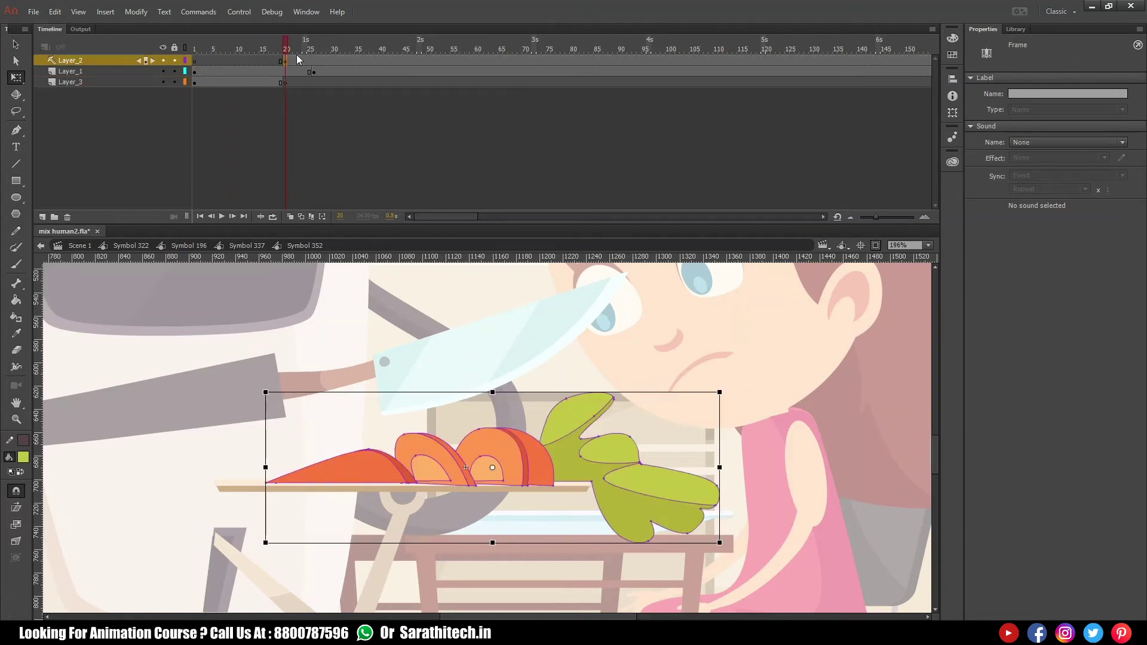
pyautogui.moveTo(134, 64); pyautogui.dragTo(111, 83)
pyautogui.rightClick(106, 85)
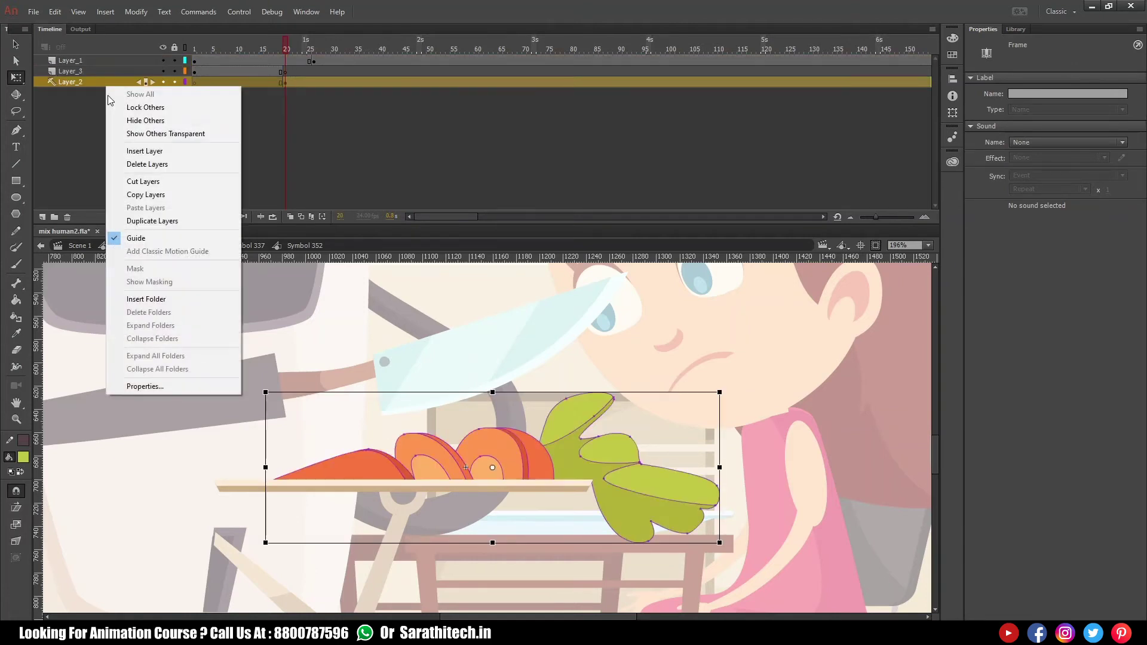
pyautogui.click(144, 239)
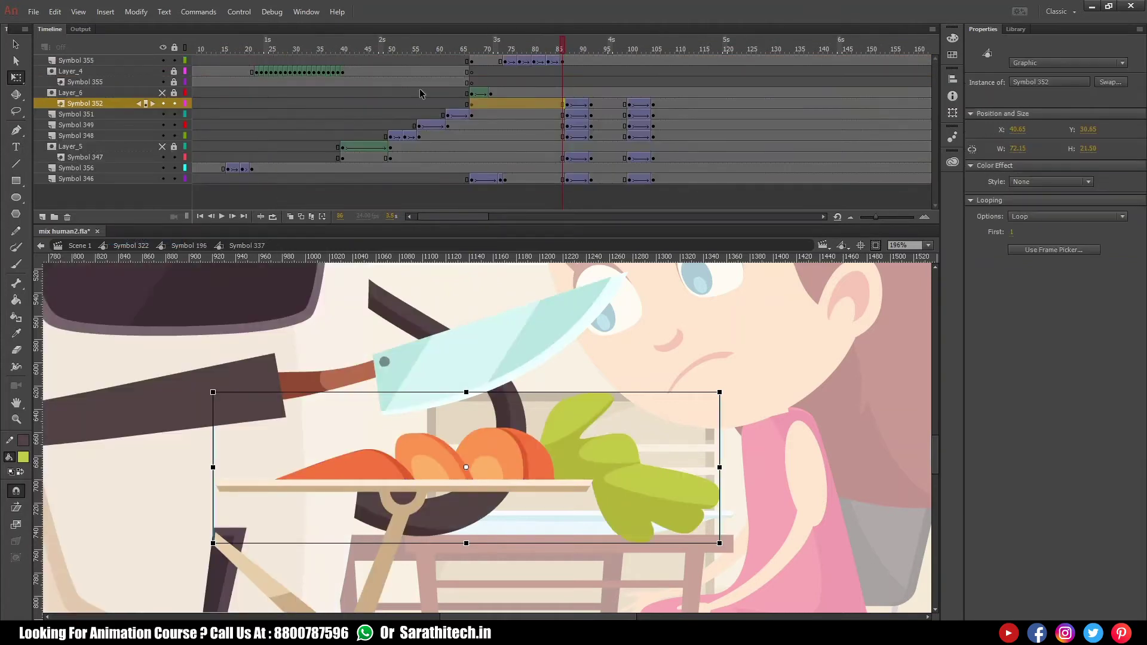
# - Play back the chopping sequence in Symbol 337 to check when the carrot switches to slices
pyautogui.click(455, 49)
pyautogui.press('Return')
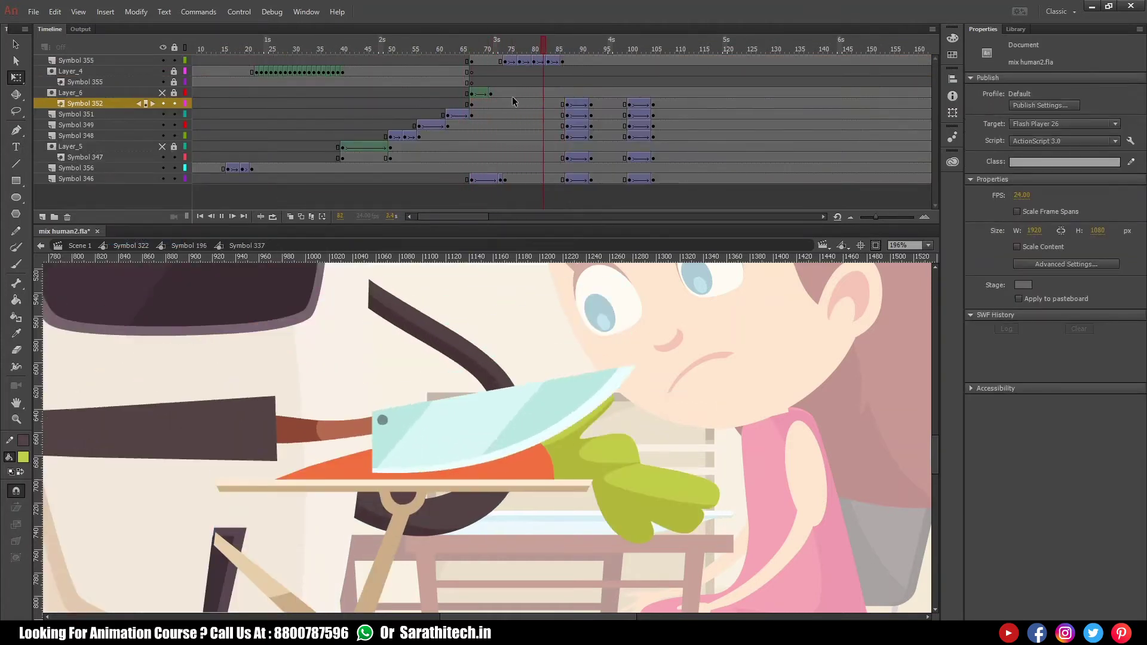
pyautogui.moveTo(498, 51); pyautogui.dragTo(561, 55)
pyautogui.press('Return')
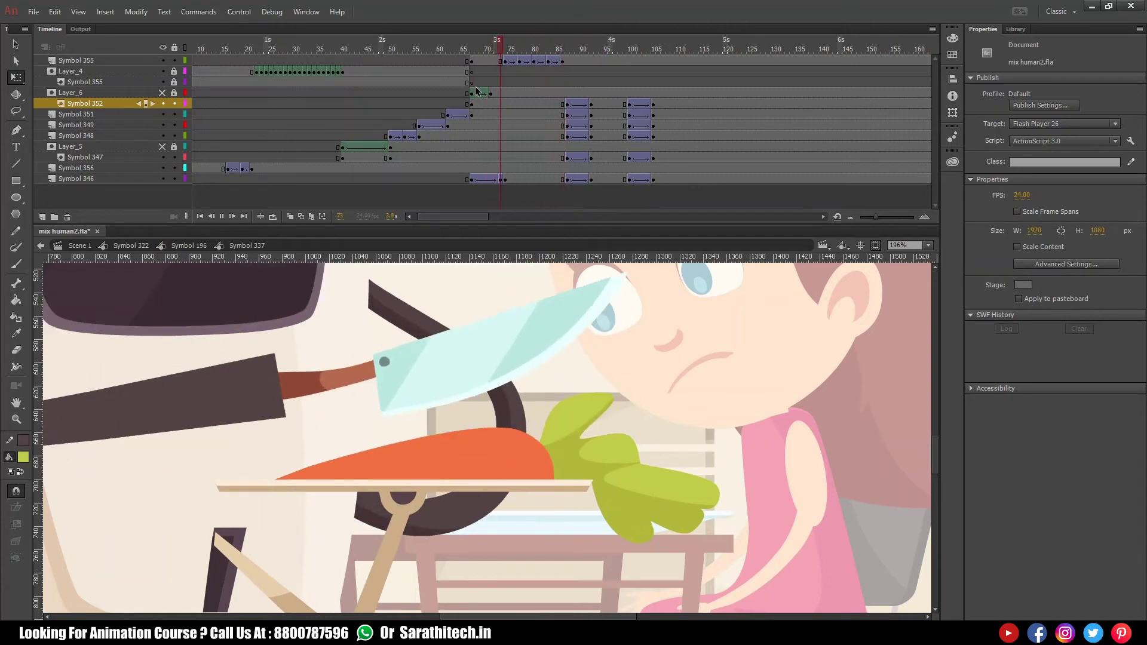
pyautogui.press('Return')
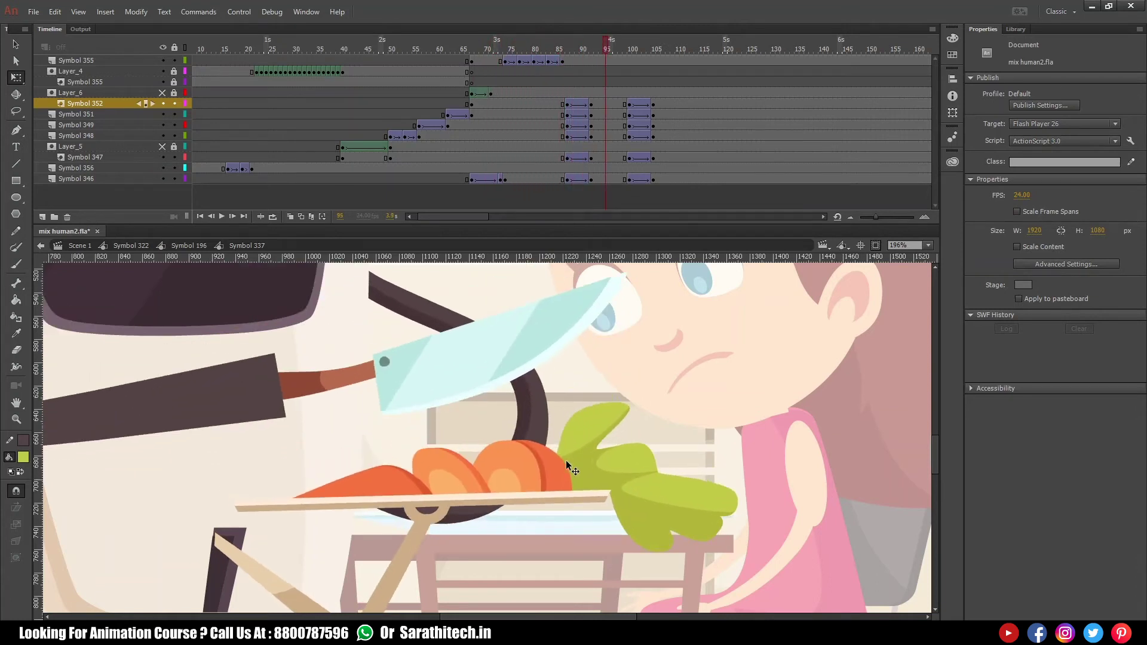
pyautogui.press('Return')
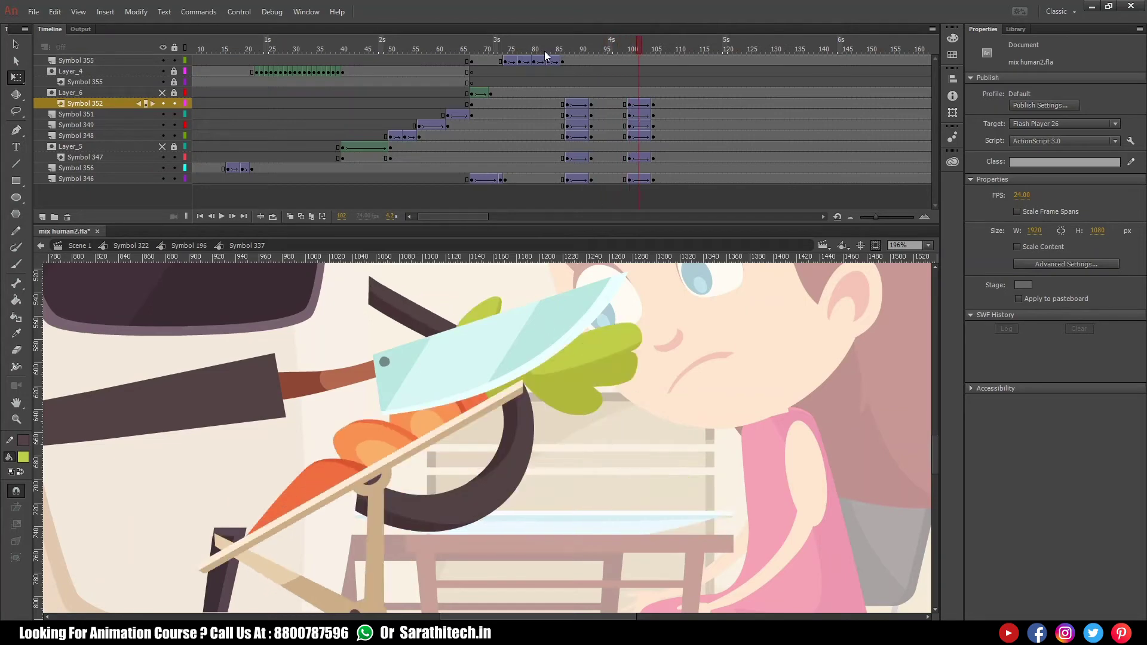
pyautogui.press('Return')
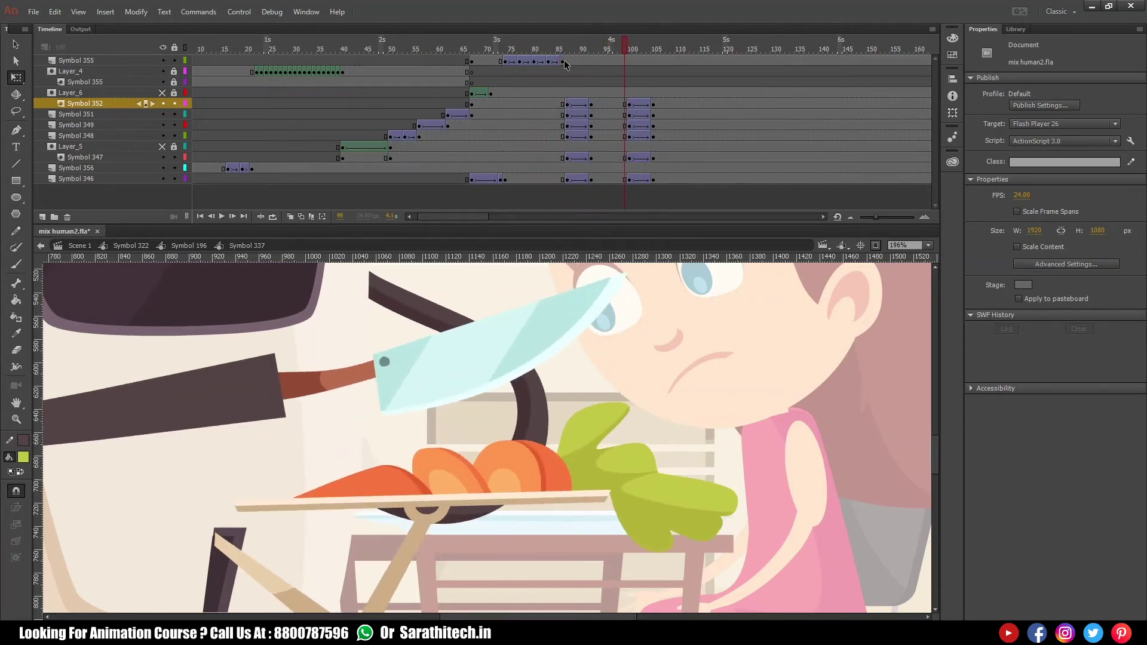
# - Shorten each of the knife arm's four chopping tweens on Symbol 355 by one frame and play back the motion
pyautogui.click(506, 61)
pyautogui.hotkey('shift', 'F5')
pyautogui.click(521, 61)
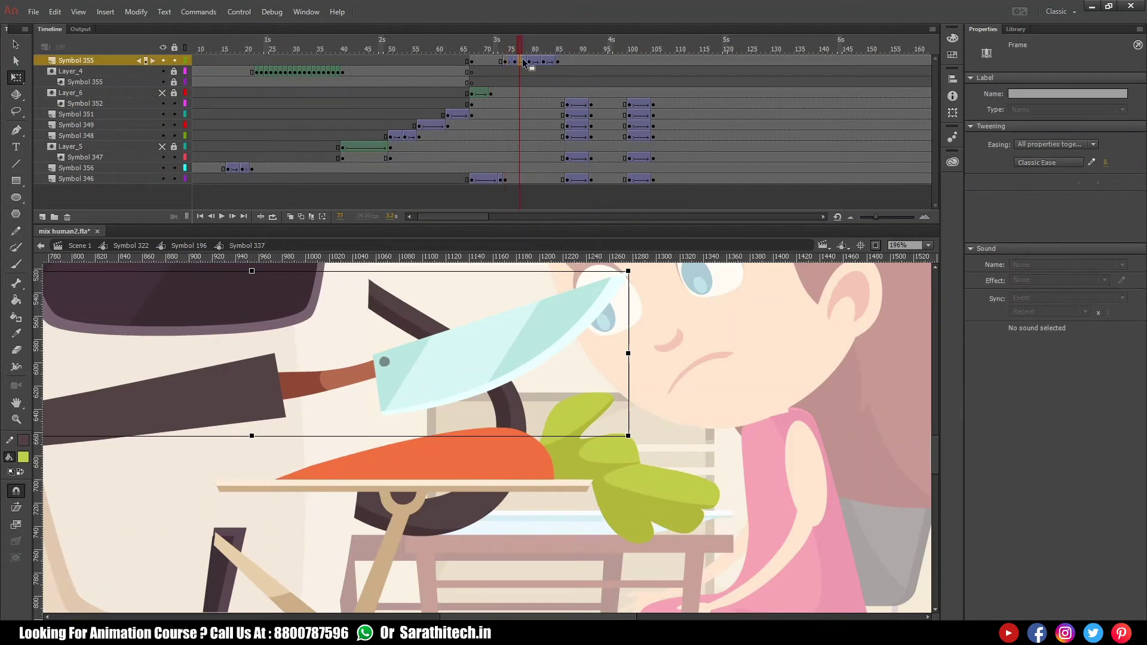
pyautogui.hotkey('shift', 'F5')
pyautogui.click(529, 61)
pyautogui.hotkey('shift', 'F5')
pyautogui.press('Return')
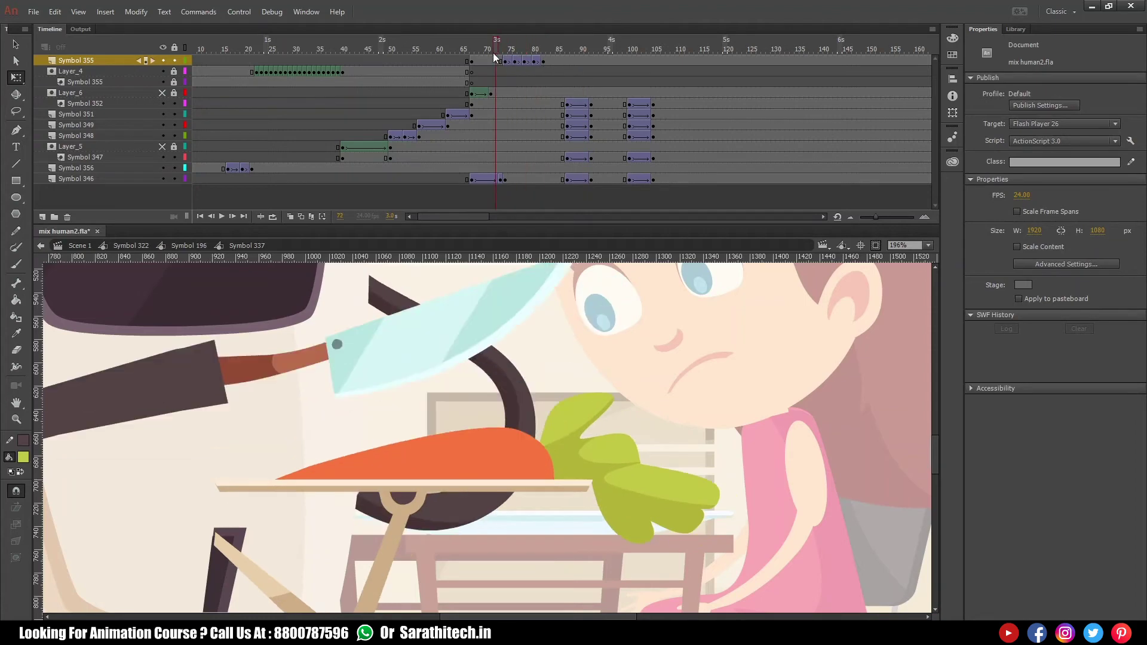
# - Inside the carrot tray symbol, switch from whole to chopped carrot at frame 14 and clear Layer_3's keyframe at frame 20
pyautogui.click(536, 46)
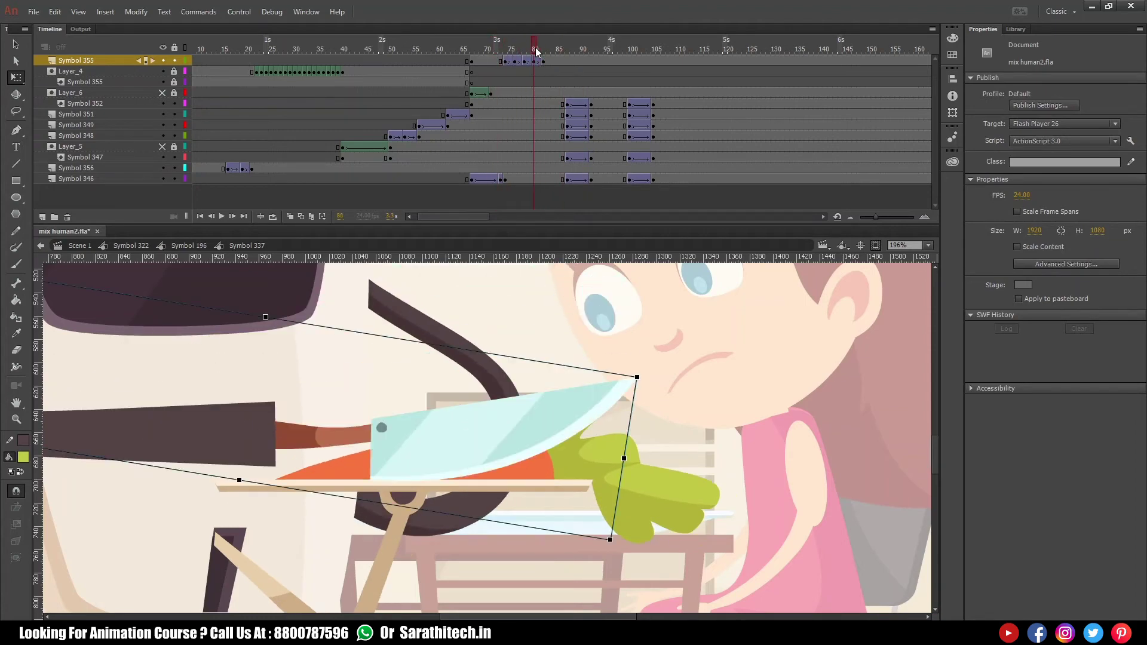
pyautogui.doubleClick(549, 468)
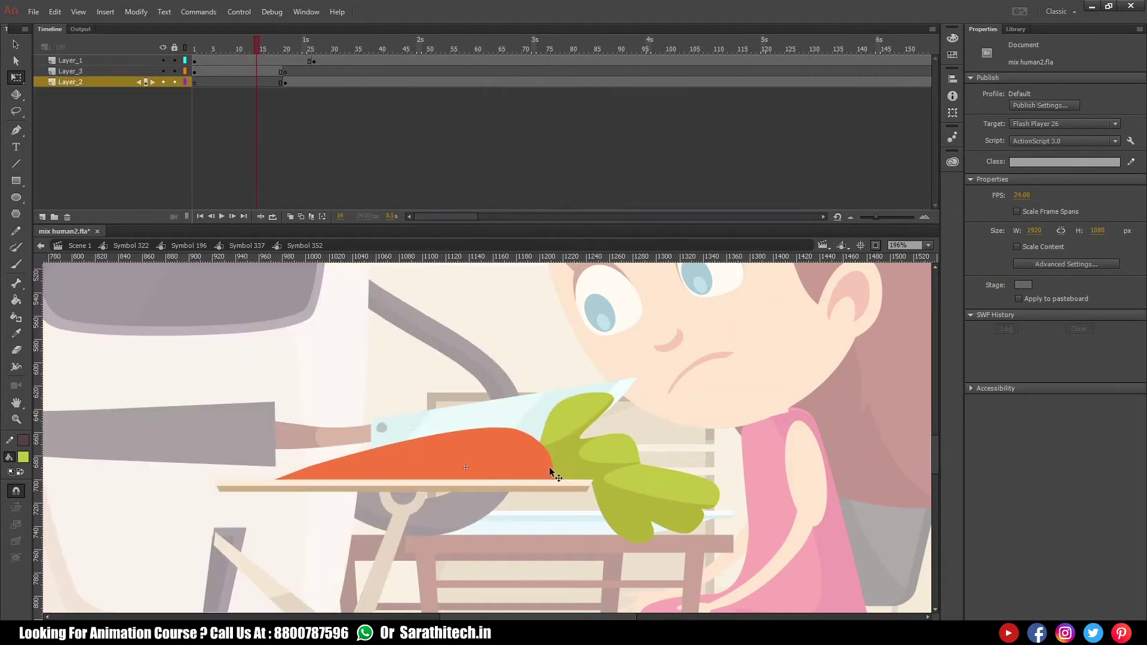
pyautogui.click(550, 467)
pyautogui.click(265, 71)
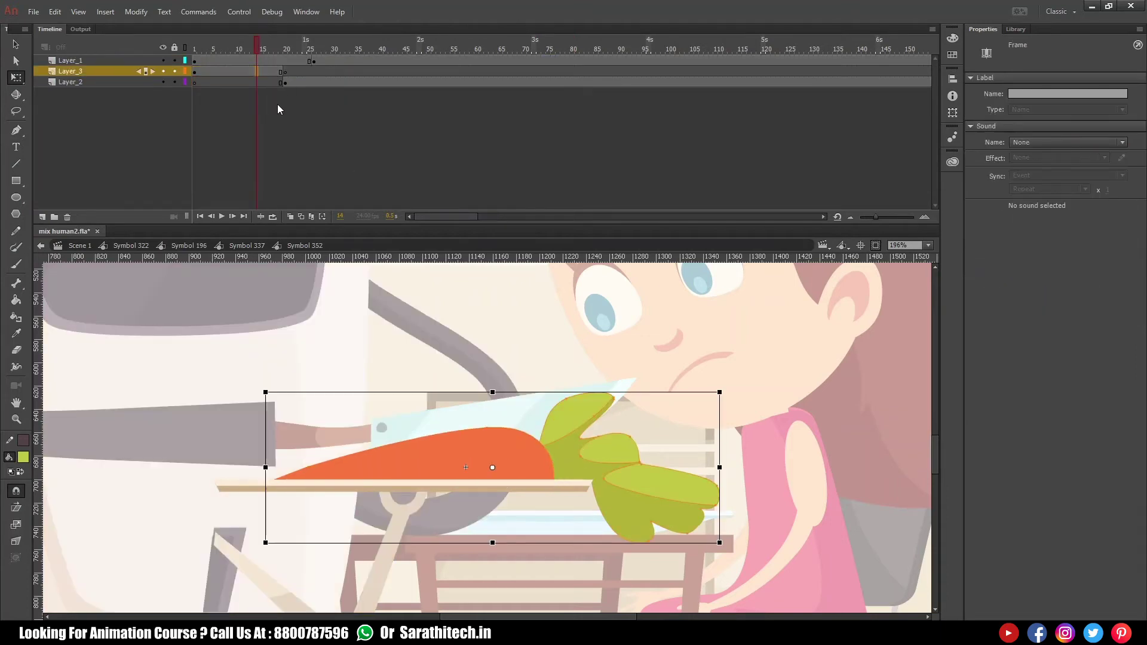
pyautogui.press('F7')
pyautogui.click(284, 84)
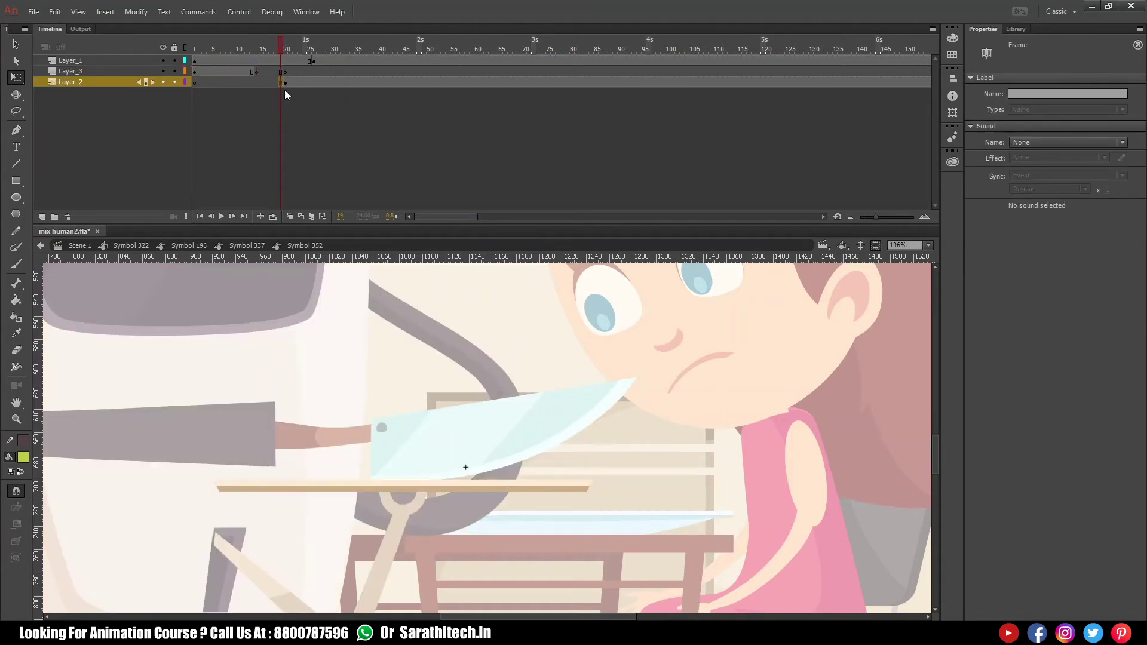
pyautogui.moveTo(281, 81); pyautogui.dragTo(259, 85)
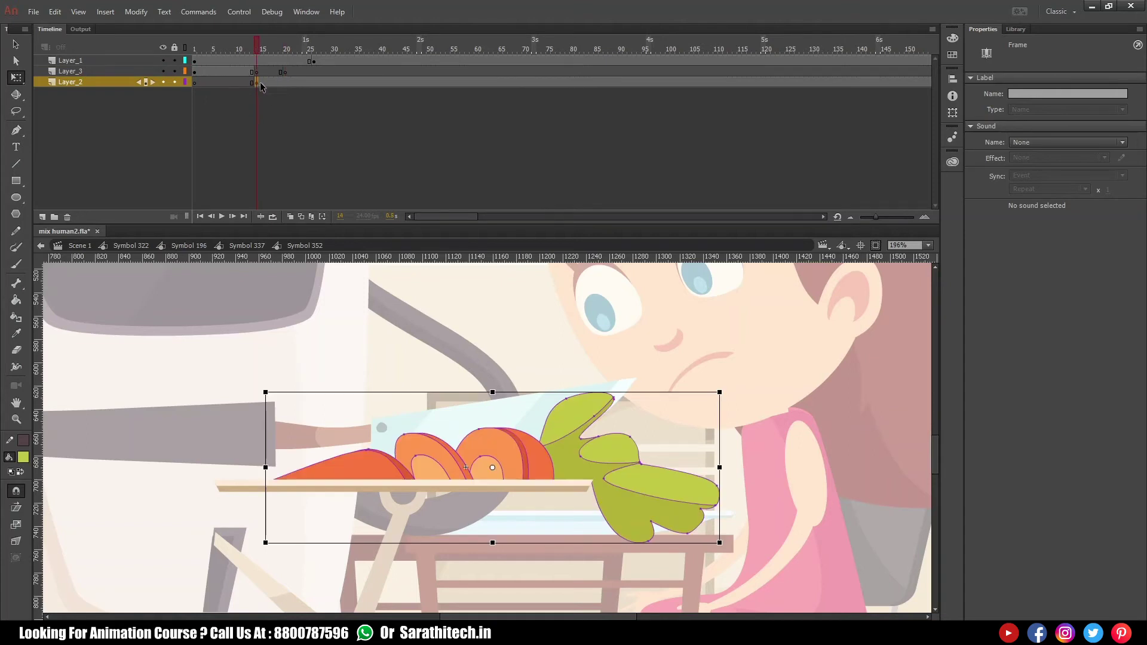
pyautogui.click(287, 72)
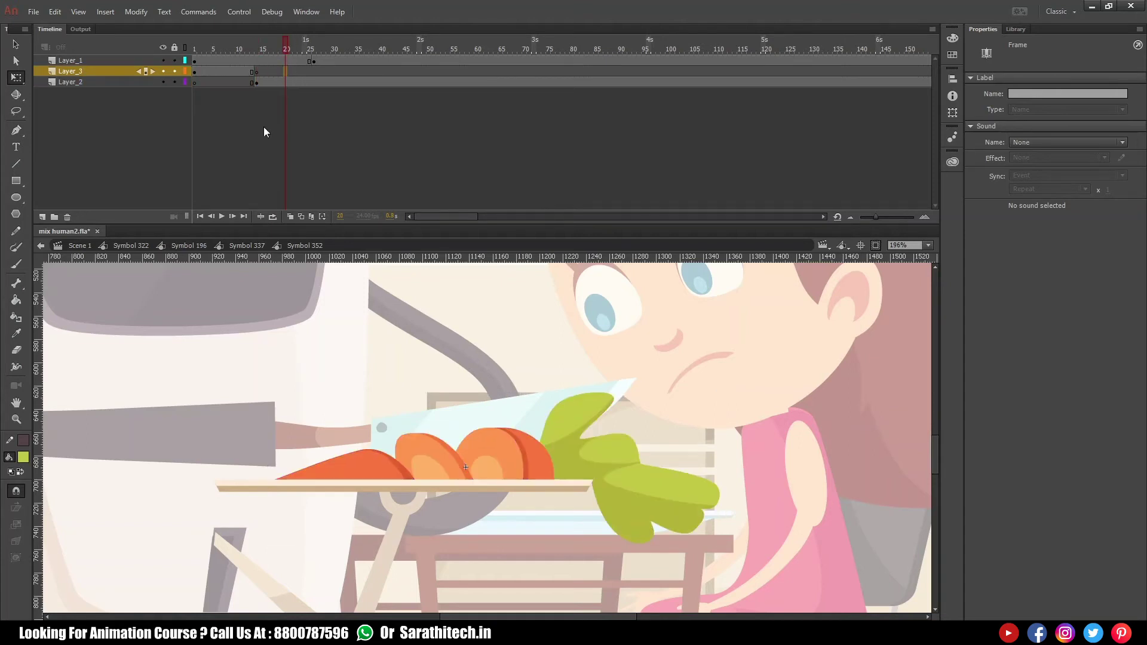
# - Return to Symbol 337 and play back the faster chop with the earlier carrot switch
pyautogui.click(245, 246)
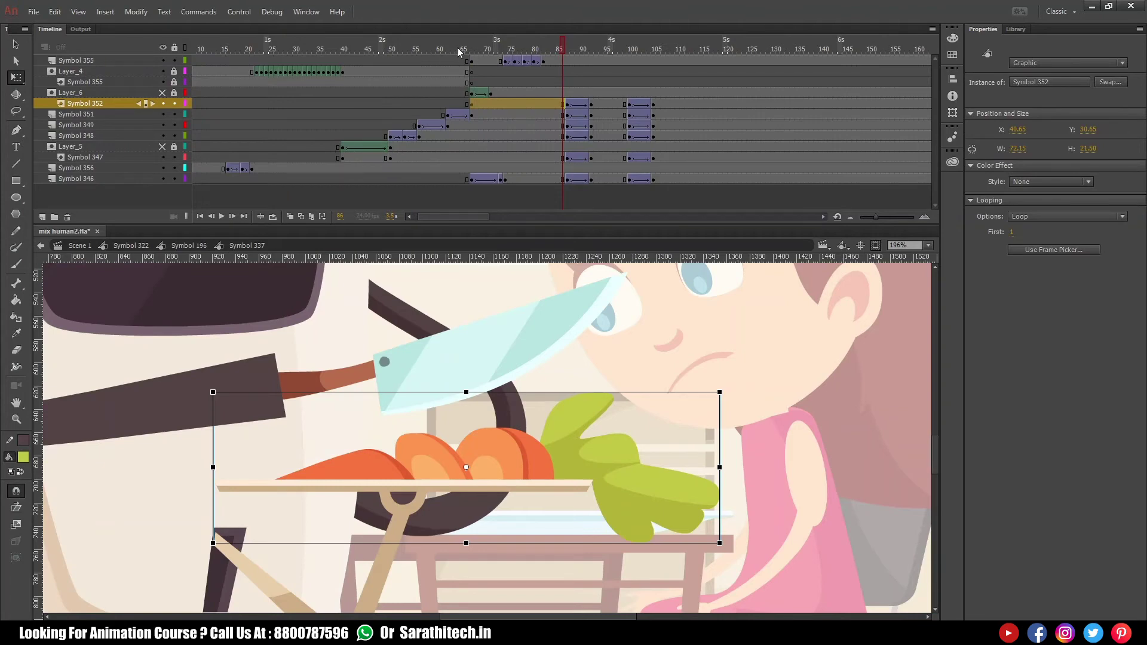
pyautogui.press('Return')
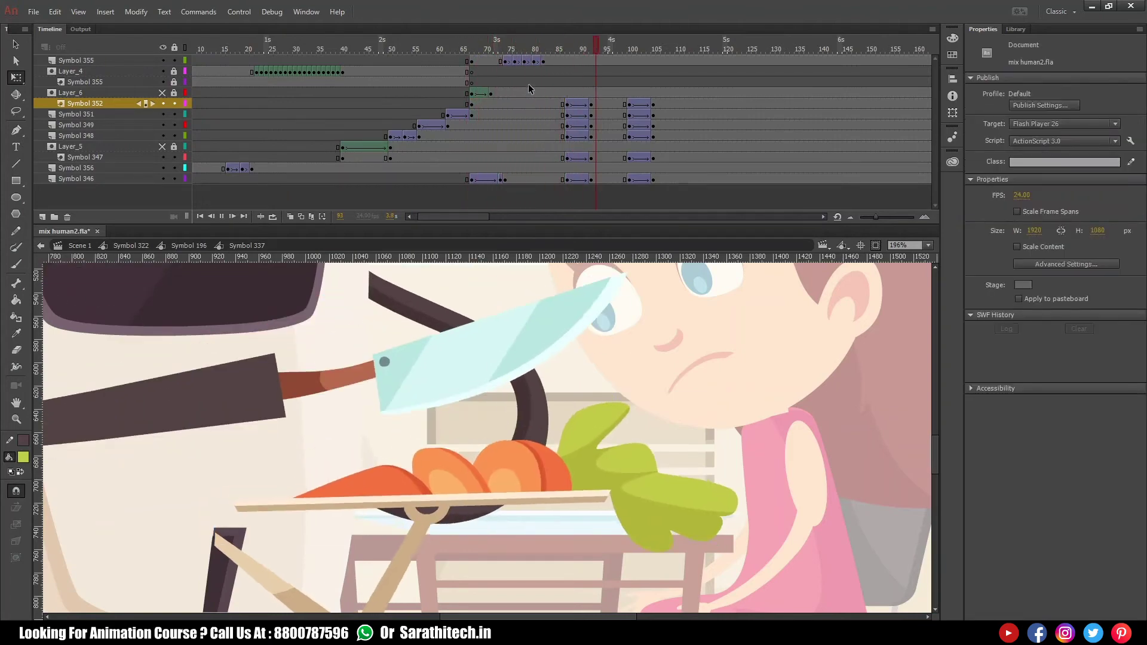
pyautogui.moveTo(506, 52); pyautogui.dragTo(471, 60)
pyautogui.press('Return')
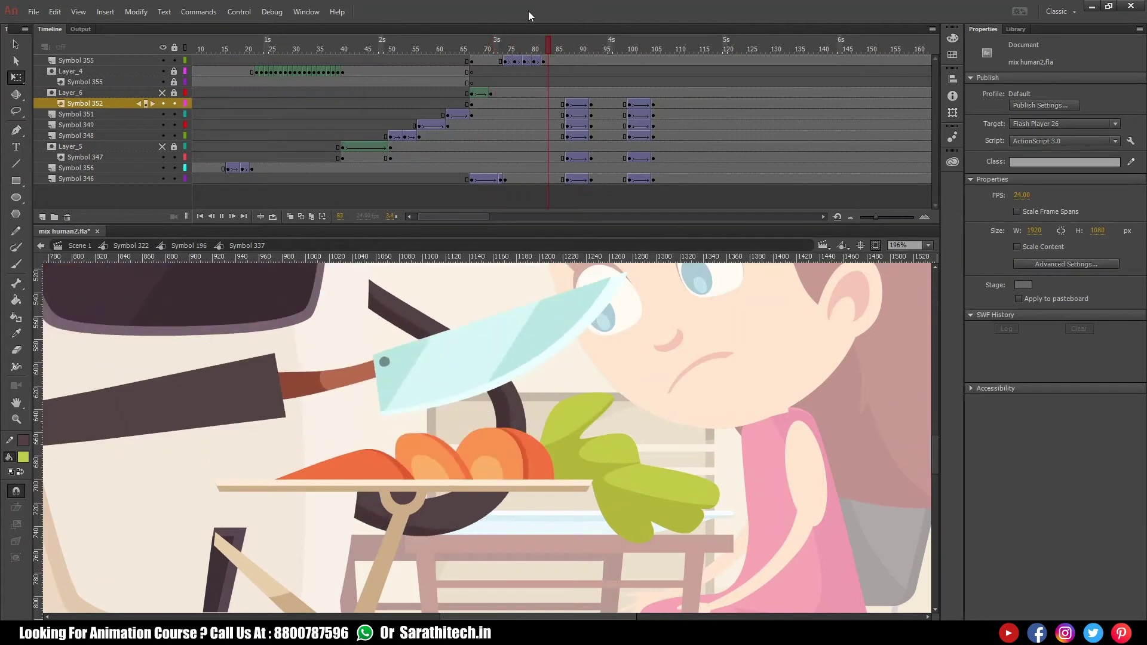
# - Add a new layer above the knife arm layer Symbol 355 and select its frame at the start of the chop, frame 74
pyautogui.keyDown('ctrl'); pyautogui.keyDown('shift'); pyautogui.click(568, 500); pyautogui.keyUp('shift'); pyautogui.keyUp('ctrl')
pyautogui.moveTo(347, 359); pyautogui.dragTo(649, 529)
pyautogui.moveTo(544, 48); pyautogui.dragTo(533, 70)
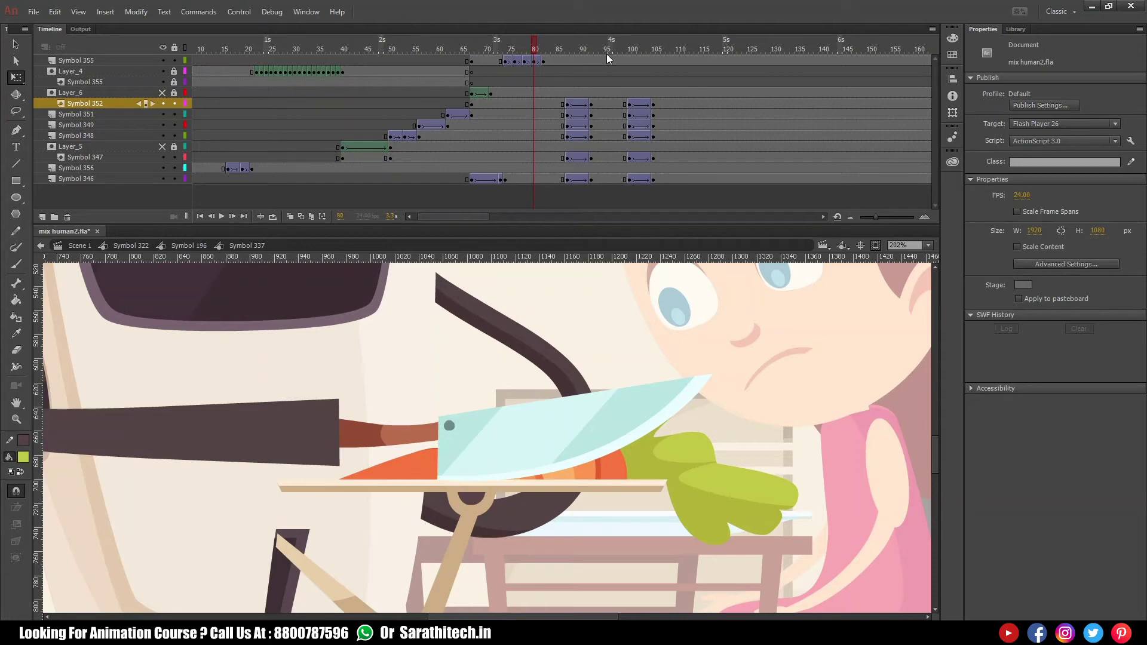
pyautogui.moveTo(529, 53); pyautogui.dragTo(506, 56)
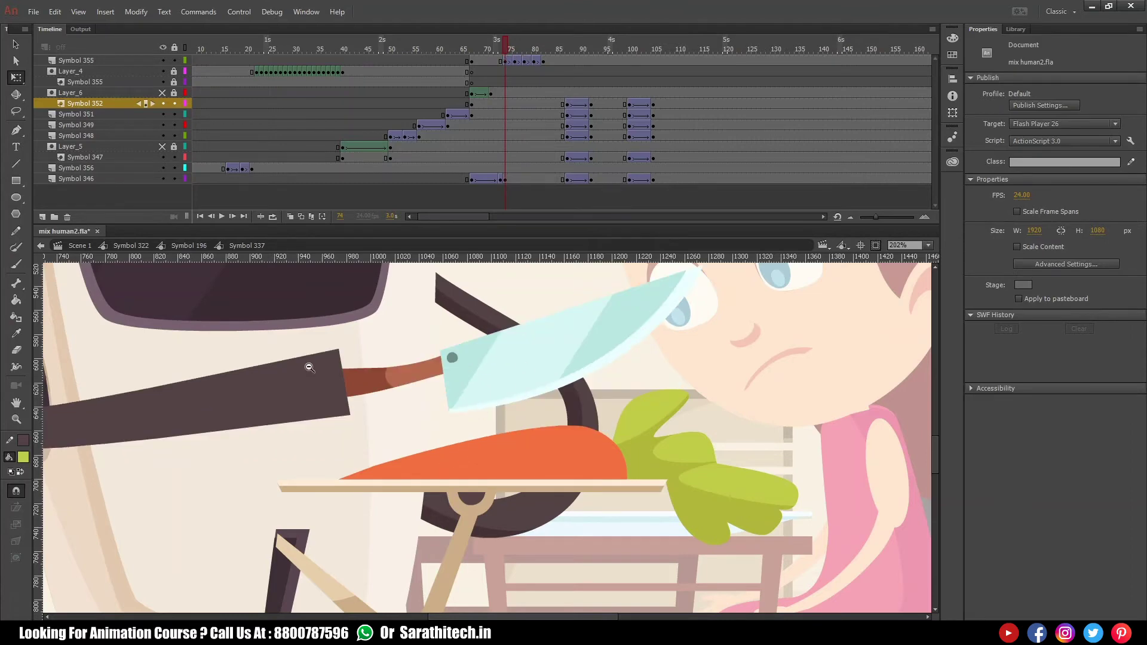
pyautogui.moveTo(316, 370); pyautogui.dragTo(695, 547)
pyautogui.moveTo(636, 451); pyautogui.dragTo(656, 483)
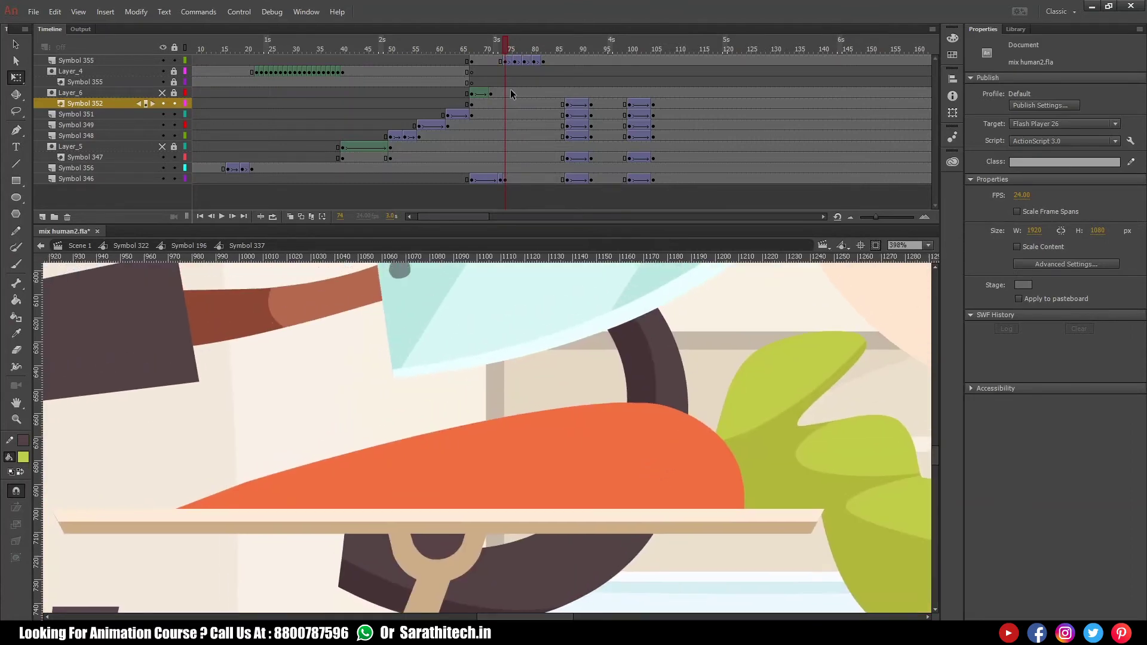
pyautogui.click(482, 307)
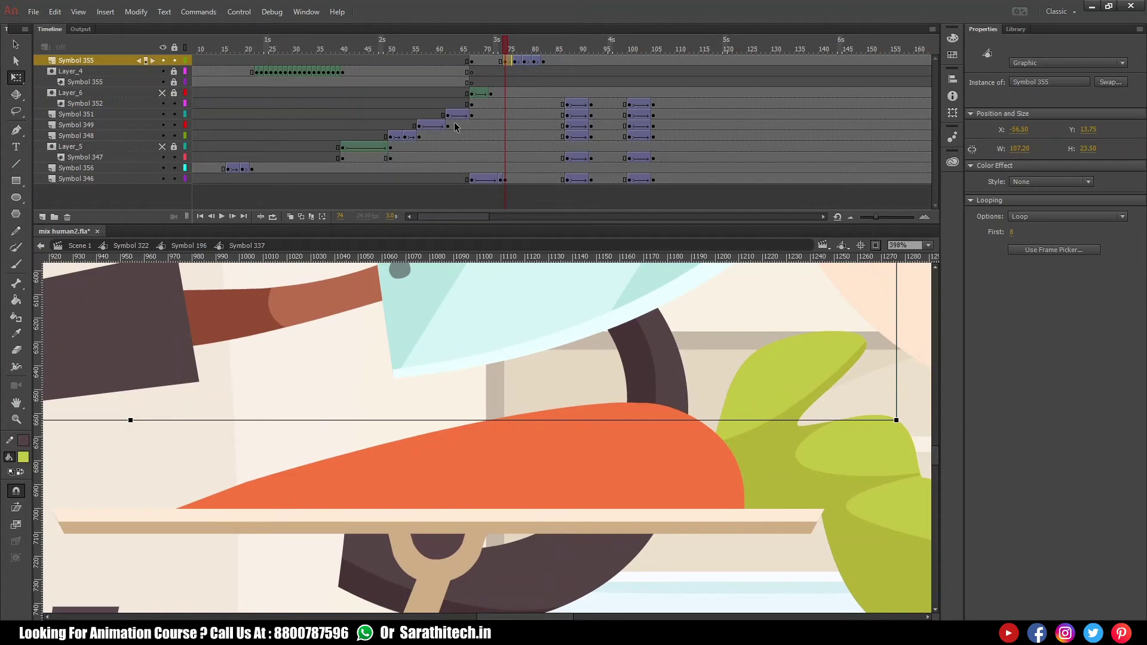
pyautogui.click(42, 217)
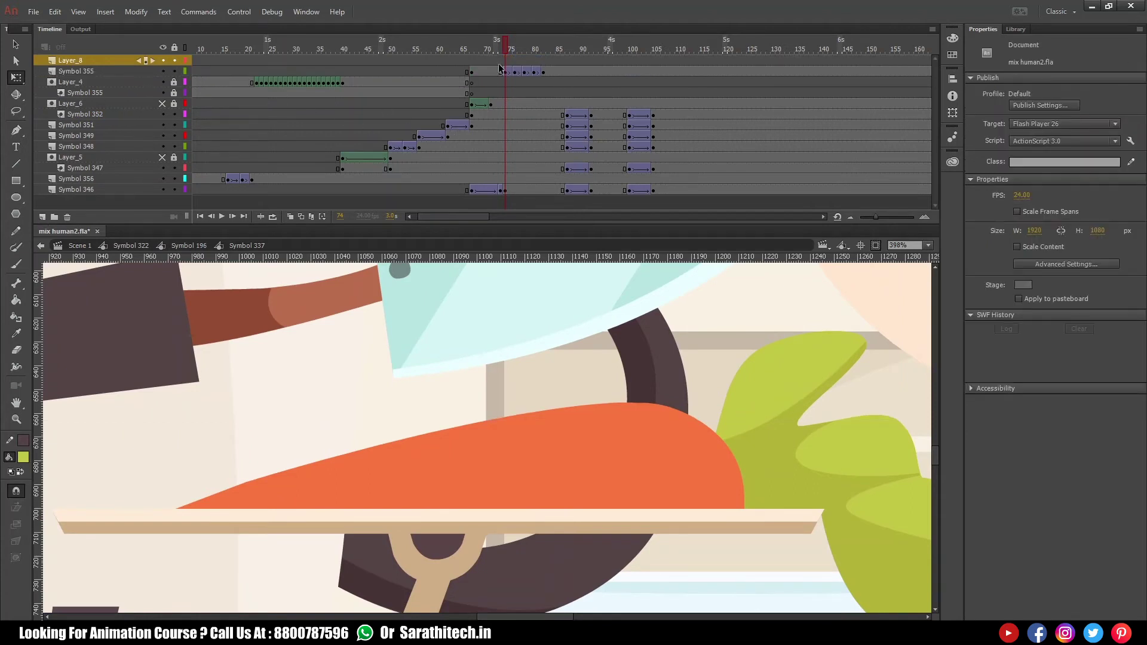
pyautogui.click(505, 61)
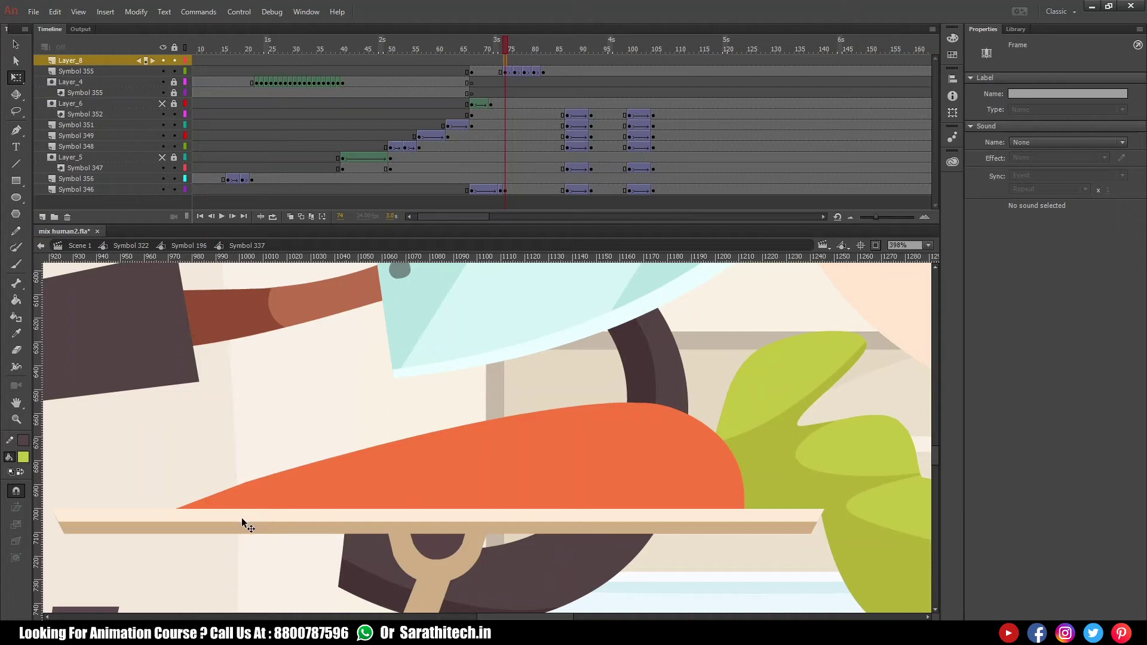
# - Draw a slanted straight line across the length of the carrot with the Line tool and set its stroke to 0.10
pyautogui.press('n')
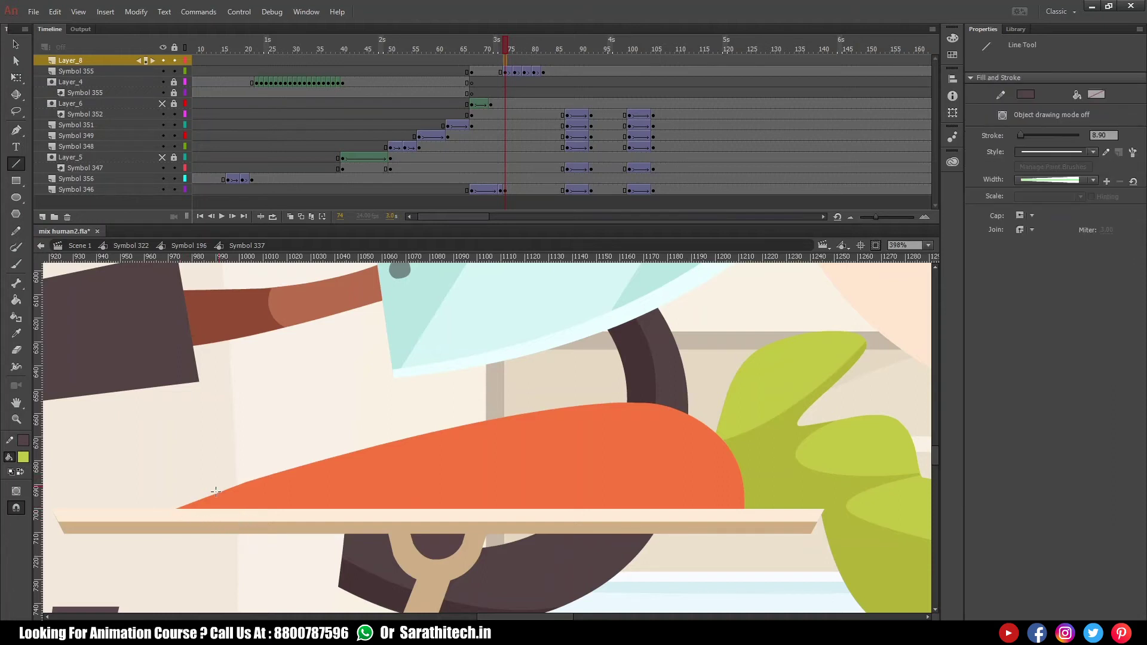
pyautogui.moveTo(215, 494)
pyautogui.mouseDown()
pyautogui.moveTo(464, 446)
pyautogui.moveTo(705, 437)
pyautogui.mouseUp()
pyautogui.keyDown('ctrl'); pyautogui.click(557, 451); pyautogui.keyUp('ctrl')
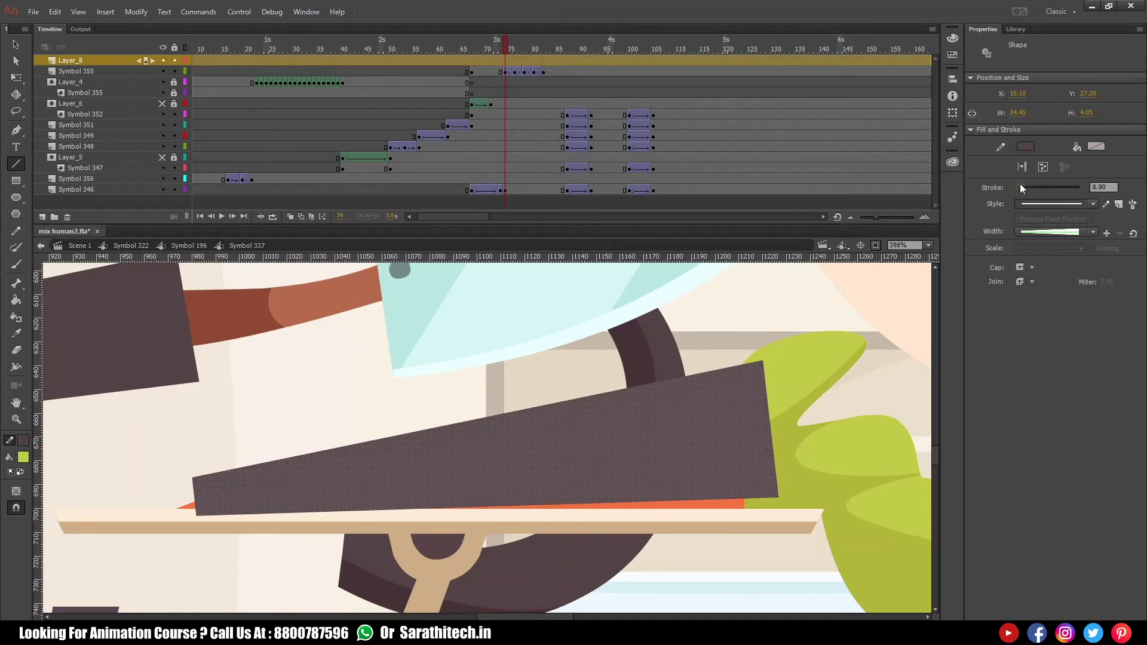
pyautogui.moveTo(1021, 187); pyautogui.dragTo(886, 201)
pyautogui.keyDown('ctrl'); pyautogui.click(737, 359); pyautogui.keyUp('ctrl')
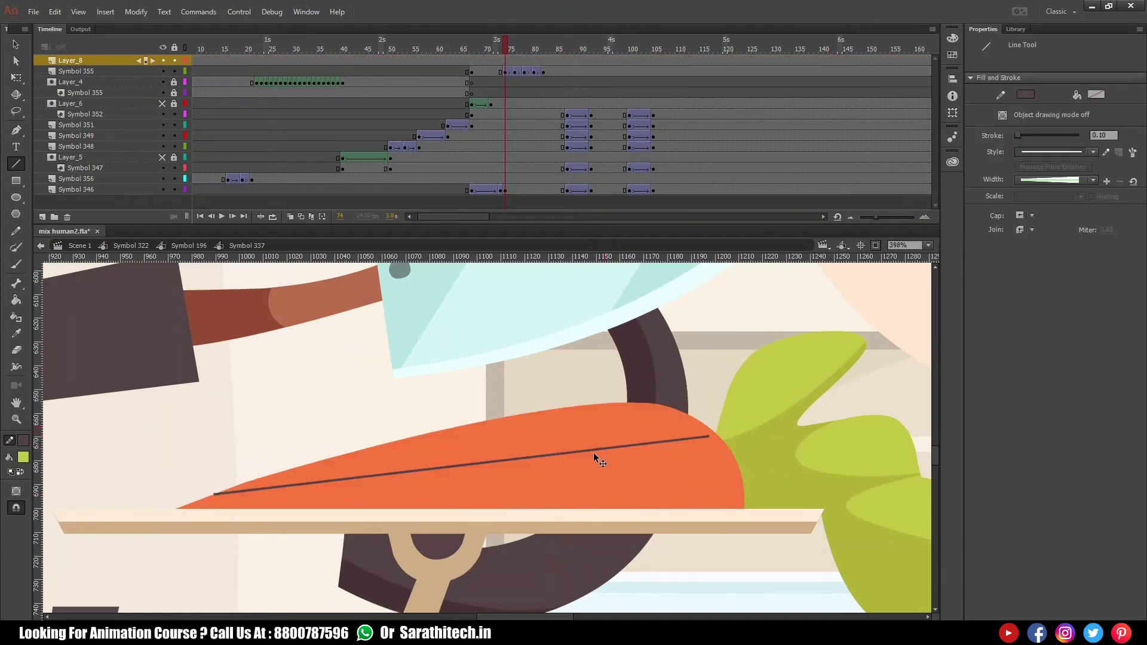
# - Give the line a uniform width profile and bend it to follow the carrot's upper edge
pyautogui.keyDown('ctrl'); pyautogui.click(618, 446); pyautogui.keyUp('ctrl')
pyautogui.click(1067, 232)
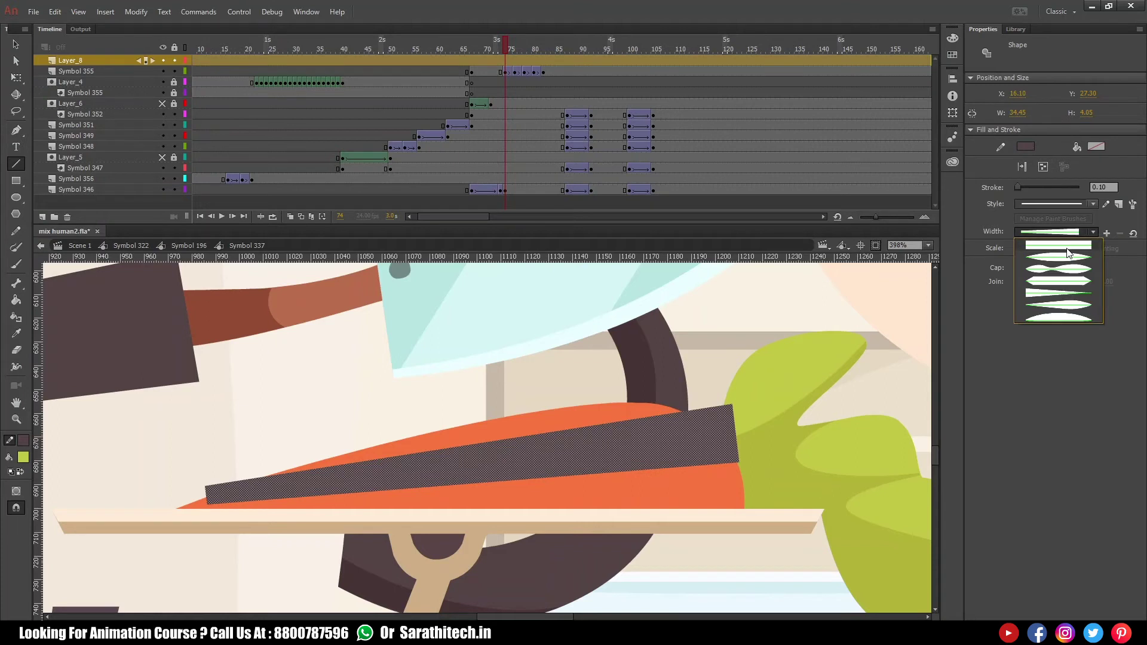
pyautogui.click(1067, 248)
pyautogui.keyDown('ctrl'); pyautogui.click(708, 367); pyautogui.keyUp('ctrl')
pyautogui.moveTo(506, 460); pyautogui.dragTo(628, 396)
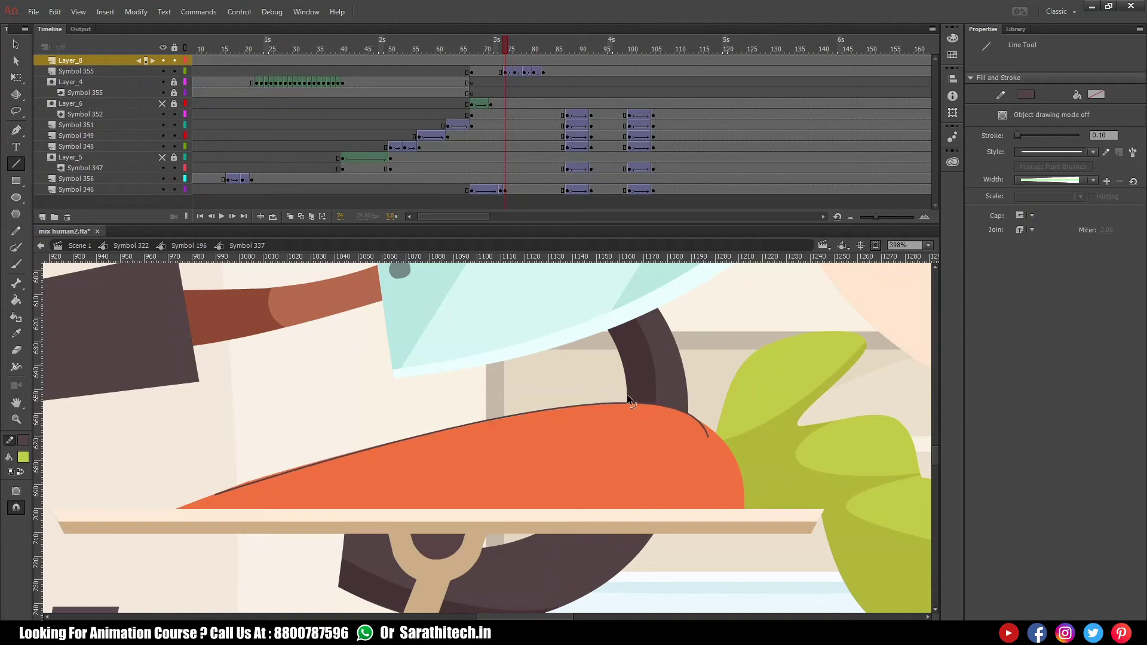
# - Extend straight lines from both ends of the carrot curve past the stage, enclose the area above, and show artwork outside the stage
pyautogui.hotkey('ctrl', '-')
pyautogui.hotkey('ctrl', '-')
pyautogui.hotkey('ctrl', '-')
pyautogui.moveTo(503, 426)
pyautogui.mouseDown()
pyautogui.moveTo(532, 449)
pyautogui.moveTo(404, 548)
pyautogui.mouseUp()
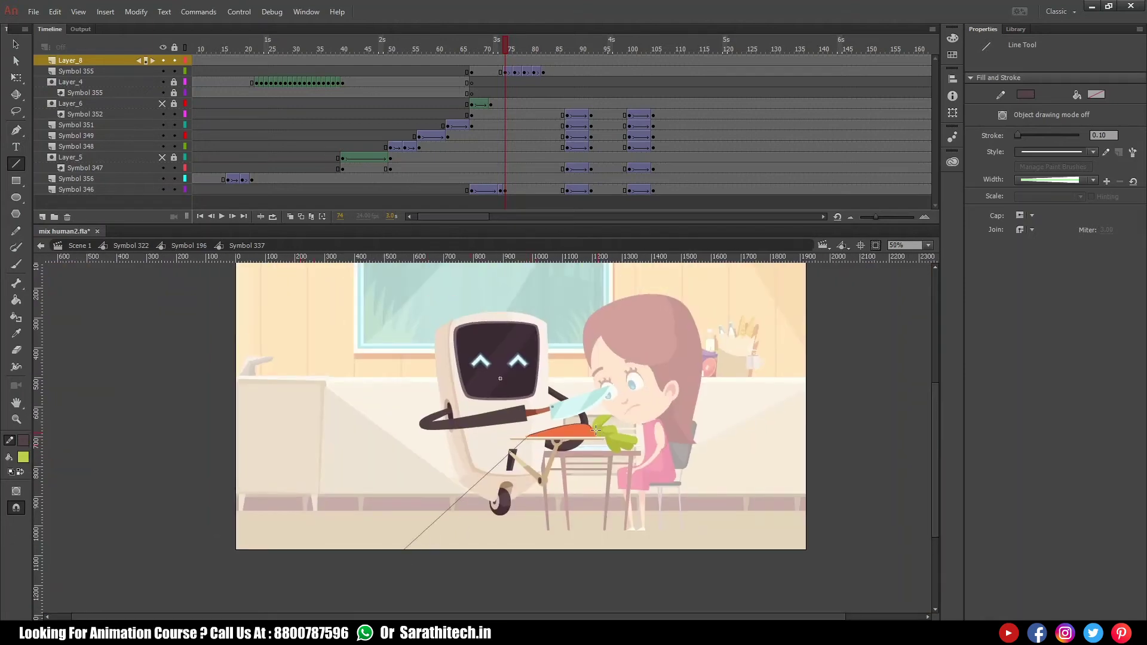
pyautogui.moveTo(592, 428); pyautogui.dragTo(860, 290)
pyautogui.moveTo(711, 403); pyautogui.dragTo(733, 504)
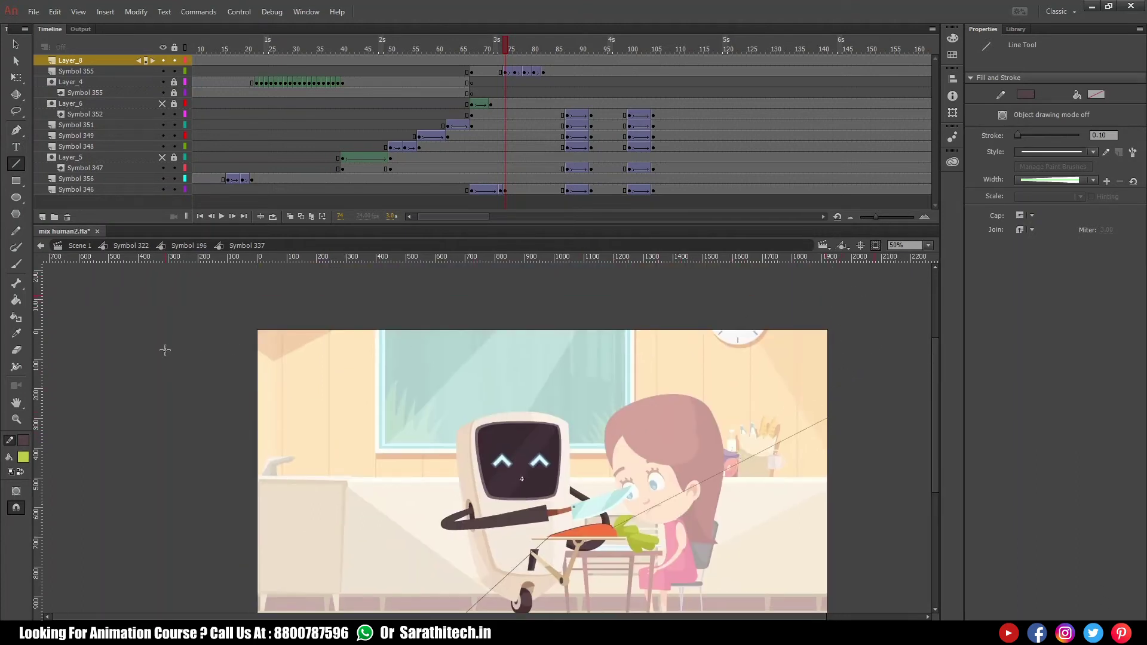
pyautogui.moveTo(342, 510); pyautogui.dragTo(333, 414)
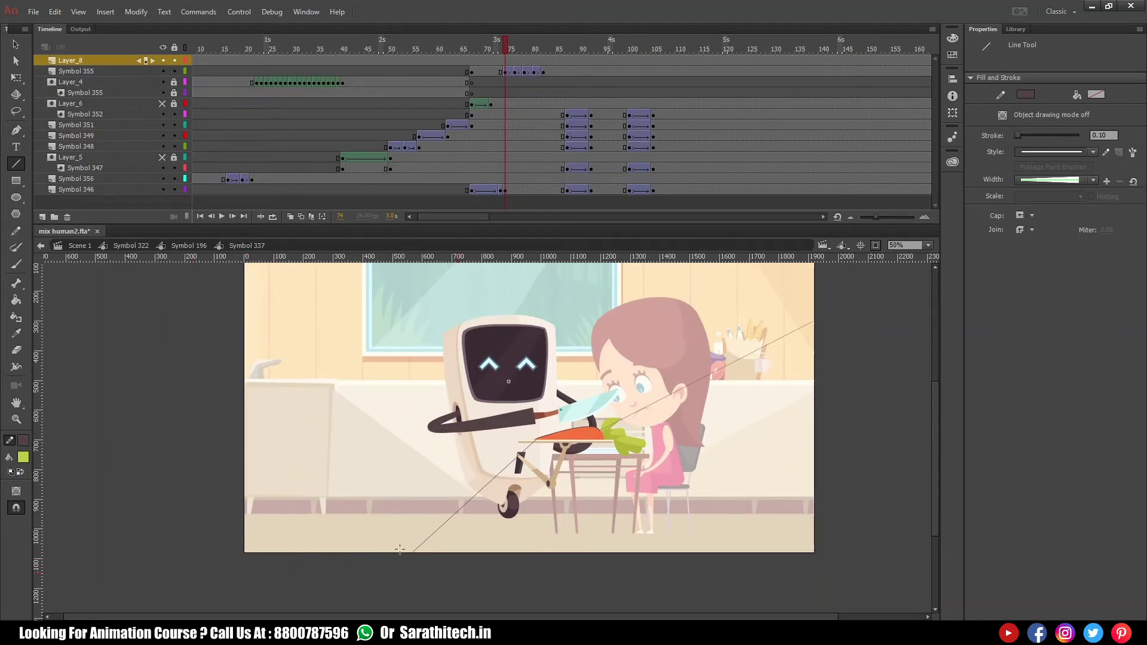
pyautogui.click(505, 61)
pyautogui.click(875, 245)
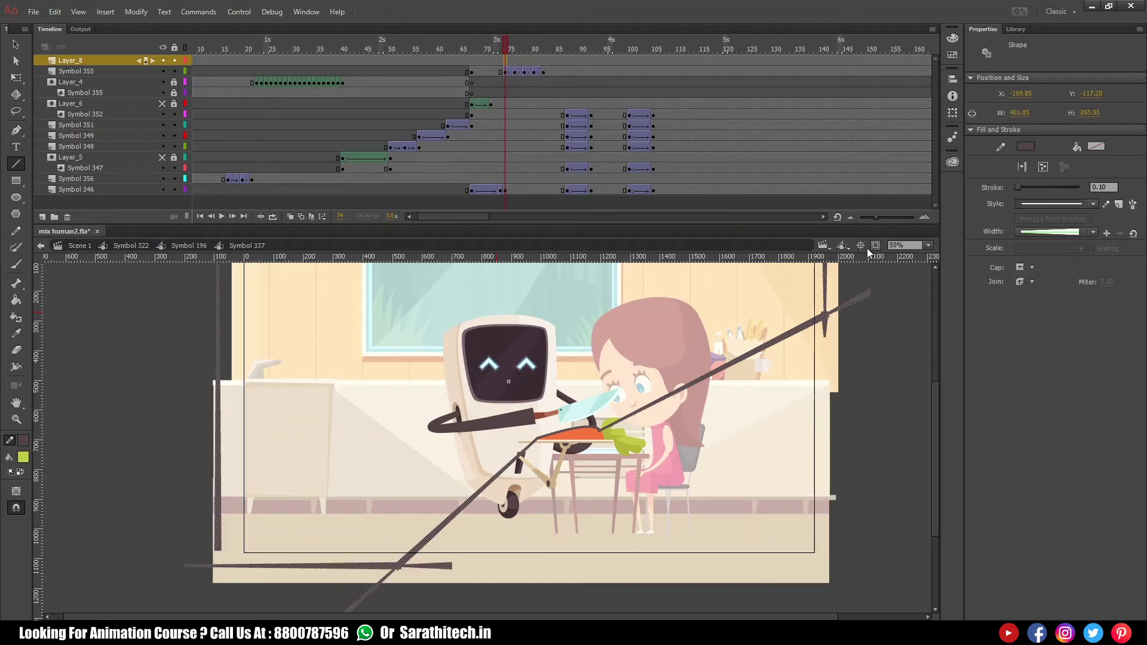
pyautogui.click(155, 508)
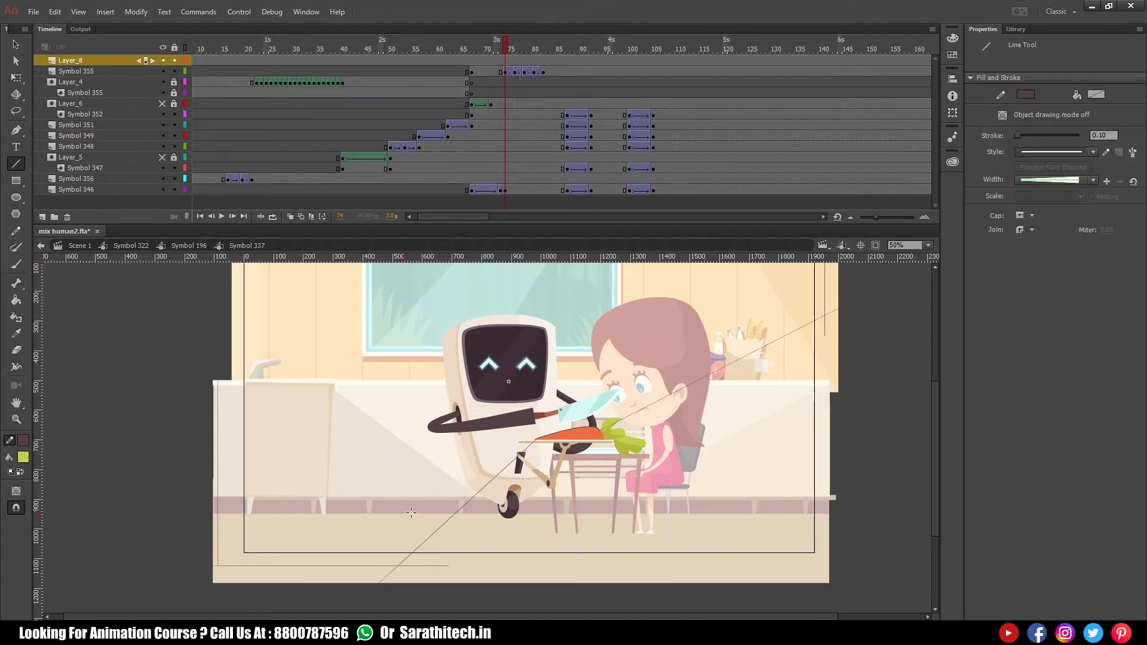
# - Close the outline around the area above the carrot and fill it with green using the Paint Bucket tool
pyautogui.press('k')
pyautogui.moveTo(513, 389); pyautogui.dragTo(499, 512)
pyautogui.moveTo(176, 309); pyautogui.dragTo(222, 365)
pyautogui.click(206, 338)
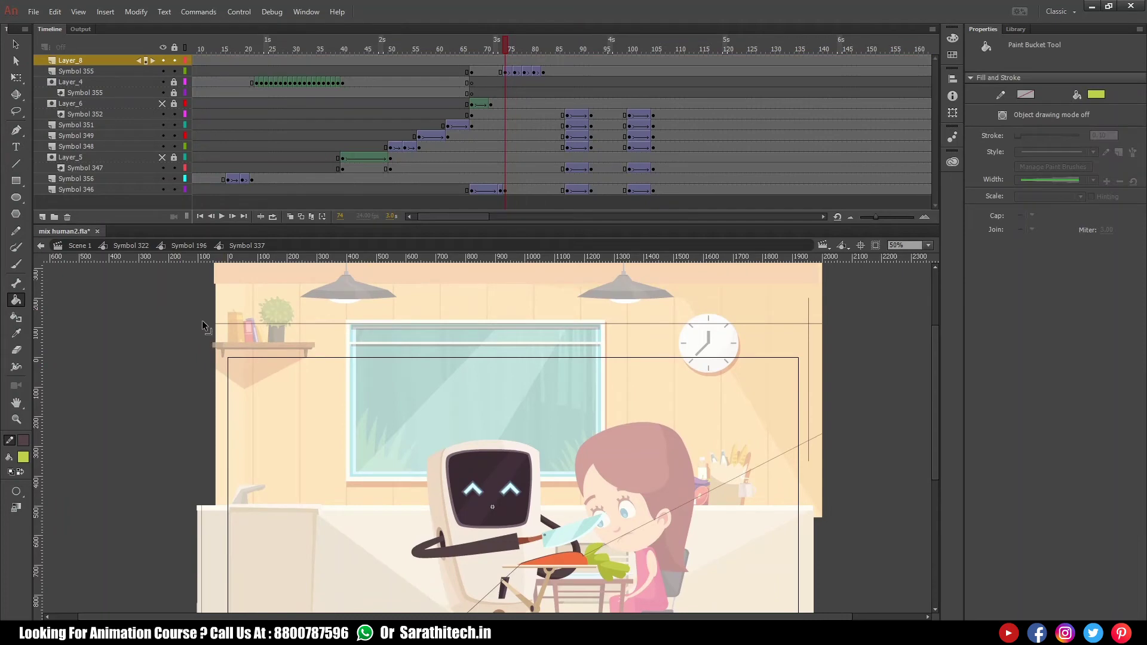
pyautogui.click(392, 421)
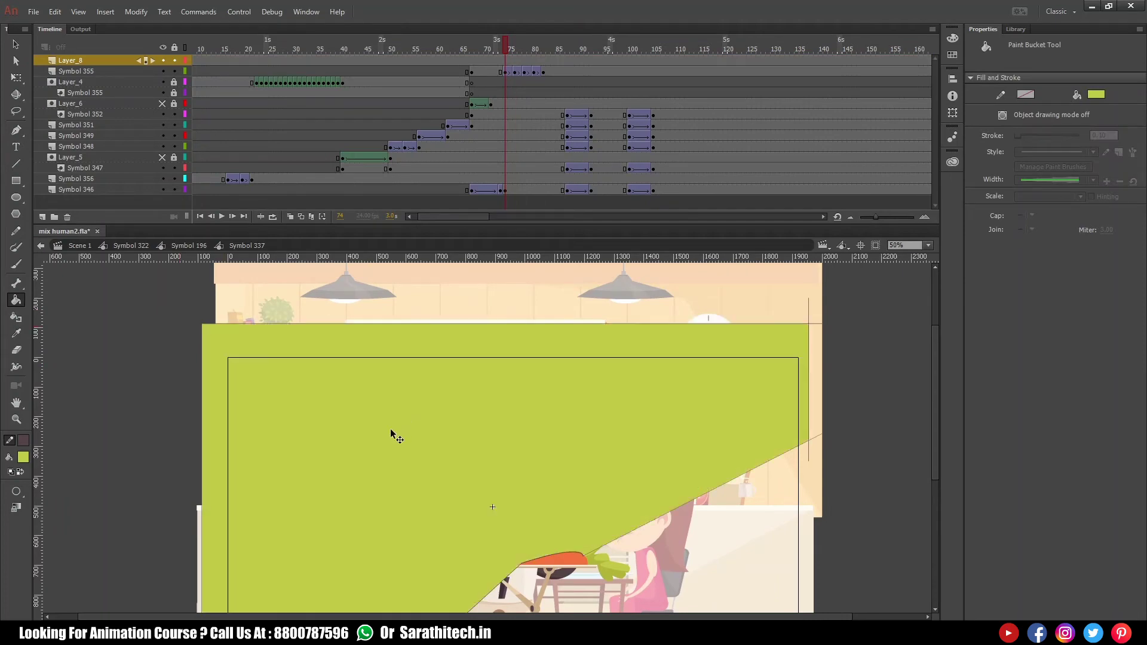
# - Delete all the outline strokes around the green shape, including the curved one along the carrot's upper edge
pyautogui.hotkey('ctrl', '-')
pyautogui.scroll(3, 470, 336)
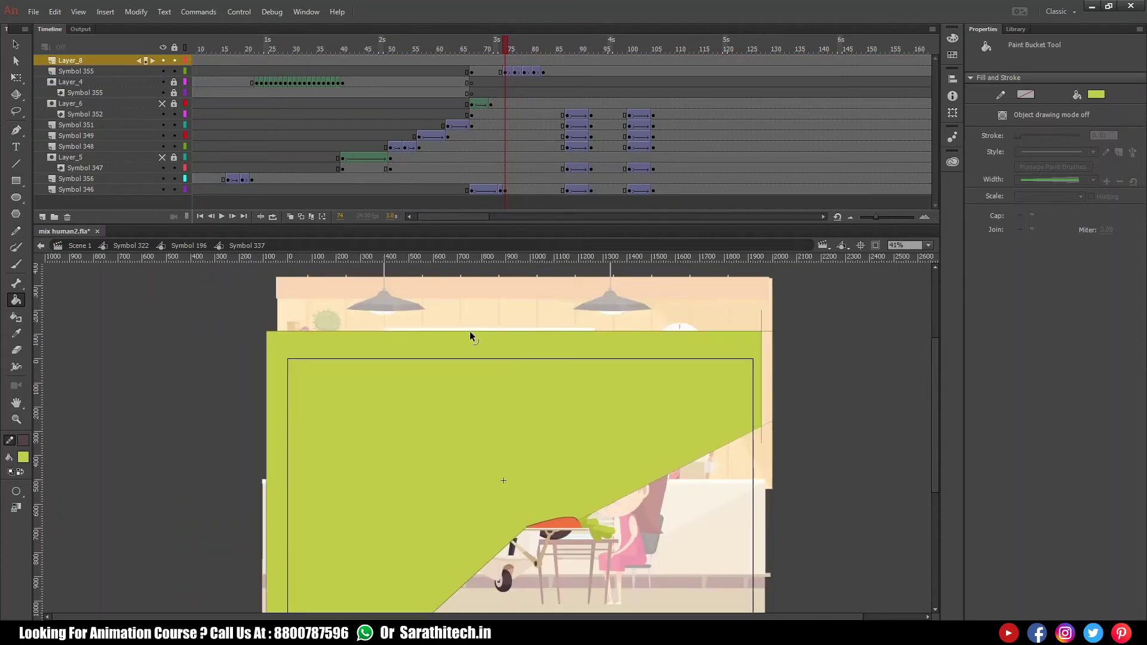
pyautogui.keyDown('ctrl'); pyautogui.doubleClick(481, 331); pyautogui.keyUp('ctrl')
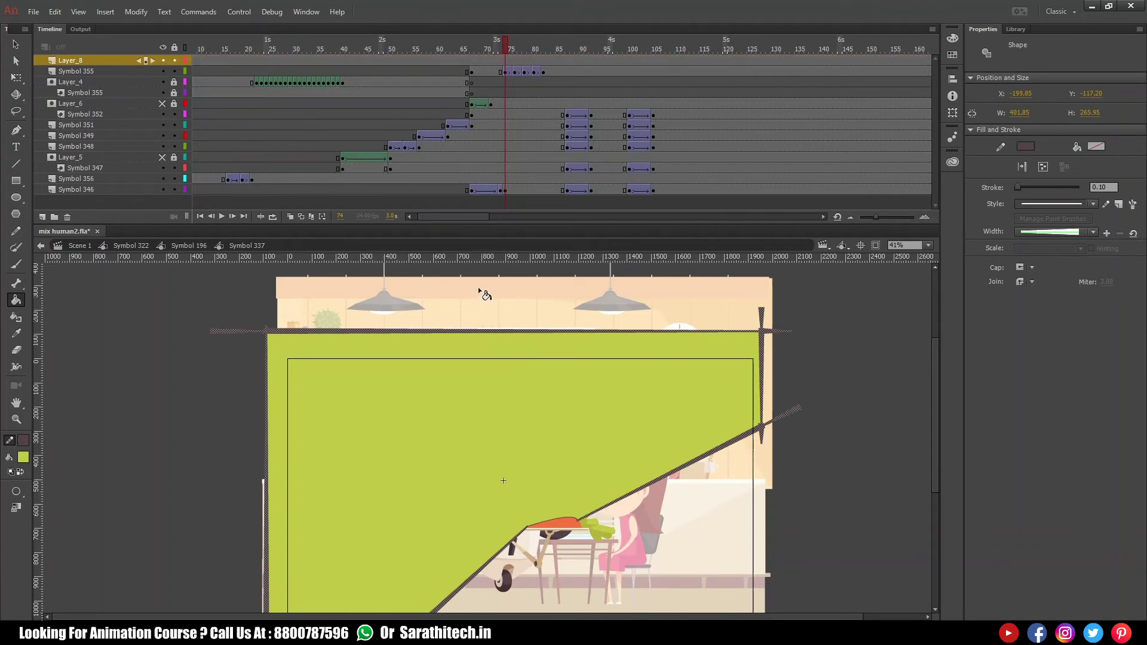
pyautogui.press('Delete')
pyautogui.hotkey('ctrl', 'a')
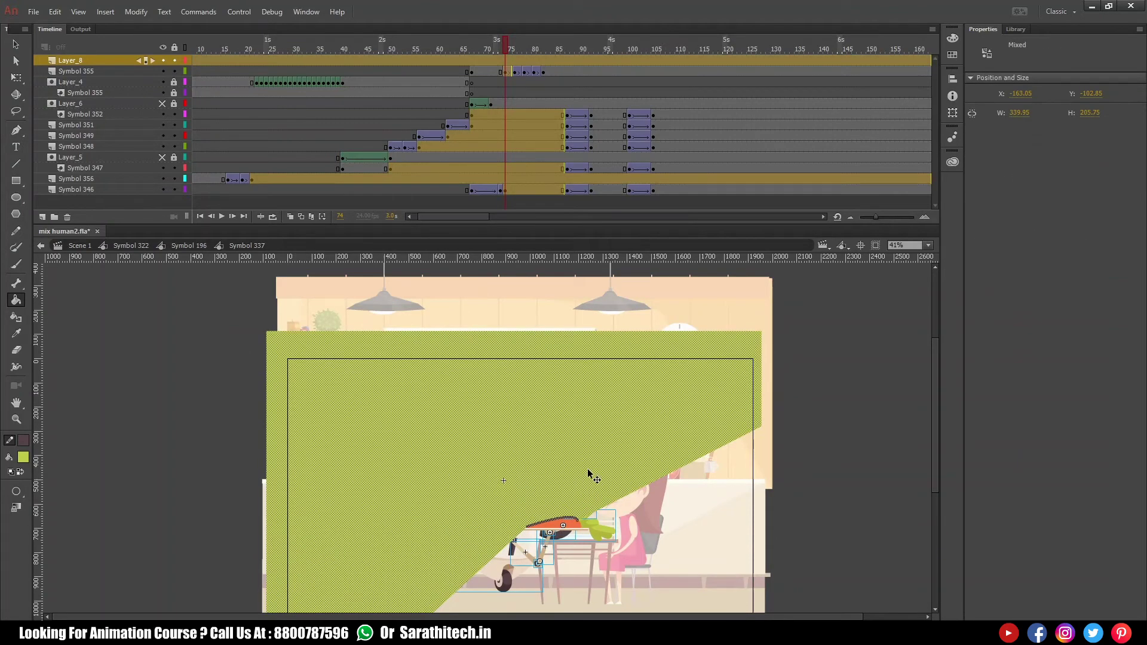
pyautogui.keyDown('ctrl'); pyautogui.click(813, 469); pyautogui.keyUp('ctrl')
pyautogui.click(562, 522)
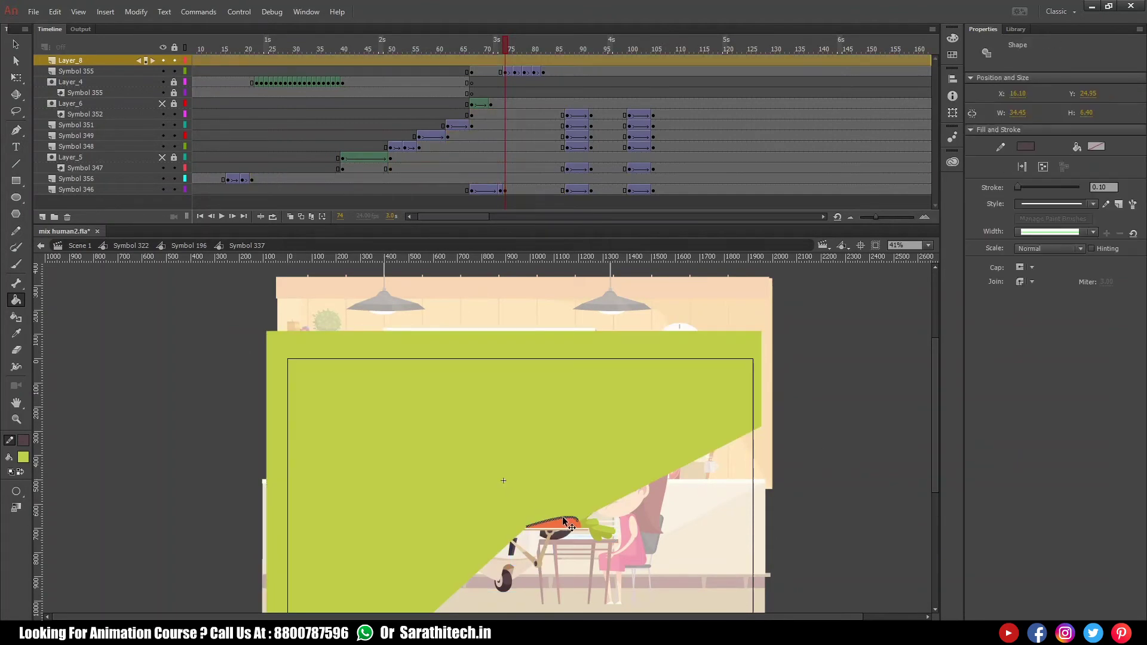
pyautogui.hotkey('ctrl', 'shift', 'a')
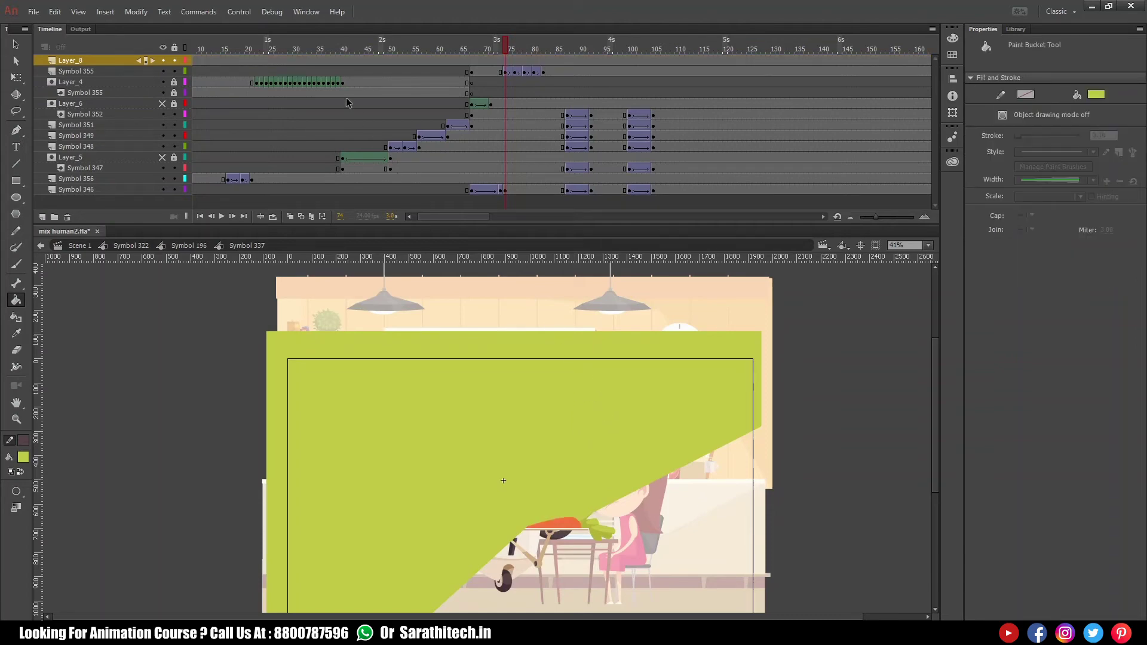
# - Turn Layer_8 into a mask for the Symbol 355 knife arm layer and check the masked chop through frame 82
pyautogui.rightClick(105, 59)
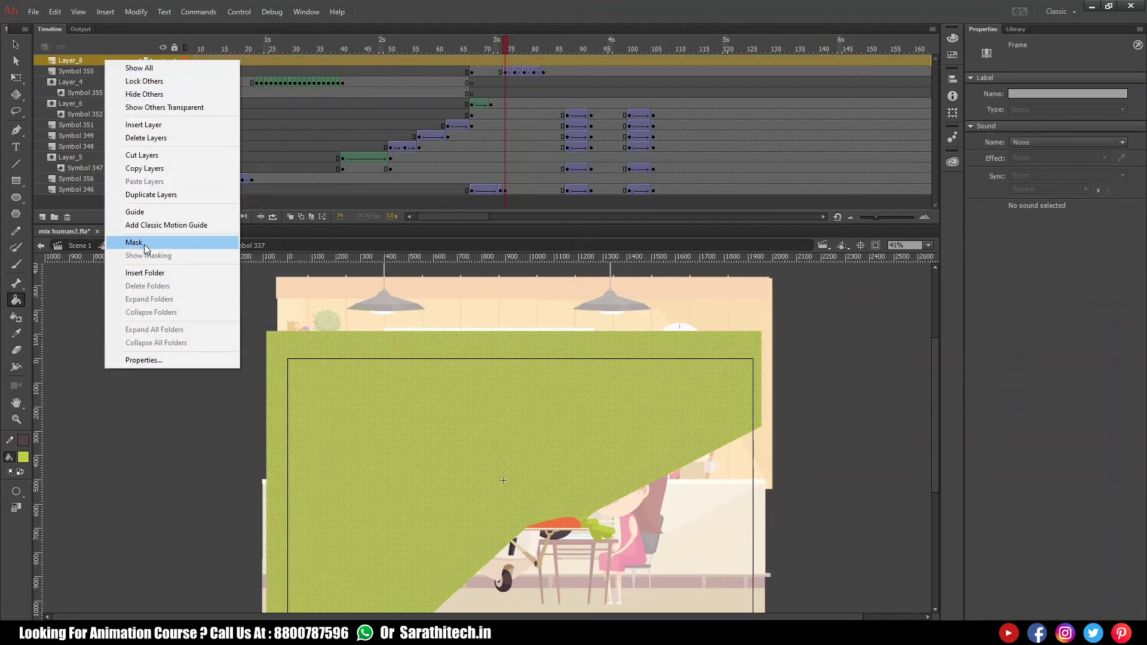
pyautogui.click(149, 244)
pyautogui.moveTo(457, 439); pyautogui.dragTo(597, 569)
pyautogui.moveTo(508, 53); pyautogui.dragTo(543, 66)
pyautogui.hotkey('ctrl', 'space')
pyautogui.moveTo(478, 379); pyautogui.dragTo(647, 536)
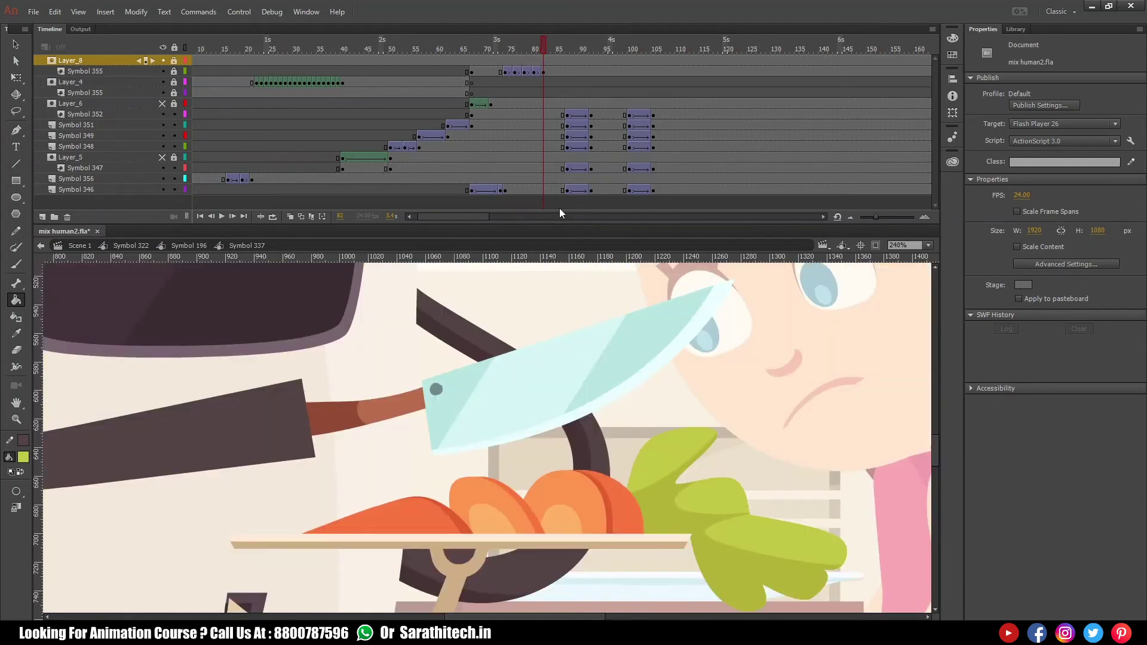
# - Unlock the mask at frame 76, keep the knife arm layer locked, and pull the mask's corner beside the carrot leaves down to the tray
pyautogui.moveTo(544, 48); pyautogui.dragTo(515, 56)
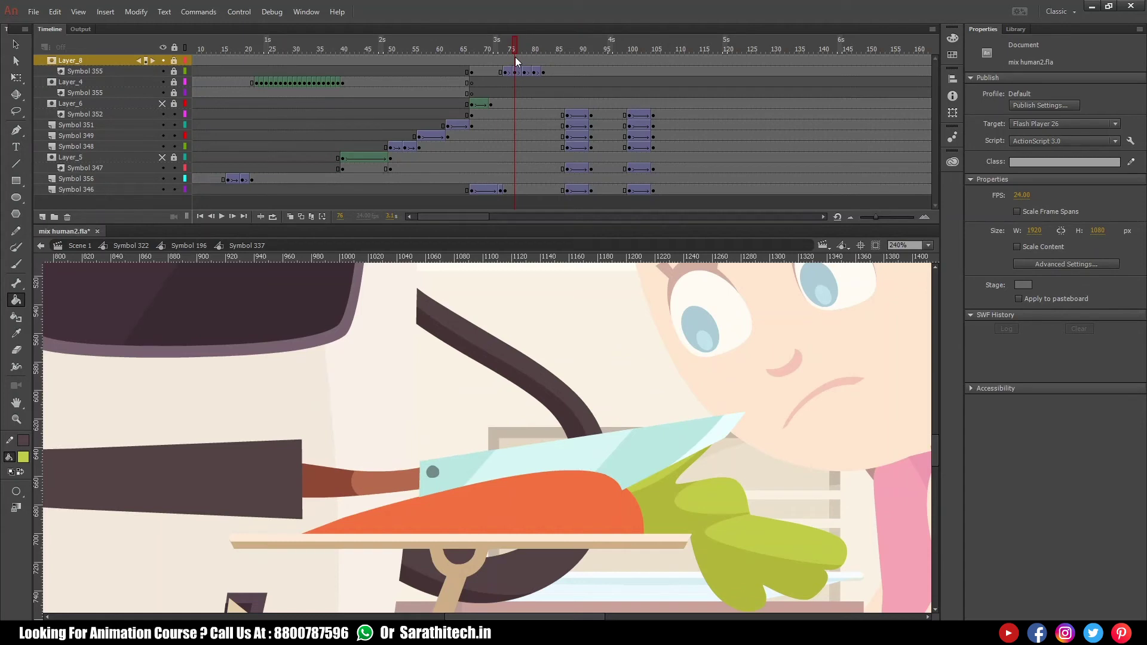
pyautogui.click(163, 61)
pyautogui.click(164, 60)
pyautogui.click(174, 71)
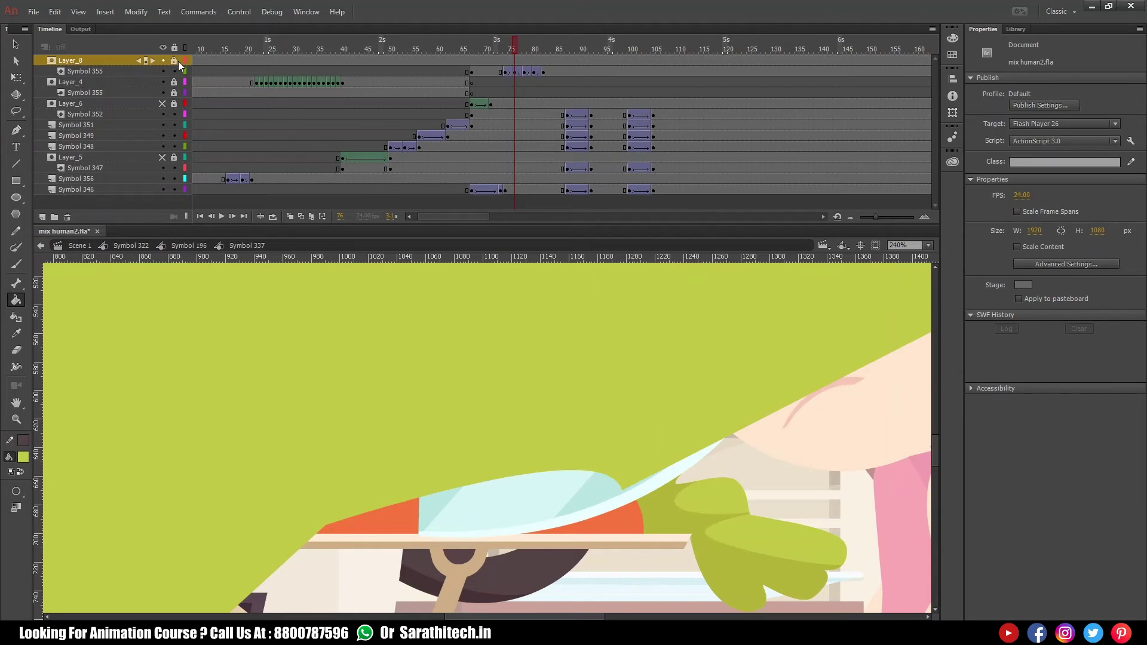
pyautogui.scroll(3, 650, 570)
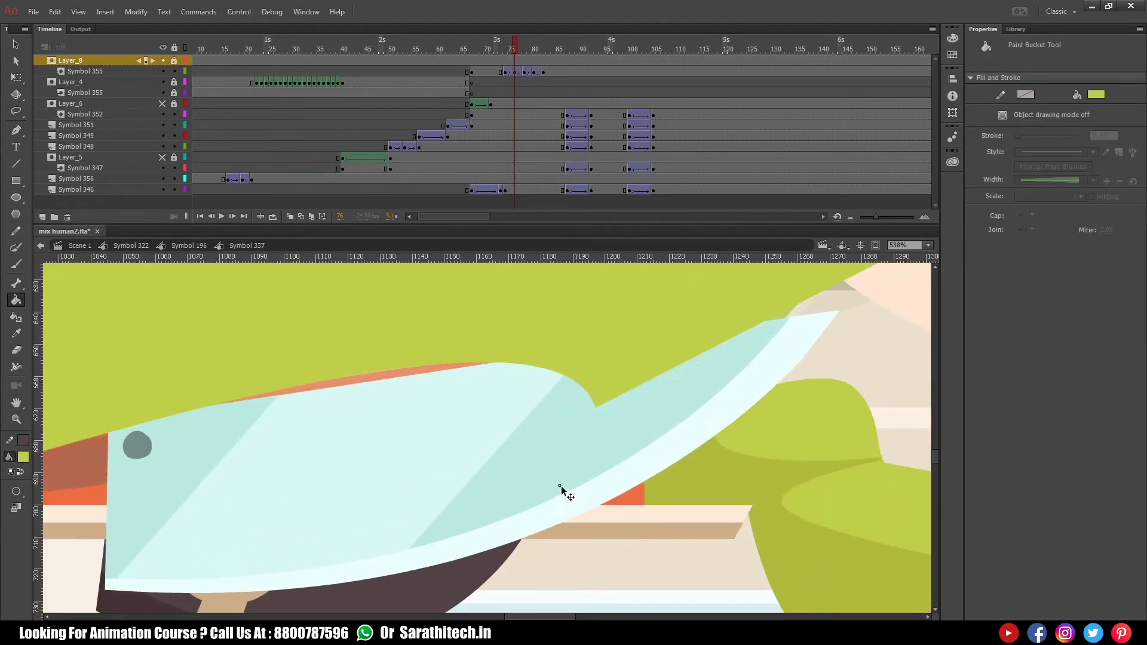
pyautogui.click(565, 369)
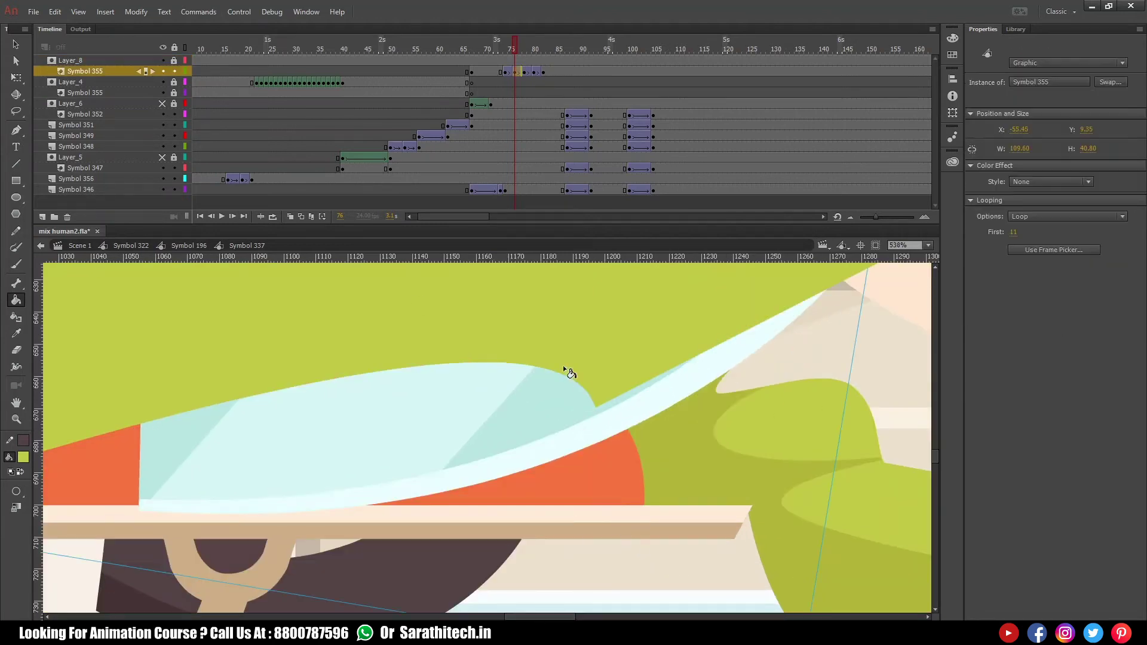
pyautogui.click(174, 71)
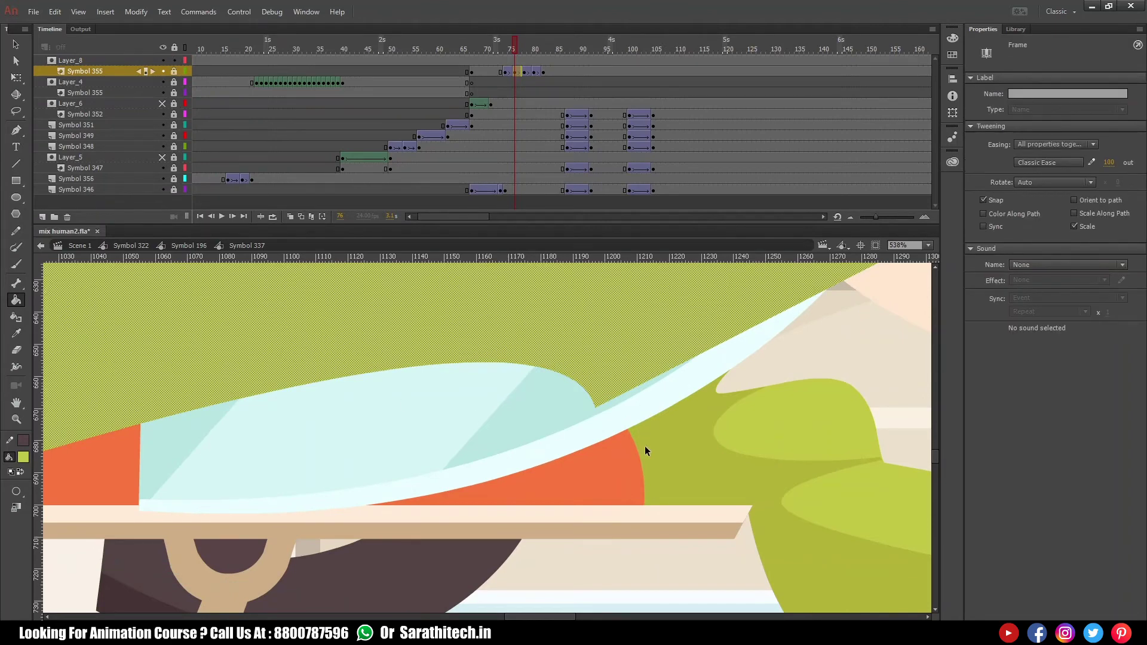
pyautogui.keyDown('ctrl'); pyautogui.click(645, 447); pyautogui.keyUp('ctrl')
pyautogui.moveTo(595, 405); pyautogui.dragTo(535, 498)
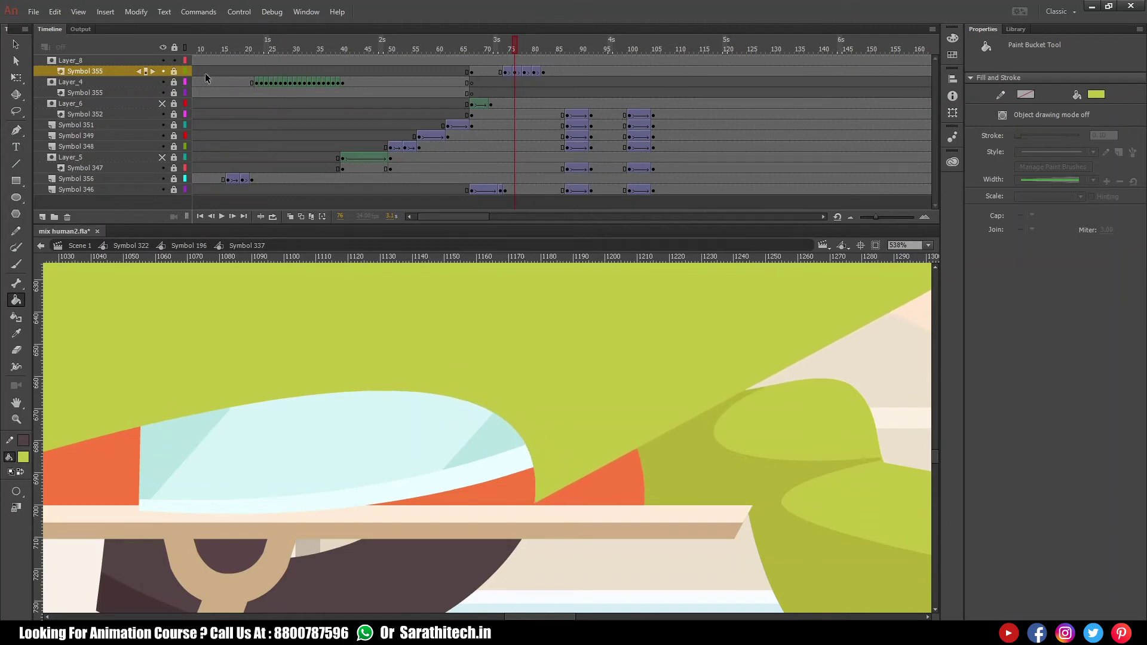
# - Play back the masked chop, insert a keyframe in Layer_8 at frame 80, and unlock the mask there
pyautogui.press('Return')
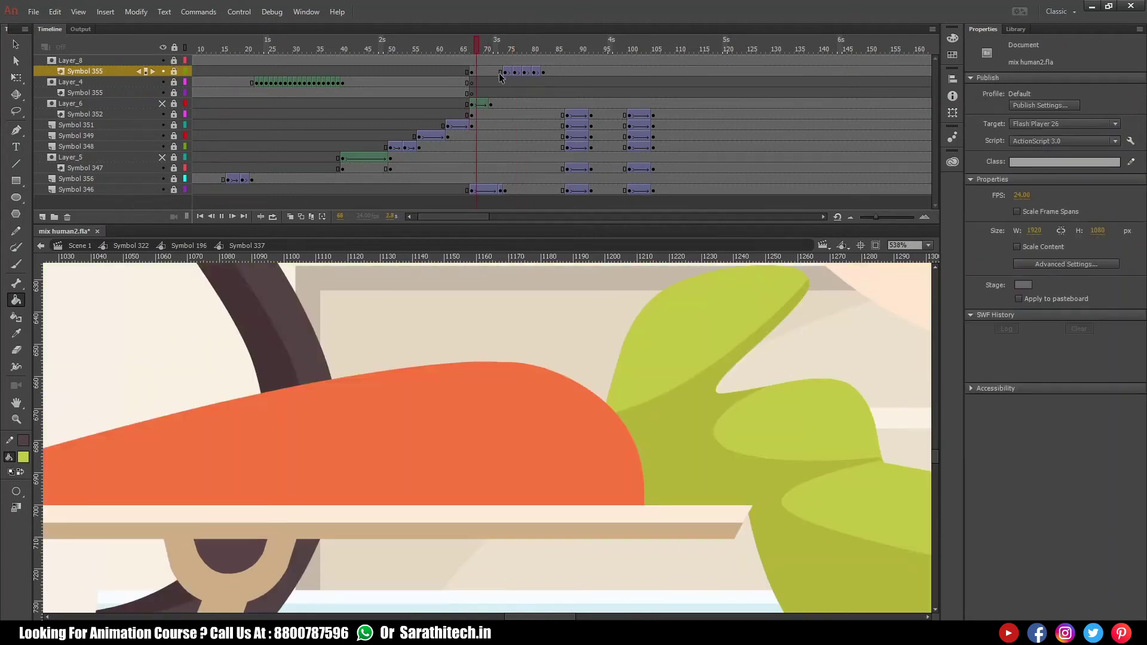
pyautogui.moveTo(511, 48); pyautogui.dragTo(533, 58)
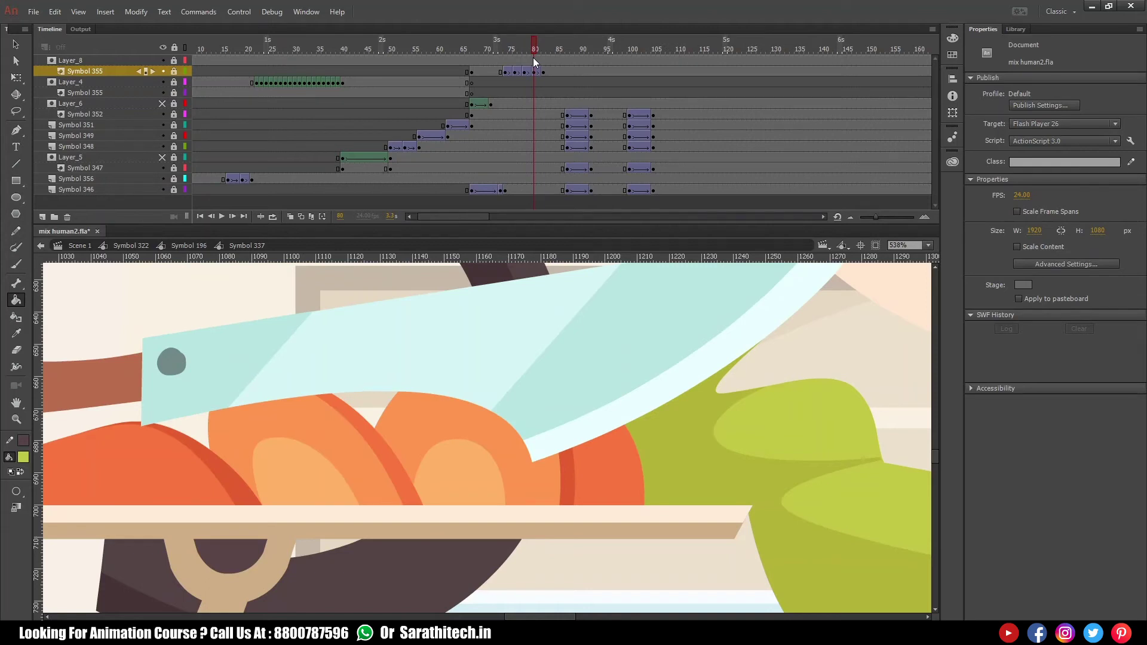
pyautogui.moveTo(533, 58); pyautogui.dragTo(532, 57)
pyautogui.click(539, 60)
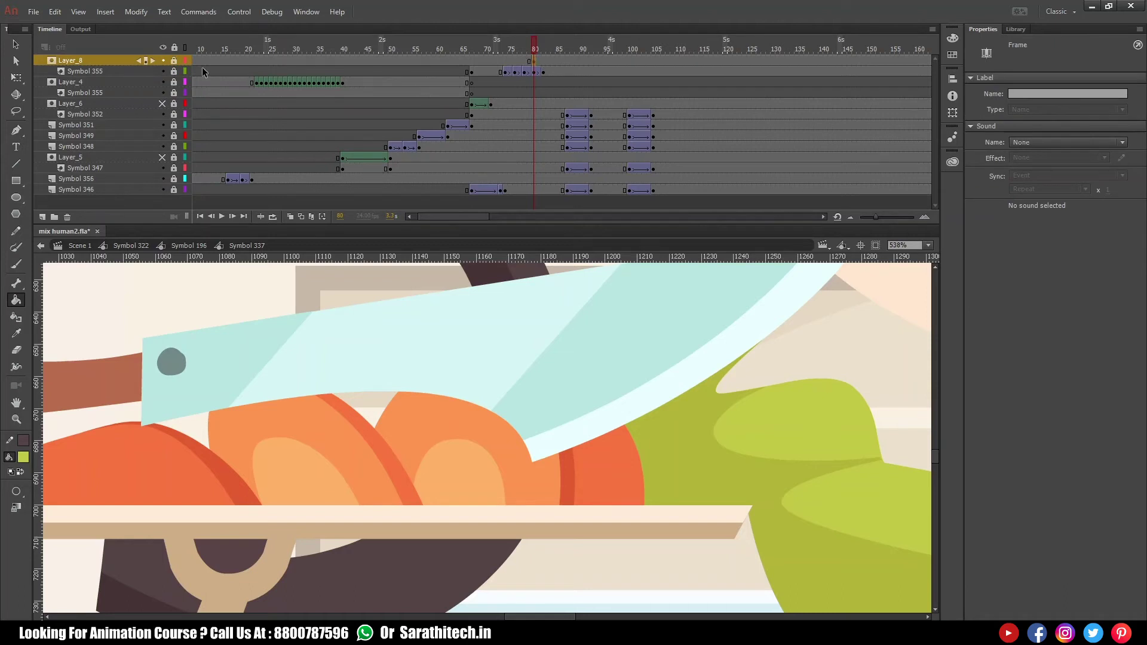
pyautogui.click(185, 61)
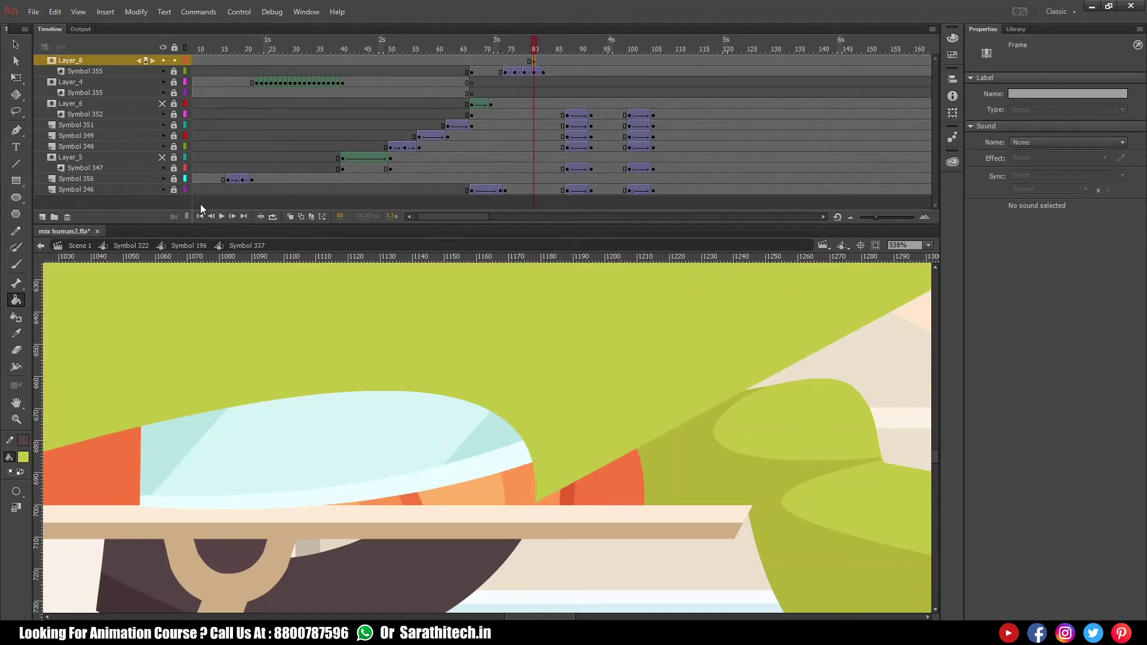
pyautogui.keyDown('ctrl'); pyautogui.click(796, 382); pyautogui.keyUp('ctrl')
pyautogui.keyDown('ctrl'); pyautogui.click(402, 390); pyautogui.keyUp('ctrl')
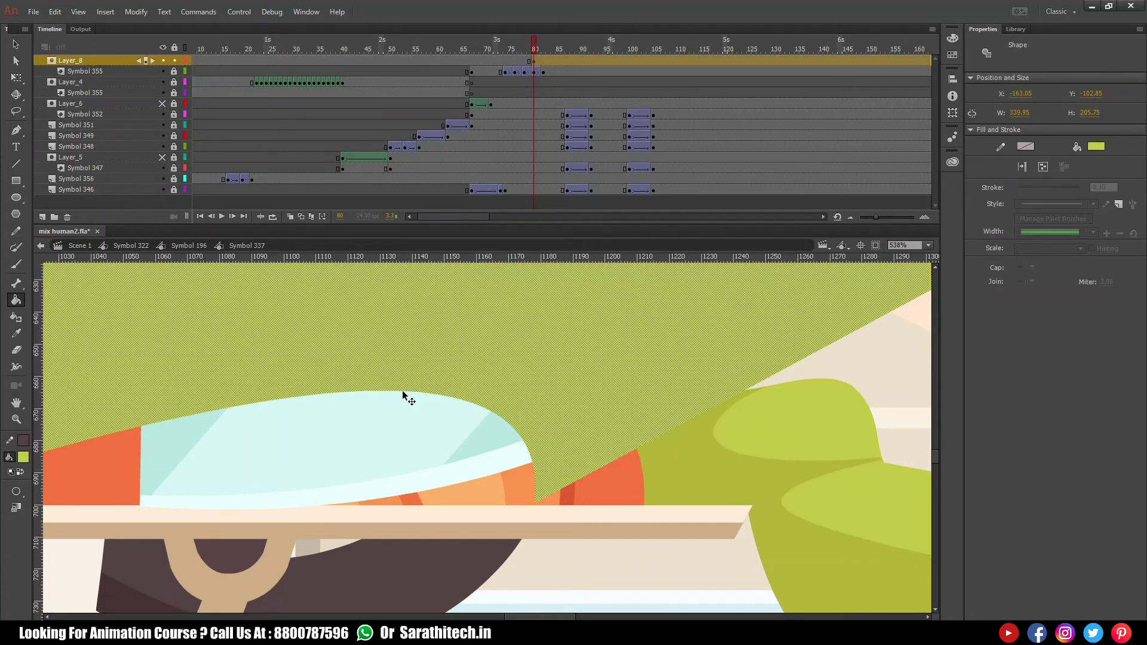
pyautogui.keyDown('ctrl'); pyautogui.click(403, 403); pyautogui.keyUp('ctrl')
pyautogui.moveTo(401, 392); pyautogui.dragTo(374, 392)
pyautogui.moveTo(534, 501); pyautogui.dragTo(399, 506)
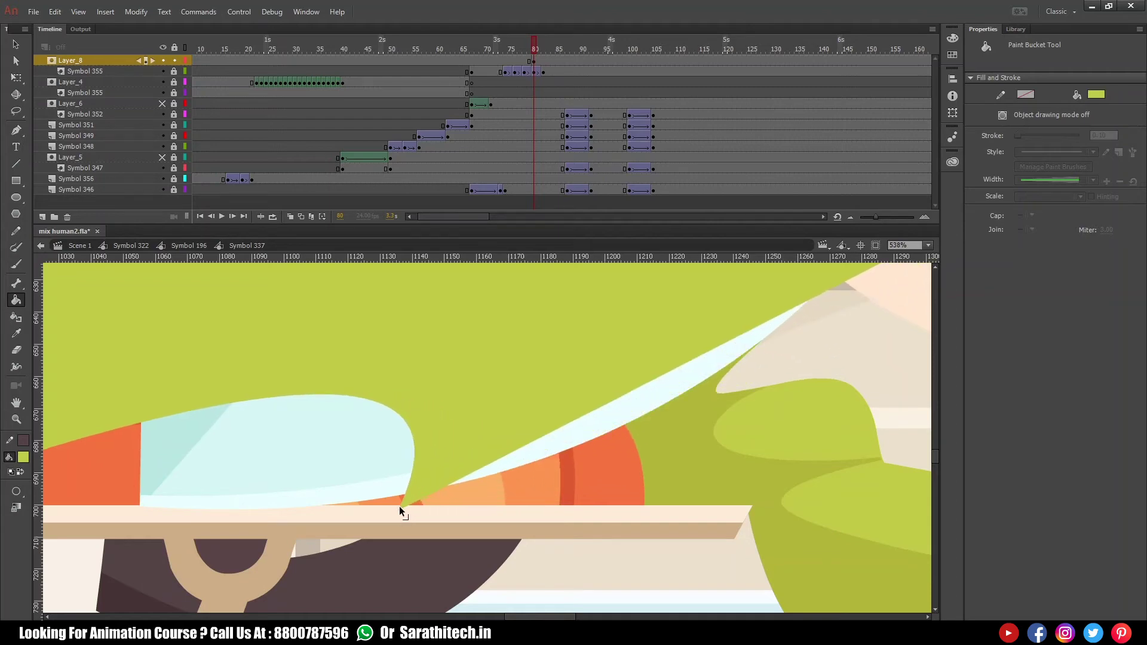
pyautogui.hotkey('ctrl', 'z')
# - Insert a keyframe in mask Layer_8 at frame 76
pyautogui.click(514, 49)
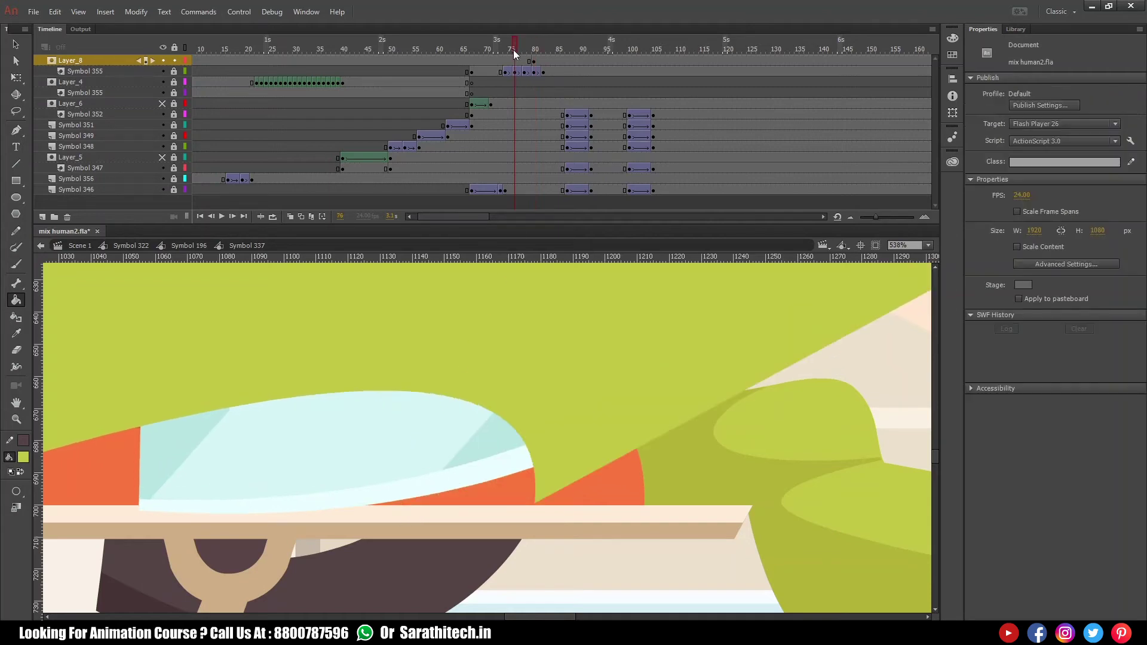
pyautogui.click(515, 61)
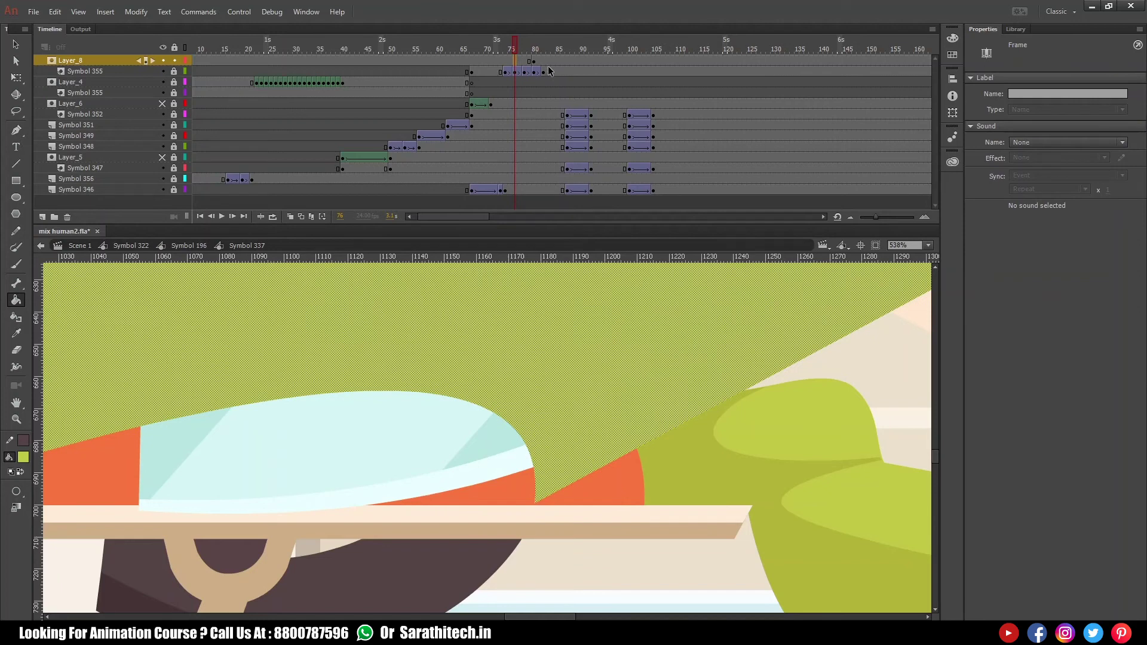
pyautogui.press('F6')
# - Reshape the mask at frame 80, moving its corner to the cut between the carrot slices and bending the edges on both sides
pyautogui.click(533, 61)
pyautogui.keyDown('ctrl'); pyautogui.click(448, 465); pyautogui.keyUp('ctrl')
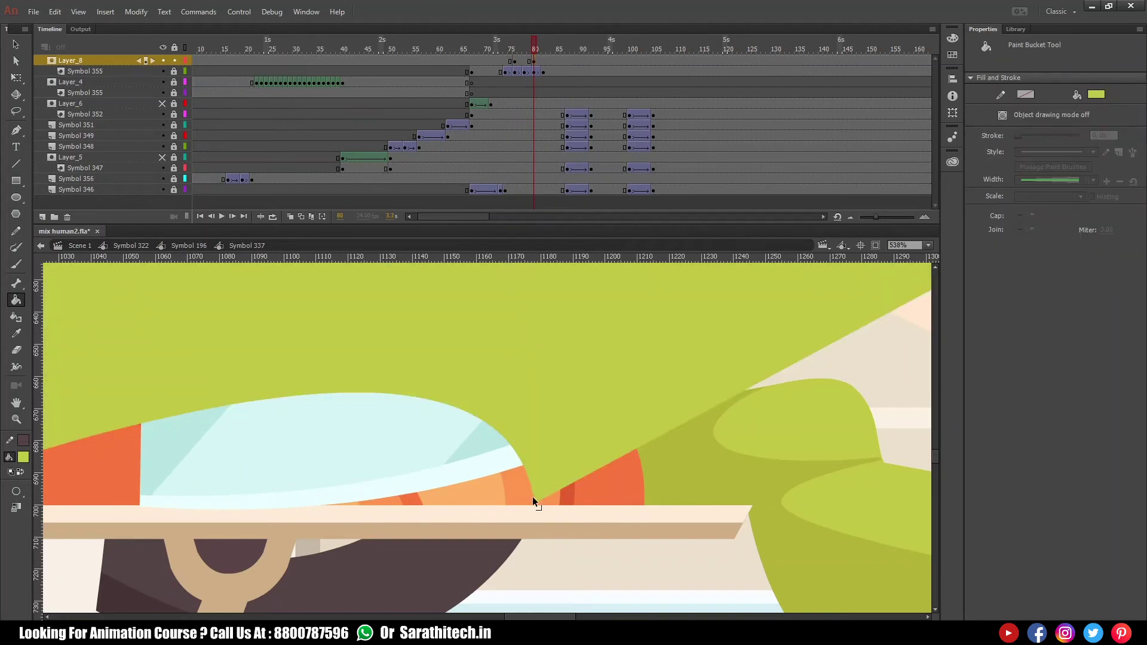
pyautogui.moveTo(532, 503); pyautogui.dragTo(378, 514)
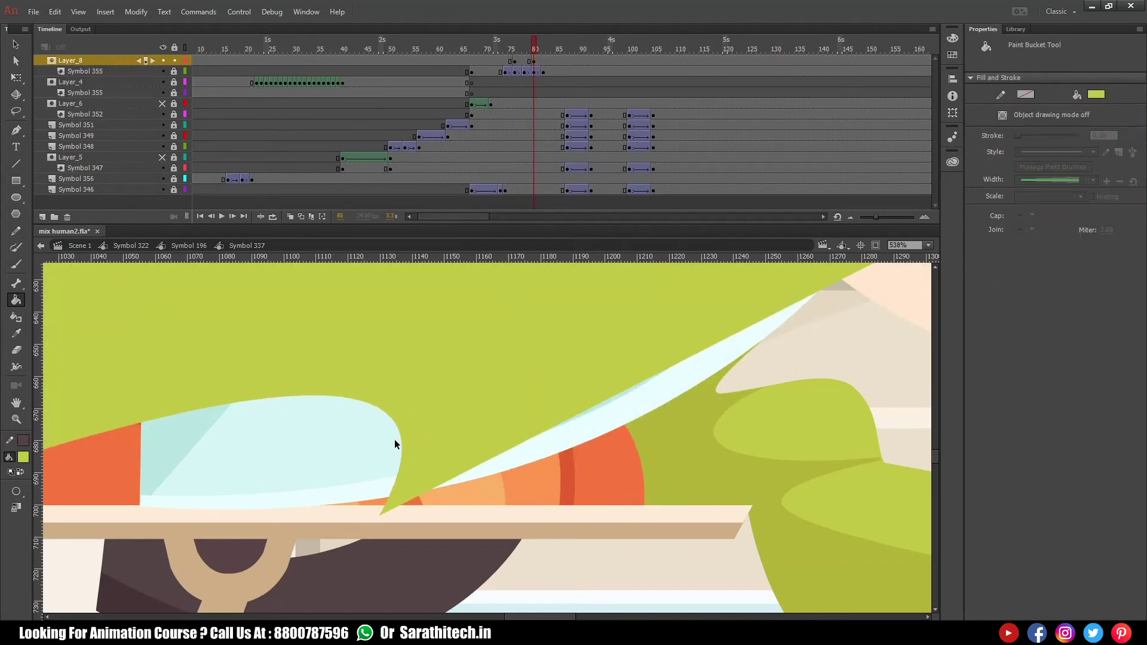
pyautogui.moveTo(395, 422); pyautogui.dragTo(302, 413)
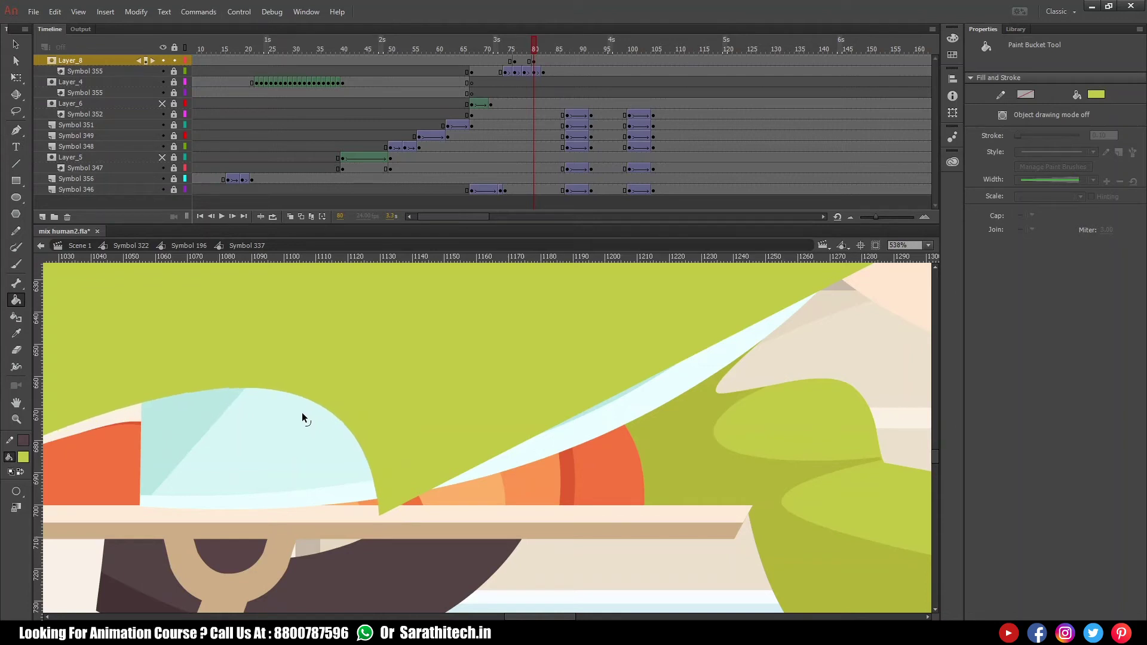
pyautogui.click(695, 388)
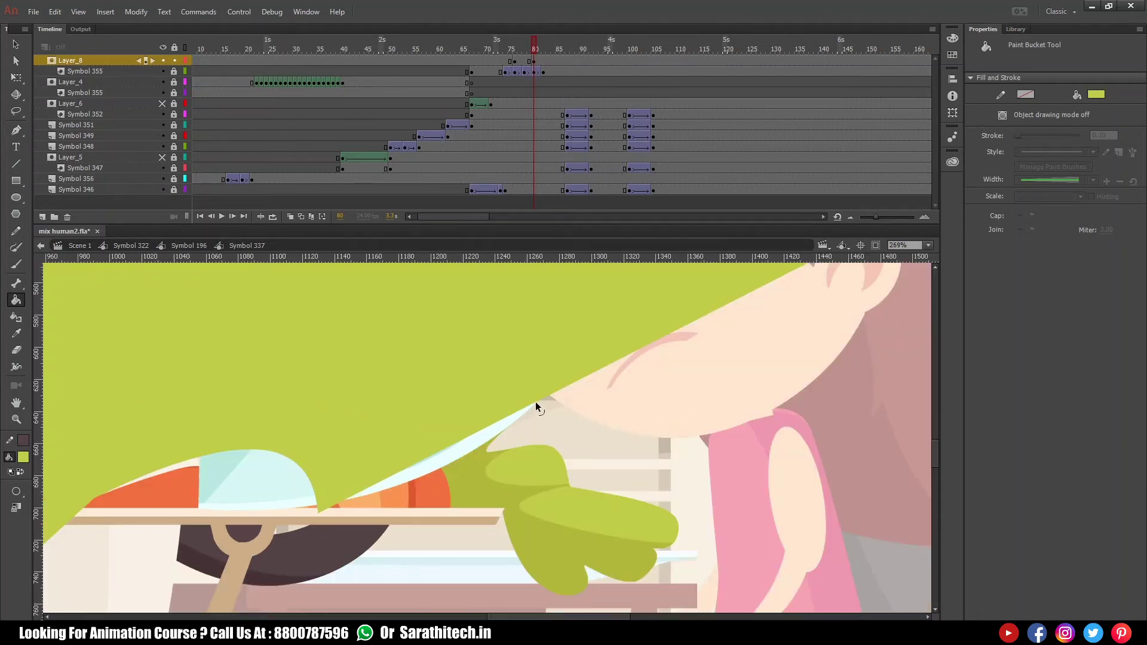
pyautogui.moveTo(554, 504); pyautogui.dragTo(610, 470)
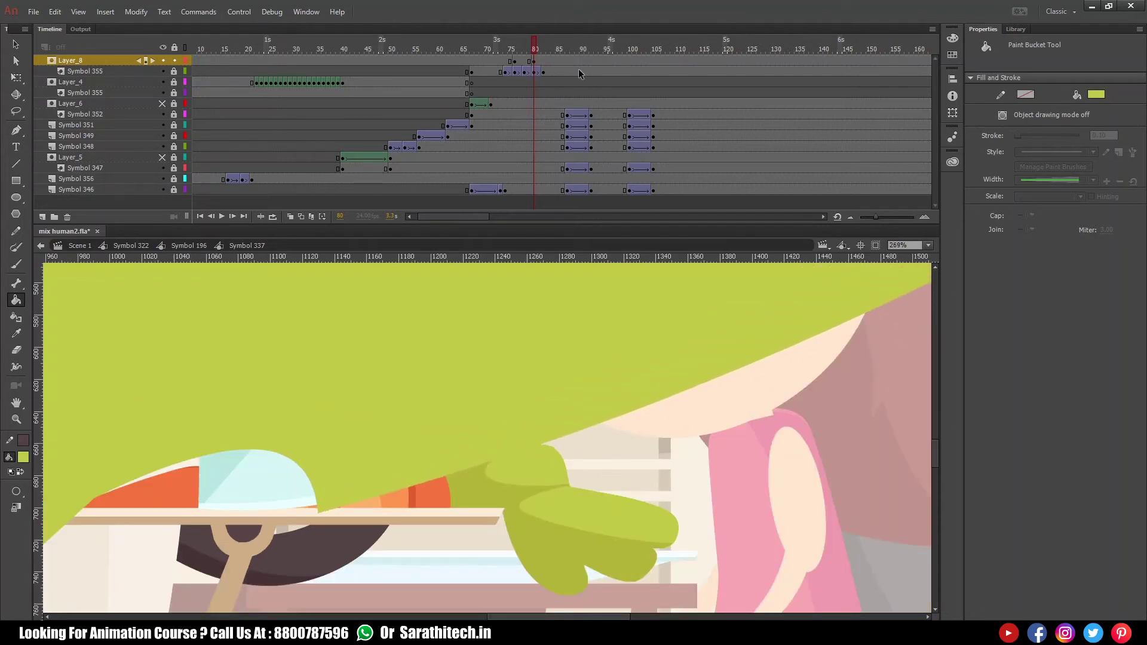
# - Lock mask Layer_8 and play back the chop from before frame 74
pyautogui.moveTo(534, 48); pyautogui.dragTo(486, 49)
pyautogui.click(173, 60)
pyautogui.press('Return')
pyautogui.press('Return')
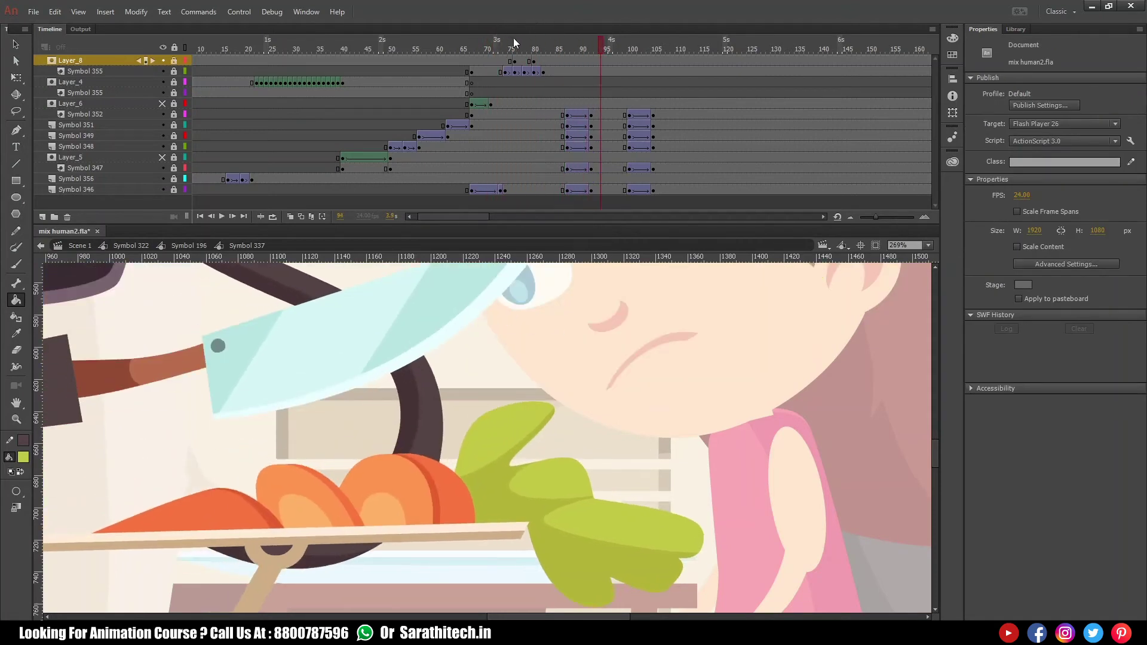
# - Scrub the chop to frame 80 and examine closely where the masked knife meets the carrot slices
pyautogui.click(494, 49)
pyautogui.moveTo(493, 49); pyautogui.dragTo(533, 55)
pyautogui.moveTo(151, 379); pyautogui.dragTo(479, 540)
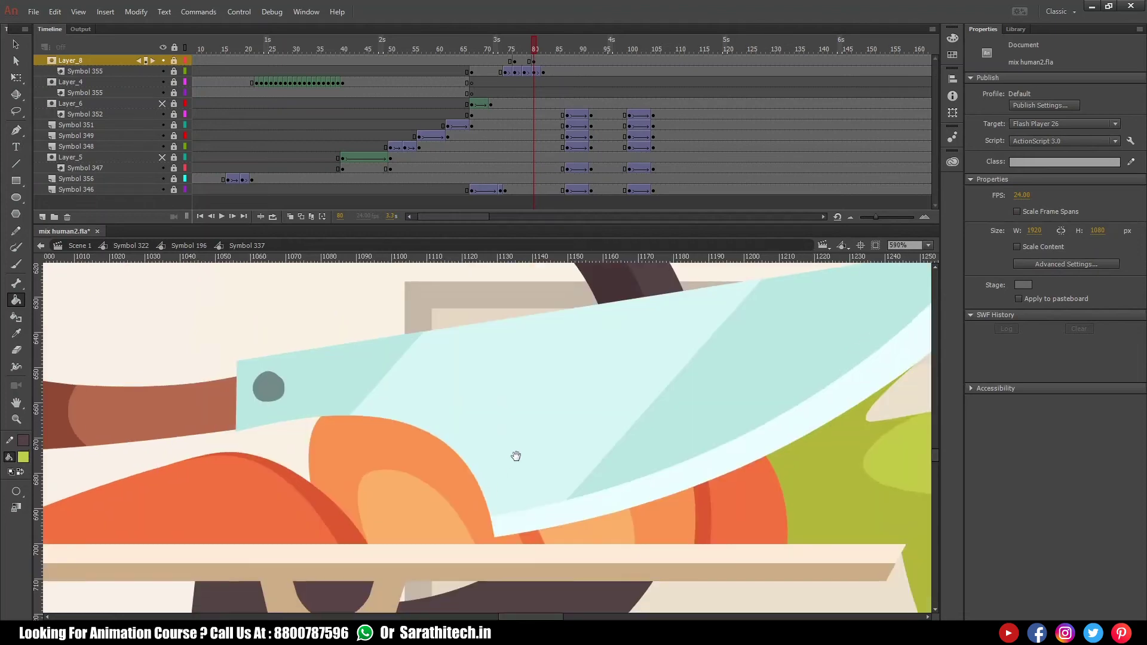
pyautogui.moveTo(515, 456); pyautogui.dragTo(546, 432)
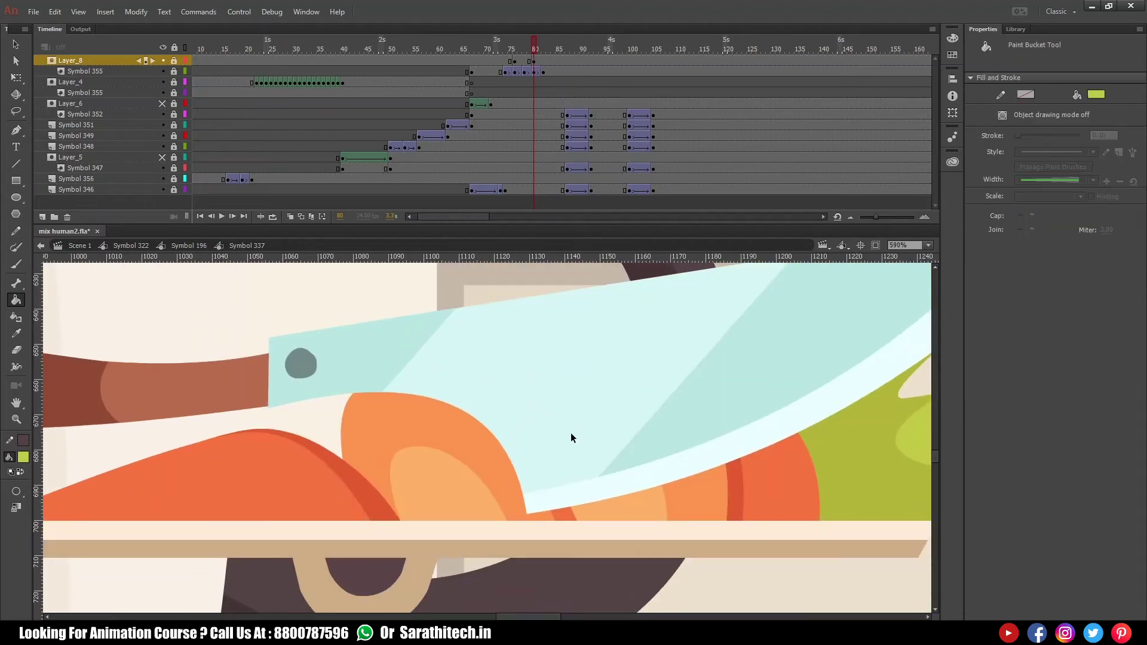
pyautogui.keyDown('ctrl'); pyautogui.doubleClick(572, 433); pyautogui.keyUp('ctrl')
pyautogui.doubleClick(520, 421)
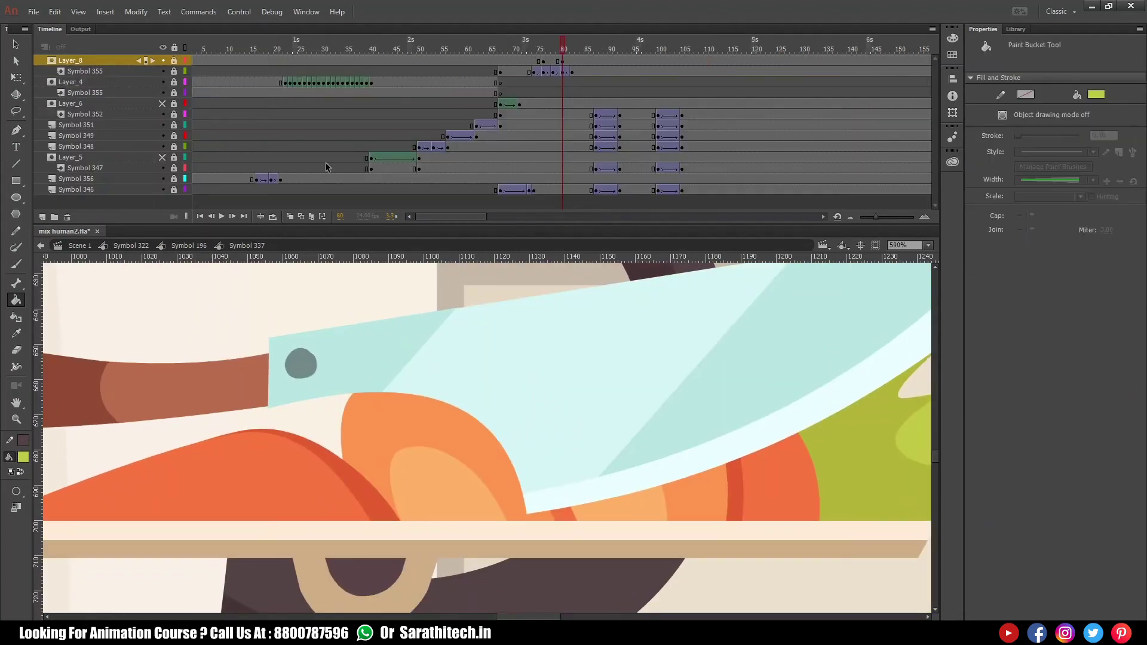
# - Unlock the Layer_8 mask in Symbol 337 and extend its green shape at frame 80 over the notch around the knife blade
pyautogui.click(174, 61)
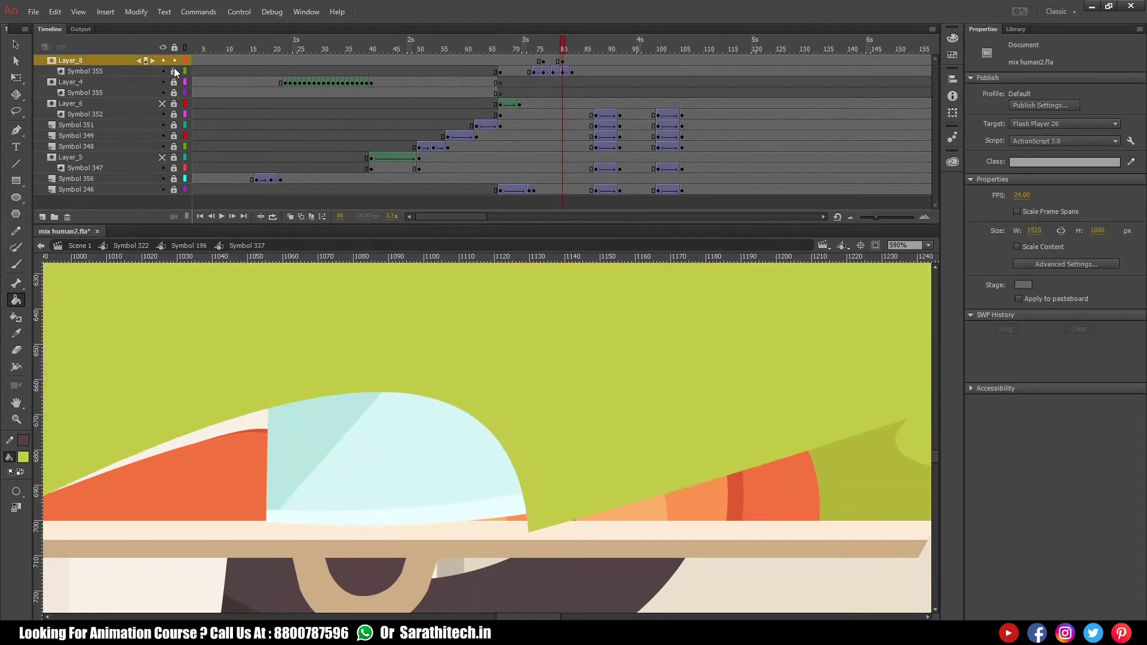
pyautogui.keyDown('ctrl'); pyautogui.click(462, 420); pyautogui.keyUp('ctrl')
pyautogui.keyDown('ctrl'); pyautogui.click(458, 408); pyautogui.keyUp('ctrl')
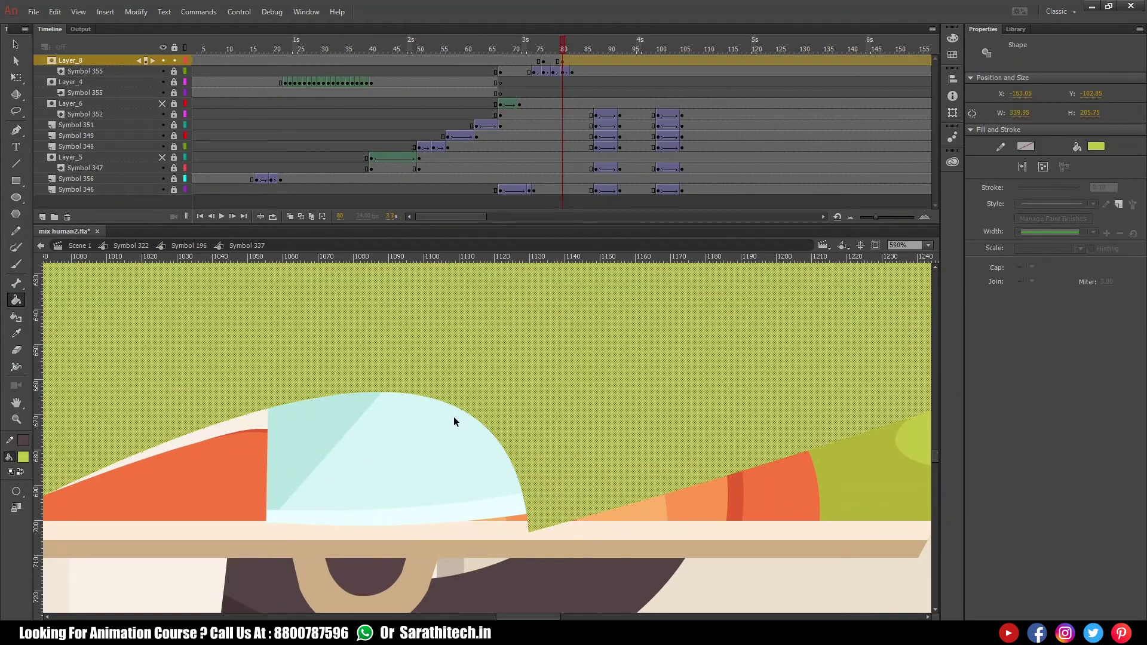
pyautogui.keyDown('ctrl'); pyautogui.click(453, 417); pyautogui.keyUp('ctrl')
pyautogui.click(454, 406)
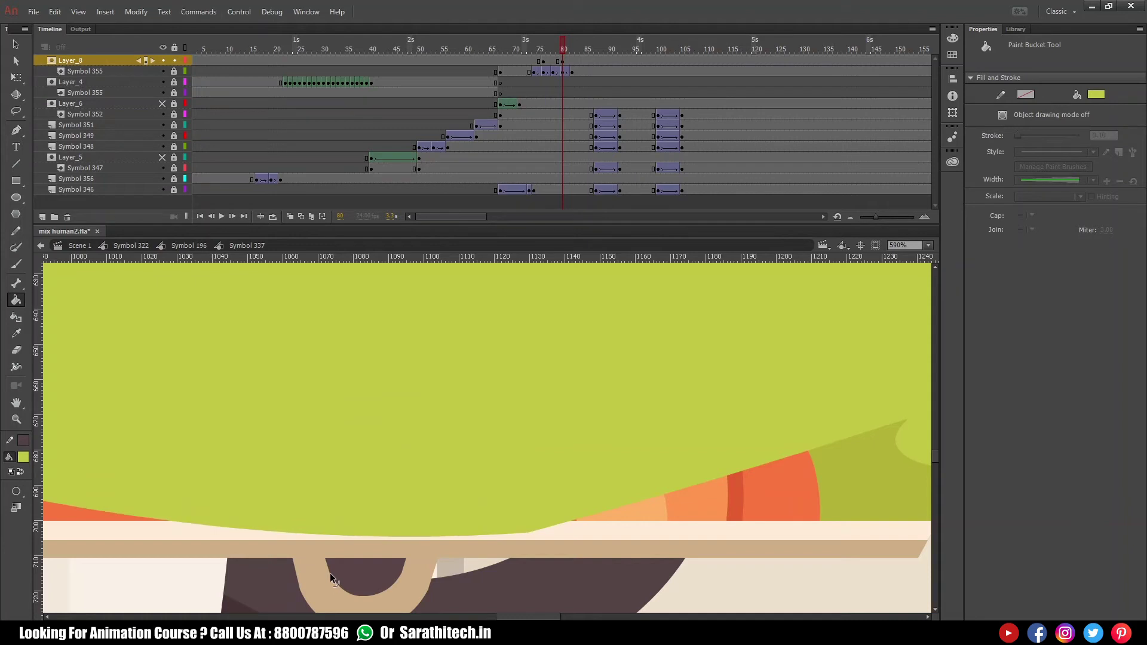
# - Preview the carrot chopping in Symbol 196, and lock the Layer_8 mask again in Symbol 337
pyautogui.click(189, 245)
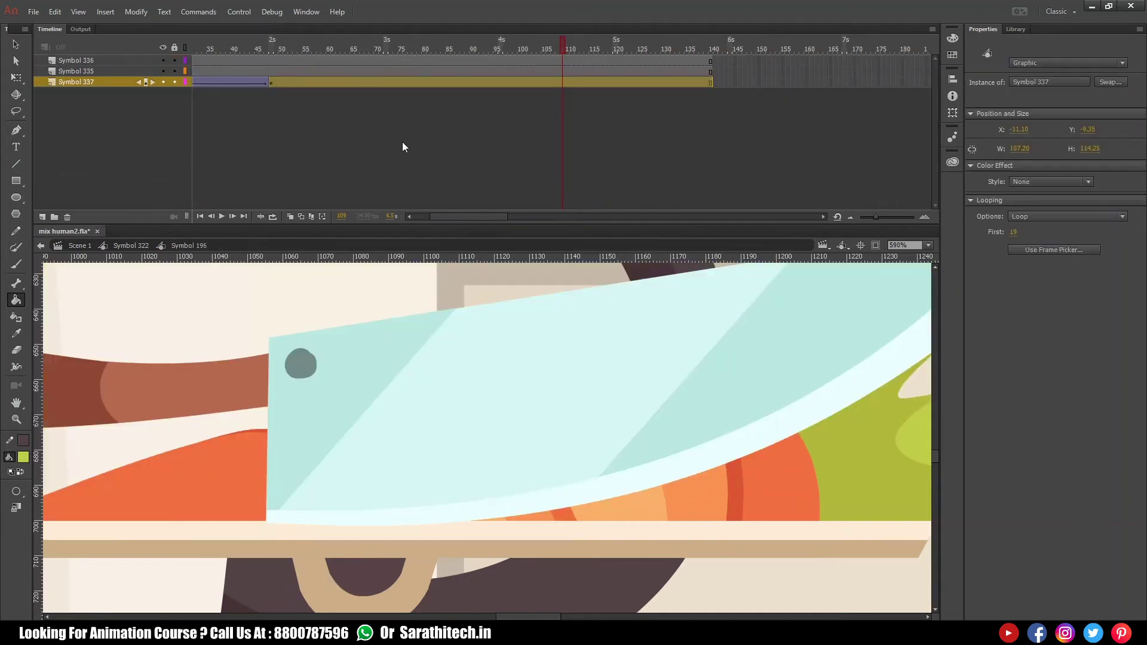
pyautogui.moveTo(473, 39); pyautogui.dragTo(417, 64)
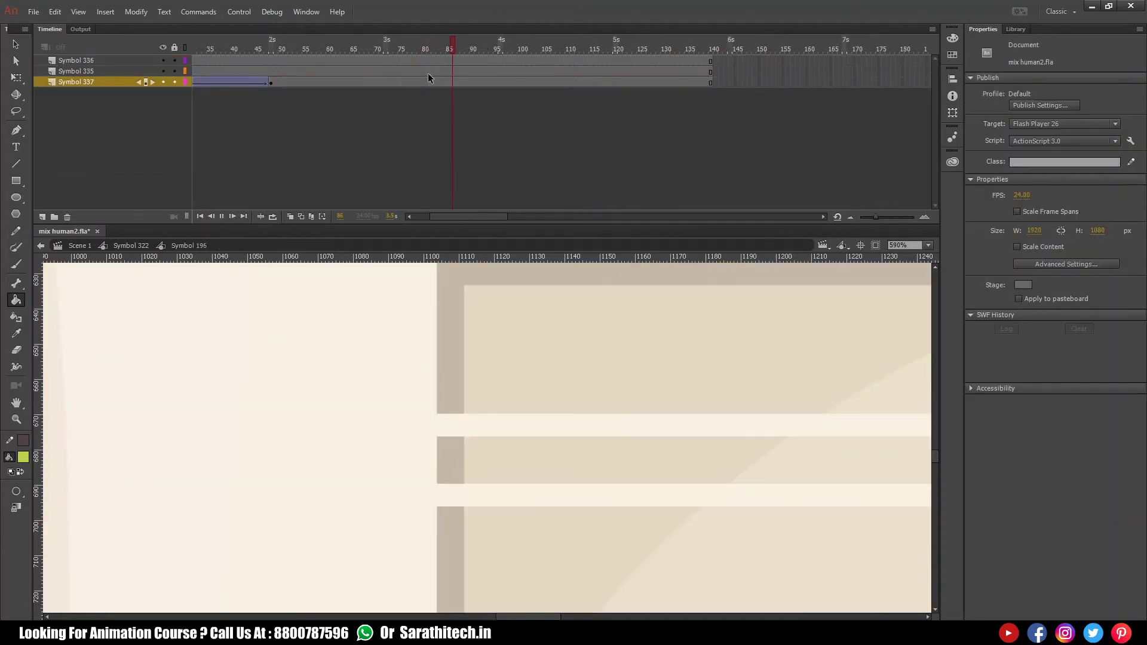
pyautogui.press('Return')
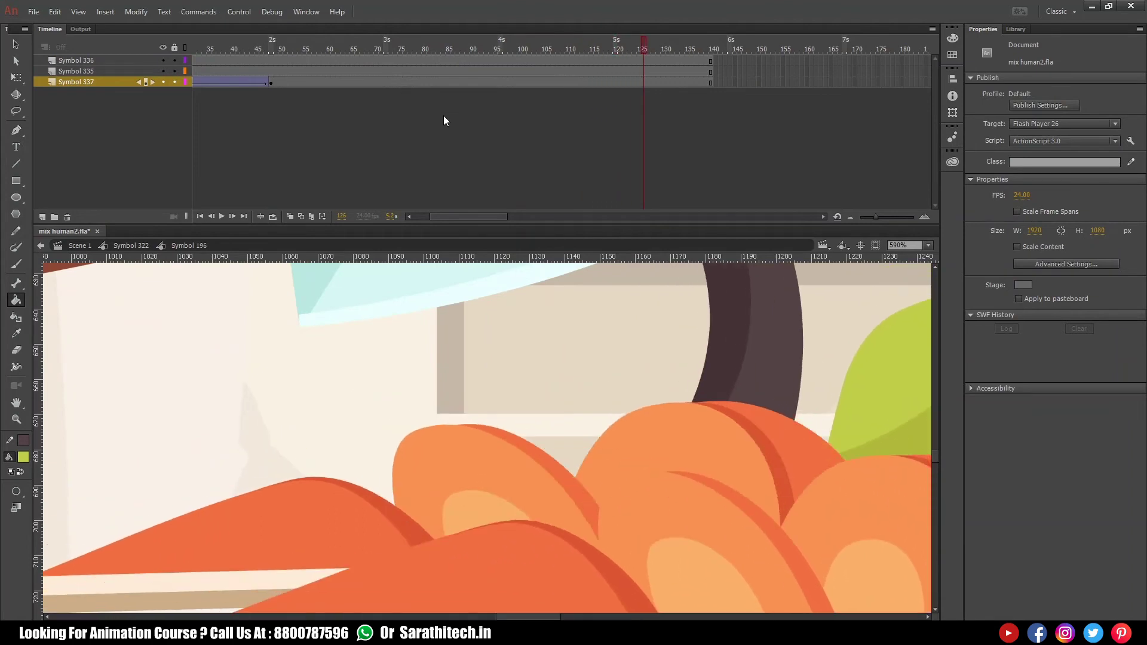
pyautogui.click(486, 44)
pyautogui.scroll(-5, 556, 472)
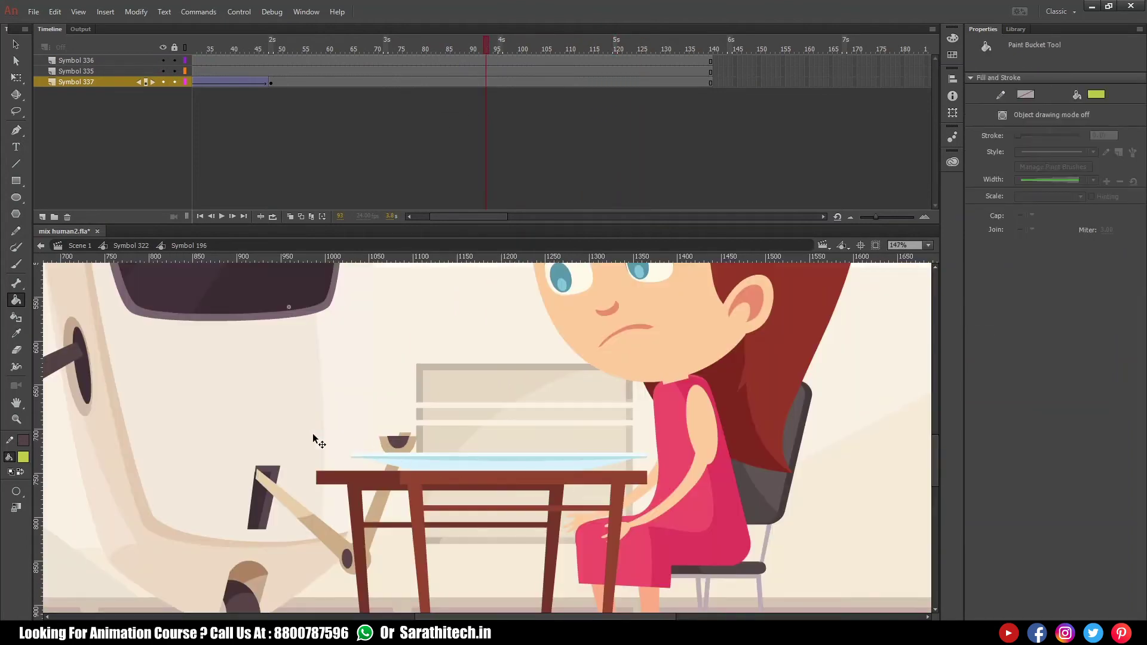
pyautogui.doubleClick(272, 416)
pyautogui.moveTo(540, 46); pyautogui.dragTo(579, 47)
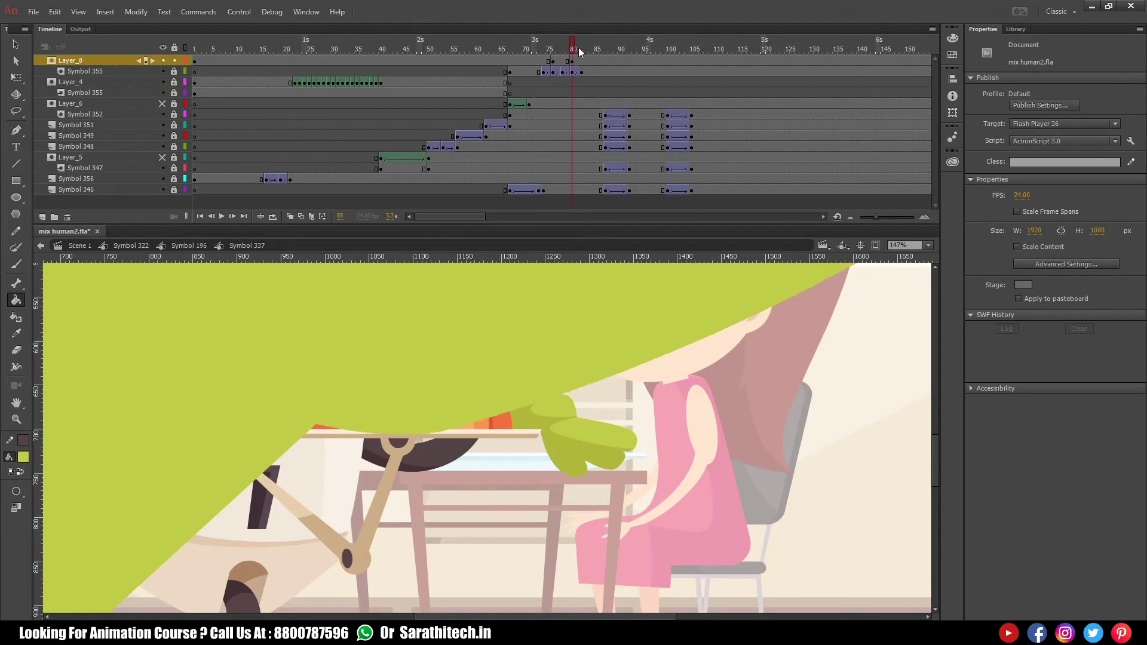
pyautogui.click(173, 60)
# - Play back the chopping and serving motion in Symbol 337 and in Symbol 196 to examine how the knife moves near the girl
pyautogui.click(511, 46)
pyautogui.press('Return')
pyautogui.moveTo(562, 90); pyautogui.dragTo(538, 71)
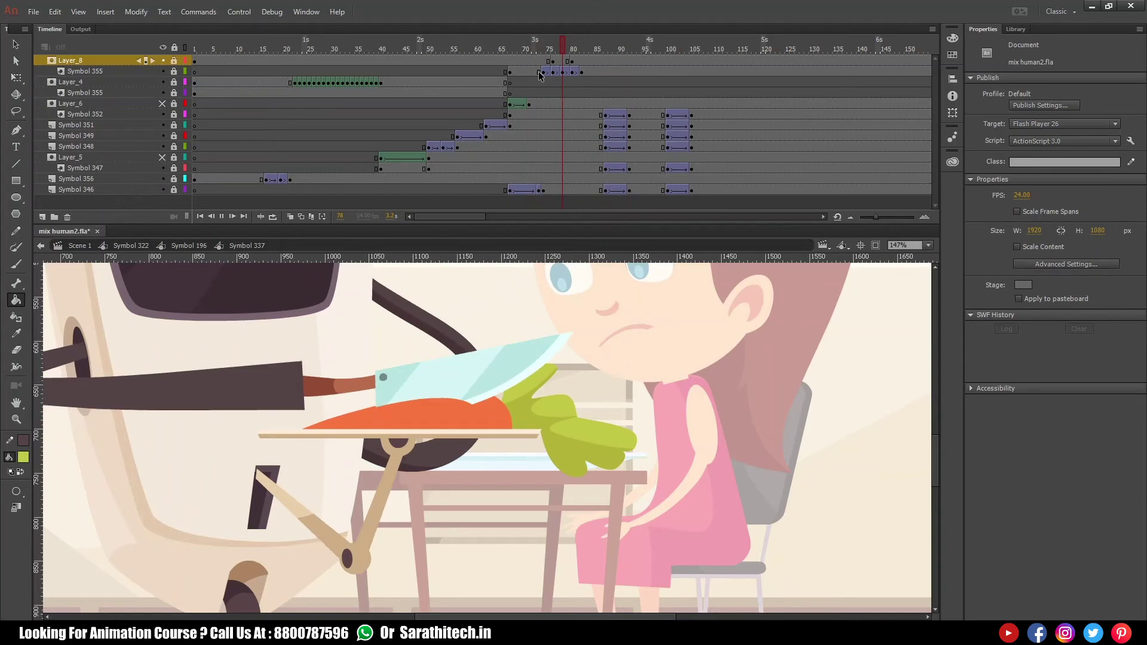
pyautogui.press('Return')
pyautogui.hotkey('ctrl', '-')
pyautogui.moveTo(582, 476); pyautogui.dragTo(529, 513)
pyautogui.hotkey('ctrl', '-')
pyautogui.moveTo(270, 341); pyautogui.dragTo(682, 571)
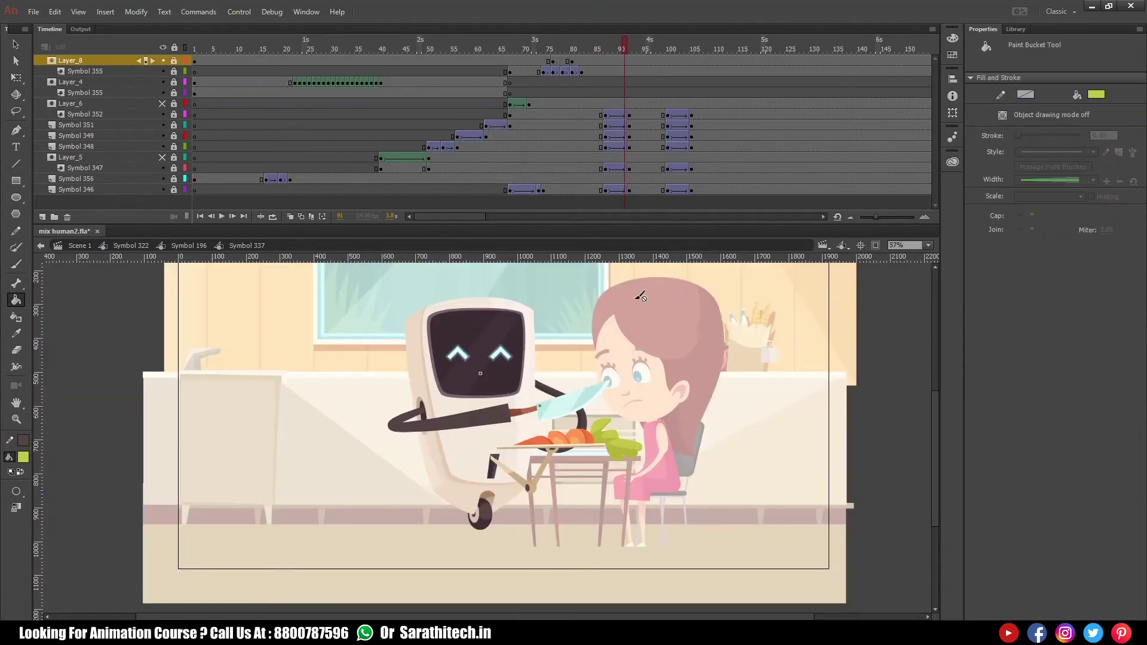
pyautogui.press('Return')
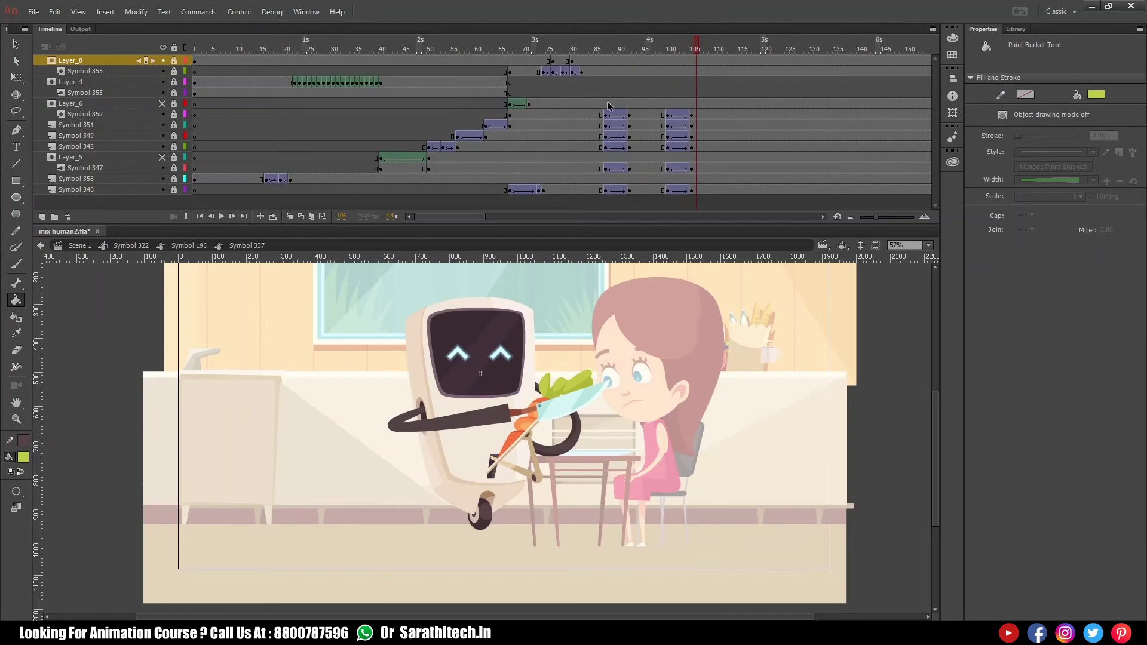
pyautogui.moveTo(603, 49); pyautogui.dragTo(539, 62)
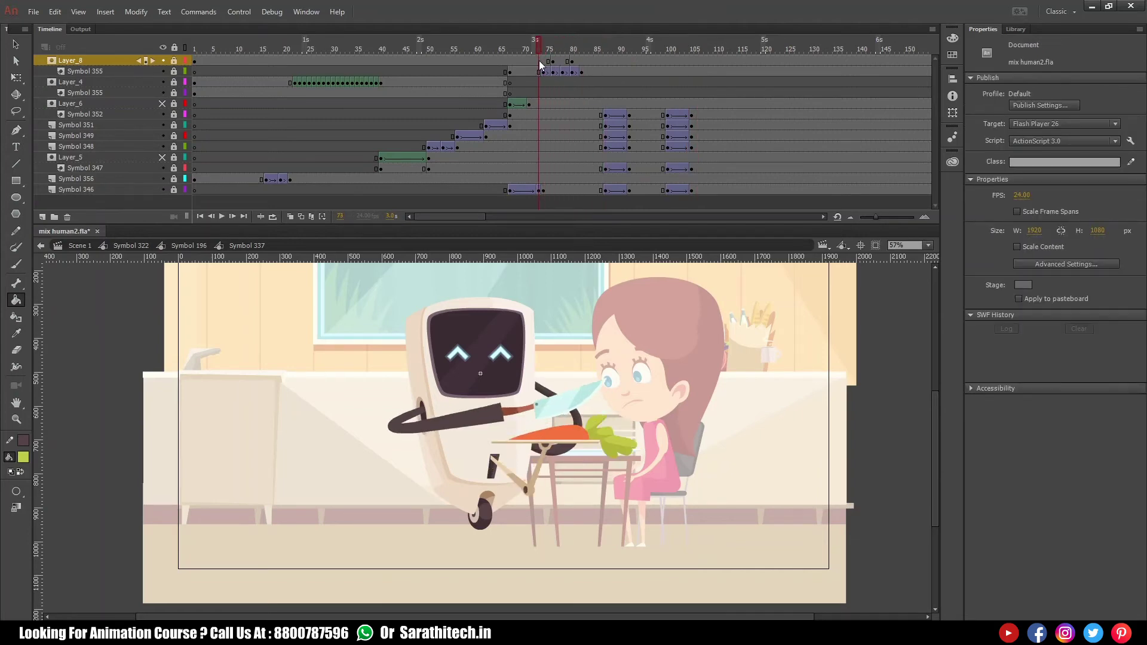
pyautogui.click(183, 245)
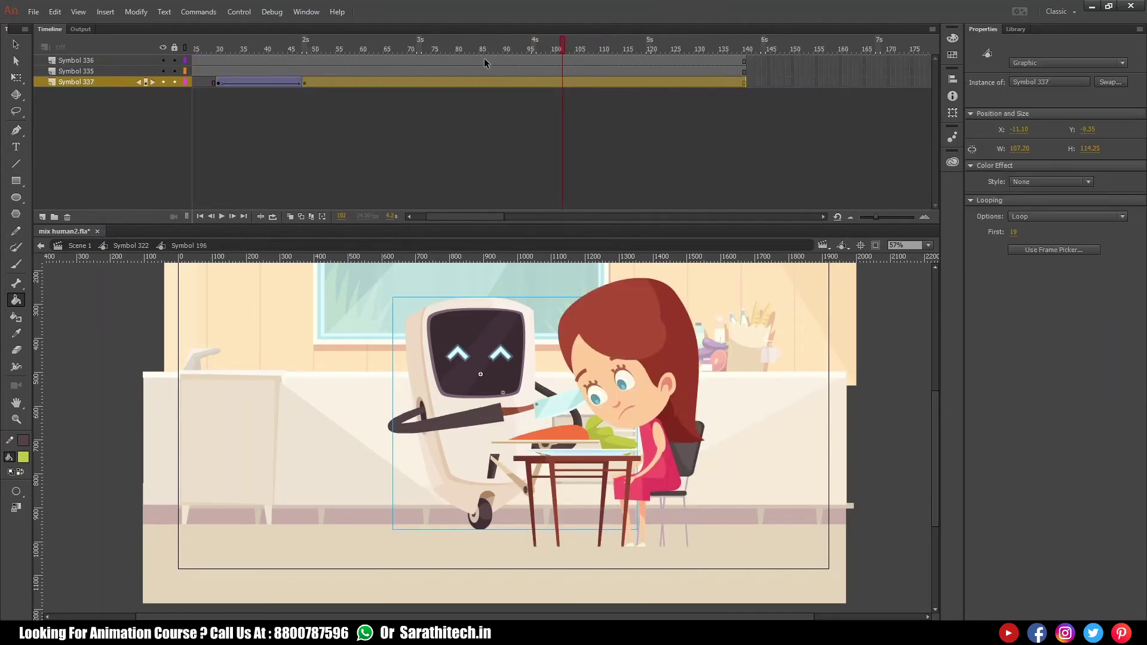
pyautogui.click(394, 49)
pyautogui.press('Return')
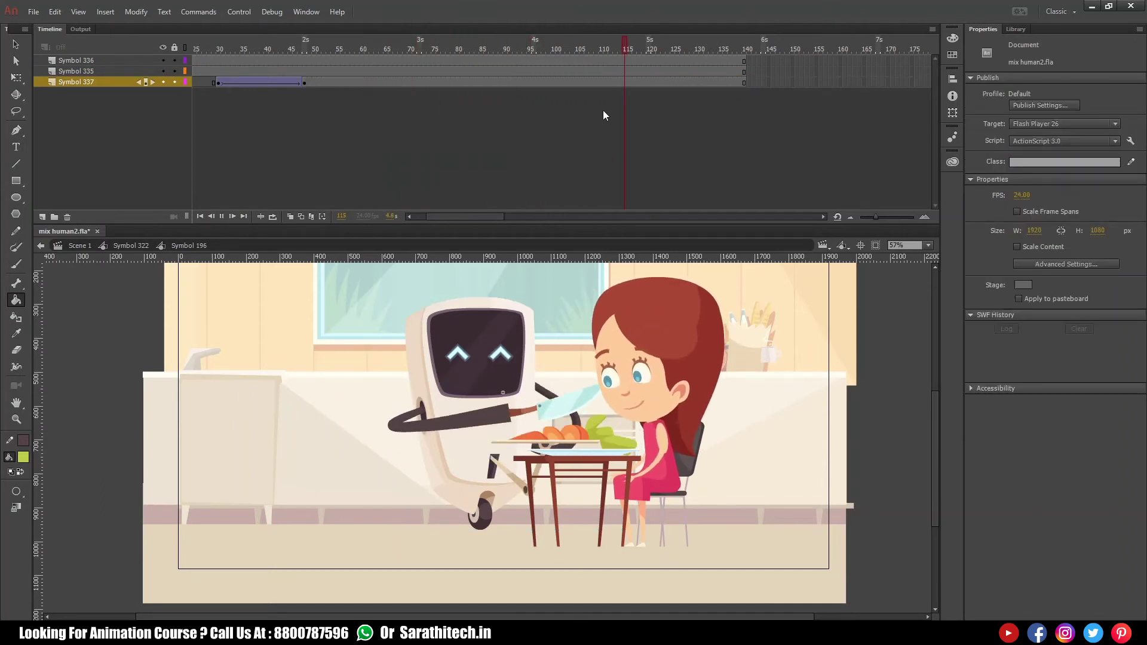
pyautogui.press('Return')
# - At frame 112 of Symbol 196, move the seated girl (Symbol 335) away from the knife to X 81.60
pyautogui.moveTo(561, 49); pyautogui.dragTo(610, 77)
pyautogui.hotkey('ctrl', 'space')
pyautogui.moveTo(461, 331); pyautogui.dragTo(757, 603)
pyautogui.keyDown('ctrl'); pyautogui.click(580, 353); pyautogui.keyUp('ctrl')
pyautogui.press('space')
pyautogui.moveTo(557, 324); pyautogui.dragTo(579, 395)
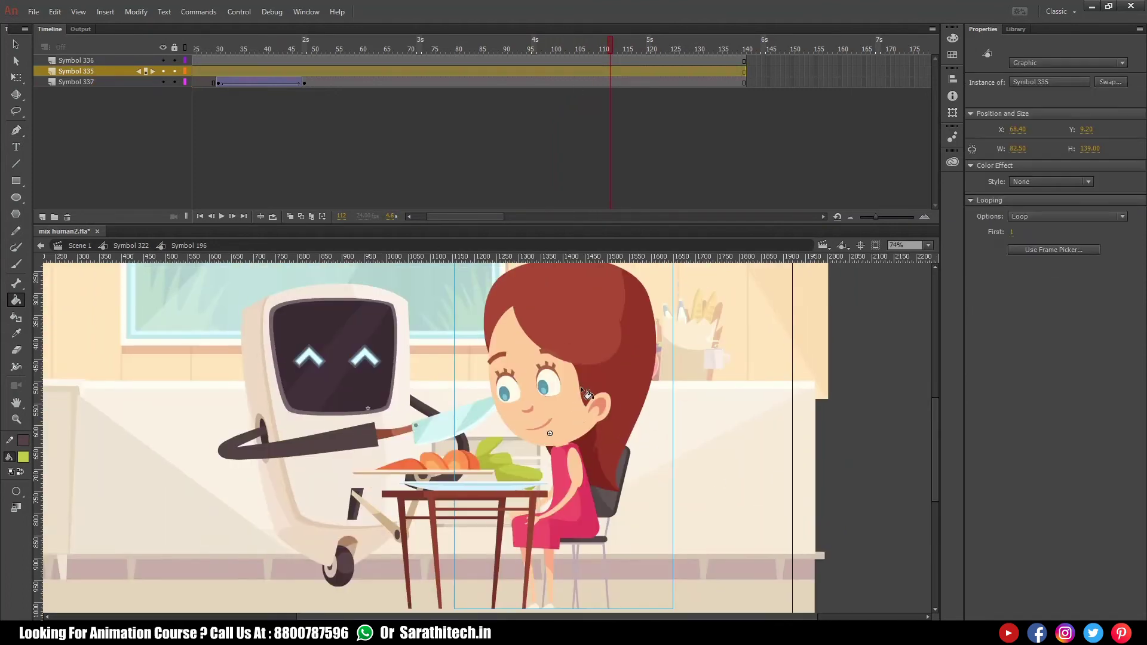
pyautogui.press('Right')
pyautogui.press('Right')
pyautogui.press('Right')
pyautogui.press('Right')
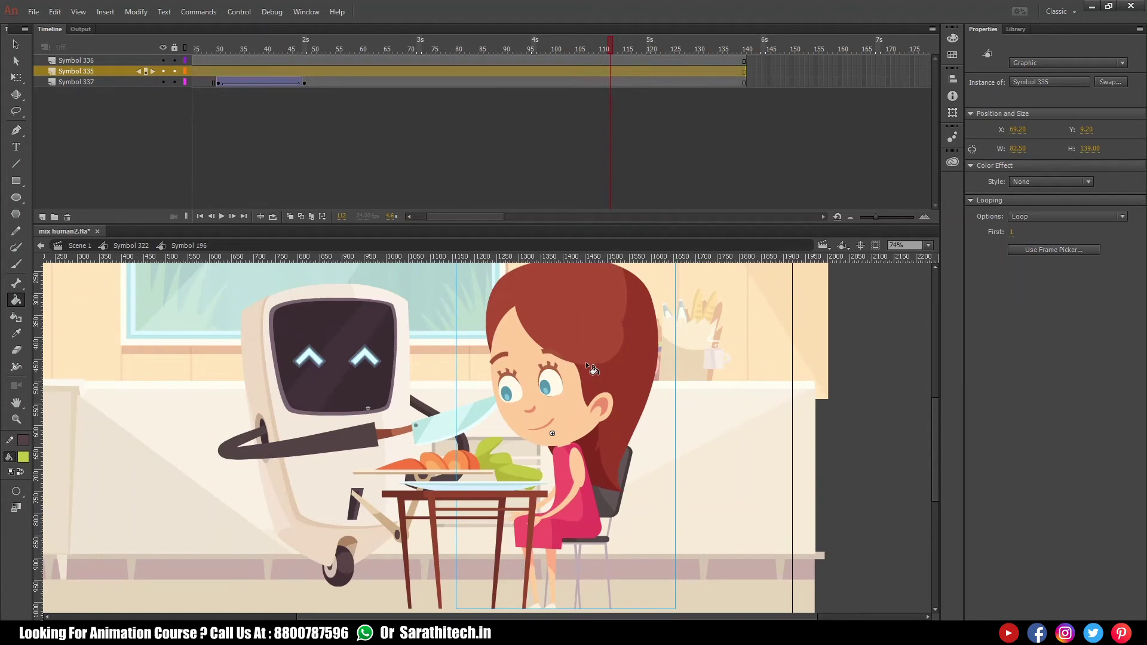
pyautogui.press('Right')
pyautogui.press('Right')
pyautogui.press('Right')
pyautogui.press('Right')
pyautogui.press('Right')
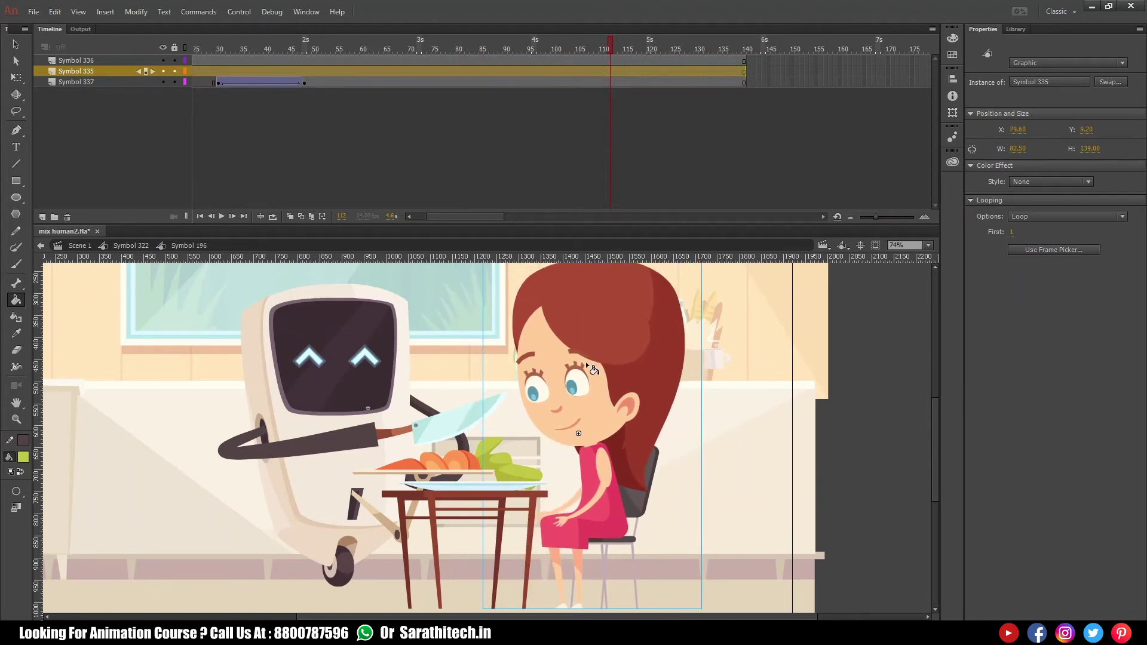
pyautogui.press('Right')
pyautogui.press('Right')
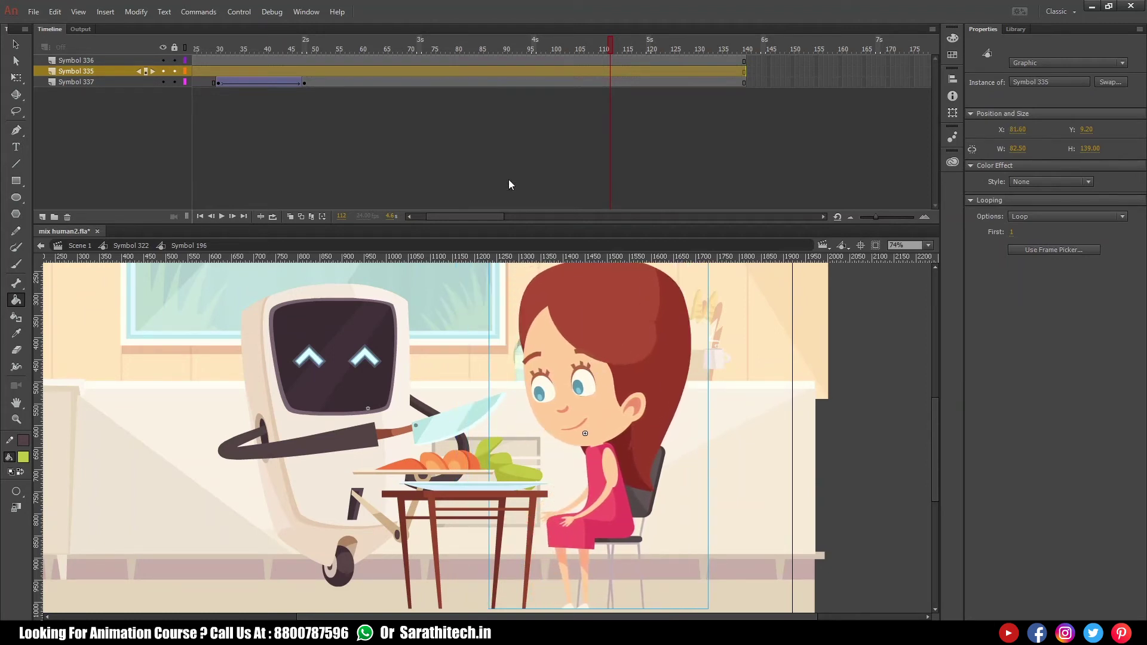
# - Replay Symbol 196 and compare the cut carrot in Symbols 336 and 337 around the handover to the plate near frame 120
pyautogui.click(401, 51)
pyautogui.press('Return')
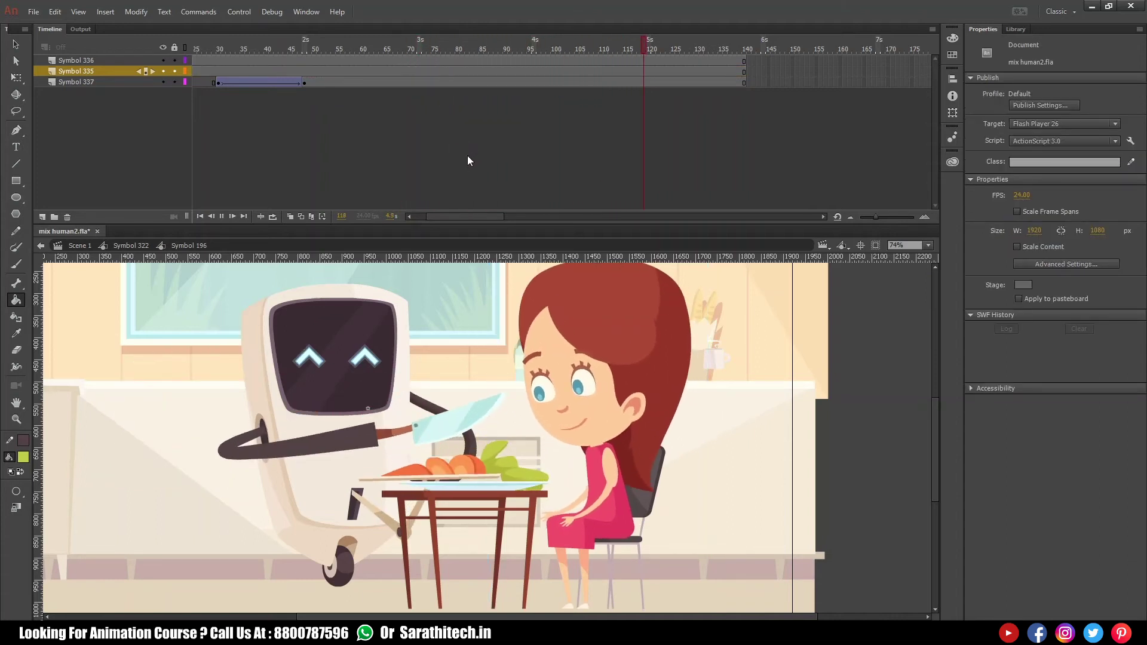
pyautogui.moveTo(544, 54); pyautogui.dragTo(615, 58)
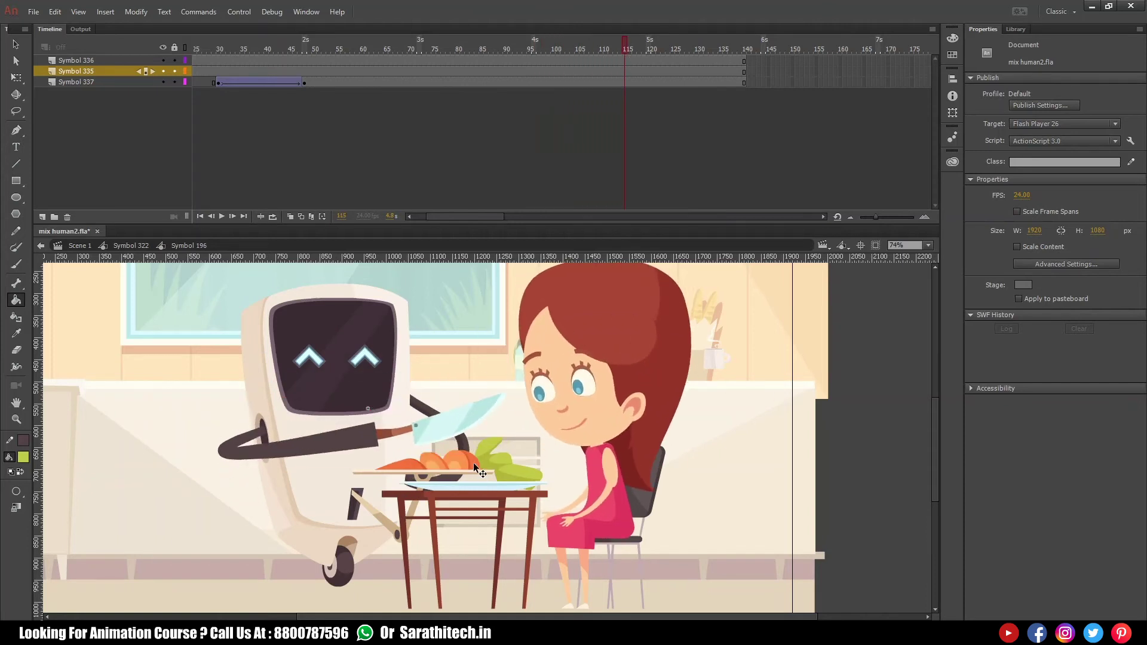
pyautogui.doubleClick(474, 463)
pyautogui.scroll(3, 474, 464)
pyautogui.moveTo(562, 44)
pyautogui.mouseDown()
pyautogui.moveTo(655, 52)
pyautogui.moveTo(568, 63)
pyautogui.mouseUp()
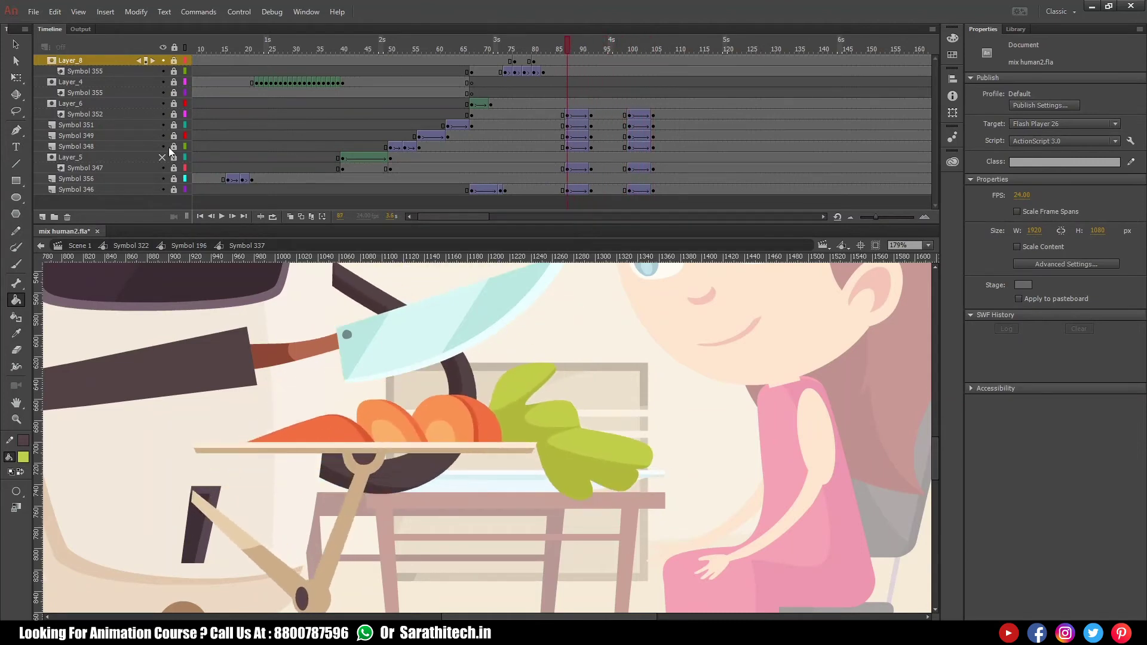
pyautogui.moveTo(526, 47); pyautogui.dragTo(543, 87)
pyautogui.click(196, 245)
pyautogui.moveTo(501, 43); pyautogui.dragTo(604, 67)
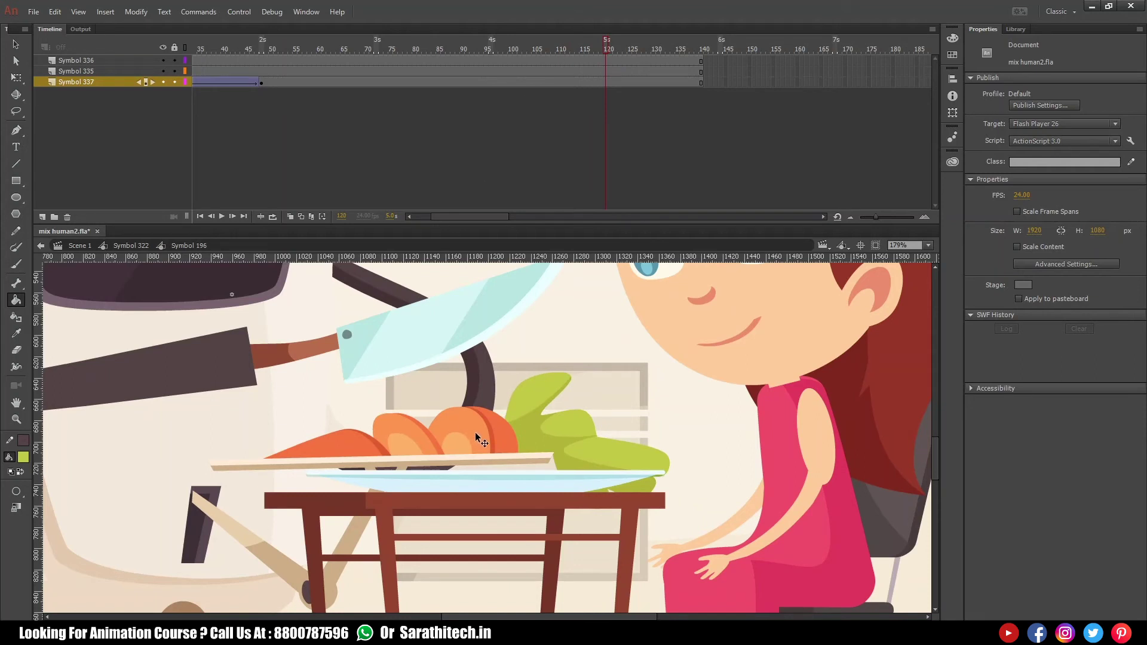
pyautogui.doubleClick(473, 432)
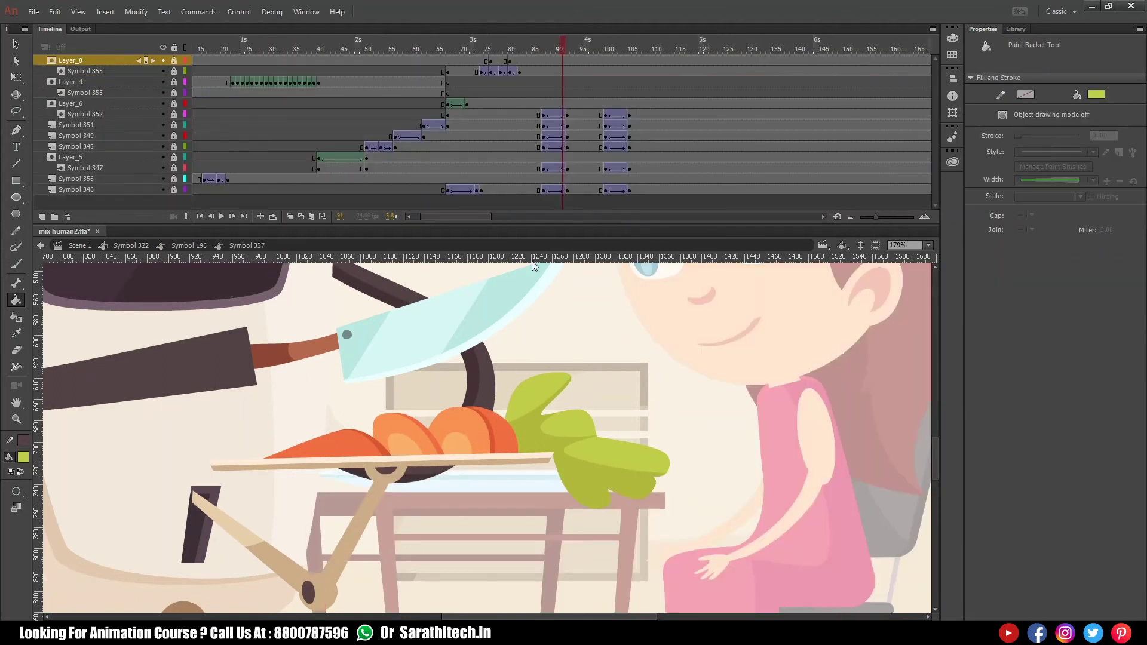
pyautogui.click(567, 45)
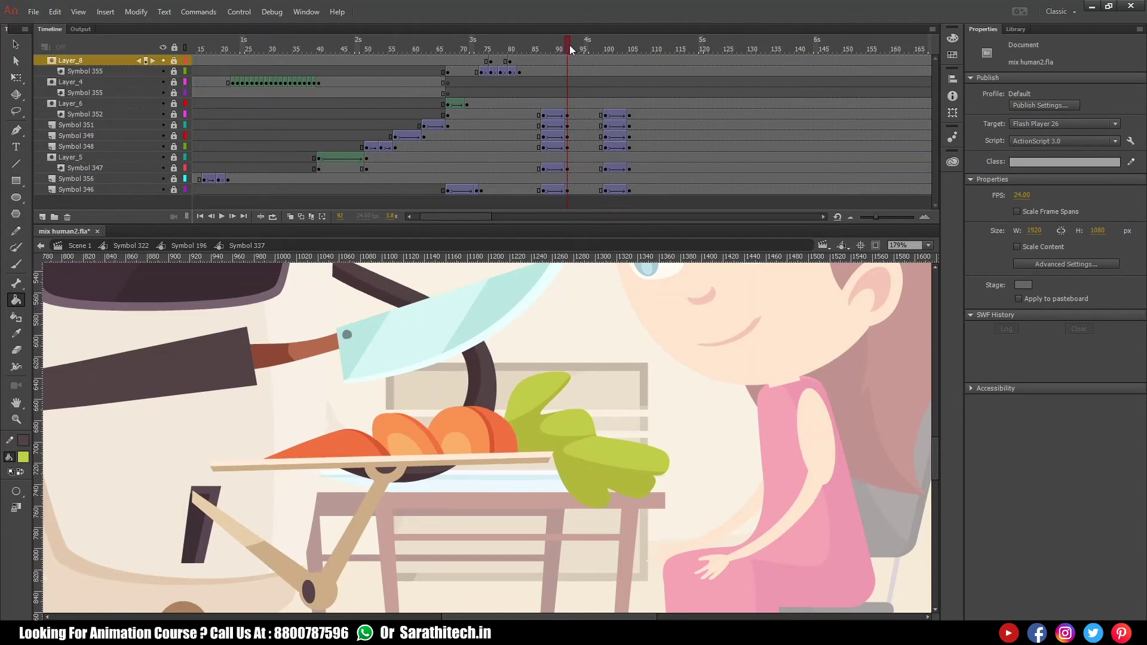
pyautogui.click(190, 246)
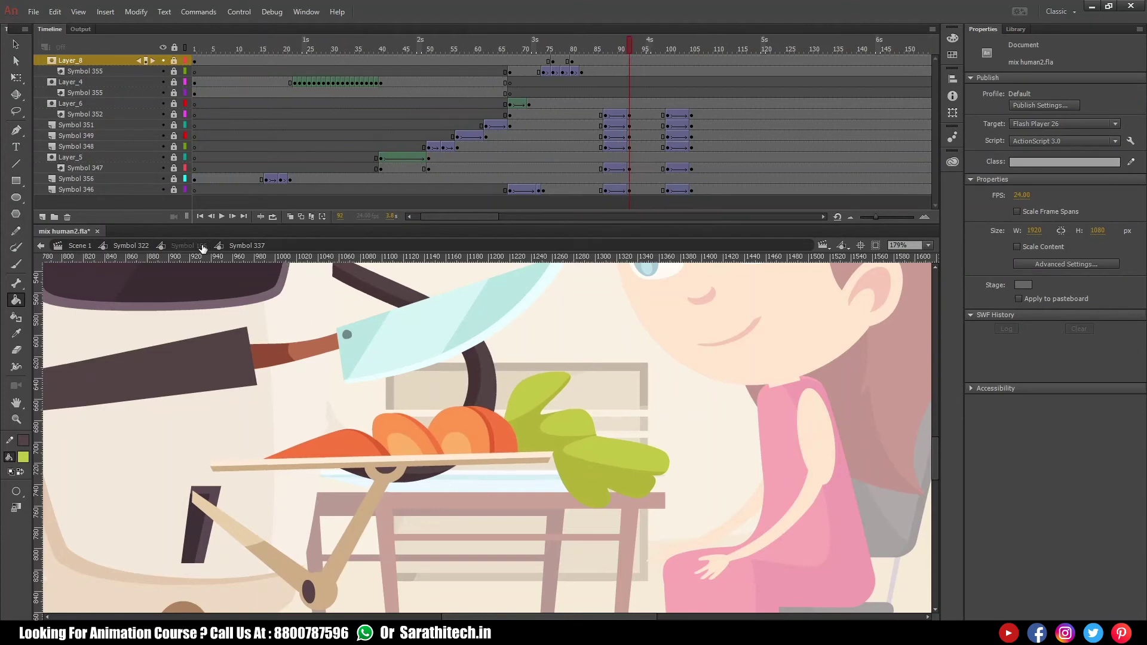
pyautogui.doubleClick(472, 445)
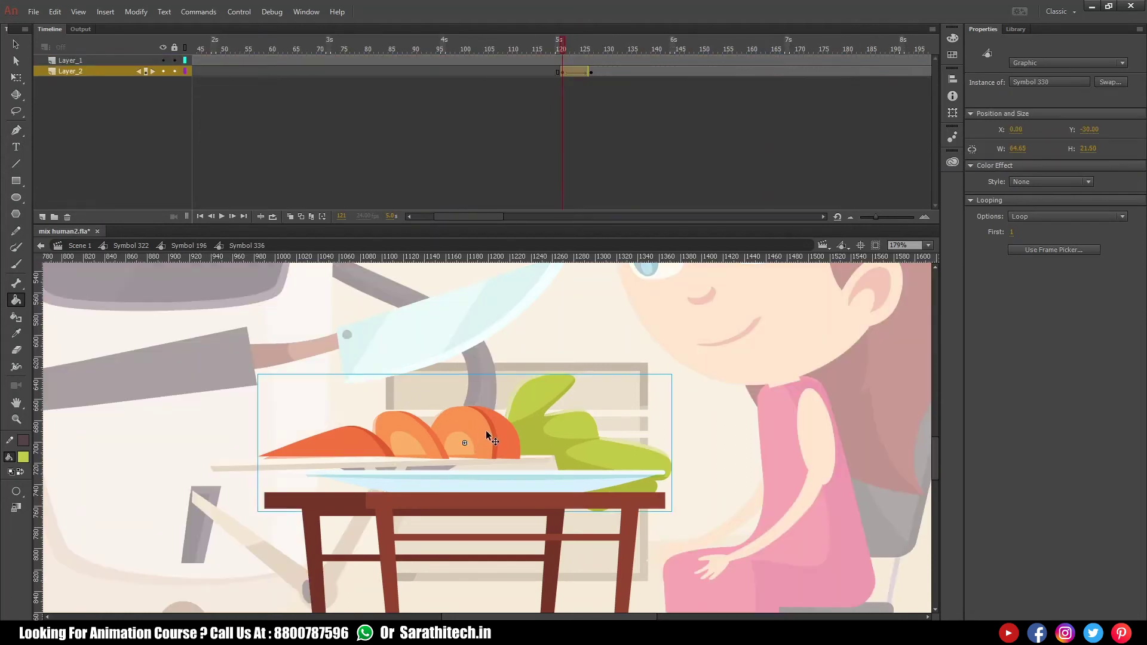
pyautogui.doubleClick(239, 465)
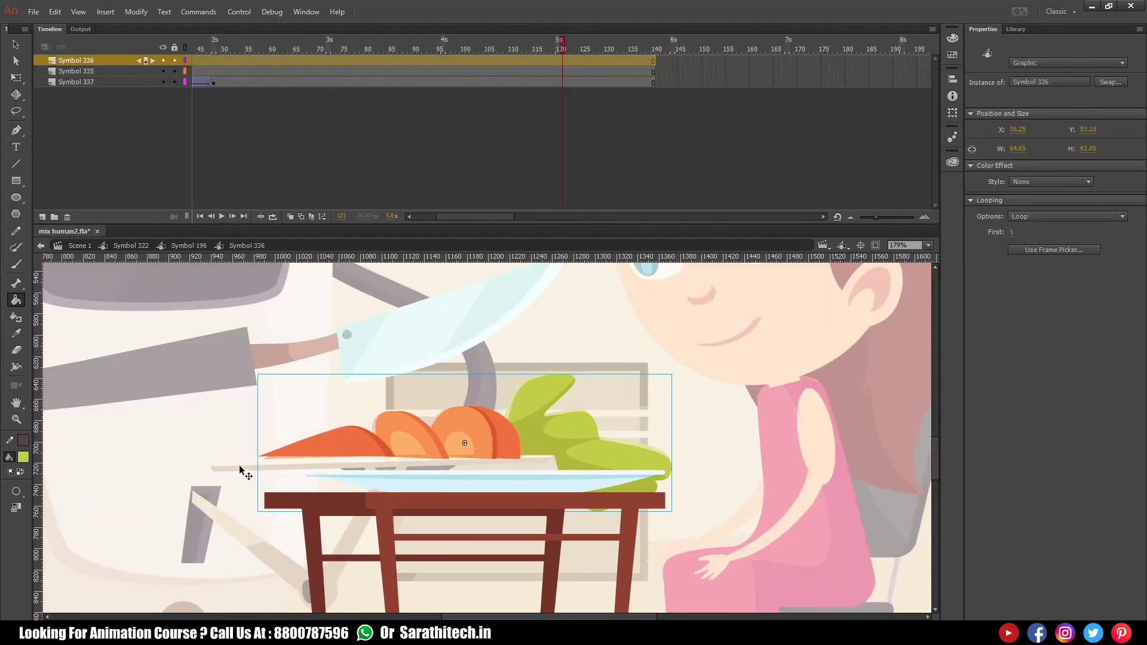
pyautogui.doubleClick(243, 468)
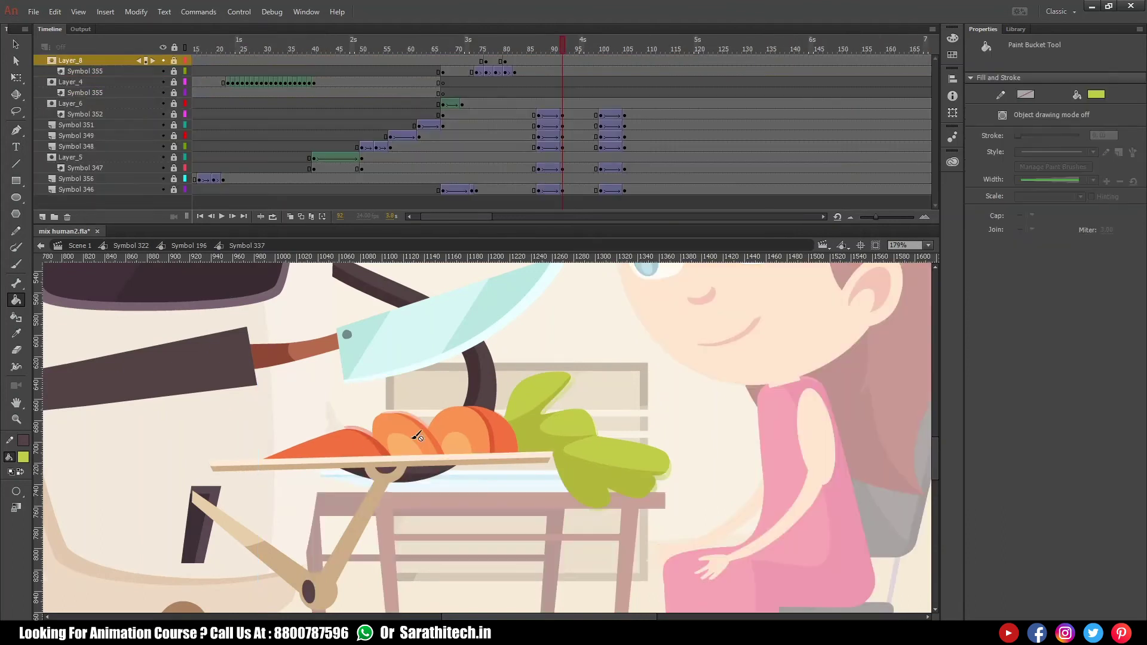
# - Unlock and hide the Layer_6 mask in Symbol 337, and open the masked carrot instance, Symbol 352, for editing
pyautogui.click(174, 104)
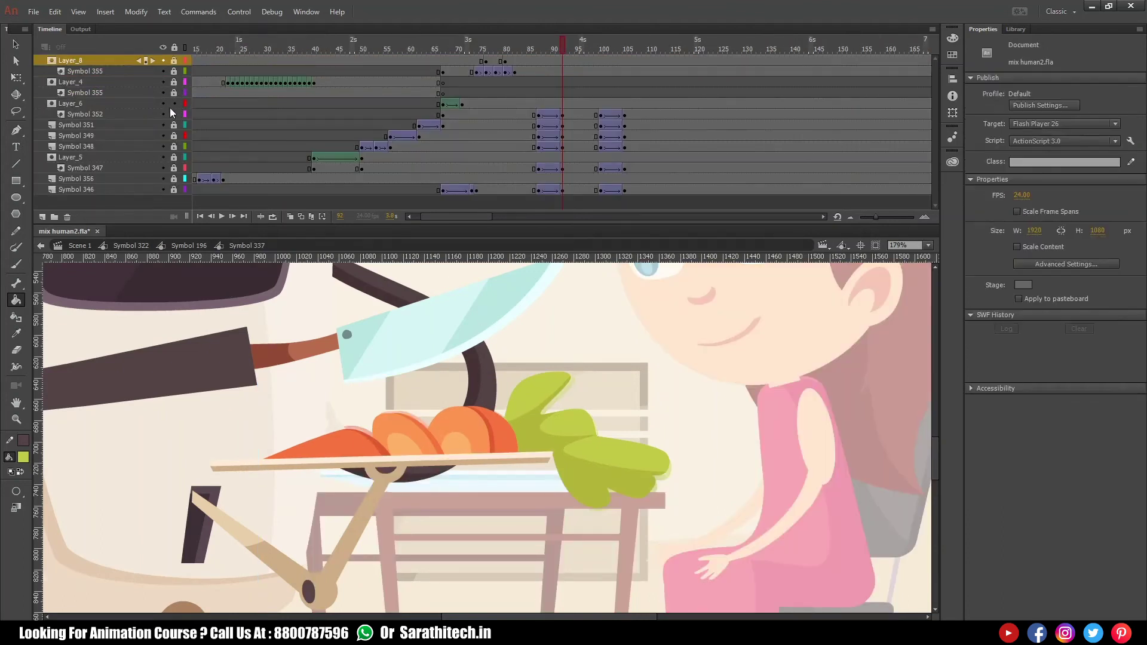
pyautogui.click(163, 104)
pyautogui.click(452, 430)
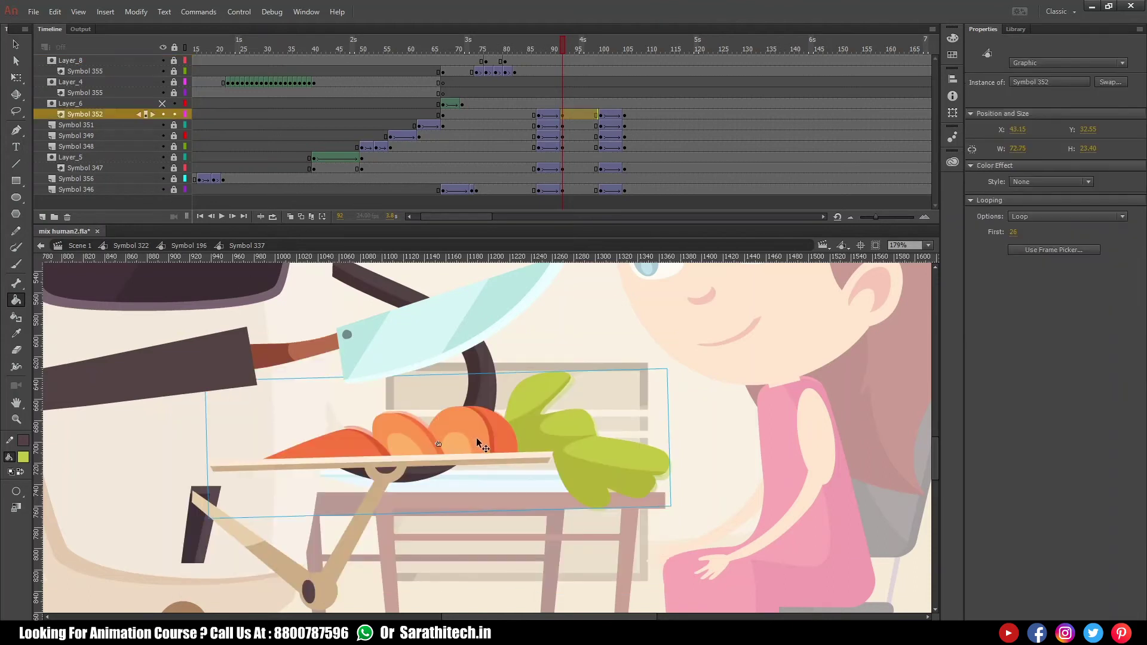
pyautogui.doubleClick(477, 437)
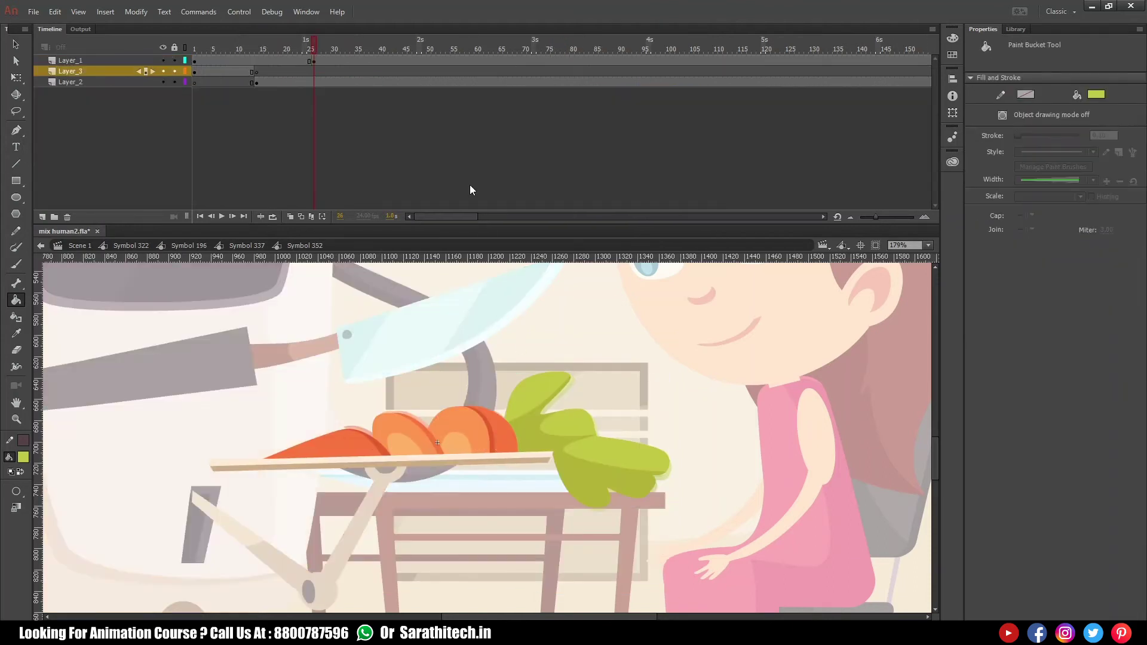
# - Insert a blank keyframe at frame 25 of Layer_2 in Symbol 352 to clear the carrot, and return to Symbol 196
pyautogui.click(310, 81)
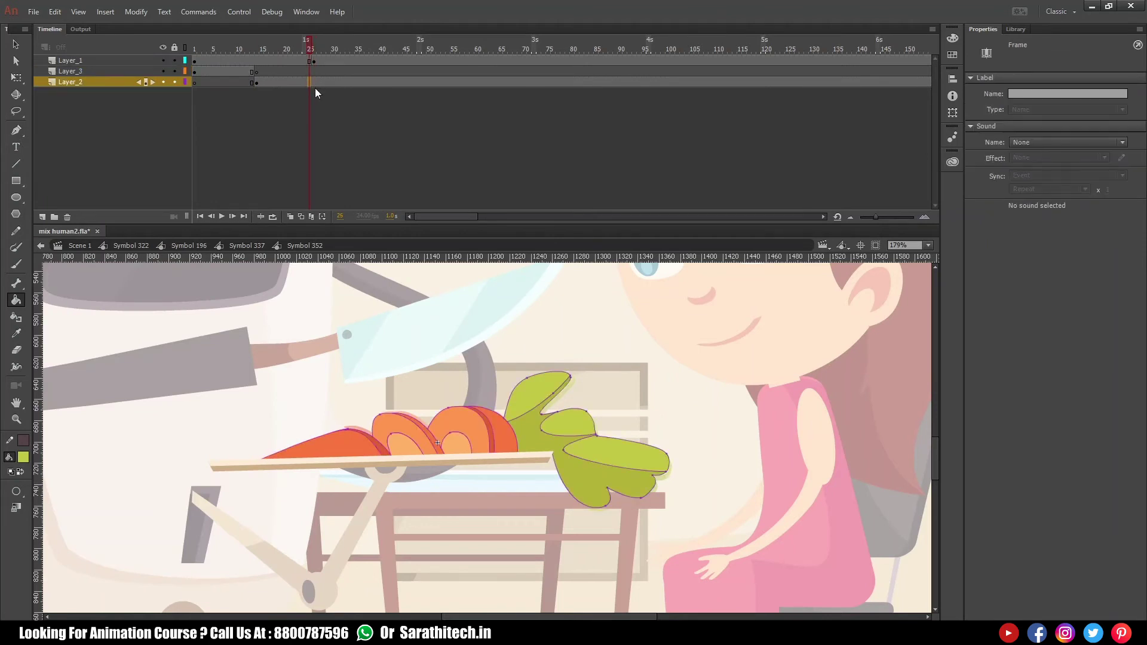
pyautogui.press('F7')
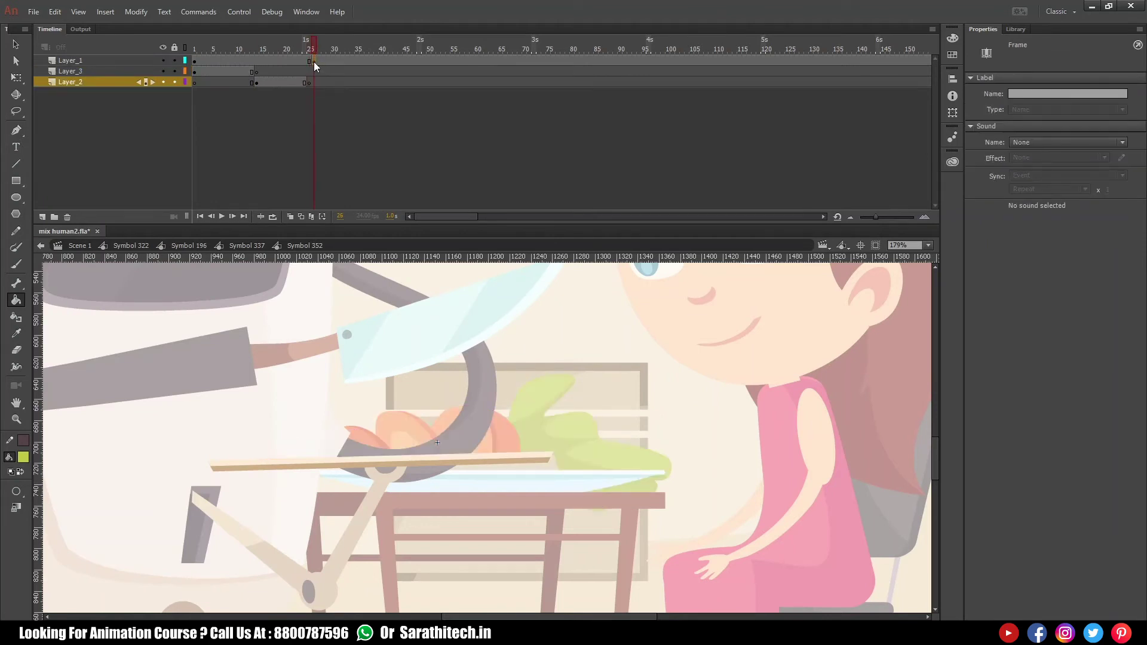
pyautogui.click(314, 62)
pyautogui.moveTo(313, 49)
pyautogui.mouseDown()
pyautogui.moveTo(303, 53)
pyautogui.moveTo(324, 51)
pyautogui.mouseUp()
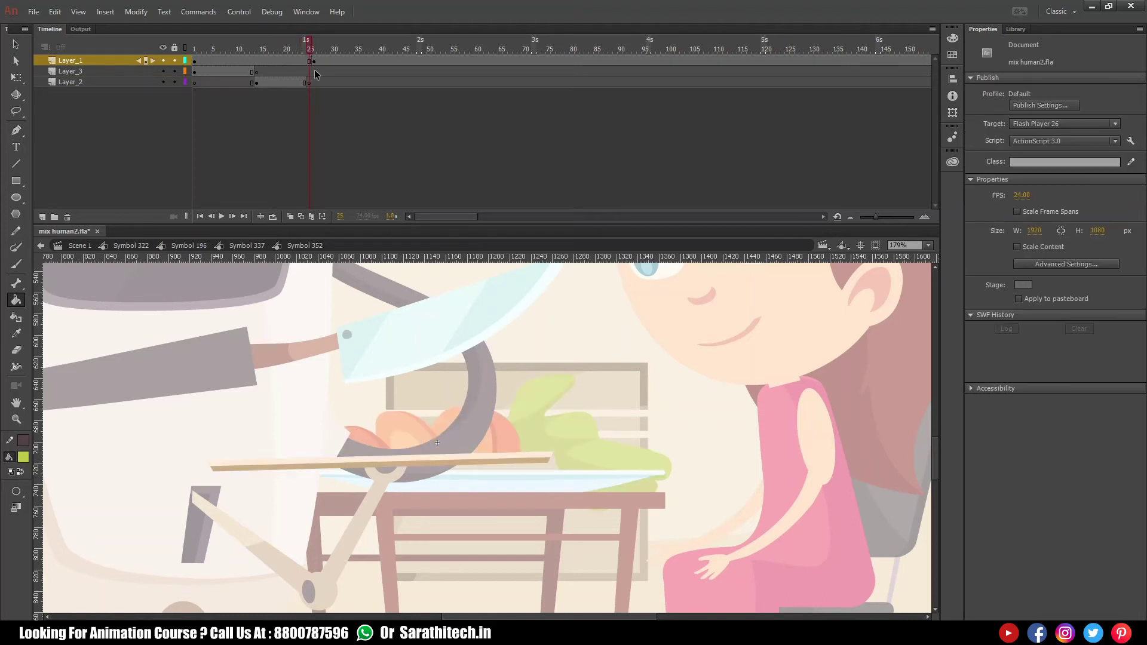
pyautogui.click(261, 244)
pyautogui.click(189, 245)
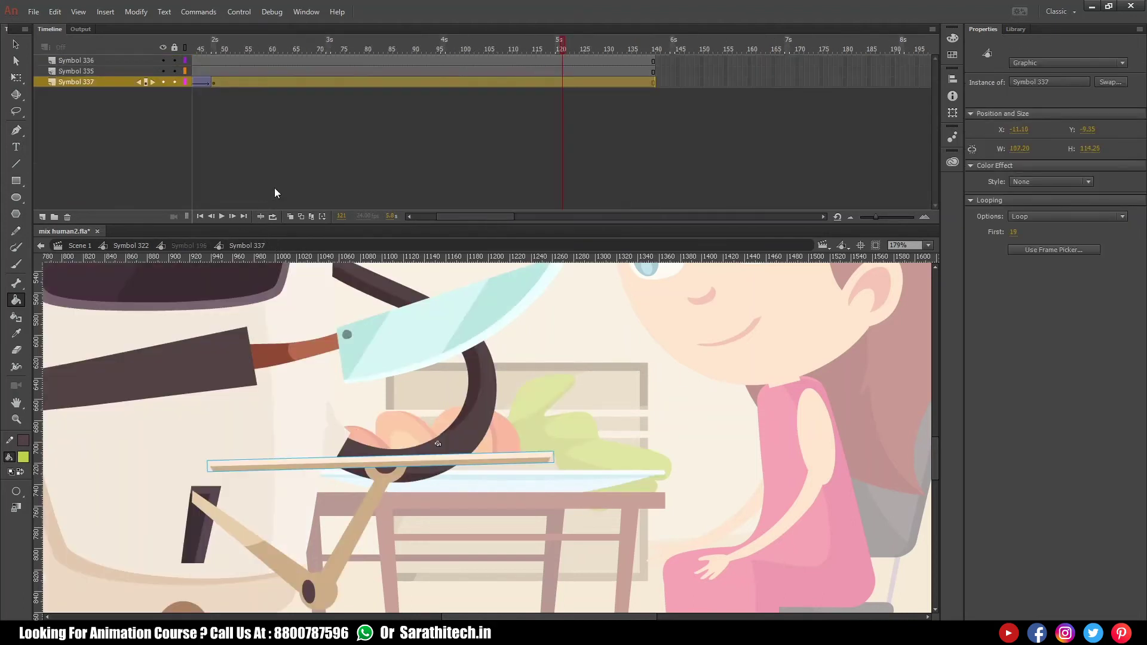
# - Reopen the masked carrot, Symbol 352, inside Symbol 337 and clear the keyframe at frame 25 of Layer_2
pyautogui.moveTo(515, 51); pyautogui.dragTo(549, 55)
pyautogui.doubleClick(492, 459)
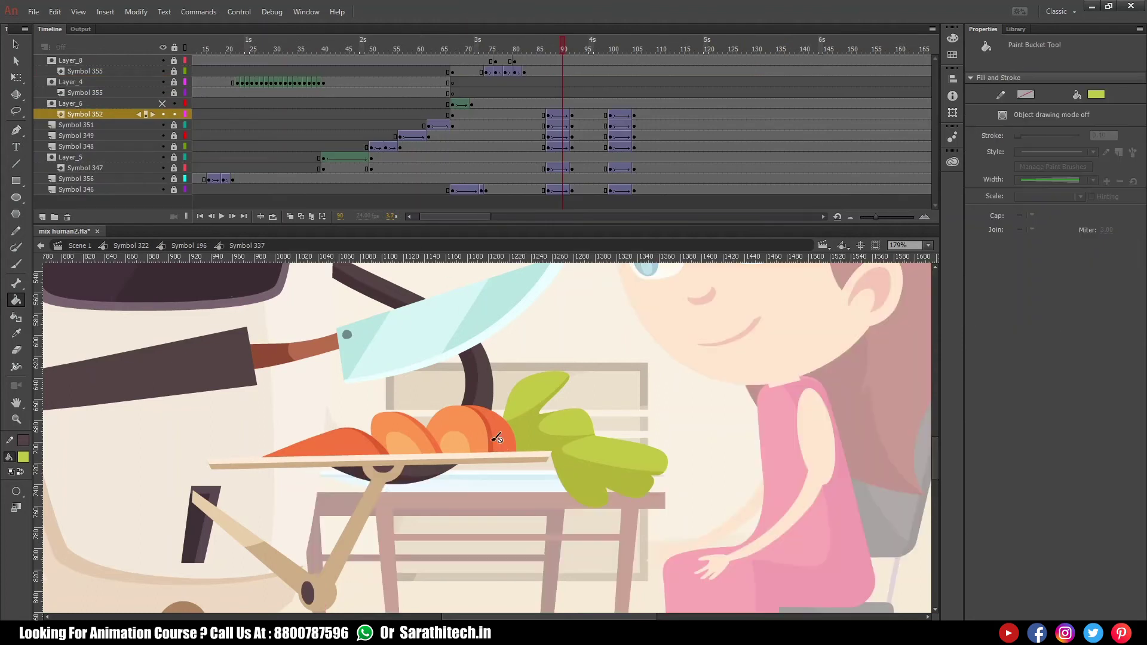
pyautogui.doubleClick(490, 446)
pyautogui.click(313, 82)
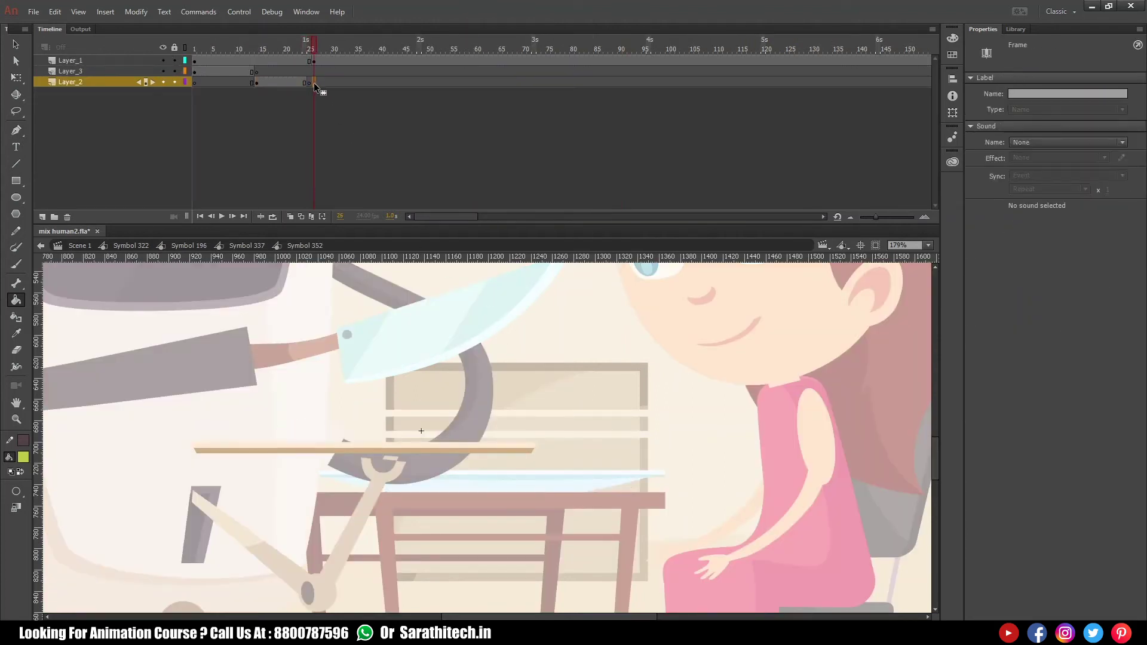
pyautogui.click(309, 82)
pyautogui.moveTo(312, 50); pyautogui.dragTo(317, 53)
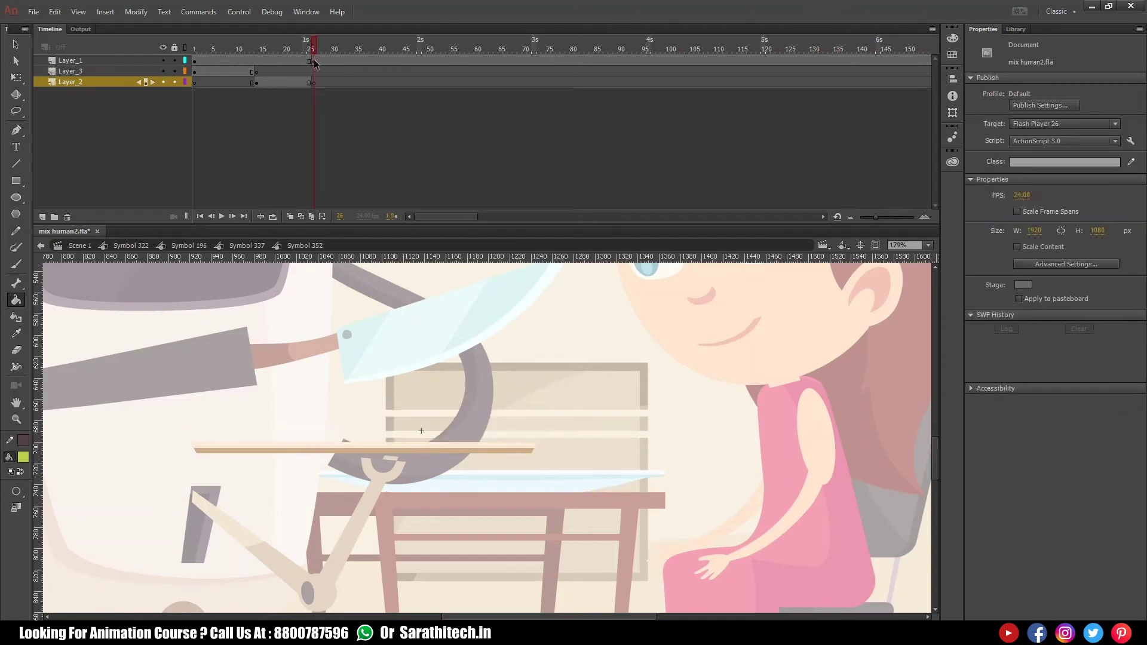
# - Clear the keyframe at frame 26 of Layer_1 in Symbol 352 and return to Symbol 337
pyautogui.click(314, 60)
pyautogui.moveTo(313, 49); pyautogui.dragTo(313, 52)
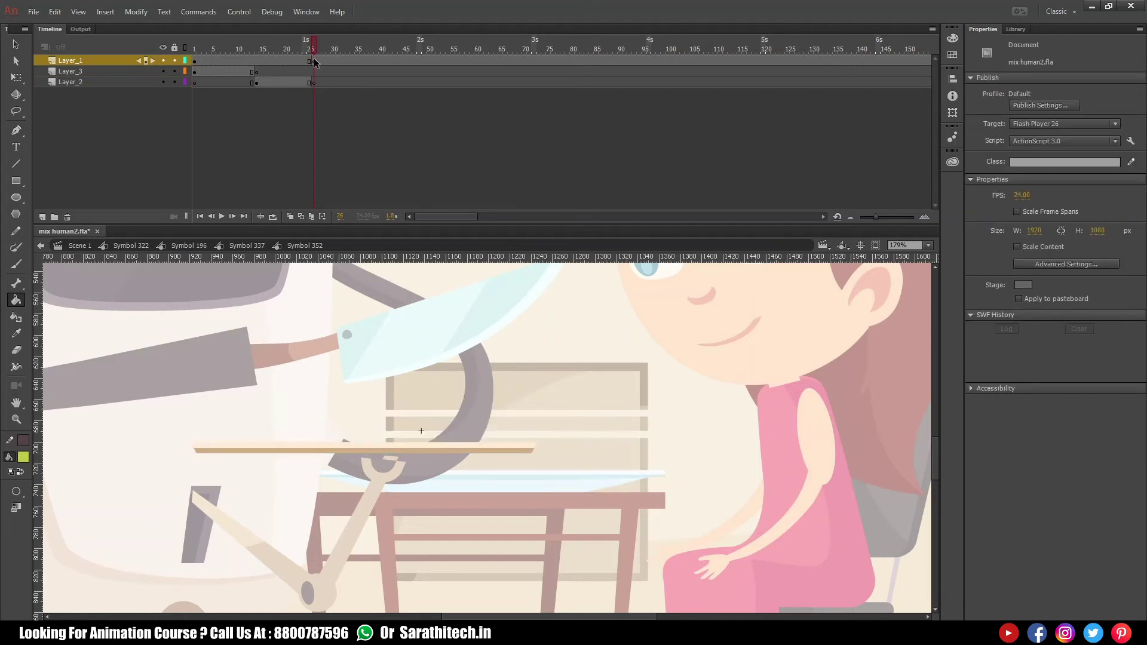
pyautogui.click(314, 61)
pyautogui.hotkey('shift', 'F6')
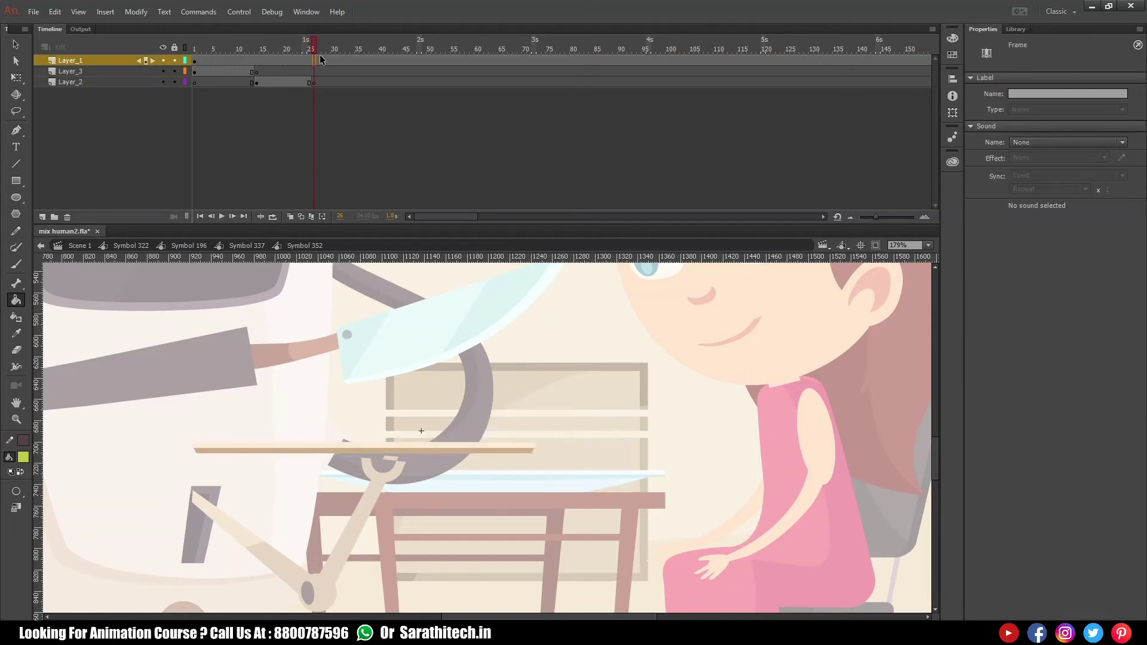
pyautogui.click(320, 53)
pyautogui.click(251, 240)
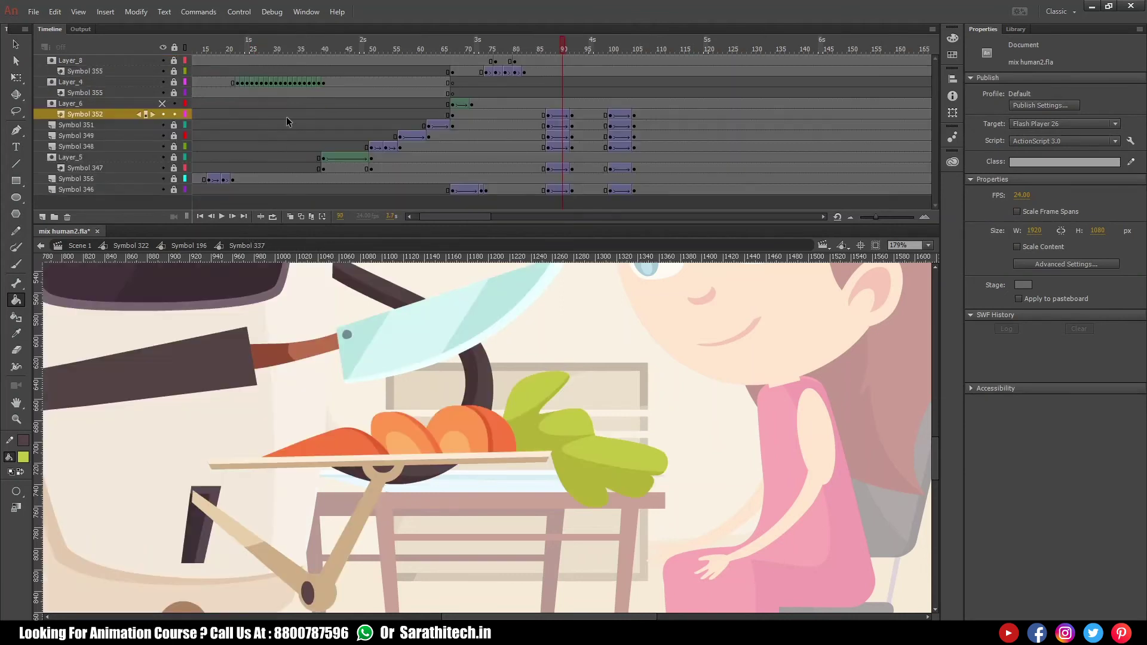
# - Replay Symbol 196 around frame 120 to check the carrot at the handover, and scrub back through the earlier robot animation
pyautogui.moveTo(491, 48); pyautogui.dragTo(577, 66)
pyautogui.click(200, 245)
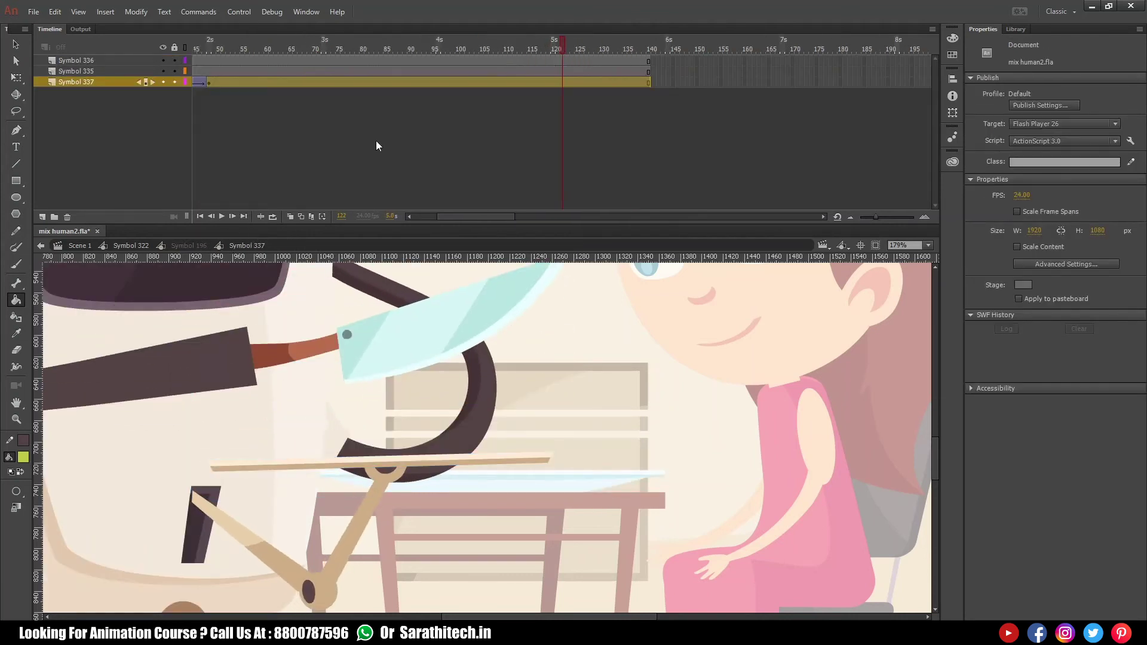
pyautogui.click(467, 51)
pyautogui.press('Return')
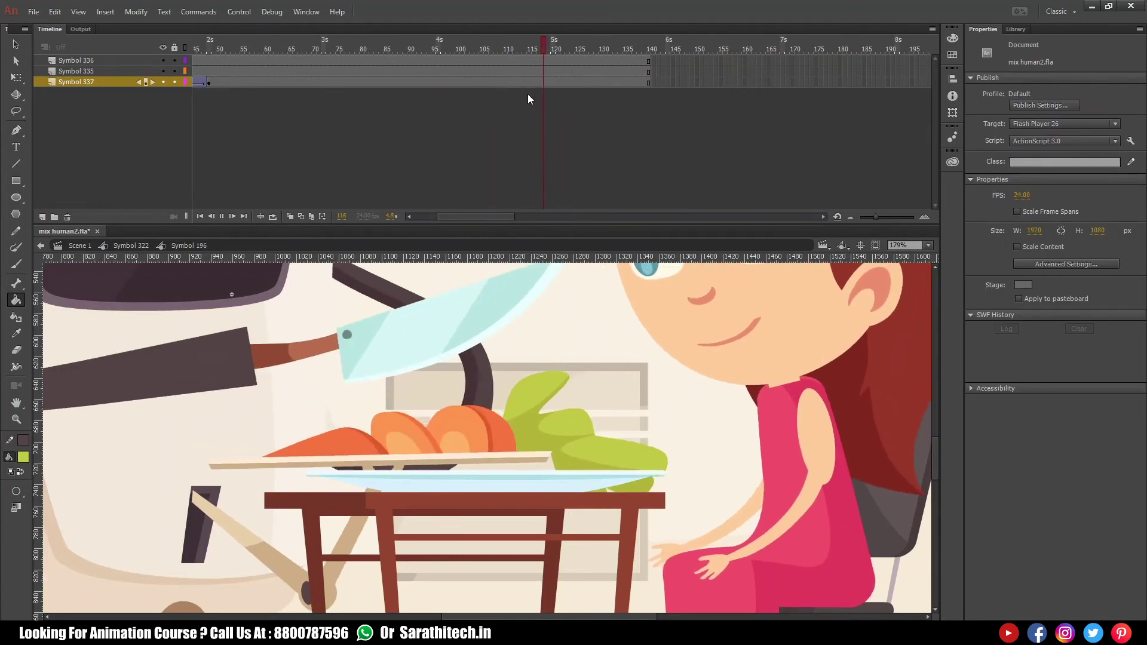
pyautogui.press('Return')
pyautogui.keyDown('ctrl'); pyautogui.keyDown('shift'); pyautogui.click(525, 479); pyautogui.keyUp('shift'); pyautogui.keyUp('ctrl')
pyautogui.keyDown('ctrl'); pyautogui.keyDown('shift'); pyautogui.click(525, 479); pyautogui.keyUp('shift'); pyautogui.keyUp('ctrl')
pyautogui.moveTo(432, 429); pyautogui.dragTo(457, 444)
pyautogui.moveTo(214, 297)
pyautogui.mouseDown()
pyautogui.moveTo(370, 413)
pyautogui.moveTo(825, 615)
pyautogui.mouseUp()
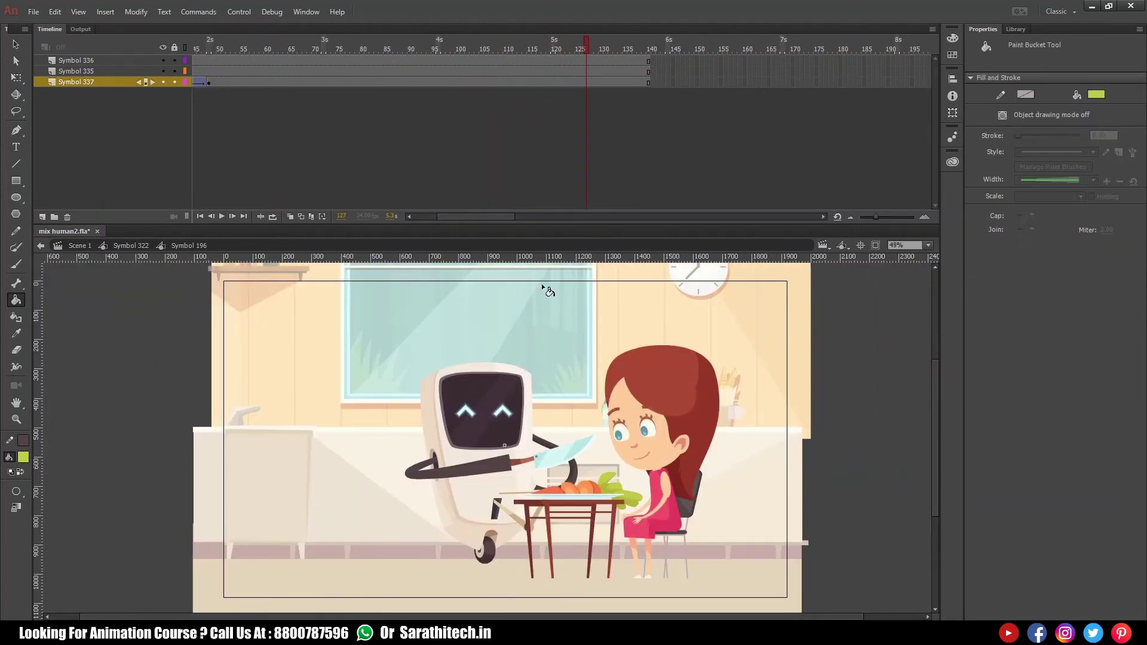
pyautogui.moveTo(484, 218); pyautogui.dragTo(331, 231)
pyautogui.moveTo(216, 52); pyautogui.dragTo(446, 52)
# - Open Symbol 337 at frame 1, unlock all its layers and hide the Layer_4 and Layer_8 masks
pyautogui.keyDown('ctrl'); pyautogui.click(507, 421); pyautogui.keyUp('ctrl')
pyautogui.moveTo(322, 362); pyautogui.dragTo(655, 598)
pyautogui.keyDown('ctrl'); pyautogui.doubleClick(526, 340); pyautogui.keyUp('ctrl')
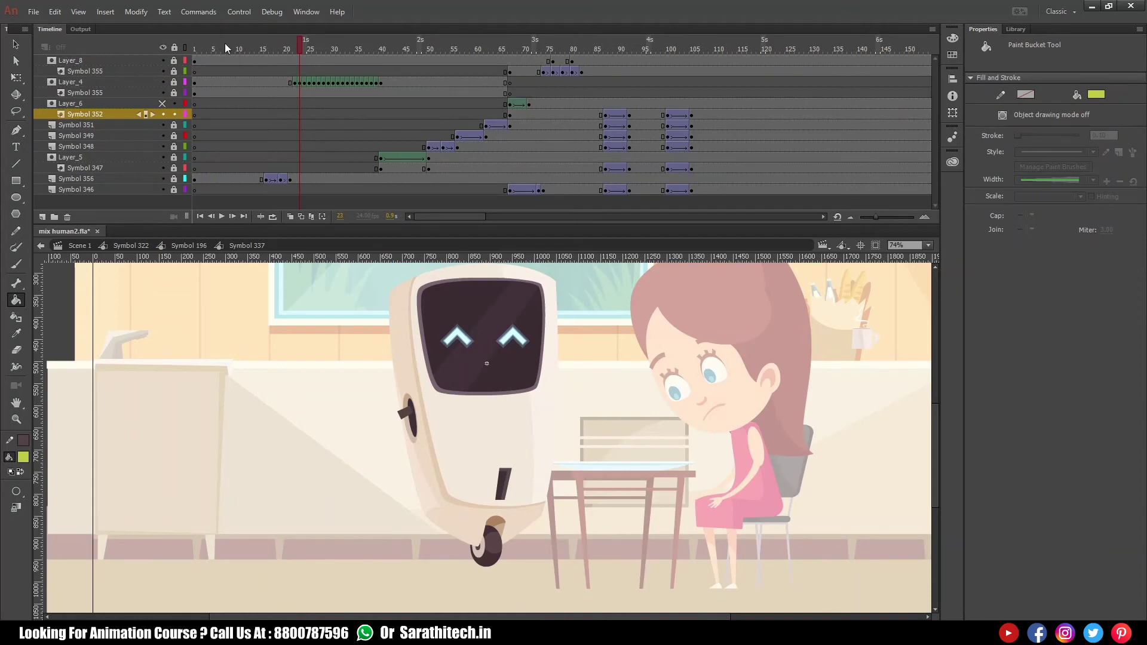
pyautogui.click(194, 47)
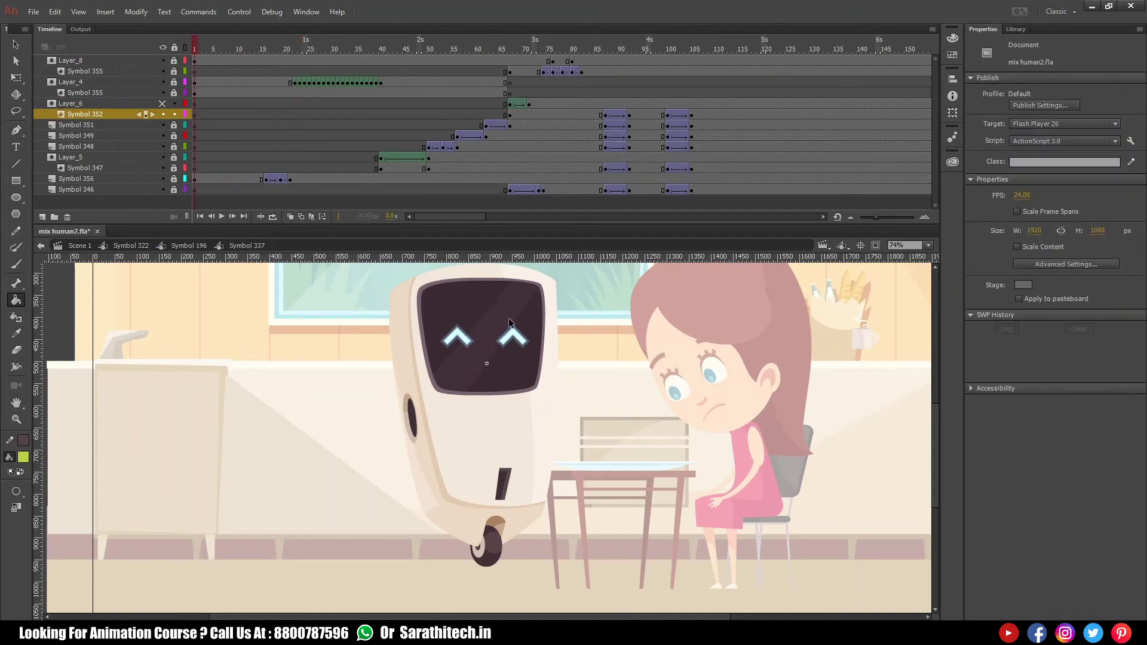
pyautogui.moveTo(174, 60); pyautogui.dragTo(174, 189)
pyautogui.click(174, 104)
pyautogui.click(163, 82)
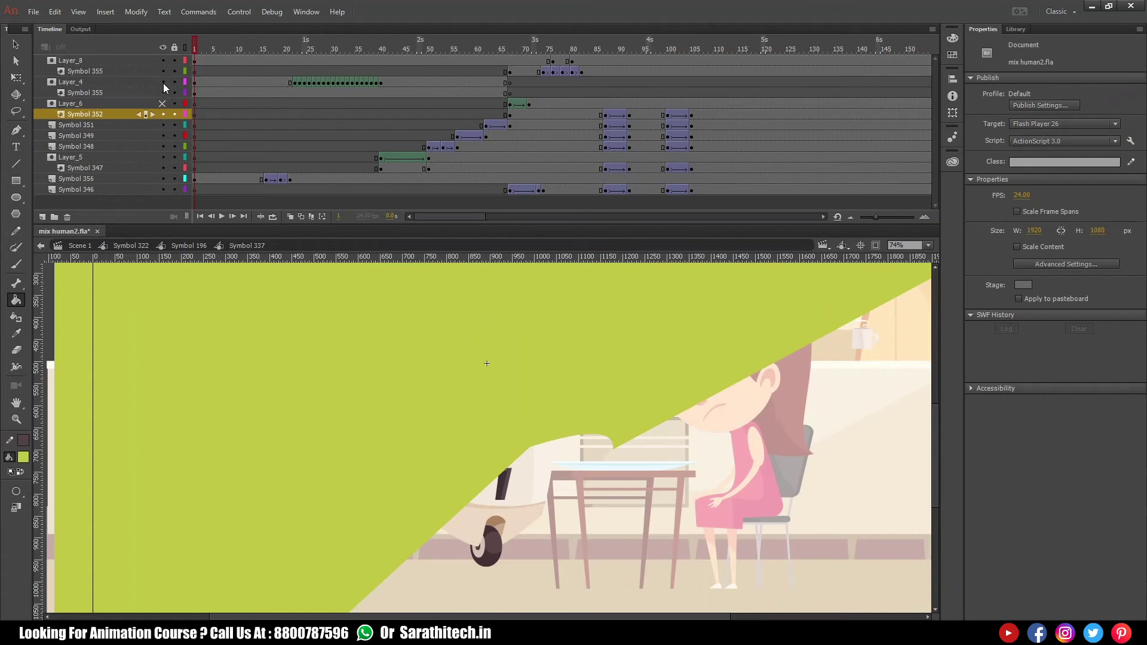
pyautogui.click(163, 60)
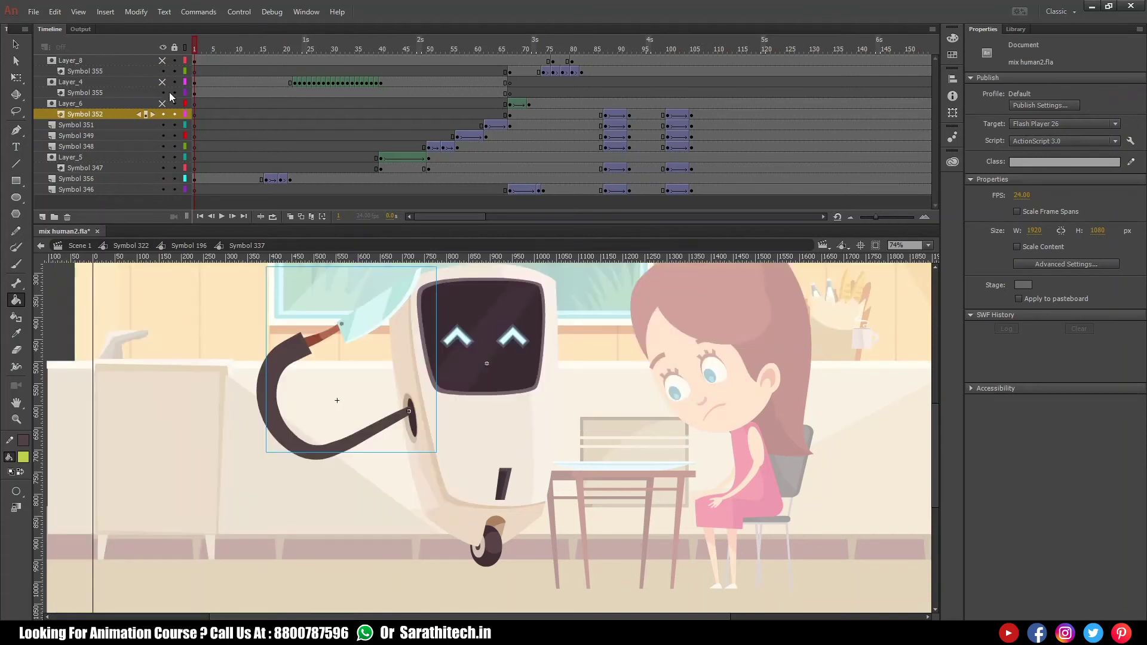
# - Open the robot body, Symbol 356, for editing and extend Layer_1 past frame 145
pyautogui.click(506, 358)
pyautogui.moveTo(506, 360)
pyautogui.mouseDown()
pyautogui.moveTo(534, 362)
pyautogui.moveTo(497, 361)
pyautogui.mouseUp()
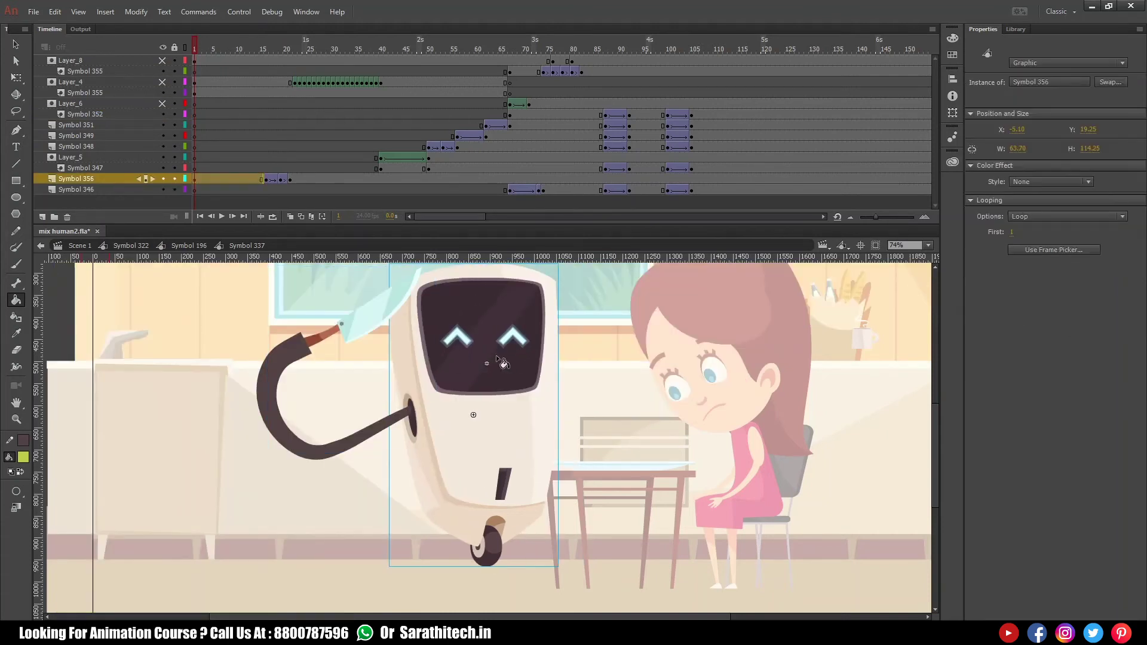
pyautogui.doubleClick(504, 361)
pyautogui.moveTo(738, 60); pyautogui.dragTo(884, 59)
pyautogui.press('F5')
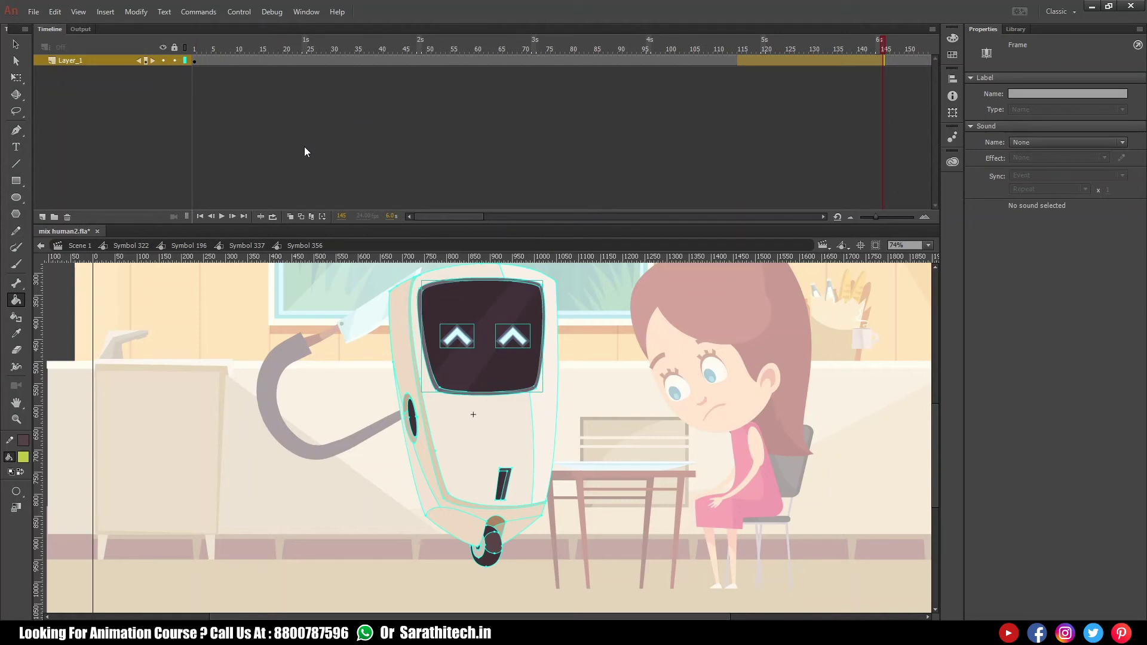
# - Move both chevron eyes in place onto a new layer above Layer_1, lock Layer_1, and return to Symbol 337
pyautogui.click(457, 338)
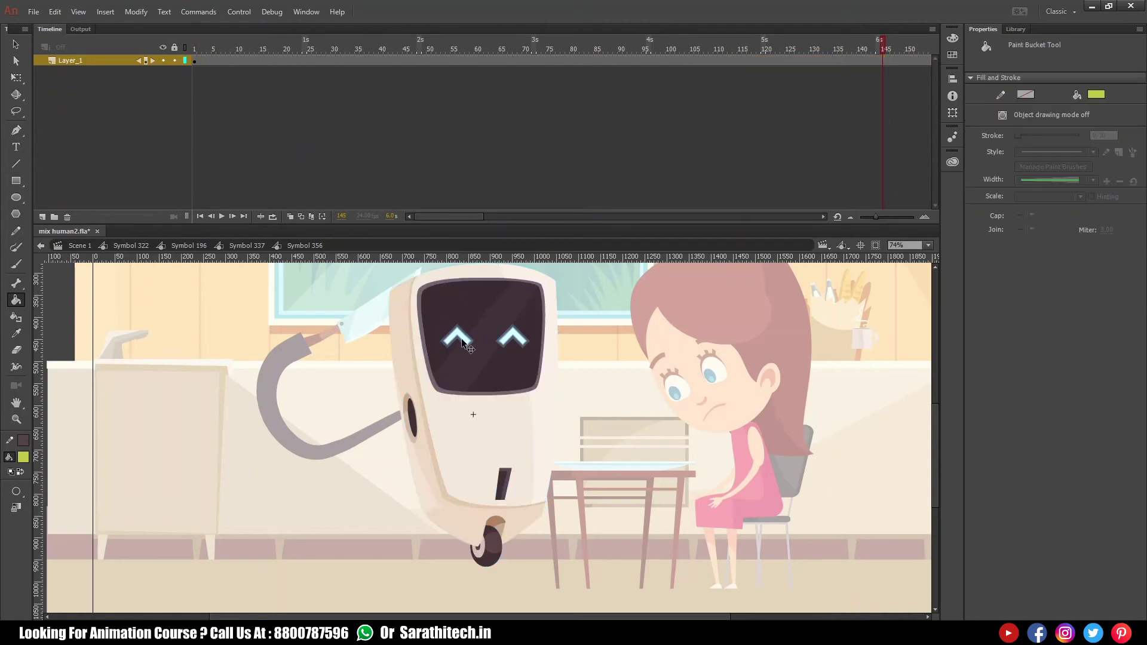
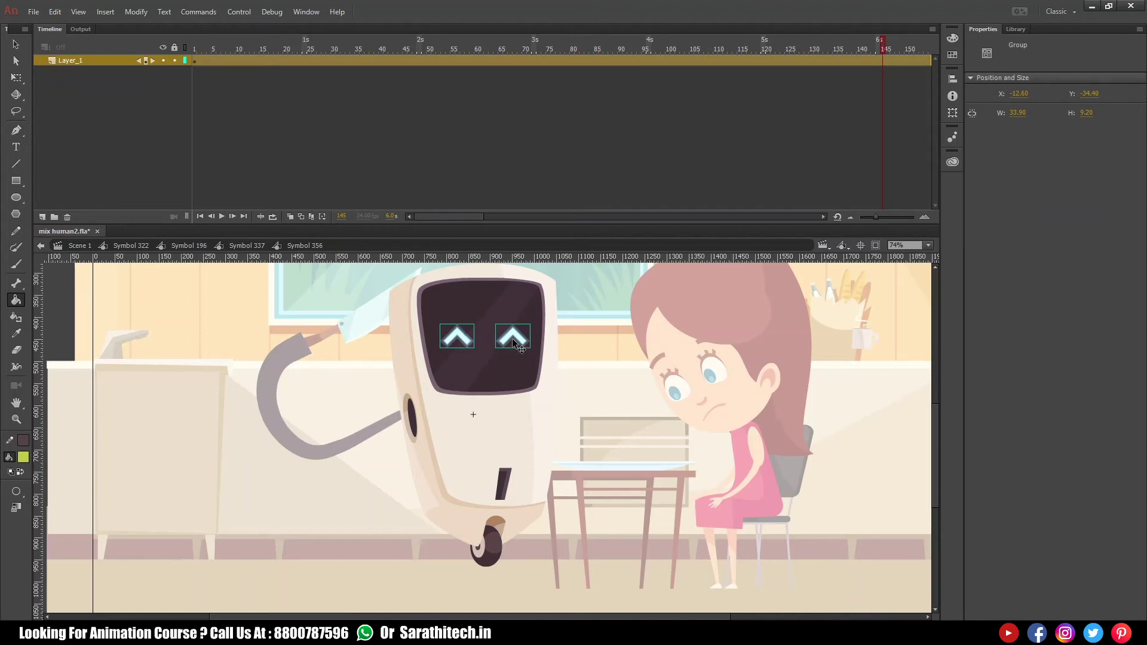
pyautogui.press('Delete')
pyautogui.click(42, 218)
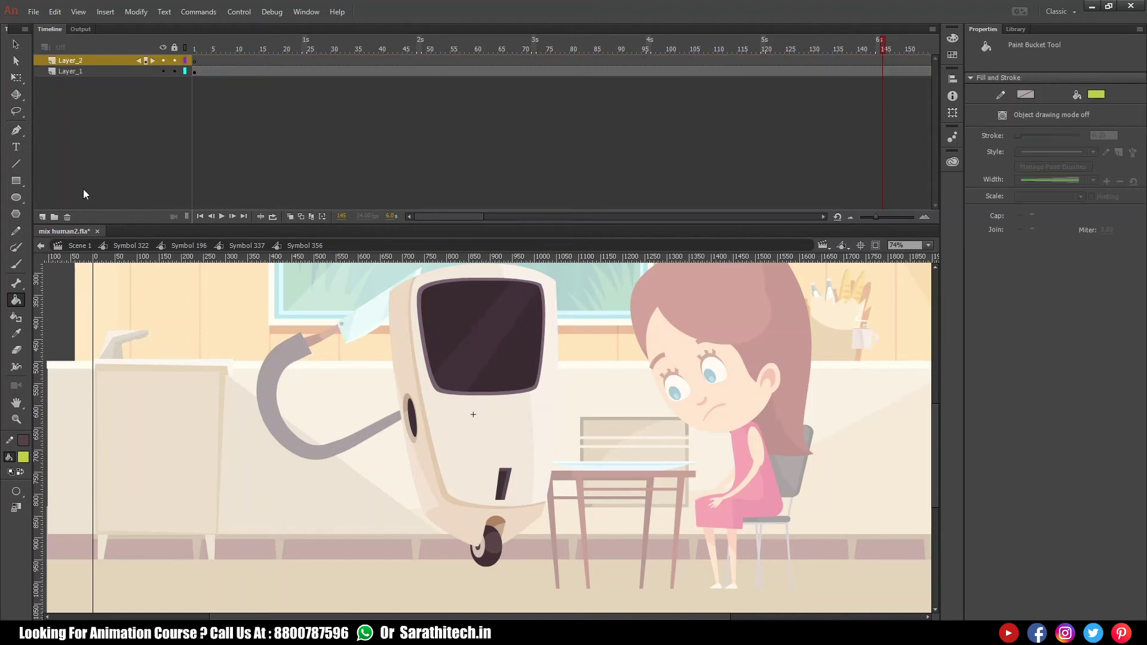
pyautogui.hotkey('ctrl', 'shift', 'v')
pyautogui.click(174, 71)
pyautogui.click(195, 45)
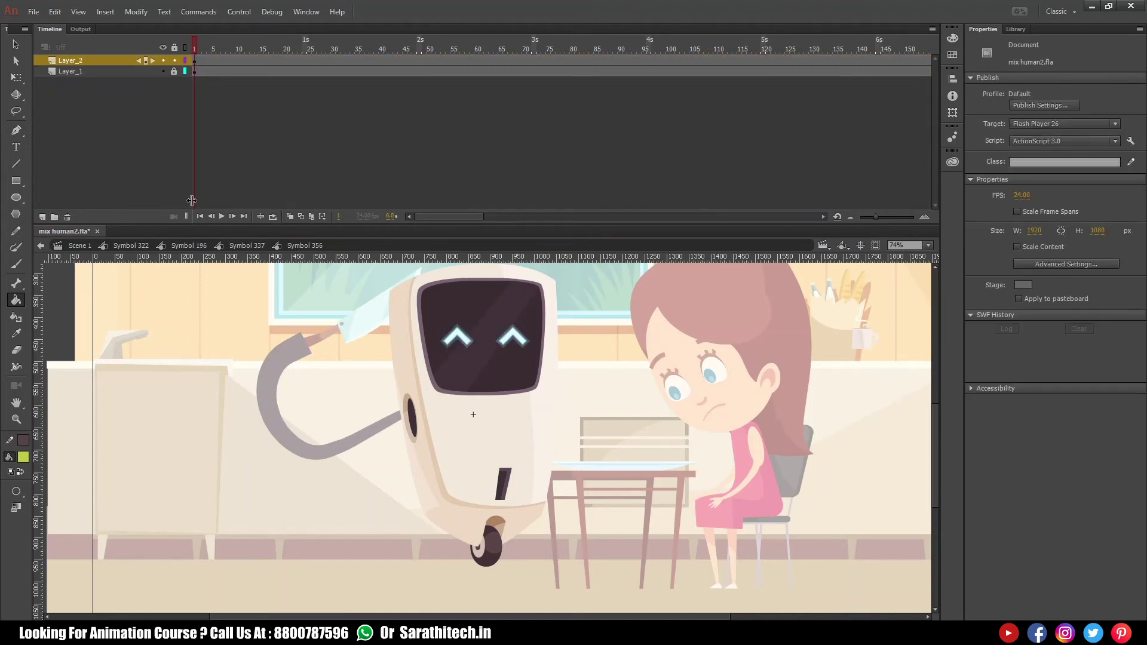
pyautogui.click(247, 245)
pyautogui.click(116, 179)
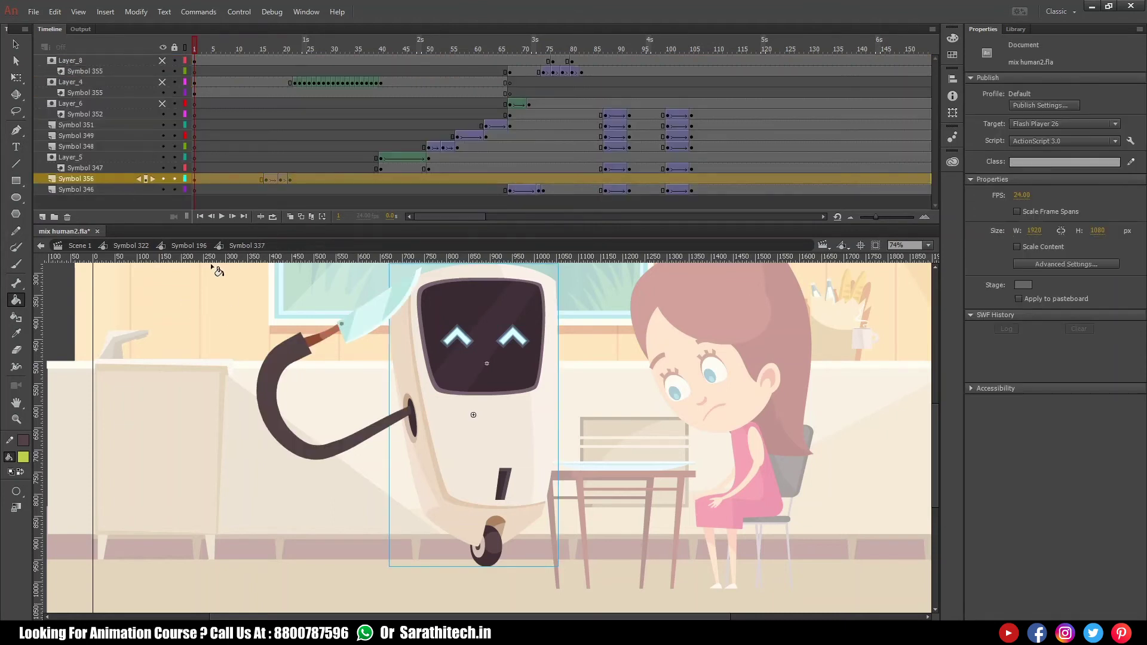
pyautogui.rightClick(126, 183)
pyautogui.click(144, 191)
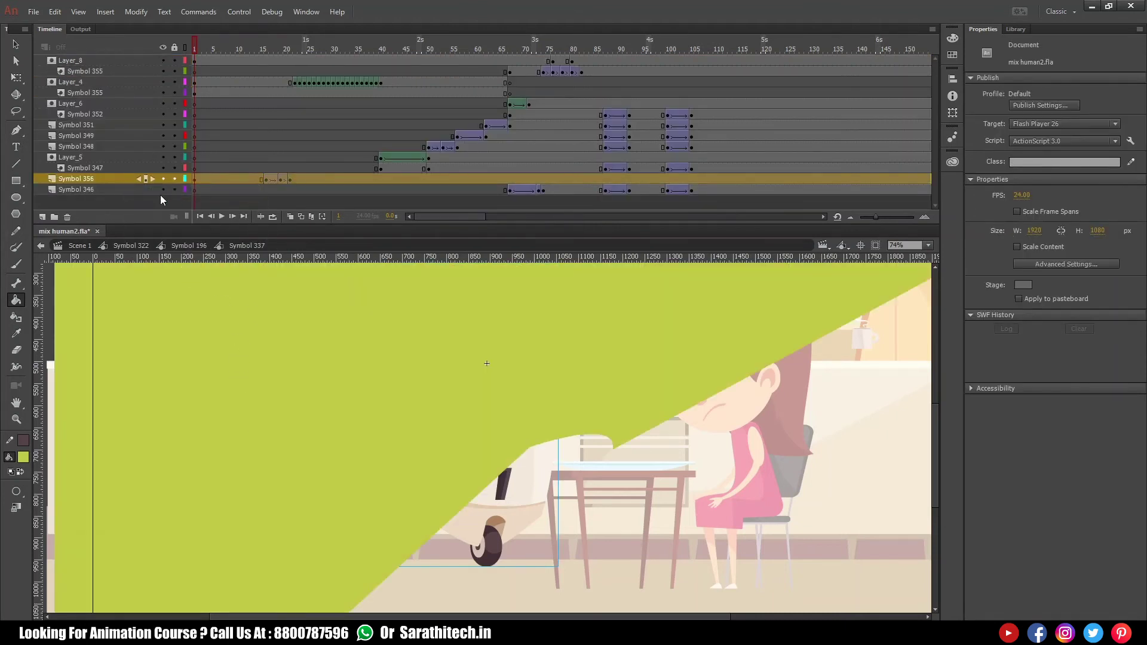
pyautogui.hotkey('ctrl', 'z')
pyautogui.rightClick(132, 177)
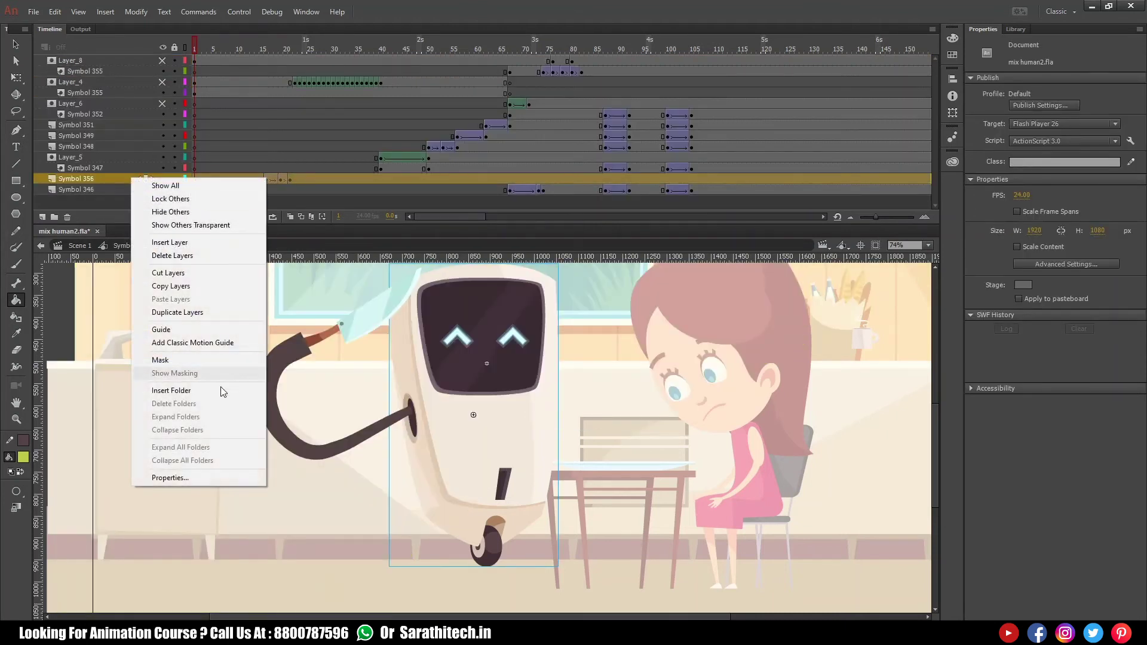
pyautogui.rightClick(308, 183)
pyautogui.click(407, 477)
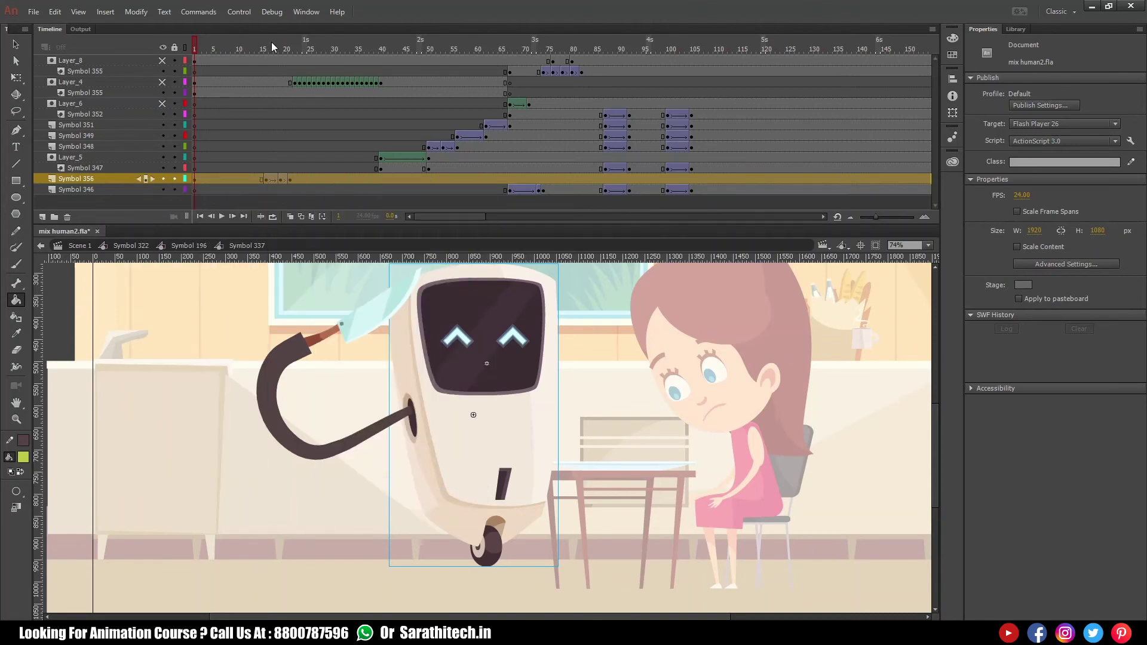
# - Reopen Symbol 356 and convert the robot's left chevron eye on Layer_2 into a symbol
pyautogui.doubleClick(514, 374)
pyautogui.scroll(3, 516, 416)
pyautogui.click(431, 389)
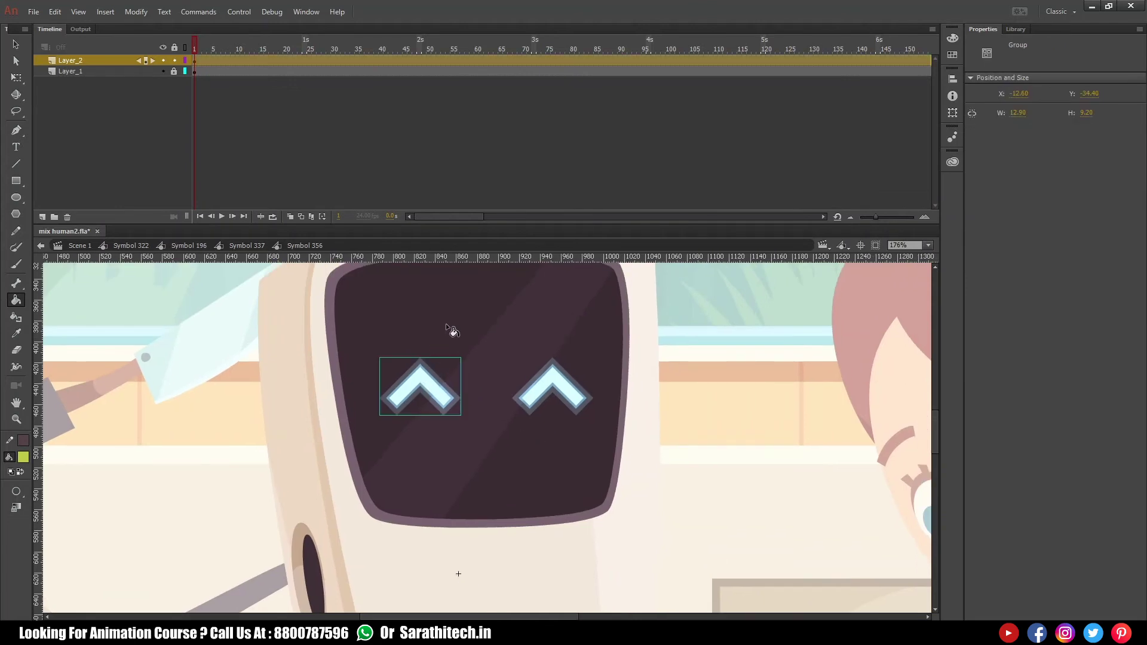
pyautogui.moveTo(342, 350); pyautogui.dragTo(608, 477)
pyautogui.moveTo(630, 386); pyautogui.dragTo(571, 428)
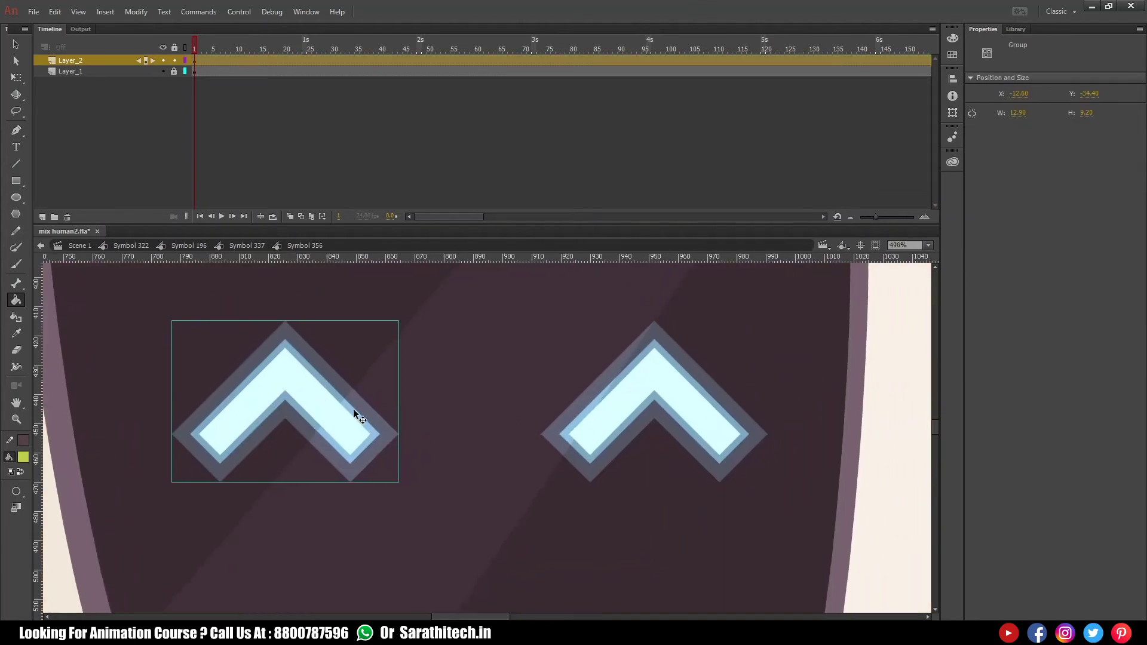
pyautogui.moveTo(519, 420); pyautogui.dragTo(512, 408)
pyautogui.press('F8')
pyautogui.press('Return')
# - Break apart the left eye's group inside Symbol 353 and return to Symbol 337
pyautogui.doubleClick(330, 424)
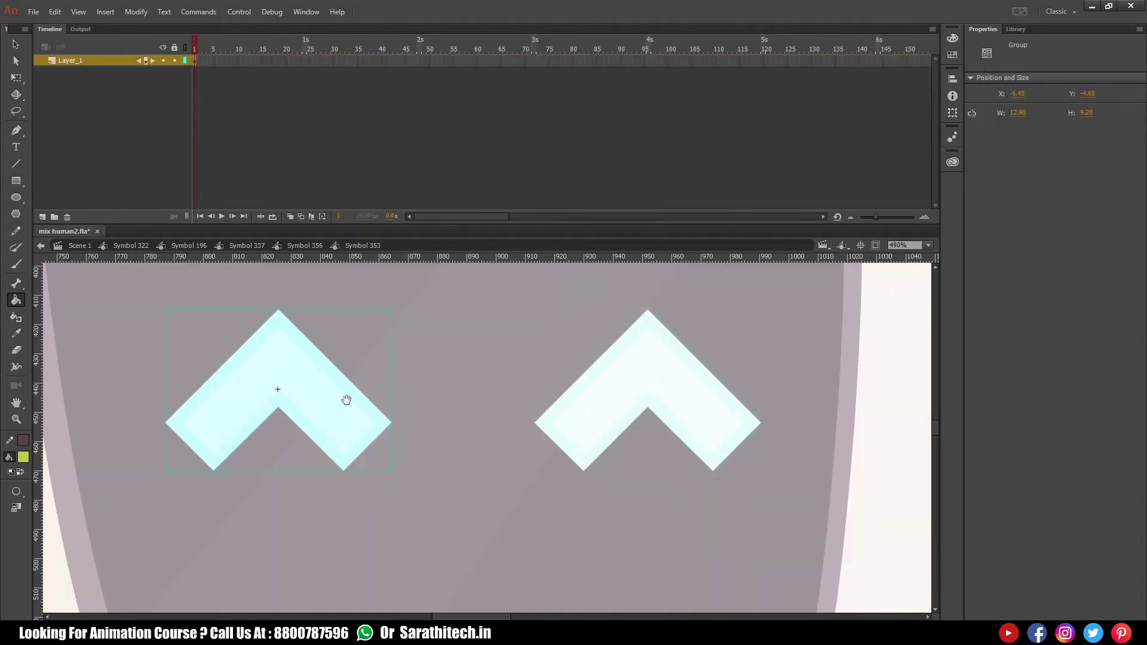
pyautogui.moveTo(346, 400); pyautogui.dragTo(402, 407)
pyautogui.hotkey('ctrl', 'b')
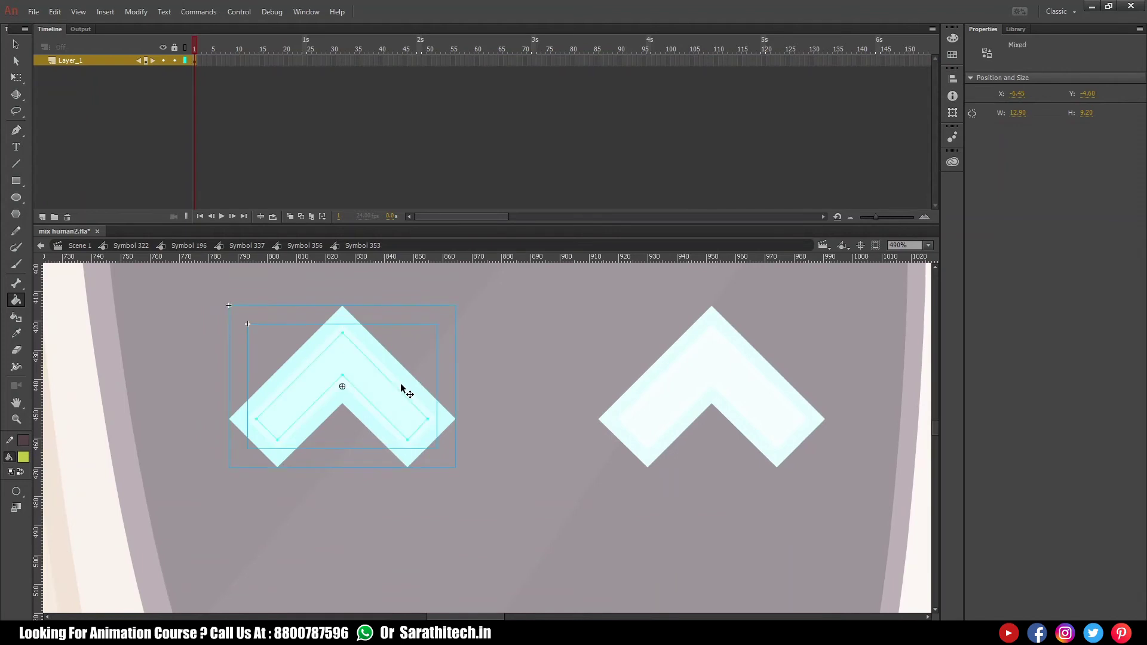
pyautogui.click(246, 246)
pyautogui.moveTo(361, 371); pyautogui.dragTo(457, 372)
pyautogui.hotkey('ctrl', 'z')
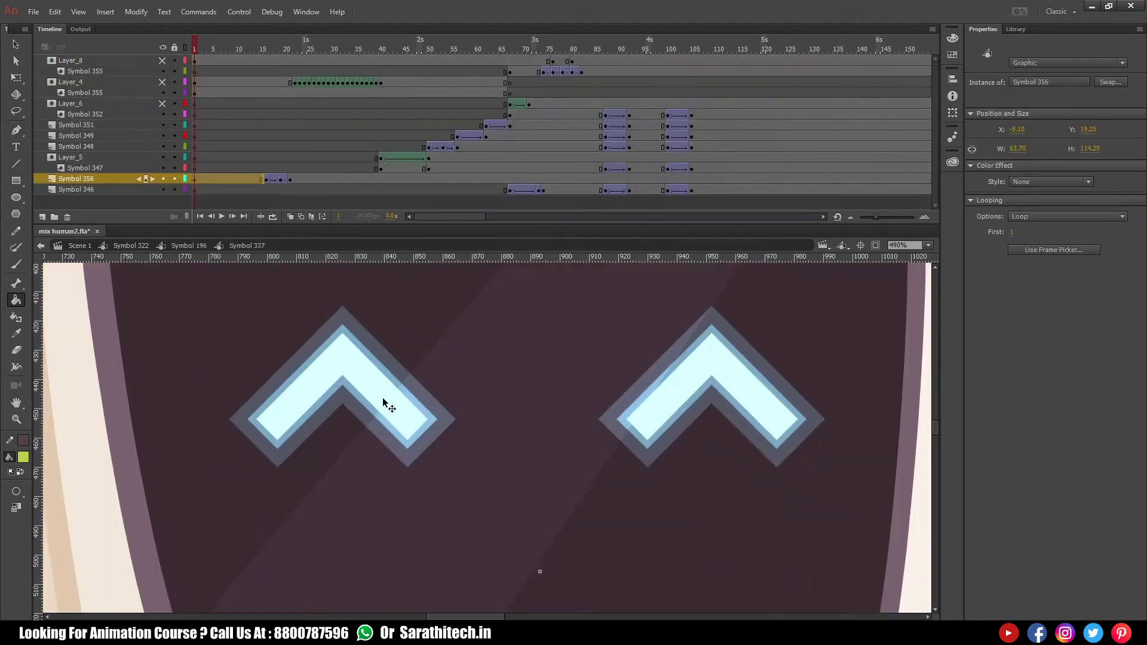
pyautogui.doubleClick(383, 398)
pyautogui.moveTo(401, 398); pyautogui.dragTo(509, 386)
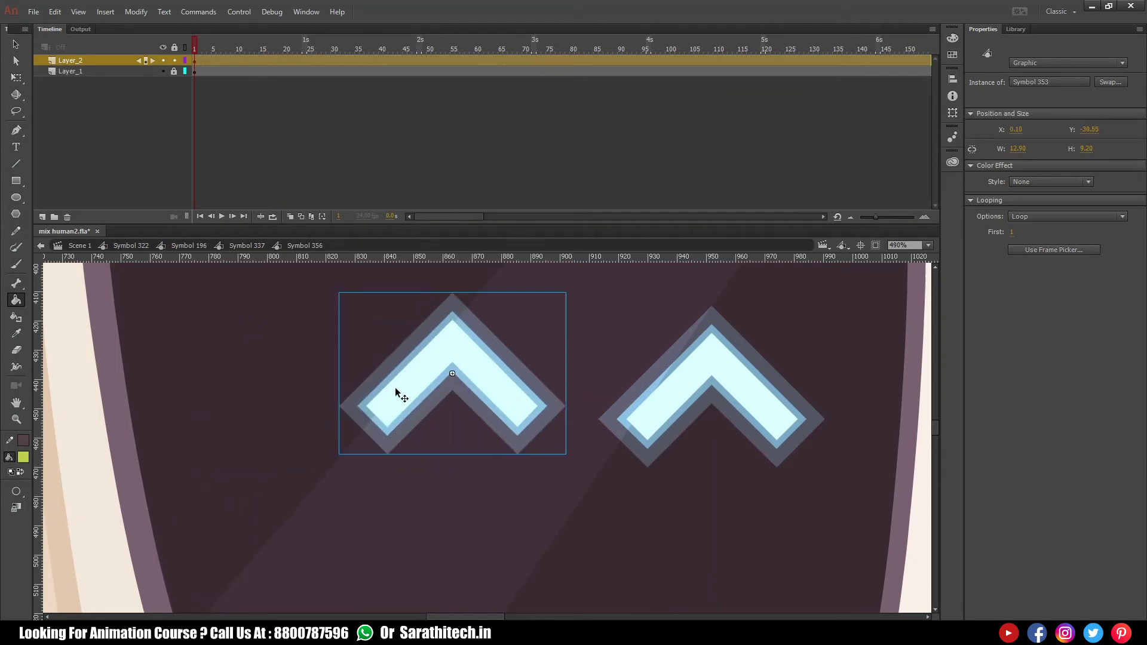
# - Break the remaining nested parts of the left eye in Symbol 353 apart into plain shapes, and return to Symbol 196
pyautogui.doubleClick(412, 402)
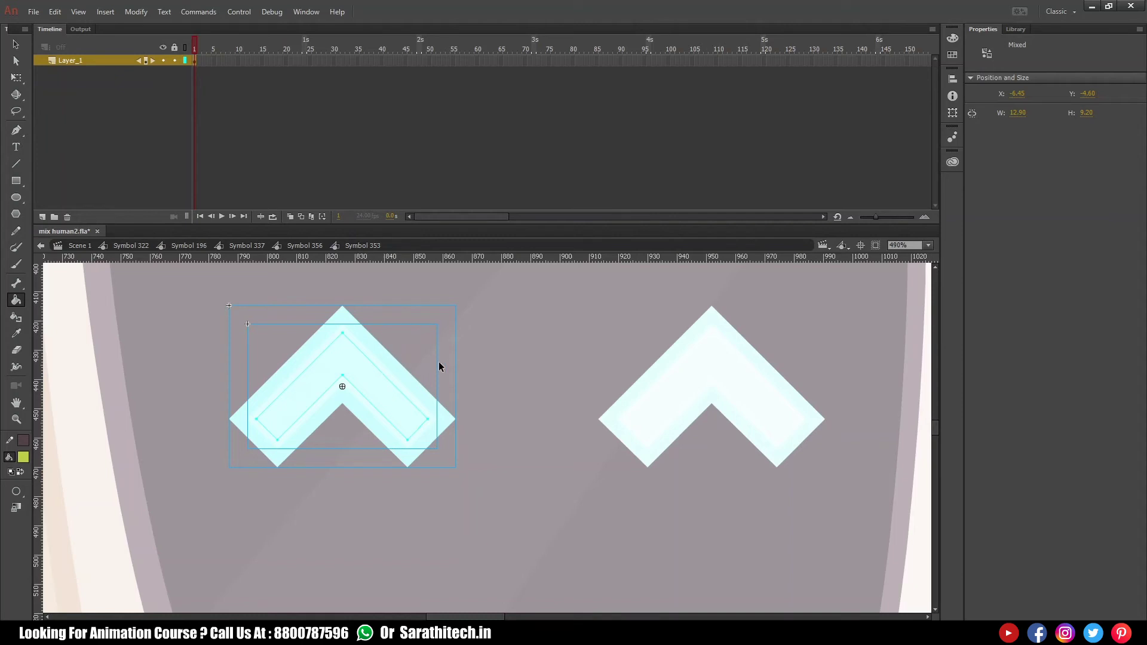
pyautogui.hotkey('ctrl', 'b')
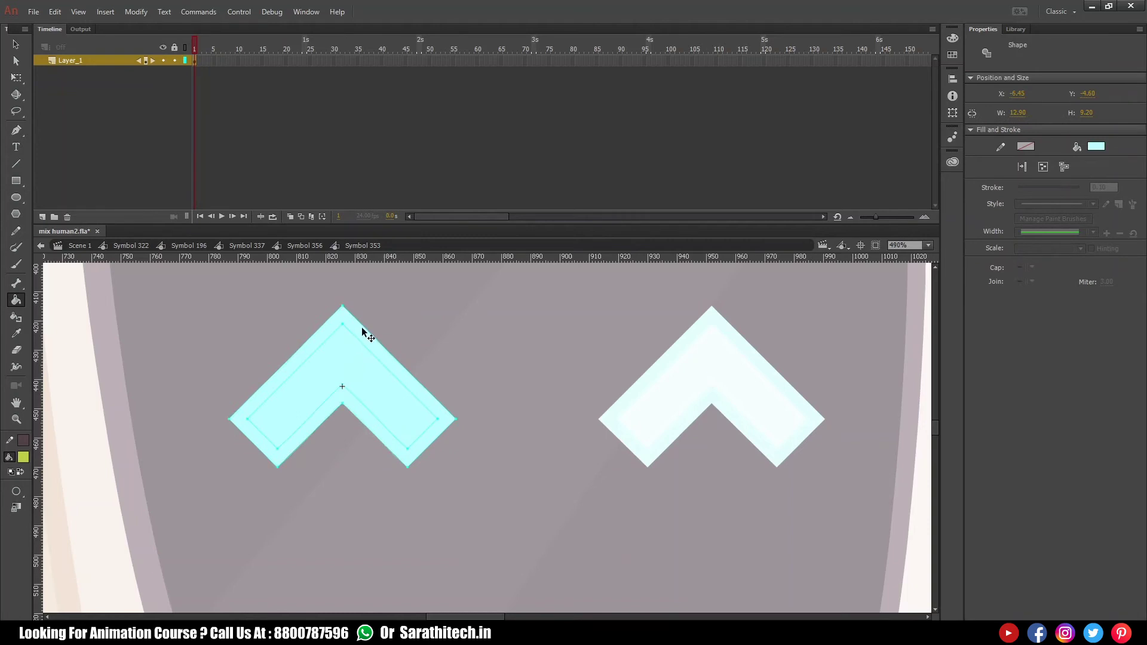
pyautogui.keyDown('ctrl'); pyautogui.click(377, 327); pyautogui.keyUp('ctrl')
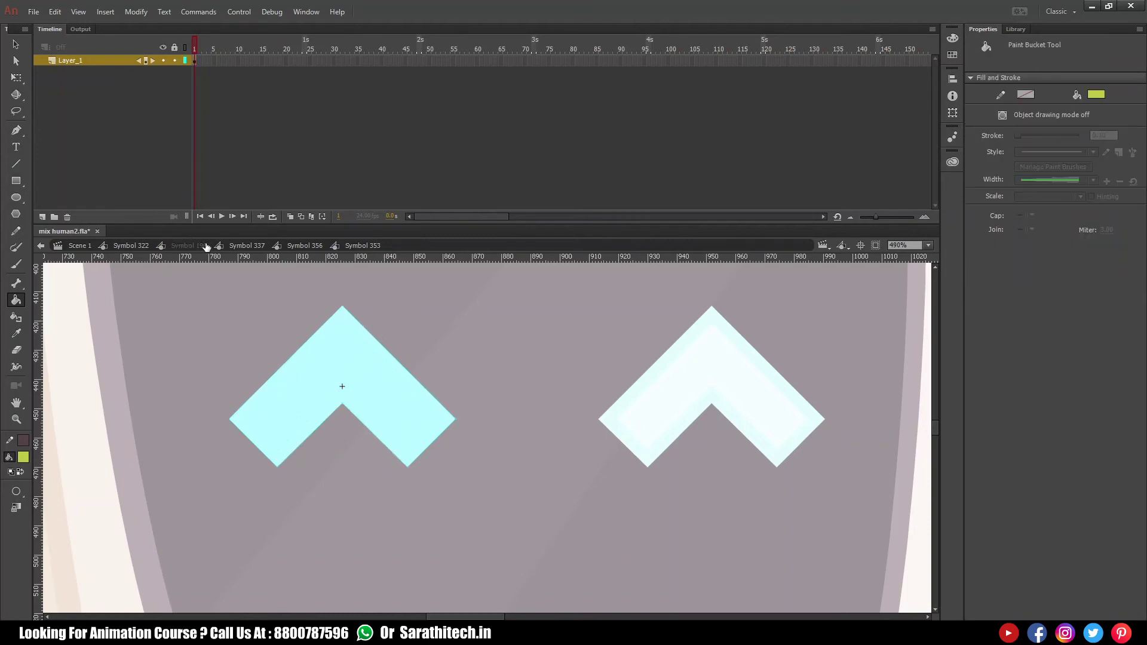
pyautogui.click(203, 246)
# - Reopen Symbol 356 and place a copy of the left chevron eye exactly over the right eye, at X 14.75
pyautogui.keyDown('ctrl'); pyautogui.keyDown('shift'); pyautogui.click(454, 393); pyautogui.keyUp('shift'); pyautogui.keyUp('ctrl')
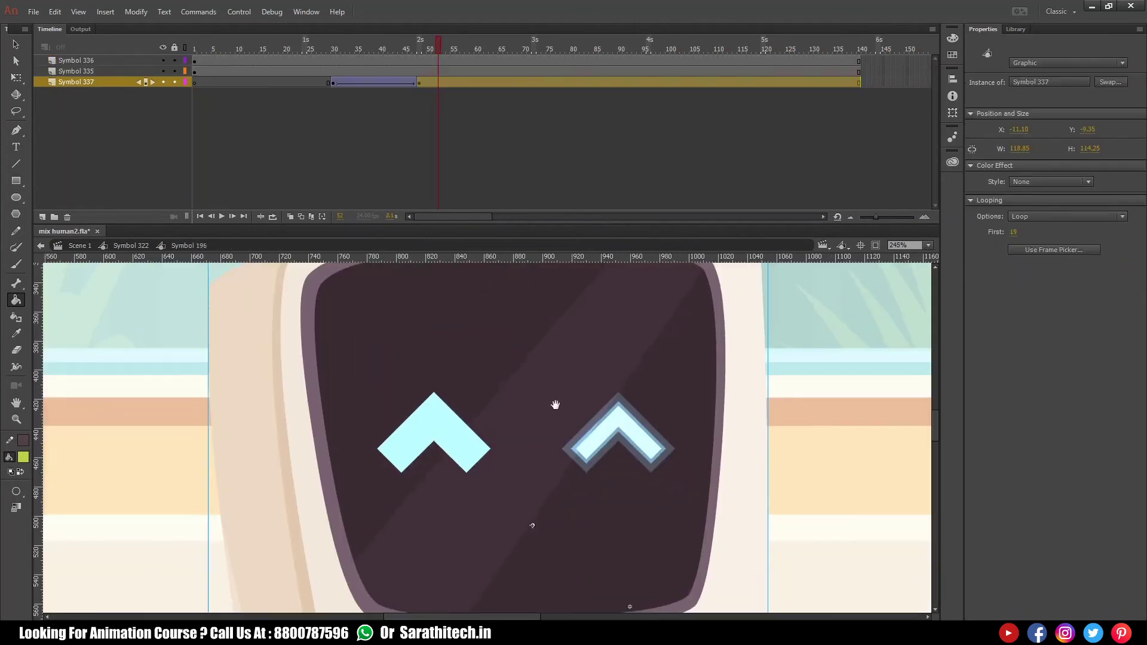
pyautogui.moveTo(550, 404); pyautogui.dragTo(577, 390)
pyautogui.keyDown('ctrl'); pyautogui.doubleClick(644, 410); pyautogui.keyUp('ctrl')
pyautogui.doubleClick(644, 408)
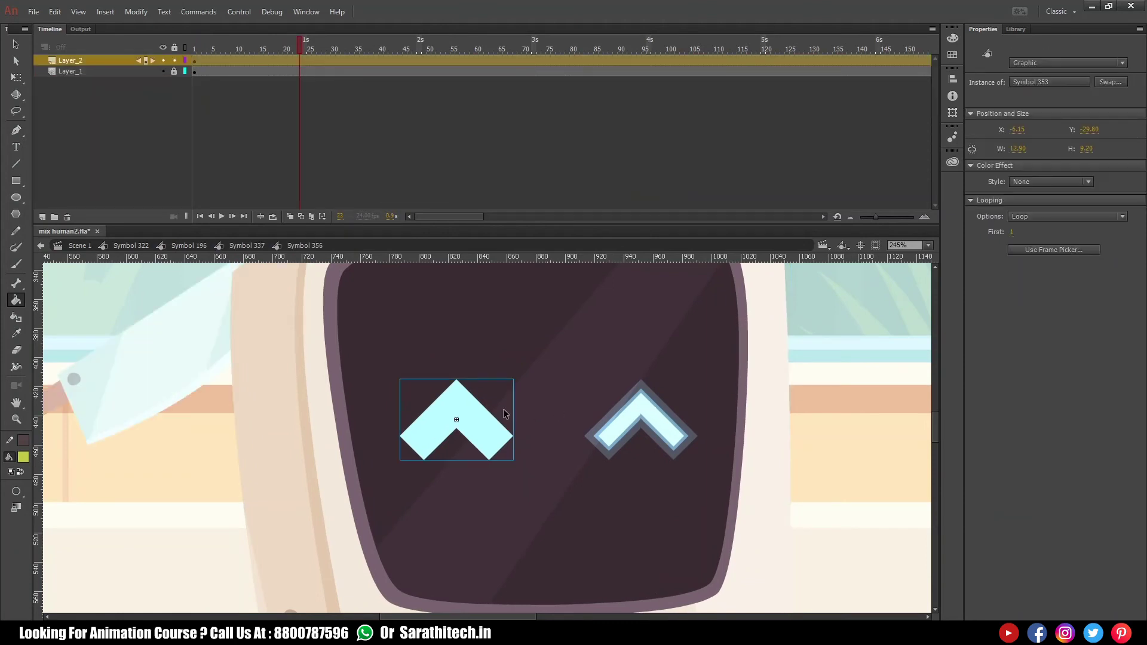
pyautogui.press('Right')
pyautogui.hotkey('shift', 'Right')
pyautogui.hotkey('shift', 'Right')
pyautogui.hotkey('shift', 'Right')
pyautogui.hotkey('shift', 'Right')
pyautogui.hotkey('shift', 'Right')
pyautogui.hotkey('shift', 'Right')
pyautogui.hotkey('shift', 'Right')
pyautogui.hotkey('shift', 'Right')
pyautogui.hotkey('shift', 'Right')
pyautogui.hotkey('shift', 'Right')
pyautogui.hotkey('shift', 'Right')
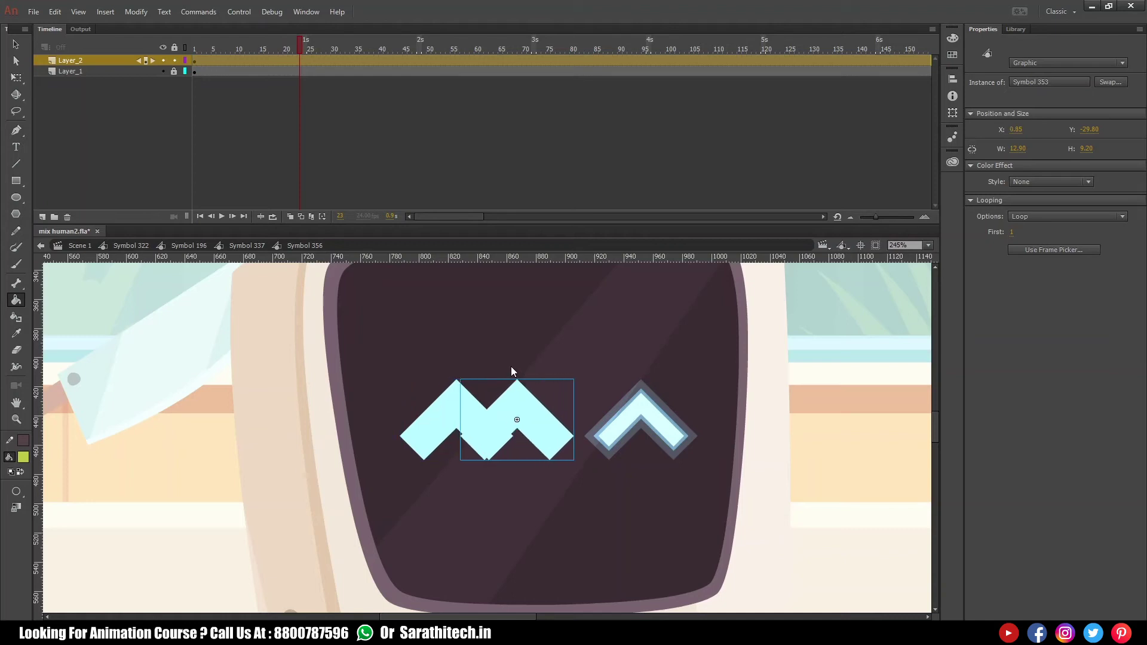
pyautogui.press('Right')
pyautogui.press('Right')
pyautogui.press('Right')
pyautogui.press('Right')
pyautogui.press('Right')
pyautogui.press('Right')
pyautogui.press('Right')
pyautogui.press('Right')
pyautogui.press('Right')
pyautogui.press('Right')
pyautogui.press('Right')
pyautogui.press('Right')
pyautogui.press('Right')
pyautogui.press('Right')
pyautogui.press('Right')
pyautogui.press('Right')
pyautogui.press('Right')
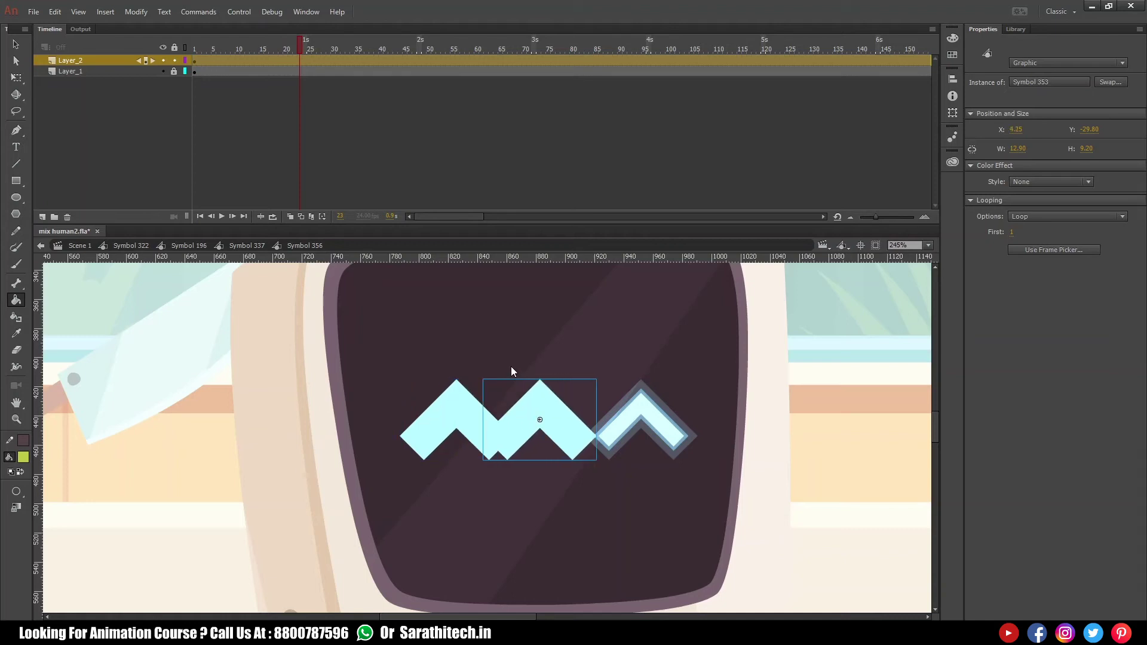
pyautogui.press('Right')
pyautogui.press('Right')
pyautogui.press('Right')
pyautogui.press('Right')
pyautogui.press('Right')
pyautogui.press('Right')
pyautogui.press('Right')
pyautogui.press('Right')
pyautogui.press('Right')
pyautogui.press('Right')
pyautogui.press('Right')
pyautogui.press('Right')
pyautogui.press('Right')
pyautogui.press('Right')
pyautogui.press('Right')
pyautogui.press('Right')
pyautogui.press('Right')
pyautogui.press('Right')
pyautogui.press('Right')
pyautogui.press('Right')
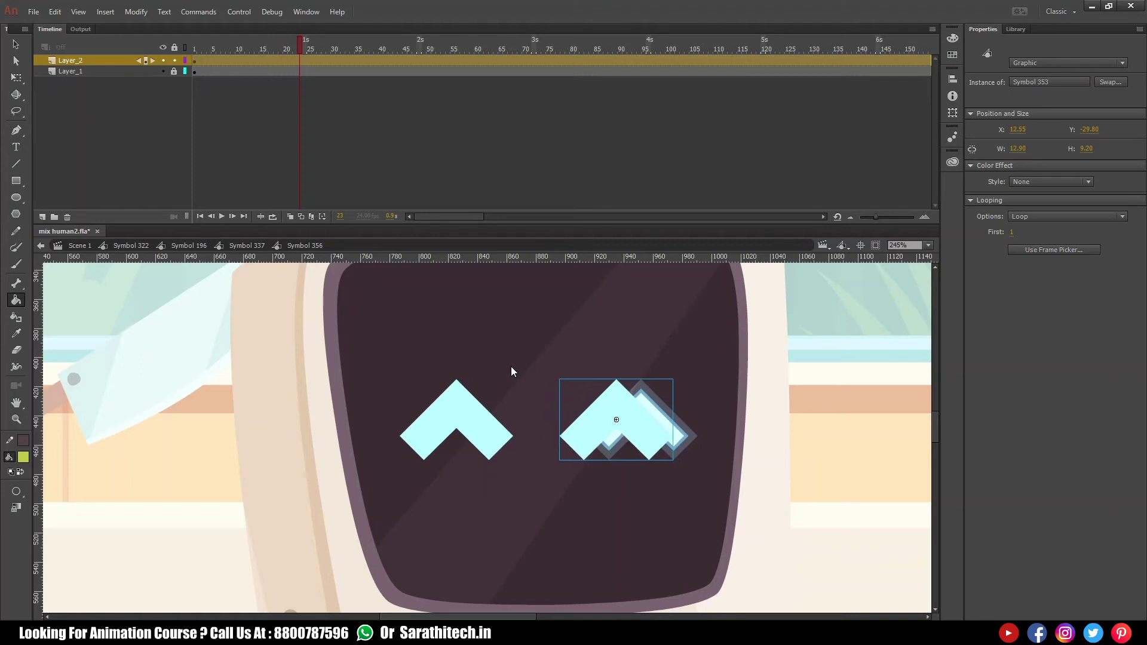
pyautogui.press('Right')
pyautogui.press('Right')
pyautogui.press('Right')
pyautogui.press('Right')
pyautogui.press('Right')
pyautogui.press('Right')
pyautogui.press('Right')
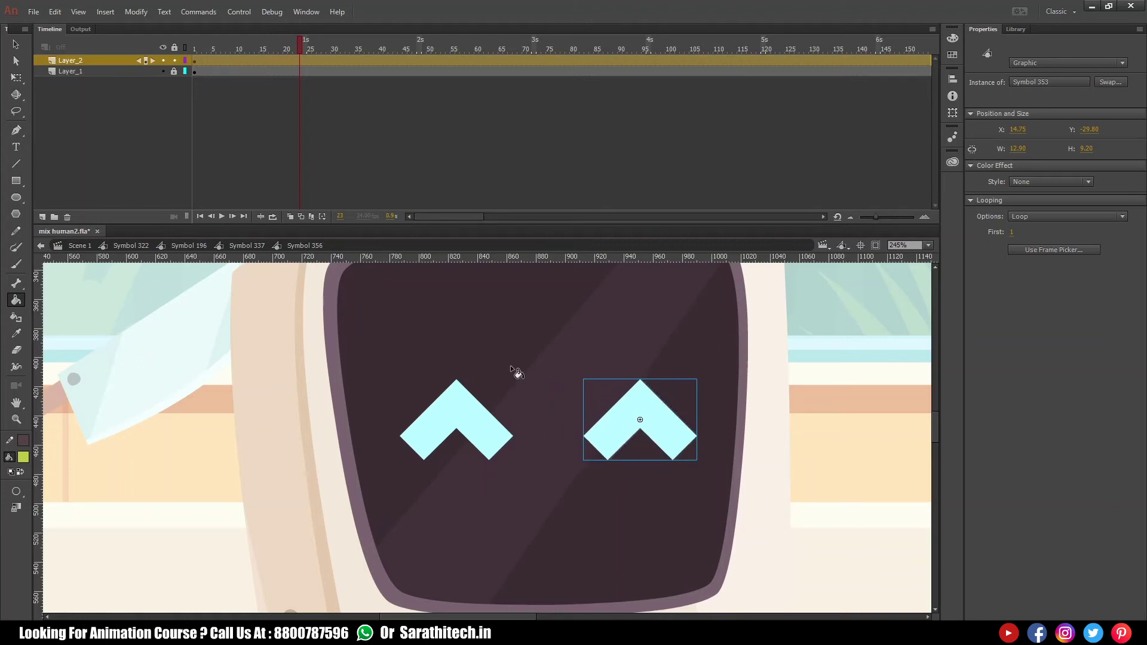
# - Remove the old right eye group on Layer_2 so that only the copied symbol forms the right eye
pyautogui.press('Delete')
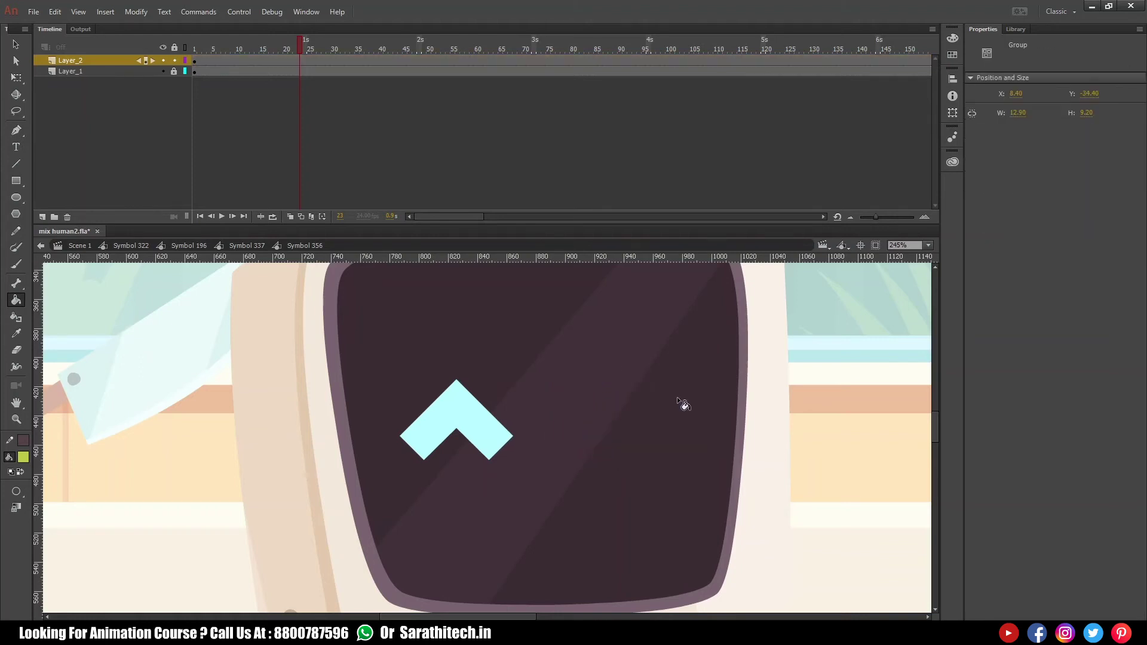
pyautogui.hotkey('ctrl', 'z')
pyautogui.hotkey('ctrl', 'shift', 'a')
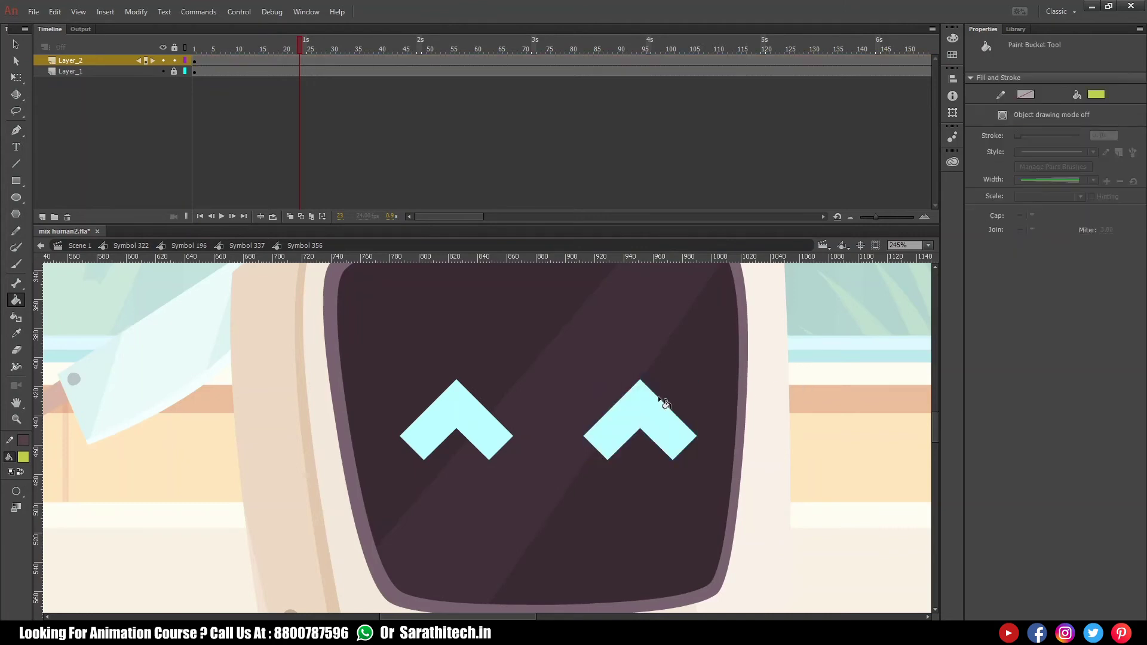
pyautogui.click(638, 409)
# - Open the left eye's Symbol 353, break its drawing object into a plain shape, and extend Layer_1 to about frame 117
pyautogui.click(475, 417)
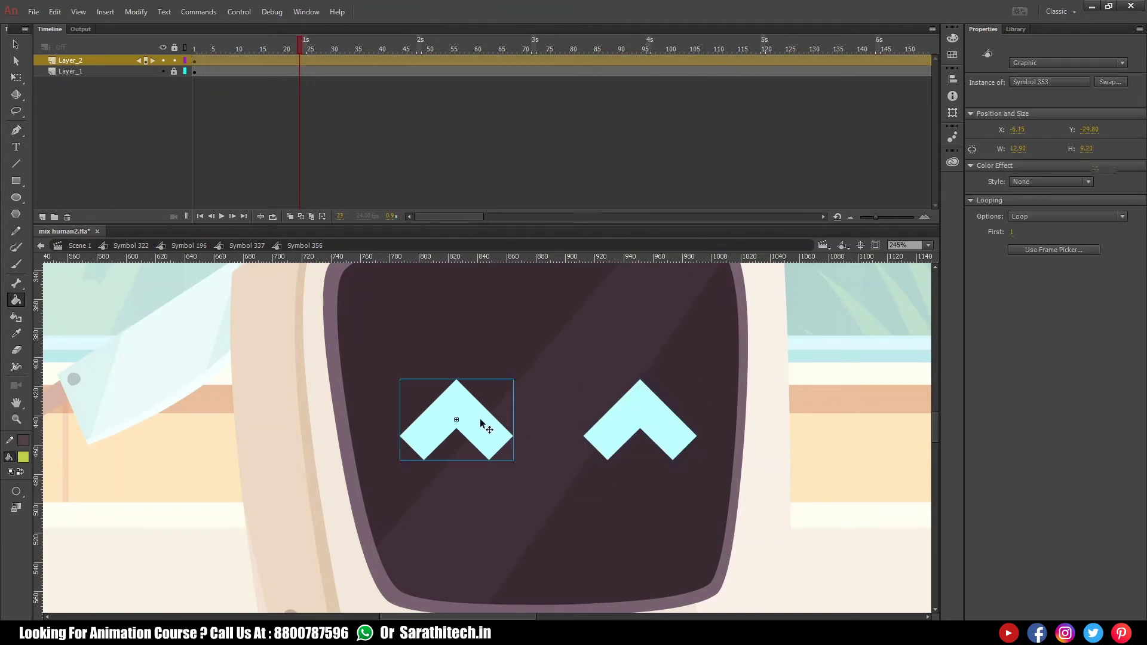
pyautogui.doubleClick(475, 417)
pyautogui.moveTo(566, 520); pyautogui.dragTo(565, 517)
pyautogui.click(524, 389)
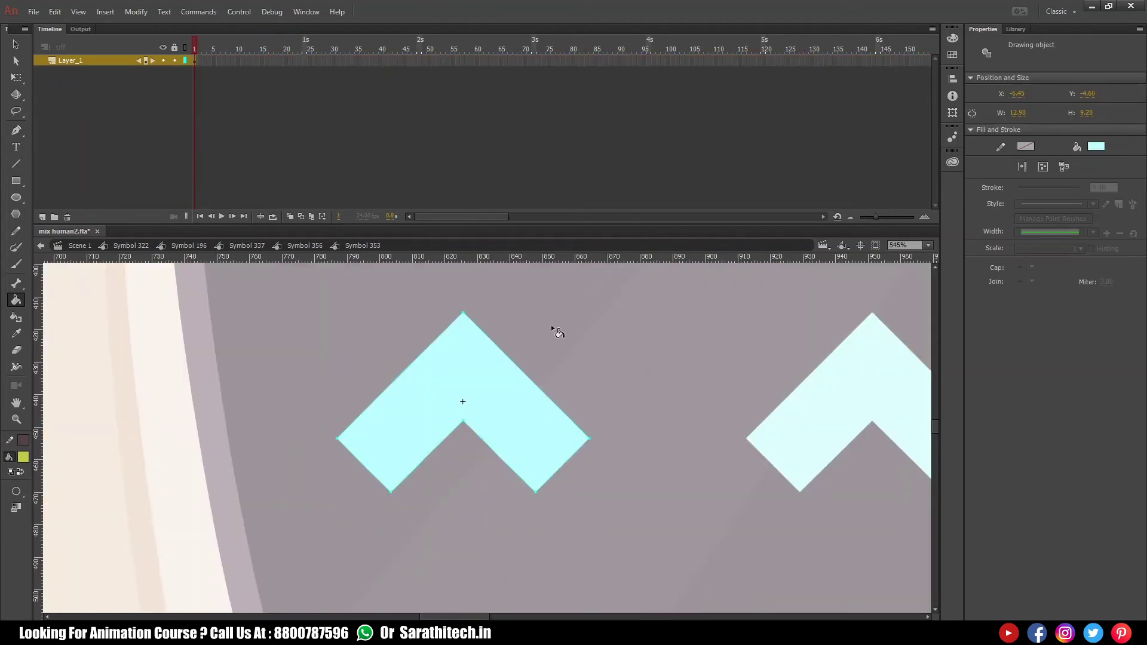
pyautogui.hotkey('ctrl', 'shift', 'a')
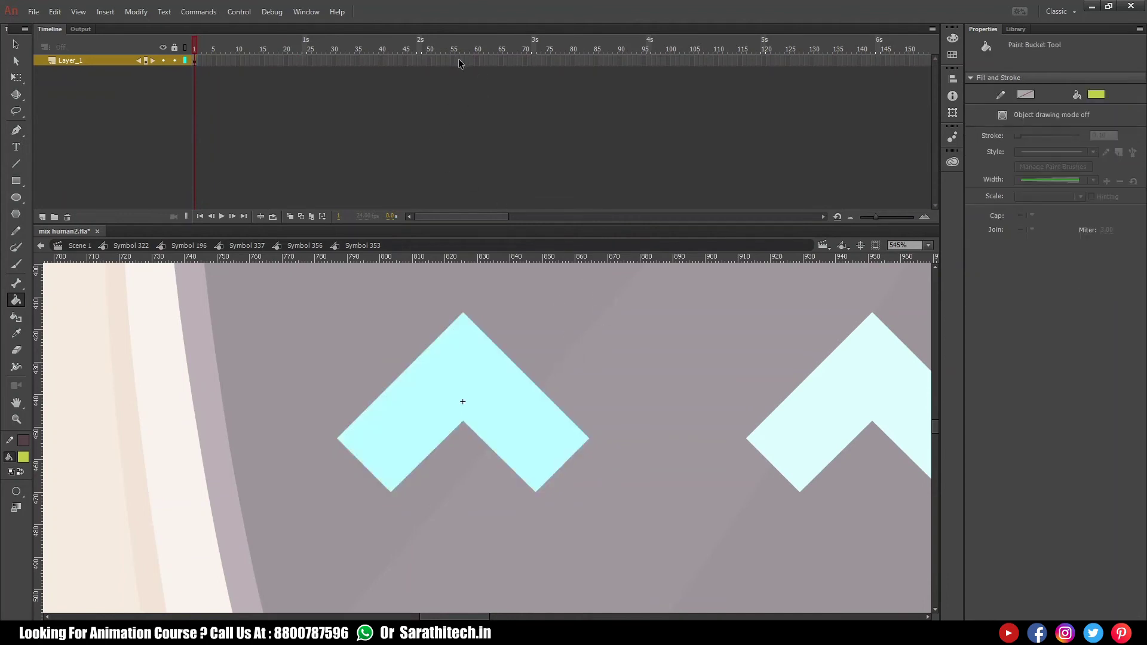
pyautogui.moveTo(454, 59); pyautogui.dragTo(750, 62)
# - Insert keyframes at frames 10, 15 and 25 on Layer_1 for the eye blink
pyautogui.click(238, 42)
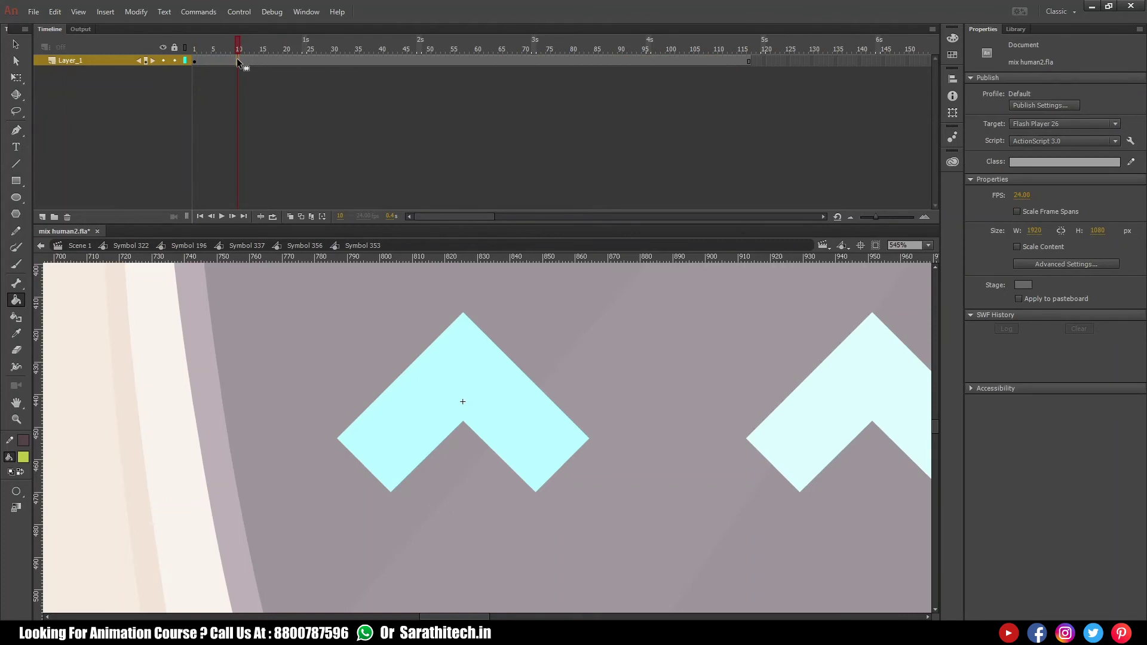
pyautogui.click(237, 59)
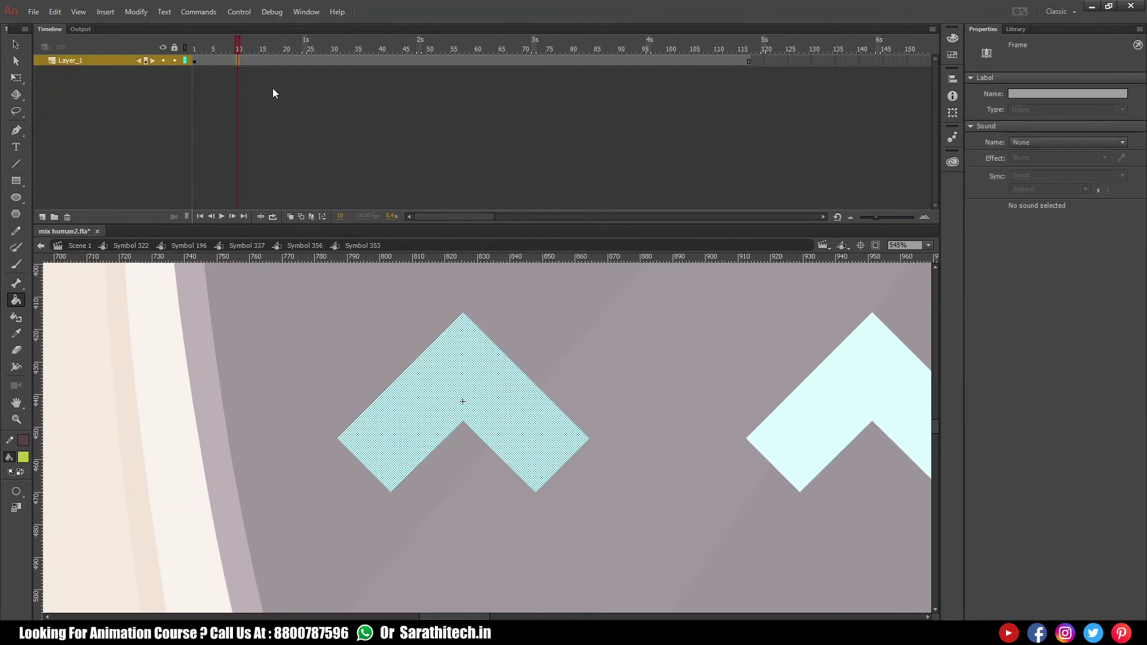
pyautogui.click(262, 61)
pyautogui.press('F6')
pyautogui.click(287, 48)
pyautogui.click(309, 52)
pyautogui.press('F6')
pyautogui.click(464, 441)
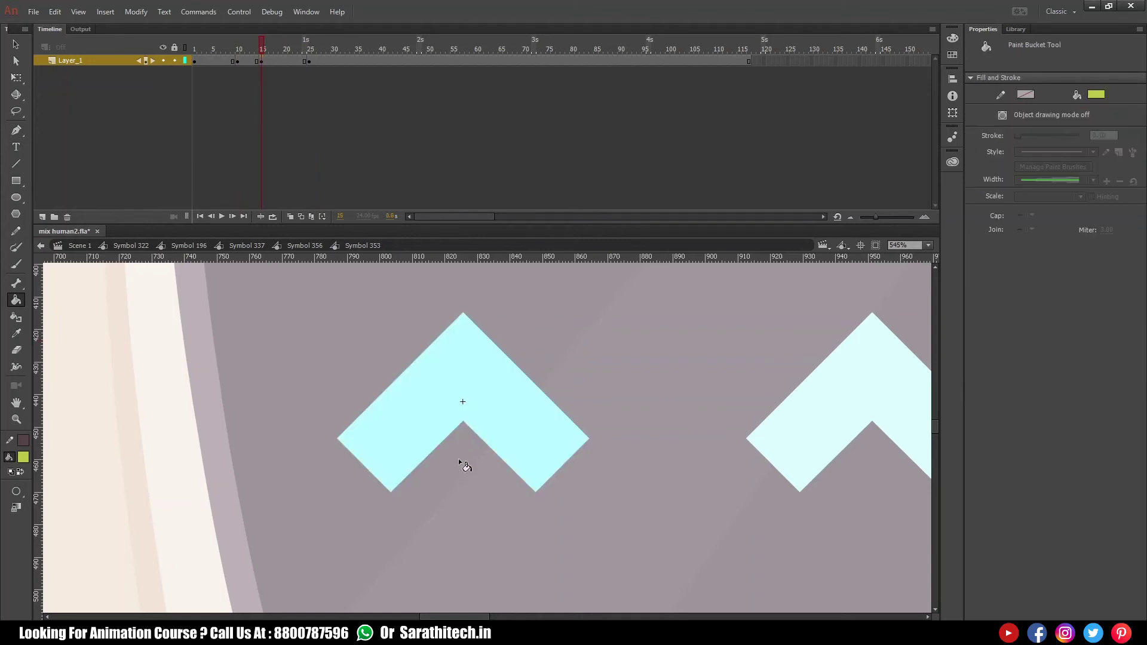
# - Reshape the chevron at frame 15 into a flat horizontal bar by moving its corner points
pyautogui.press('v')
pyautogui.moveTo(462, 421); pyautogui.dragTo(460, 486)
pyautogui.moveTo(462, 314); pyautogui.dragTo(462, 435)
pyautogui.moveTo(392, 494); pyautogui.dragTo(339, 494)
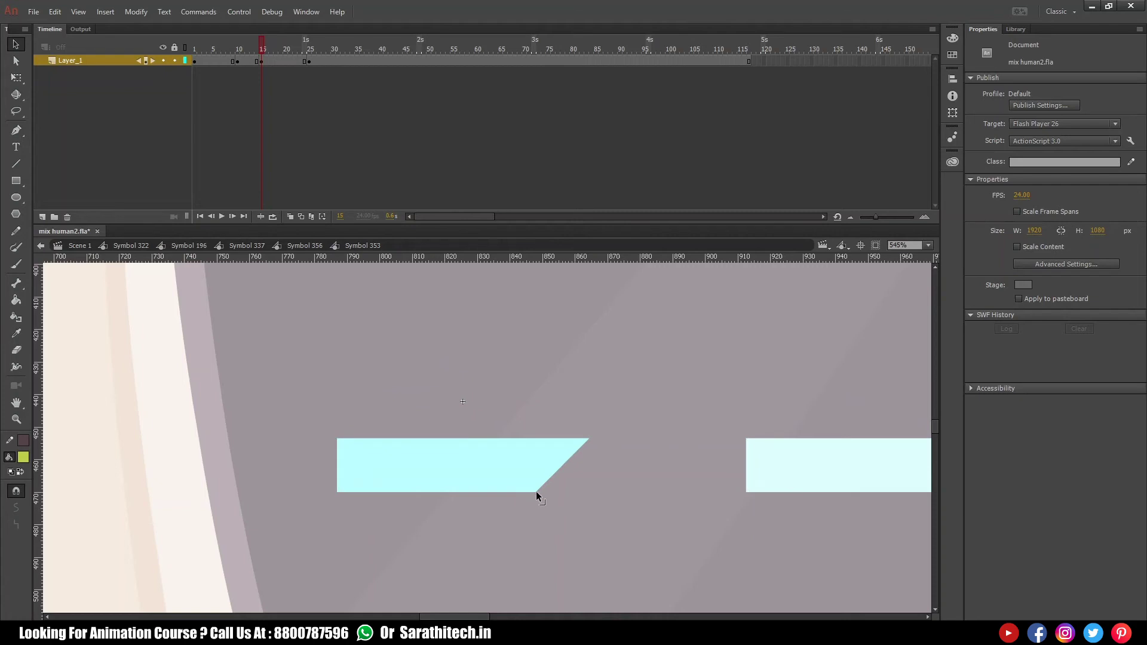
pyautogui.moveTo(536, 491); pyautogui.dragTo(570, 491)
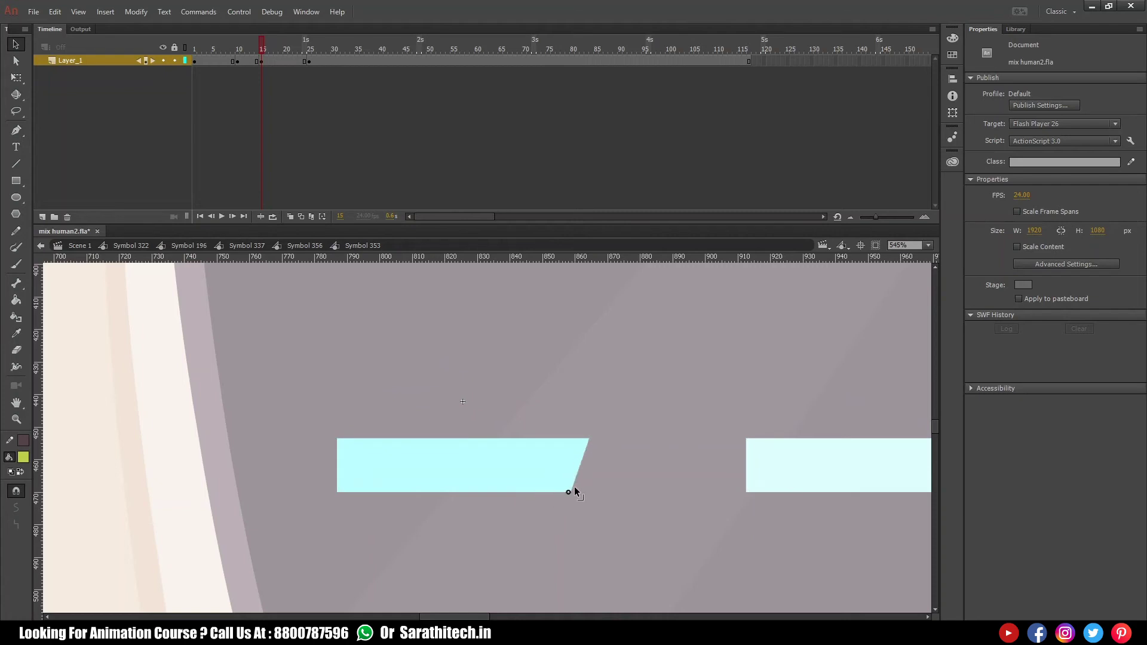
# - Add a keyframe at frame 20 holding the bar, and create shape tweens across frames 10–15 and 20–25
pyautogui.click(285, 61)
pyautogui.click(249, 62)
pyautogui.rightClick(249, 62)
pyautogui.click(310, 82)
pyautogui.moveTo(257, 50); pyautogui.dragTo(338, 51)
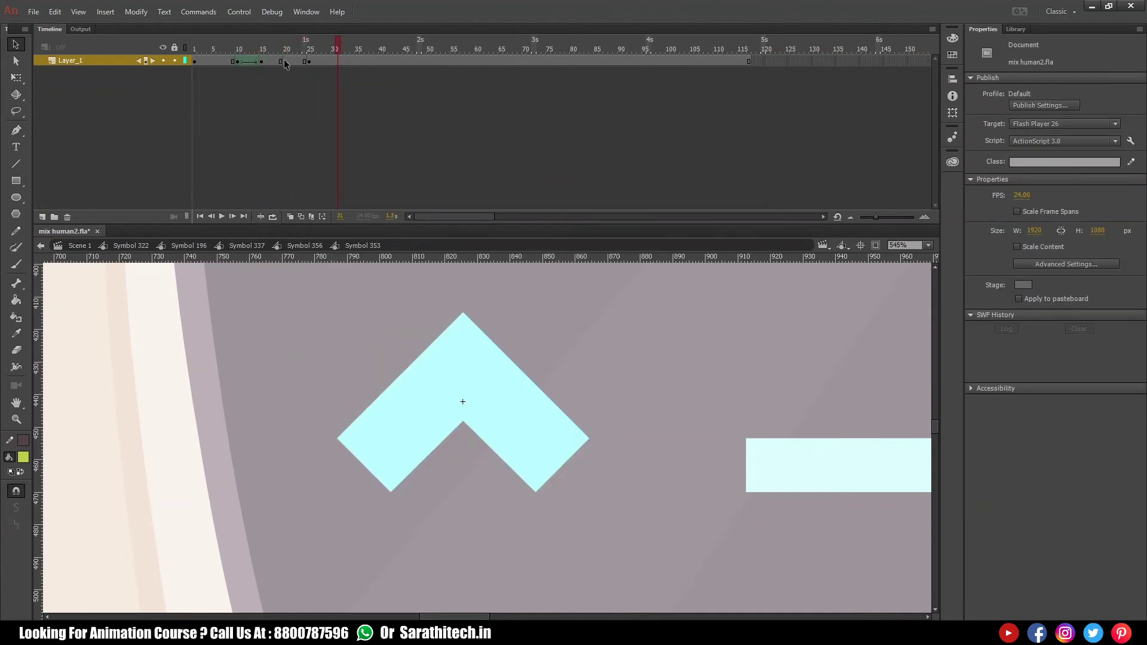
pyautogui.rightClick(292, 63)
pyautogui.click(310, 84)
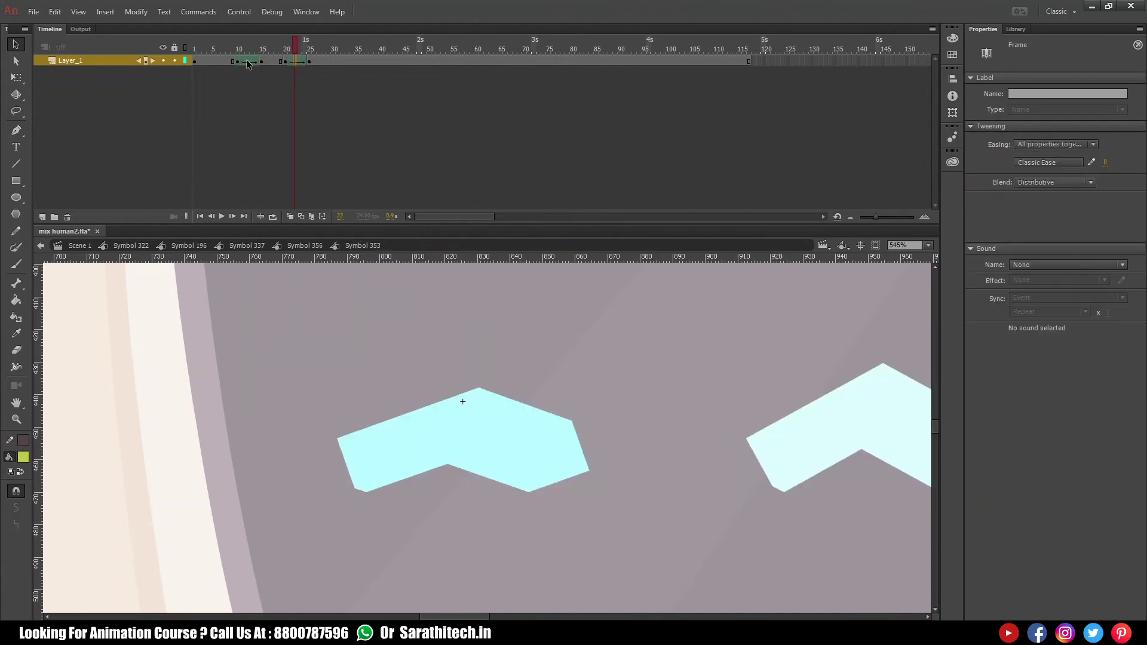
# - Set the easing of both shape tweens to 100 out and play the blink
pyautogui.click(250, 62)
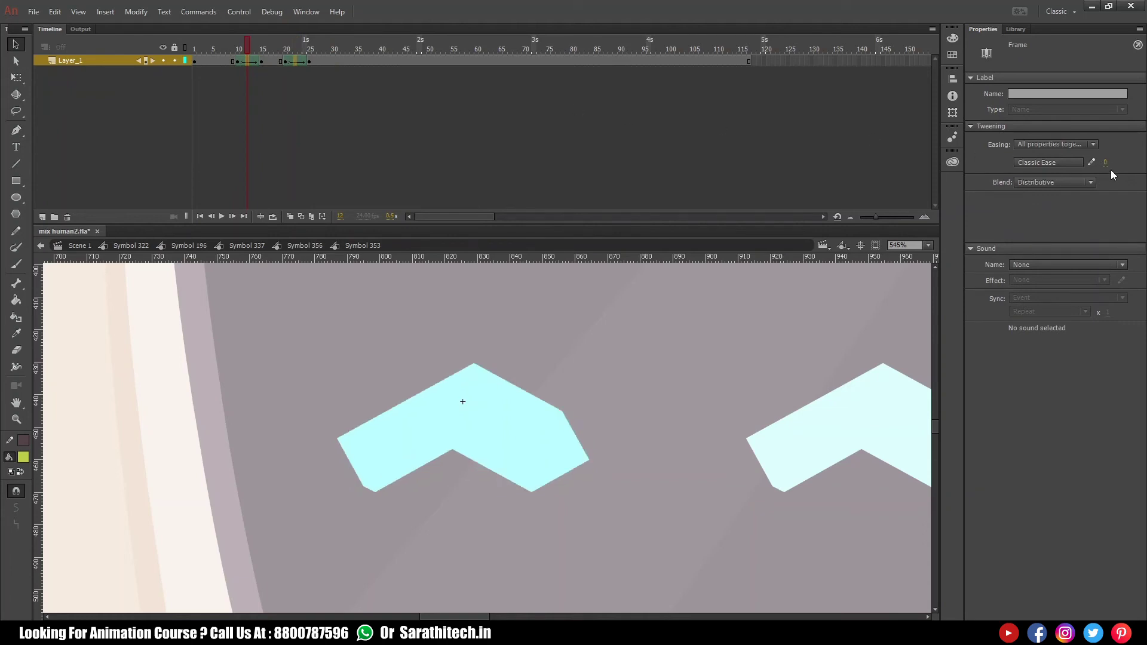
pyautogui.press('Return')
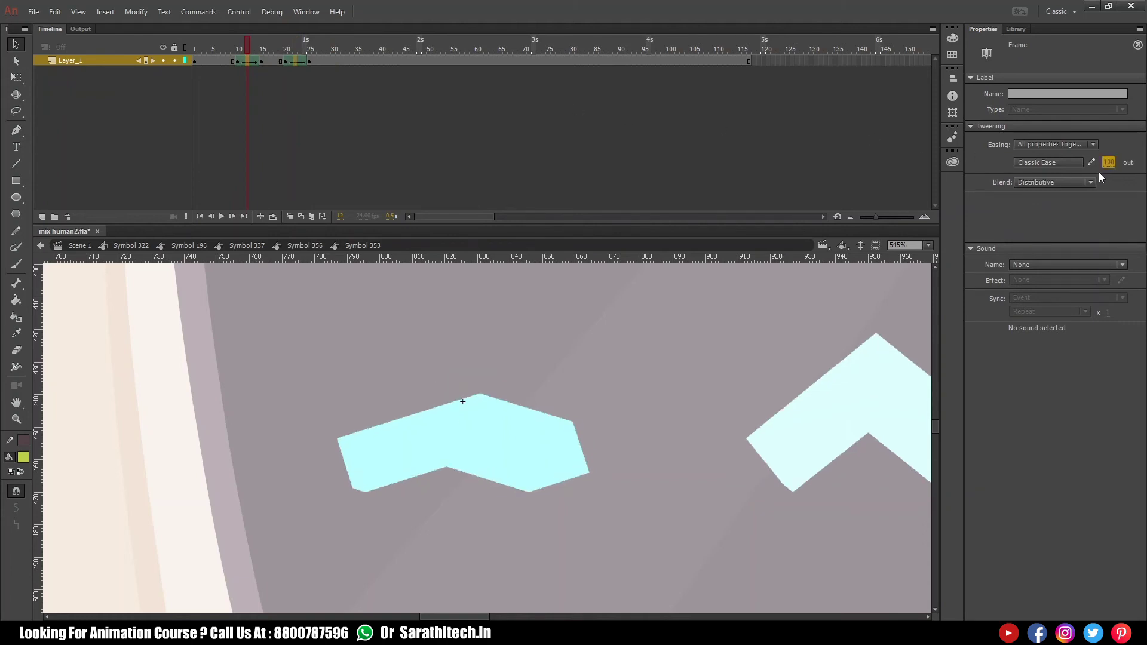
pyautogui.press('Return')
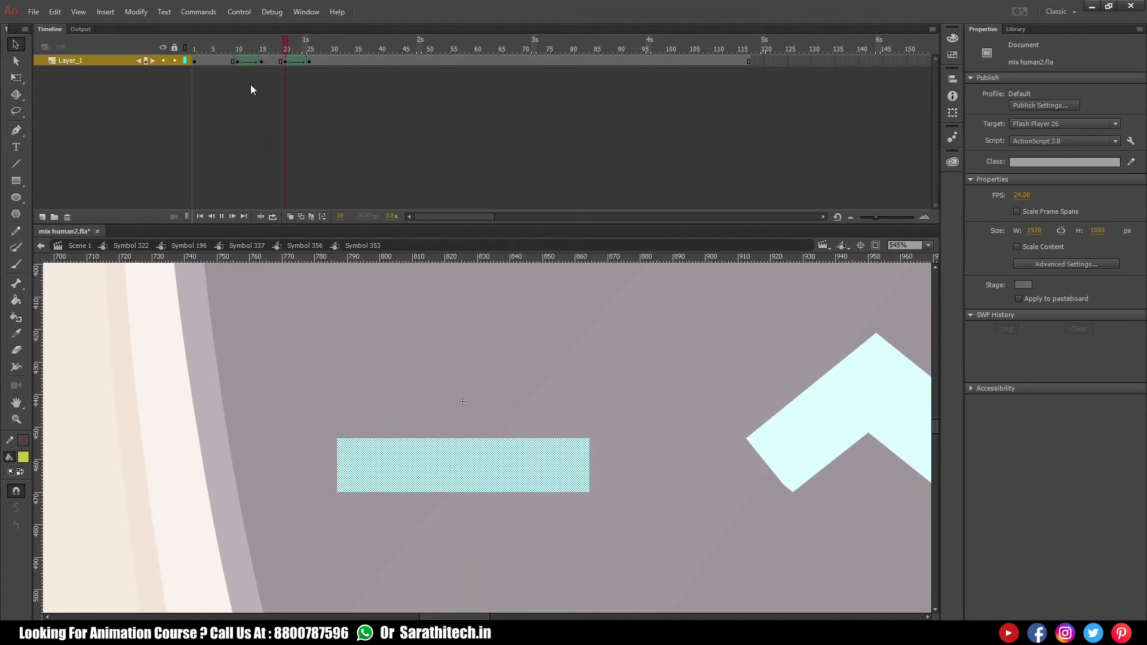
# - Add shape hints at frame 10 and place them on the chevron's corners
pyautogui.click(238, 52)
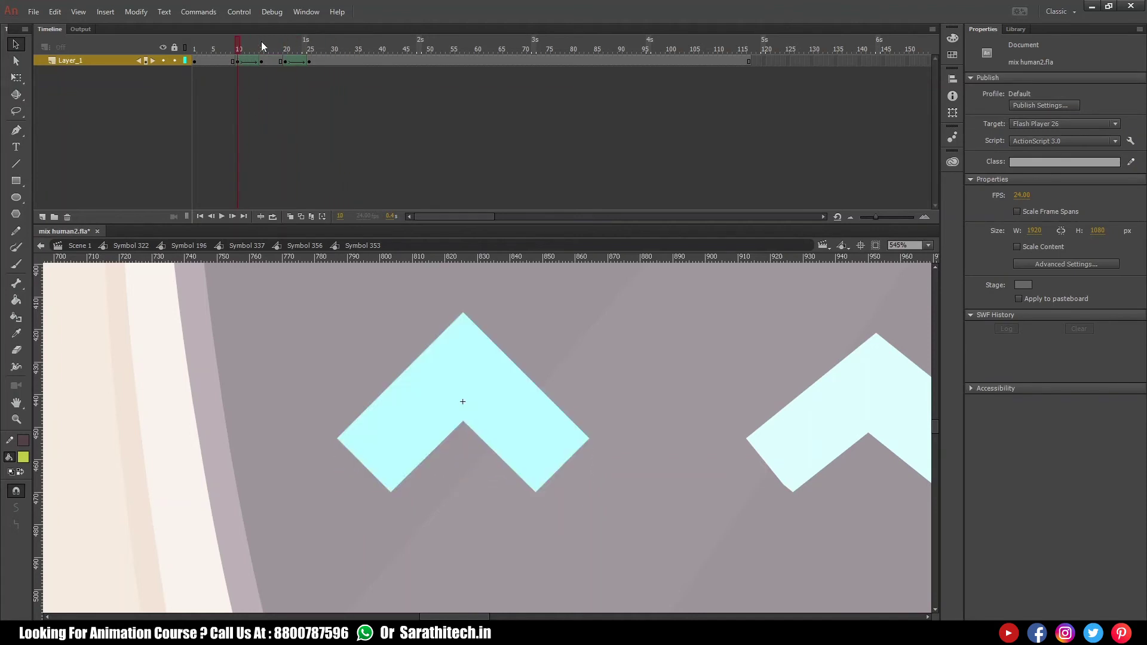
pyautogui.hotkey('ctrl', 'shift', 'h')
pyautogui.moveTo(463, 402); pyautogui.dragTo(614, 432)
pyautogui.click(464, 311)
pyautogui.moveTo(463, 402); pyautogui.dragTo(337, 439)
pyautogui.moveTo(422, 477); pyautogui.dragTo(388, 498)
pyautogui.moveTo(460, 407); pyautogui.dragTo(535, 492)
# - Match the shape hints at frame 15 to the corresponding points of the closed-eye bar
pyautogui.click(263, 57)
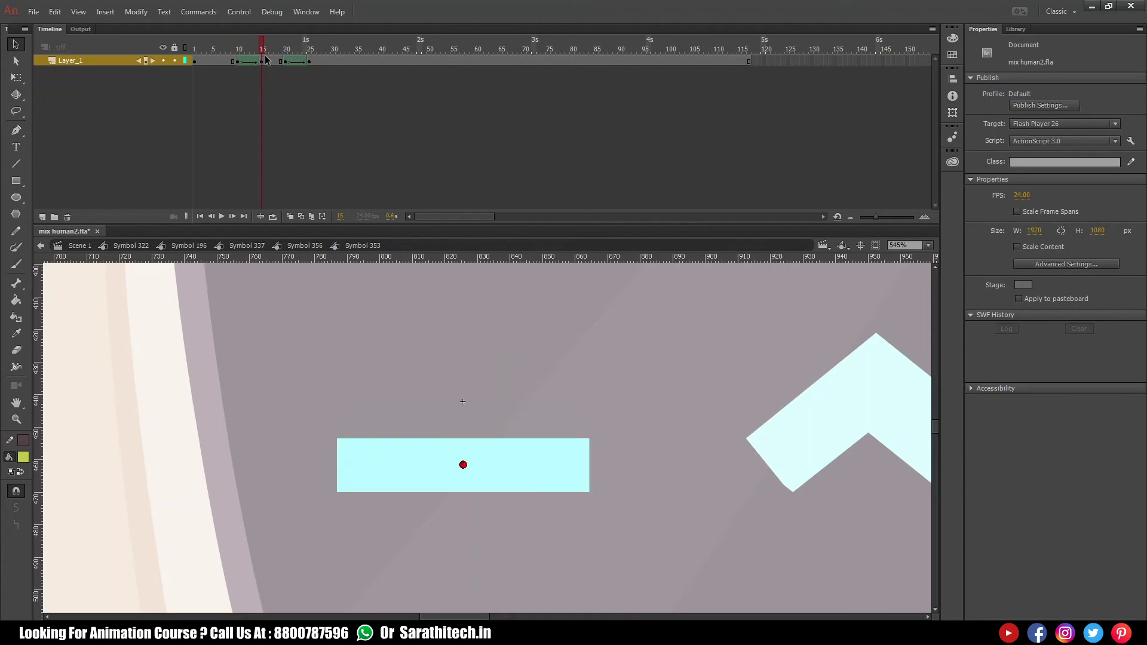
pyautogui.moveTo(594, 427); pyautogui.dragTo(589, 438)
pyautogui.moveTo(609, 488); pyautogui.dragTo(337, 439)
pyautogui.moveTo(463, 465); pyautogui.dragTo(337, 493)
pyautogui.moveTo(464, 465); pyautogui.dragTo(589, 492)
# - Check the closing tween and convert its frames between 10 and 15 into keyframes
pyautogui.moveTo(263, 49)
pyautogui.mouseDown()
pyautogui.moveTo(232, 52)
pyautogui.moveTo(277, 51)
pyautogui.mouseUp()
pyautogui.click(246, 62)
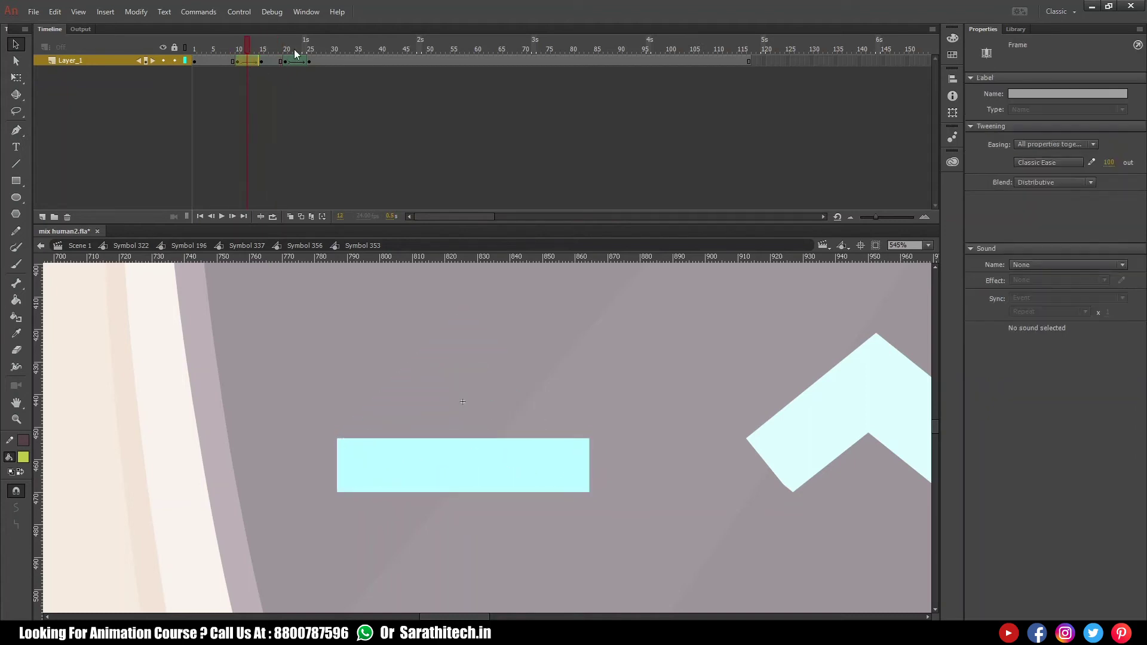
pyautogui.press('F6')
# - Add shape hints at frame 20 and place them on the bar's corners and the middles of its long edges
pyautogui.moveTo(286, 50); pyautogui.dragTo(298, 46)
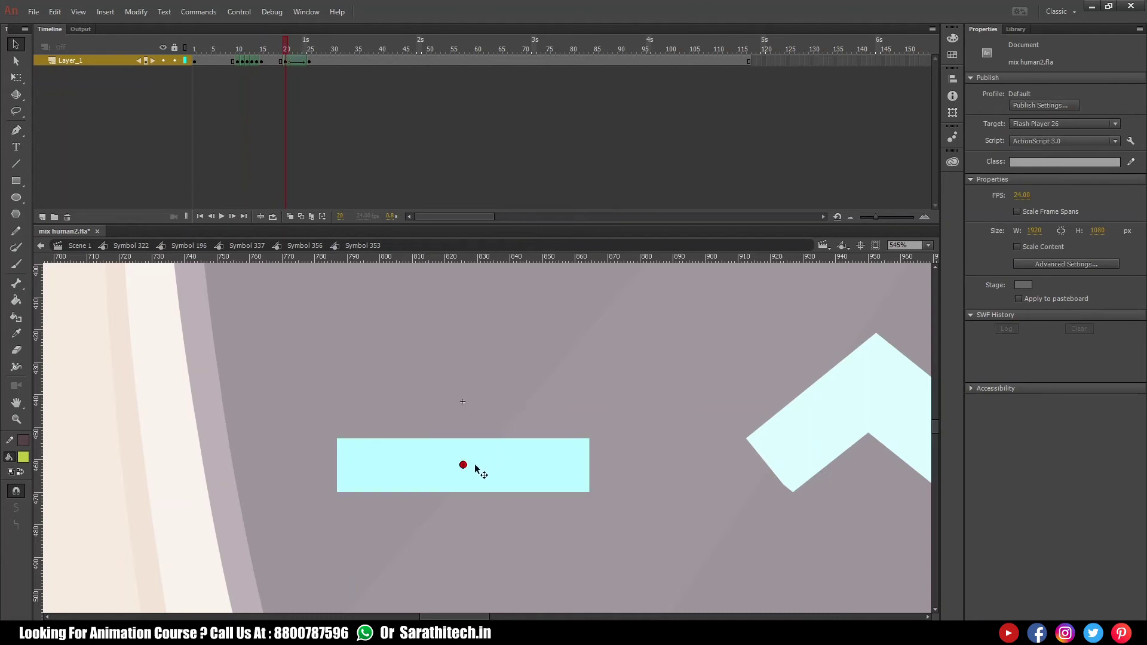
pyautogui.moveTo(499, 439); pyautogui.dragTo(589, 439)
pyautogui.moveTo(463, 465); pyautogui.dragTo(463, 439)
pyautogui.moveTo(463, 465); pyautogui.dragTo(463, 492)
pyautogui.moveTo(546, 476); pyautogui.dragTo(590, 492)
# - Match the shape hints at frame 25 to the chevron's outer corners and inner notch
pyautogui.click(310, 52)
pyautogui.moveTo(463, 402); pyautogui.dragTo(590, 439)
pyautogui.moveTo(463, 402); pyautogui.dragTo(463, 312)
pyautogui.moveTo(463, 402); pyautogui.dragTo(337, 438)
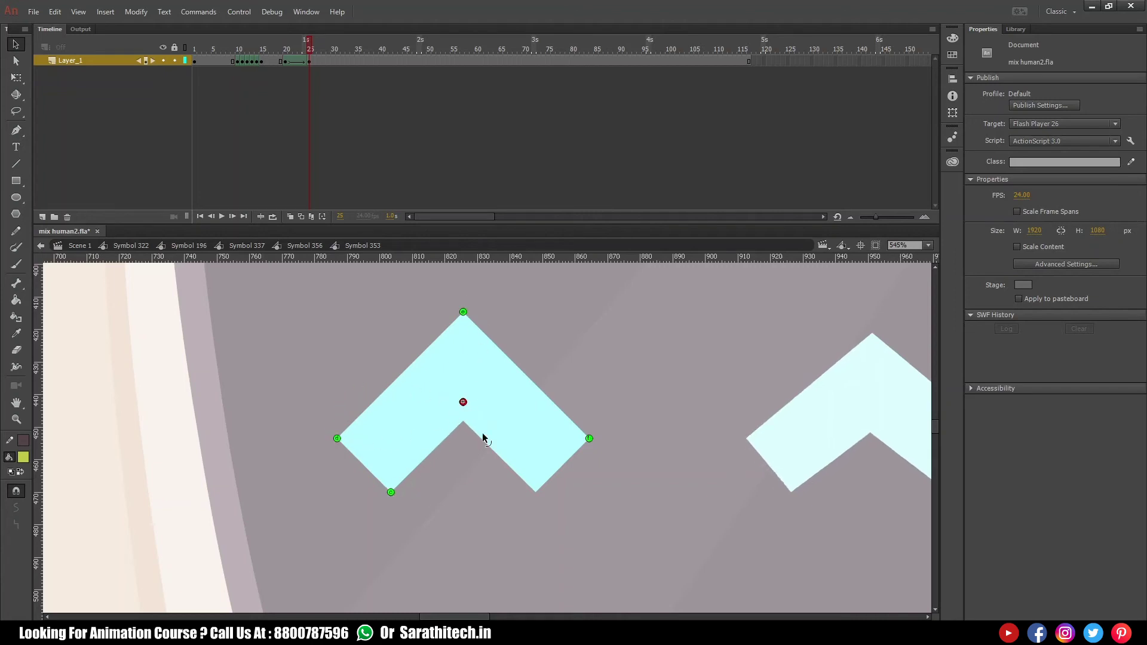
pyautogui.moveTo(464, 403); pyautogui.dragTo(464, 421)
# - Check the opening tween and convert its frames between 20 and 25 into keyframes
pyautogui.moveTo(307, 52); pyautogui.dragTo(285, 56)
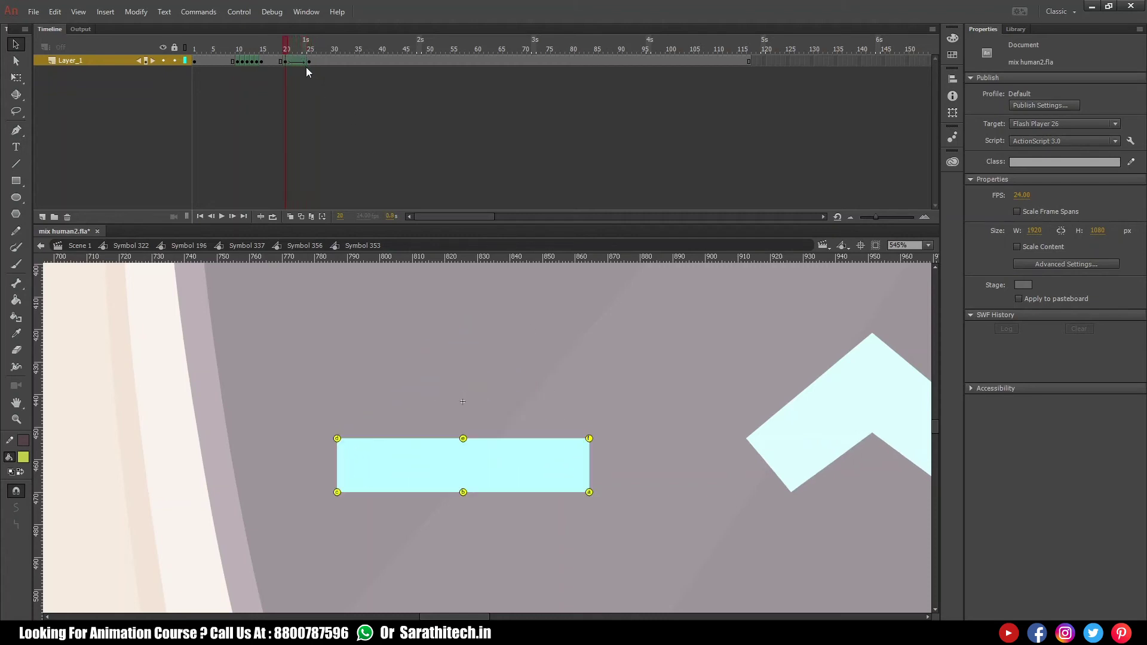
pyautogui.click(296, 60)
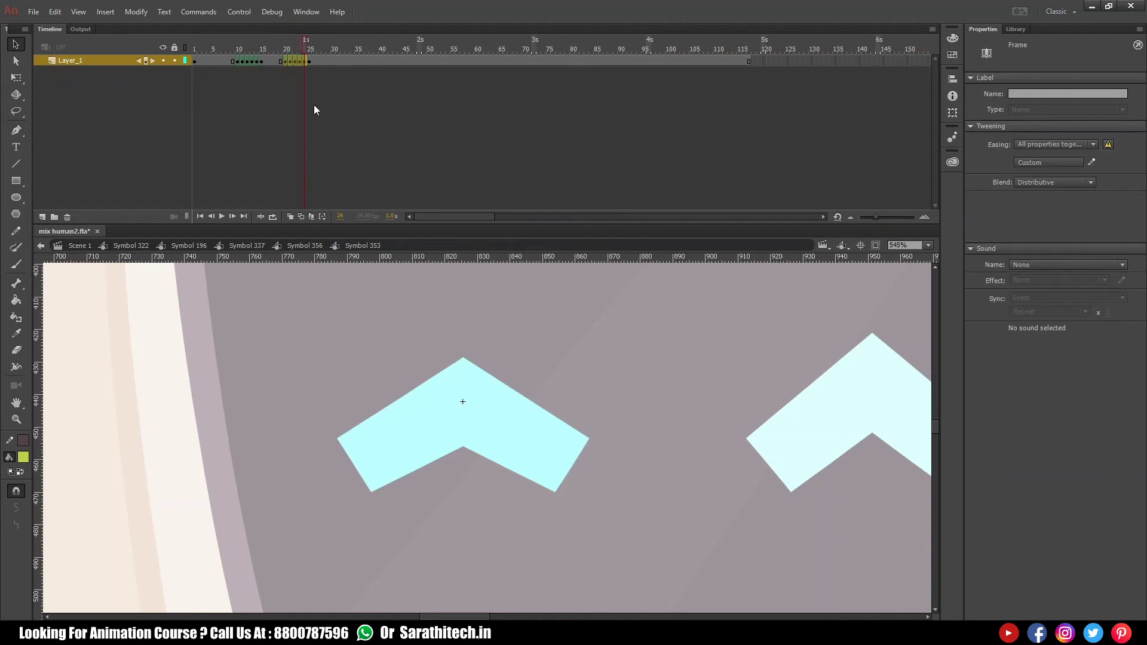
pyautogui.click(308, 61)
# - Duplicate the blink keyframes to start again at about frames 53 and 96, and return to Symbol 356
pyautogui.click(240, 61)
pyautogui.moveTo(240, 60); pyautogui.dragTo(658, 60)
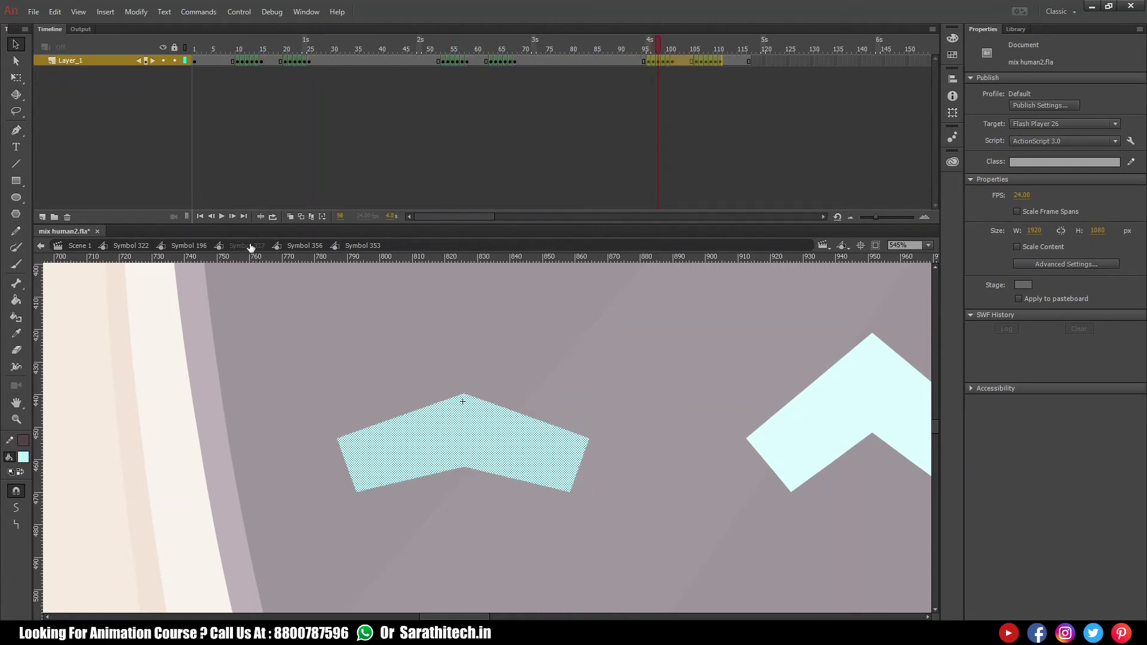
pyautogui.click(308, 247)
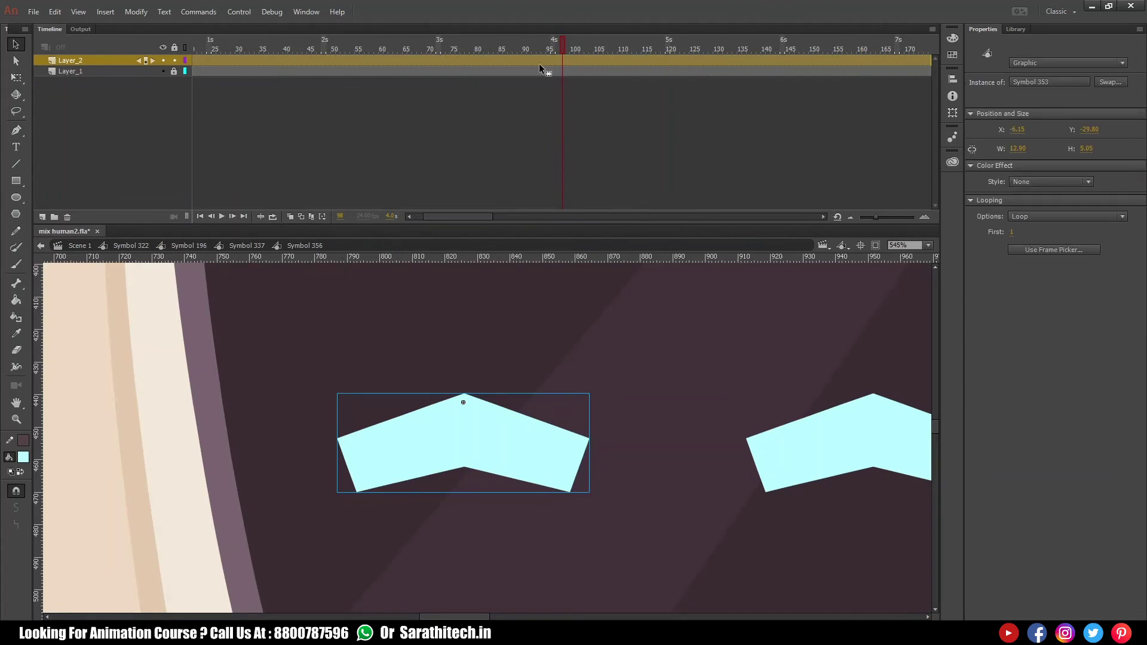
# - Review the blinking eyes in Symbol 356, play the robot's animation in Symbol 337, and return to Symbol 196
pyautogui.moveTo(573, 49); pyautogui.dragTo(338, 89)
pyautogui.keyDown('ctrl'); pyautogui.keyDown('shift'); pyautogui.click(591, 448); pyautogui.keyUp('shift'); pyautogui.keyUp('ctrl')
pyautogui.keyDown('ctrl'); pyautogui.keyDown('shift'); pyautogui.click(557, 461); pyautogui.keyUp('shift'); pyautogui.keyUp('ctrl')
pyautogui.keyDown('ctrl'); pyautogui.keyDown('shift'); pyautogui.click(532, 466); pyautogui.keyUp('shift'); pyautogui.keyUp('ctrl')
pyautogui.click(237, 246)
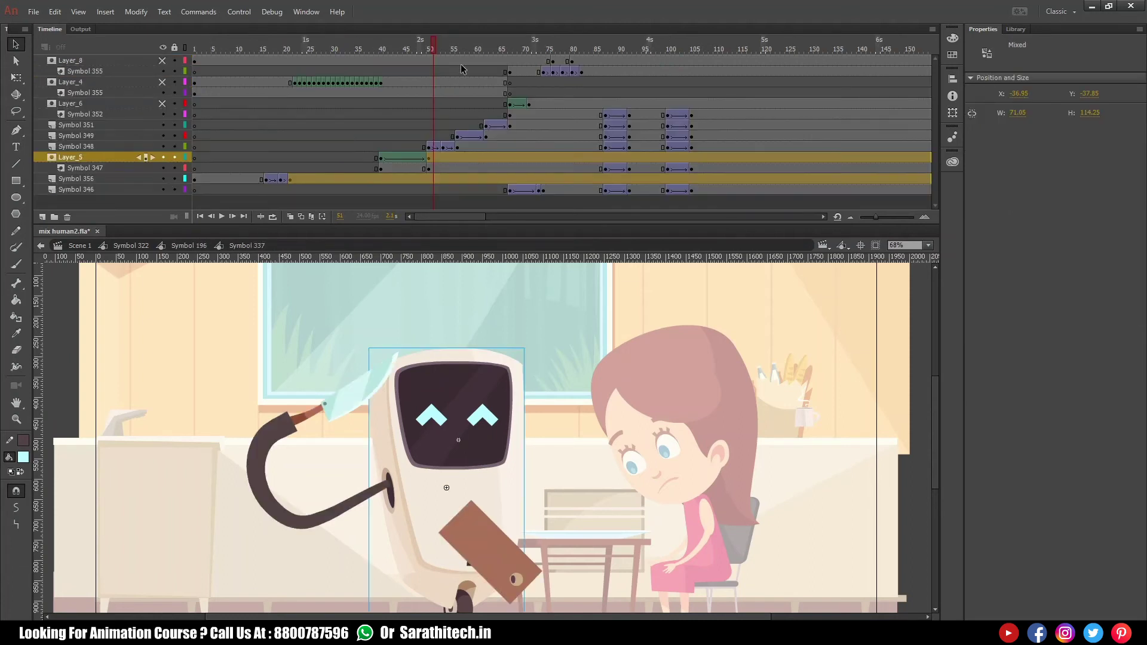
pyautogui.press('Return')
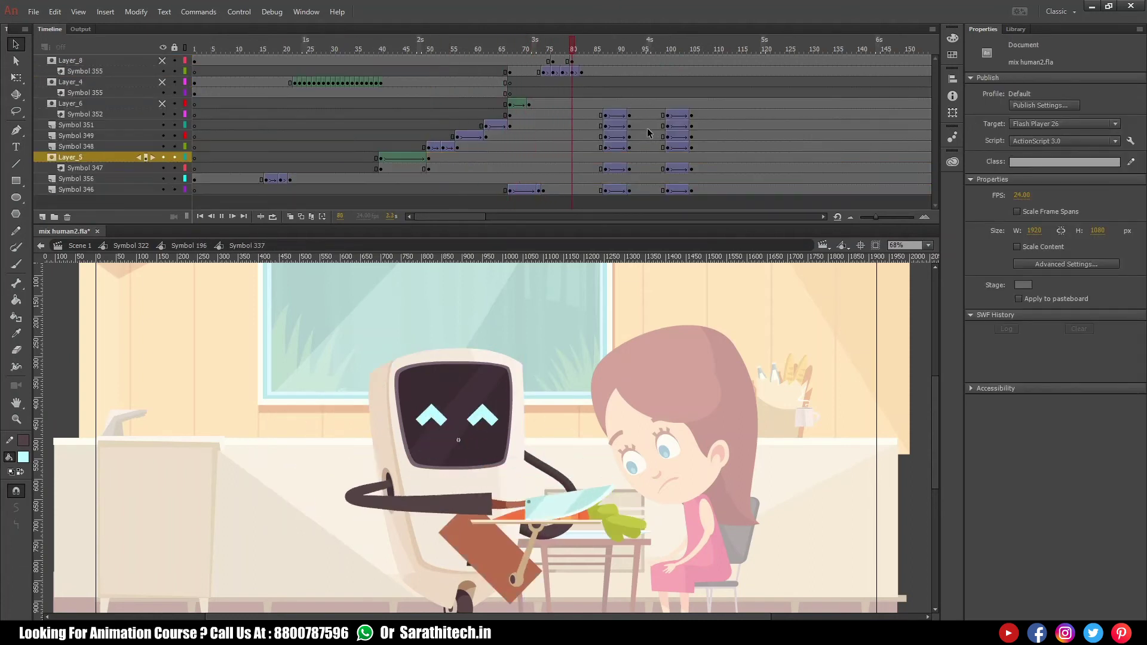
pyautogui.press('Return')
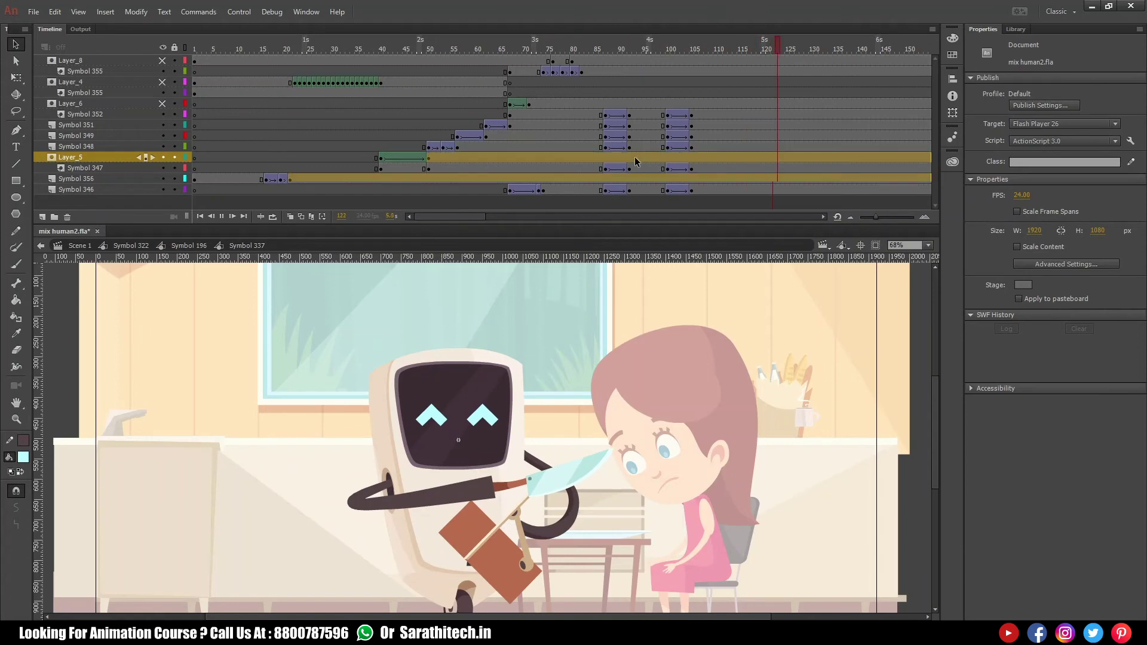
pyautogui.moveTo(472, 217); pyautogui.dragTo(493, 216)
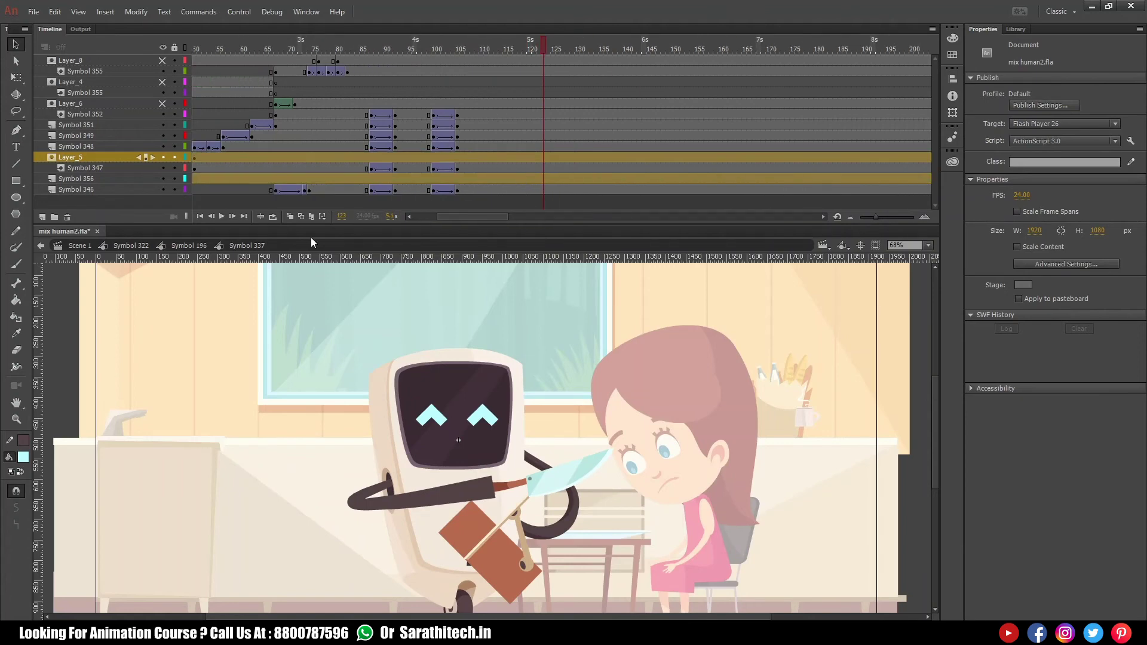
pyautogui.click(191, 245)
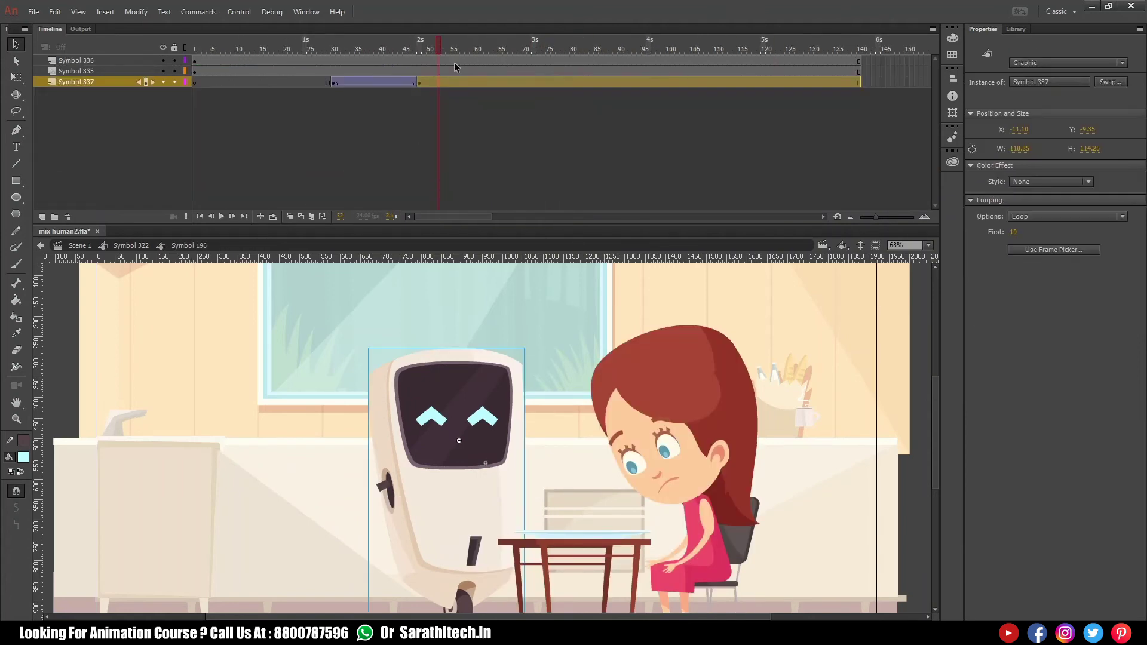
# - Play Symbol 196 to its last frame and extend all three layers to frame 150
pyautogui.press('Return')
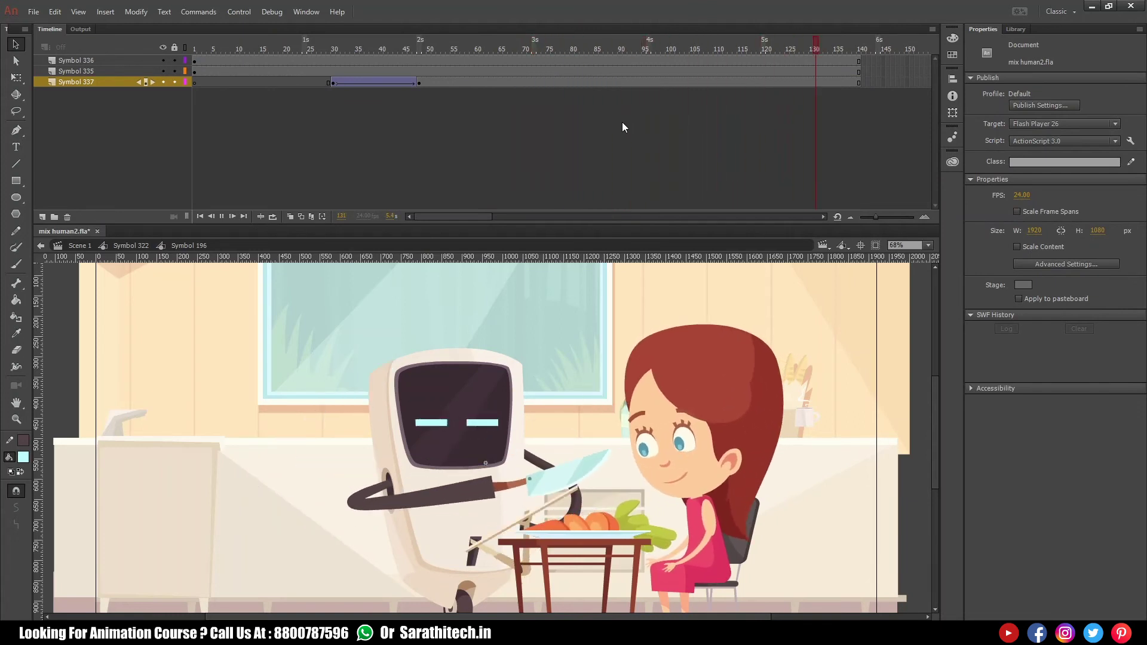
pyautogui.moveTo(765, 48); pyautogui.dragTo(895, 69)
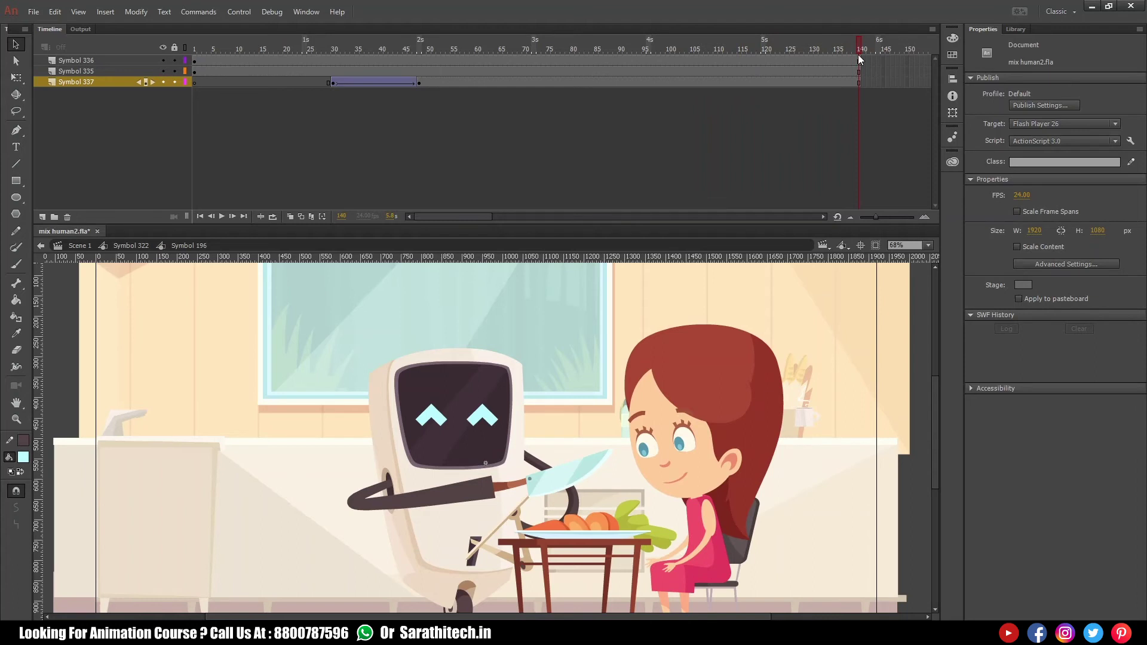
pyautogui.press('F5')
pyautogui.press('F5')
pyautogui.press('F5')
pyautogui.press('F5')
pyautogui.press('F5')
pyautogui.press('F5')
pyautogui.press('F5')
pyautogui.press('F5')
pyautogui.press('F5')
pyautogui.press('F5')
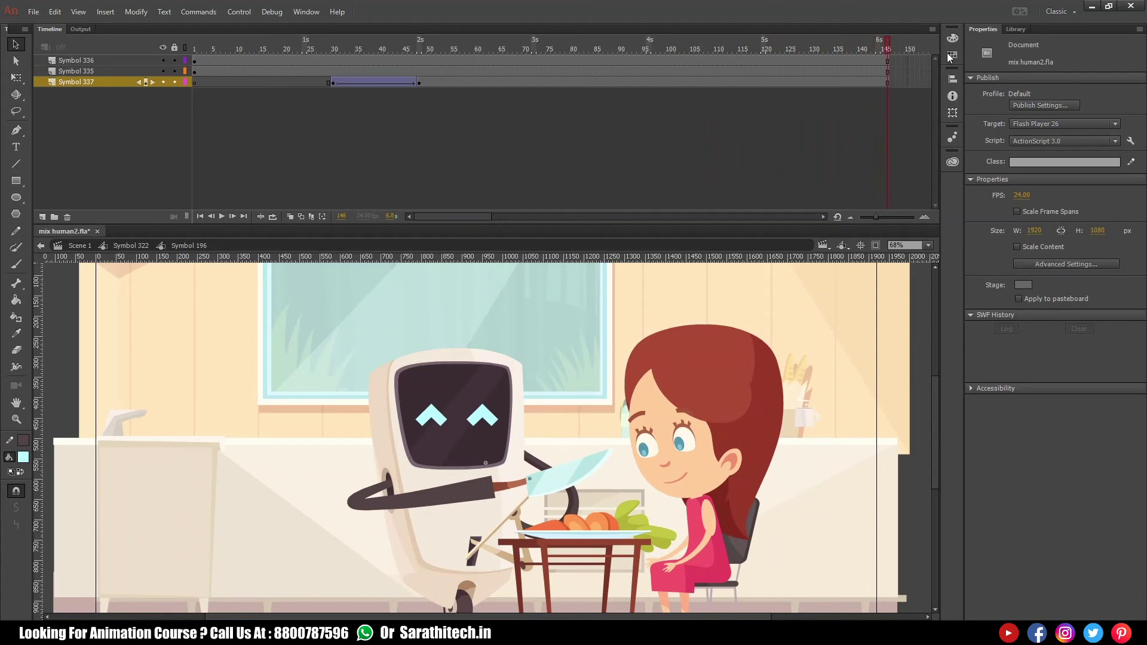
pyautogui.press('Return')
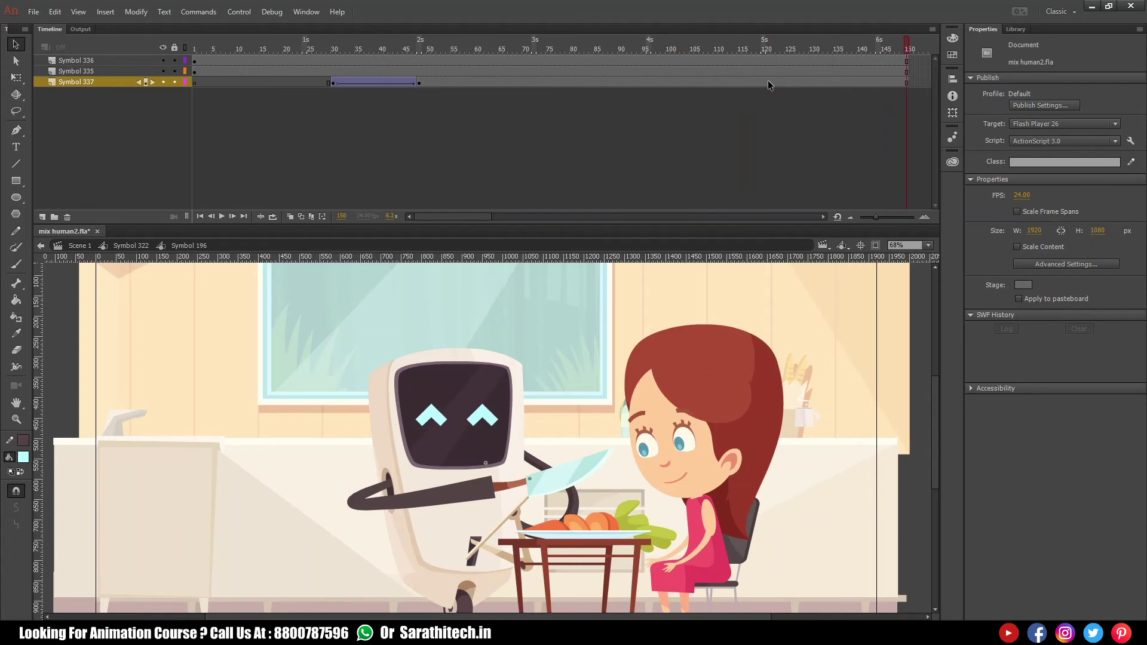
# - Fit the stage in the window and play the kitchen scene from near its start
pyautogui.hotkey('ctrl', '-')
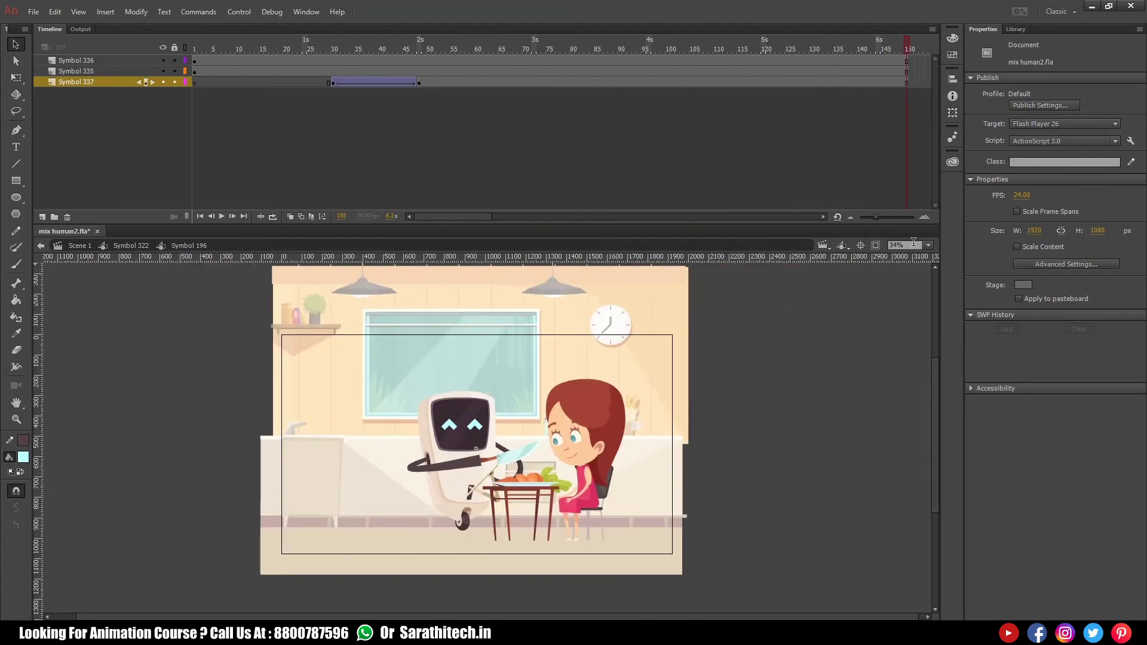
pyautogui.click(928, 245)
pyautogui.click(920, 258)
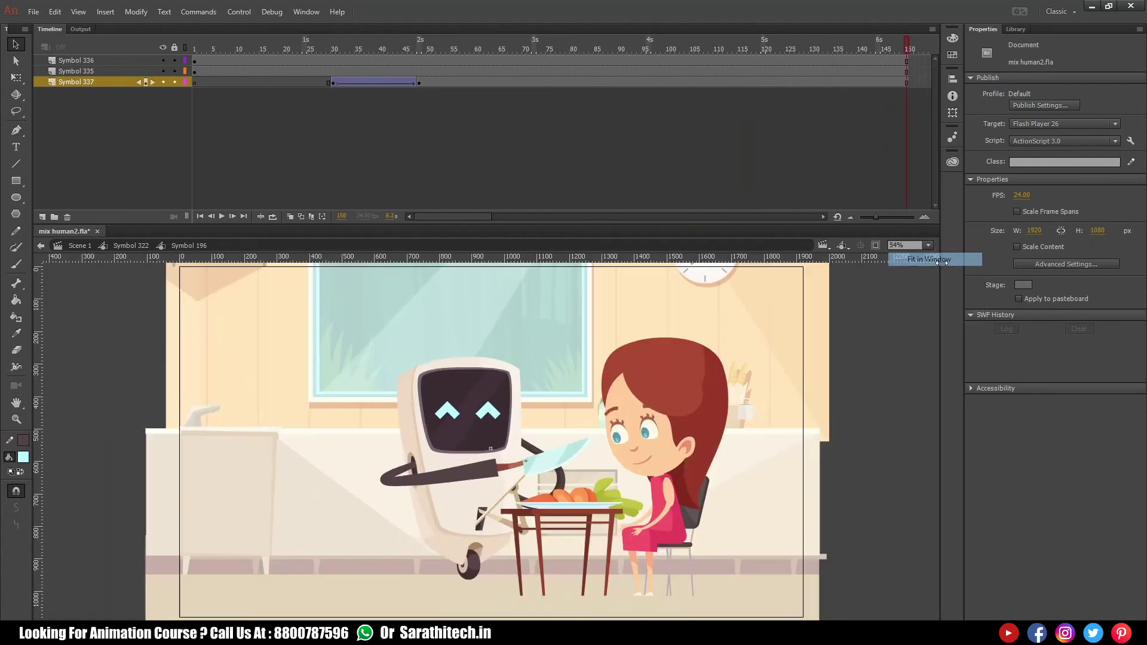
pyautogui.click(208, 48)
pyautogui.press('Return')
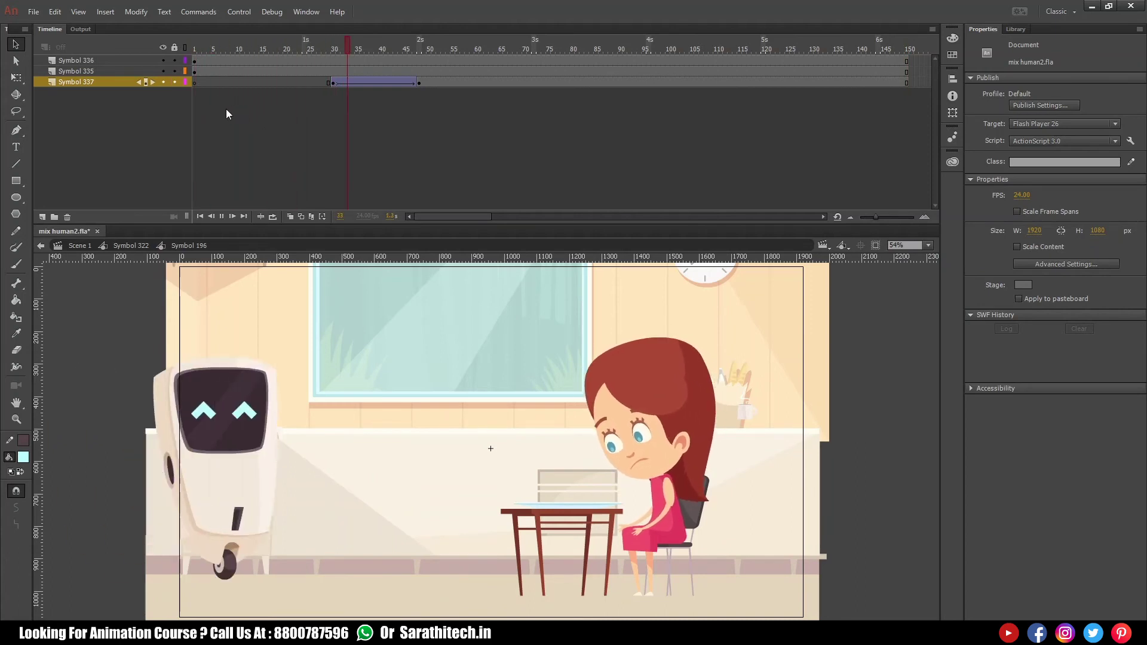
pyautogui.press('Return')
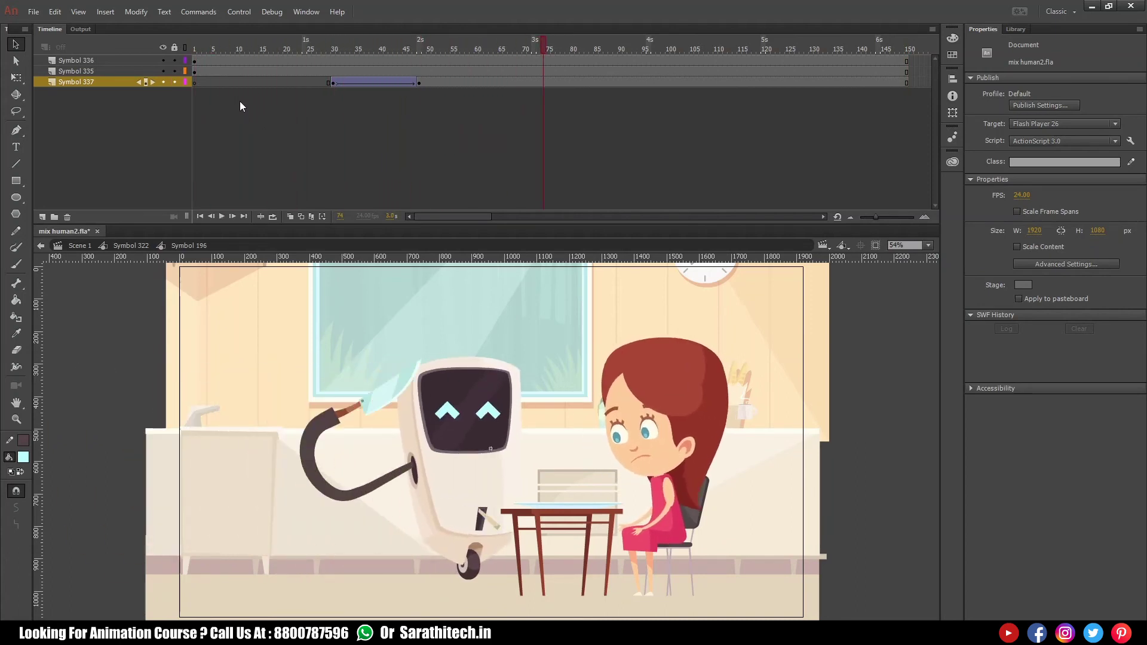
# - Examine the girl's face in Symbol 339 at frame 1, and return to Symbol 322 with the stage fitted in the window
pyautogui.moveTo(213, 48); pyautogui.dragTo(193, 49)
pyautogui.click(621, 437)
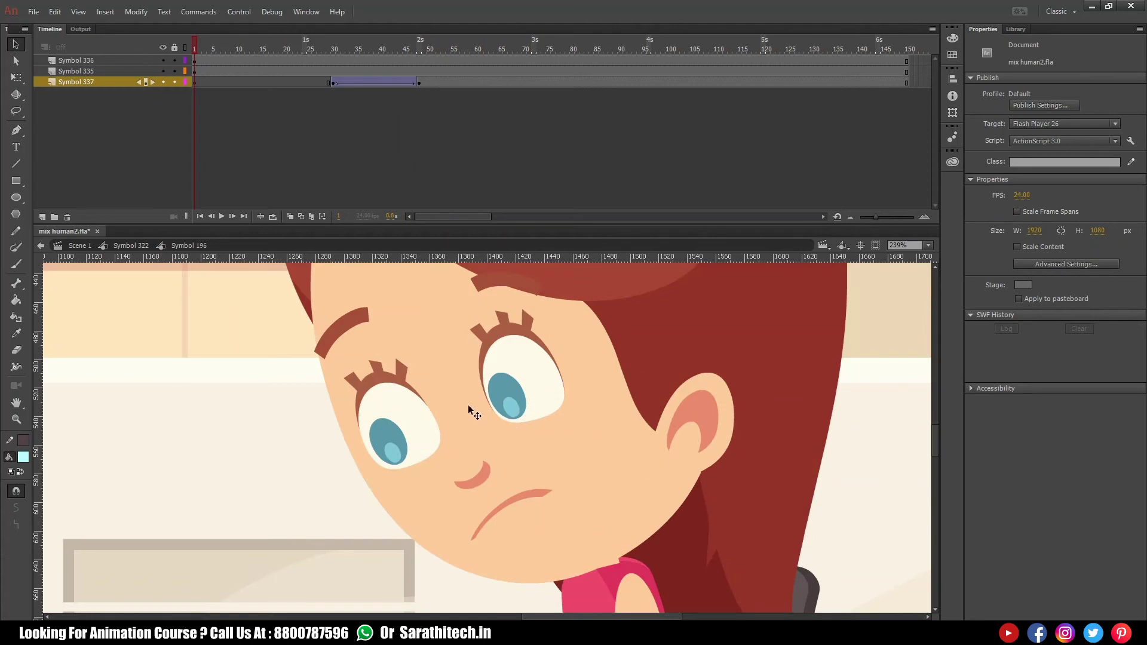
pyautogui.doubleClick(521, 386)
pyautogui.doubleClick(523, 386)
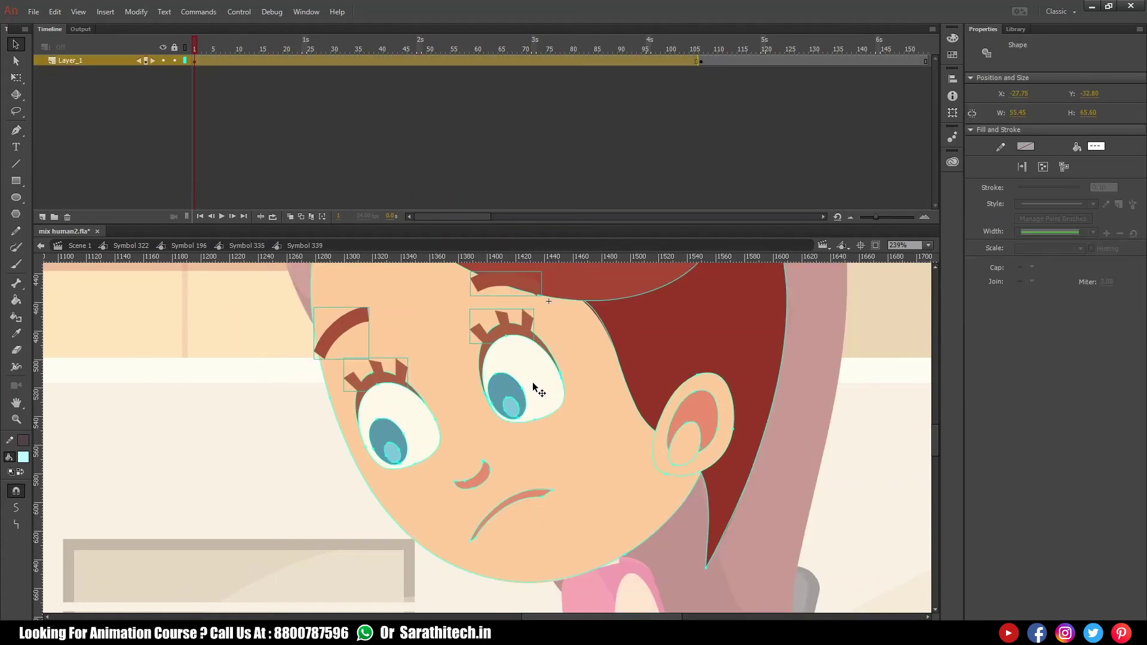
pyautogui.click(826, 366)
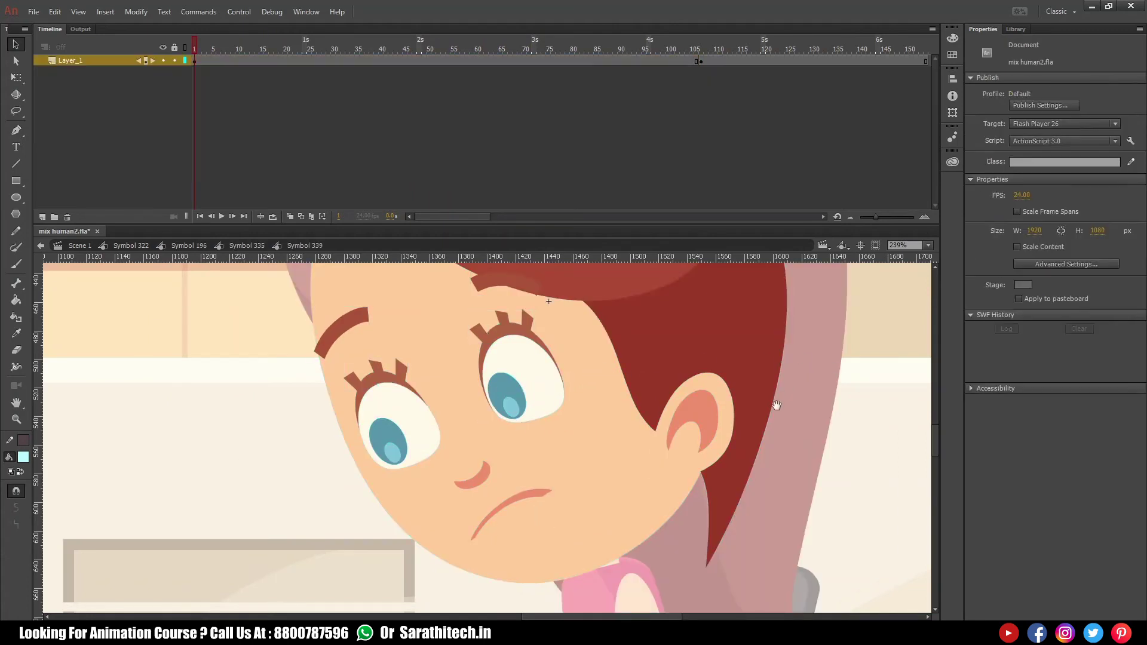
pyautogui.moveTo(764, 407); pyautogui.dragTo(771, 392)
pyautogui.moveTo(506, 370); pyautogui.dragTo(520, 370)
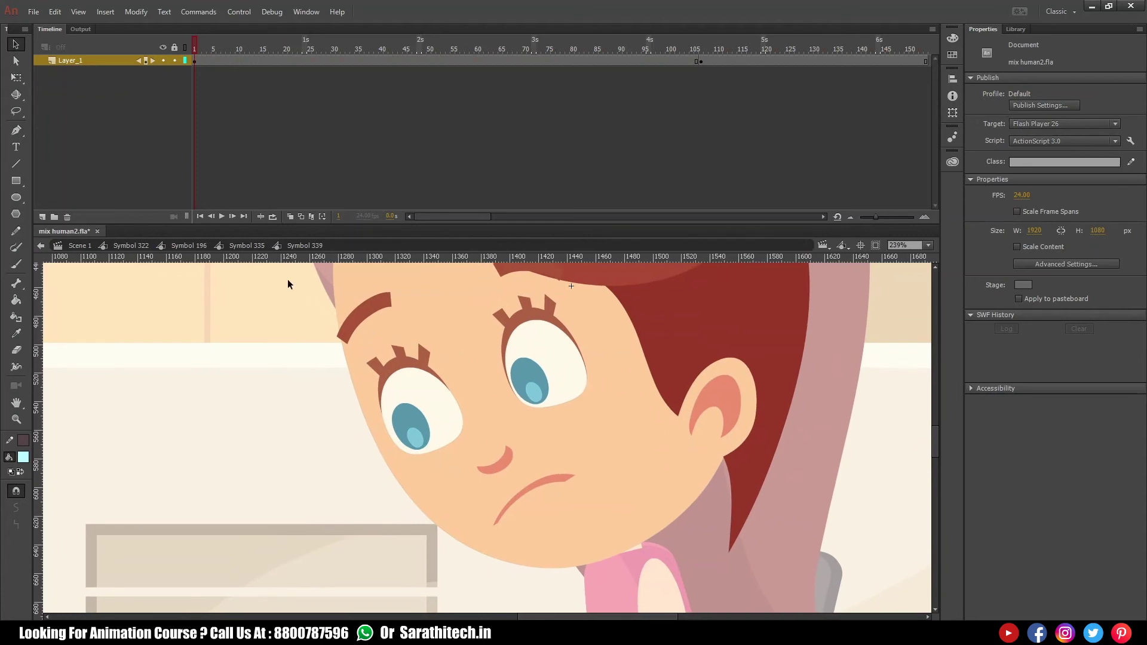
pyautogui.click(186, 246)
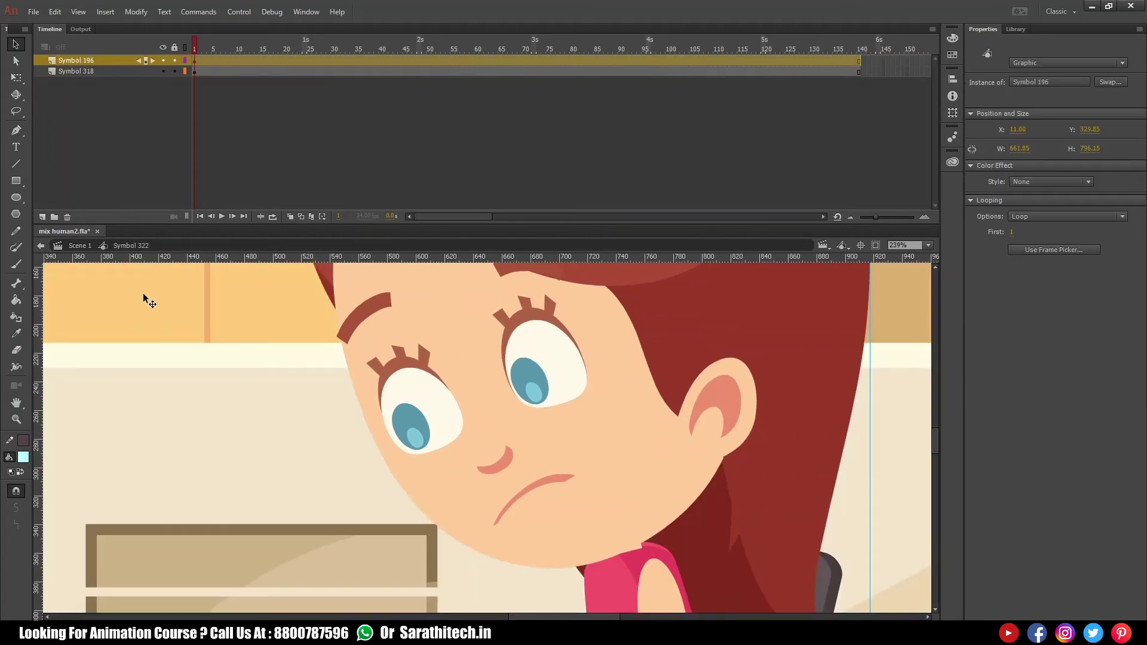
pyautogui.hotkey('ctrl', '-')
pyautogui.hotkey('ctrl', '-')
pyautogui.hotkey('ctrl', '-')
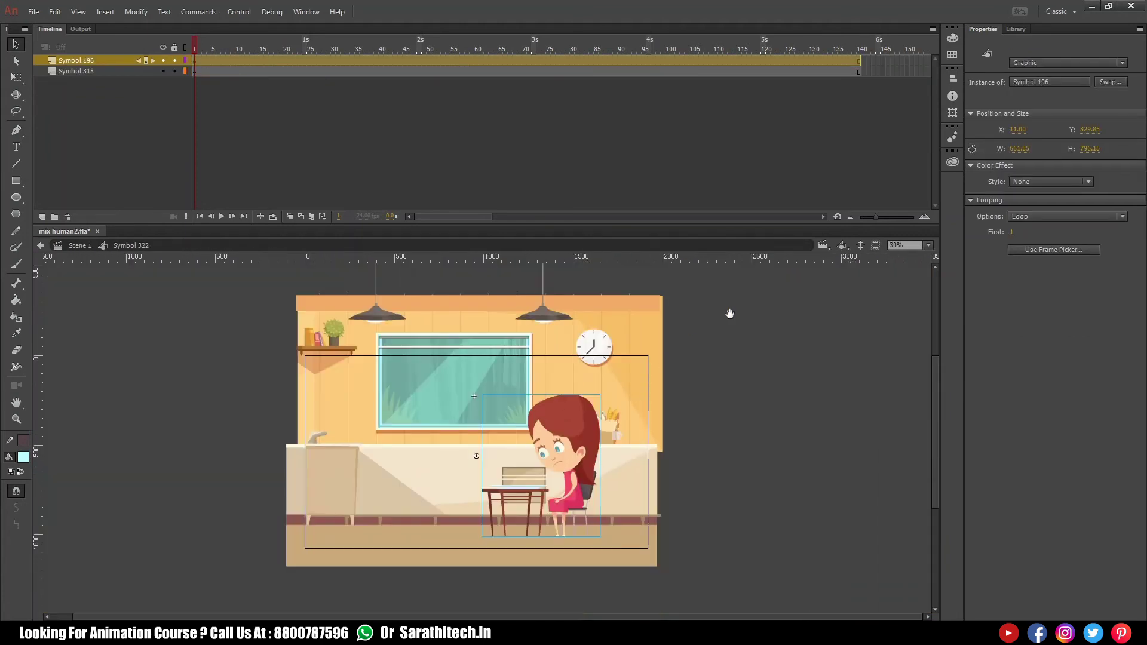
pyautogui.click(929, 245)
pyautogui.click(945, 259)
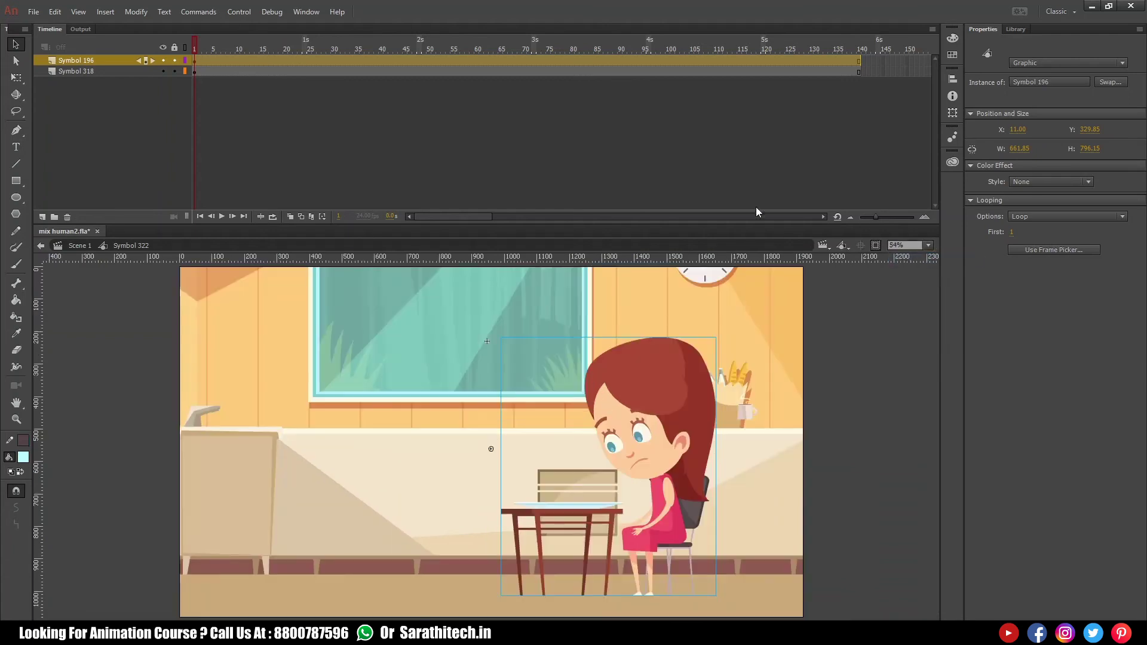
# - Open the girl's nested head in Symbol 339 for editing
pyautogui.doubleClick(650, 457)
pyautogui.scroll(3, 622, 431)
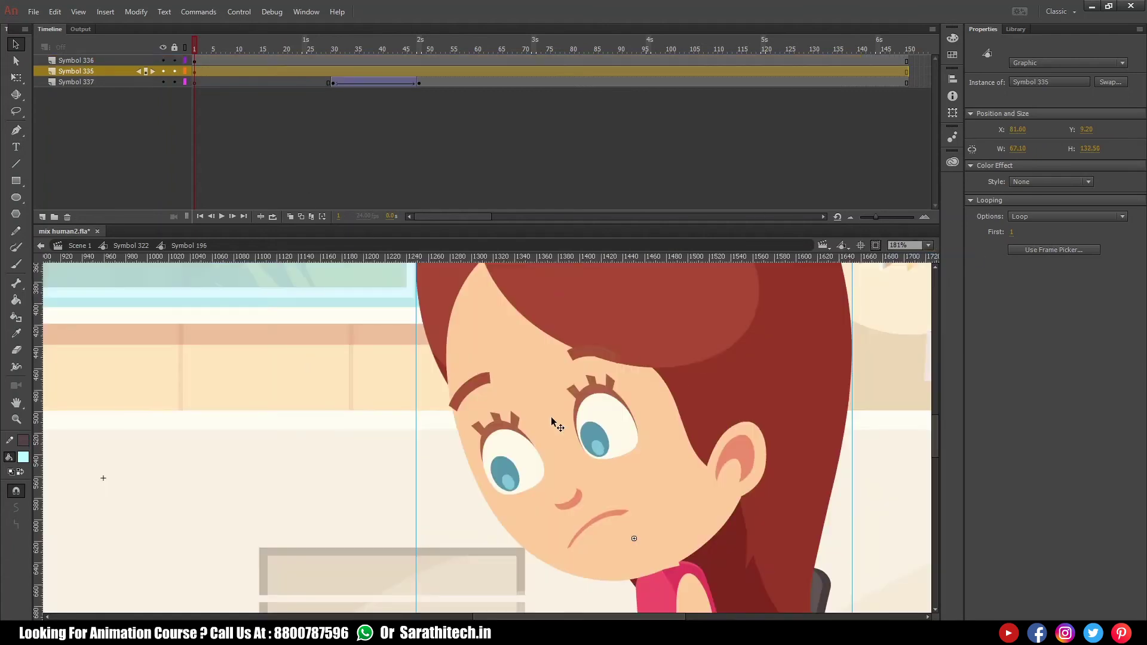
pyautogui.doubleClick(600, 418)
pyautogui.scroll(3, 569, 422)
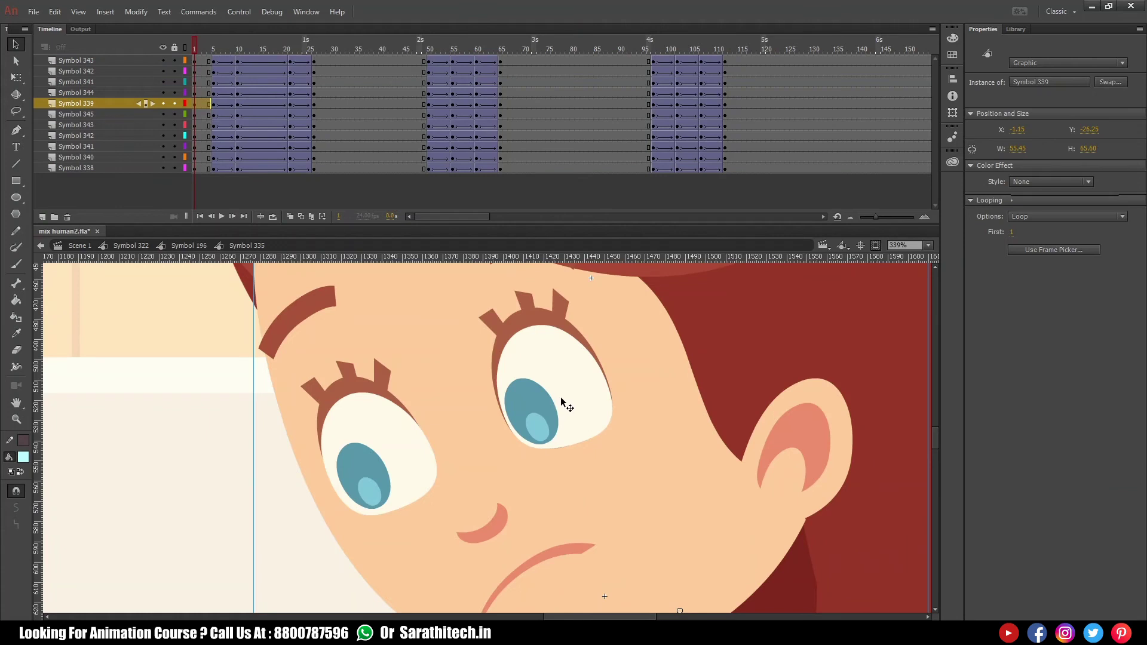
pyautogui.doubleClick(560, 398)
# - Convert the white, iris, highlight, outline and lashes of the girl's eye nearer the ear into one graphic symbol
pyautogui.keyDown('ctrl'); pyautogui.keyDown('shift'); pyautogui.click(544, 437); pyautogui.keyUp('shift'); pyautogui.keyUp('ctrl')
pyautogui.click(483, 432)
pyautogui.moveTo(396, 365); pyautogui.dragTo(623, 515)
pyautogui.keyDown('shift'); pyautogui.click(443, 410); pyautogui.keyUp('shift')
pyautogui.click(449, 325)
pyautogui.click(438, 306)
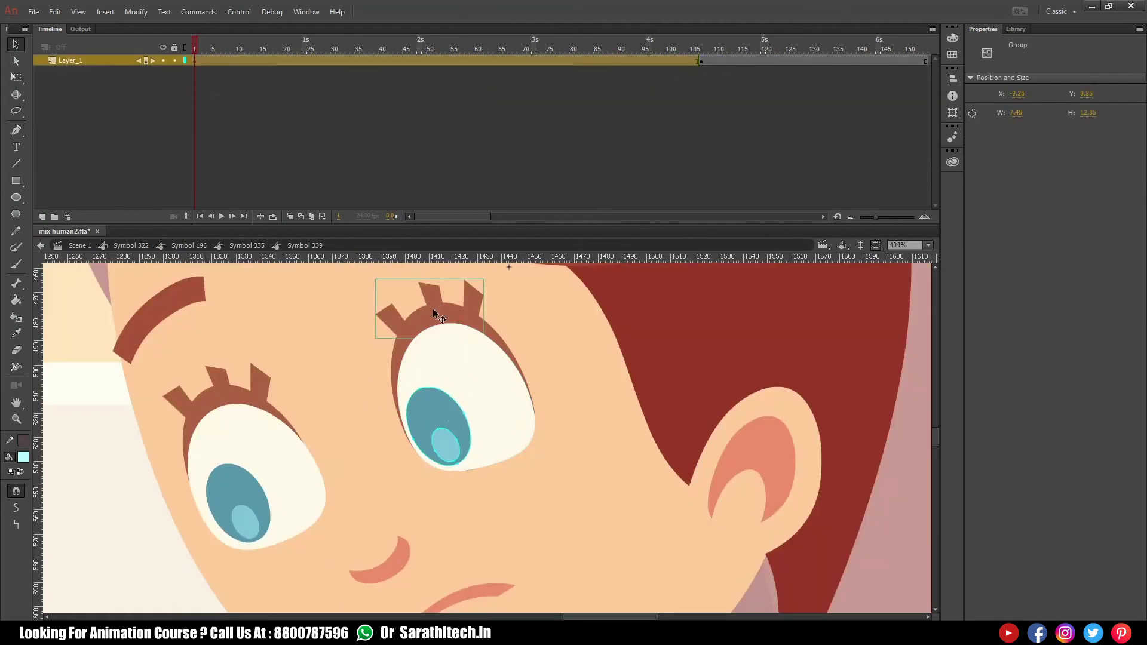
pyautogui.click(406, 344)
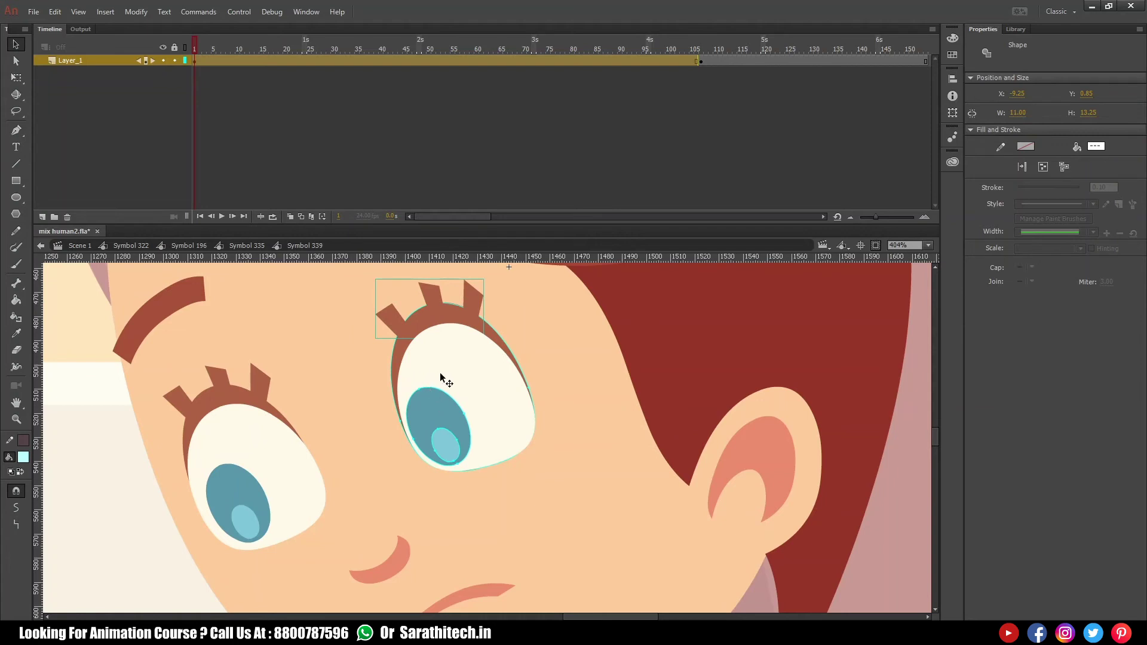
pyautogui.moveTo(459, 382); pyautogui.dragTo(714, 337)
pyautogui.hotkey('ctrl', 'z')
pyautogui.moveTo(434, 393); pyautogui.dragTo(462, 382)
pyautogui.press('F8')
pyautogui.press('Return')
# - Convert all parts of the girl's other eye, including its outline and lashes, into a second graphic symbol
pyautogui.click(268, 442)
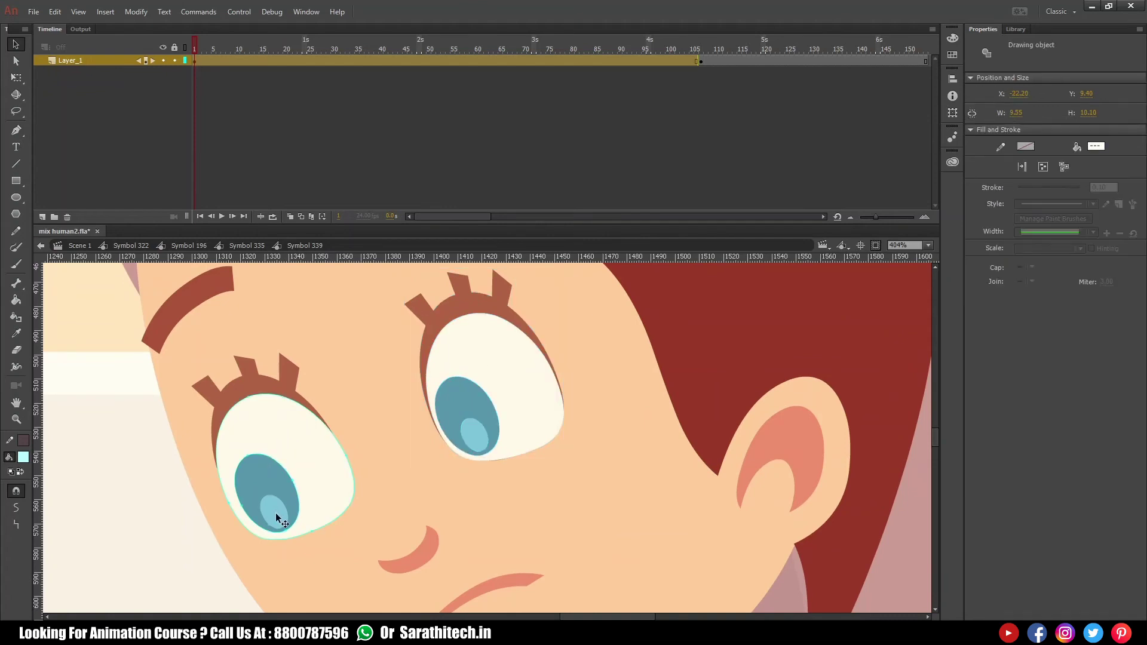
pyautogui.click(218, 395)
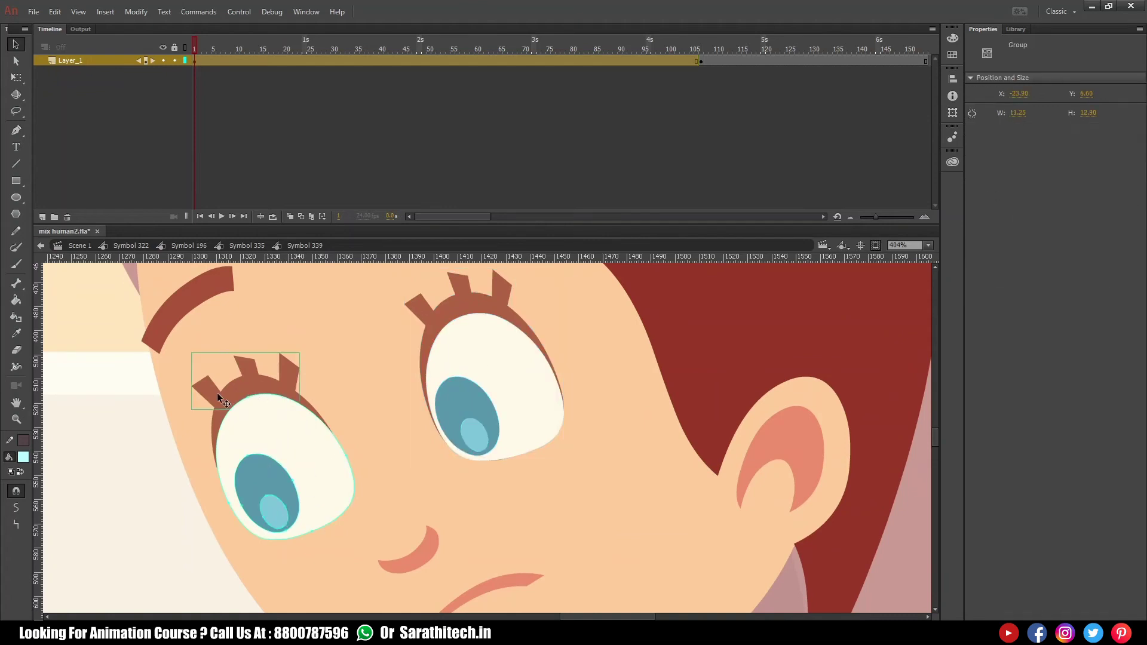
pyautogui.keyDown('shift'); pyautogui.click(215, 428); pyautogui.keyUp('shift')
pyautogui.moveTo(263, 447); pyautogui.dragTo(455, 388)
pyautogui.hotkey('ctrl', 'z')
pyautogui.press('F8')
pyautogui.press('Return')
pyautogui.hotkey('ctrl', '-')
pyautogui.moveTo(408, 451); pyautogui.dragTo(458, 428)
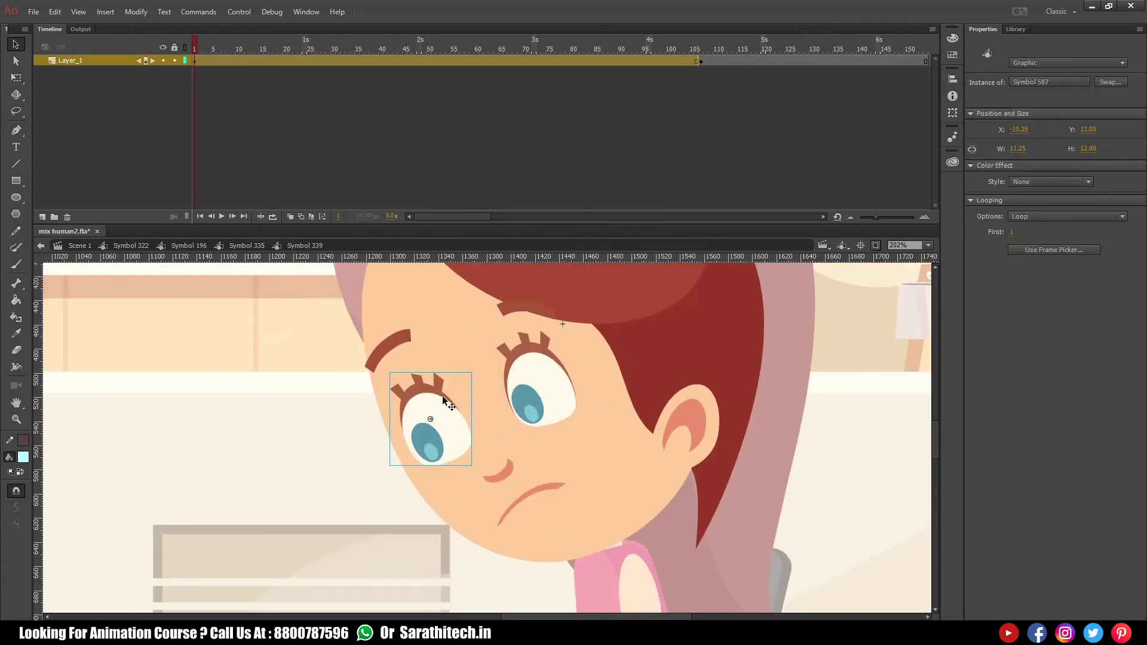
# - Move the smiling mouth at frame 107 onto a new layer, pasting it in place at a keyframe on frame 107
pyautogui.moveTo(701, 48)
pyautogui.mouseDown()
pyautogui.moveTo(692, 50)
pyautogui.moveTo(704, 53)
pyautogui.mouseUp()
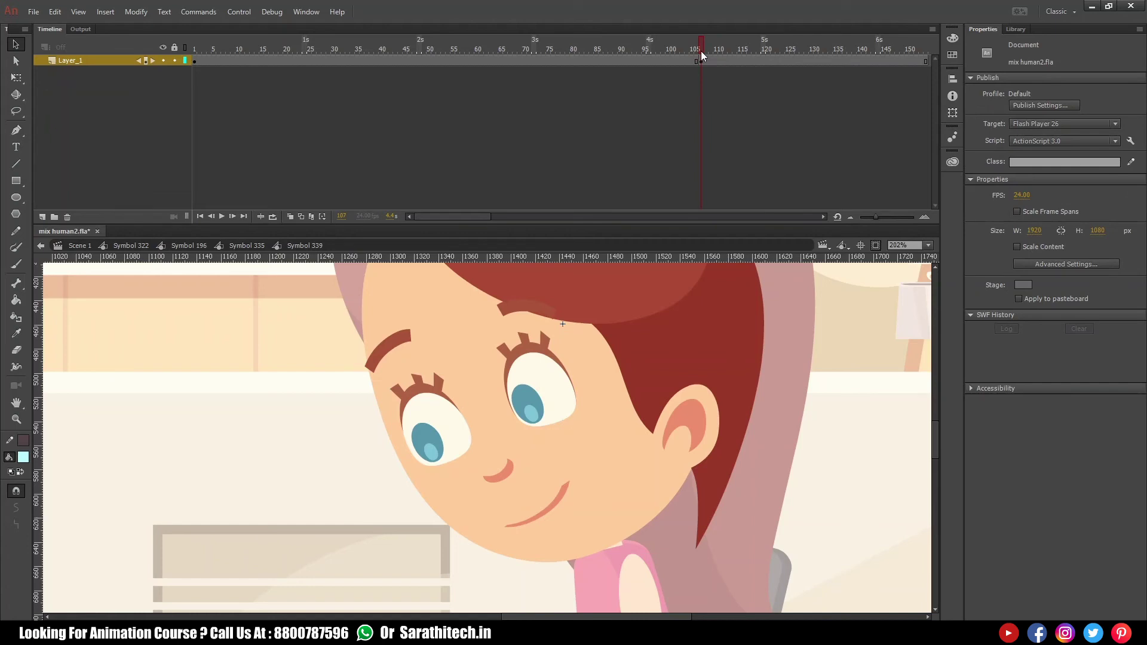
pyautogui.click(702, 62)
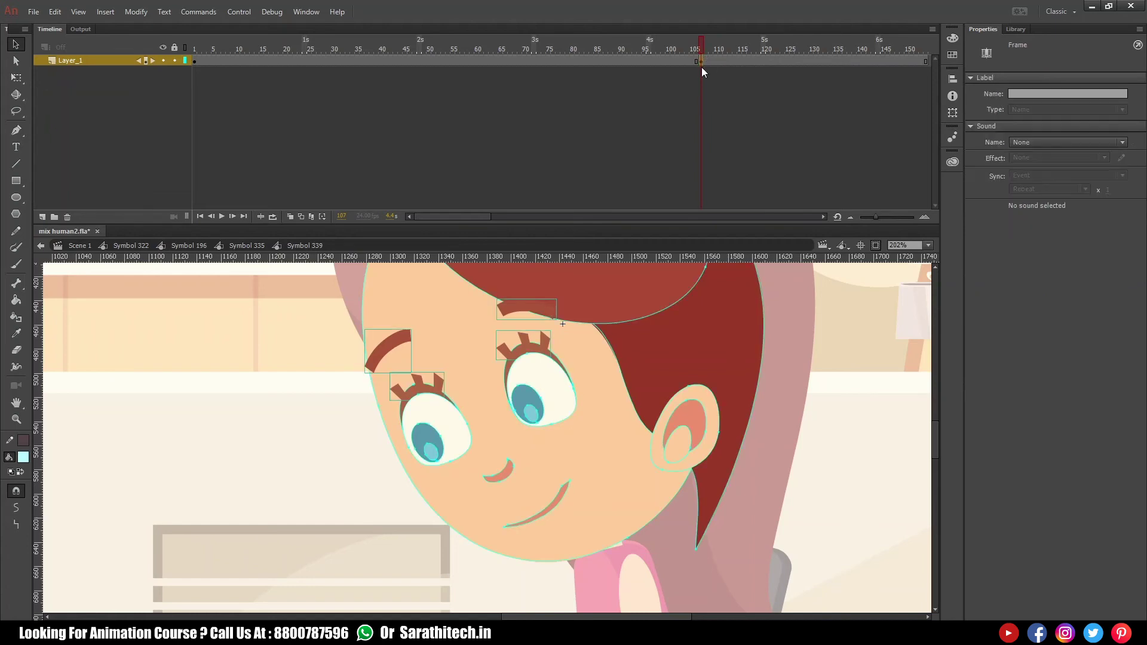
pyautogui.click(686, 67)
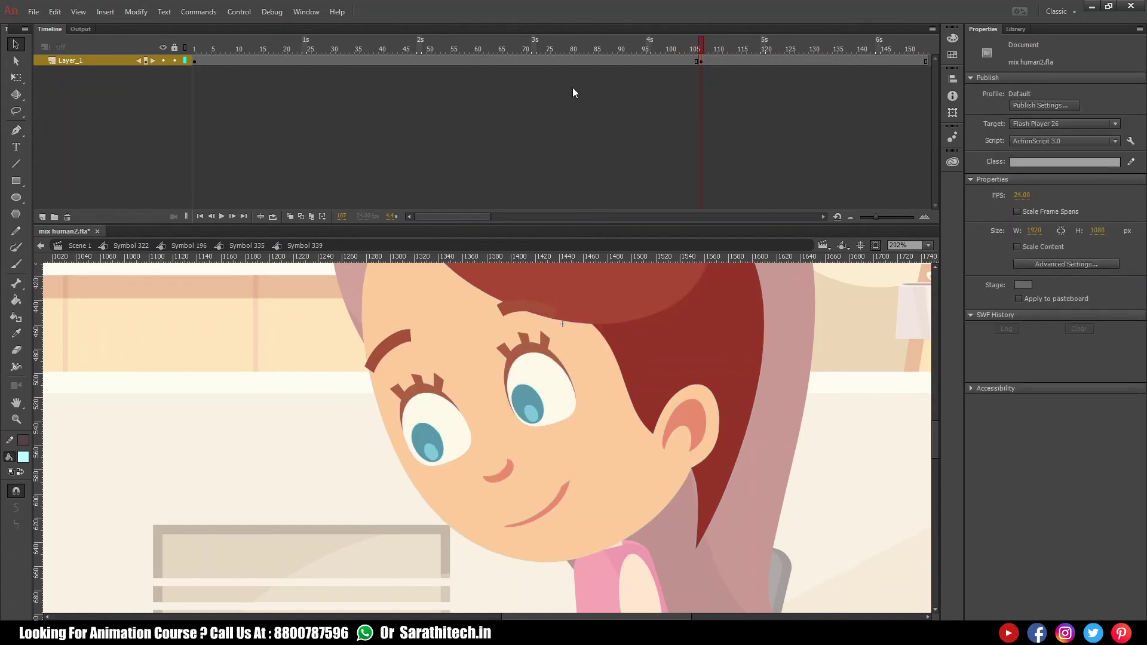
pyautogui.click(561, 510)
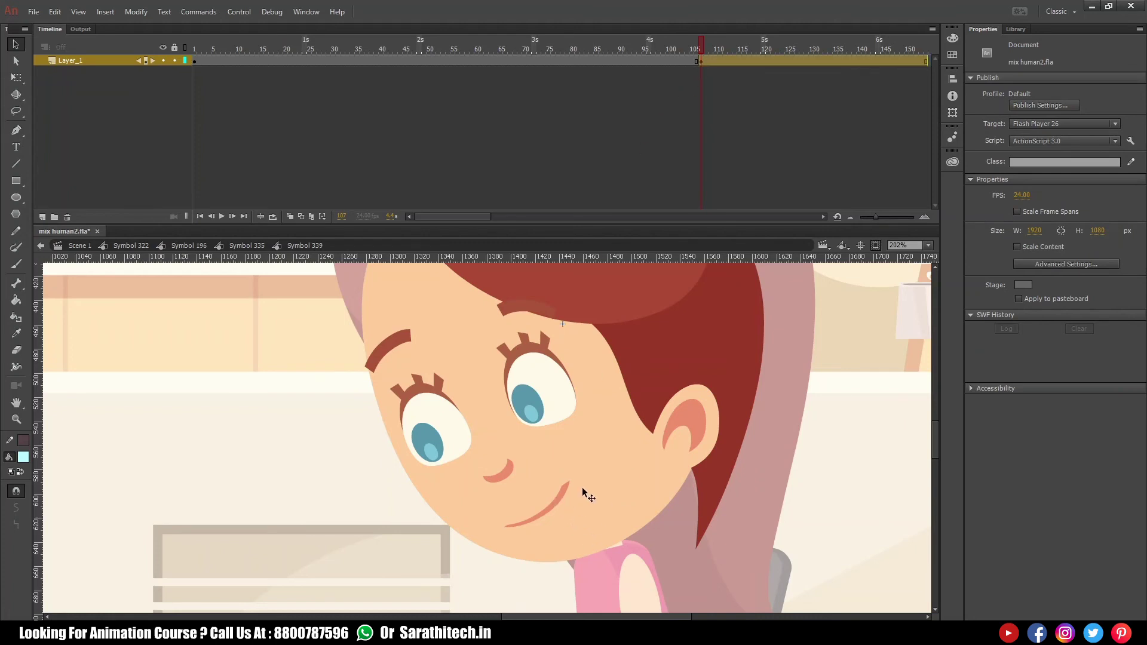
pyautogui.press('Delete')
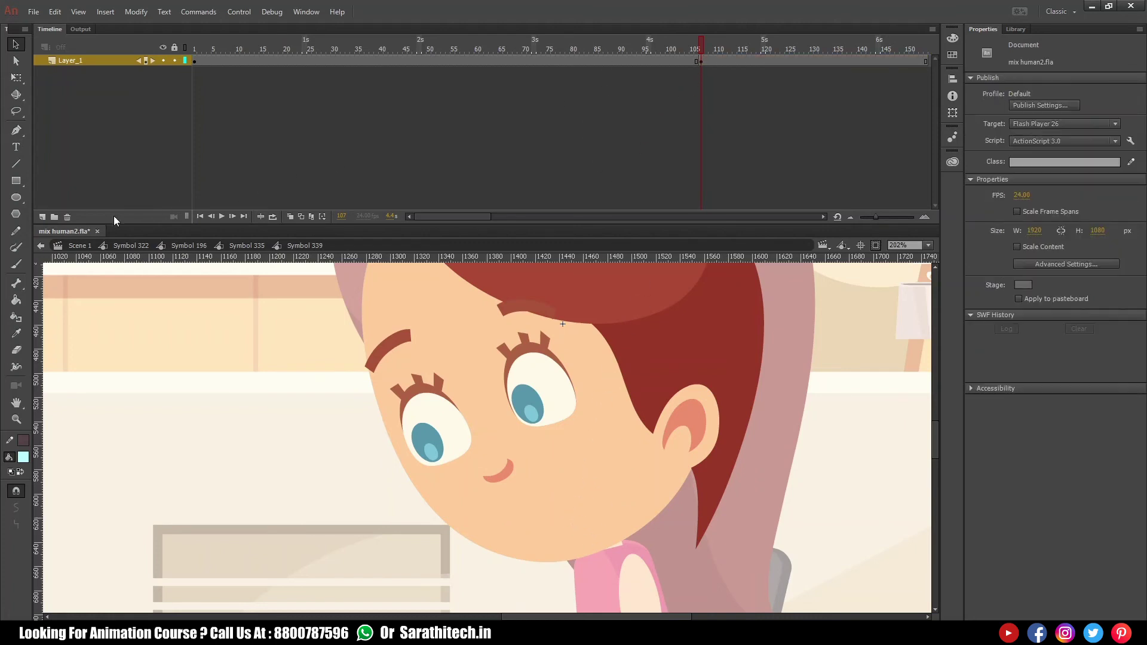
pyautogui.click(42, 217)
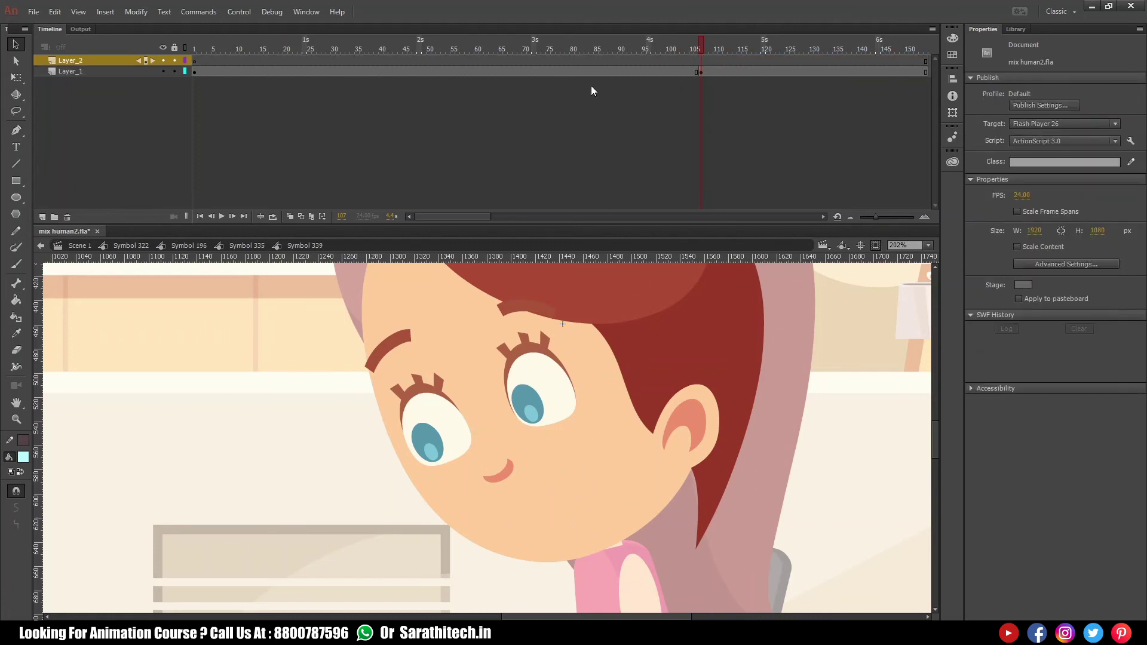
pyautogui.click(701, 61)
pyautogui.hotkey('ctrl', 'shift', 'v')
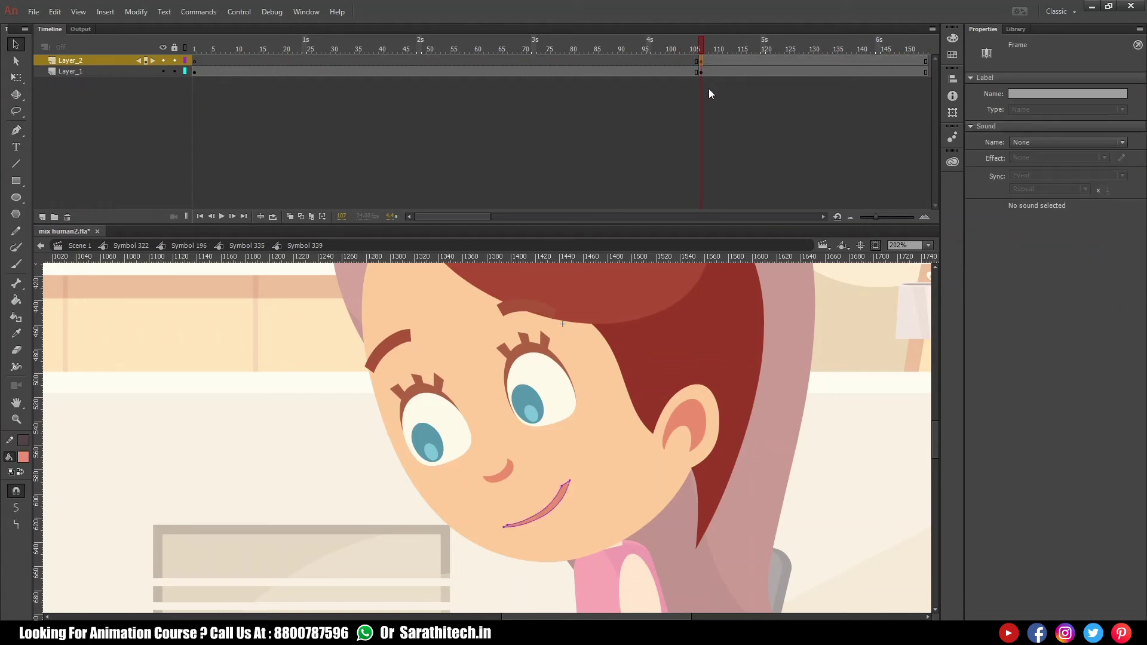
# - Rebuild Layer_1's keyframe at frame 107 from the face with symbol eyes and delete its frowning mouth
pyautogui.click(702, 72)
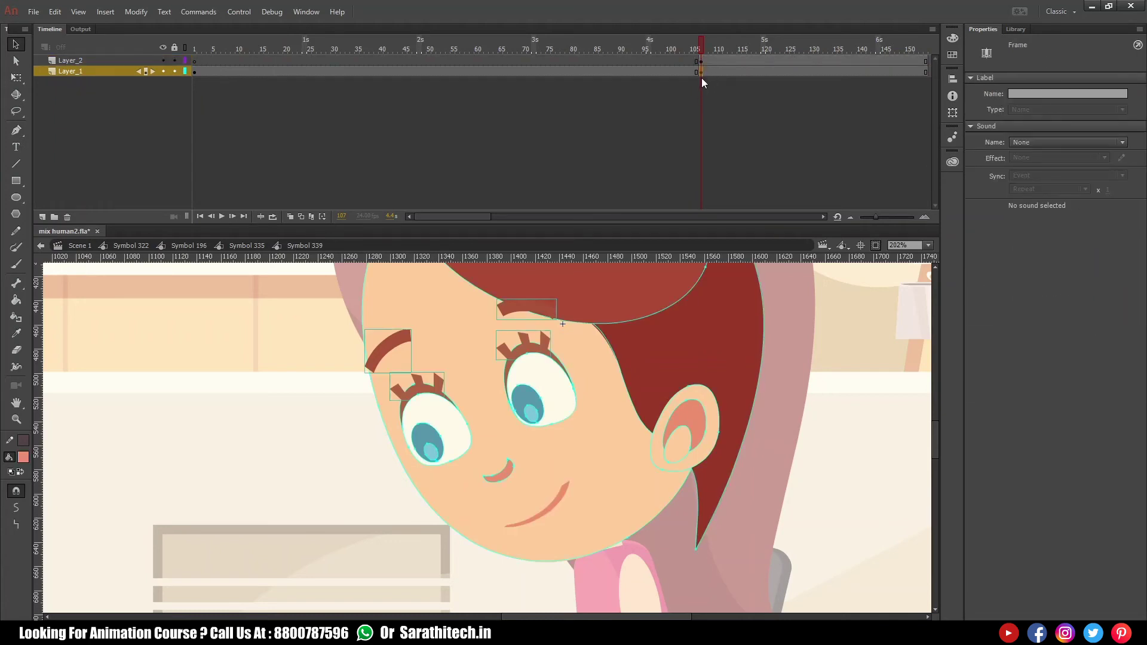
pyautogui.click(701, 72)
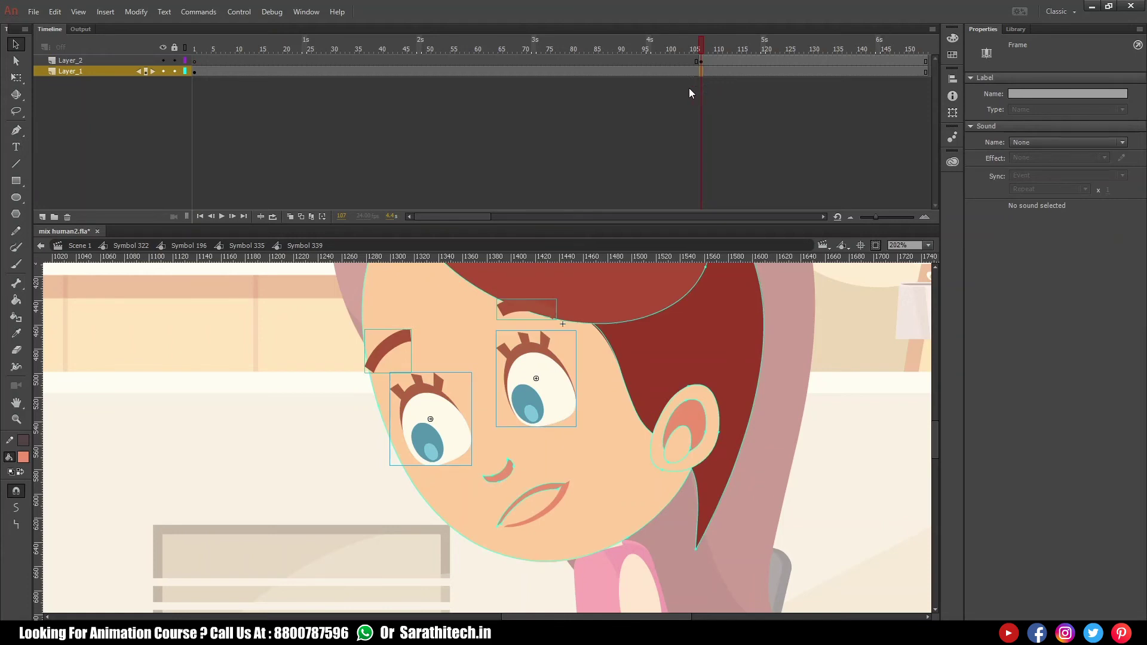
pyautogui.click(708, 113)
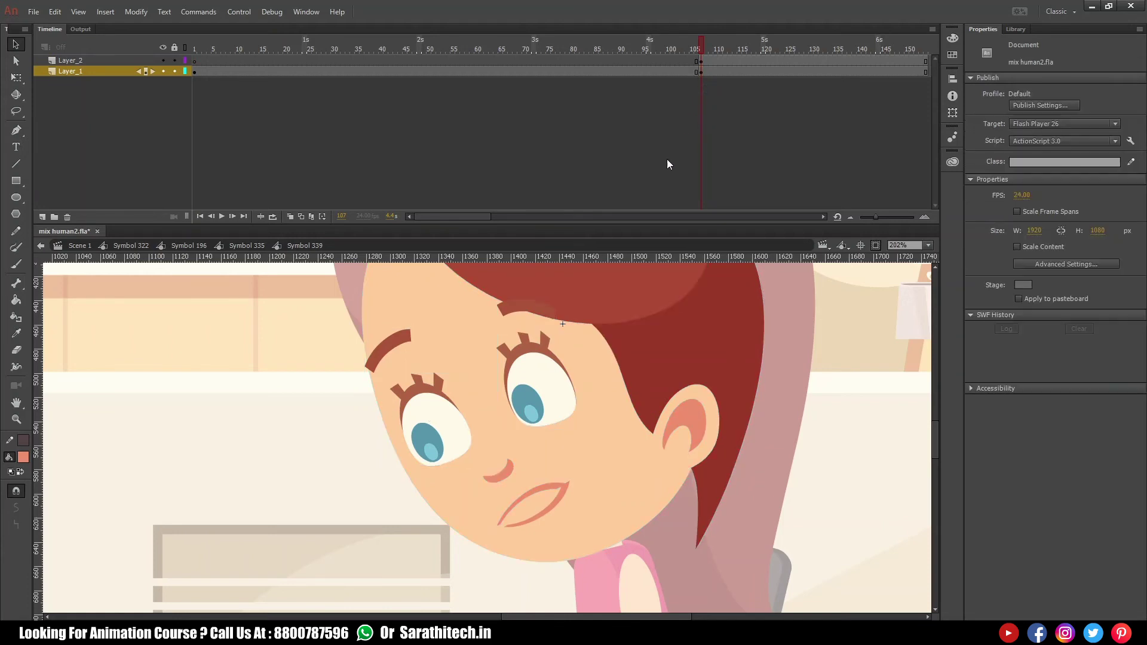
pyautogui.click(557, 489)
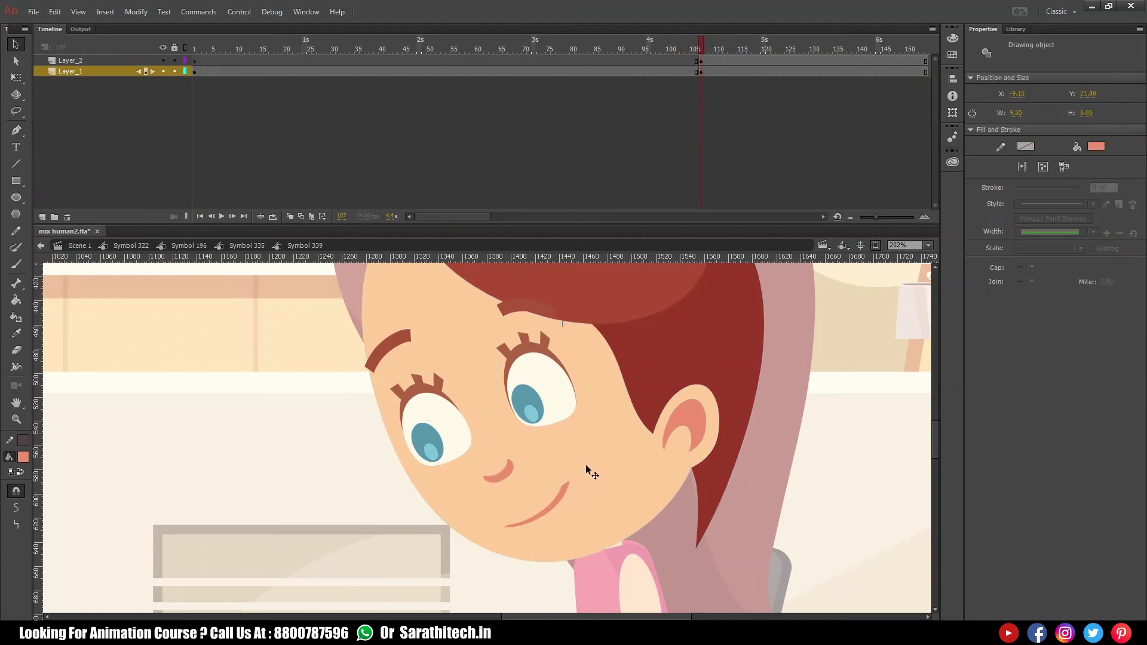
pyautogui.press('Delete')
# - Return to frame 1, save the file, and open Symbol 587, the girl's eye farther from the ear, for editing
pyautogui.moveTo(701, 48); pyautogui.dragTo(710, 52)
pyautogui.click(194, 49)
pyautogui.click(459, 419)
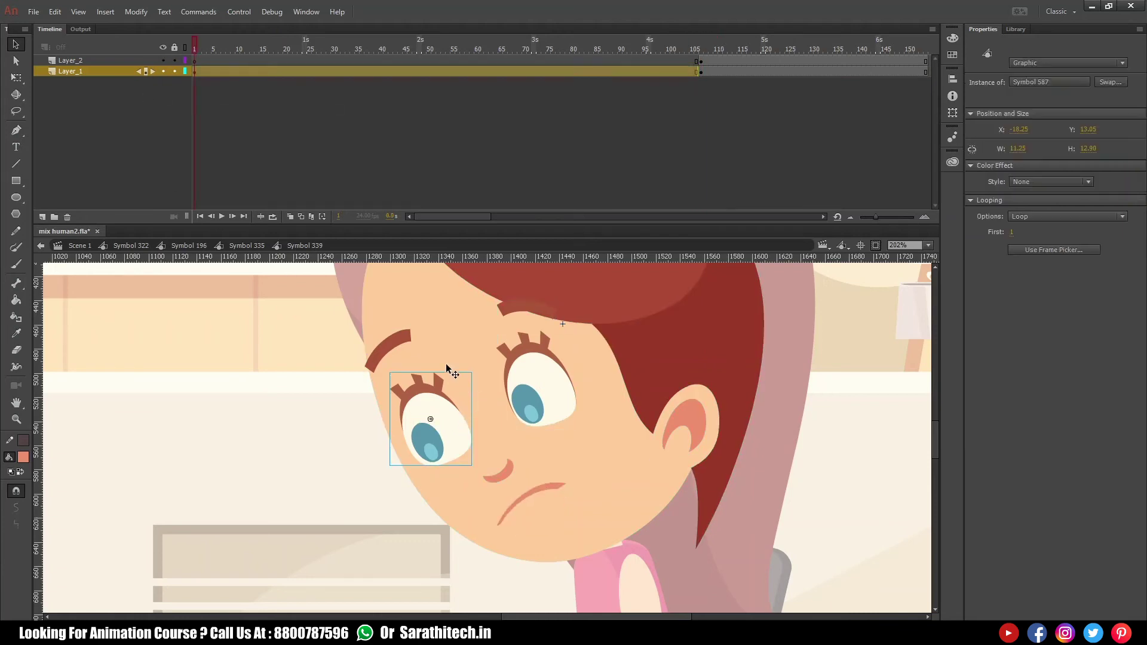
pyautogui.hotkey('ctrl', 's')
pyautogui.doubleClick(452, 422)
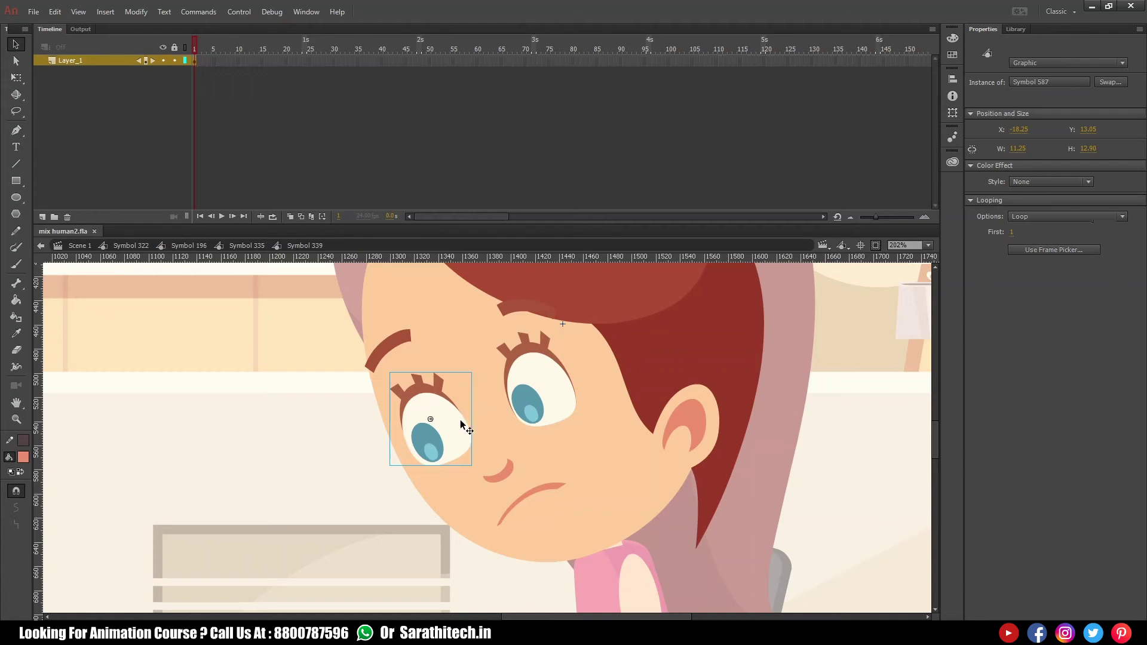
pyautogui.click(474, 346)
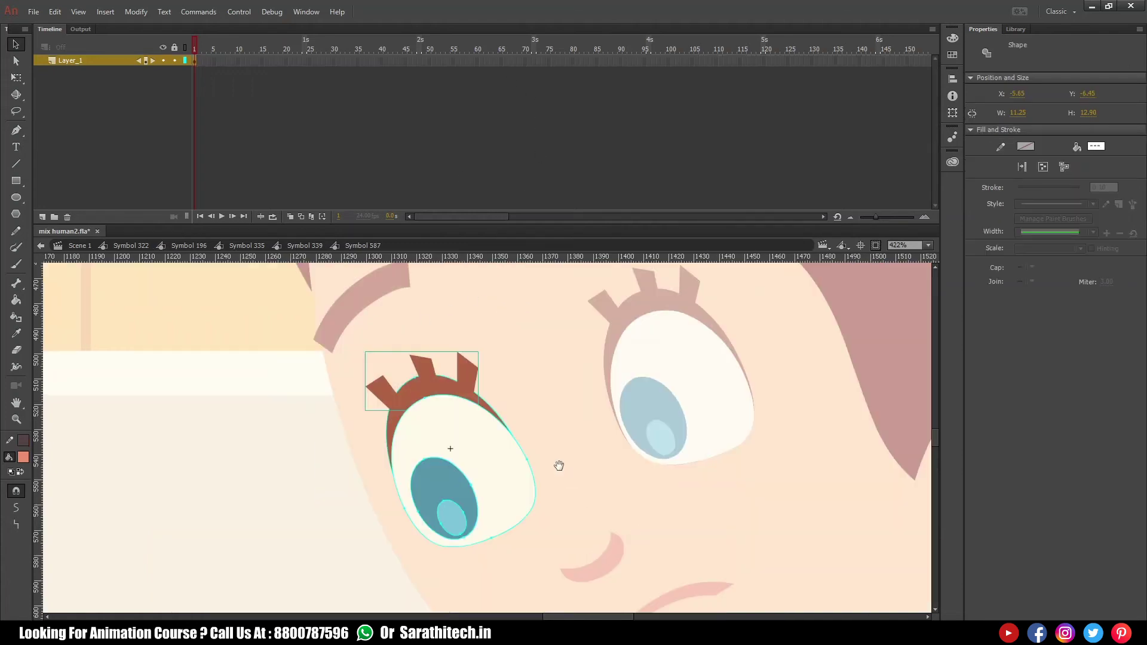
pyautogui.click(478, 408)
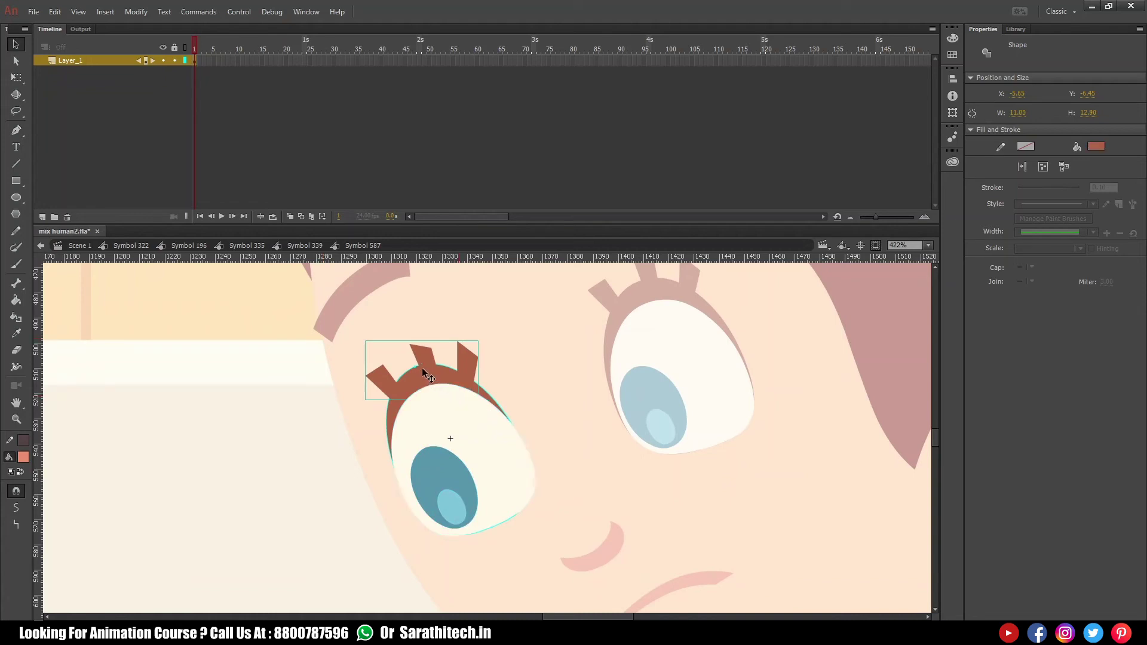
pyautogui.moveTo(409, 375); pyautogui.dragTo(346, 350)
pyautogui.hotkey('ctrl', 'z')
pyautogui.click(468, 424)
pyautogui.moveTo(467, 424)
pyautogui.mouseDown()
pyautogui.moveTo(538, 422)
pyautogui.moveTo(551, 386)
pyautogui.mouseUp()
pyautogui.hotkey('ctrl', 'z')
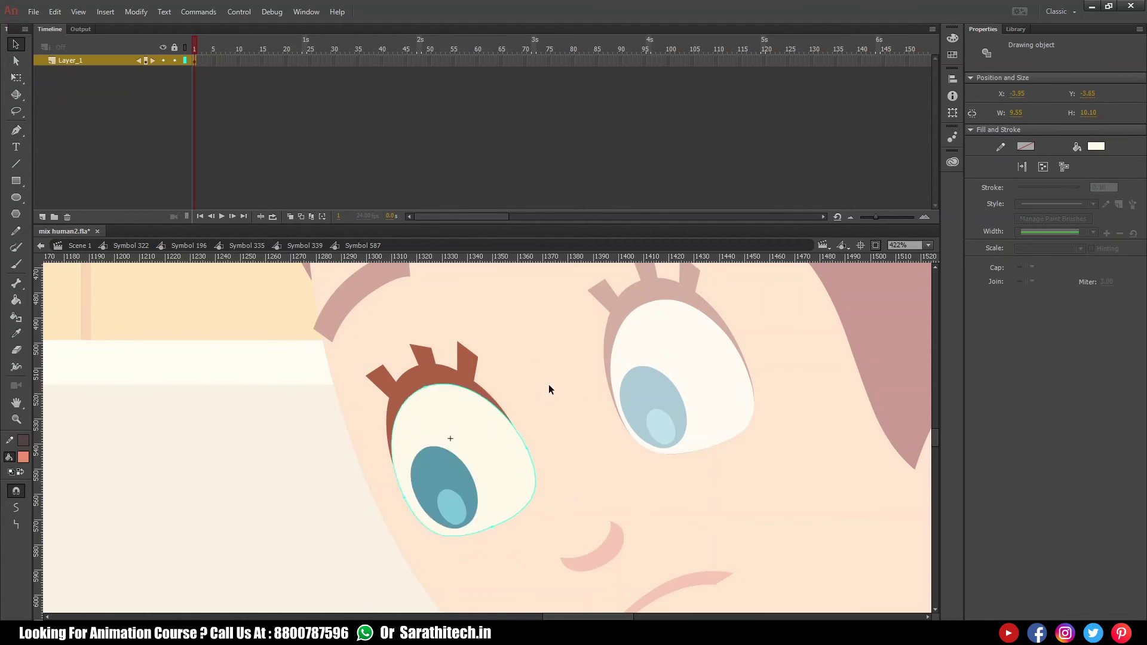
# - Convert the iris with its highlight and the eye white with its lashes into separate graphic symbols, and distribute them to layers
pyautogui.click(472, 396)
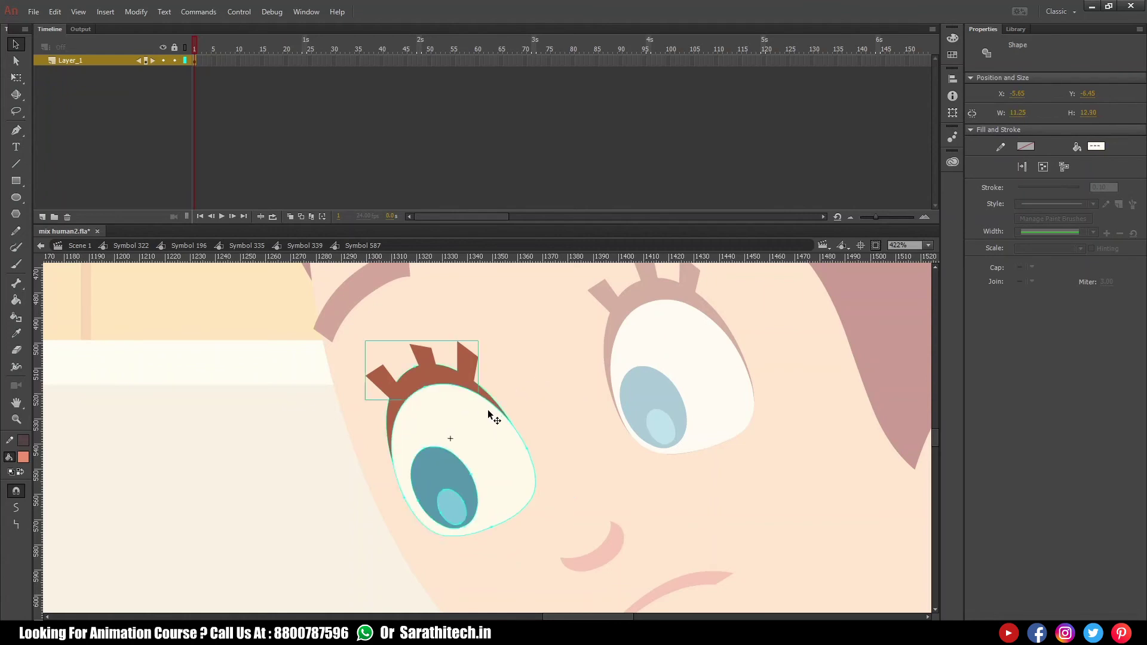
pyautogui.click(526, 419)
pyautogui.click(454, 479)
pyautogui.keyDown('shift'); pyautogui.click(456, 507); pyautogui.keyUp('shift')
pyautogui.click(464, 399)
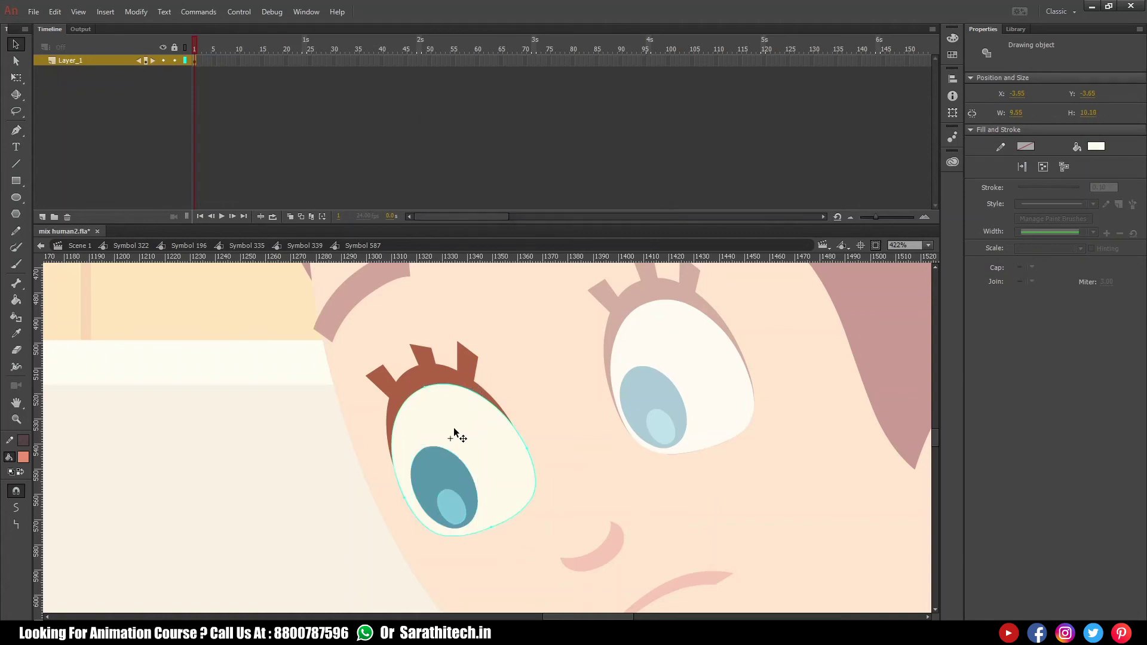
pyautogui.keyDown('shift'); pyautogui.click(445, 484); pyautogui.keyUp('shift')
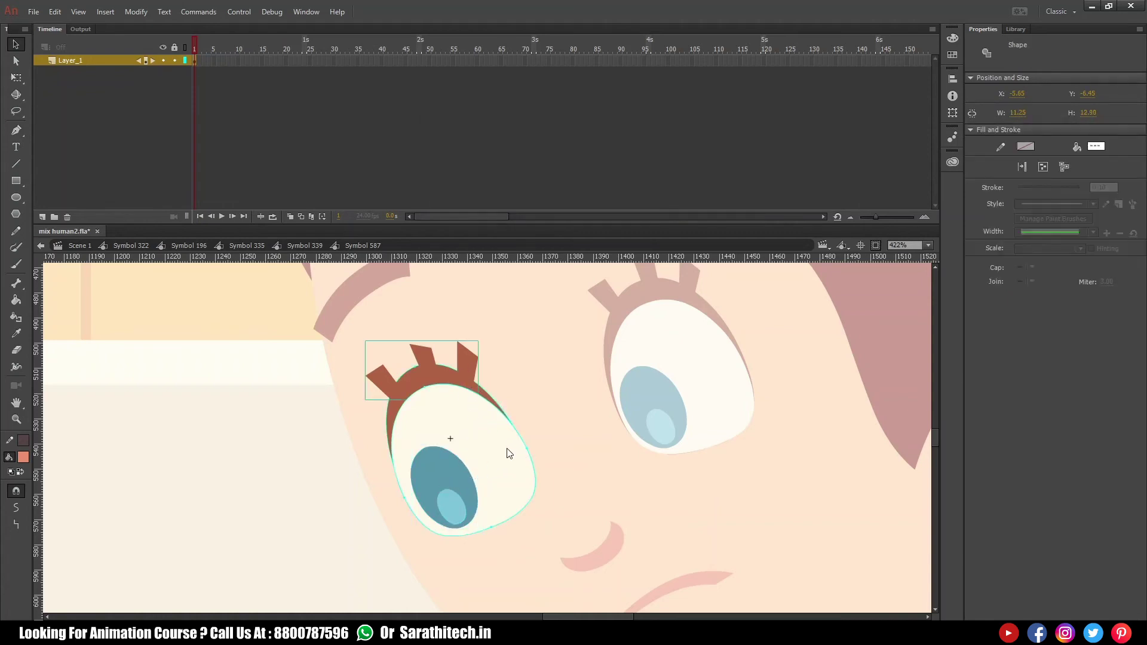
pyautogui.press('F8')
pyautogui.press('Return')
pyautogui.hotkey('ctrl', 'shift', 'd')
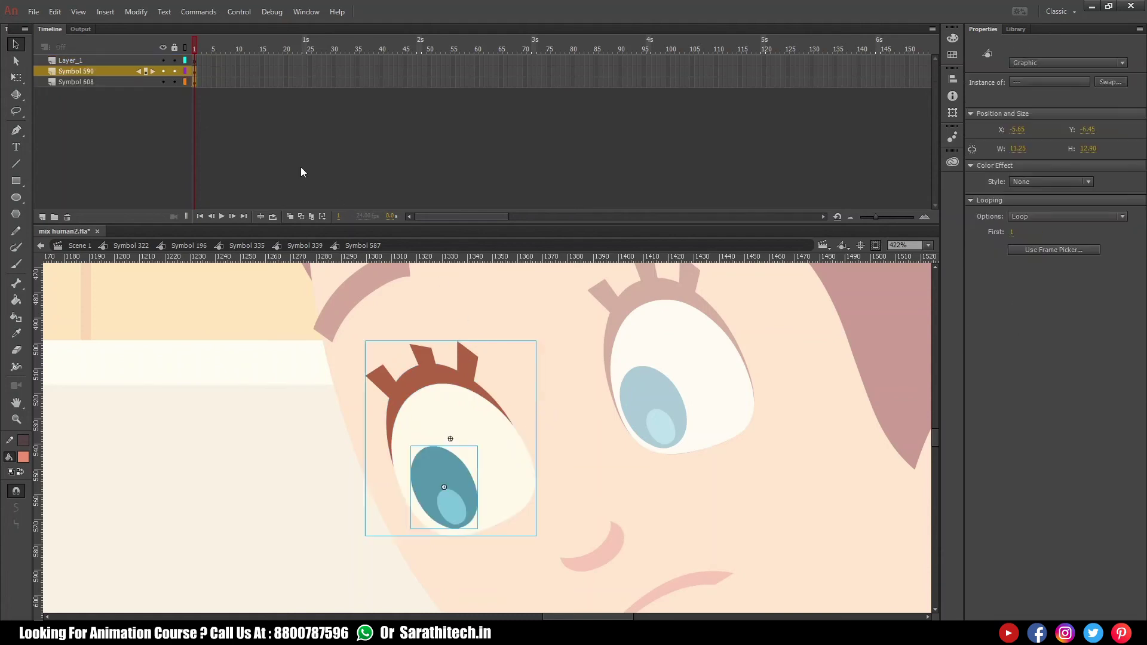
# - Paste the eye white in place on Layer_1 and sample the nose's salmon colour as the fill
pyautogui.click(195, 61)
pyautogui.hotkey('ctrl', 'shift', 'v')
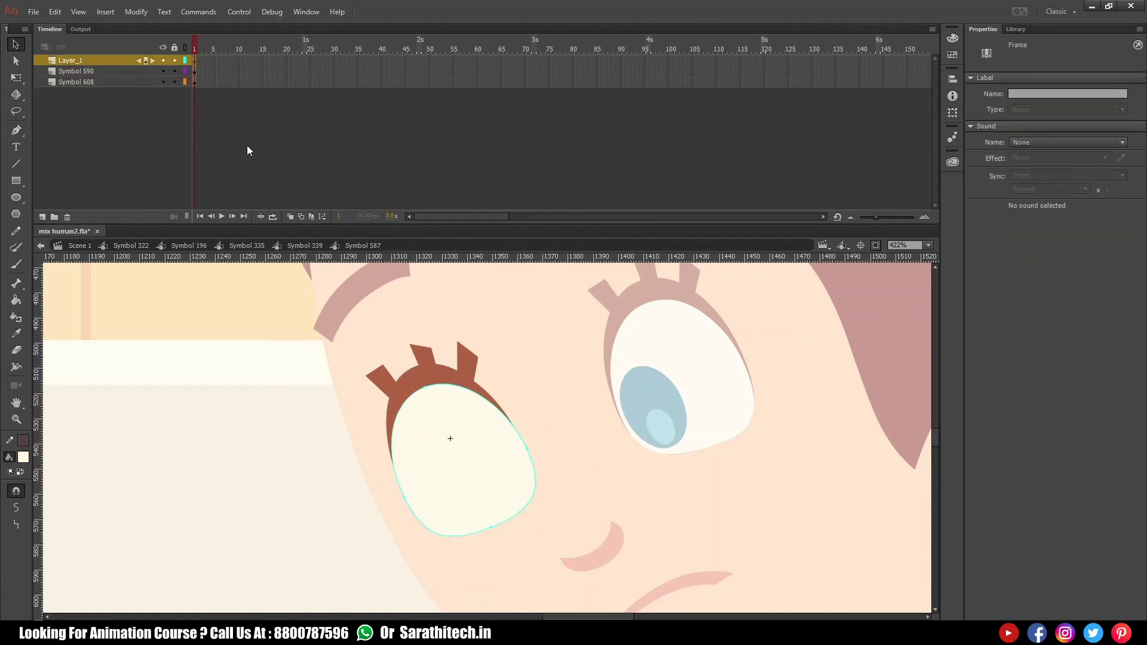
pyautogui.click(305, 246)
pyautogui.moveTo(619, 397); pyautogui.dragTo(552, 357)
pyautogui.press('i')
pyautogui.click(548, 518)
pyautogui.keyDown('ctrl'); pyautogui.doubleClick(441, 437); pyautogui.keyUp('ctrl')
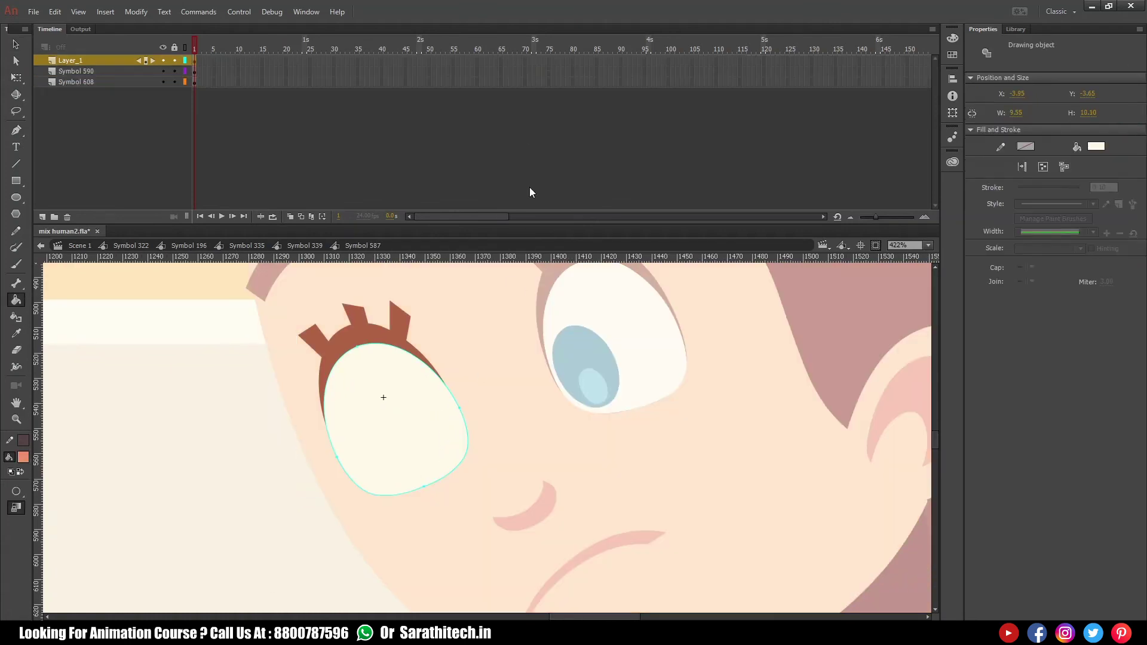
# - Hide Layer_1, add a layer beneath it, extend all layers past frame 120 and lock the two symbol layers
pyautogui.click(164, 60)
pyautogui.click(42, 217)
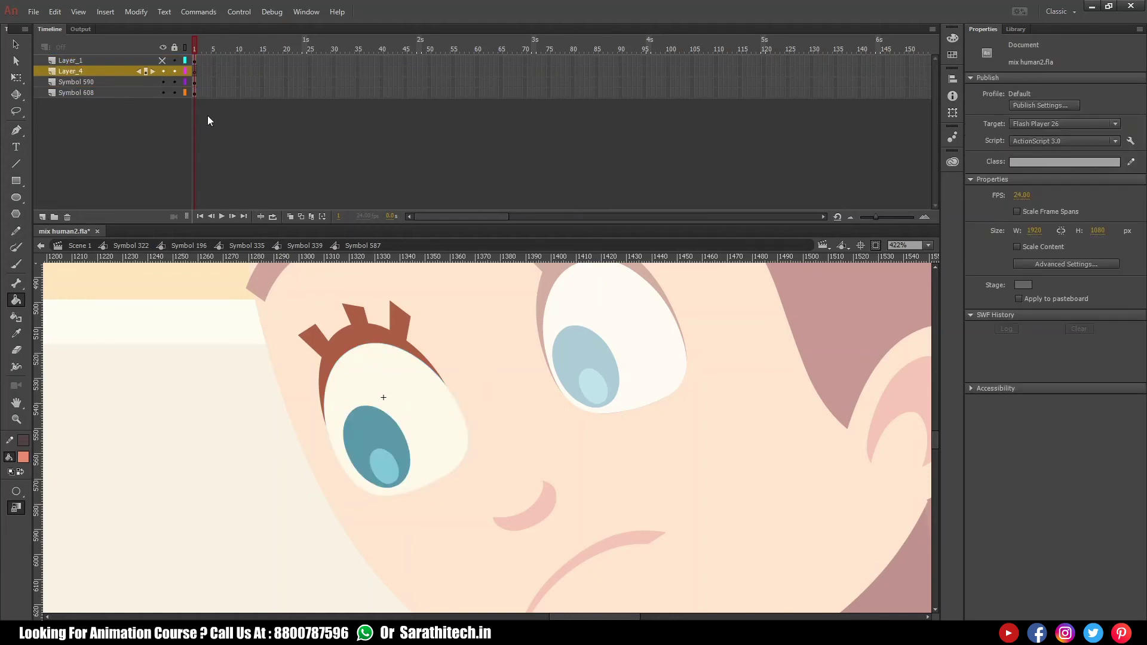
pyautogui.moveTo(384, 57); pyautogui.dragTo(772, 92)
pyautogui.moveTo(224, 47); pyautogui.dragTo(182, 84)
pyautogui.click(199, 71)
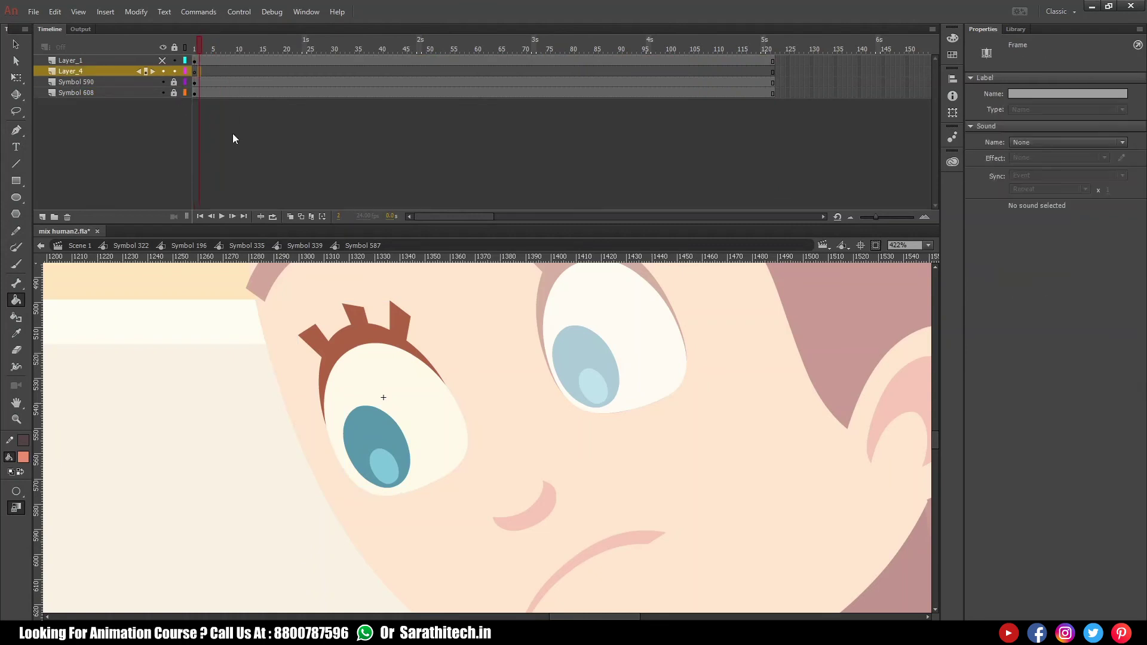
# - Draw a salmon rectangle about 6.9 by 9.2 px beside the eye on Layer_4 and remove its outline
pyautogui.press('r')
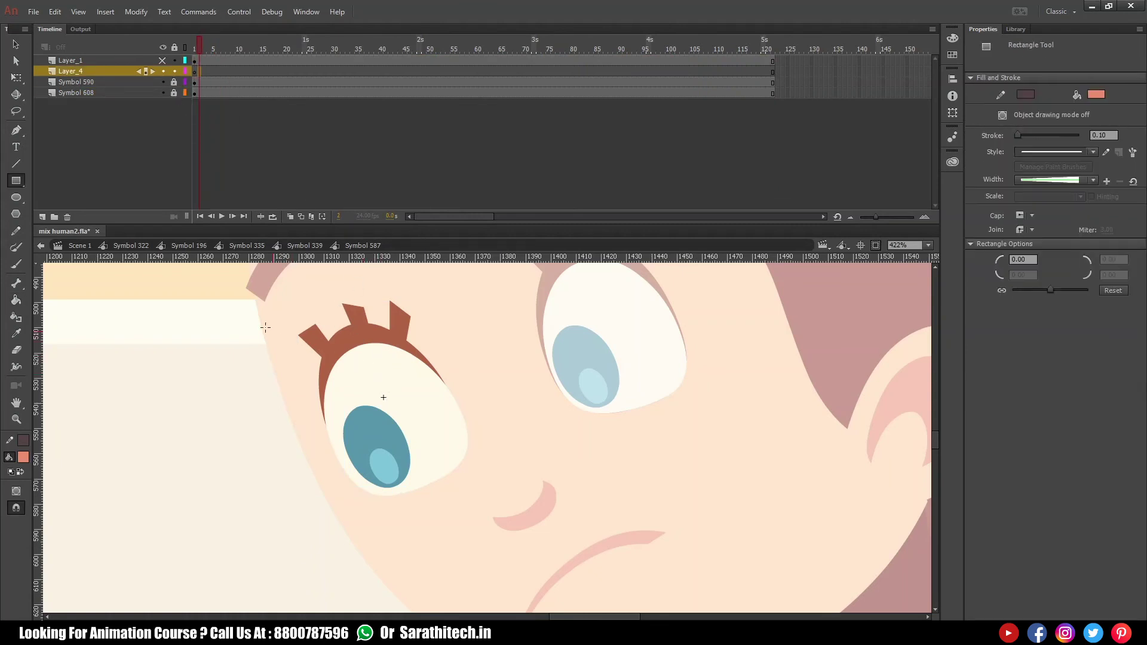
pyautogui.press('r')
pyautogui.moveTo(201, 365); pyautogui.dragTo(307, 506)
pyautogui.keyDown('ctrl'); pyautogui.click(308, 469); pyautogui.keyUp('ctrl')
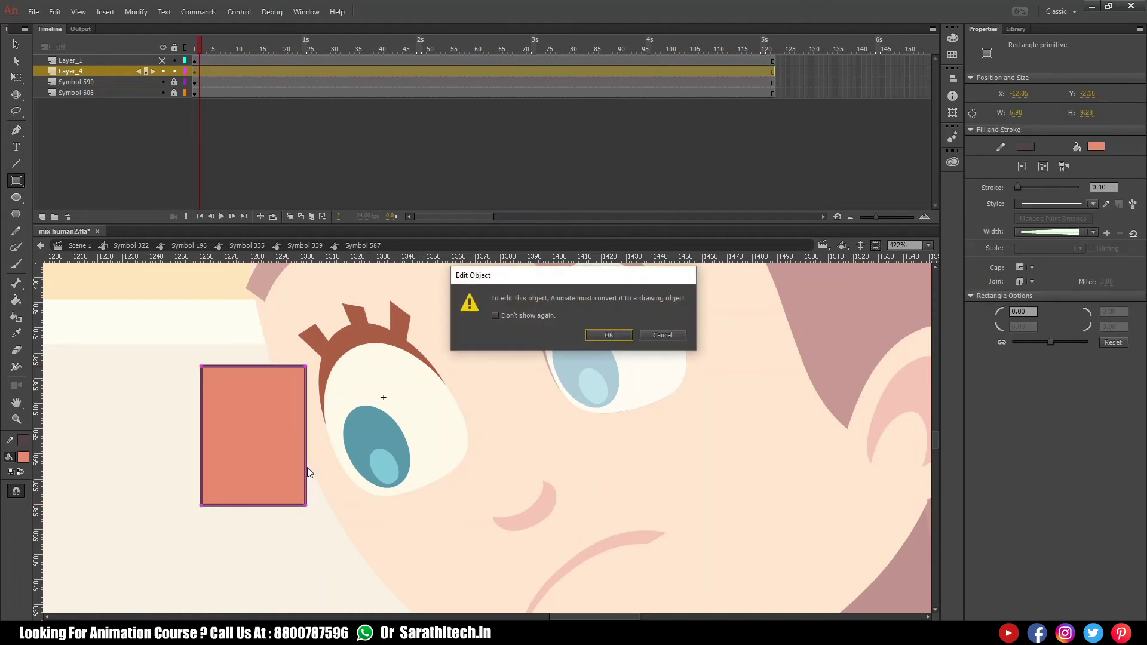
pyautogui.click(643, 337)
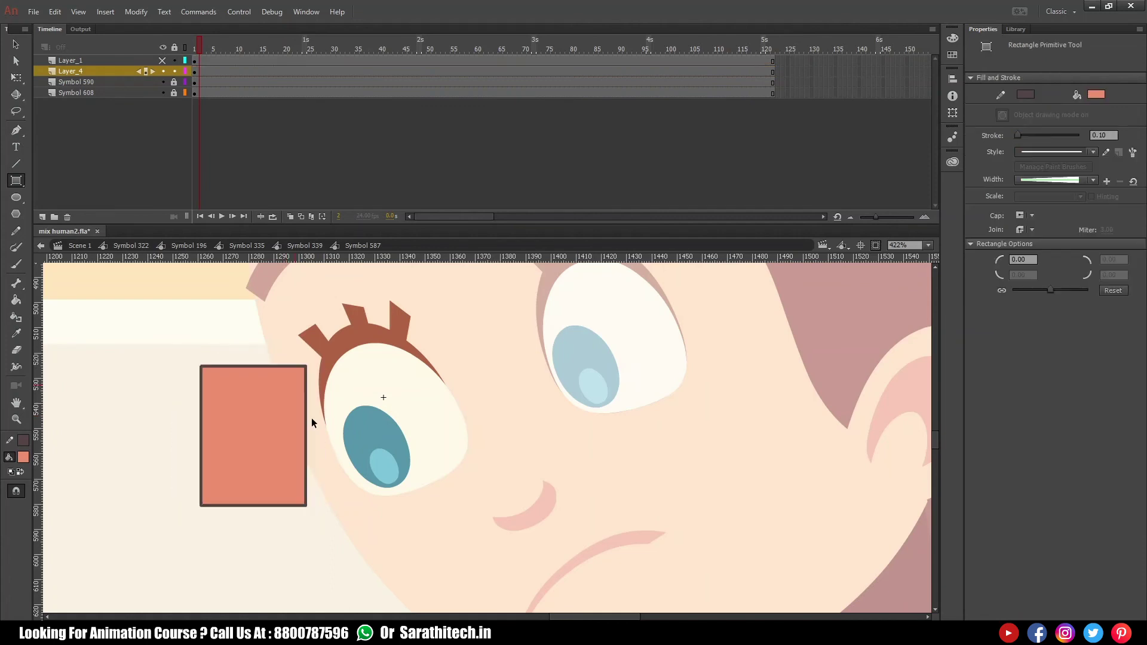
pyautogui.doubleClick(310, 420)
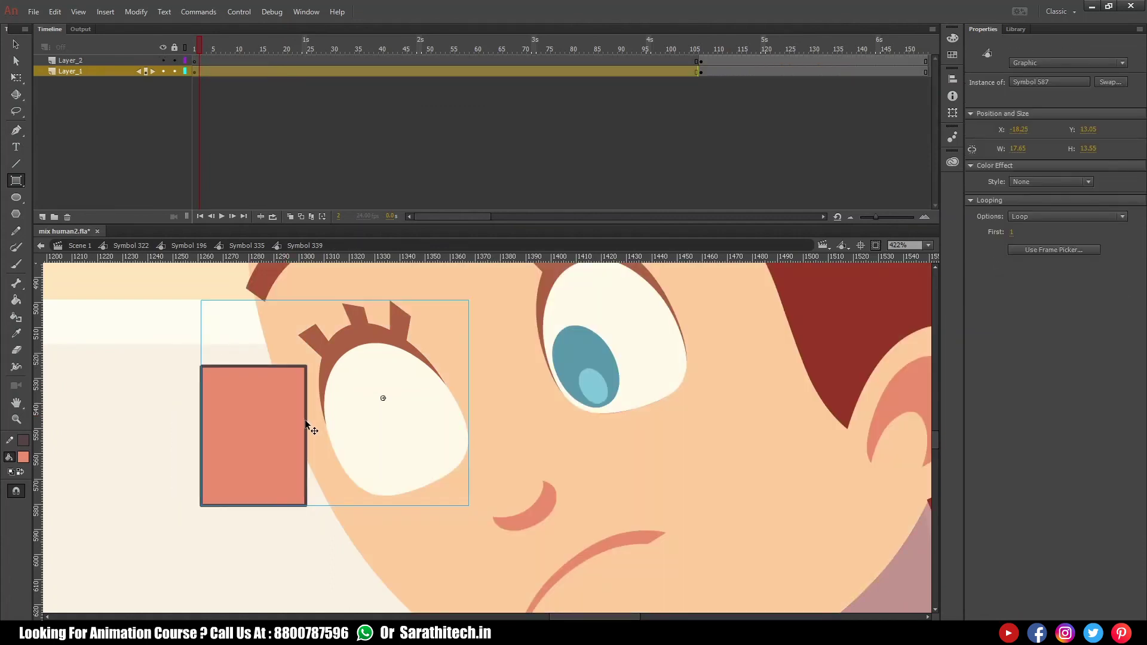
pyautogui.doubleClick(305, 421)
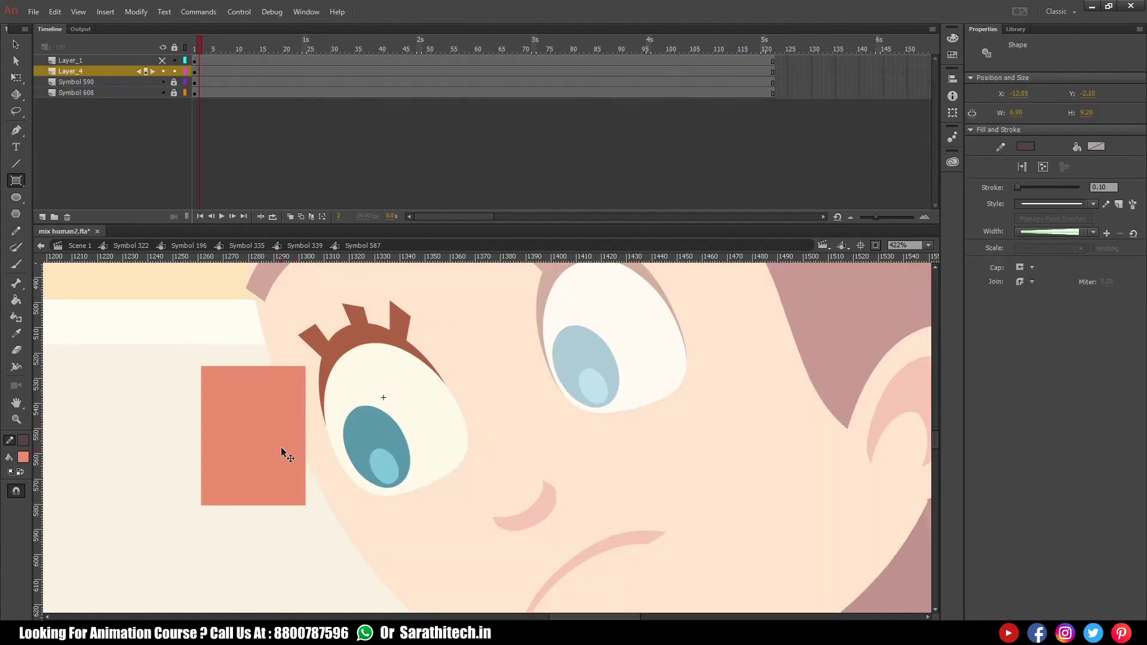
# - Enlarge and rotate the rectangle over the lashes and bend its lower edge into an eyelid curve
pyautogui.click(283, 455)
pyautogui.press('q')
pyautogui.moveTo(305, 435); pyautogui.dragTo(356, 436)
pyautogui.moveTo(363, 512); pyautogui.dragTo(387, 452)
pyautogui.moveTo(301, 440); pyautogui.dragTo(419, 381)
pyautogui.click(464, 428)
pyautogui.moveTo(408, 443); pyautogui.dragTo(366, 389)
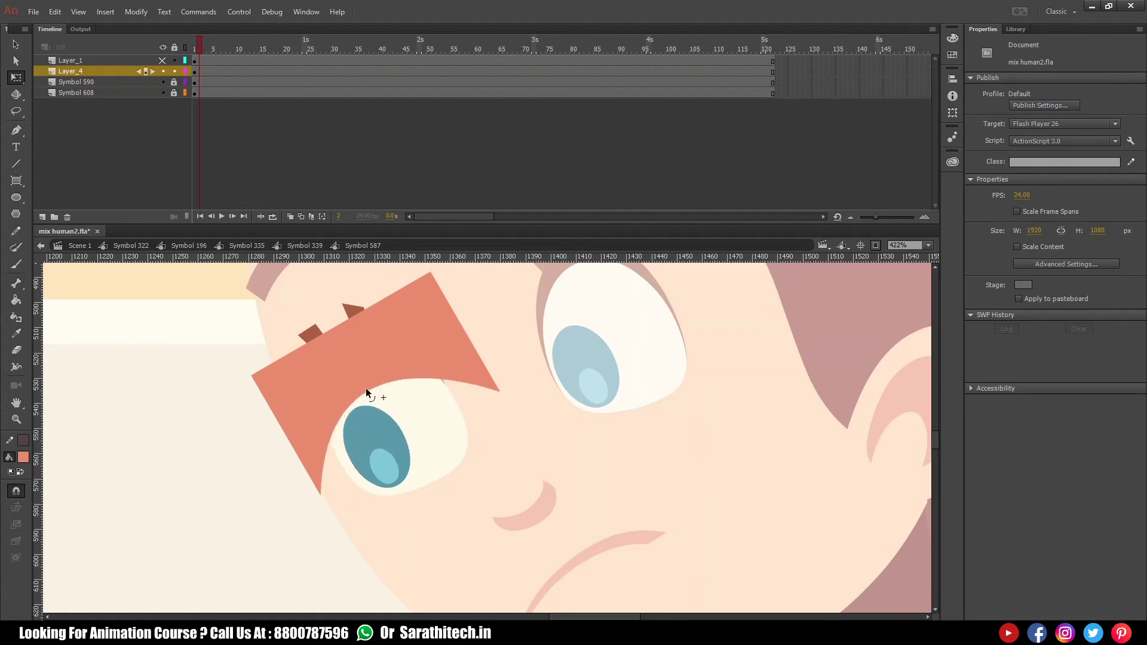
# - Nudge the eyelid shape up and to the left until its curved edge sits above the eye white
pyautogui.click(377, 348)
pyautogui.press('Left')
pyautogui.press('Left')
pyautogui.press('Left')
pyautogui.press('Up')
pyautogui.press('Up')
pyautogui.press('Up')
pyautogui.press('Left')
pyautogui.press('Left')
pyautogui.press('Left')
pyautogui.press('Left')
pyautogui.press('Left')
pyautogui.press('Left')
pyautogui.press('Left')
pyautogui.press('Up')
pyautogui.press('Up')
pyautogui.press('Up')
pyautogui.press('Up')
pyautogui.press('Up')
pyautogui.press('Up')
pyautogui.press('Up')
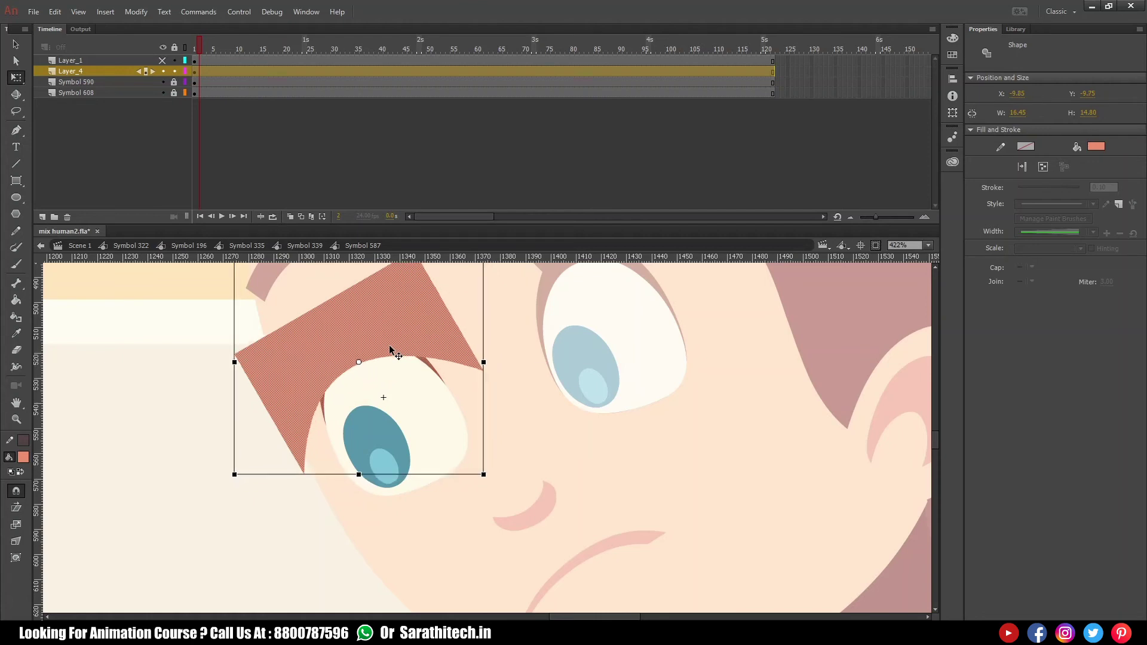
pyautogui.press('Up')
pyautogui.press('Up')
pyautogui.press('Right')
pyautogui.press('Right')
pyautogui.press('Up')
pyautogui.press('Up')
pyautogui.press('Up')
pyautogui.press('Up')
pyautogui.press('Up')
pyautogui.press('Up')
pyautogui.press('Up')
pyautogui.press('Up')
pyautogui.press('Up')
pyautogui.press('Up')
pyautogui.press('Left')
pyautogui.press('Left')
pyautogui.press('Left')
pyautogui.press('Up')
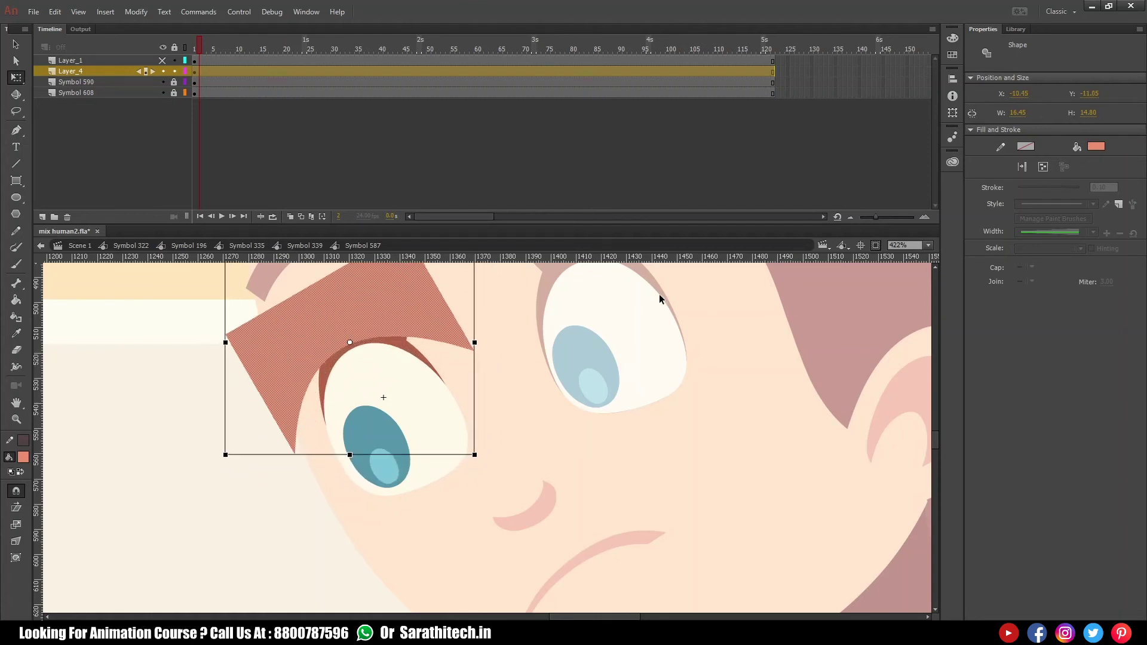
# - Open the eye nearer the ear, Symbol 354, and convert its iris with highlight and its lash outline into separate graphic symbols
pyautogui.doubleClick(637, 355)
pyautogui.moveTo(619, 318); pyautogui.dragTo(615, 382)
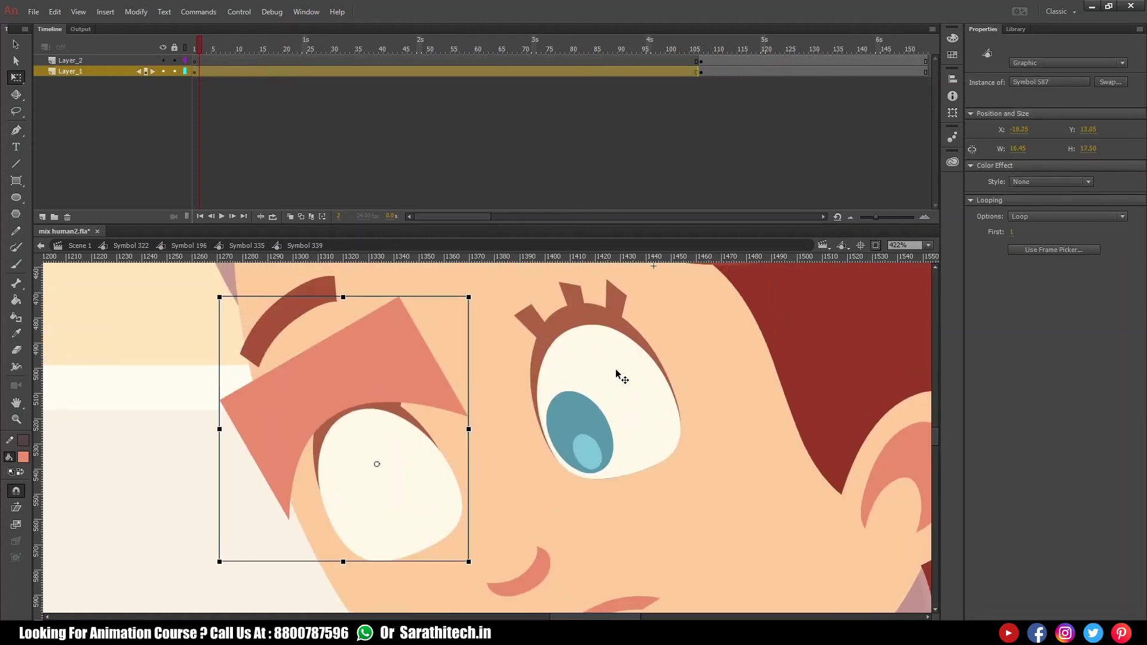
pyautogui.doubleClick(615, 372)
pyautogui.moveTo(713, 338); pyautogui.dragTo(685, 366)
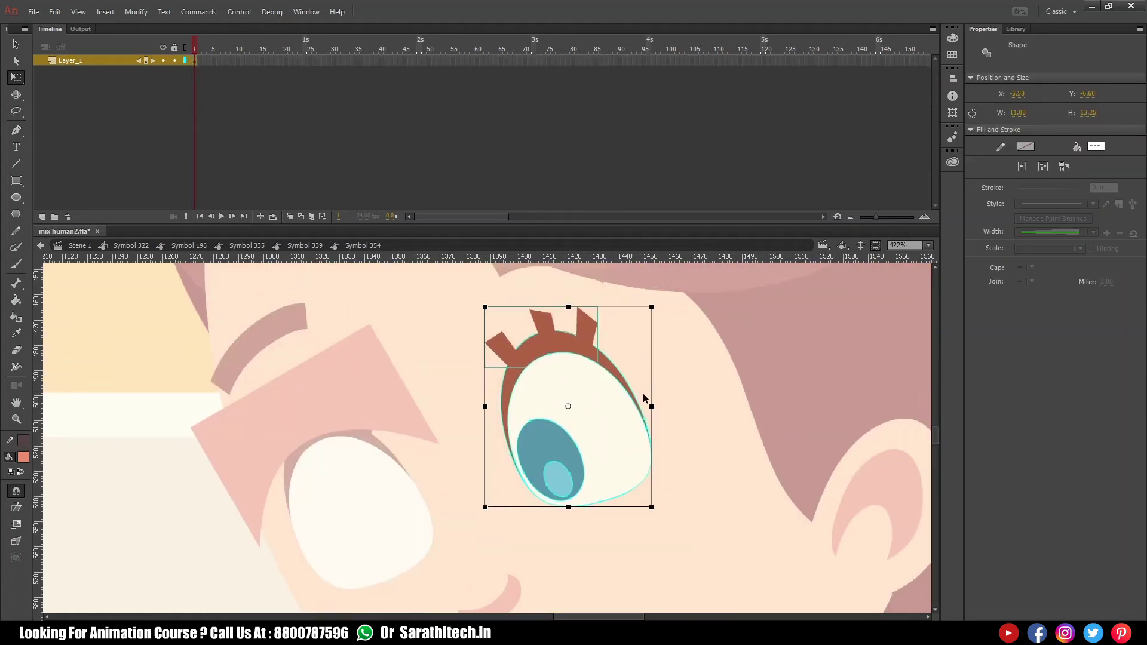
pyautogui.click(673, 405)
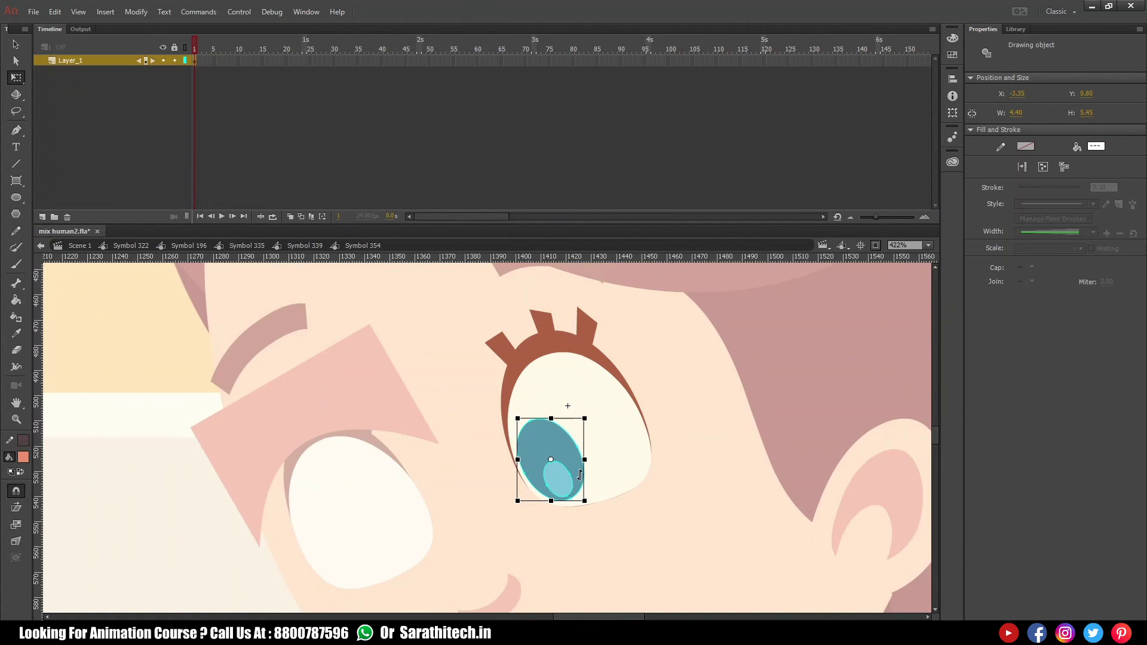
pyautogui.click(591, 324)
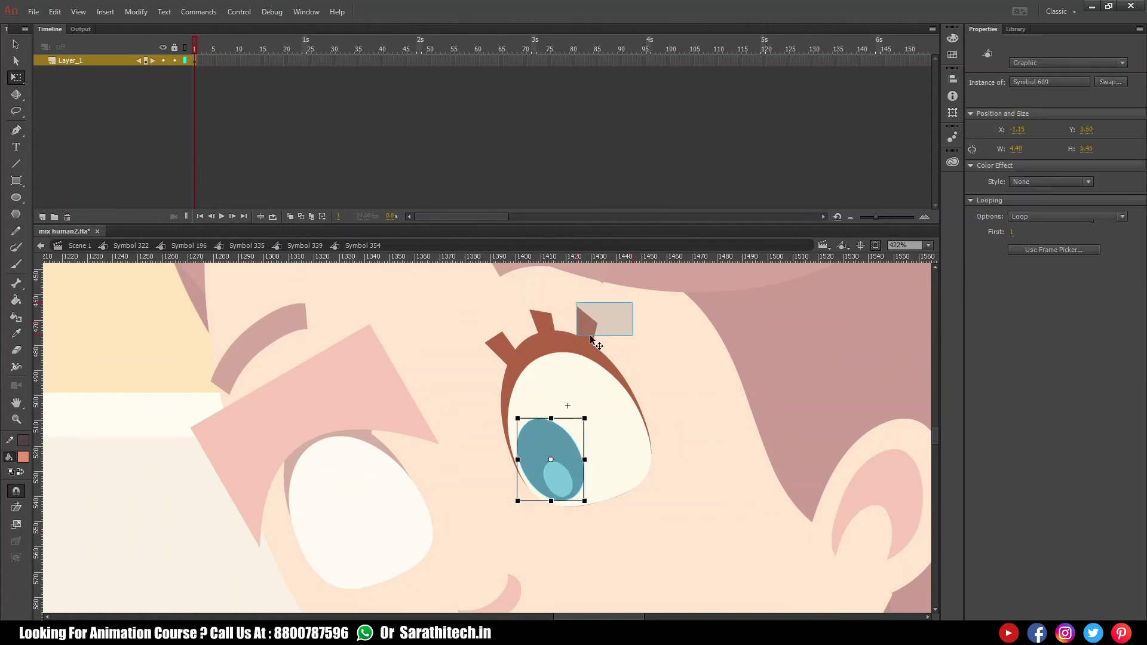
pyautogui.hotkey('ctrl', 'b')
pyautogui.press('F8')
pyautogui.press('Return')
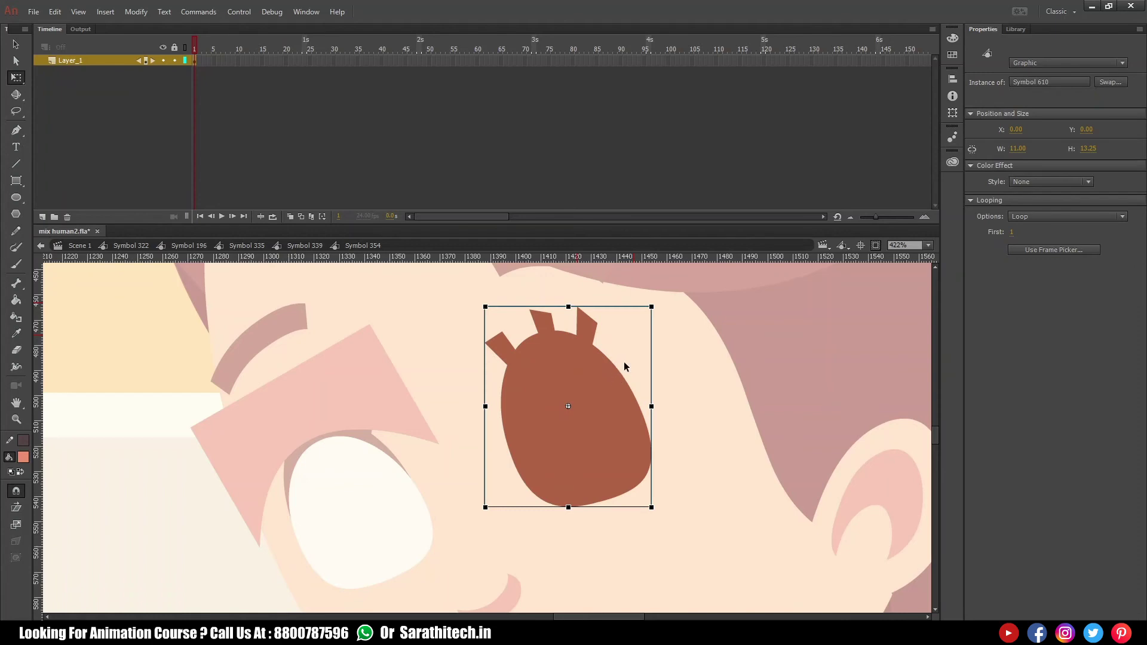
# - Send the lash outline symbol behind the other eye parts and distribute all parts to layers
pyautogui.hotkey('ctrl', 'shift', 'Down')
pyautogui.hotkey('ctrl', 'a')
pyautogui.hotkey('ctrl', 'shift', 'd')
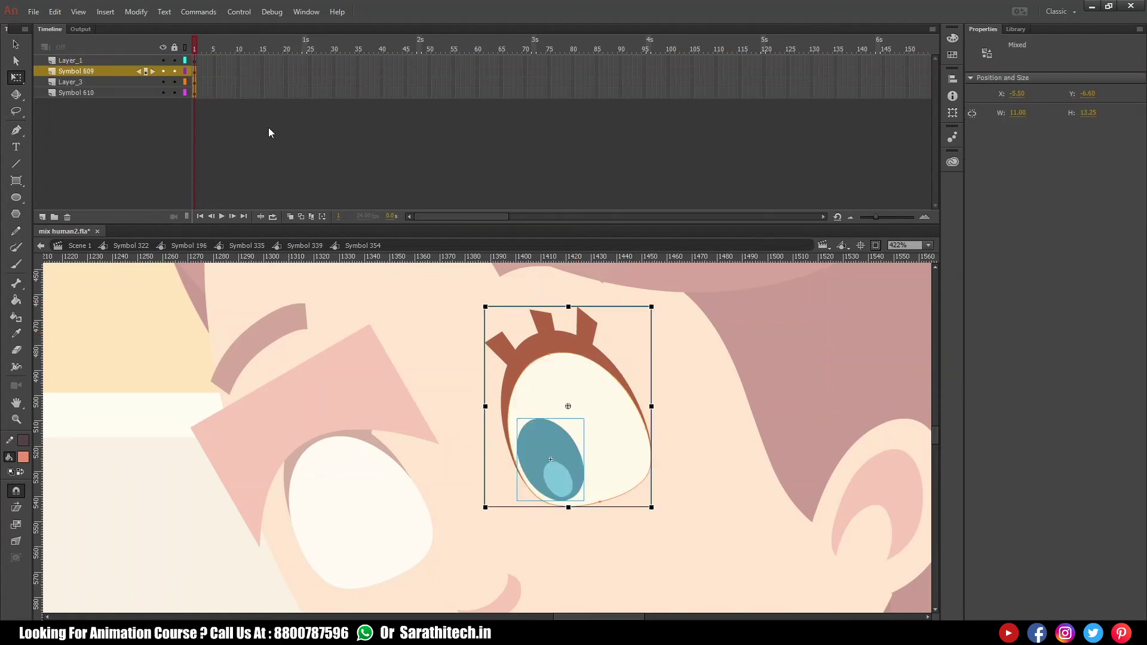
# - Paste the eyelid shape on Layer_1 and place it over the upper part of this eye
pyautogui.click(195, 61)
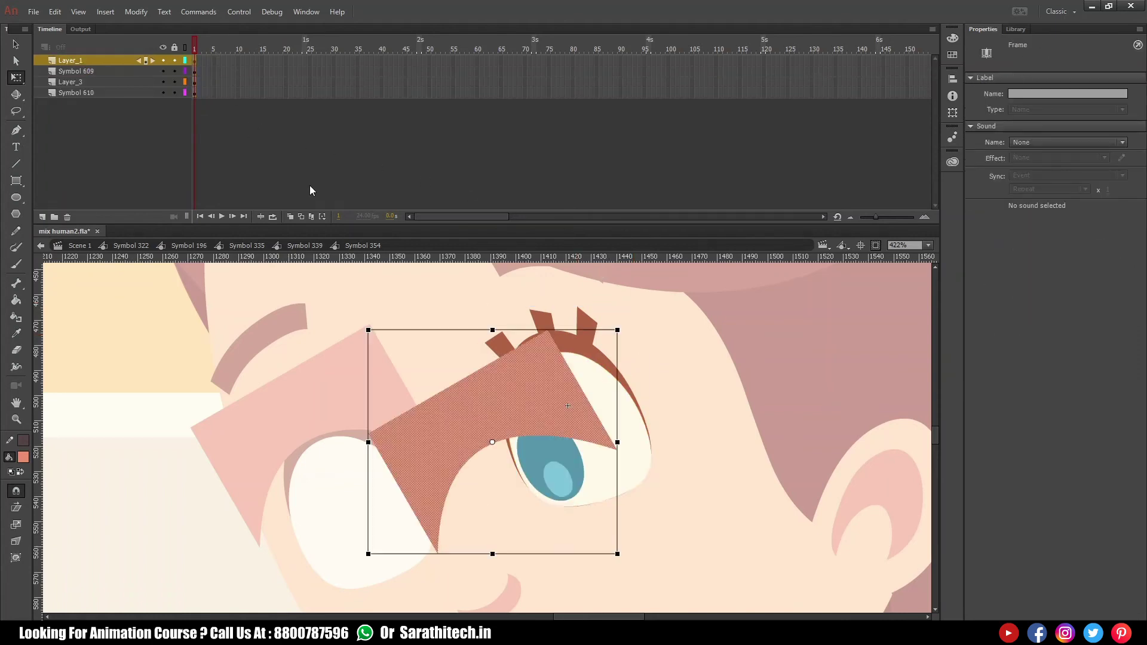
pyautogui.moveTo(529, 407); pyautogui.dragTo(569, 328)
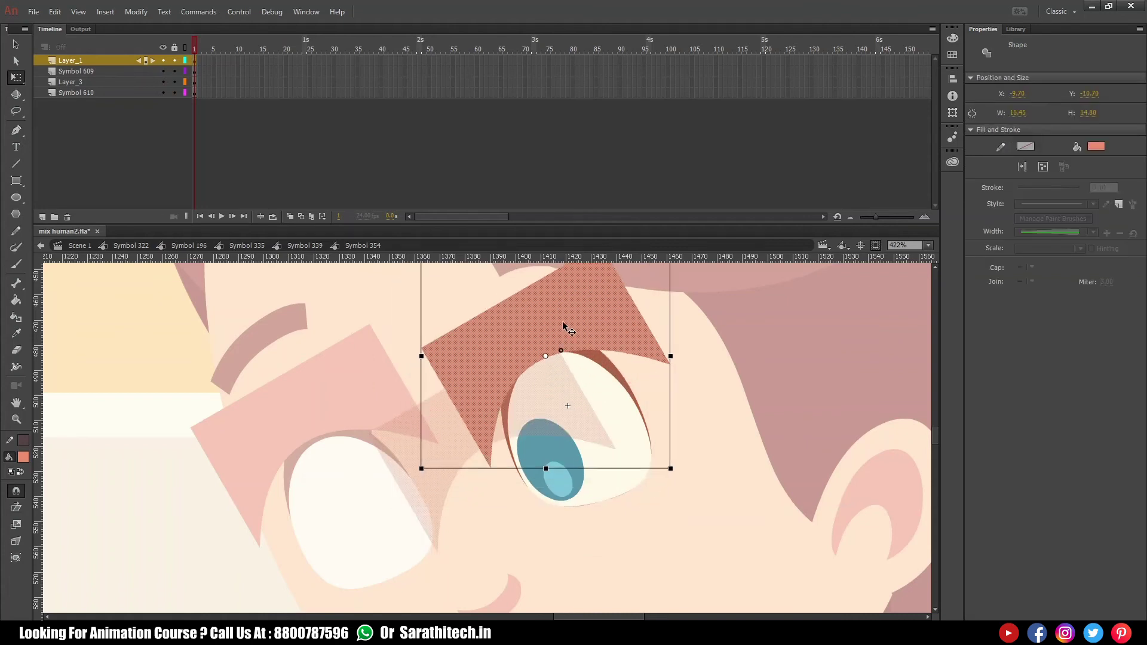
# - Copy the eye white onto a new top layer, pasting it in place
pyautogui.click(588, 383)
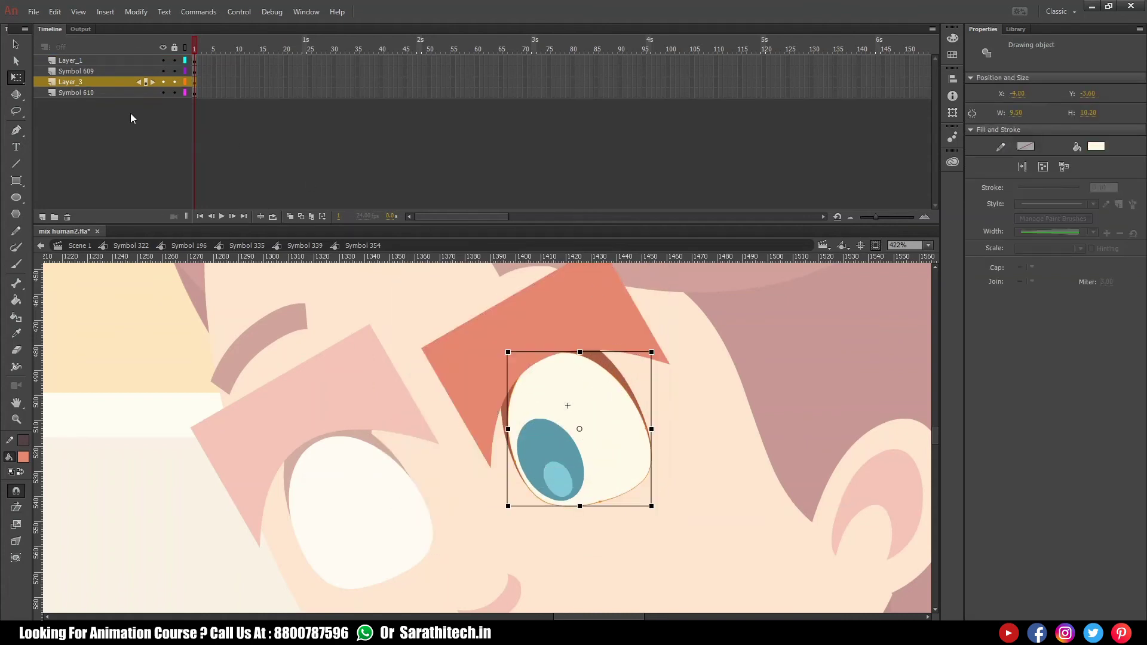
pyautogui.click(128, 61)
pyautogui.click(43, 217)
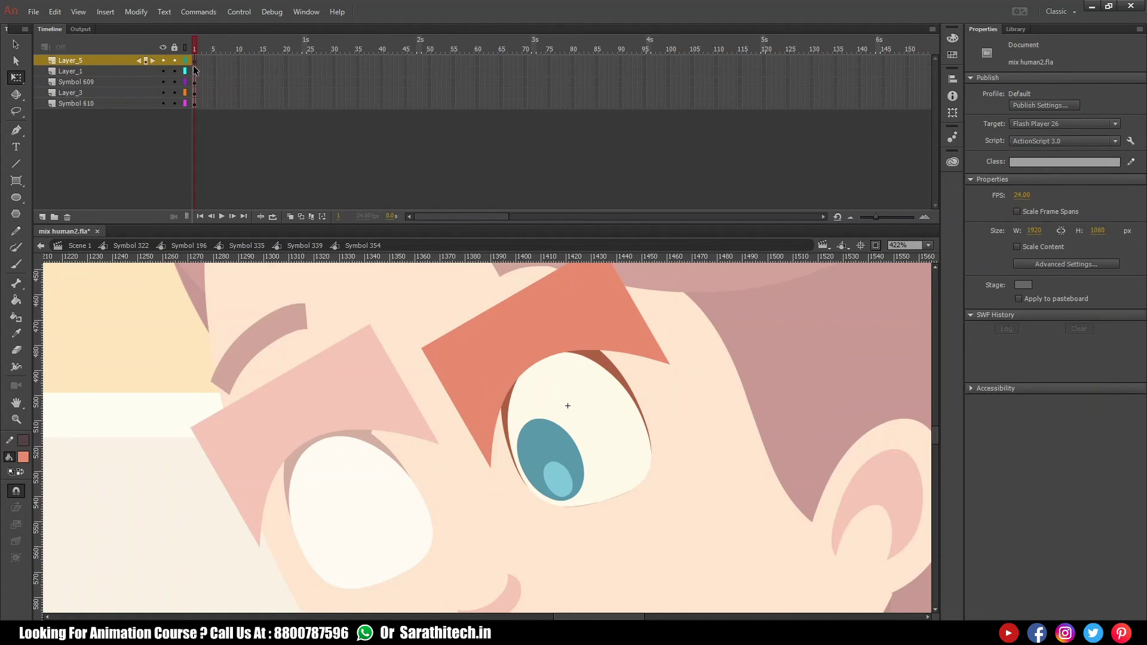
pyautogui.hotkey('ctrl', 'shift', 'v')
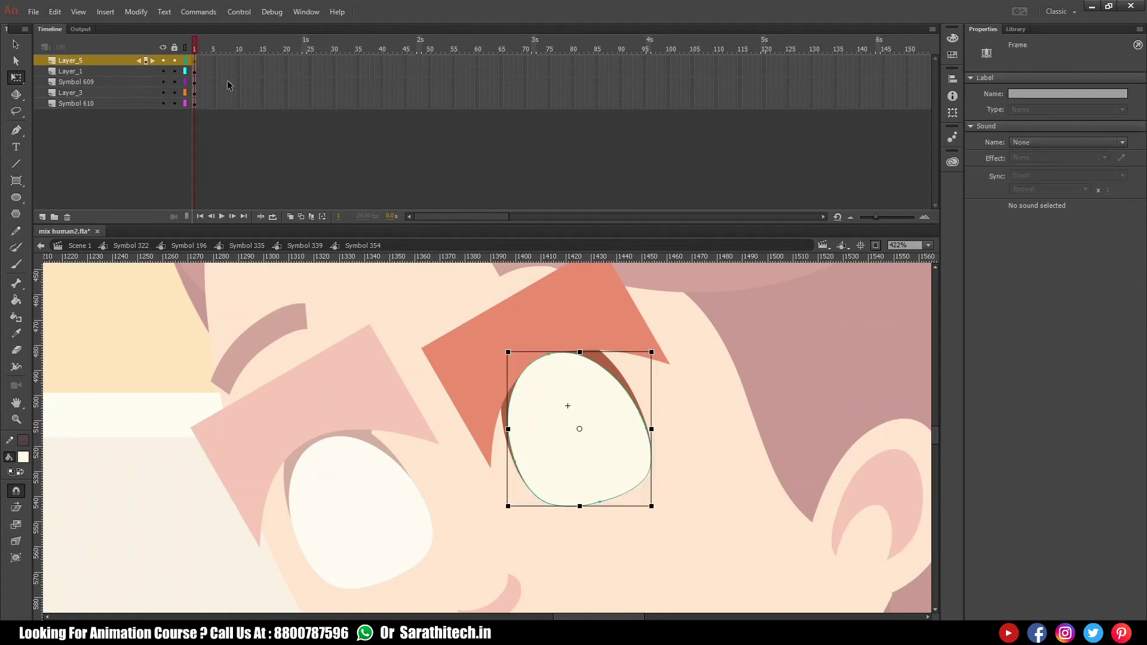
# - Shift the eyelid shape slightly up and to the left of this eye, and return to Symbol 339
pyautogui.click(542, 320)
pyautogui.moveTo(543, 320); pyautogui.dragTo(533, 313)
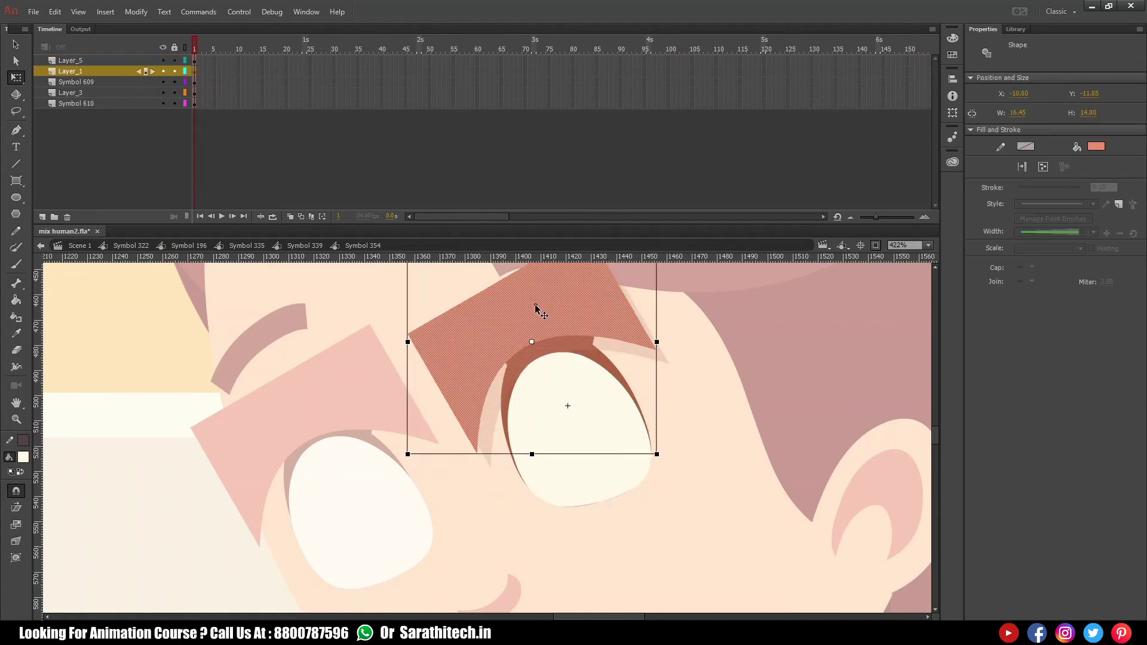
pyautogui.click(300, 246)
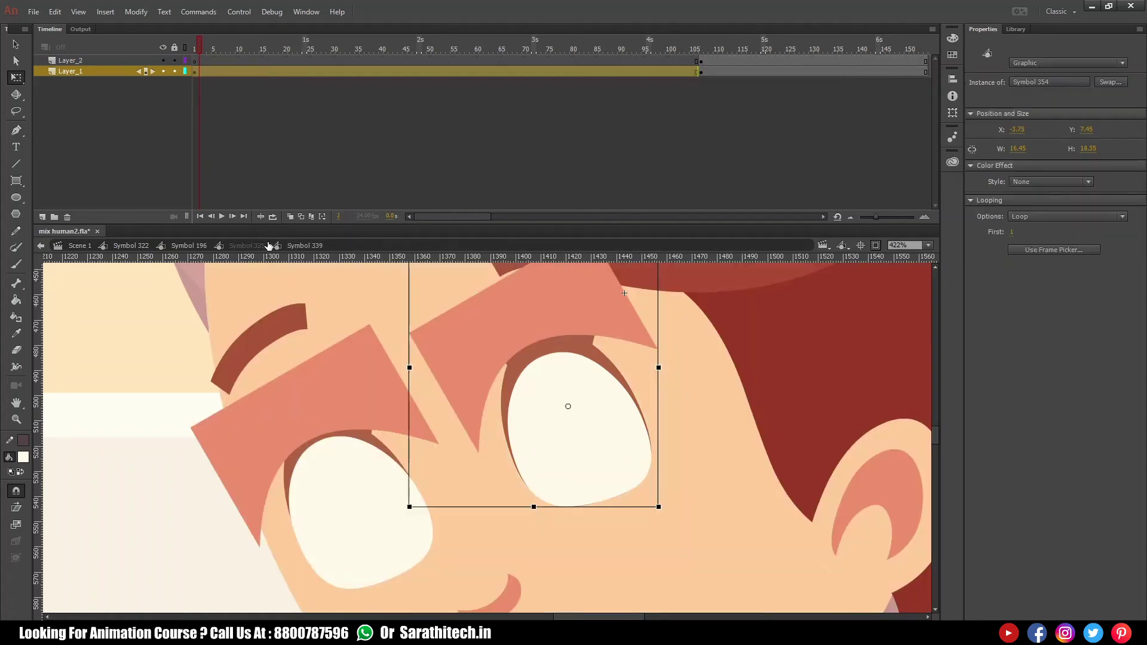
# - Extend all layers of Symbol 354 past frame 140 and return to Symbol 339
pyautogui.doubleClick(550, 312)
pyautogui.moveTo(667, 61); pyautogui.dragTo(873, 106)
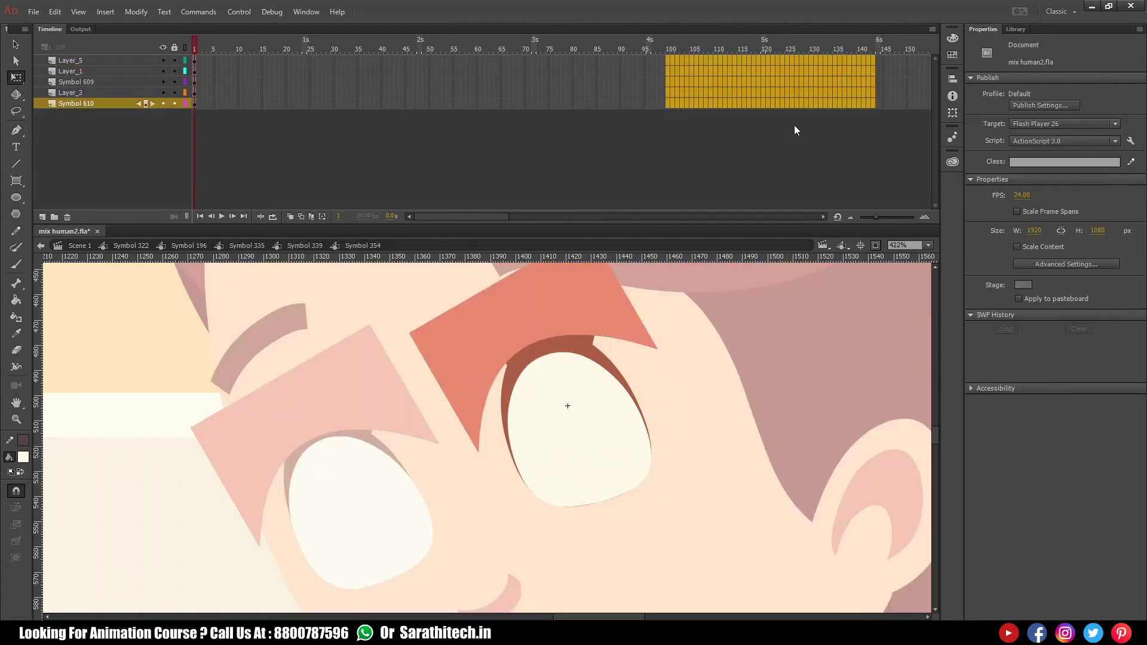
pyautogui.press('F5')
pyautogui.click(304, 246)
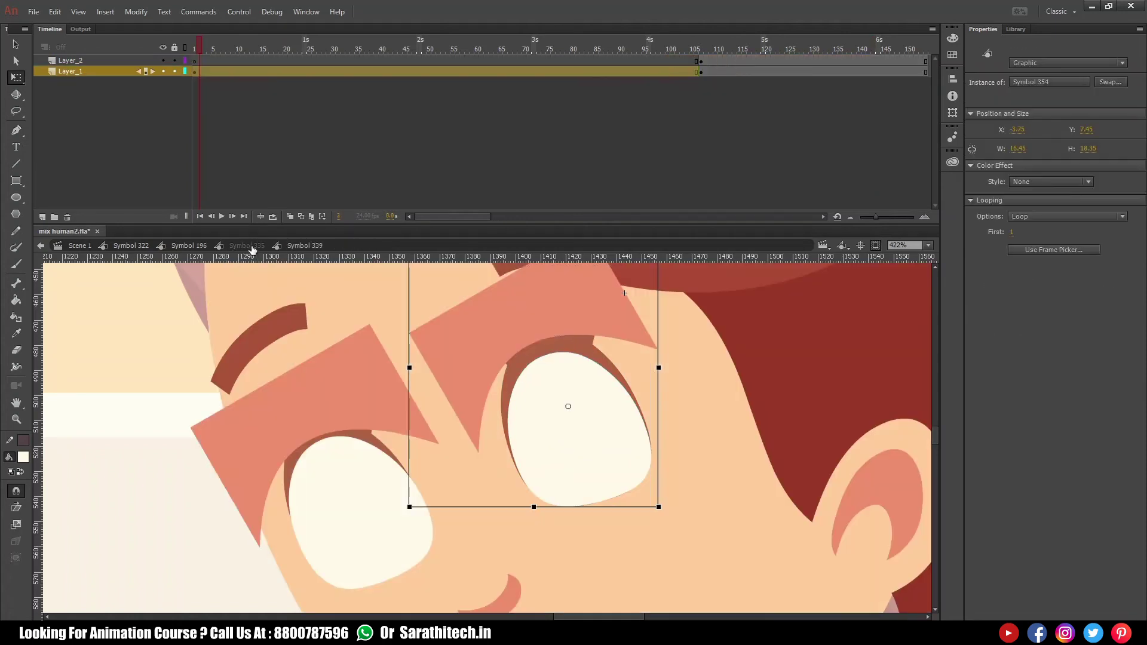
# - Return to Symbol 335 and scrub its timeline to frame 27 to check the face
pyautogui.click(252, 247)
pyautogui.hotkey('ctrl', '-')
pyautogui.moveTo(314, 401); pyautogui.dragTo(296, 365)
pyautogui.moveTo(296, 365); pyautogui.dragTo(717, 531)
pyautogui.moveTo(218, 54); pyautogui.dragTo(319, 49)
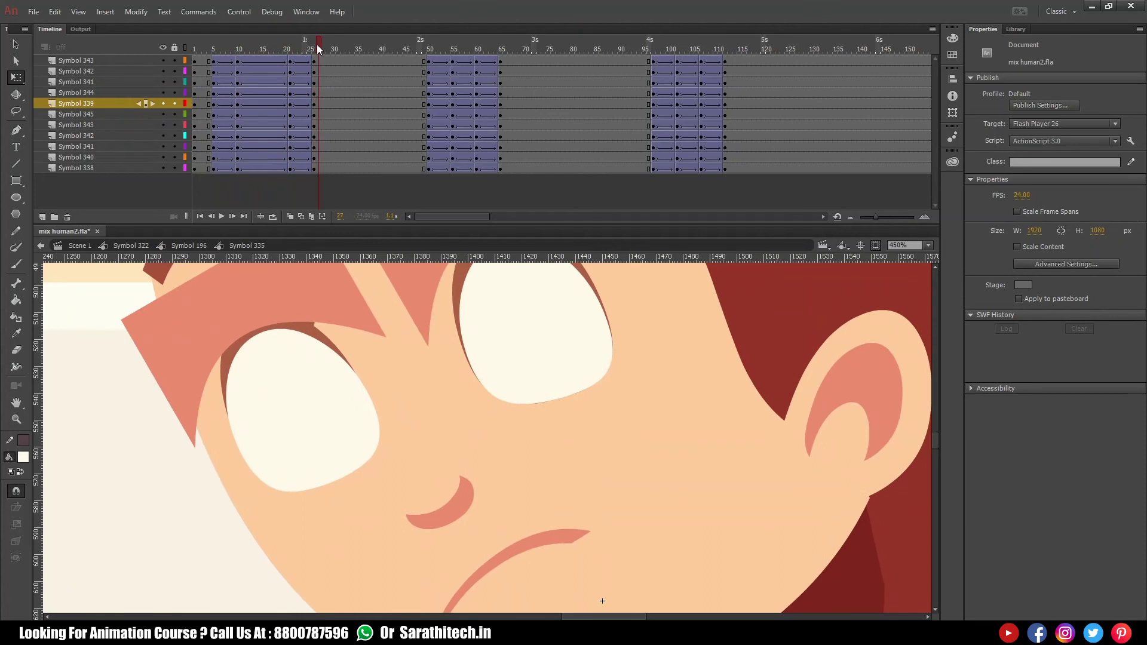
# - Check the face around frame 11 of Symbol 335, and open Symbol 587 inside Symbol 339 to select its eyelid shape
pyautogui.moveTo(235, 49); pyautogui.dragTo(291, 51)
pyautogui.click(242, 50)
pyautogui.moveTo(369, 361); pyautogui.dragTo(389, 395)
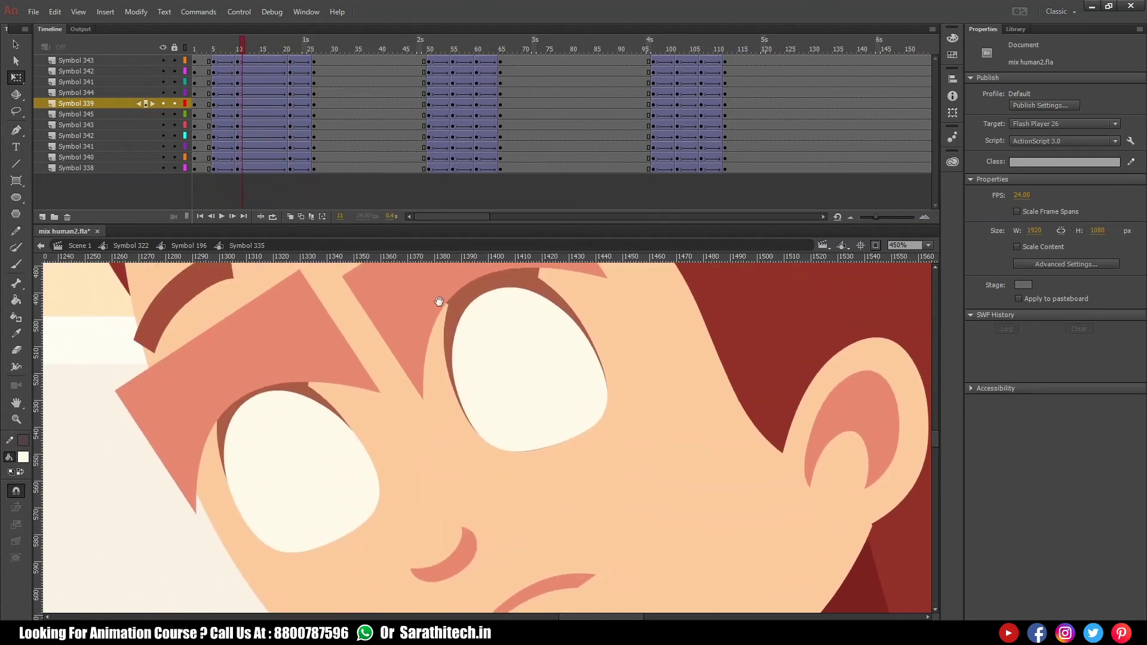
pyautogui.doubleClick(261, 357)
pyautogui.doubleClick(267, 361)
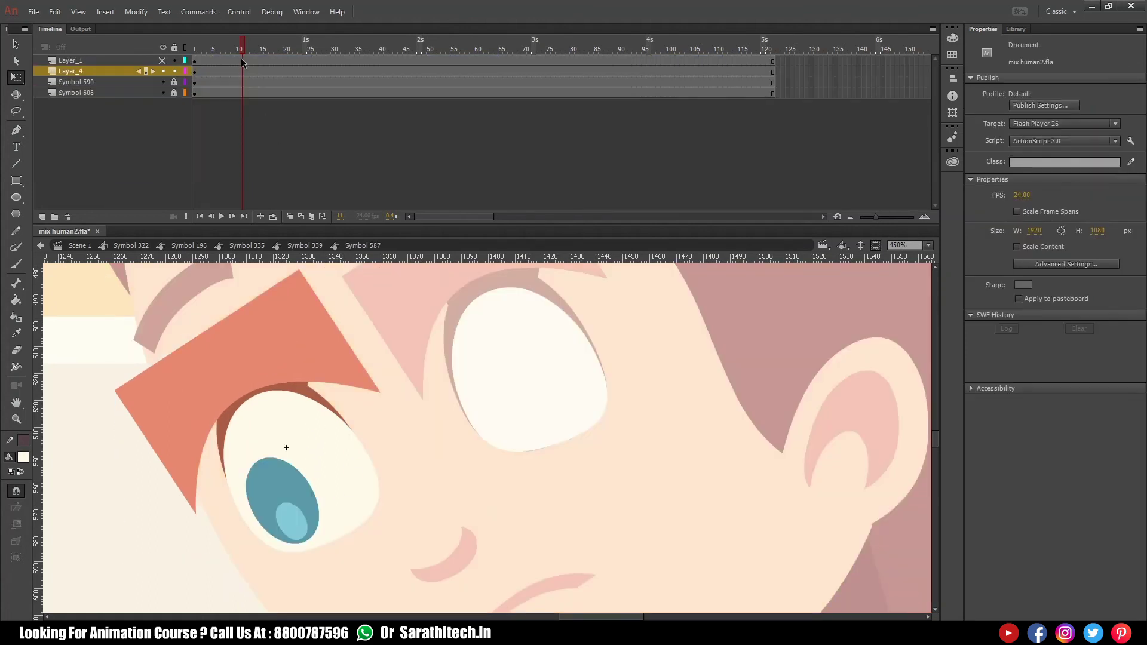
pyautogui.click(261, 354)
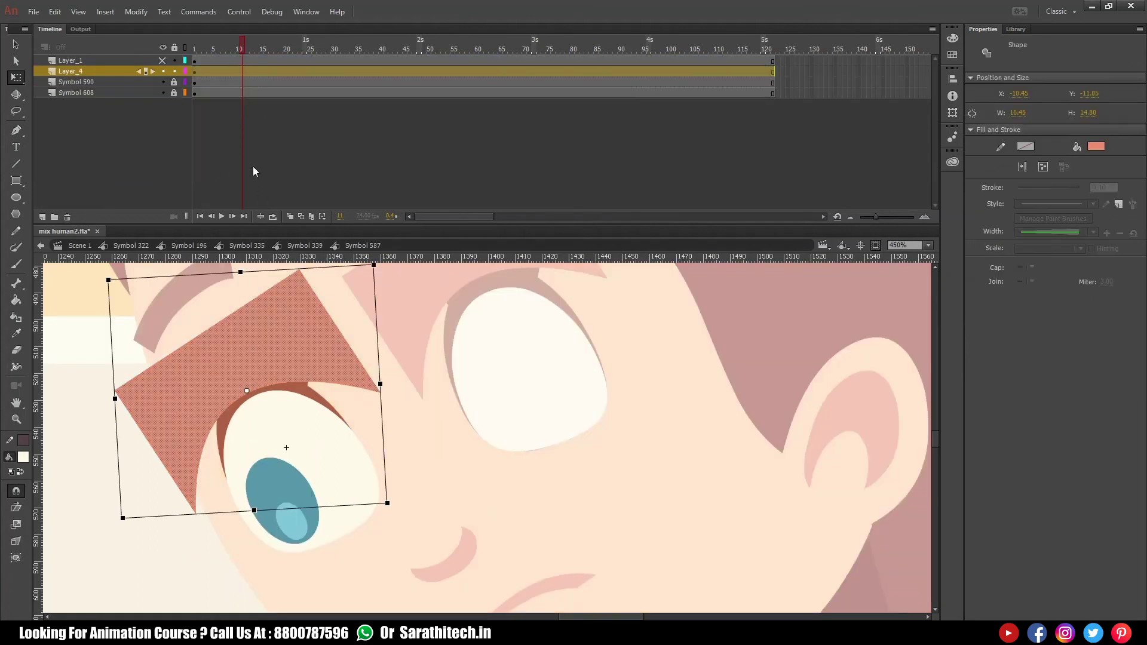
# - Insert keyframes on the eyelid layer, Layer_4, at frames 10, 15 and 25
pyautogui.click(240, 53)
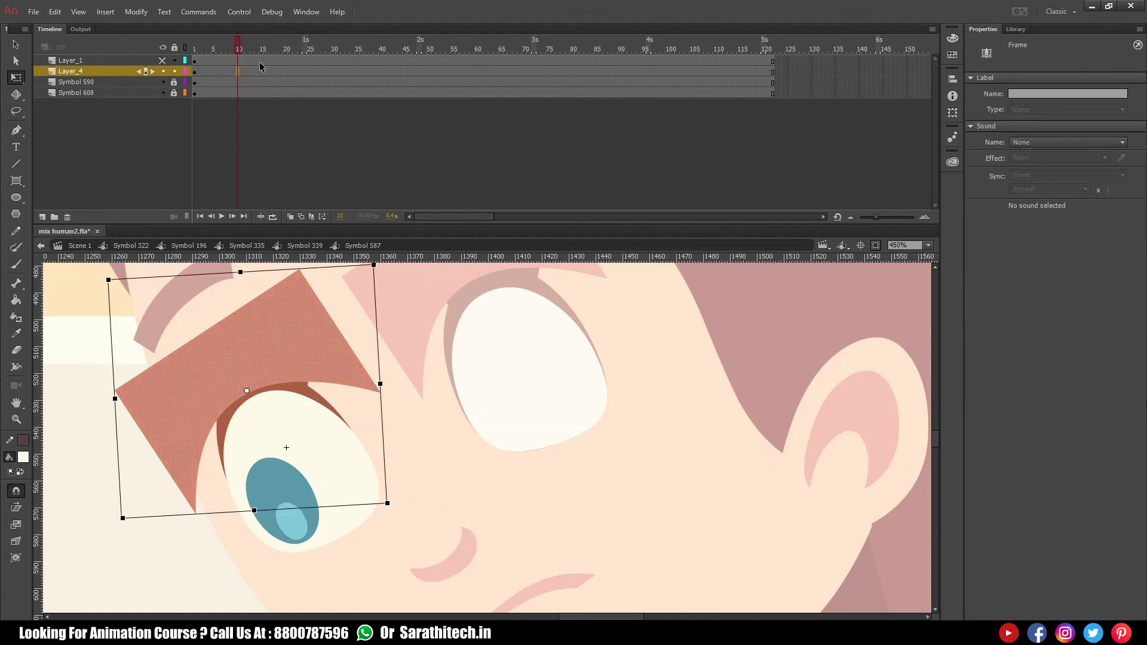
pyautogui.click(263, 50)
pyautogui.press('F6')
pyautogui.click(286, 50)
pyautogui.click(286, 69)
pyautogui.click(309, 71)
pyautogui.press('F6')
pyautogui.click(263, 72)
# - At frame 15, bend the eyelid's lower edge down over the eye and nudge the shape to X -8.65, Y -8.45
pyautogui.click(413, 416)
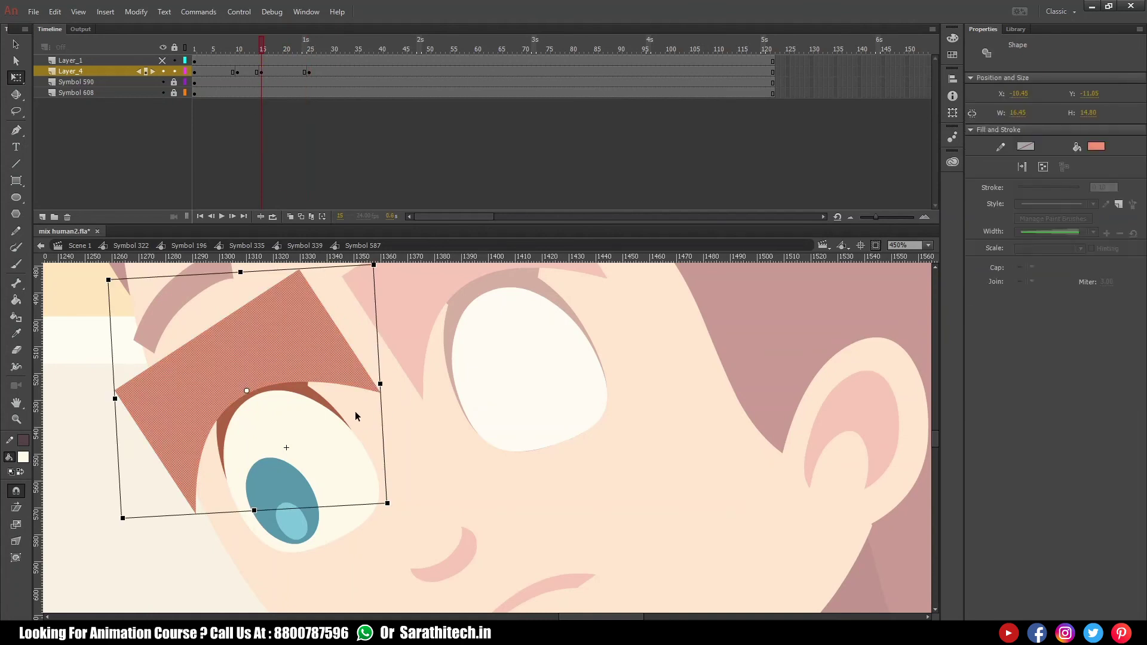
pyautogui.moveTo(240, 396); pyautogui.dragTo(321, 484)
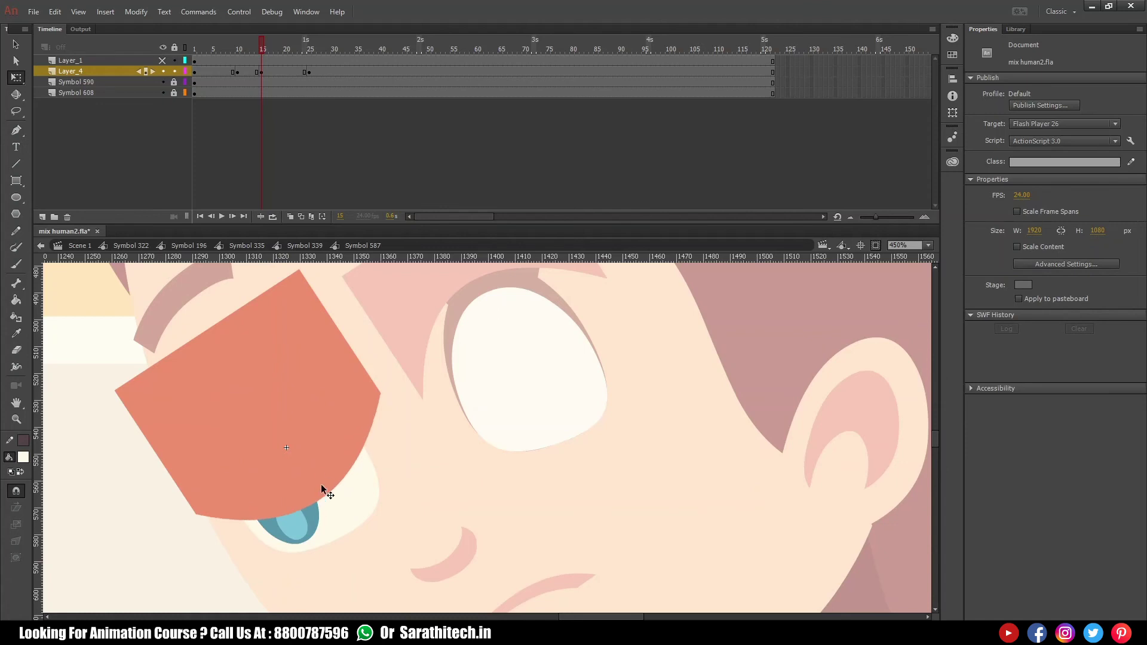
pyautogui.click(356, 467)
pyautogui.press('Right')
pyautogui.press('Right')
pyautogui.press('Down')
pyautogui.press('Right')
pyautogui.press('Right')
pyautogui.press('Down')
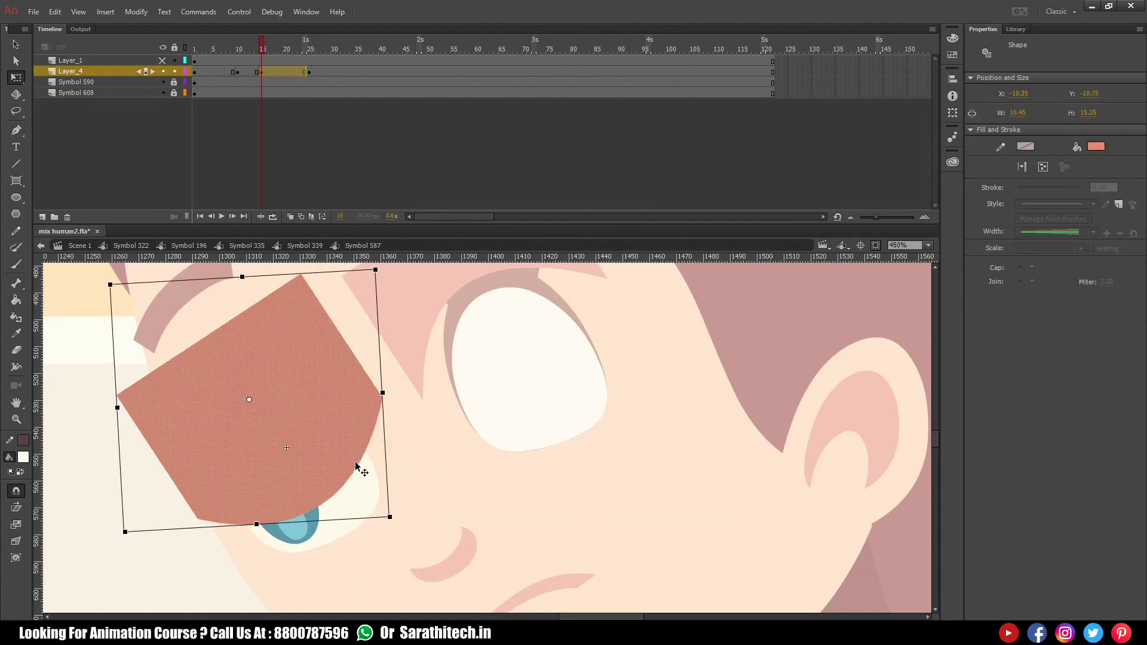
pyautogui.press('Down')
pyautogui.press('Down')
pyautogui.press('Right')
pyautogui.press('Down')
pyautogui.press('Down')
pyautogui.press('Down')
pyautogui.press('Down')
pyautogui.press('Right')
pyautogui.press('Down')
pyautogui.press('Down')
pyautogui.press('Down')
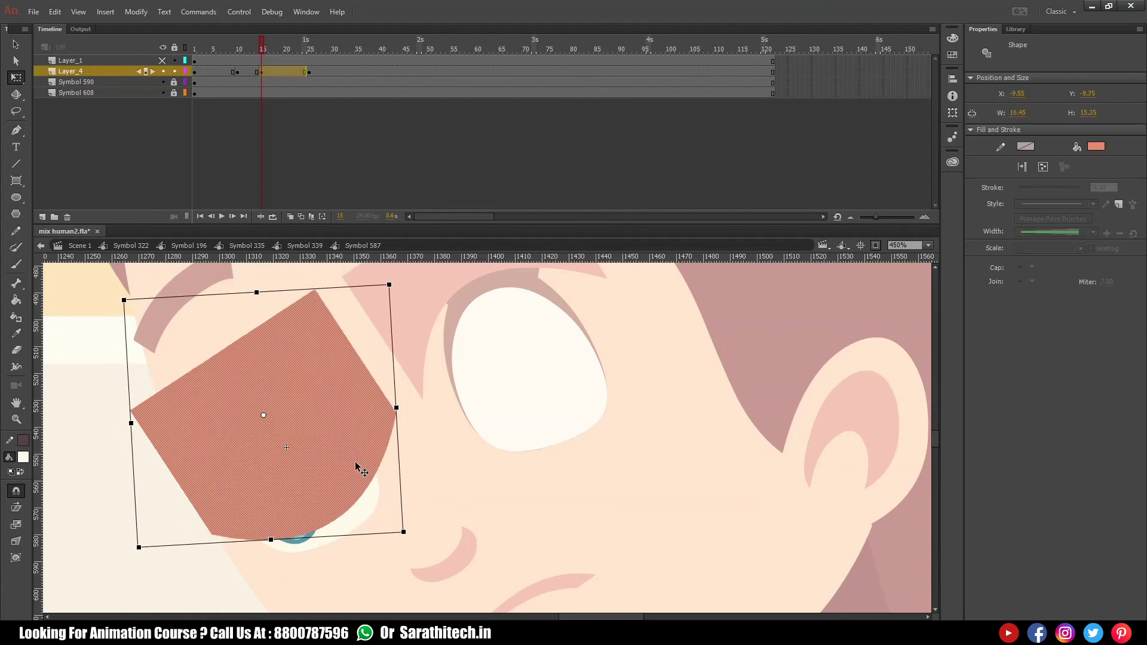
pyautogui.press('Right')
pyautogui.press('Down')
pyautogui.press('Right')
pyautogui.press('Down')
pyautogui.press('Right')
pyautogui.press('Down')
pyautogui.press('Right')
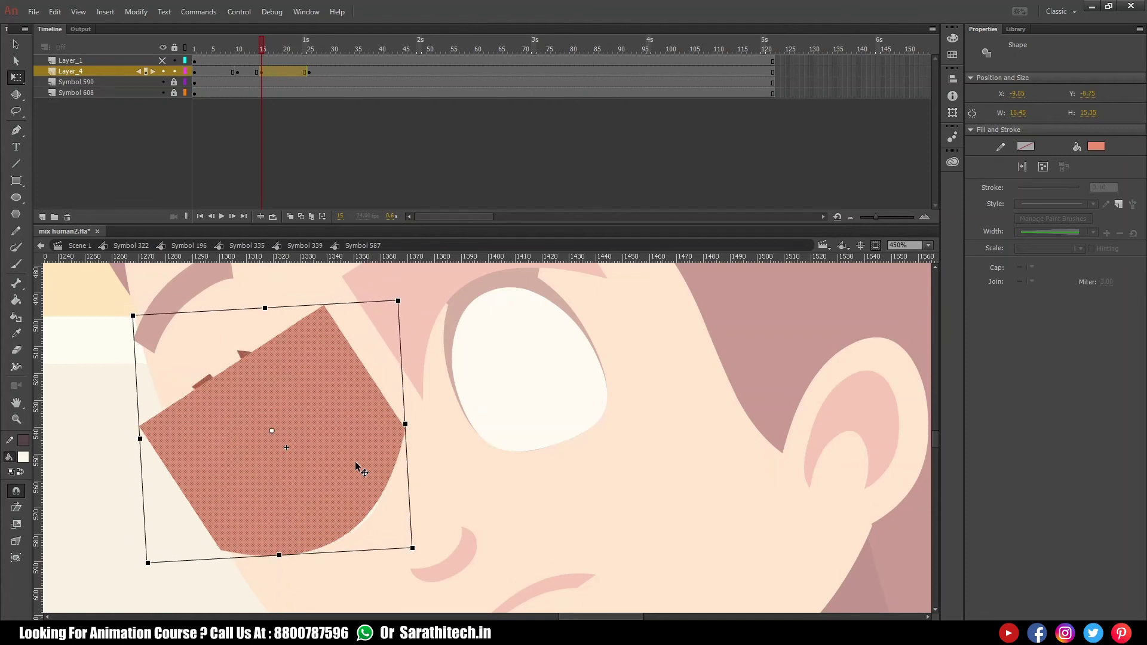
pyautogui.press('Right')
pyautogui.press('Down')
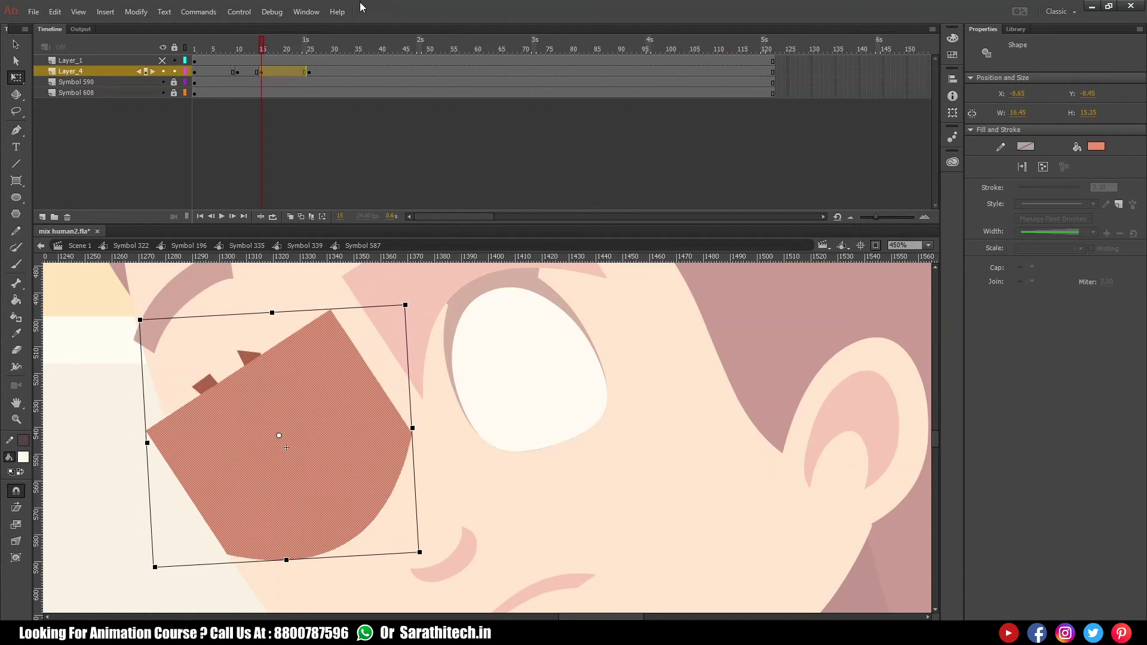
# - Add a keyframe at frame 20 of Layer_4 and create shape tweens for frames 10–15 and 20–25 with an ease of 100
pyautogui.click(285, 52)
pyautogui.click(287, 71)
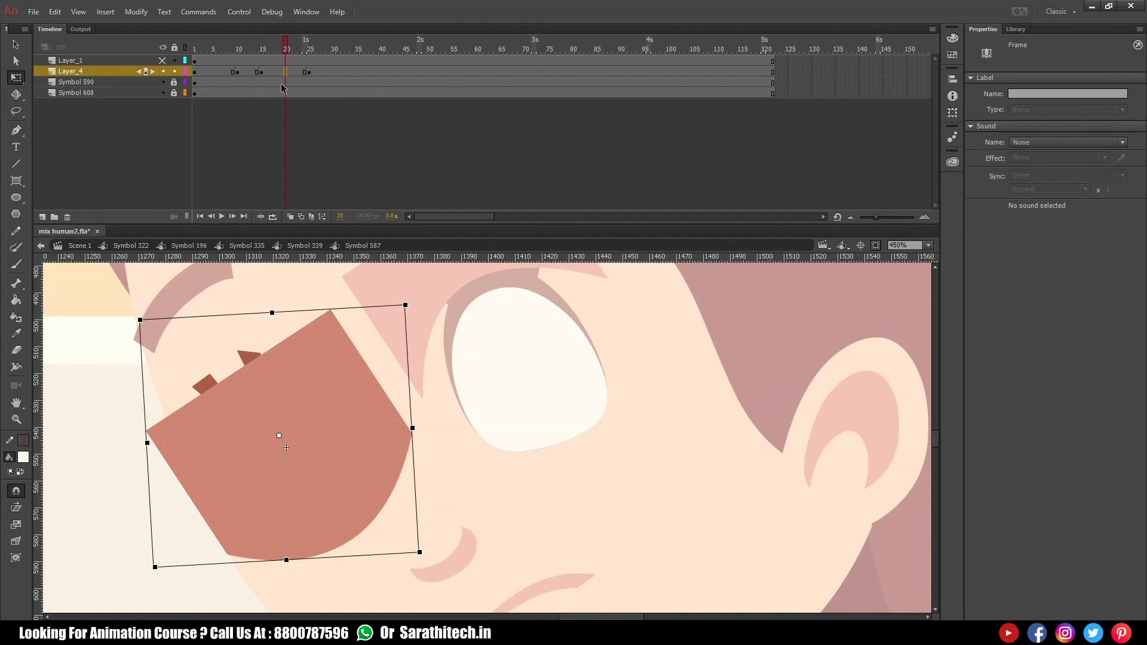
pyautogui.moveTo(247, 71); pyautogui.dragTo(257, 72)
pyautogui.keyDown('ctrl'); pyautogui.click(298, 72); pyautogui.keyUp('ctrl')
pyautogui.rightClick(297, 71)
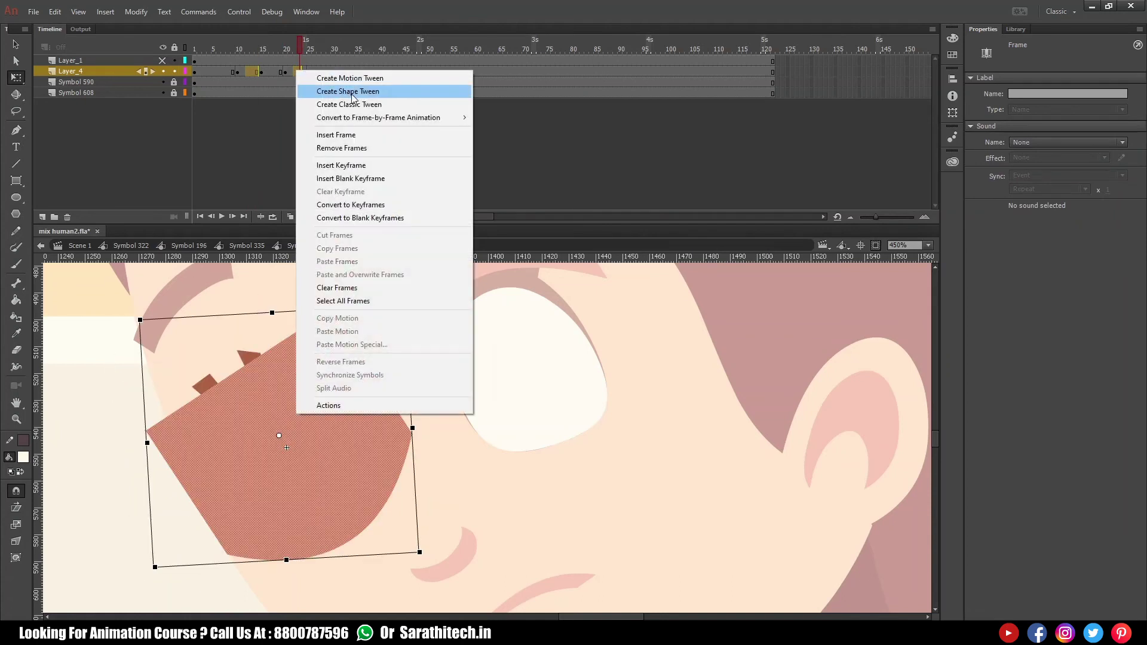
pyautogui.click(350, 92)
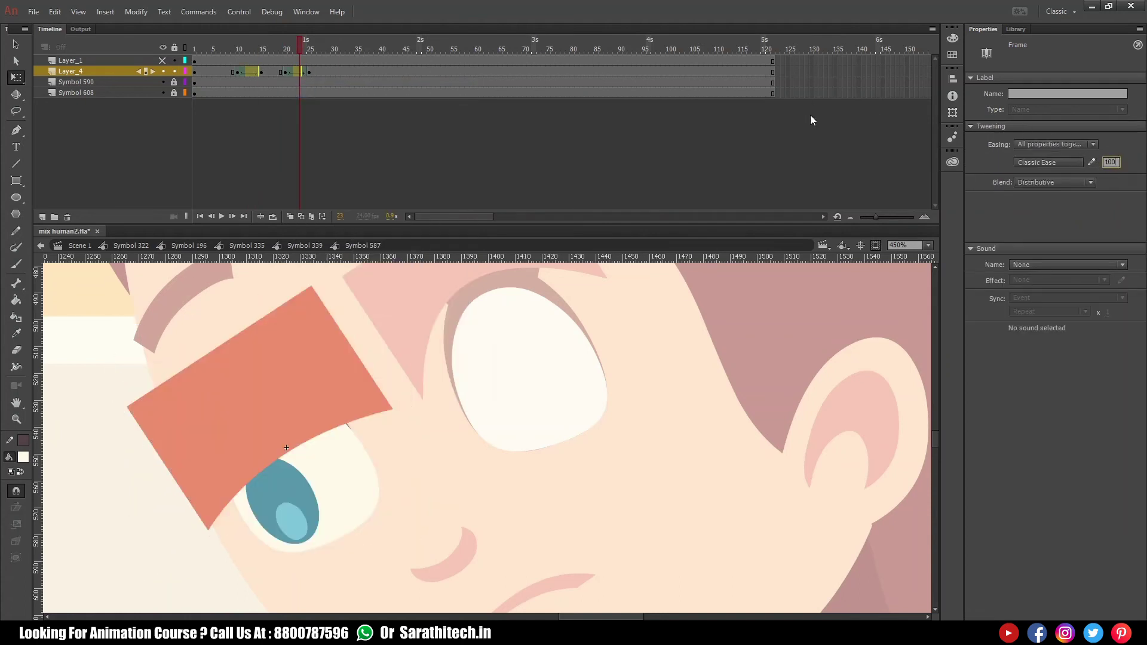
pyautogui.press('Return')
# - Turn the eye white on Layer_1 into a mask over the eyelid layer and scrub through the blink
pyautogui.rightClick(116, 62)
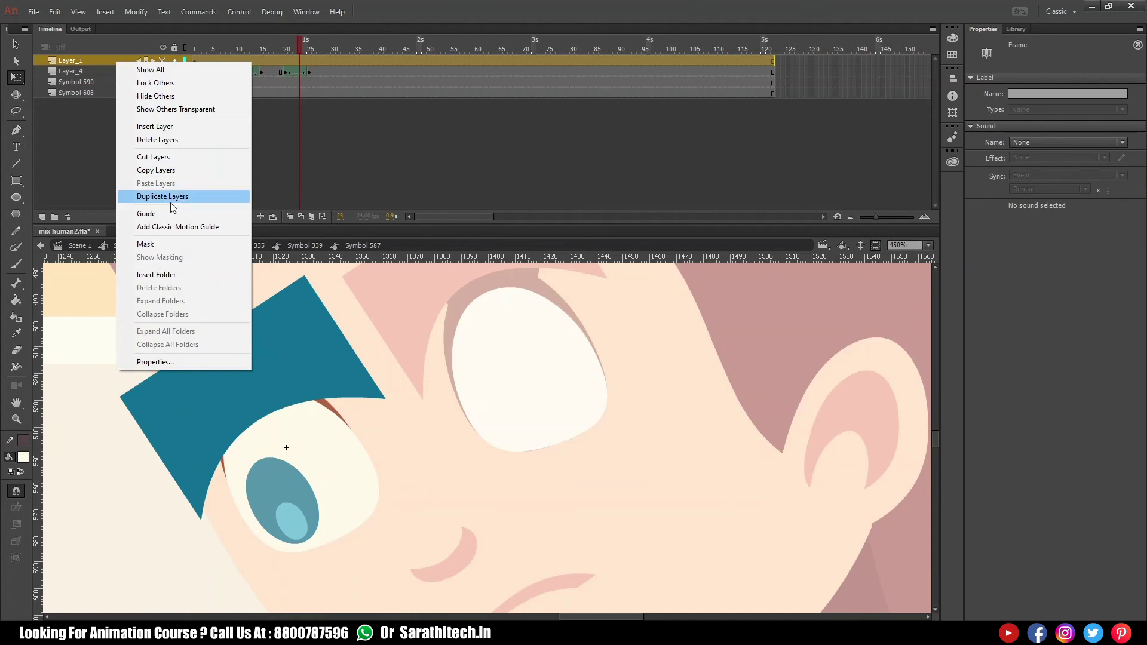
pyautogui.click(173, 245)
pyautogui.click(164, 60)
pyautogui.moveTo(229, 50); pyautogui.dragTo(322, 55)
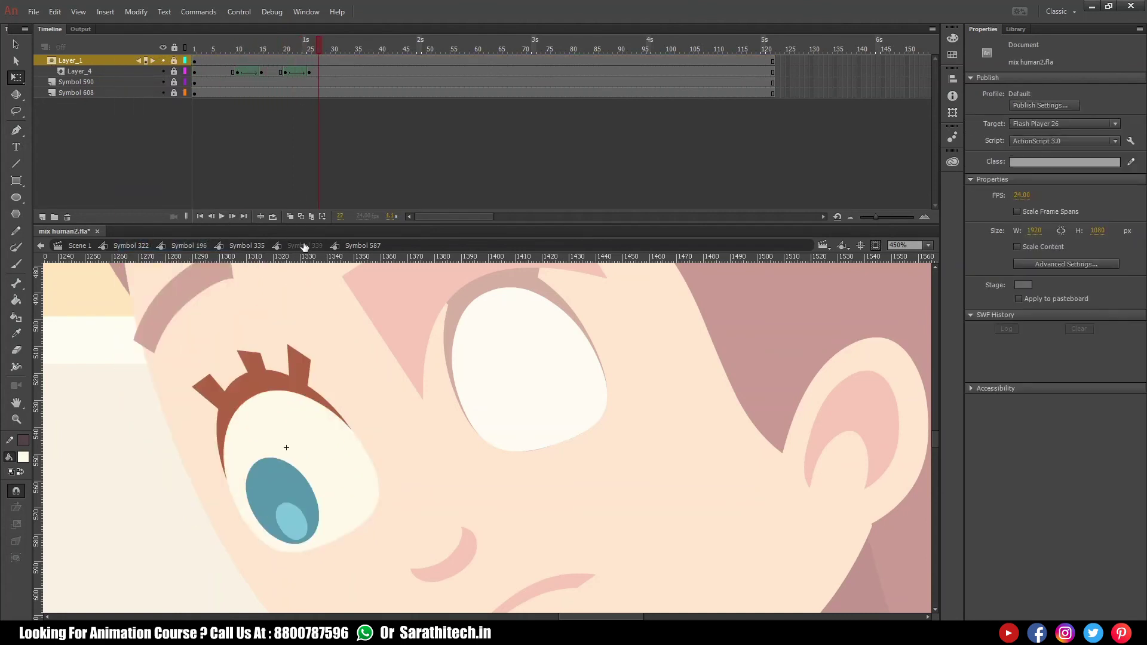
# - Return to Symbol 335, play the blink against the head movement and check the later movements at frames 50 and 97
pyautogui.click(304, 245)
pyautogui.click(205, 51)
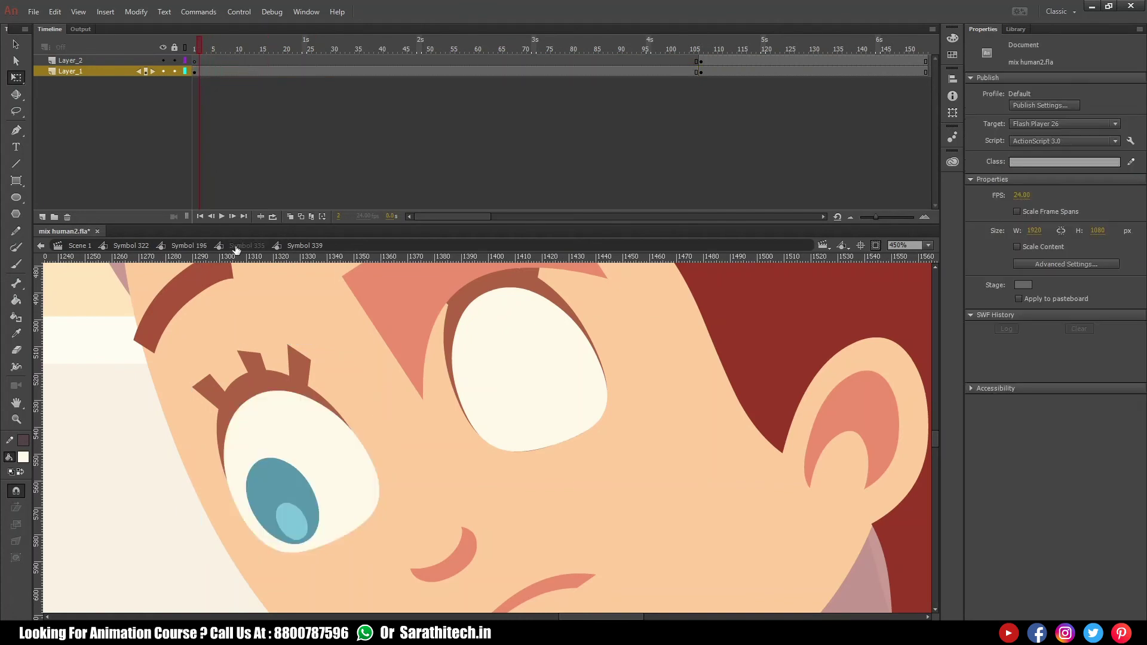
pyautogui.click(244, 246)
pyautogui.press('Return')
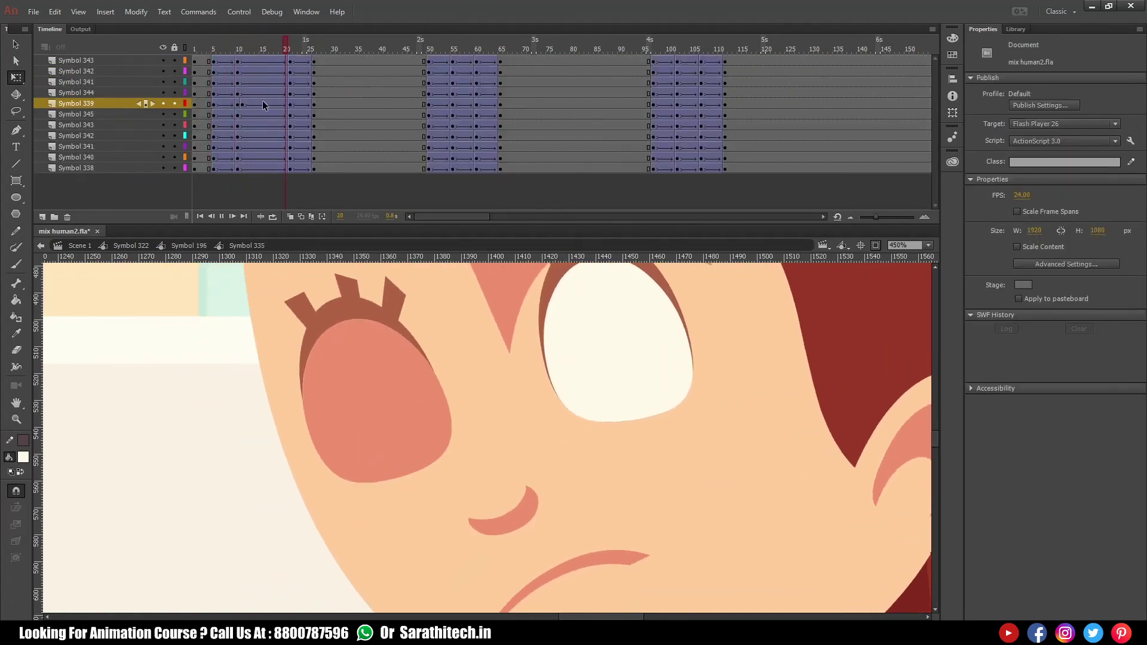
pyautogui.press('Return')
pyautogui.moveTo(424, 49); pyautogui.dragTo(429, 48)
pyautogui.click(653, 49)
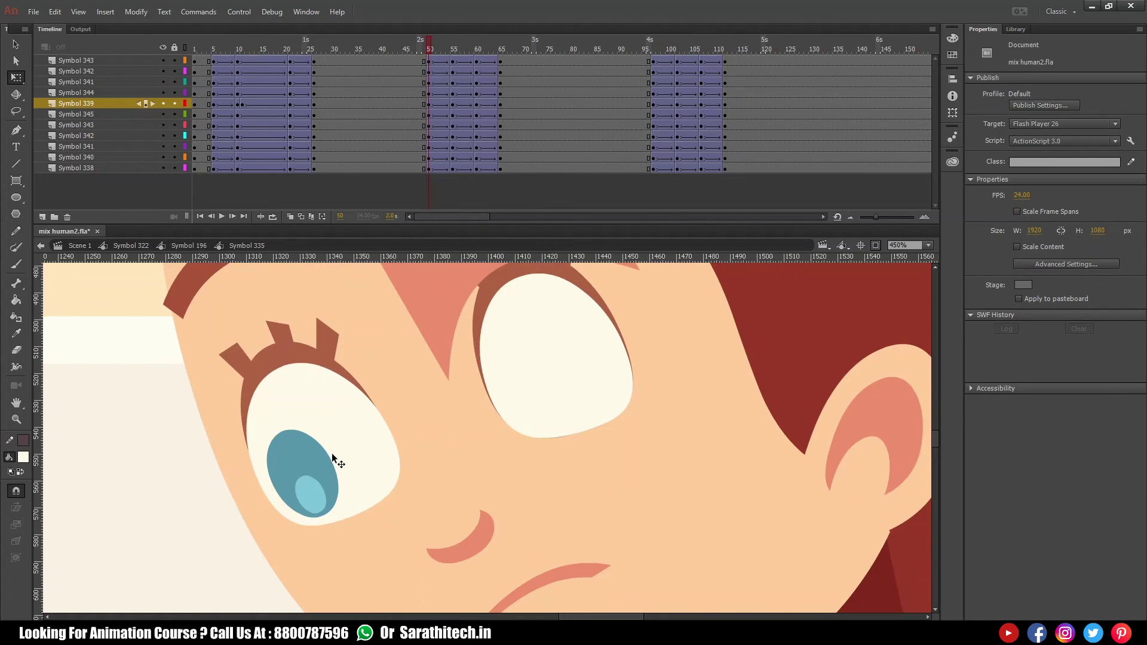
# - Reopen Symbol 587 and copy the blink frames 10–25 of Layer_4 to start at frames 50 and 97
pyautogui.doubleClick(331, 453)
pyautogui.doubleClick(351, 437)
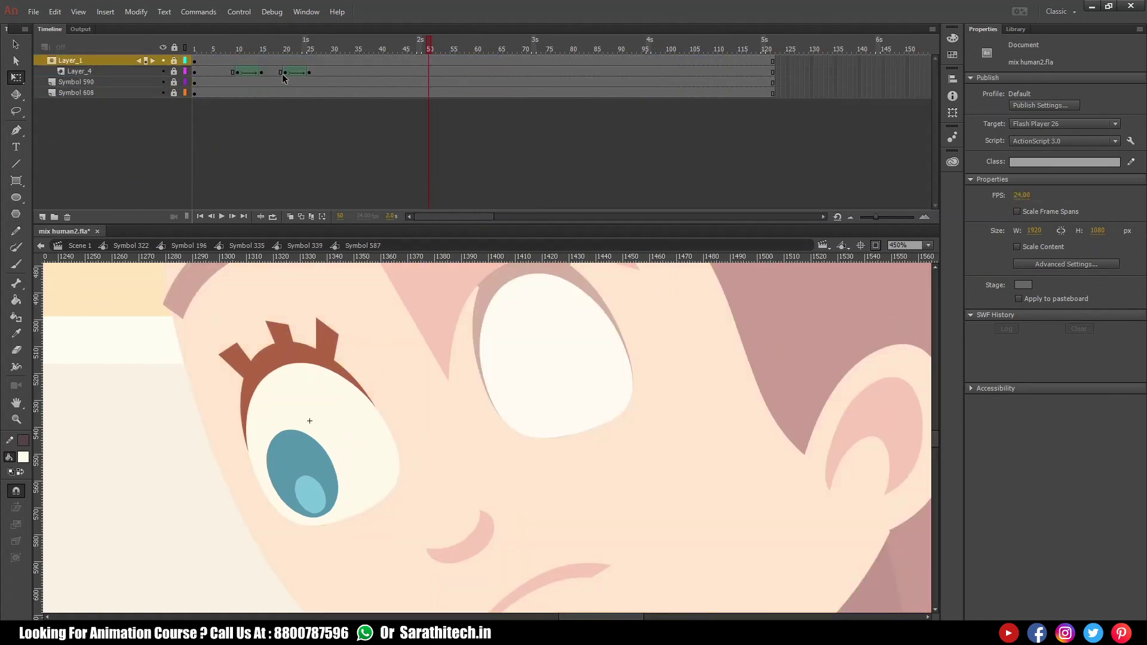
pyautogui.moveTo(310, 72); pyautogui.dragTo(653, 69)
pyautogui.click(431, 50)
pyautogui.click(654, 48)
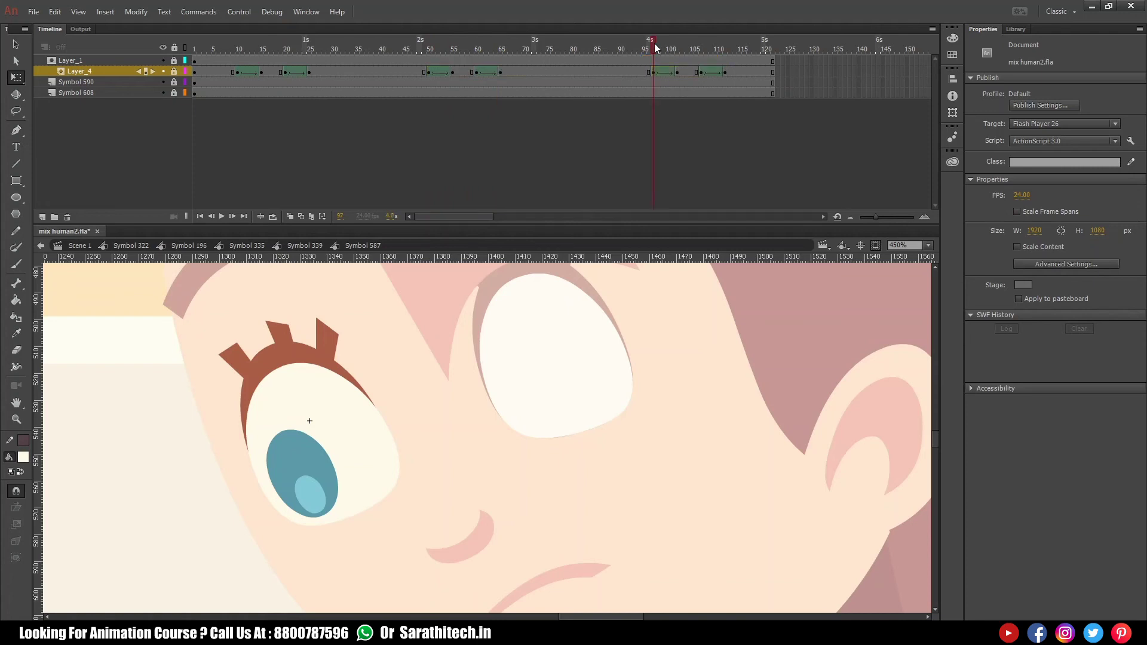
# - Extend all layers of Symbol 587 to frame 164
pyautogui.press('F5')
pyautogui.press('F5')
pyautogui.press('F5')
pyautogui.press('F5')
pyautogui.press('F5')
pyautogui.press('F5')
pyautogui.press('F5')
pyautogui.press('F5')
pyautogui.press('F5')
pyautogui.press('F5')
pyautogui.press('F5')
pyautogui.press('F5')
pyautogui.press('F5')
pyautogui.press('F5')
pyautogui.press('F5')
pyautogui.press('F5')
pyautogui.press('F5')
pyautogui.press('F5')
pyautogui.press('F5')
pyautogui.press('F5')
pyautogui.press('F5')
pyautogui.press('F5')
pyautogui.press('F5')
pyautogui.press('F5')
pyautogui.press('F5')
pyautogui.press('F5')
pyautogui.press('F5')
pyautogui.press('F5')
pyautogui.press('F5')
pyautogui.press('F5')
pyautogui.press('F5')
pyautogui.press('F5')
pyautogui.press('F5')
pyautogui.press('F5')
pyautogui.press('F5')
pyautogui.press('F5')
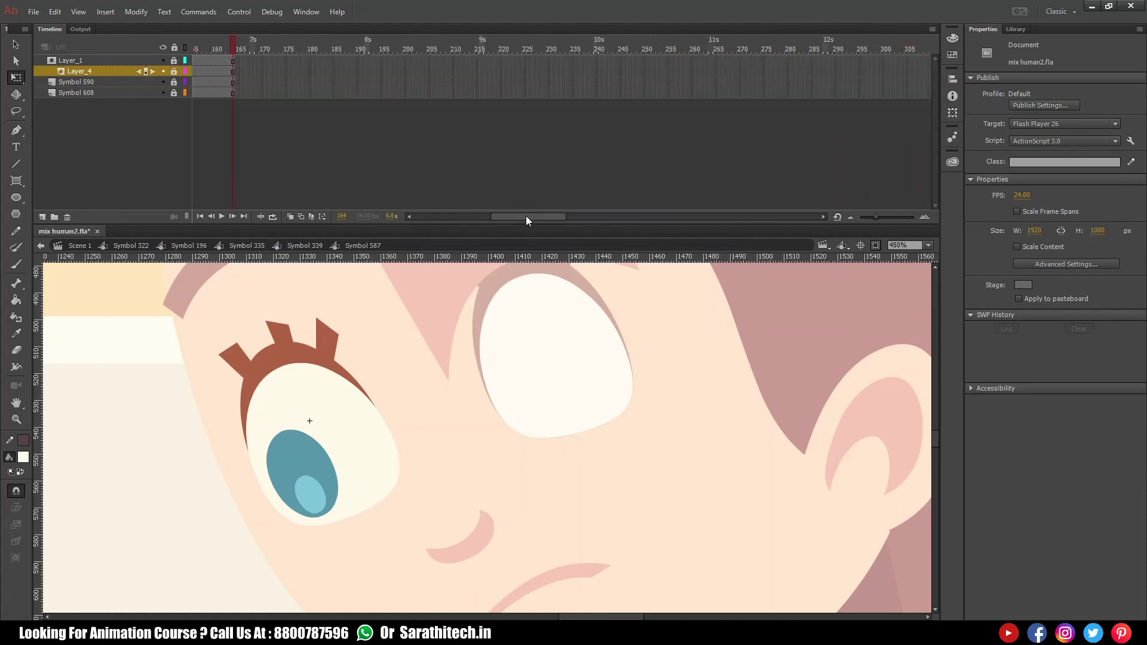
pyautogui.moveTo(526, 219); pyautogui.dragTo(450, 218)
# - Open the other eye, Symbol 354, at frame 10 and hide the eye-white copy on Layer_5
pyautogui.click(237, 51)
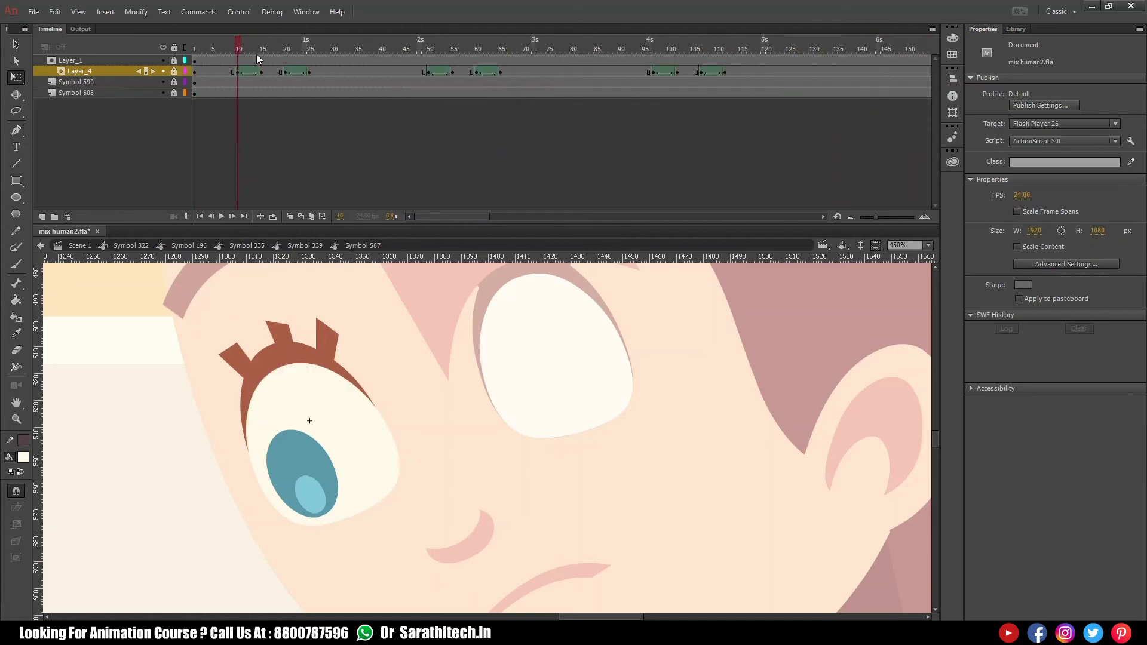
pyautogui.doubleClick(526, 357)
pyautogui.doubleClick(520, 345)
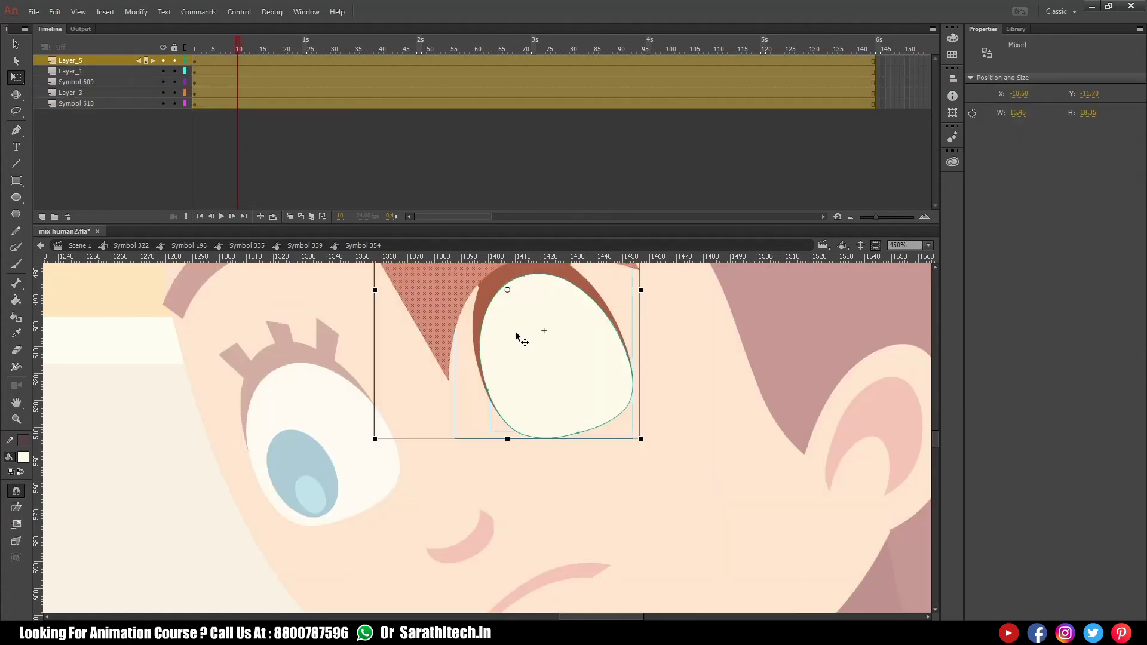
pyautogui.moveTo(652, 314); pyautogui.dragTo(652, 405)
pyautogui.click(508, 333)
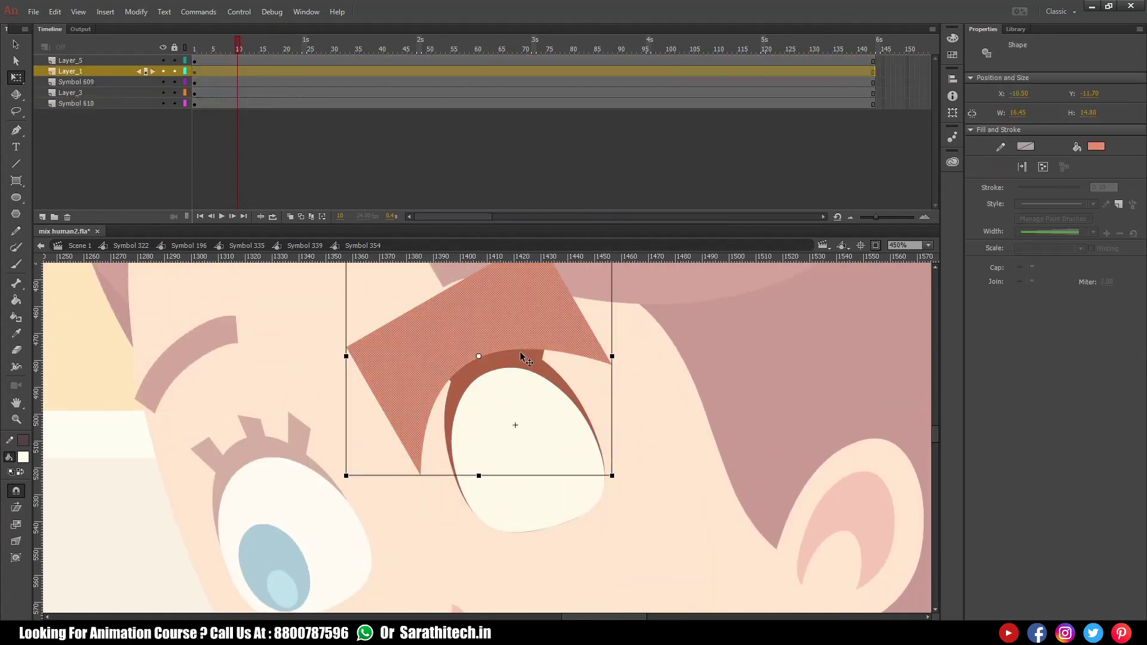
pyautogui.click(523, 430)
pyautogui.click(163, 61)
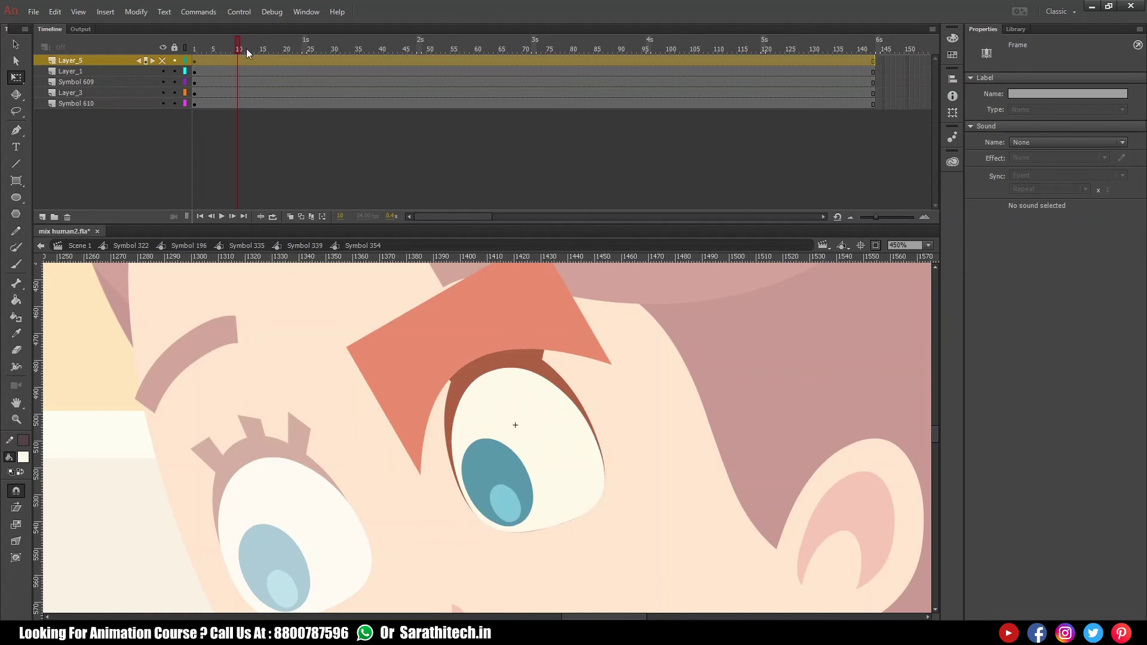
# - Insert keyframes on the eyelid layer, Layer_1, at frames 10, 15 and 25
pyautogui.click(237, 71)
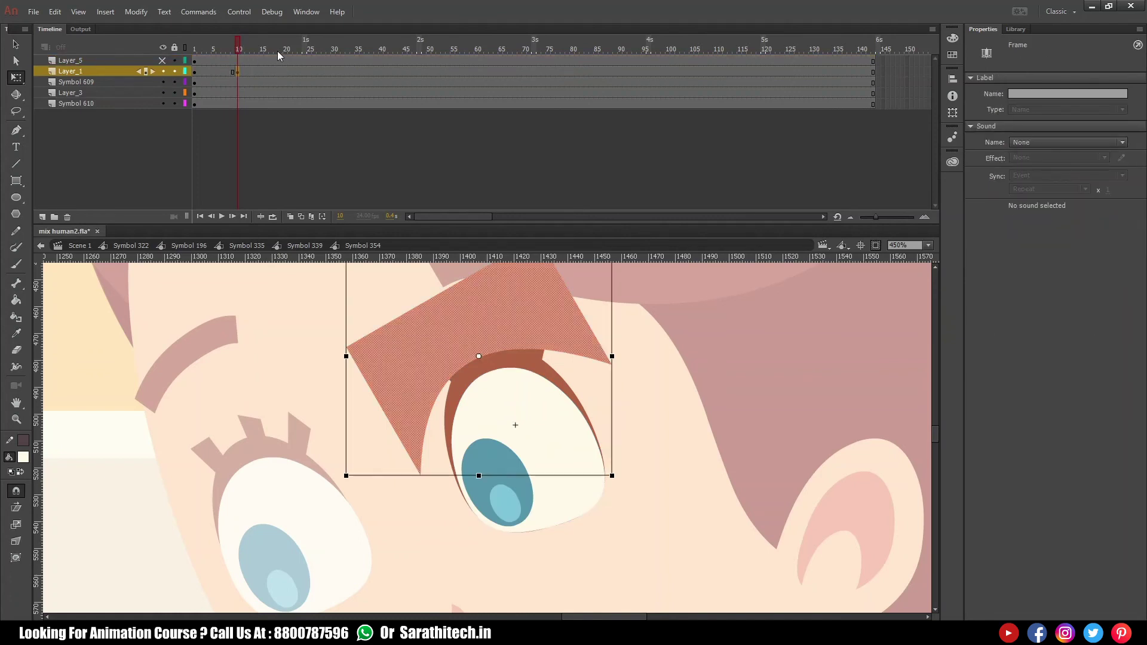
pyautogui.click(308, 49)
pyautogui.click(308, 72)
pyautogui.press('F6')
pyautogui.click(263, 51)
pyautogui.click(263, 71)
pyautogui.press('F6')
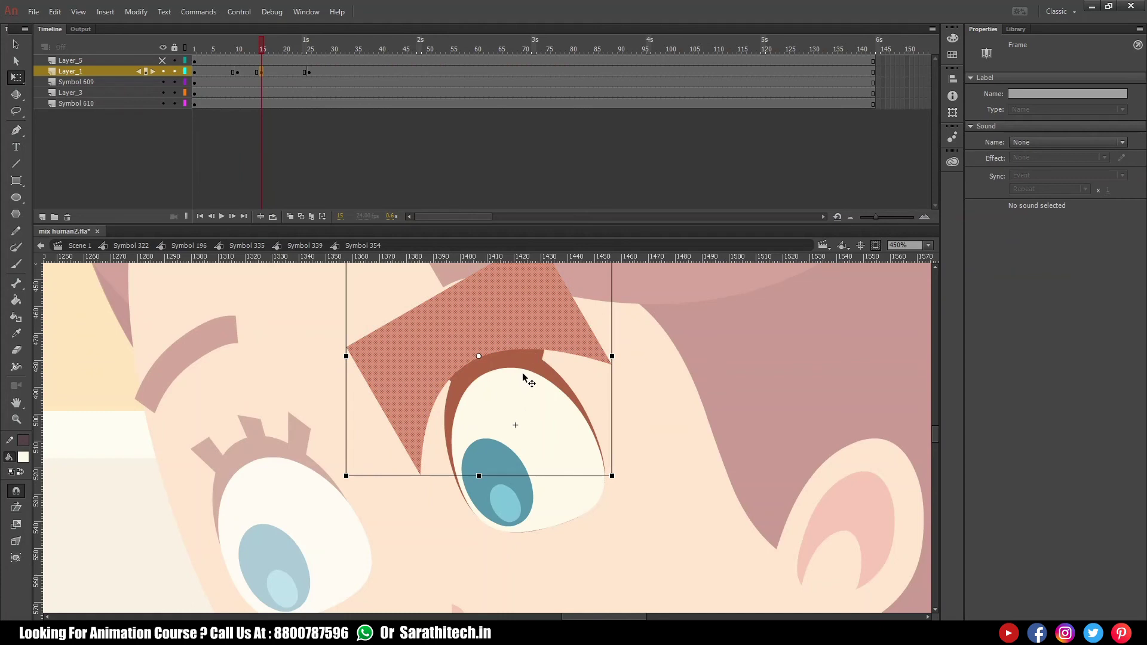
# - At frame 15 of Symbol 354, nudge the eyelid down and to the right and bend its lower edge to cover the eye
pyautogui.press('Down')
pyautogui.press('Down')
pyautogui.press('Down')
pyautogui.press('Down')
pyautogui.press('Down')
pyautogui.press('Down')
pyautogui.press('Down')
pyautogui.press('Down')
pyautogui.press('Down')
pyautogui.press('Down')
pyautogui.press('Down')
pyautogui.press('Down')
pyautogui.press('Down')
pyautogui.press('Down')
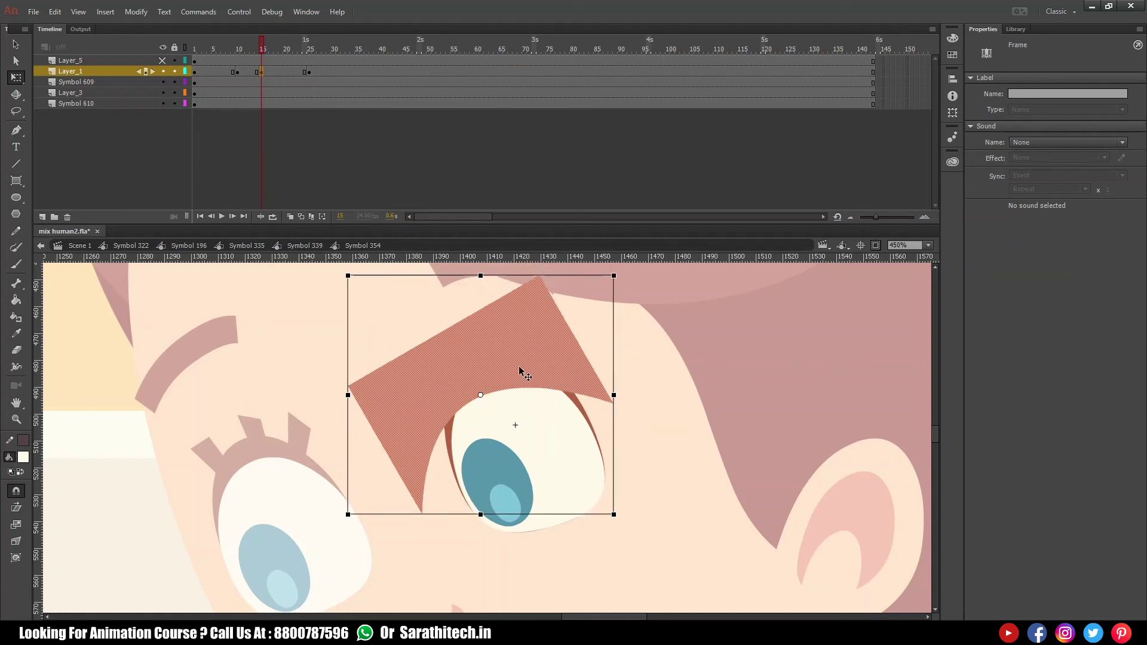
pyautogui.press('Right')
pyautogui.press('Right')
pyautogui.press('Right')
pyautogui.press('Right')
pyautogui.press('Right')
pyautogui.press('Right')
pyautogui.press('Right')
pyautogui.press('Right')
pyautogui.press('Right')
pyautogui.press('Right')
pyautogui.press('Right')
pyautogui.press('Right')
pyautogui.press('Down')
pyautogui.press('Down')
pyautogui.press('Down')
pyautogui.press('Down')
pyautogui.press('Left')
pyautogui.press('Down')
pyautogui.press('Down')
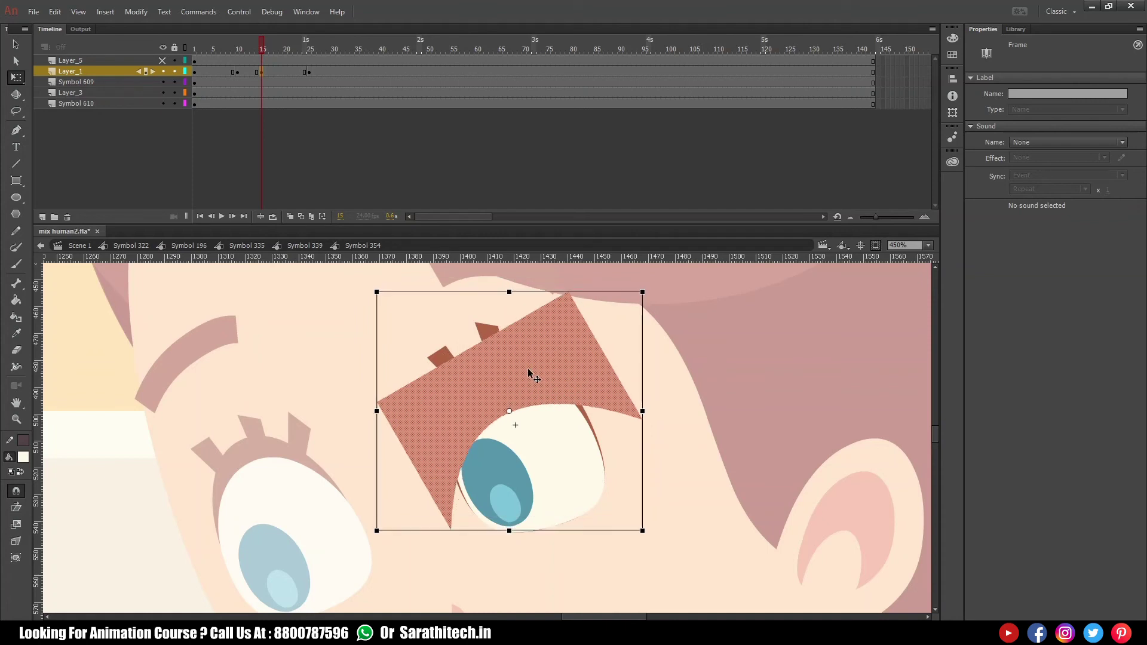
pyautogui.press('Down')
pyautogui.press('Down')
pyautogui.press('Down')
pyautogui.click(680, 419)
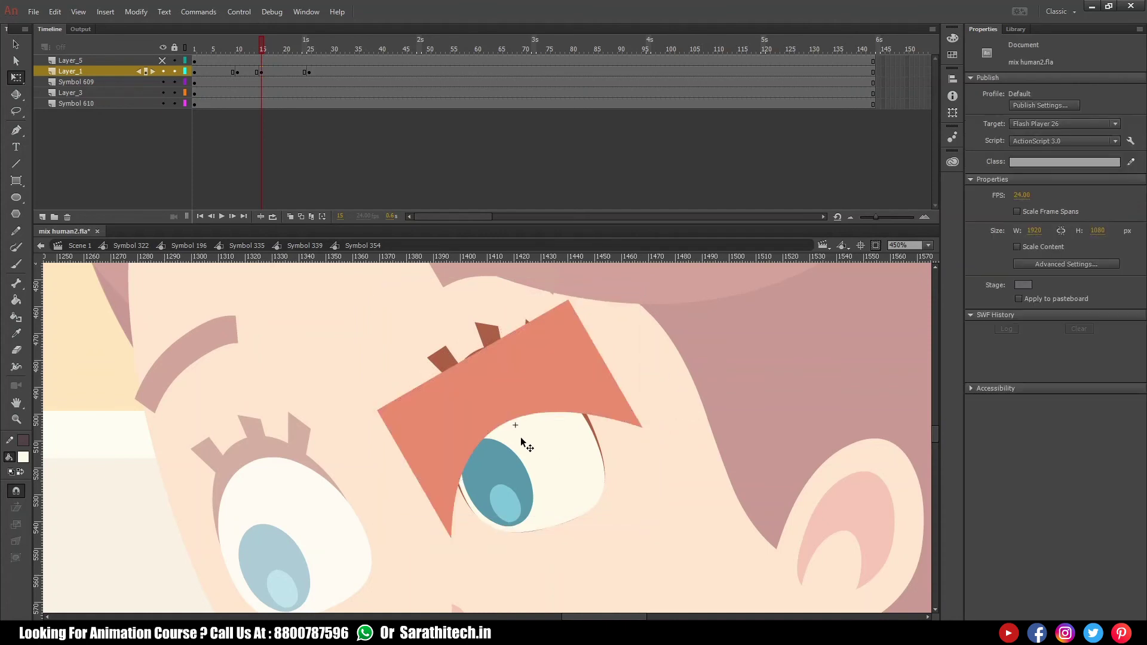
pyautogui.moveTo(512, 421); pyautogui.dragTo(608, 530)
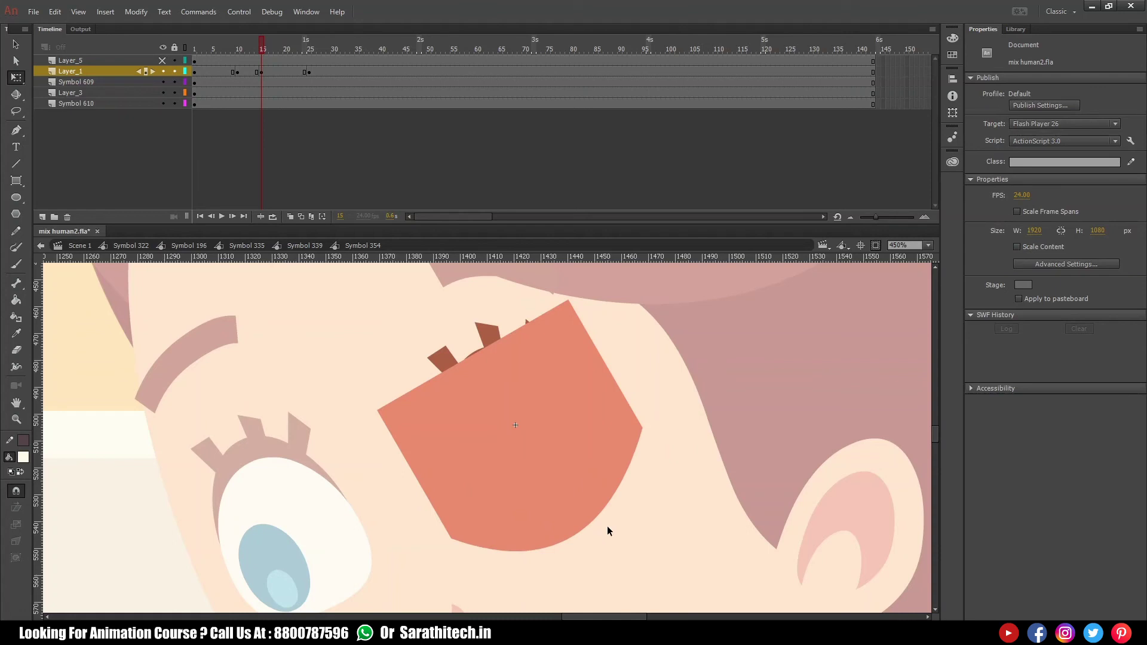
# - Add an eyelid keyframe at frame 20 on Layer_1 and shape-tween frames 10–15 and 20–25 with an ease of 100
pyautogui.click(287, 72)
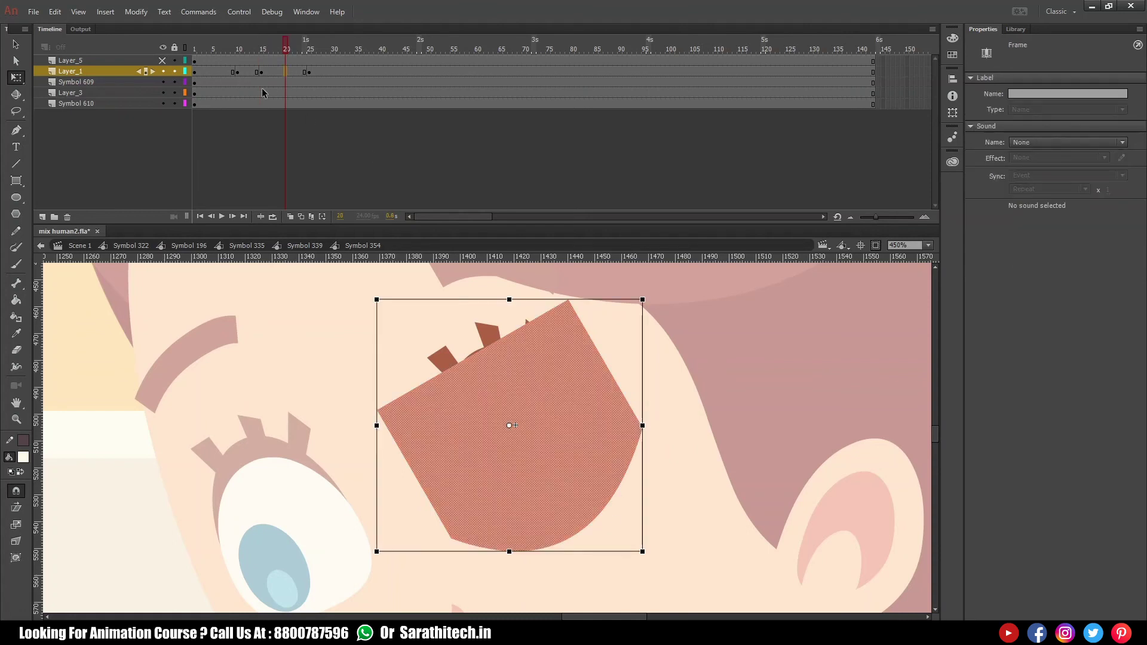
pyautogui.moveTo(242, 72); pyautogui.dragTo(248, 72)
pyautogui.keyDown('ctrl'); pyautogui.click(296, 71); pyautogui.keyUp('ctrl')
pyautogui.rightClick(297, 72)
pyautogui.click(349, 104)
pyautogui.click(1107, 161)
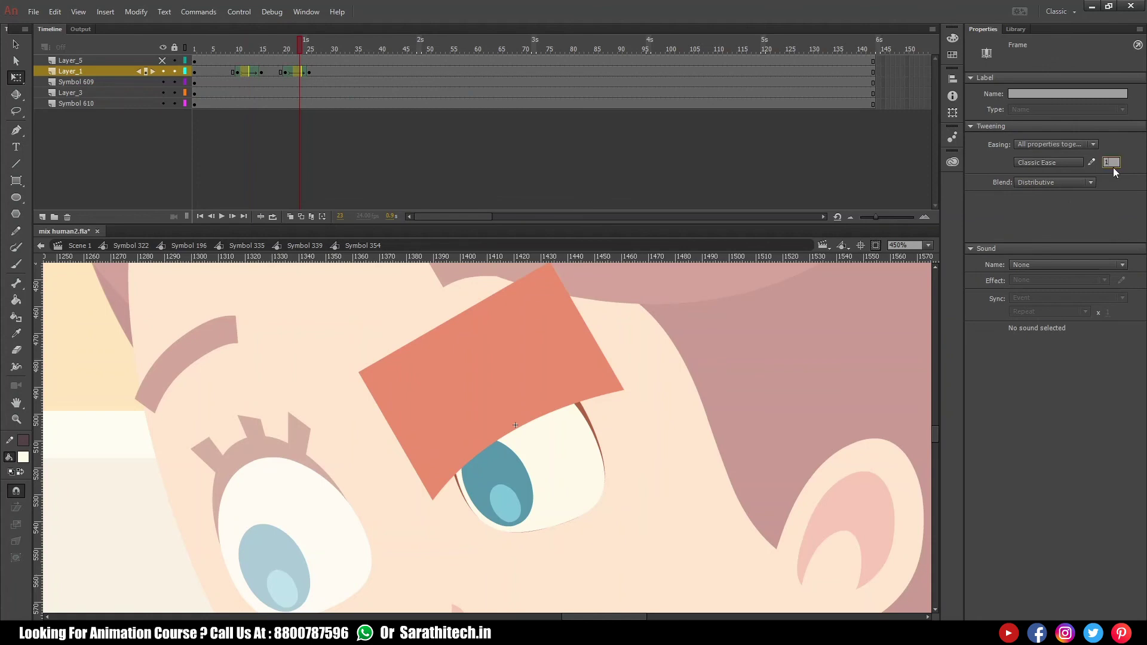
pyautogui.write('100')
pyautogui.press('Return')
# - Copy the Layer_1 blink to start at frames 50 and 97, and extend all layers of Symbol 354
pyautogui.click(281, 82)
pyautogui.moveTo(236, 72); pyautogui.dragTo(652, 70)
pyautogui.click(655, 45)
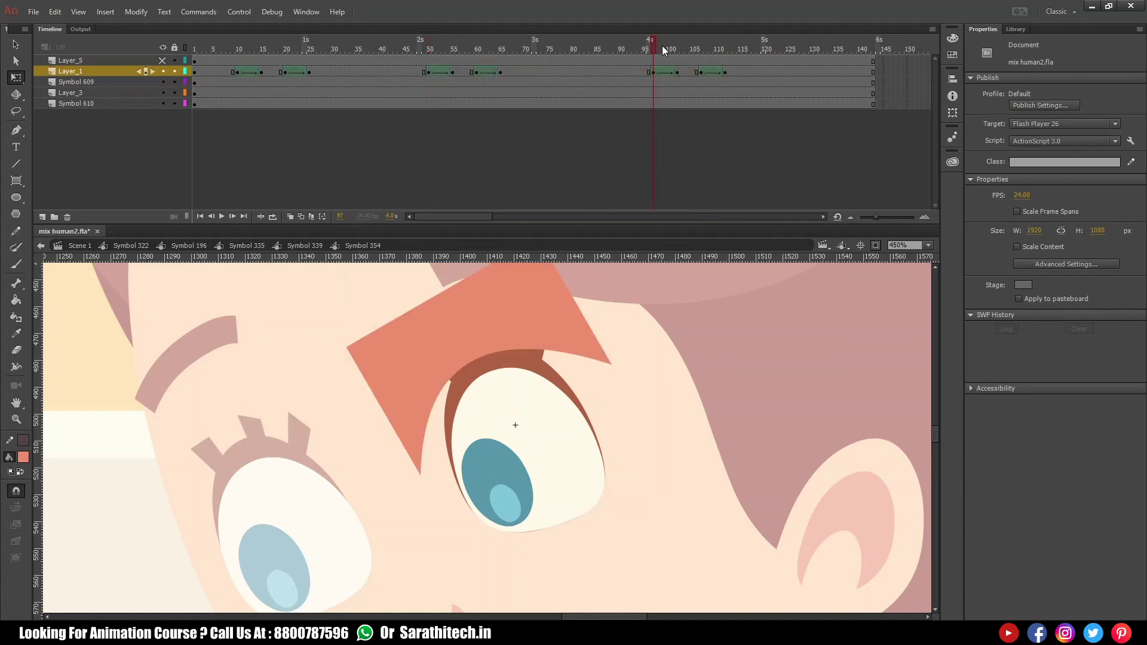
pyautogui.moveTo(741, 57); pyautogui.dragTo(793, 149)
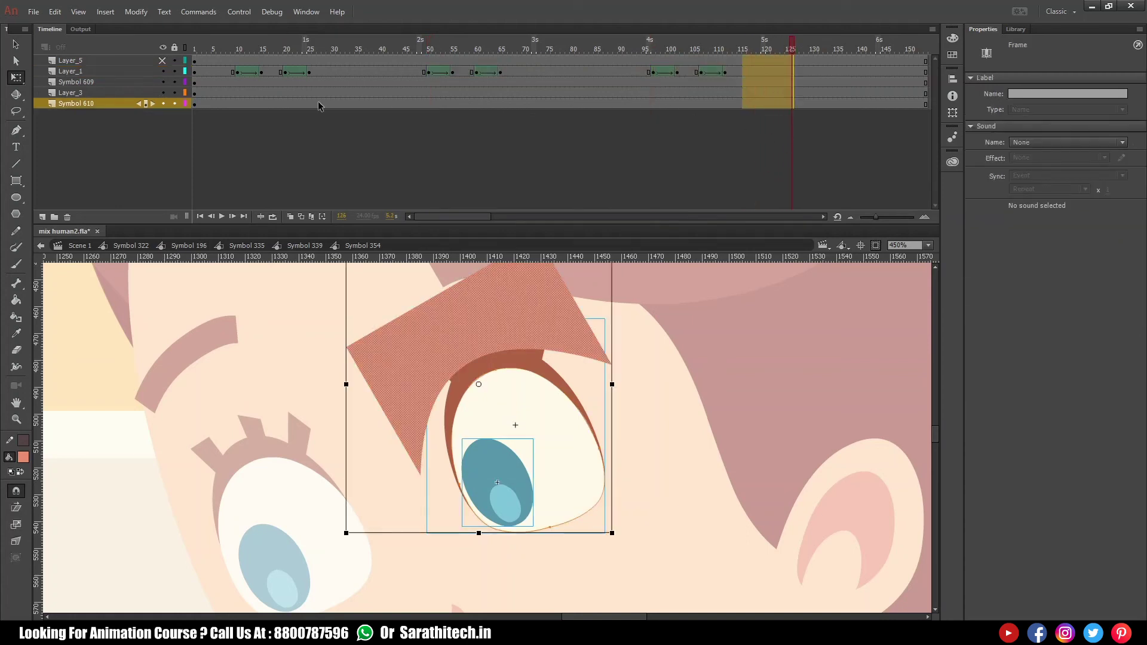
# - Turn the eye-white copy on Layer_5 into a mask for the eyelid layer
pyautogui.rightClick(131, 69)
pyautogui.rightClick(124, 59)
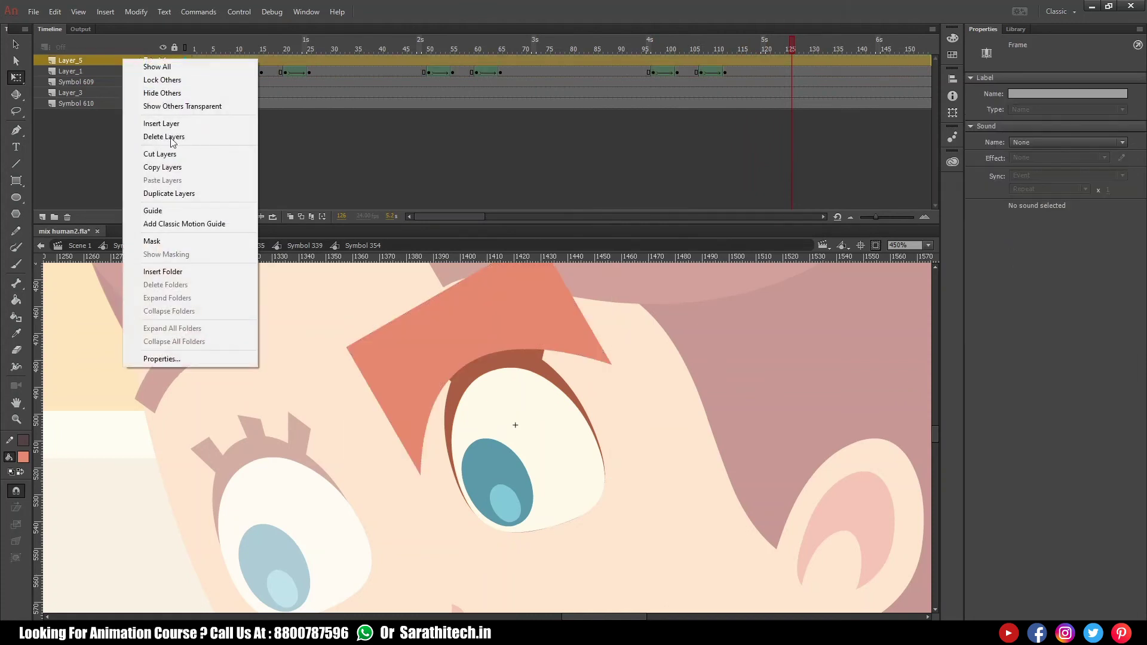
pyautogui.click(151, 240)
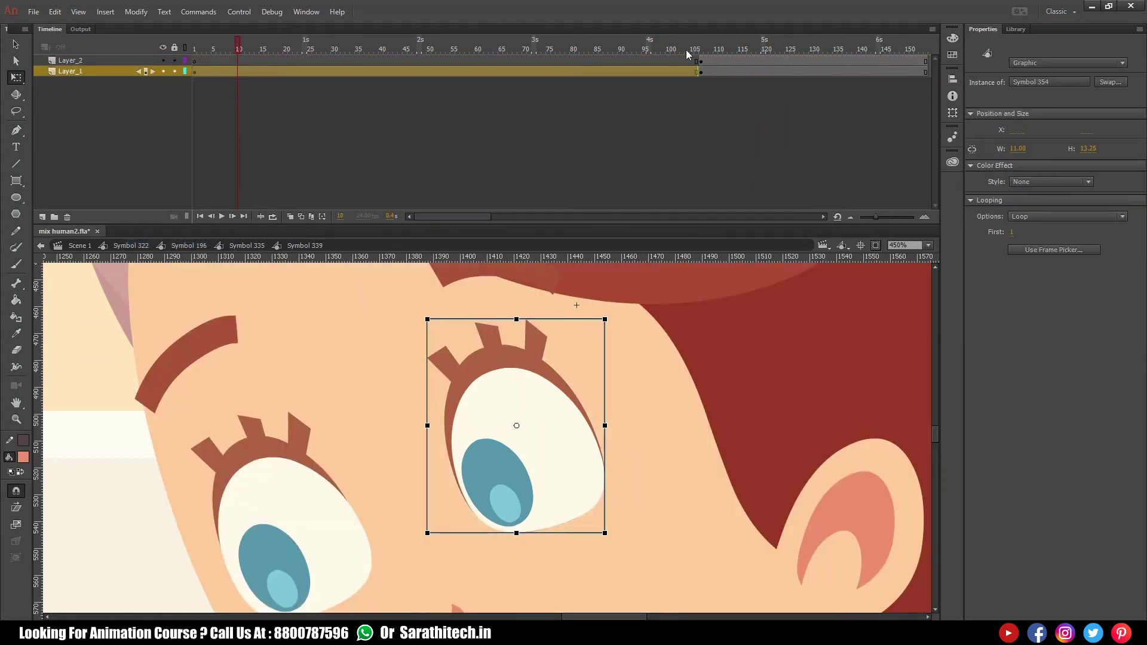
# - In Symbol 339, select all Layer_1 frames and synchronize their symbols so the eyes keep blinking past the second keyframe
pyautogui.click(701, 49)
pyautogui.click(161, 71)
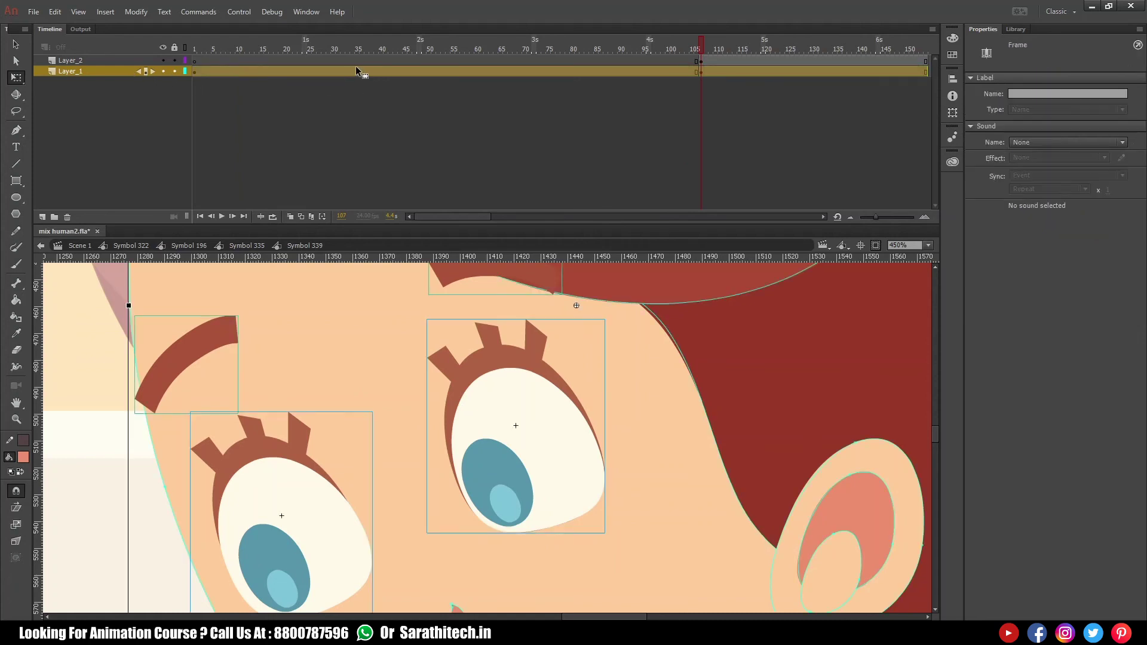
pyautogui.rightClick(405, 67)
pyautogui.click(432, 75)
pyautogui.click(688, 339)
pyautogui.rightClick(442, 61)
pyautogui.rightClick(443, 71)
pyautogui.click(146, 76)
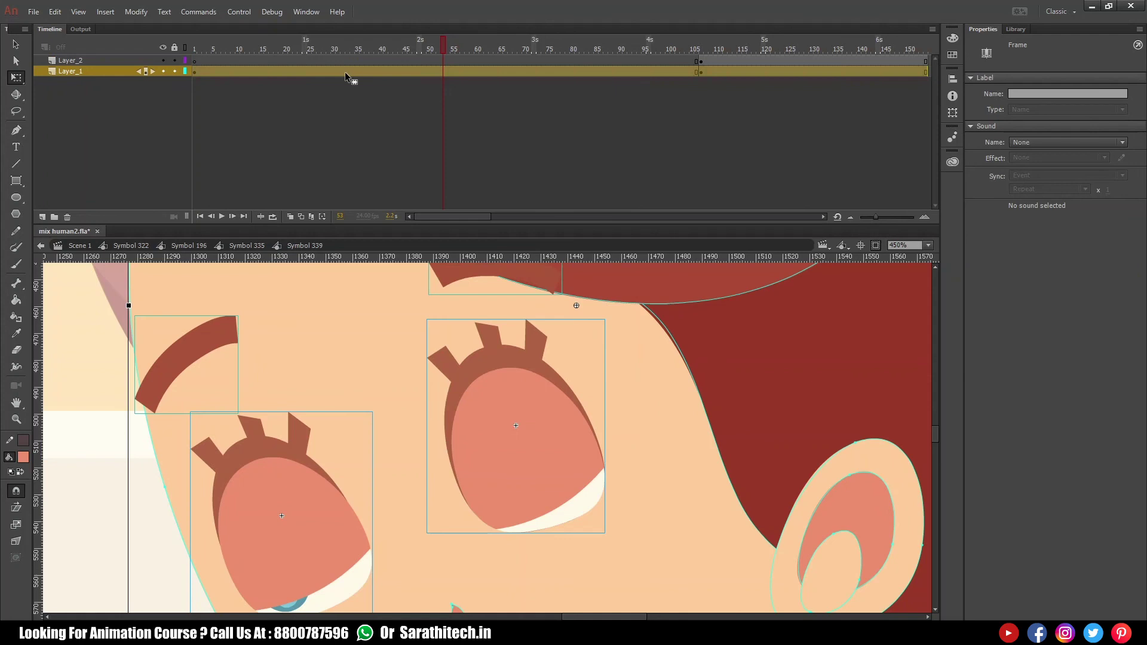
pyautogui.rightClick(379, 71)
pyautogui.click(434, 373)
# - Play the girl's animation in Symbol 335 and the whole scene in Symbol 196 to check the blinks and overall timing
pyautogui.click(246, 245)
pyautogui.hotkey('ctrl', '-')
pyautogui.hotkey('ctrl', '-')
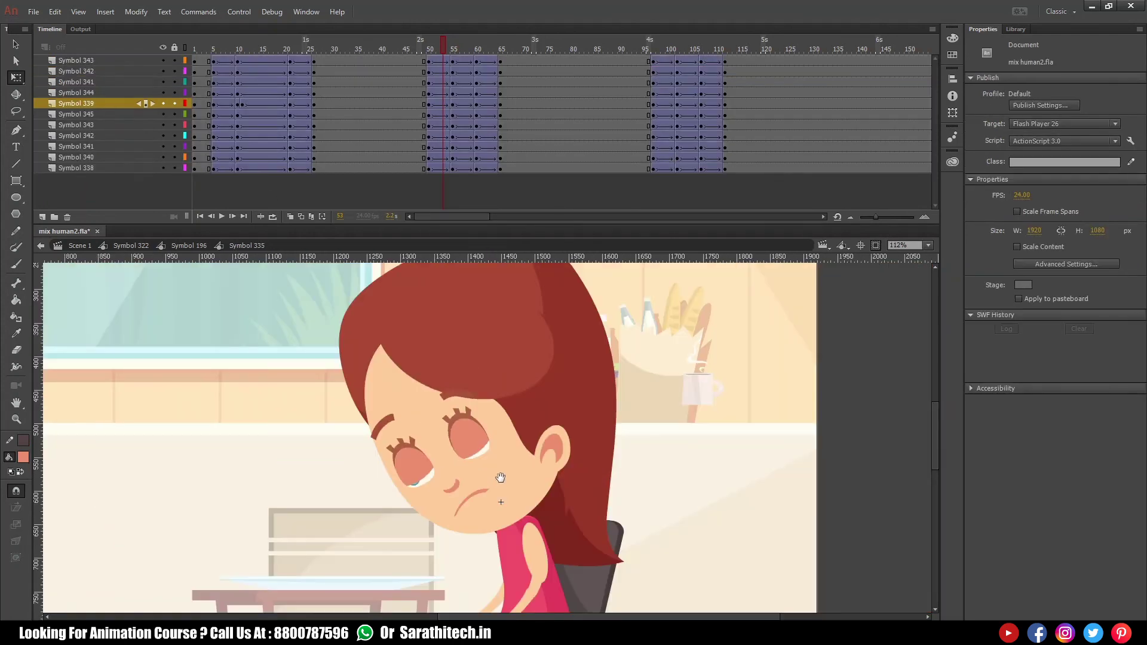
pyautogui.press('Return')
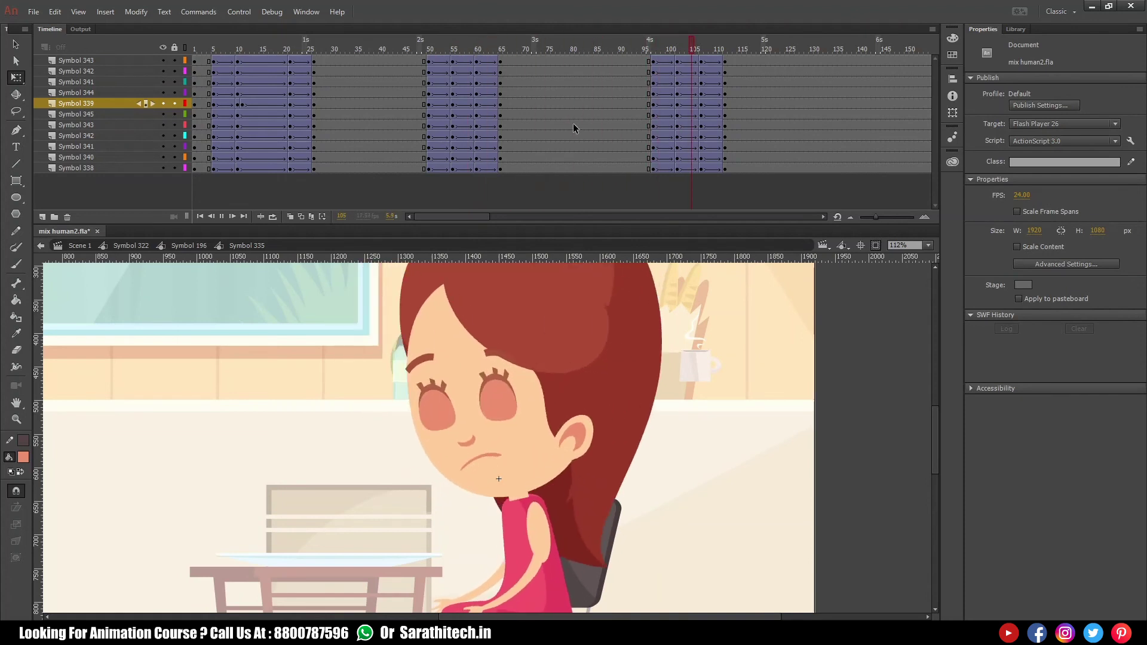
pyautogui.click(197, 246)
pyautogui.moveTo(541, 56); pyautogui.dragTo(690, 57)
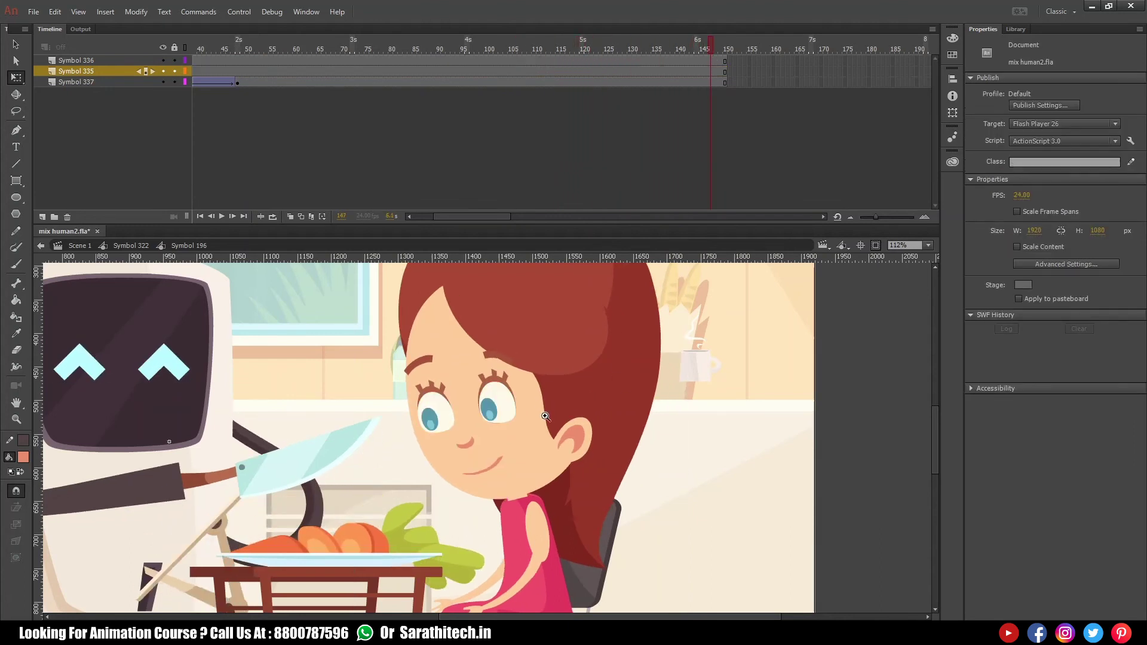
pyautogui.hotkey('ctrl', '-')
pyautogui.hotkey('ctrl', '-')
pyautogui.moveTo(287, 328); pyautogui.dragTo(681, 517)
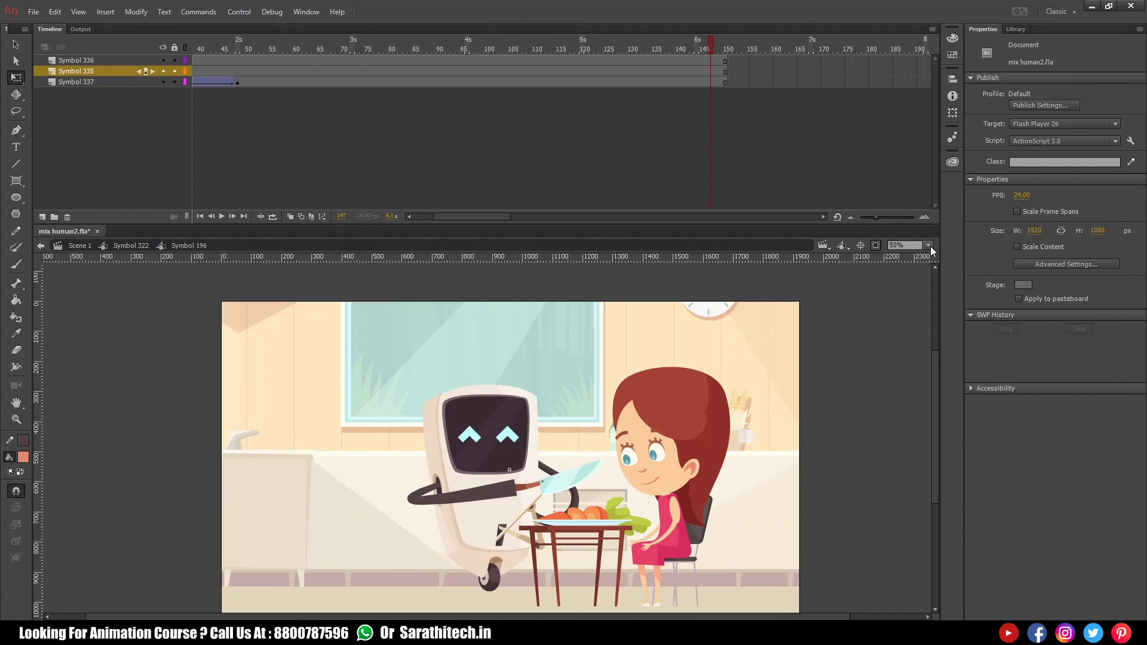
pyautogui.click(928, 246)
pyautogui.click(914, 260)
pyautogui.moveTo(449, 216); pyautogui.dragTo(394, 217)
pyautogui.click(195, 50)
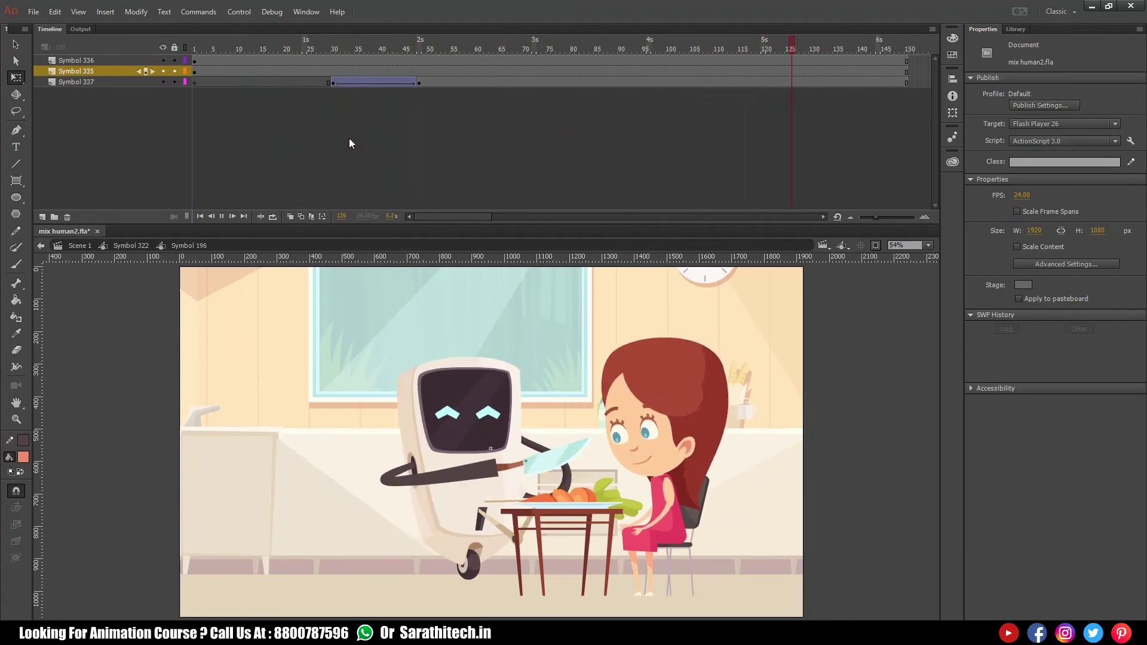
# - Open the robot, Symbol 337, and enter its knife-holding arm, Symbol 355, for editing
pyautogui.doubleClick(516, 460)
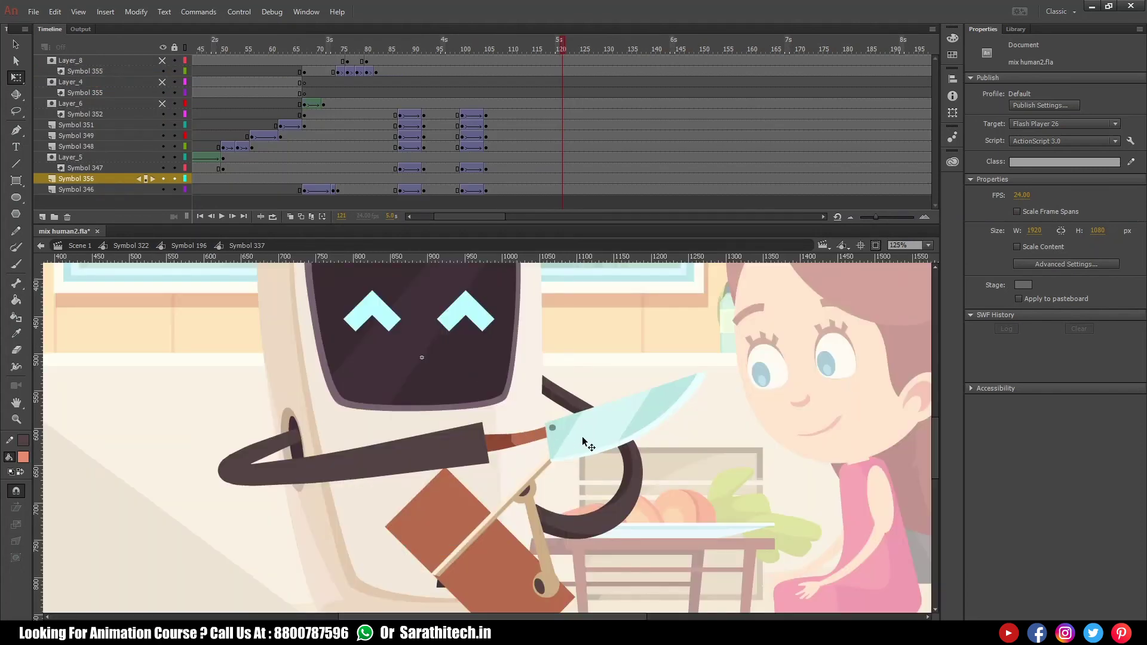
pyautogui.click(583, 442)
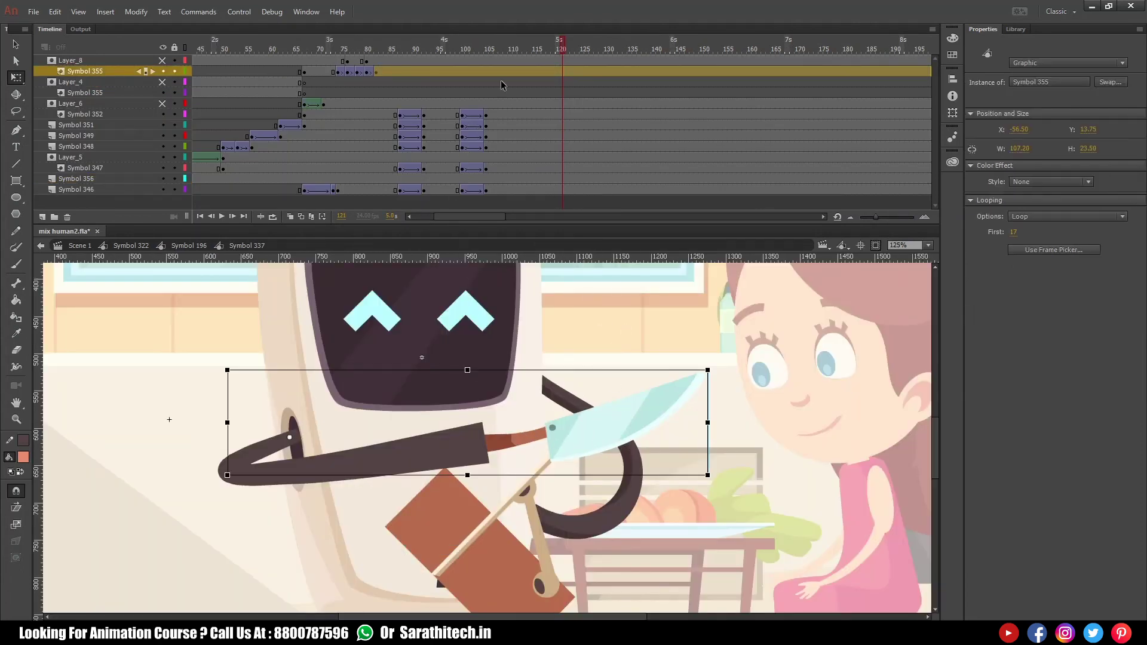
pyautogui.moveTo(496, 52); pyautogui.dragTo(523, 60)
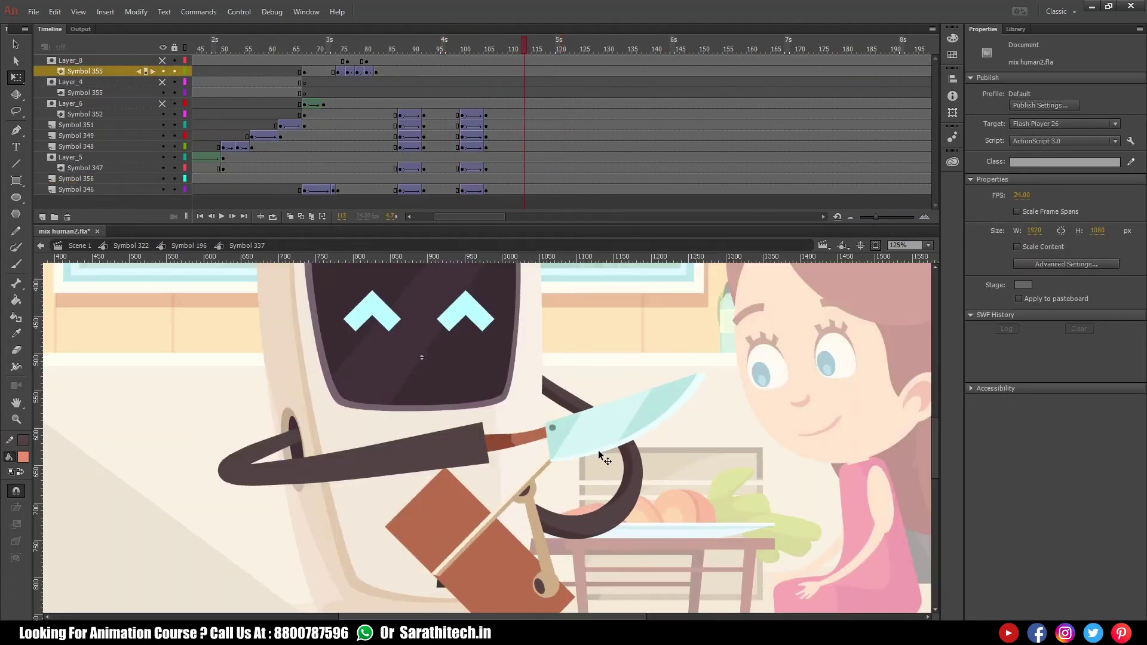
pyautogui.doubleClick(595, 429)
pyautogui.click(243, 251)
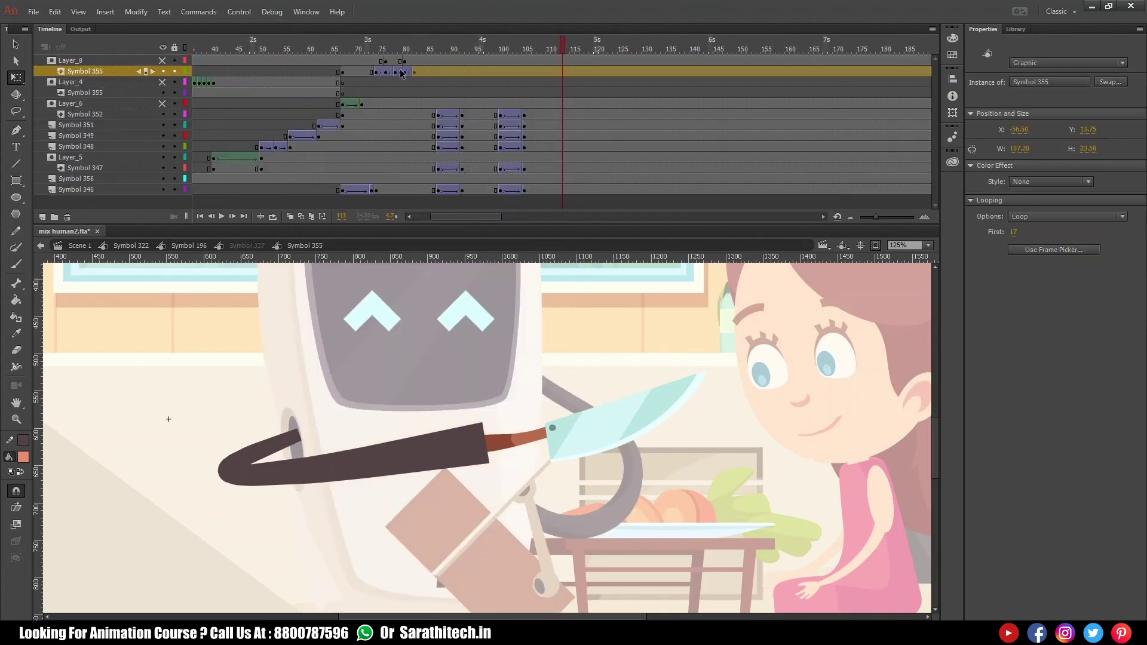
pyautogui.moveTo(490, 49); pyautogui.dragTo(437, 84)
pyautogui.click(428, 85)
pyautogui.doubleClick(482, 467)
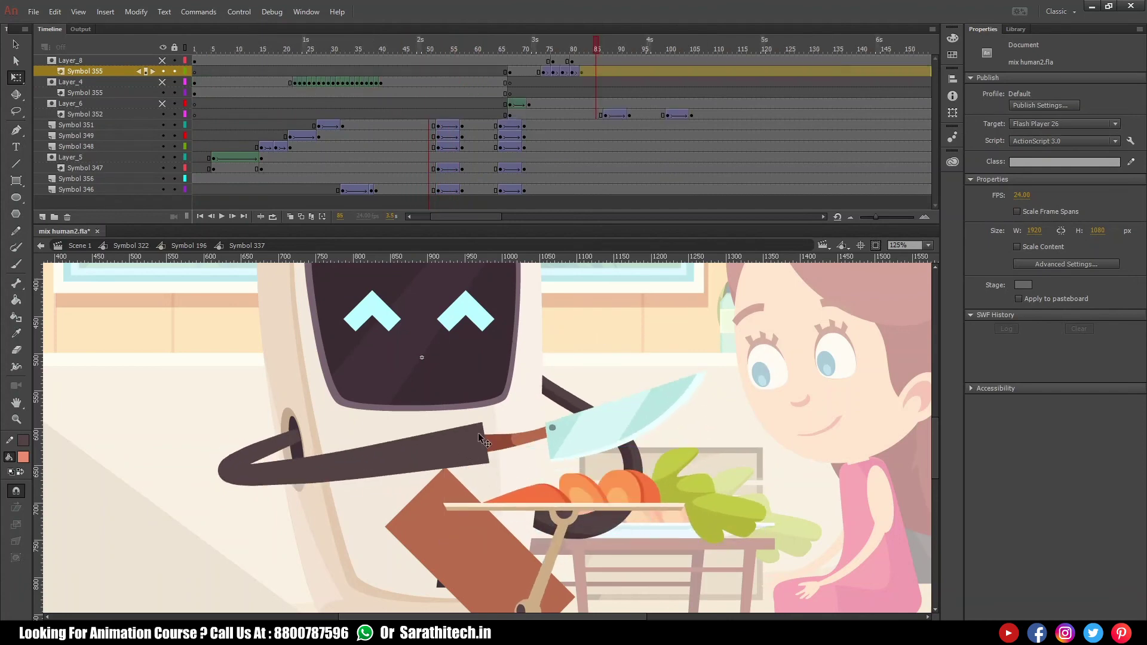
# - Insert keyframes at frames 20 and 25 on all three layers of the knife arm, Symbol 355
pyautogui.click(286, 82)
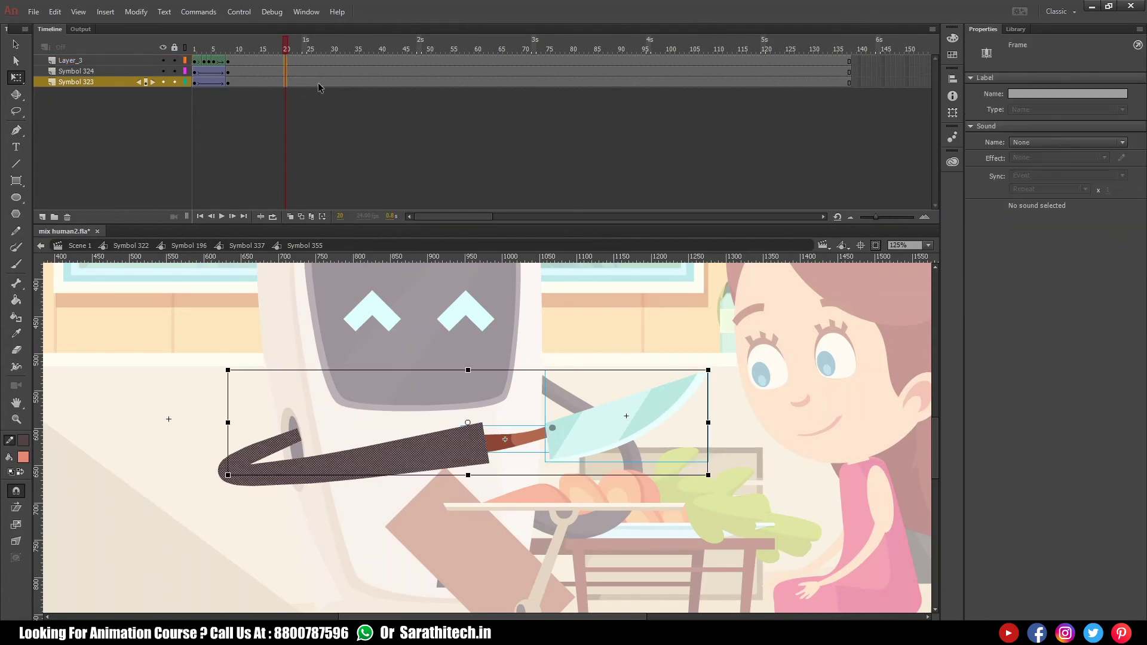
pyautogui.press('F6')
pyautogui.click(325, 95)
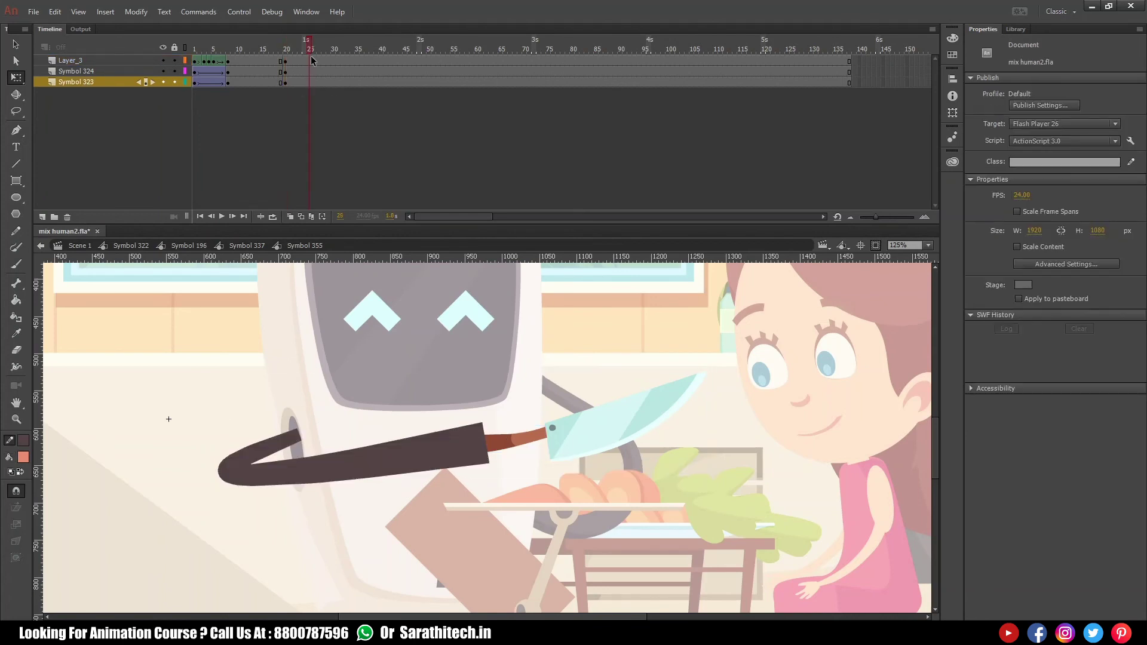
pyautogui.press('F6')
# - At frame 25, tilt the knife and handle upward, pull them back toward the robot's body, and bend the arm to meet them
pyautogui.click(530, 382)
pyautogui.moveTo(555, 402); pyautogui.dragTo(538, 455)
pyautogui.moveTo(714, 371); pyautogui.dragTo(705, 338)
pyautogui.moveTo(592, 434); pyautogui.dragTo(469, 470)
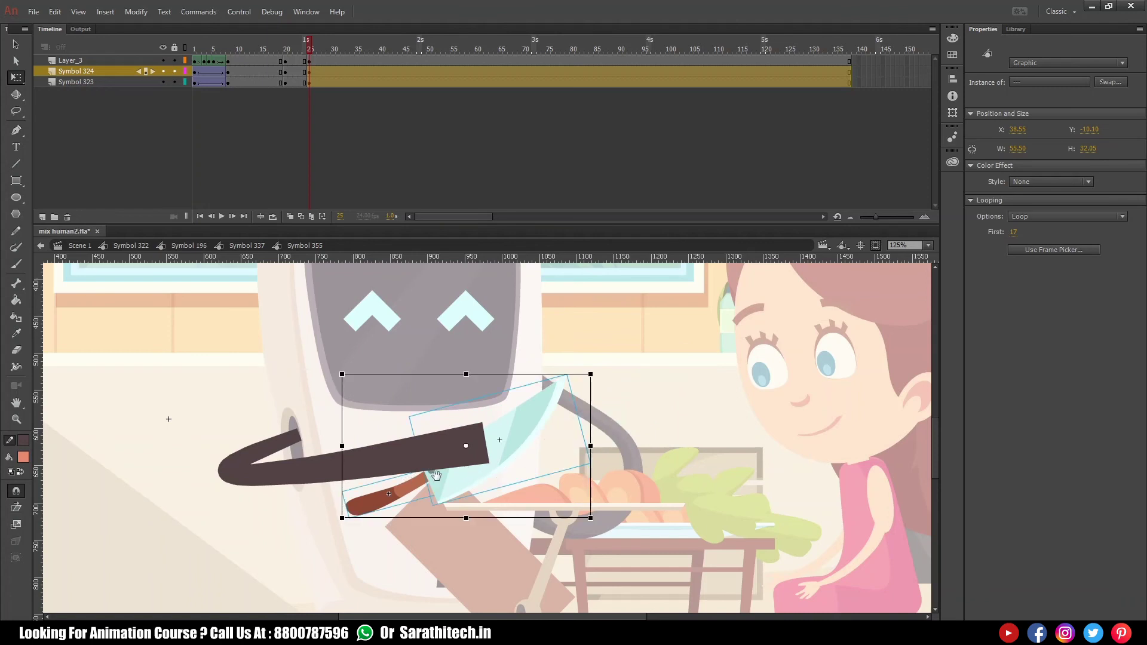
pyautogui.moveTo(365, 427); pyautogui.dragTo(458, 404)
pyautogui.click(458, 404)
pyautogui.moveTo(572, 429); pyautogui.dragTo(449, 485)
pyautogui.moveTo(299, 483); pyautogui.dragTo(292, 509)
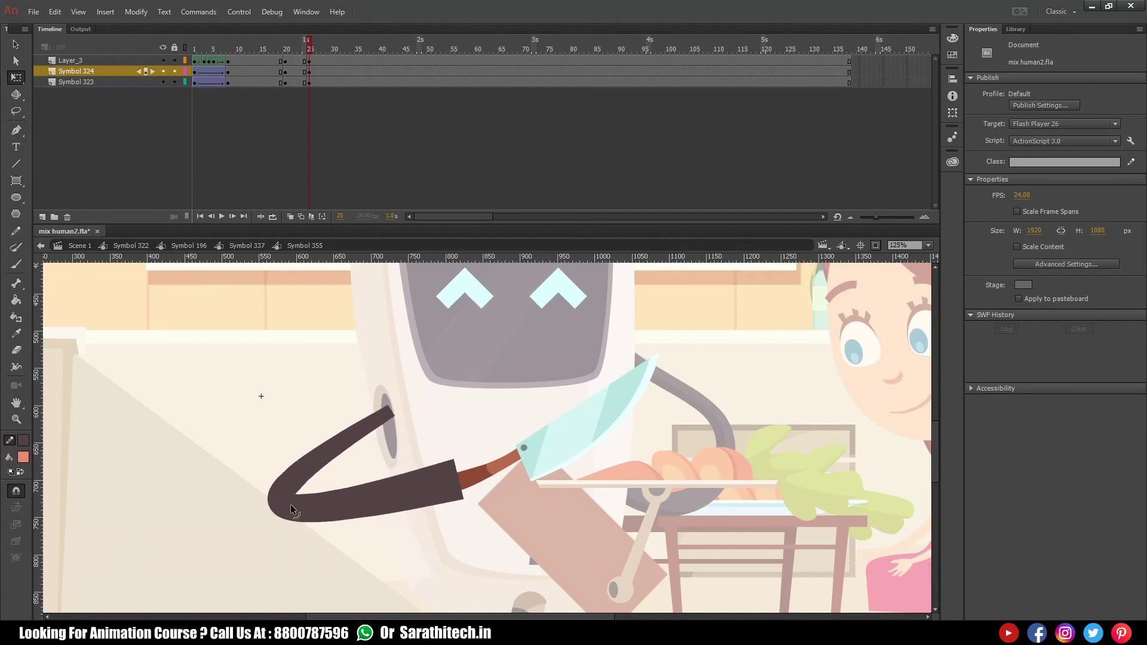
# - Between frames 20 and 25, add classic tweens to the knife and handle layers and a shape tween to Layer_3, with an ease of 100
pyautogui.click(295, 70)
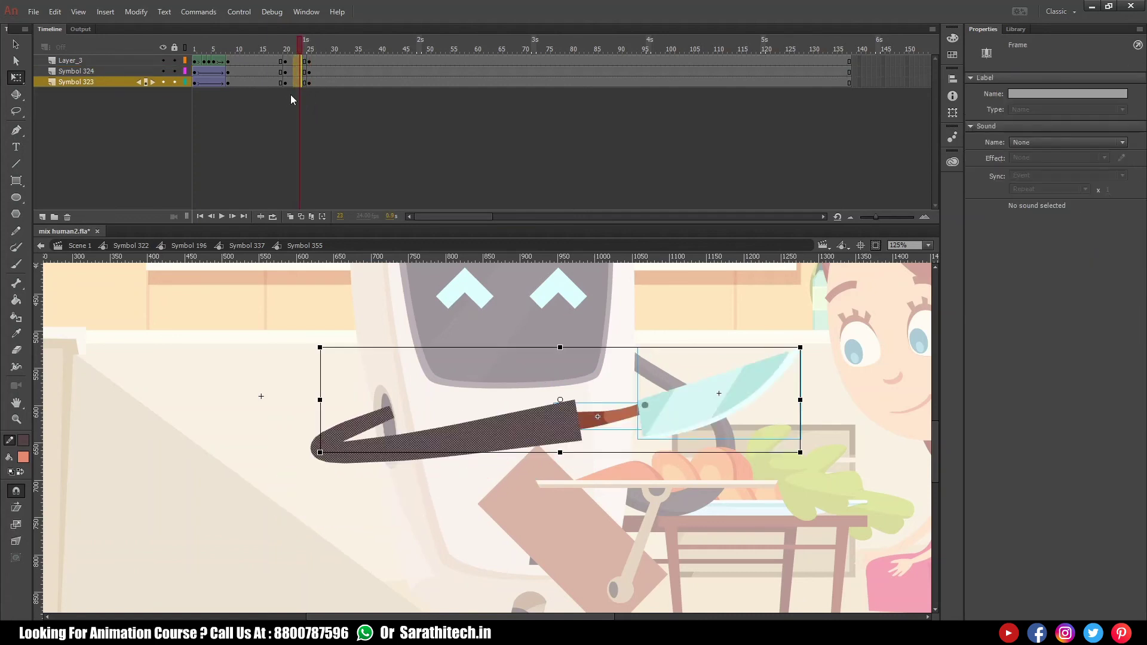
pyautogui.rightClick(296, 84)
pyautogui.click(348, 117)
pyautogui.rightClick(295, 61)
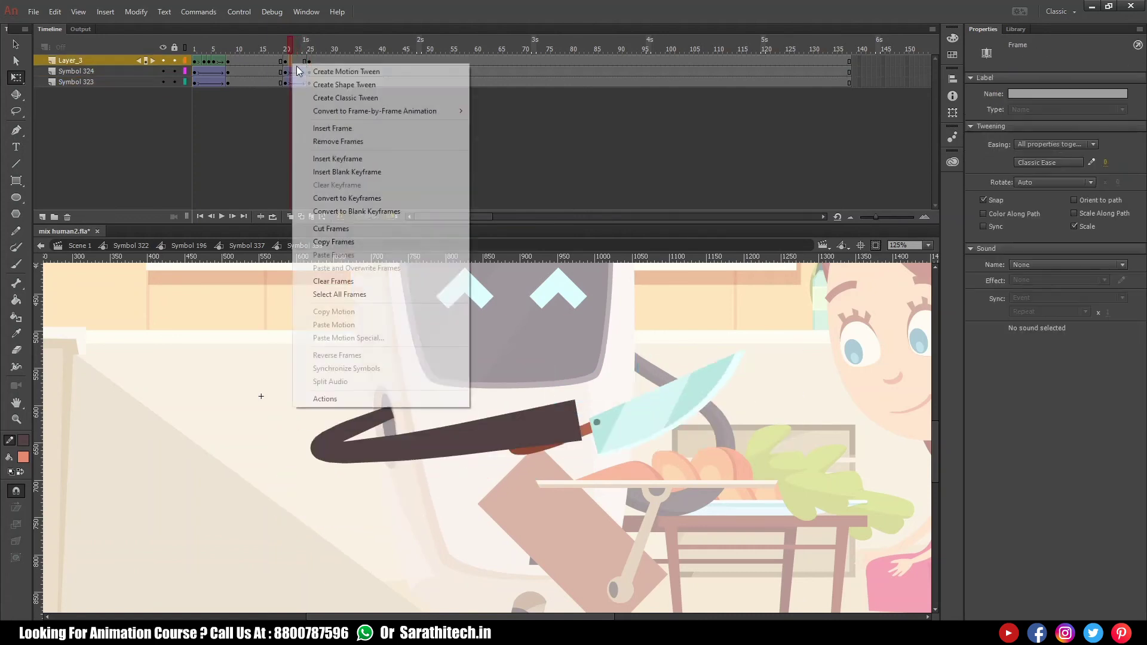
pyautogui.click(335, 94)
pyautogui.click(300, 82)
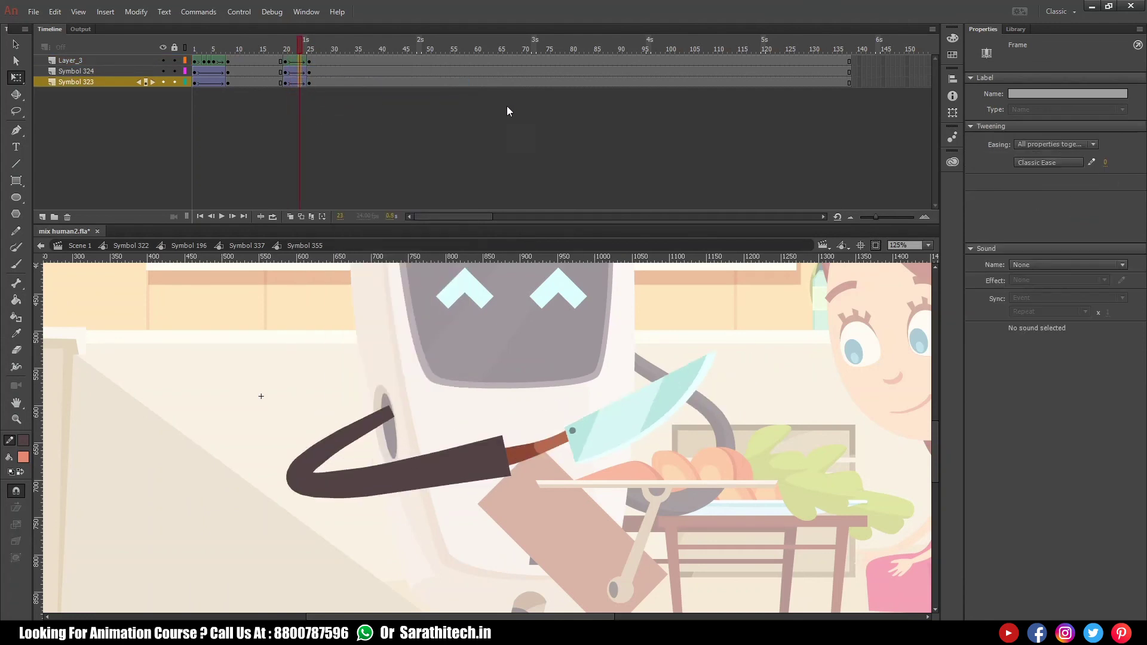
pyautogui.click(1108, 162)
pyautogui.press('Return')
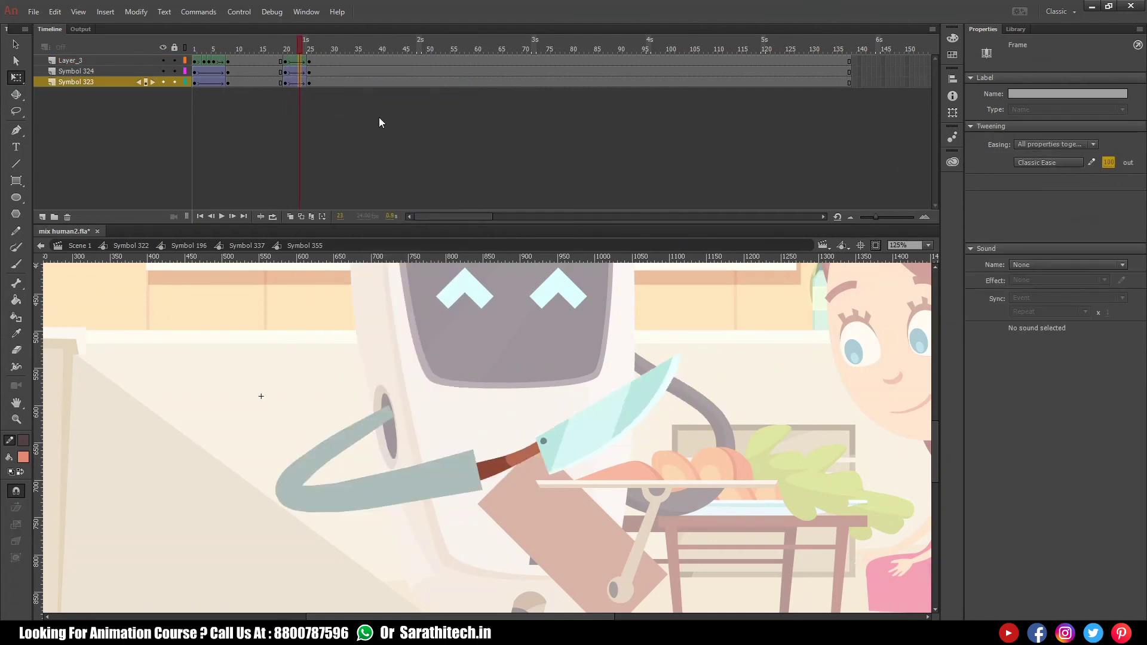
# - Play the new arm pullback in Symbol 355 and check it in the robot's timeline, Symbol 337
pyautogui.click(282, 49)
pyautogui.press('Return')
pyautogui.press('Return')
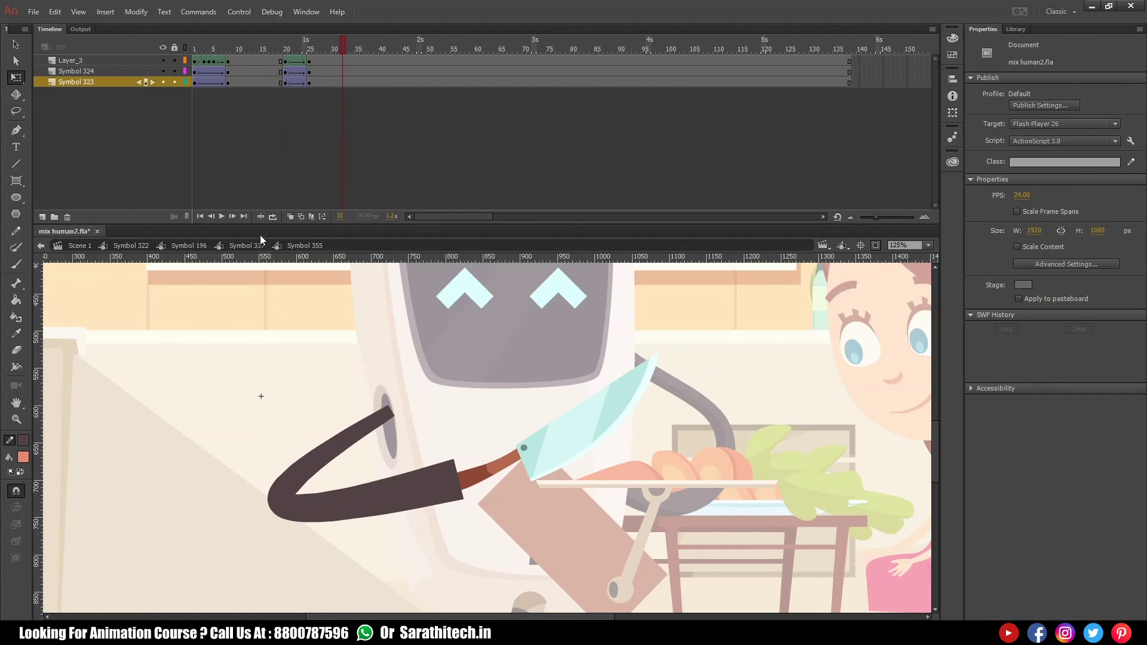
pyautogui.click(247, 245)
pyautogui.click(443, 46)
pyautogui.press('Return')
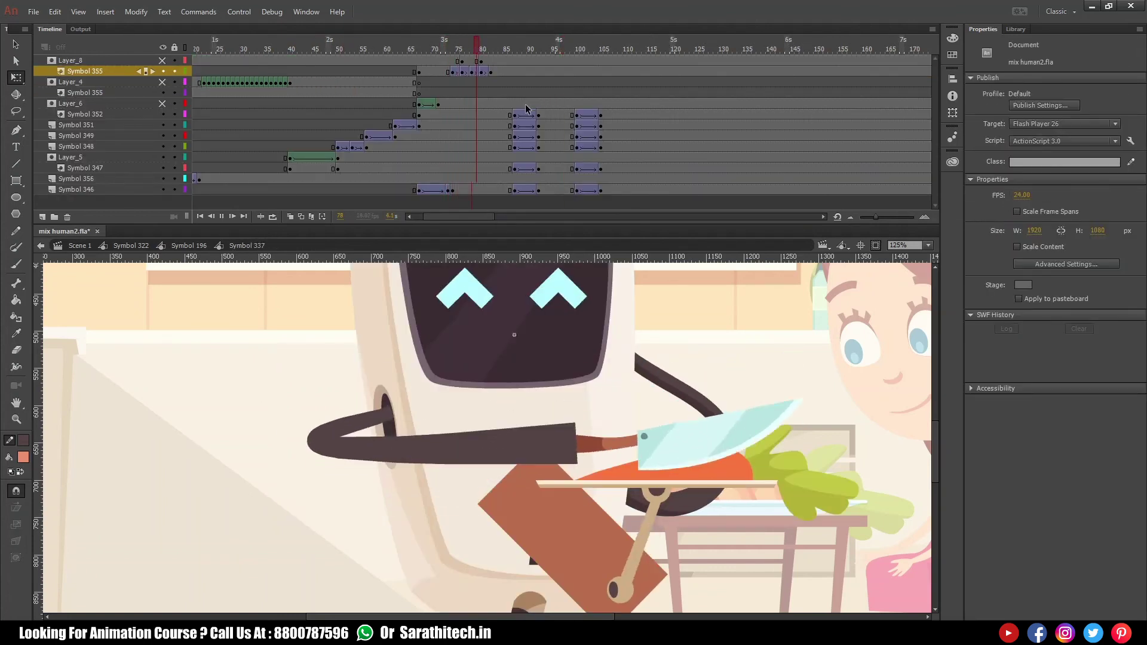
pyautogui.press('Return')
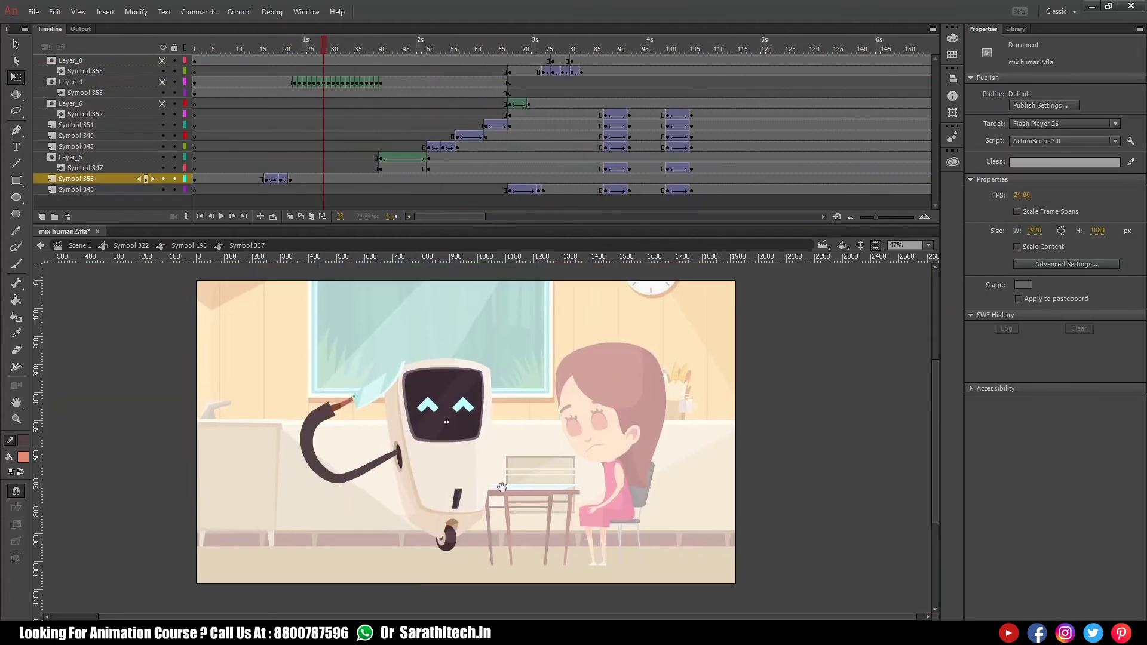
# - Remove several frames from Layer_4's mask shape tween after frame 21 to speed up the knife arm's reveal
pyautogui.scroll(2, 472, 476)
pyautogui.moveTo(324, 48); pyautogui.dragTo(346, 56)
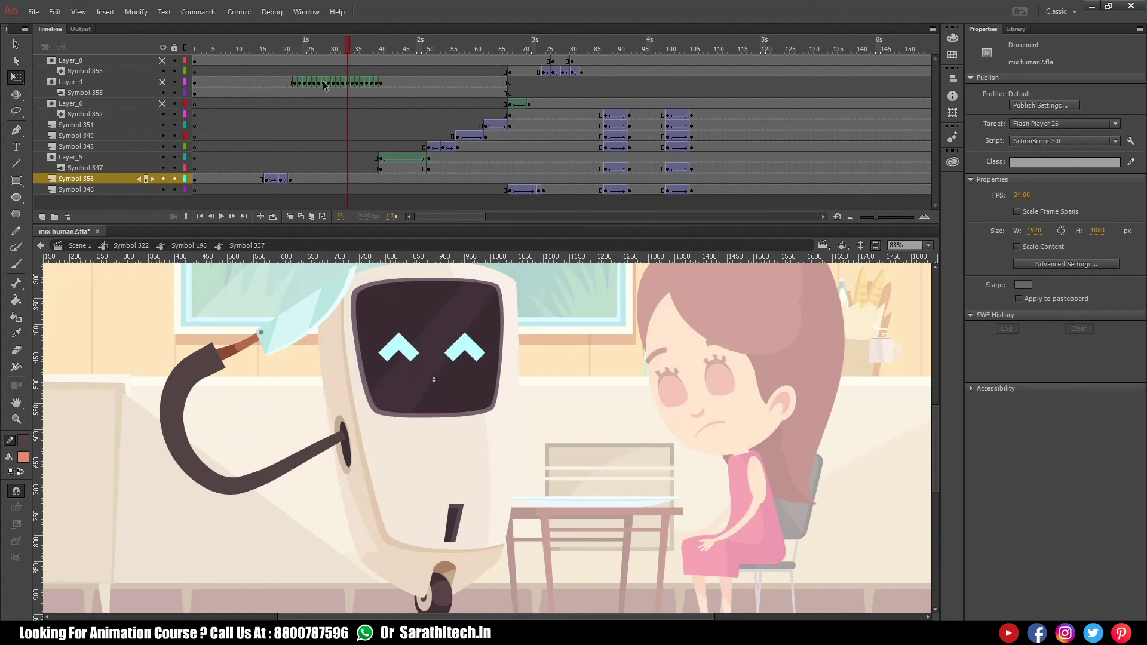
pyautogui.click(321, 82)
pyautogui.hotkey('shift', 'F5')
pyautogui.click(335, 83)
pyautogui.hotkey('shift', 'F5')
pyautogui.click(352, 83)
pyautogui.hotkey('shift', 'F5')
pyautogui.click(304, 82)
pyautogui.hotkey('shift', 'F5')
pyautogui.click(328, 83)
pyautogui.hotkey('shift', 'F5')
pyautogui.press('.')
pyautogui.click(313, 82)
pyautogui.hotkey('shift', 'F5')
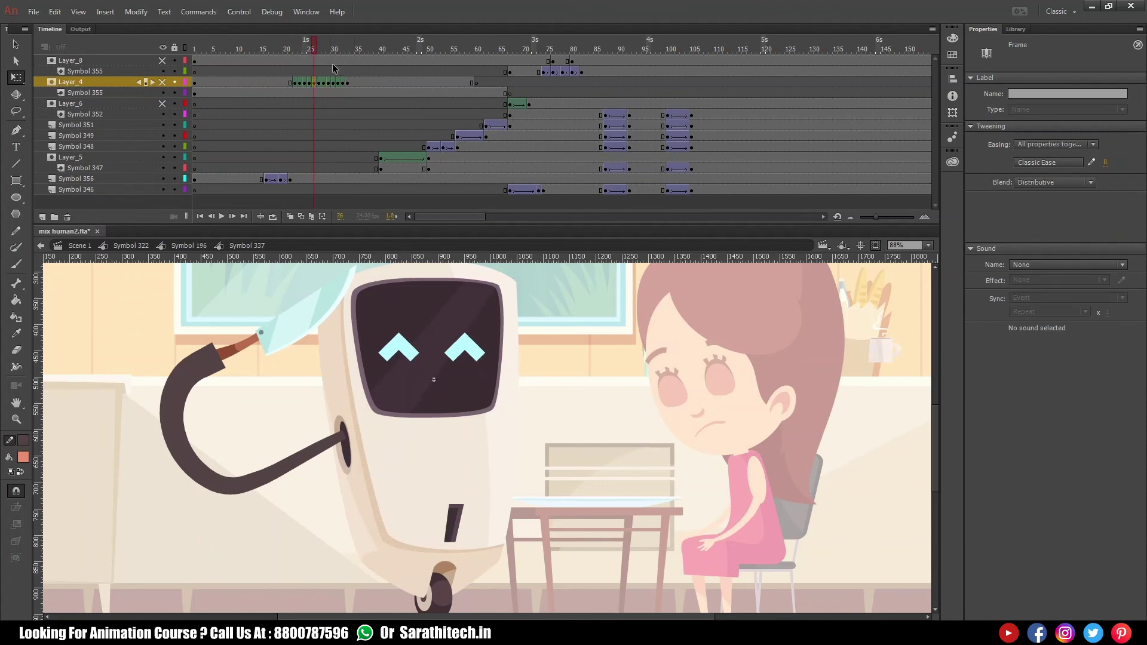
# - Lock mask Layer_4 with its masked arm layer and play the reveal
pyautogui.moveTo(307, 45)
pyautogui.mouseDown()
pyautogui.moveTo(273, 57)
pyautogui.moveTo(307, 56)
pyautogui.mouseUp()
pyautogui.click(174, 82)
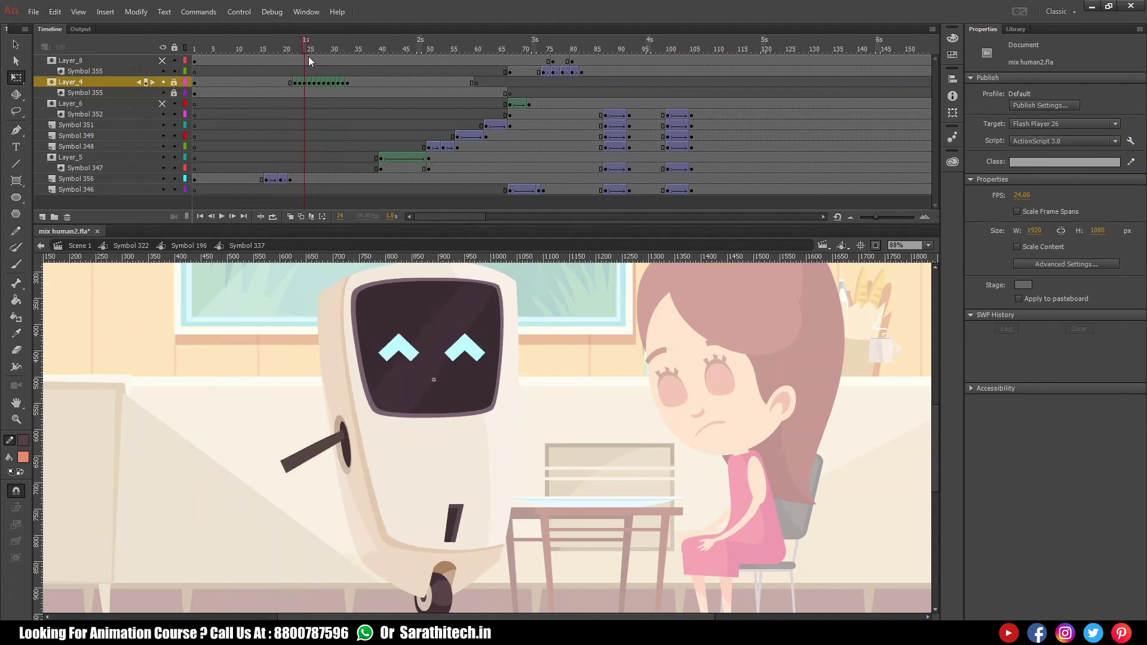
pyautogui.press('Return')
# - Remove three more frames from Layer_4's mask tween and replay the faster arm reveal
pyautogui.click(306, 84)
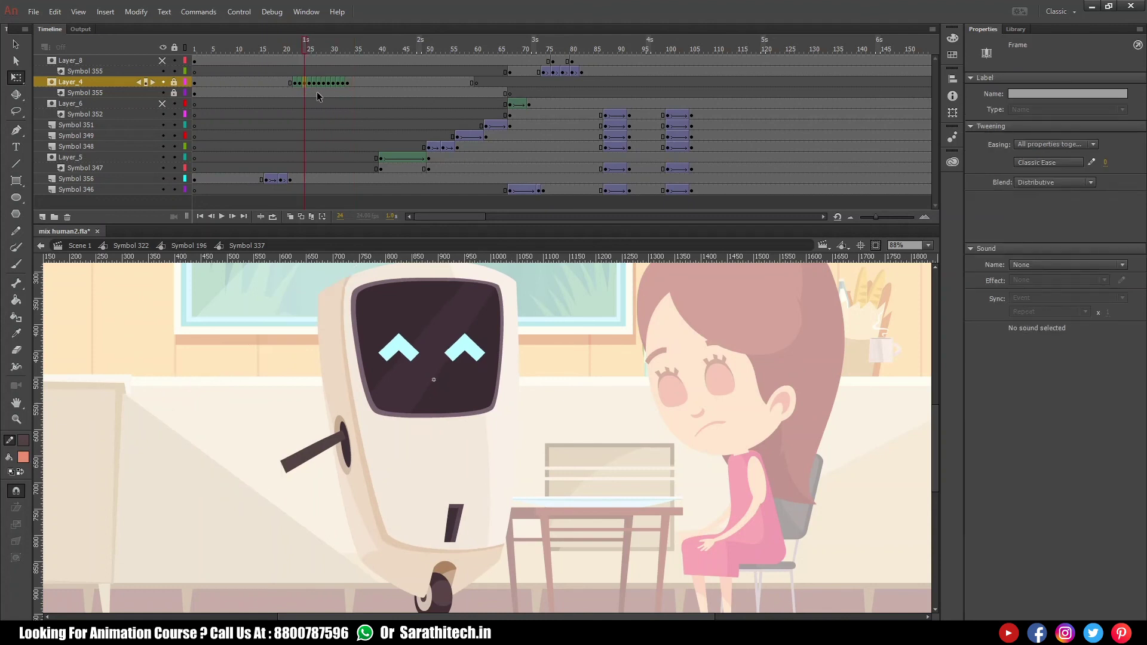
pyautogui.hotkey('shift', 'F5')
pyautogui.click(323, 82)
pyautogui.hotkey('shift', 'F5')
pyautogui.click(314, 83)
pyautogui.hotkey('shift', 'F5')
pyautogui.moveTo(313, 48); pyautogui.dragTo(291, 68)
pyautogui.press('Return')
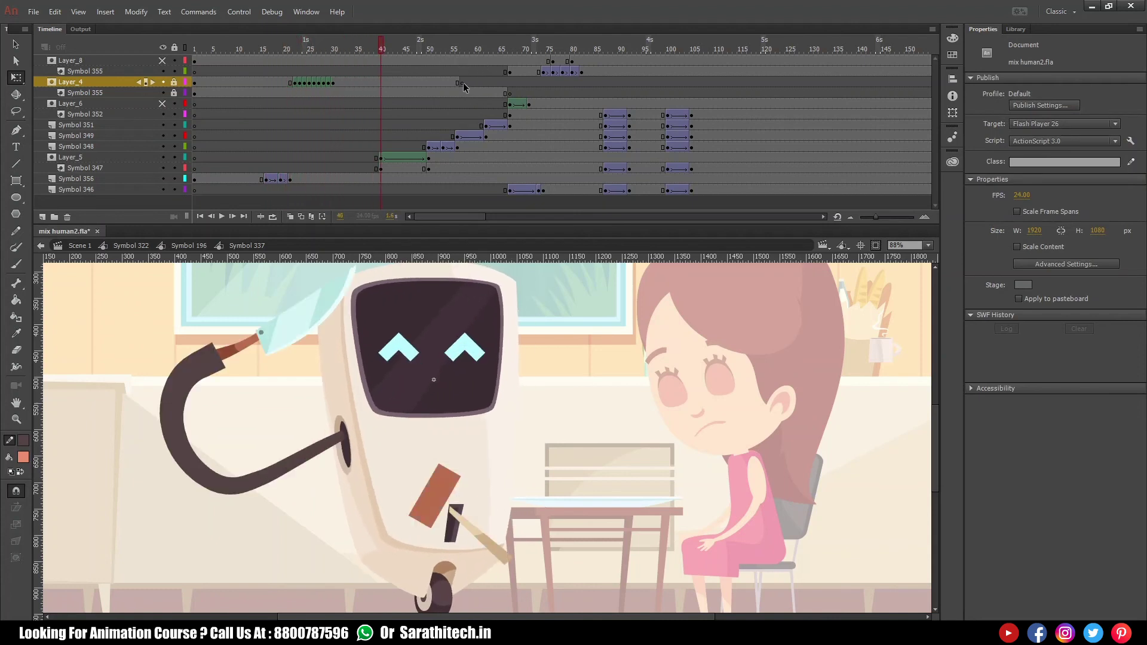
# - Move Layer_4's end keyframe out to line up with the Symbol 355 keyframe at frame 67, and replay the reveal
pyautogui.click(462, 82)
pyautogui.moveTo(461, 82); pyautogui.dragTo(509, 81)
pyautogui.click(303, 49)
pyautogui.press('Return')
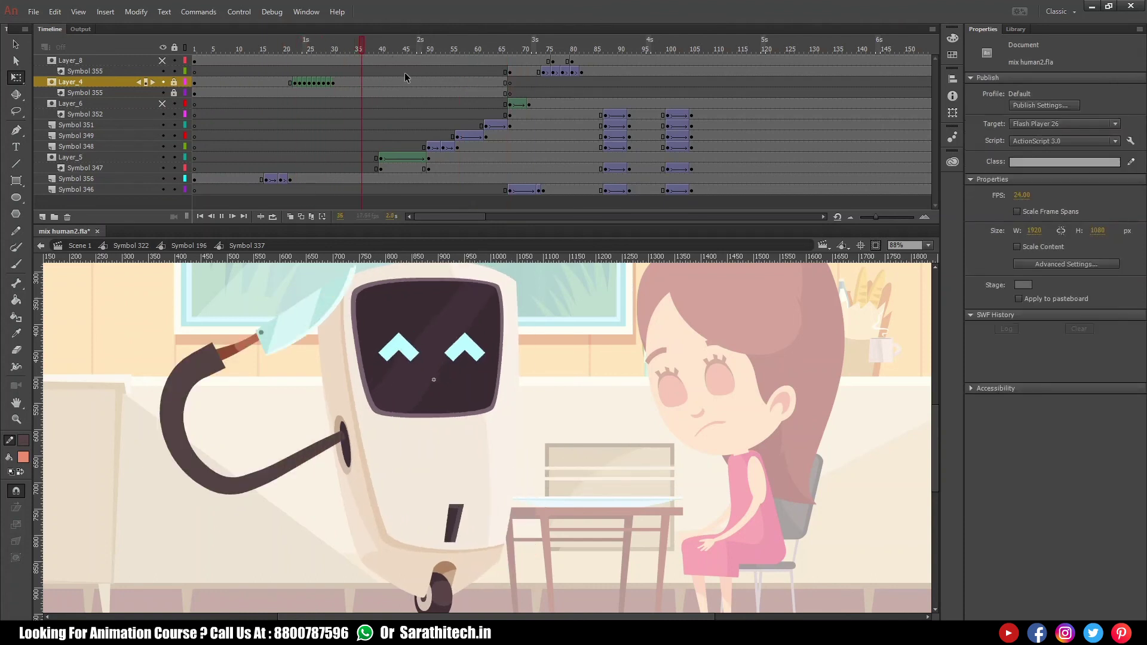
# - Unlock mask Layer_4, hide the Layer_4 and Layer_5 mask shapes, and replay the robot's animation
pyautogui.press('Return')
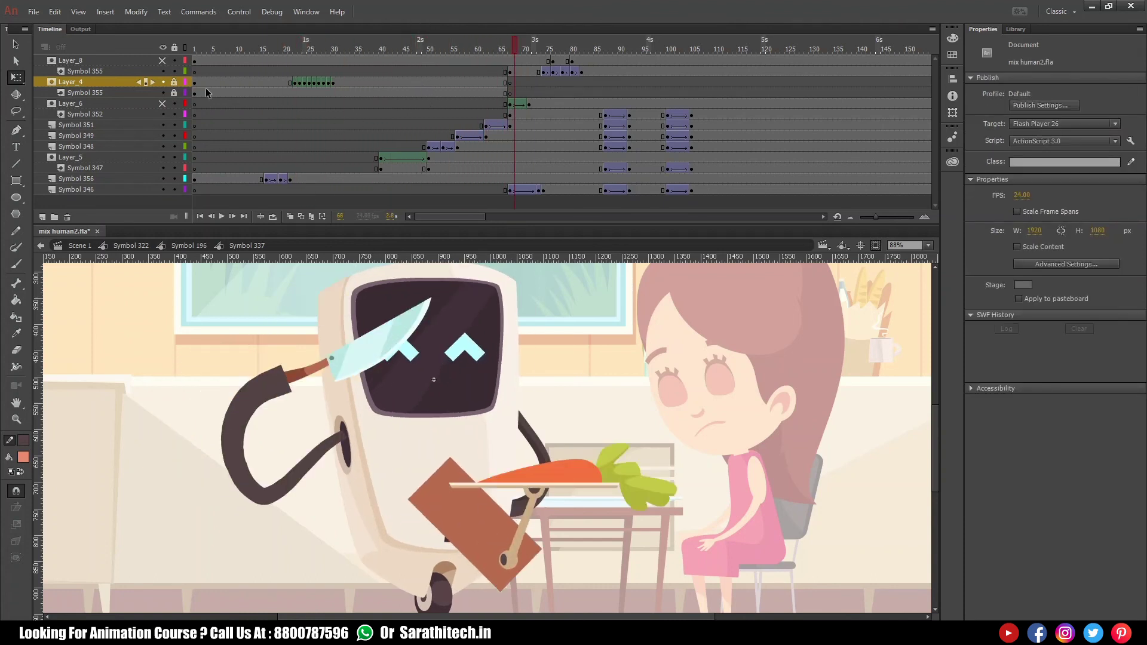
pyautogui.click(174, 83)
pyautogui.click(163, 169)
pyautogui.click(165, 167)
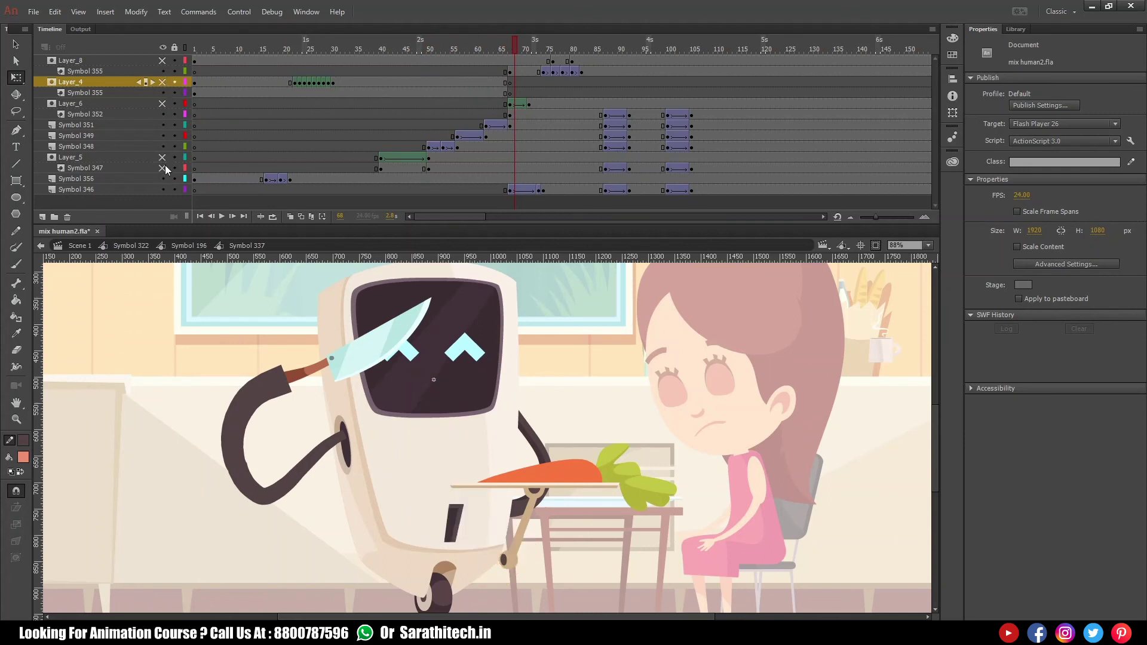
pyautogui.click(276, 61)
pyautogui.press('Return')
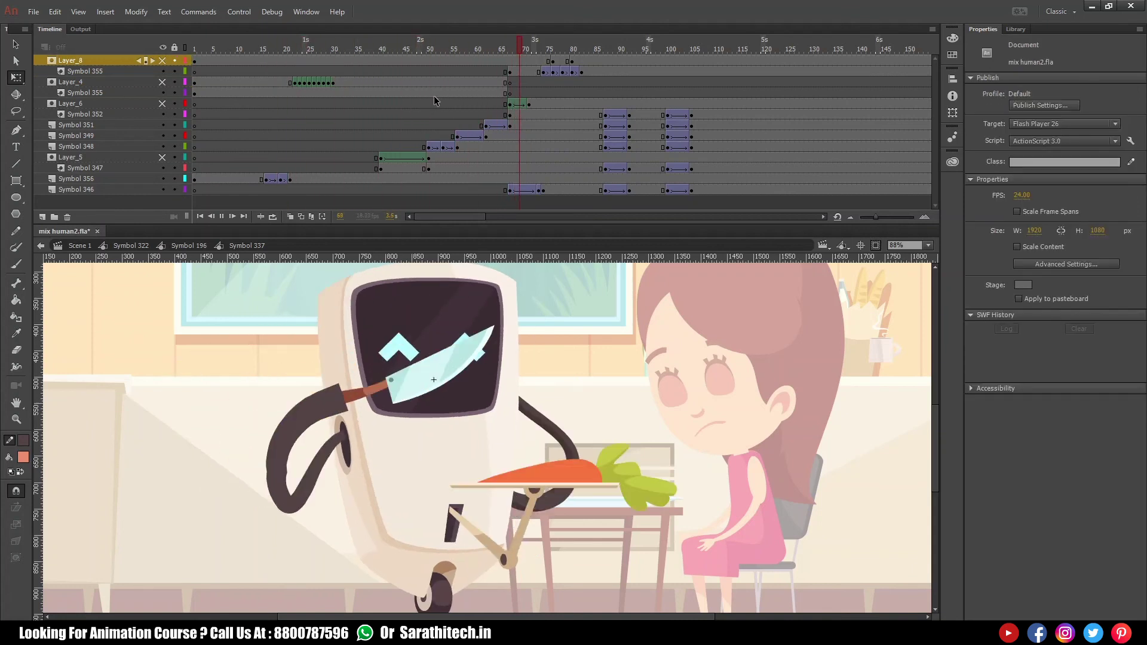
# - Examine the carrot tray and Layer_6's mask shape at frame 67, showing the mask briefly
pyautogui.moveTo(497, 48)
pyautogui.mouseDown()
pyautogui.moveTo(518, 52)
pyautogui.moveTo(499, 57)
pyautogui.moveTo(510, 56)
pyautogui.mouseUp()
pyautogui.hotkey('ctrl', 'space')
pyautogui.moveTo(442, 449); pyautogui.dragTo(712, 575)
pyautogui.press('space')
pyautogui.moveTo(619, 385); pyautogui.dragTo(607, 437)
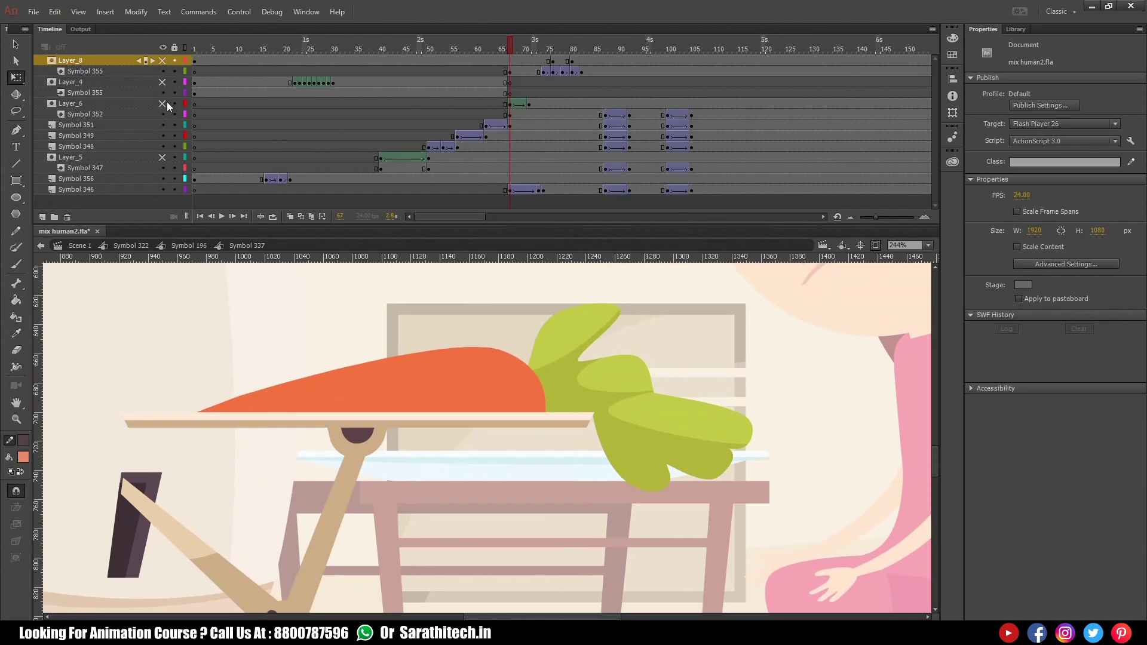
pyautogui.click(164, 104)
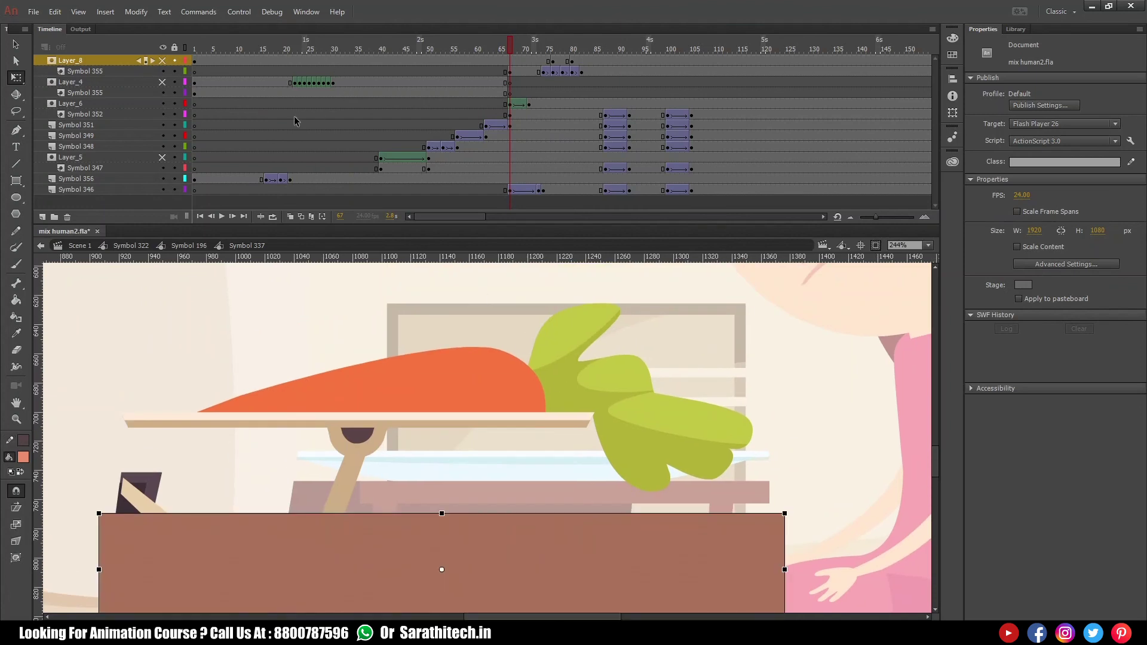
pyautogui.click(174, 104)
# - Review the carrot chopping and the serving movement through frame 96
pyautogui.moveTo(508, 55); pyautogui.dragTo(548, 59)
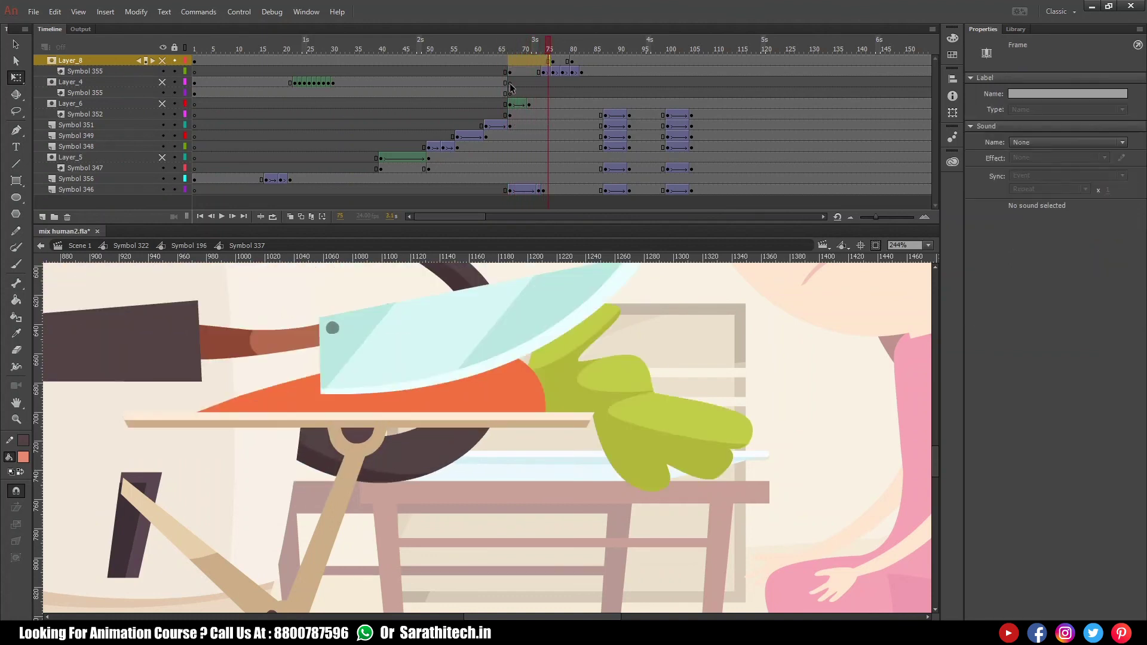
pyautogui.moveTo(529, 40); pyautogui.dragTo(578, 43)
pyautogui.keyDown('ctrl'); pyautogui.keyDown('alt'); pyautogui.click(594, 453); pyautogui.keyUp('alt'); pyautogui.keyUp('ctrl')
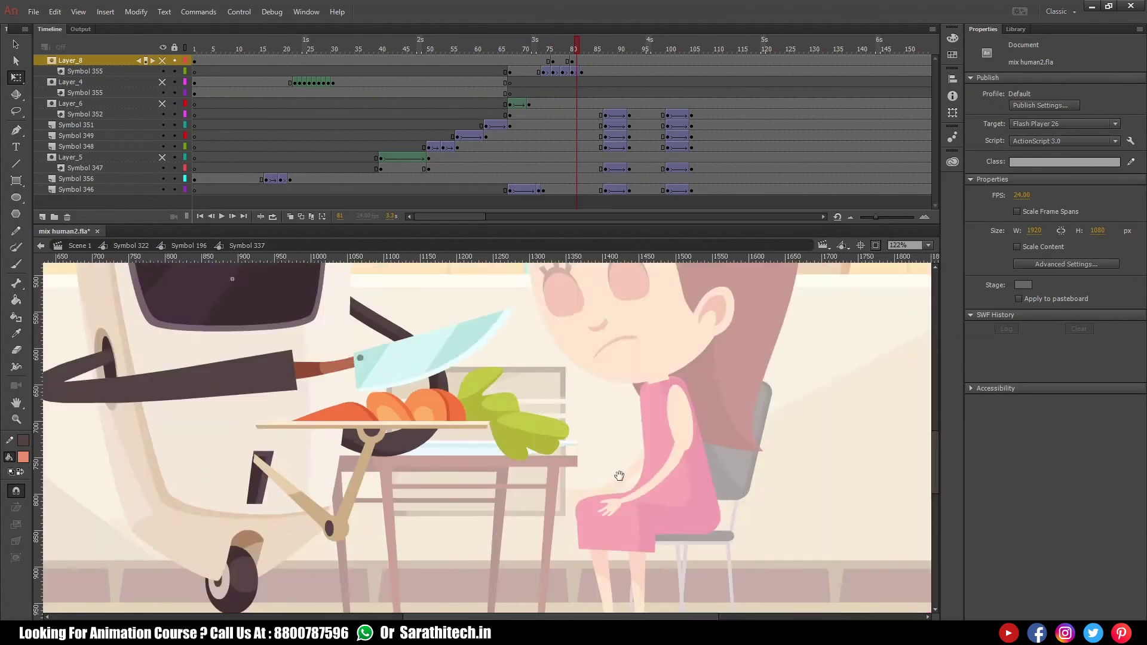
pyautogui.keyDown('ctrl'); pyautogui.keyDown('alt'); pyautogui.click(620, 477); pyautogui.keyUp('alt'); pyautogui.keyUp('ctrl')
pyautogui.moveTo(271, 361); pyautogui.dragTo(667, 485)
pyautogui.moveTo(578, 53); pyautogui.dragTo(640, 79)
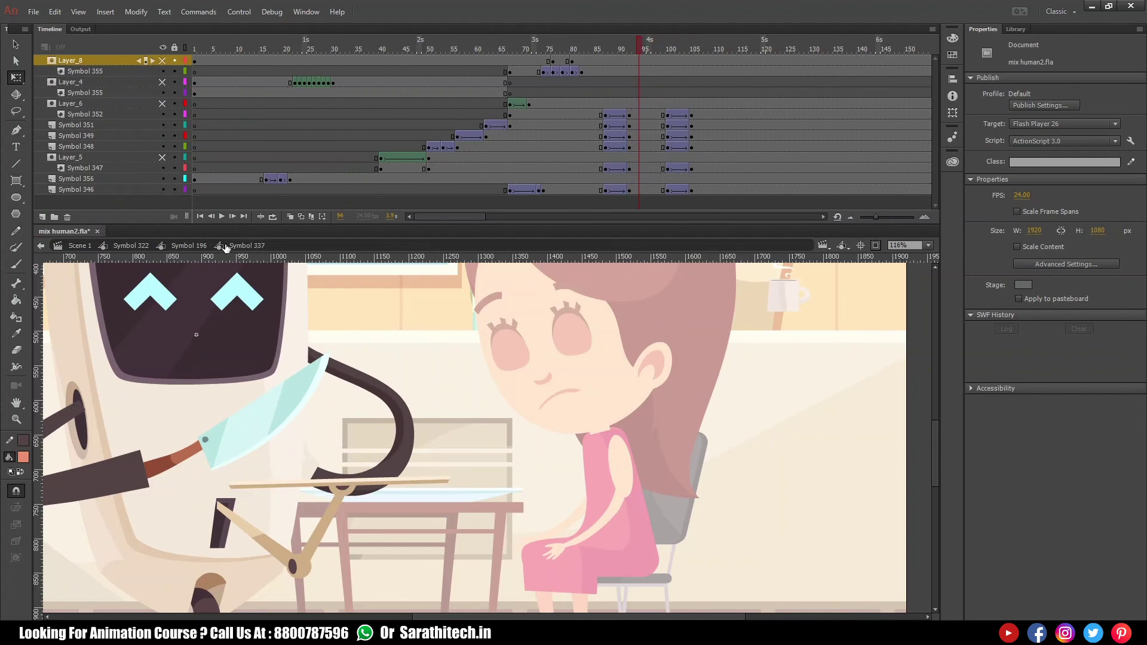
# - Compare the girl's reaction timing in Symbol 335 with the robot's carrot serving in Symbol 337
pyautogui.click(197, 247)
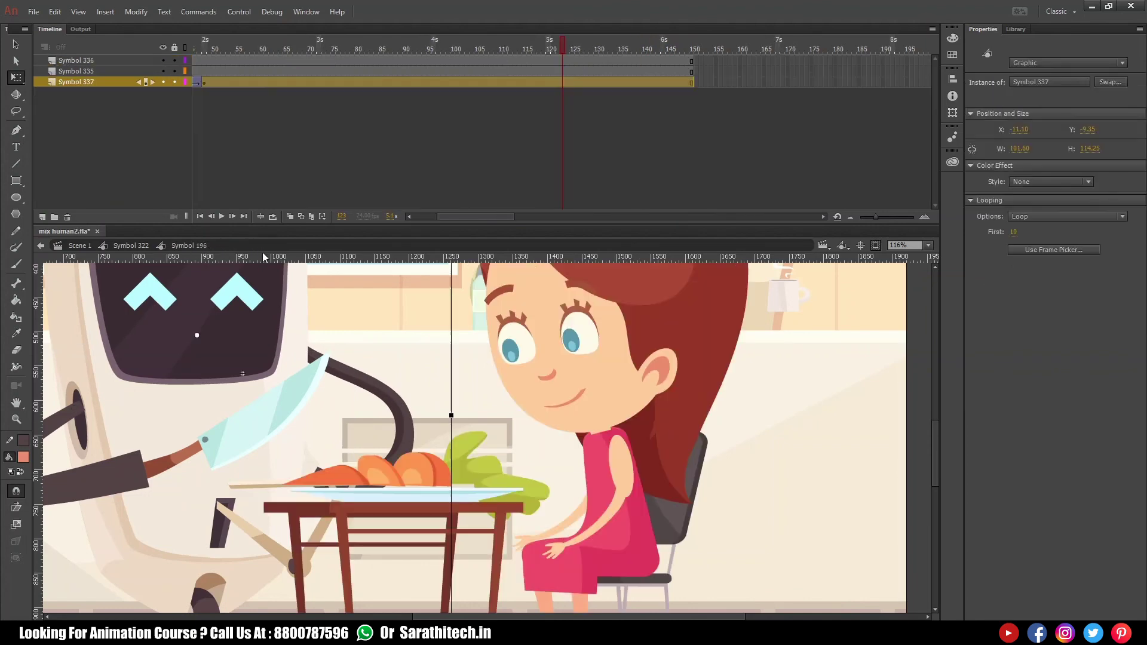
pyautogui.doubleClick(579, 388)
pyautogui.moveTo(436, 45); pyautogui.dragTo(484, 59)
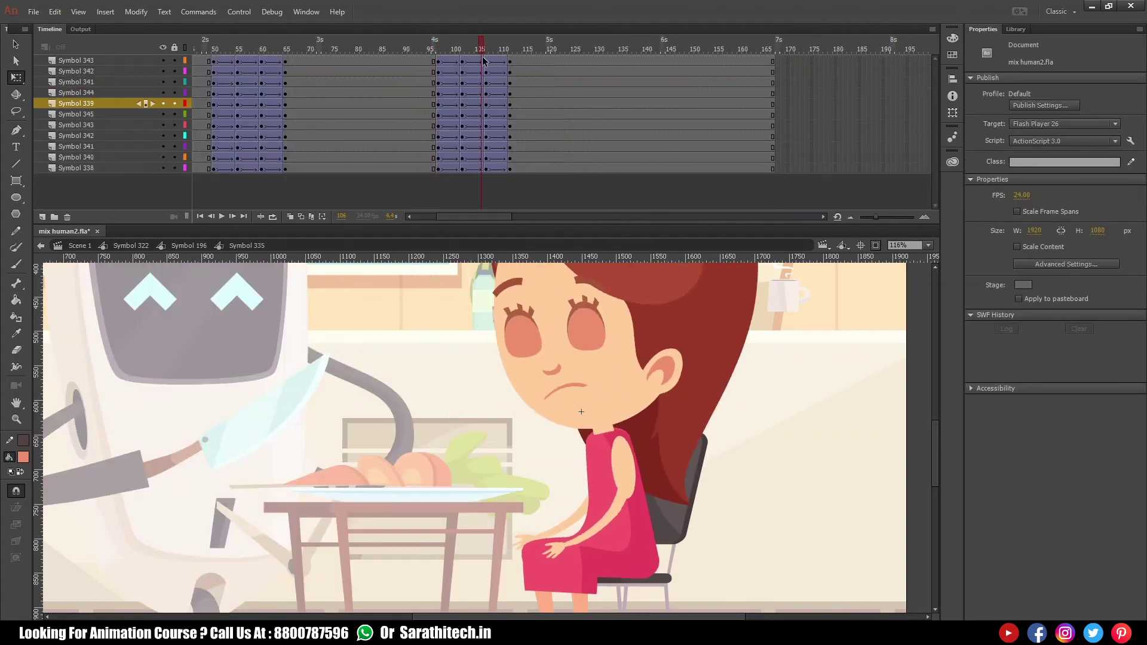
pyautogui.click(189, 246)
pyautogui.click(402, 486)
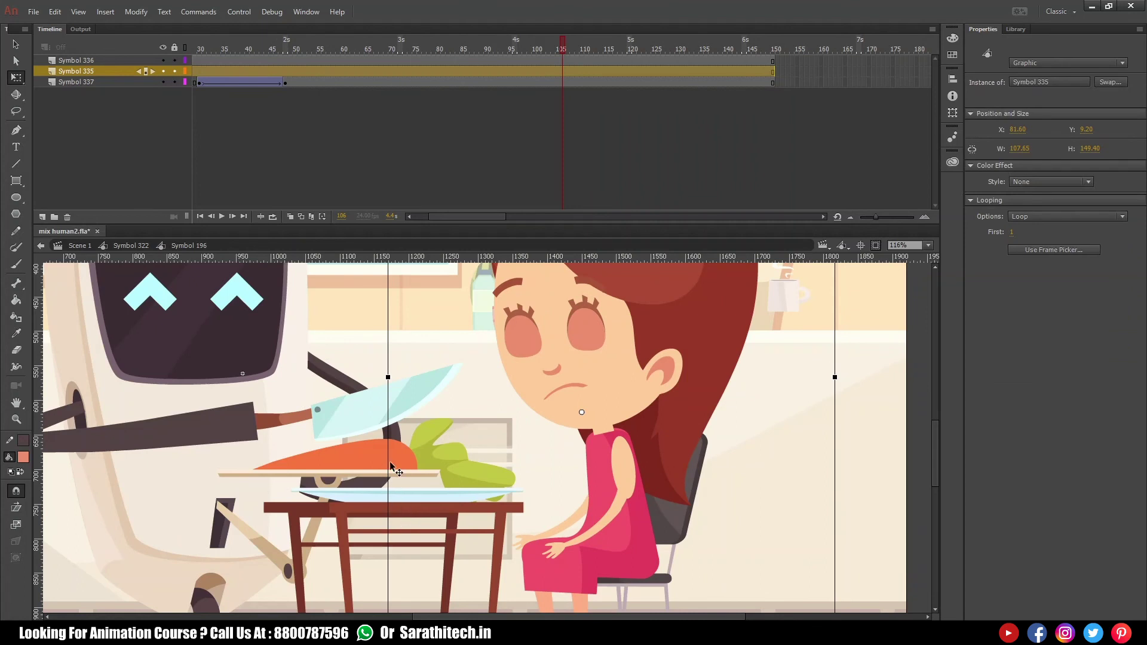
pyautogui.doubleClick(401, 486)
pyautogui.moveTo(562, 60); pyautogui.dragTo(633, 73)
pyautogui.click(645, 49)
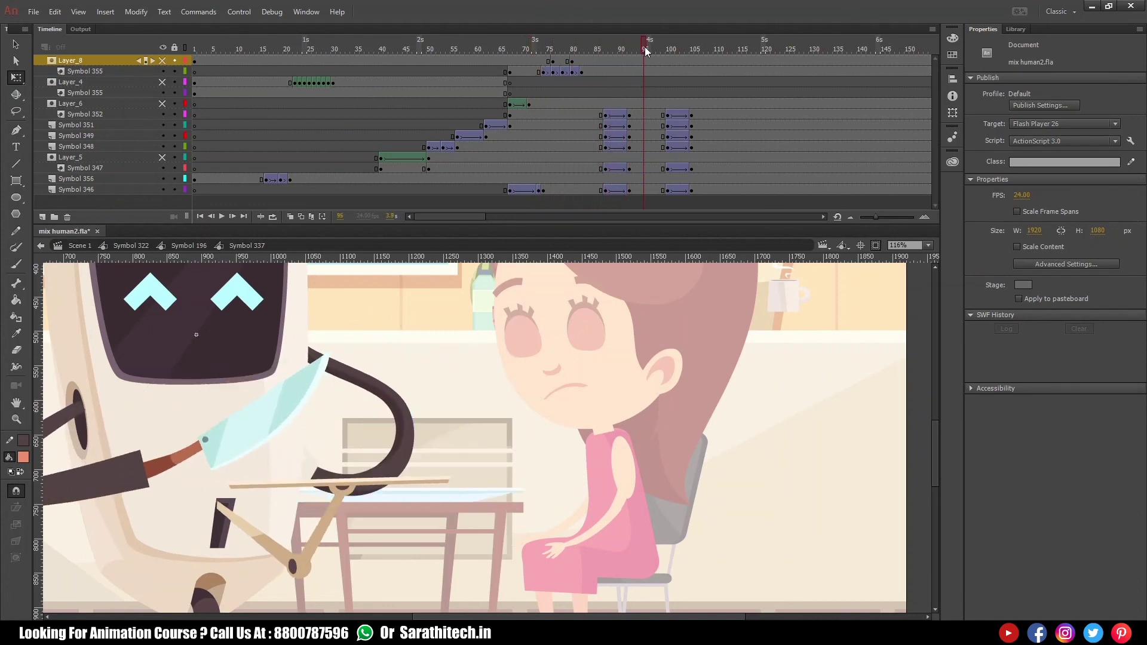
pyautogui.doubleClick(576, 399)
pyautogui.doubleClick(591, 397)
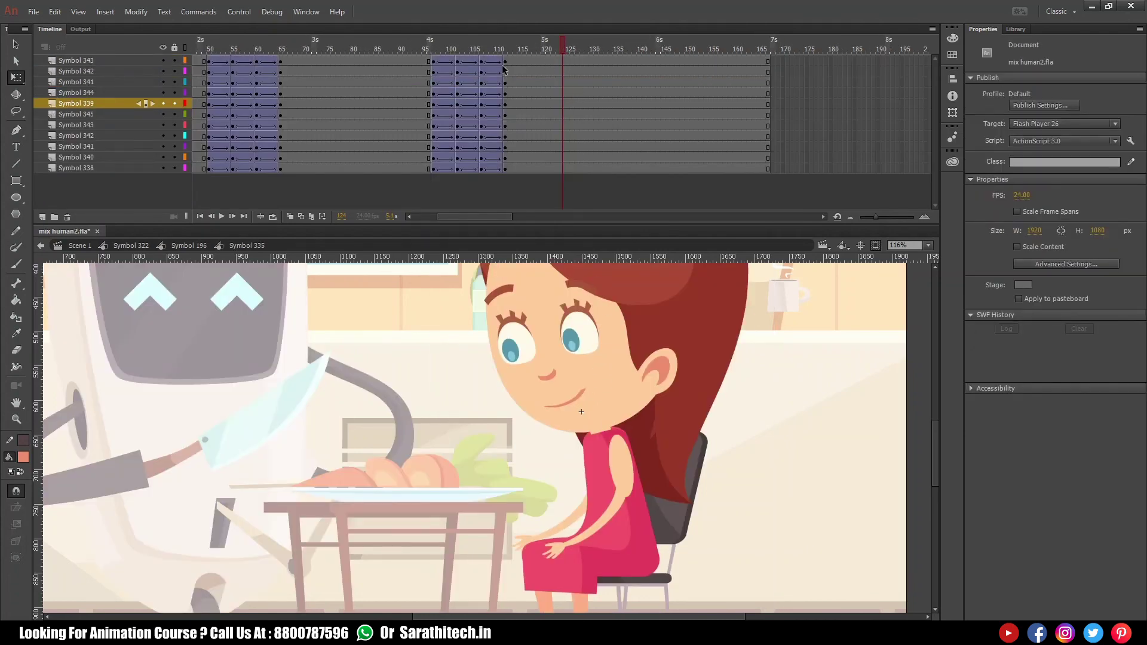
# - Shift the girl's second block of tween keyframes on all layers to start at about frame 125
pyautogui.moveTo(505, 63); pyautogui.dragTo(431, 172)
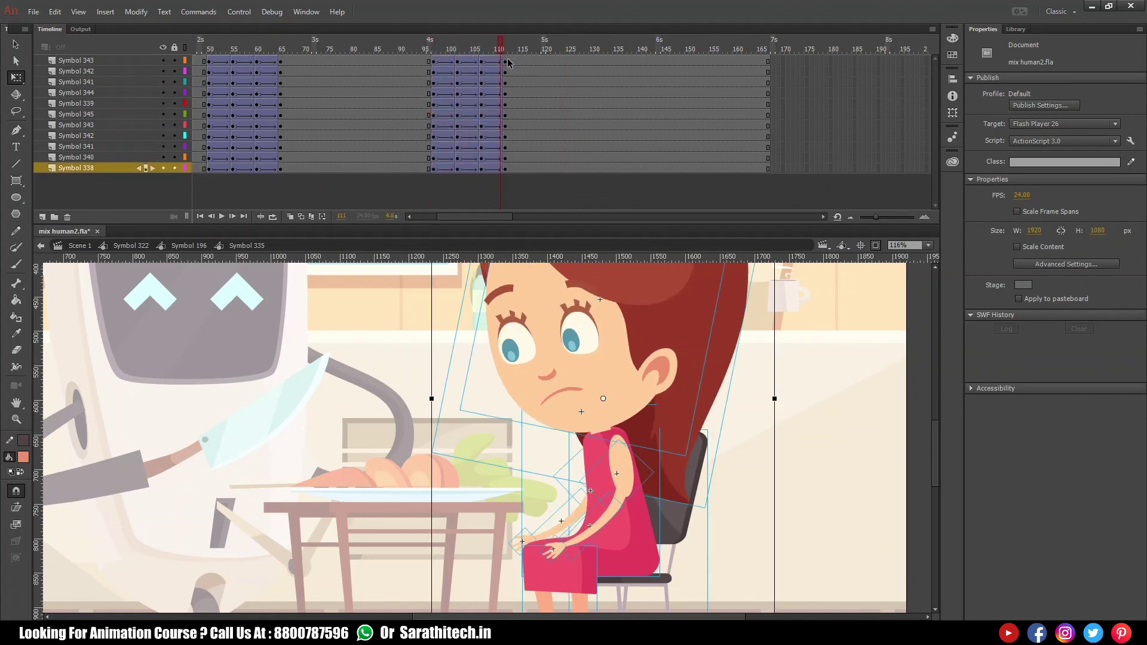
pyautogui.moveTo(435, 170); pyautogui.dragTo(639, 66)
pyautogui.moveTo(284, 63); pyautogui.dragTo(464, 113)
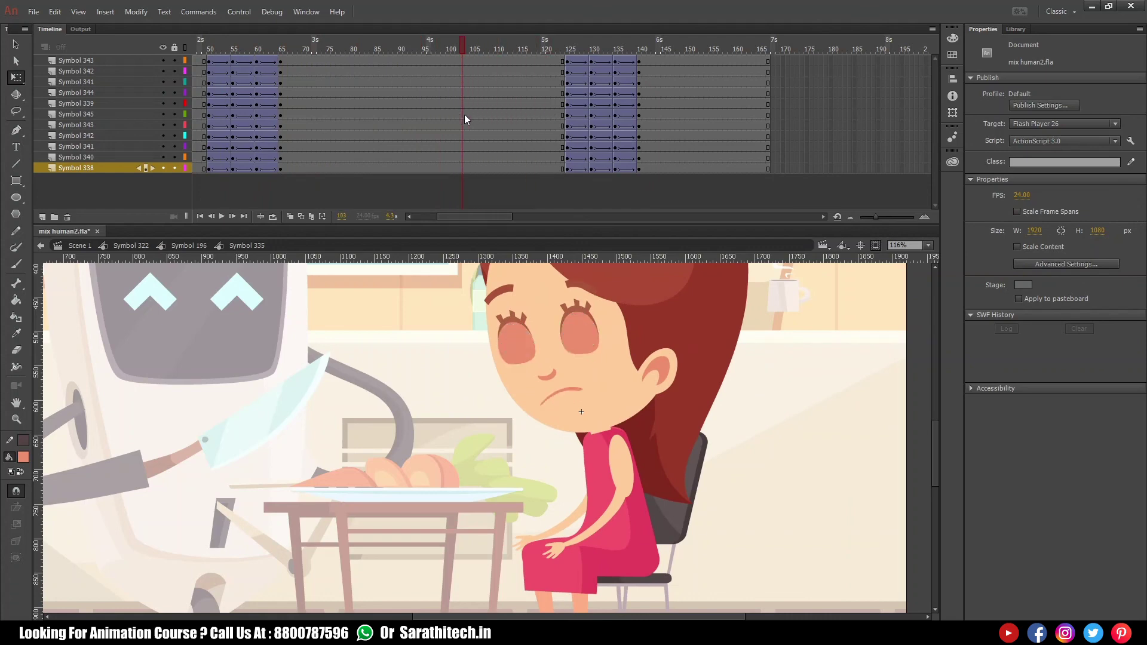
# - Synchronize the symbols across the girl's frames from 60 past her second movement, and check her face at frame 135
pyautogui.moveTo(670, 59); pyautogui.dragTo(257, 212)
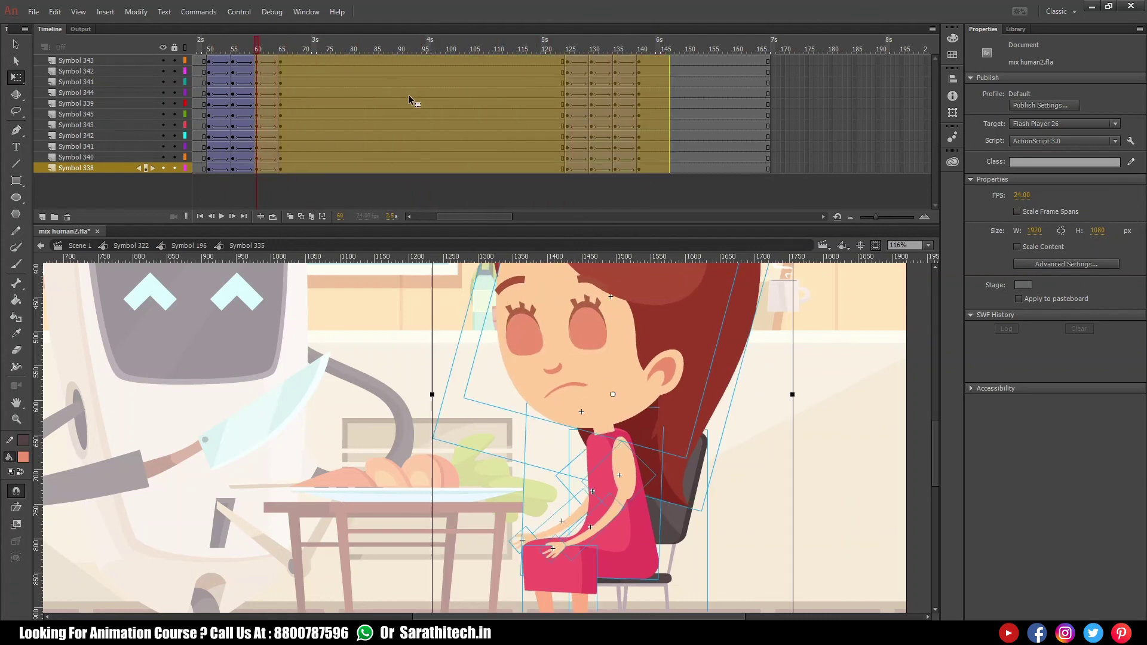
pyautogui.rightClick(410, 94)
pyautogui.click(503, 399)
pyautogui.click(619, 50)
pyautogui.moveTo(618, 39); pyautogui.dragTo(614, 85)
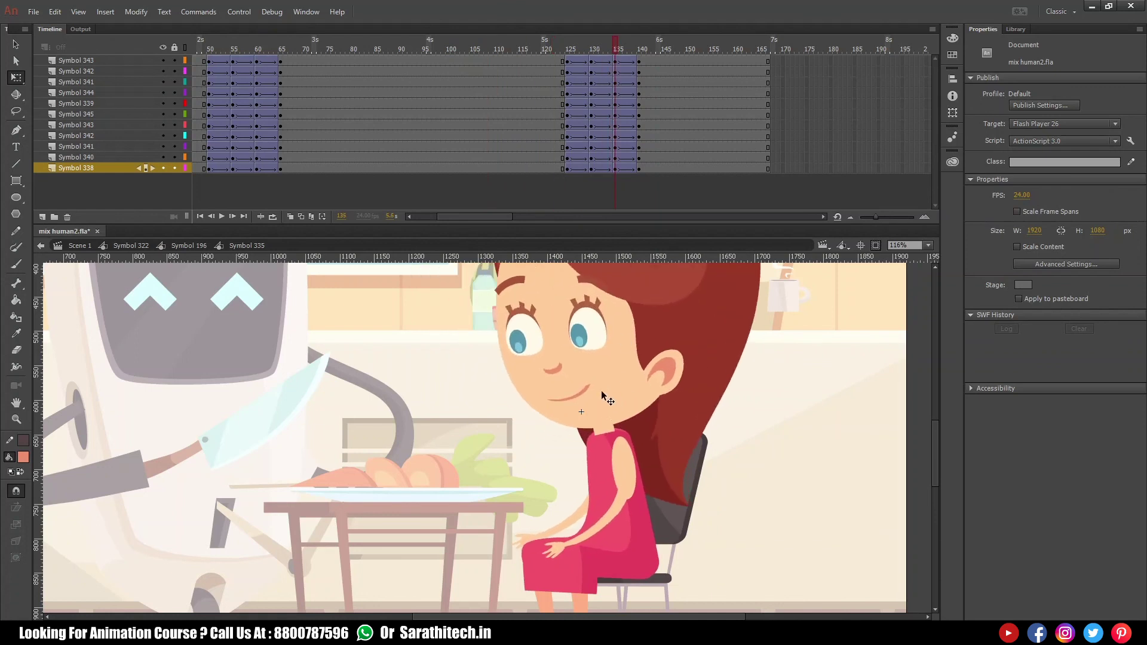
# - In the girl's head Symbol 339, add a Layer_2 keyframe at frame 135 and delete the smile at frame 107
pyautogui.doubleClick(595, 390)
pyautogui.click(565, 61)
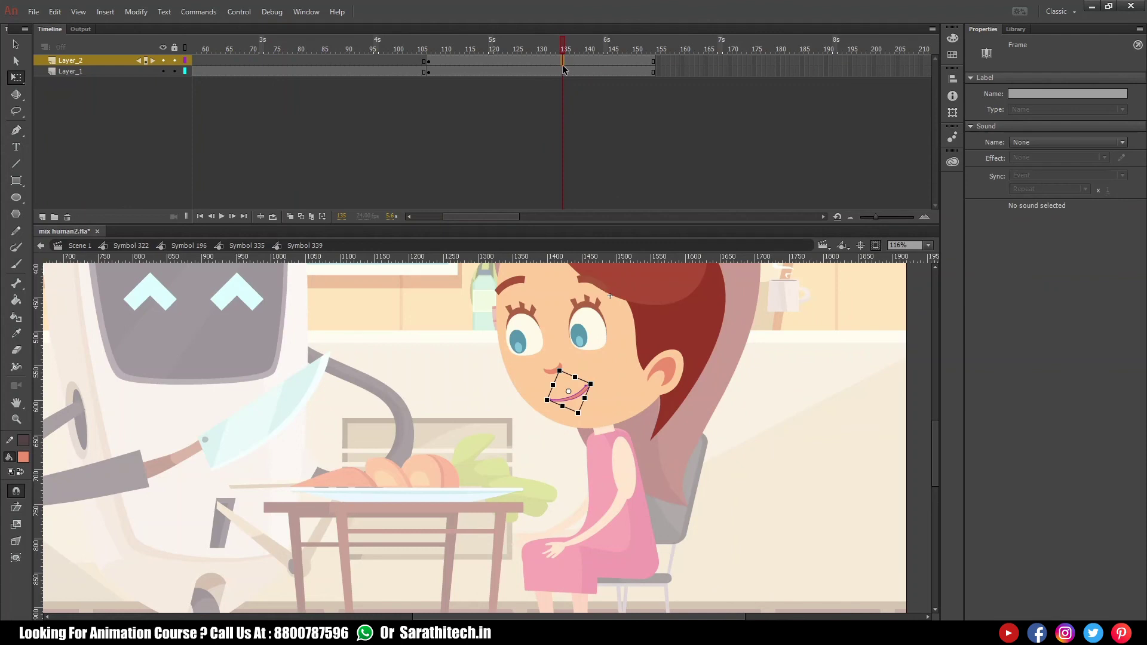
pyautogui.press('F7')
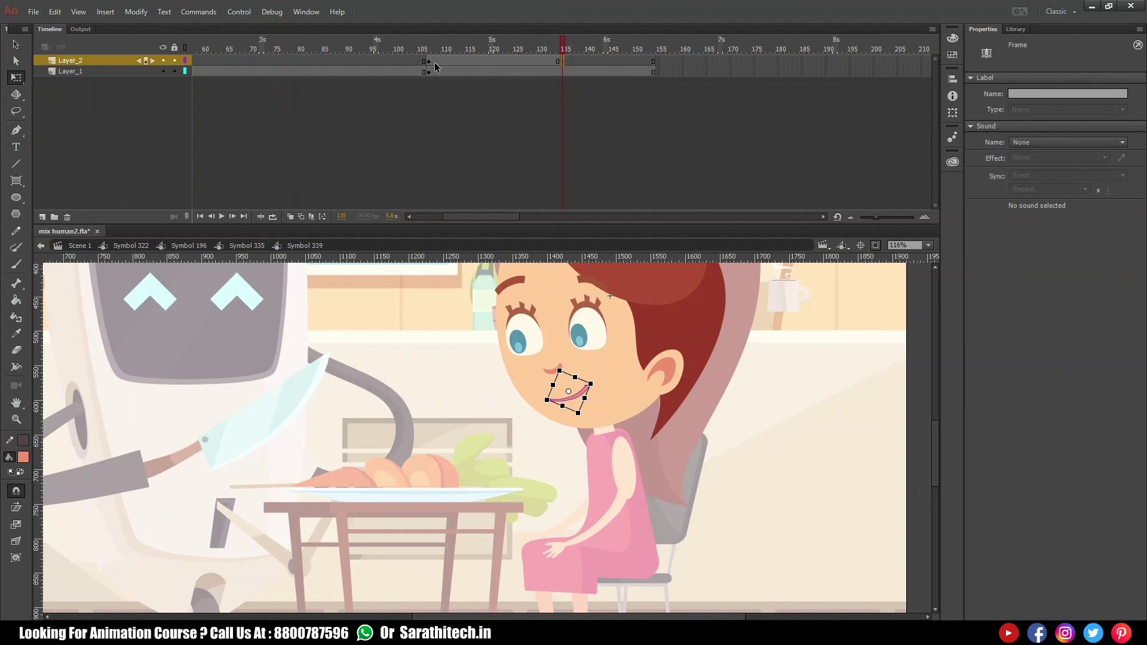
pyautogui.click(432, 62)
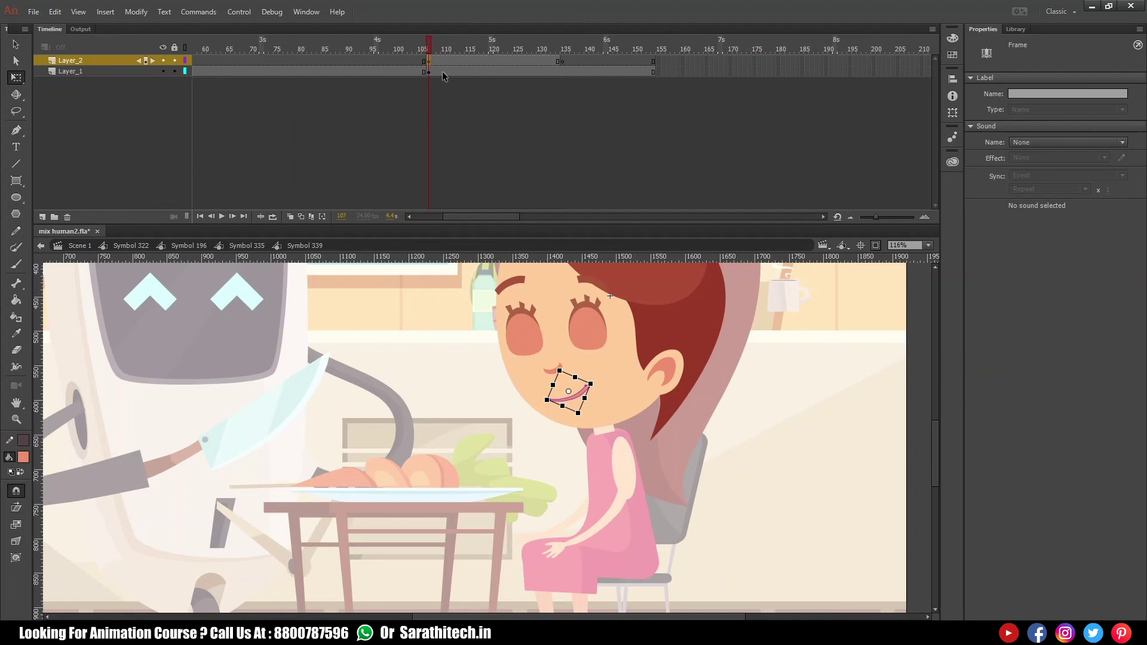
pyautogui.click(431, 71)
pyautogui.click(556, 62)
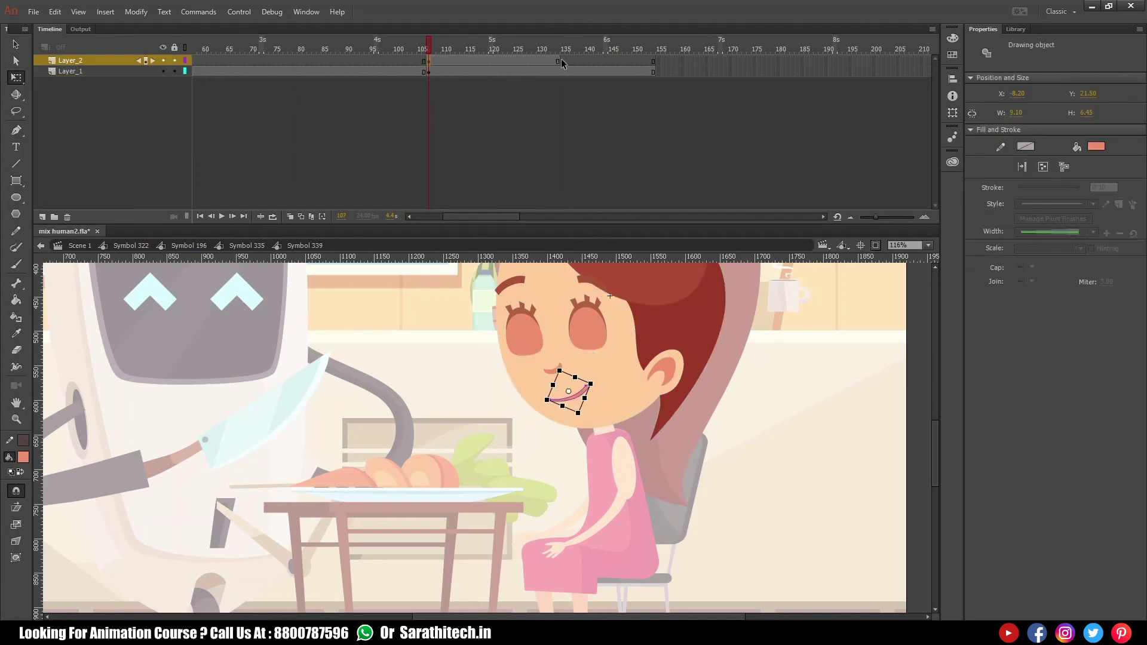
pyautogui.click(562, 62)
pyautogui.click(542, 62)
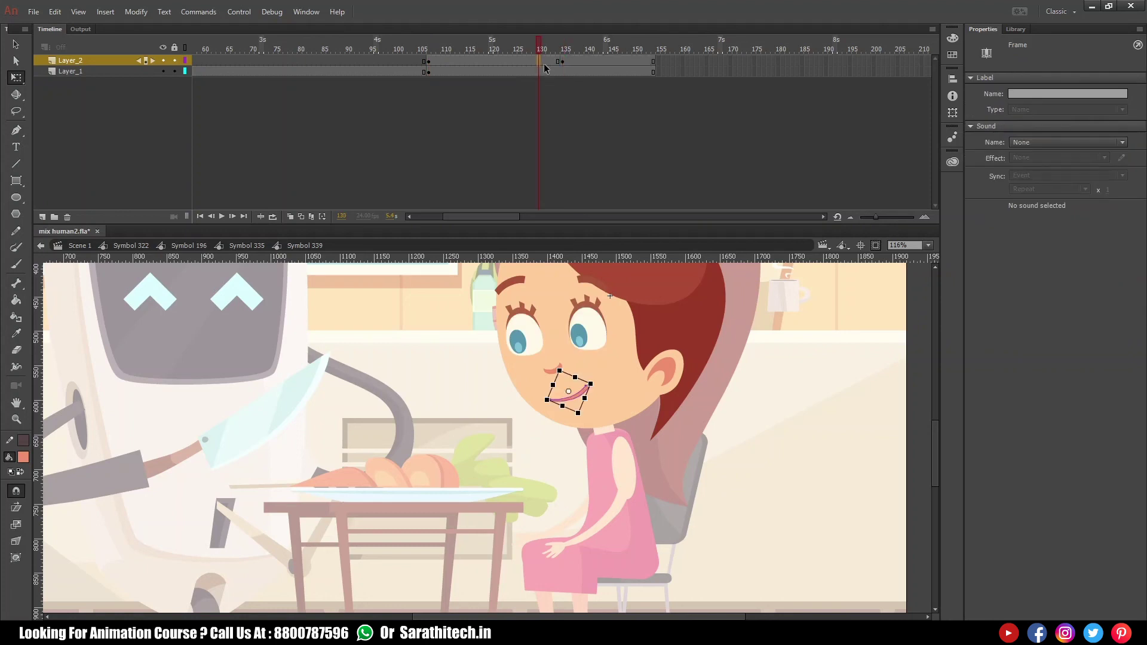
pyautogui.click(562, 62)
pyautogui.click(562, 72)
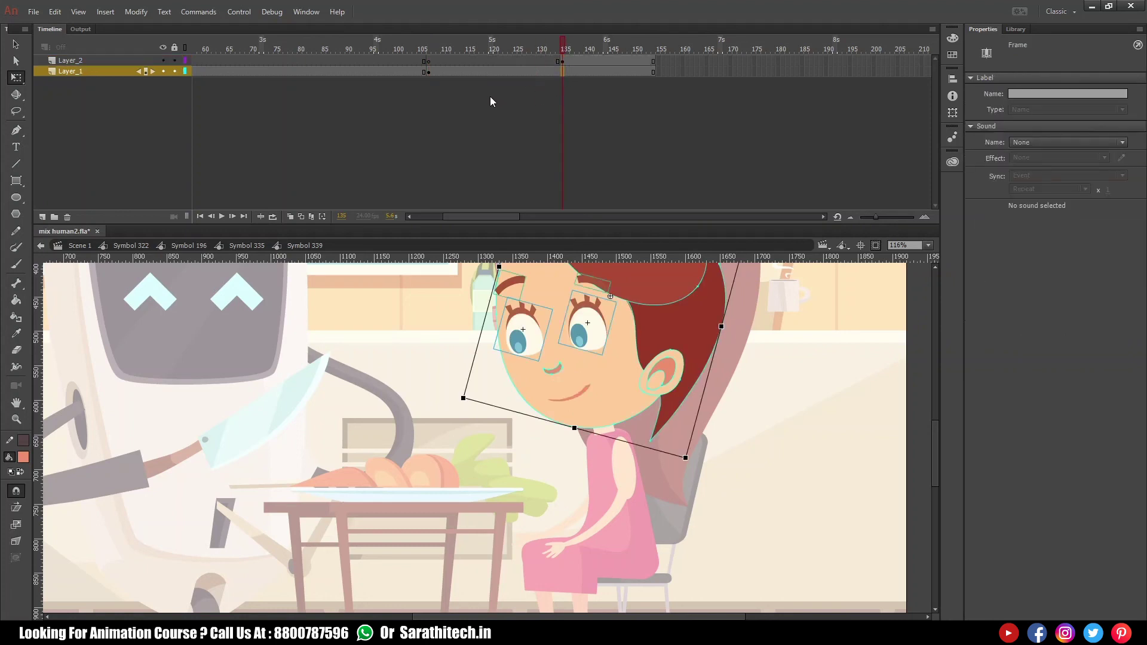
# - Replace Layer_1's frame 107 keyframe with one at frame 135 and delete the frown there
pyautogui.click(432, 71)
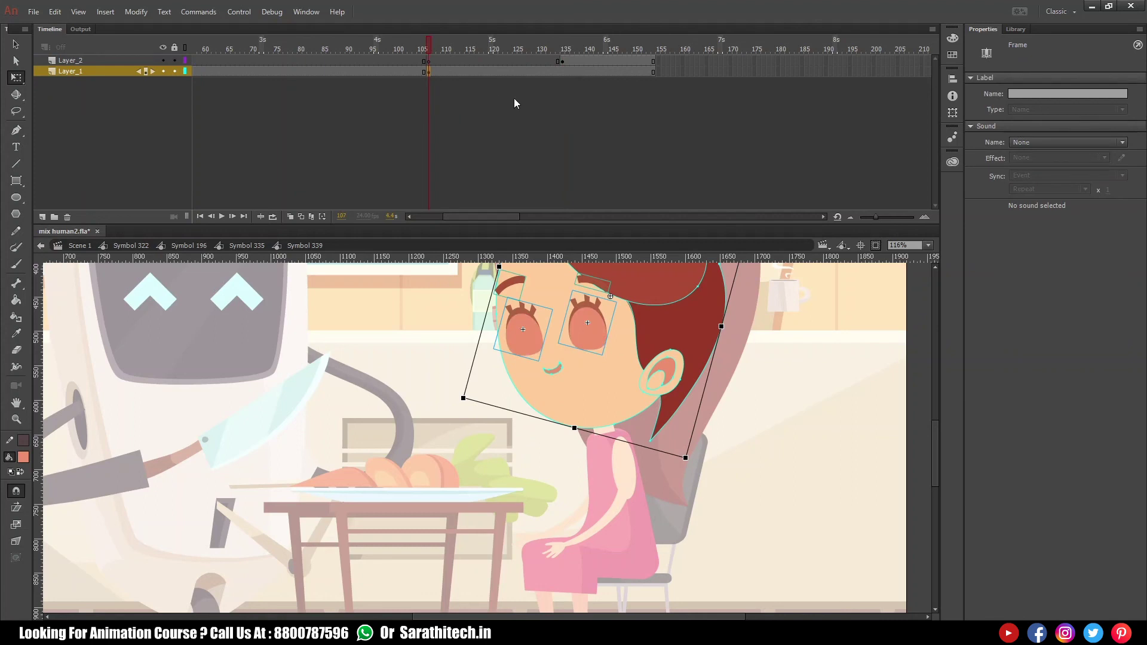
pyautogui.click(562, 72)
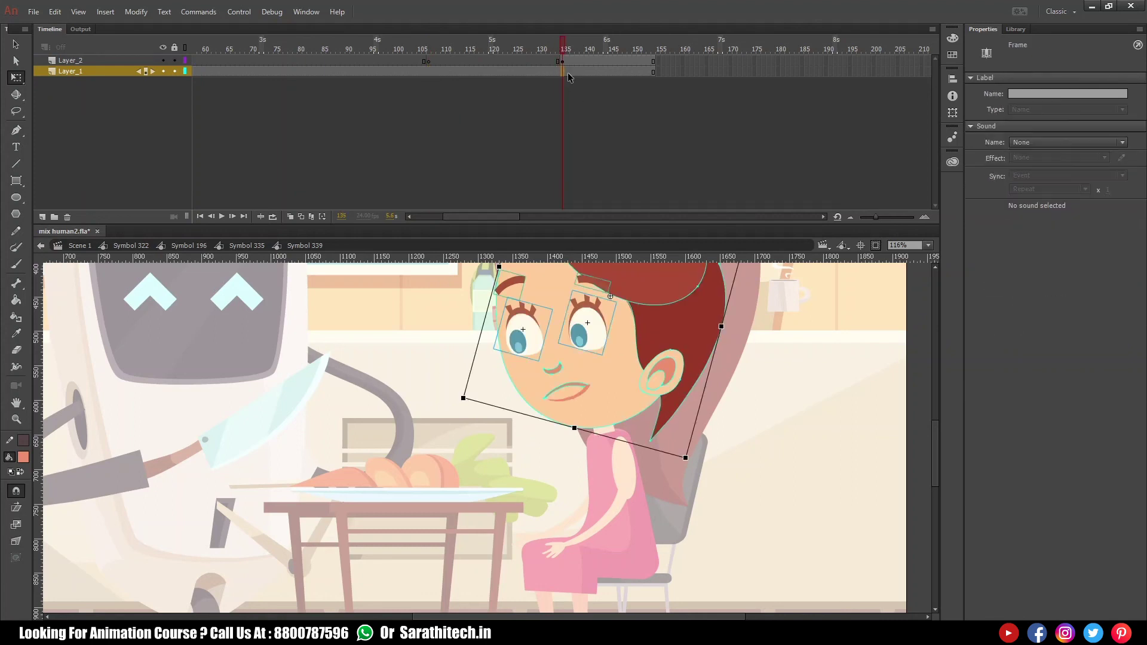
pyautogui.click(578, 127)
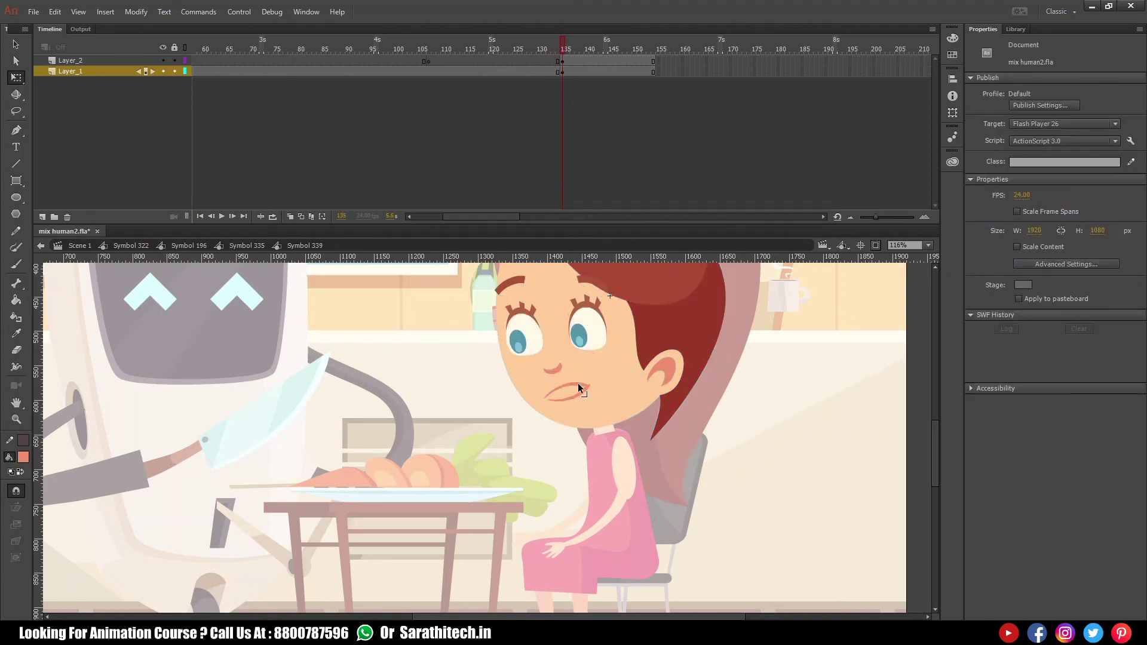
pyautogui.click(575, 385)
pyautogui.press('Delete')
pyautogui.moveTo(564, 45); pyautogui.dragTo(562, 55)
pyautogui.click(563, 73)
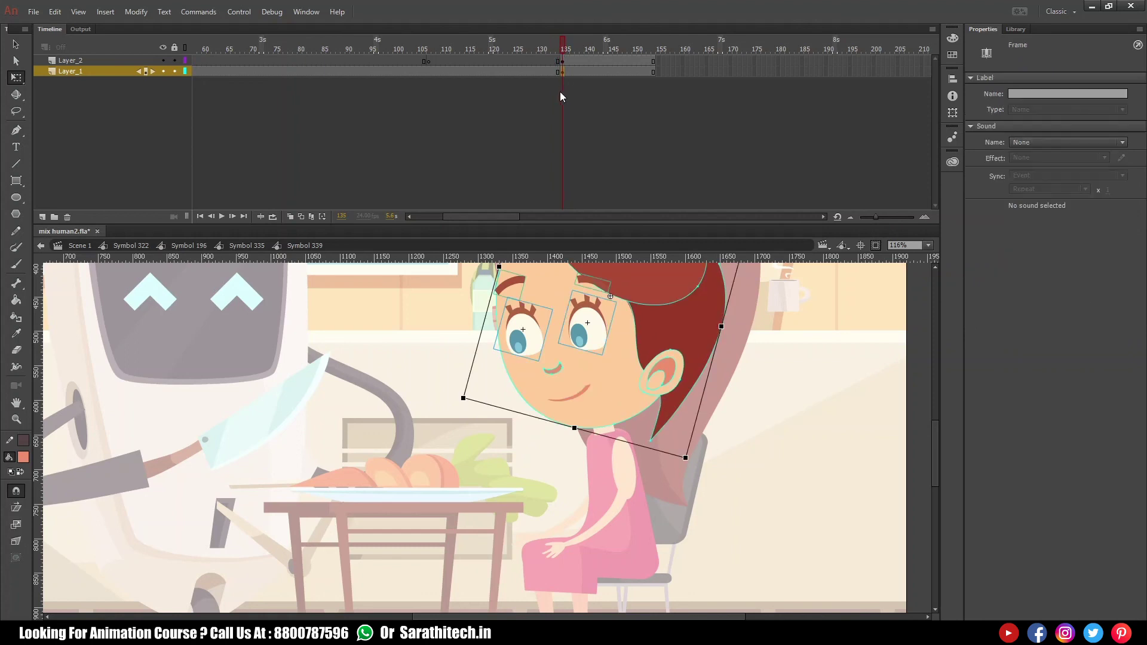
# - Return to Symbol 322 with the whole scene in view and play it from frame 1
pyautogui.click(802, 368)
pyautogui.hotkey('ctrl', '-')
pyautogui.hotkey('ctrl', '-')
pyautogui.moveTo(352, 325); pyautogui.dragTo(682, 508)
pyautogui.moveTo(414, 61); pyautogui.dragTo(447, 60)
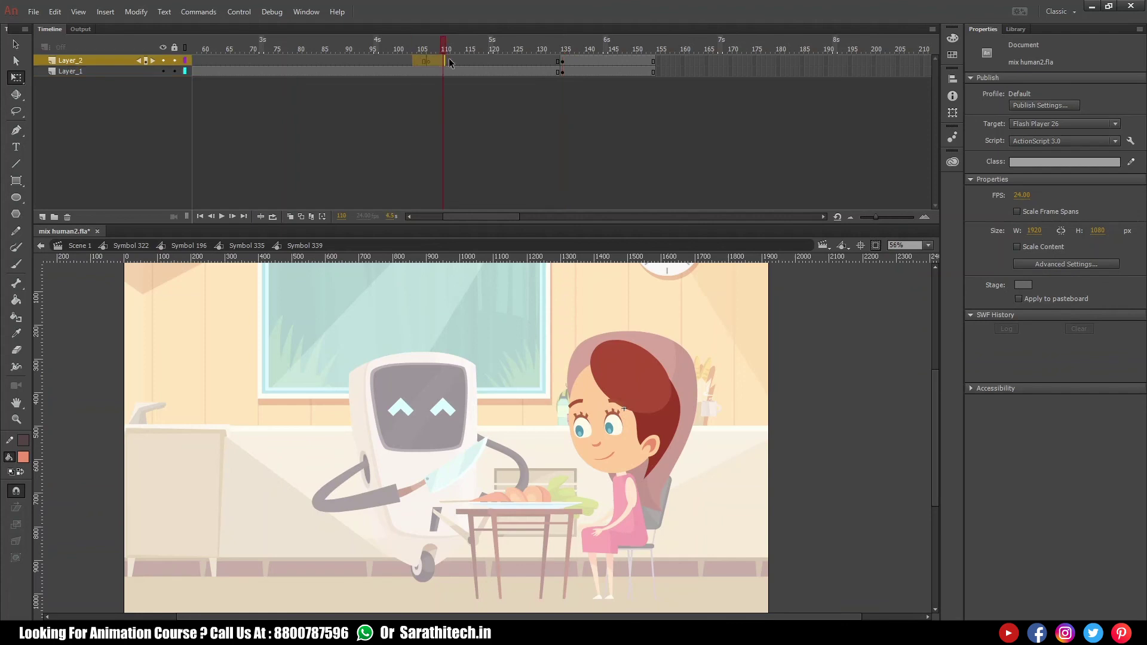
pyautogui.click(189, 245)
pyautogui.moveTo(445, 224); pyautogui.dragTo(377, 222)
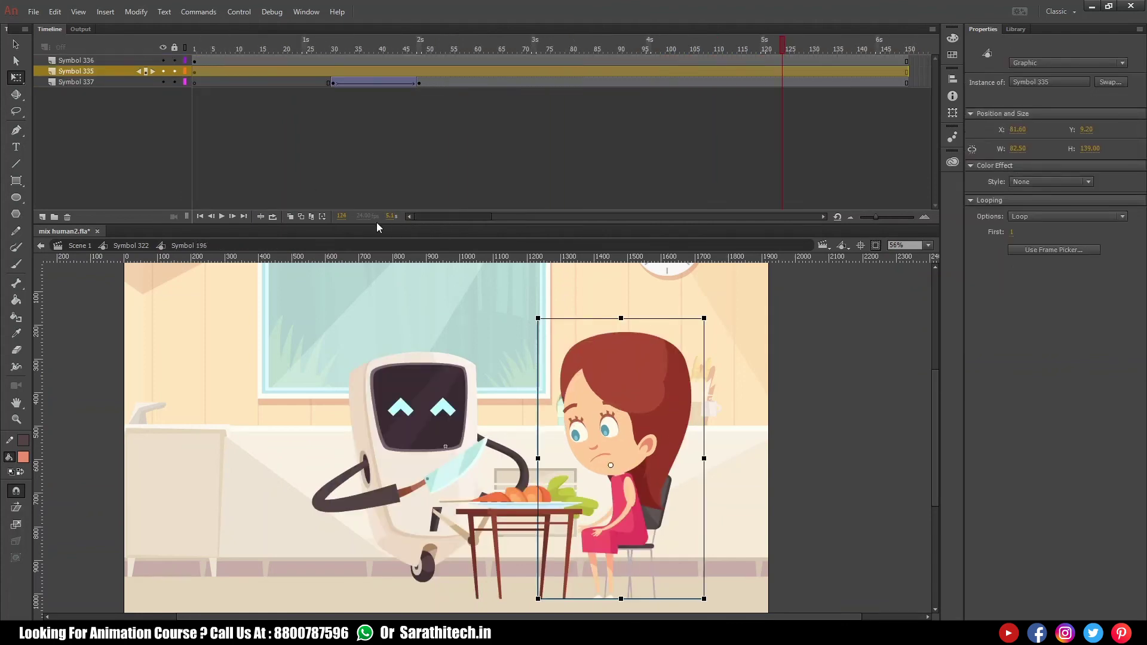
pyautogui.click(195, 48)
pyautogui.click(136, 247)
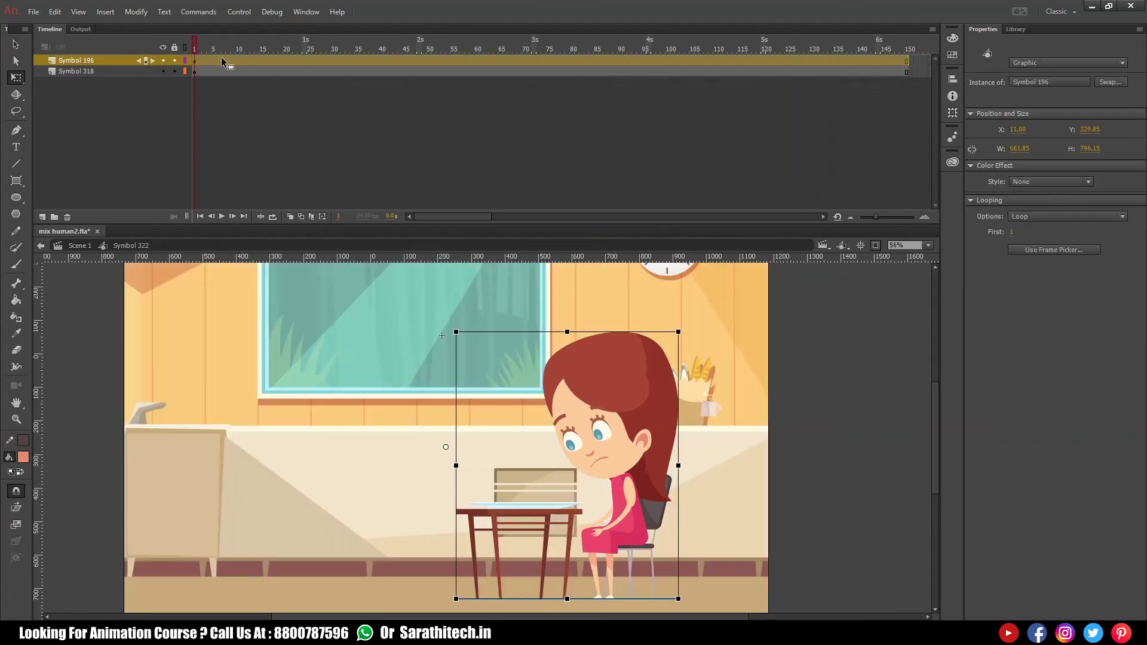
pyautogui.click(246, 88)
pyautogui.press('Return')
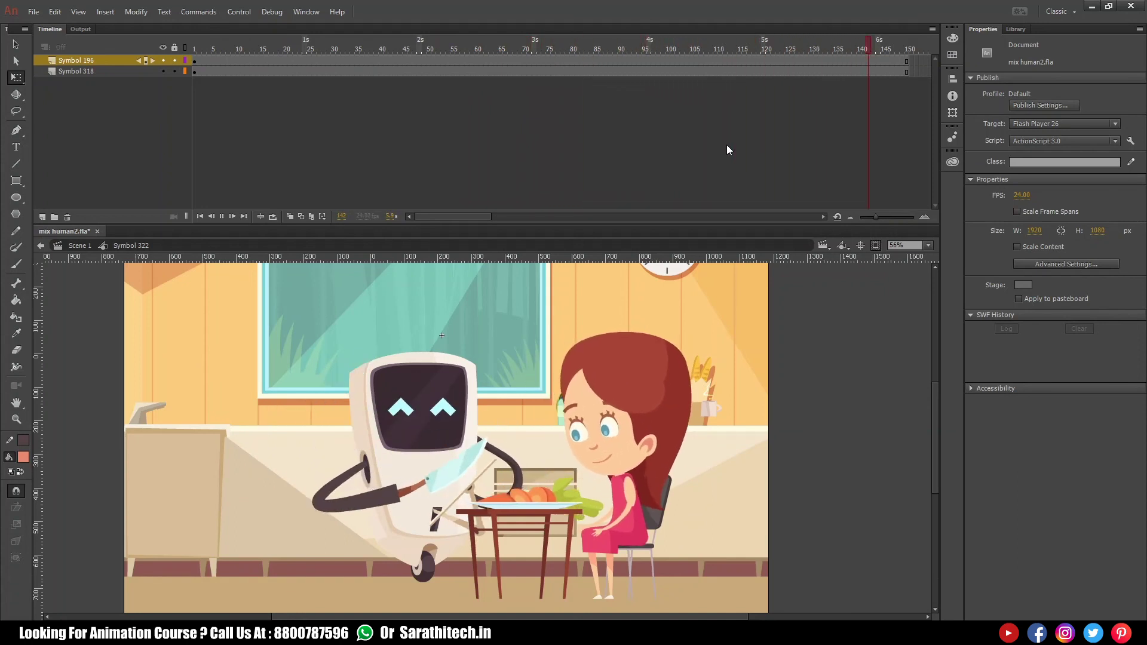
# - Review the girl's reaction from about frame 96 onward and replay the ending
pyautogui.click(648, 48)
pyautogui.moveTo(654, 49); pyautogui.dragTo(844, 62)
pyautogui.press('Return')
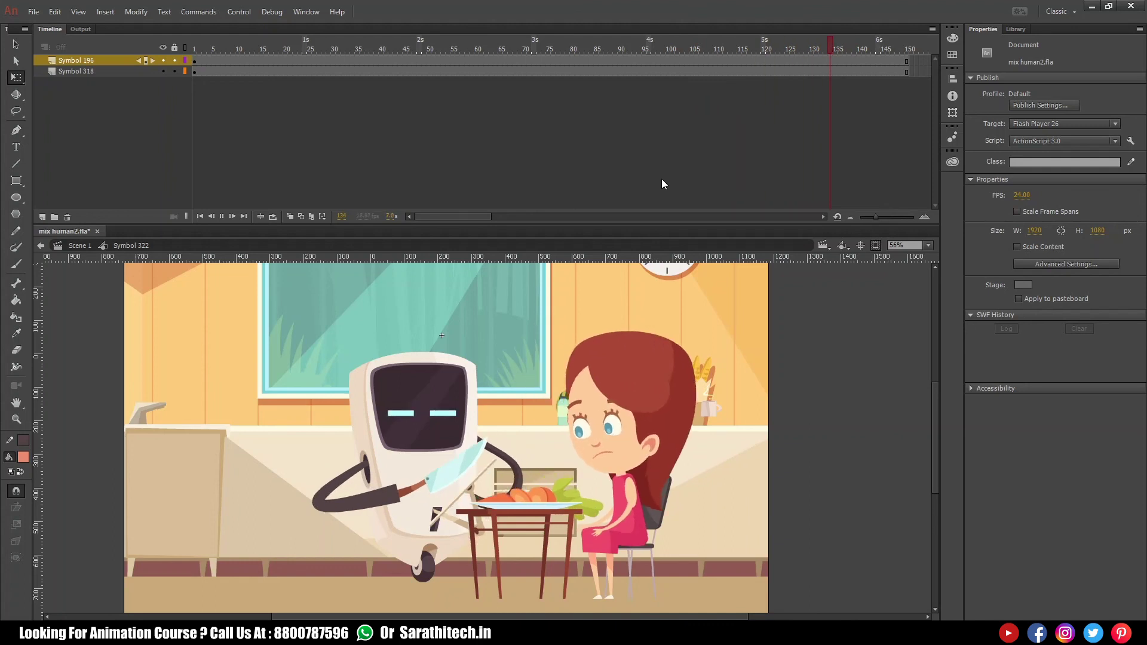
# - In Symbol 335, shift the girl's final reaction keyframes on all layers to run from frame 135 to 150, and scrub through them
pyautogui.doubleClick(555, 493)
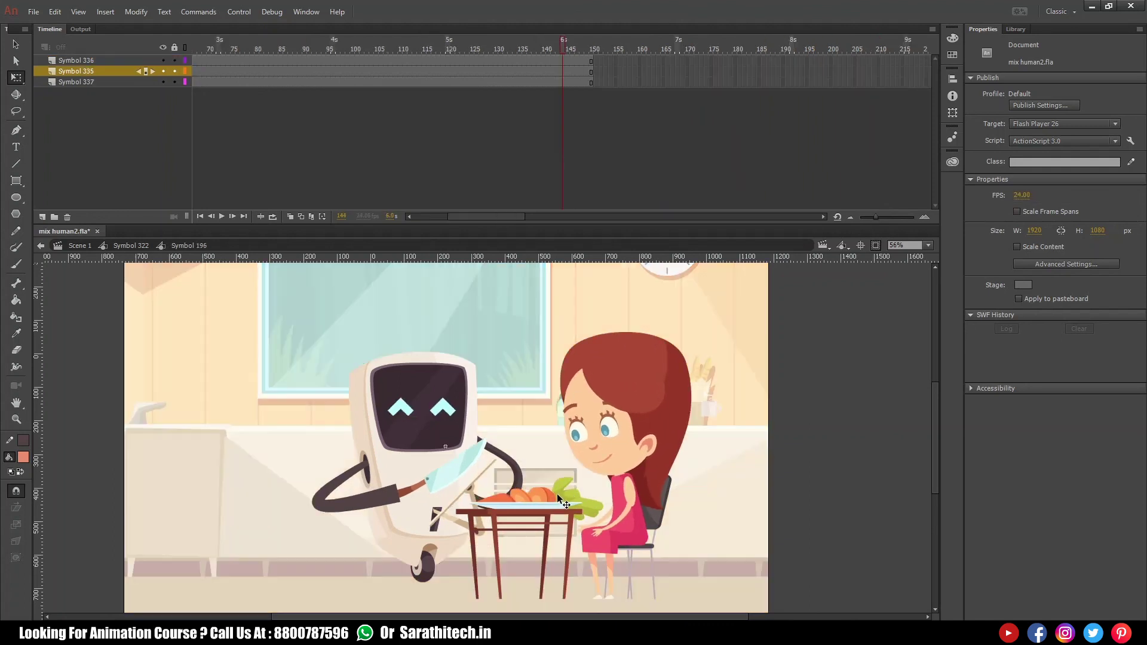
pyautogui.doubleClick(610, 451)
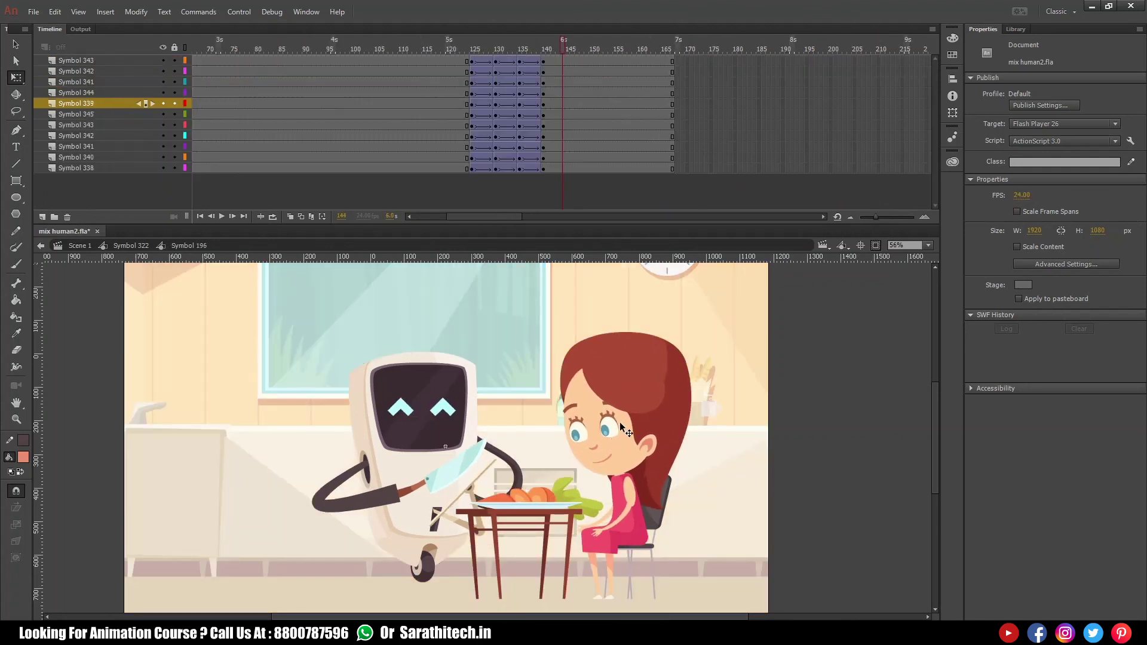
pyautogui.click(542, 45)
pyautogui.click(461, 48)
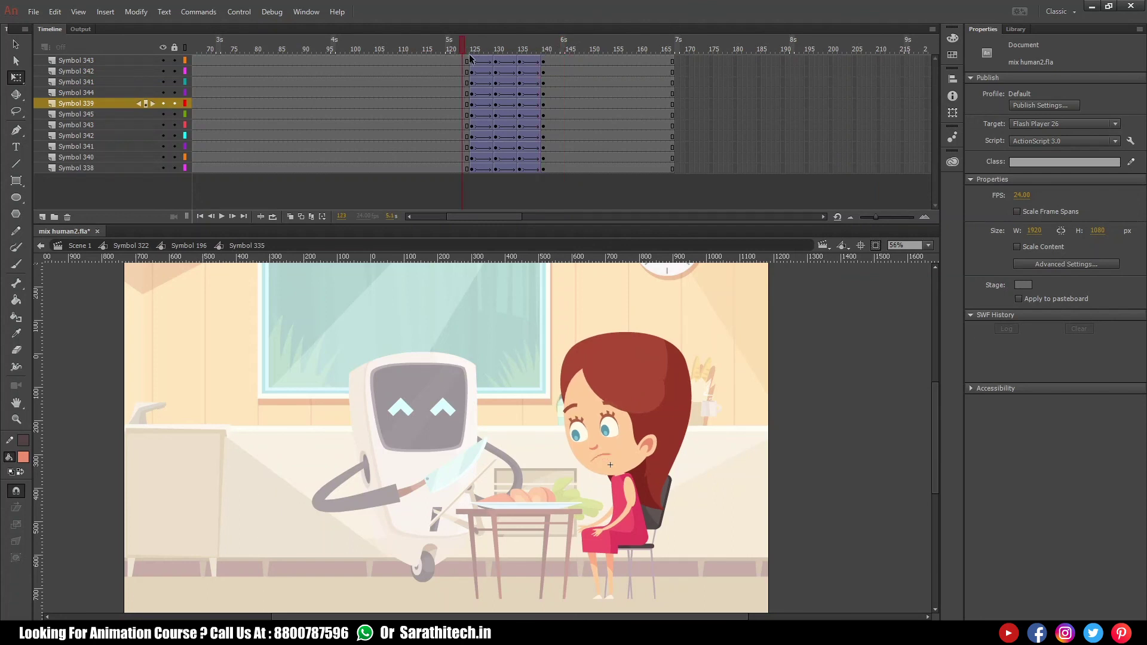
pyautogui.moveTo(519, 74); pyautogui.dragTo(566, 62)
pyautogui.click(521, 48)
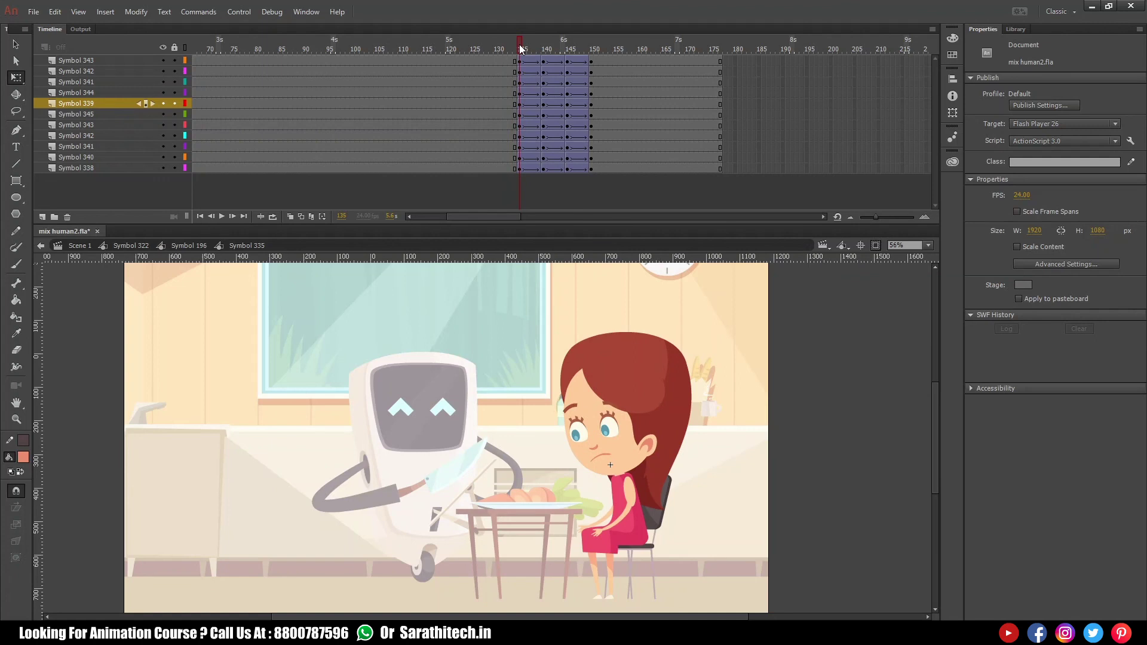
pyautogui.moveTo(523, 50); pyautogui.dragTo(572, 45)
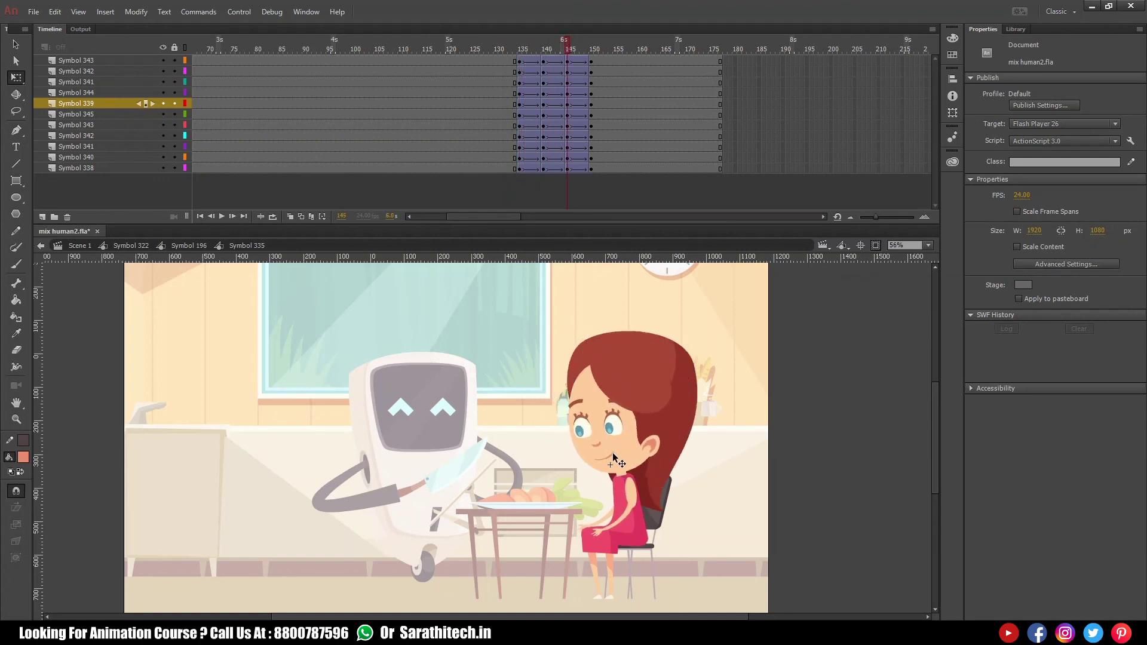
# - In head Symbol 339, add keyframes at frame 146 on Layer_2 and Layer_1 and clear both layers' keyframes at frame 135
pyautogui.doubleClick(614, 459)
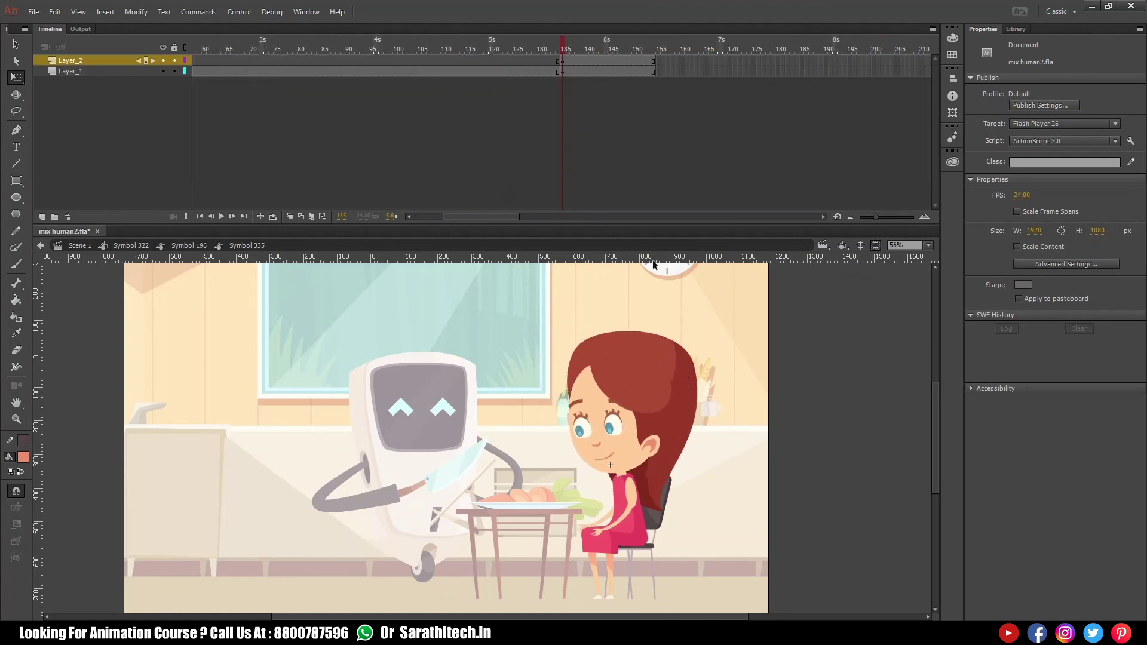
pyautogui.click(616, 61)
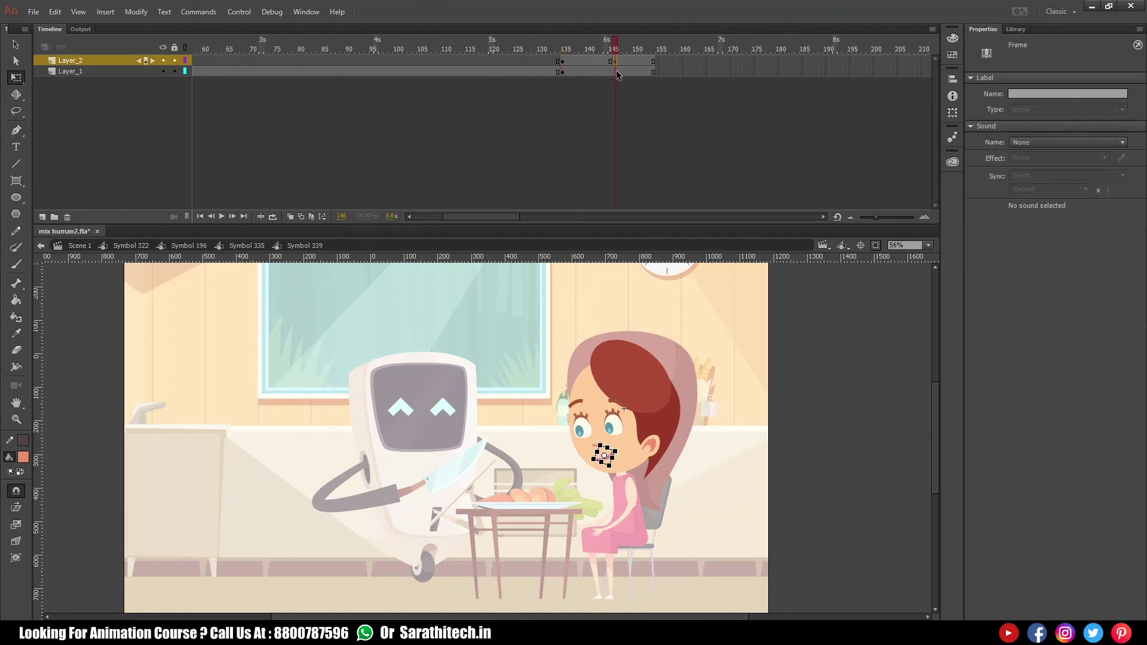
pyautogui.click(615, 72)
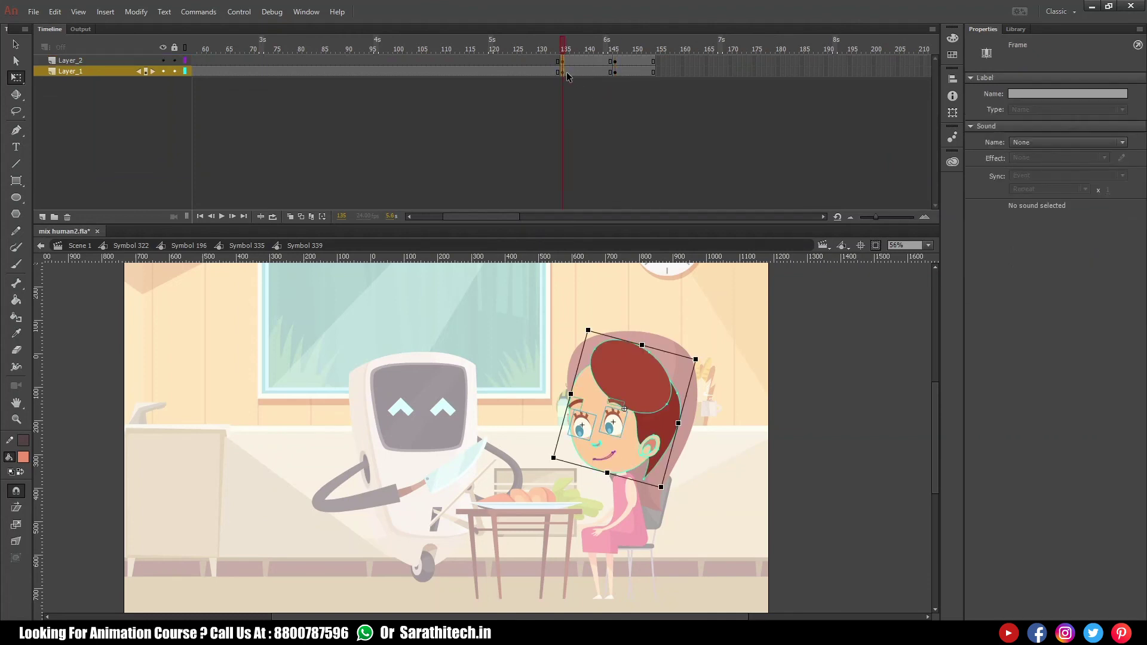
pyautogui.hotkey('shift', 'F6')
pyautogui.moveTo(572, 45); pyautogui.dragTo(613, 53)
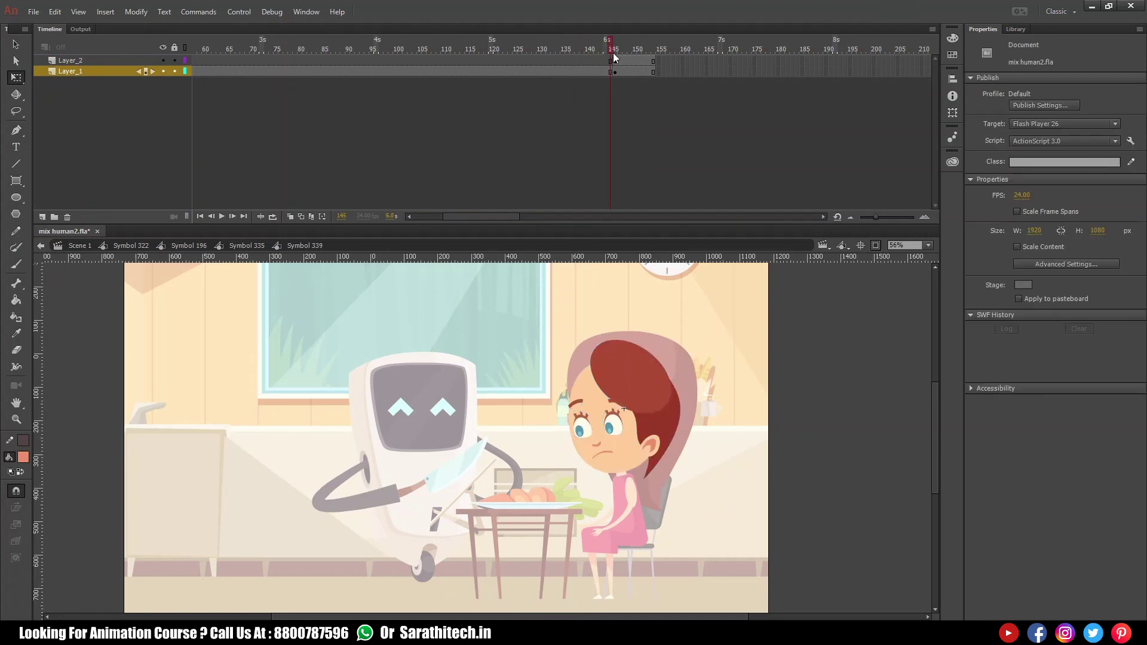
pyautogui.click(247, 245)
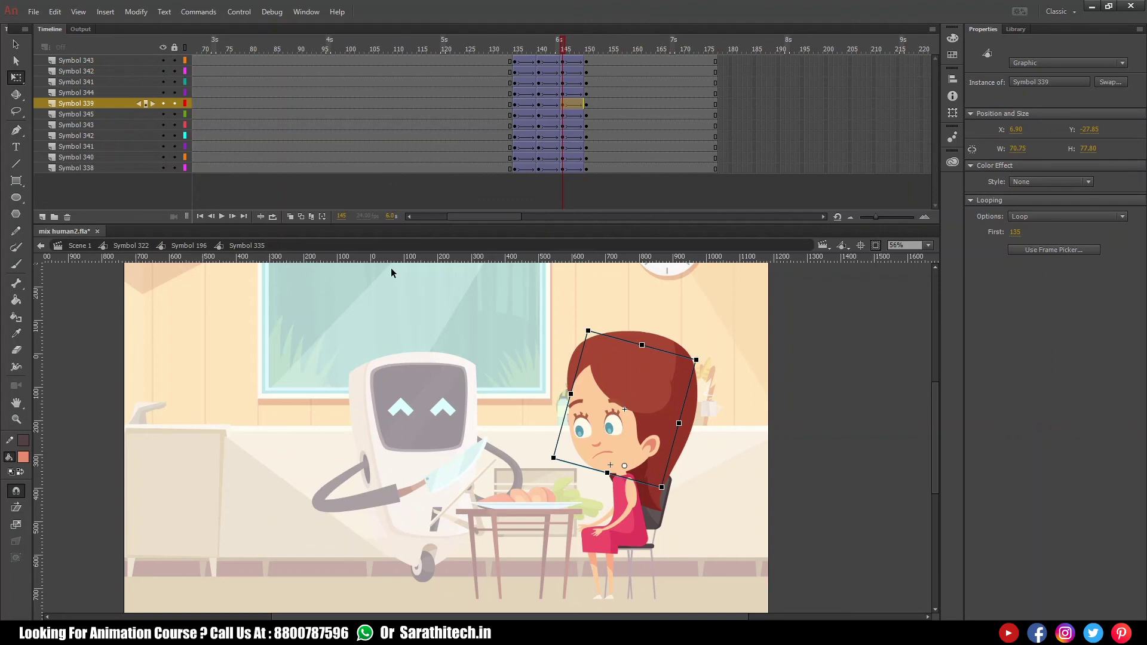
# - Extend both layers of head Symbol 339 to about frame 187 by inserting frames, and return to Symbol 196
pyautogui.doubleClick(600, 397)
pyautogui.moveTo(647, 60); pyautogui.dragTo(644, 84)
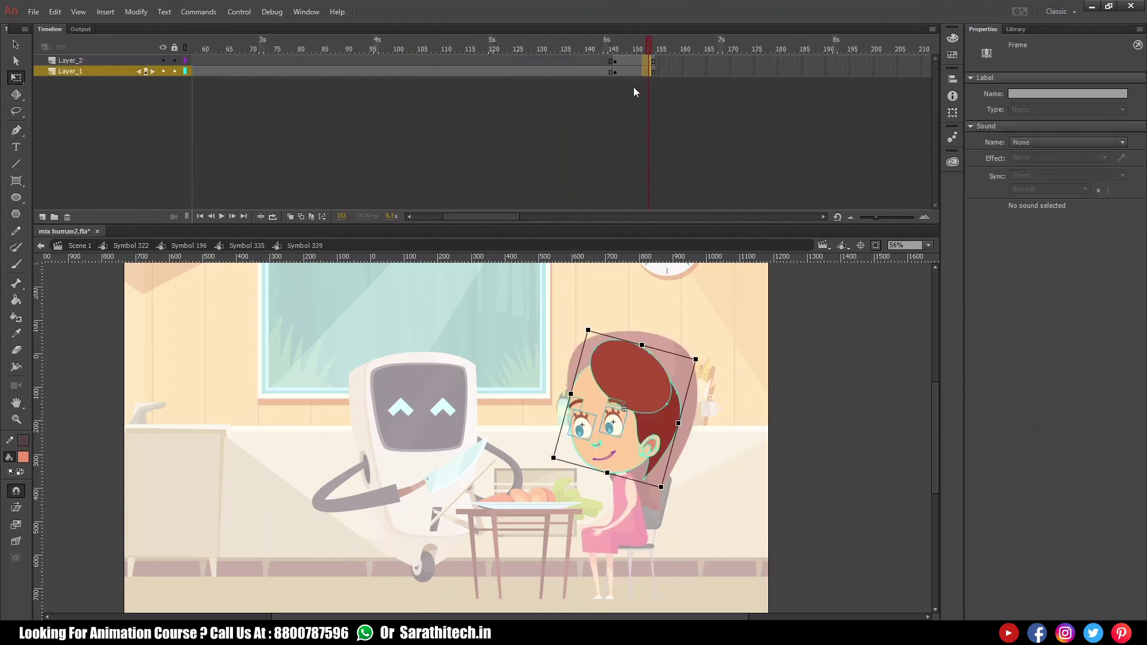
pyautogui.press('F5')
pyautogui.press('F5')
pyautogui.press('F5')
pyautogui.press('F5')
pyautogui.press('F5')
pyautogui.press('F5')
pyautogui.press('F5')
pyautogui.press('F5')
pyautogui.press('F5')
pyautogui.press('F5')
pyautogui.press('F5')
pyautogui.press('F5')
pyautogui.press('F5')
pyautogui.press('F5')
pyautogui.press('F5')
pyautogui.press('F5')
pyautogui.press('F5')
pyautogui.press('F5')
pyautogui.press('F5')
pyautogui.press('F5')
pyautogui.press('F5')
pyautogui.press('F5')
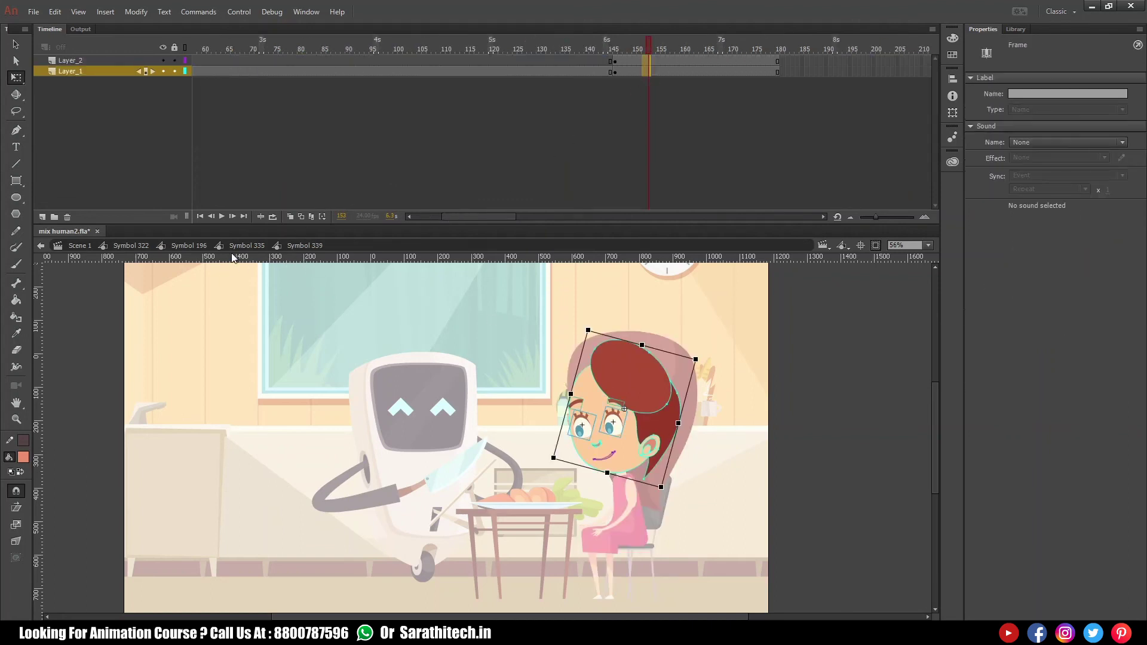
pyautogui.click(247, 246)
pyautogui.click(189, 246)
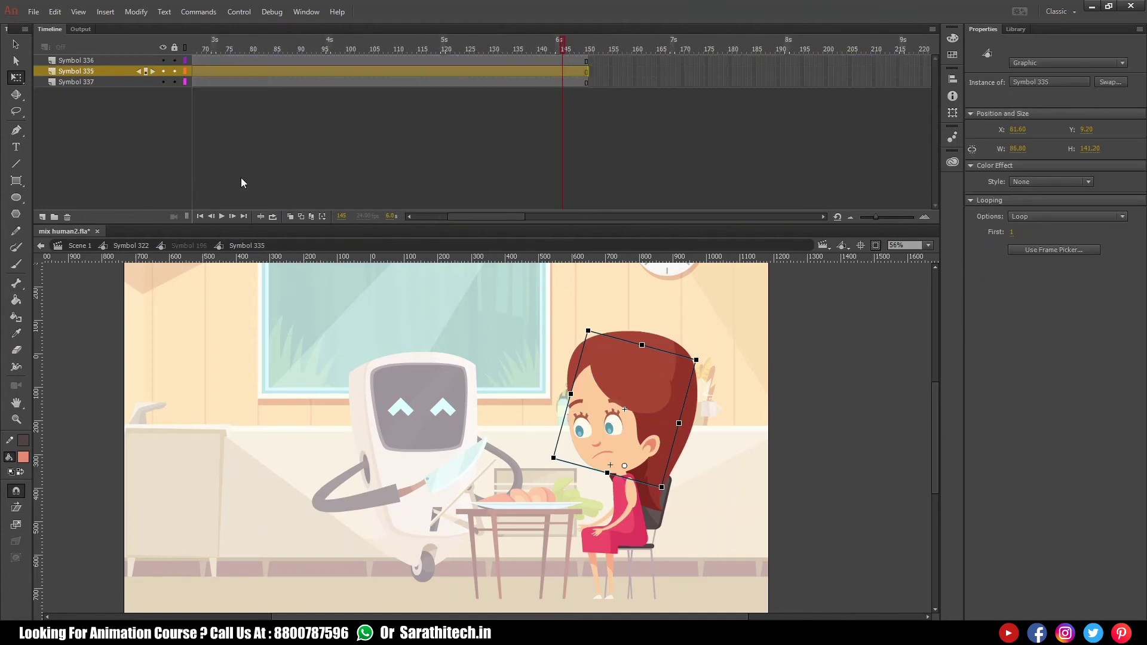
# - Return to Symbol 322, play the scene from frame 1 and skip ahead to about frame 99
pyautogui.click(131, 245)
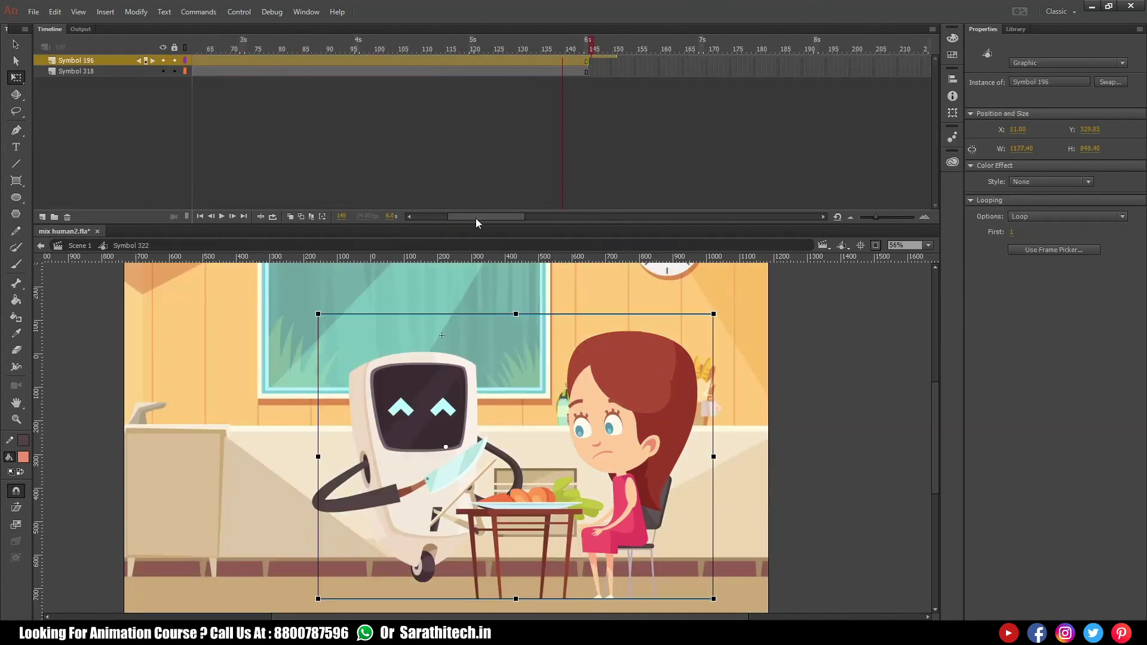
pyautogui.moveTo(479, 216); pyautogui.dragTo(224, 106)
pyautogui.press('Return')
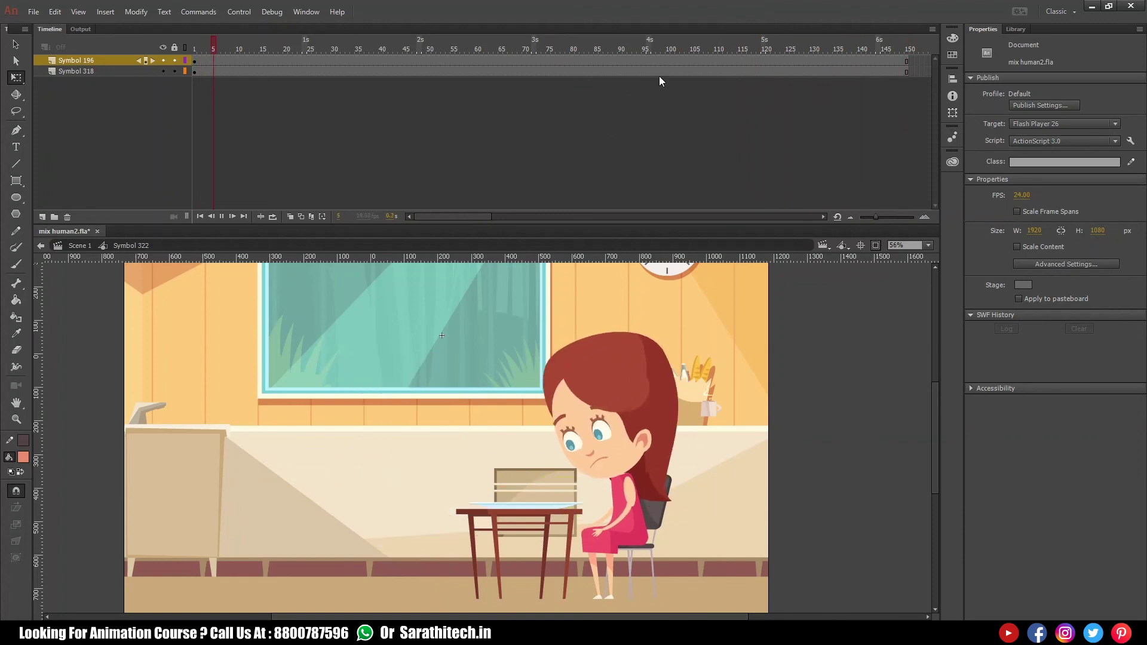
pyautogui.click(664, 54)
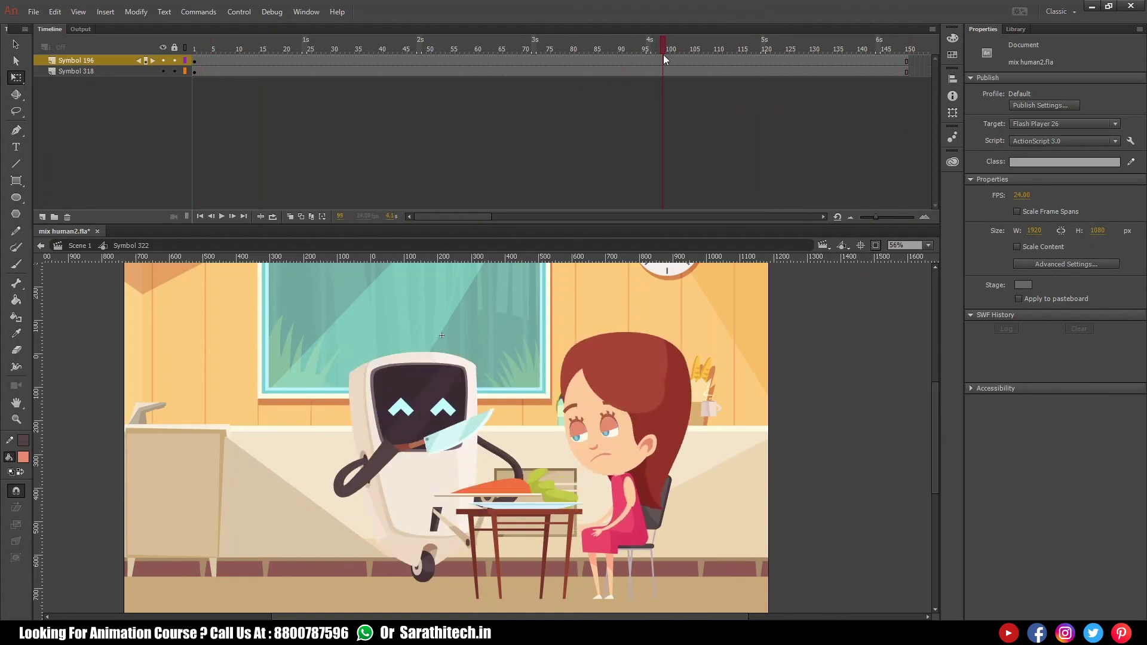
# - Inspect the girl's mouth up close at frame 145 of Symbol 335 and around frame 146 of head Symbol 339
pyautogui.doubleClick(612, 455)
pyautogui.scroll(5, 611, 454)
pyautogui.doubleClick(563, 443)
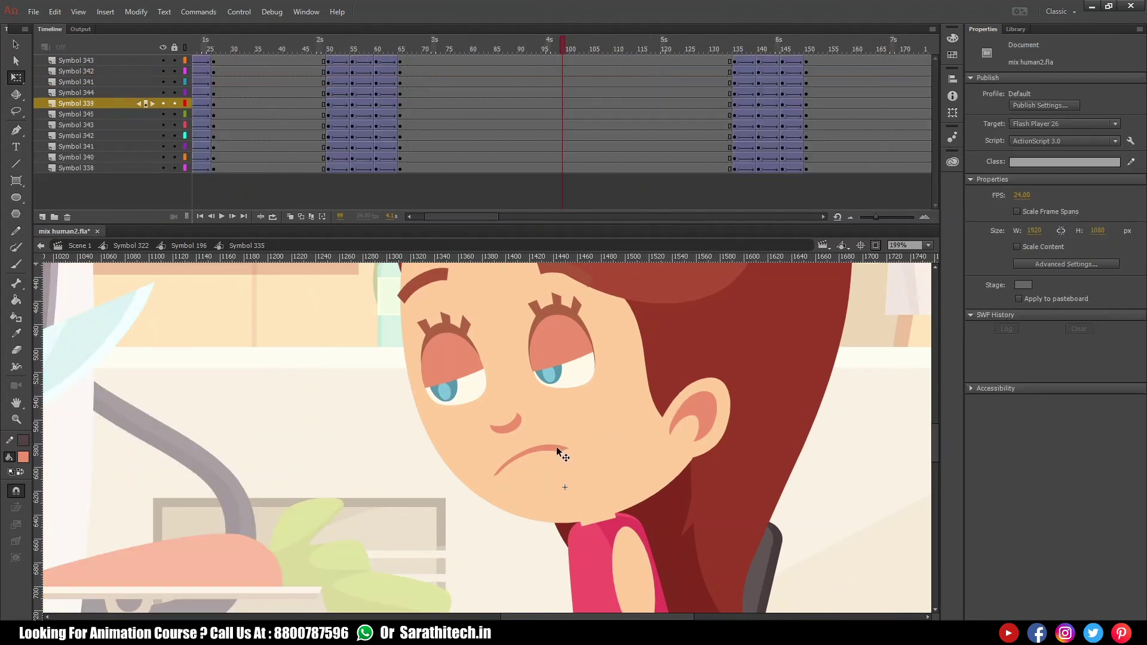
pyautogui.click(784, 47)
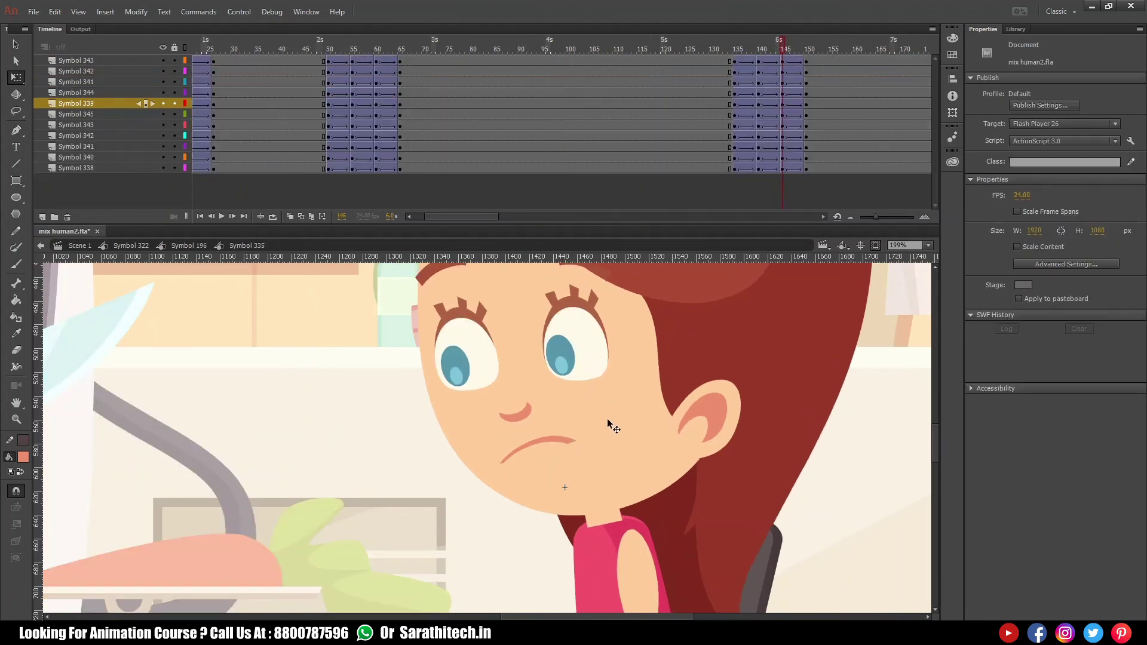
pyautogui.doubleClick(570, 440)
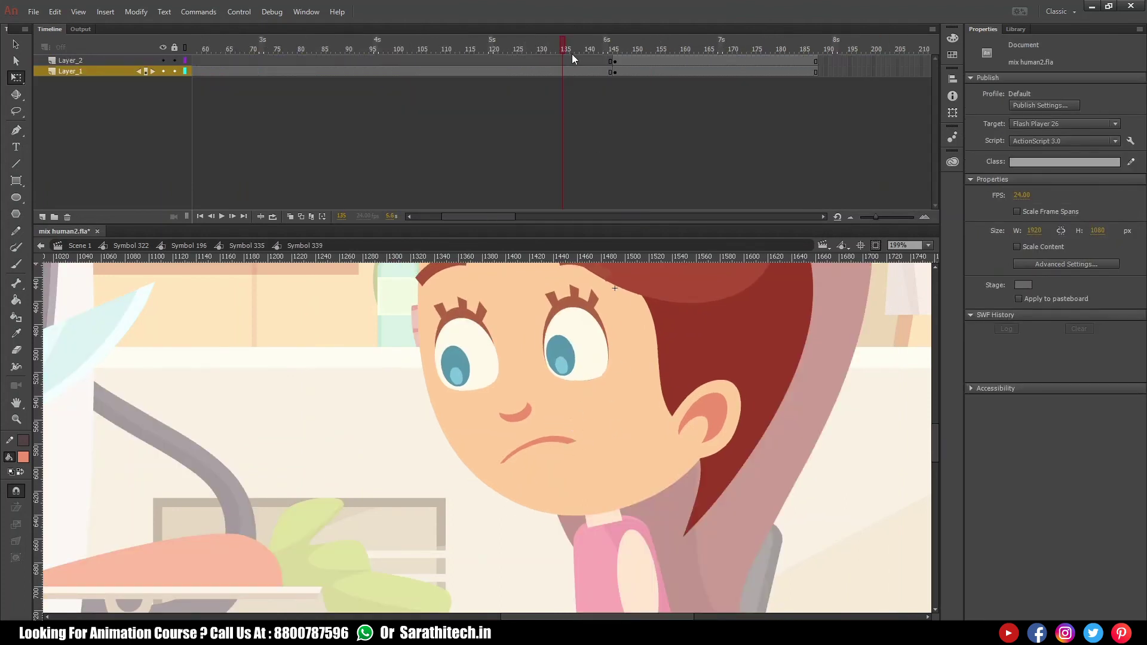
pyautogui.click(617, 52)
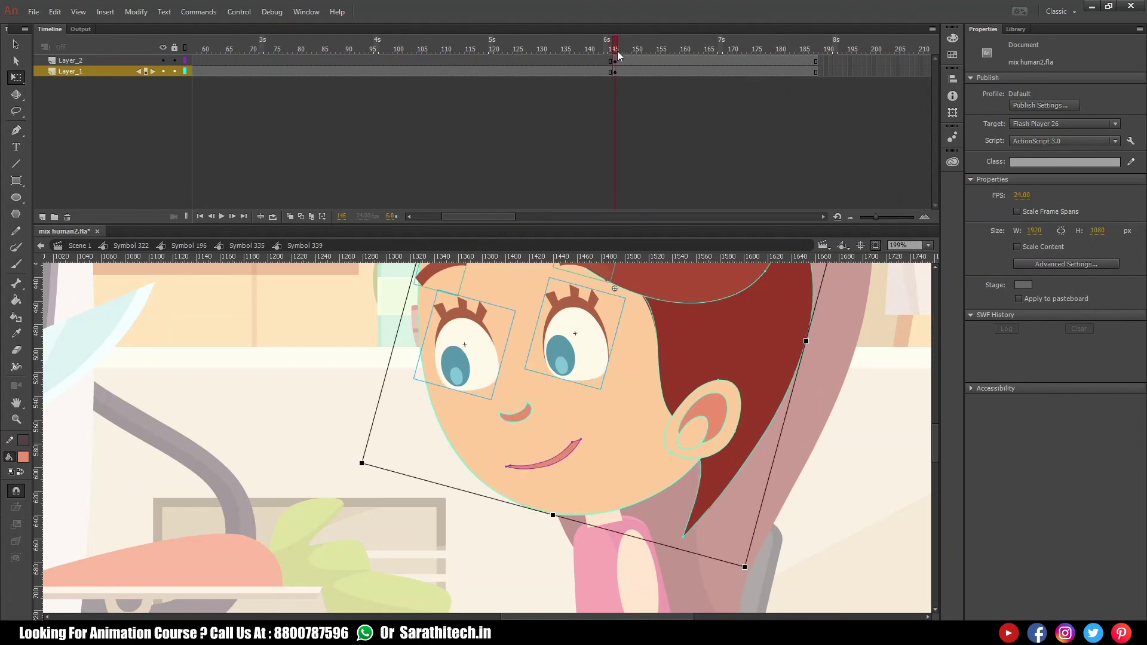
pyautogui.click(514, 120)
pyautogui.click(247, 246)
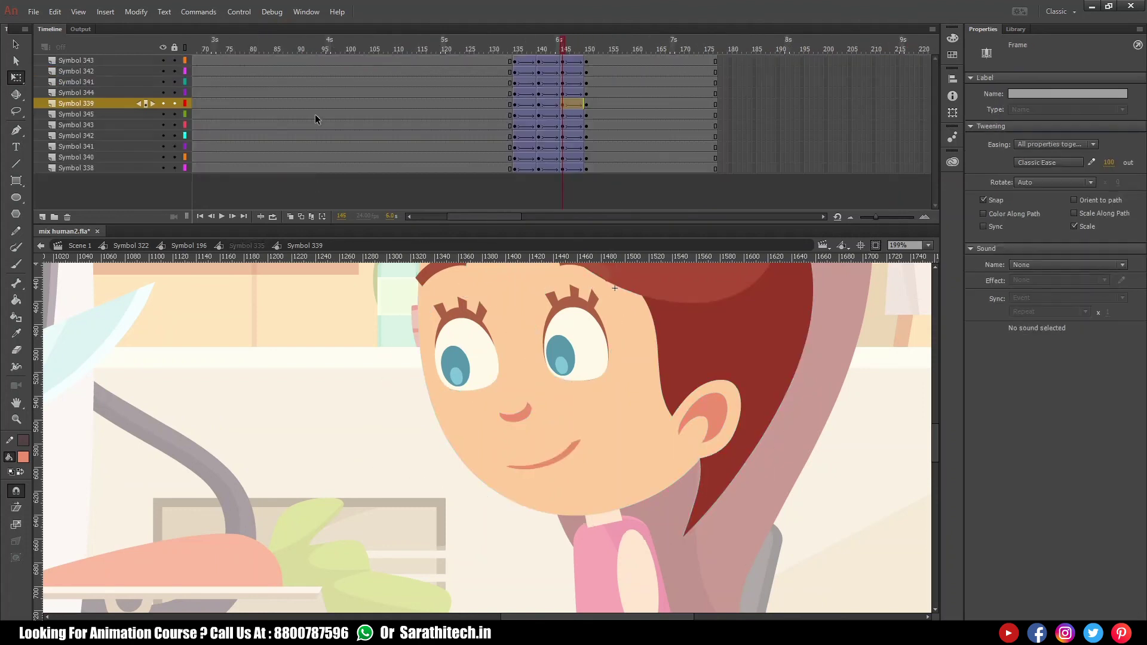
# - Synchronize the symbols in the frames of all layers in Symbol 335 and play the reaction again
pyautogui.click(127, 63)
pyautogui.keyDown('shift'); pyautogui.click(129, 168); pyautogui.keyUp('shift')
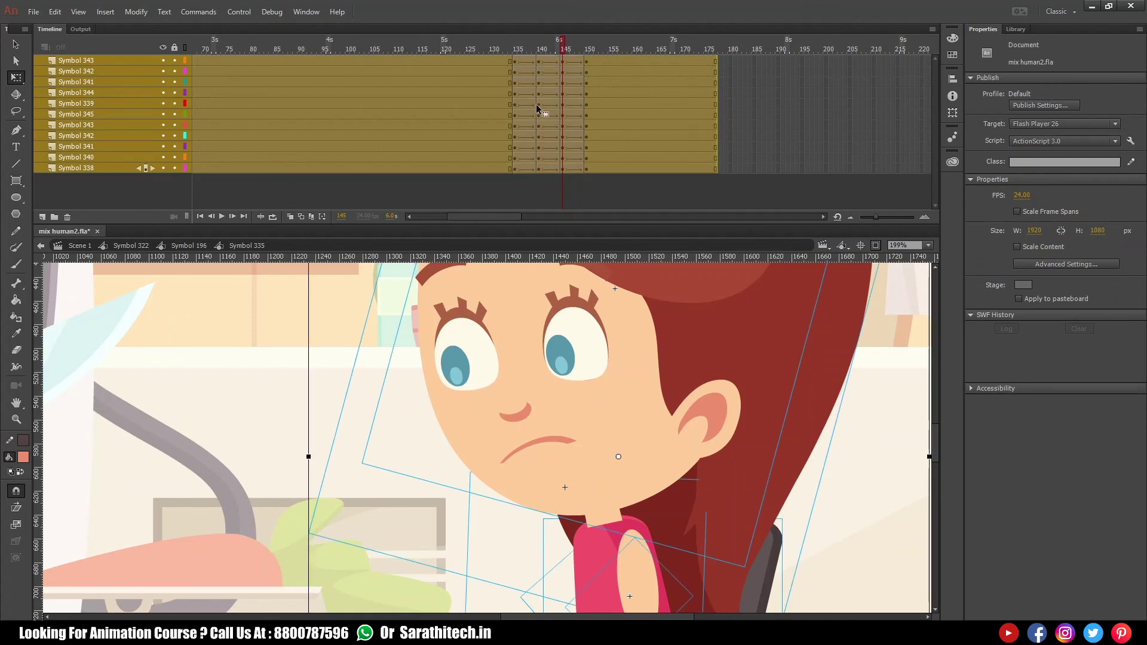
pyautogui.rightClick(533, 99)
pyautogui.click(606, 405)
pyautogui.moveTo(564, 51); pyautogui.dragTo(458, 51)
pyautogui.press('Return')
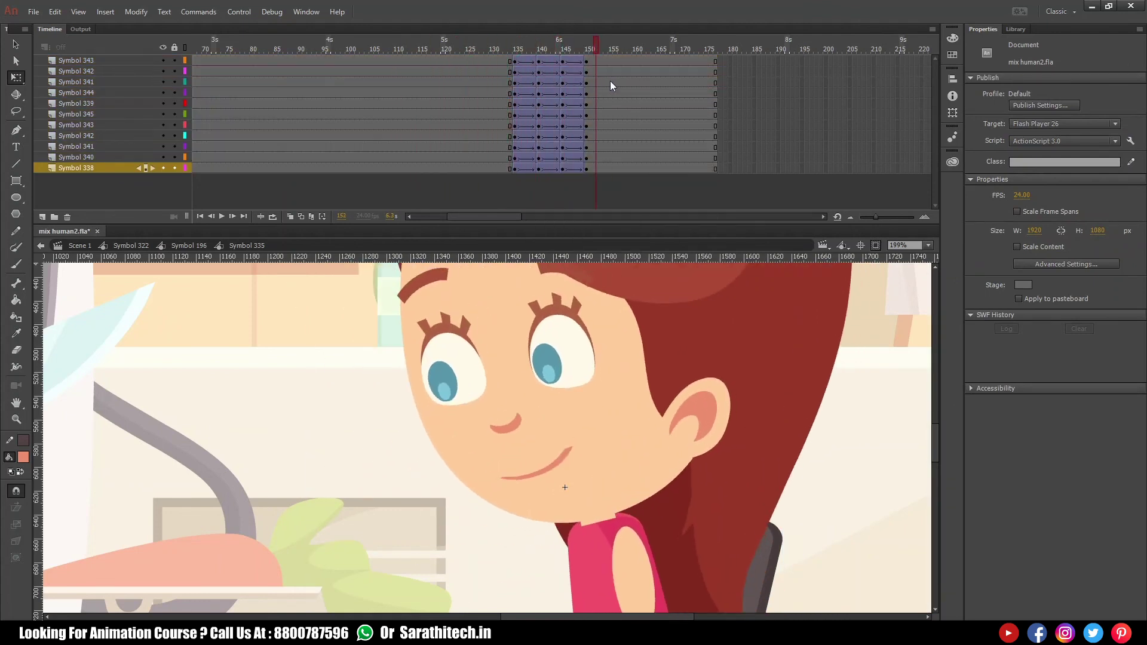
# - In head Symbol 339, move the smile keyframes on both layers to frame 145 and replay the reaction in Symbol 335
pyautogui.click(563, 50)
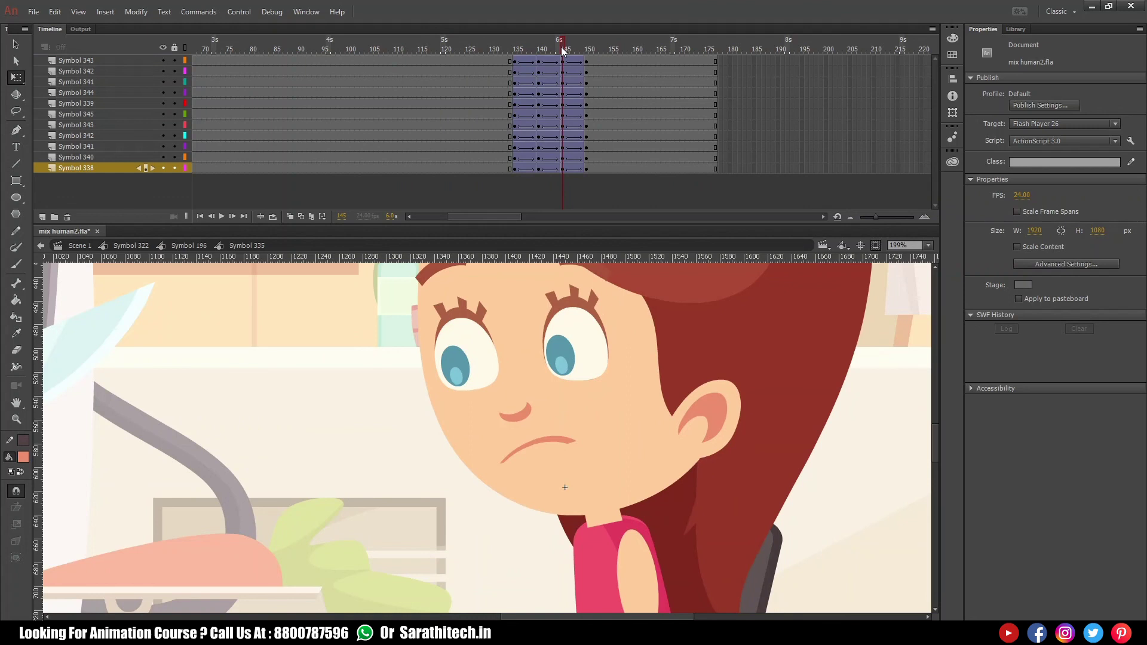
pyautogui.doubleClick(557, 442)
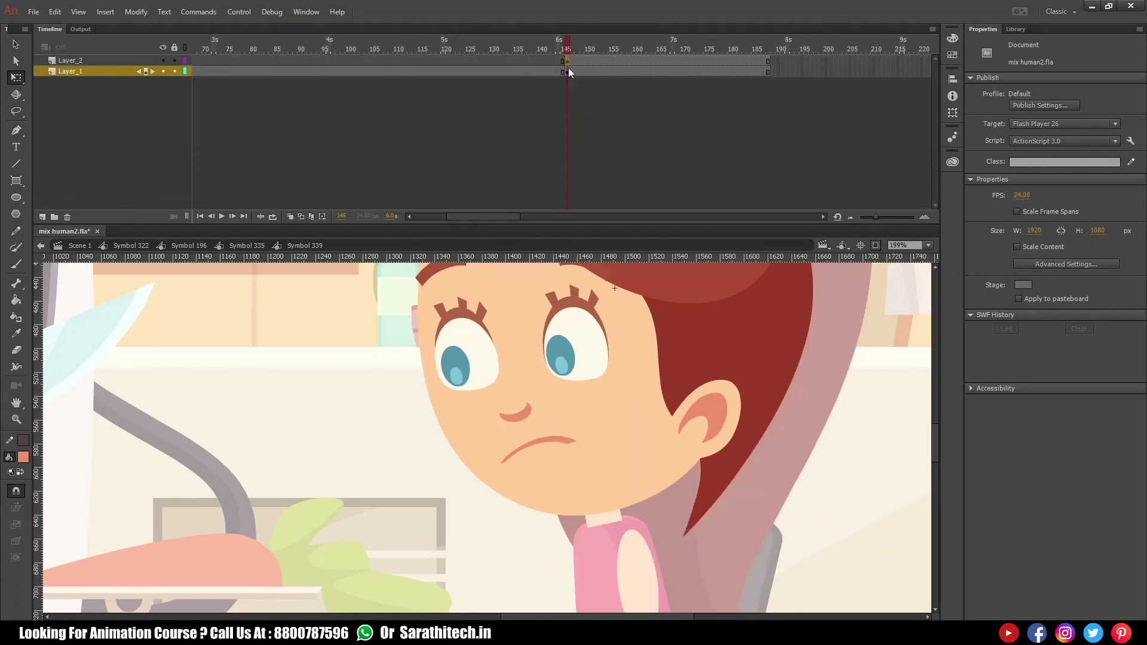
pyautogui.moveTo(568, 65); pyautogui.dragTo(567, 70)
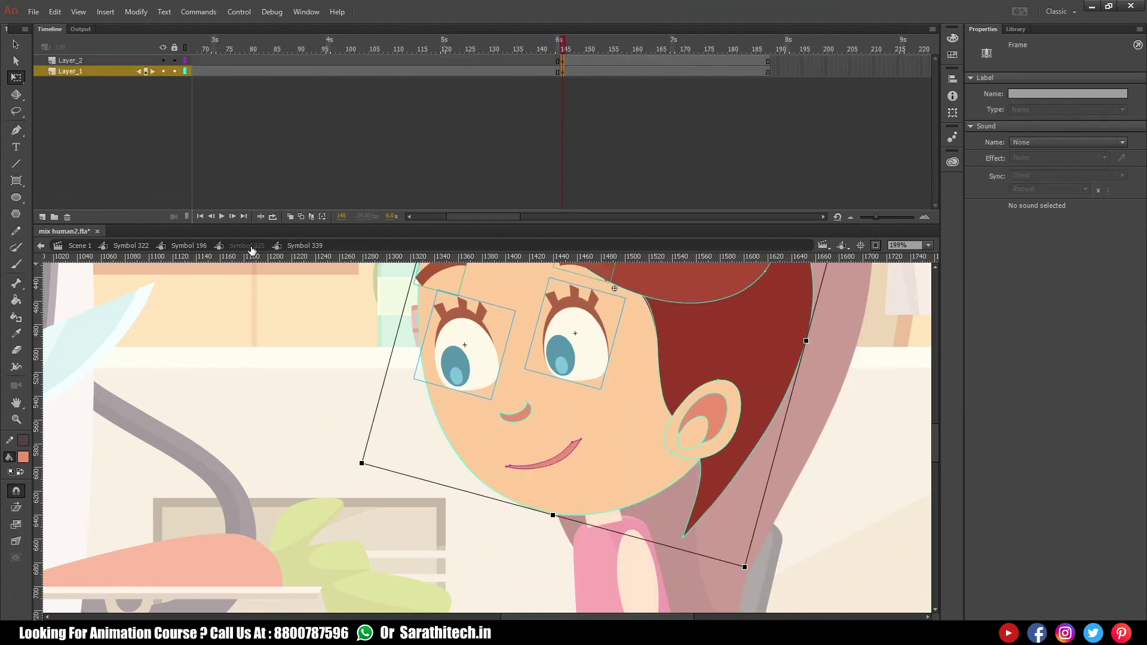
pyautogui.click(249, 249)
pyautogui.moveTo(565, 43); pyautogui.dragTo(551, 62)
pyautogui.press('Return')
# - Return to Symbol 322, fit the whole scene in view and play it from frame 1
pyautogui.click(190, 246)
pyautogui.keyDown('ctrl'); pyautogui.keyDown('alt'); pyautogui.click(547, 438); pyautogui.keyUp('alt'); pyautogui.keyUp('ctrl')
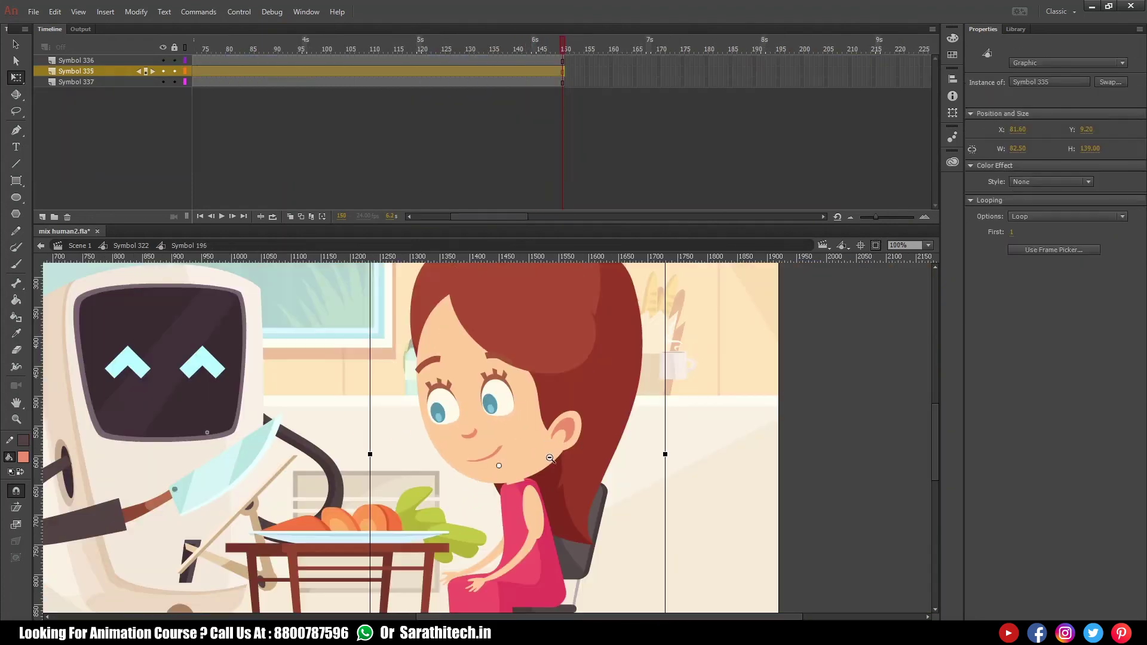
pyautogui.click(131, 245)
pyautogui.keyDown('ctrl'); pyautogui.keyDown('alt'); pyautogui.click(741, 432); pyautogui.keyUp('alt'); pyautogui.keyUp('ctrl')
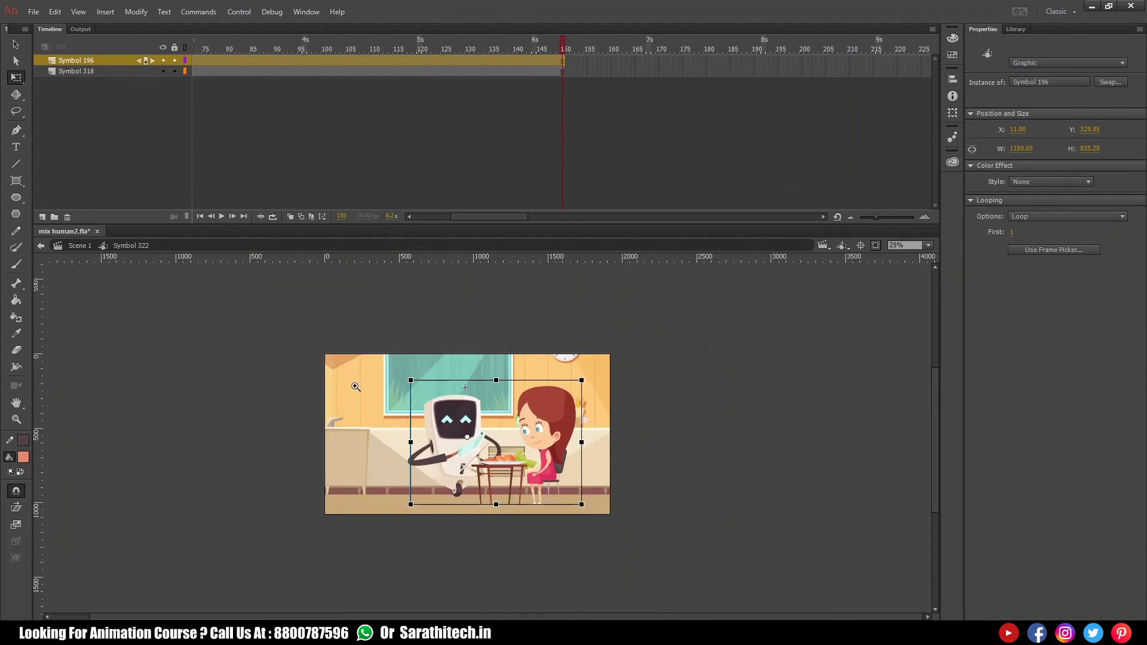
pyautogui.moveTo(448, 427); pyautogui.dragTo(513, 439)
pyautogui.keyDown('ctrl'); pyautogui.keyDown('alt'); pyautogui.click(514, 439); pyautogui.keyUp('alt'); pyautogui.keyUp('ctrl')
pyautogui.moveTo(249, 327); pyautogui.dragTo(747, 588)
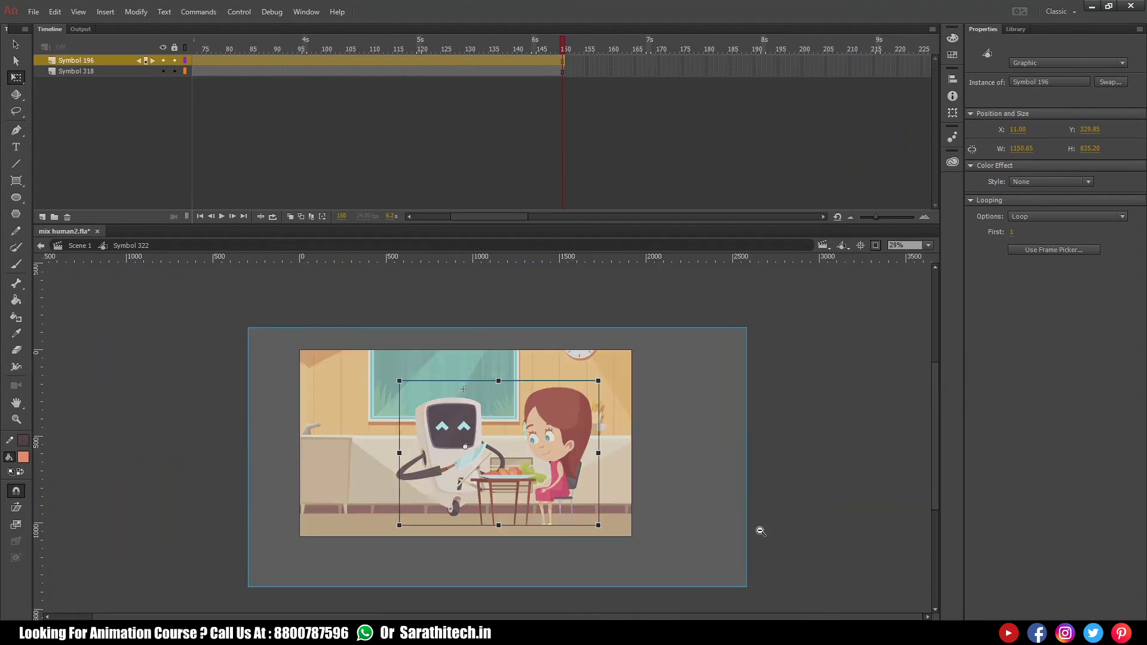
pyautogui.moveTo(466, 219); pyautogui.dragTo(412, 216)
pyautogui.click(195, 49)
pyautogui.press('Return')
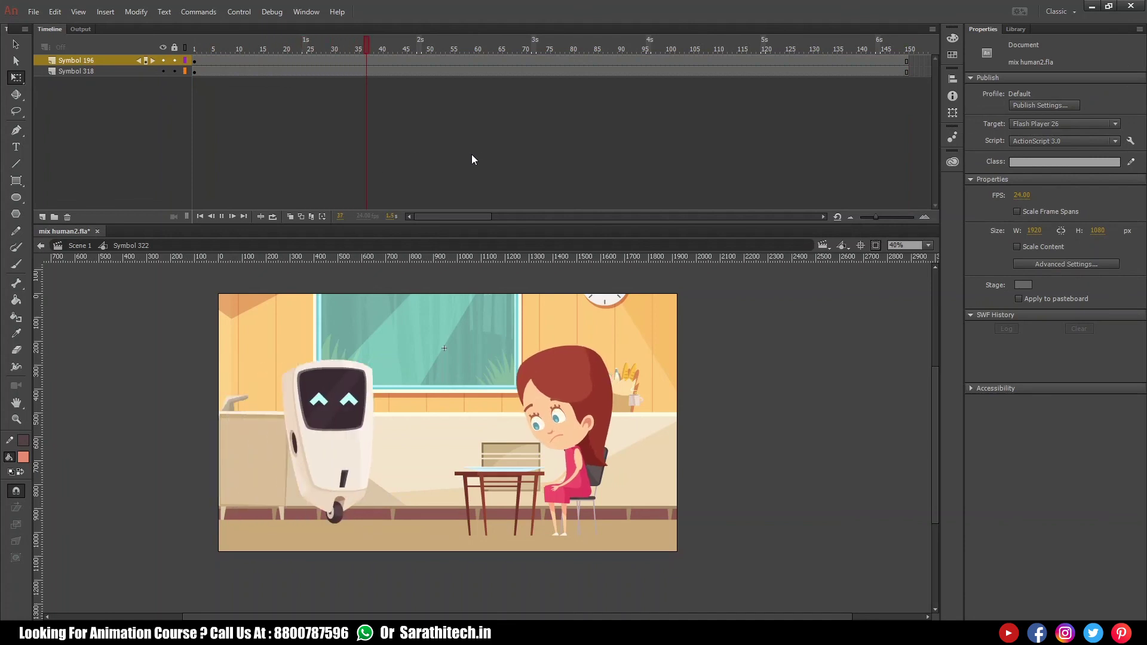
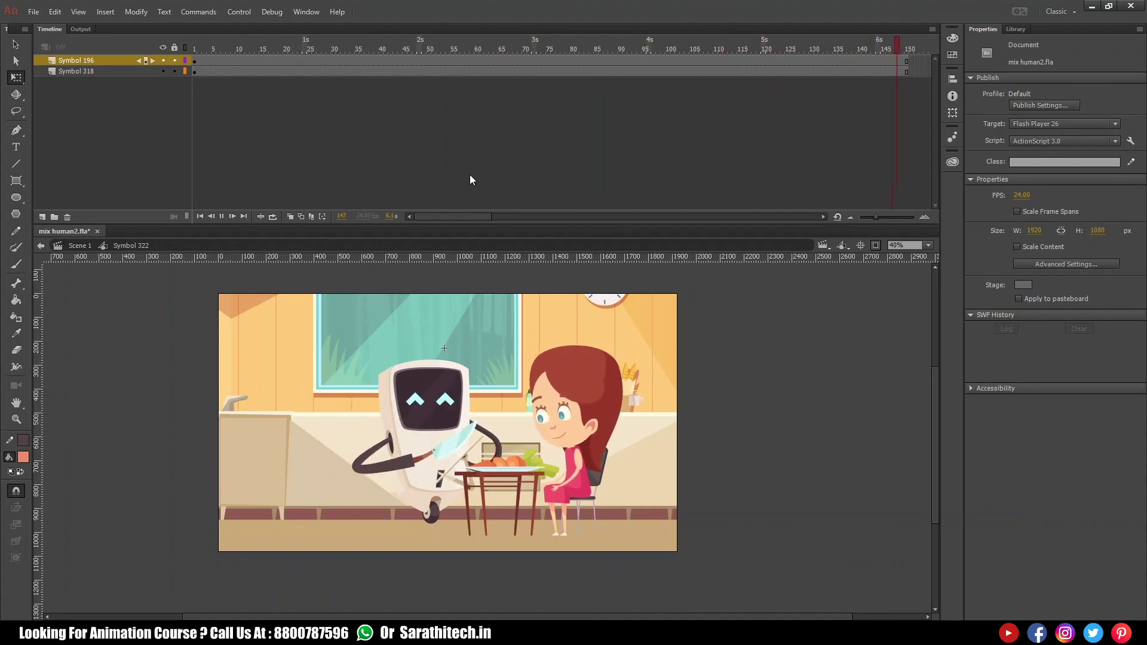
# - Clear the girl's early movement keyframes between frames 1 and 50 on all layers of Symbol 335, check the motion and return to Symbol 196
pyautogui.click(194, 48)
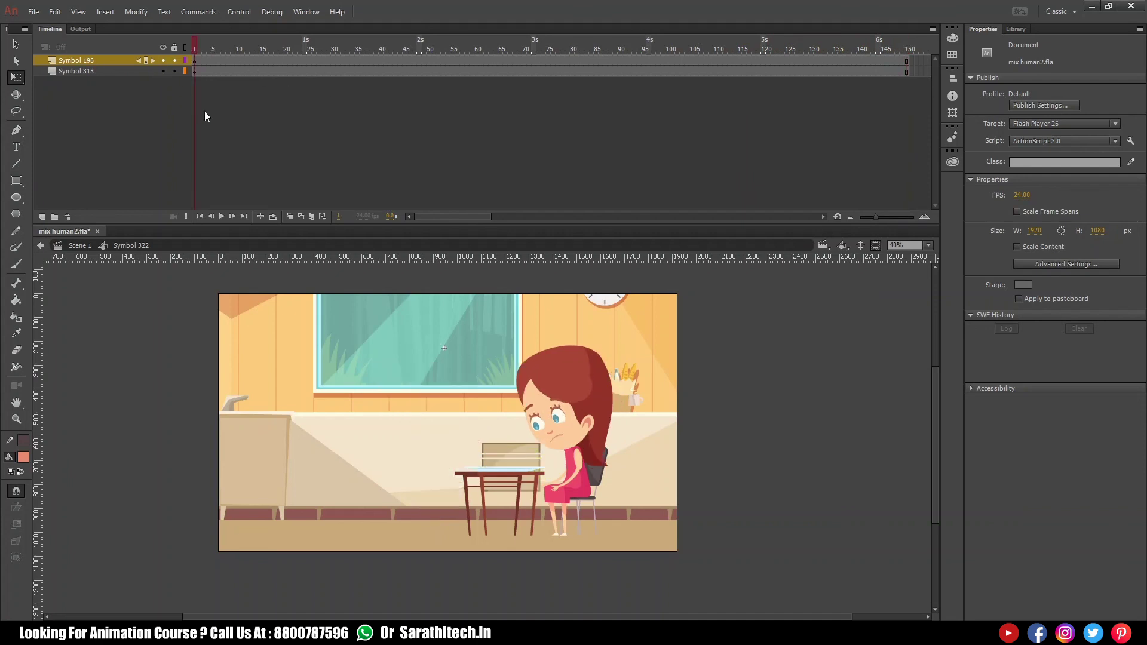
pyautogui.doubleClick(562, 369)
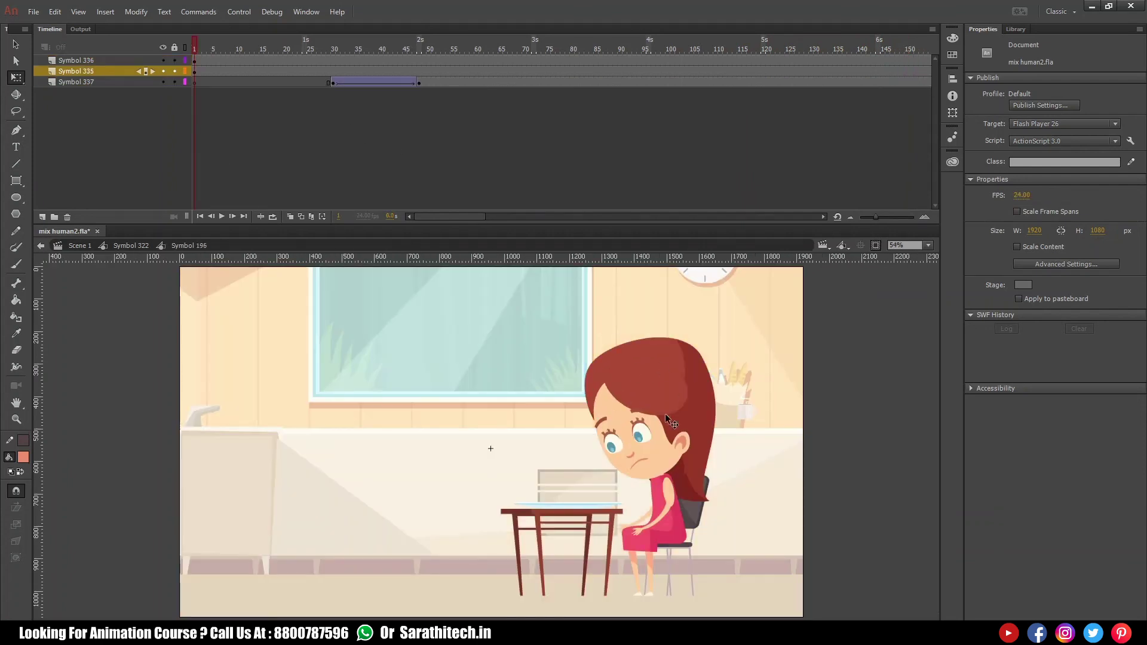
pyautogui.doubleClick(647, 411)
pyautogui.moveTo(205, 55); pyautogui.dragTo(317, 68)
pyautogui.moveTo(269, 158); pyautogui.dragTo(214, 199)
pyautogui.hotkey('shift', 'F6')
pyautogui.moveTo(358, 49); pyautogui.dragTo(543, 51)
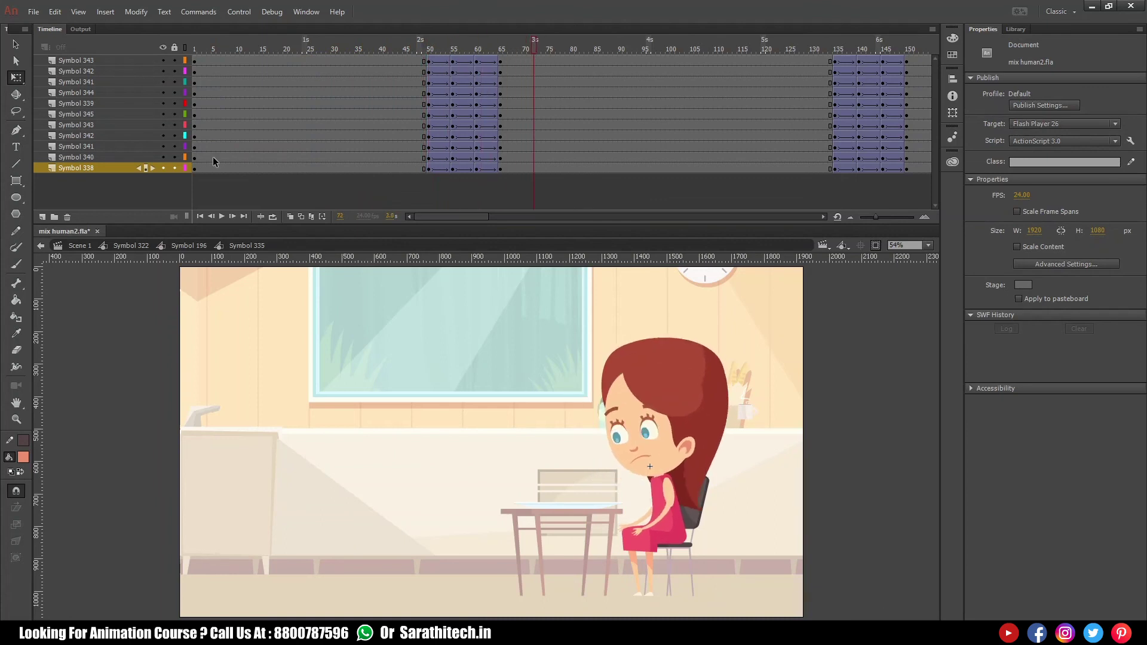
pyautogui.click(195, 249)
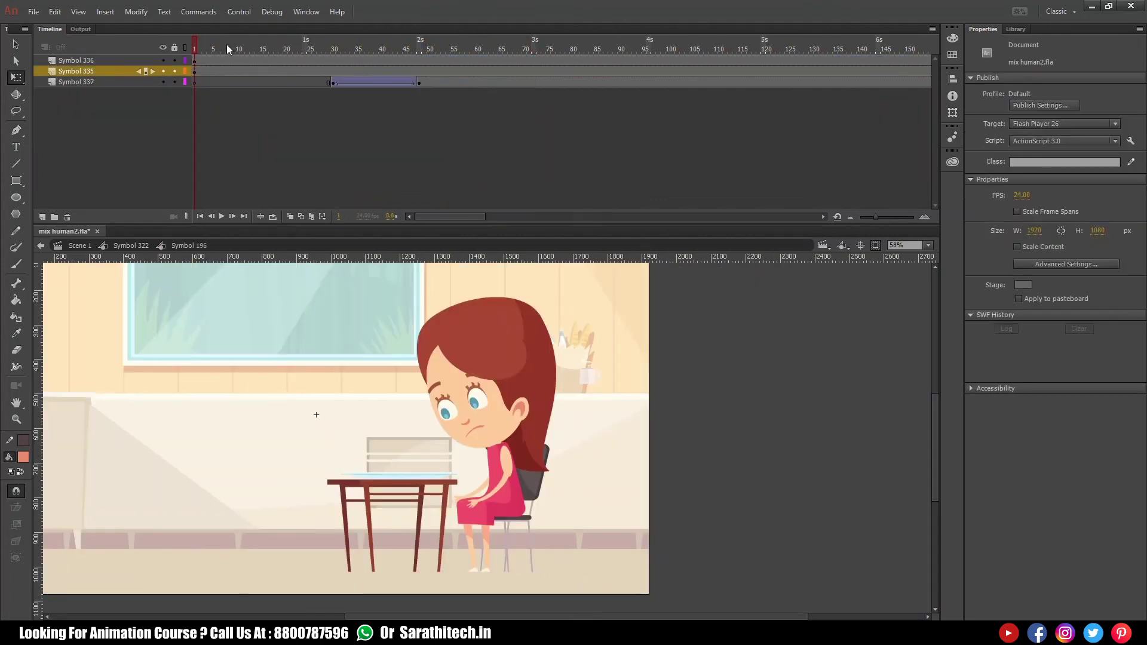
# - Add a new layer directly above the Symbol 337 layer in Symbol 196
pyautogui.click(502, 406)
pyautogui.scroll(-1, 435, 441)
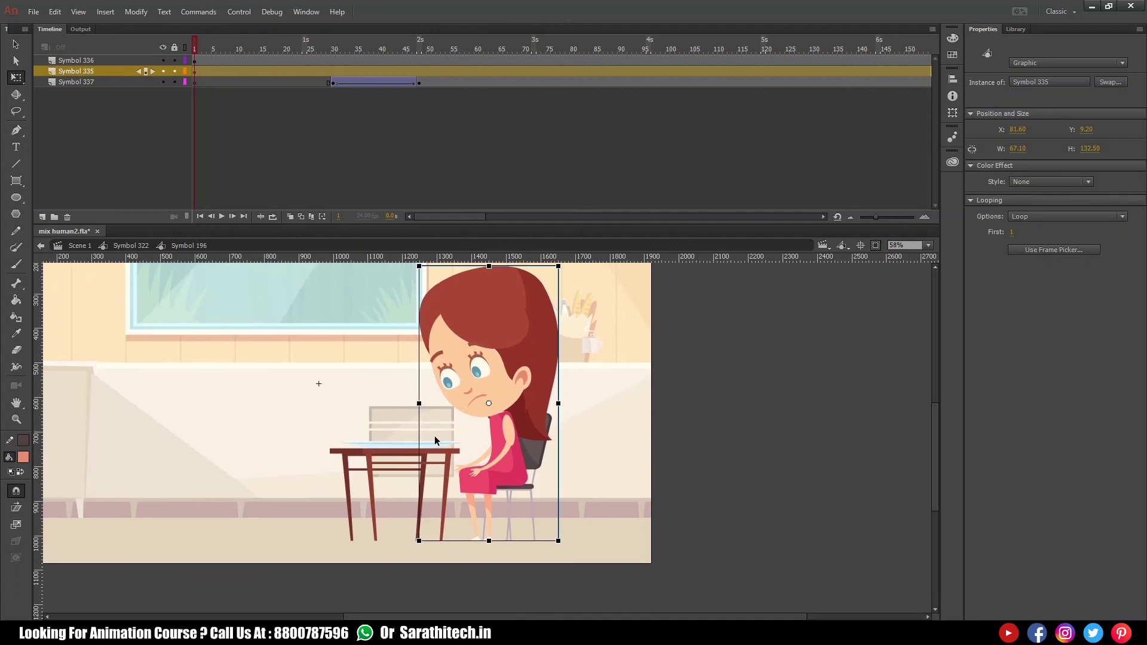
pyautogui.click(457, 447)
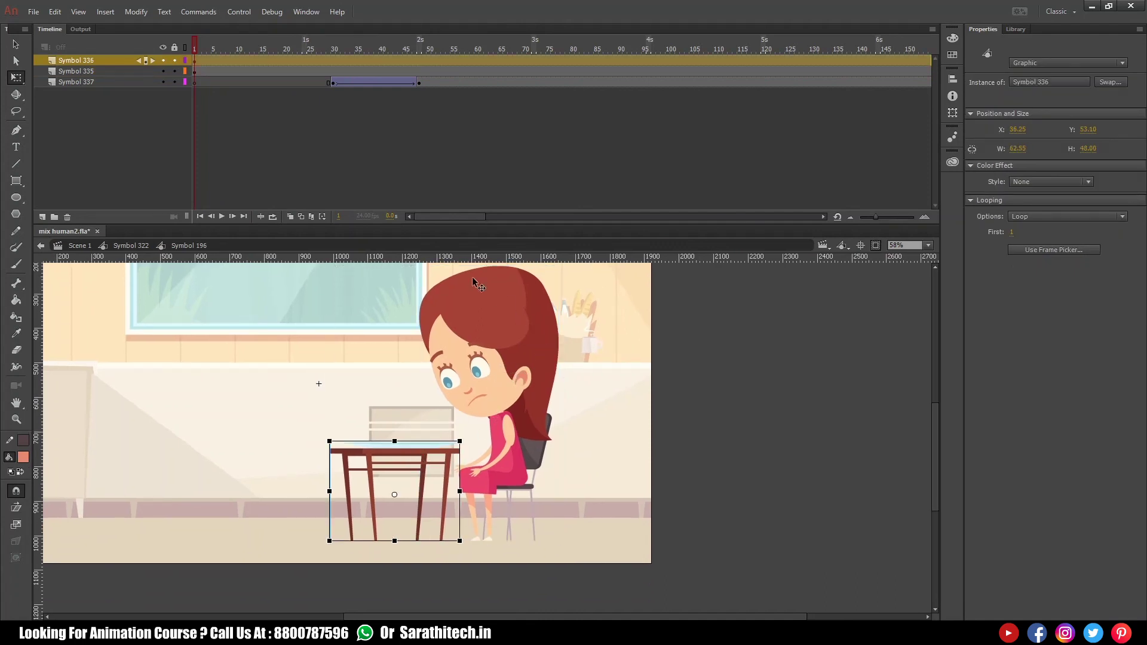
pyautogui.click(129, 83)
pyautogui.click(42, 217)
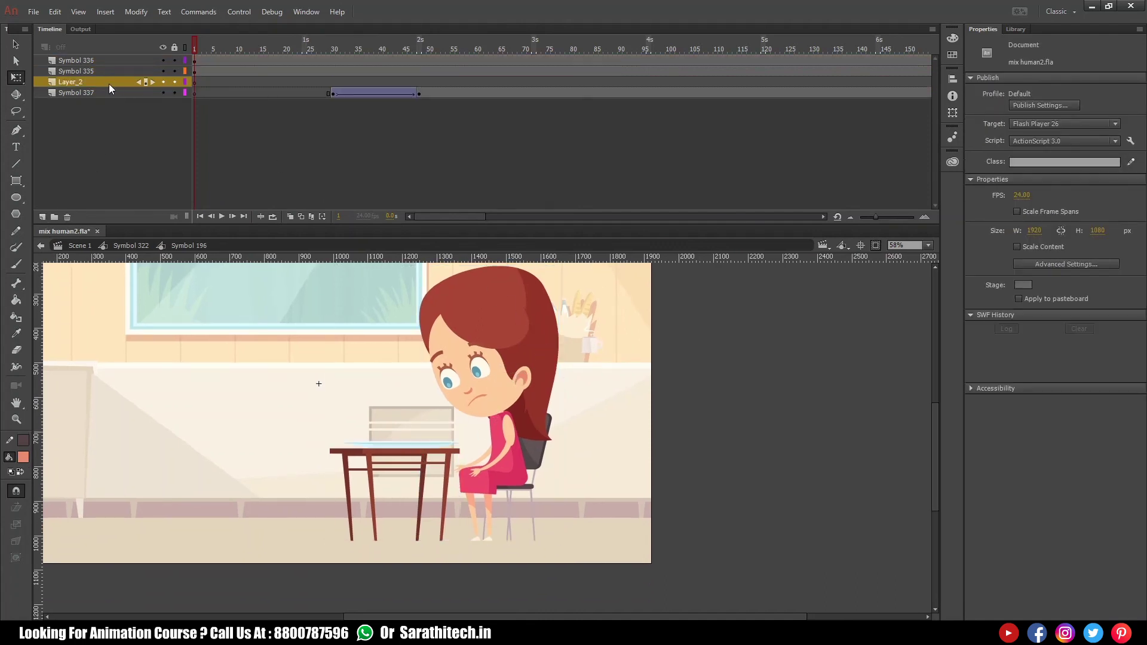
# - Move the new layer below Symbol 337 and draw a flat ellipse without outline, about 123 wide, under the table and girl
pyautogui.moveTo(108, 83); pyautogui.dragTo(153, 137)
pyautogui.moveTo(195, 419); pyautogui.dragTo(578, 531)
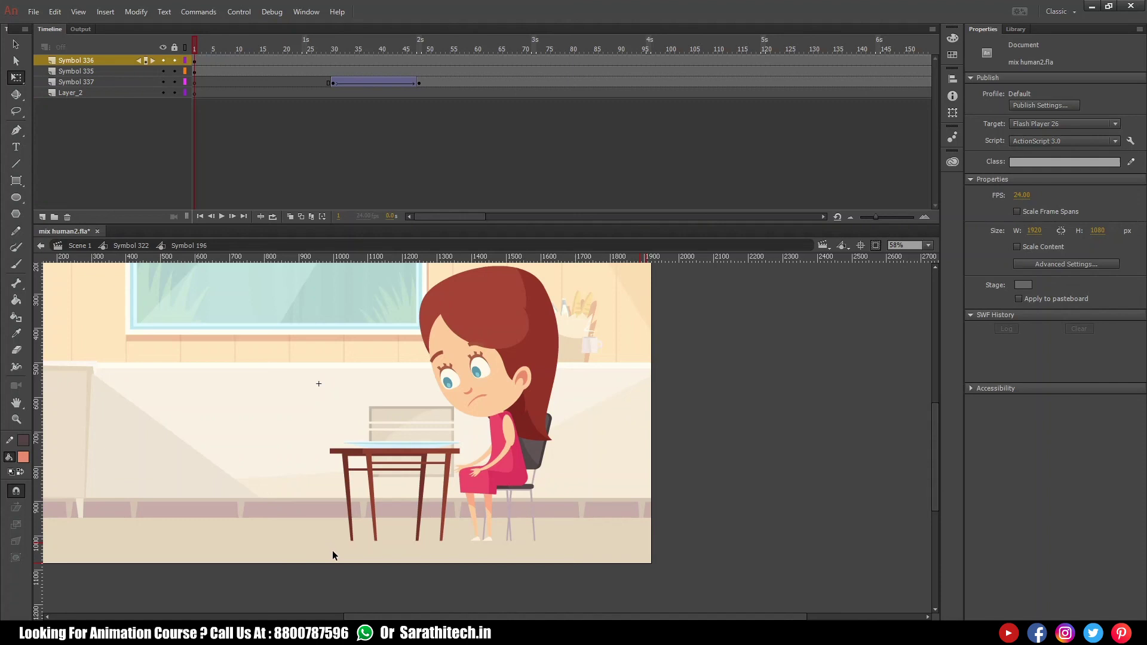
pyautogui.press('o')
pyautogui.moveTo(320, 542); pyautogui.dragTo(571, 550)
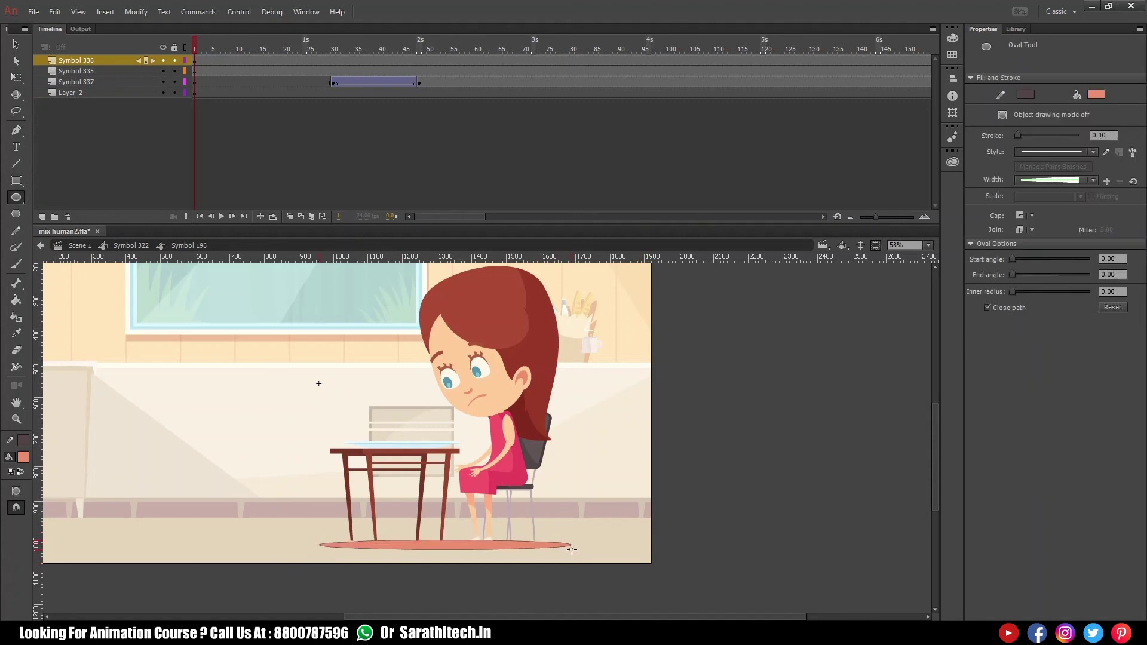
pyautogui.keyDown('ctrl'); pyautogui.doubleClick(456, 550); pyautogui.keyUp('ctrl')
pyautogui.press('Delete')
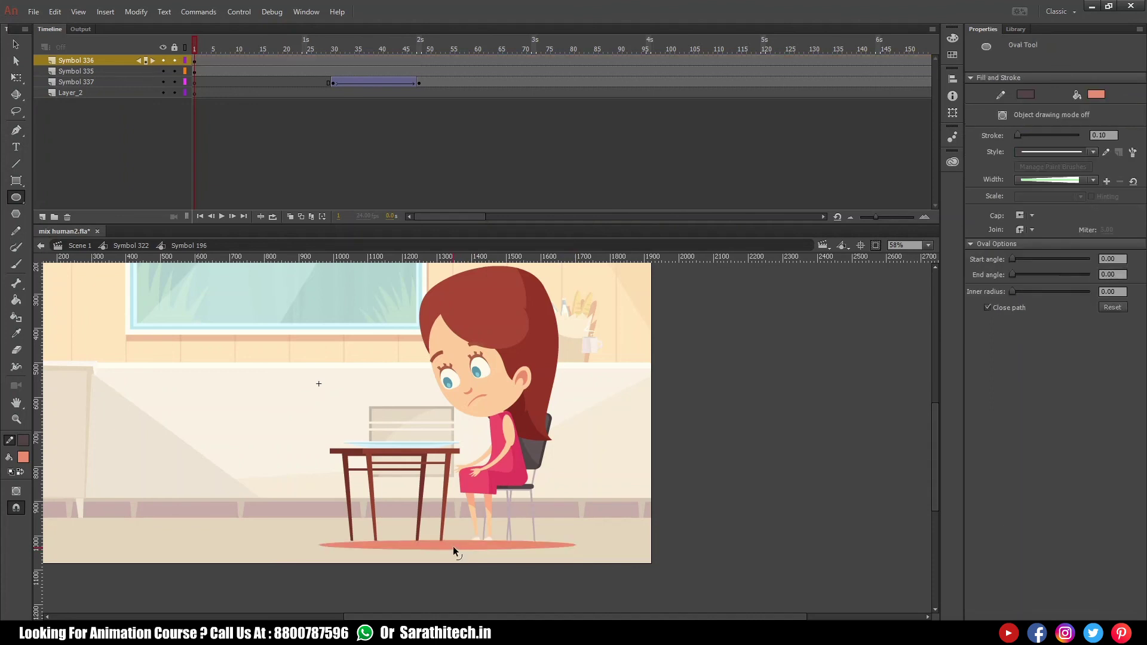
# - Fill the ellipse with black, convert it to a graphic symbol and set its alpha to 20%
pyautogui.click(22, 458)
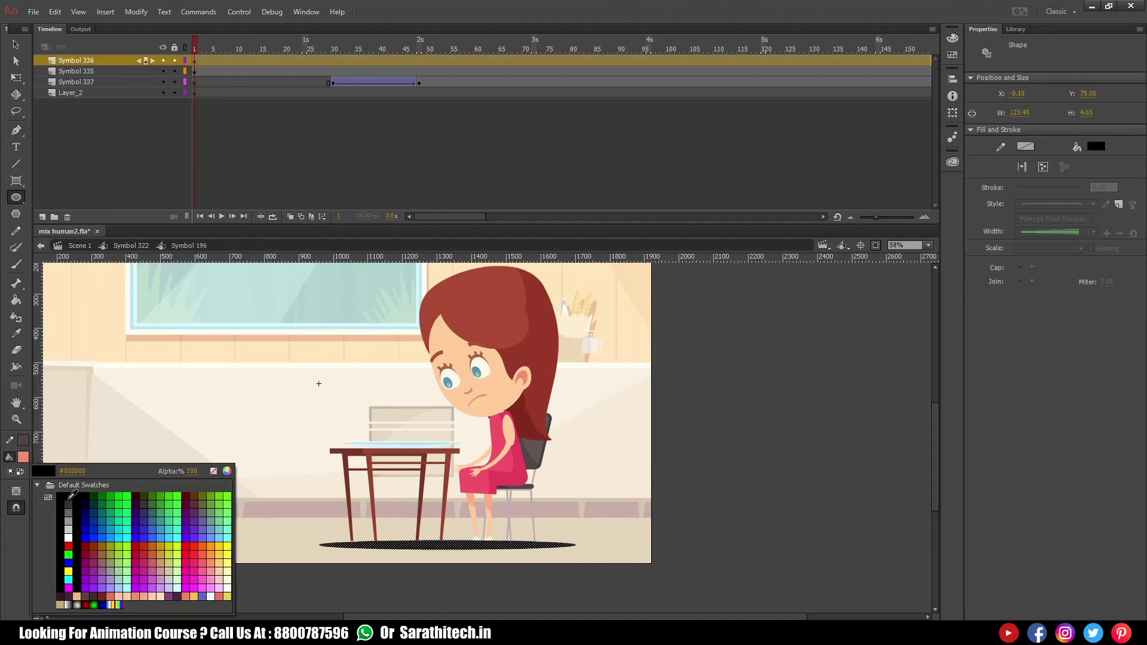
pyautogui.click(188, 499)
pyautogui.press('F8')
pyautogui.press('Return')
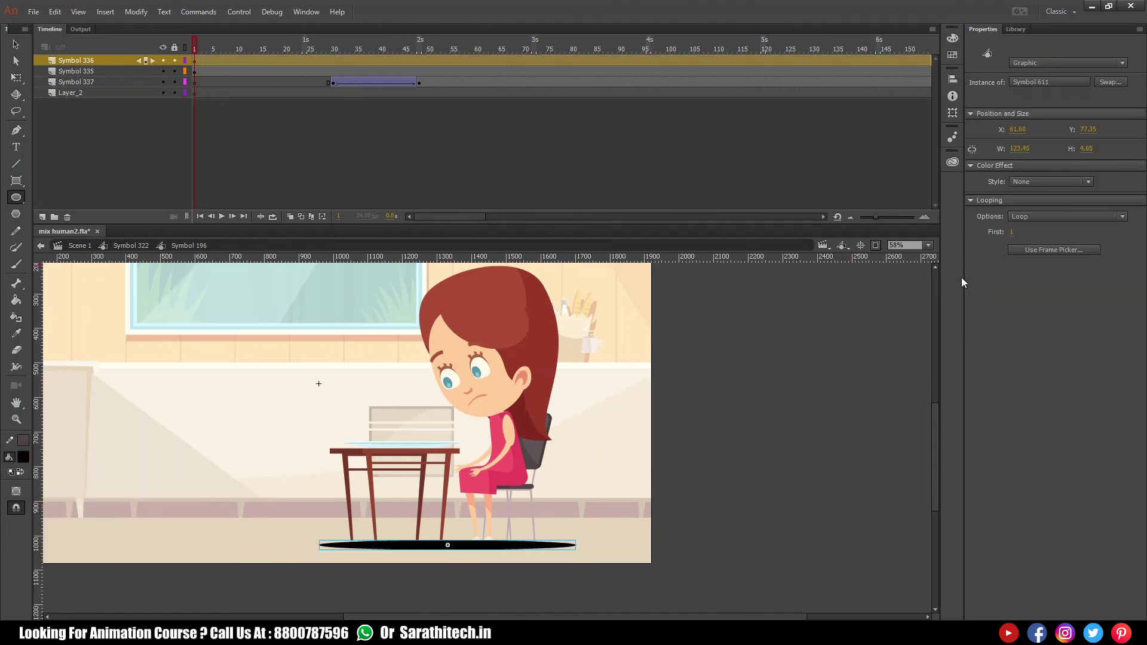
pyautogui.click(1025, 217)
pyautogui.click(1037, 180)
pyautogui.click(1040, 182)
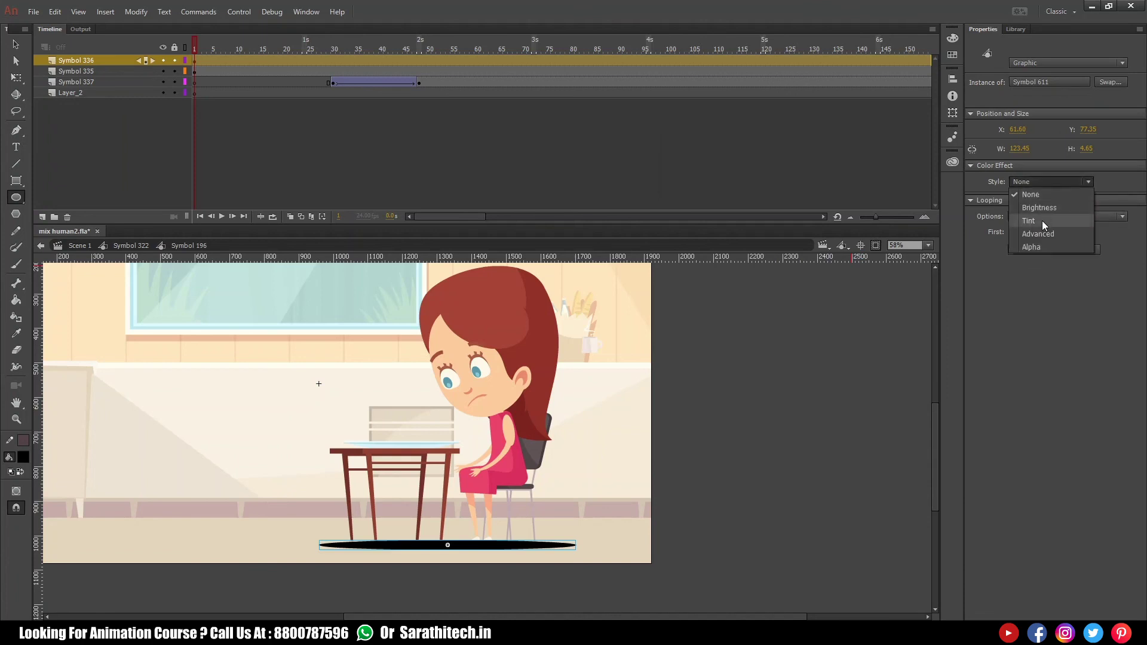
pyautogui.click(1040, 246)
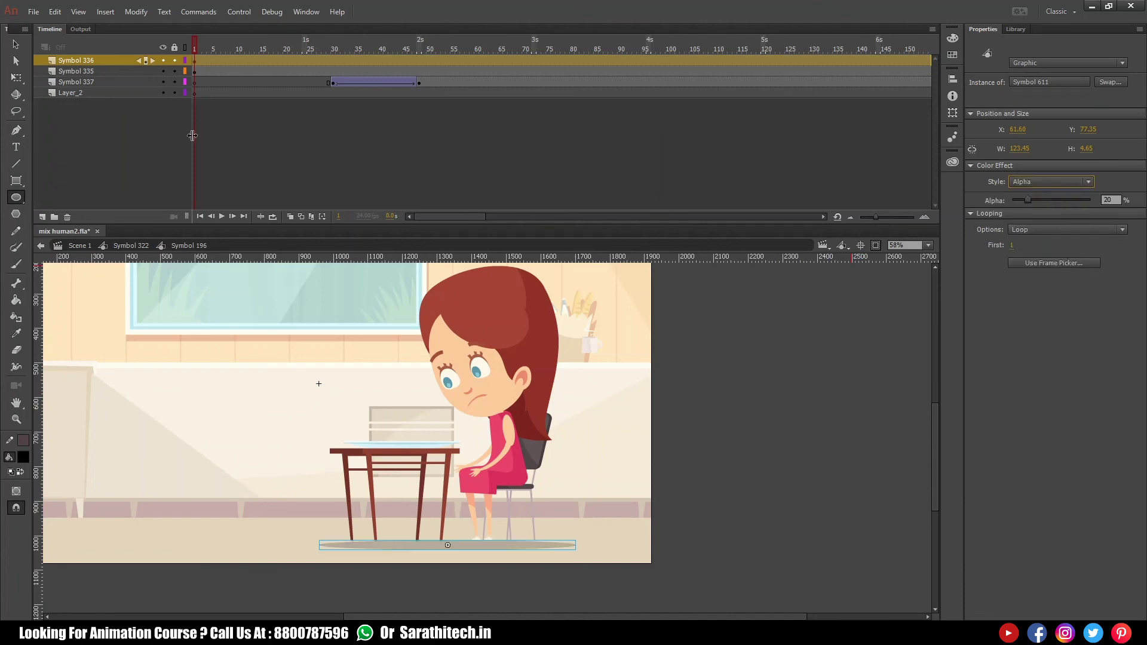
# - Try the Symbol 336 layer at the bottom of the stack, and undo everything back to the newly added layer above Symbol 337
pyautogui.moveTo(125, 60); pyautogui.dragTo(160, 153)
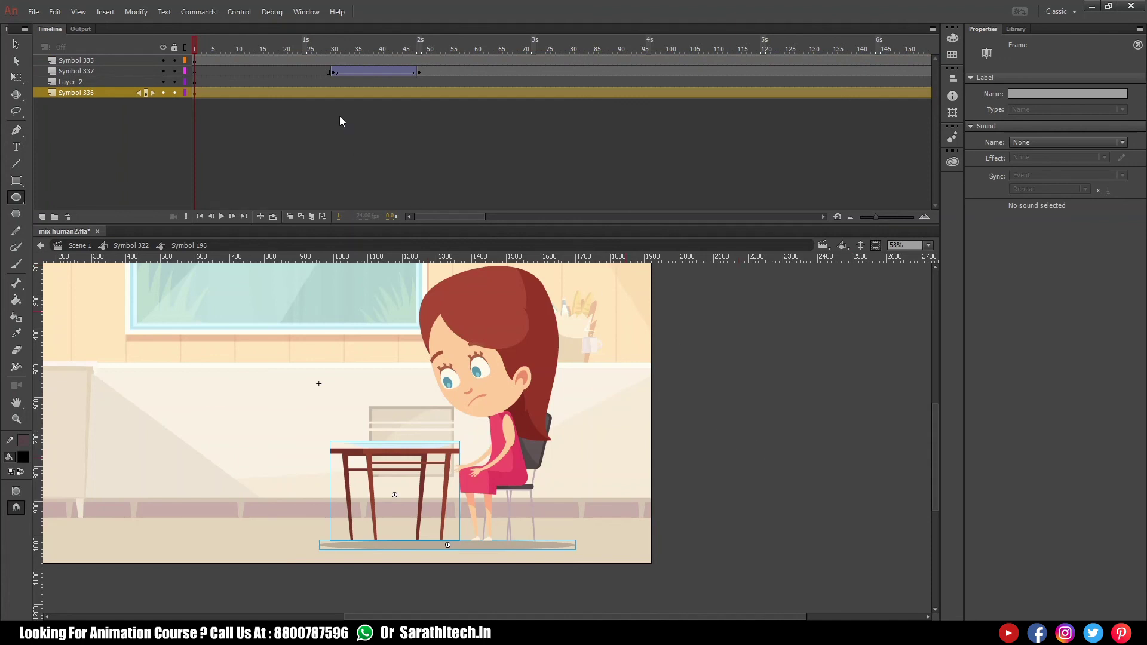
pyautogui.click(239, 47)
pyautogui.hotkey('ctrl', 'z')
pyautogui.hotkey('ctrl', 'z')
pyautogui.hotkey('ctrl', 'z')
pyautogui.hotkey('ctrl', 'z')
pyautogui.hotkey('ctrl', 'z')
pyautogui.hotkey('ctrl', 'z')
pyautogui.hotkey('ctrl', 'z')
pyautogui.hotkey('ctrl', 'z')
pyautogui.hotkey('ctrl', 'z')
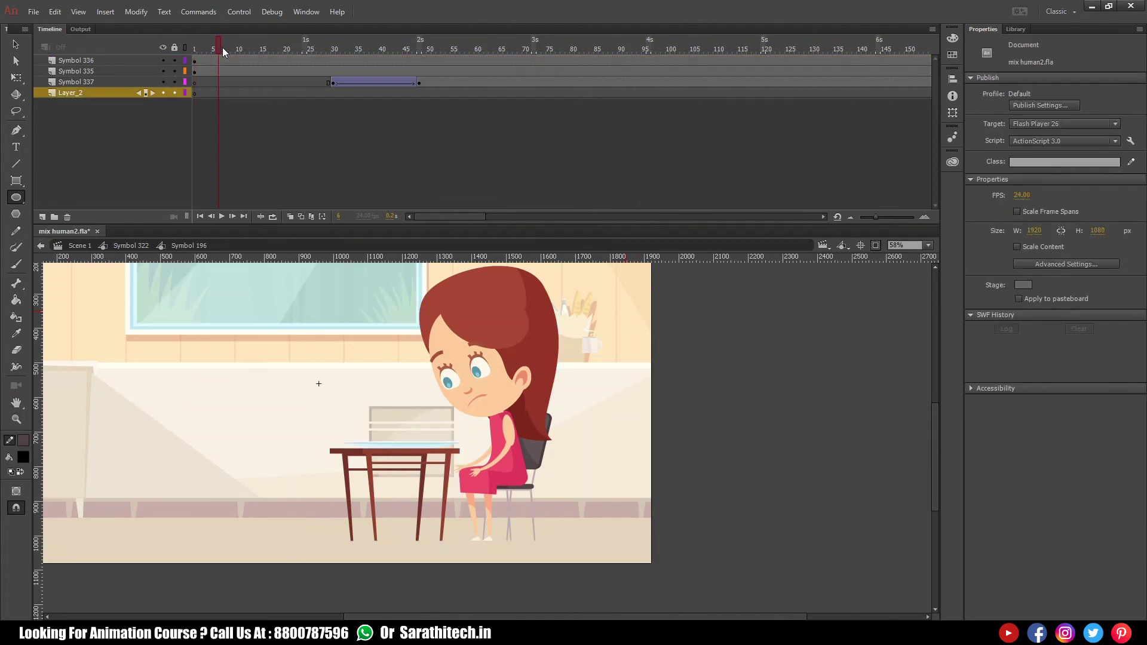
pyautogui.hotkey('ctrl', 'z')
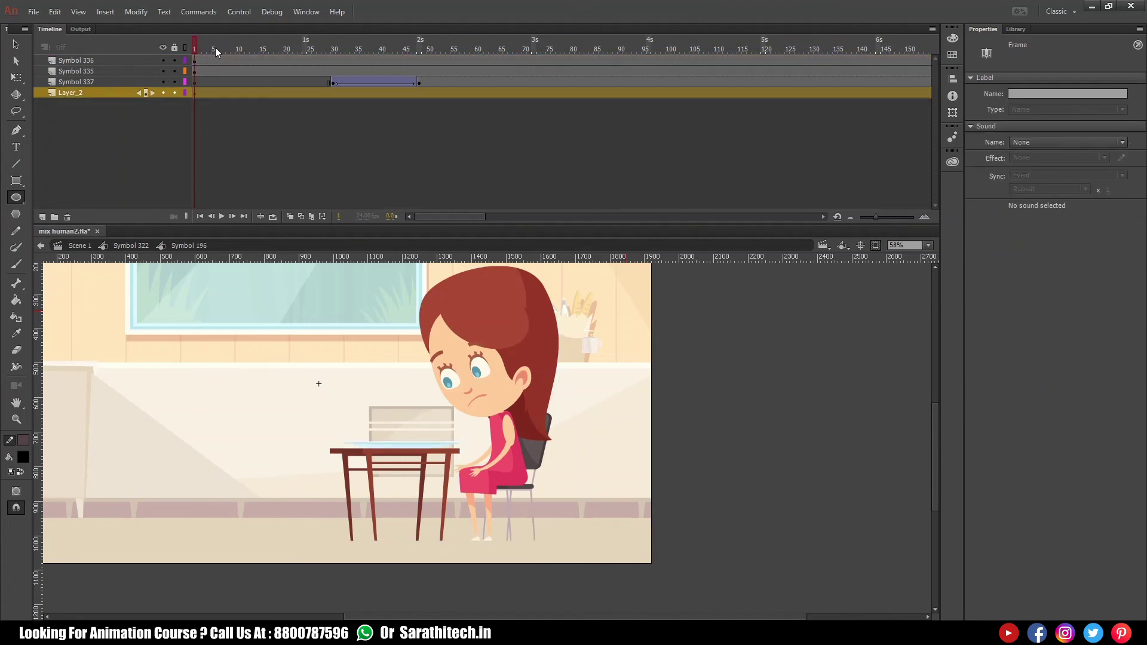
pyautogui.hotkey('ctrl', 'z')
pyautogui.hotkey('ctrl', 'z')
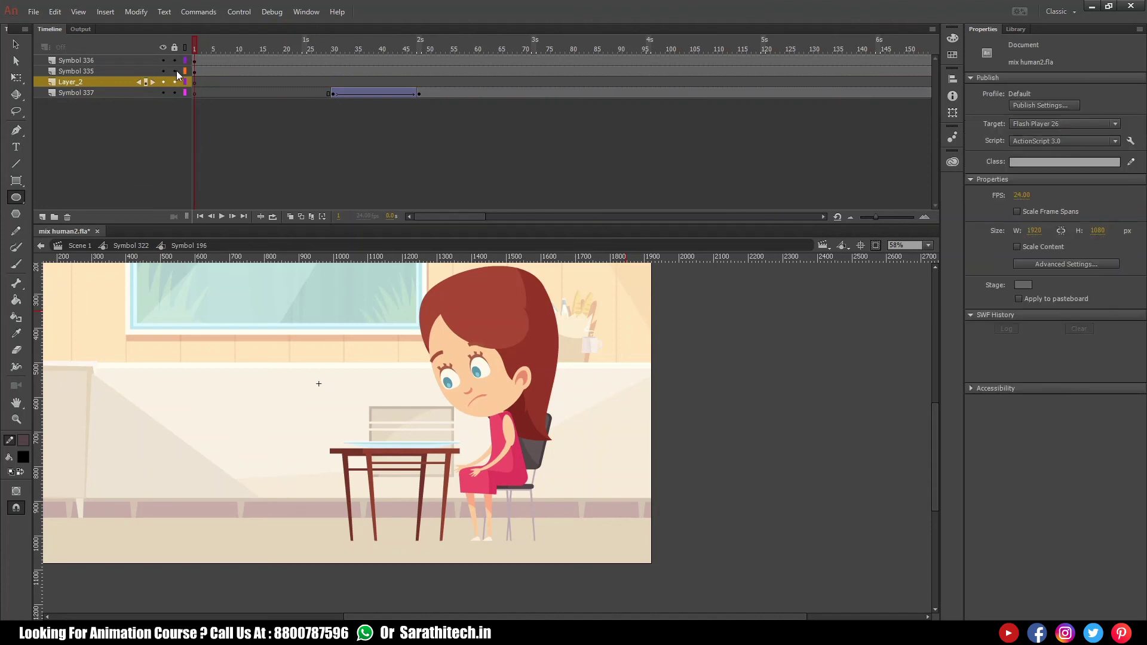
# - Fit the whole scene in view and scrub from frame 1 past the robot's entrance and back to frame 1
pyautogui.click(193, 94)
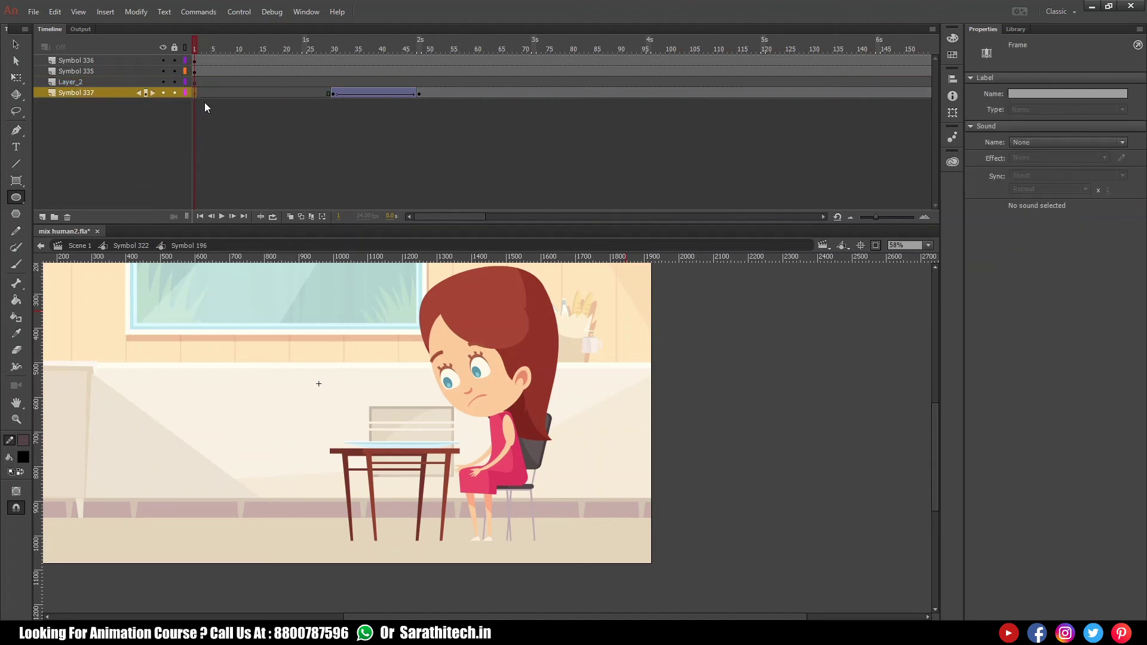
pyautogui.click(359, 381)
pyautogui.click(877, 246)
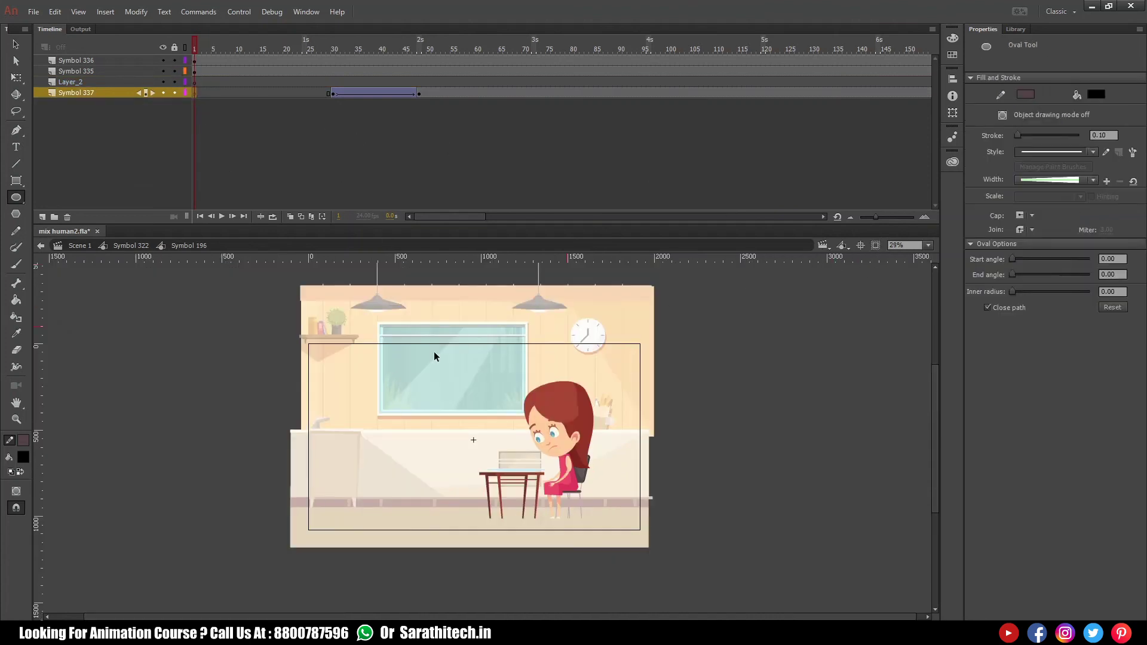
pyautogui.moveTo(244, 48); pyautogui.dragTo(448, 70)
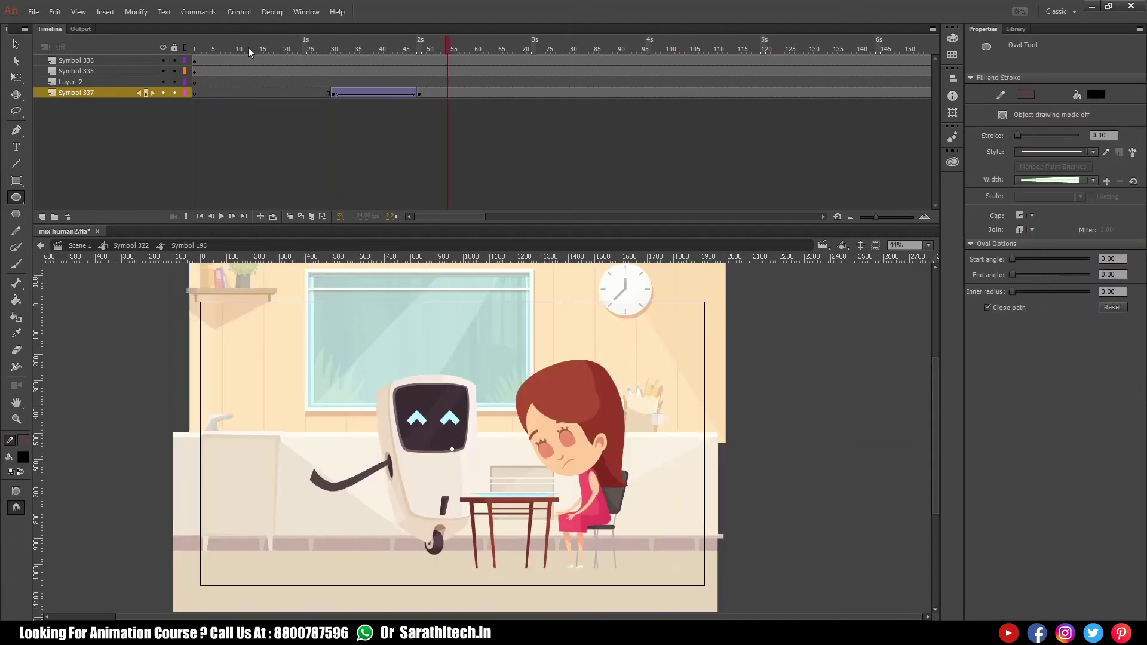
pyautogui.moveTo(248, 48); pyautogui.dragTo(198, 93)
# - On frame 1 of Layer_2, draw a black ellipse about 113 by 9 under the table and chair and remove its outline
pyautogui.click(198, 84)
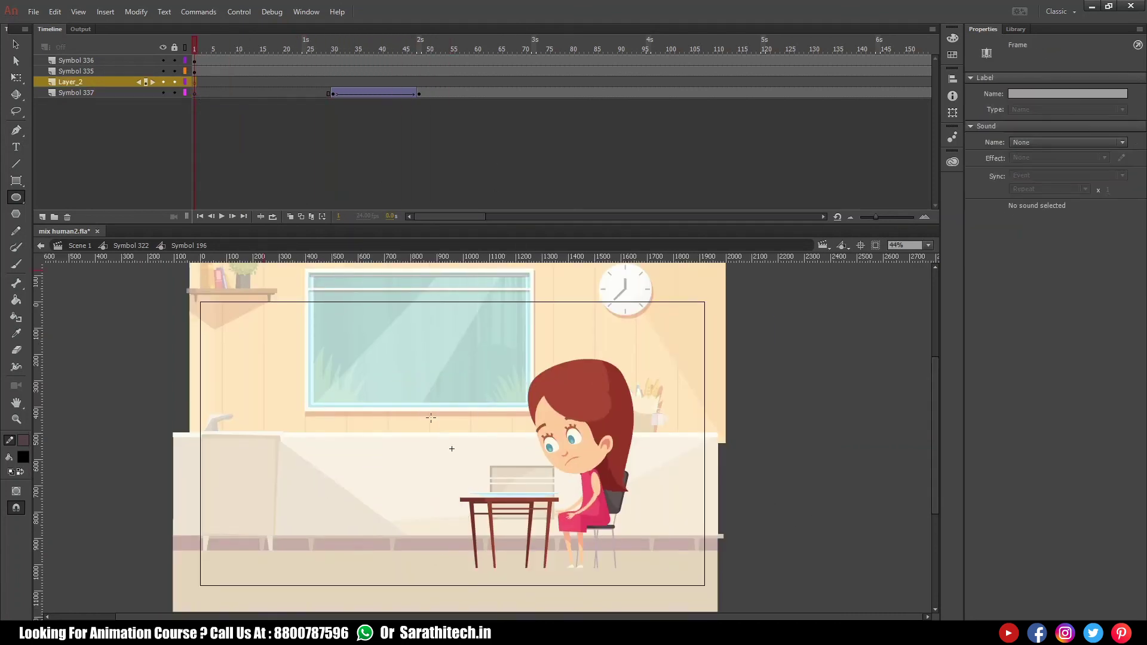
pyautogui.press('o')
pyautogui.moveTo(459, 571); pyautogui.dragTo(640, 582)
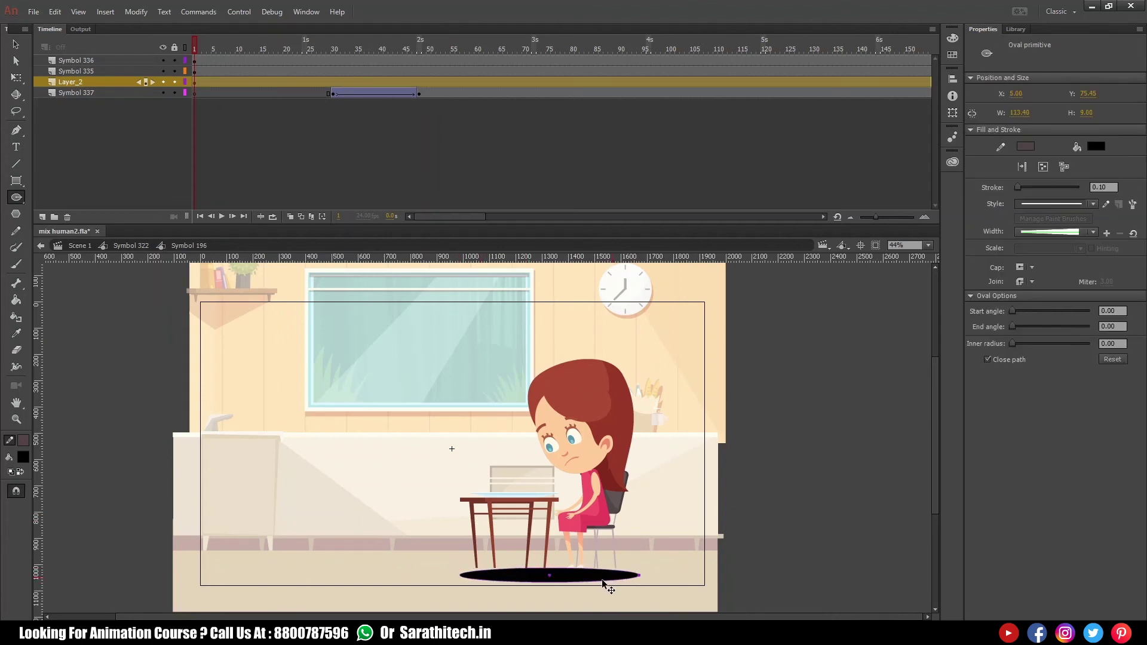
pyautogui.hotkey('ctrl', 'b')
pyautogui.click(583, 578)
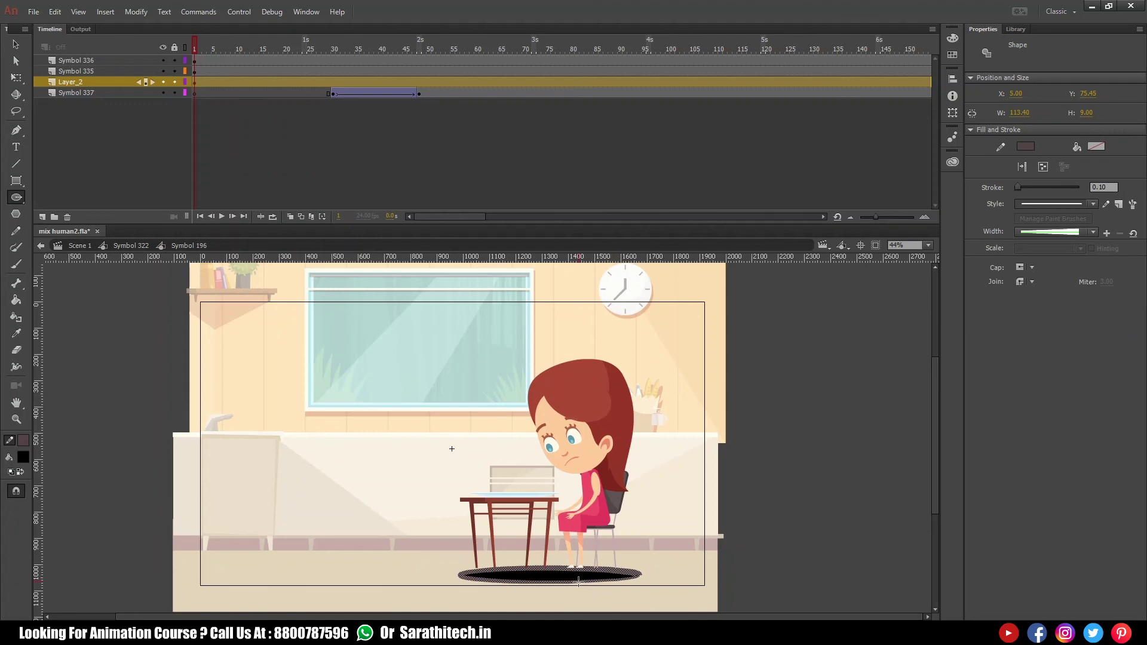
pyautogui.press('Delete')
# - Convert the black ellipse under the table to a graphic symbol and set its alpha to 20%
pyautogui.keyDown('ctrl'); pyautogui.click(573, 579); pyautogui.keyUp('ctrl')
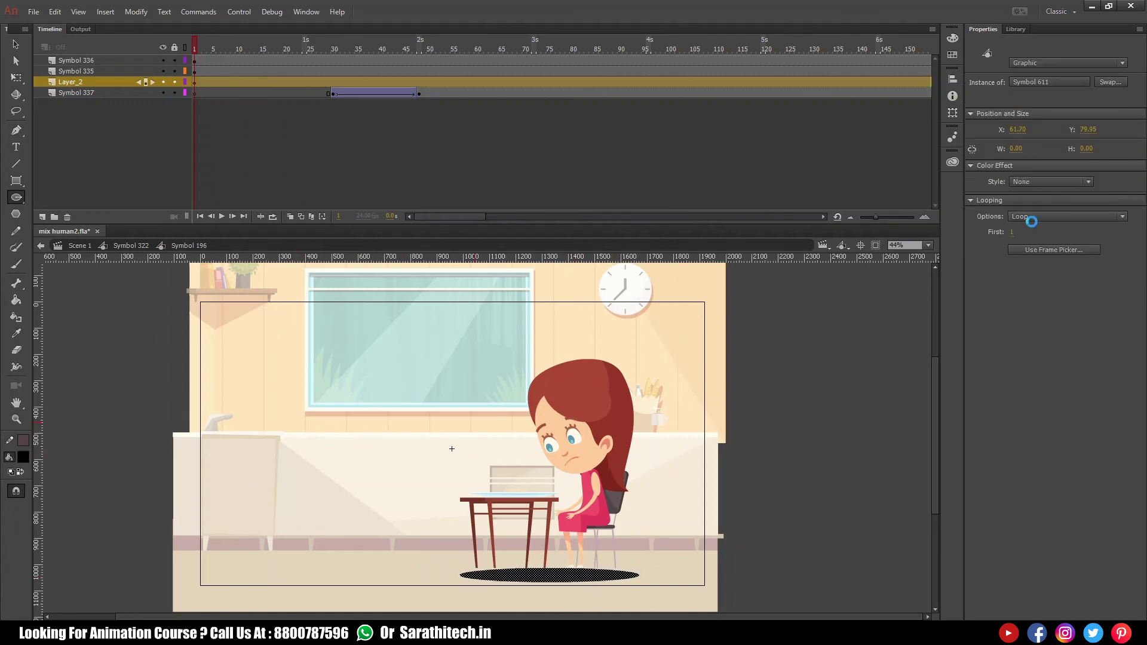
pyautogui.click(1035, 183)
pyautogui.click(1032, 250)
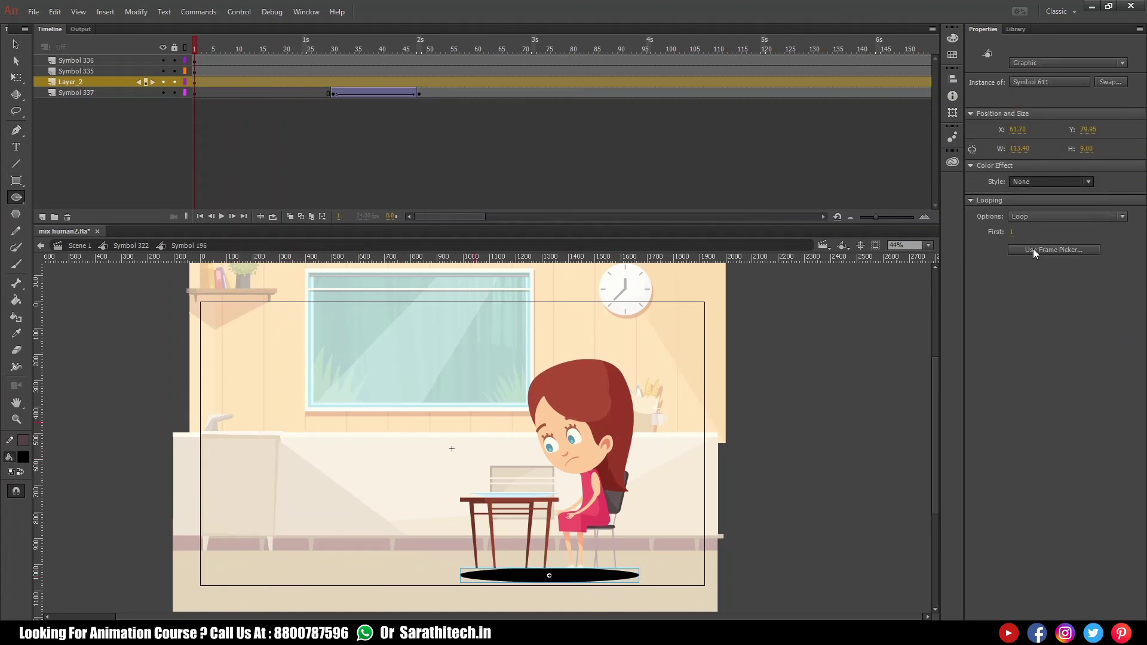
pyautogui.click(1106, 200)
pyautogui.write('20')
# - Shift the shadow up under the table legs and the girl's feet and flatten it to about half its height
pyautogui.moveTo(454, 497); pyautogui.dragTo(692, 609)
pyautogui.moveTo(553, 508); pyautogui.dragTo(546, 488)
pyautogui.click(596, 470)
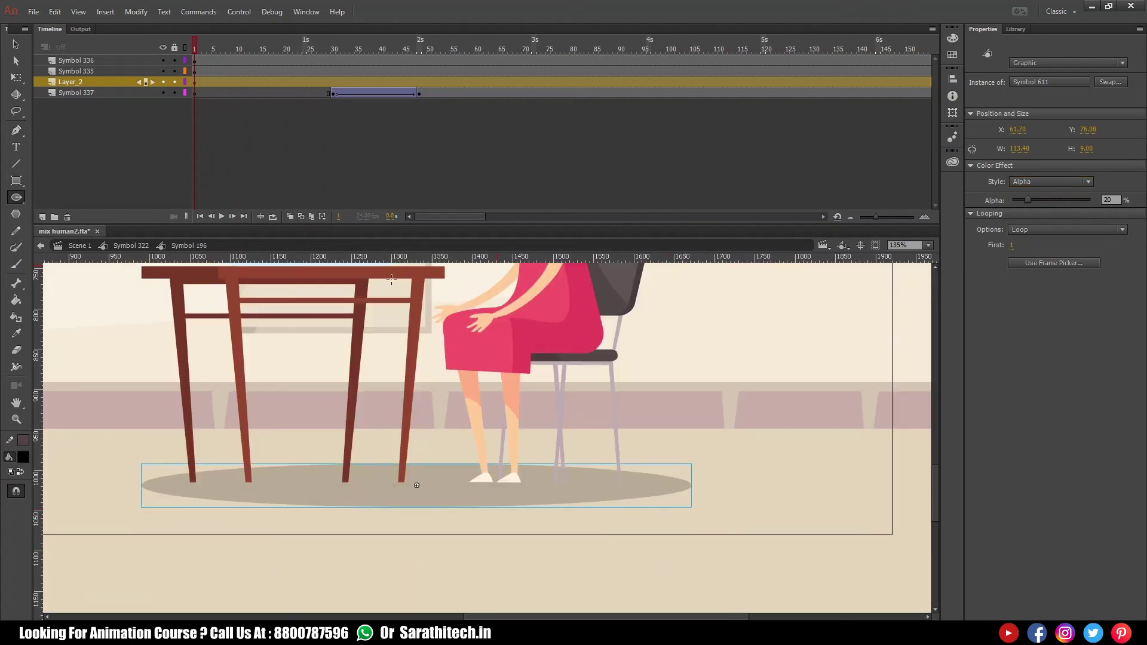
pyautogui.press('q')
pyautogui.moveTo(417, 464); pyautogui.dragTo(419, 473)
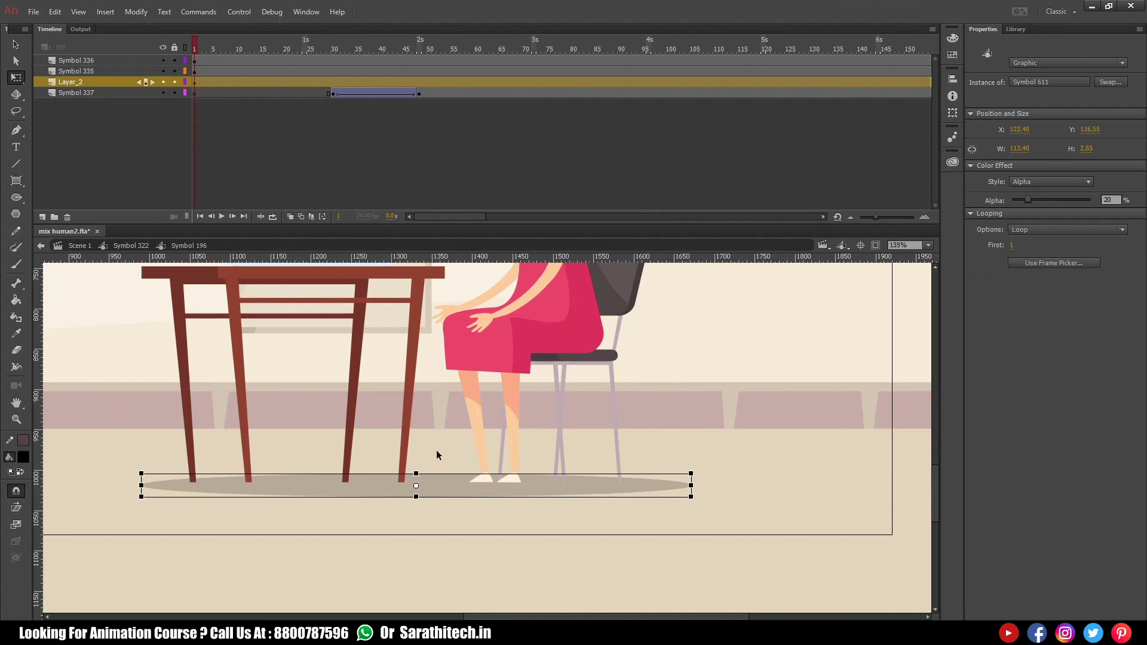
# - Move the shadow's layer below Symbol 337 and check the shadow in the whole scene once the robot has entered
pyautogui.moveTo(106, 92); pyautogui.dragTo(107, 96)
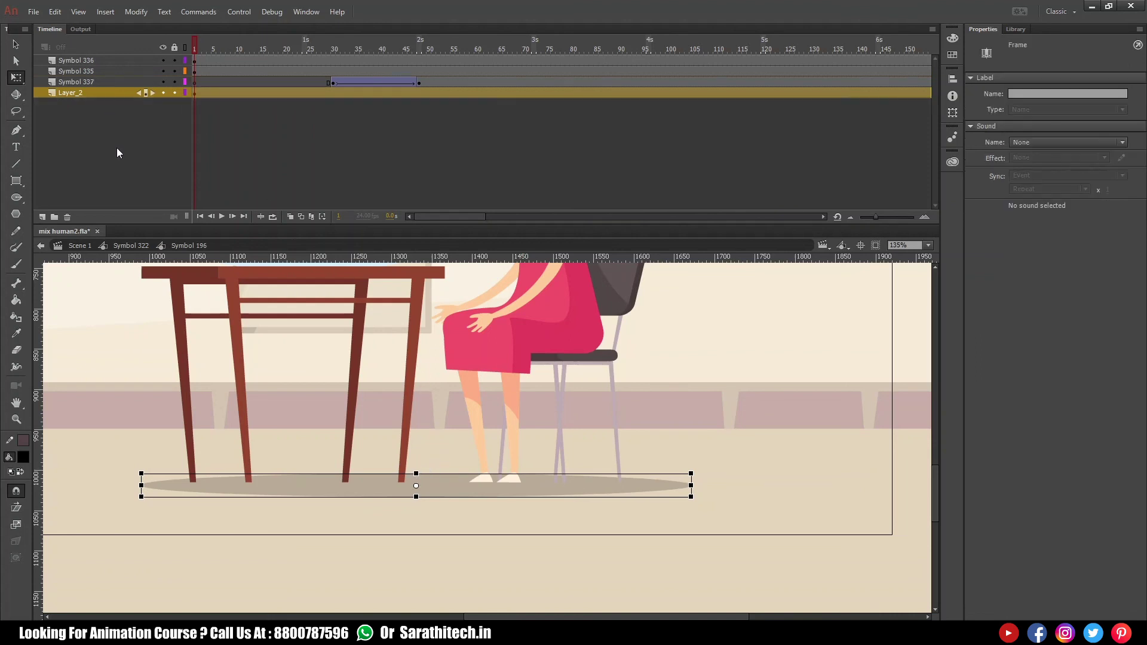
pyautogui.keyDown('ctrl'); pyautogui.keyDown('shift'); pyautogui.click(436, 423); pyautogui.keyUp('shift'); pyautogui.keyUp('ctrl')
pyautogui.keyDown('ctrl'); pyautogui.keyDown('shift'); pyautogui.click(436, 422); pyautogui.keyUp('shift'); pyautogui.keyUp('ctrl')
pyautogui.moveTo(461, 520); pyautogui.dragTo(460, 539)
pyautogui.moveTo(179, 357); pyautogui.dragTo(801, 541)
pyautogui.moveTo(329, 49); pyautogui.dragTo(439, 53)
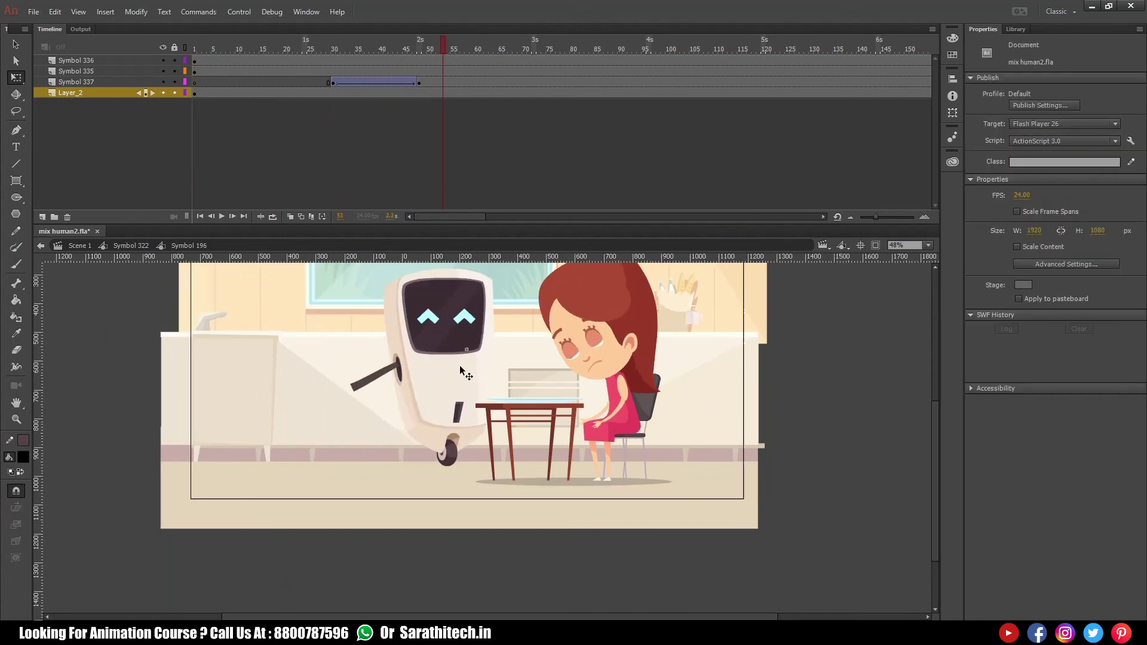
# - Open the robot's Symbol 337 and add a new layer at the bottom of its layer stack
pyautogui.doubleClick(446, 380)
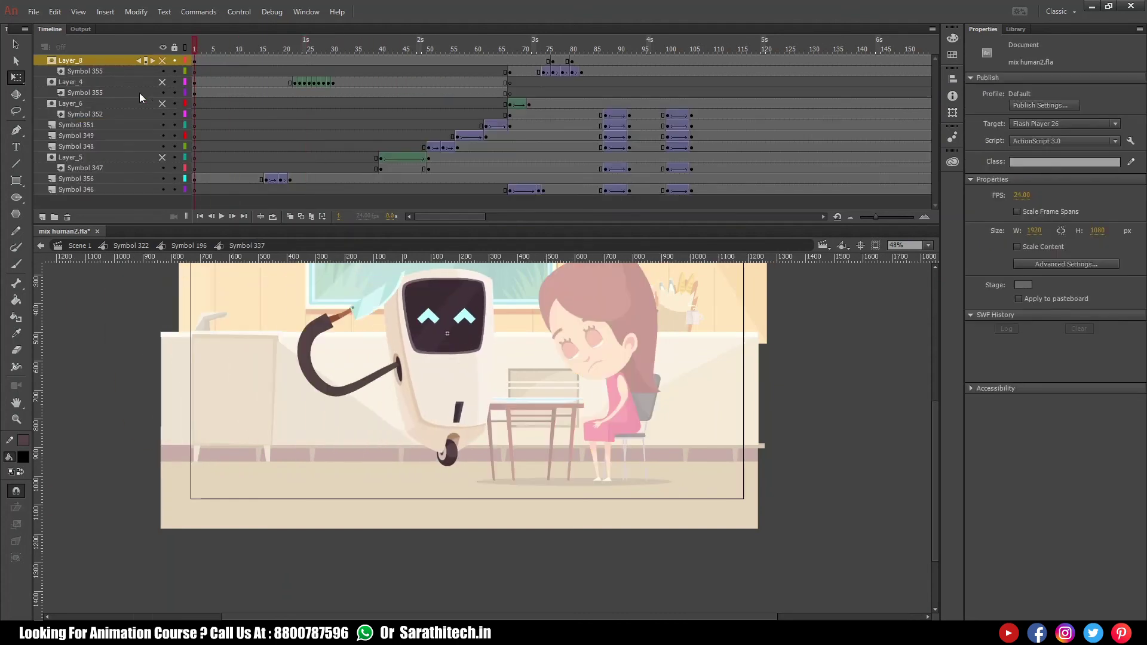
pyautogui.click(43, 217)
pyautogui.moveTo(101, 83); pyautogui.dragTo(103, 286)
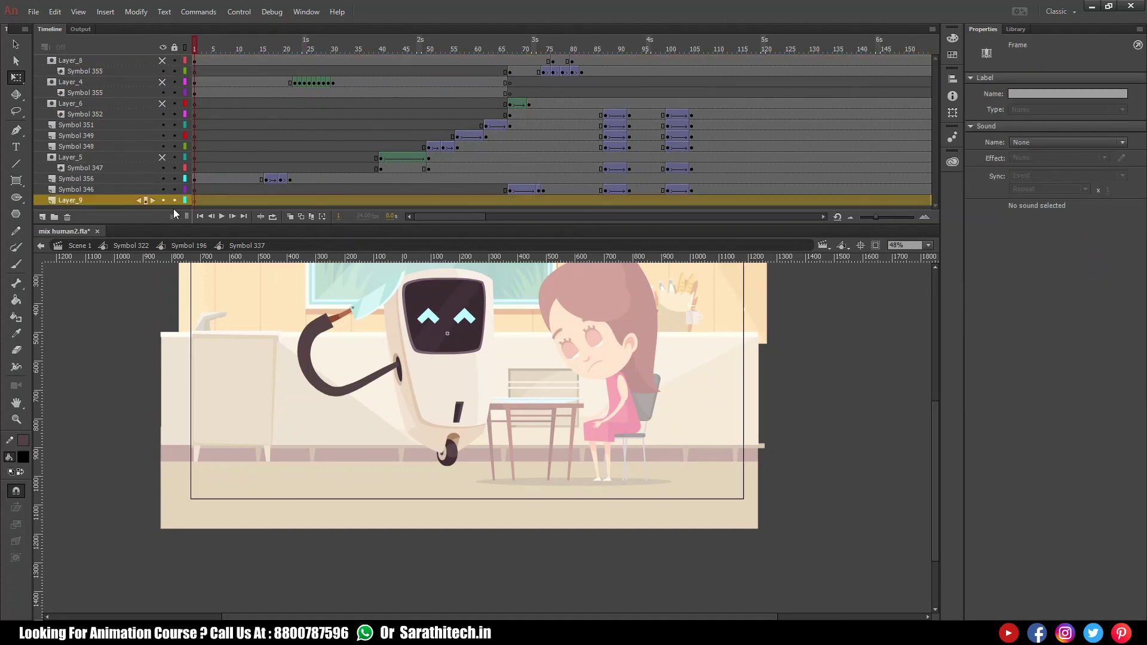
pyautogui.click(194, 200)
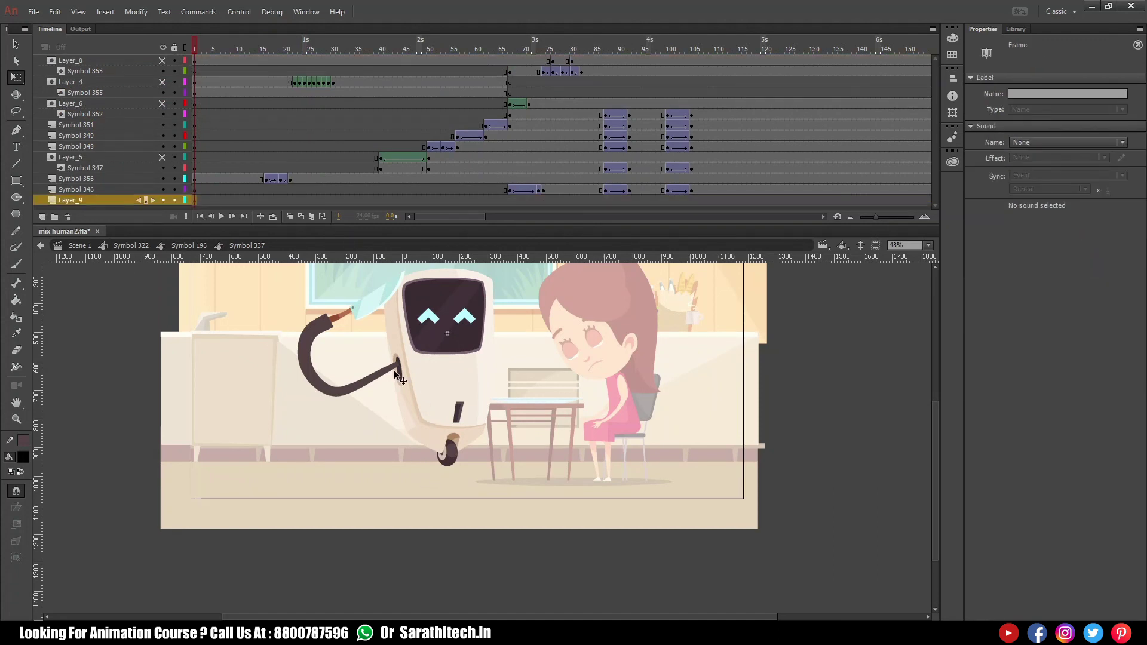
# - Draw a flat black ellipse about 64 by 4 on the floor below the robot's wheel and remove its outline
pyautogui.press('n')
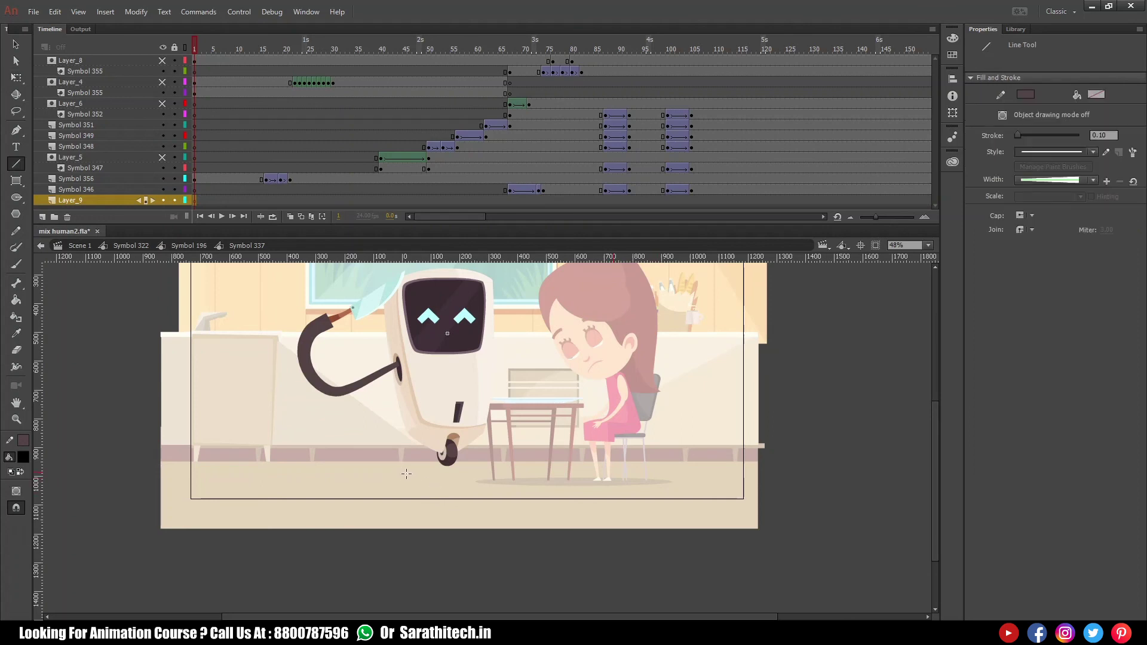
pyautogui.press('o')
pyautogui.moveTo(489, 476); pyautogui.dragTo(495, 480)
pyautogui.hotkey('ctrl', 'b')
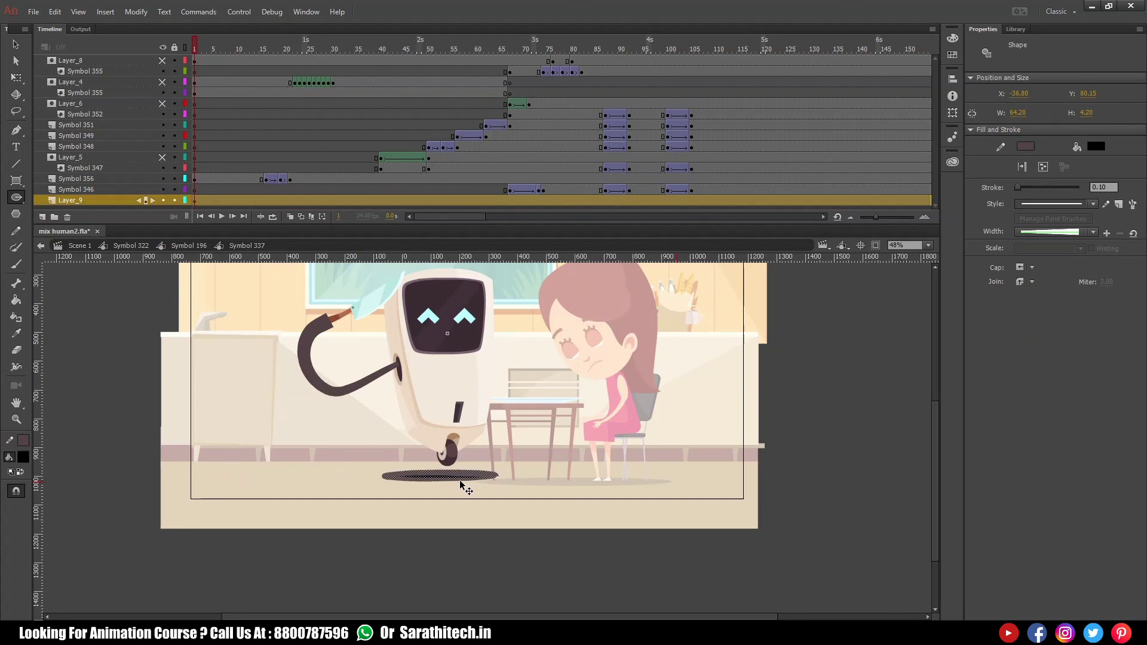
pyautogui.keyDown('ctrl'); pyautogui.click(472, 464); pyautogui.keyUp('ctrl')
pyautogui.keyDown('ctrl'); pyautogui.click(466, 479); pyautogui.keyUp('ctrl')
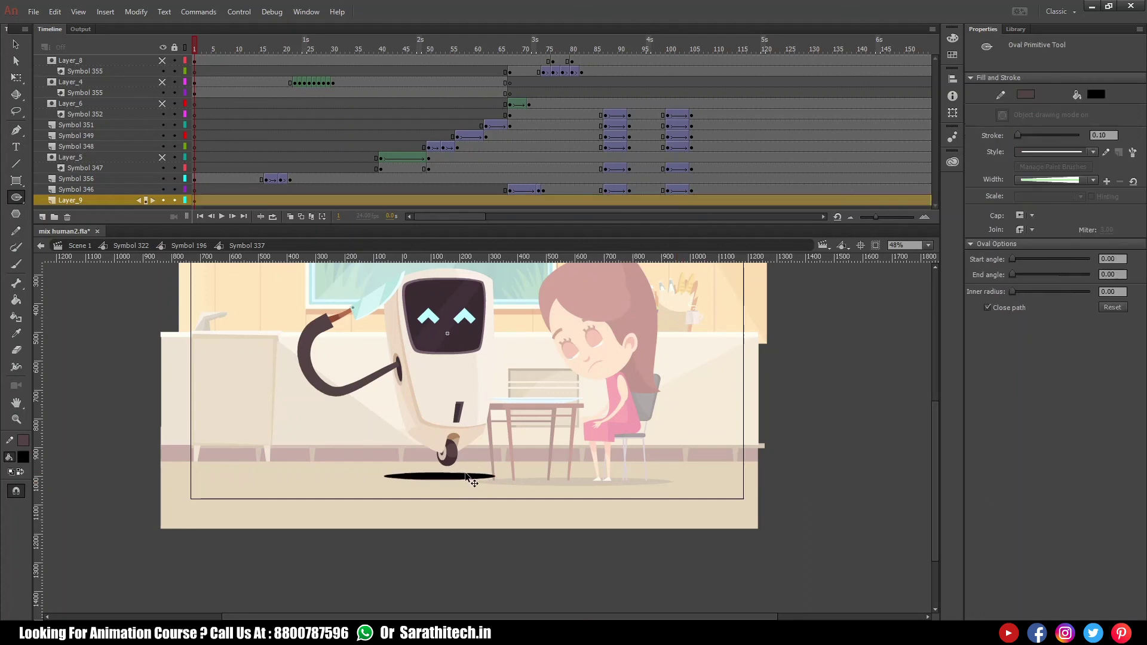
pyautogui.press('Delete')
# - Convert the ellipse under the robot to a graphic symbol and set its alpha to 20%
pyautogui.keyDown('ctrl'); pyautogui.click(469, 477); pyautogui.keyUp('ctrl')
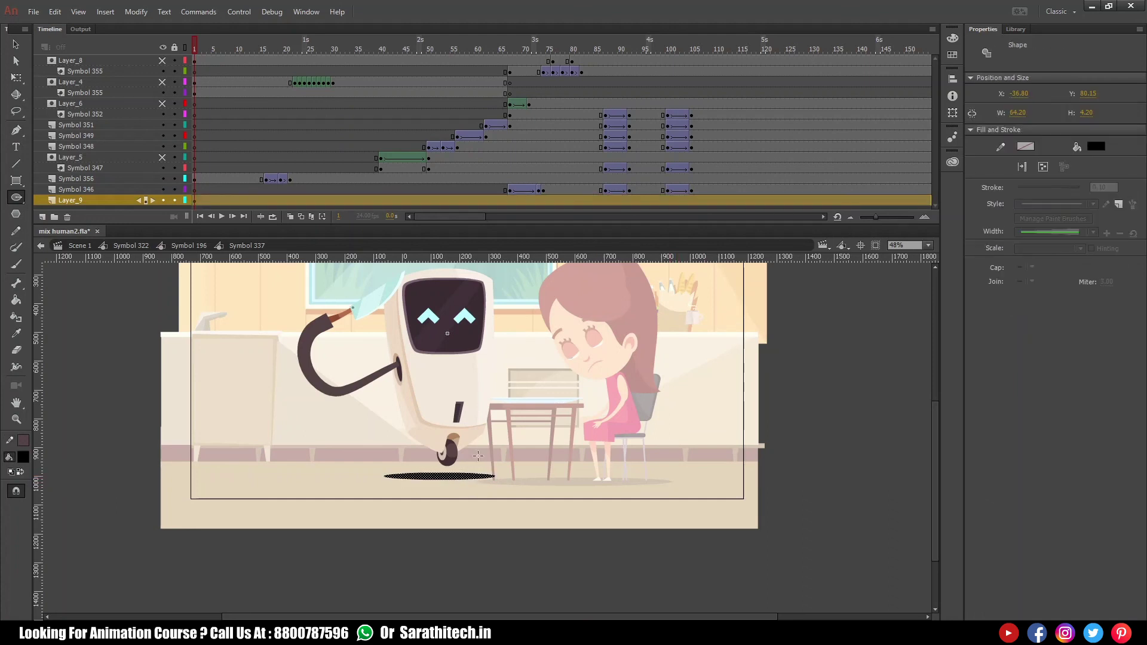
pyautogui.press('F8')
pyautogui.press('Return')
pyautogui.click(1047, 183)
pyautogui.click(1048, 246)
# - Move the robot's shadow up and centre it directly beneath the wheel
pyautogui.click(535, 498)
pyautogui.scroll(3, 532, 493)
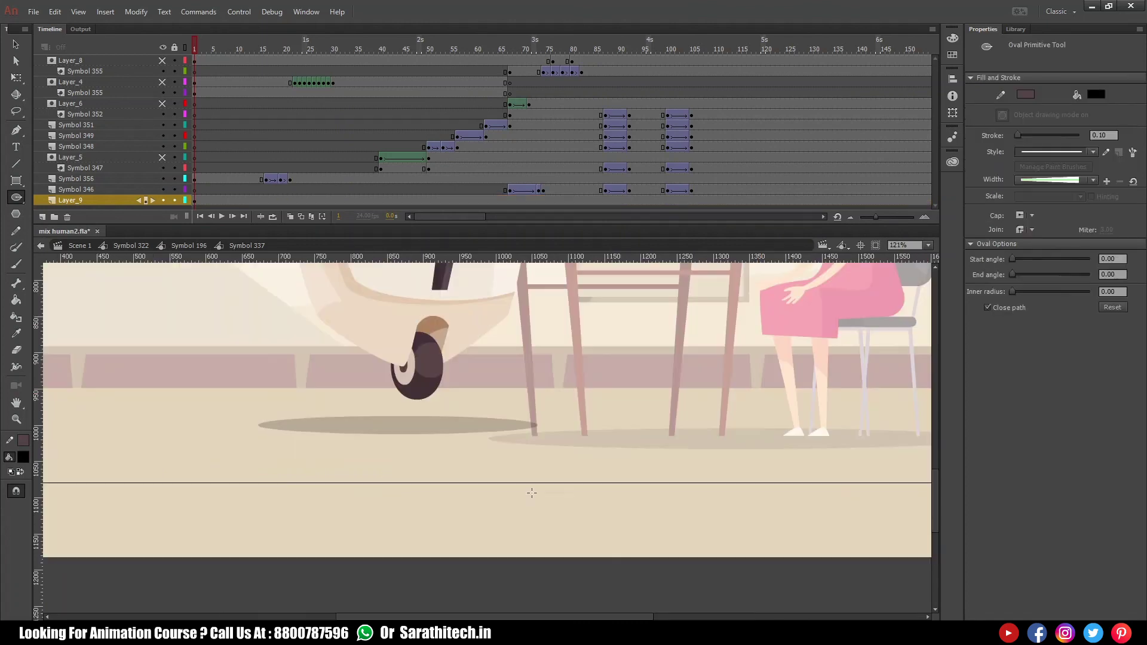
pyautogui.moveTo(424, 420); pyautogui.dragTo(450, 396)
pyautogui.scroll(-2, 478, 430)
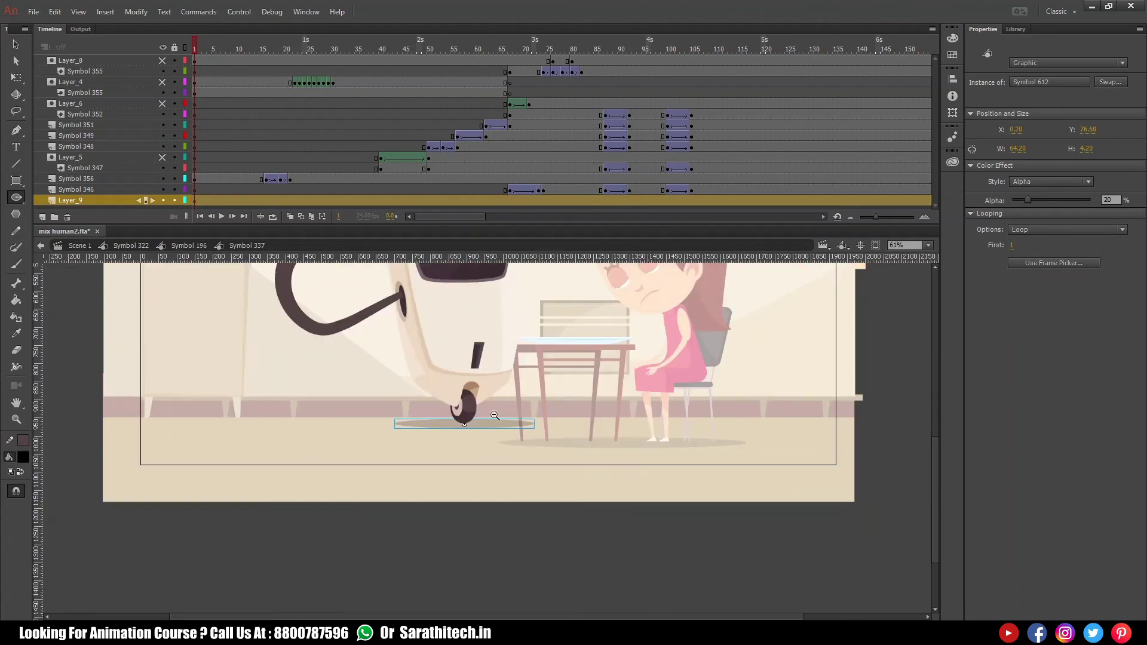
# - Scale the robot's shadow down to about 52 by 3.4 and nudge it up slightly beneath the wheel
pyautogui.hotkey('ctrl', 'alt', 's')
pyautogui.write('90')
pyautogui.press('Return')
pyautogui.scroll(3, 498, 394)
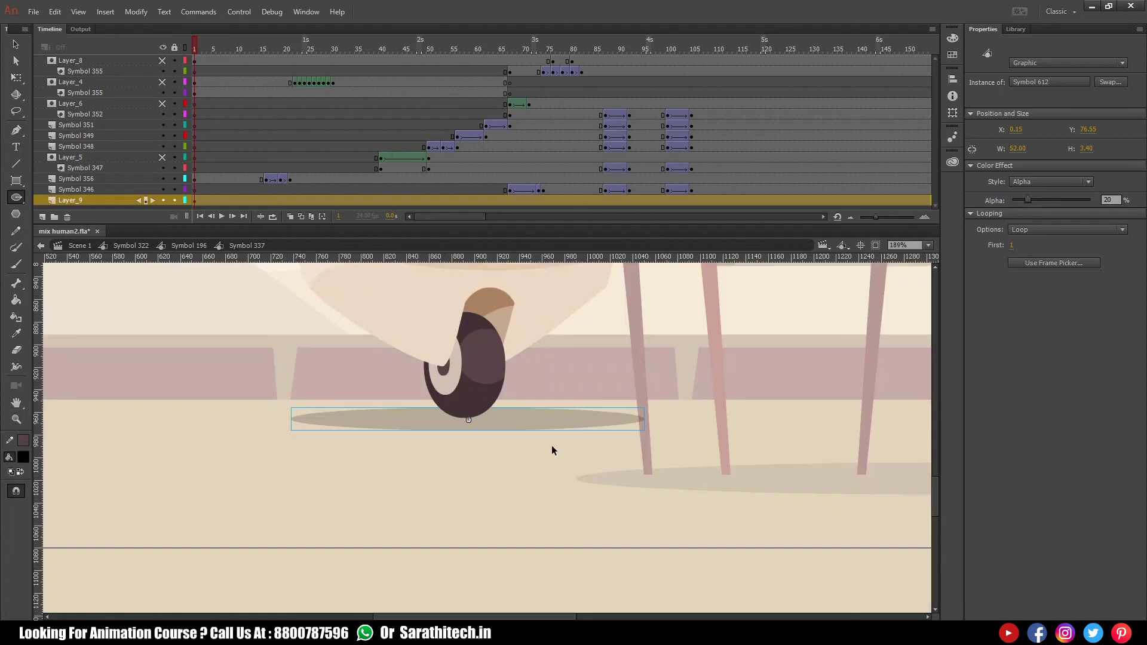
pyautogui.press('Up')
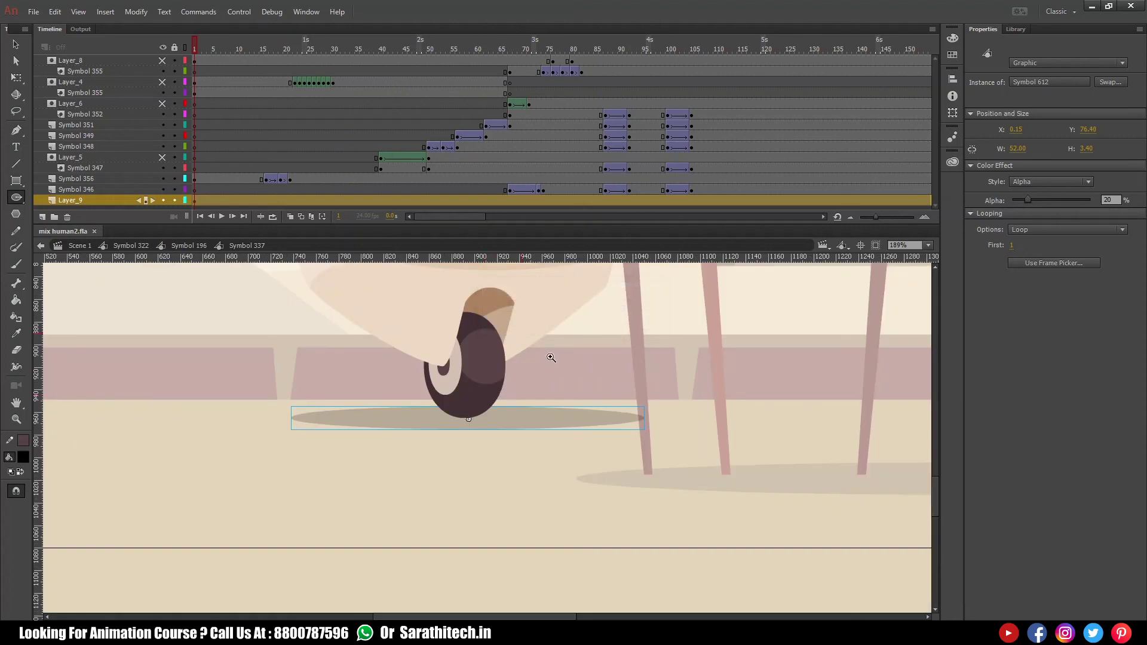
# - Leave the robot's symbol, go back up to Symbol 322 and fit the stage in the window
pyautogui.scroll(-4, 562, 367)
pyautogui.moveTo(203, 325); pyautogui.dragTo(726, 520)
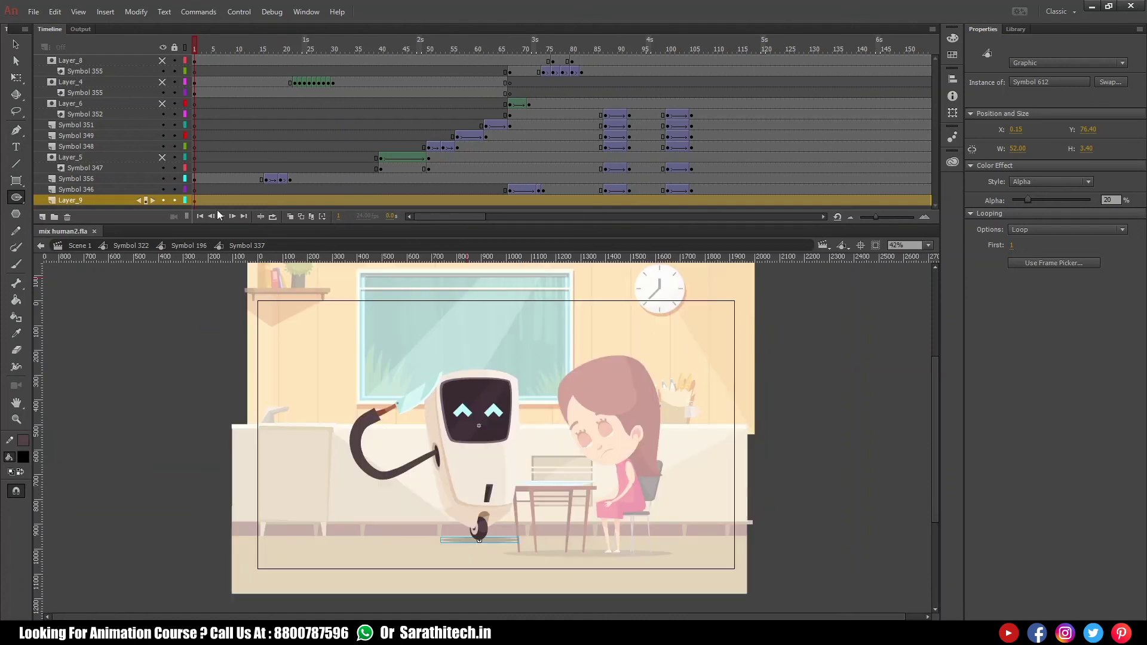
pyautogui.click(194, 246)
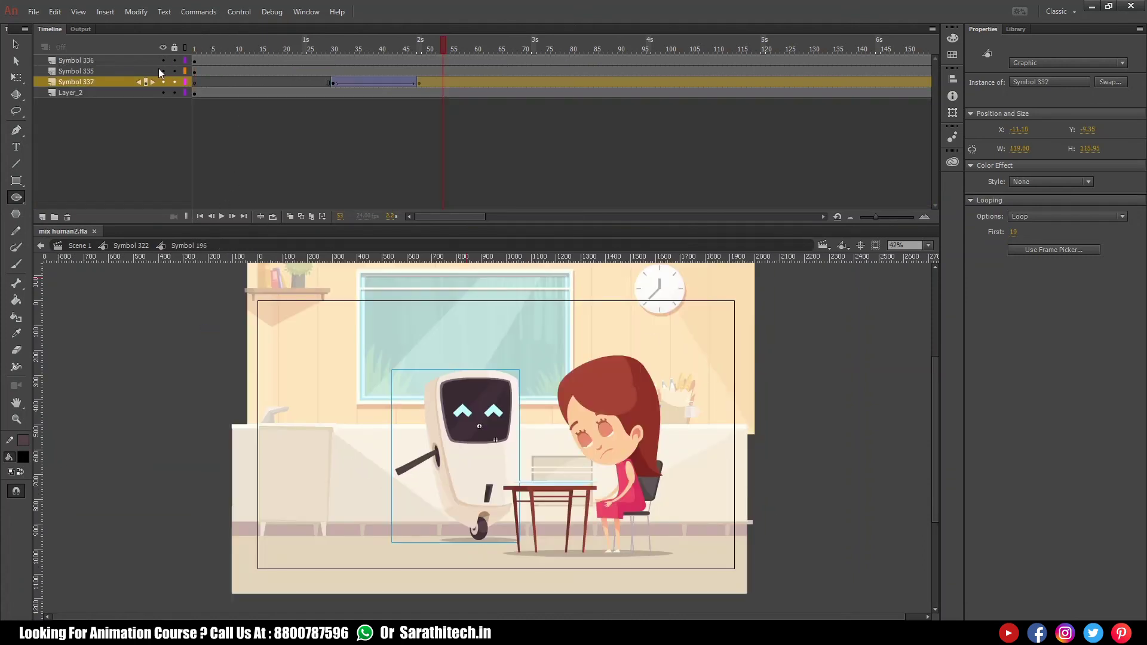
pyautogui.click(137, 246)
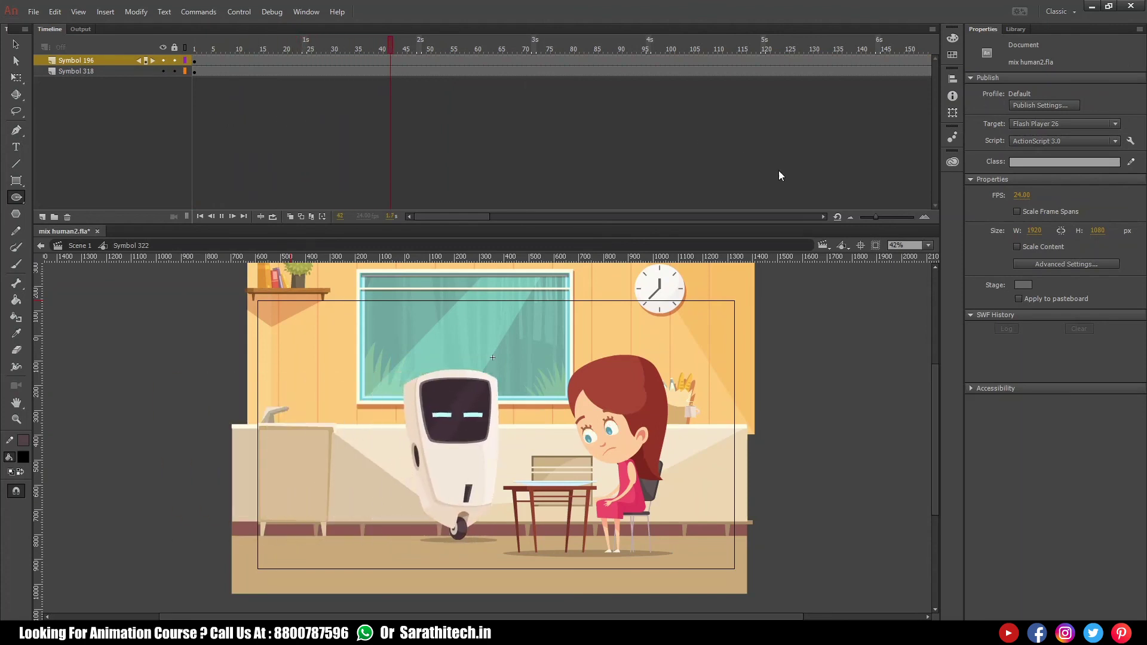
pyautogui.click(928, 245)
pyautogui.click(932, 258)
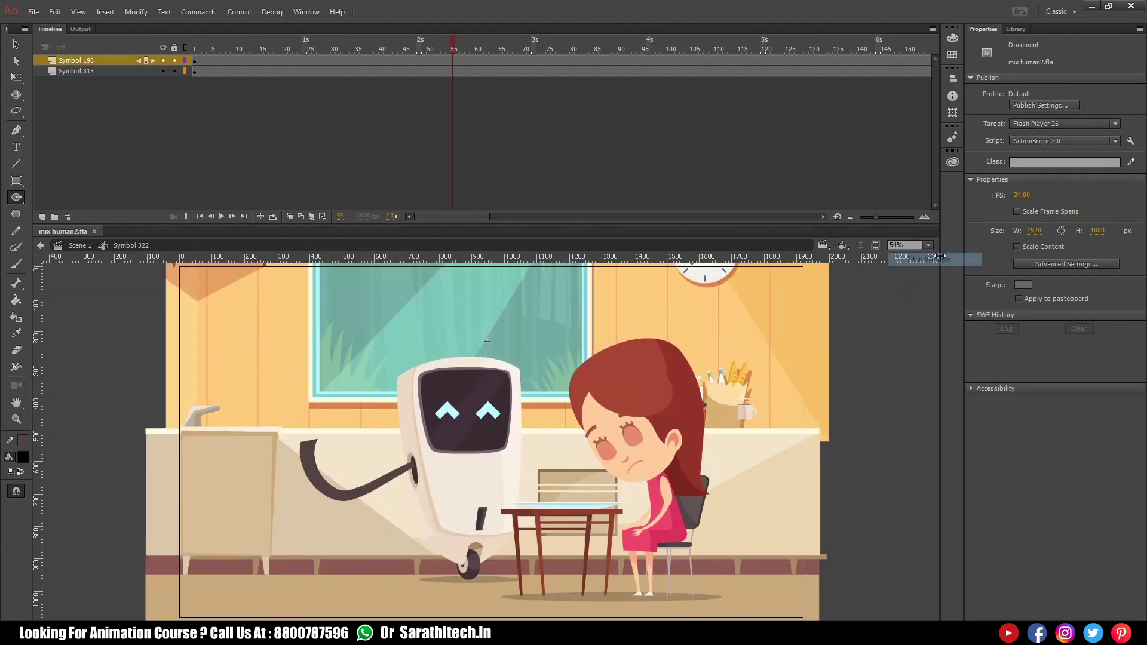
# - Set playback to loop over the whole timeline and preview the scene with the panels hidden and off-stage content clipped
pyautogui.click(273, 217)
pyautogui.click(346, 299)
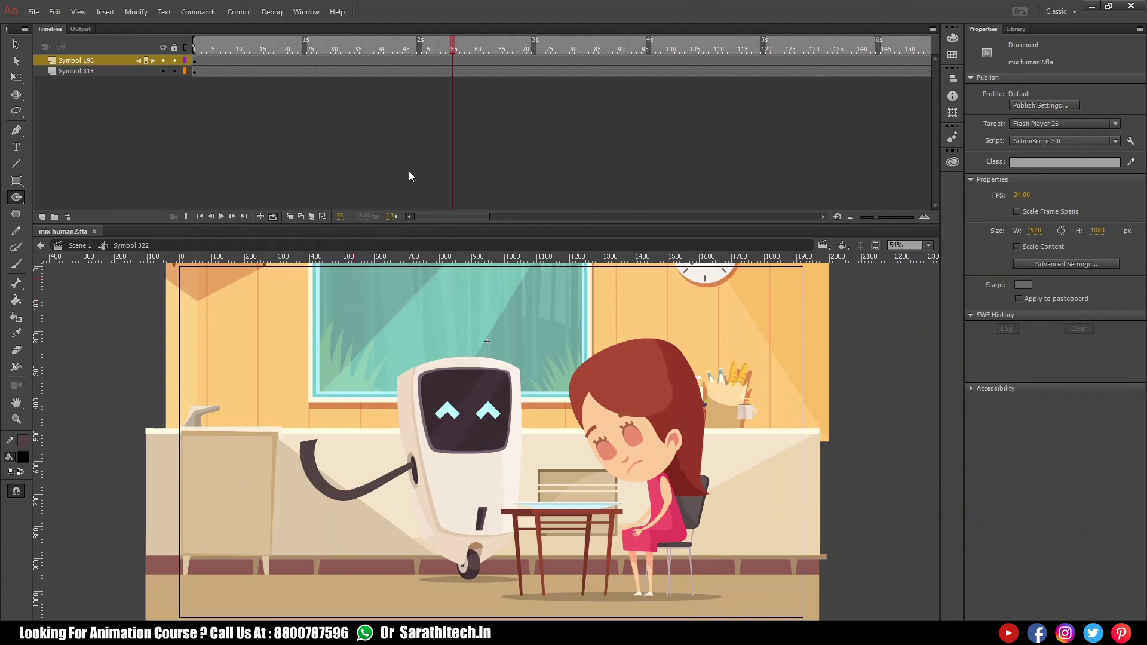
pyautogui.press('F4')
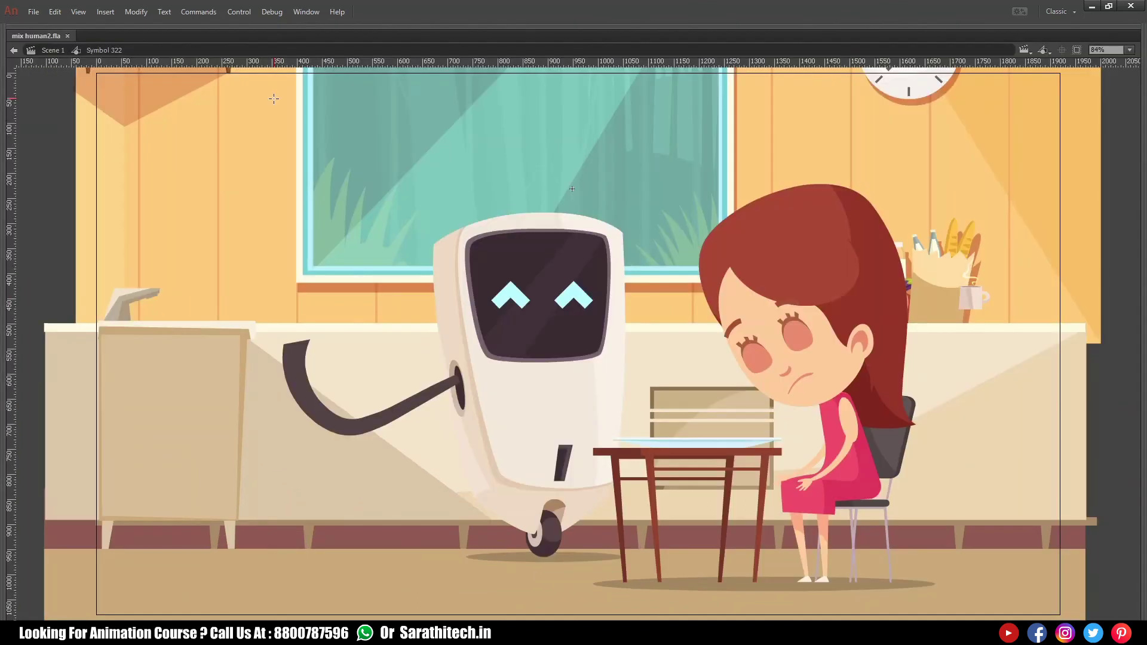
pyautogui.click(1077, 52)
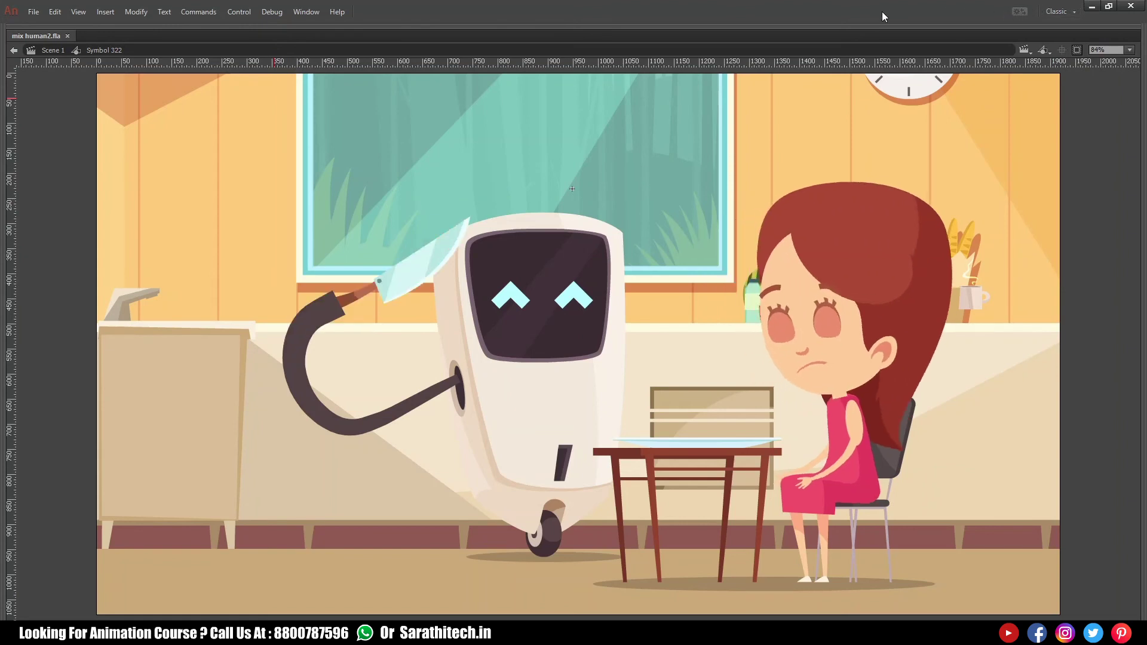